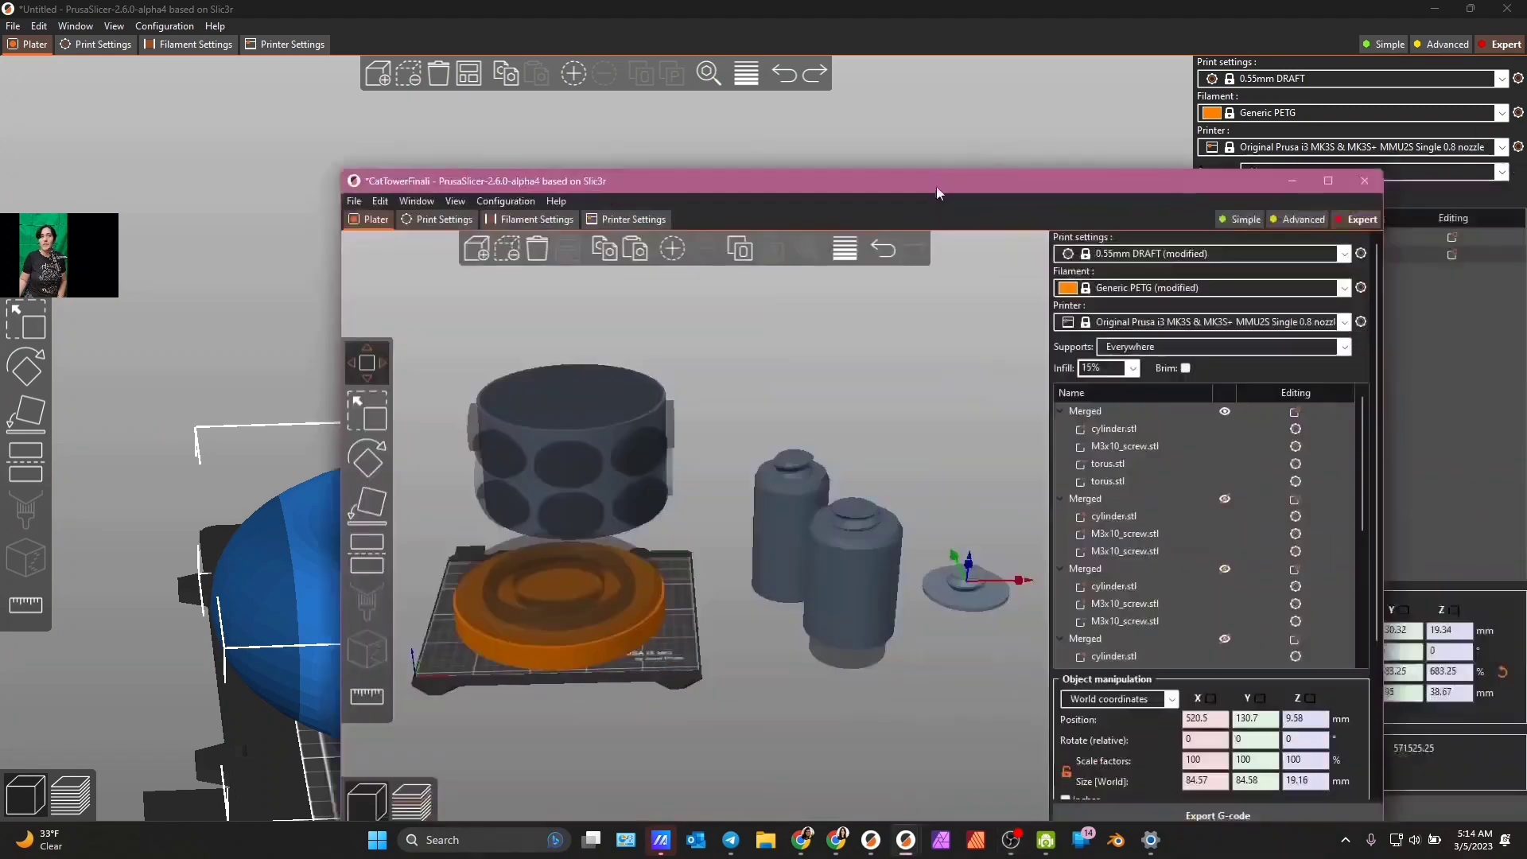
- Examine the parts of the finished CatTowerFinal project from several angles and move its window out of the way
drag(937, 186, 809, 104)
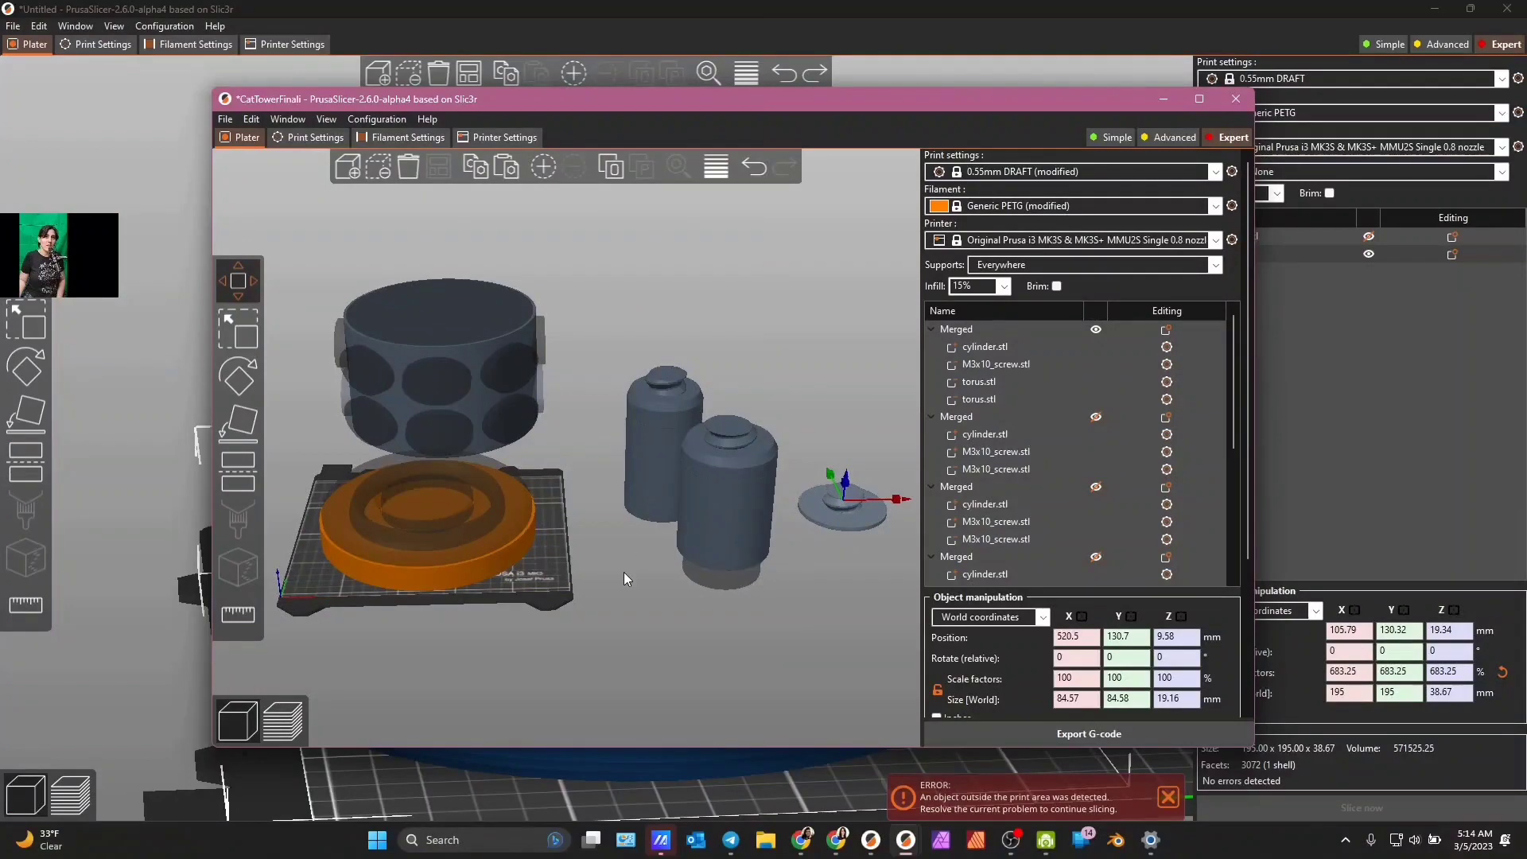
mouse_move(537, 554)
mouse_down()
mouse_move(533, 640)
mouse_move(716, 468)
mouse_move(480, 616)
mouse_move(553, 561)
mouse_up()
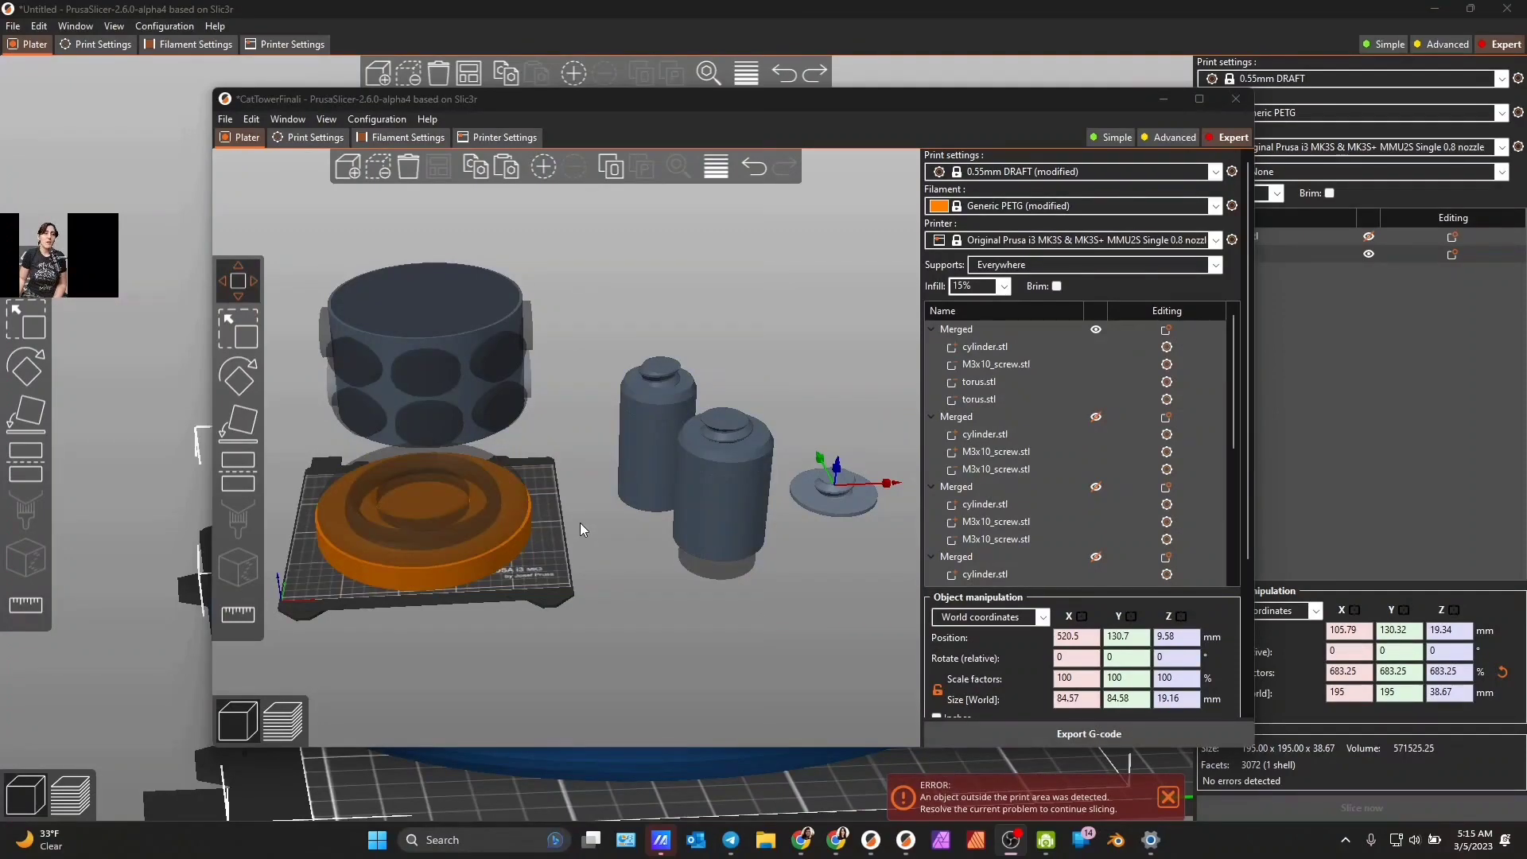
drag(580, 522, 560, 614)
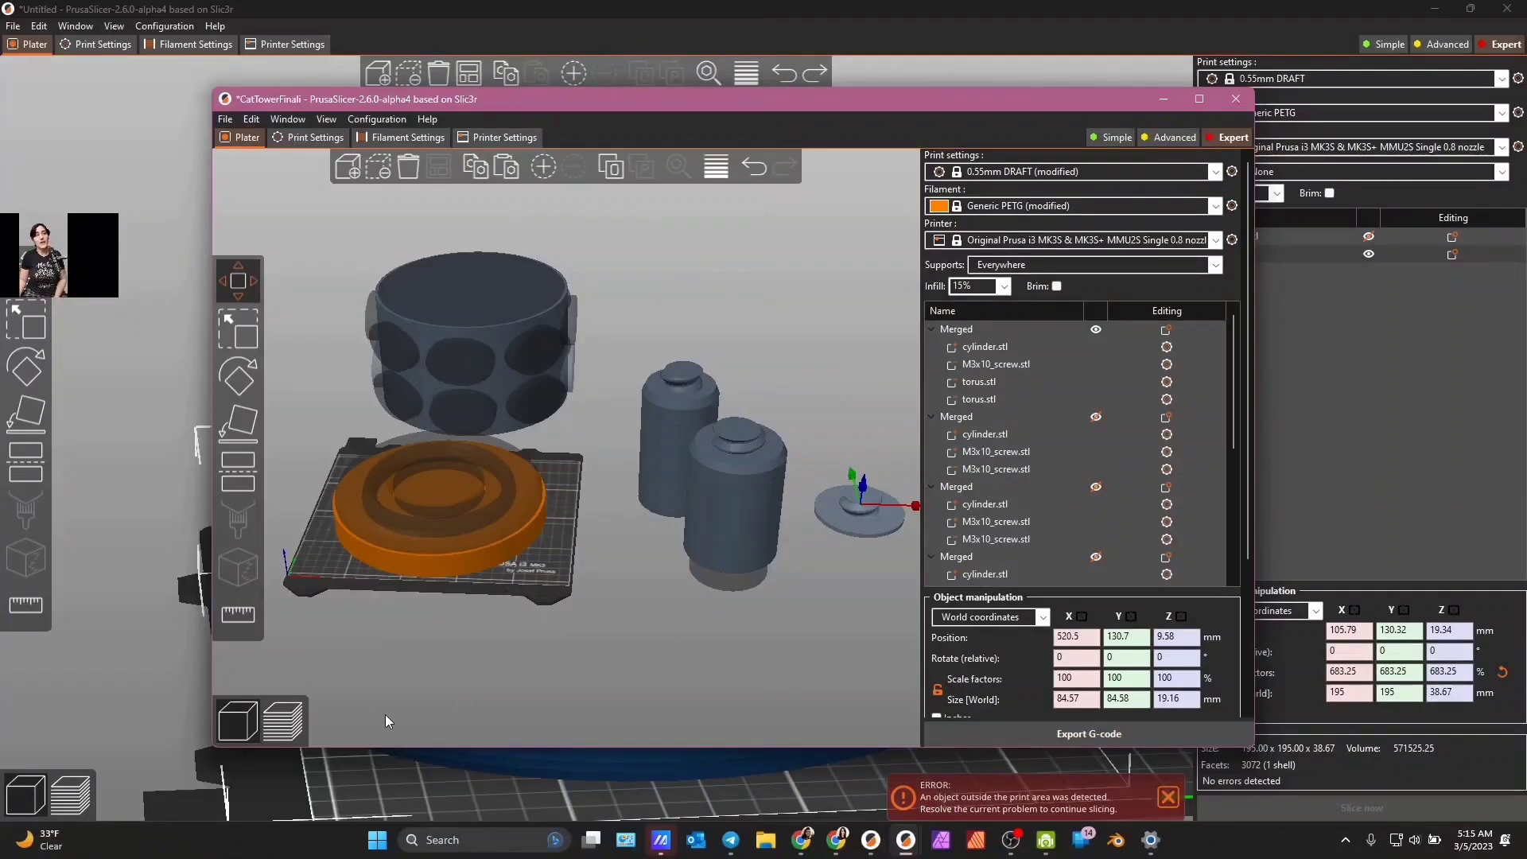
scroll(435, 509, up, 4)
scroll(539, 552, down, 2)
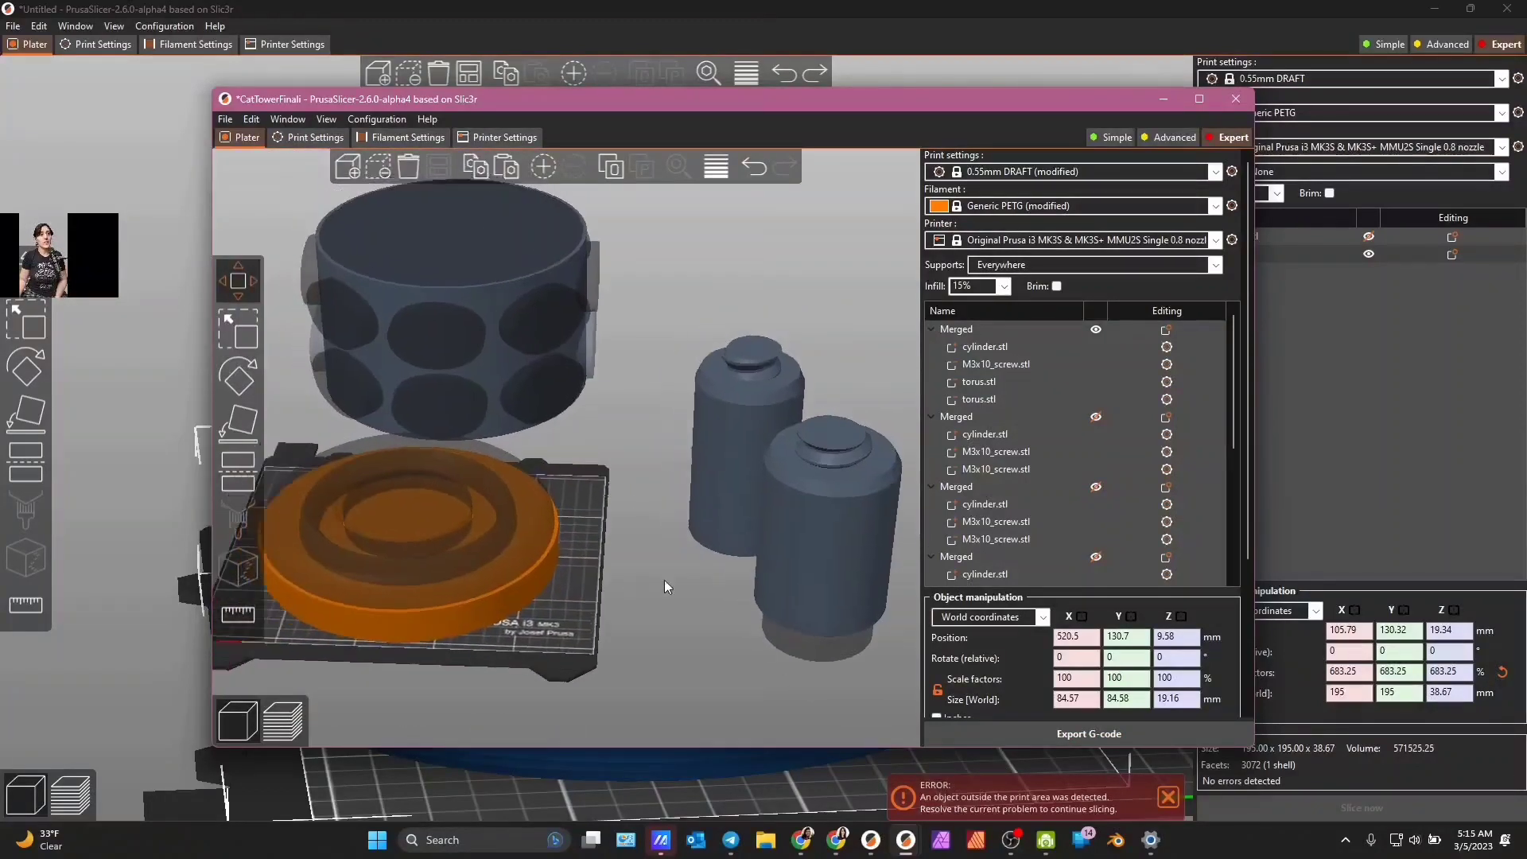
scroll(665, 586, up, 3)
scroll(584, 350, down, 2)
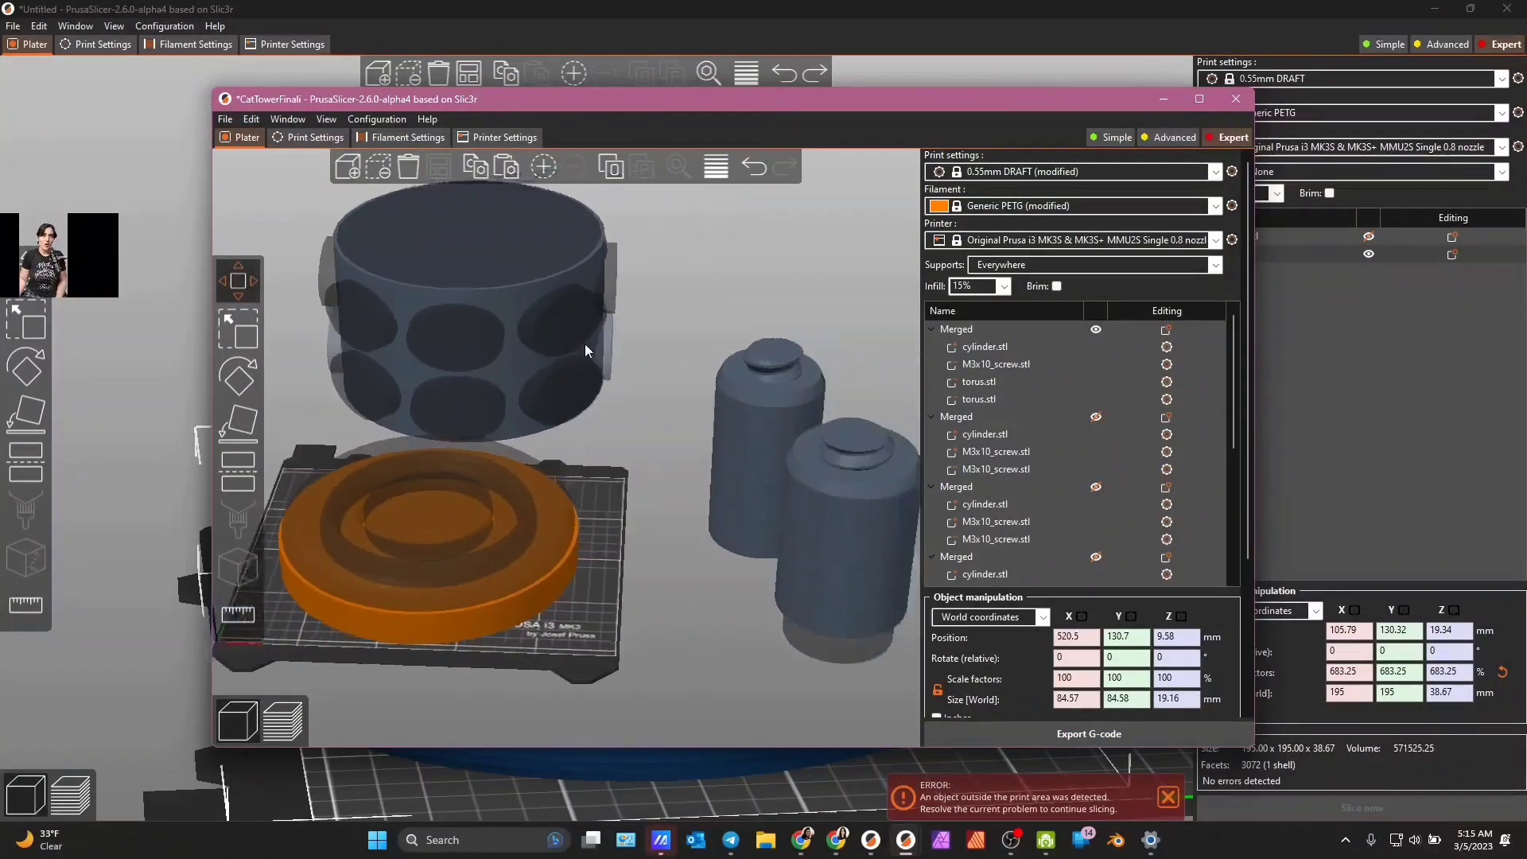
right_drag(584, 344, 563, 319)
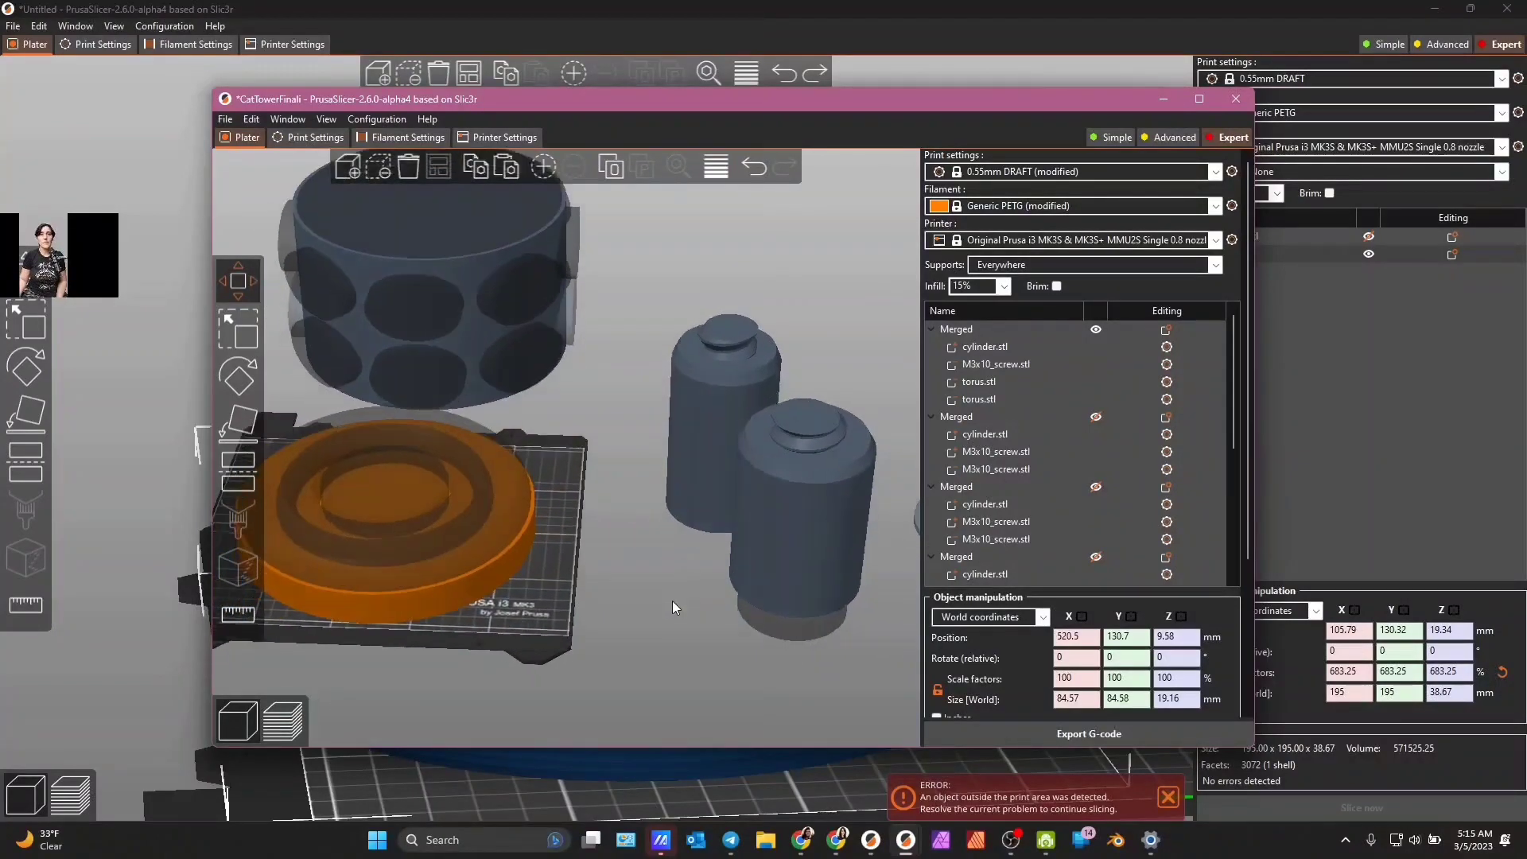
drag(671, 600, 634, 554)
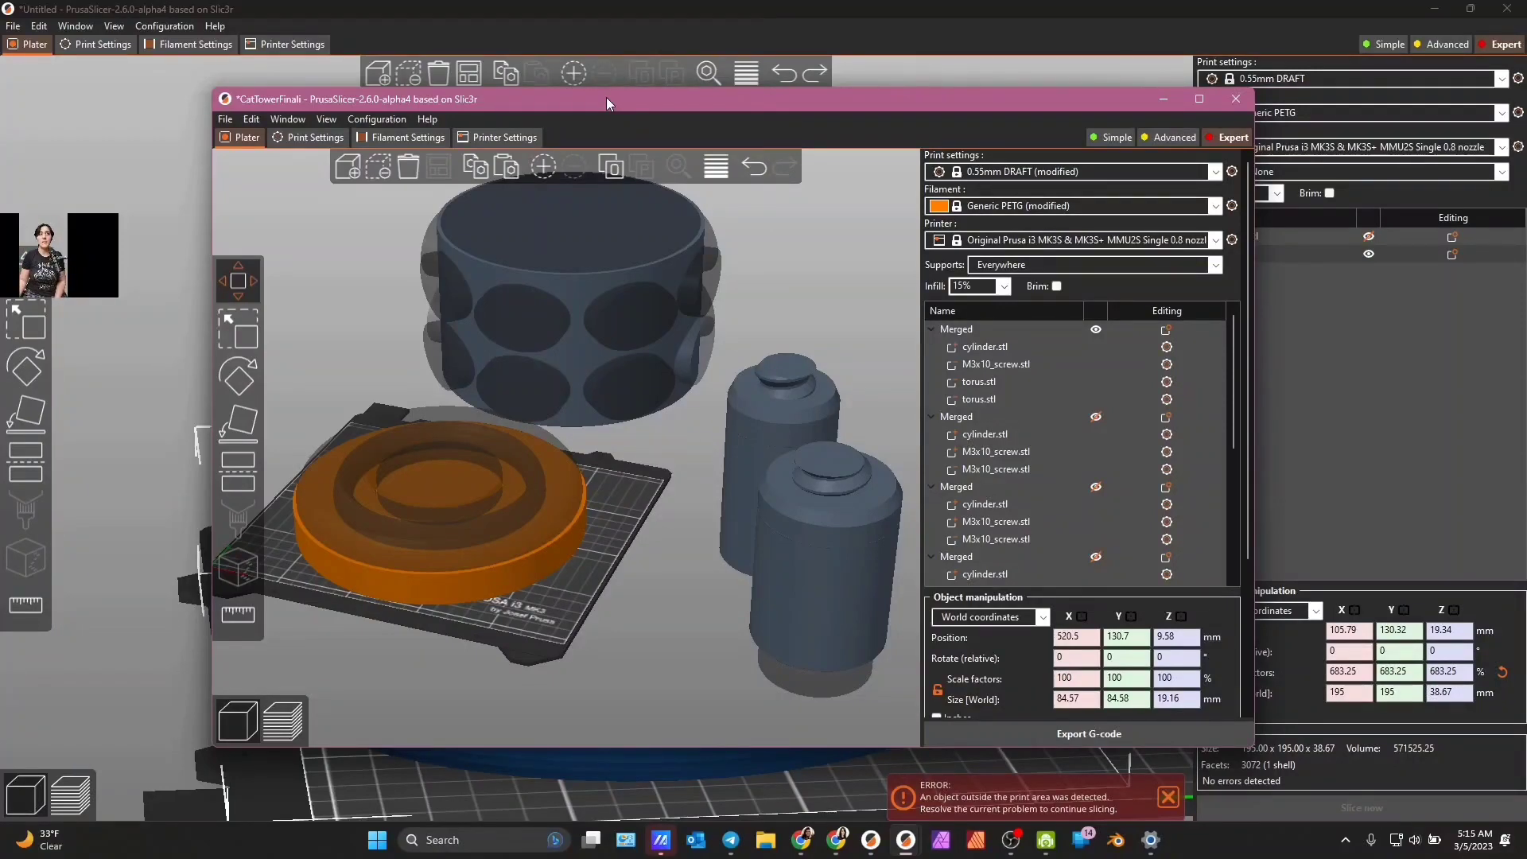
drag(607, 99, 1526, 31)
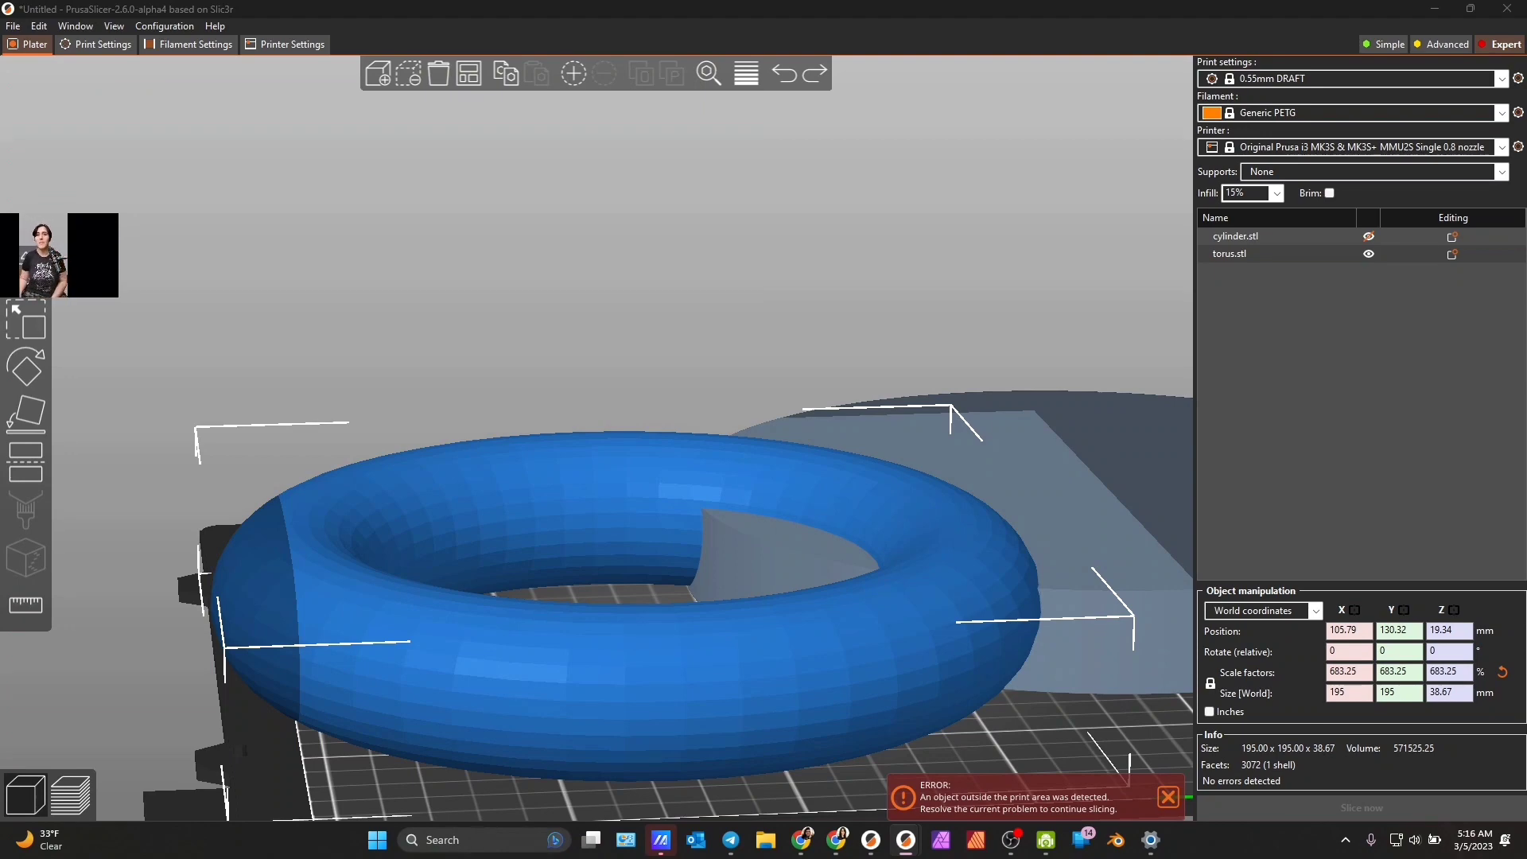
- Delete the existing cylinder and torus objects to empty the print bed
click(1233, 238)
key(Delete)
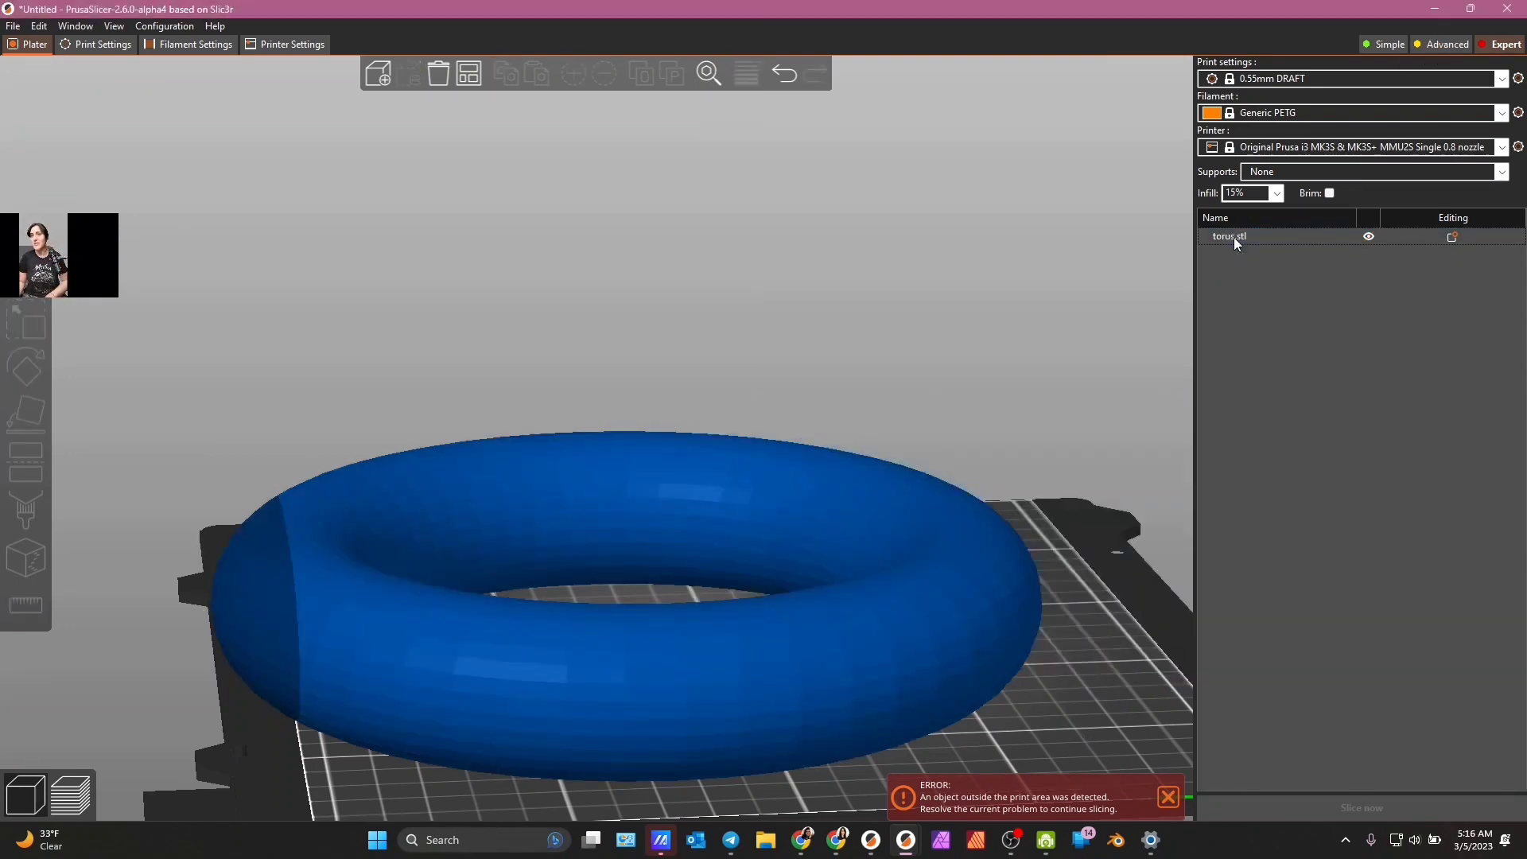
click(1234, 237)
key(Delete)
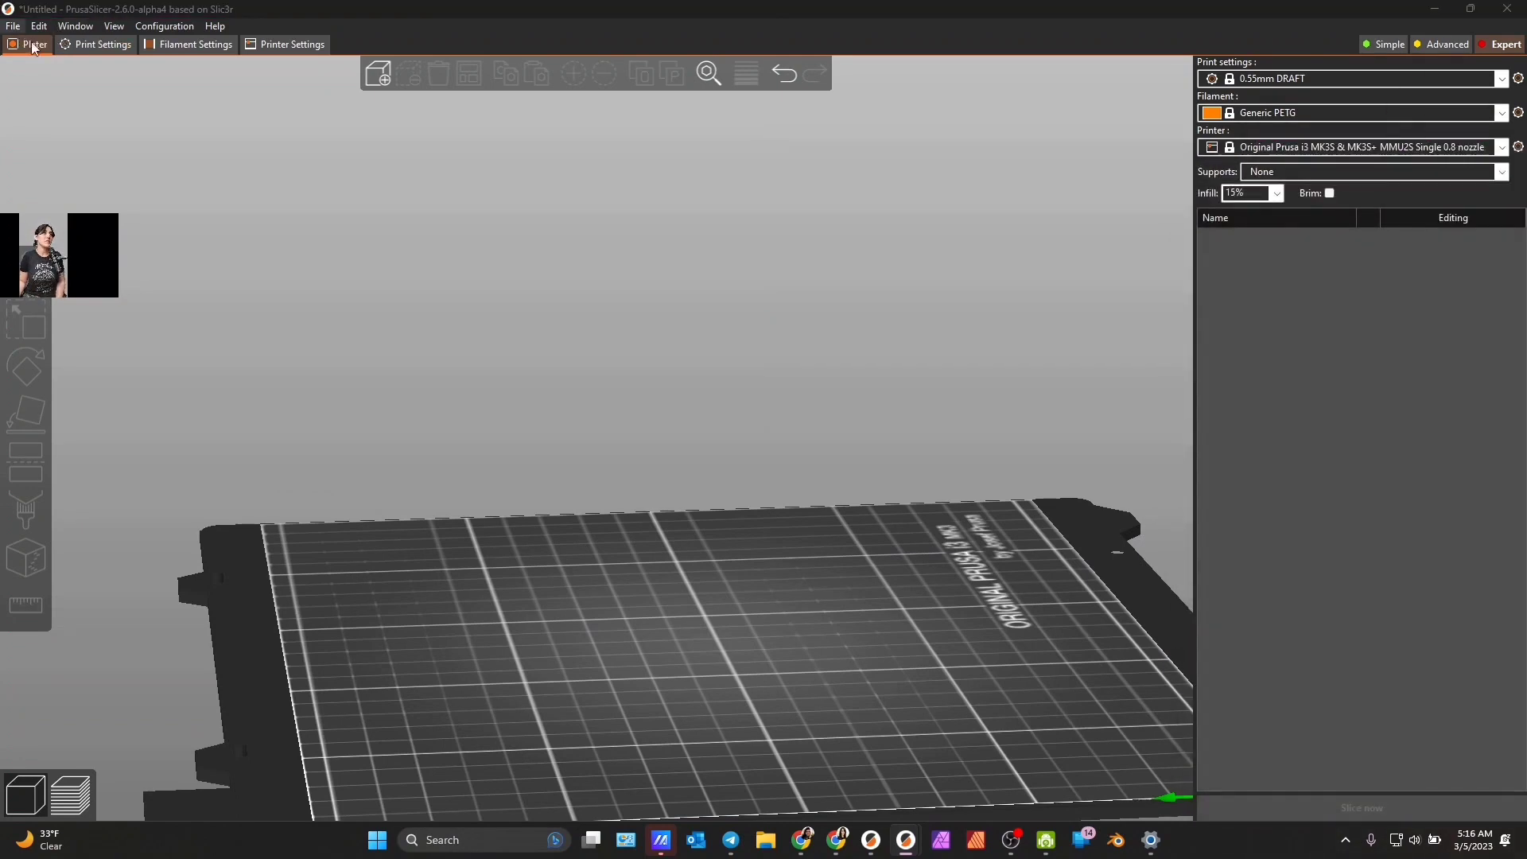
- Add the cylinder.stl shape from the Shape Gallery to the empty print bed
scroll(489, 627, down, 5)
drag(476, 570, 405, 616)
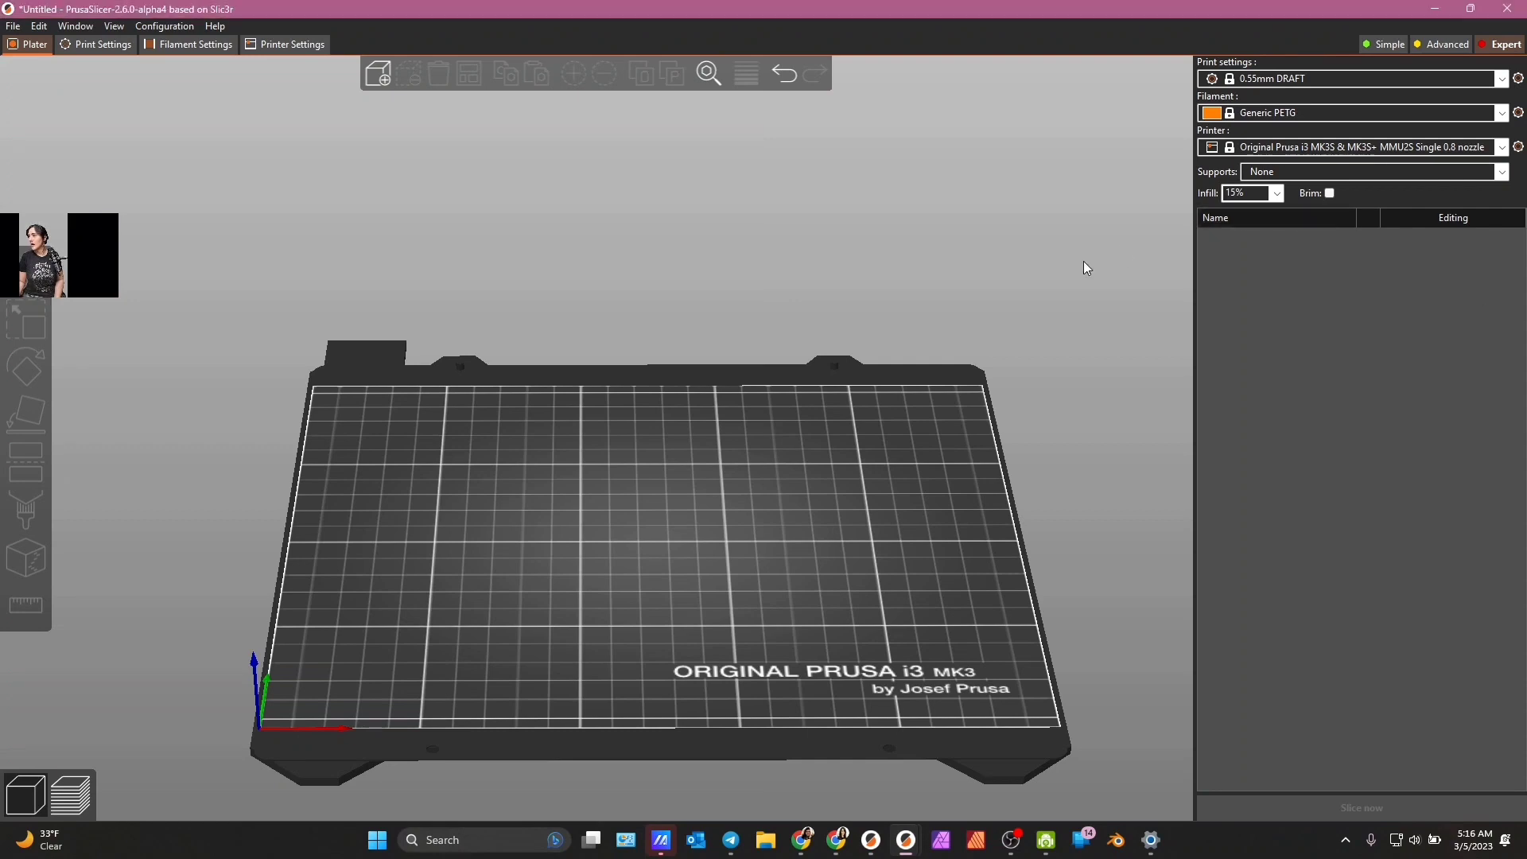
click(76, 26)
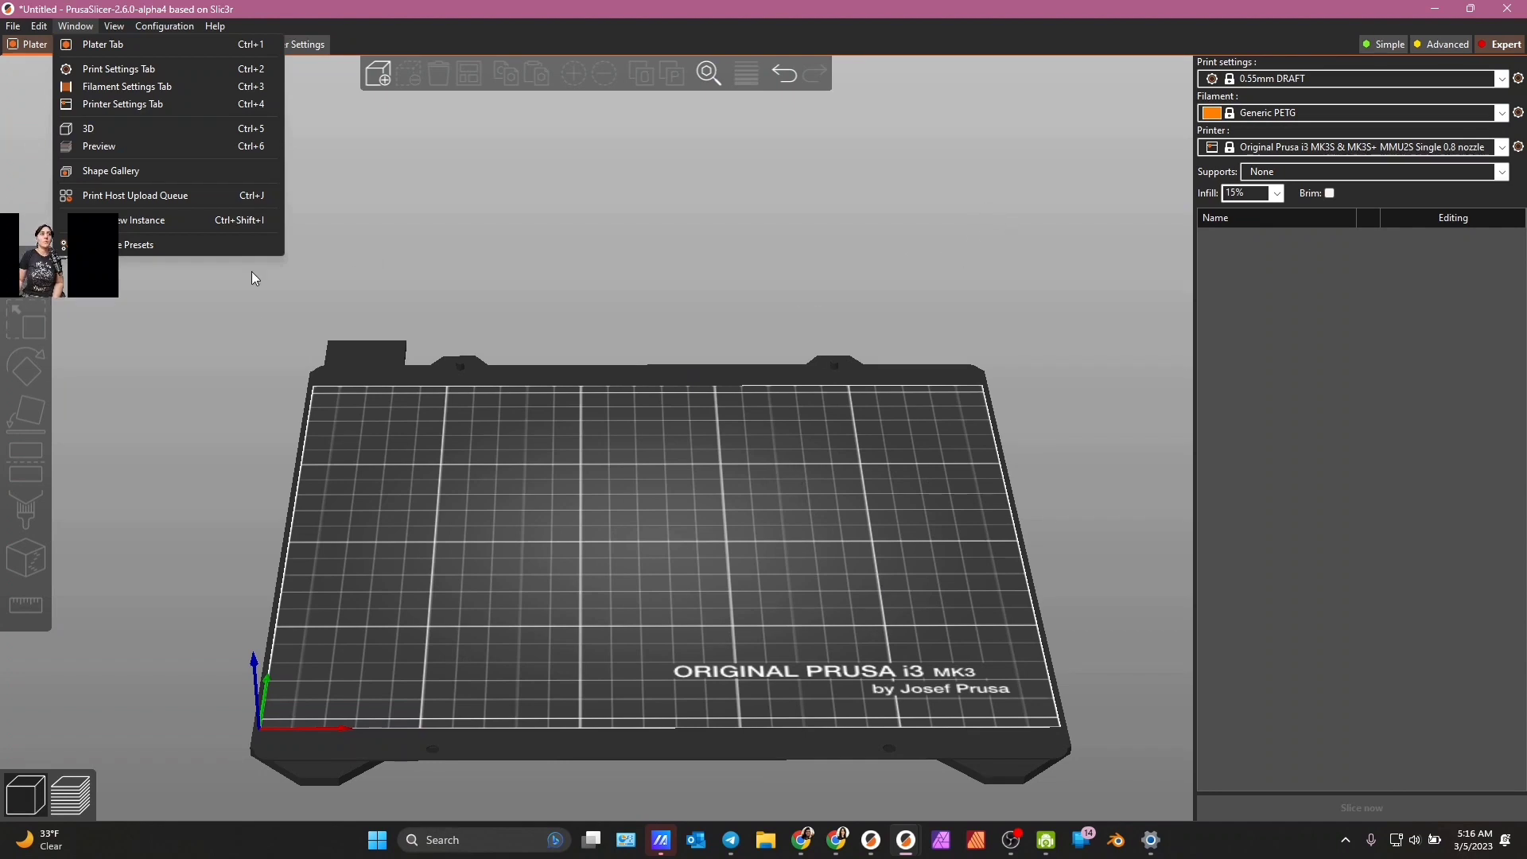
mouse_move(114, 25)
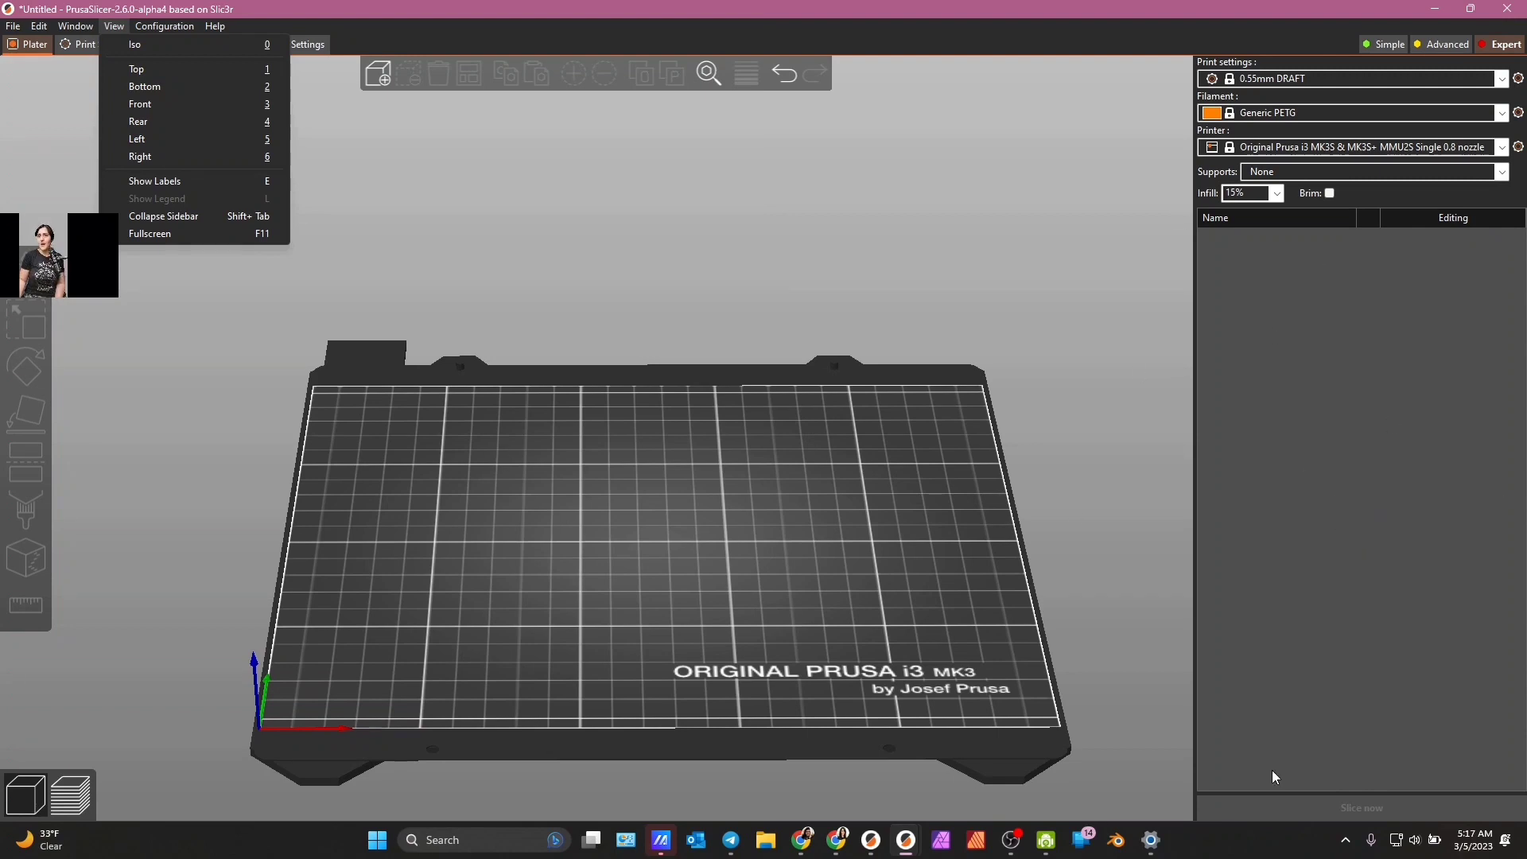
mouse_move(13, 26)
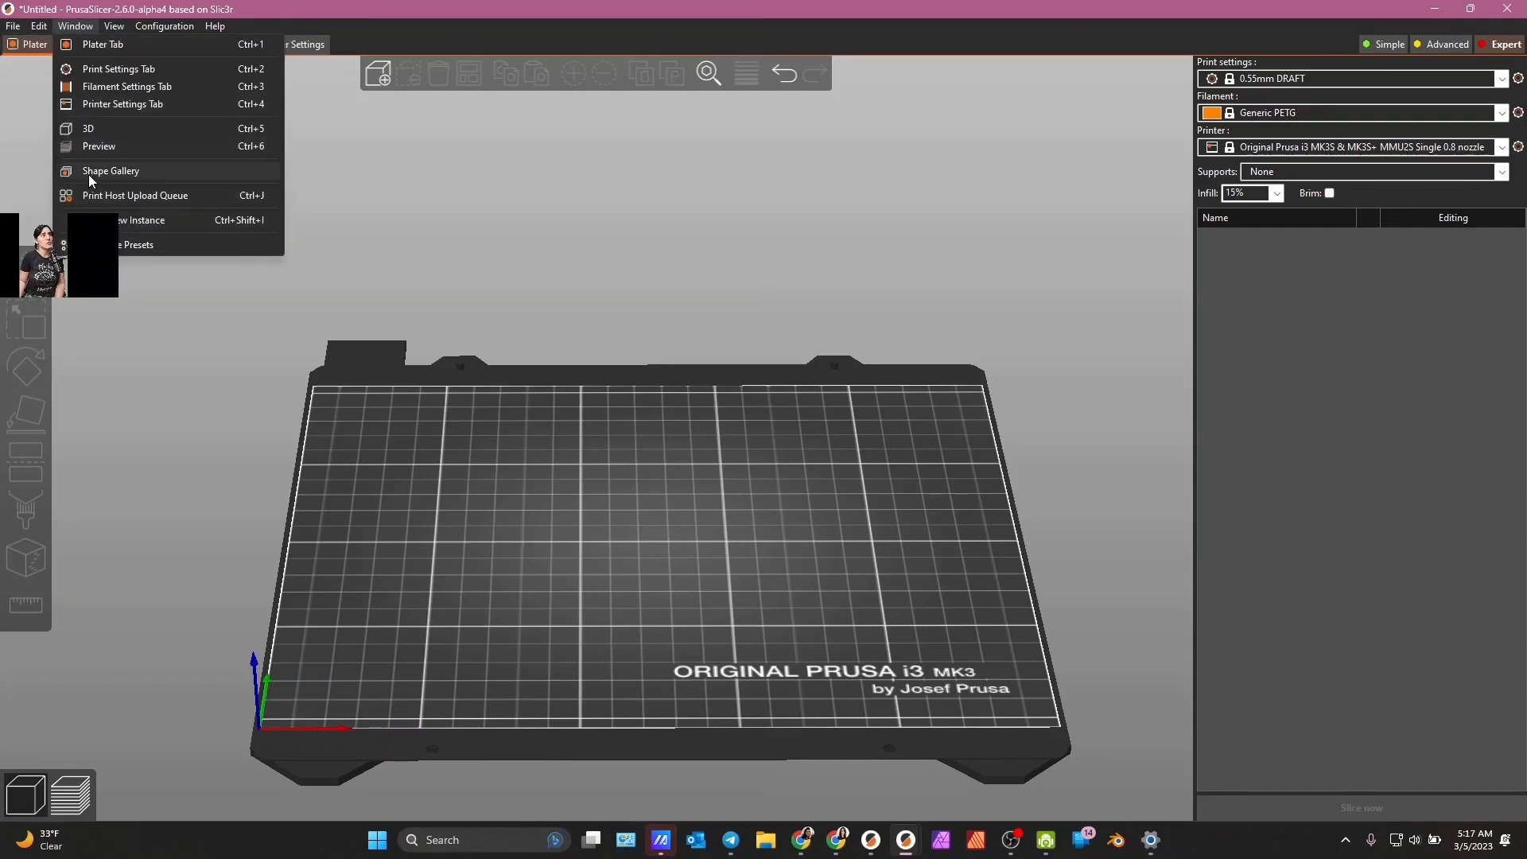
click(88, 174)
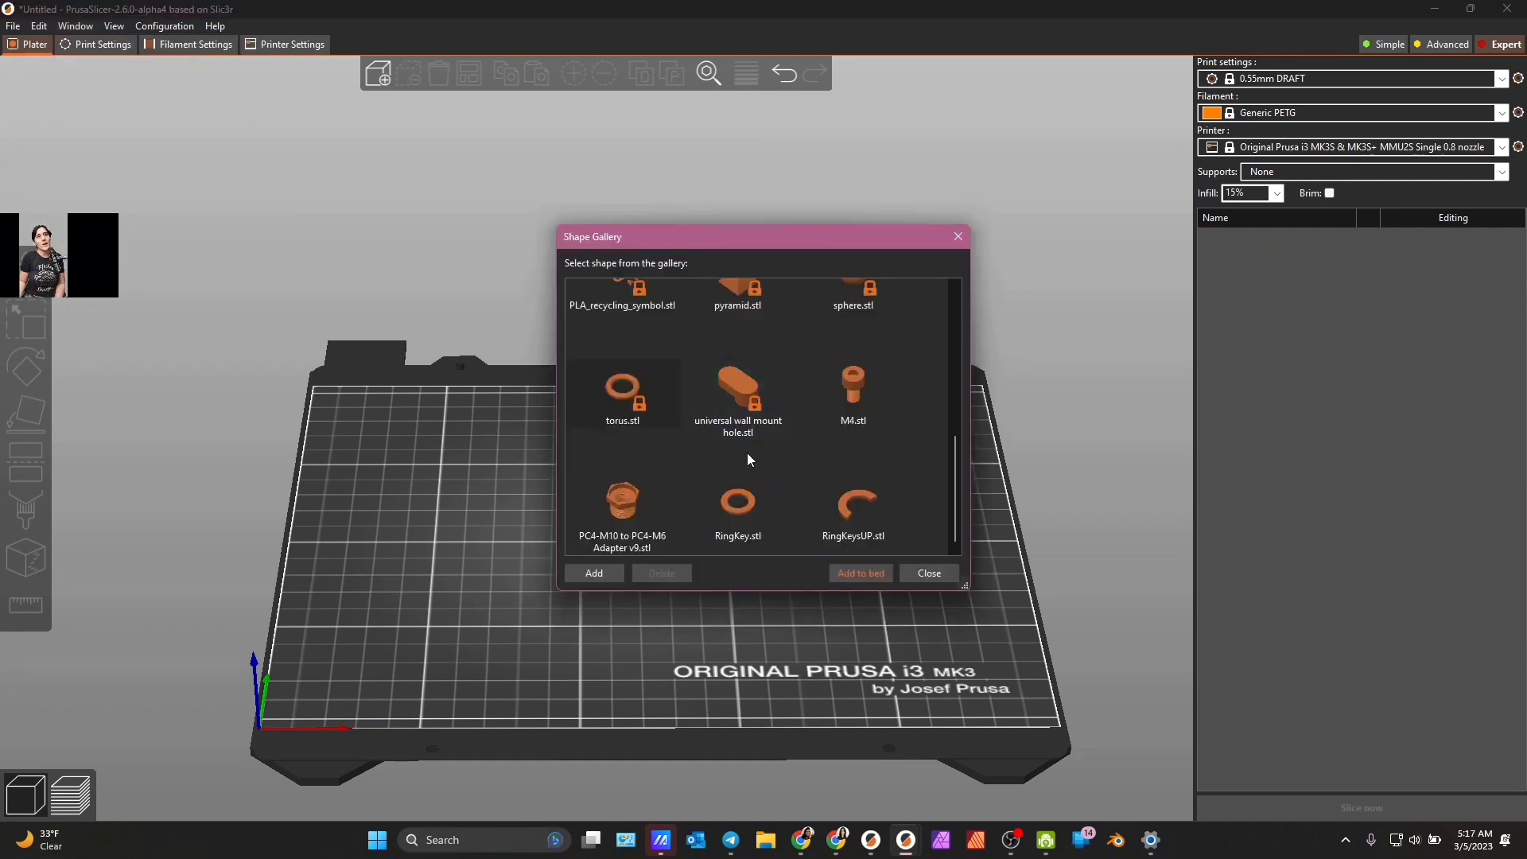
click(702, 426)
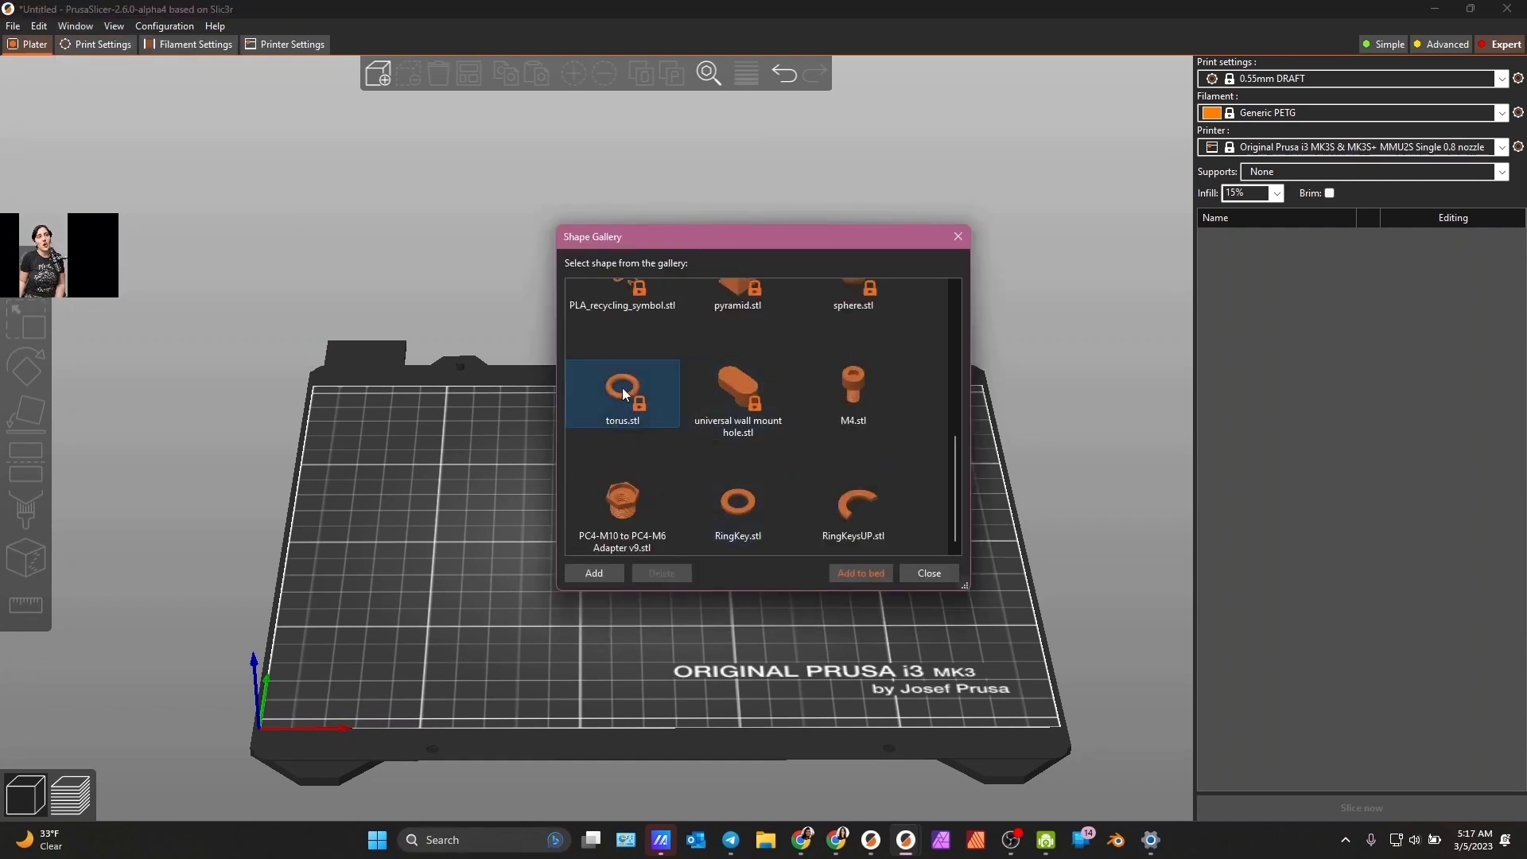
scroll(761, 480, up, 5)
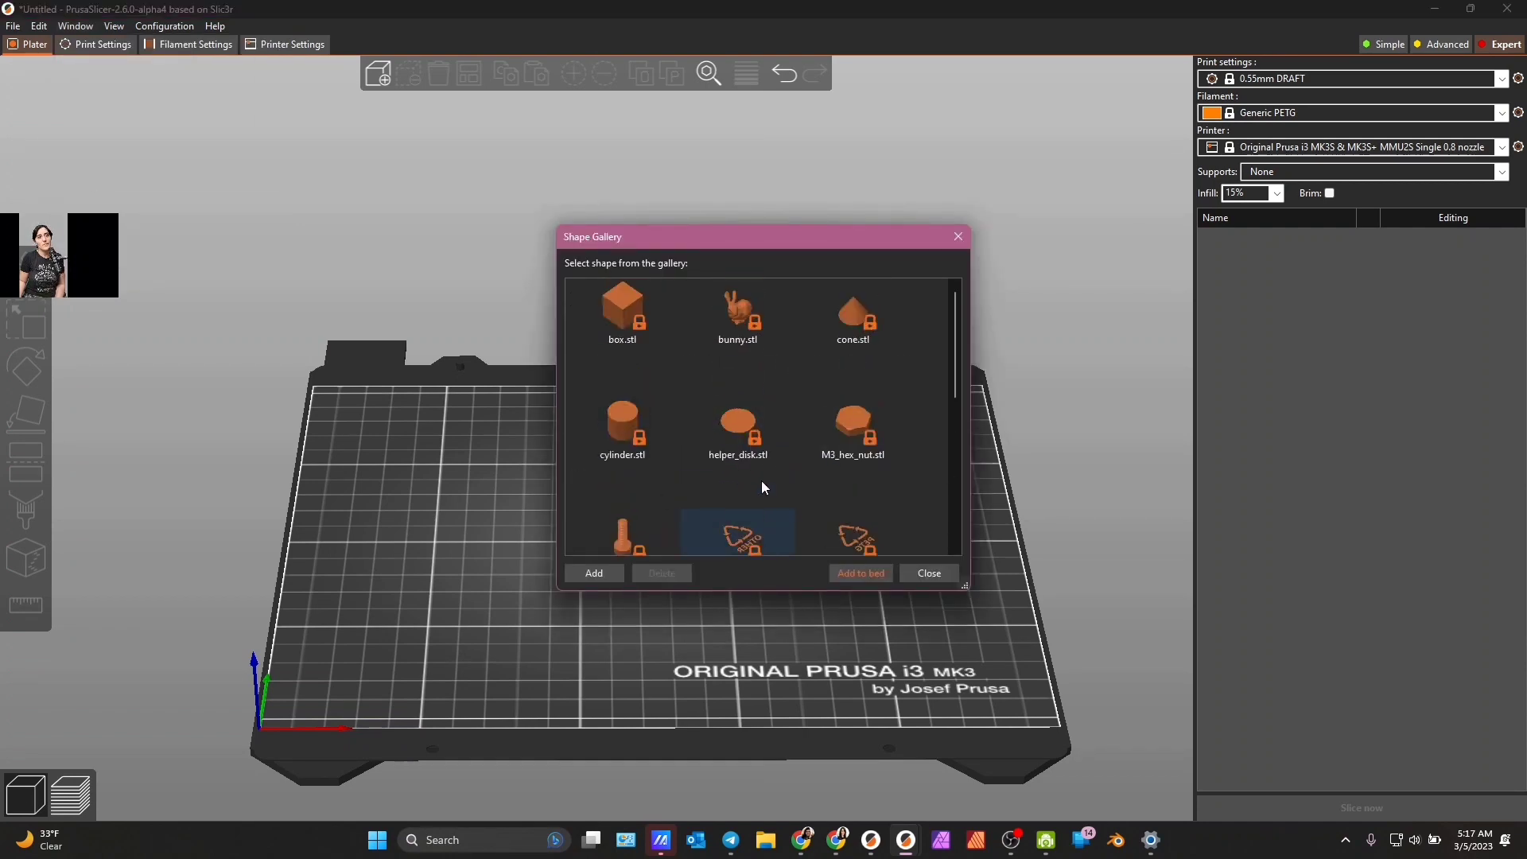
click(614, 428)
click(843, 574)
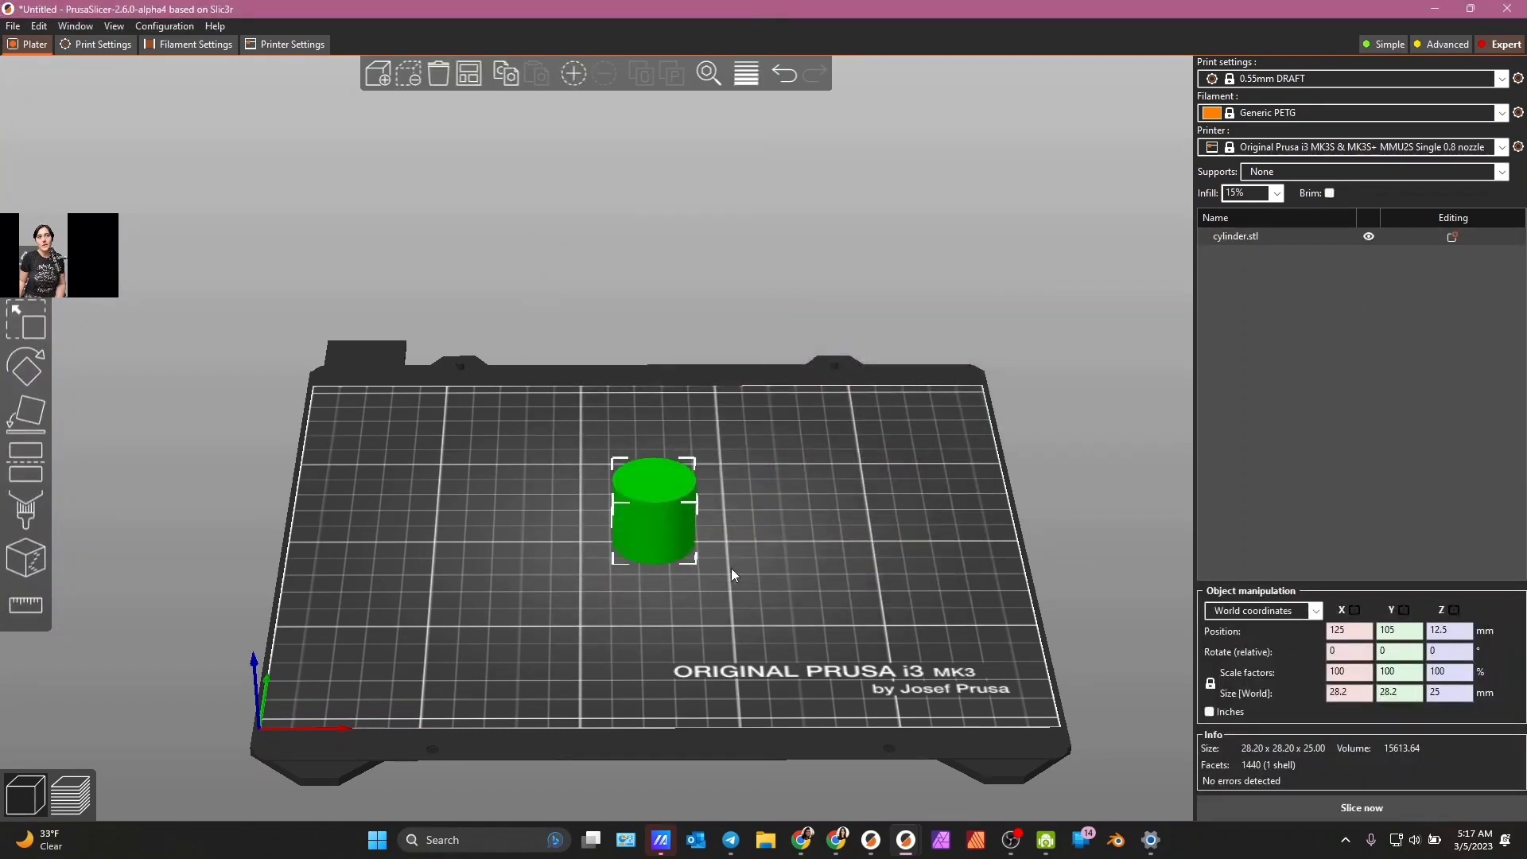
- Scale the cylinder proportionally to a size of 200 mm in X and Y
mouse_move(732, 568)
mouse_down()
mouse_move(735, 632)
mouse_move(731, 608)
mouse_up()
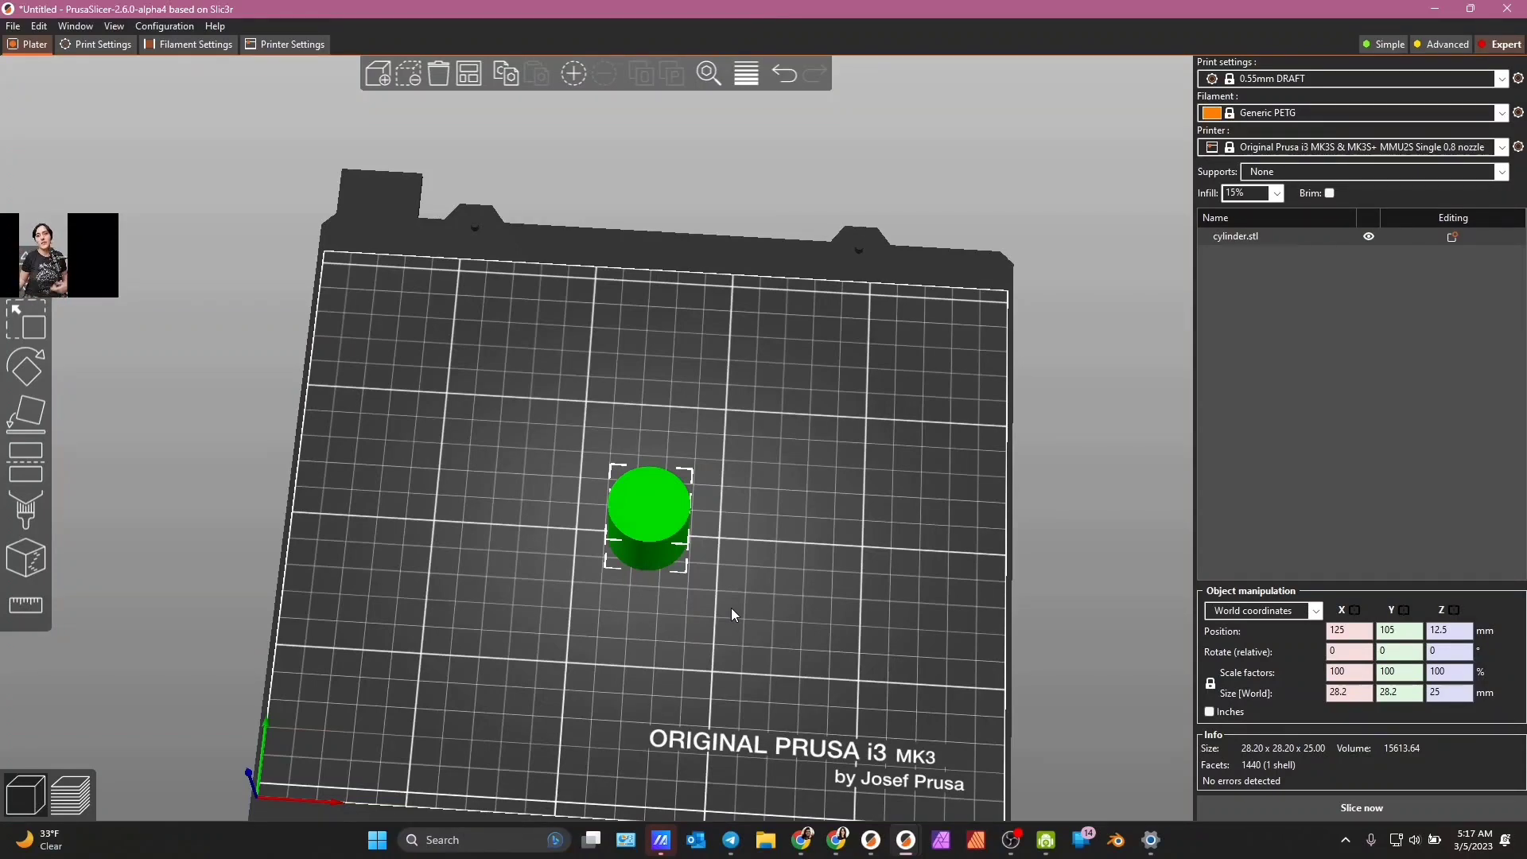
click(1349, 697)
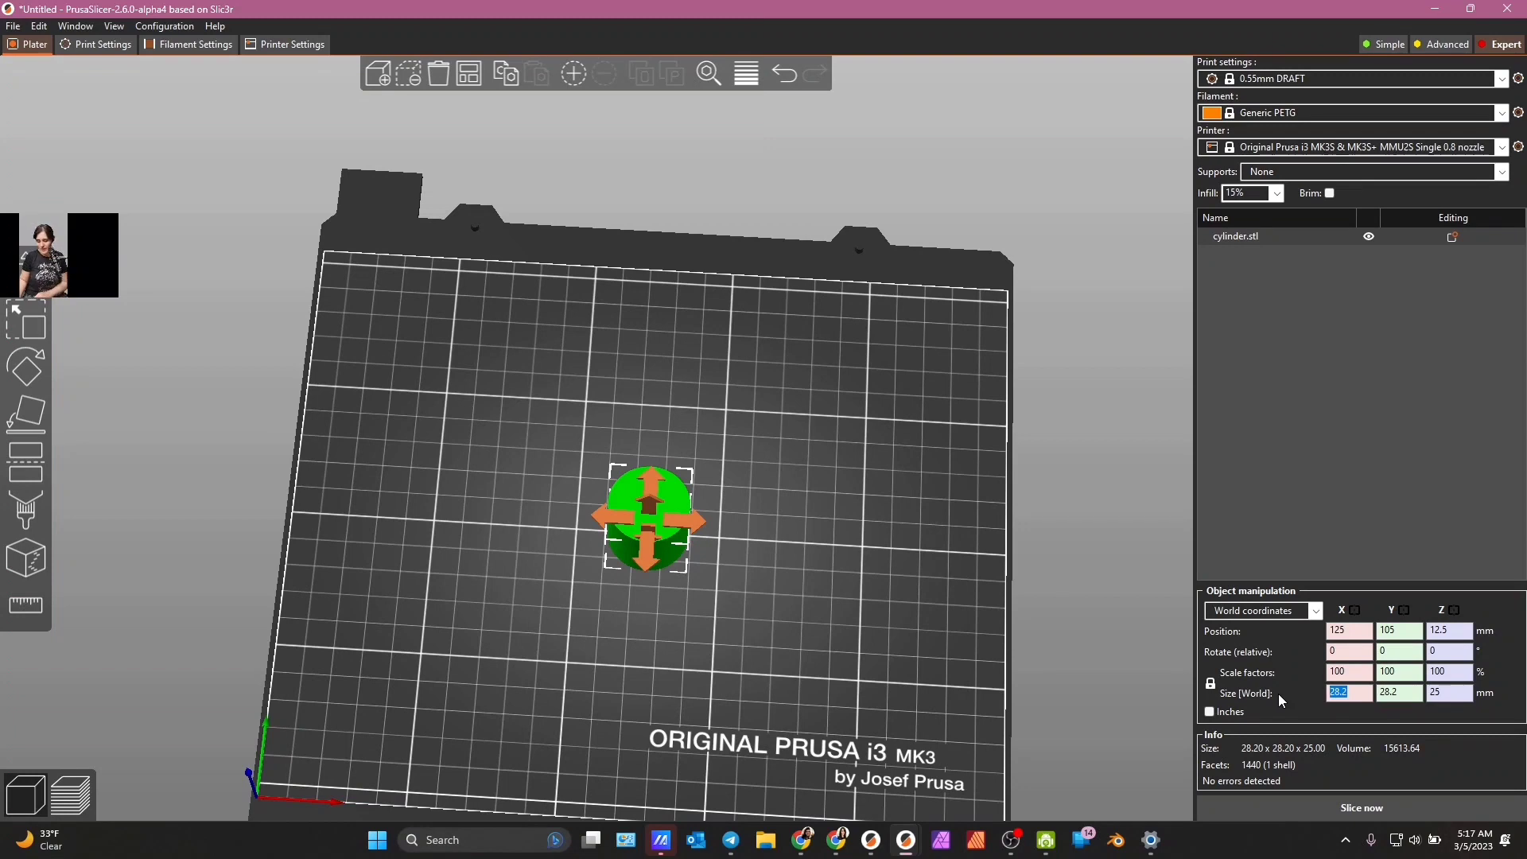
click(1402, 693)
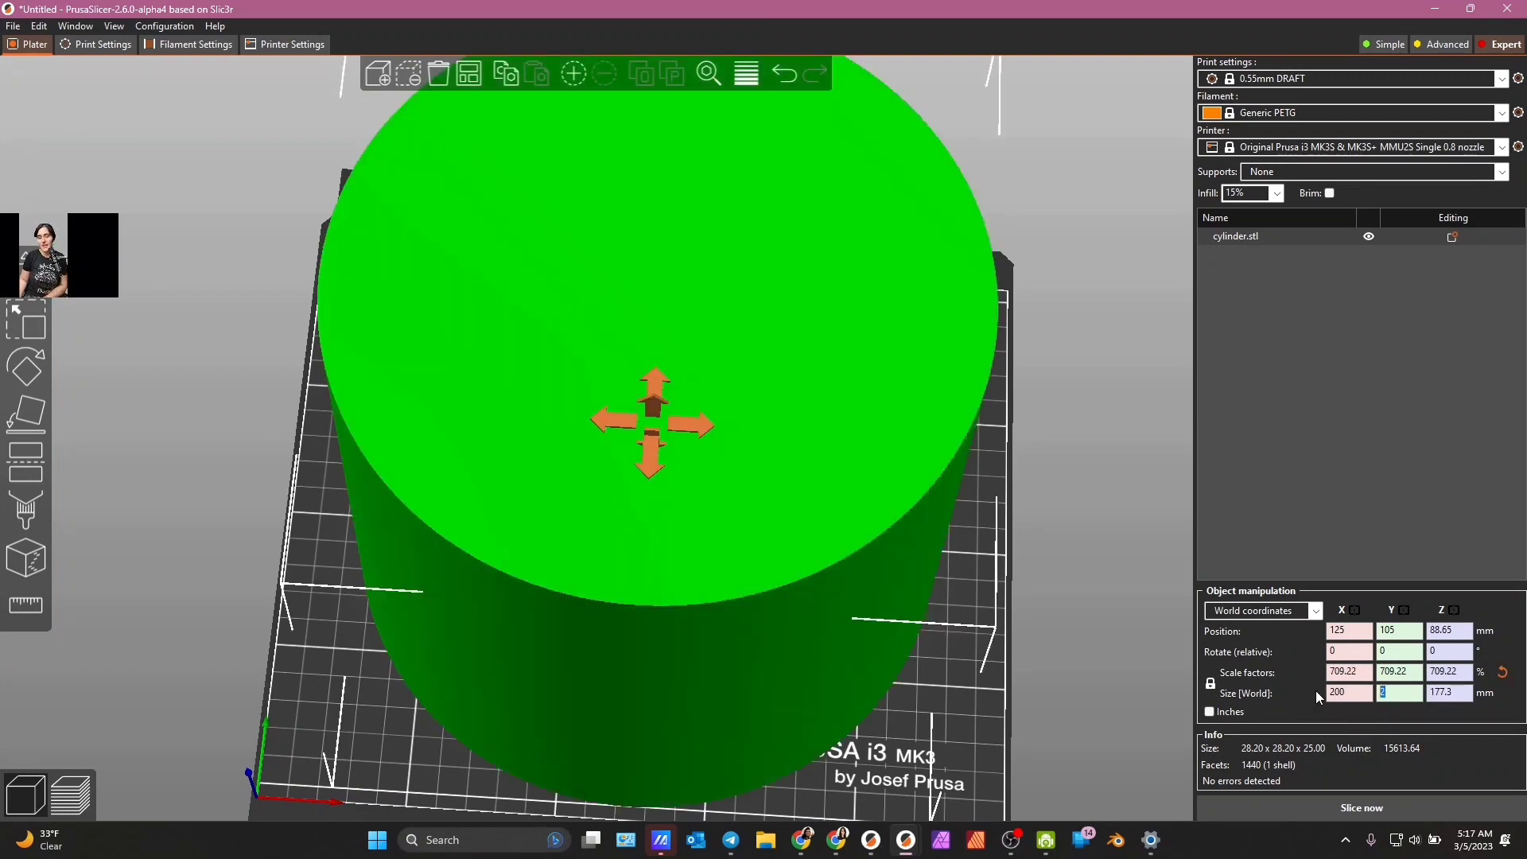
key(BackSpace)
- Unlock the cylinder's proportional scaling and set its Z size to 25 mm
click(1210, 683)
drag(1104, 735, 1034, 682)
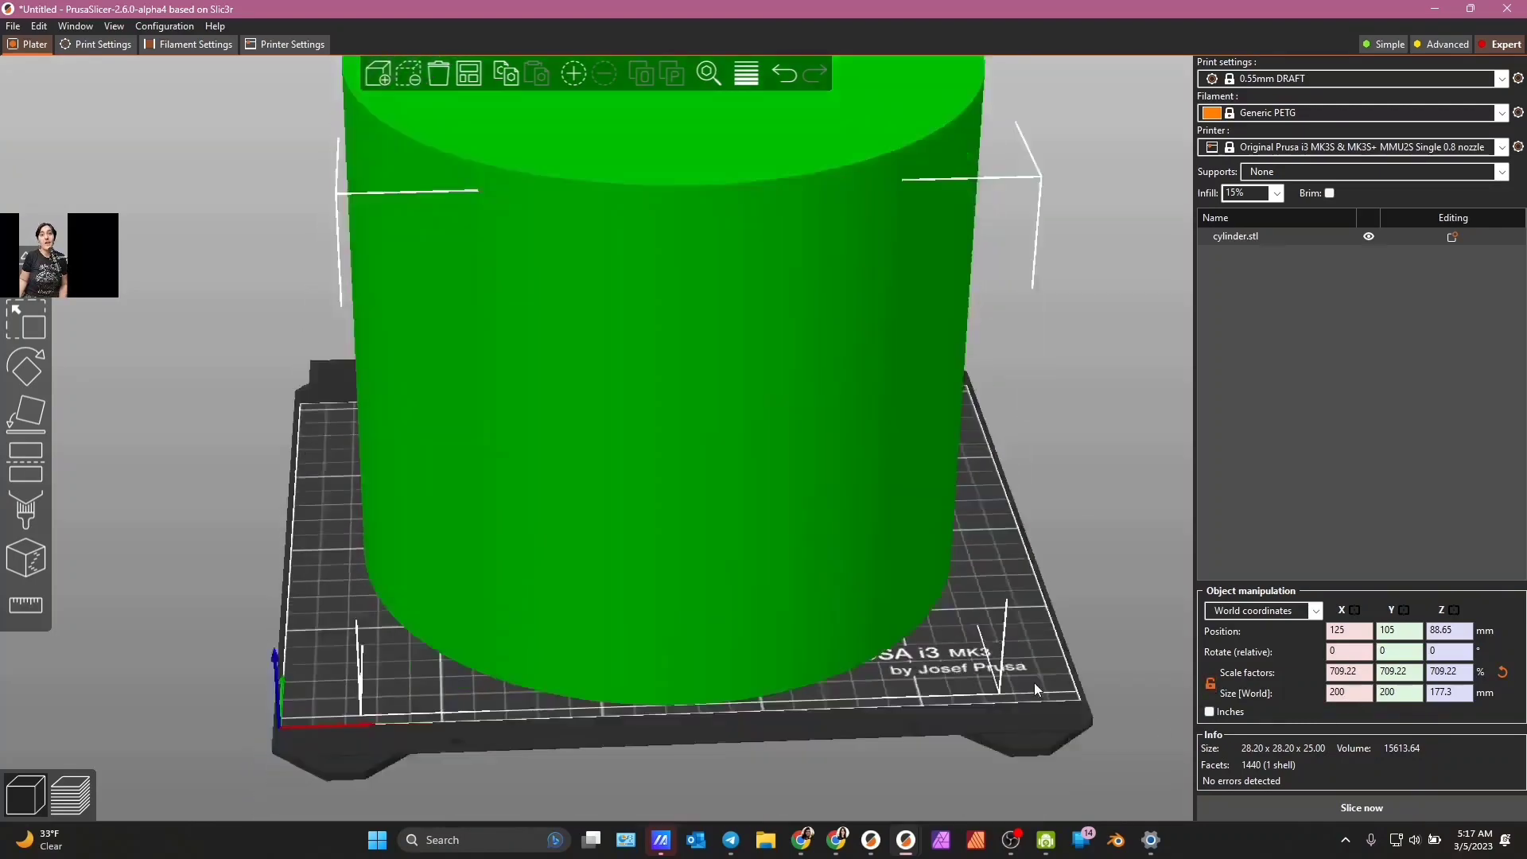
scroll(1034, 690, down, 3)
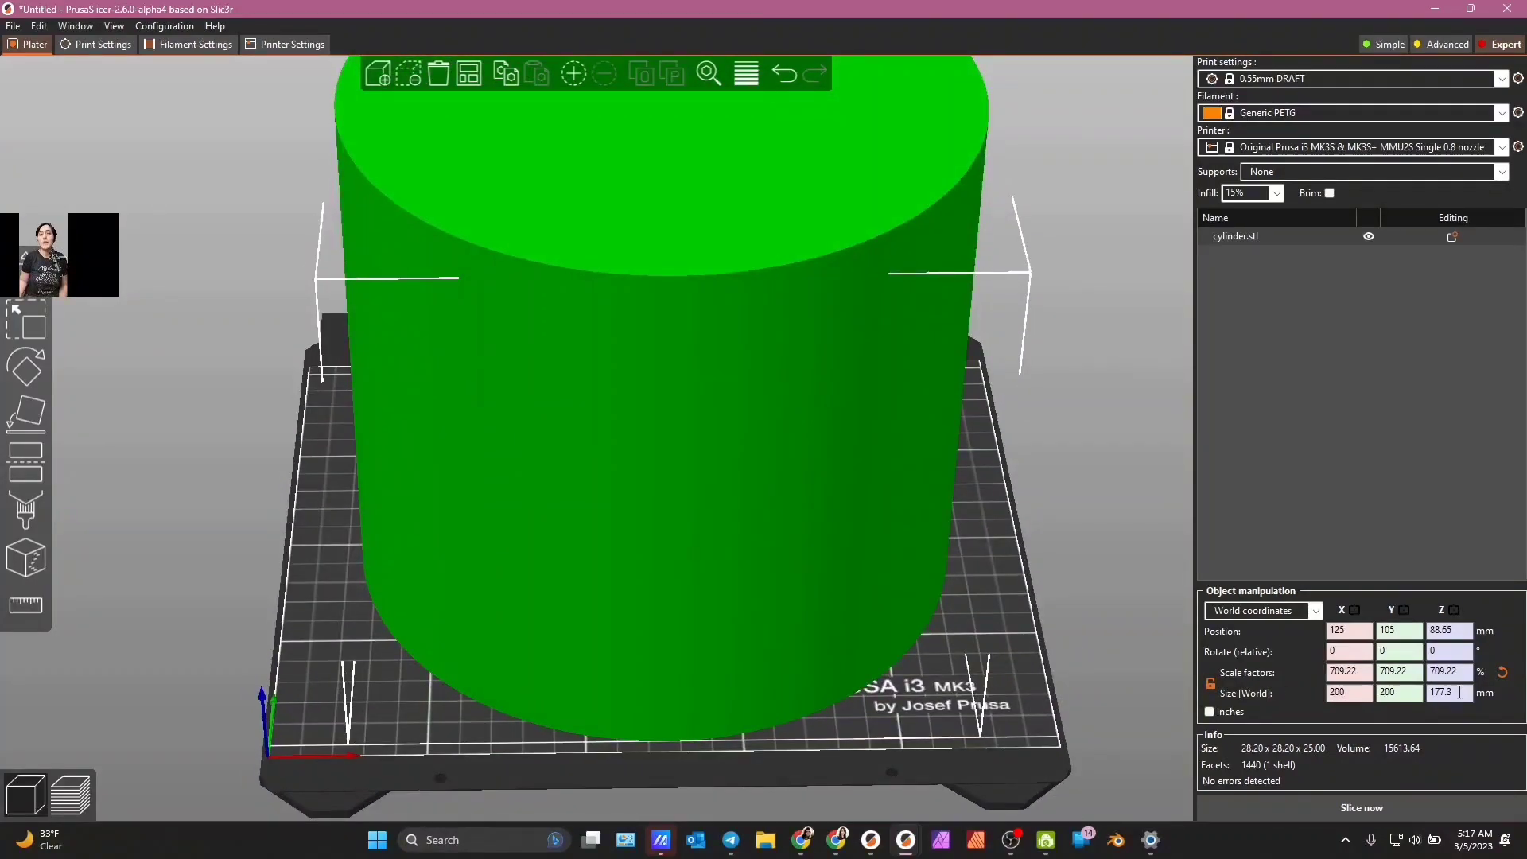
click(1460, 692)
key(Return)
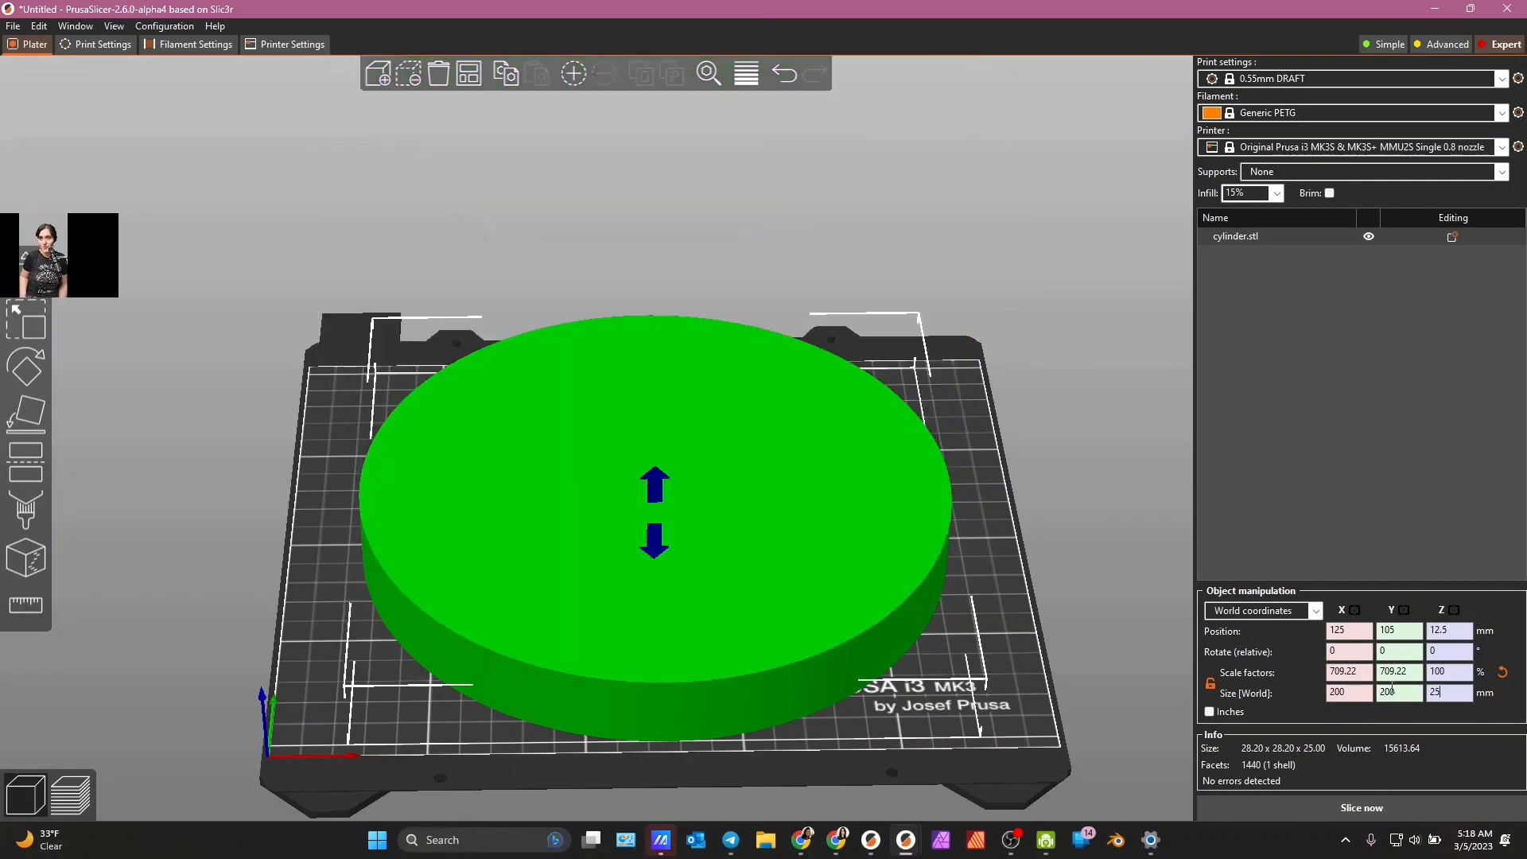
drag(1071, 646, 1026, 640)
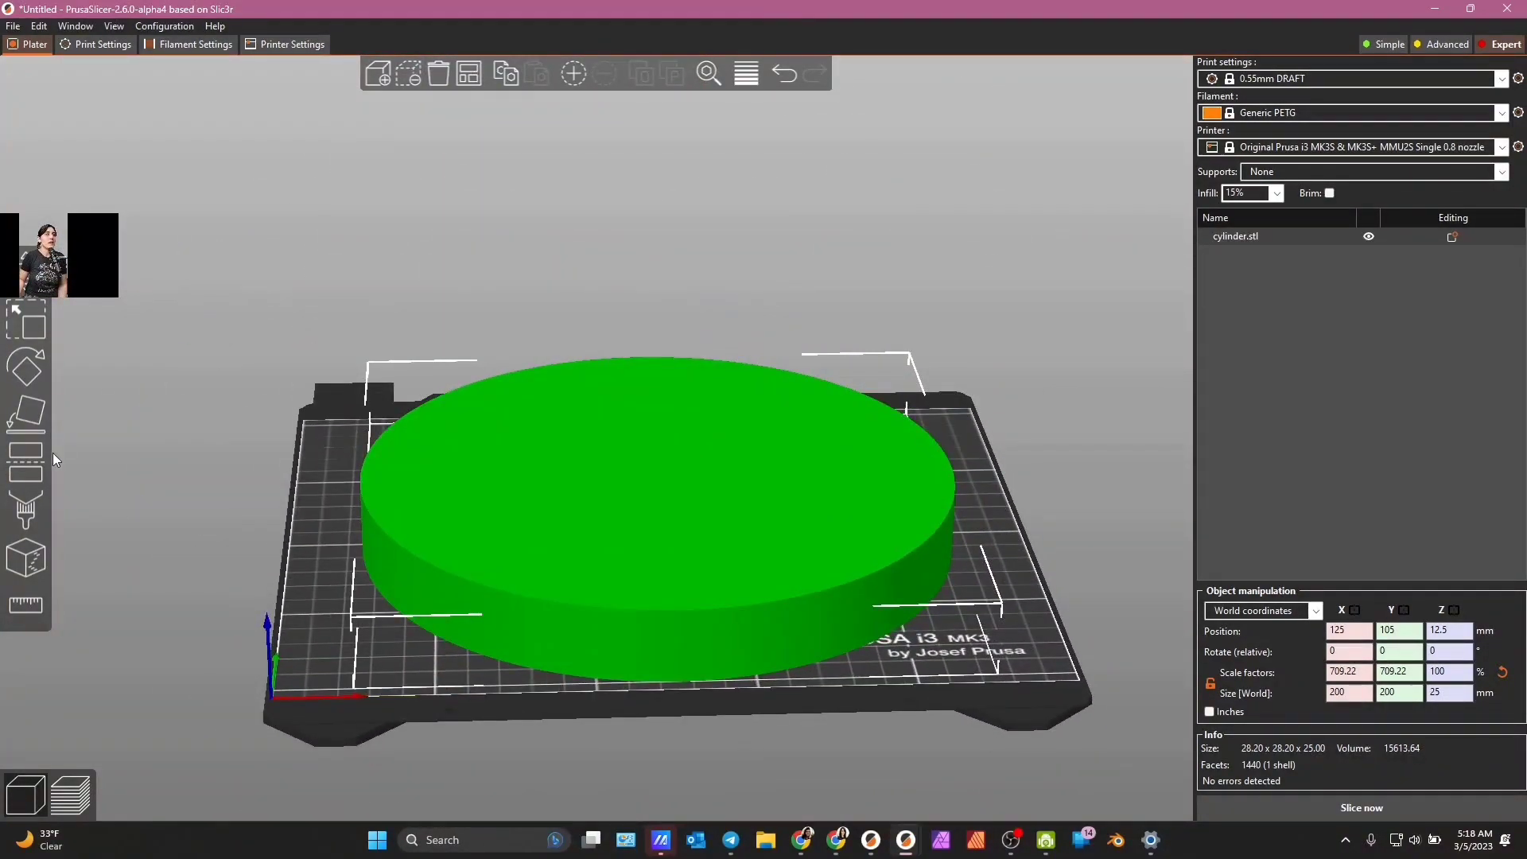
drag(301, 475, 1383, 672)
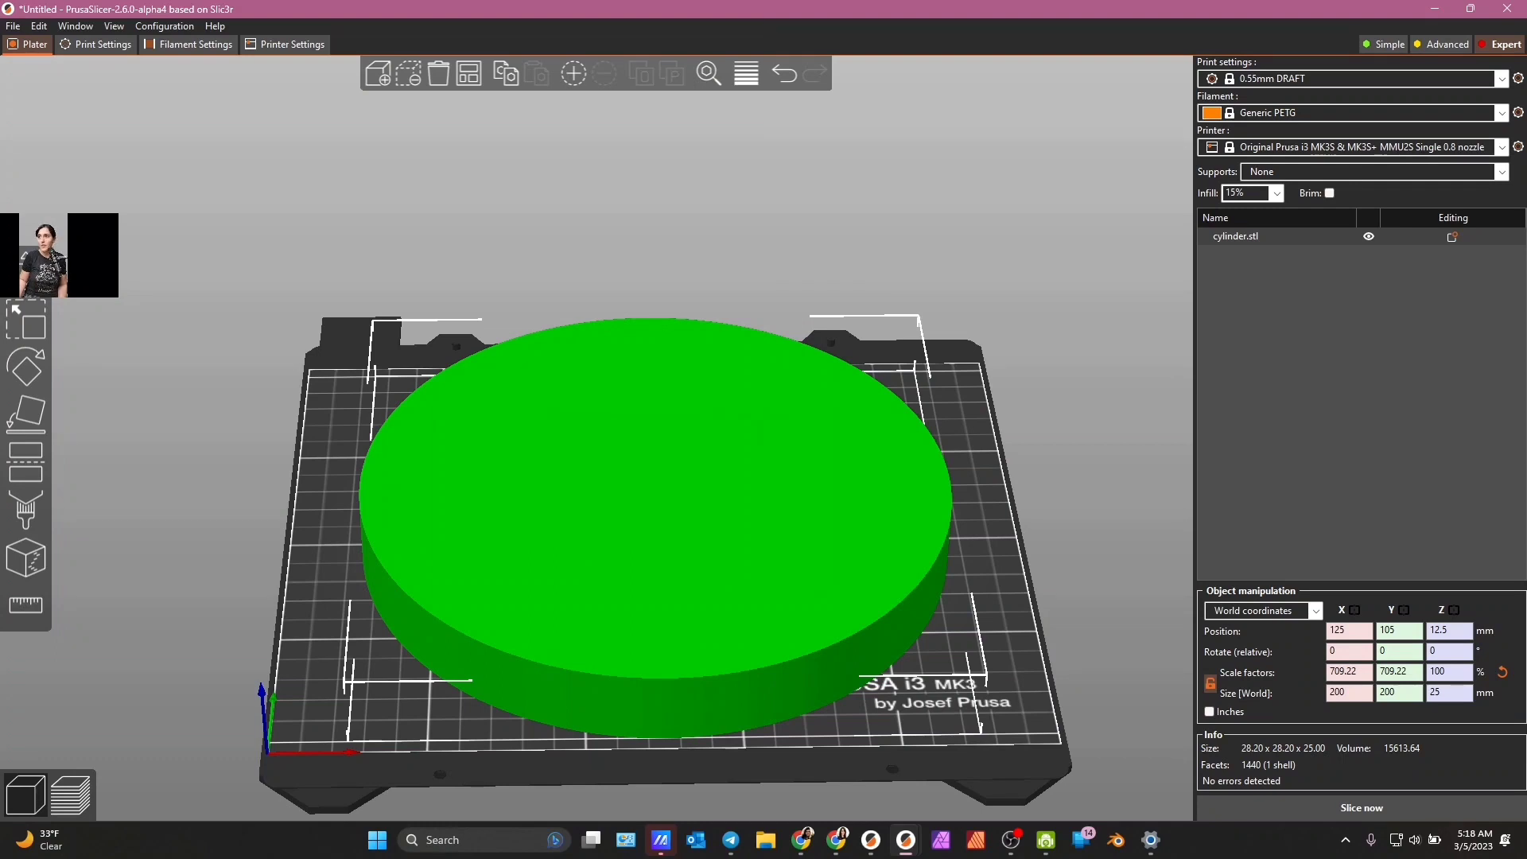
key(alt+Tab)
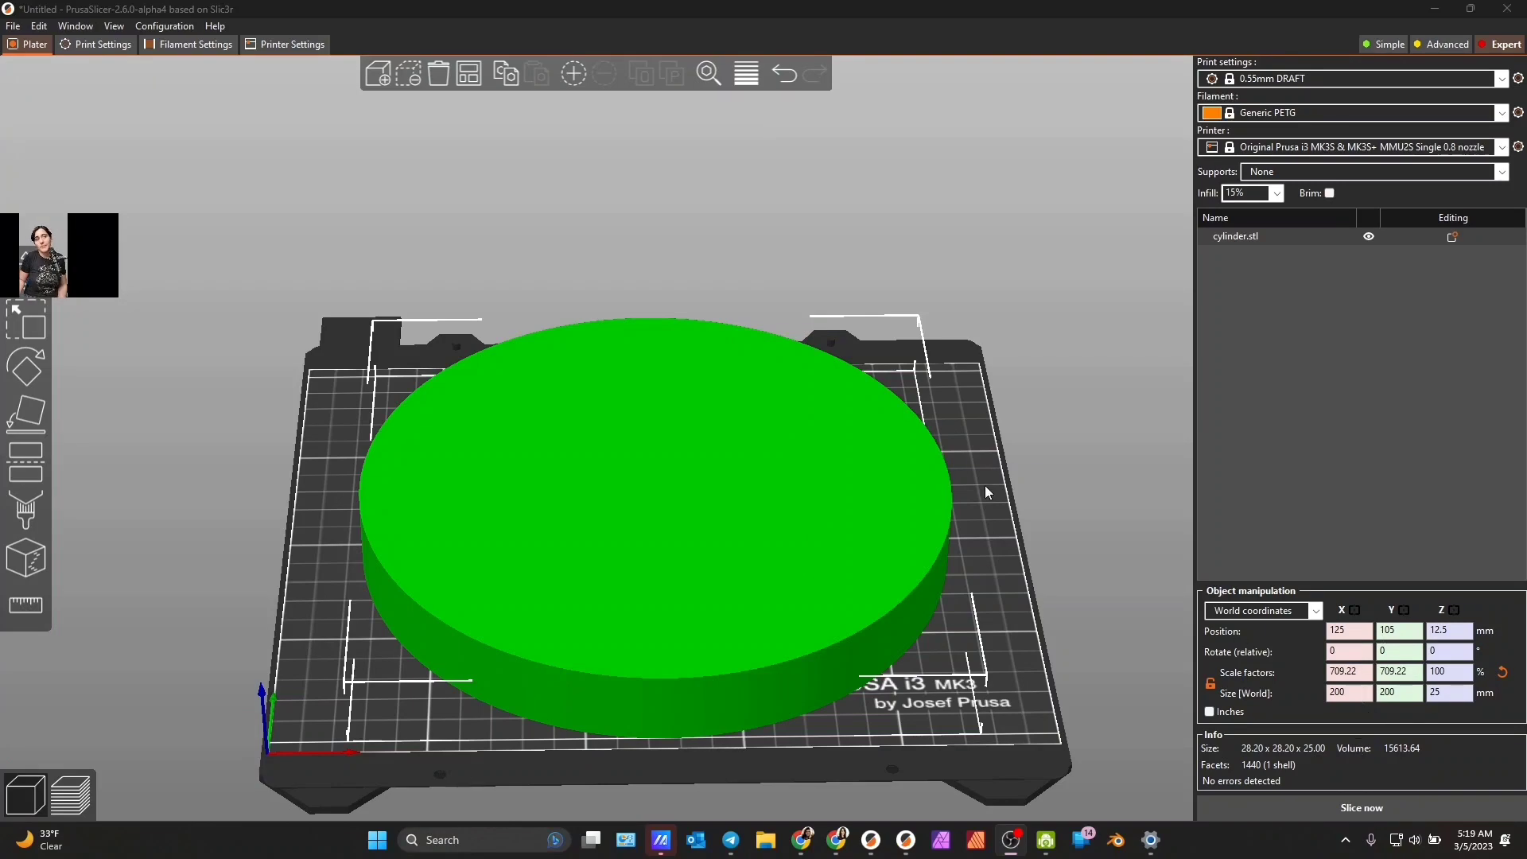
mouse_move(986, 492)
mouse_down()
mouse_move(999, 517)
mouse_move(970, 496)
mouse_move(986, 460)
mouse_move(1003, 516)
mouse_up()
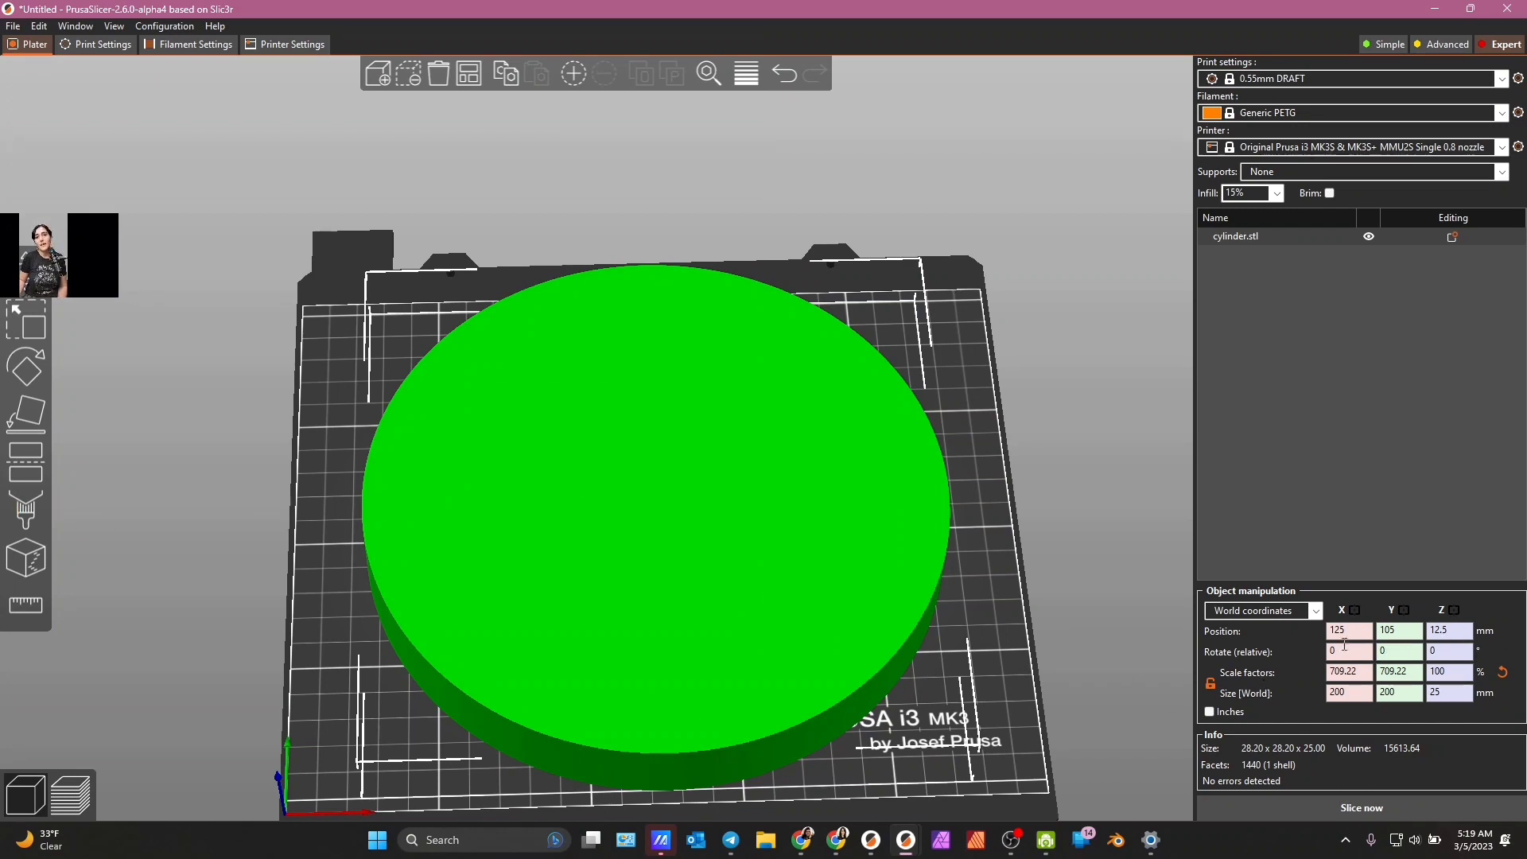
mouse_move(966, 326)
mouse_down()
mouse_move(978, 335)
mouse_move(963, 363)
mouse_move(968, 345)
mouse_up()
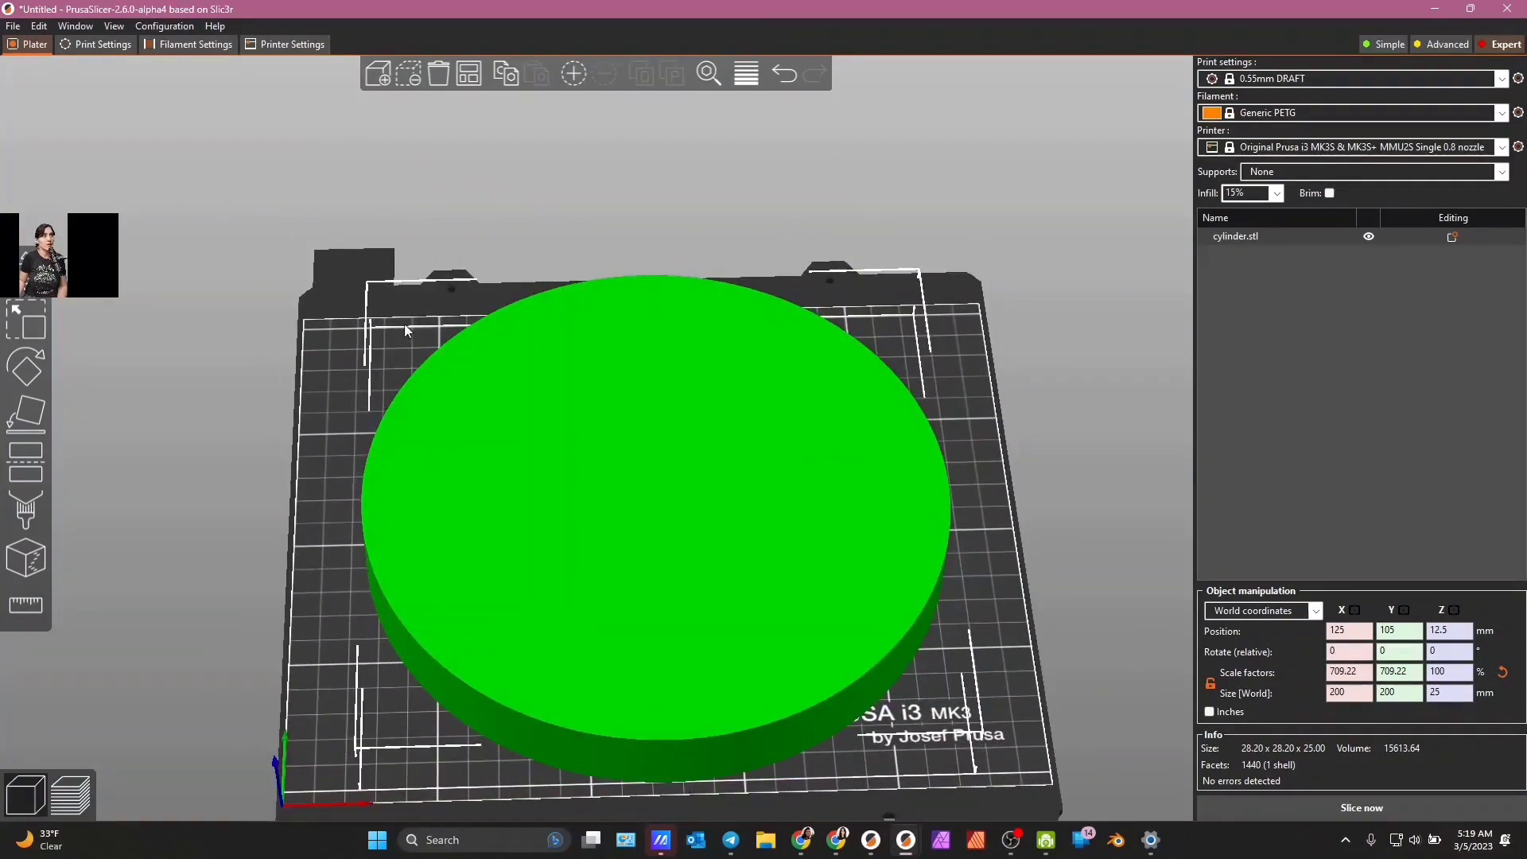
scroll(288, 359, up, 1)
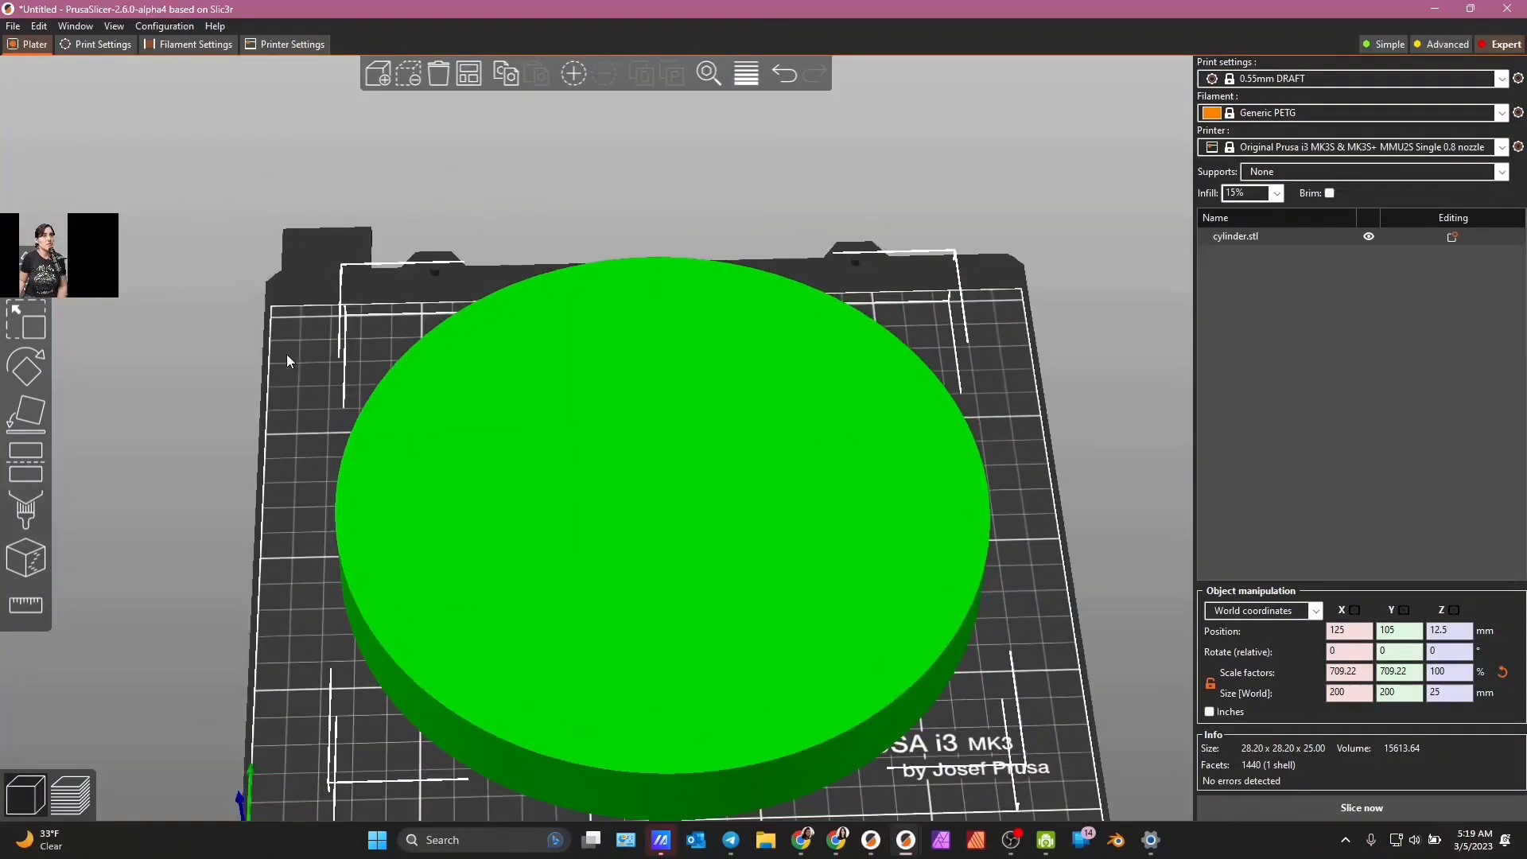
- Add the torus.stl shape from the Shape Gallery to the bed with the cylinder
click(75, 25)
click(141, 171)
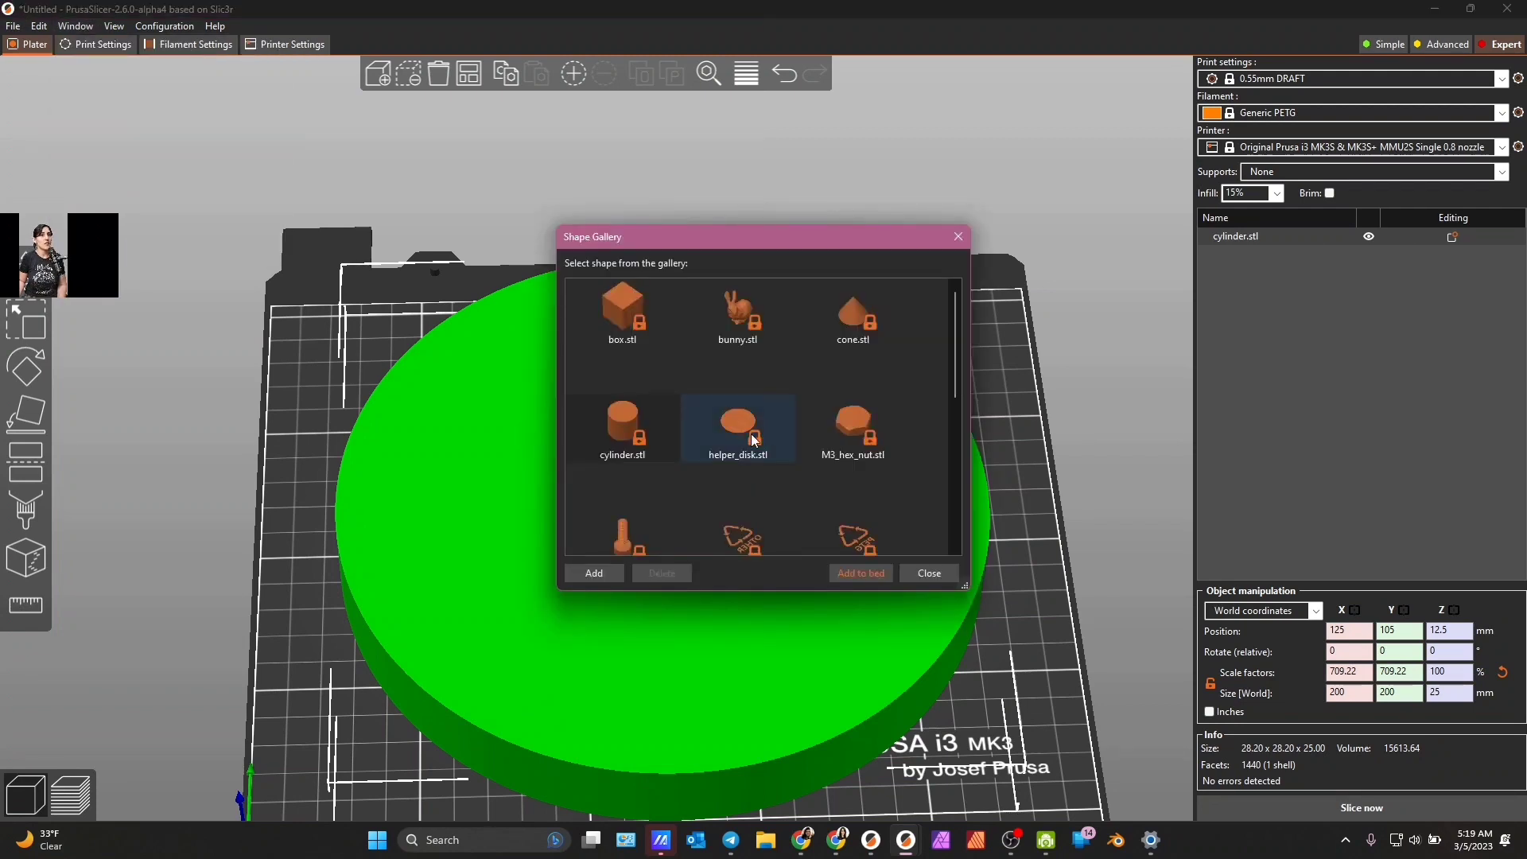
scroll(720, 449, down, 5)
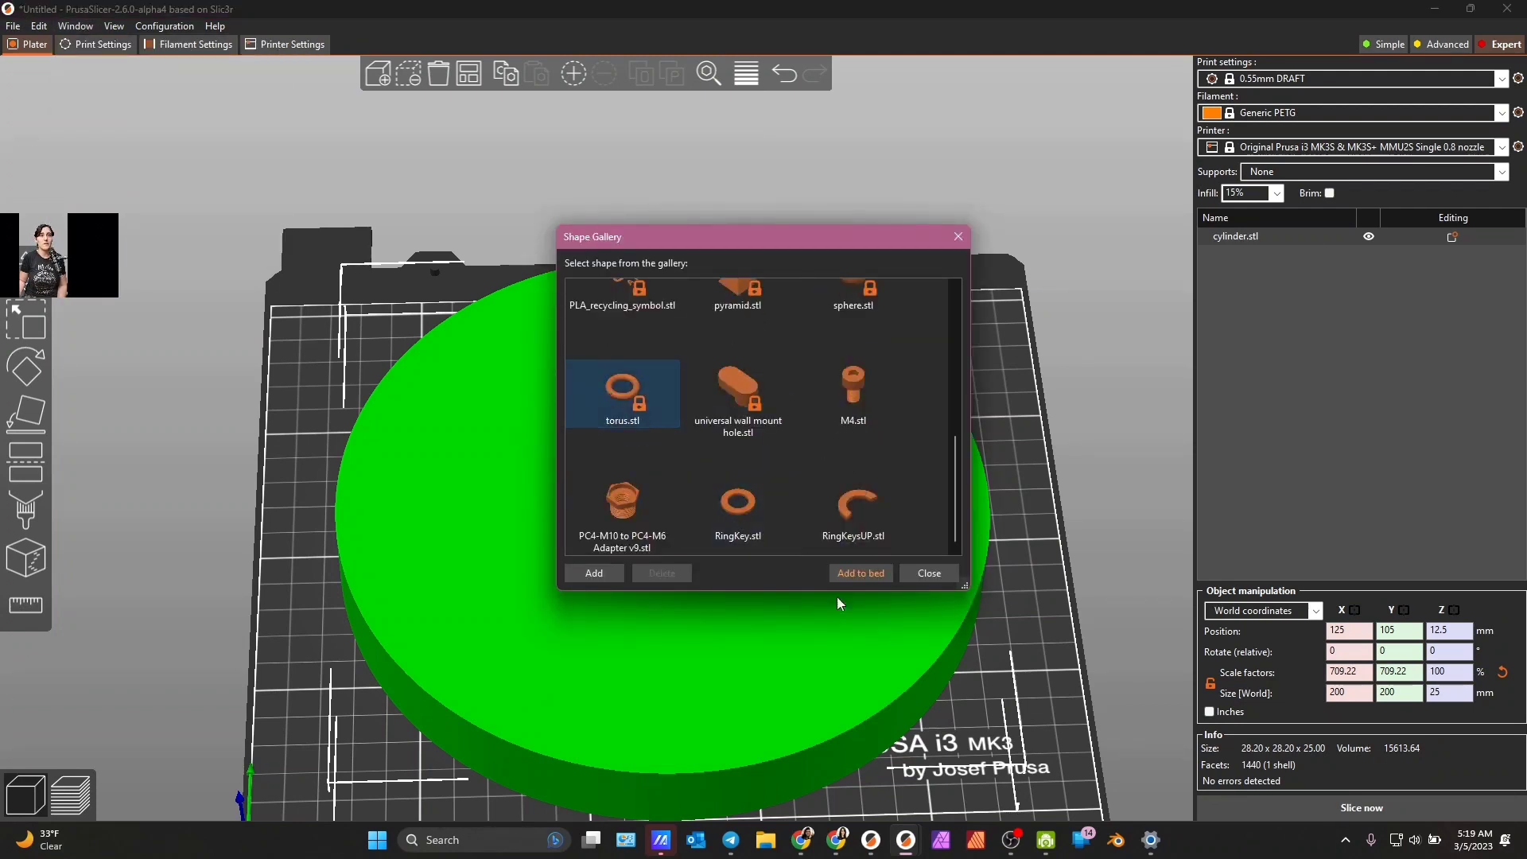
click(861, 572)
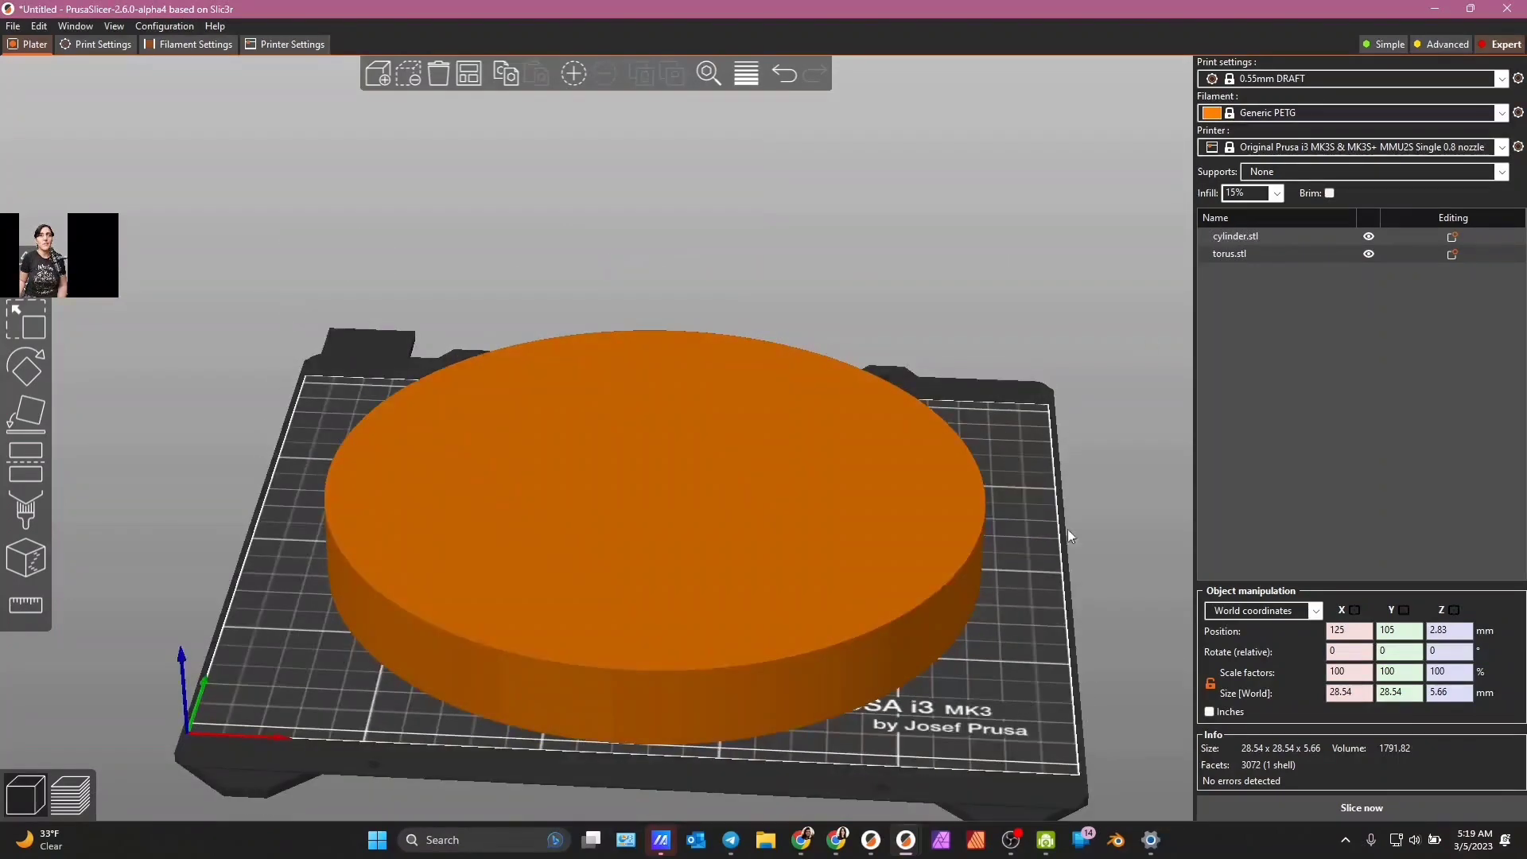
click(1367, 696)
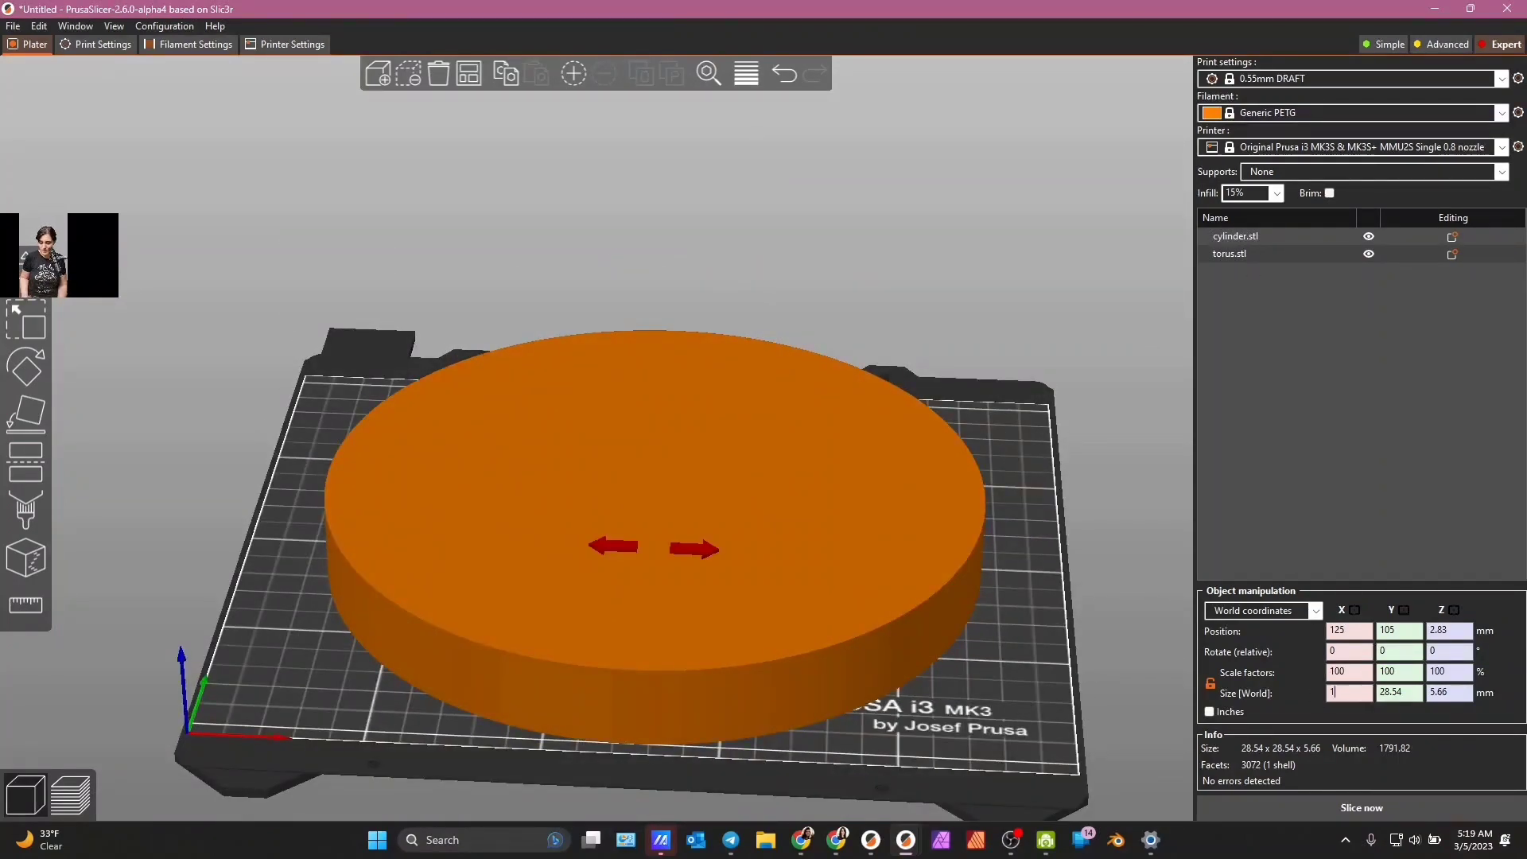
text(195)
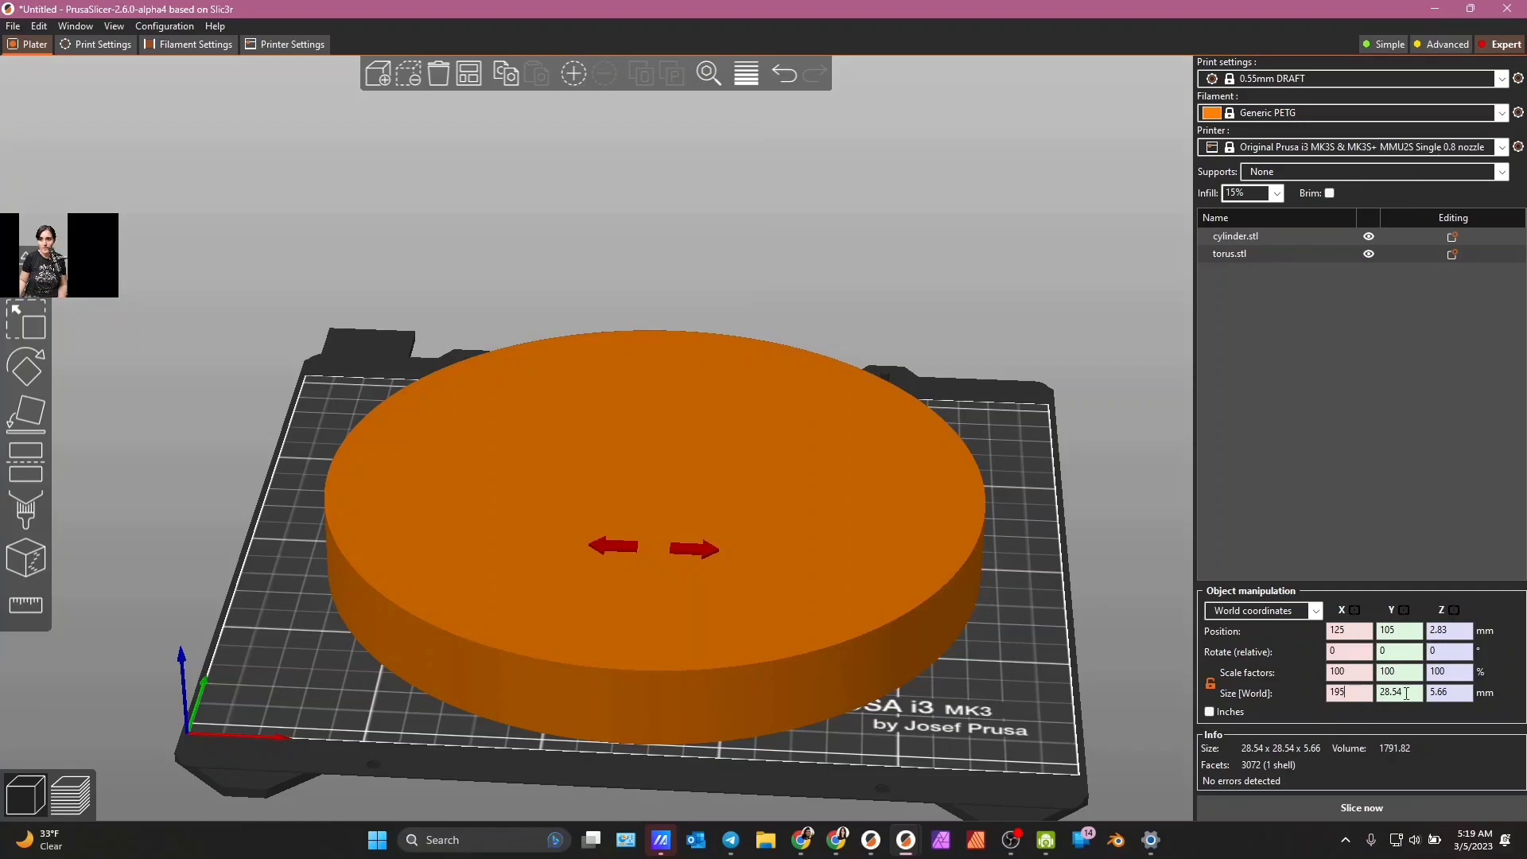
click(1406, 694)
text(195)
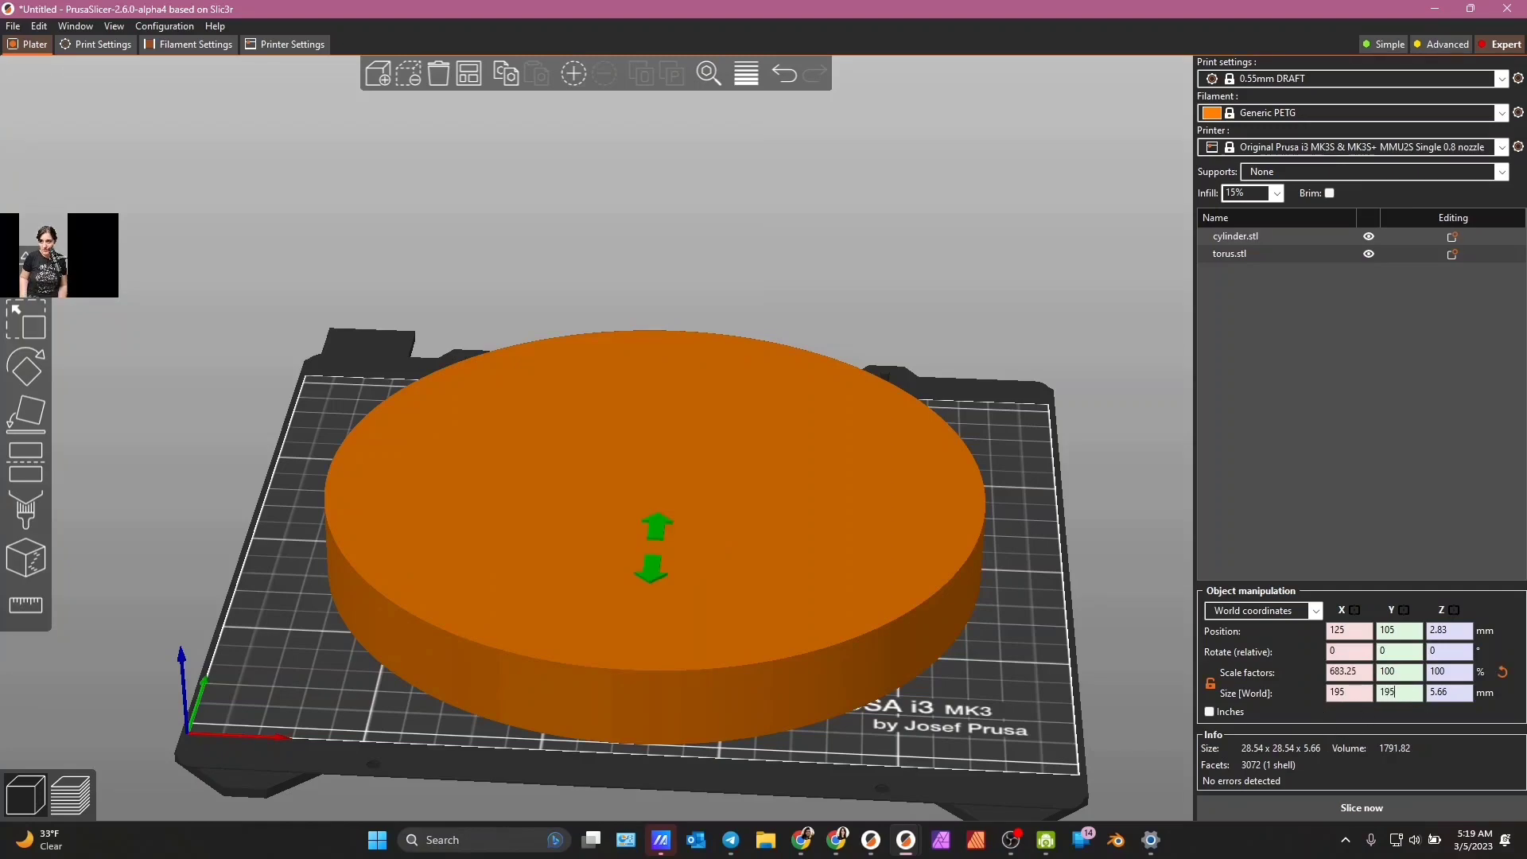
click(788, 72)
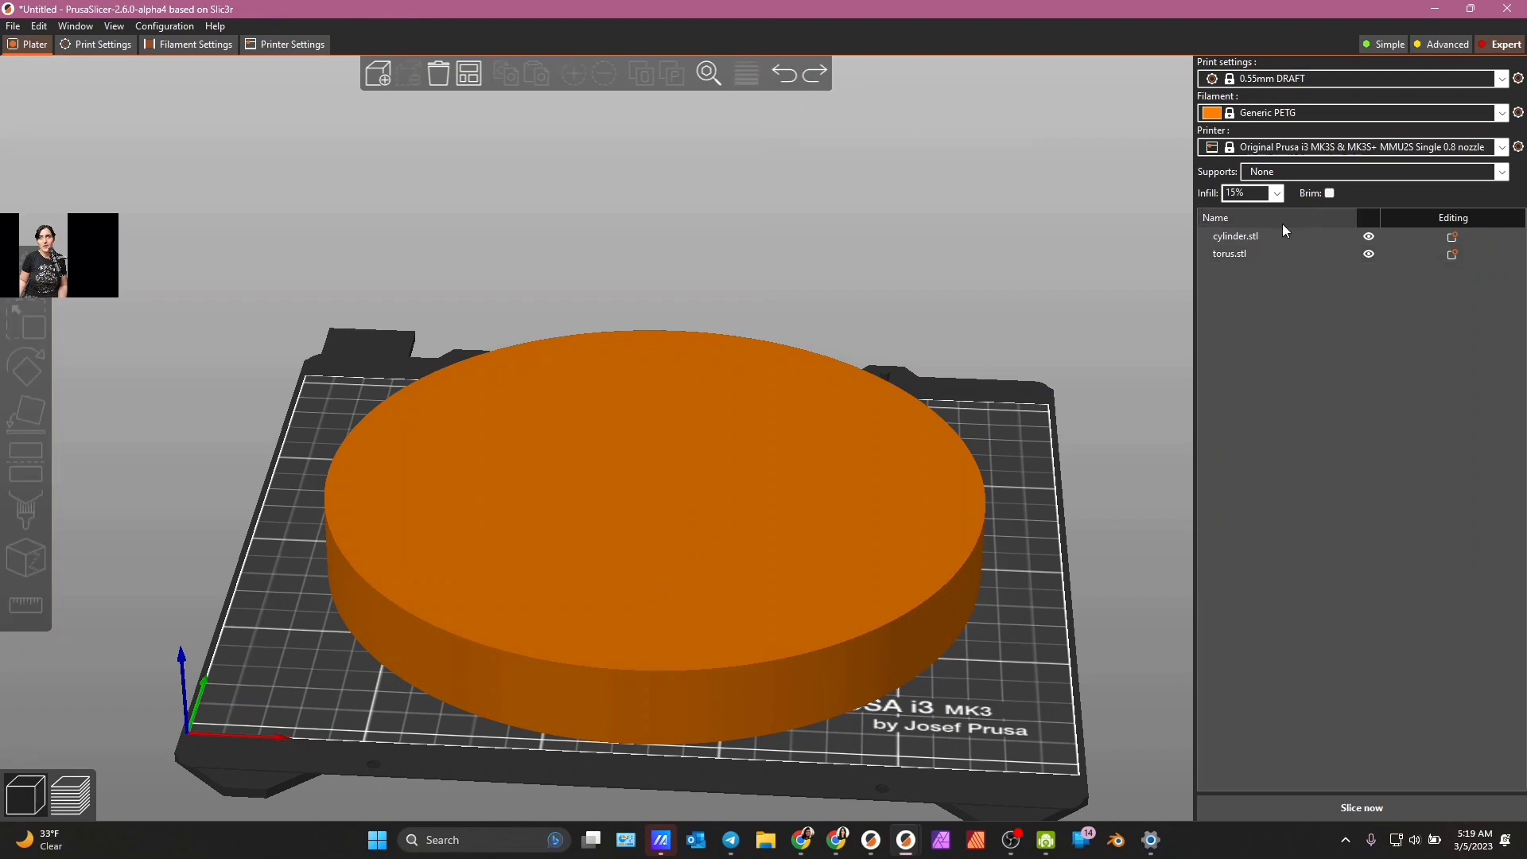
- Lock the torus's scale proportions and scale it uniformly to 195 mm in X and Y
click(1229, 256)
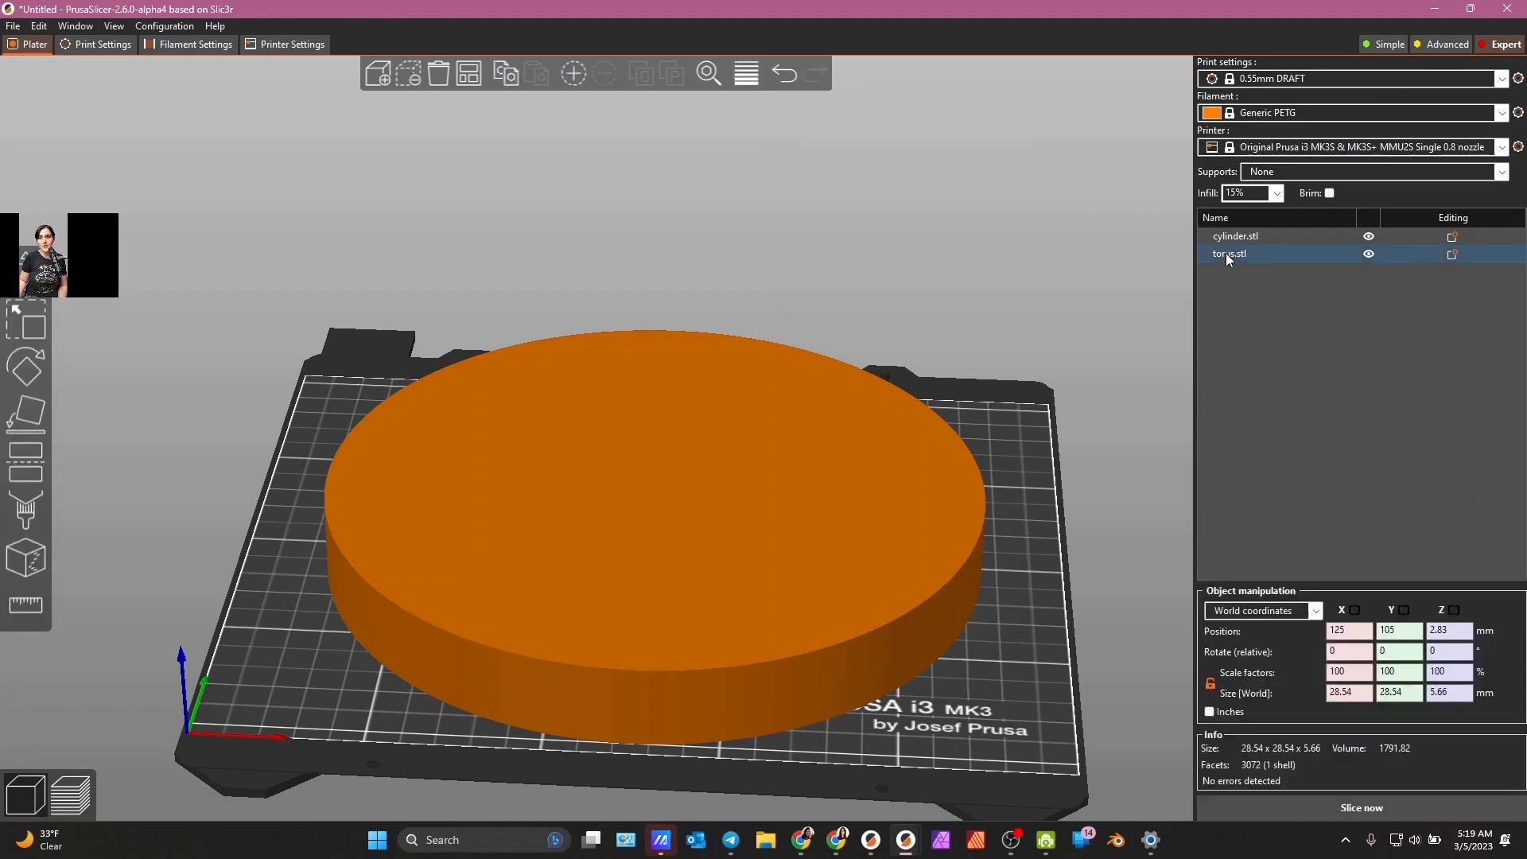
click(1214, 684)
click(1365, 692)
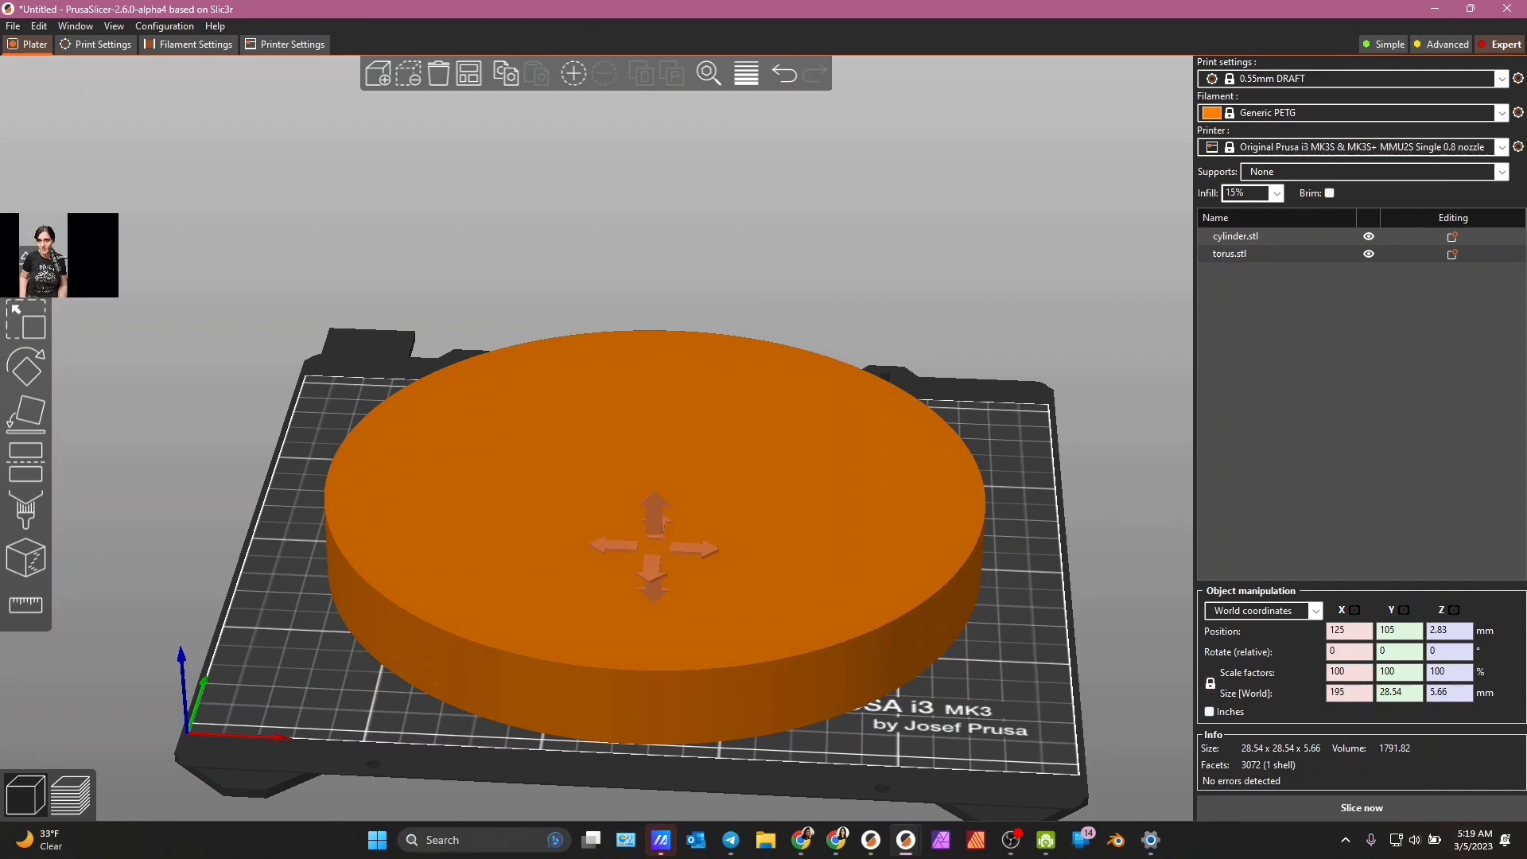
text(195)
key(Return)
- Cut the torus horizontally at Z 5 mm, keeping only the upper part and flipping it upside down
key(3)
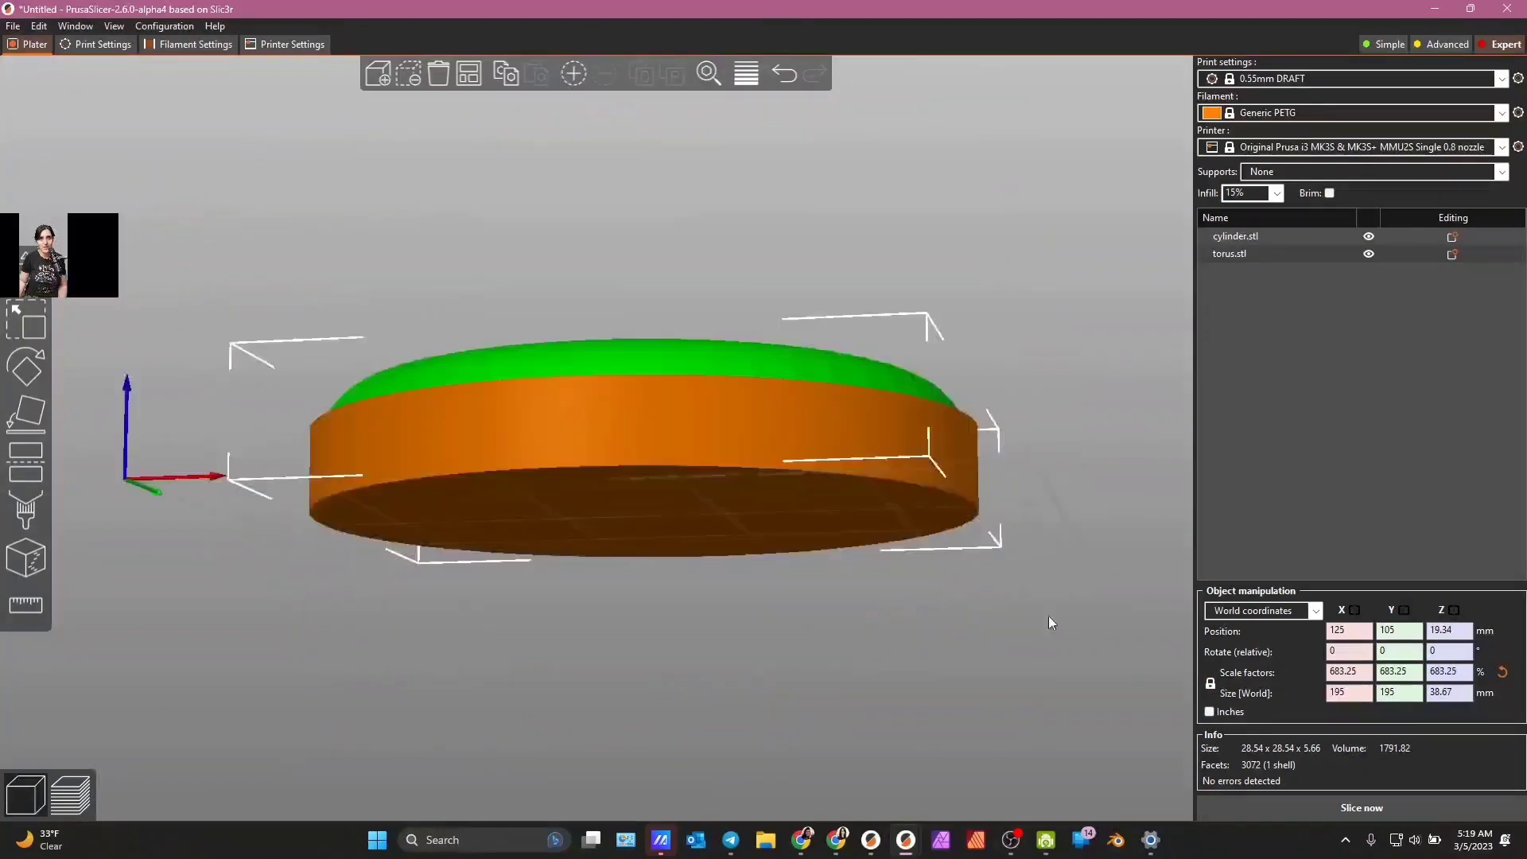
key(0)
key(3)
drag(1062, 600, 1061, 623)
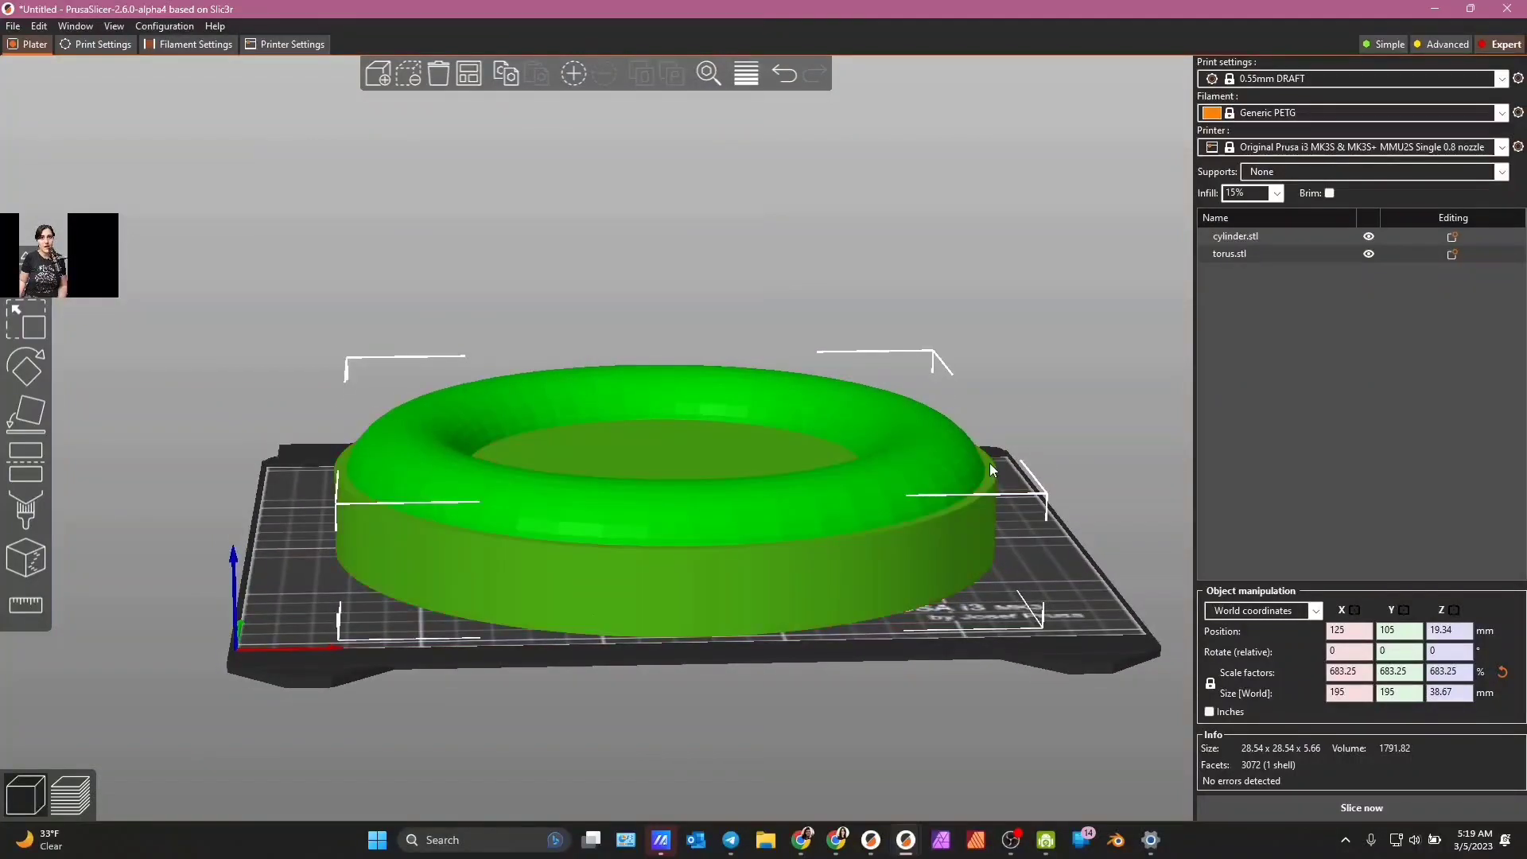
drag(1077, 625, 1032, 542)
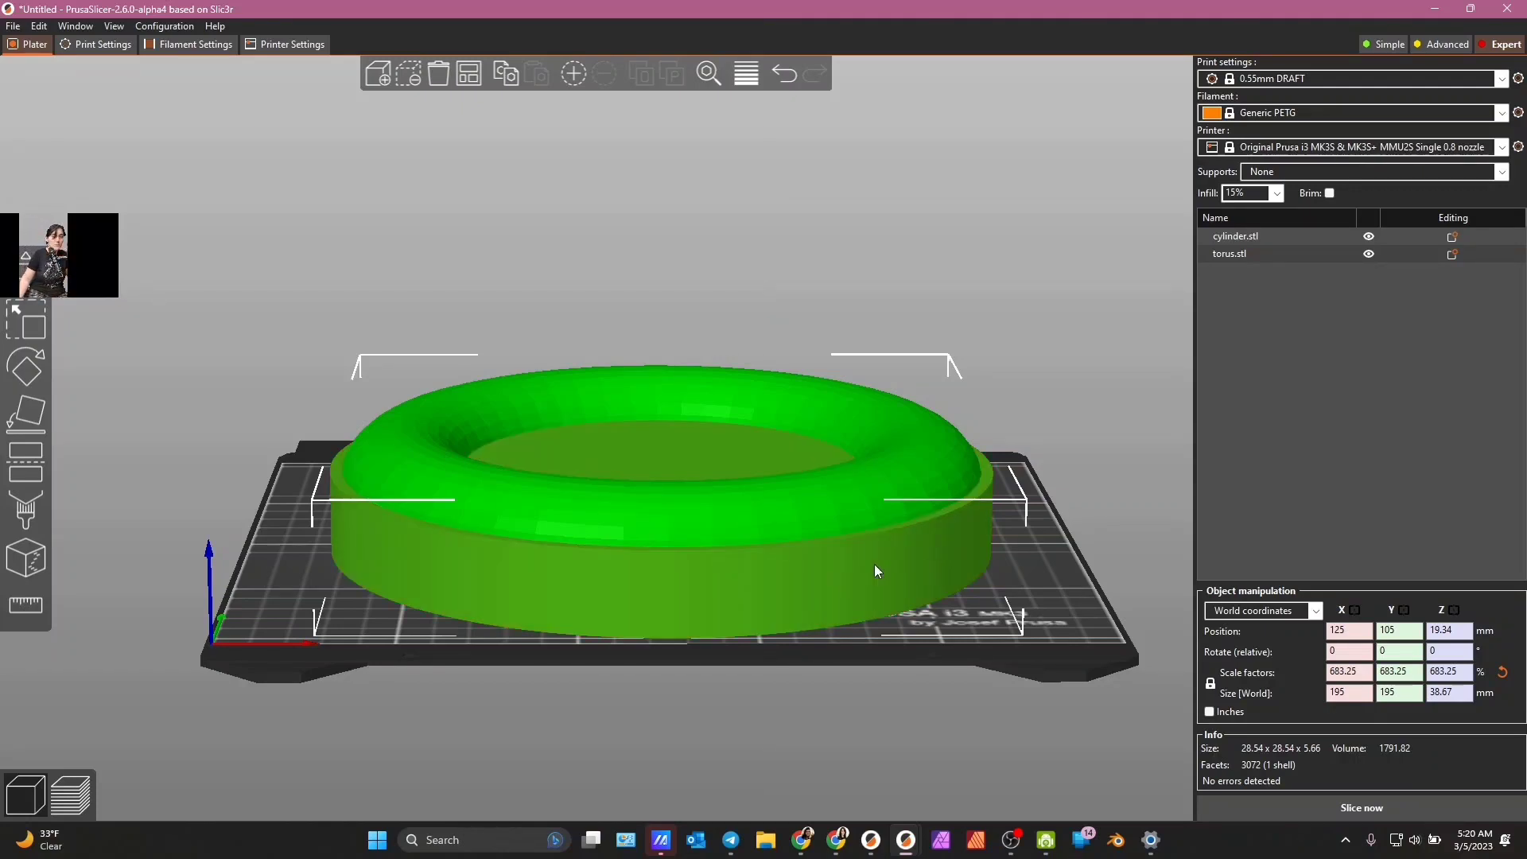
drag(981, 357, 984, 348)
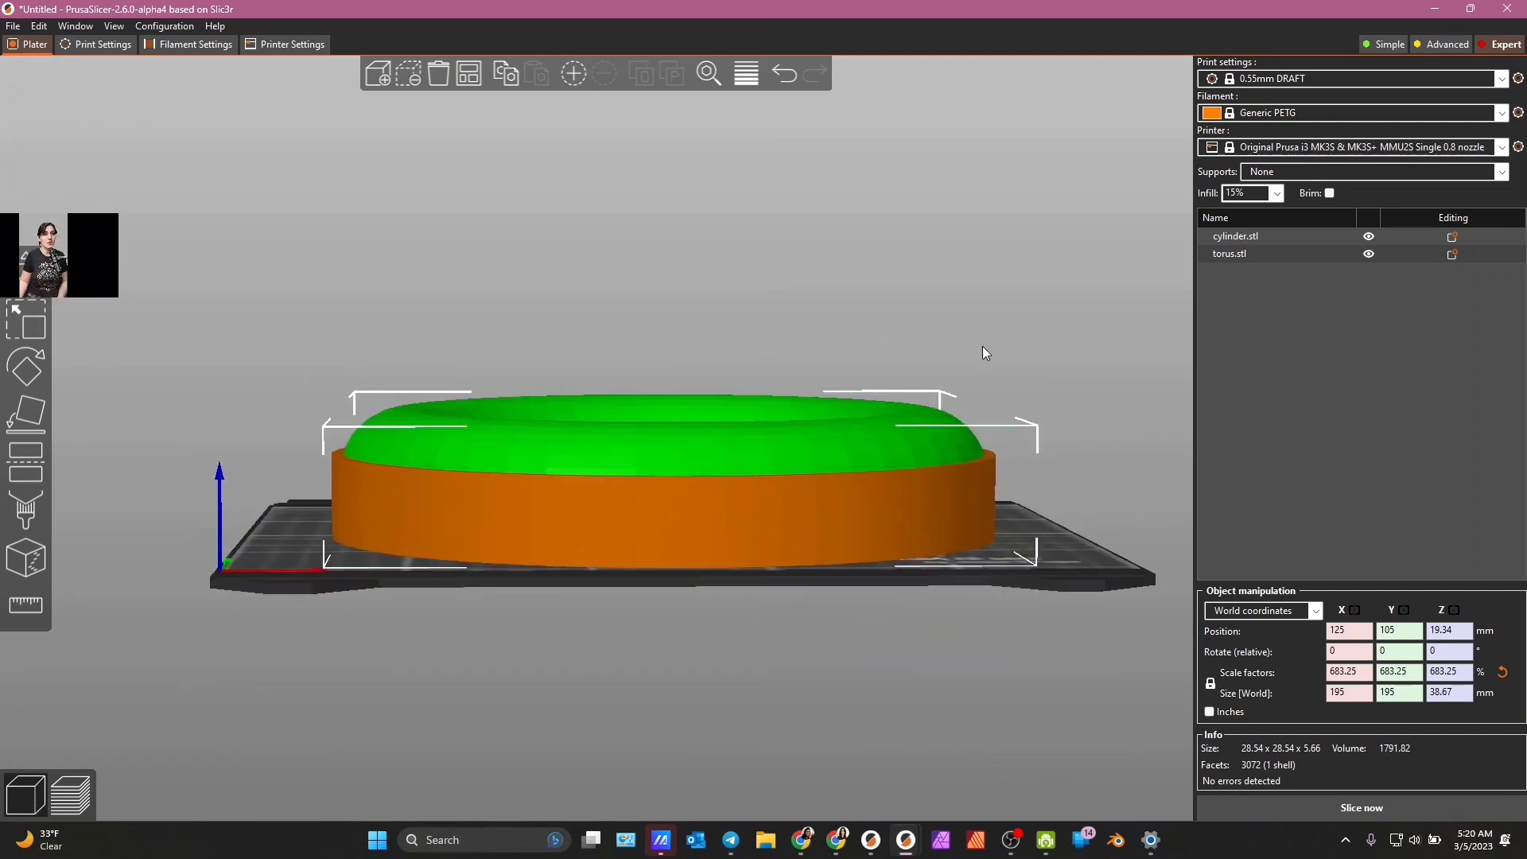
click(25, 462)
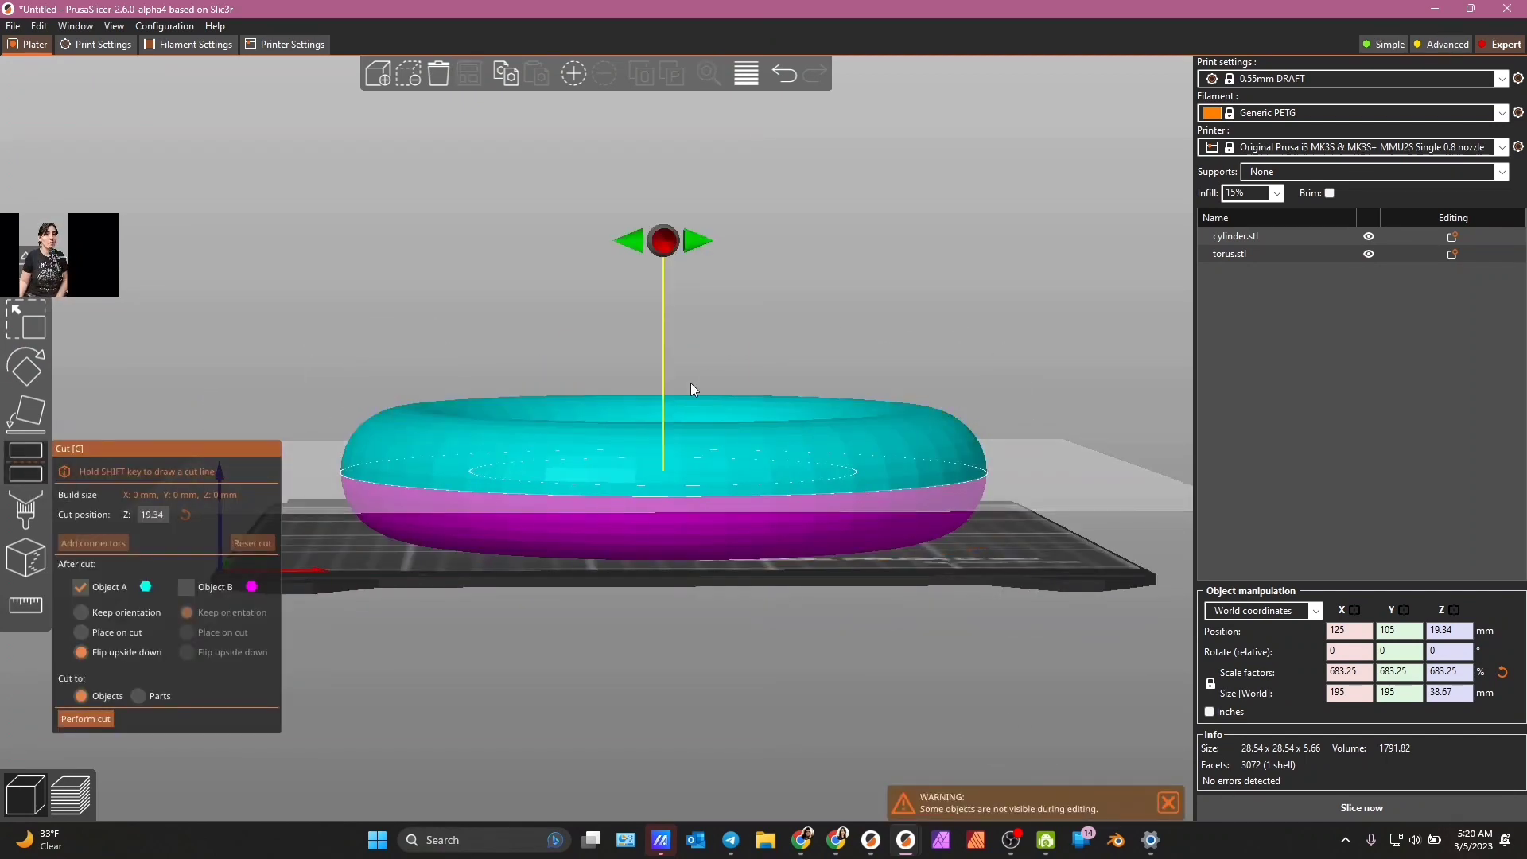
drag(849, 661, 617, 515)
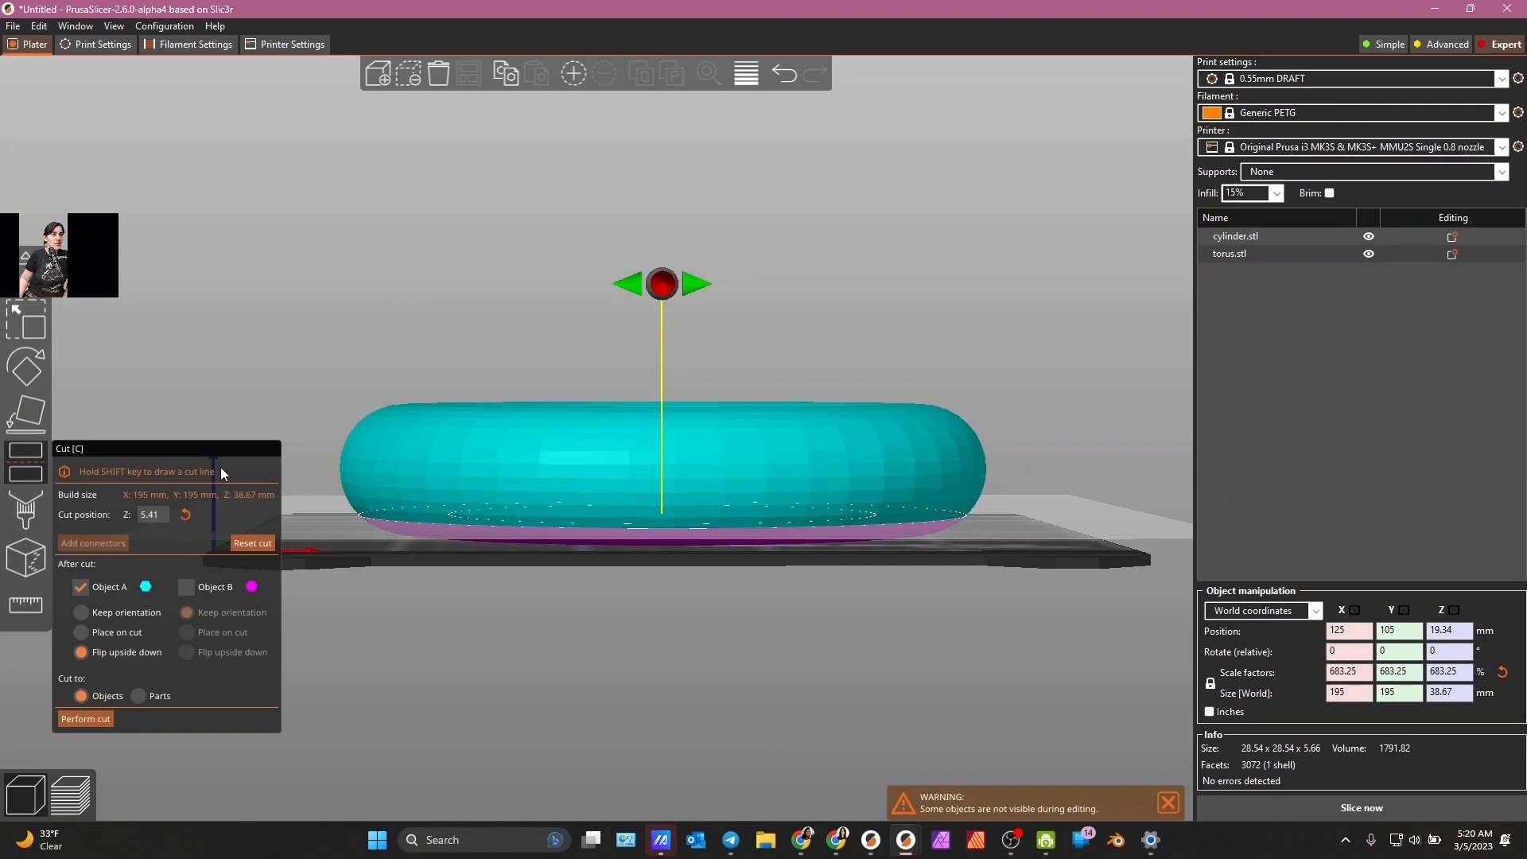
click(162, 517)
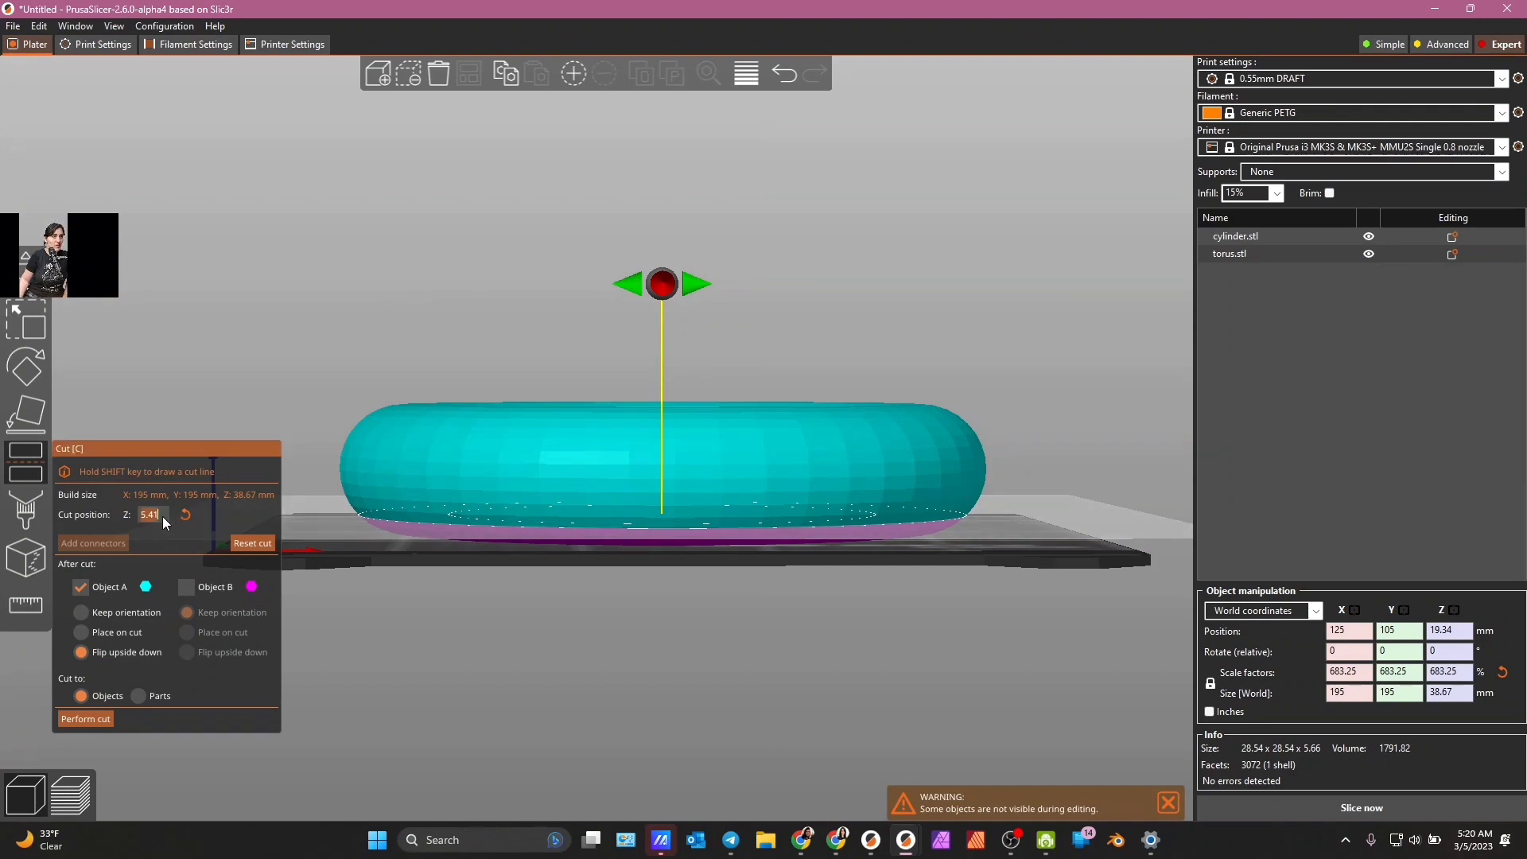
click(616, 694)
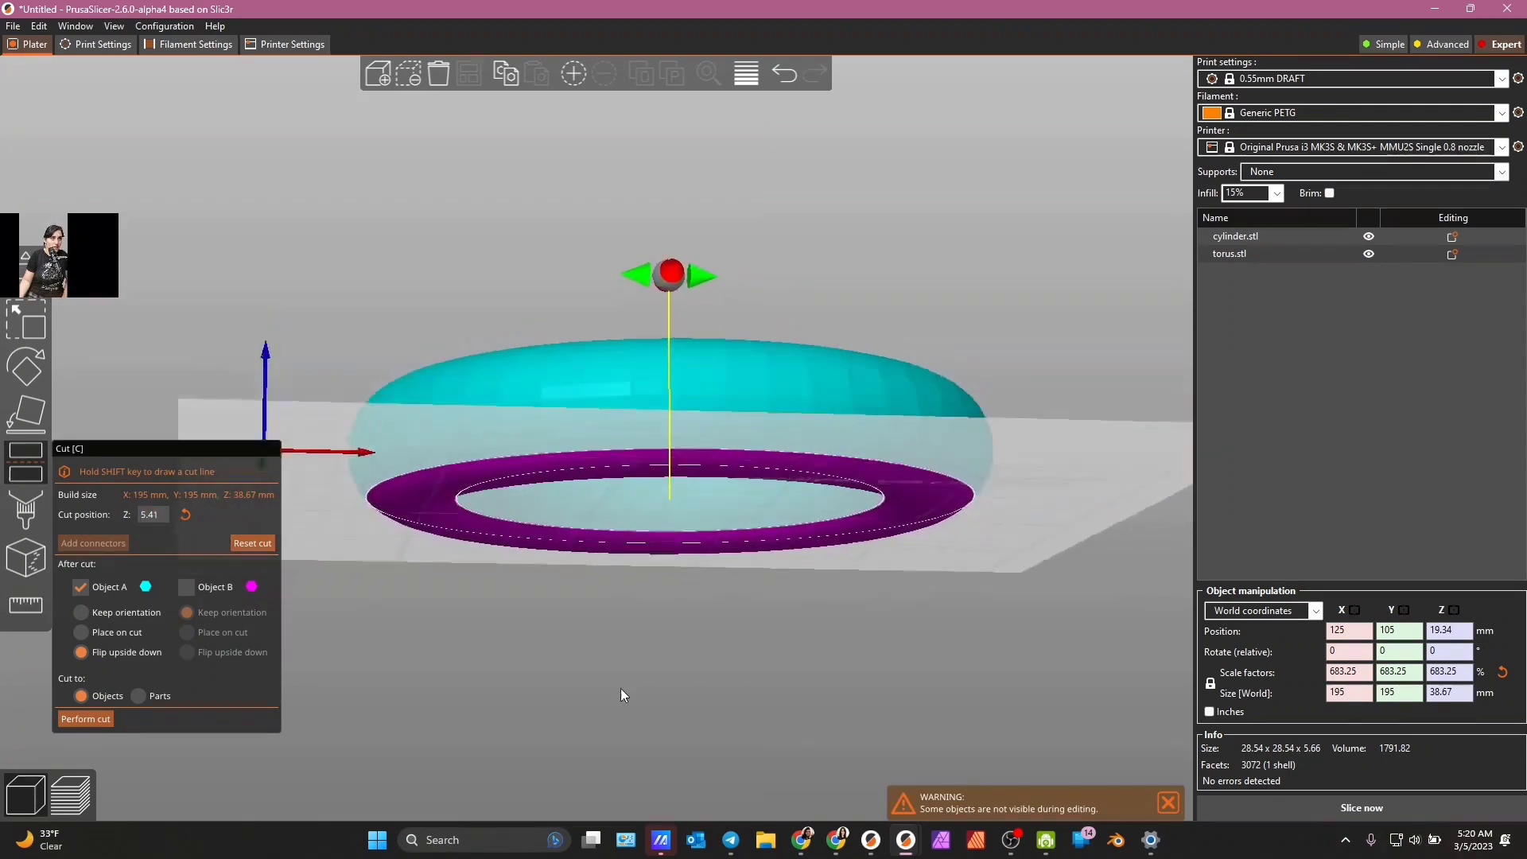
drag(618, 696, 614, 691)
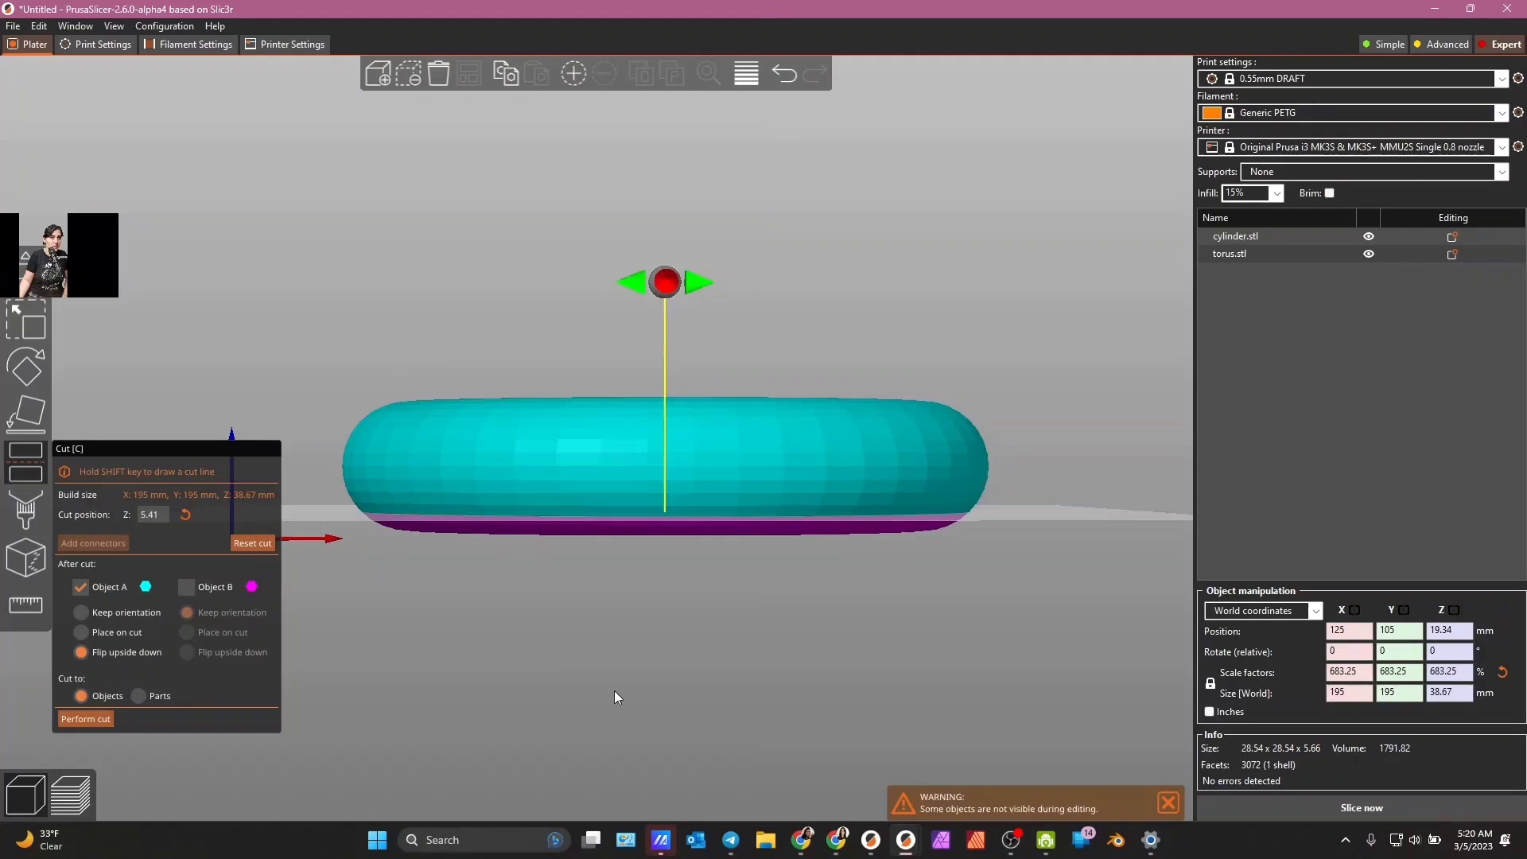
click(162, 518)
text(5)
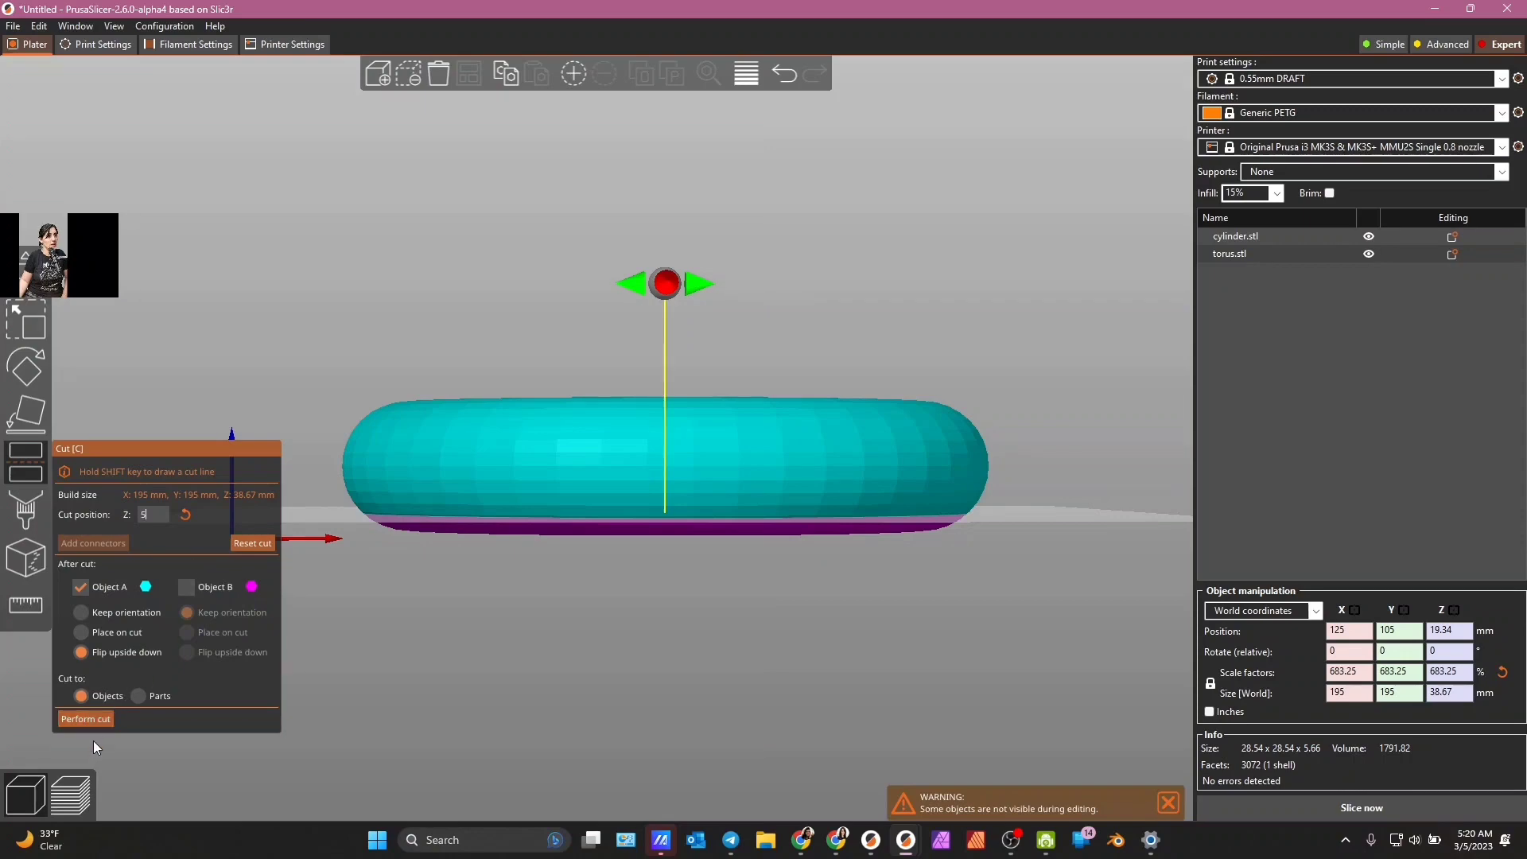
click(97, 721)
- Cut the flipped torus a second time at Z 5 mm so that both its faces are flat, keeping only the upper part
drag(504, 652, 523, 679)
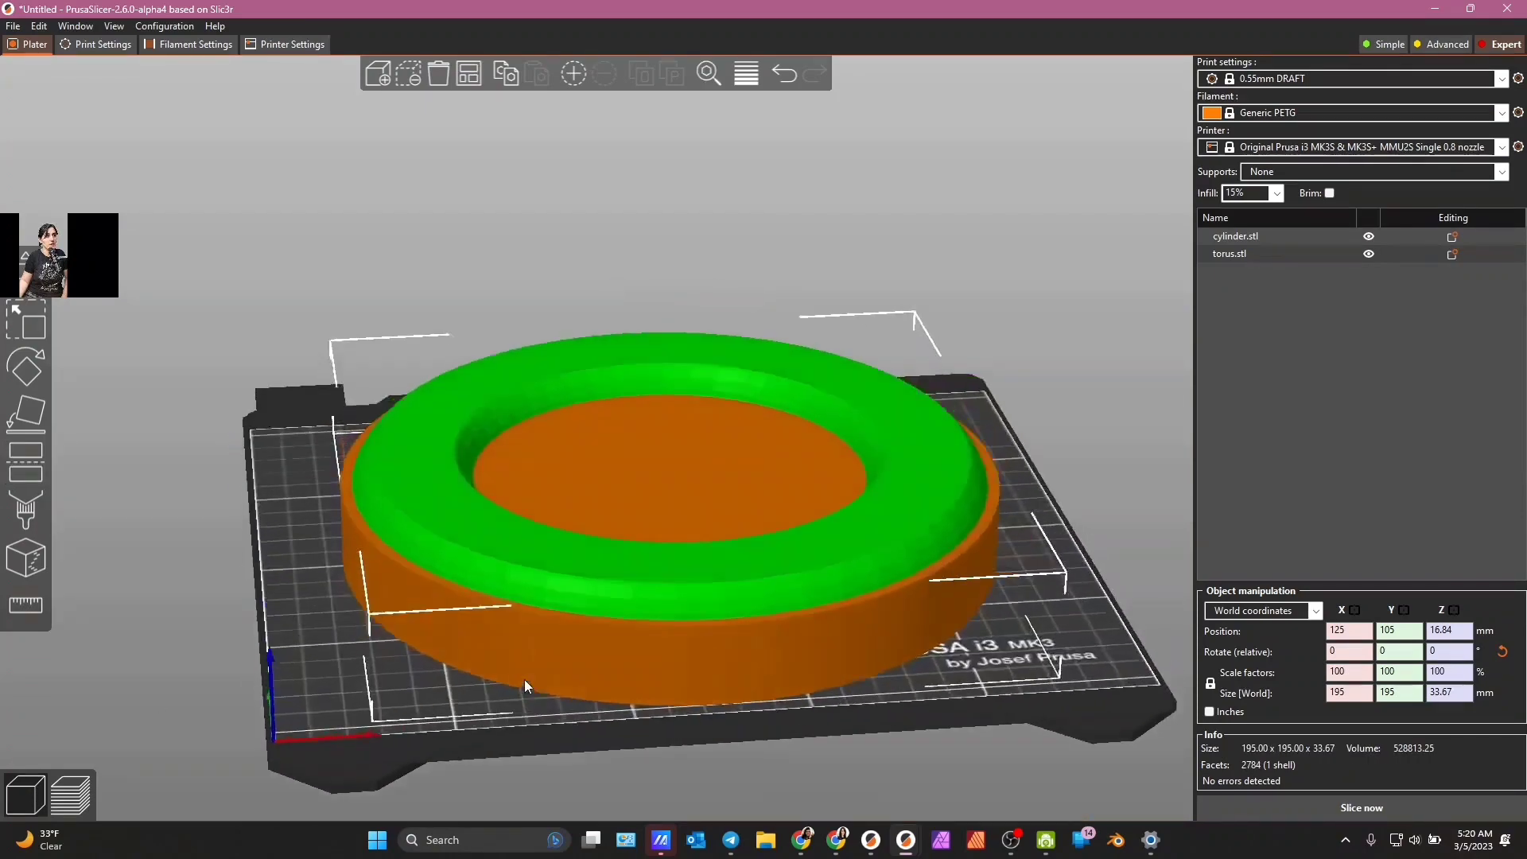
key(1)
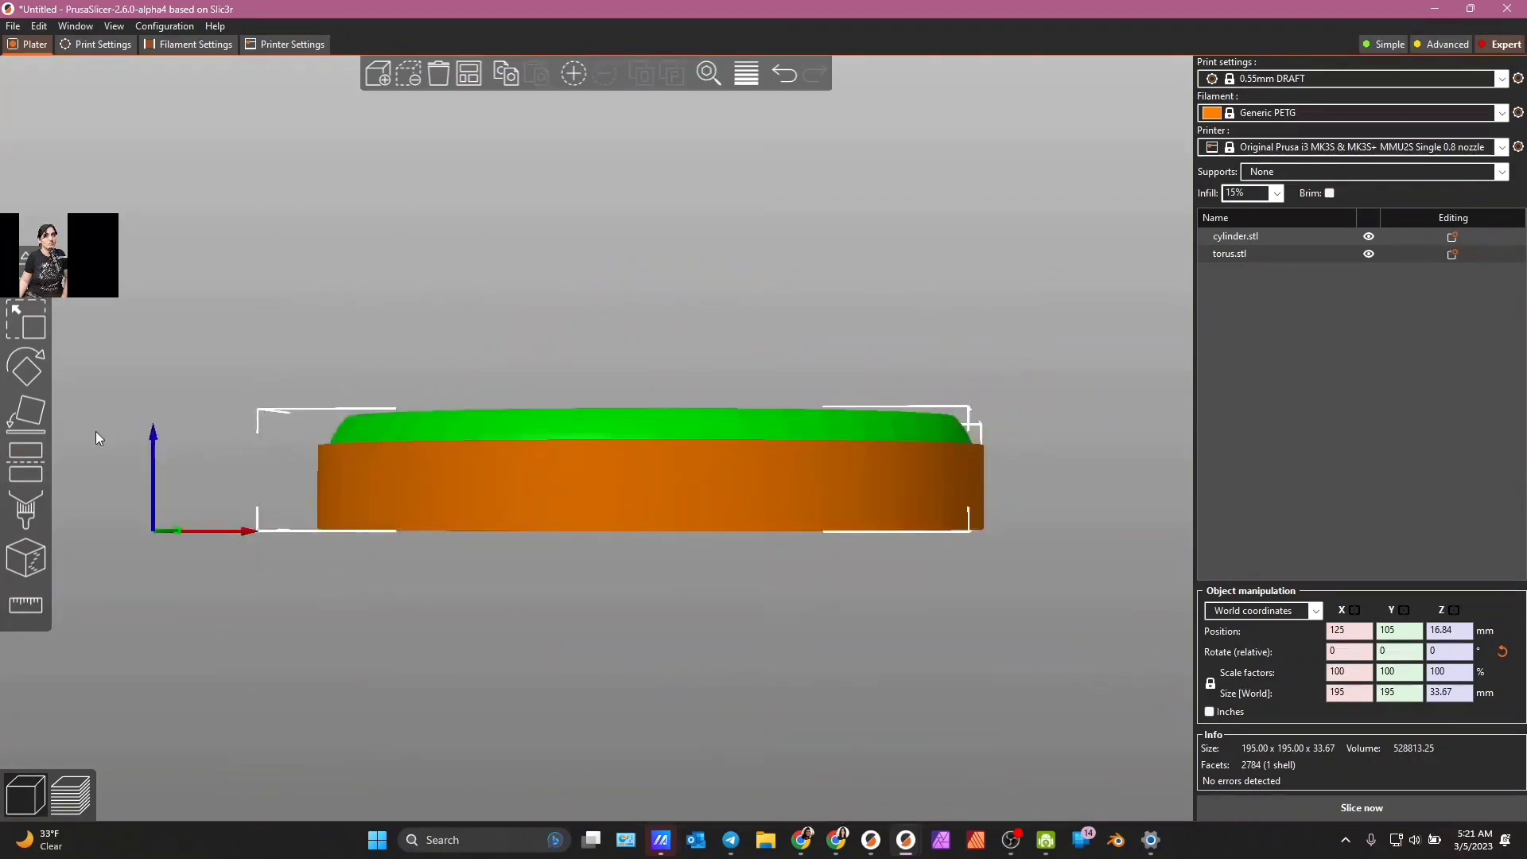
click(27, 475)
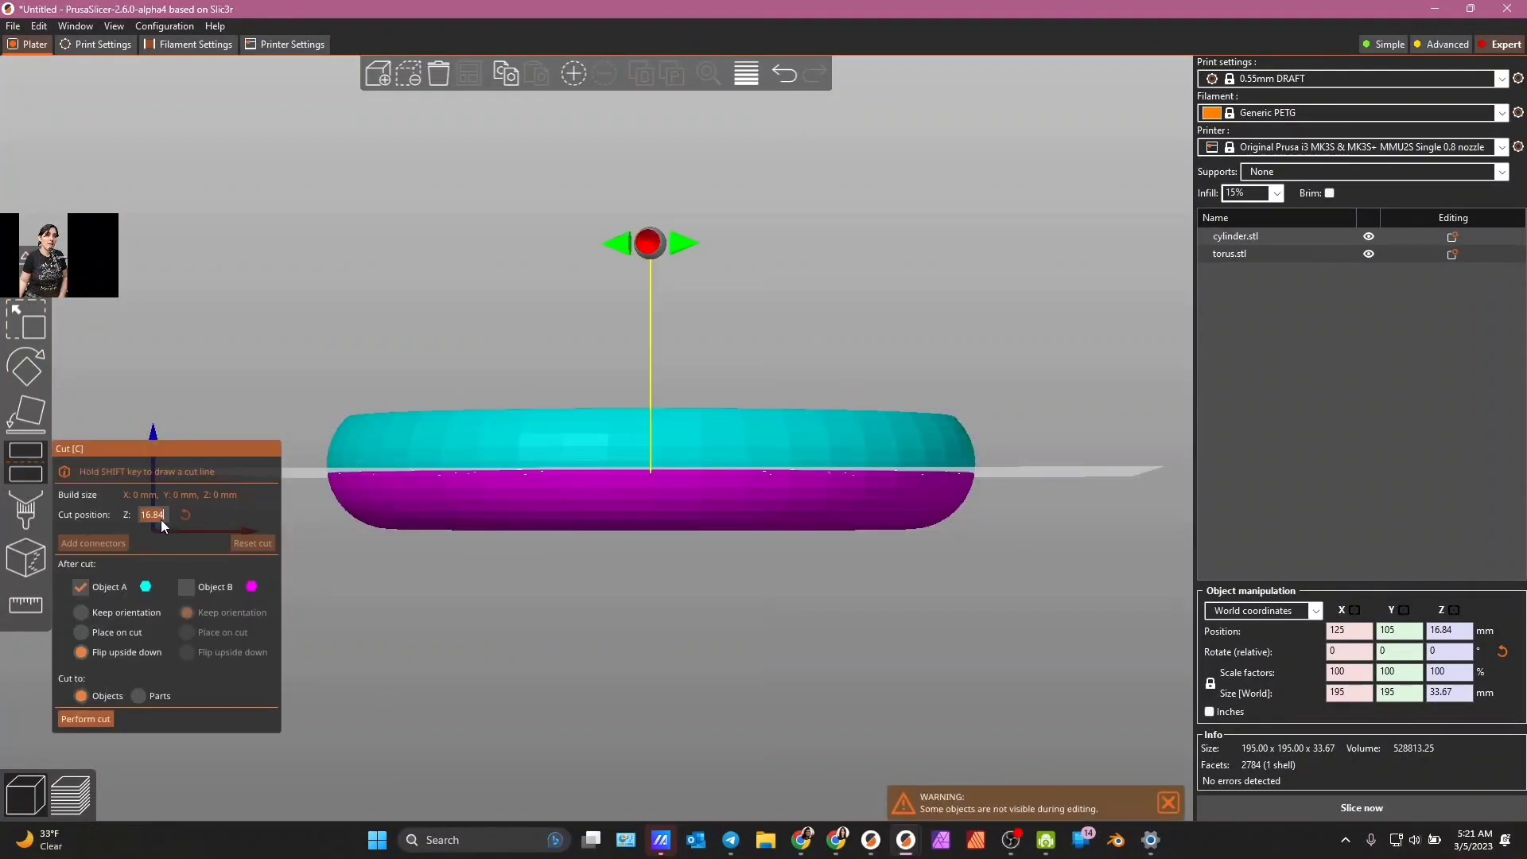
text(5)
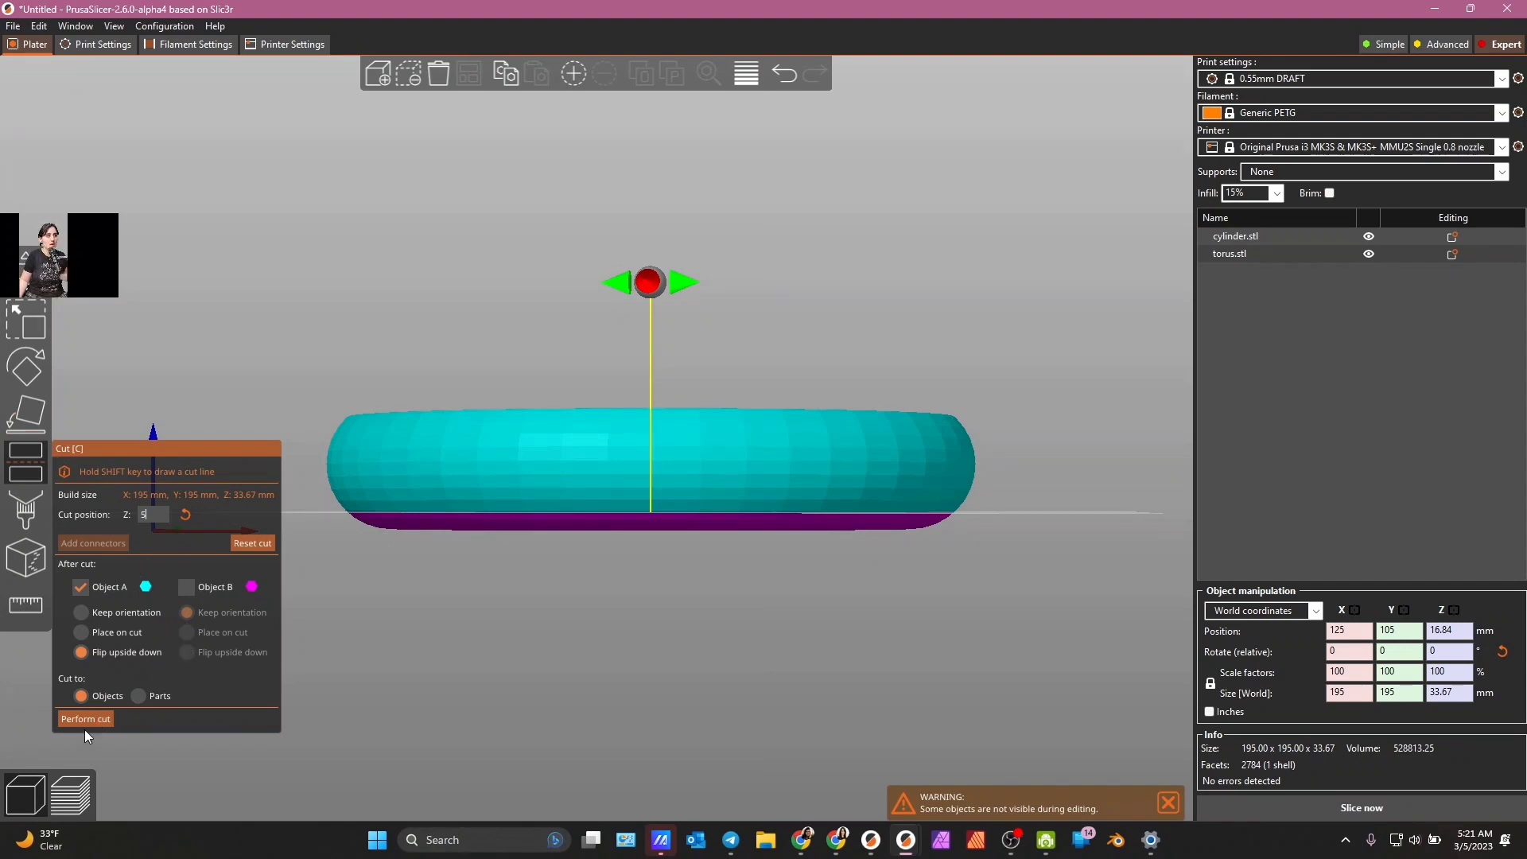
click(102, 719)
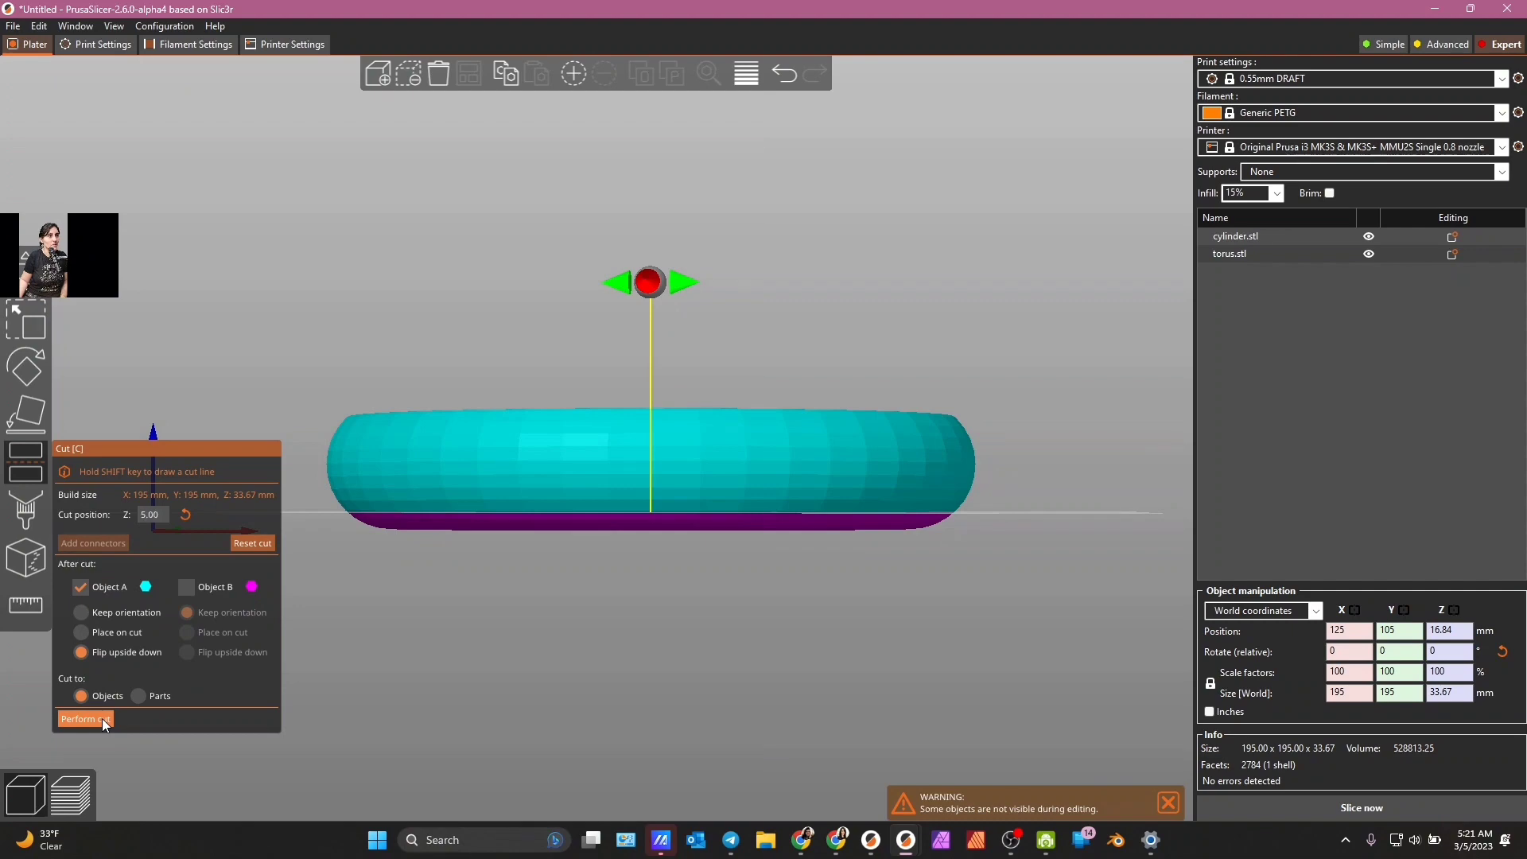
click(101, 718)
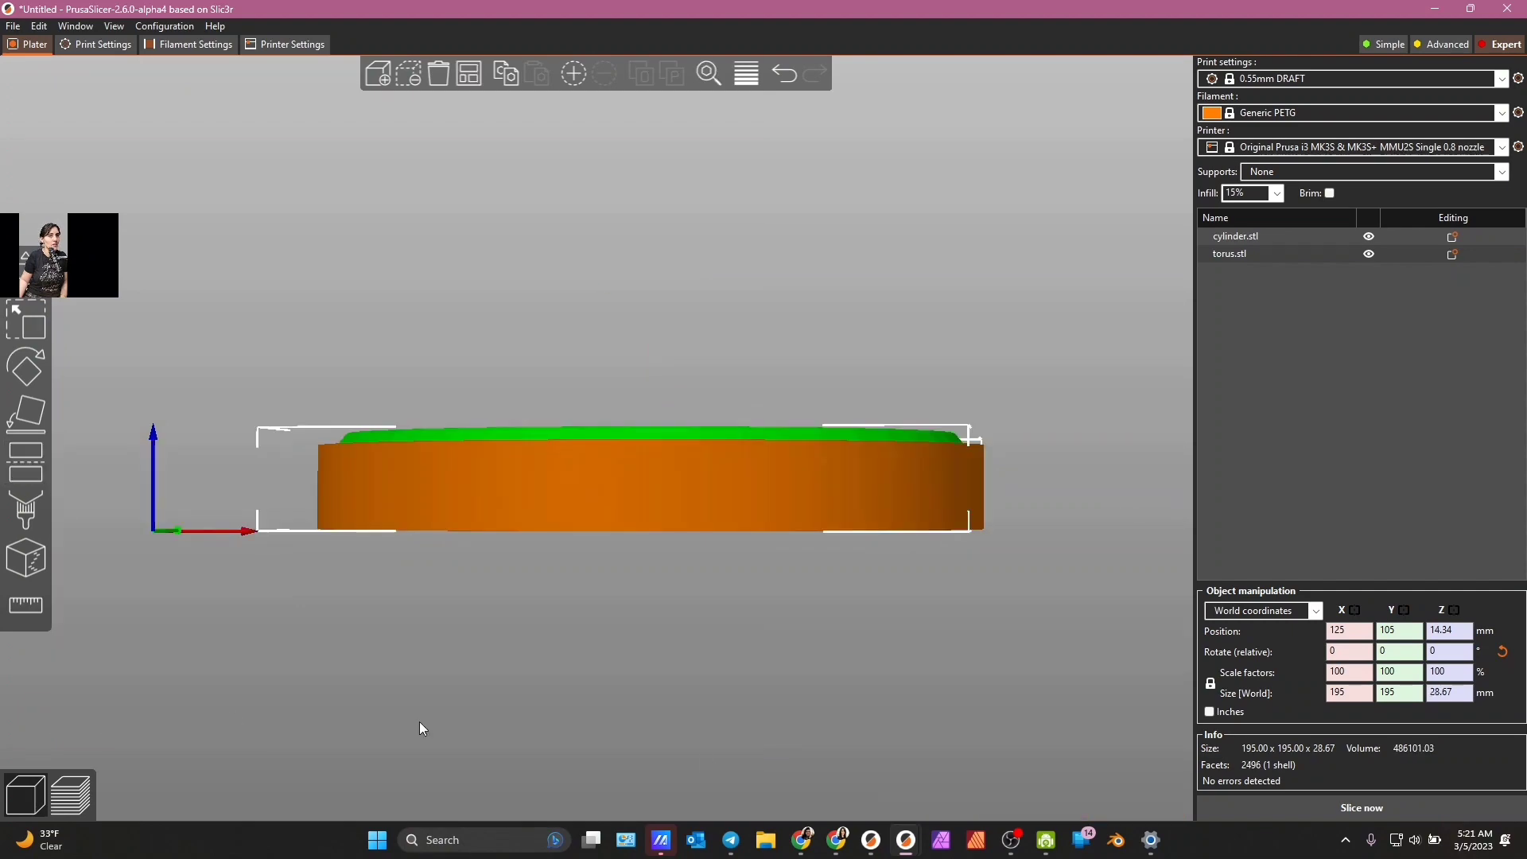
drag(418, 722, 816, 753)
scroll(1024, 556, up, 2)
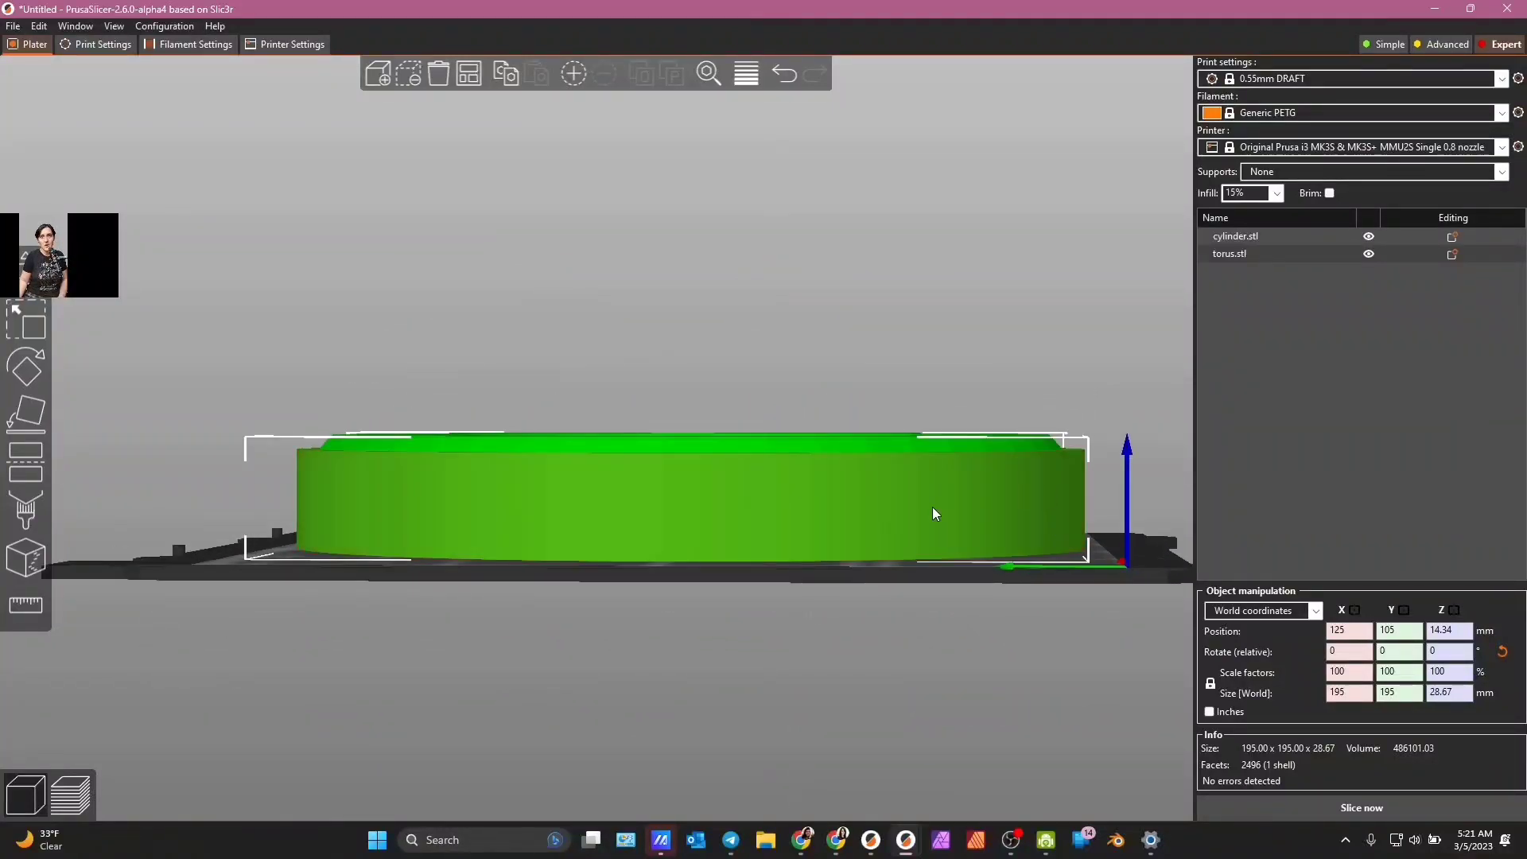
key(ctrl+a)
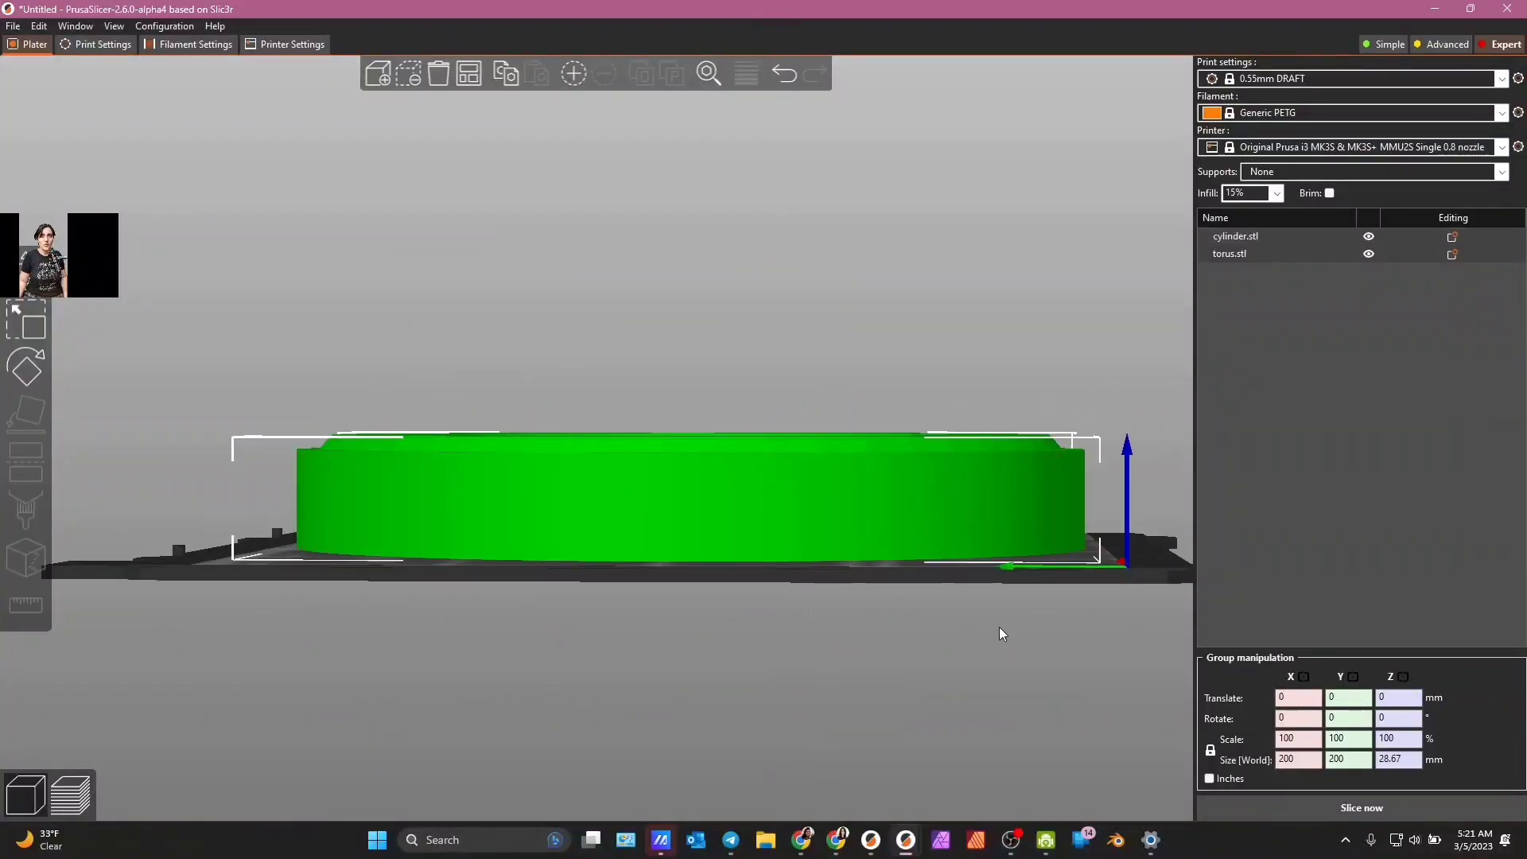
drag(999, 627, 1134, 522)
click(1135, 522)
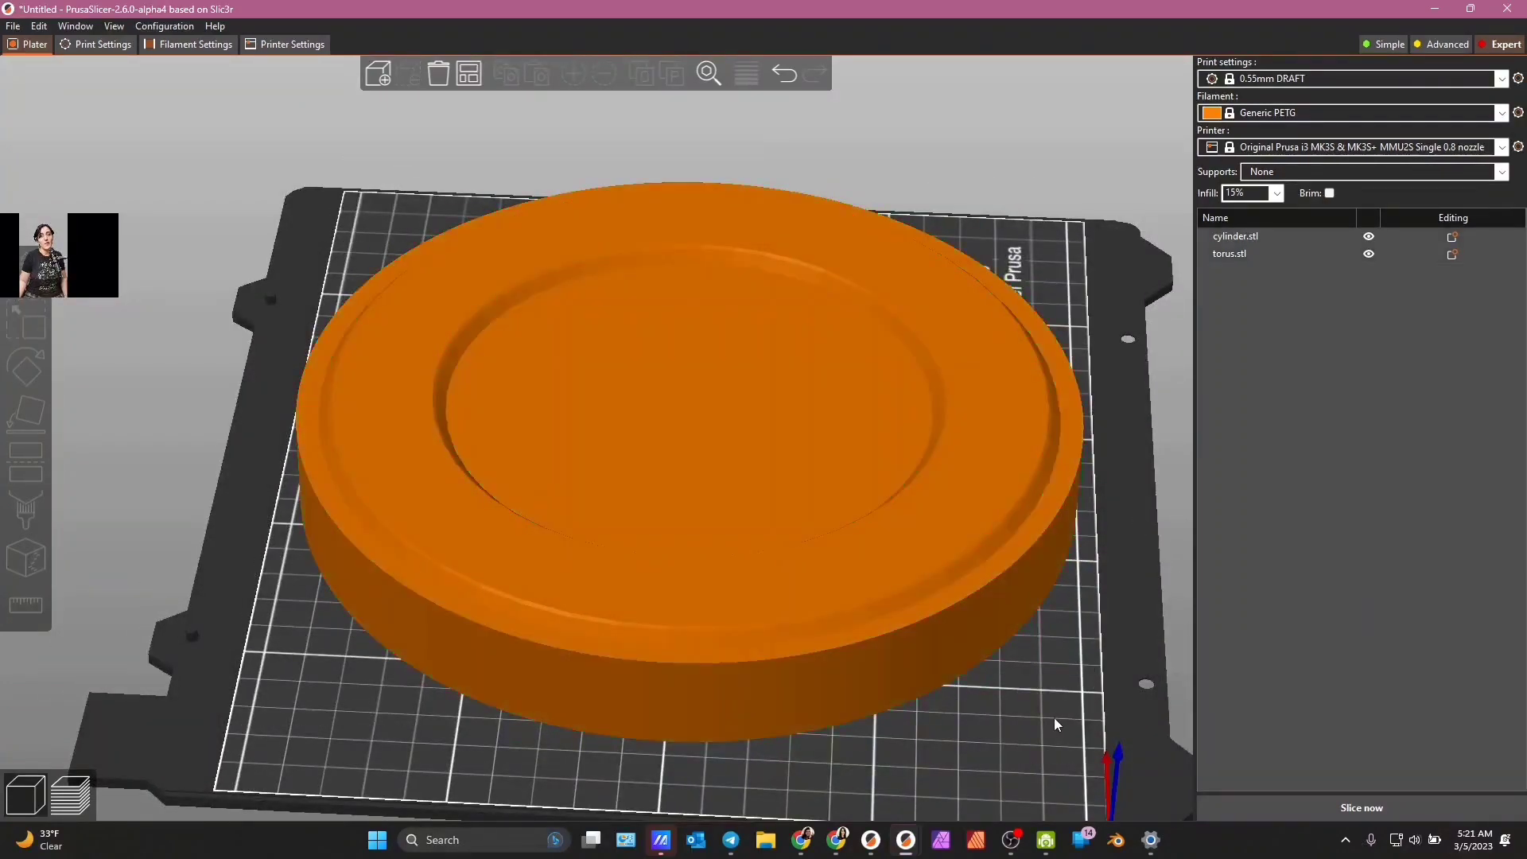
click(727, 690)
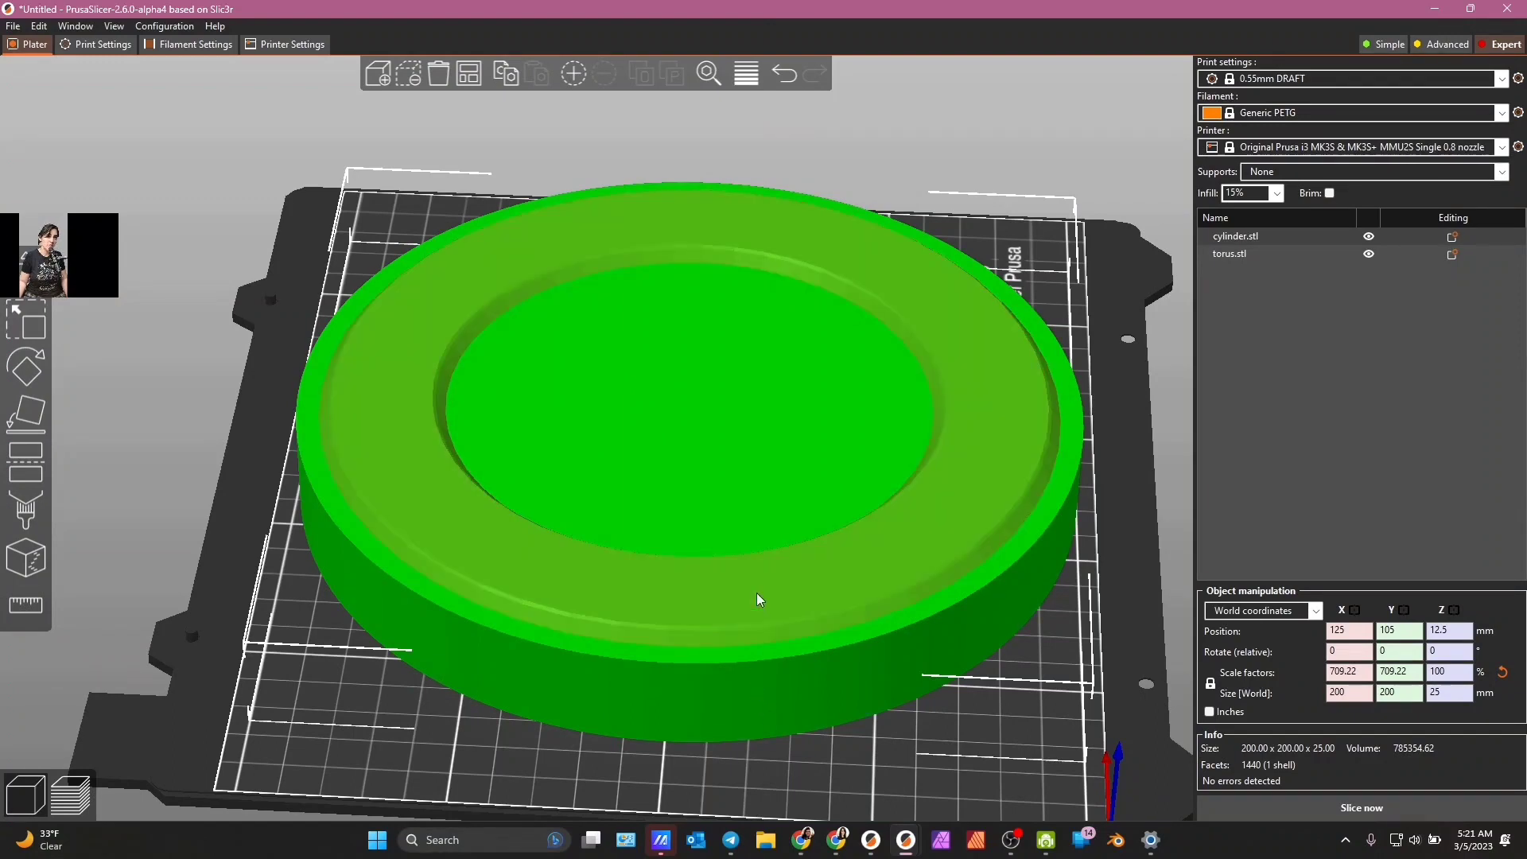
shift+click(756, 593)
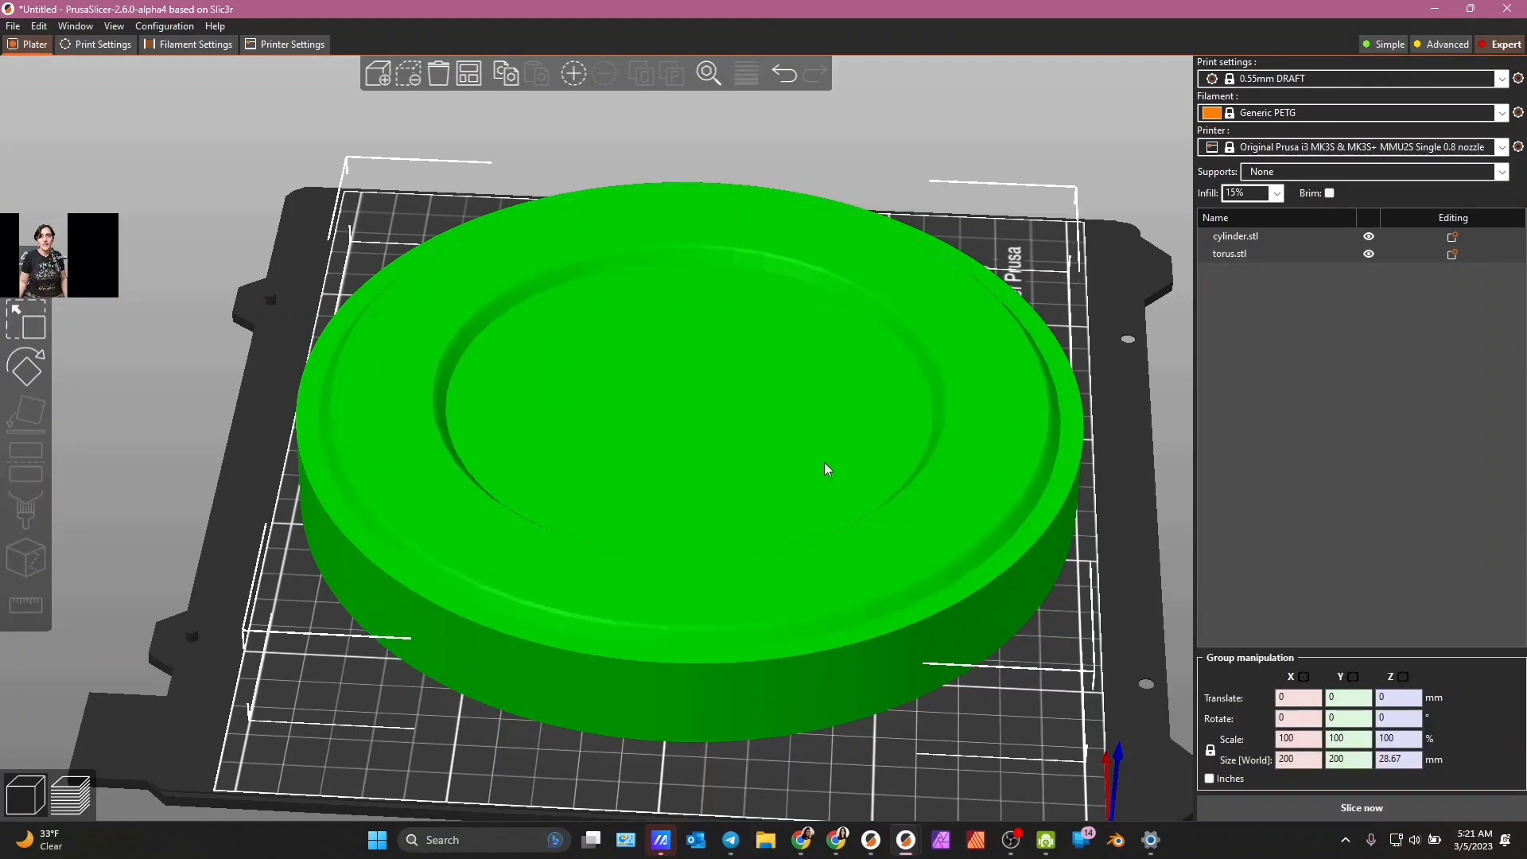
right_click(932, 513)
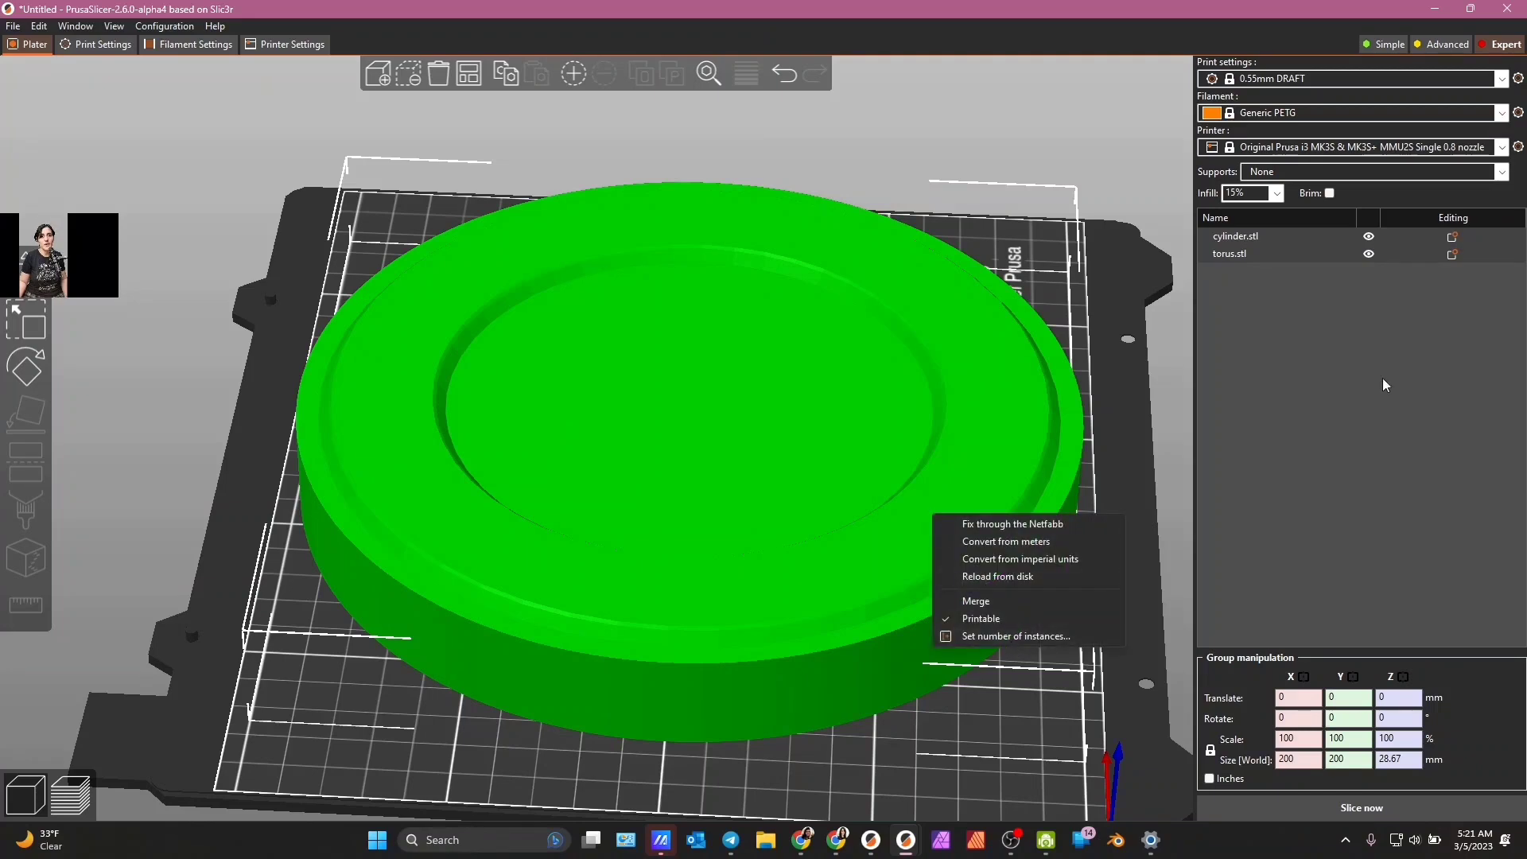
click(1330, 365)
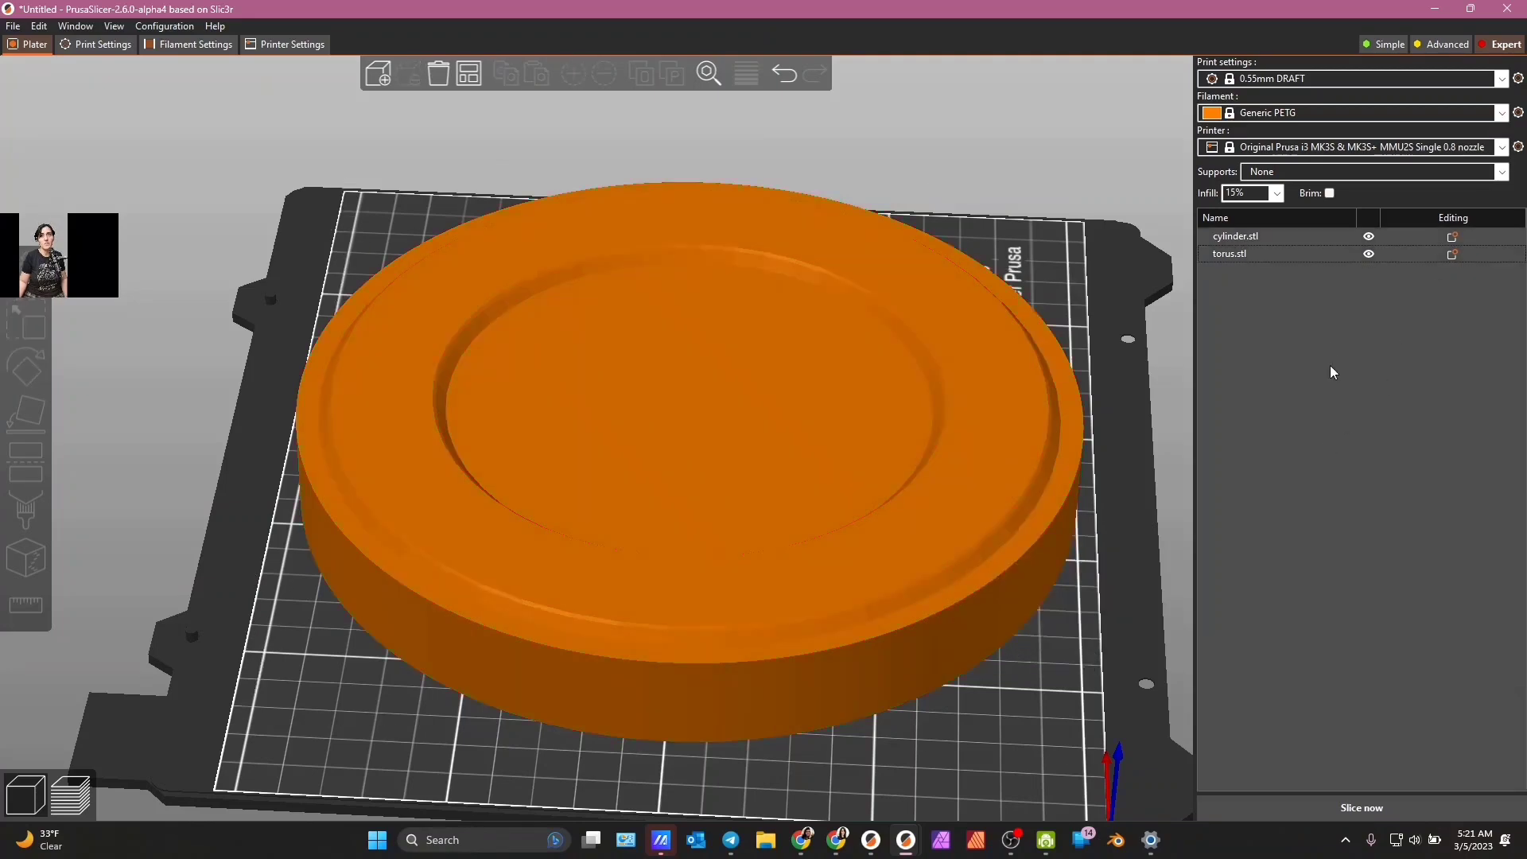
- Select cylinder.stl and torus.stl together and merge them into a single object
click(1259, 238)
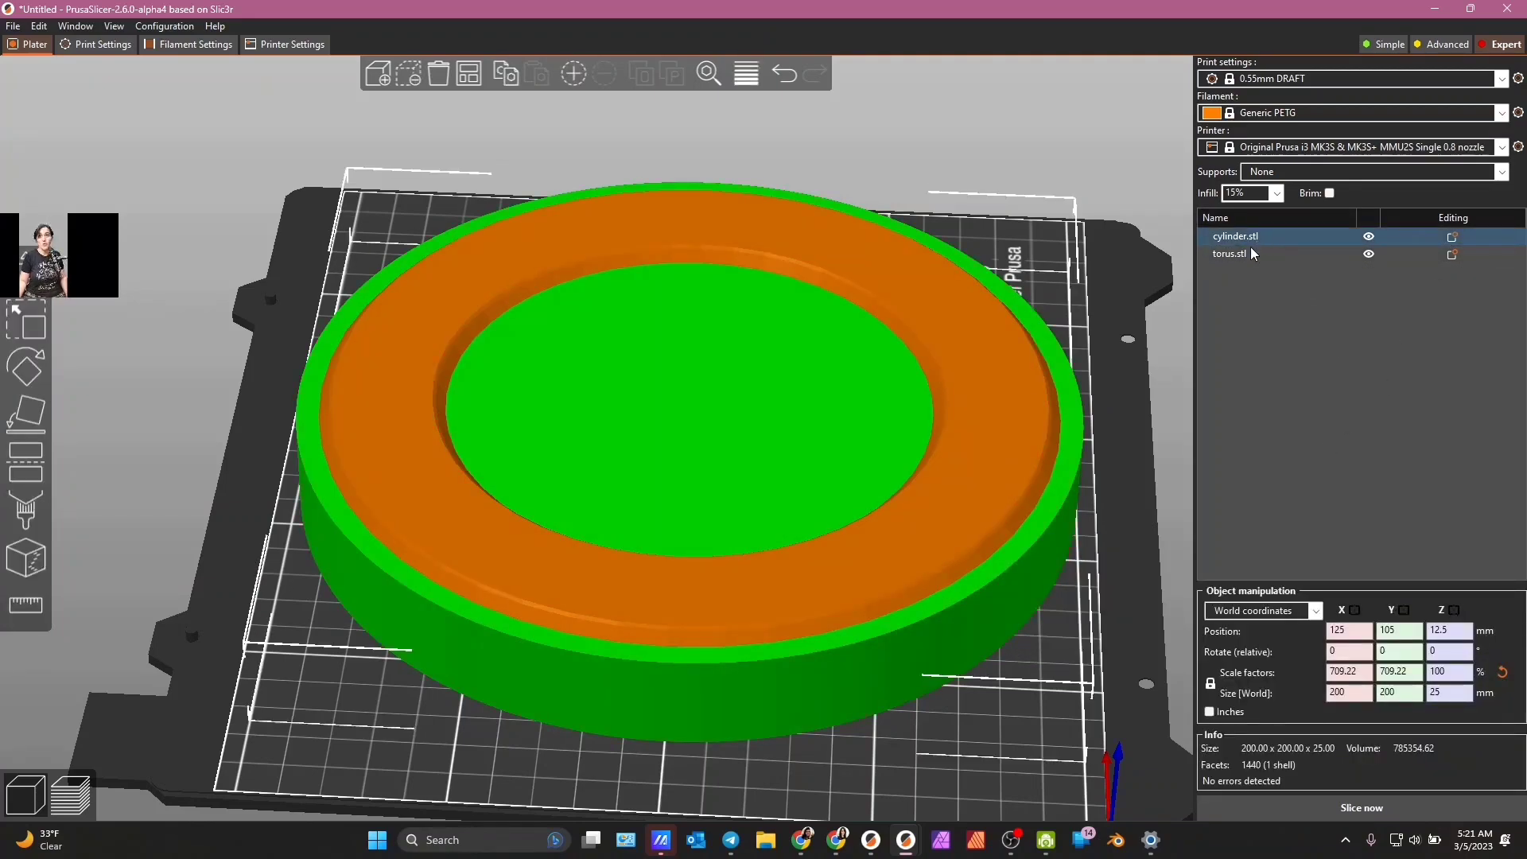
shift+click(1250, 254)
right_click(1249, 251)
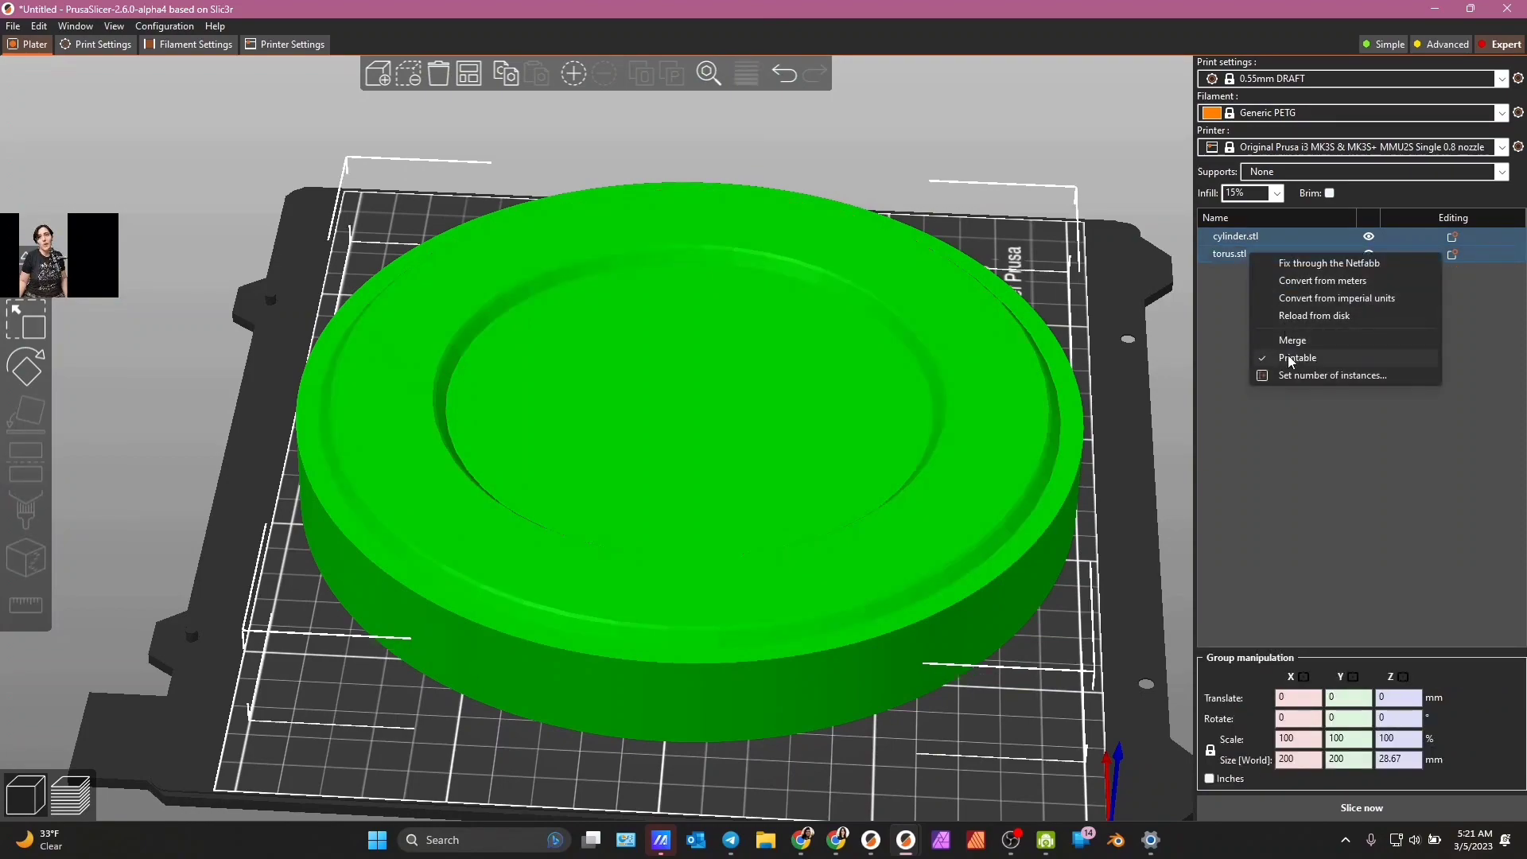
click(1291, 340)
- Examine the merged disc and its raised ring from the side and from above
scroll(1011, 686, up, 3)
drag(909, 682, 897, 737)
key(1)
drag(1118, 256, 1064, 427)
scroll(975, 509, up, 5)
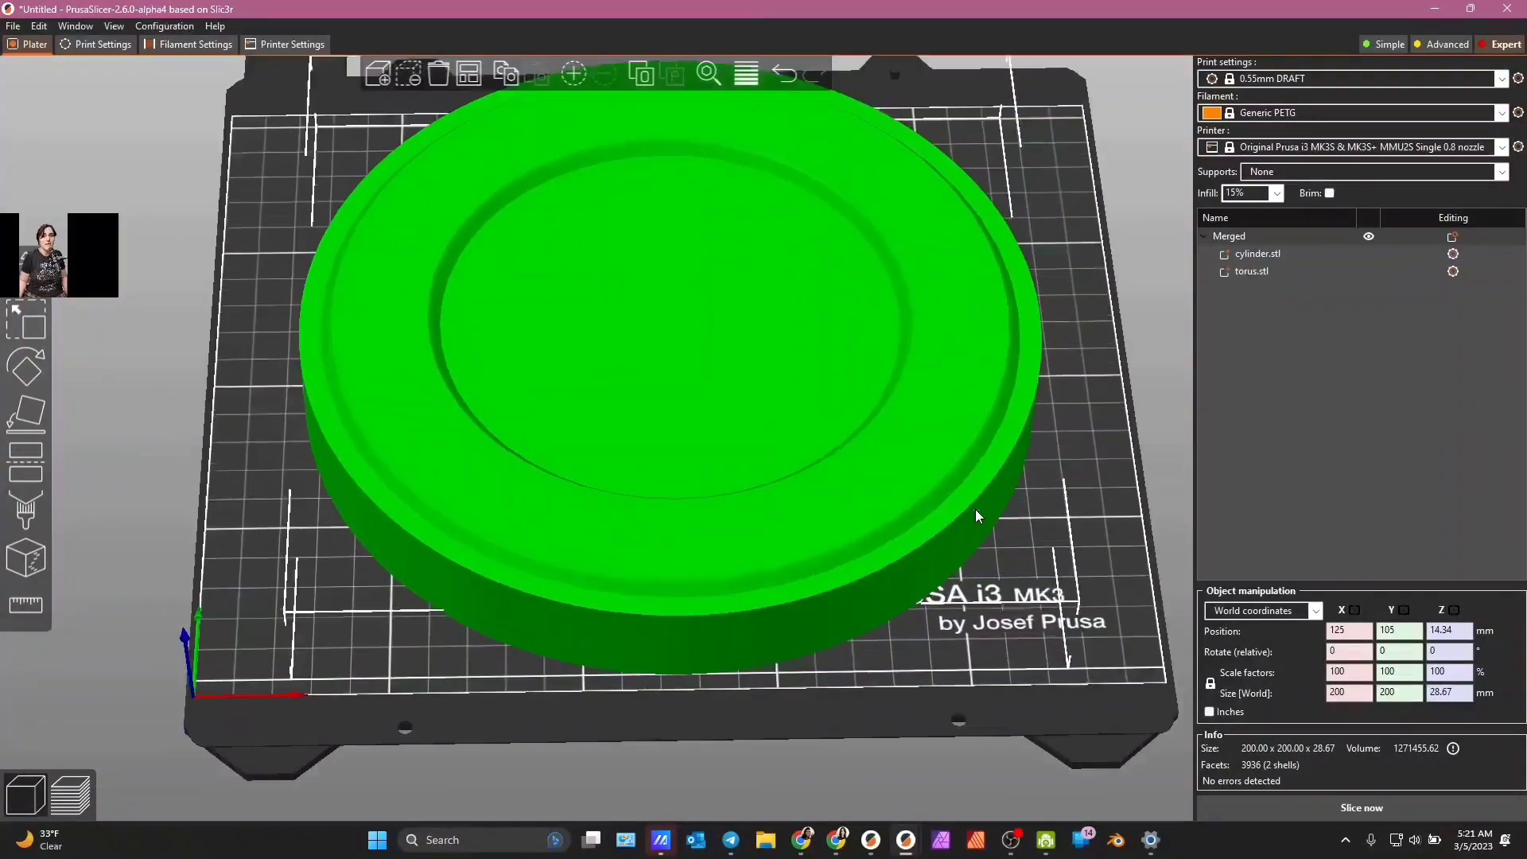
scroll(1090, 583, down, 5)
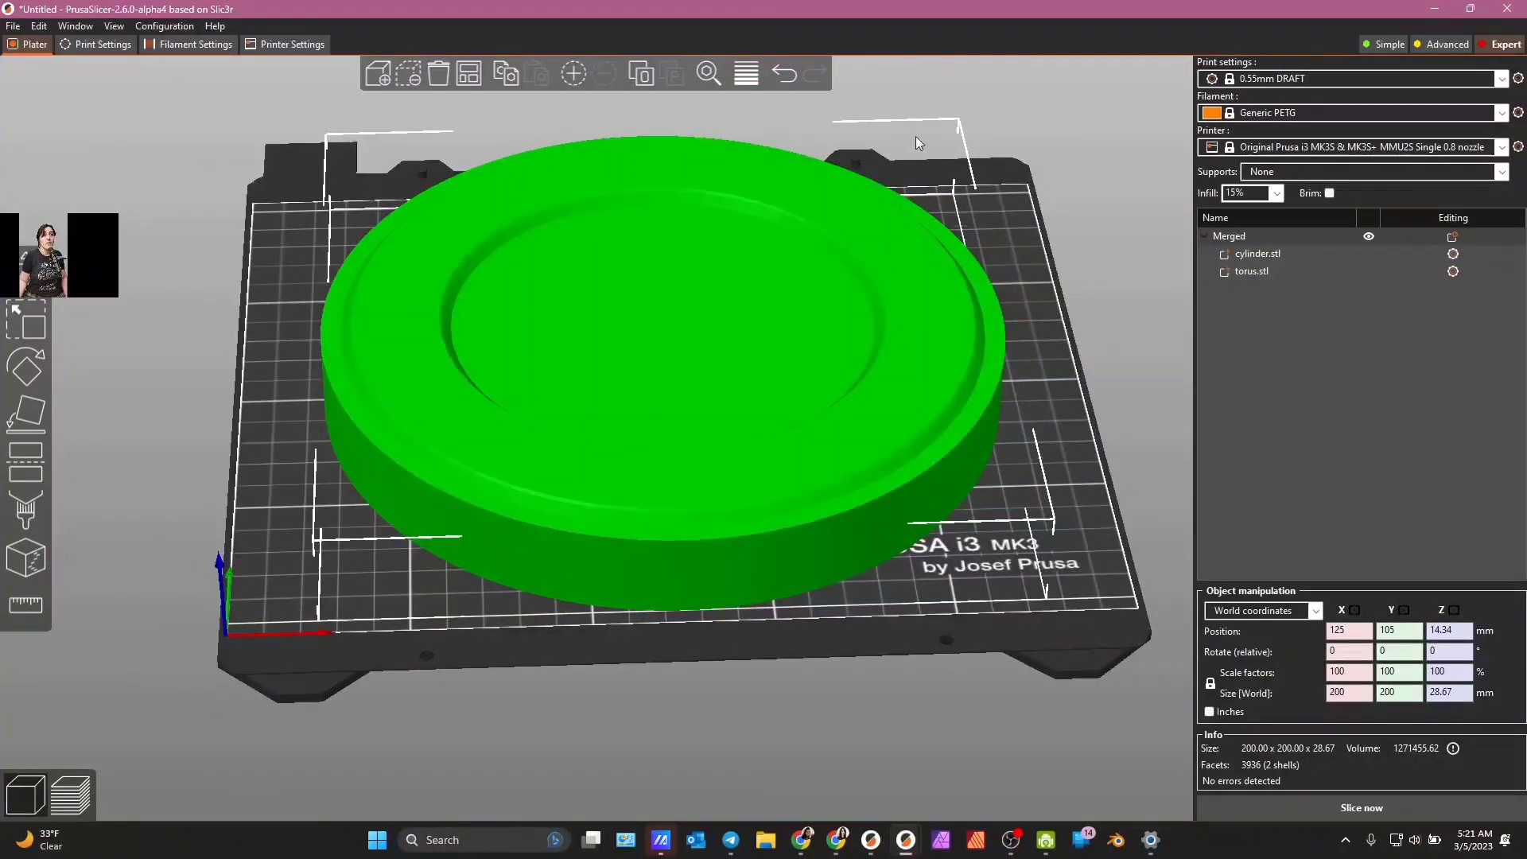
- Examine the merged object from the side and check which volumes cylinder.stl and torus.stl each occupy
scroll(1006, 509, up, 2)
drag(151, 671, 151, 716)
key(m)
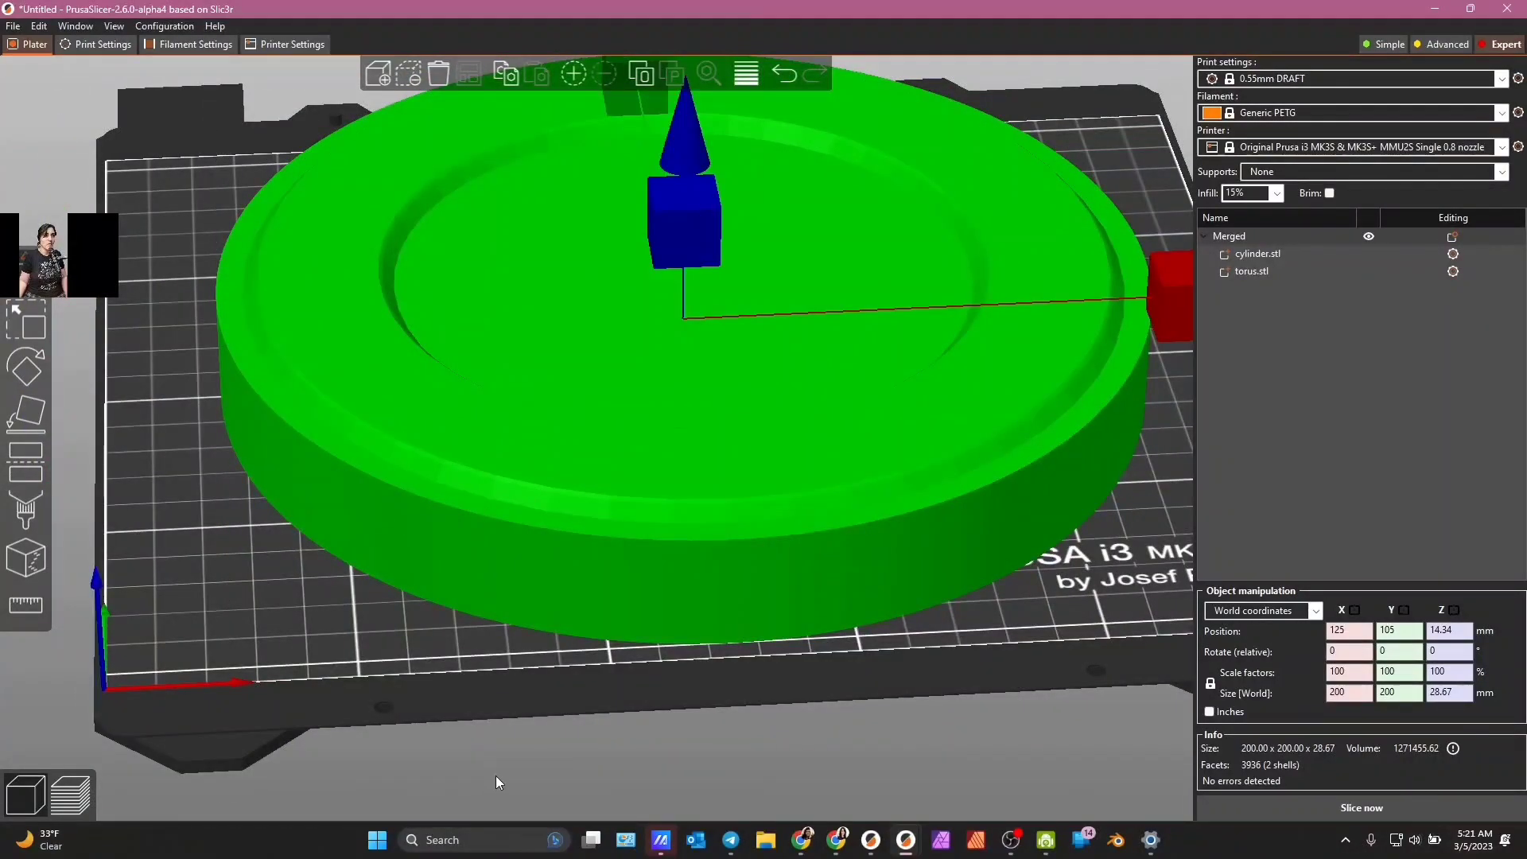
drag(493, 745, 496, 728)
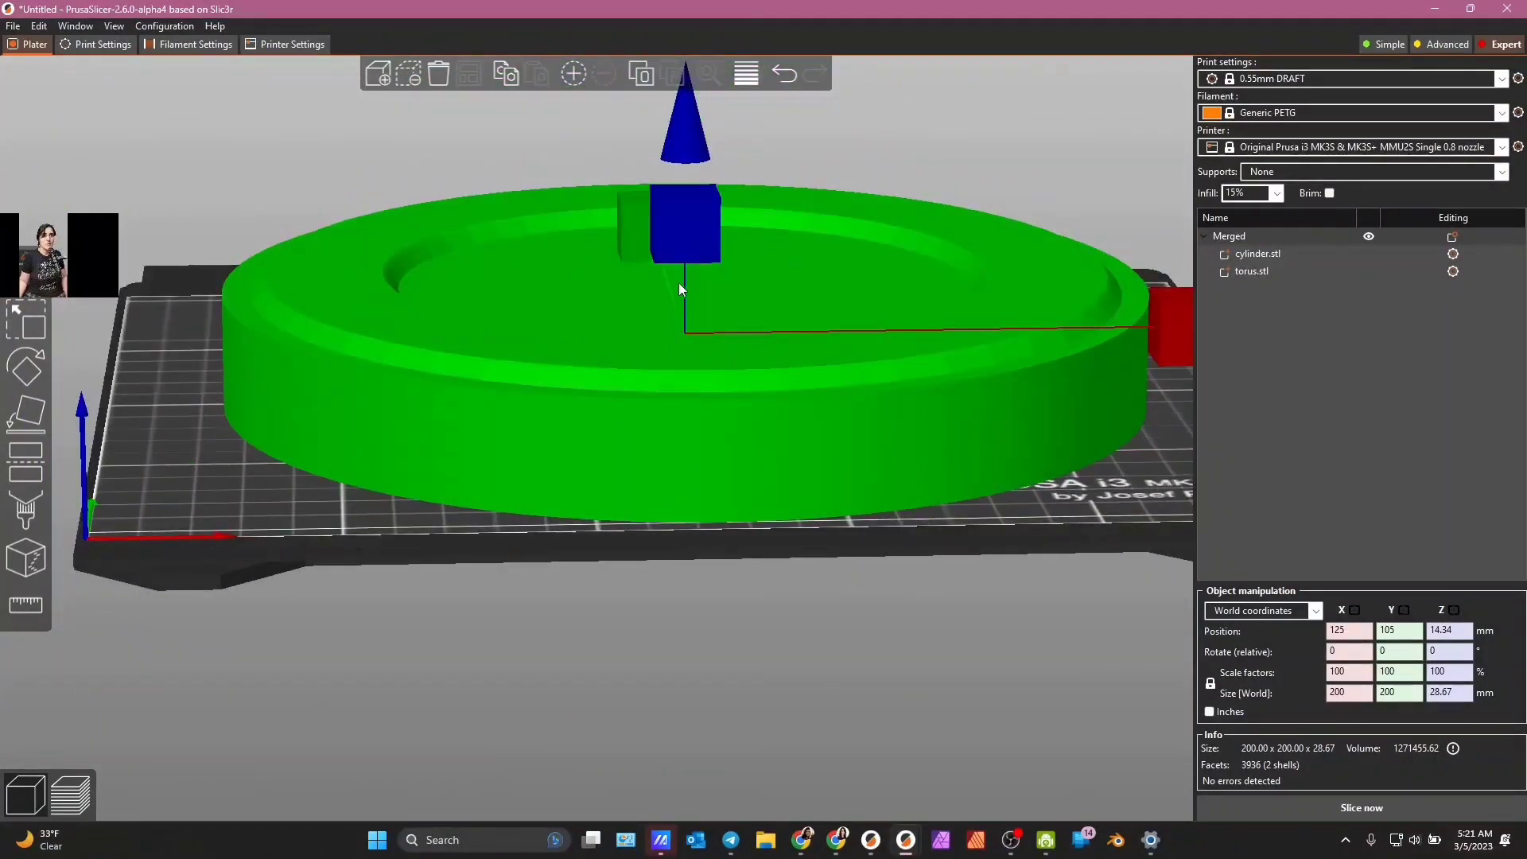
click(1263, 253)
click(1273, 273)
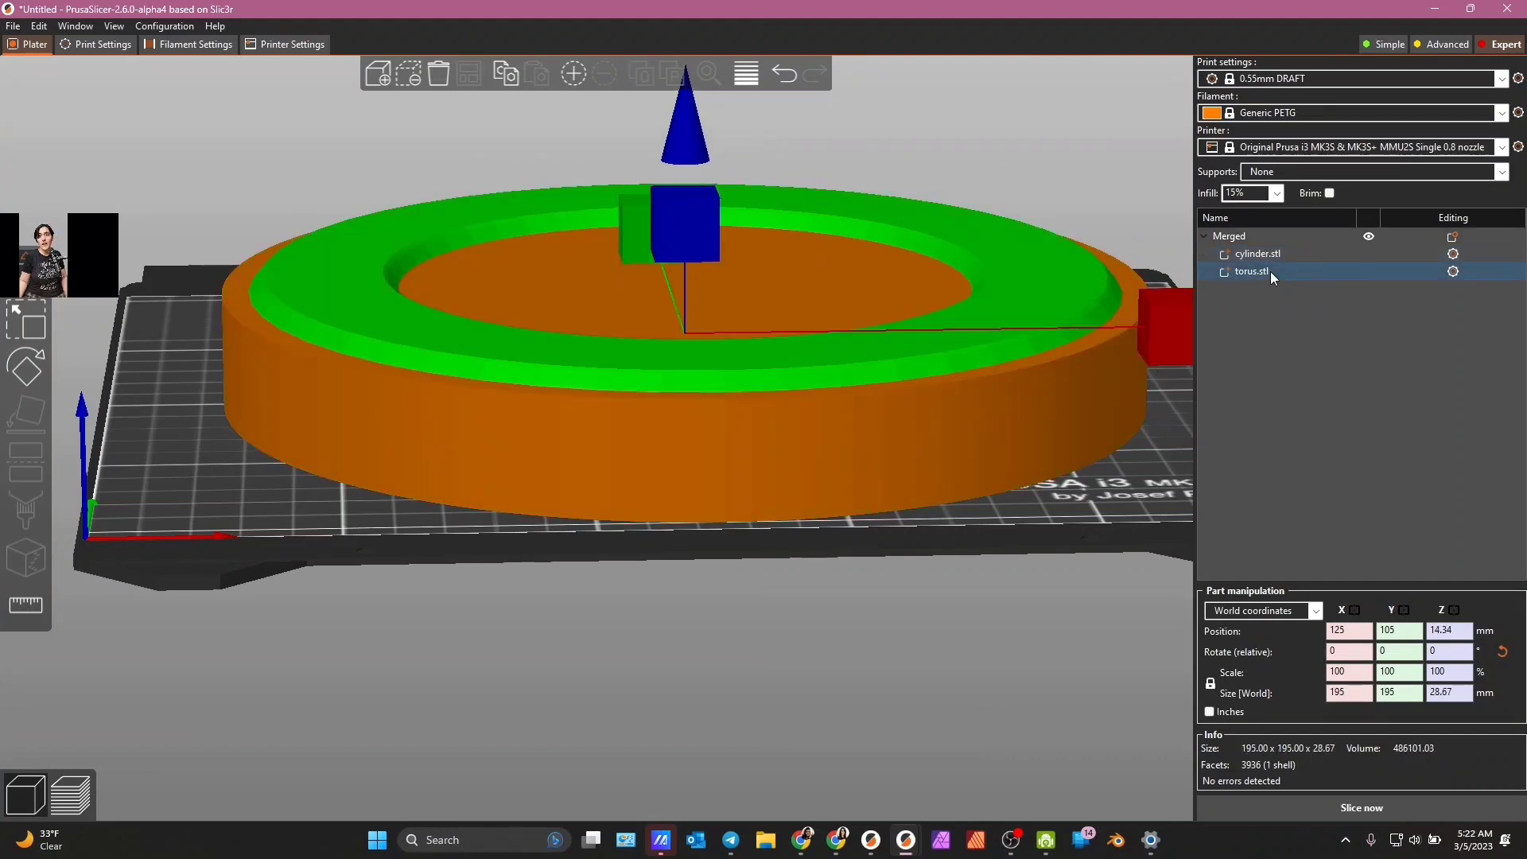
click(1234, 236)
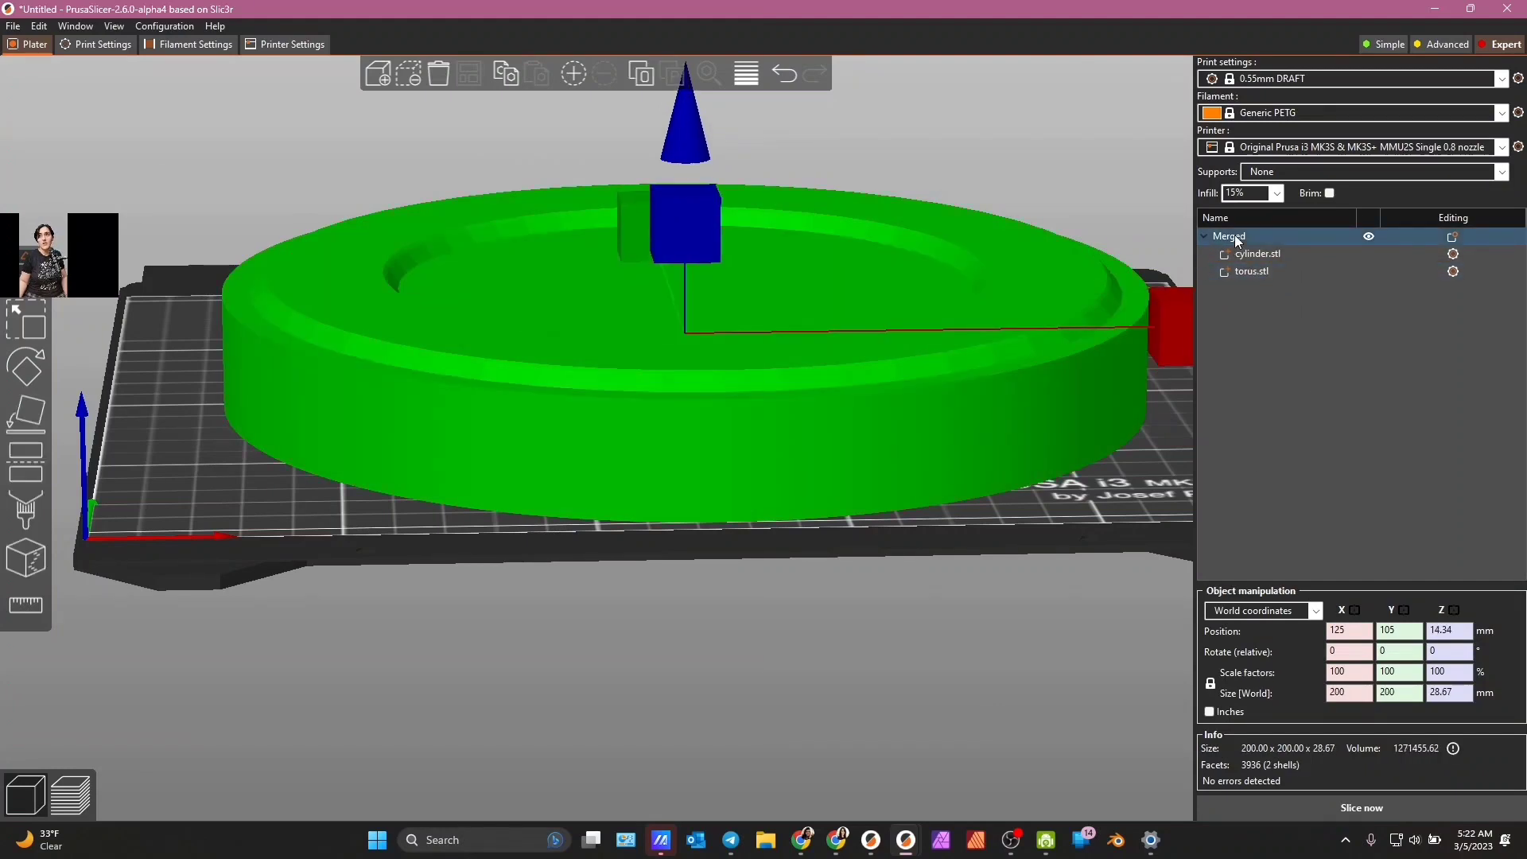
- Switch the part manipulation of cylinder.stl to object coordinates
click(1252, 271)
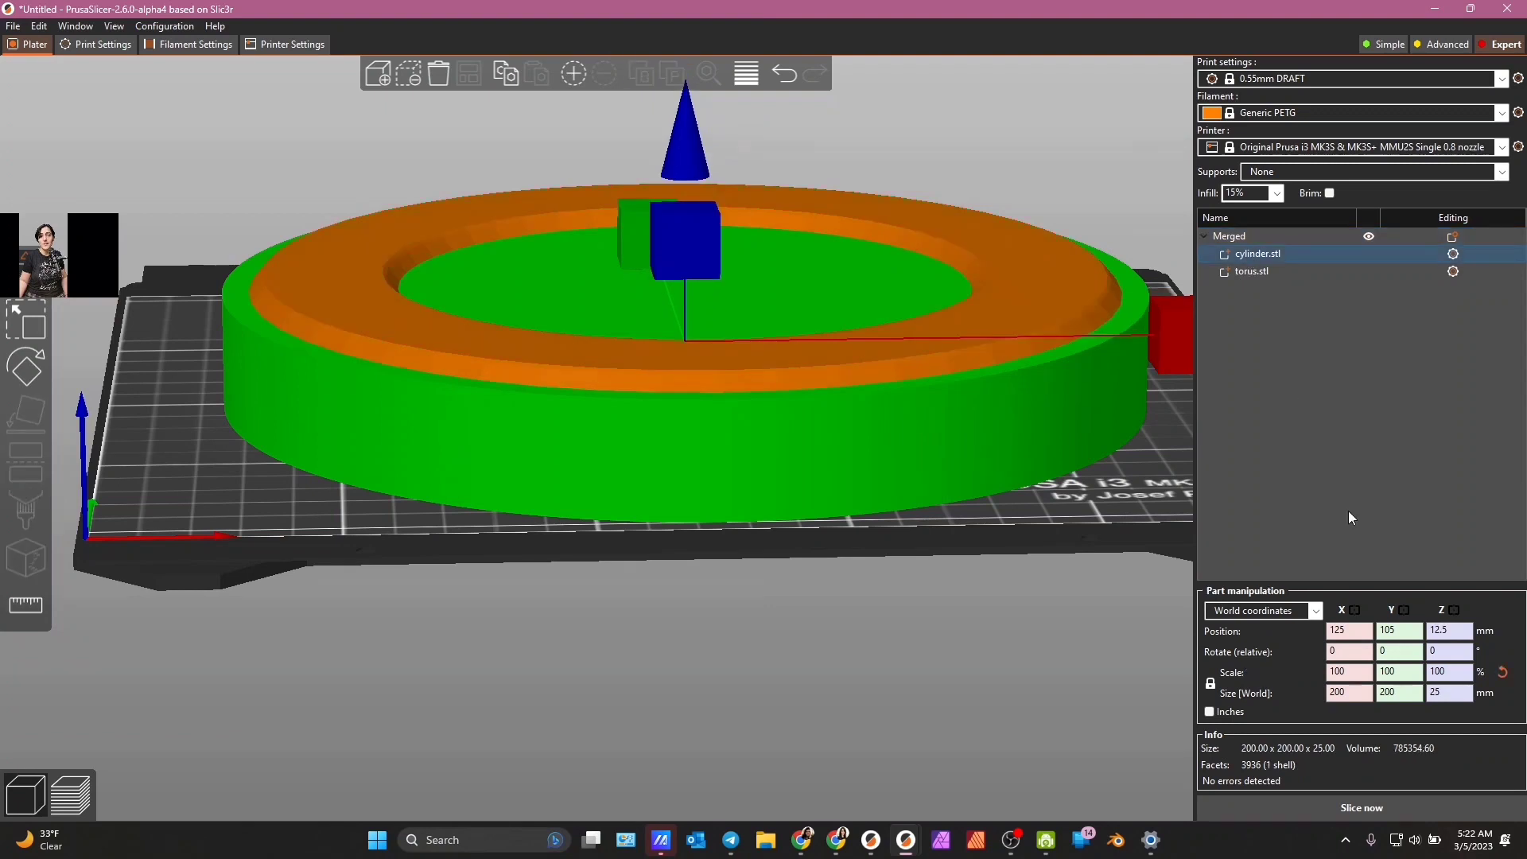
click(1316, 611)
click(1263, 644)
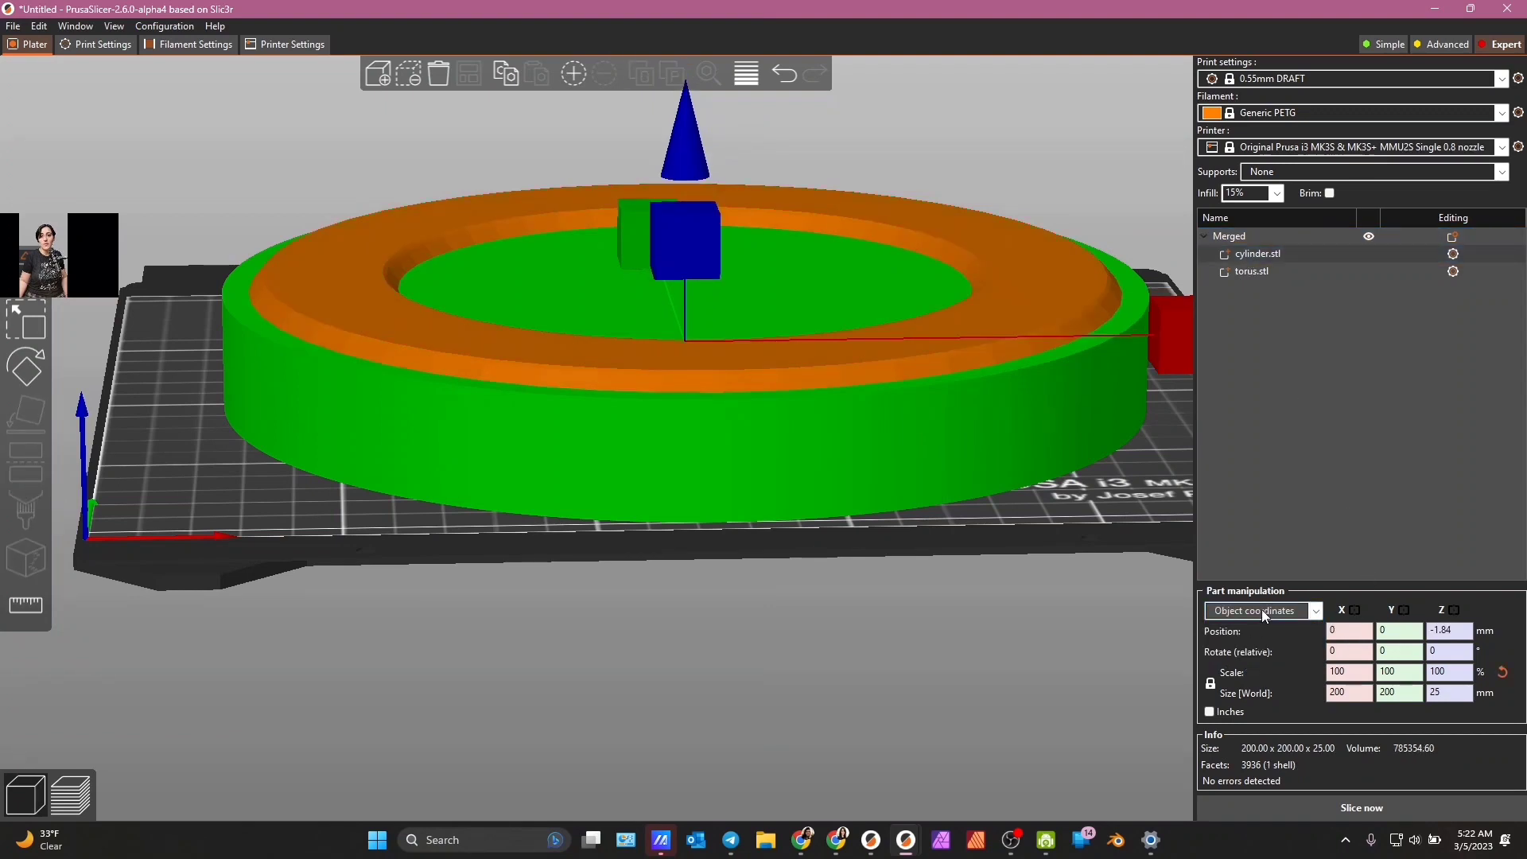
- Change the type of the torus.stl part in the merged object to Negative Volume
click(1238, 273)
drag(871, 523, 867, 598)
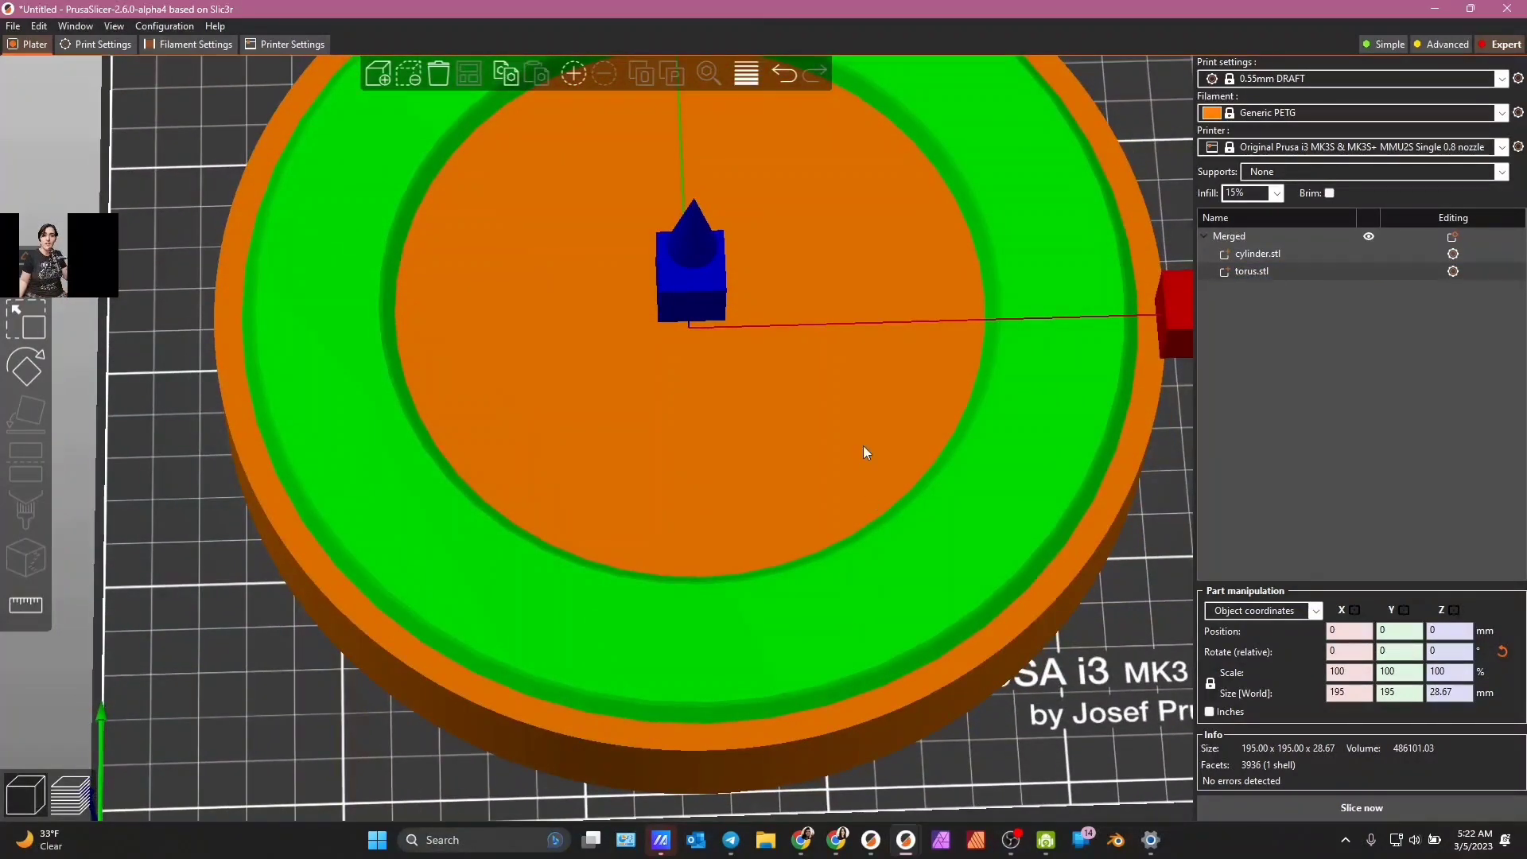
scroll(863, 446, down, 3)
key(m)
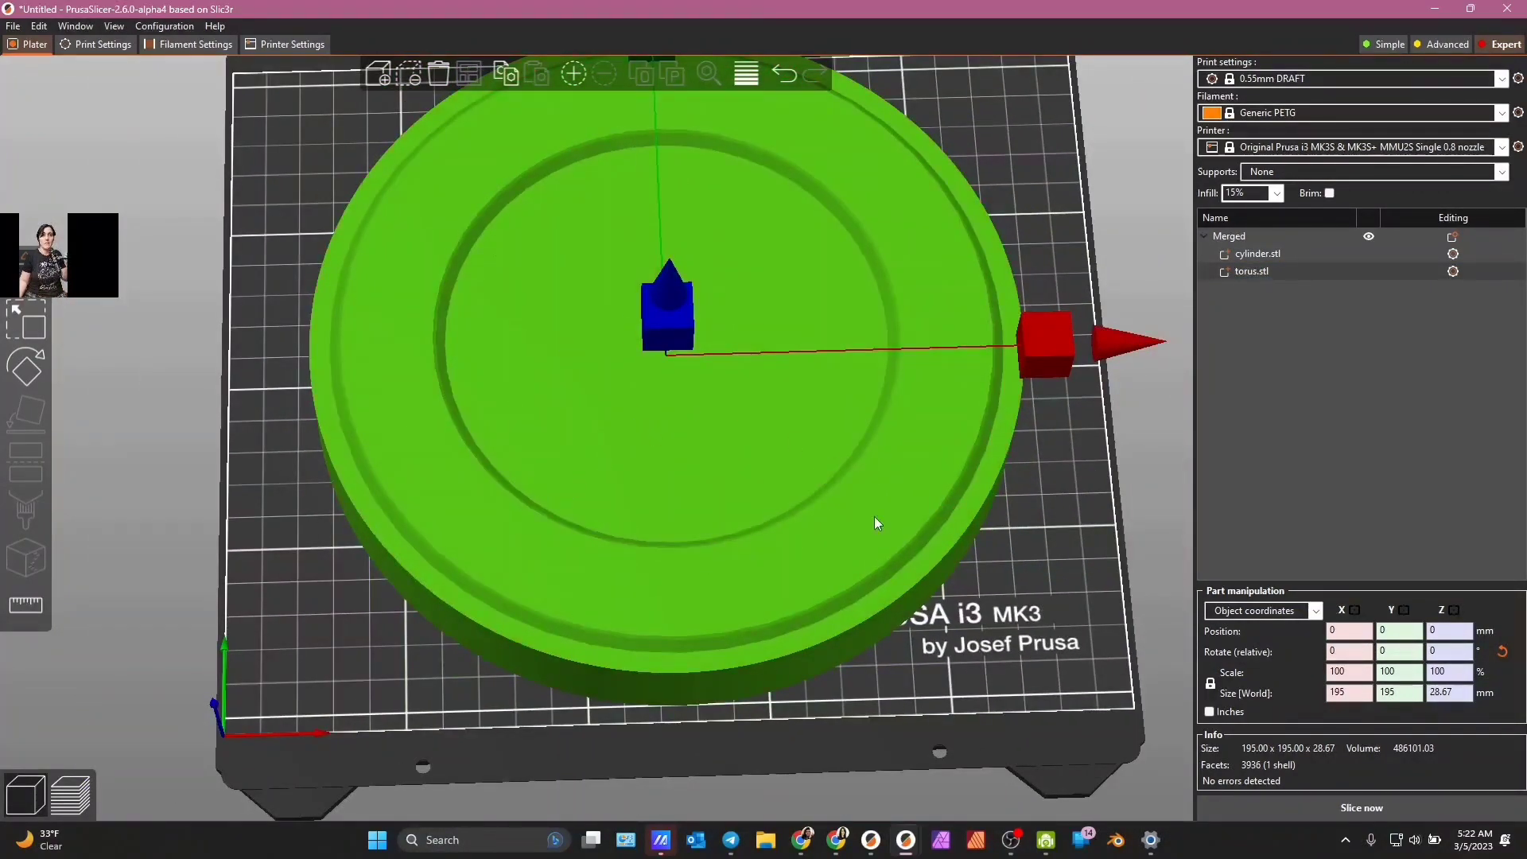
scroll(1062, 613, up, 1)
drag(1053, 644, 1048, 574)
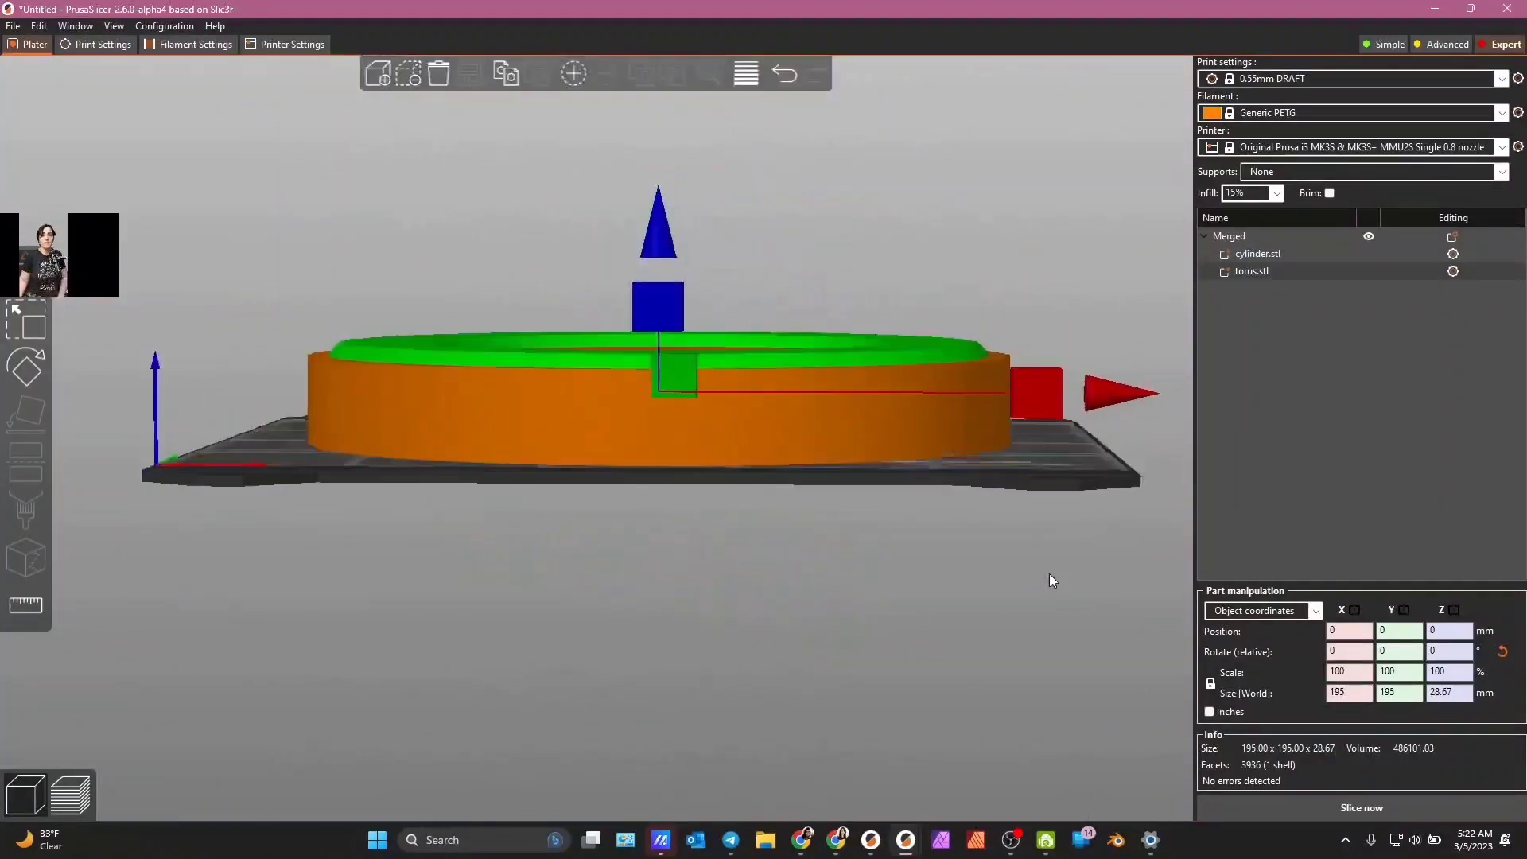
right_click(1228, 273)
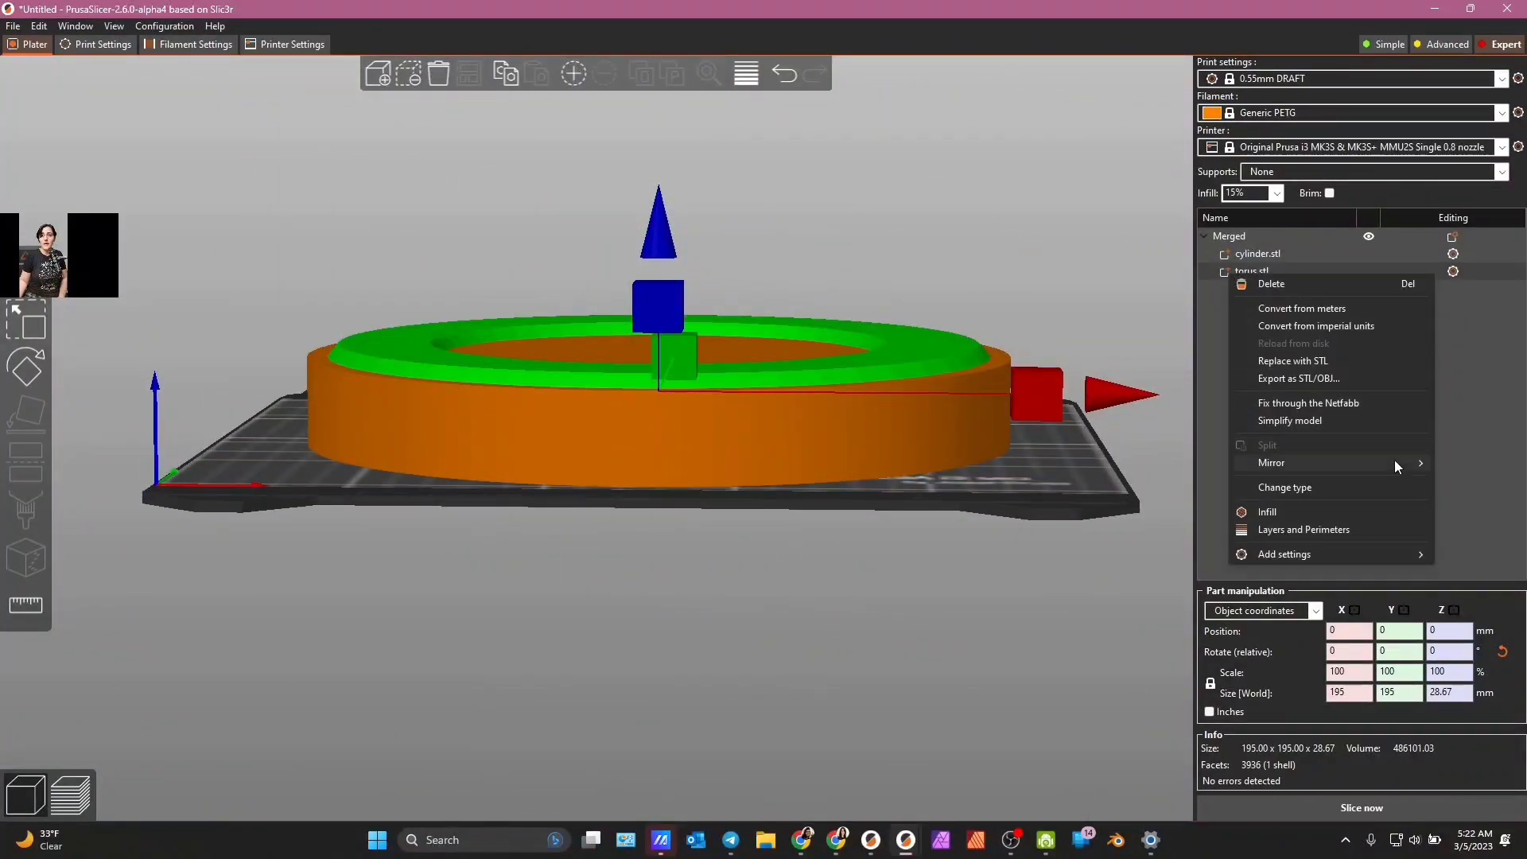
click(1336, 486)
click(745, 405)
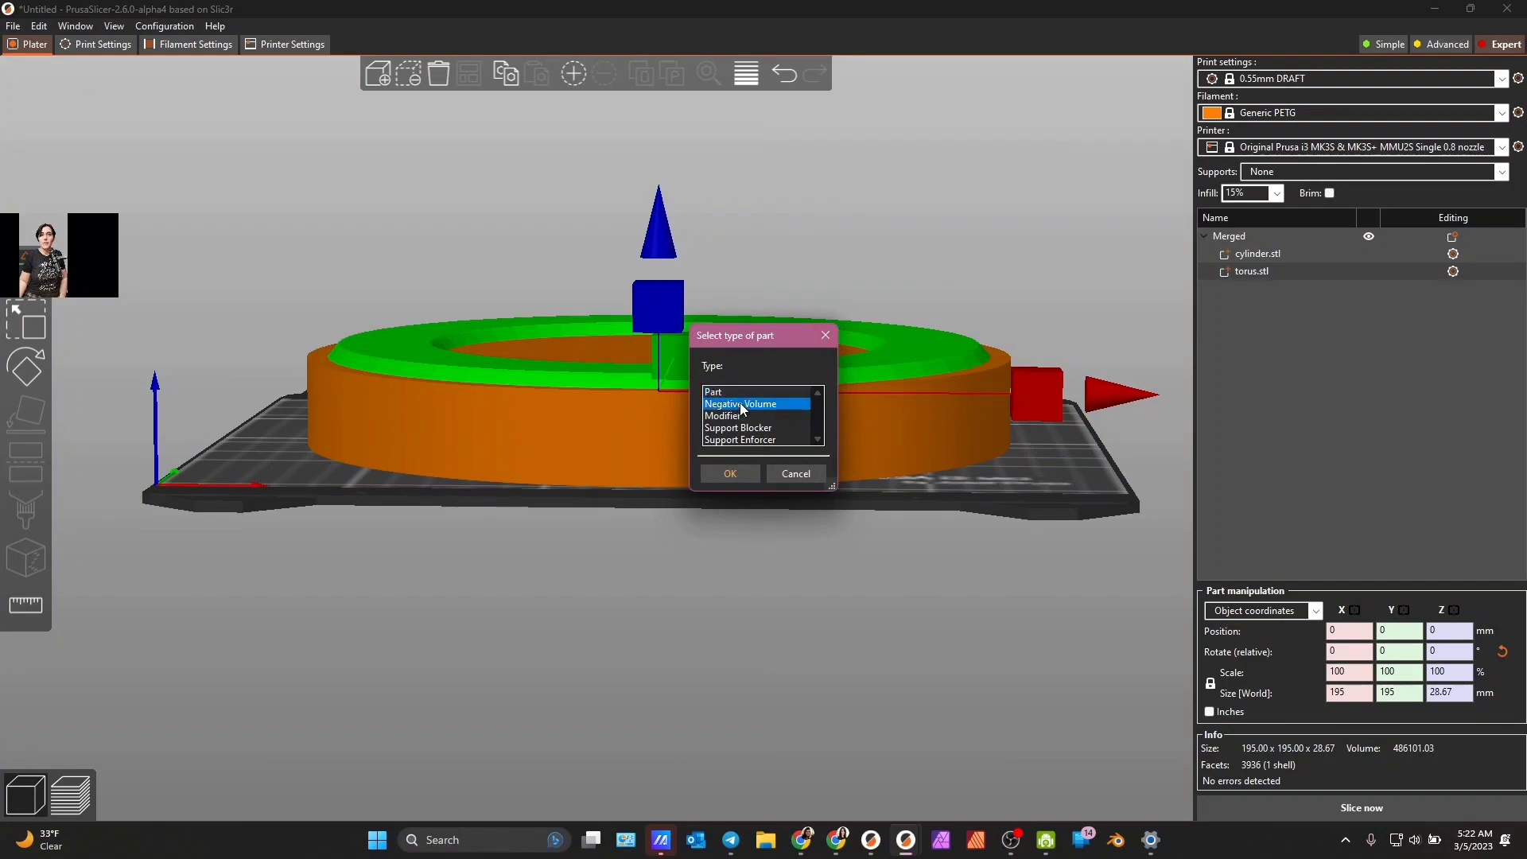
click(733, 480)
key(1)
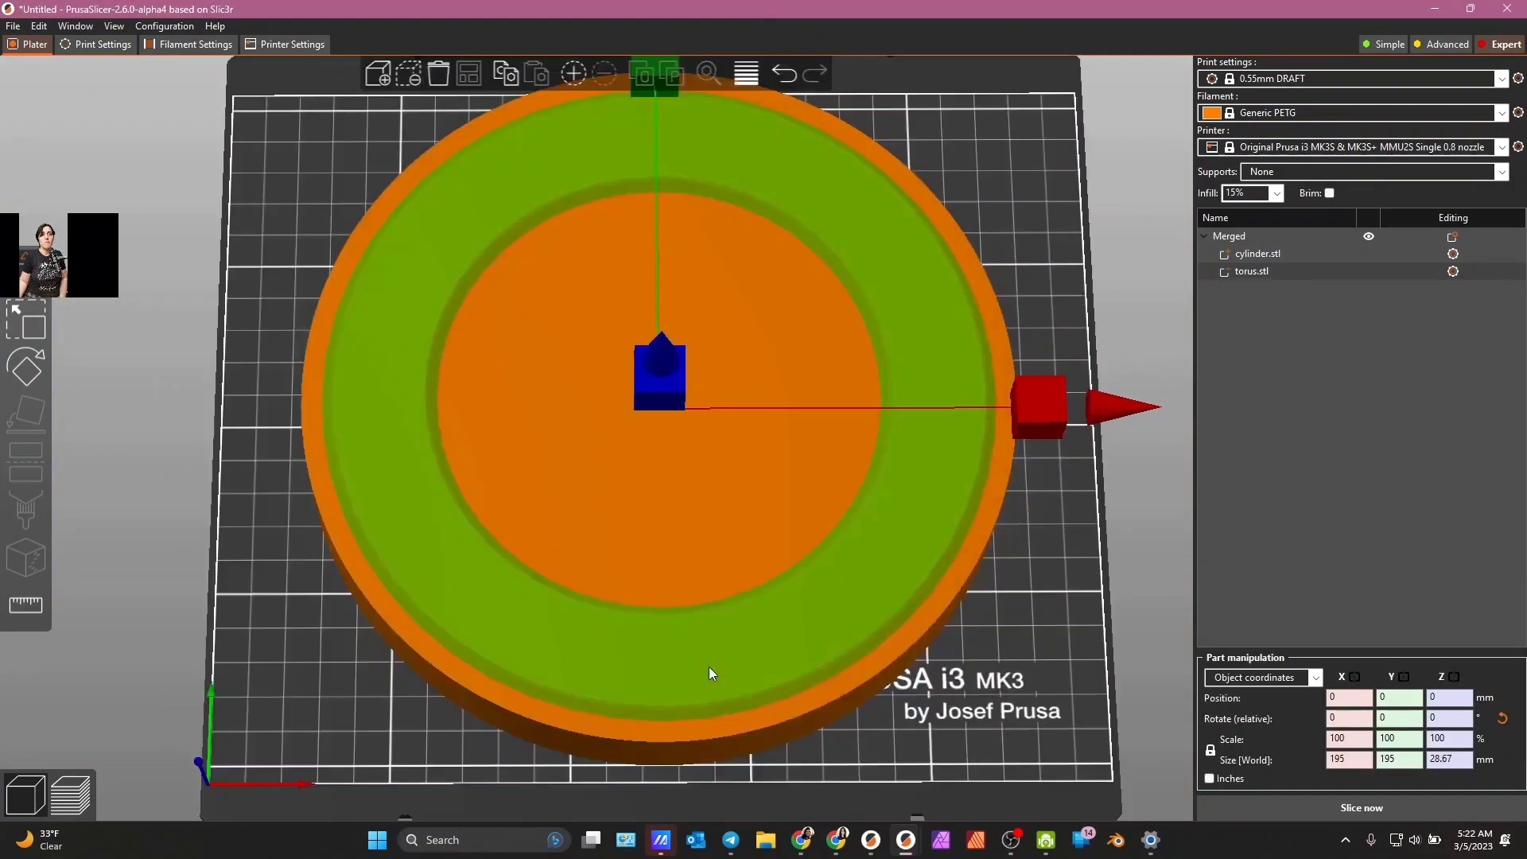
- Slice the object, check in the preview how the torus cuts through the disc, and return to the 3D editor
click(1249, 813)
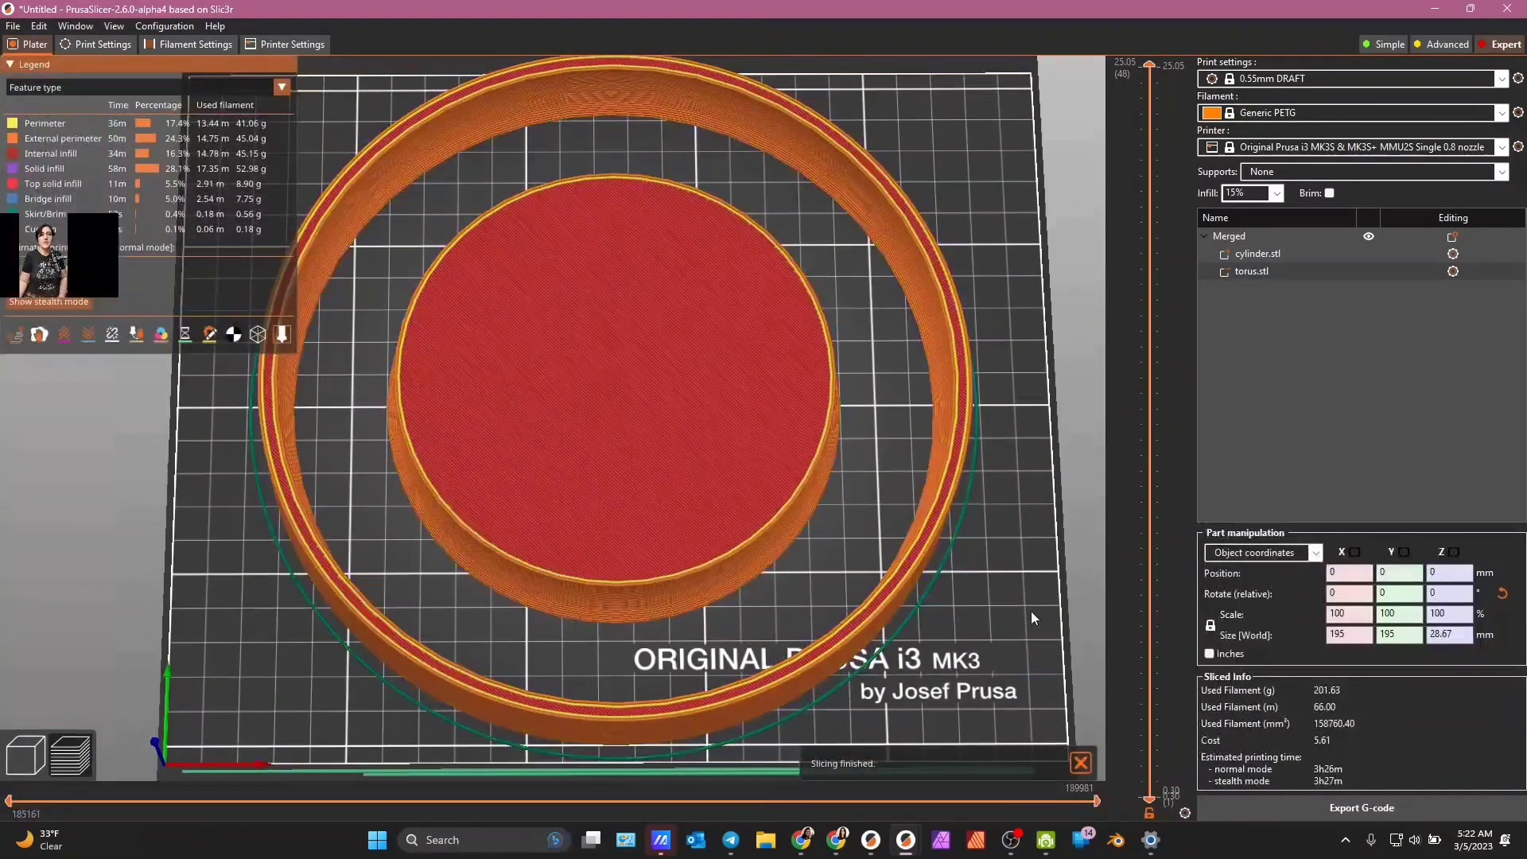
mouse_move(1031, 611)
mouse_down()
mouse_move(1022, 627)
mouse_move(1031, 547)
mouse_move(1022, 638)
mouse_up()
click(25, 754)
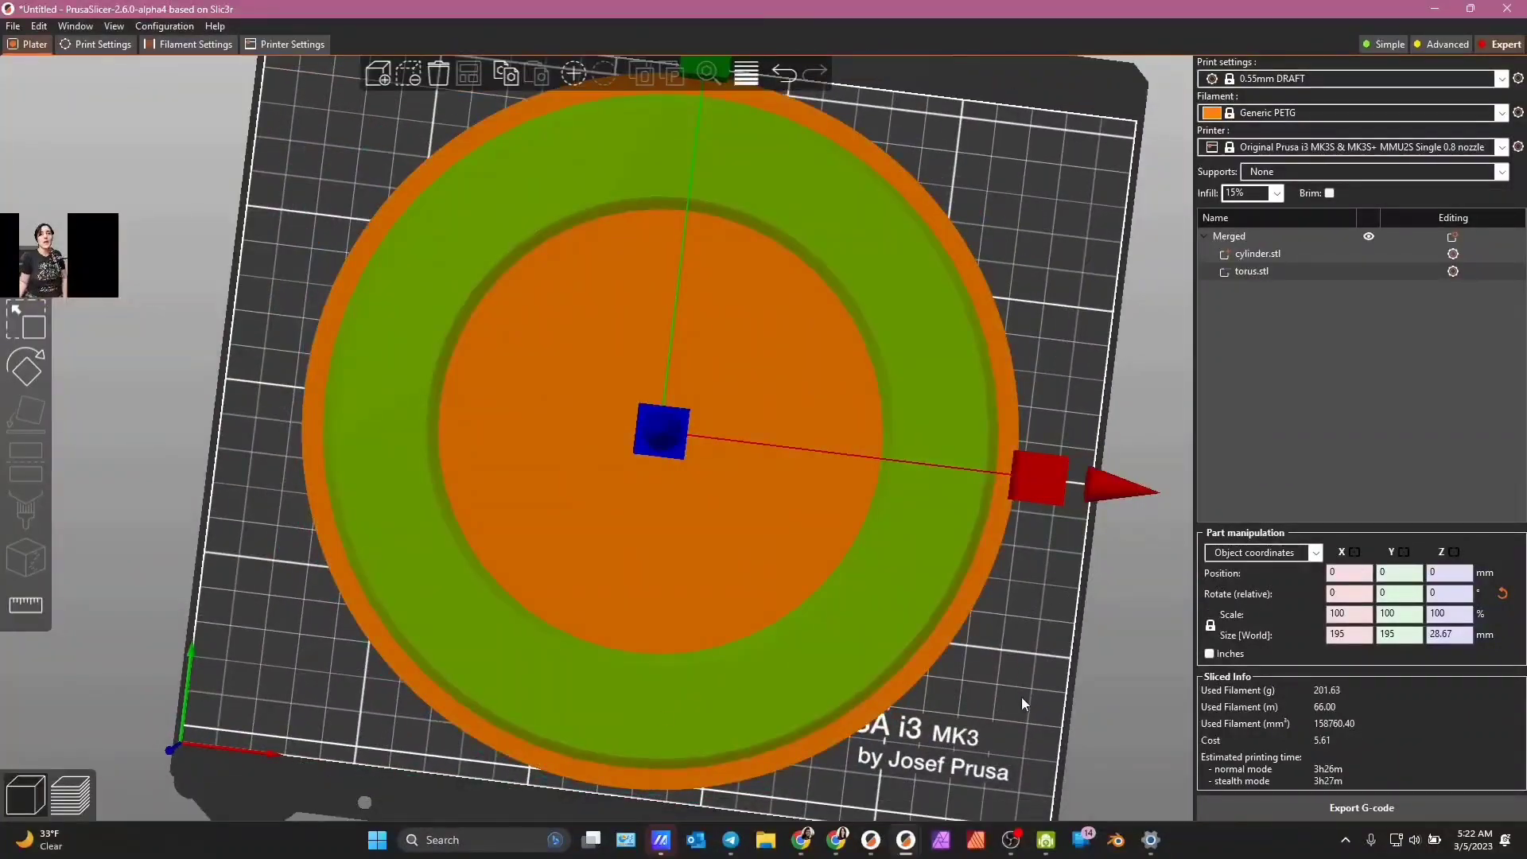
- Raise the torus to a Z position of about 1.68 mm, slice the object to check the channel, and return to the editor
drag(1021, 697, 1034, 617)
drag(660, 321, 660, 302)
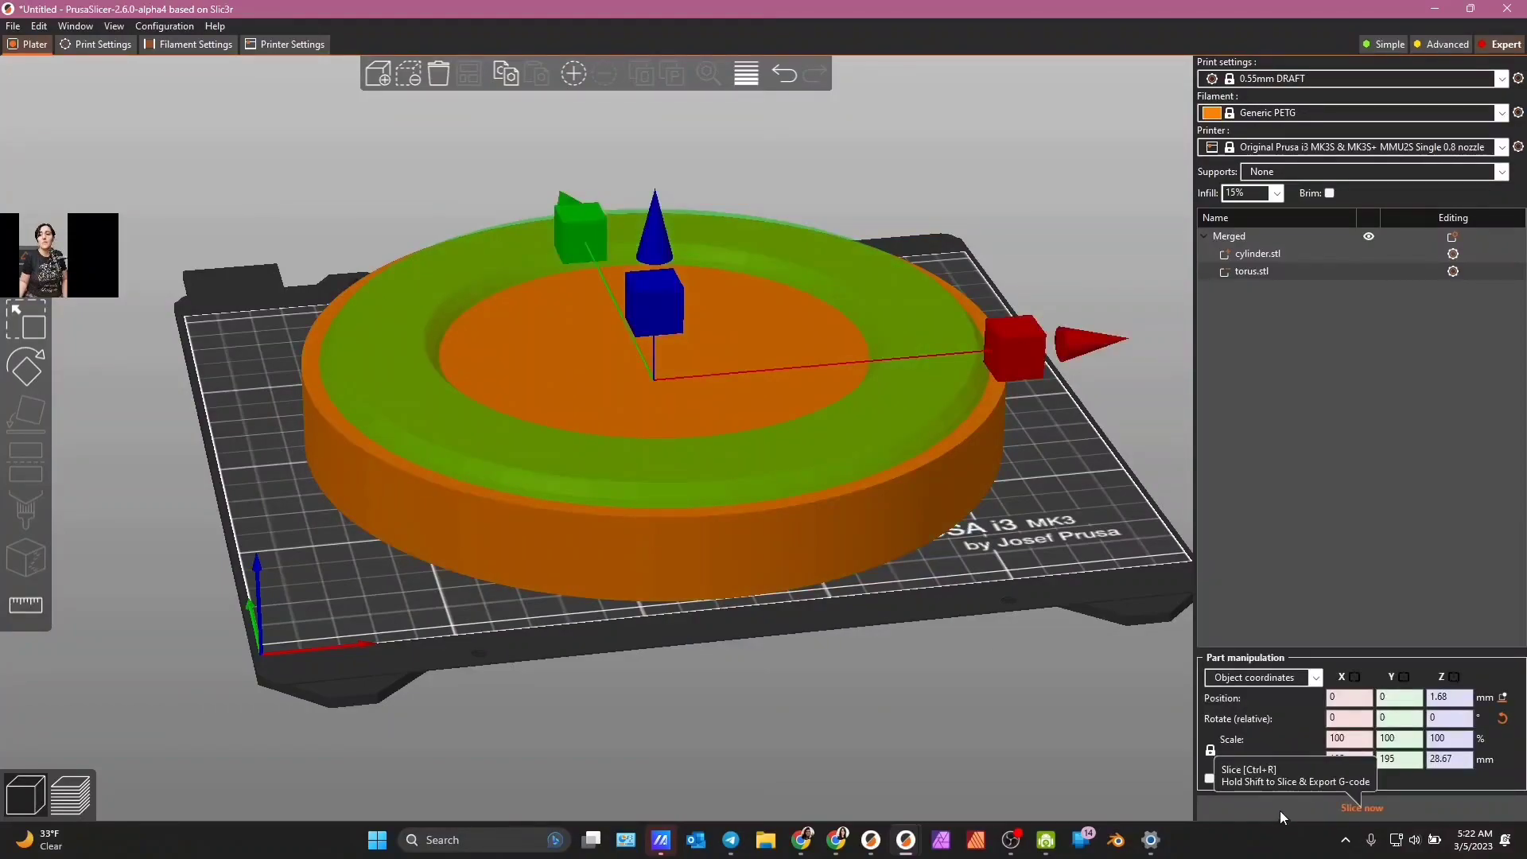
click(1281, 810)
drag(843, 654, 923, 643)
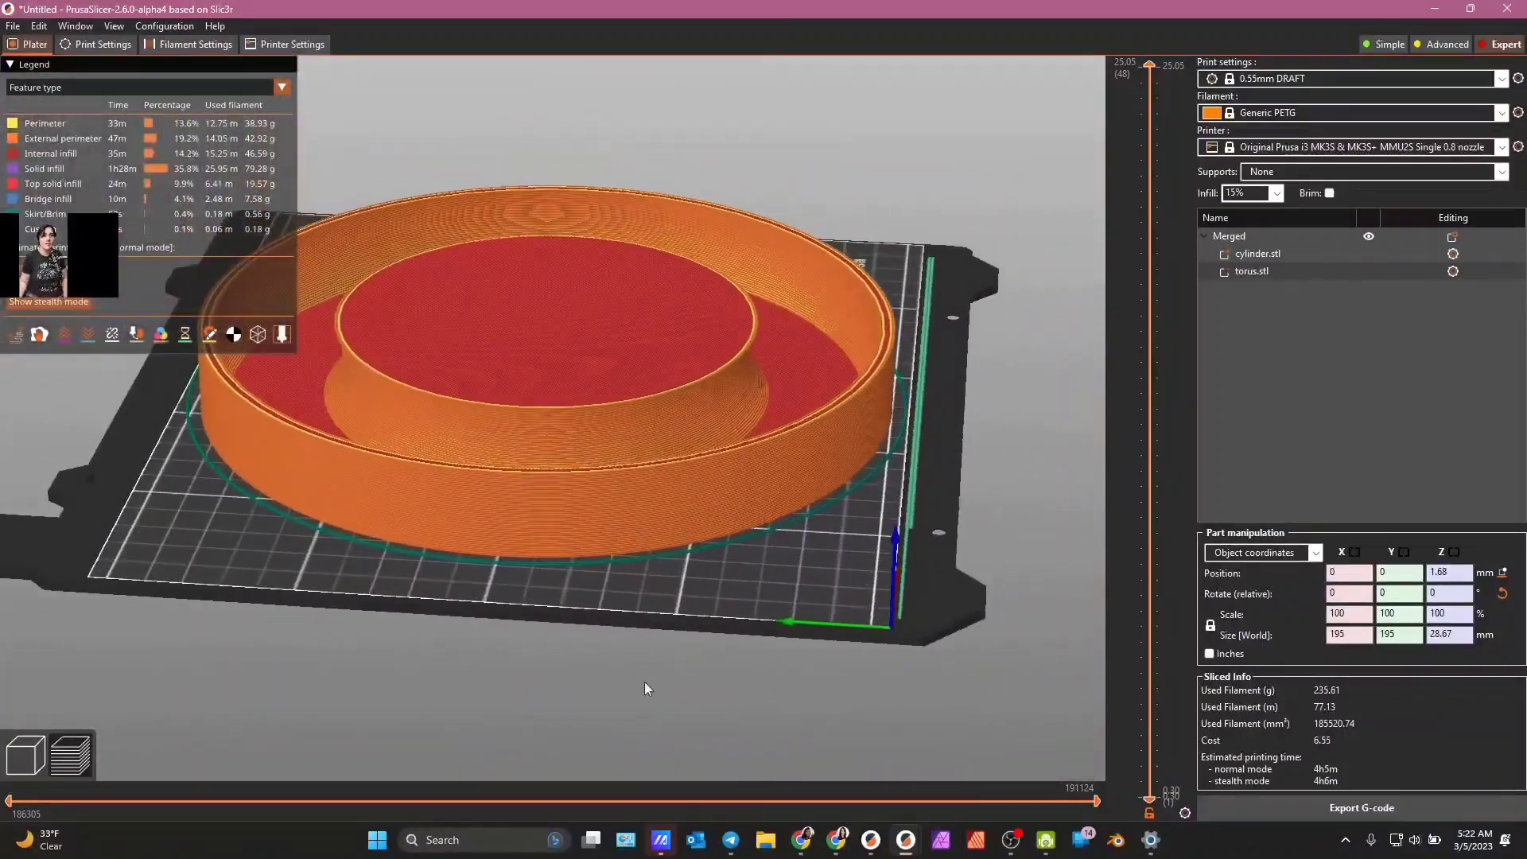
click(29, 766)
- Raise the torus to a Z position of about 11.42 mm and slice the object to examine the channel from several angles
drag(738, 690, 715, 474)
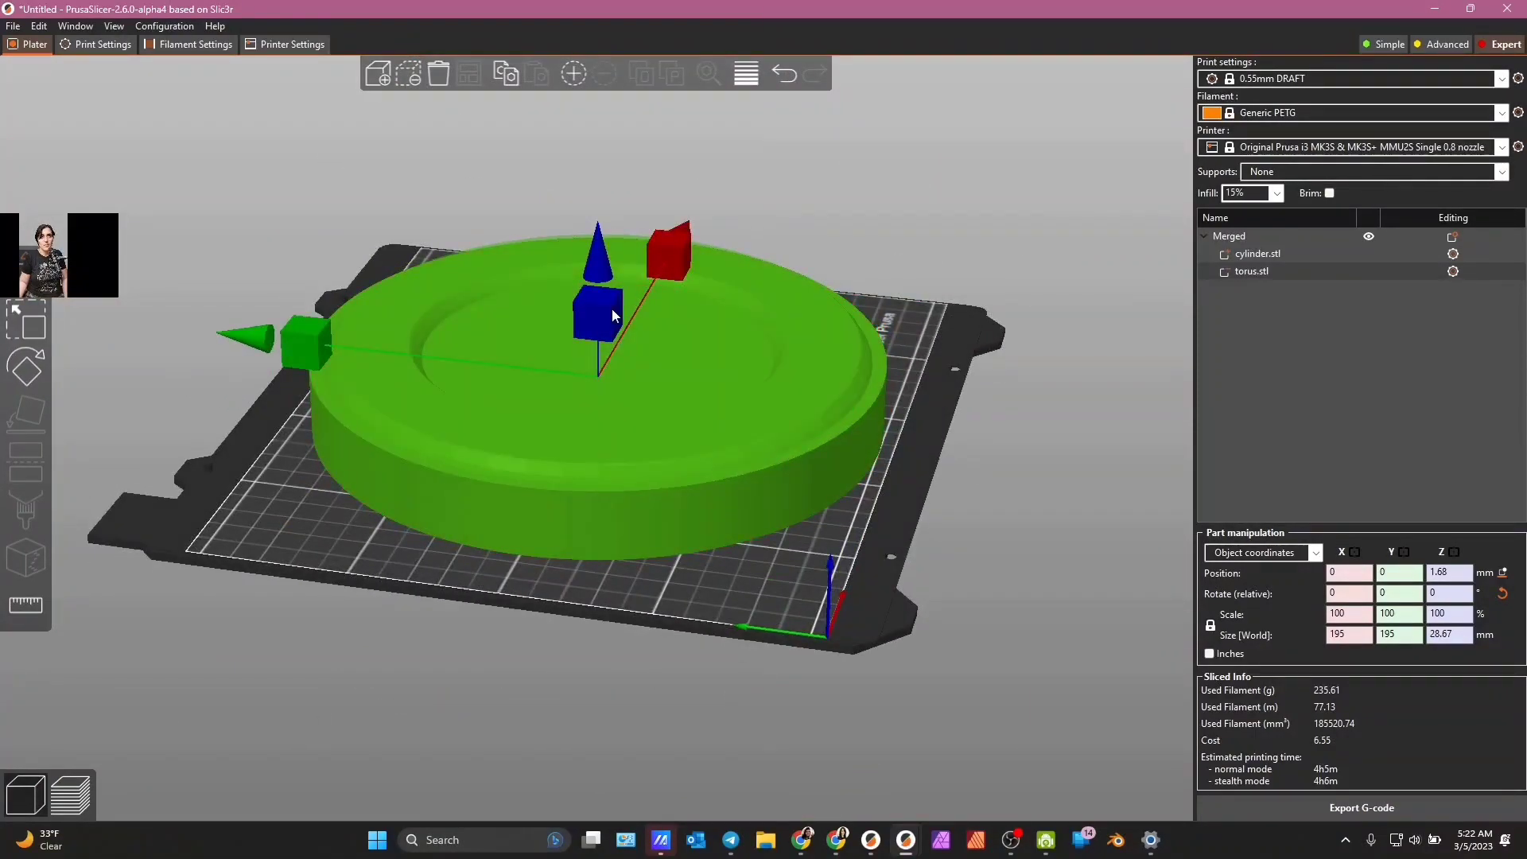
drag(612, 316, 604, 284)
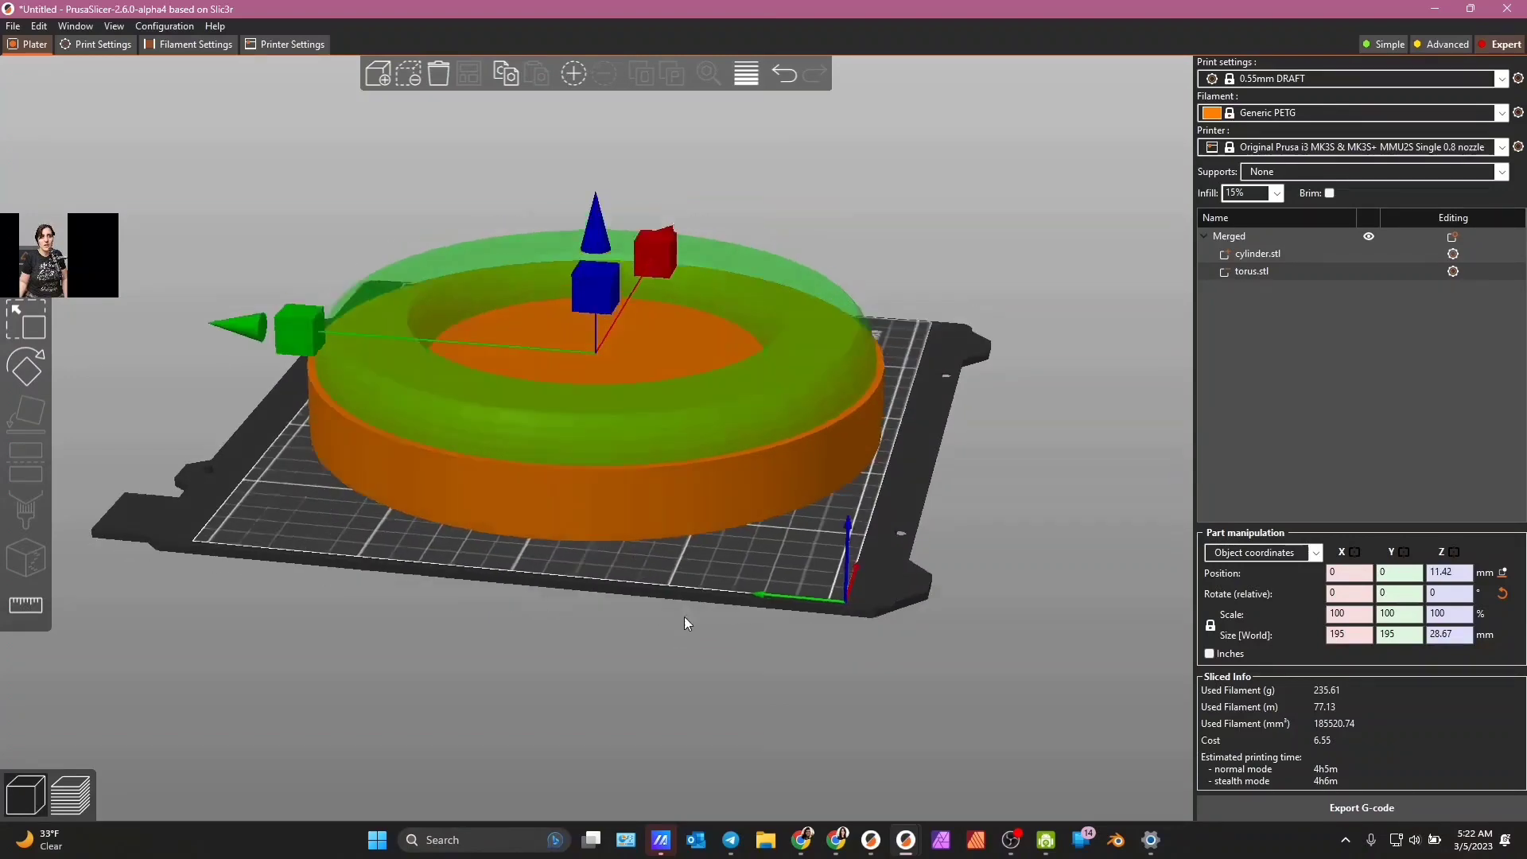
drag(684, 617, 747, 648)
click(1421, 813)
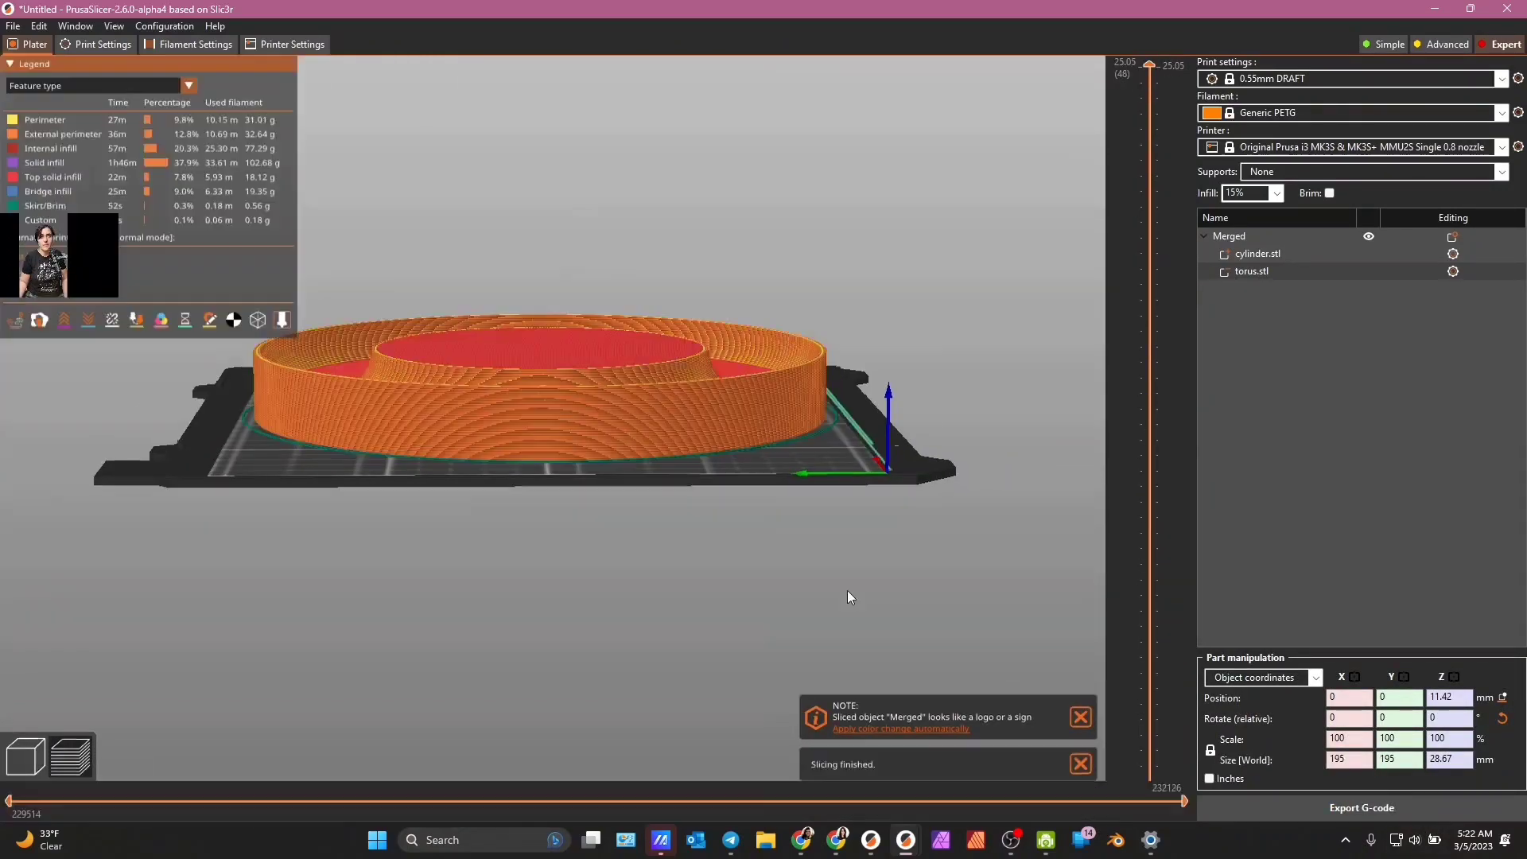
drag(847, 590, 843, 609)
right_drag(817, 495, 821, 712)
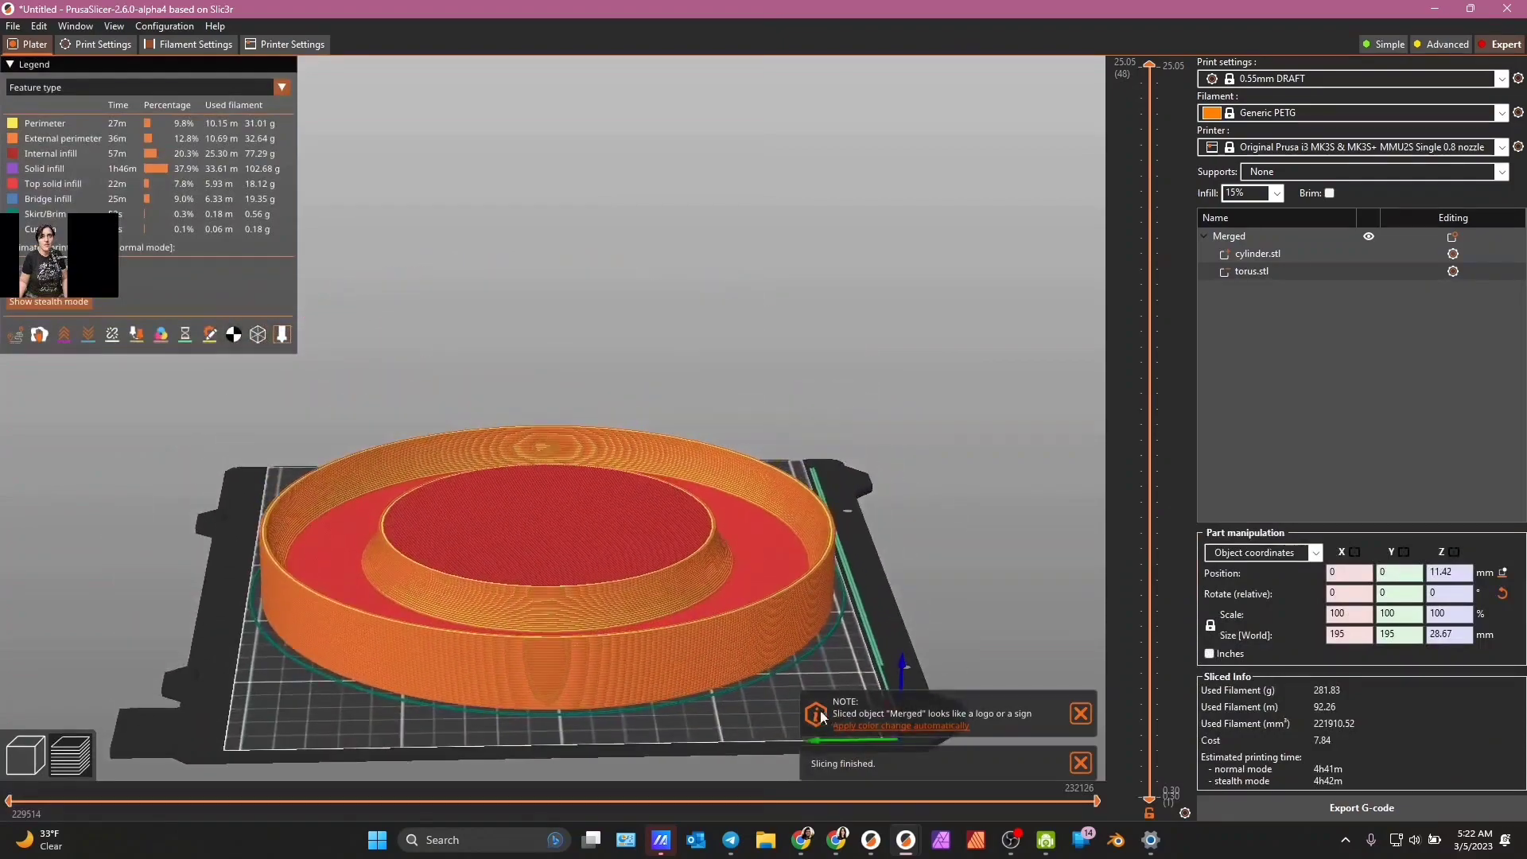
mouse_move(821, 716)
mouse_down()
mouse_move(780, 744)
mouse_move(803, 692)
mouse_move(817, 709)
mouse_move(803, 749)
mouse_move(848, 697)
mouse_move(858, 708)
mouse_move(842, 733)
mouse_move(851, 705)
mouse_move(835, 689)
mouse_move(795, 737)
mouse_move(784, 720)
mouse_move(803, 681)
mouse_move(824, 737)
mouse_up()
drag(628, 765, 633, 774)
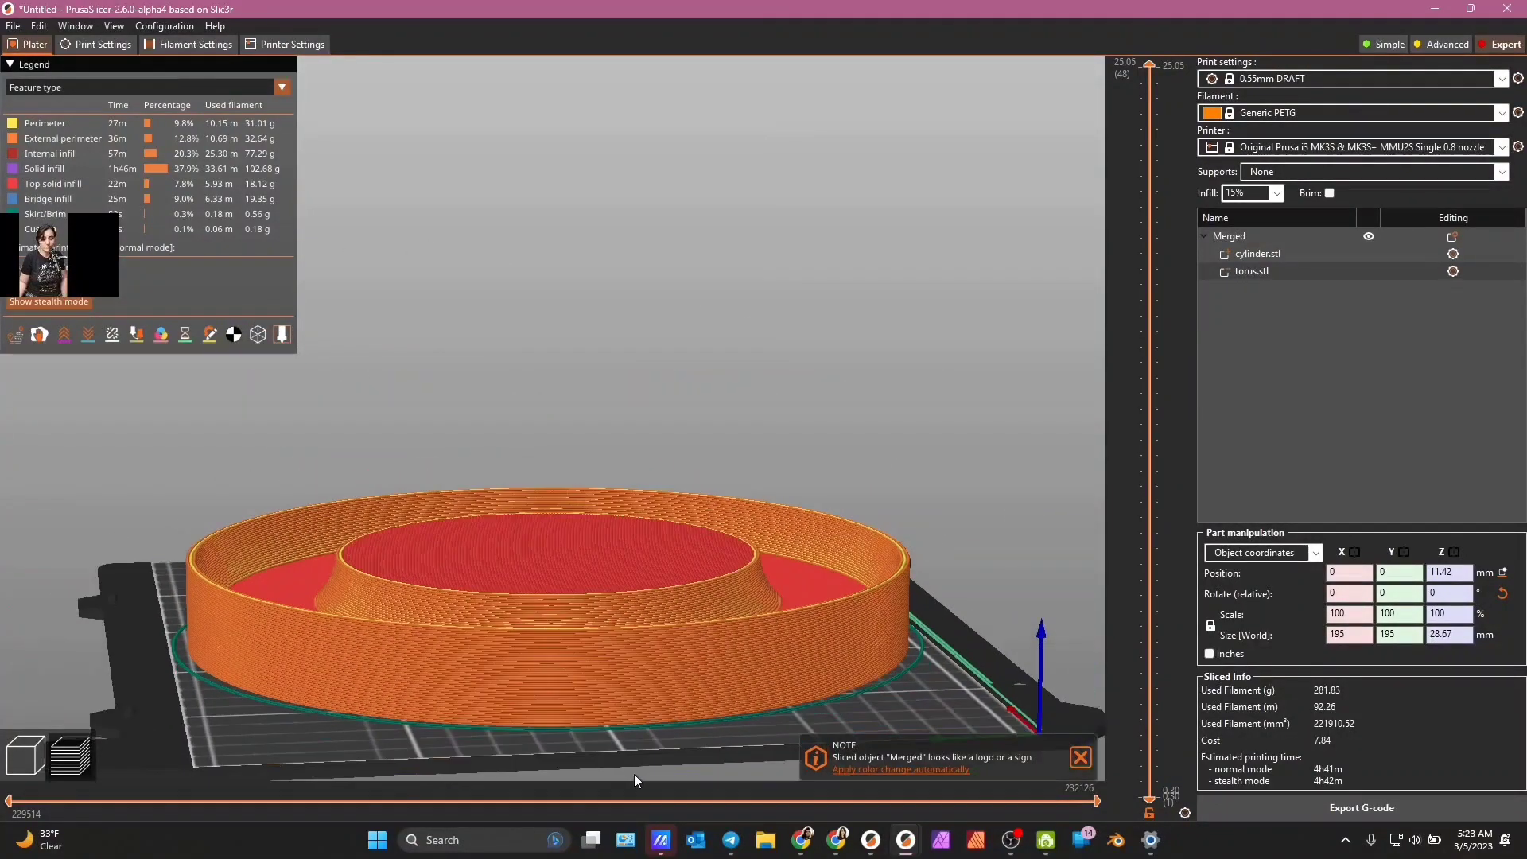
drag(373, 746, 191, 708)
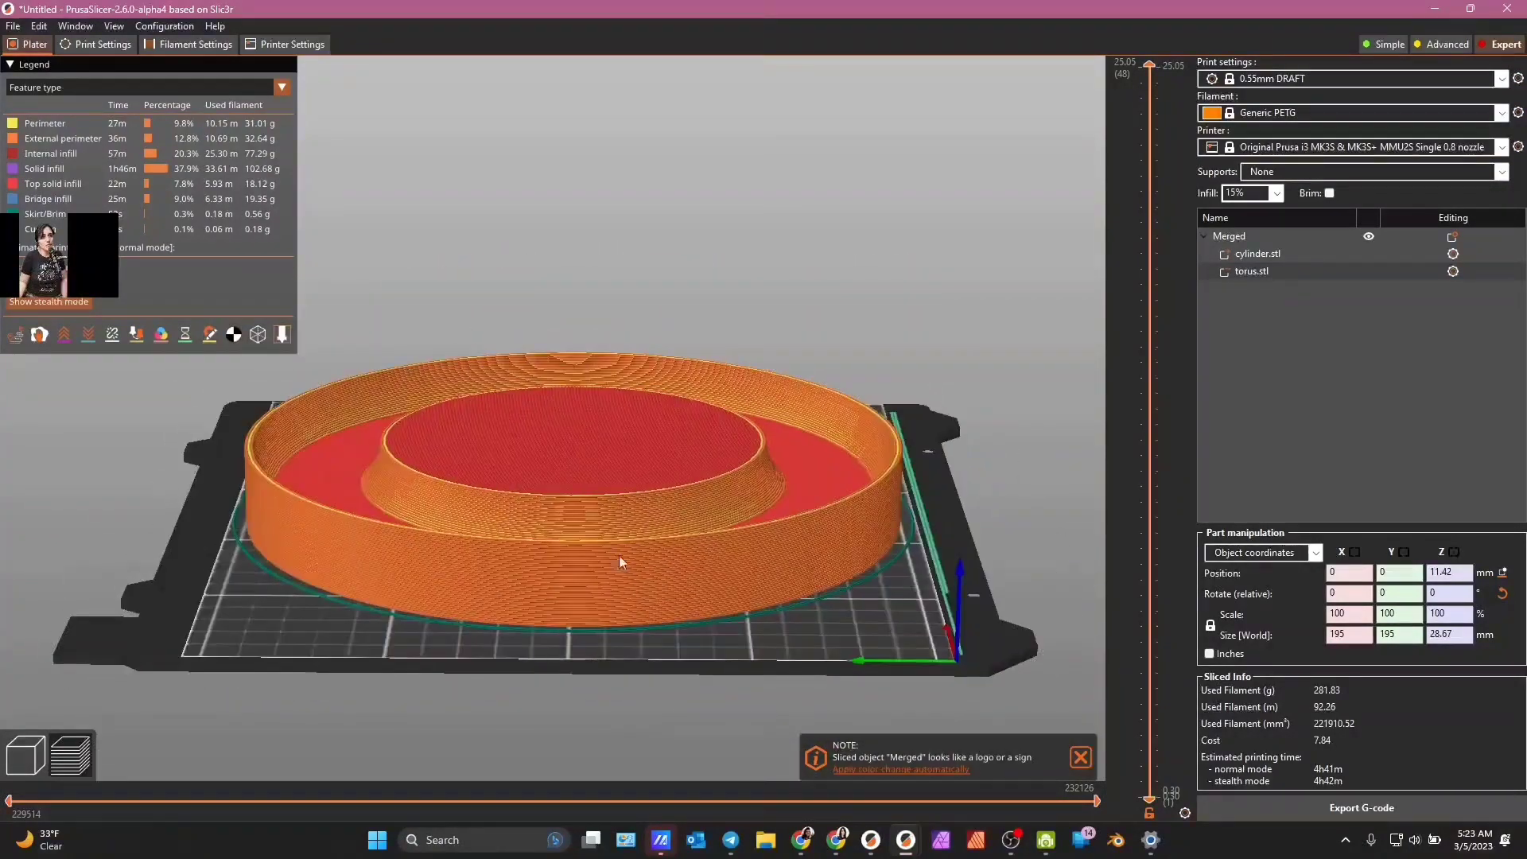
- Return to the 3D editor, unlock proportional scaling for cylinder.stl, and set its Z size to 20 mm
click(32, 754)
drag(498, 707, 497, 700)
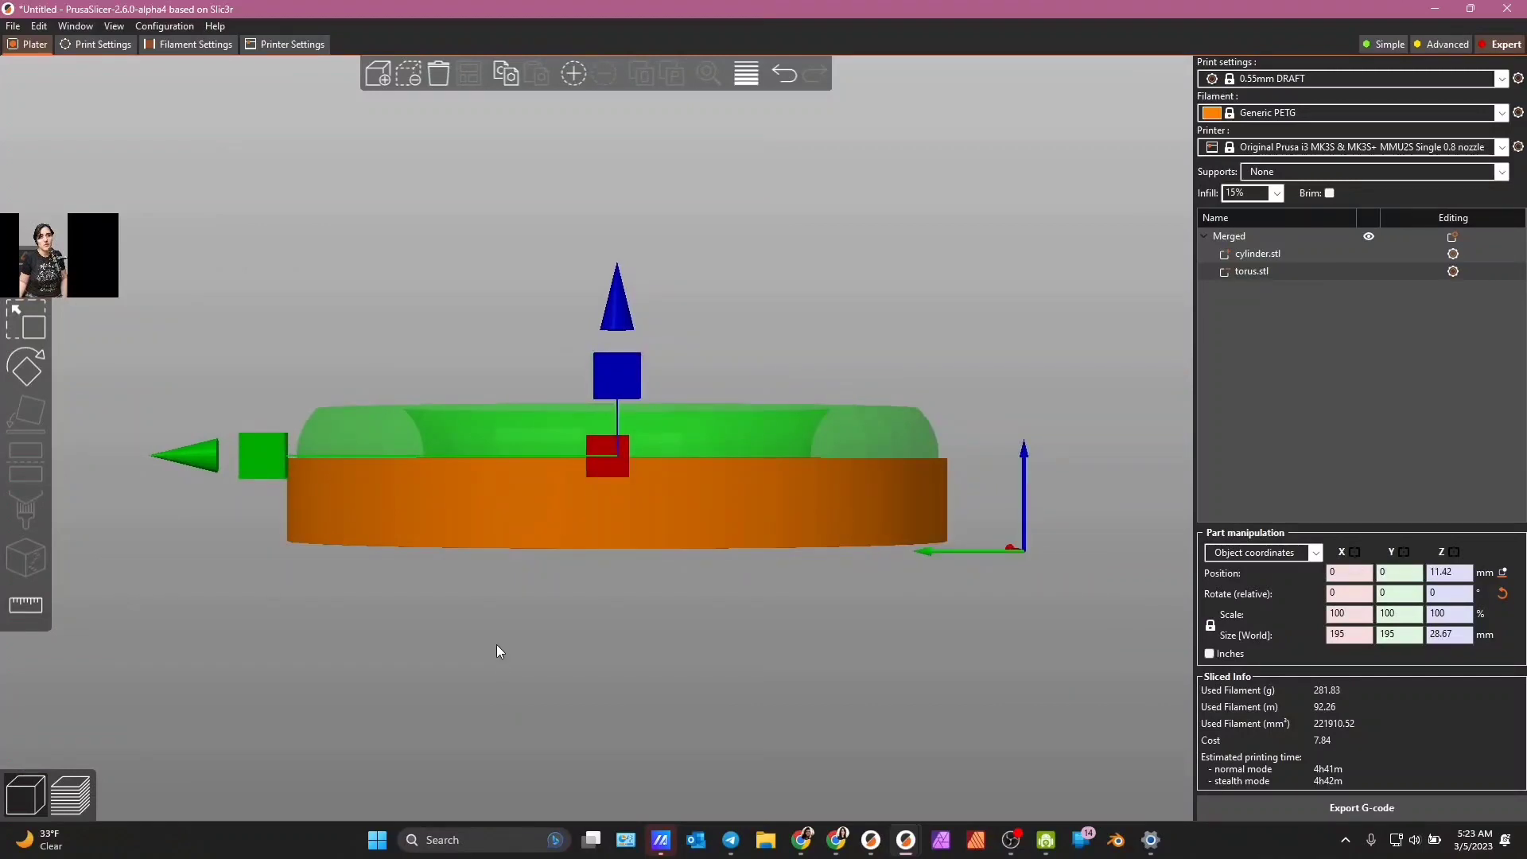
click(1461, 635)
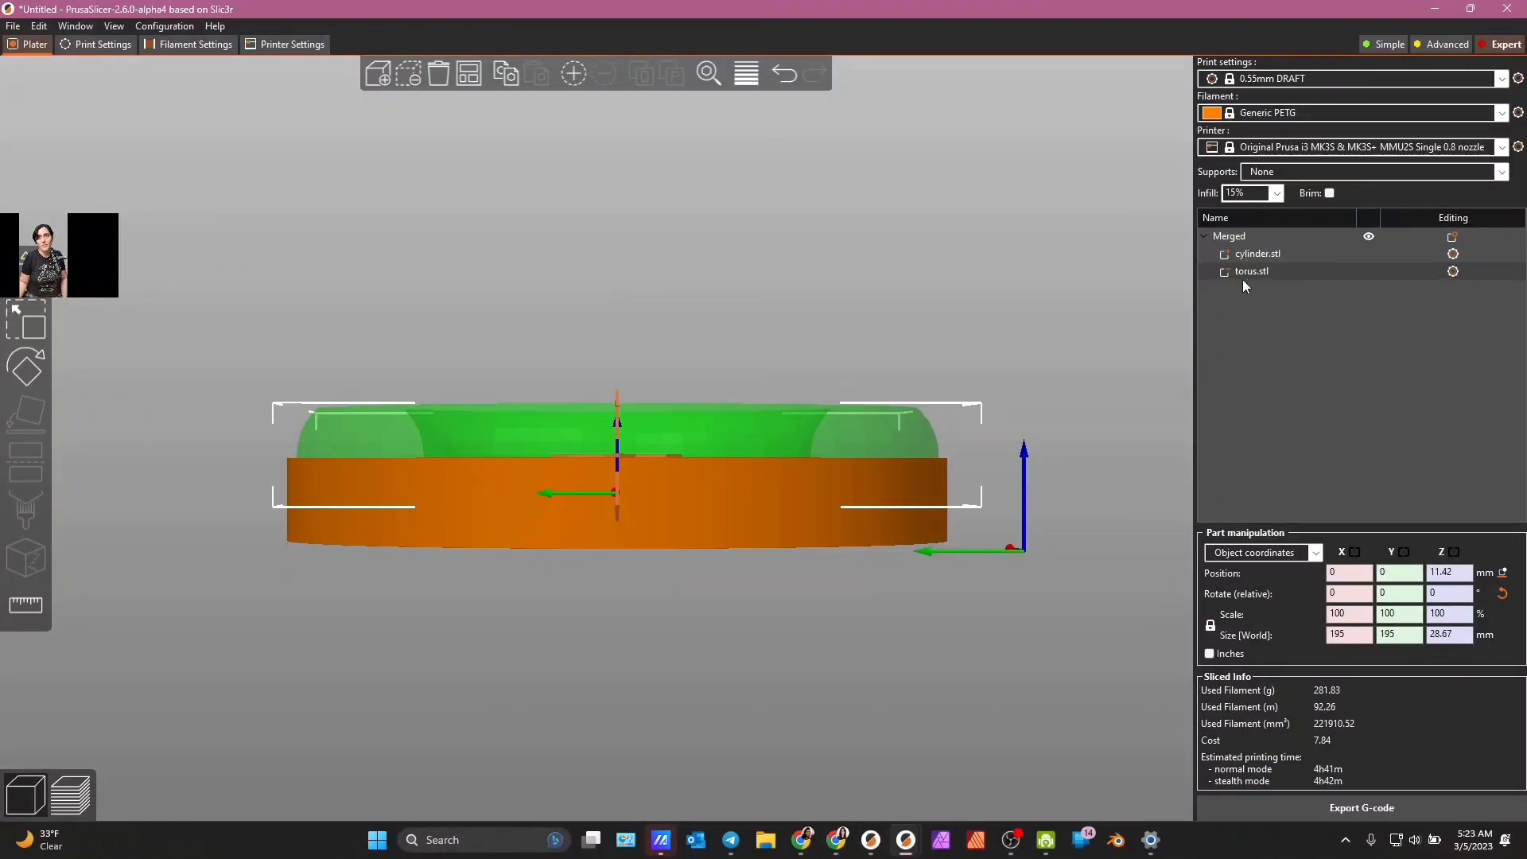
click(1249, 255)
double_click(1438, 568)
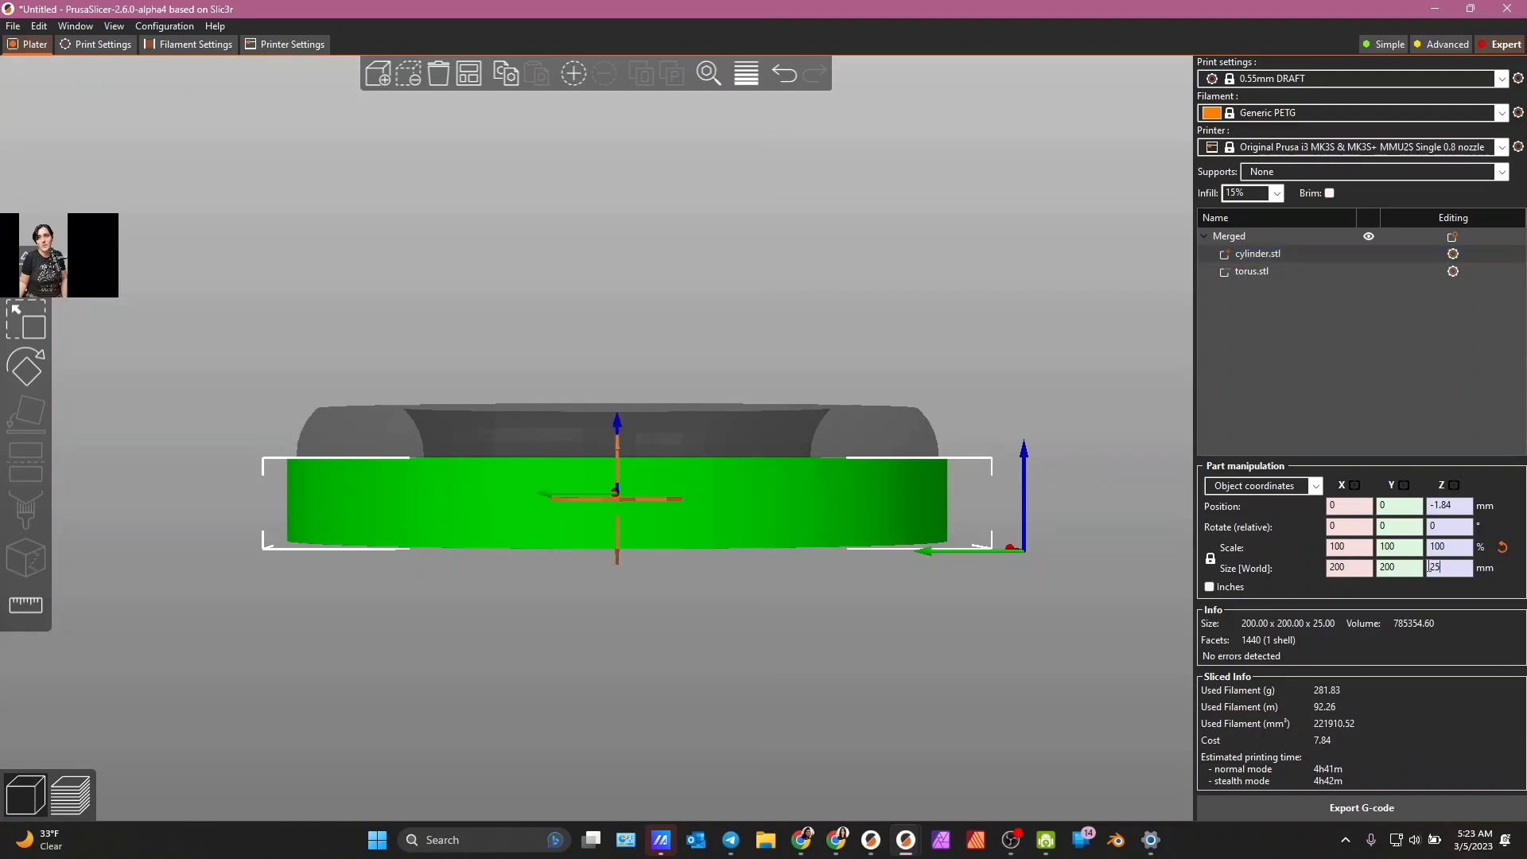
text(2)
key(Return)
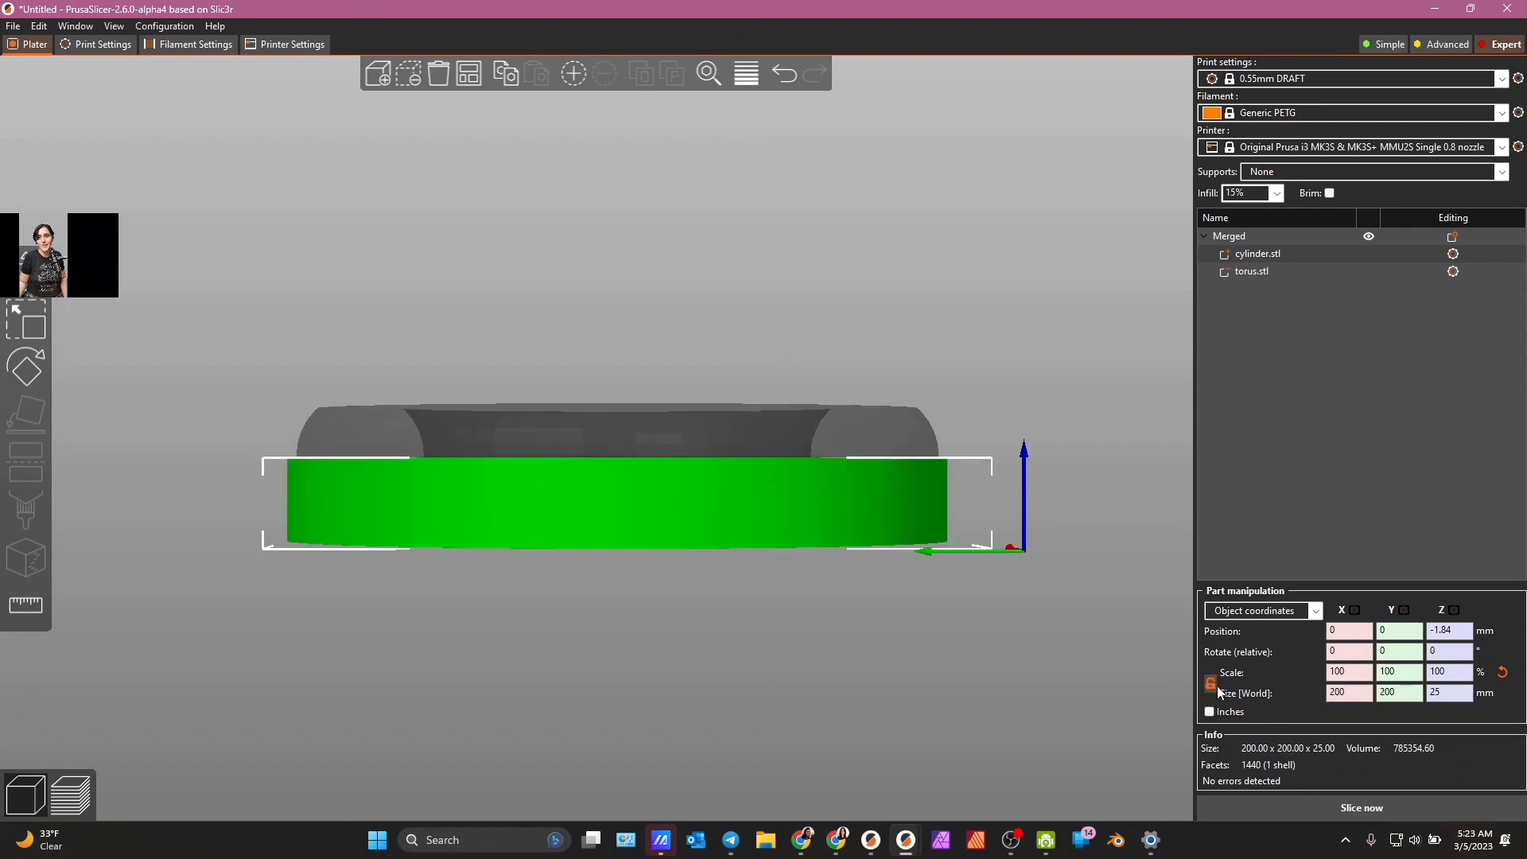
click(1439, 693)
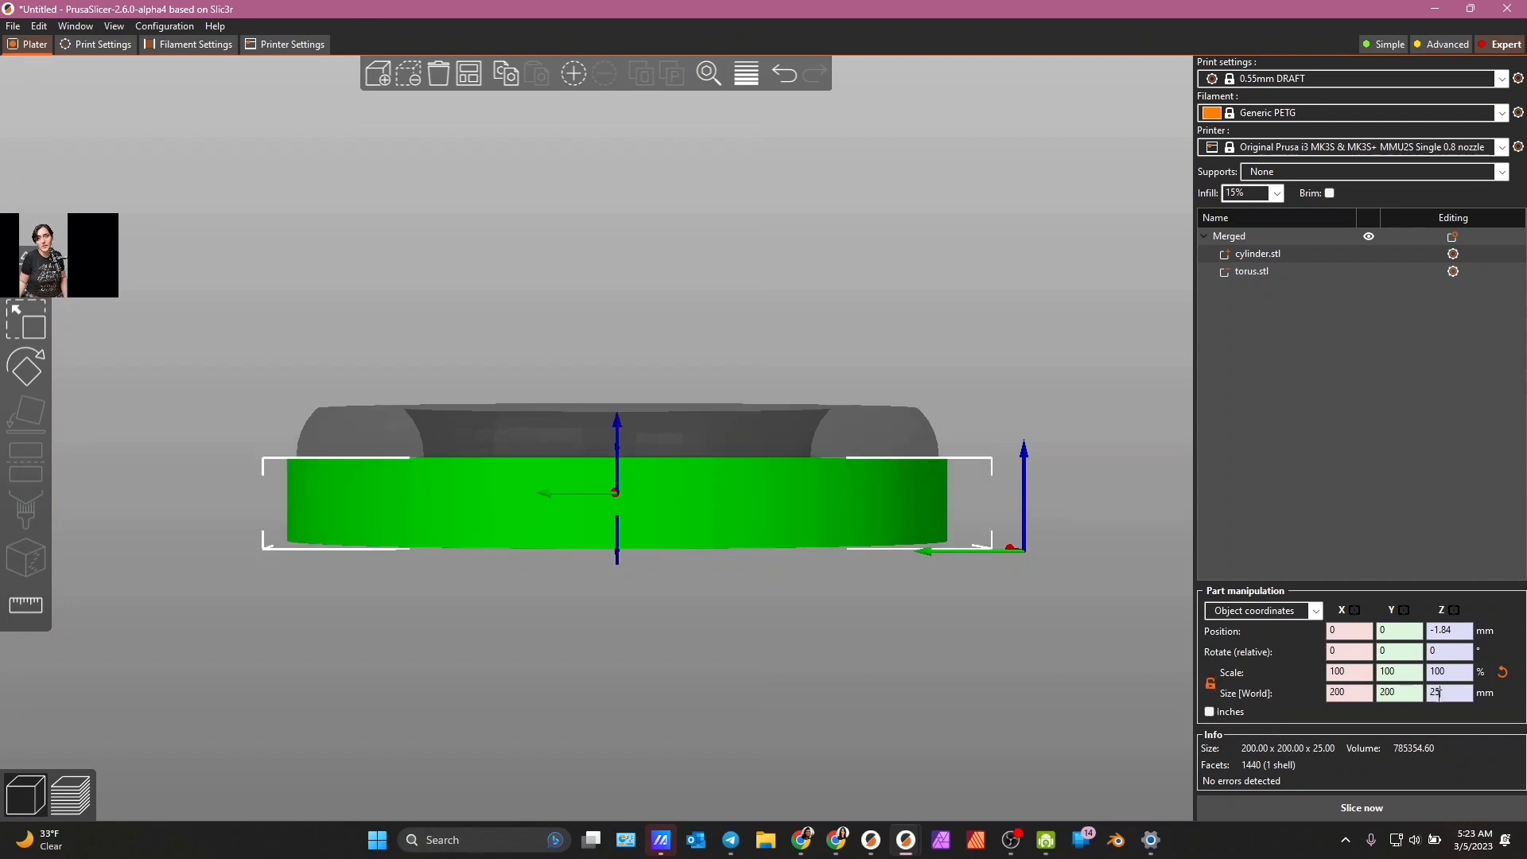
key(BackSpace)
text(0)
key(Return)
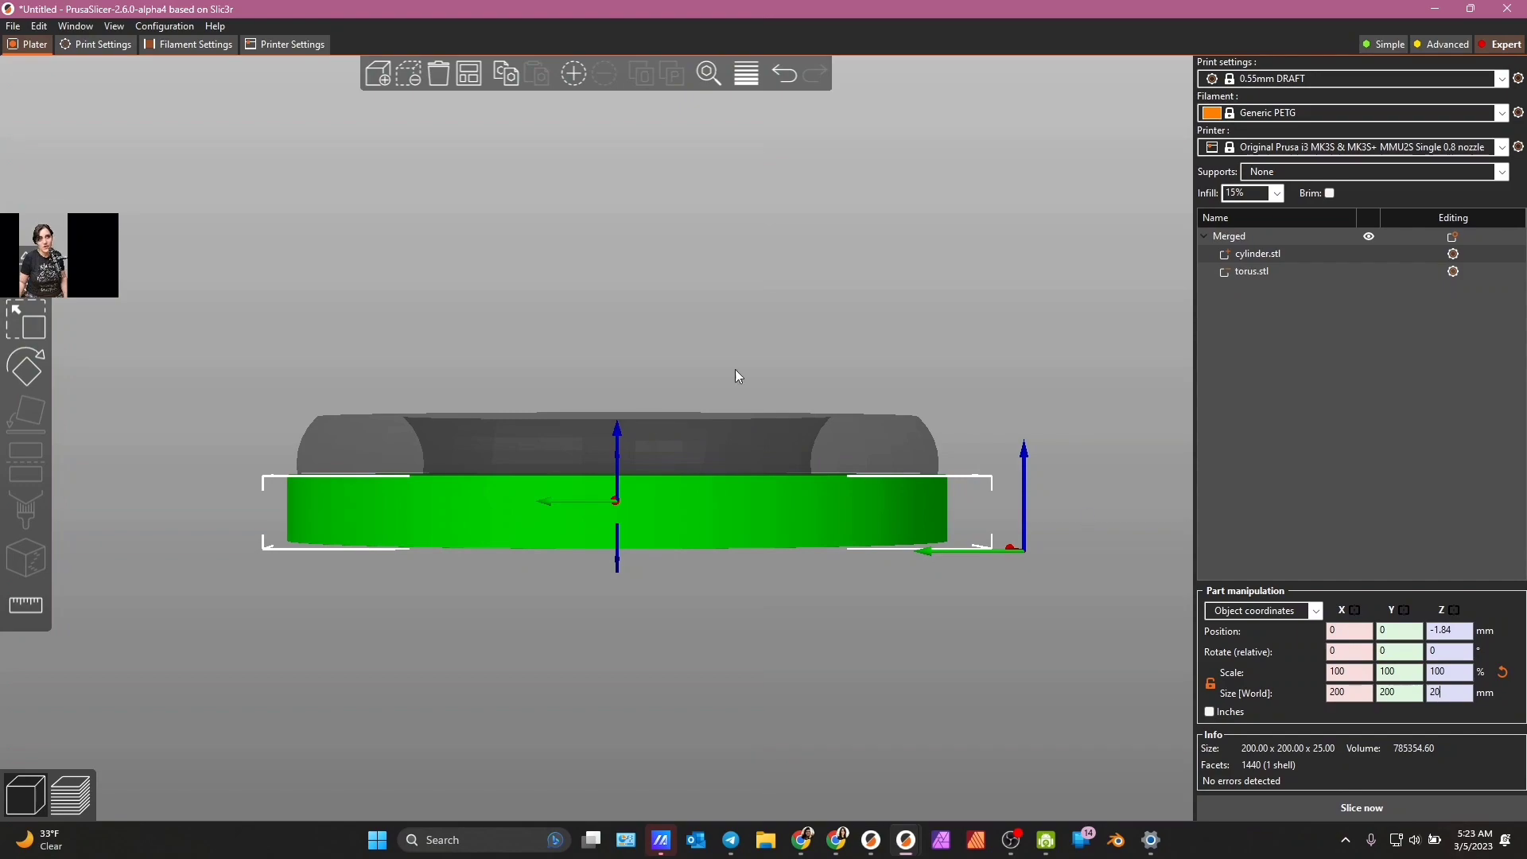
- Slice the thinner disc to preview it, and examine the model in the editor from above and from the side
drag(735, 369, 740, 647)
click(26, 754)
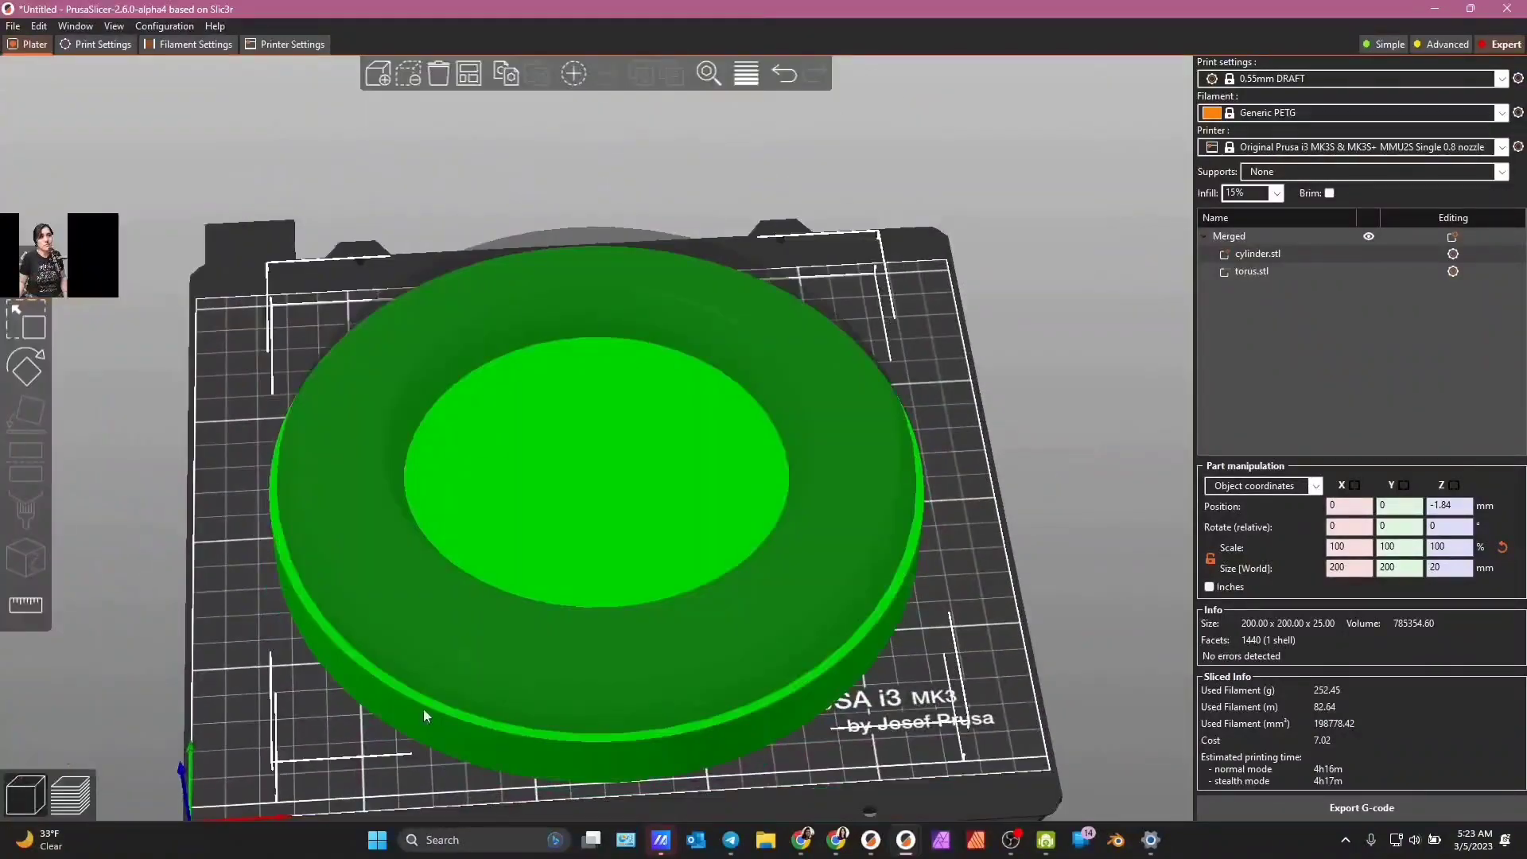
drag(914, 654, 903, 689)
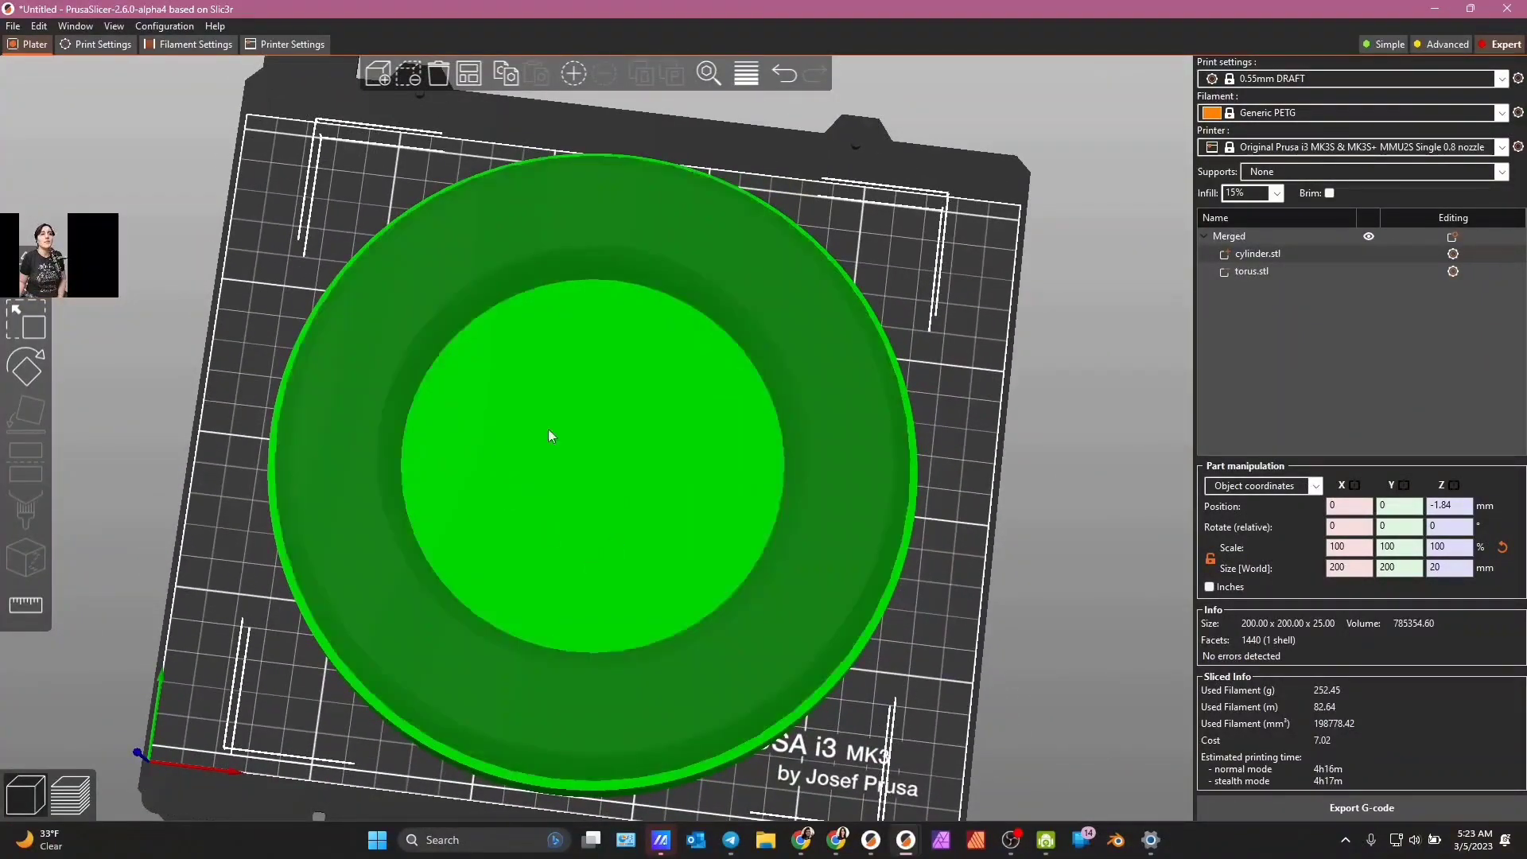
drag(929, 610, 937, 541)
- Duplicate the torus.stl negative volume inside the merged object by copying and pasting it
click(1263, 272)
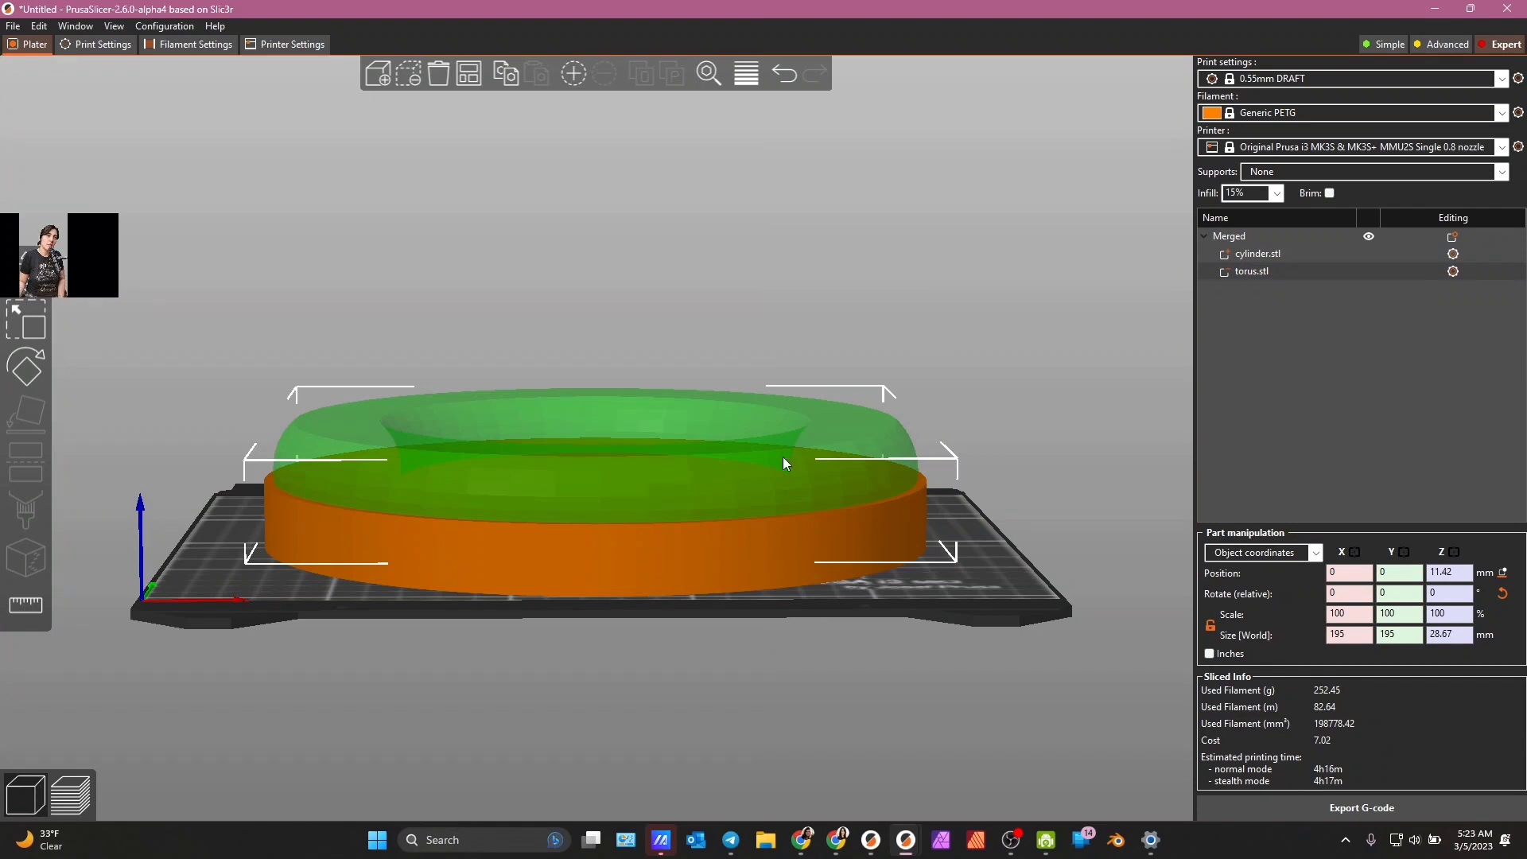
right_click(1263, 272)
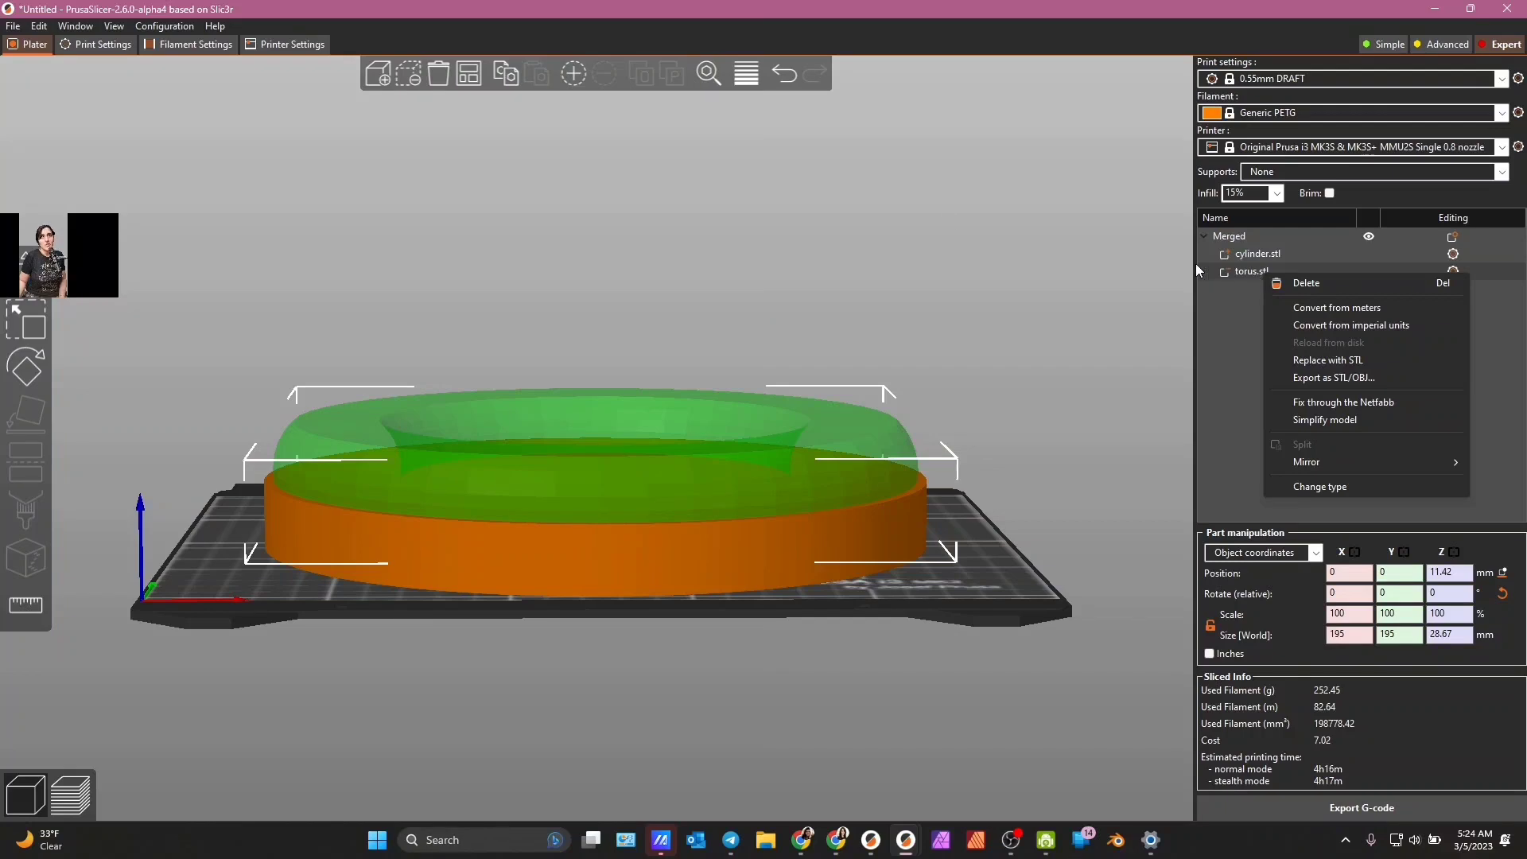
click(437, 198)
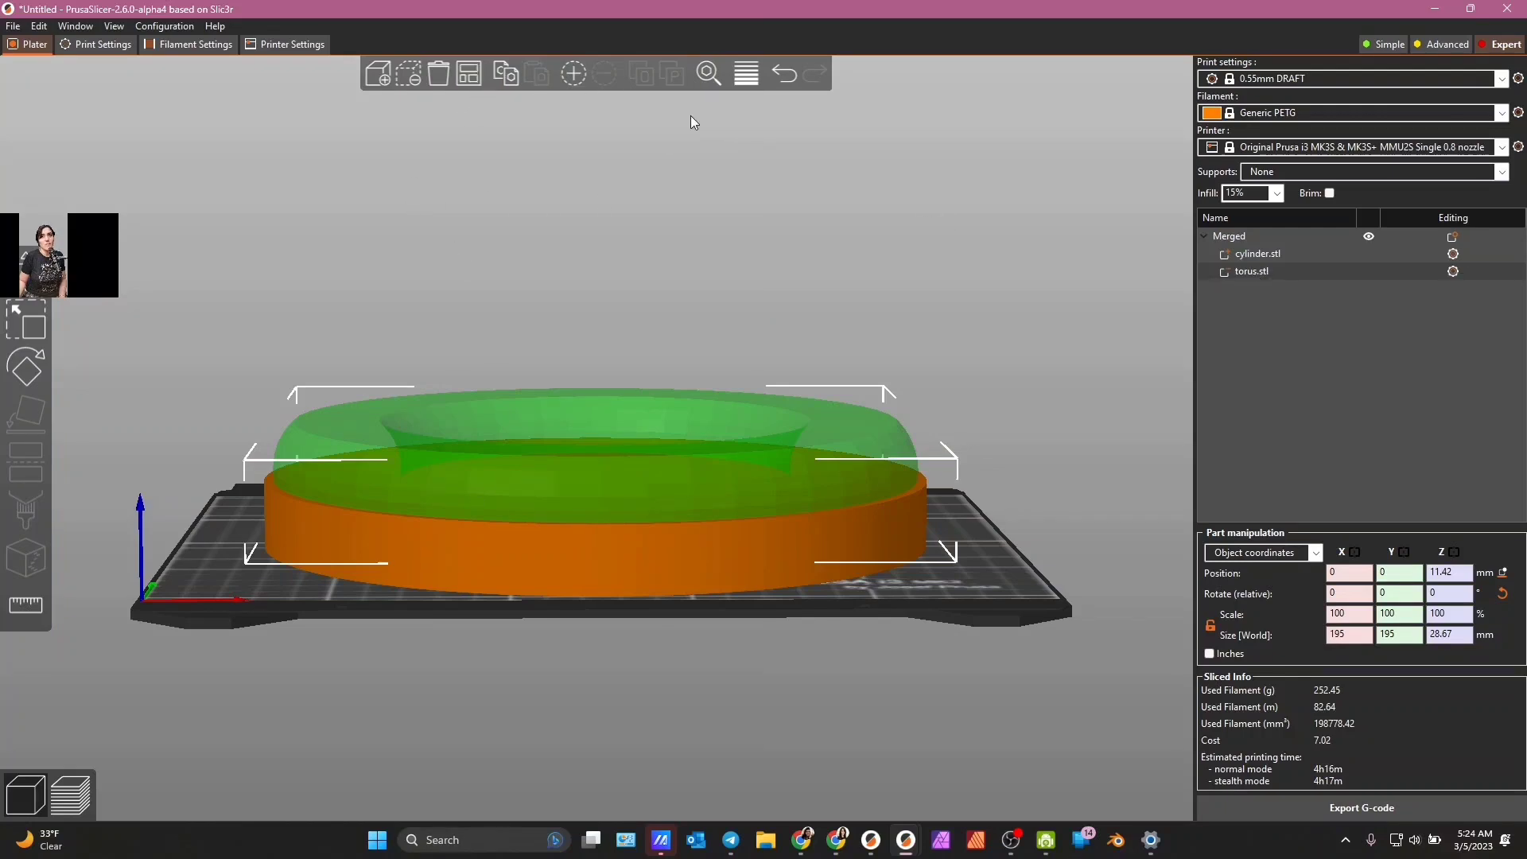
click(509, 76)
click(537, 75)
drag(716, 183, 857, 298)
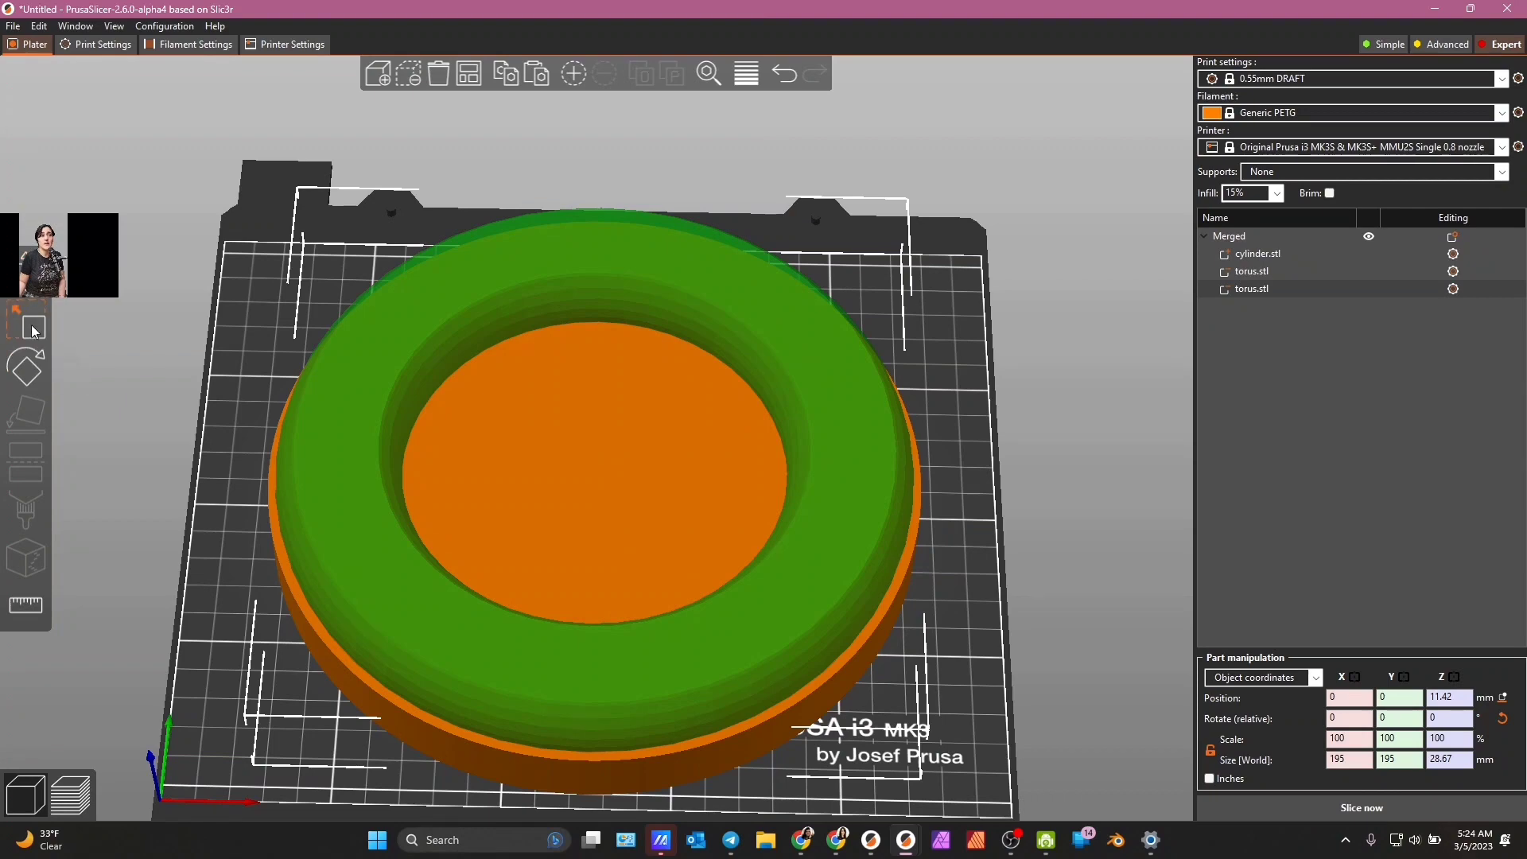
drag(923, 579, 525, 466)
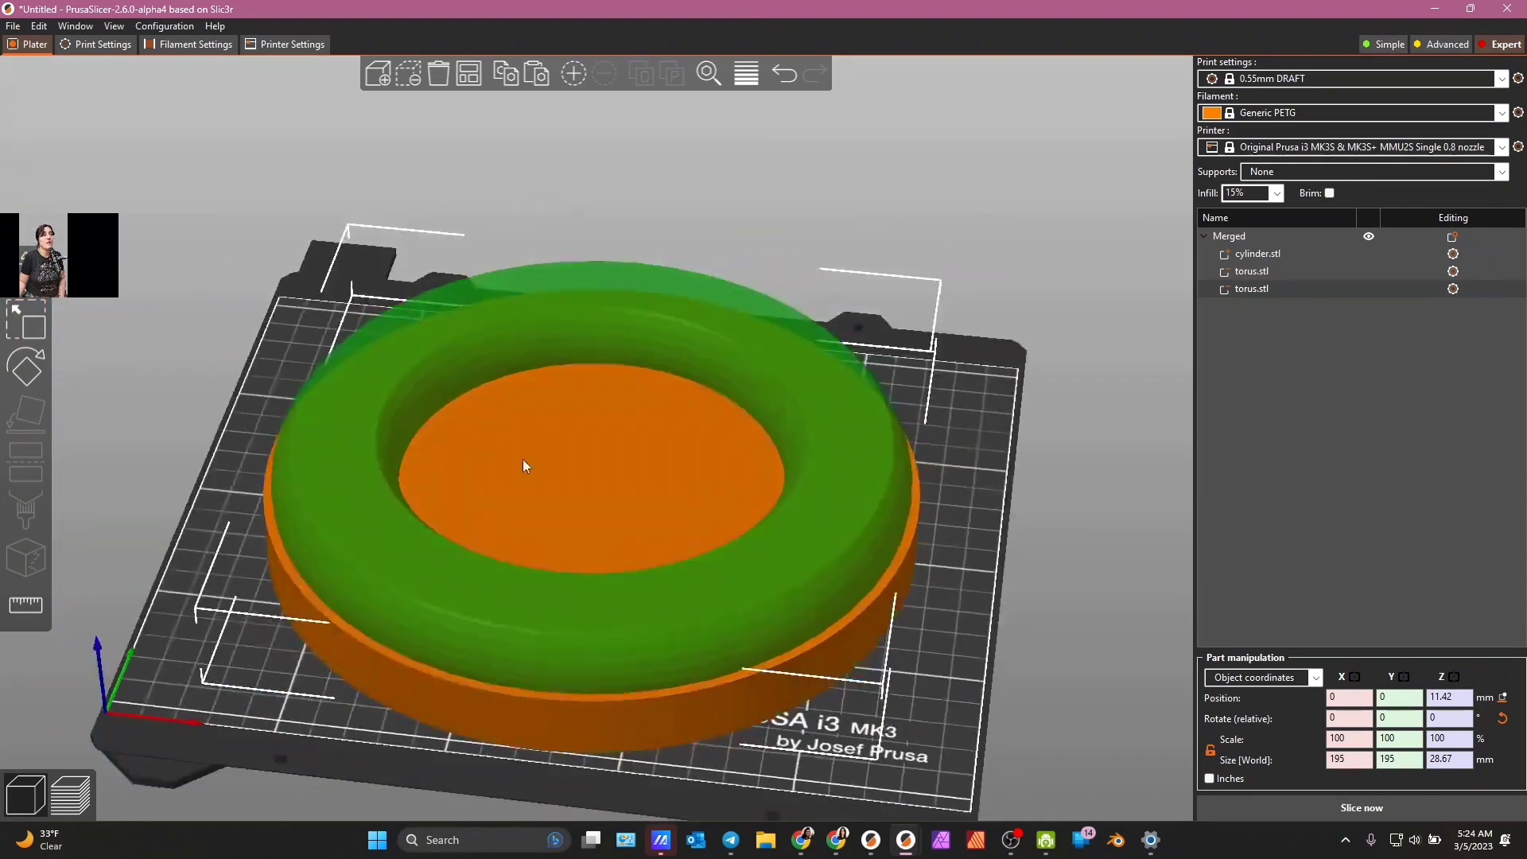
- Scale the duplicated torus down evenly to about 164.36 mm in X and Y, viewing it inside the disc
click(14, 342)
drag(953, 304, 882, 361)
drag(1029, 546, 1070, 517)
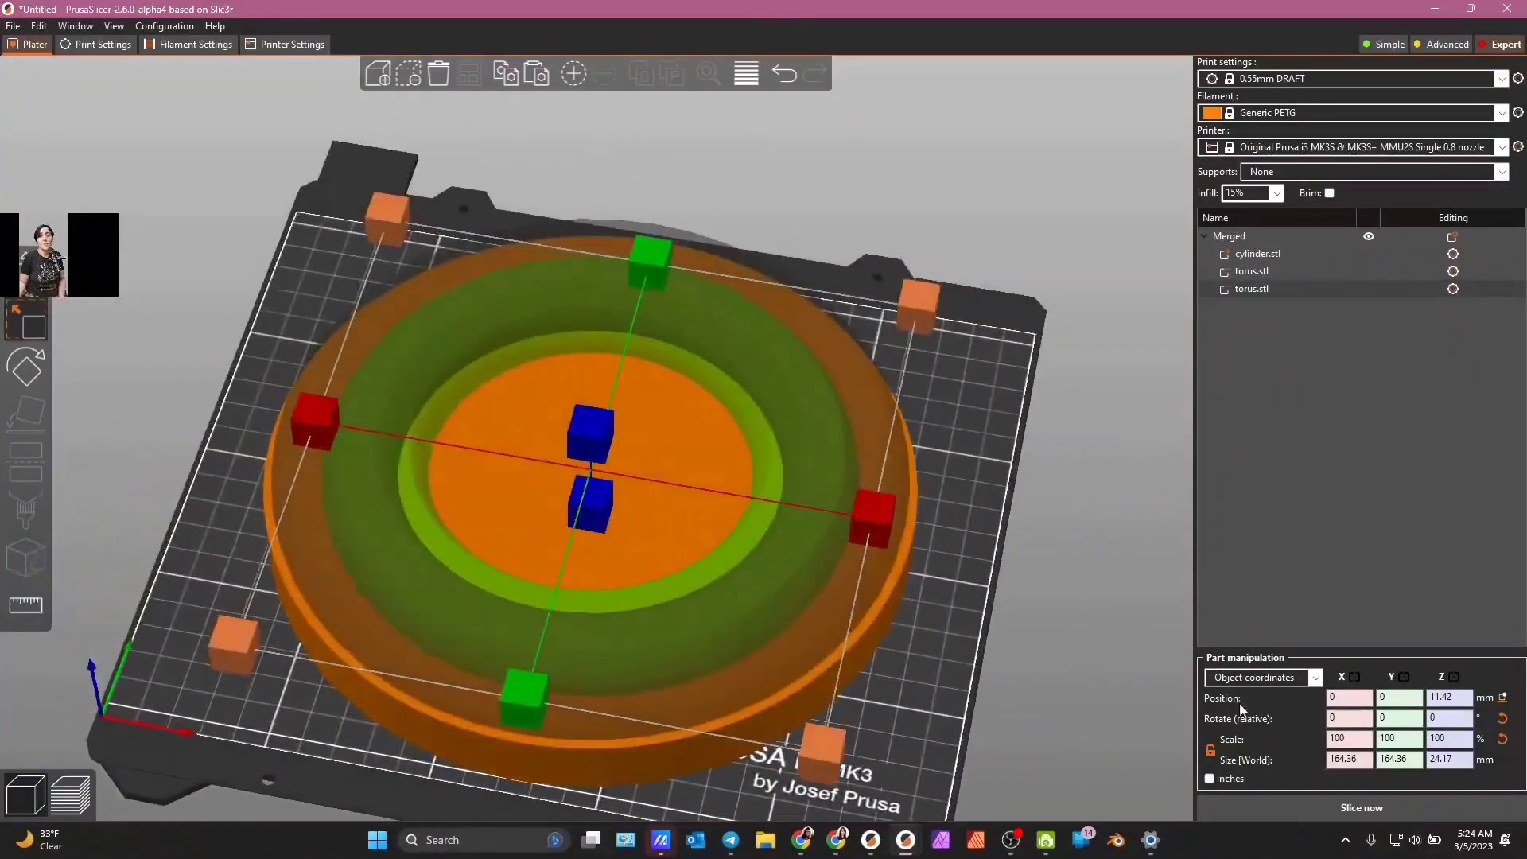
- Slice the object to examine the channel with the smaller torus, and undo the torus scaling in the 3D editor
click(1373, 802)
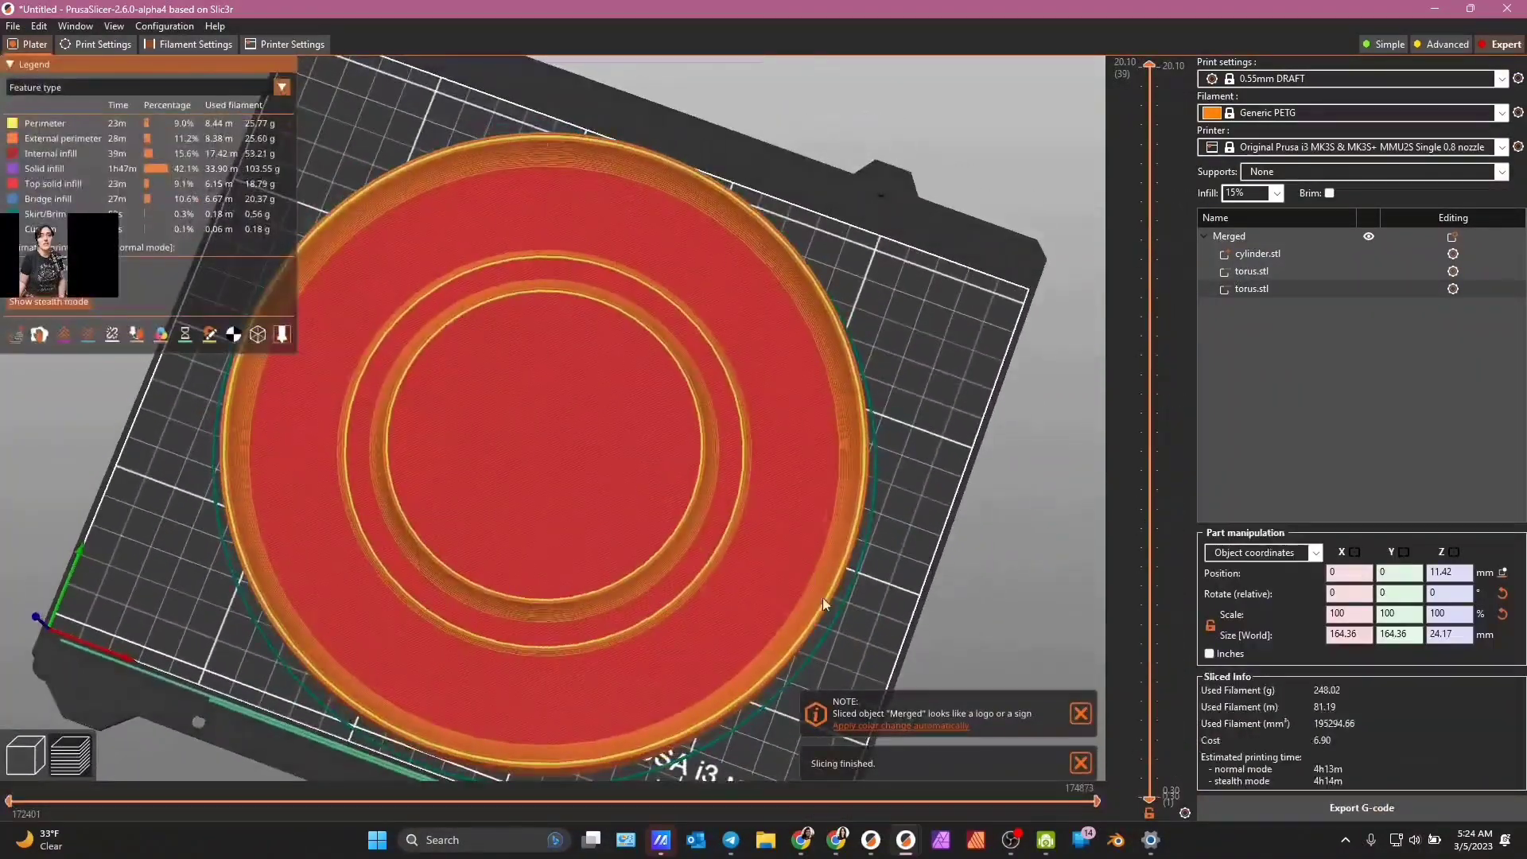
drag(823, 598, 867, 538)
drag(692, 587, 466, 784)
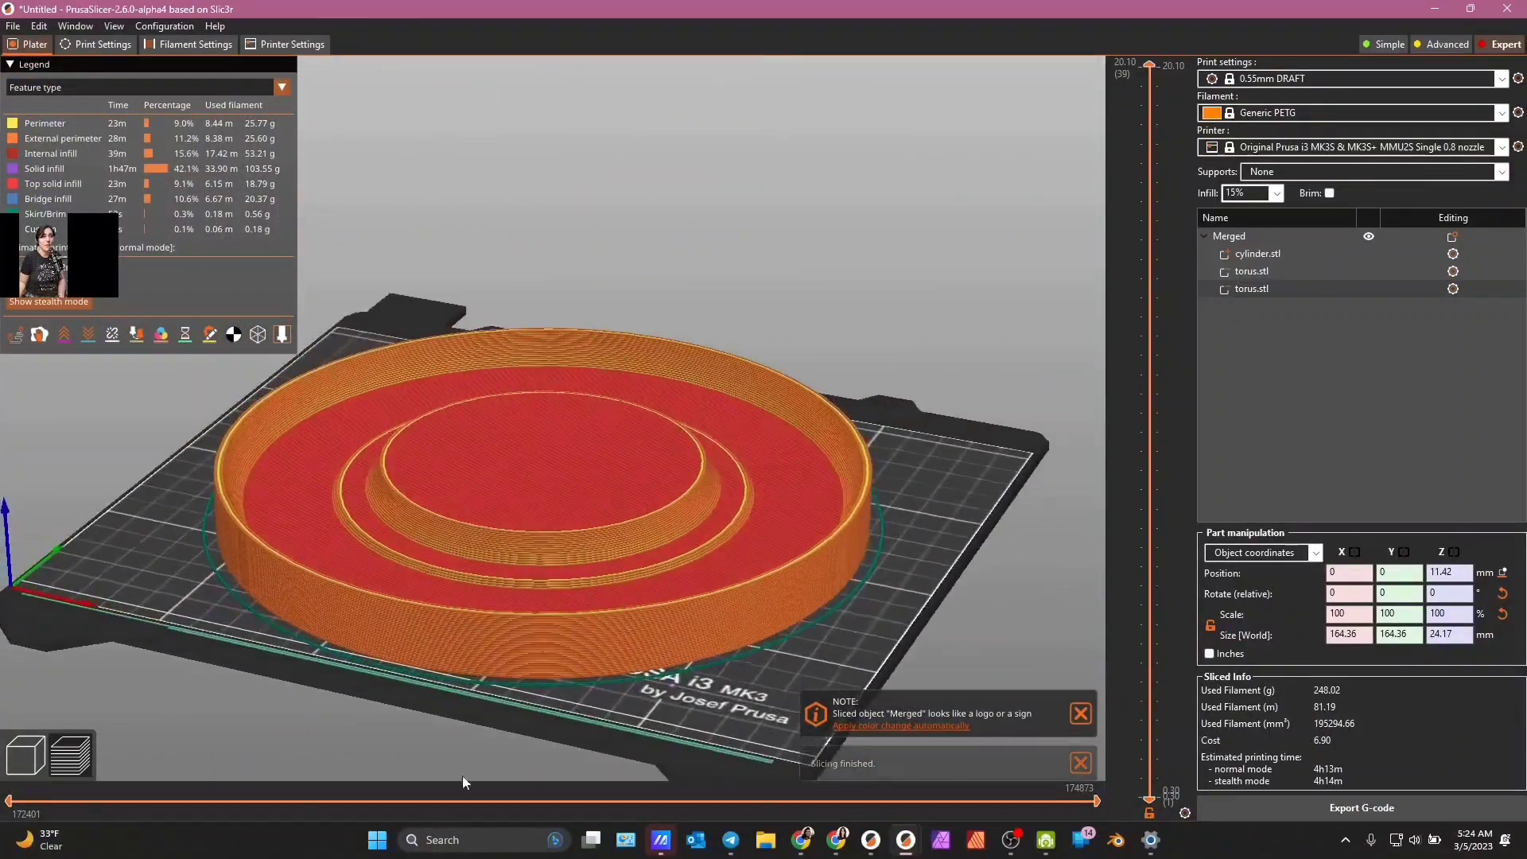
key(Tab)
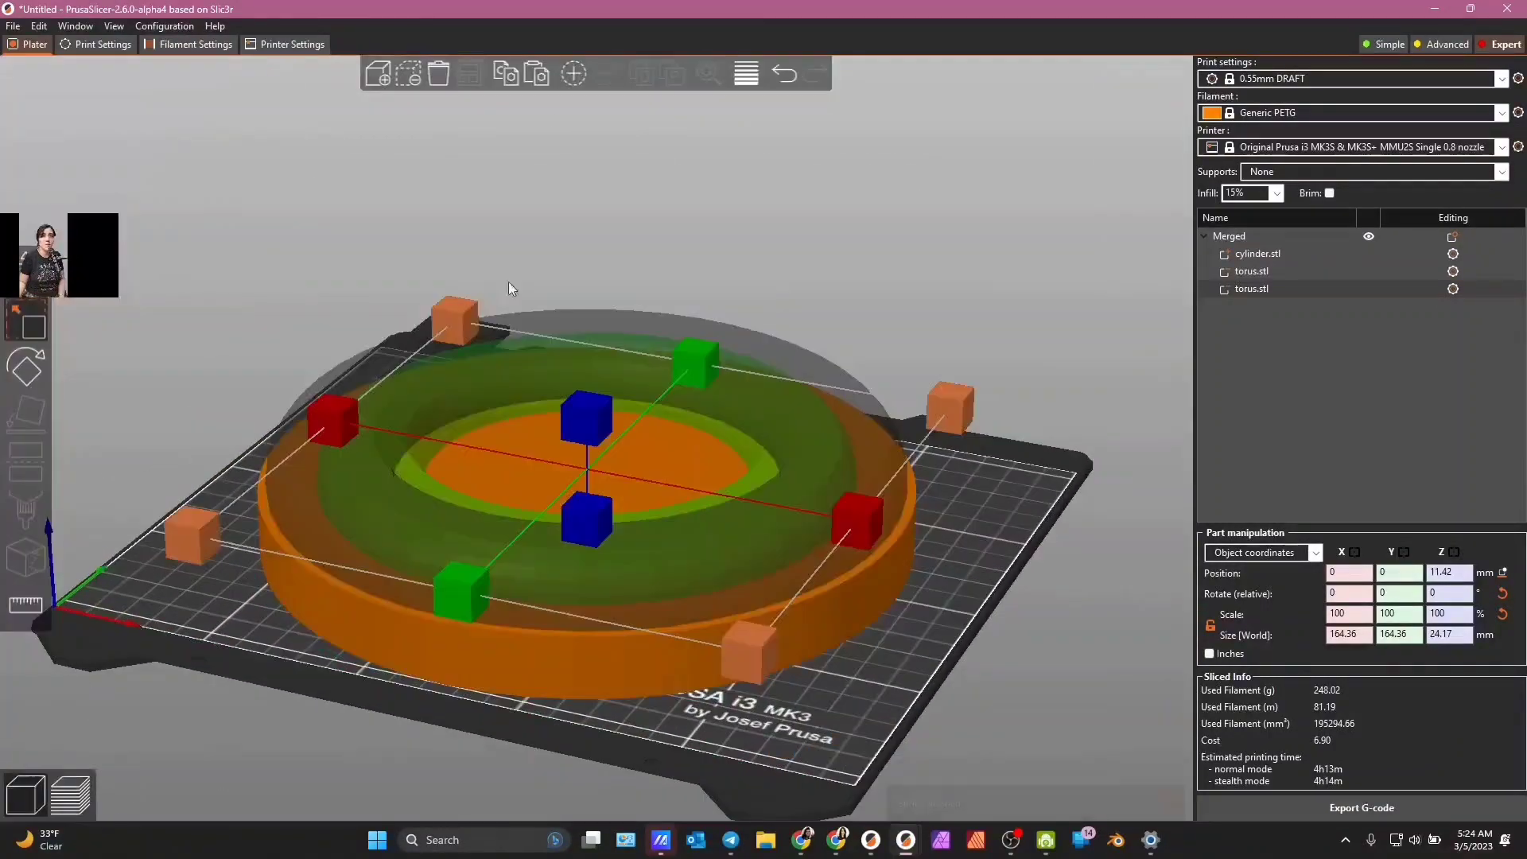
click(780, 79)
drag(1091, 272, 1114, 445)
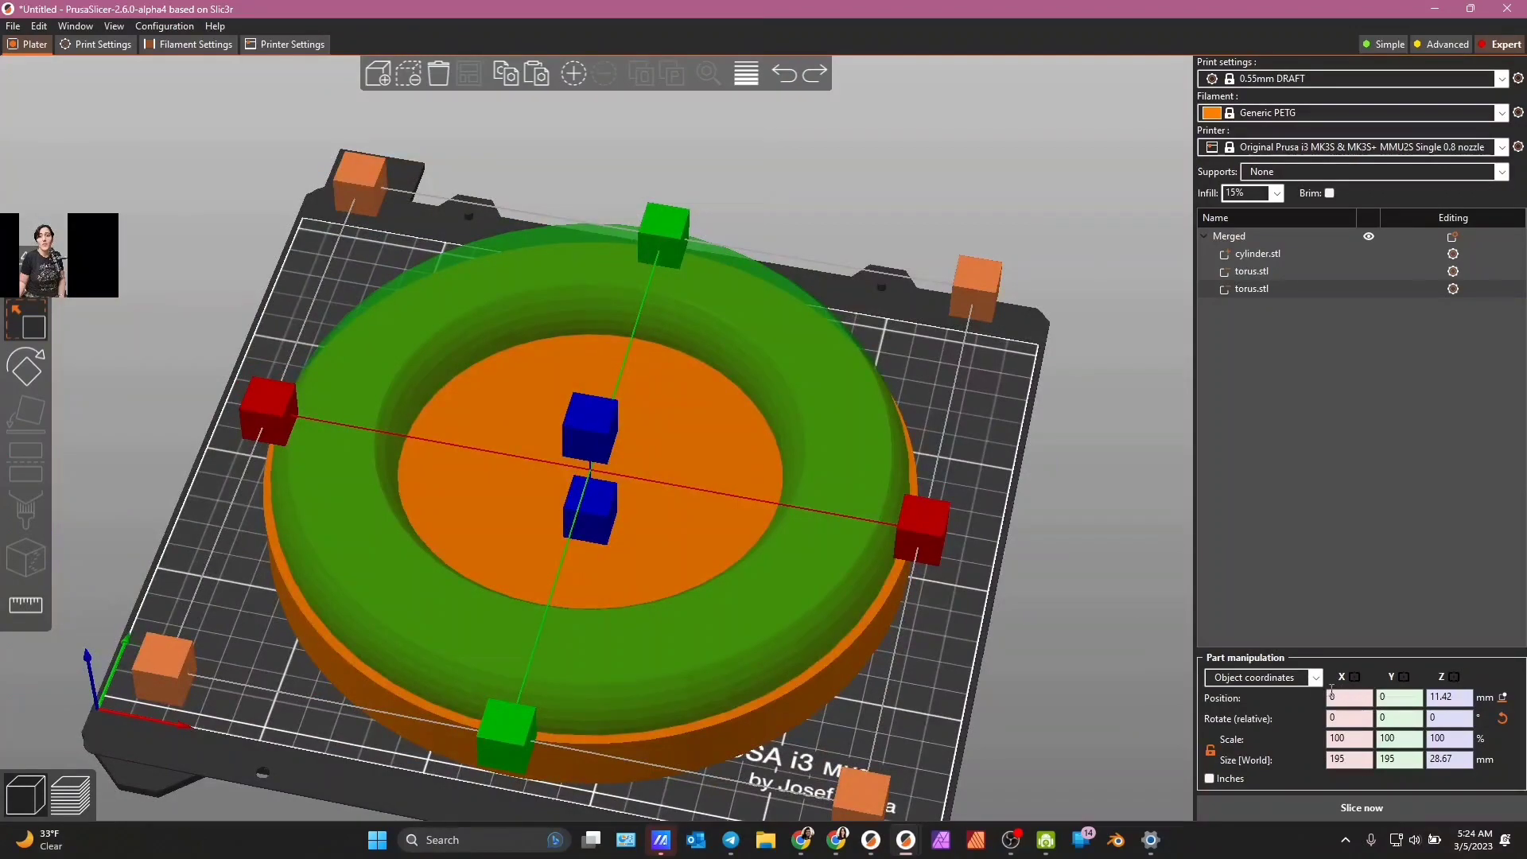
- Set the duplicated torus's X and Y world sizes to 170 mm
drag(1126, 638, 1082, 574)
click(1367, 758)
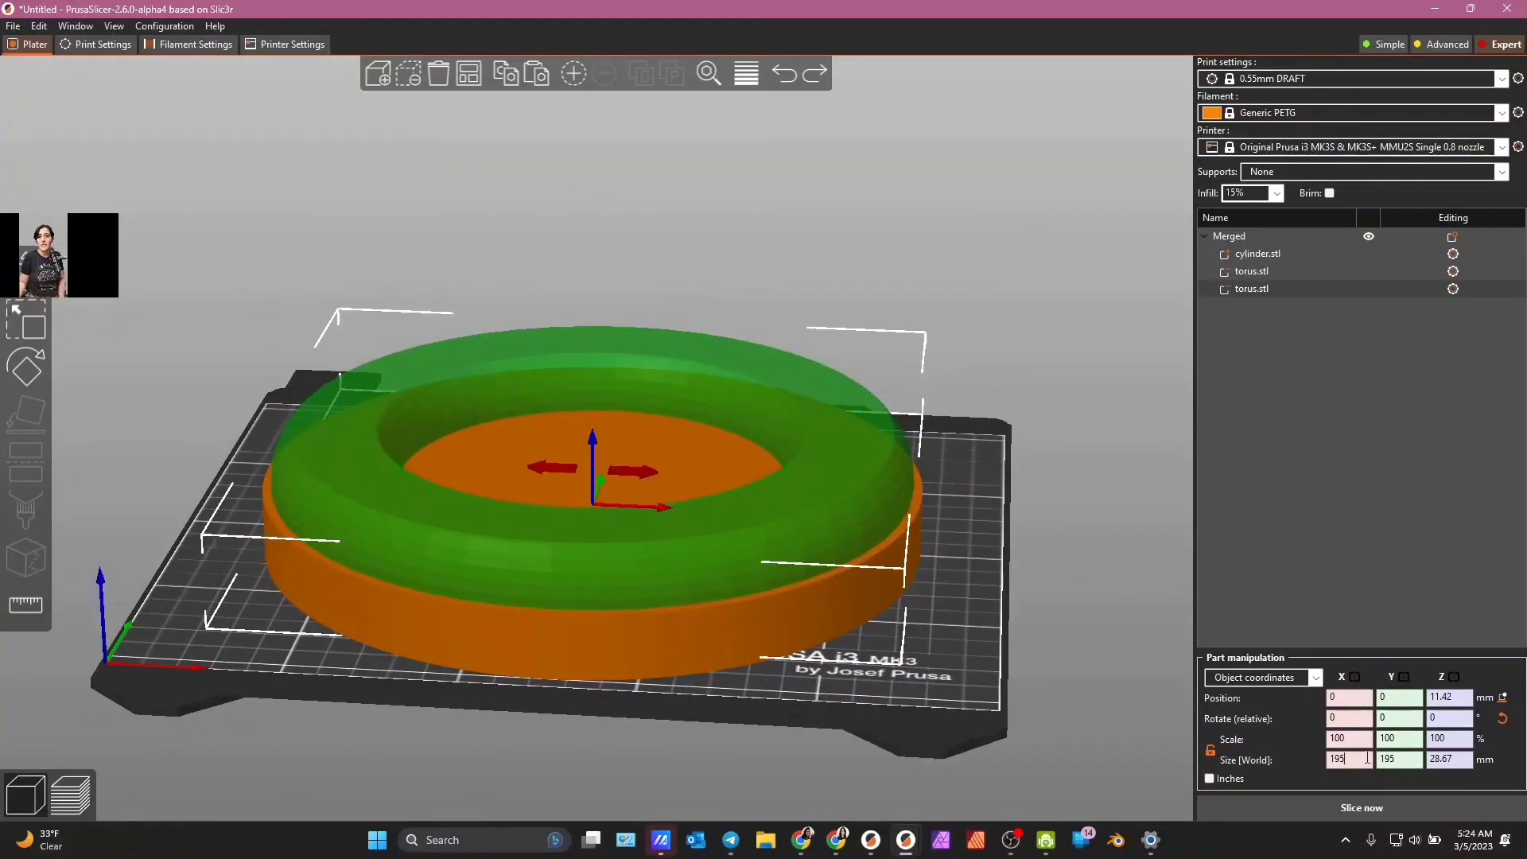
double_click(1339, 758)
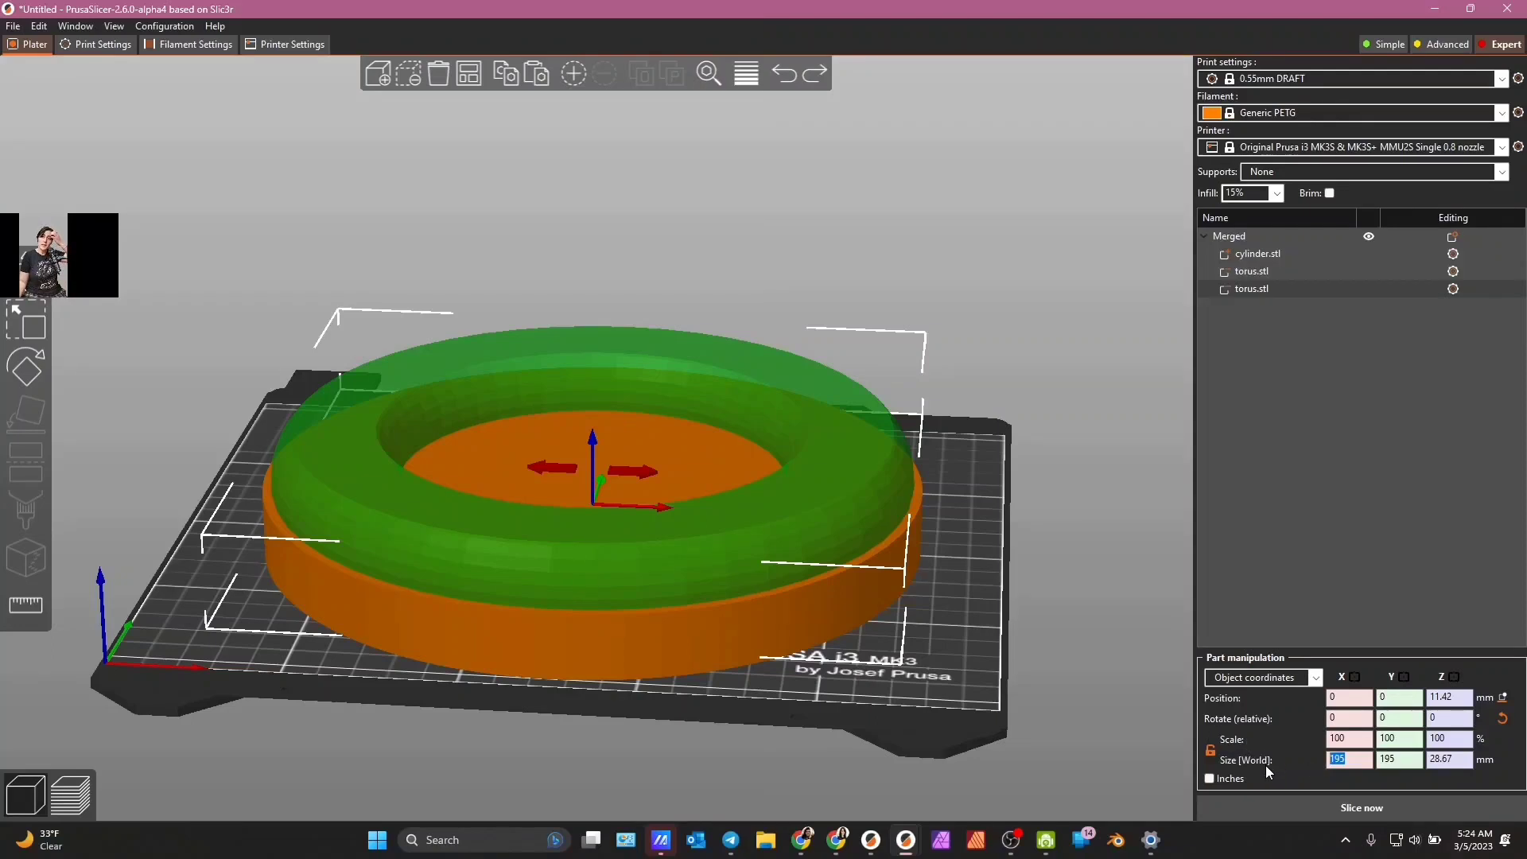
text(170)
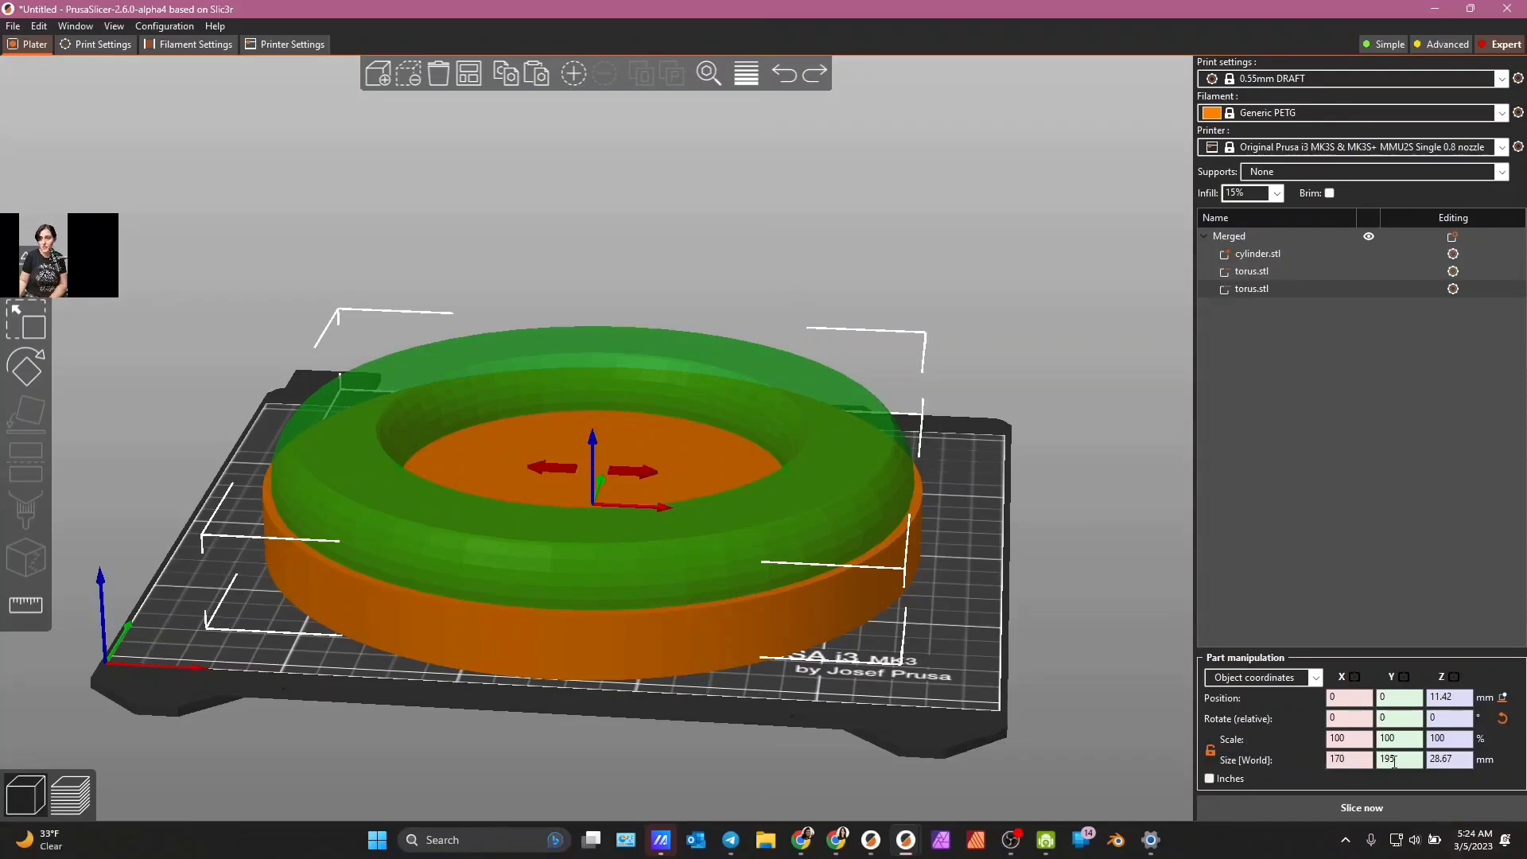
double_click(1388, 761)
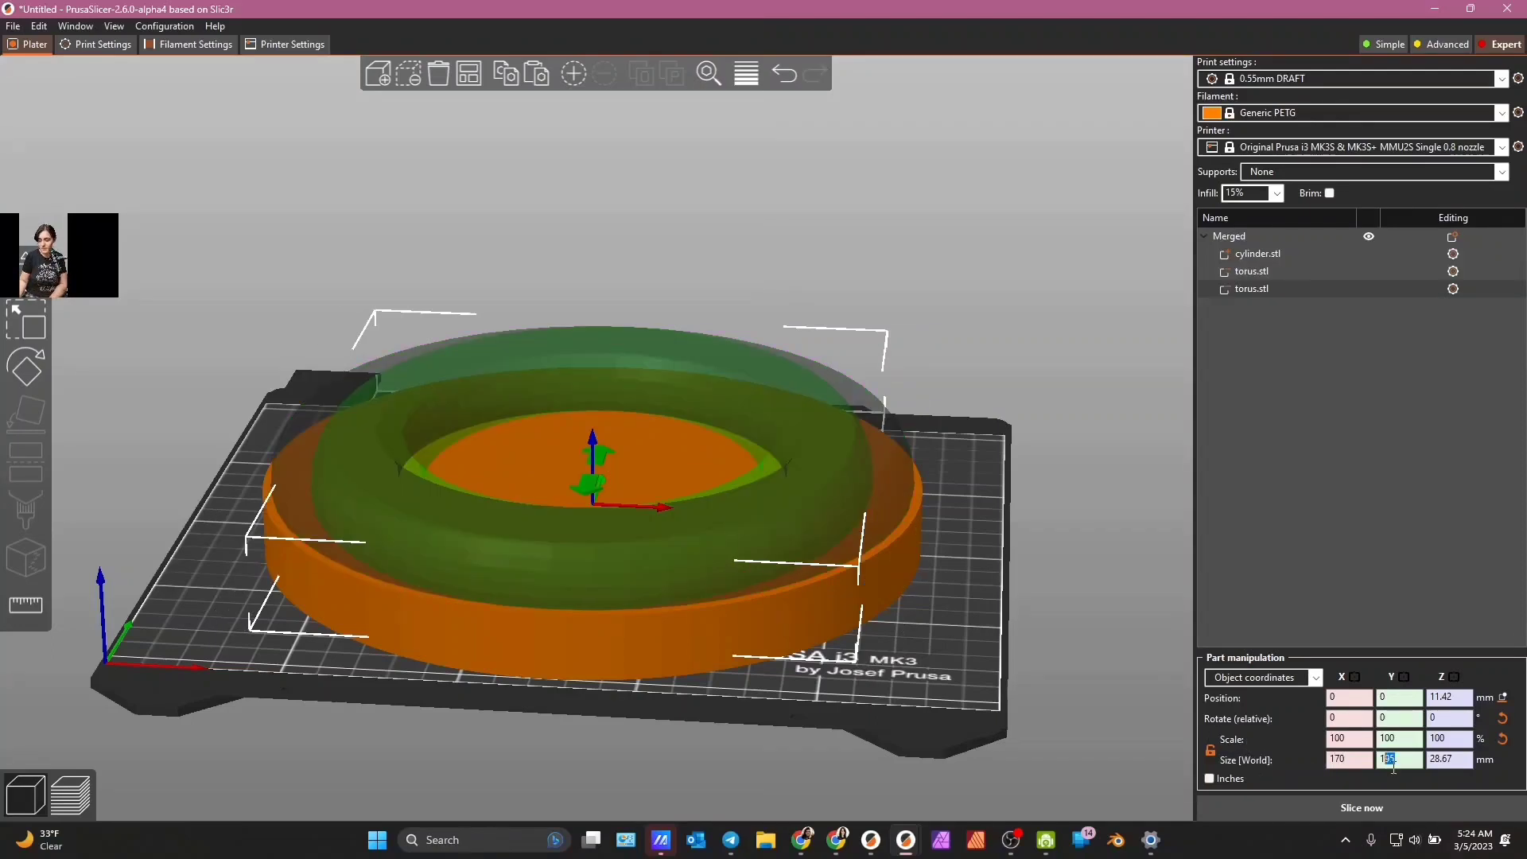
text(170)
drag(1038, 460, 1053, 511)
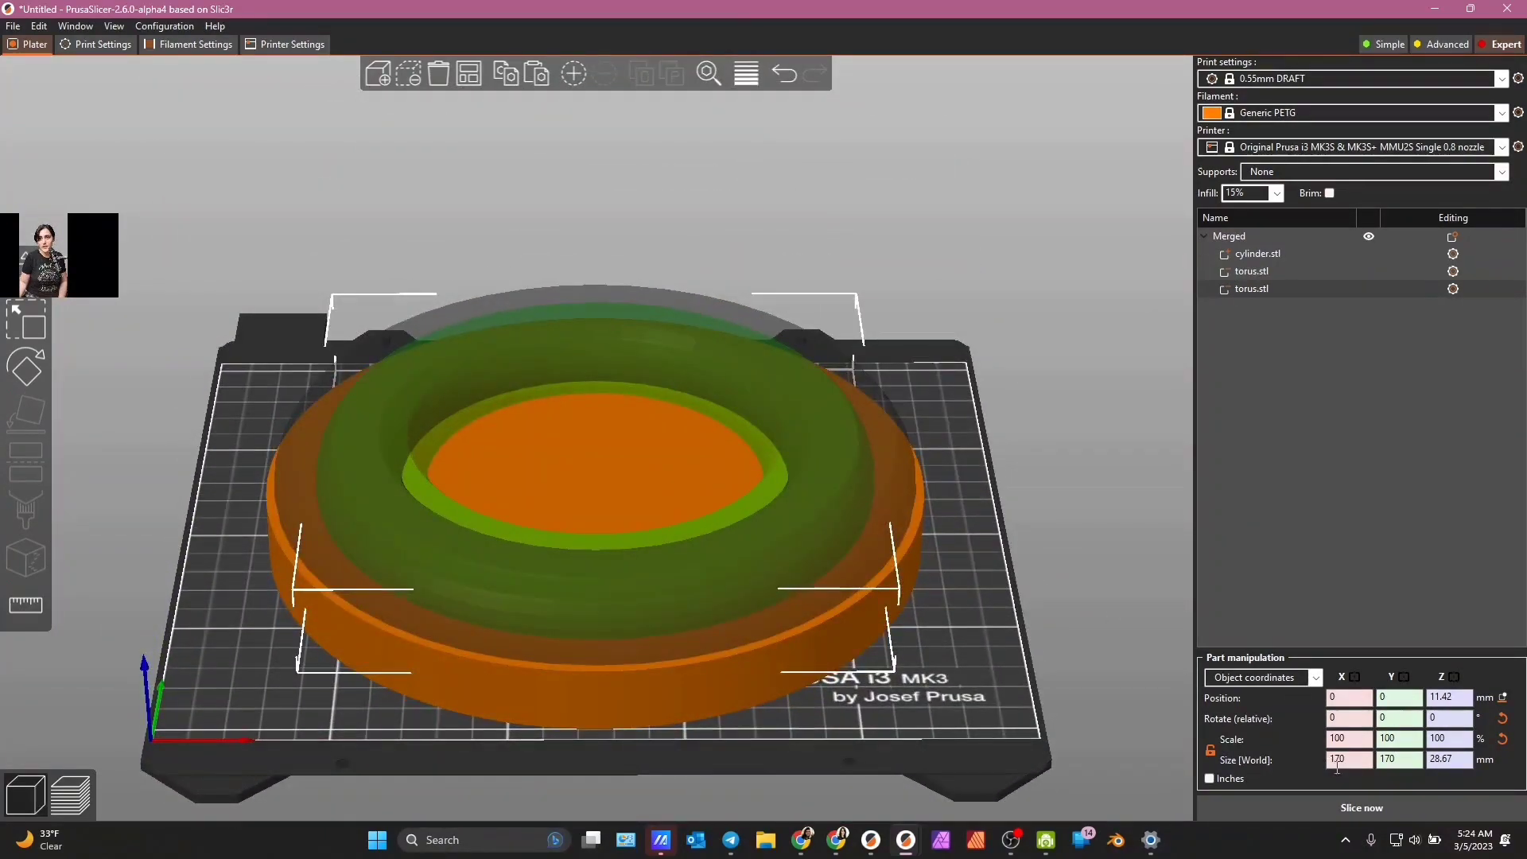
- Set the duplicated torus's X and Y sizes to 160 mm, and slice the object to preview the wider channel
click(1353, 760)
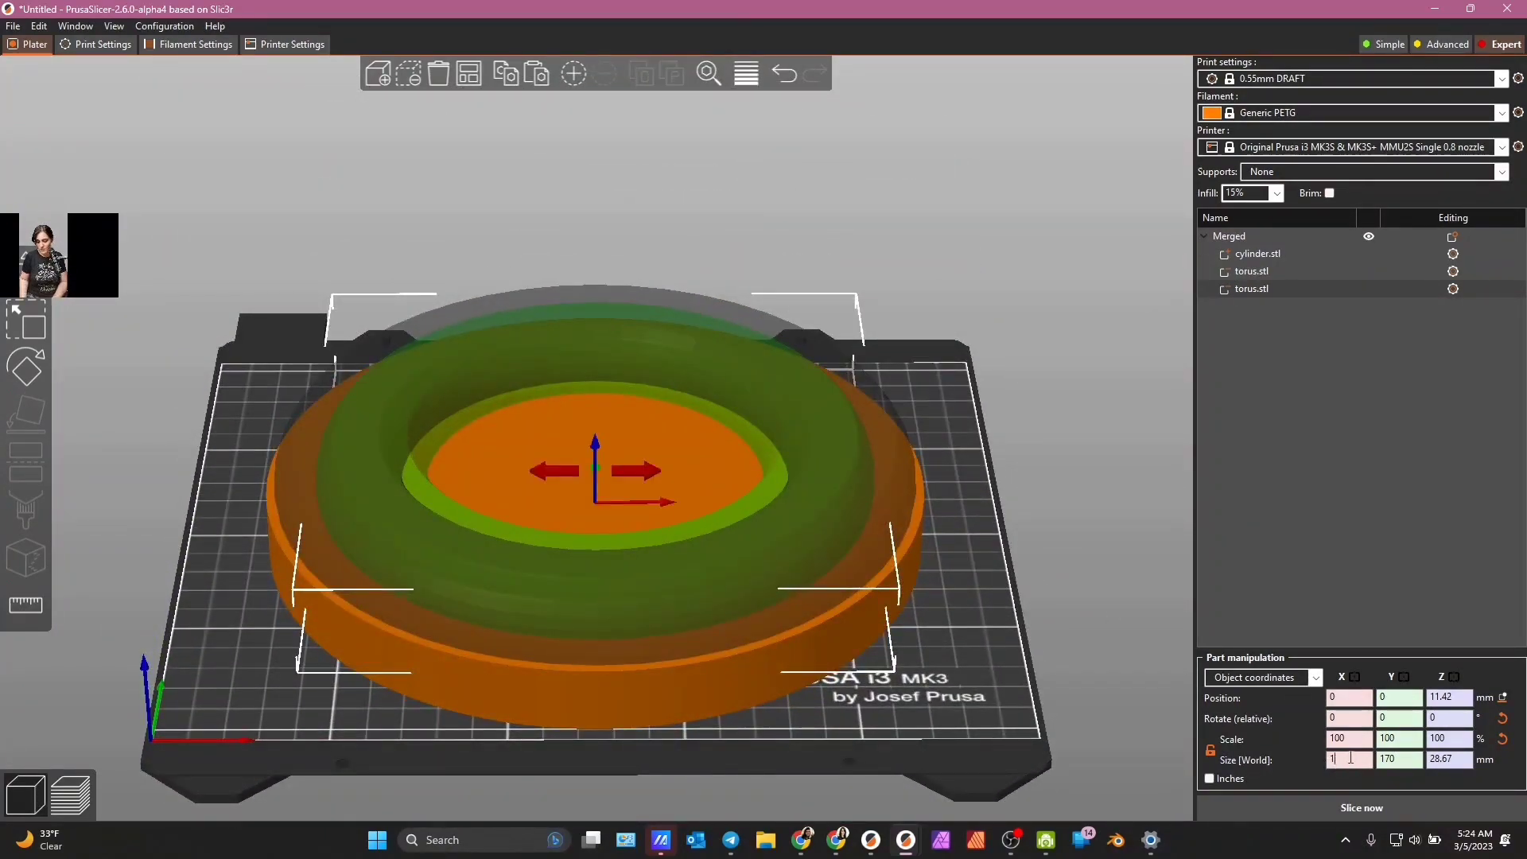
click(1407, 761)
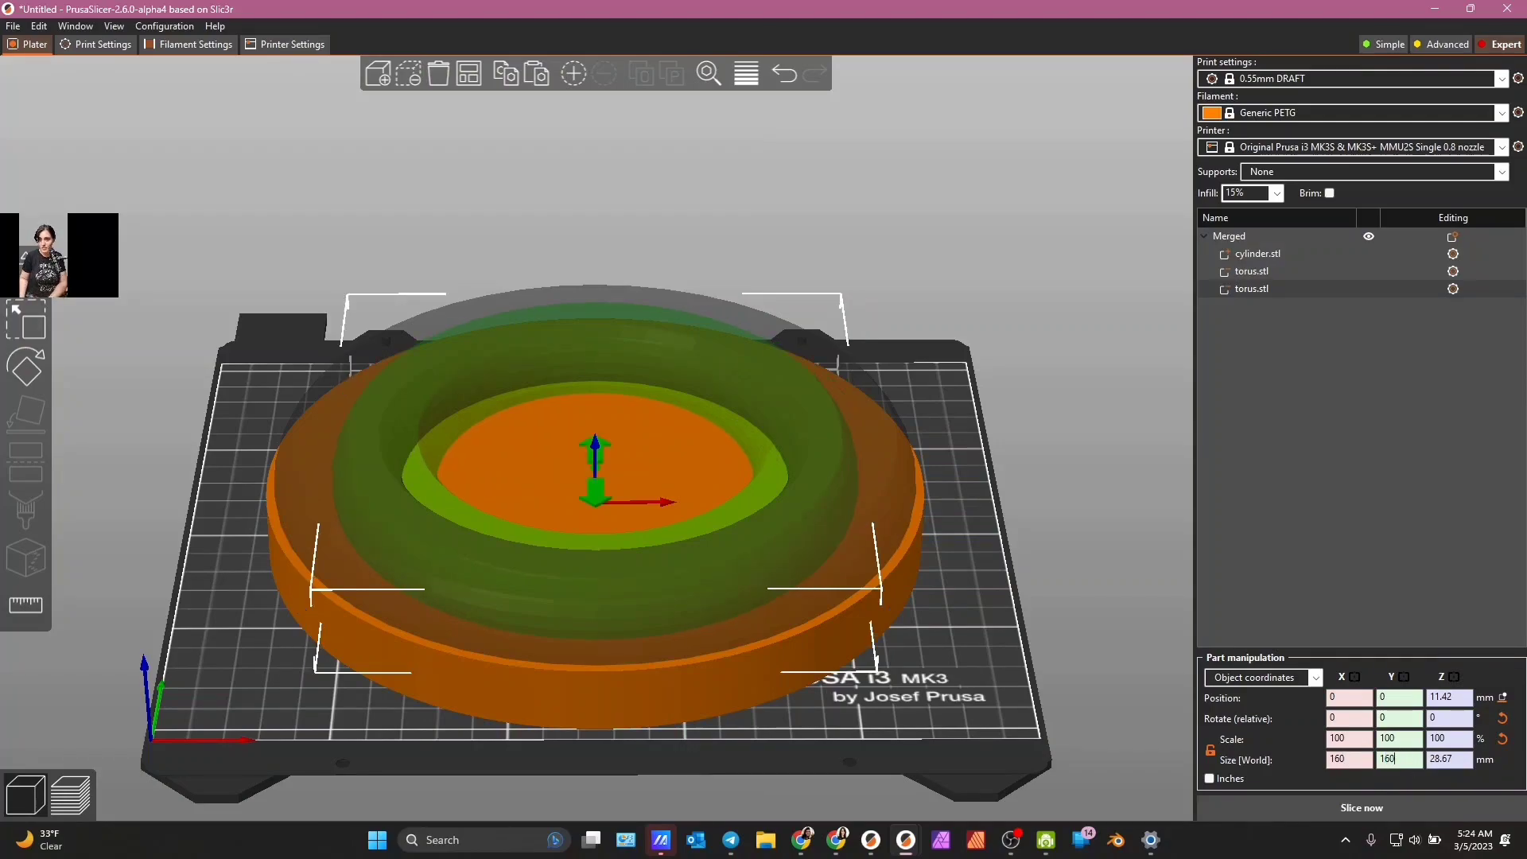
click(1436, 803)
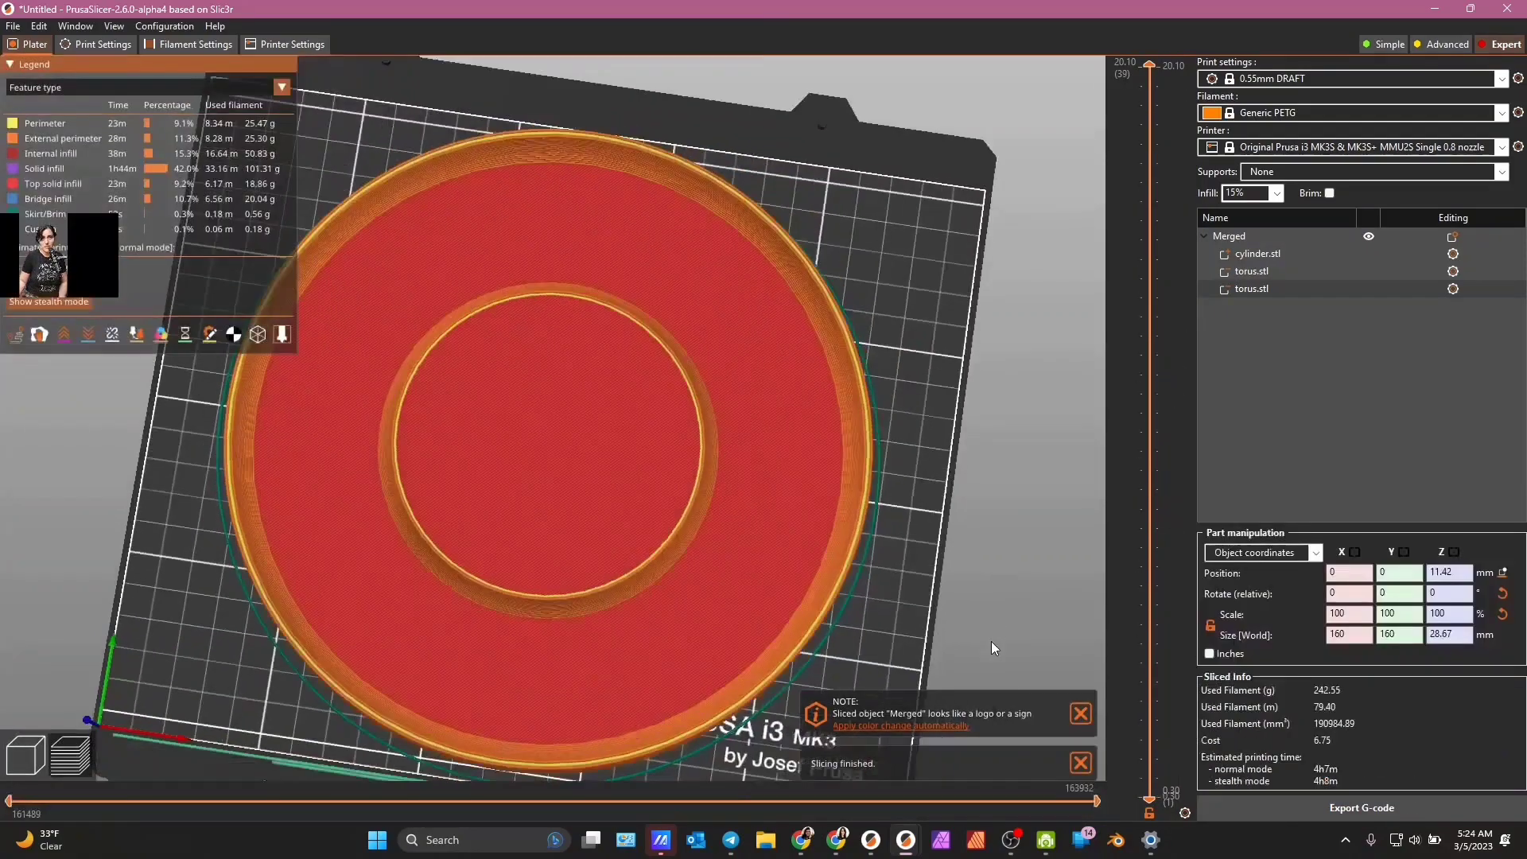
mouse_move(991, 641)
mouse_down()
mouse_move(1002, 589)
mouse_move(978, 637)
mouse_up()
click(32, 765)
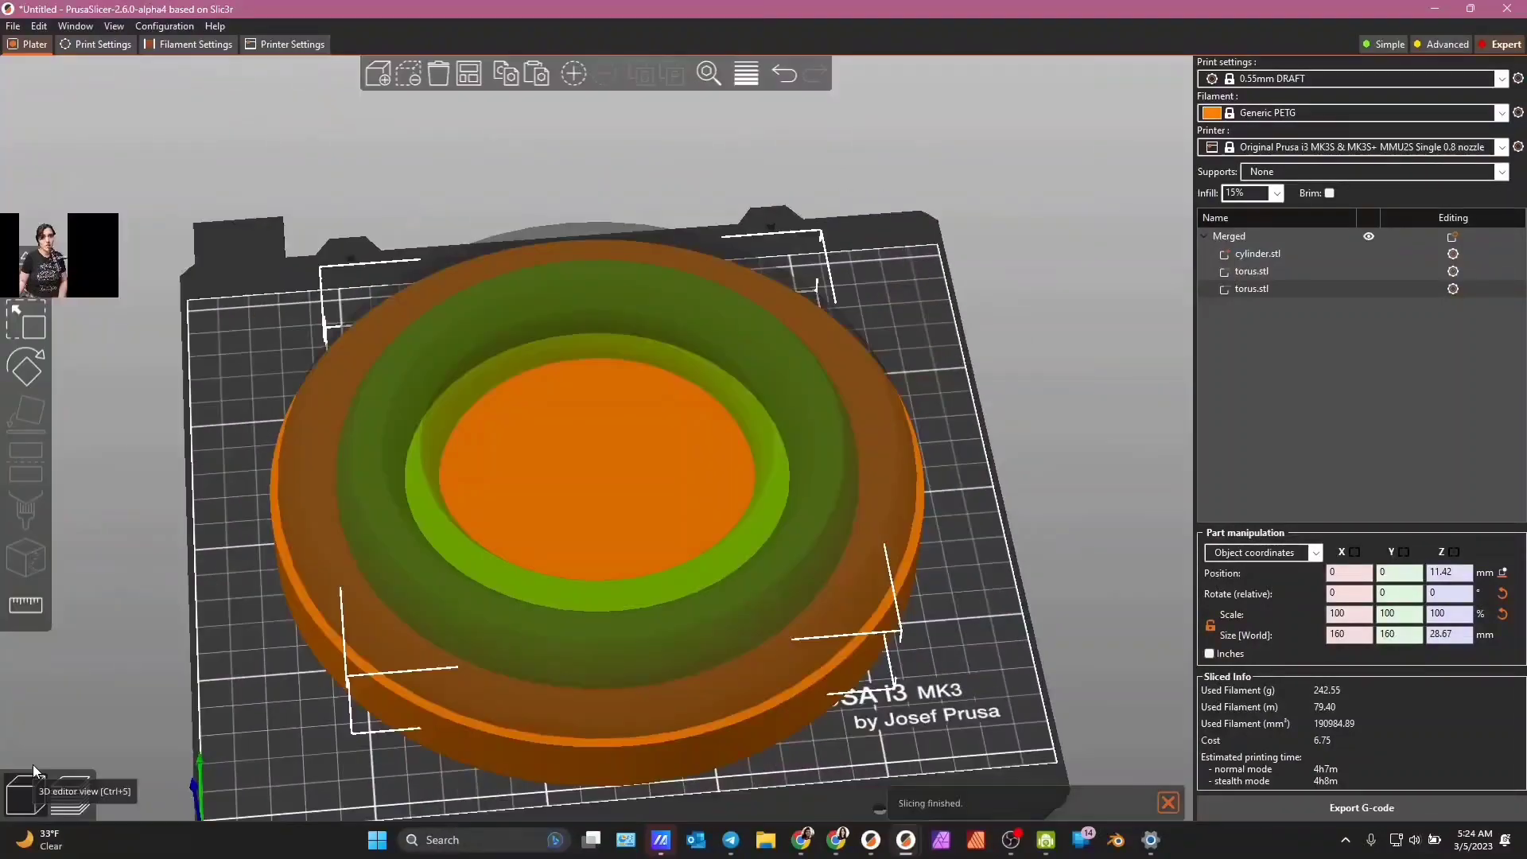
drag(1147, 602, 1139, 632)
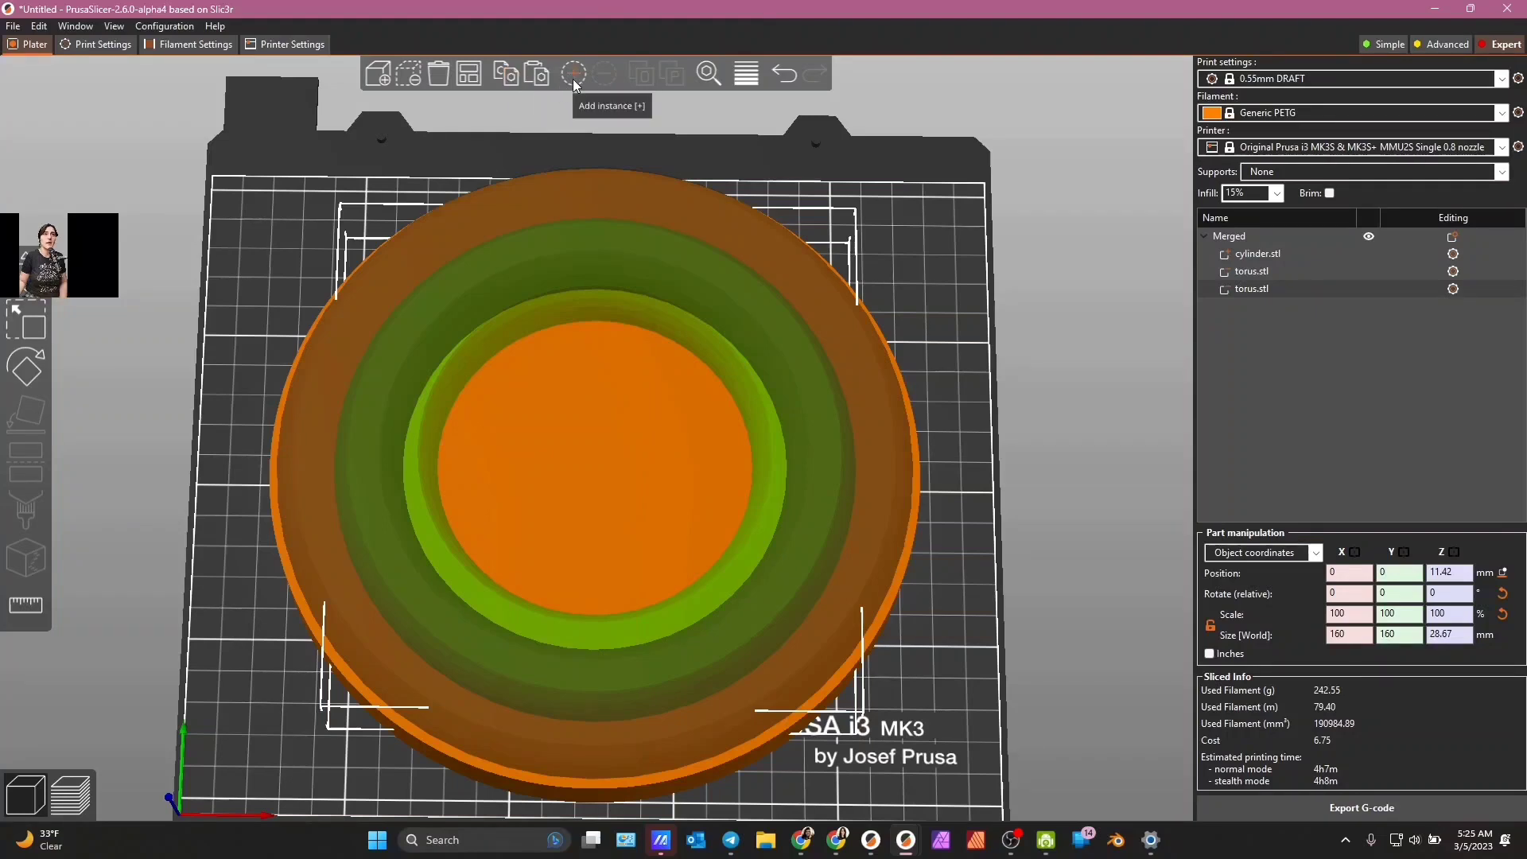
- Paste a third torus.stl negative volume into the merged object and set its X and Y sizes to 140 mm
click(537, 70)
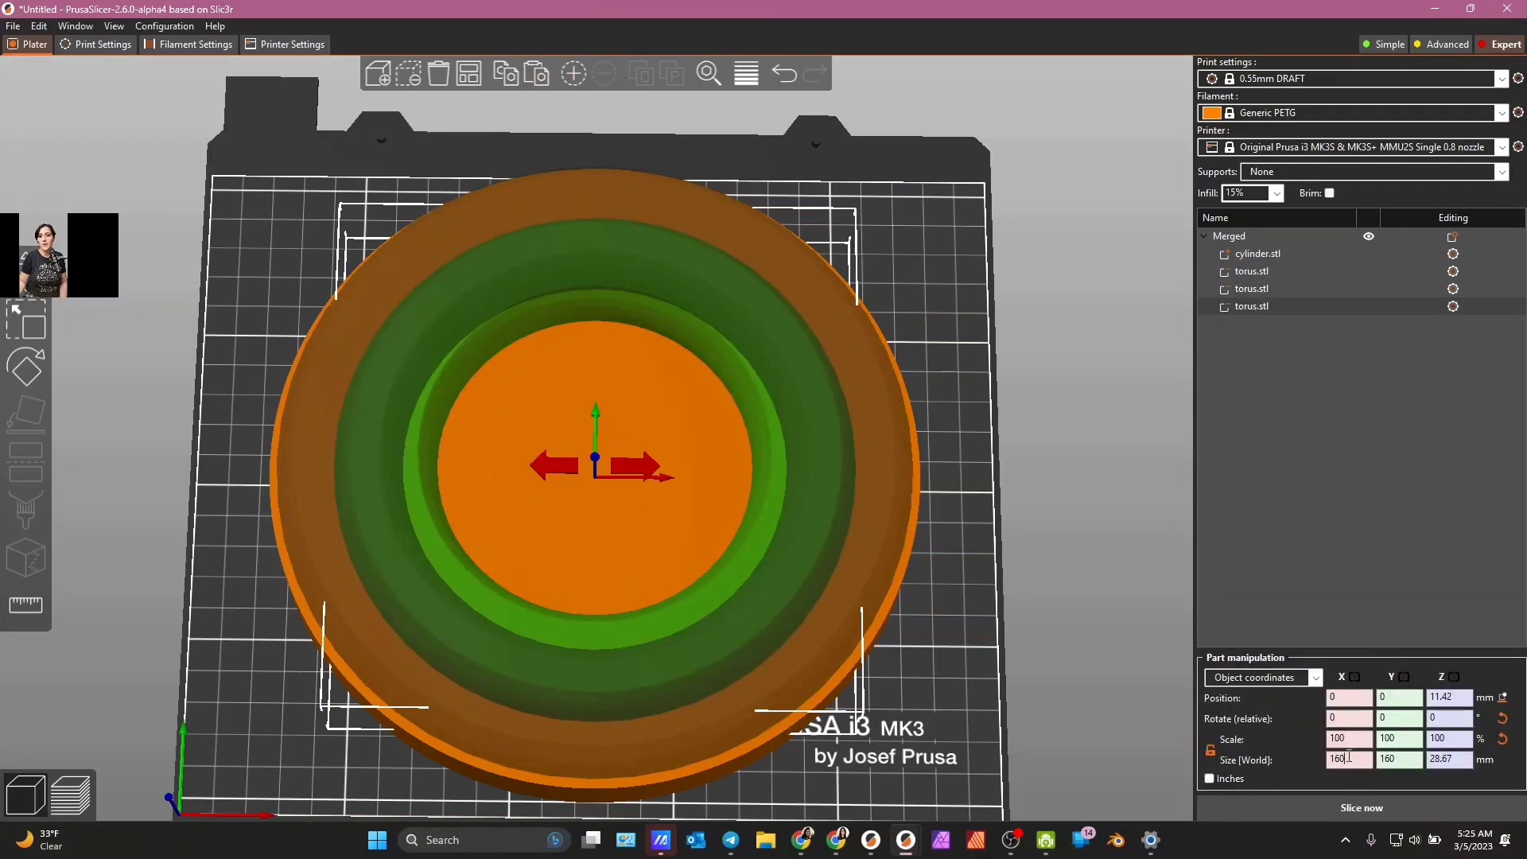
drag(1354, 758, 1338, 758)
text(4)
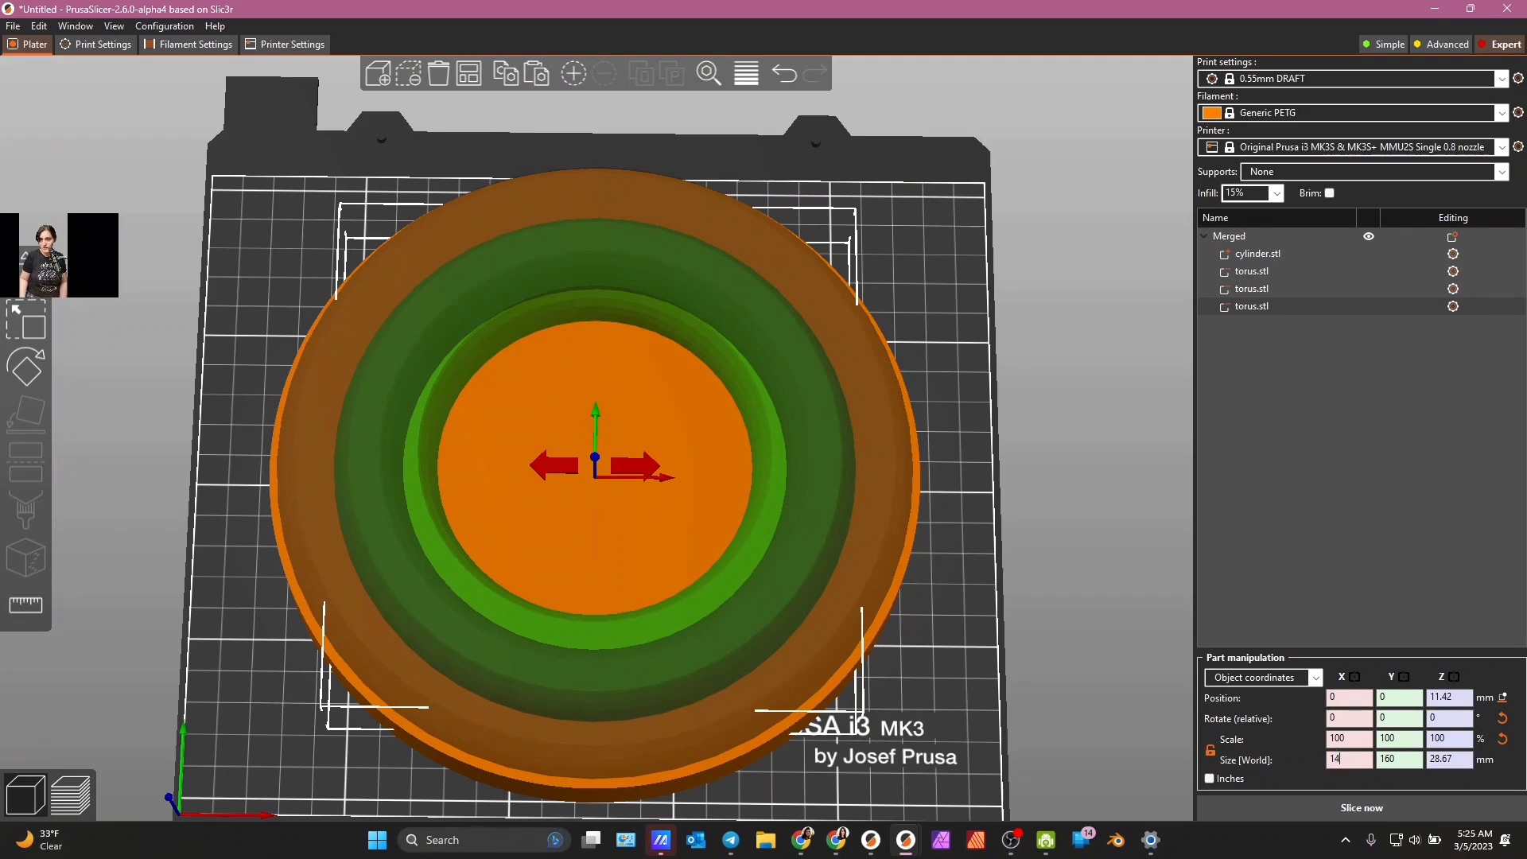
key(Tab)
text(140)
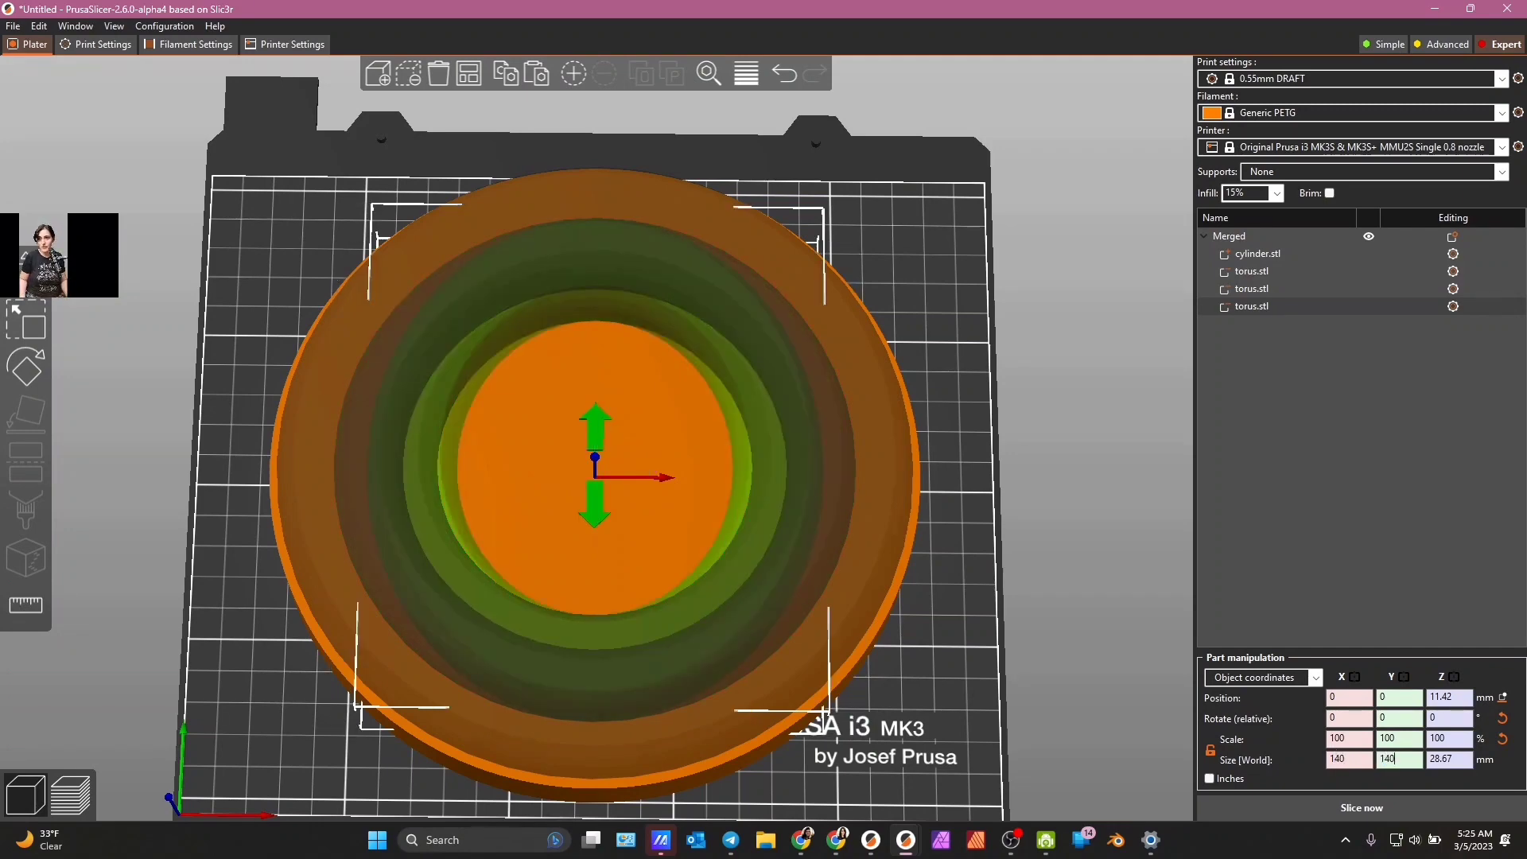
click(1024, 648)
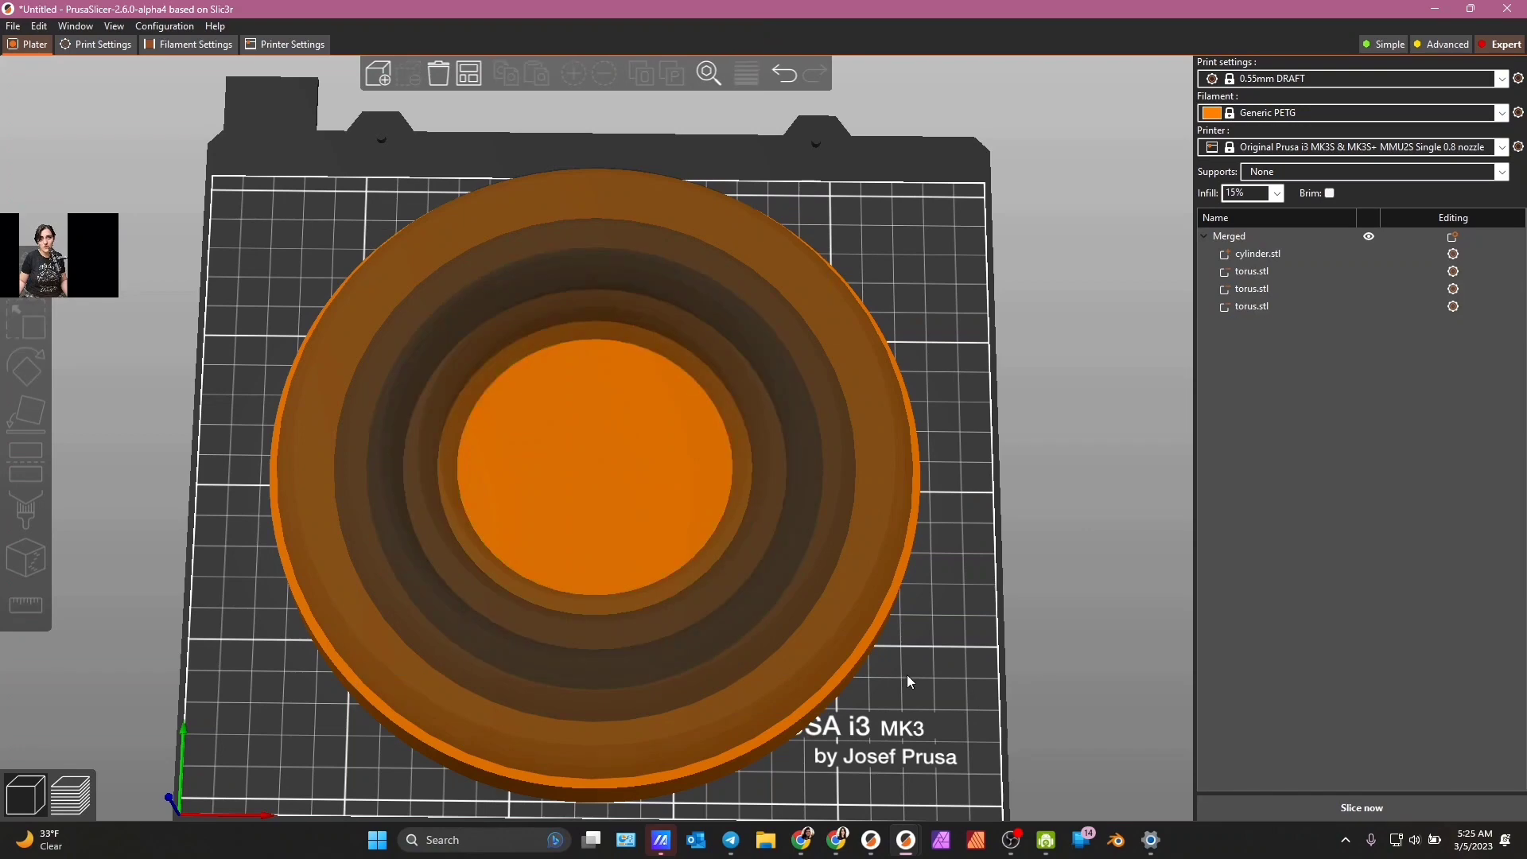
drag(906, 674, 1182, 822)
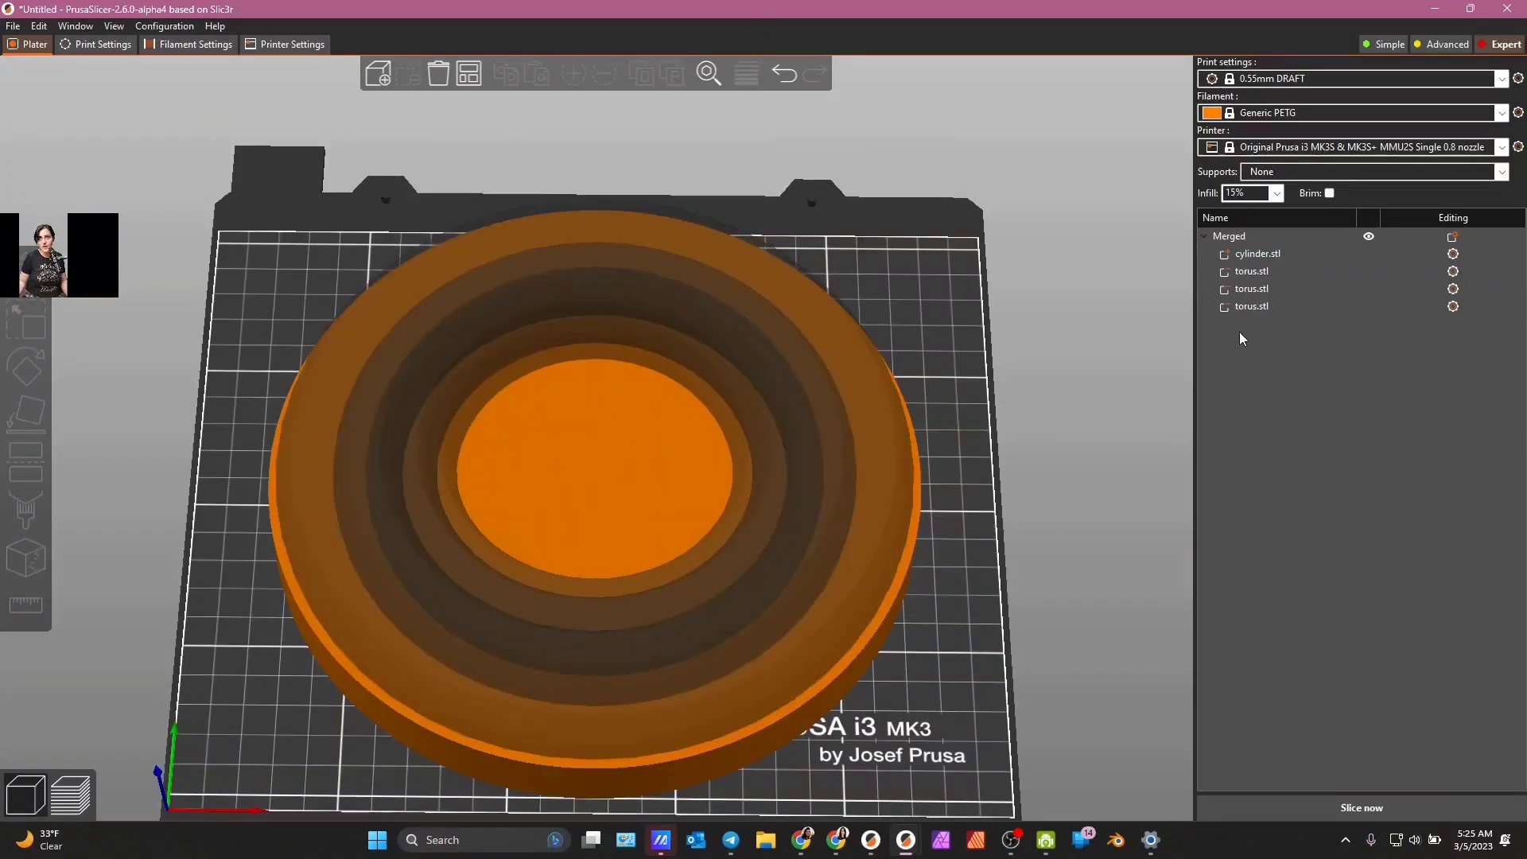
- Set the third torus's X and Y sizes to 130 mm
click(1252, 307)
double_click(1338, 758)
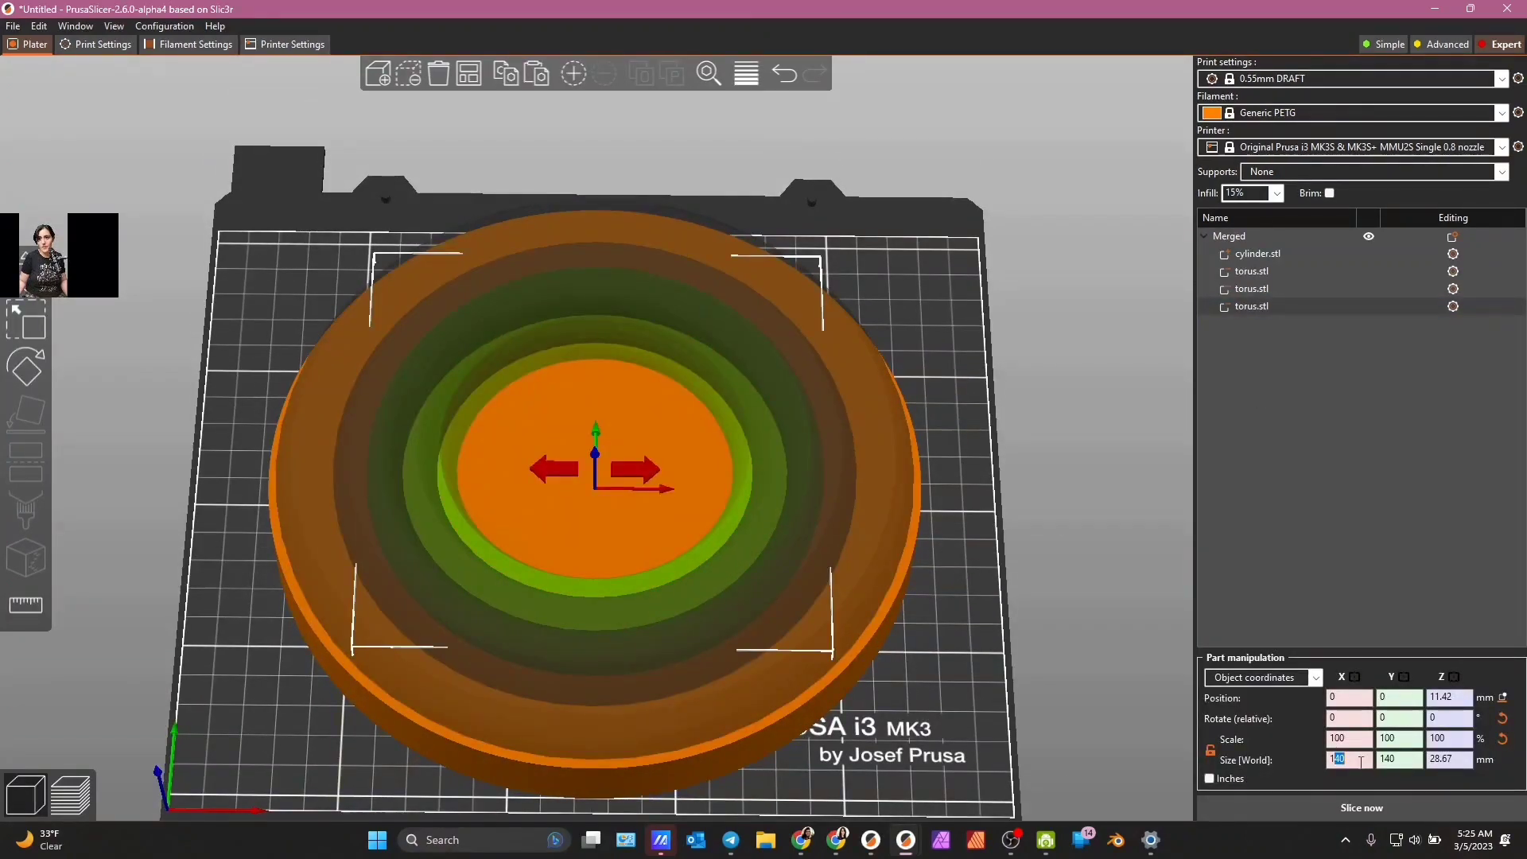
text(130)
key(Tab)
text(130)
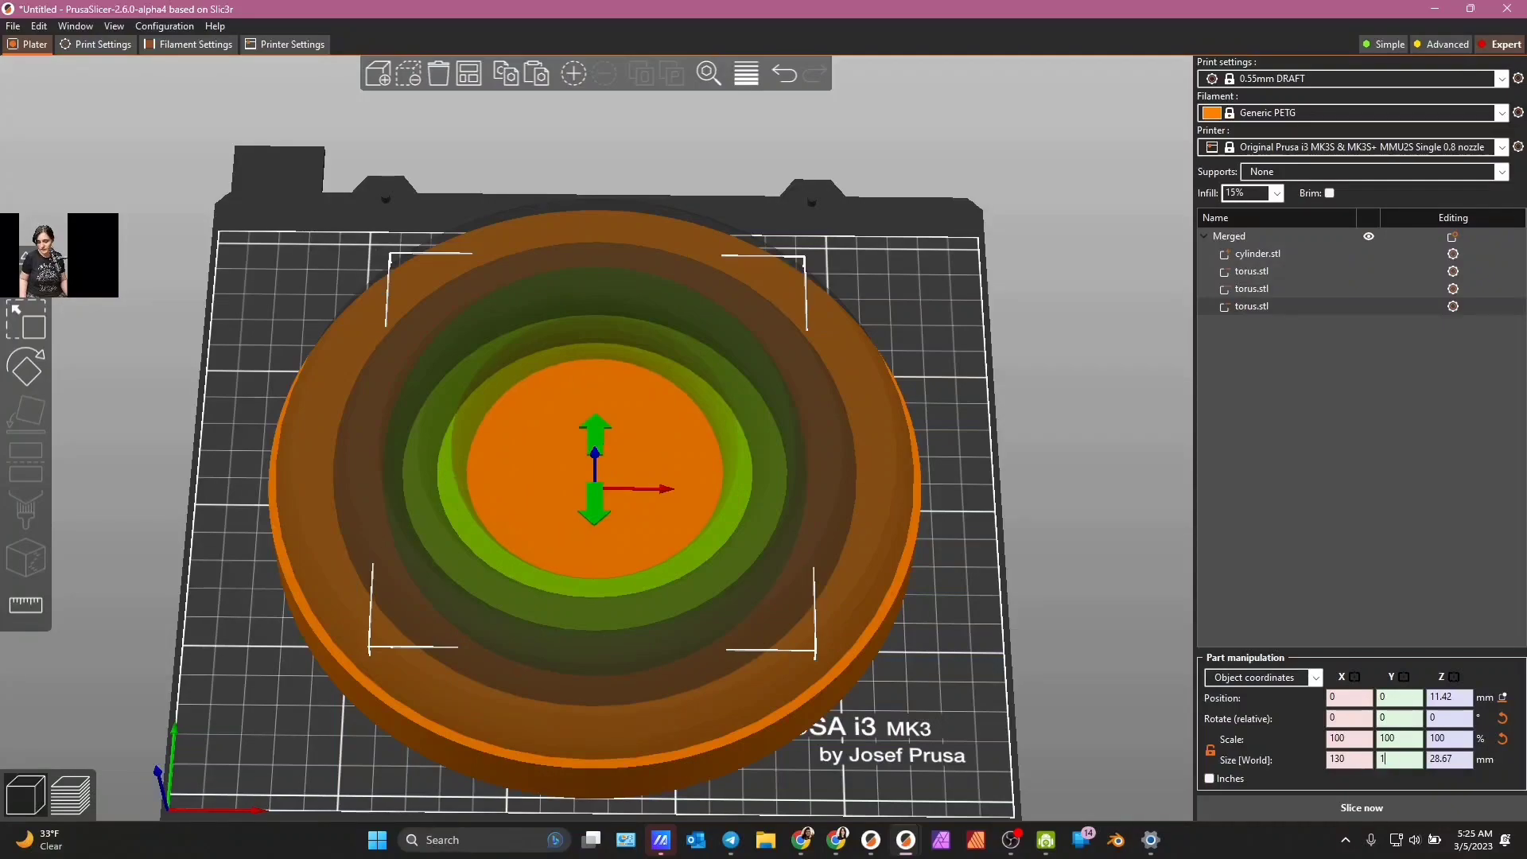
key(Return)
- Slice the merged object and examine the widened channel around the central hub from the side and from above
click(1360, 810)
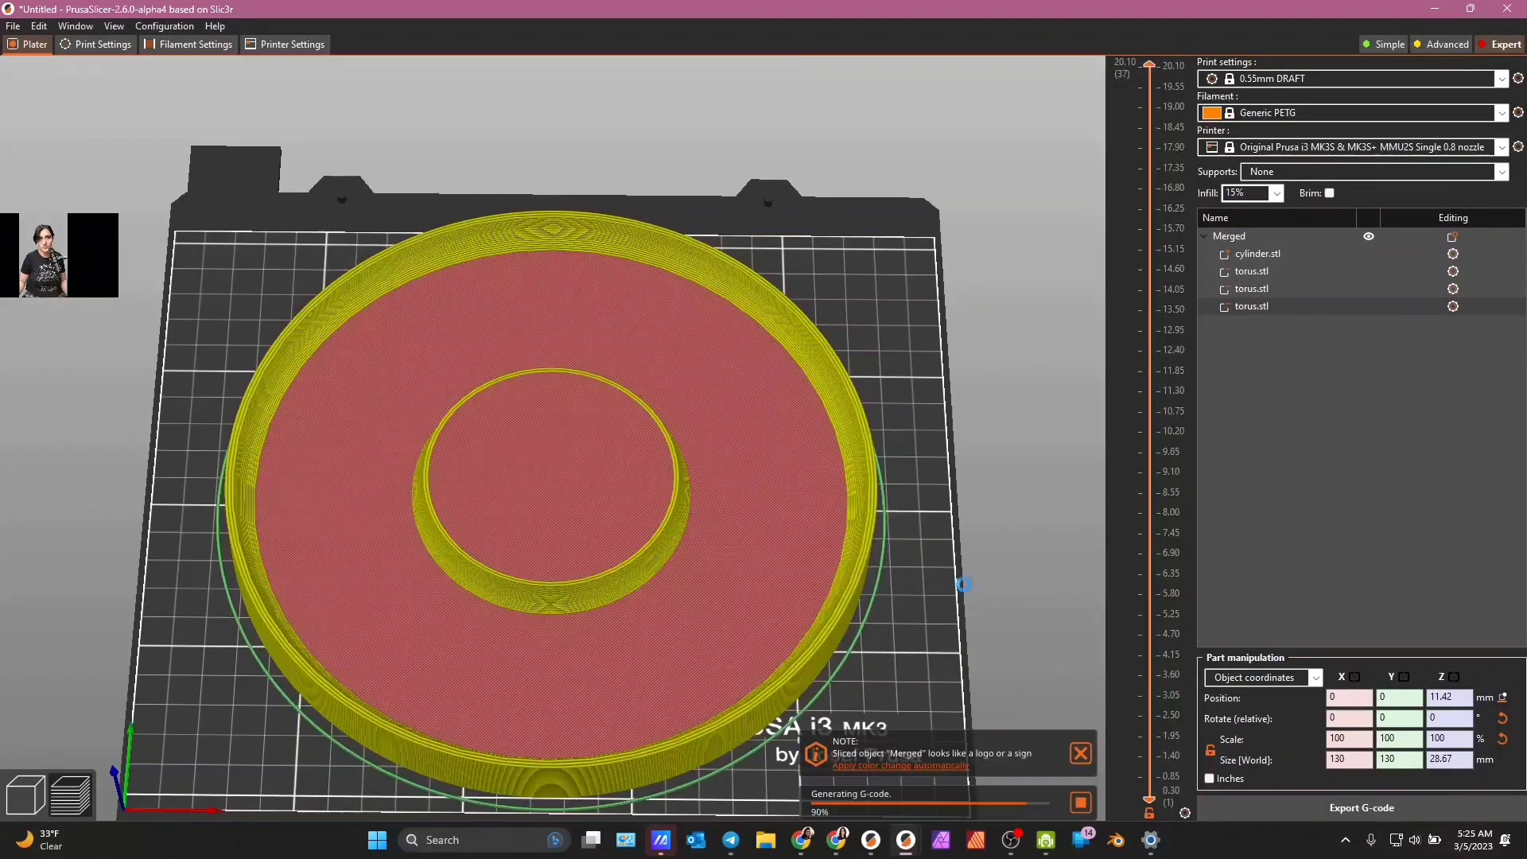
drag(959, 581, 923, 592)
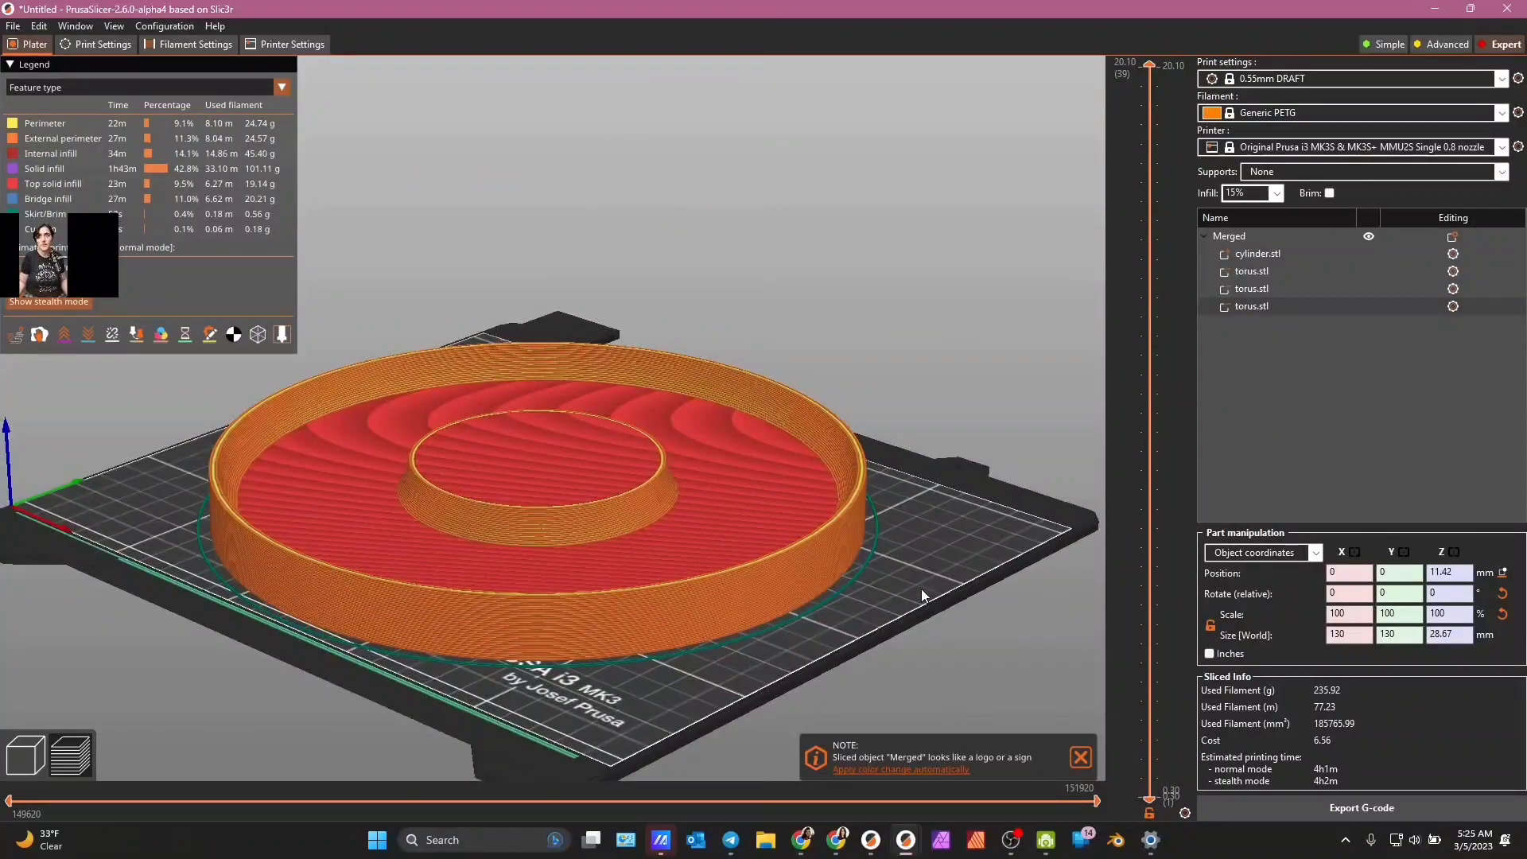
drag(1011, 671, 980, 622)
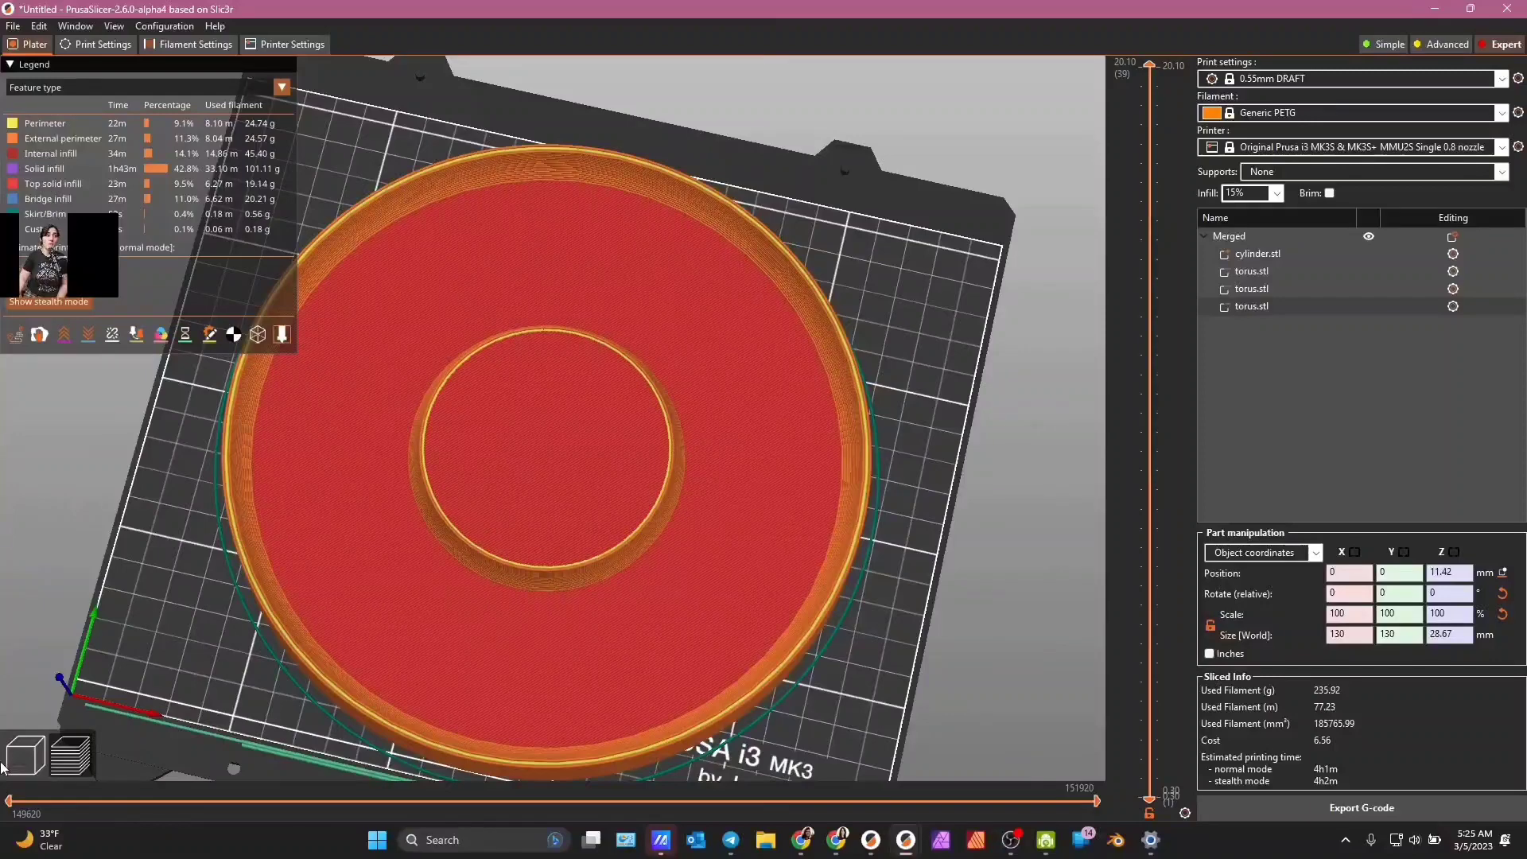
- Adjust the skirt and brim options in the print settings and return to the plate
click(117, 48)
click(51, 119)
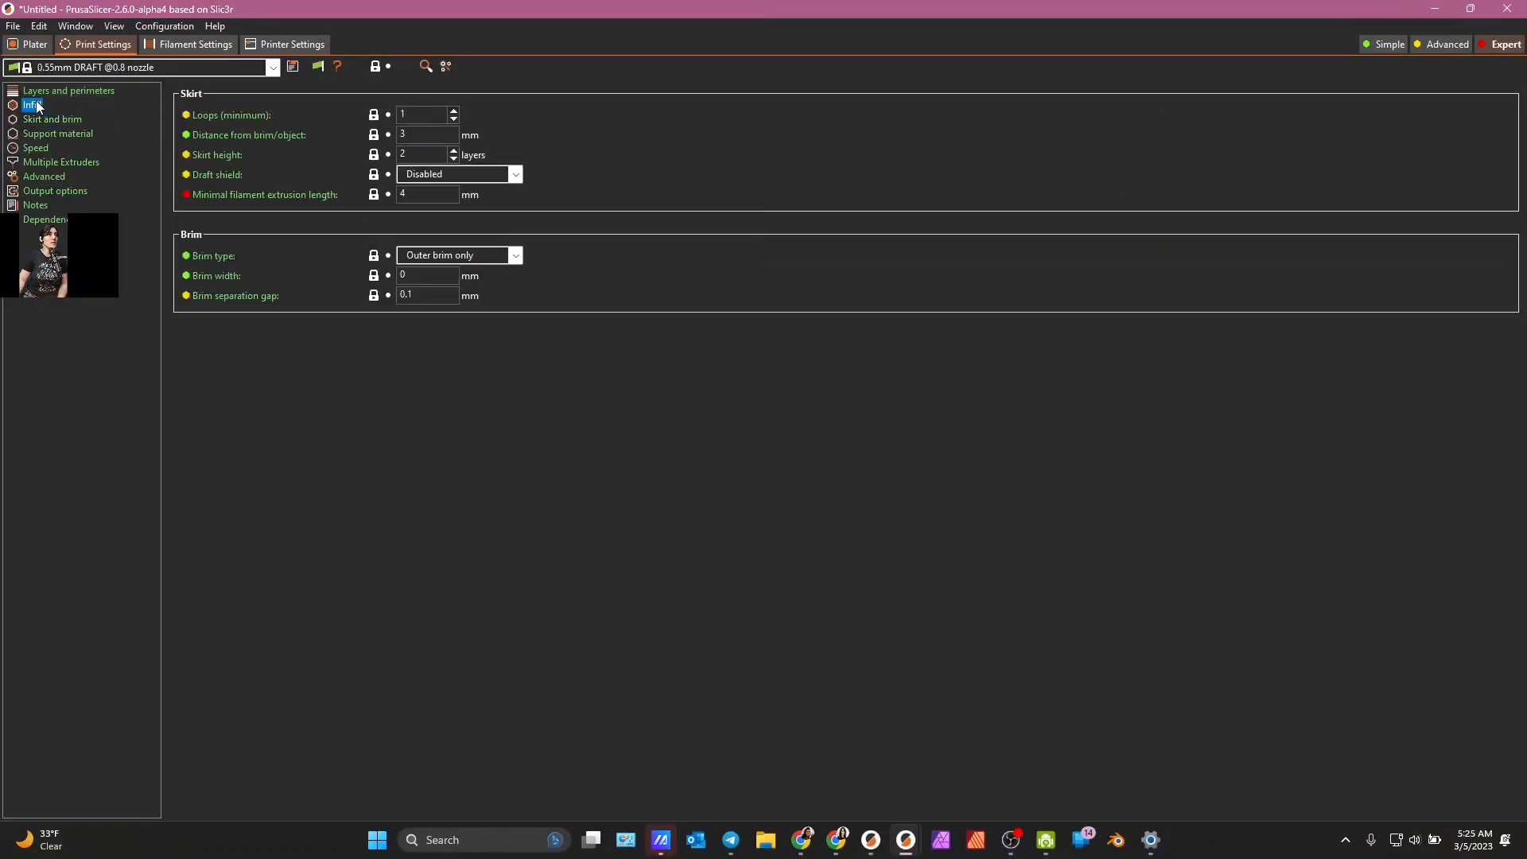
click(67, 105)
click(44, 120)
click(31, 44)
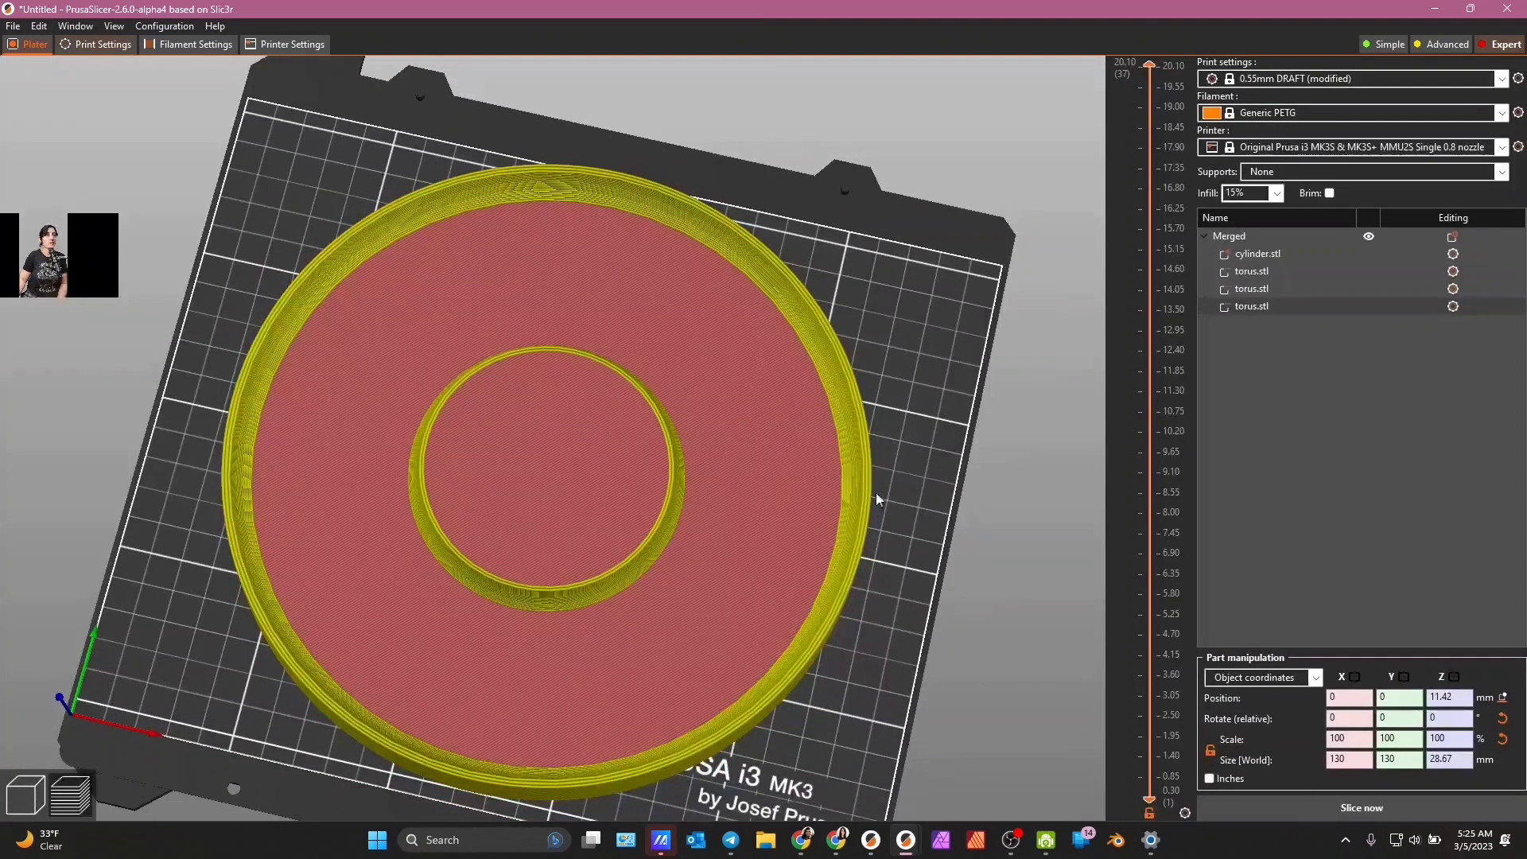
- Exclude the merged base object from printing and return to the 3D editor
scroll(876, 509, down, 4)
drag(762, 664, 770, 598)
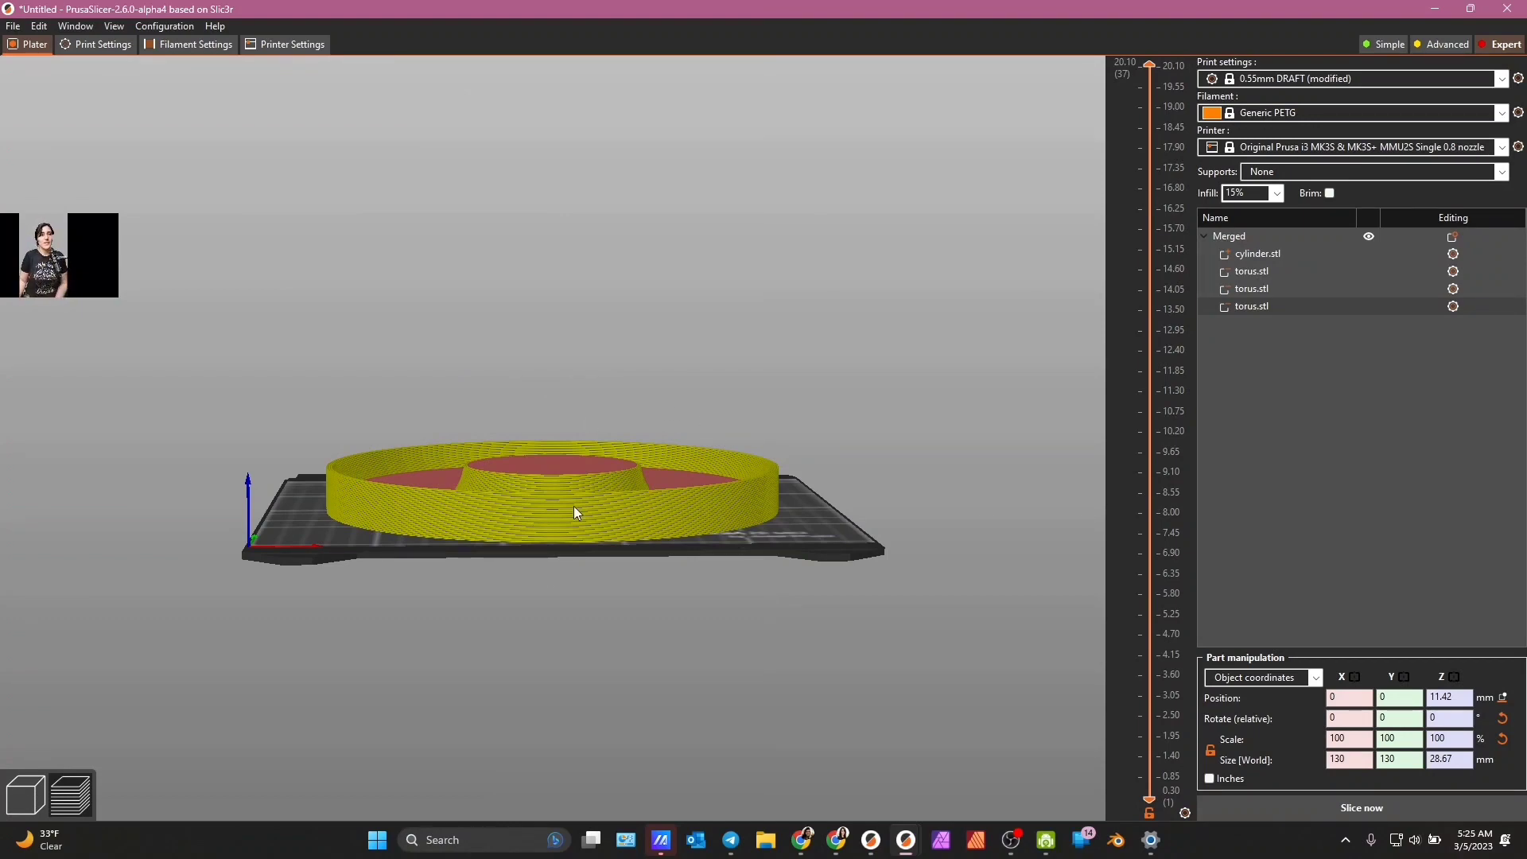
drag(577, 513, 521, 660)
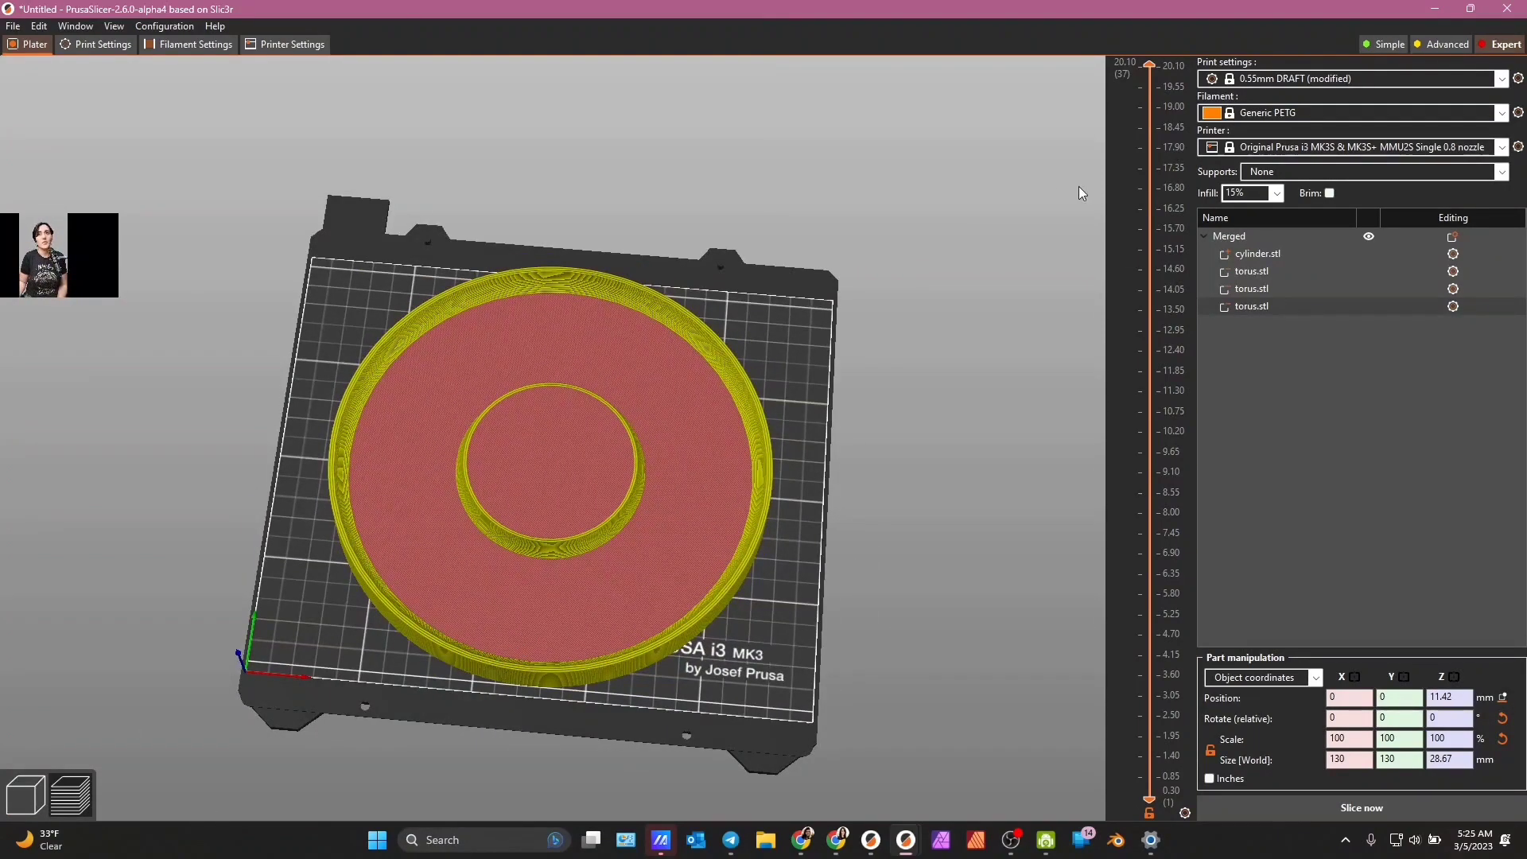
click(1369, 236)
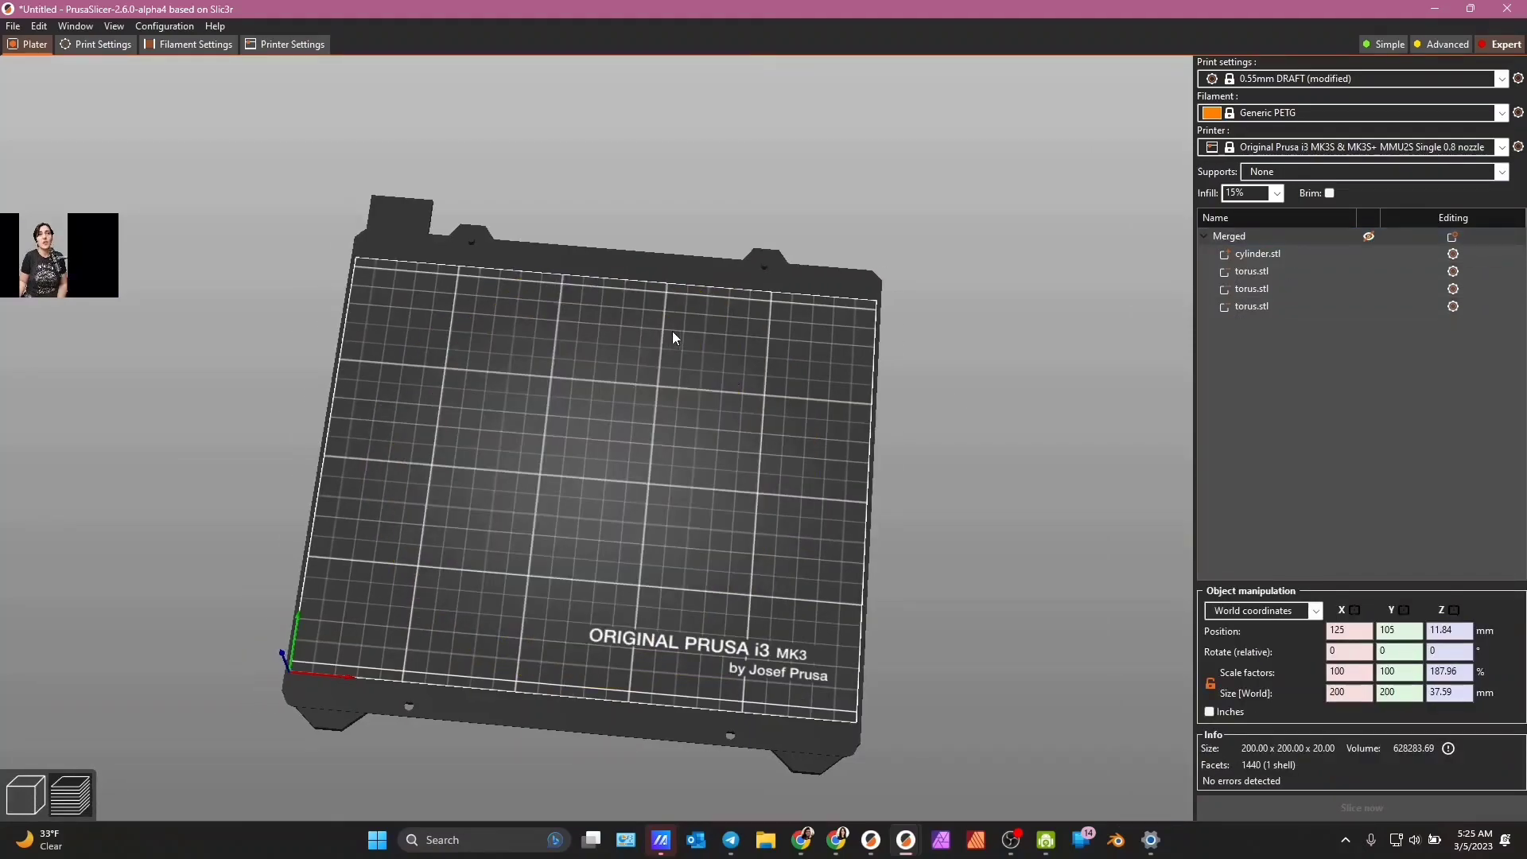
scroll(651, 500, down, 3)
scroll(423, 631, up, 3)
click(23, 800)
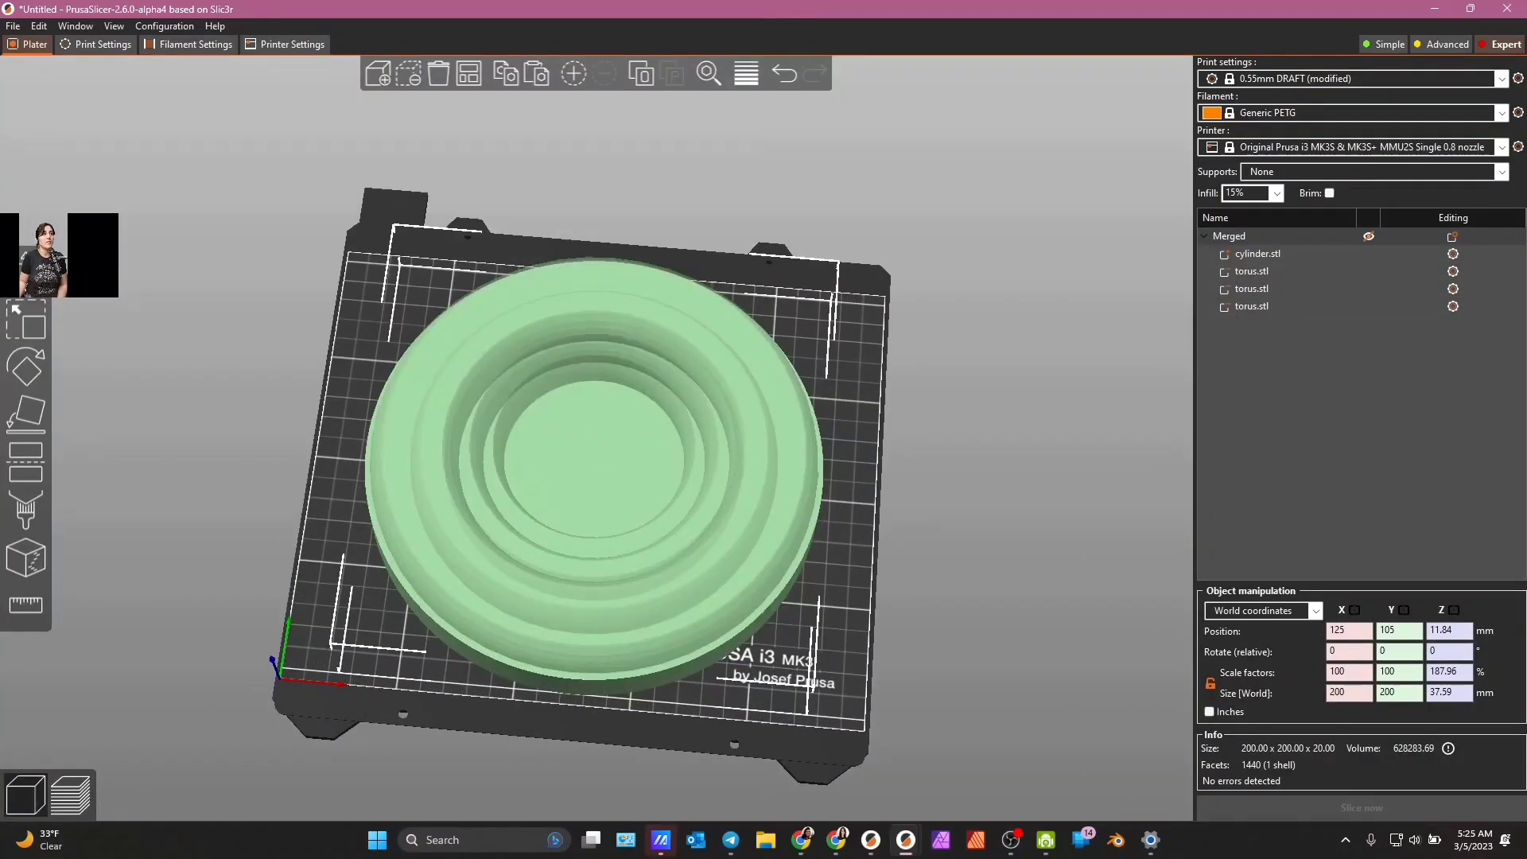
- Move the merged base along X off the print bed to a position of about 392.35 mm
click(25, 275)
drag(859, 479, 1413, 511)
scroll(689, 484, down, 2)
right_drag(485, 451, 281, 416)
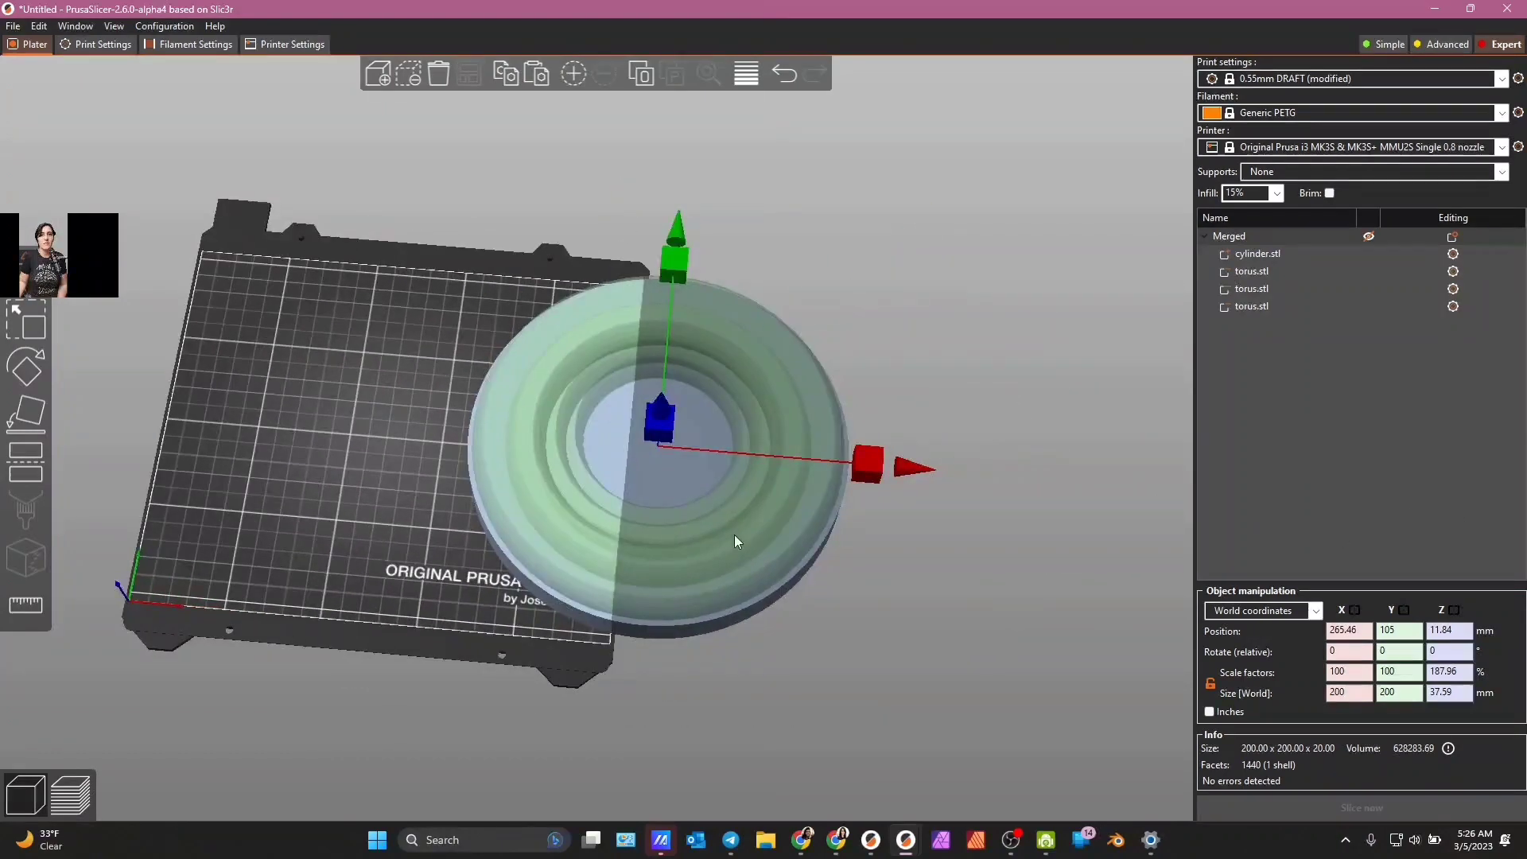
drag(878, 470, 1114, 493)
drag(361, 480, 485, 527)
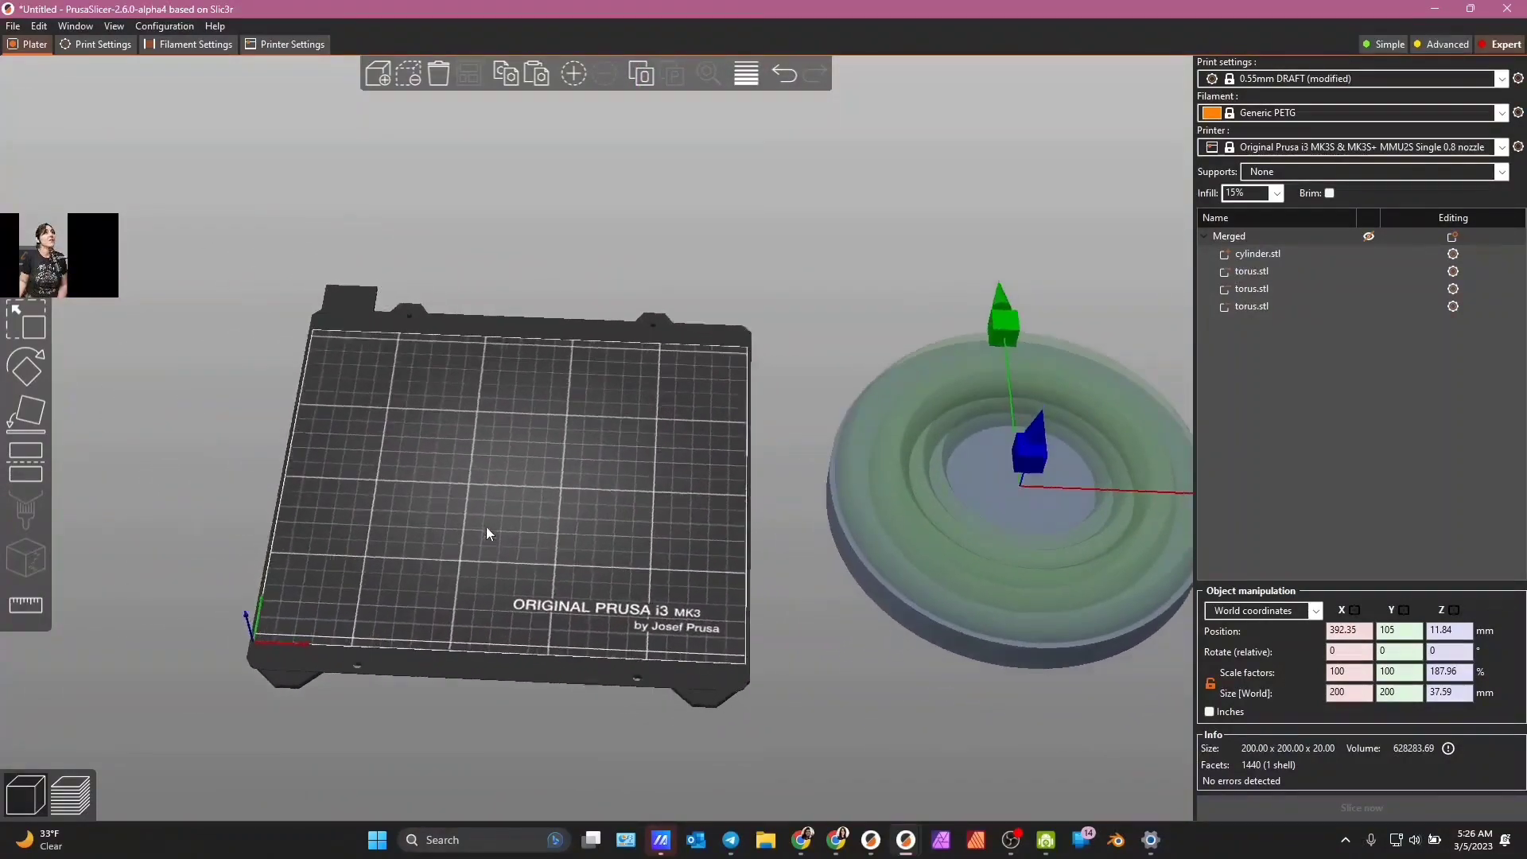
- Add the M3x10_screw.stl shape from the shape gallery to the print bed
click(79, 27)
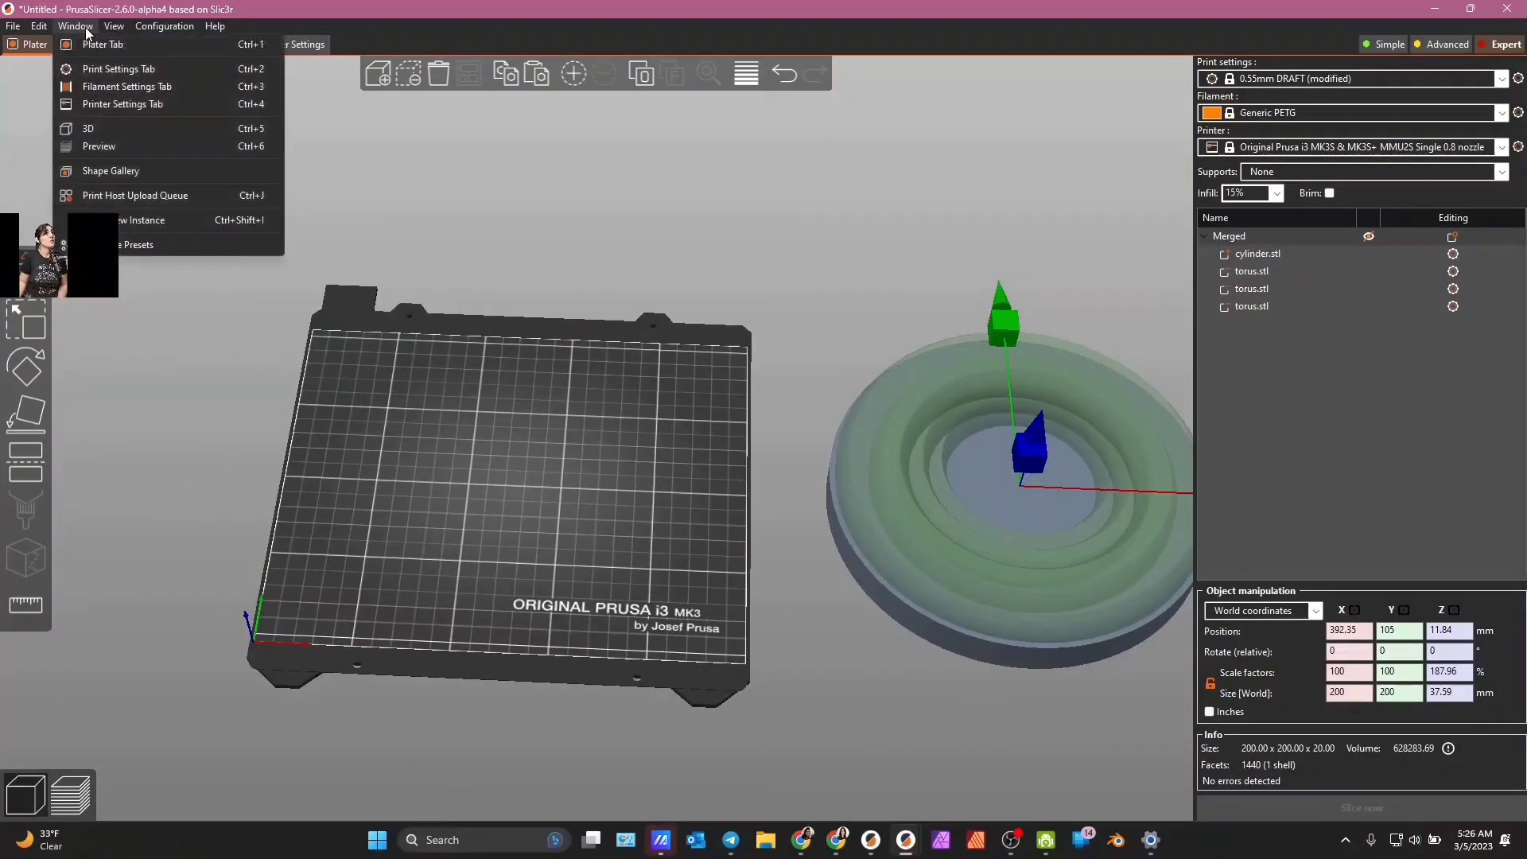
click(107, 170)
scroll(614, 389, up, 10)
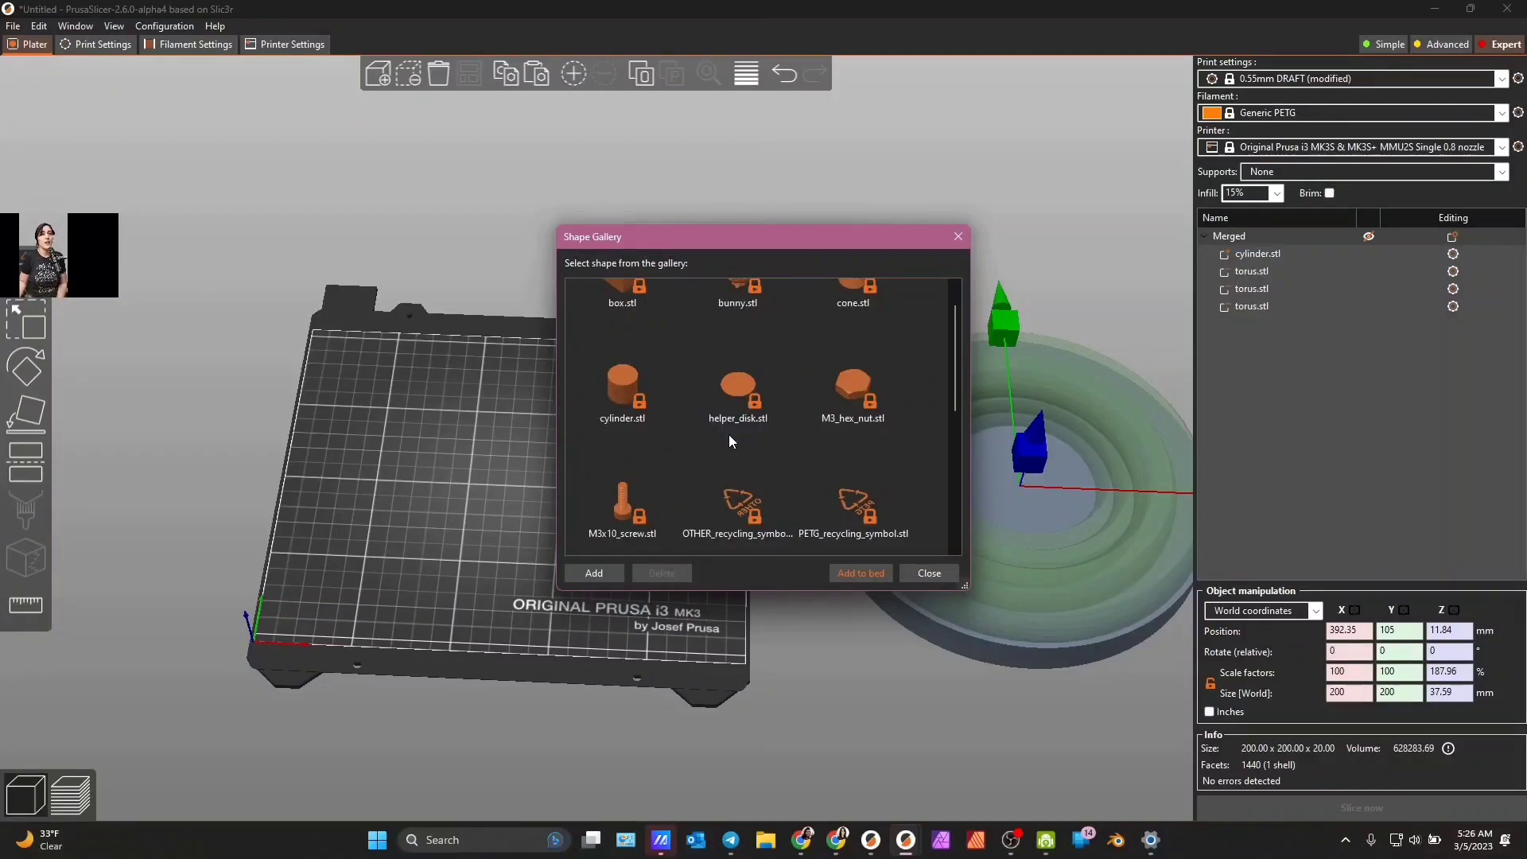
scroll(875, 355, down, 2)
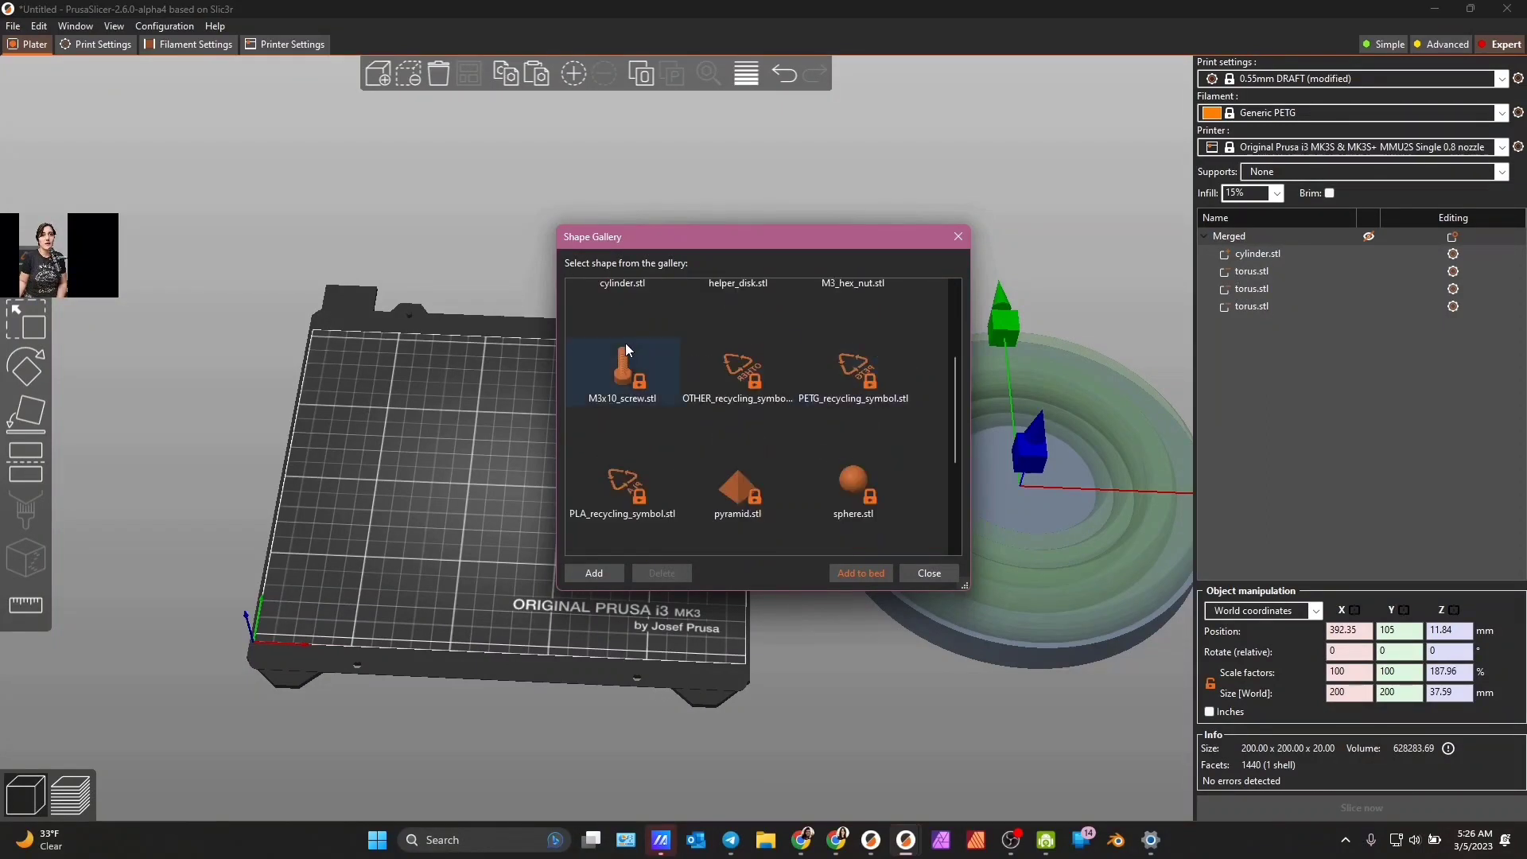
click(614, 375)
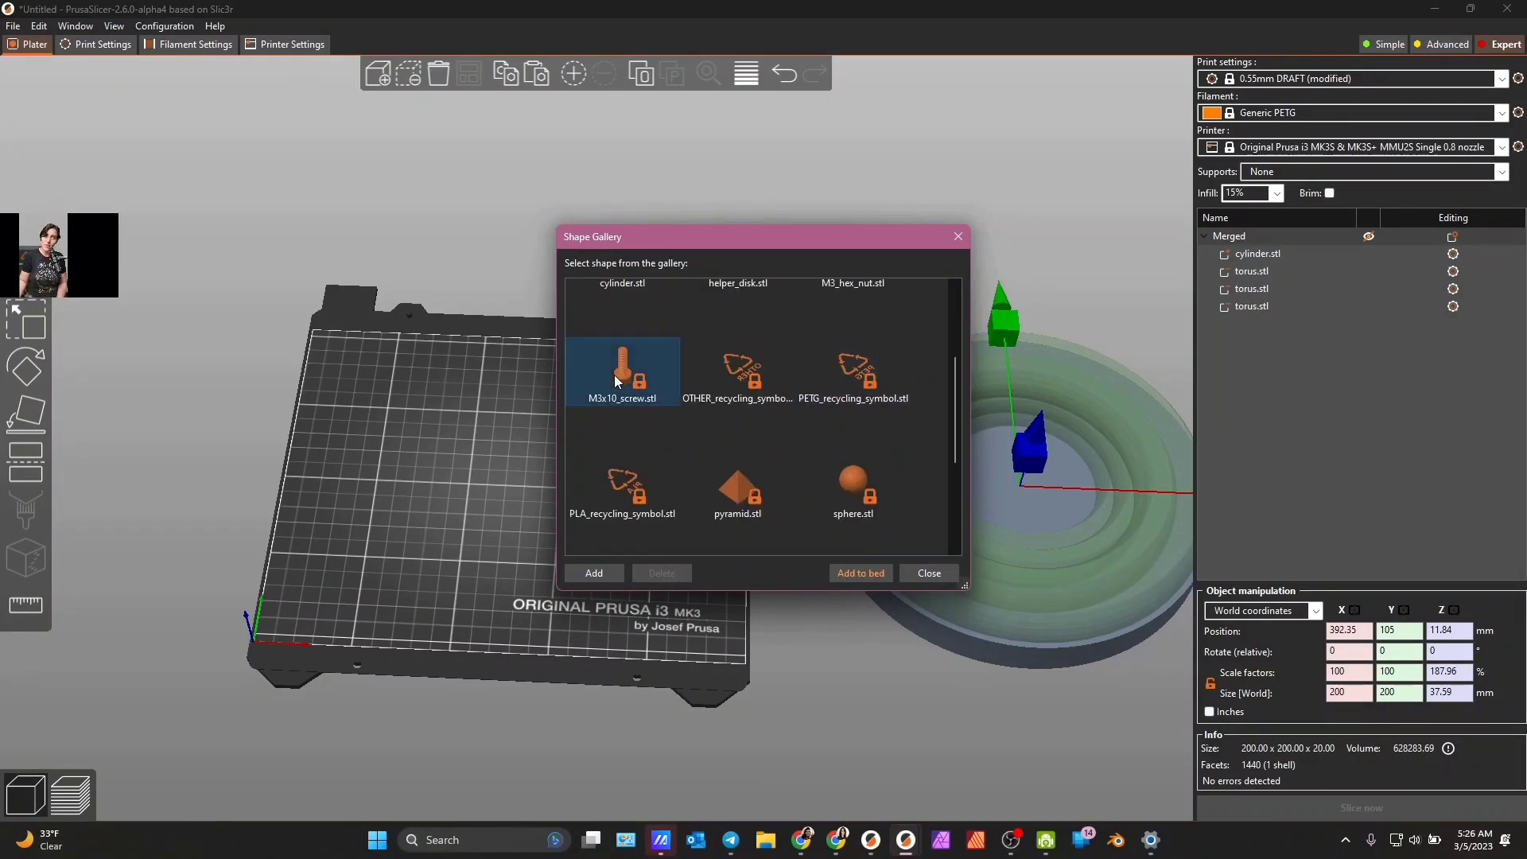
click(862, 573)
mouse_move(612, 547)
mouse_down()
mouse_move(611, 505)
mouse_move(608, 532)
mouse_up()
scroll(536, 618, up, 5)
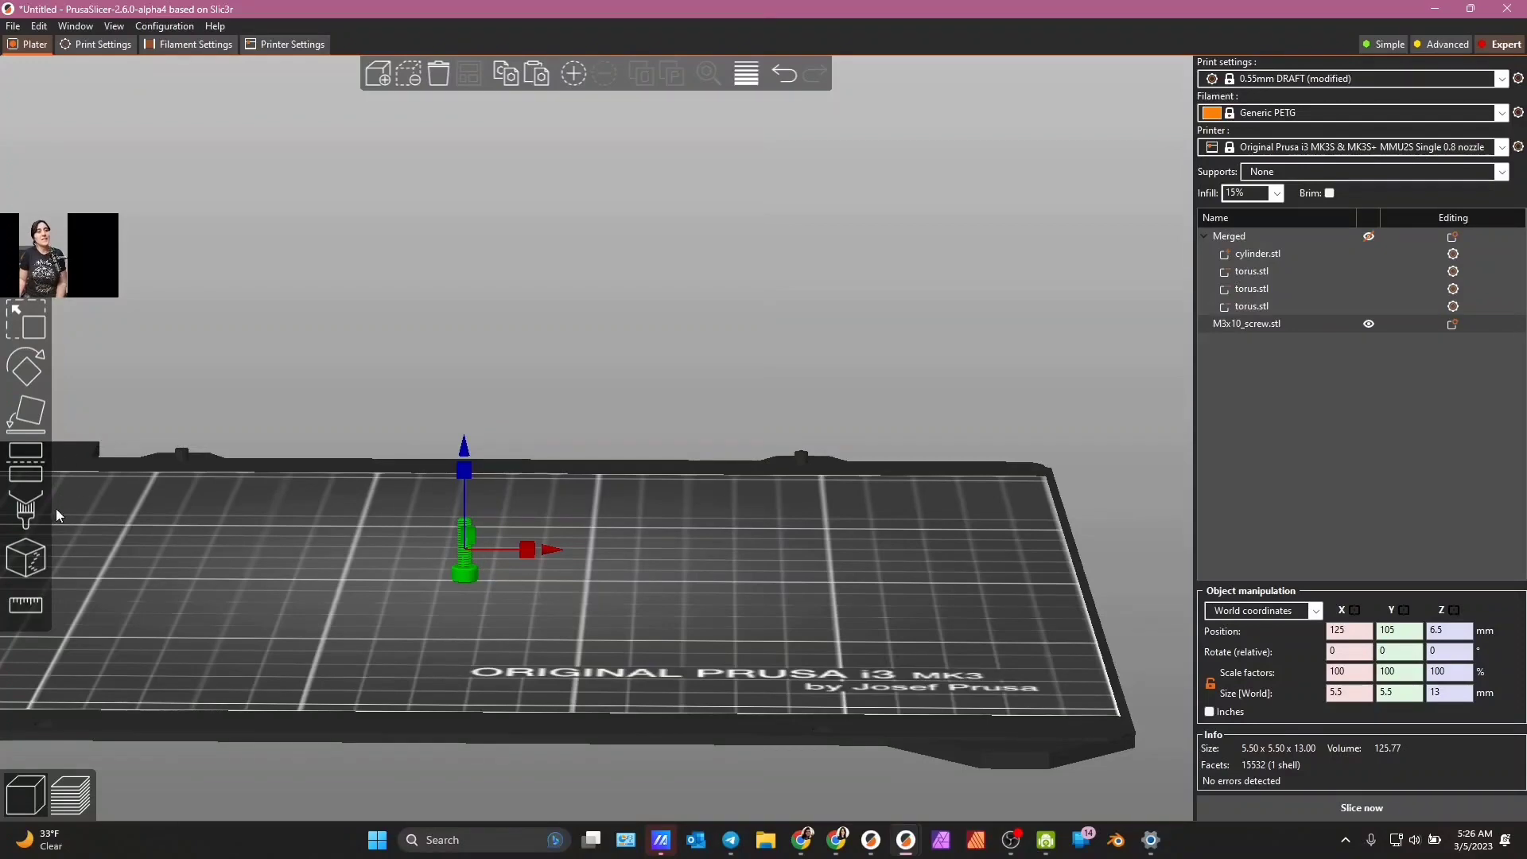
- Set the screw's X and Y scale factors to 85.08%
click(25, 322)
drag(666, 597, 666, 626)
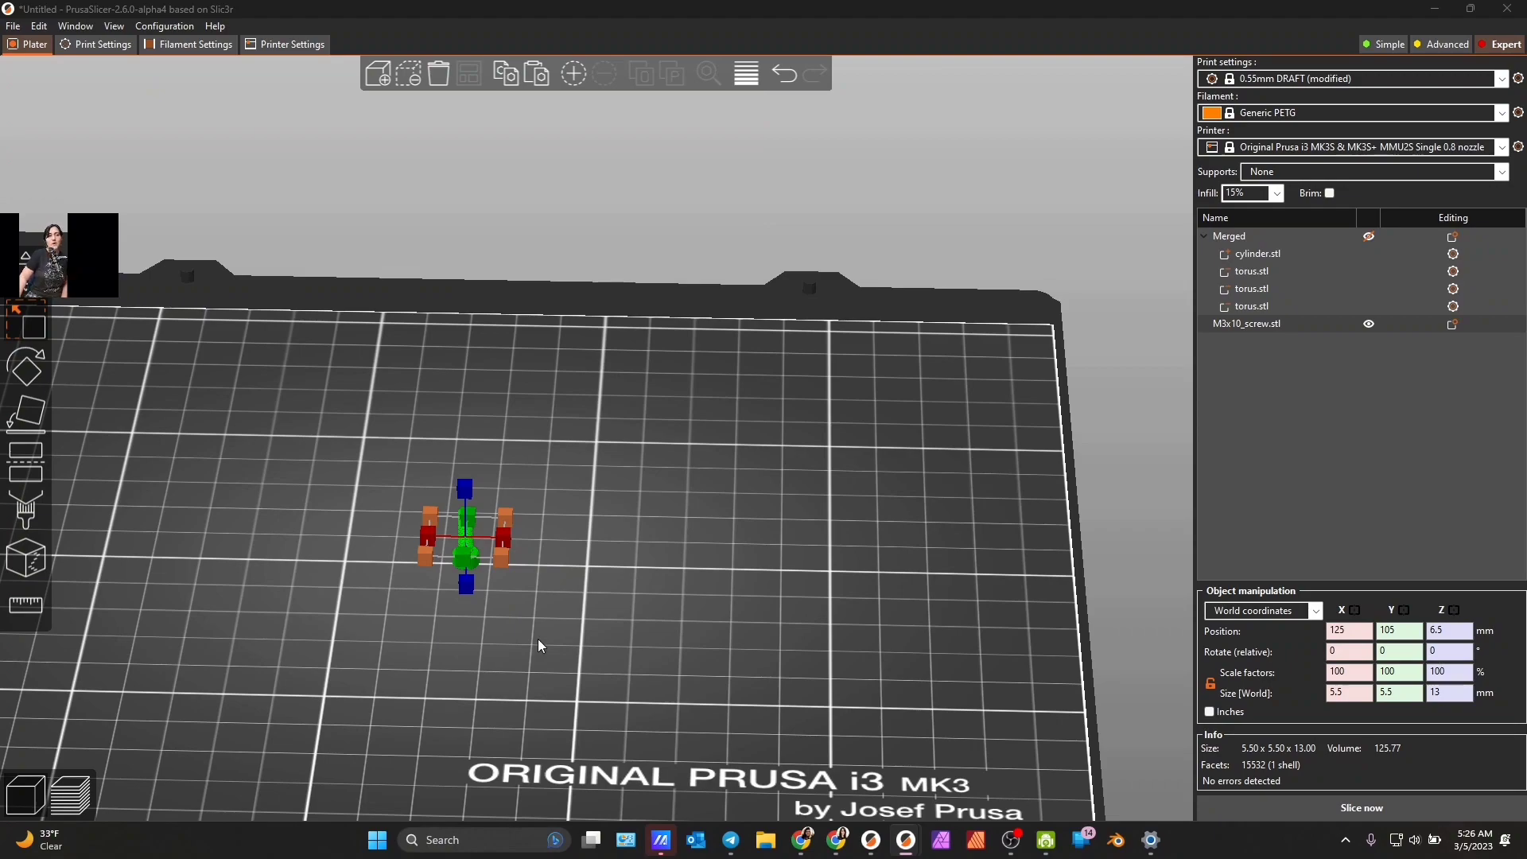
drag(538, 638, 491, 544)
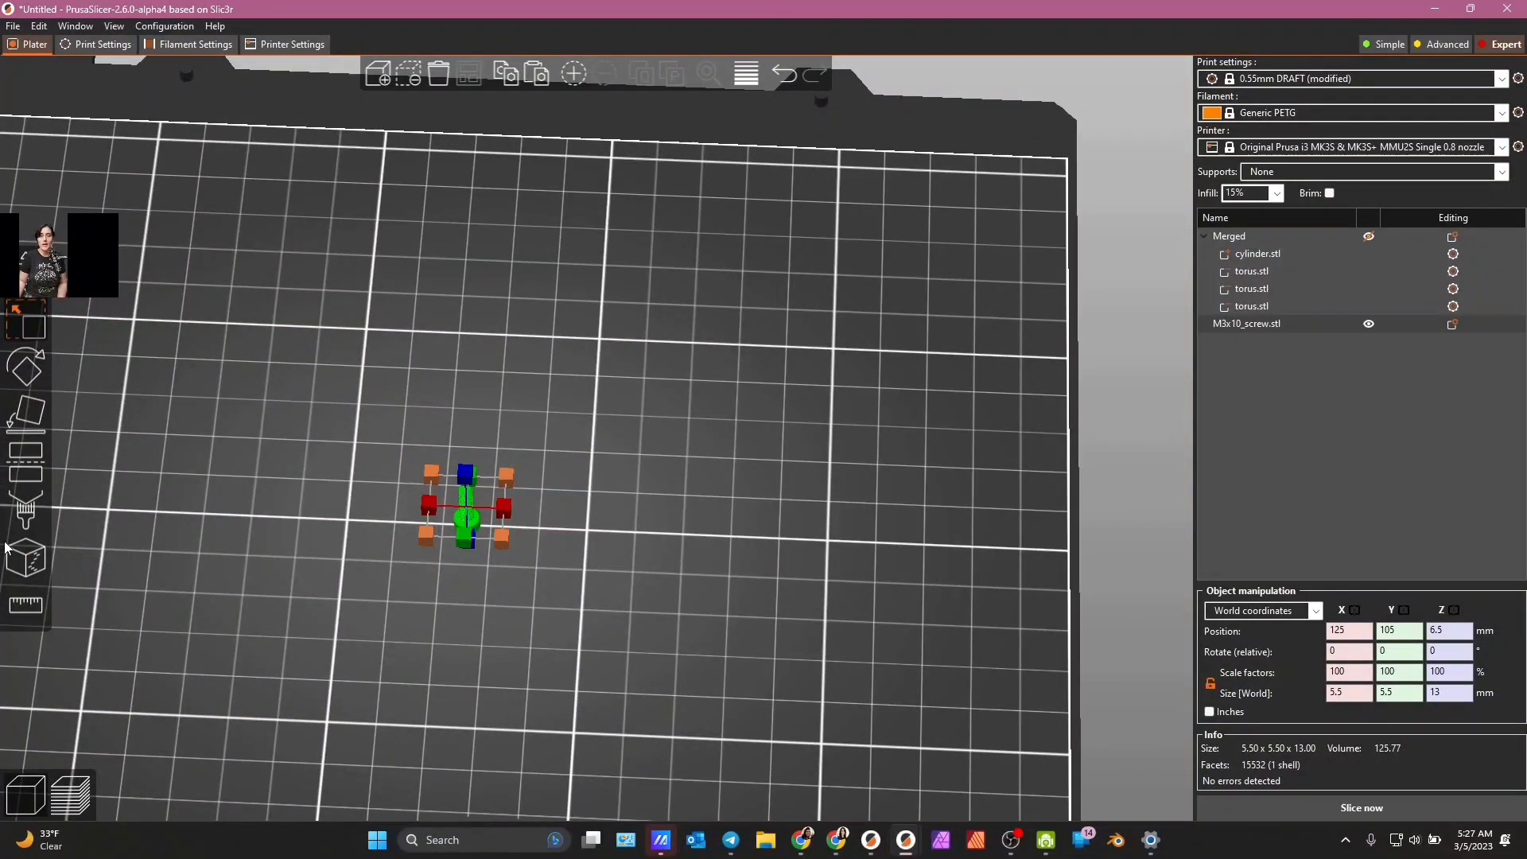
click(1360, 632)
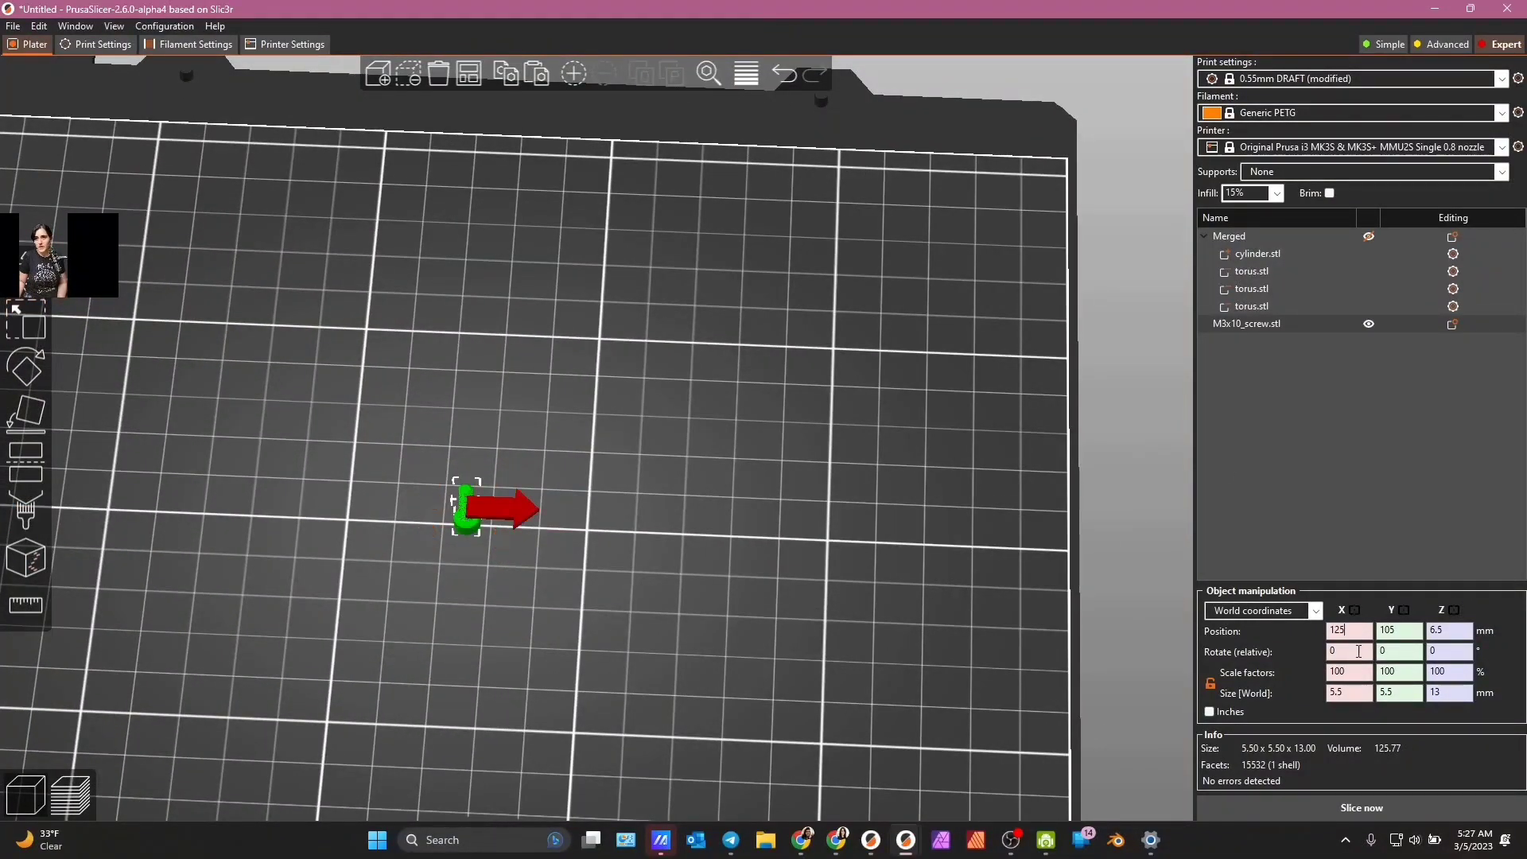
key(Tab)
key(Tab)
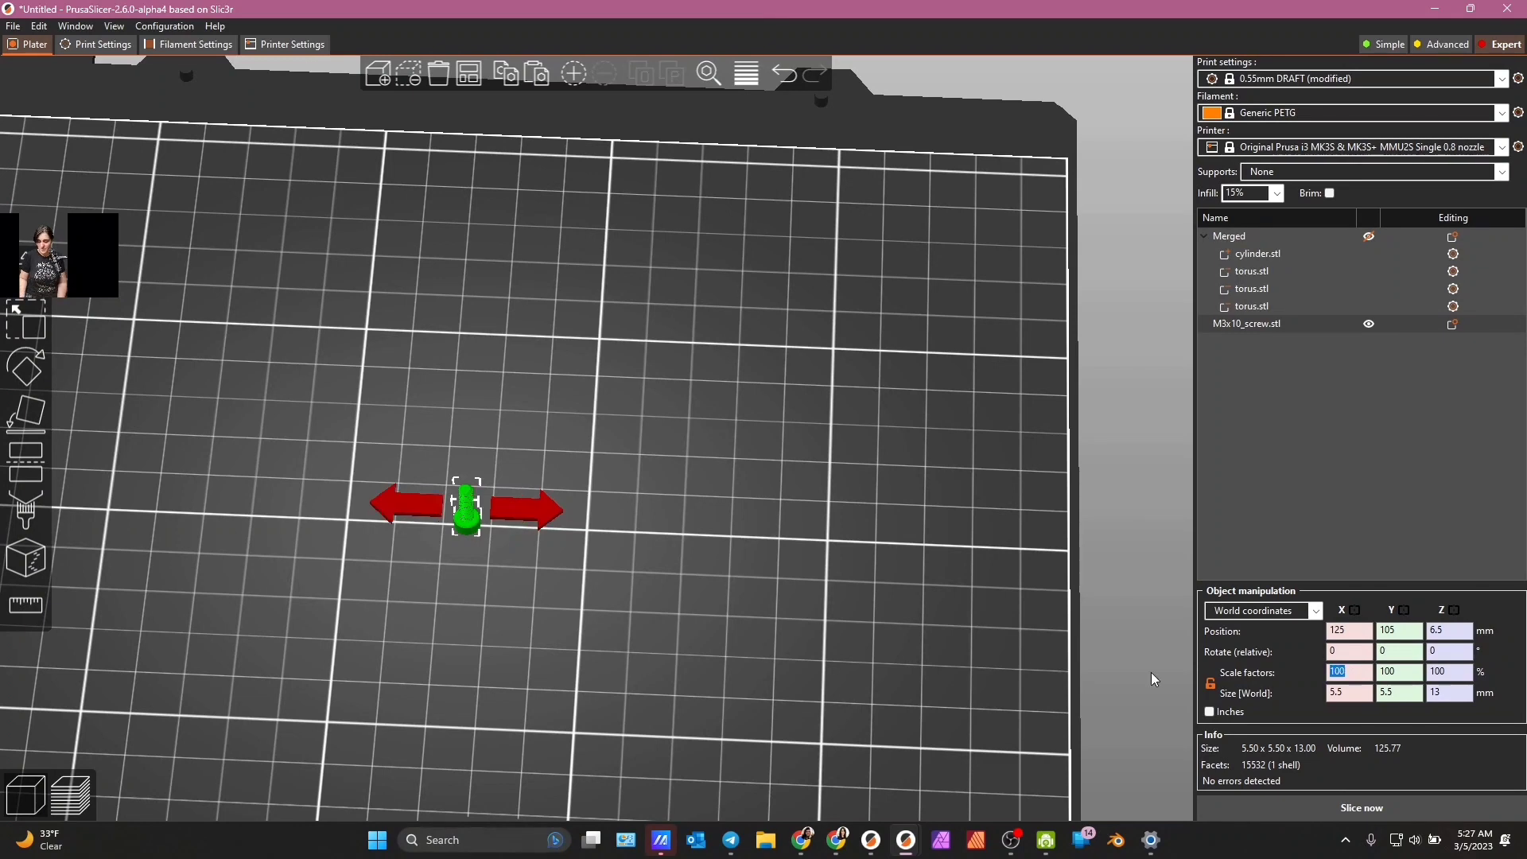
text(85.08)
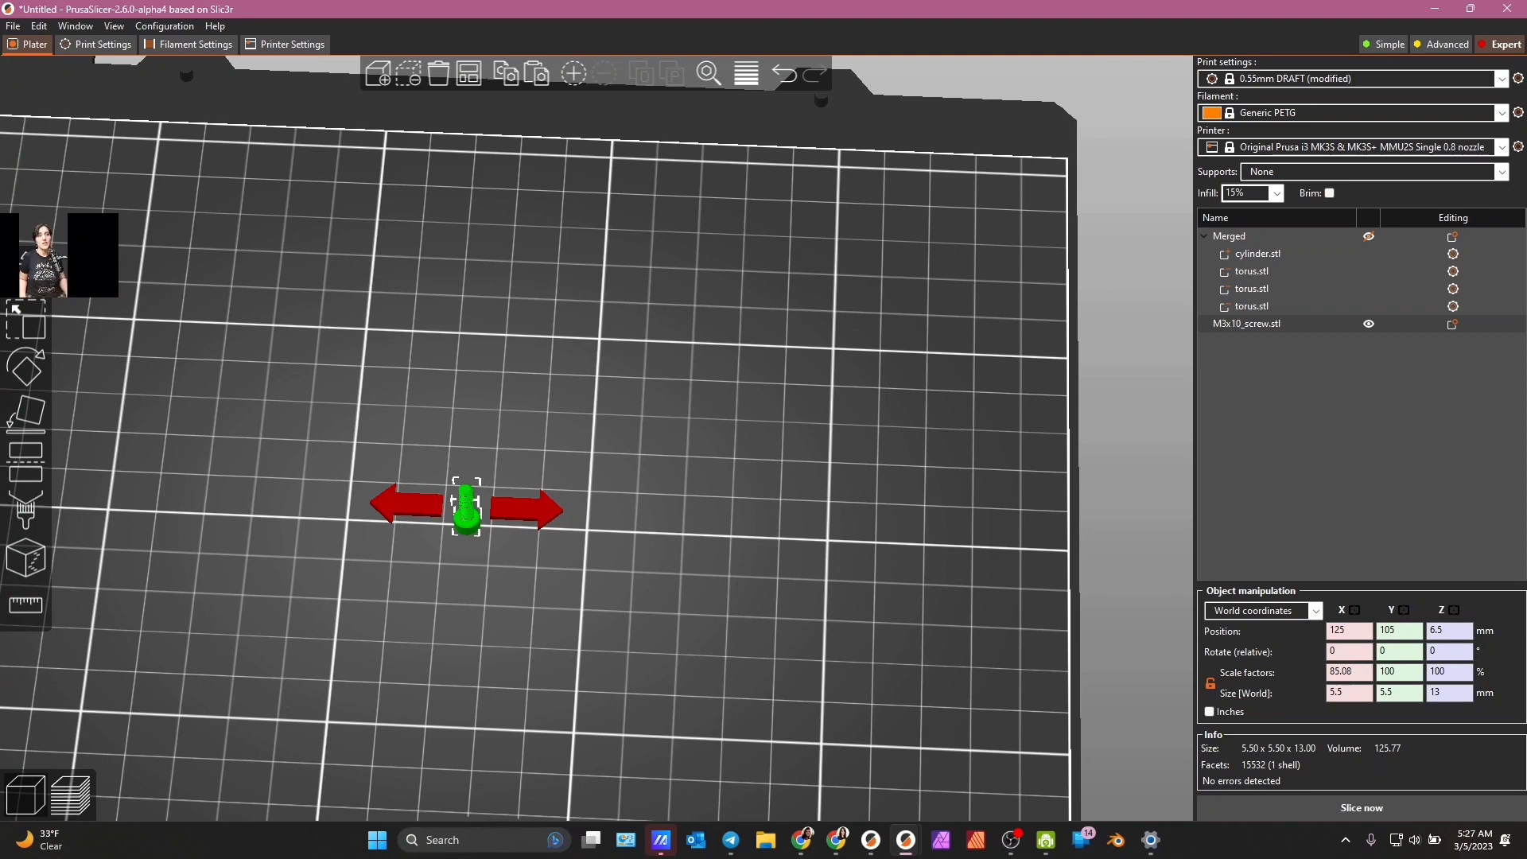
key(Tab)
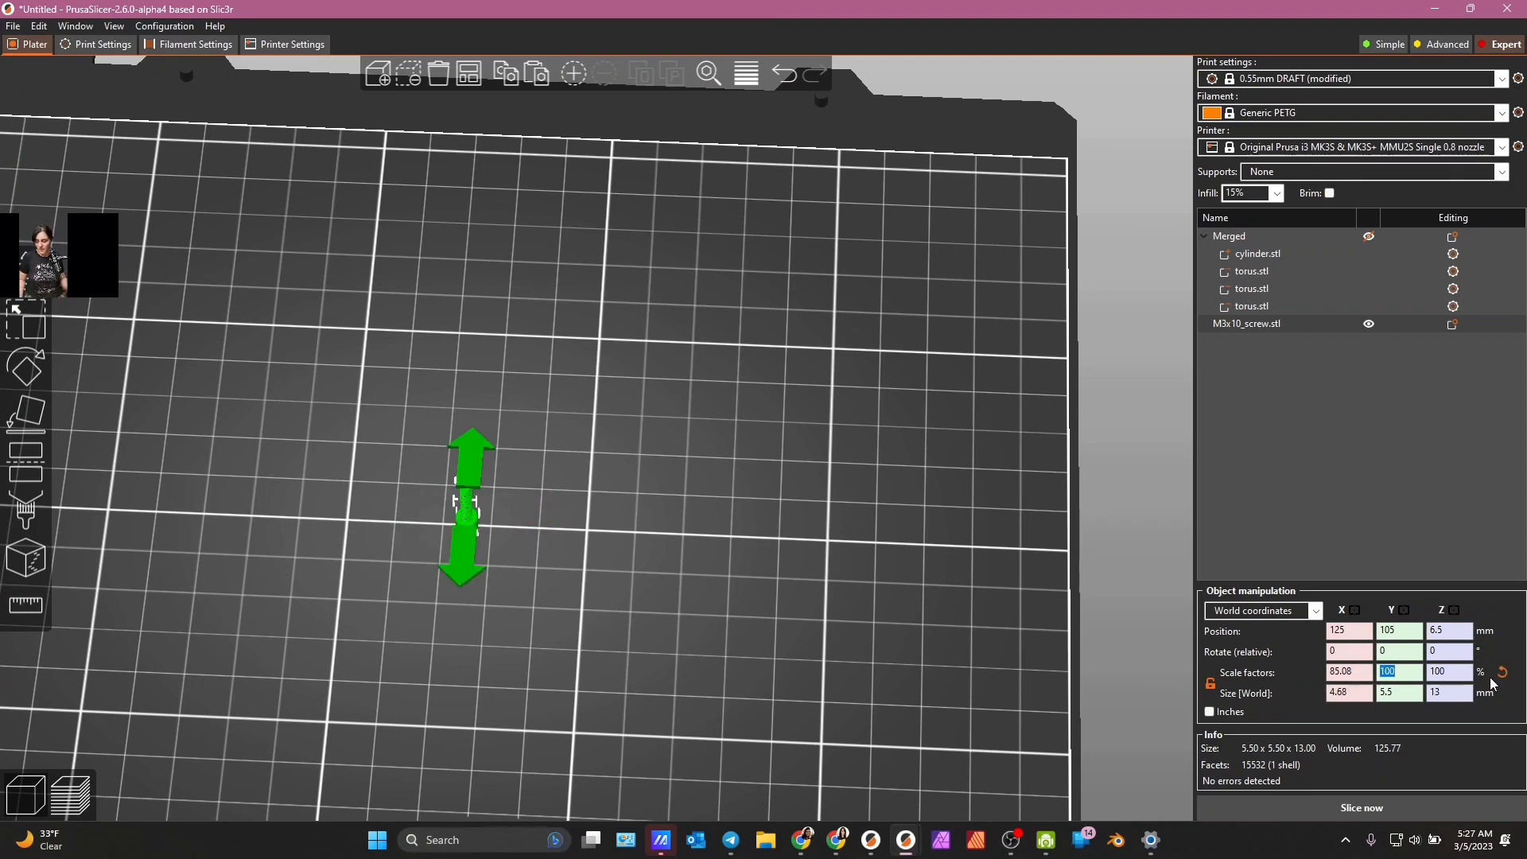
text(85.08)
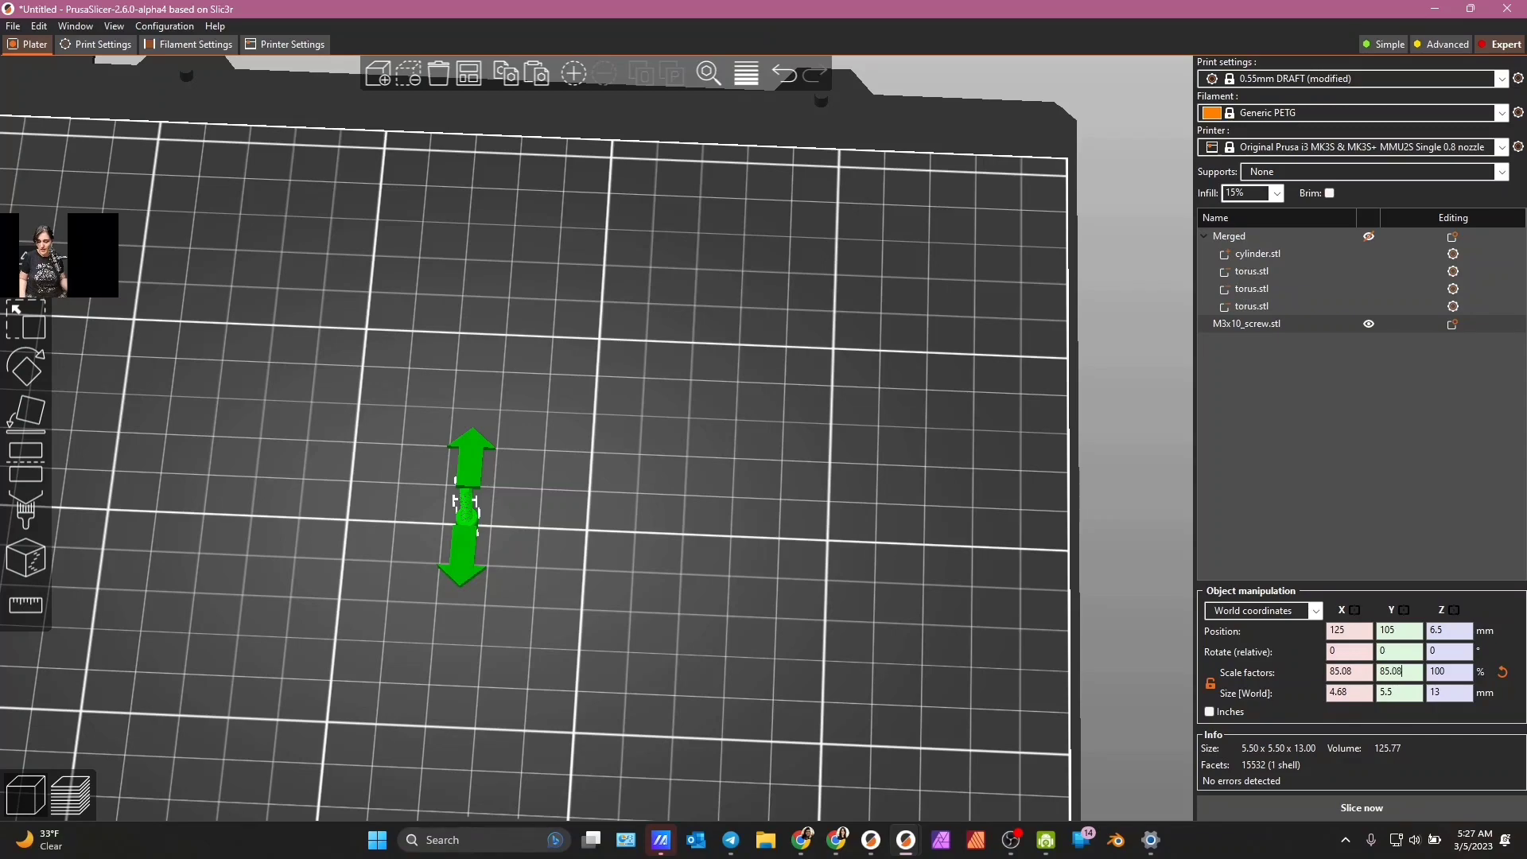
key(Return)
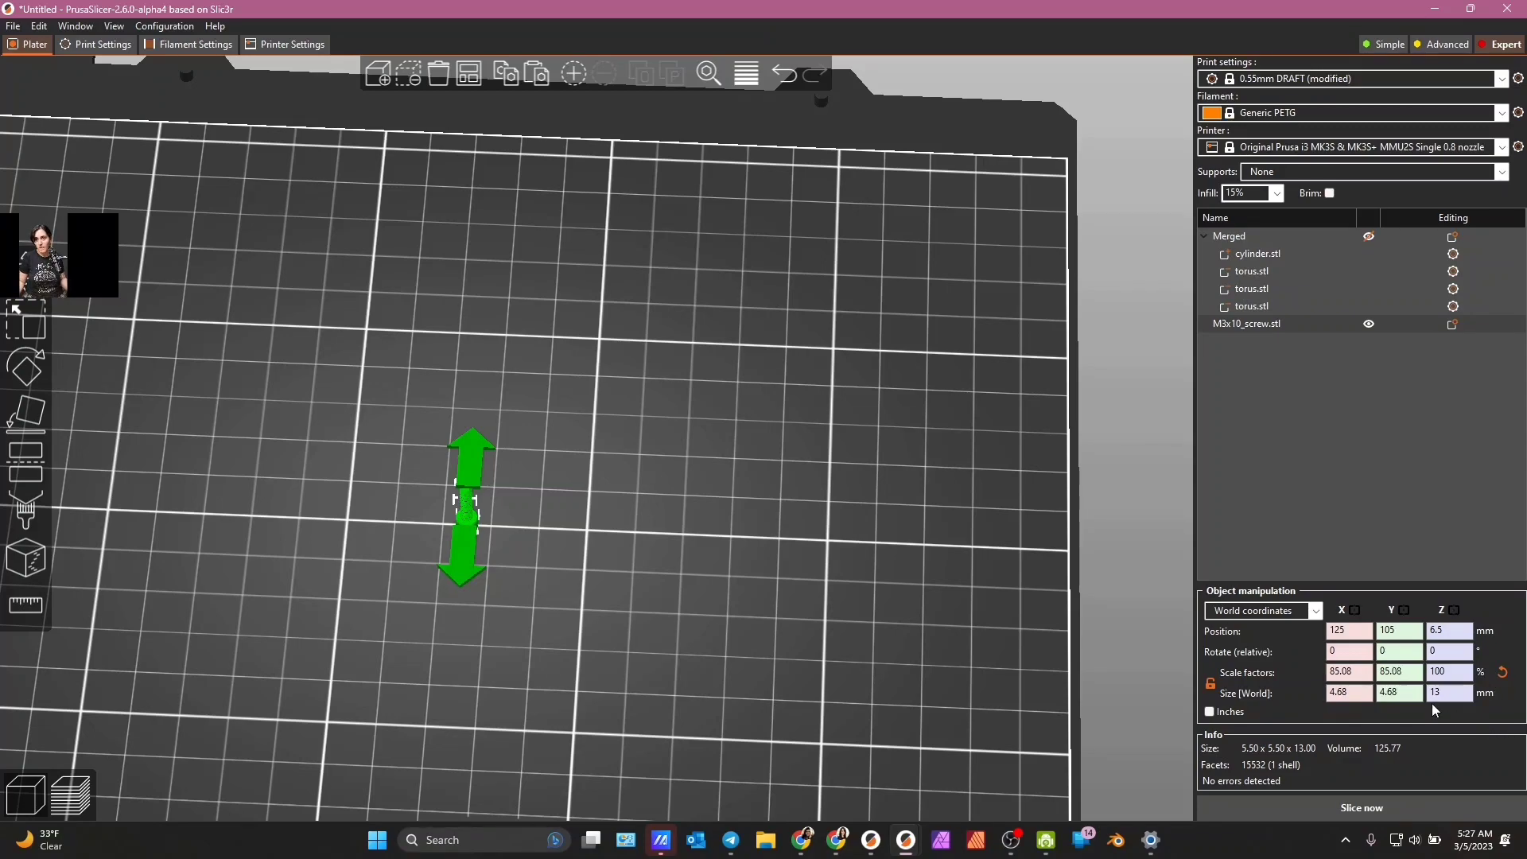
double_click(1410, 675)
key(BackSpace)
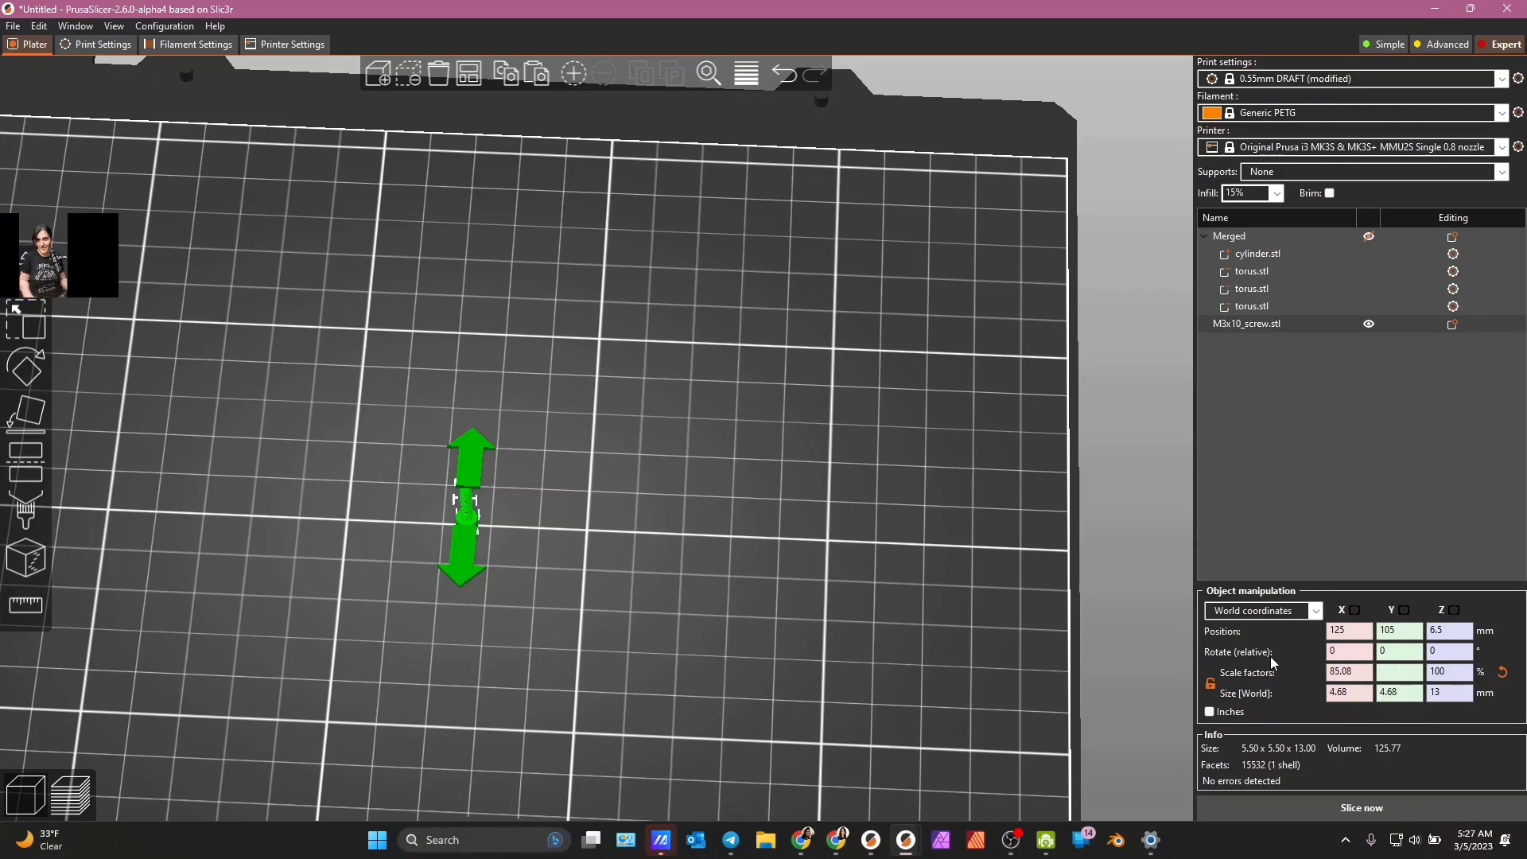
key(shift+Tab)
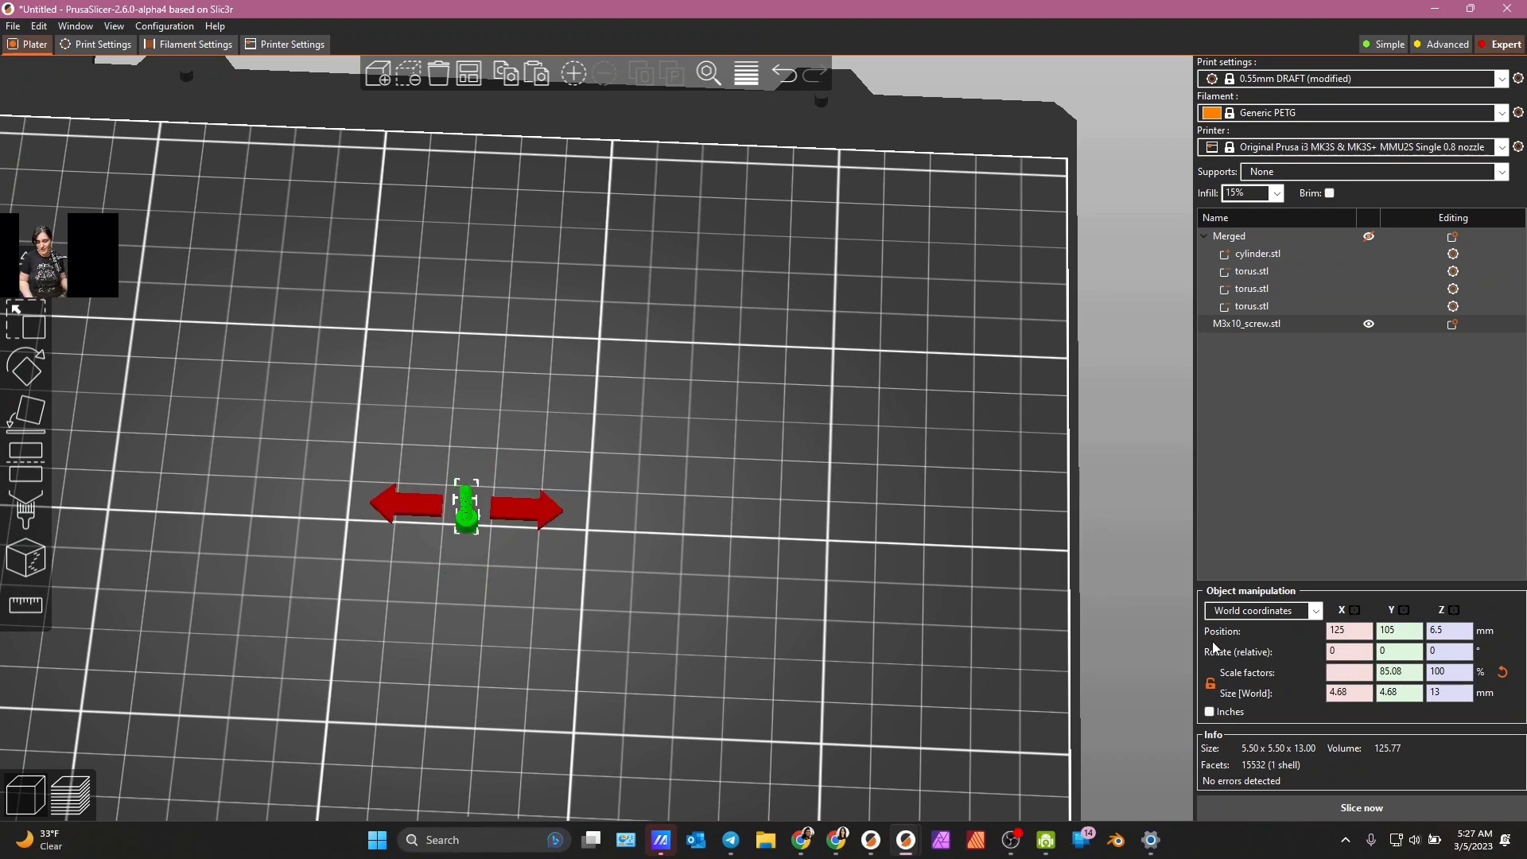
click(907, 628)
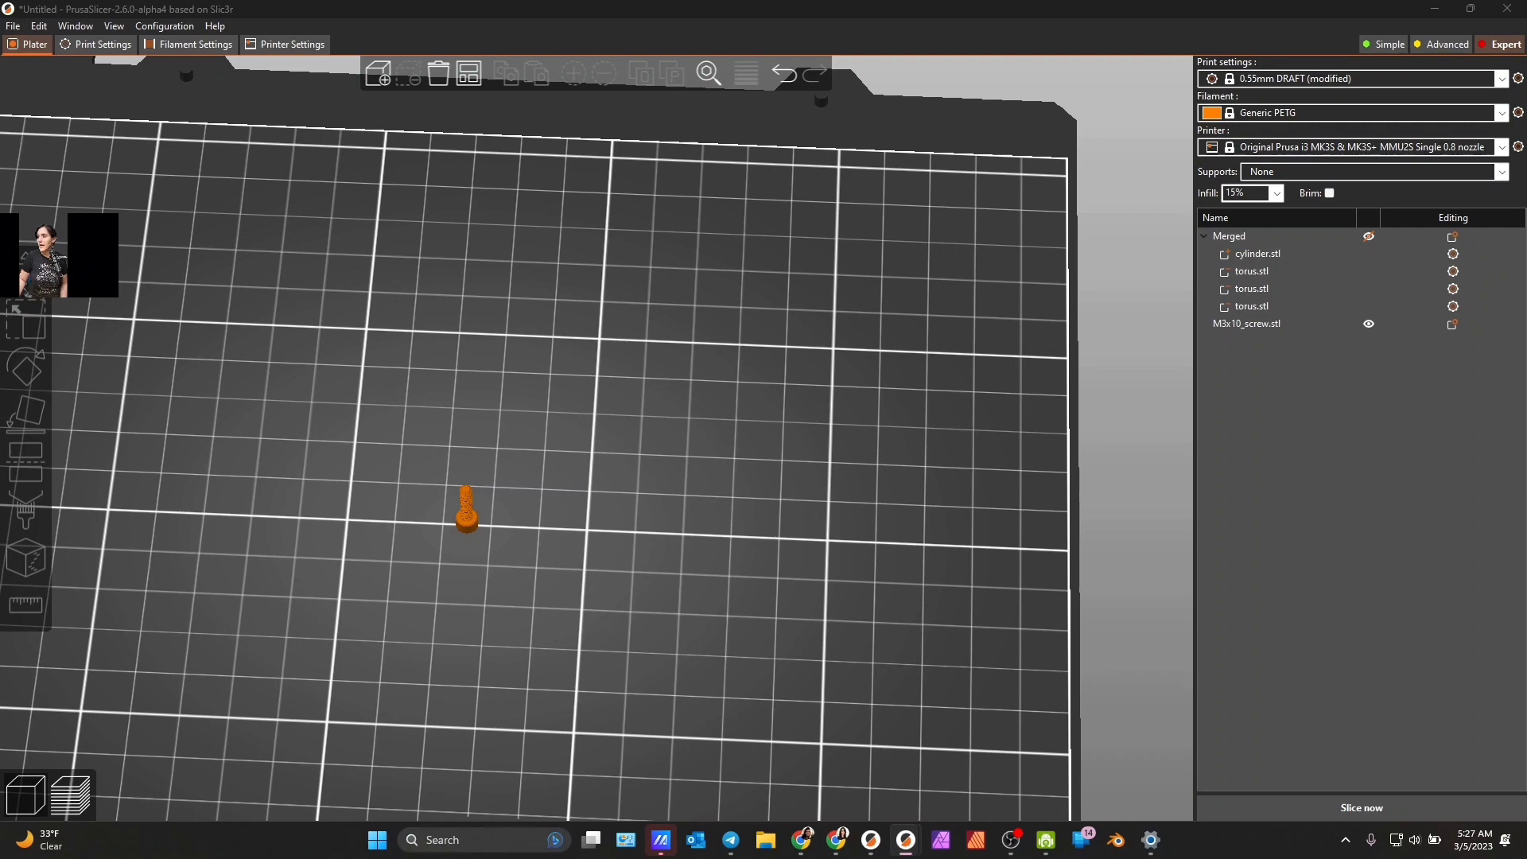
- Try to resize the screw to 86 mm in X and Y with the proportions unlocked, and undo the resize
key(super+d)
key(super+d)
click(462, 528)
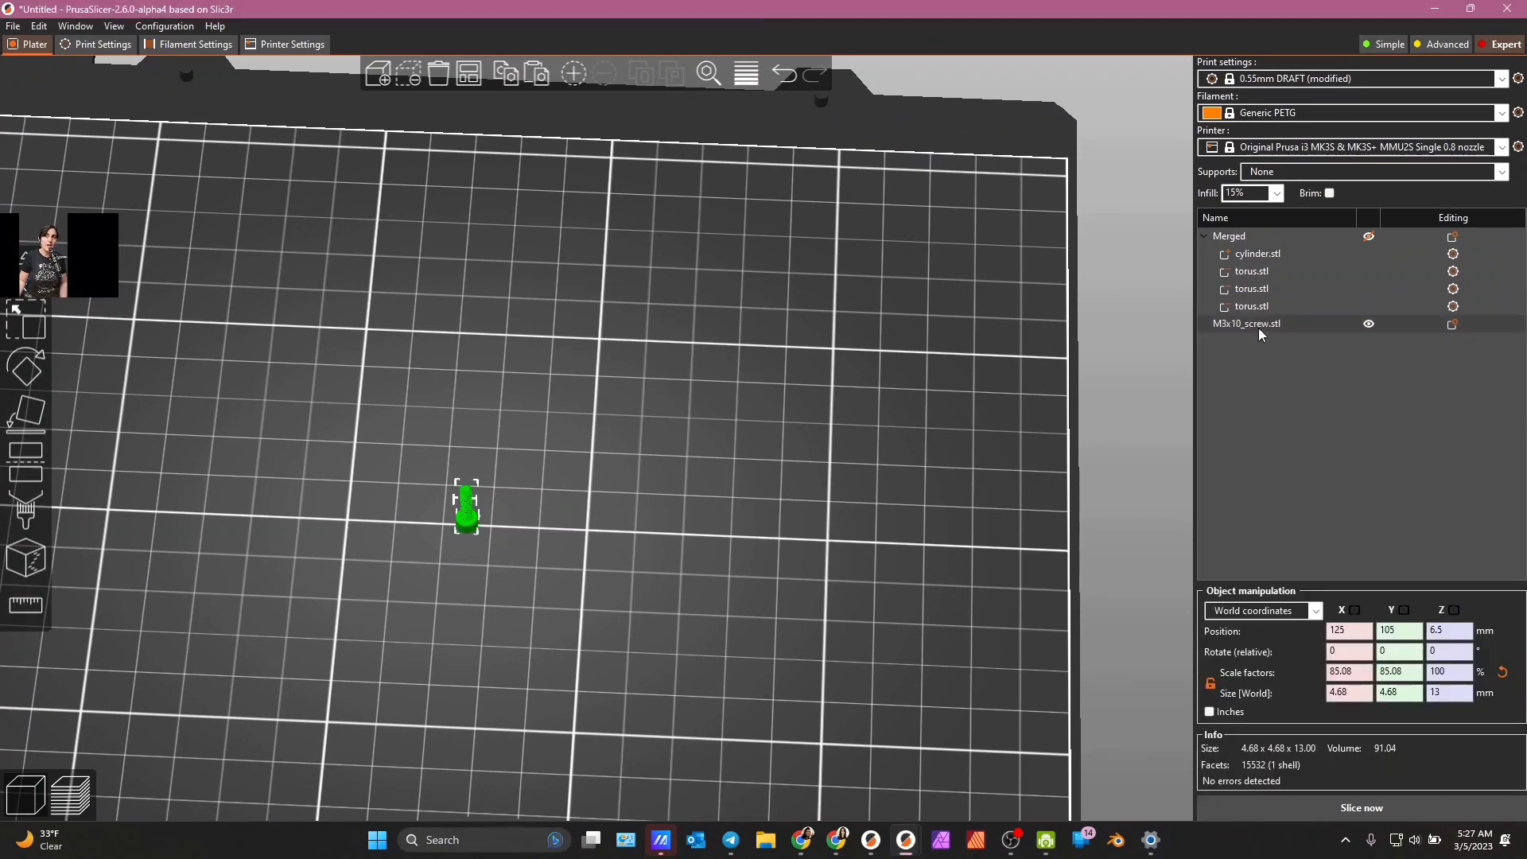
click(1338, 691)
text(86.00)
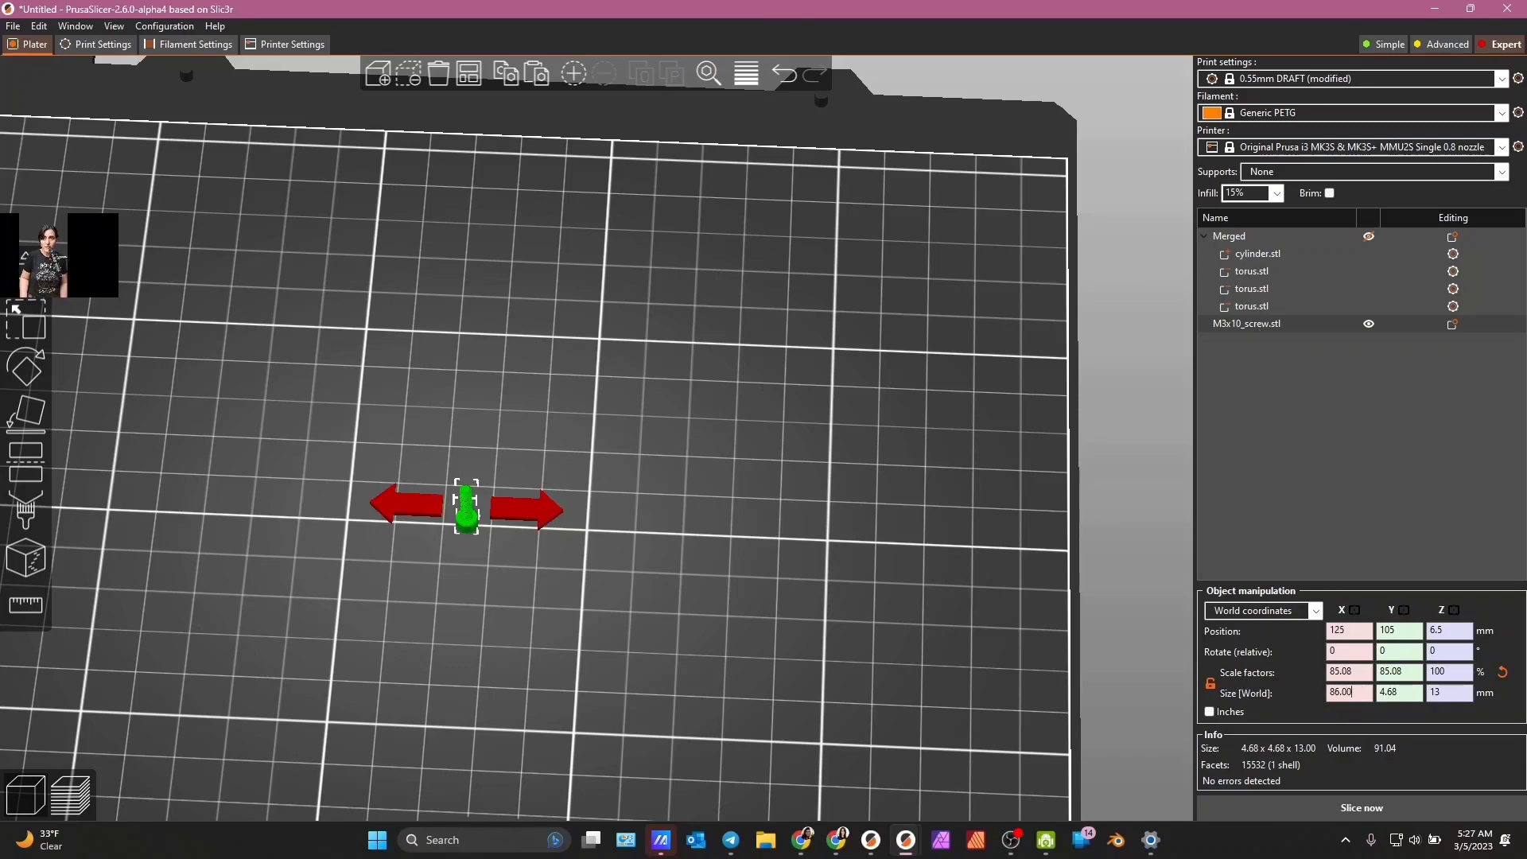
click(1400, 691)
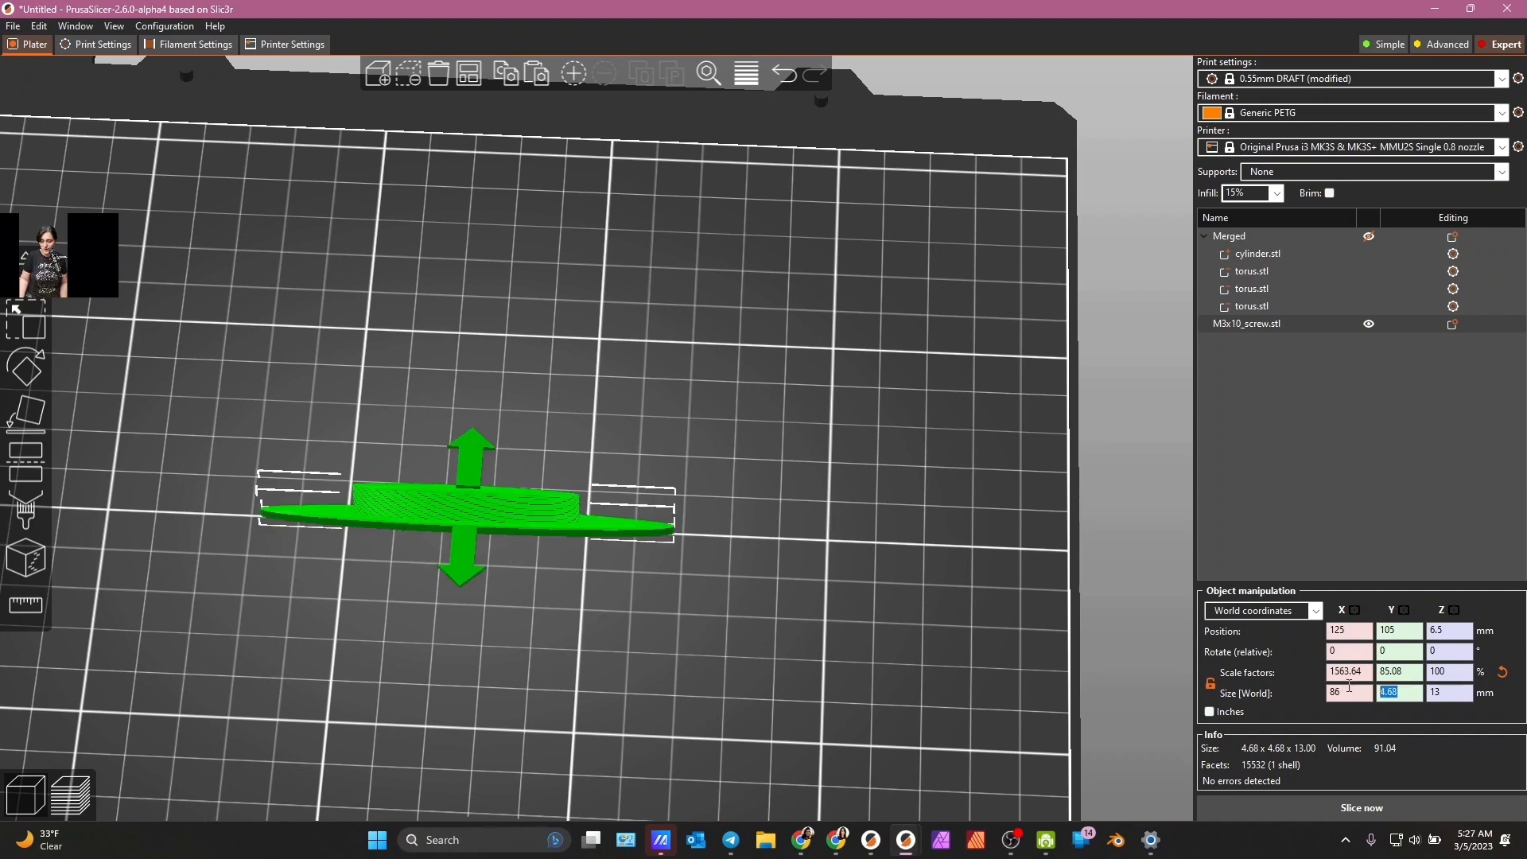
text(86)
key(Return)
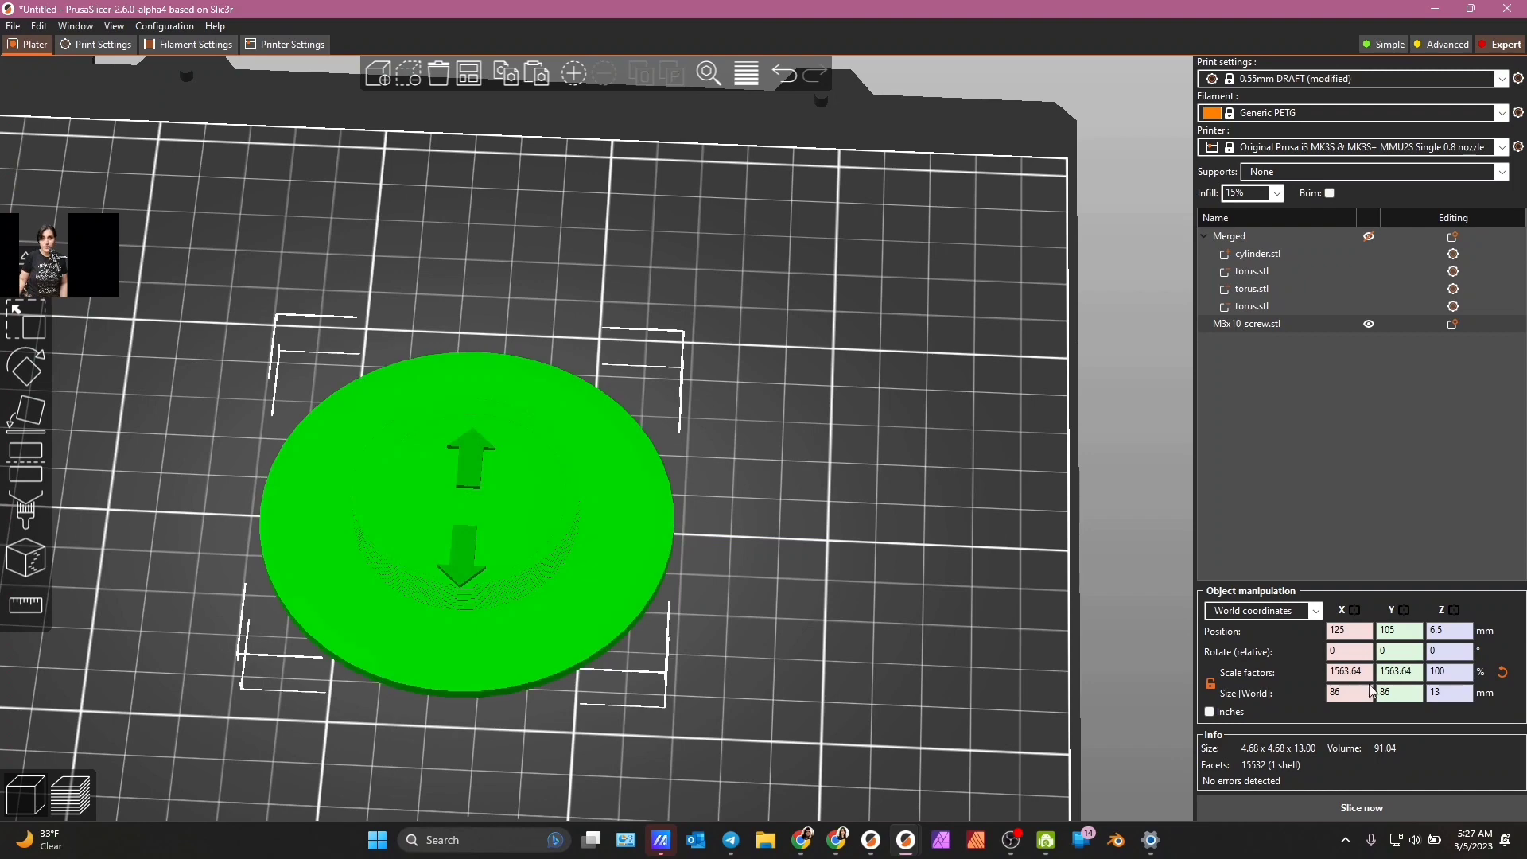
drag(770, 650, 775, 598)
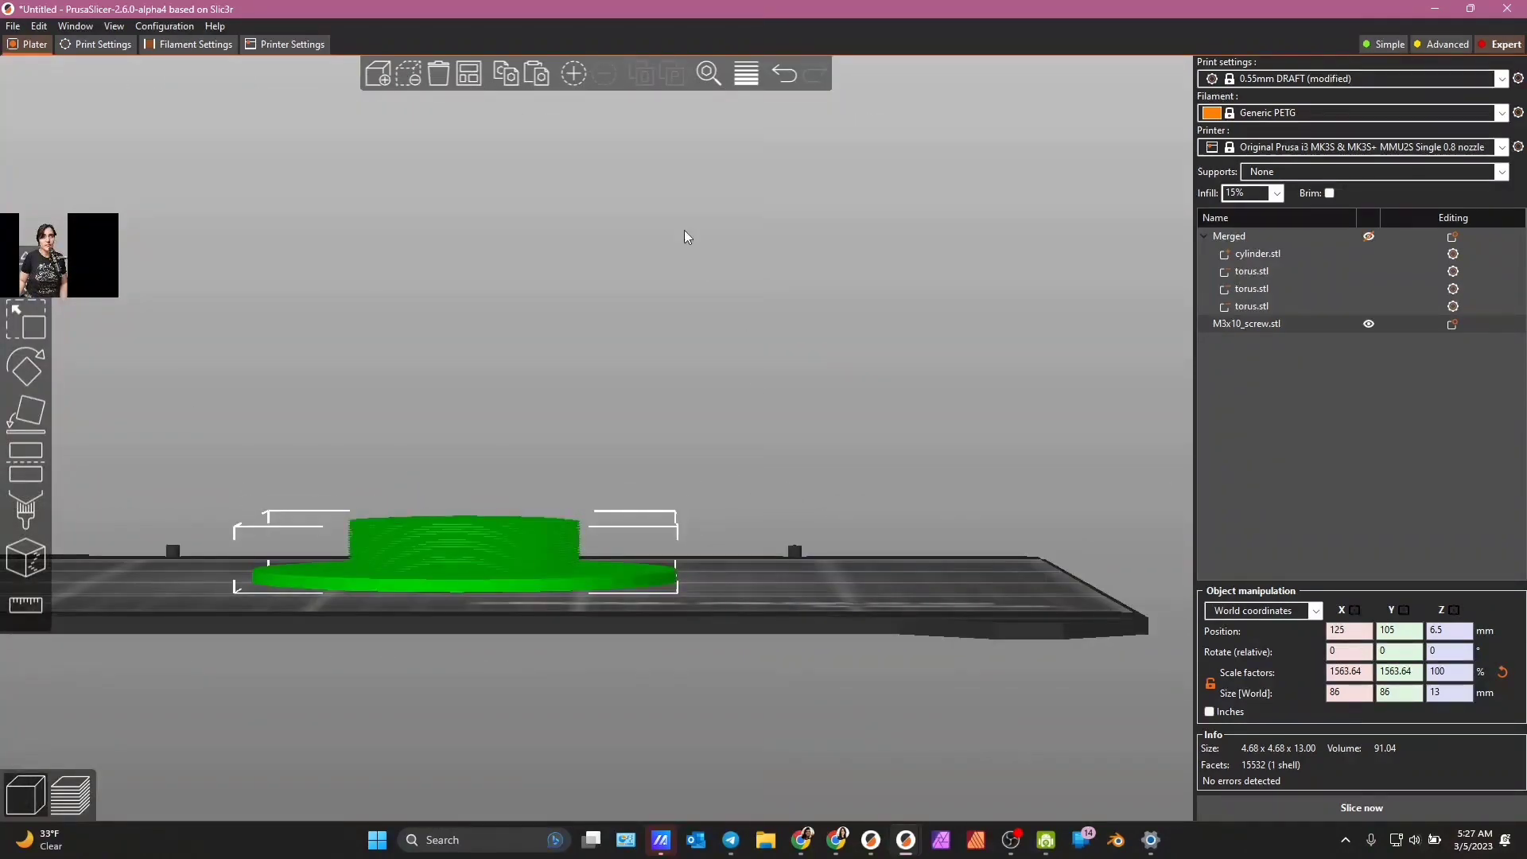
click(787, 75)
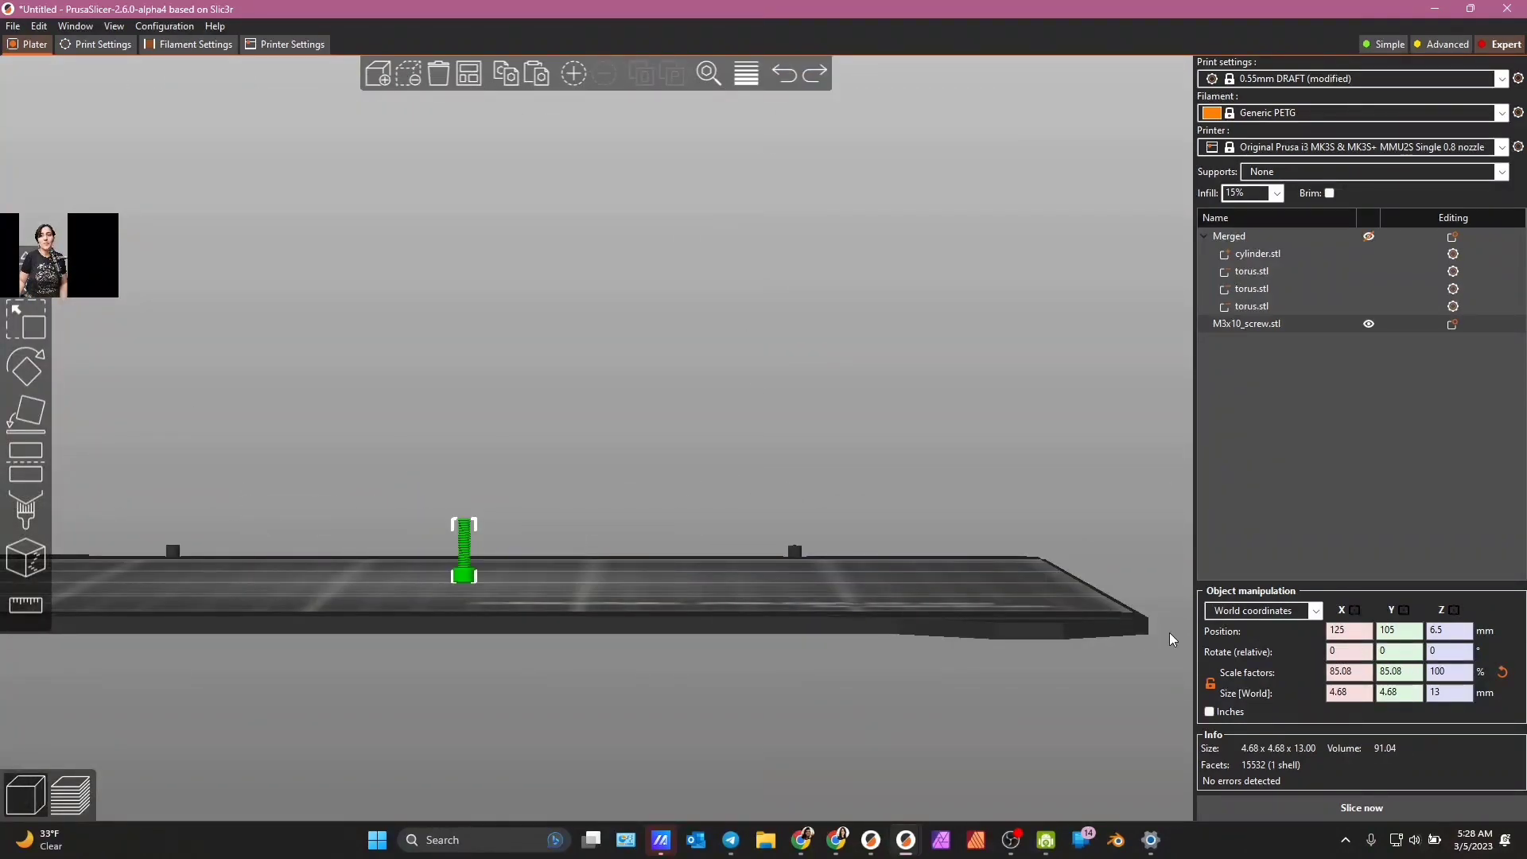
- Lock the scale proportions and resize the screw uniformly to an X size of 86 mm
click(1209, 682)
click(1366, 692)
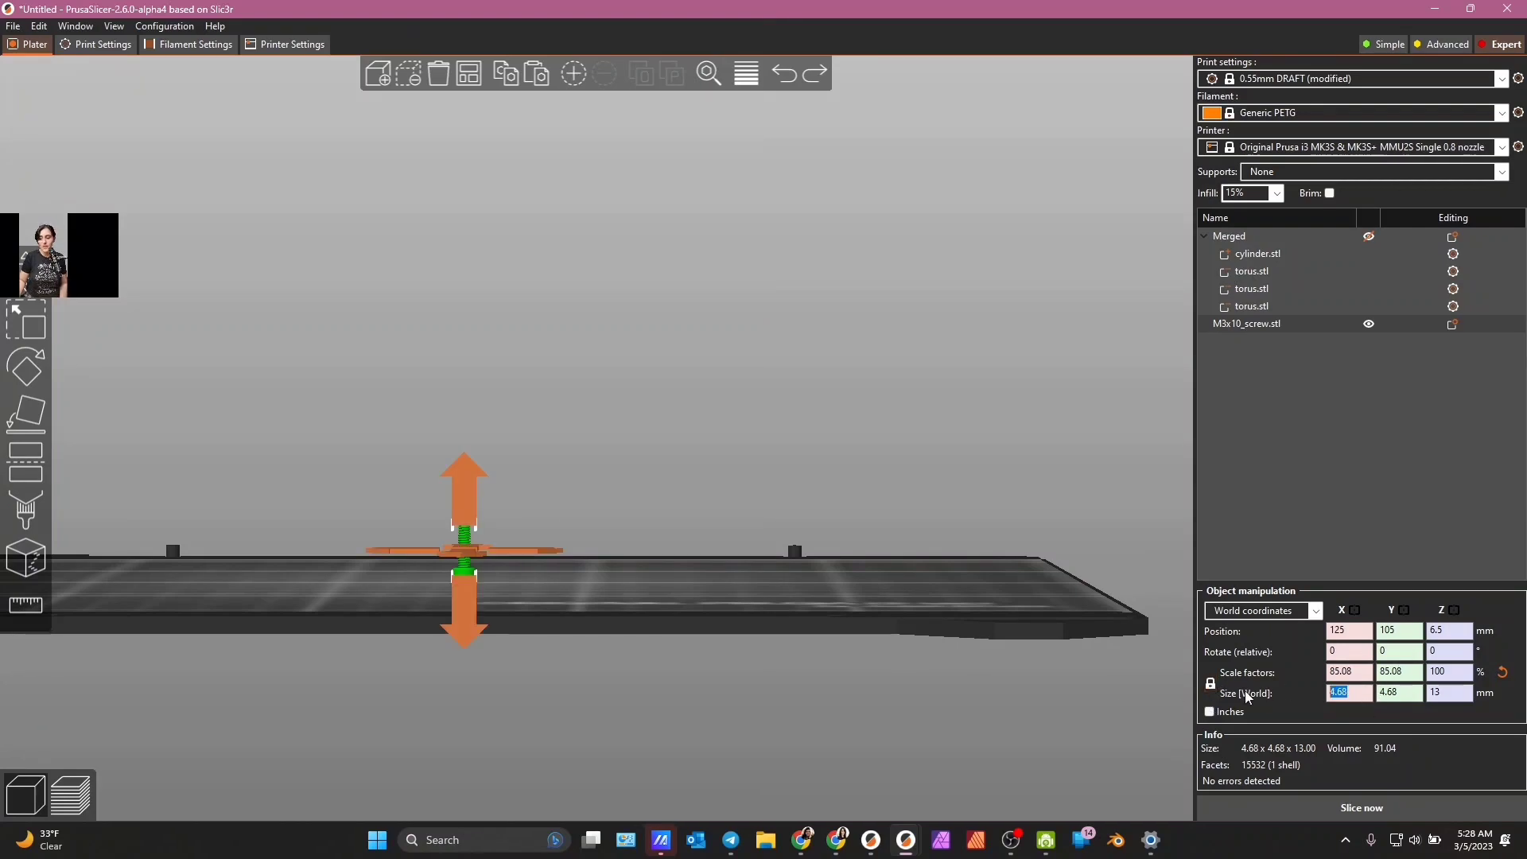
text(86)
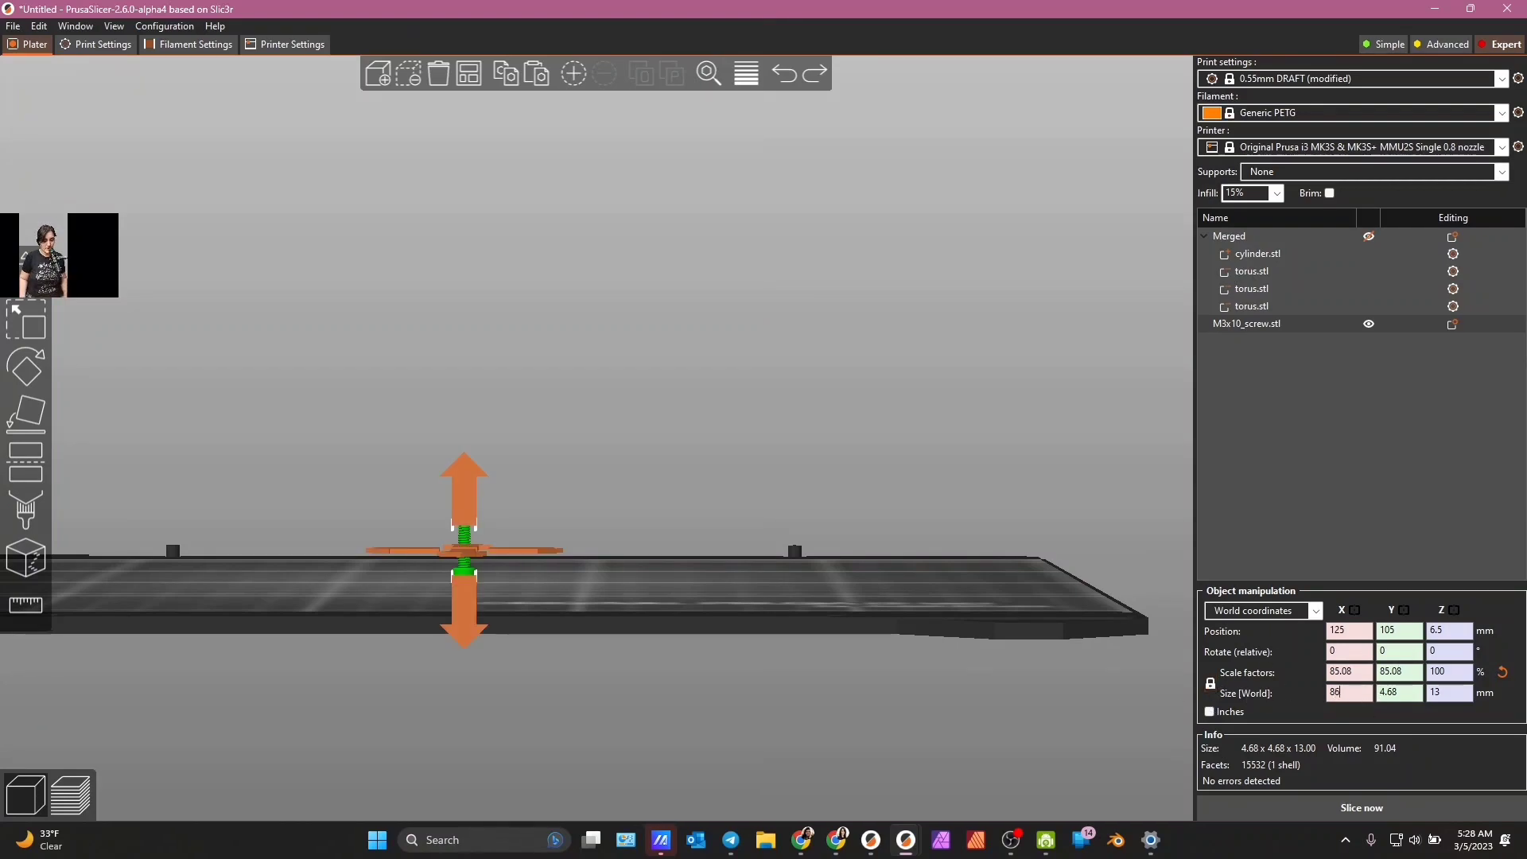
key(Tab)
scroll(819, 569, down, 8)
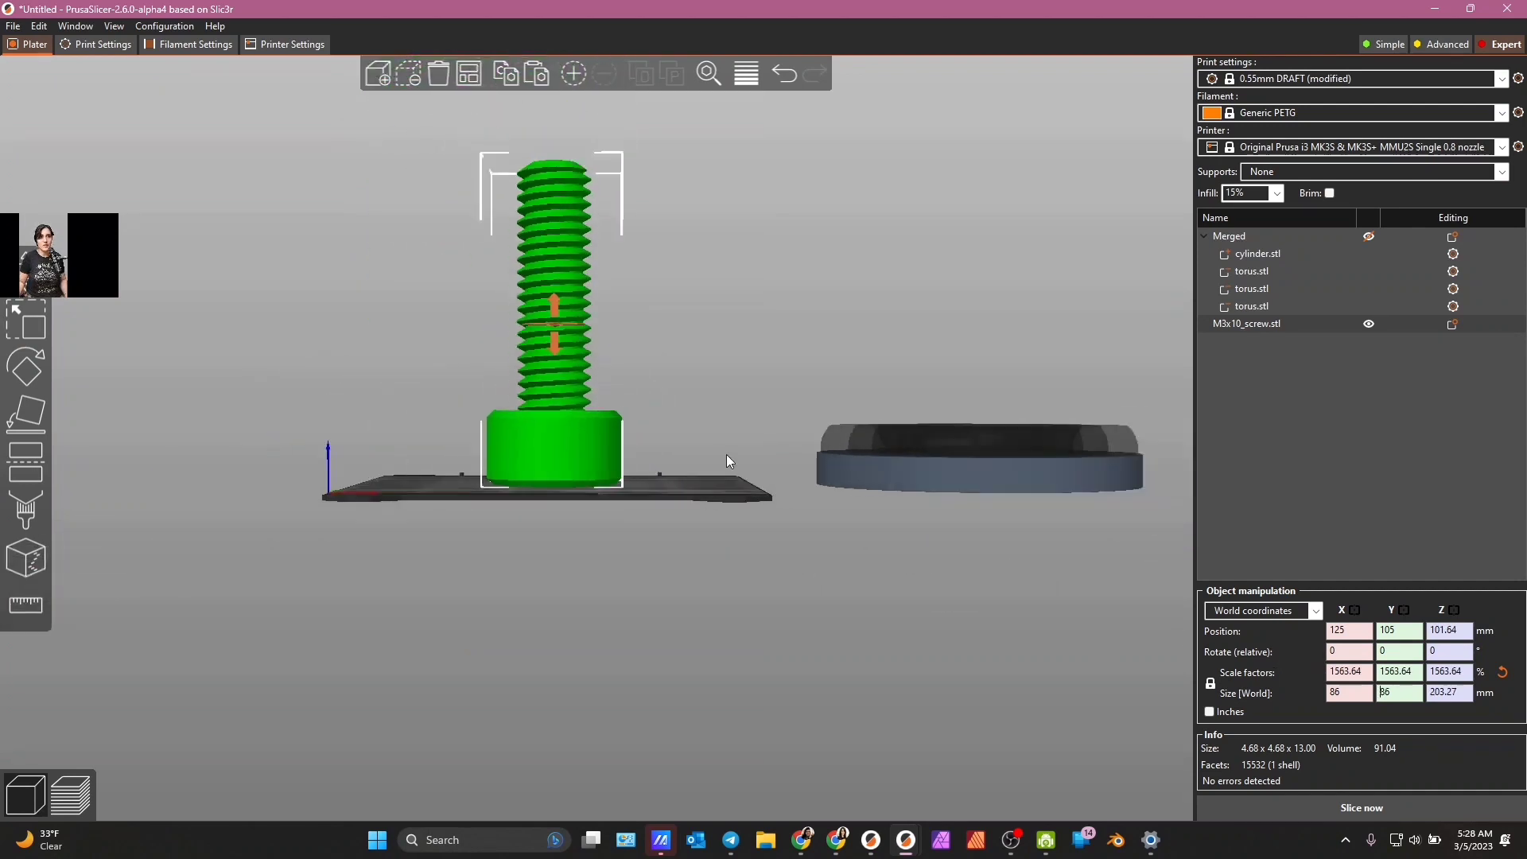
drag(479, 519, 344, 546)
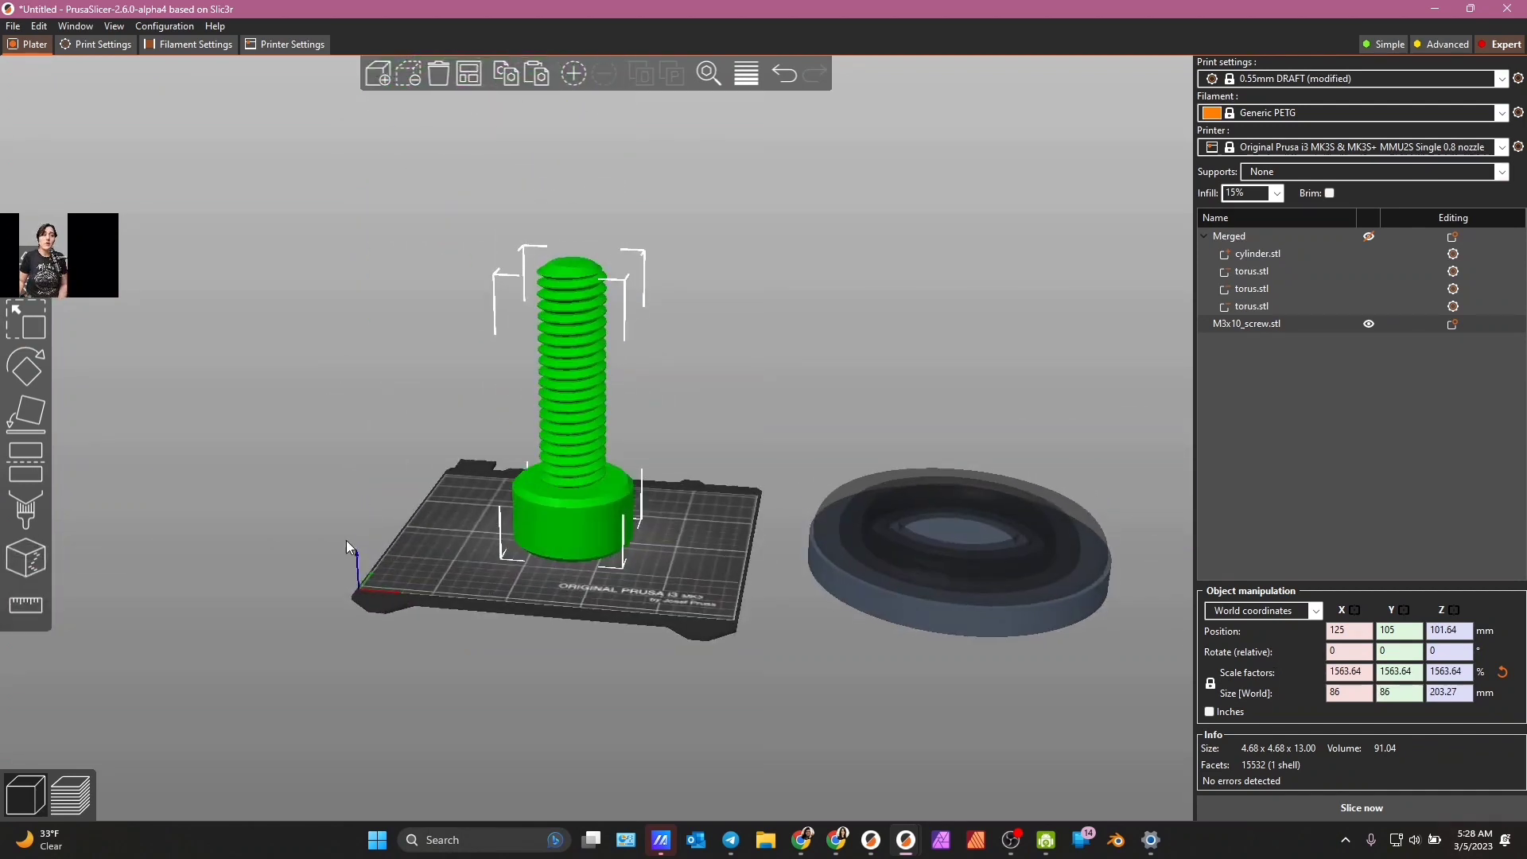
- Cut the screw through its thread at a height of about 69 mm, keeping only the lower part in its current orientation
click(25, 463)
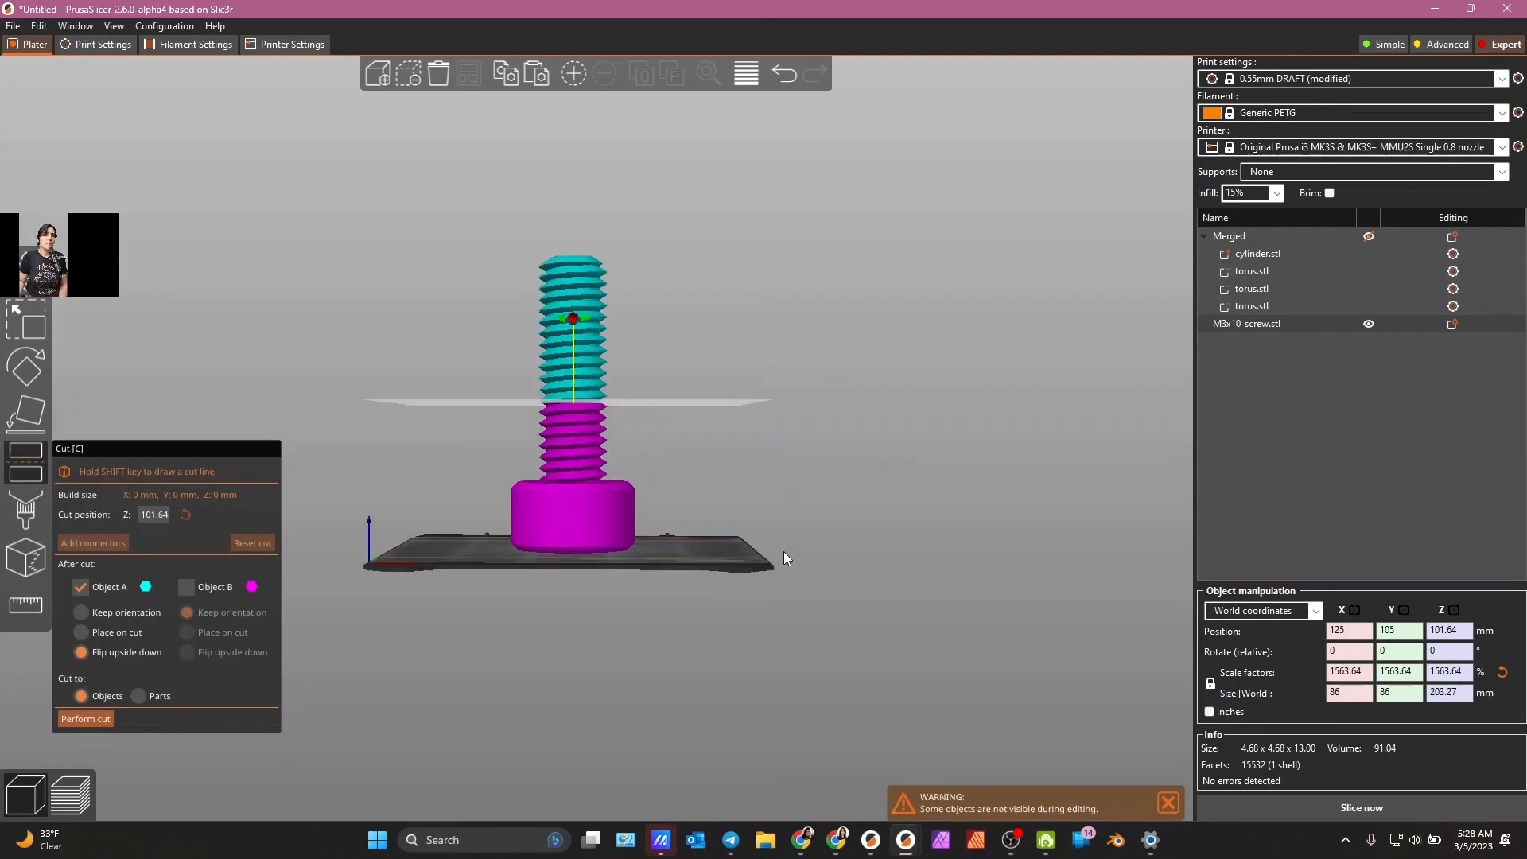
drag(676, 404, 679, 450)
scroll(738, 599, up, 5)
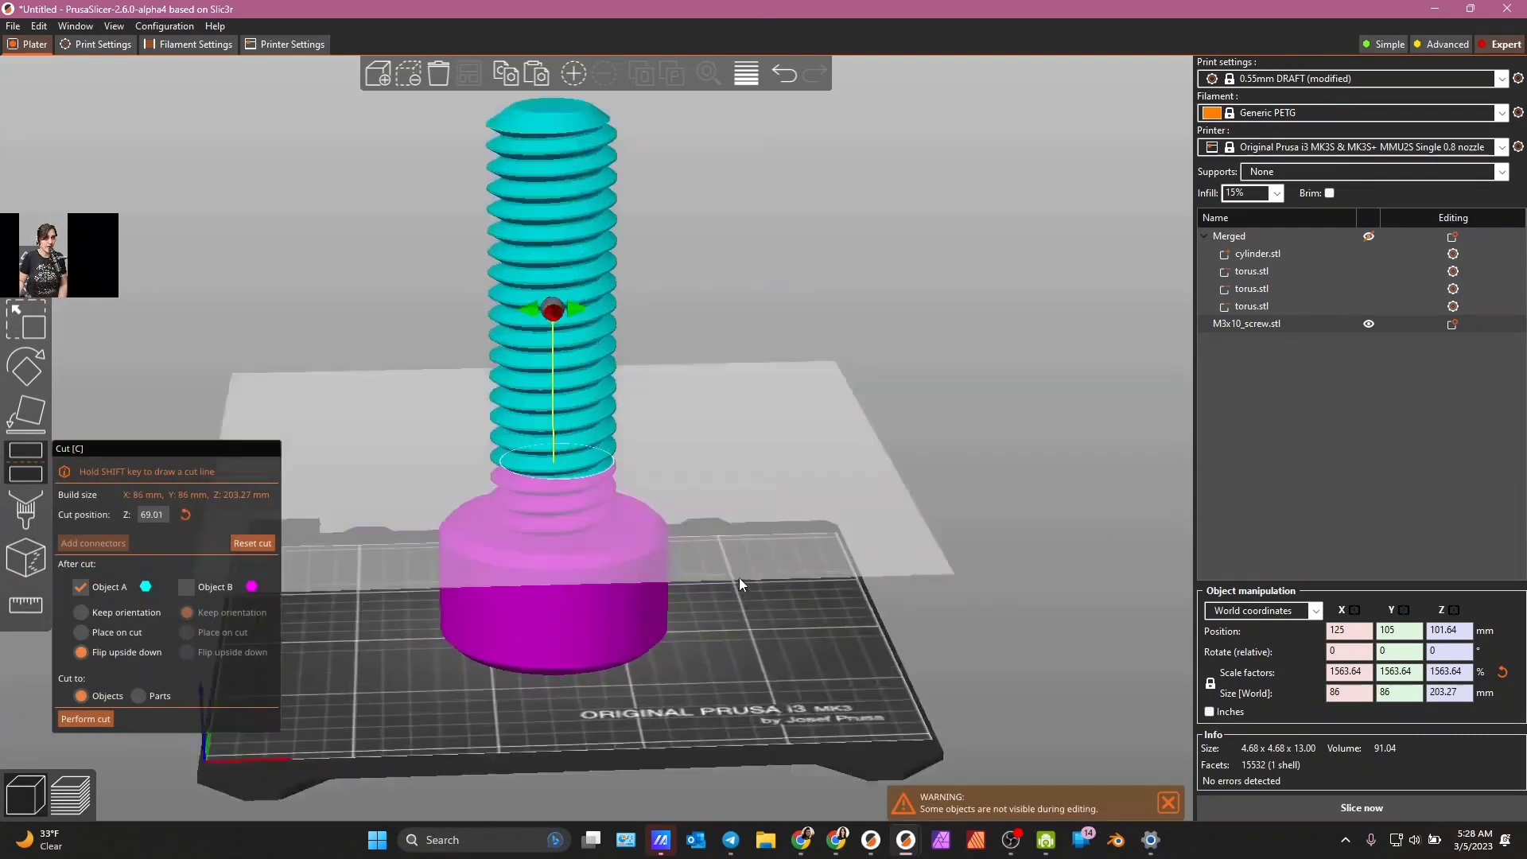
scroll(720, 747, up, 10)
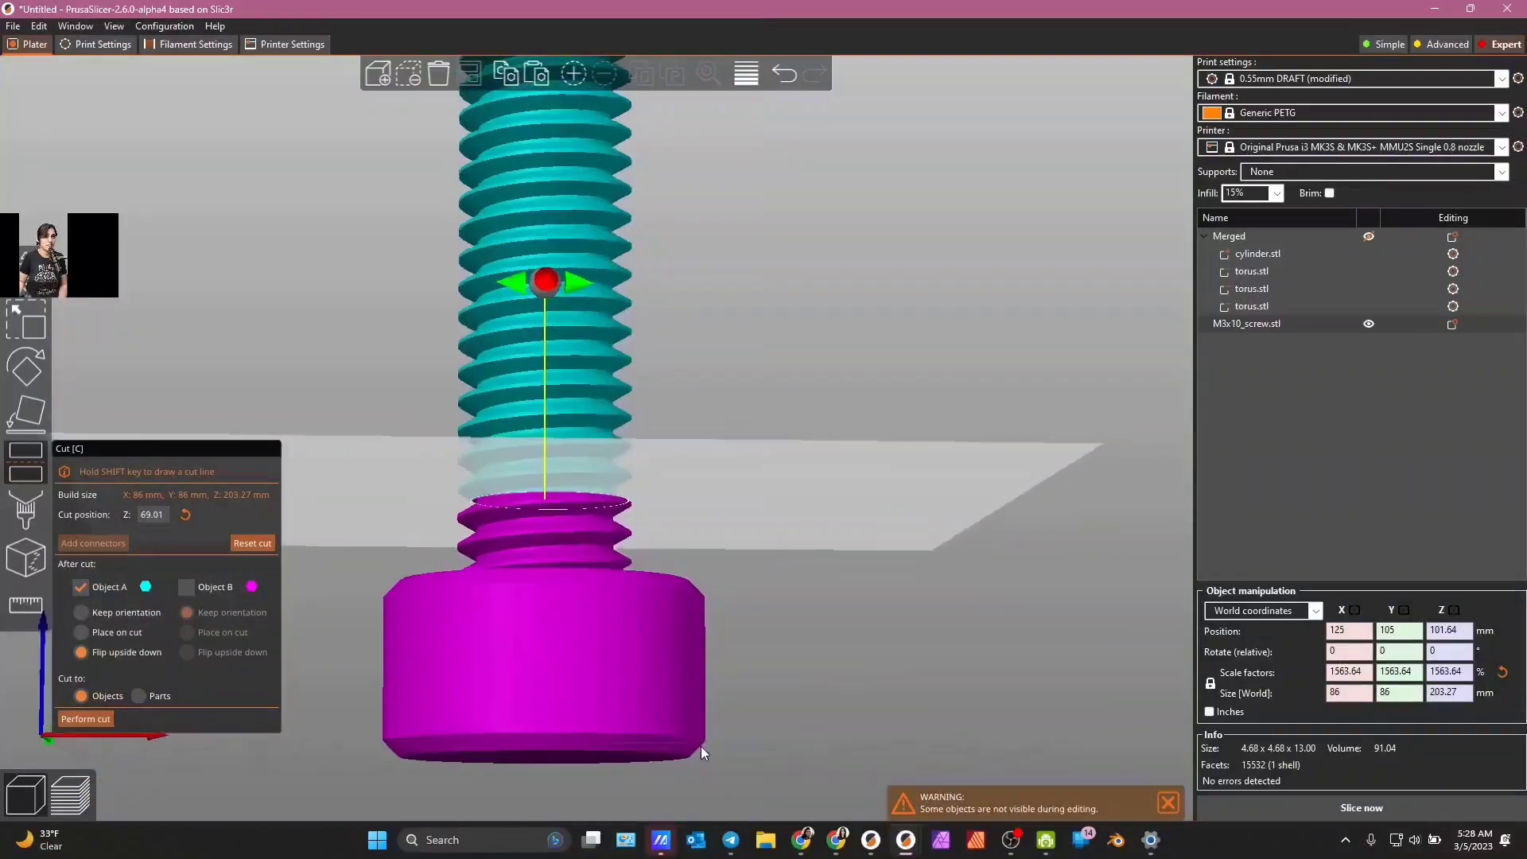
click(187, 587)
click(82, 587)
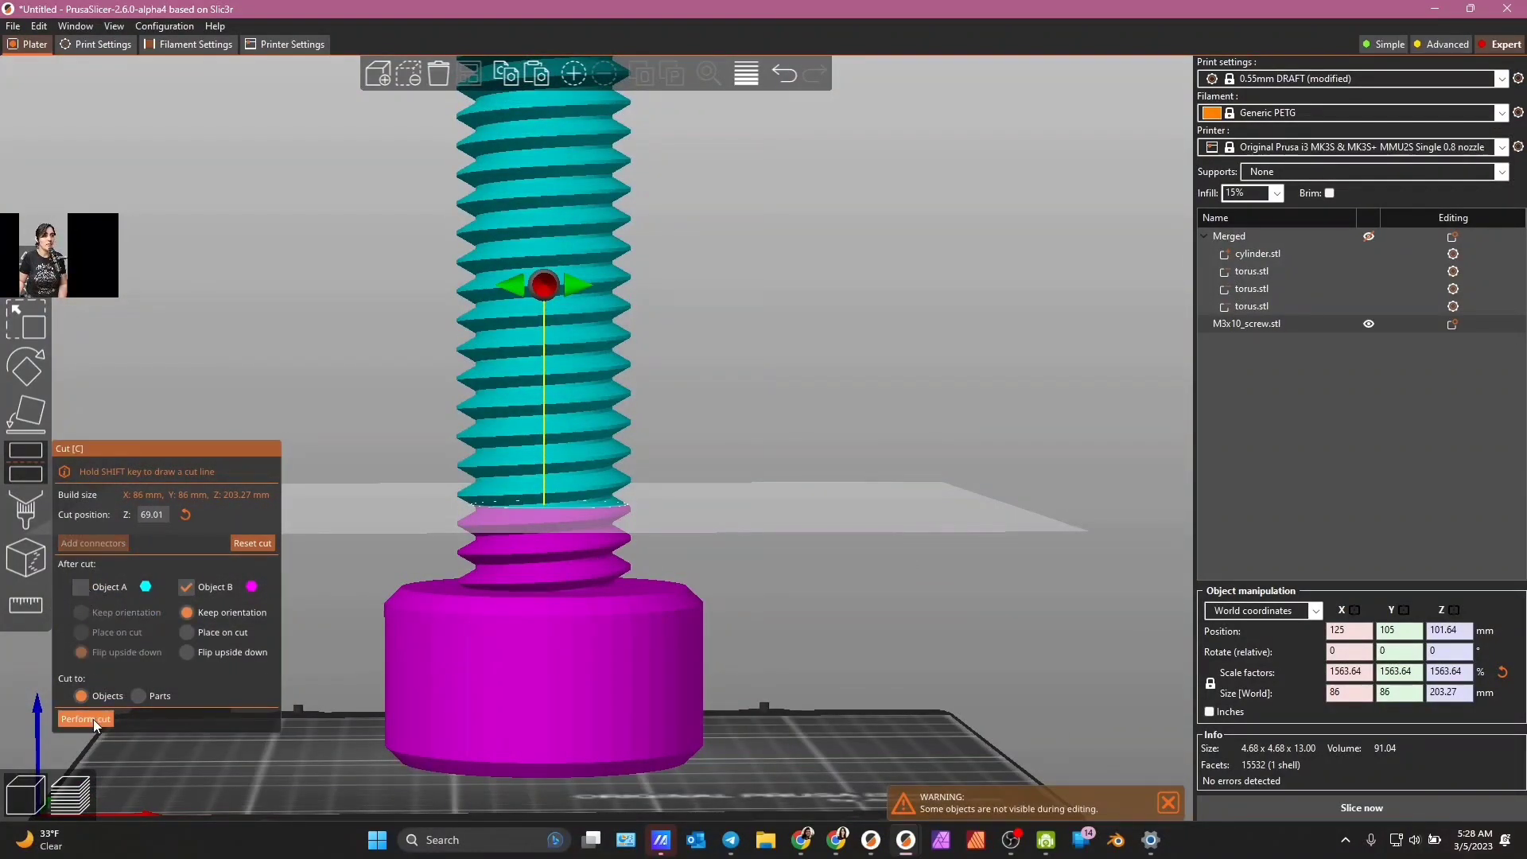
click(93, 719)
drag(829, 703, 748, 566)
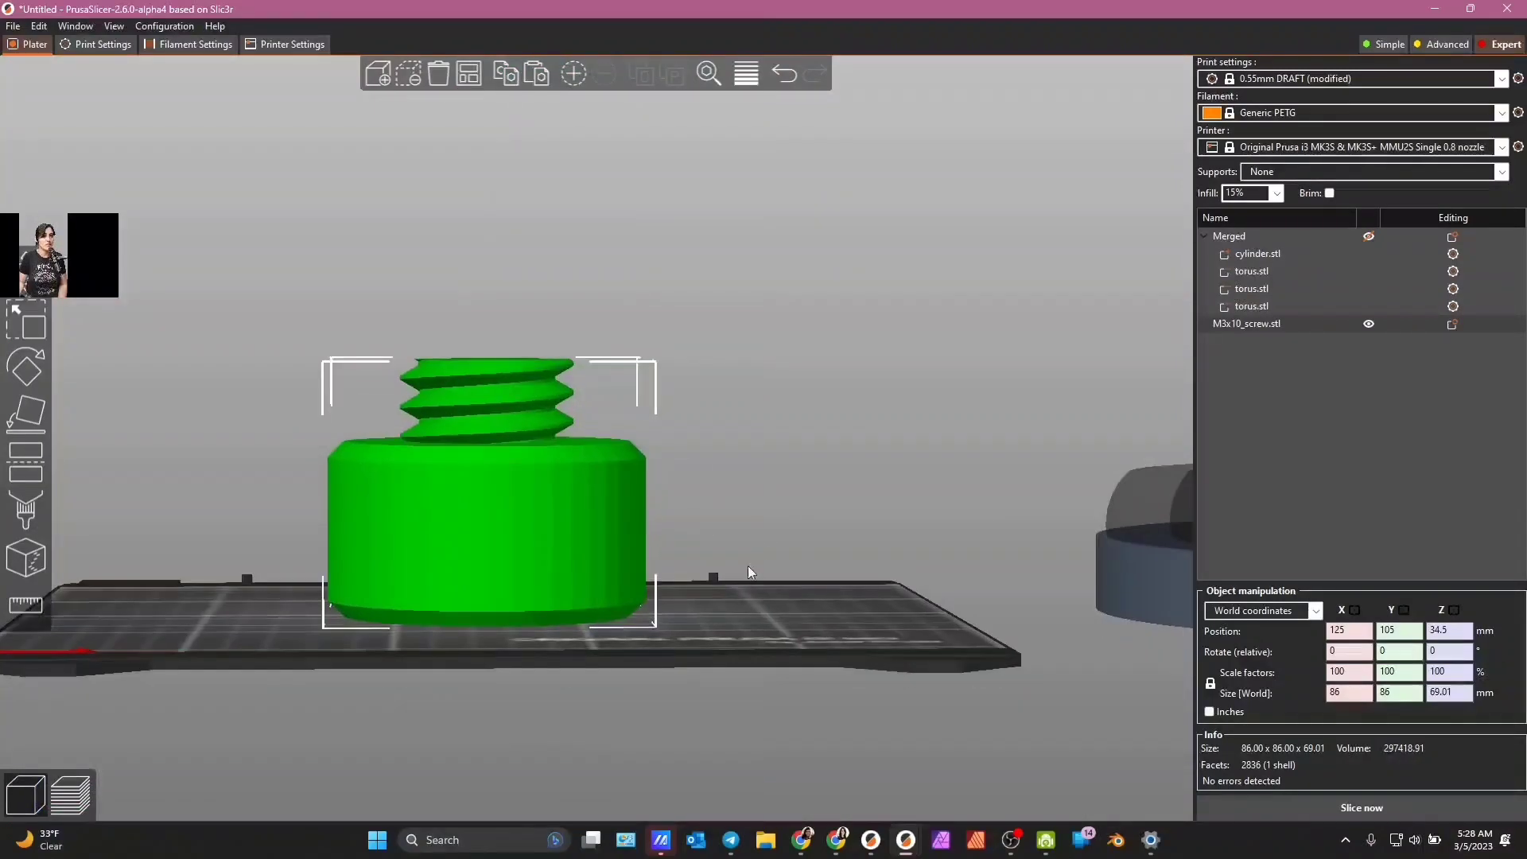
- Cut the shortened screw through its head at a height of about 39.25 mm, keeping only the upper part flipped upside down
click(26, 474)
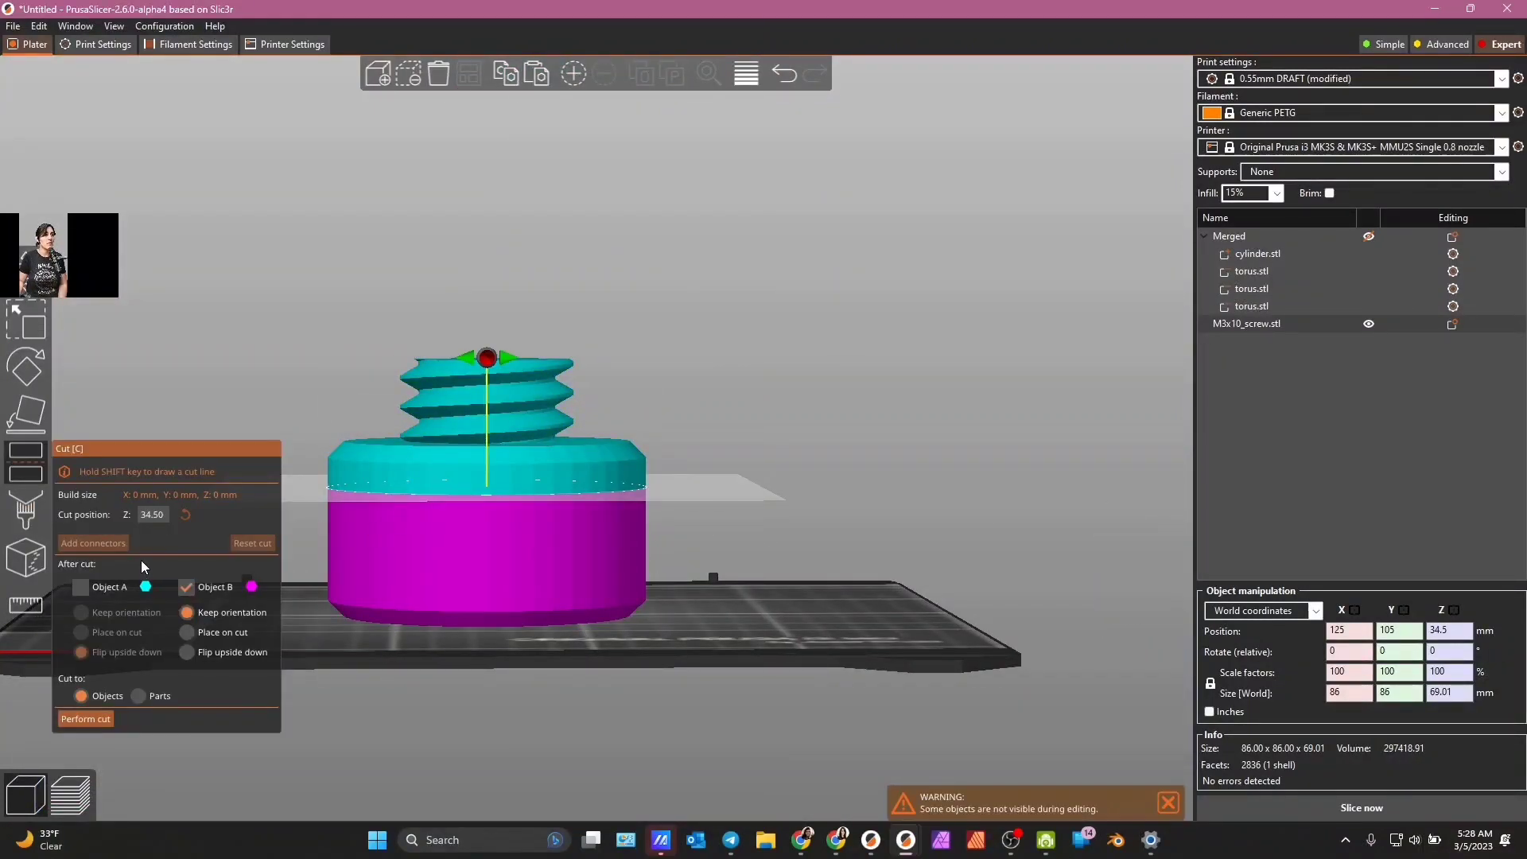
click(81, 587)
click(186, 587)
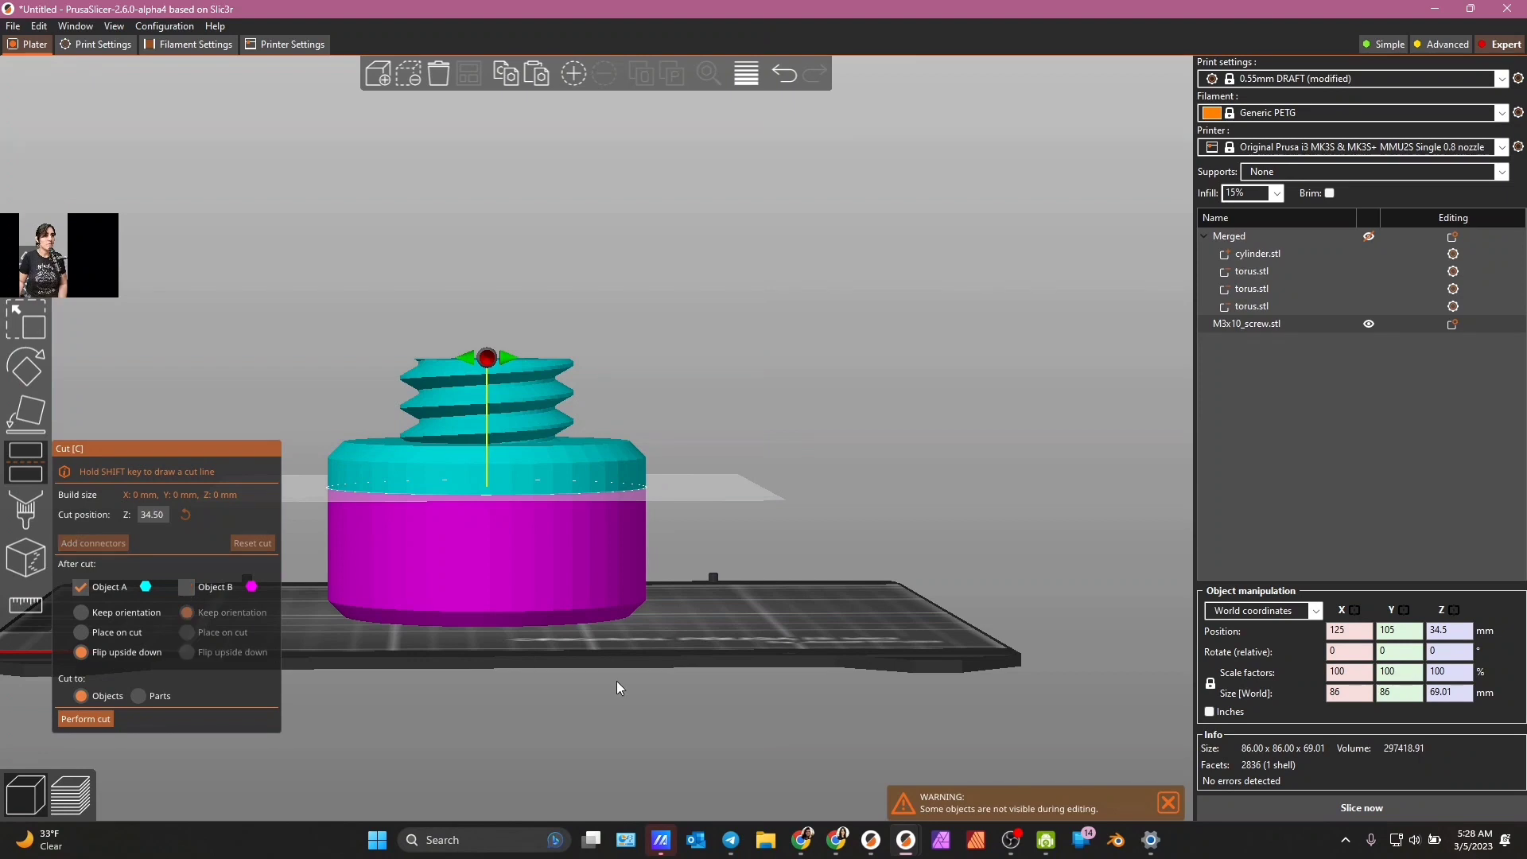
scroll(617, 681, up, 1)
drag(707, 496, 708, 474)
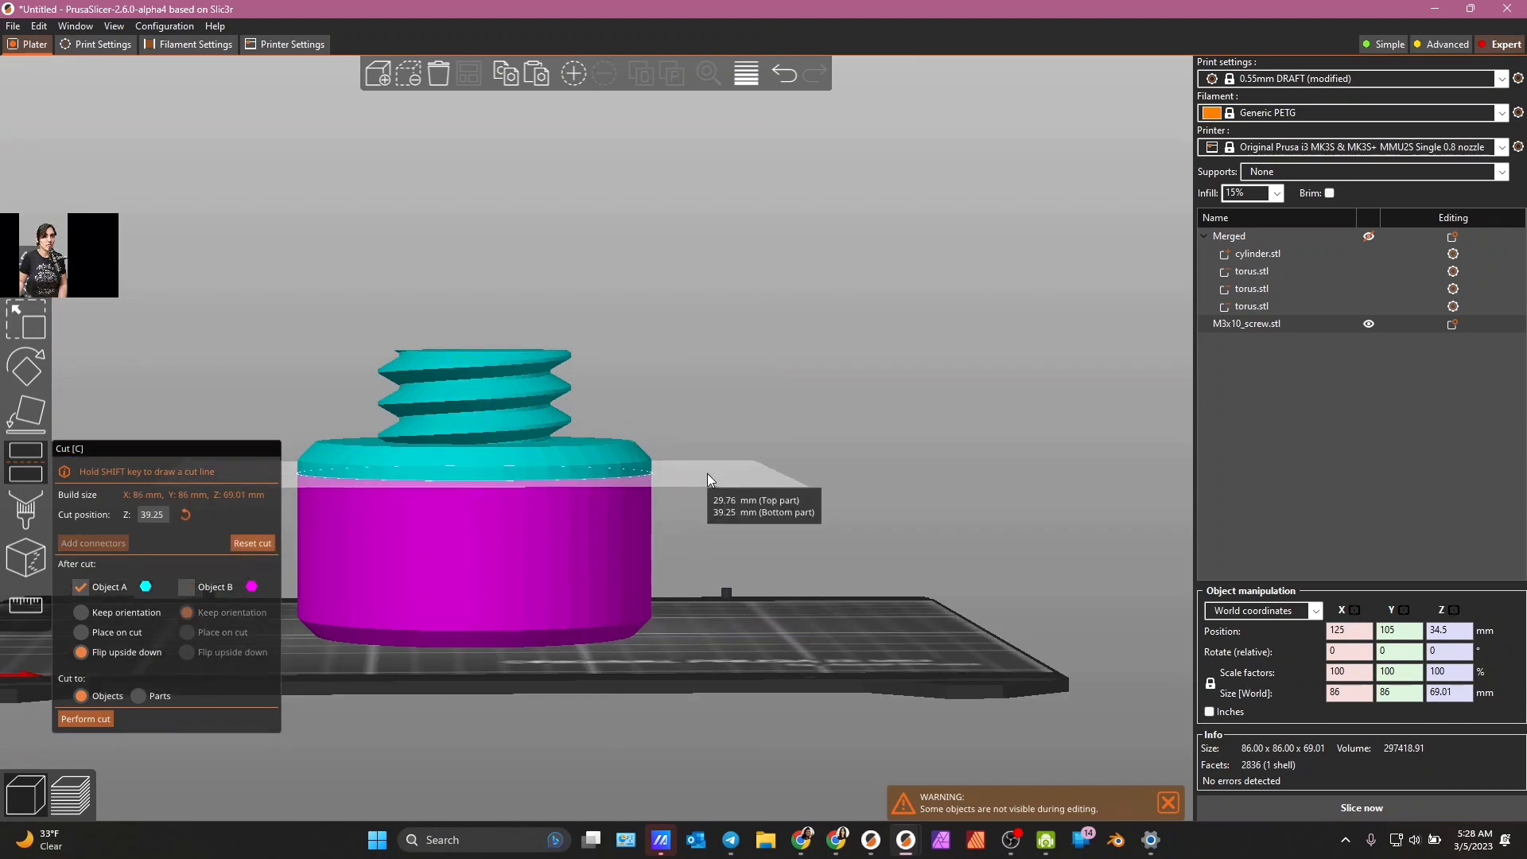
click(86, 719)
drag(652, 583, 775, 689)
scroll(775, 689, down, 5)
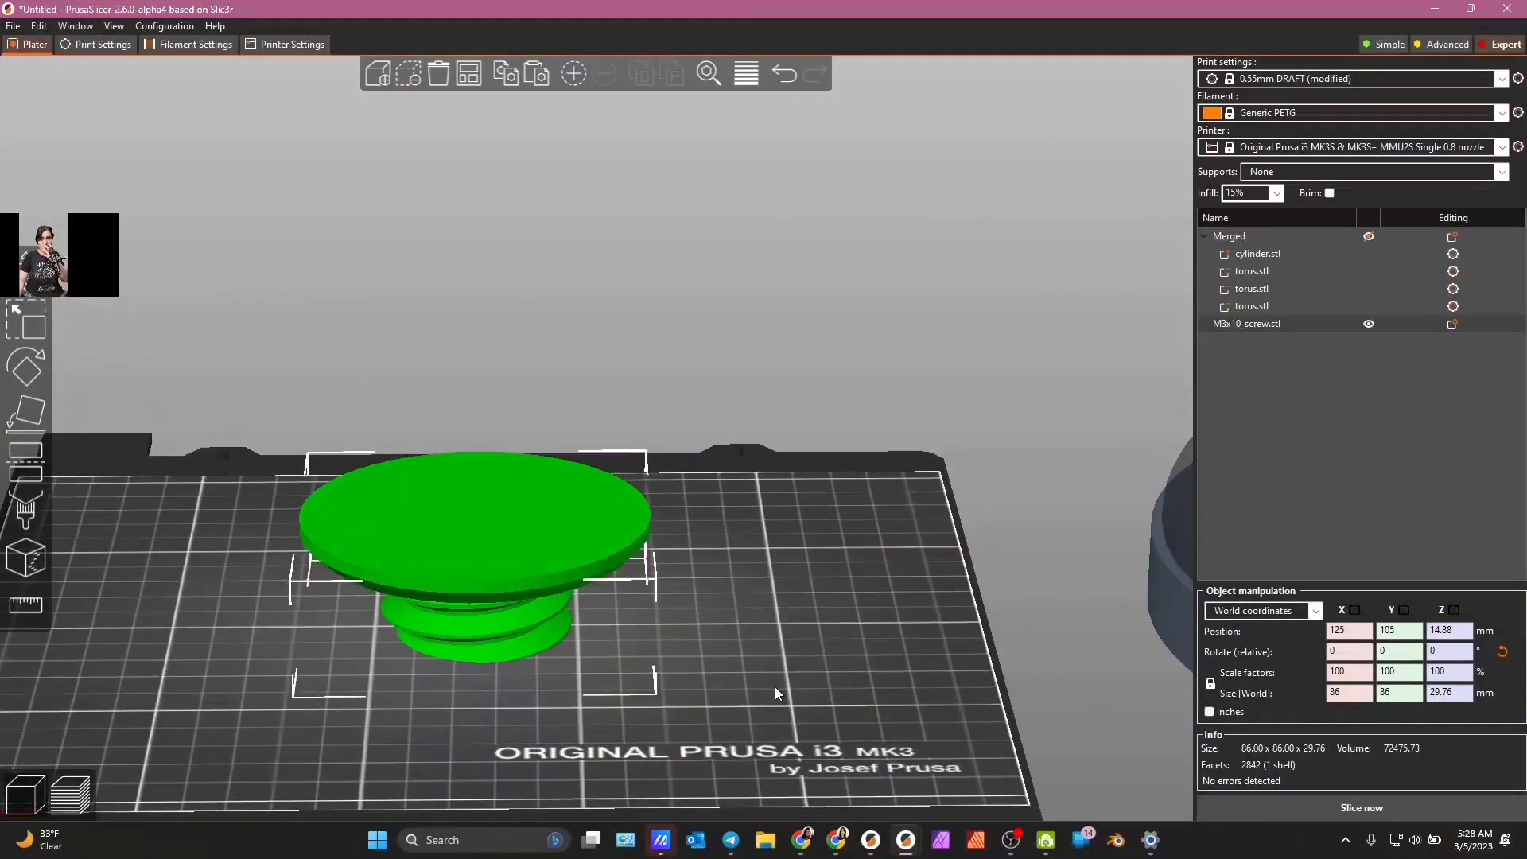
- Add a cylinder from the shape gallery to the bed where the cut screw stands
scroll(824, 620, up, 2)
right_drag(843, 589, 767, 600)
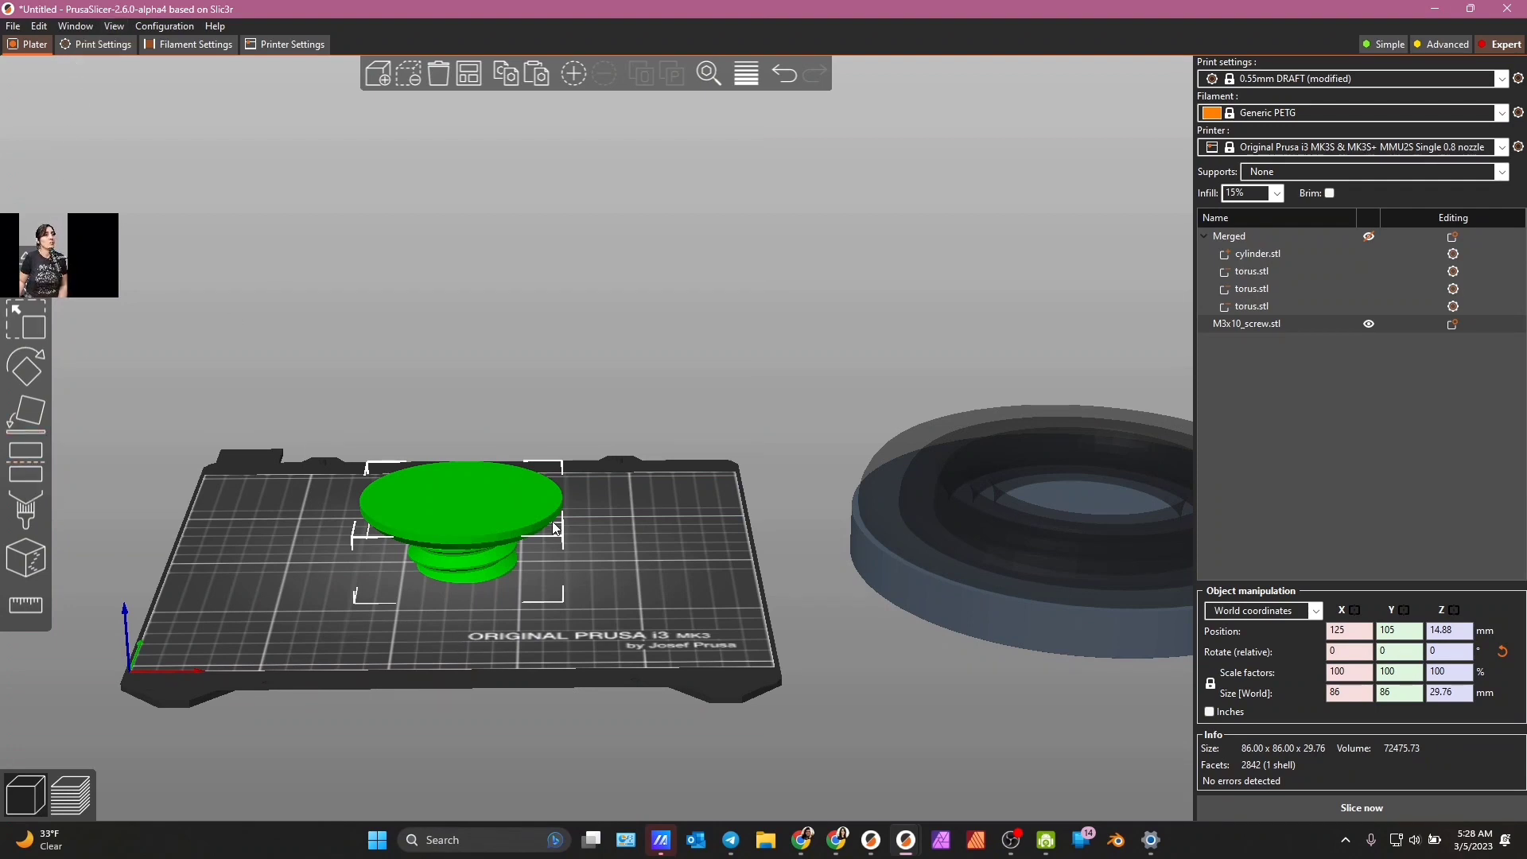
click(608, 600)
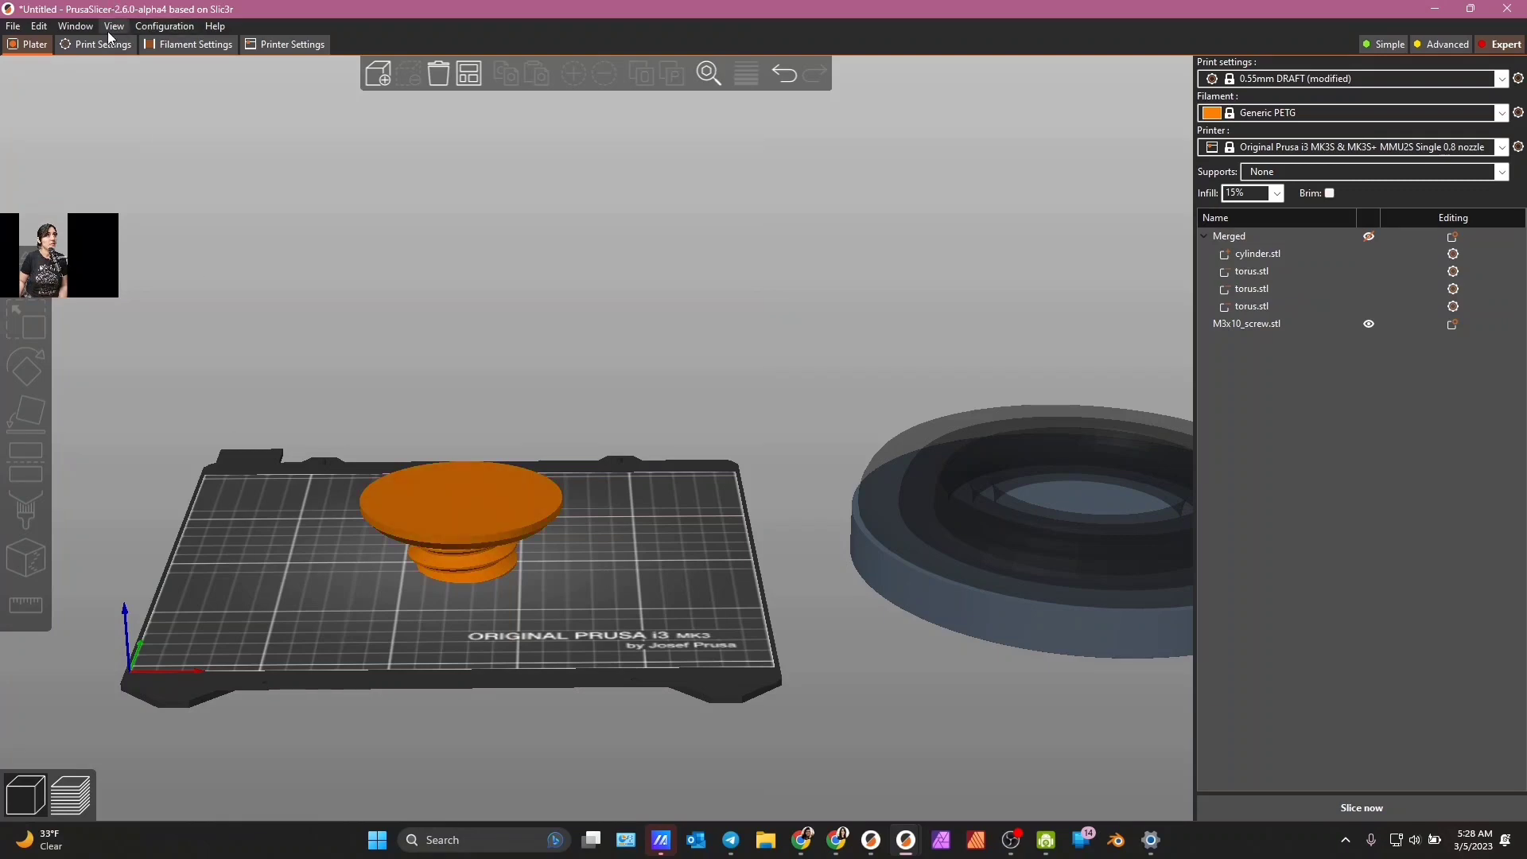
click(76, 25)
click(139, 174)
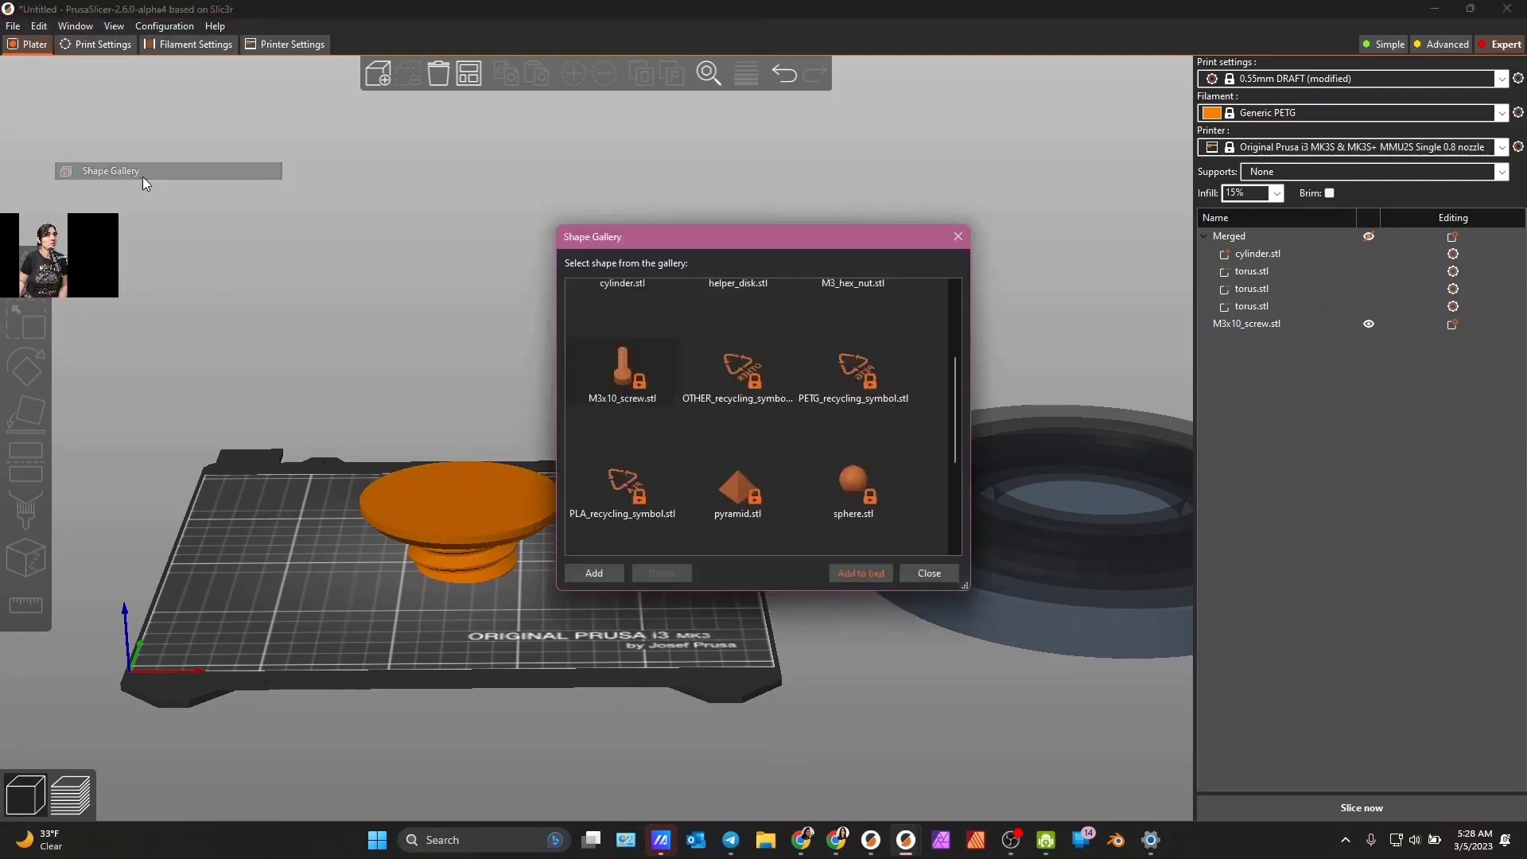
scroll(813, 452, up, 5)
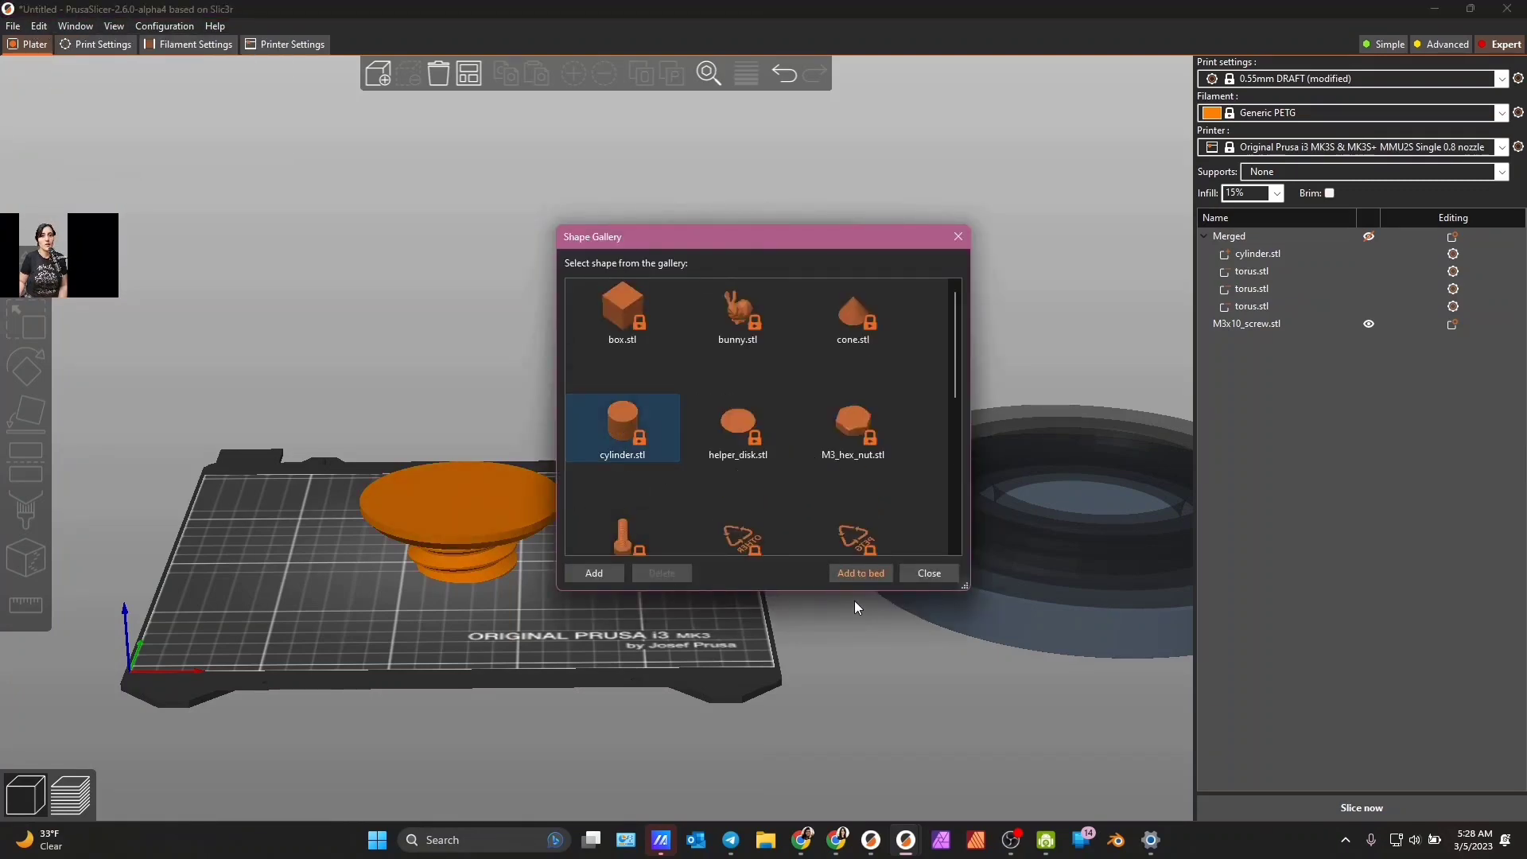
click(860, 573)
drag(628, 635, 641, 546)
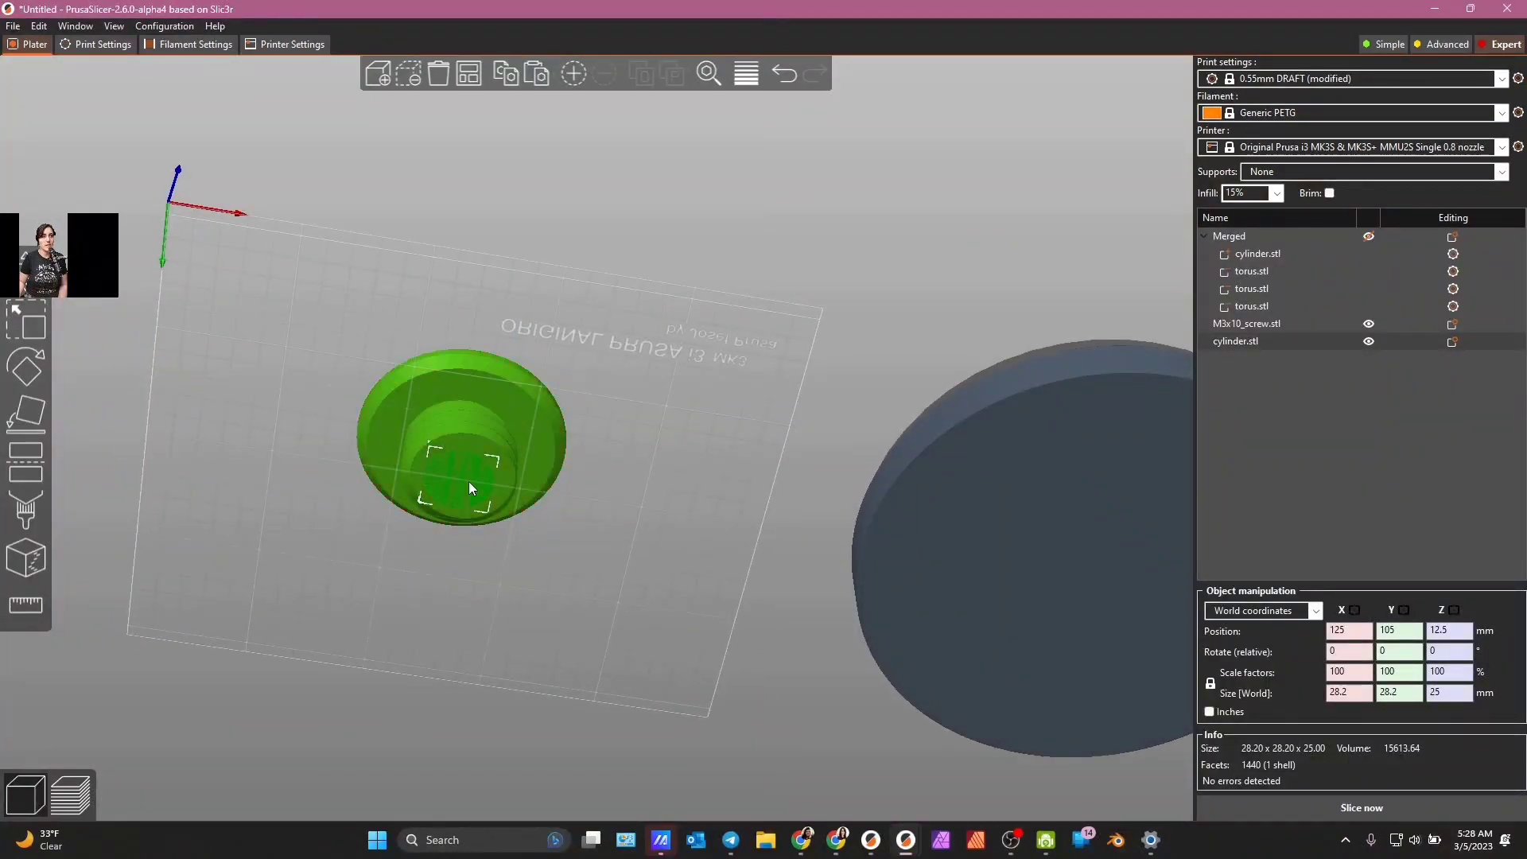
- Resize the new cylinder uniformly to an X size of 86 mm with the proportions locked
click(1365, 694)
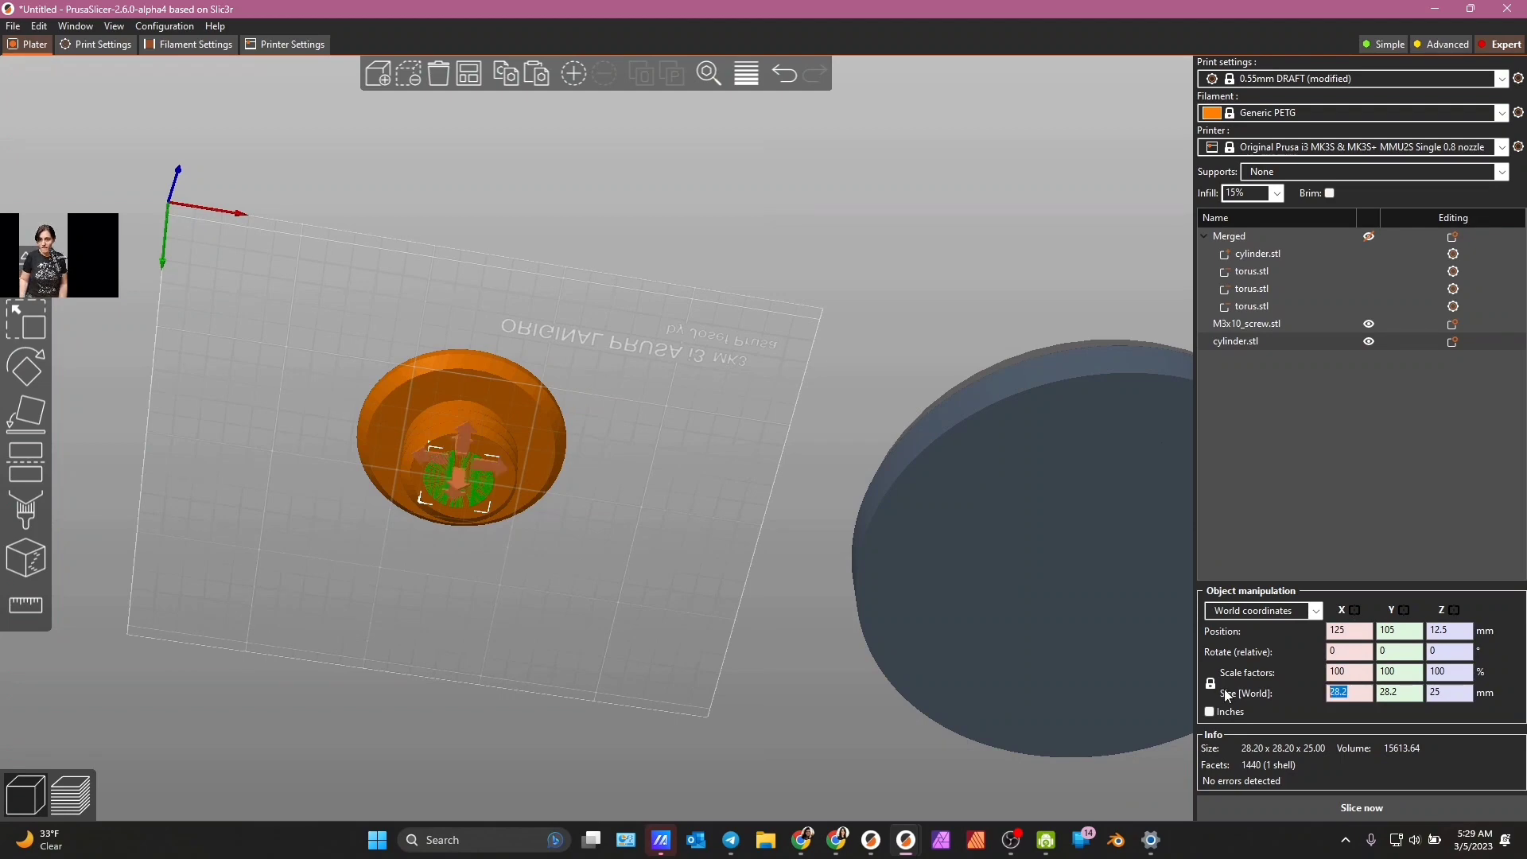
text(86)
key(Return)
drag(637, 533, 630, 572)
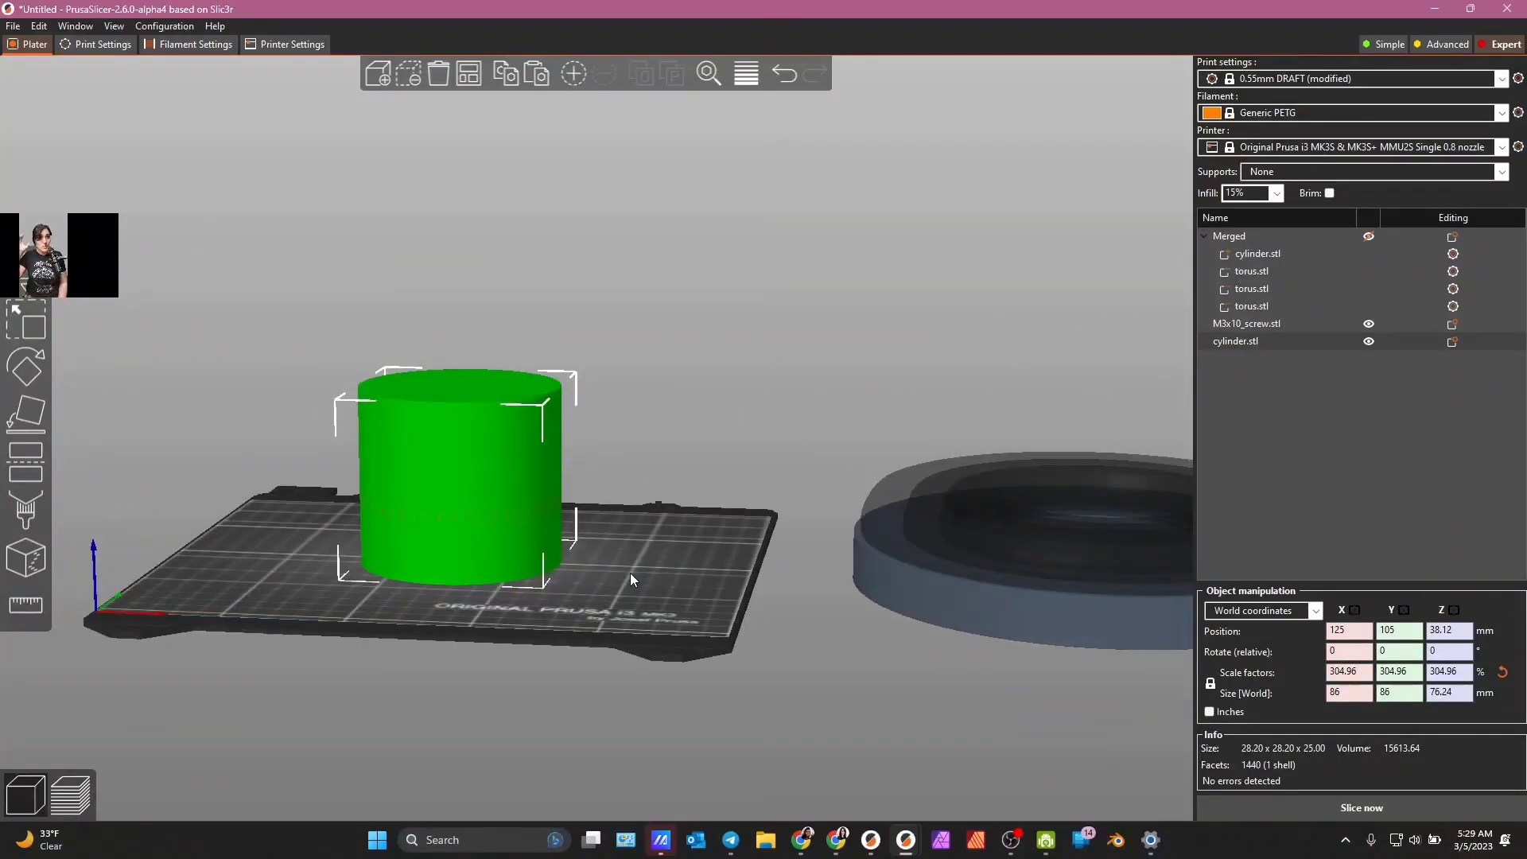
mouse_move(570, 609)
mouse_down()
mouse_move(585, 603)
mouse_move(578, 624)
mouse_up()
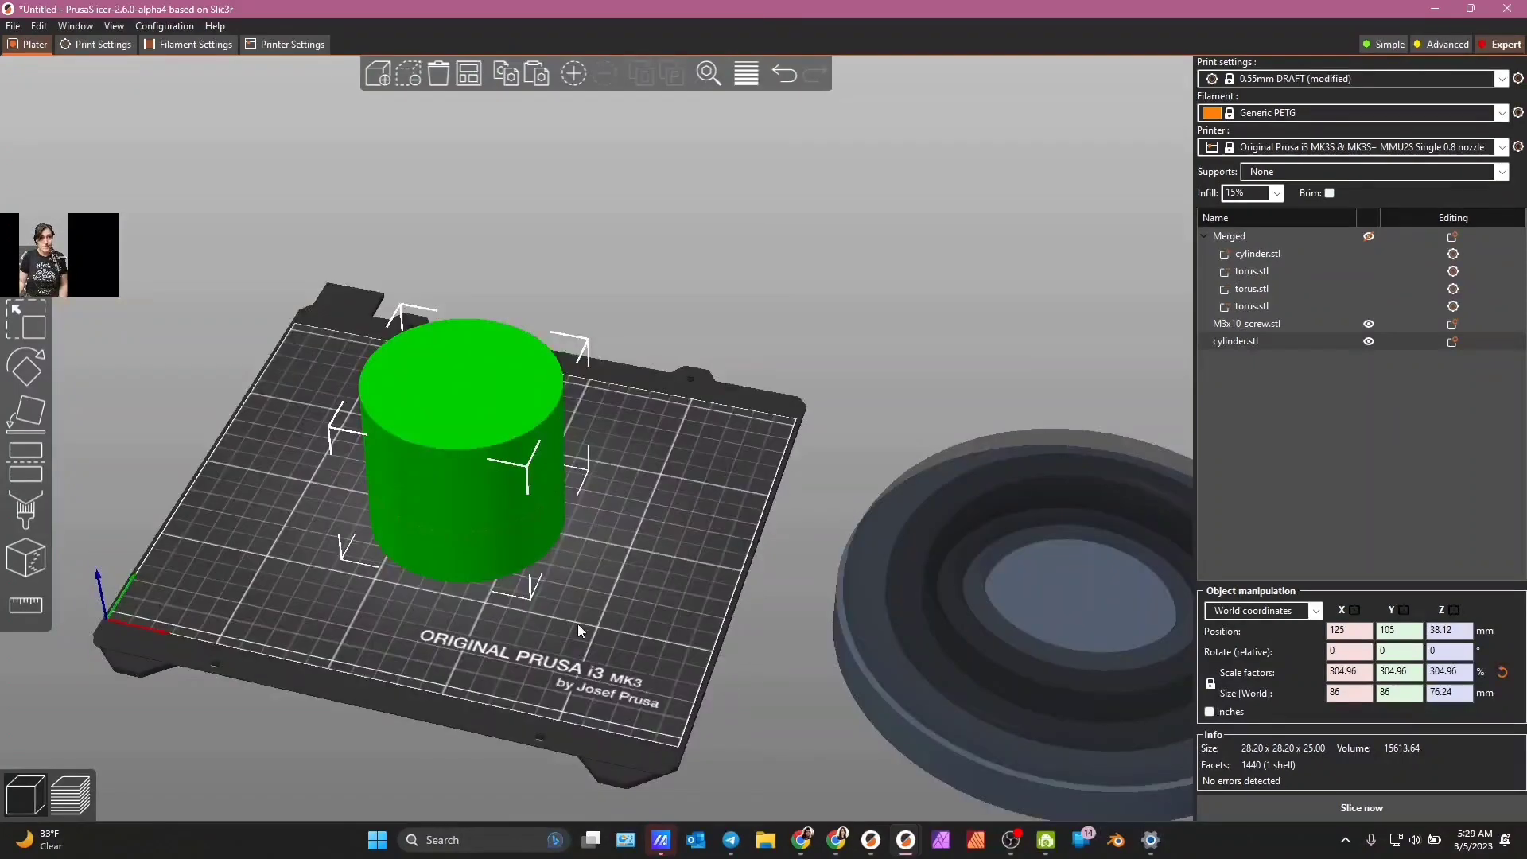
scroll(352, 576, up, 1)
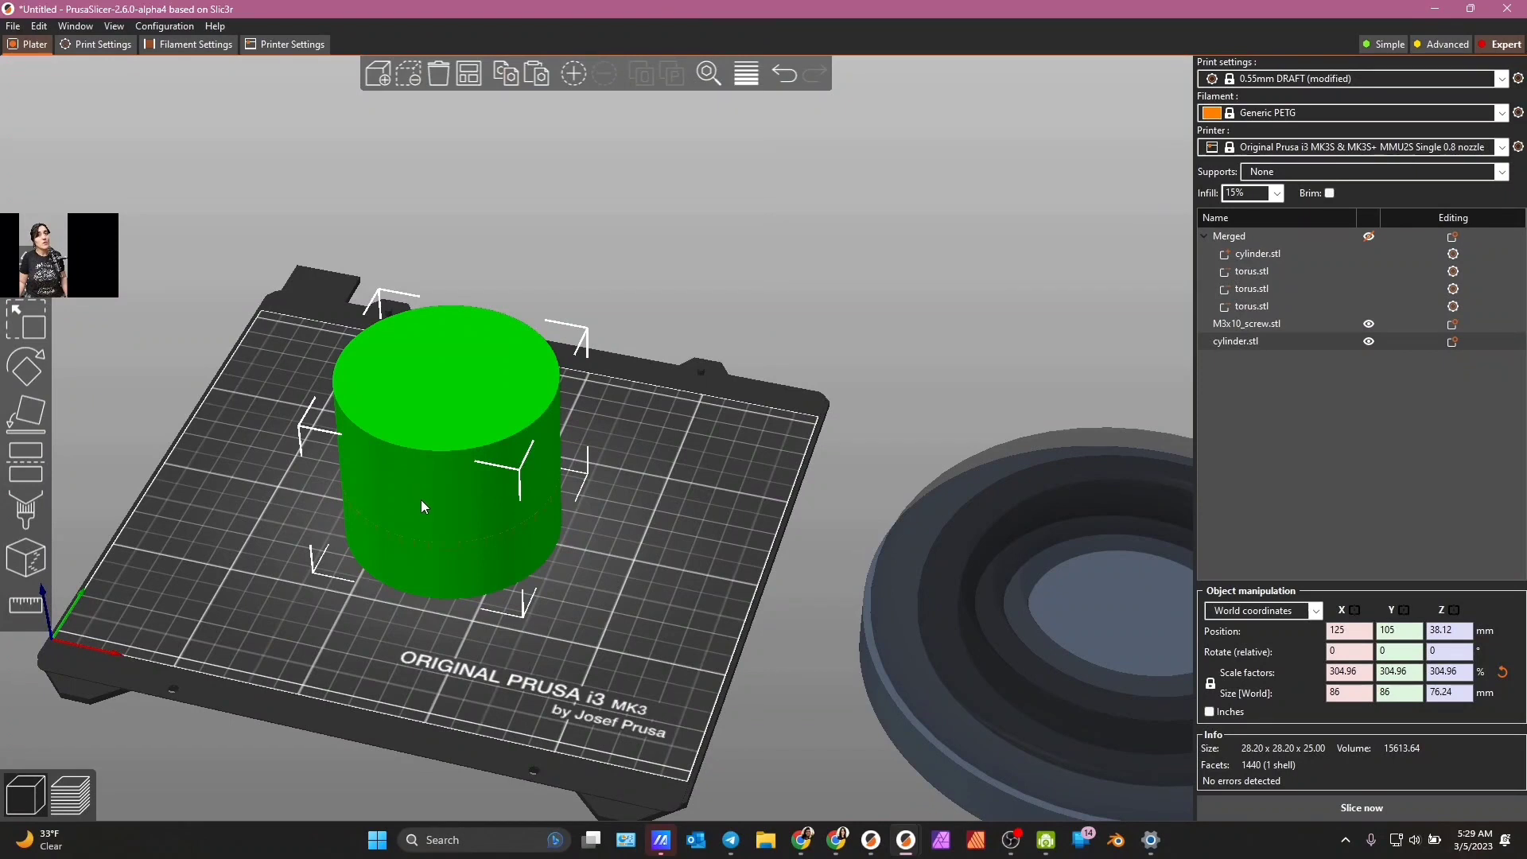
- Merge the screw and the new cylinder into one multi-part object
ctrl+click(1259, 328)
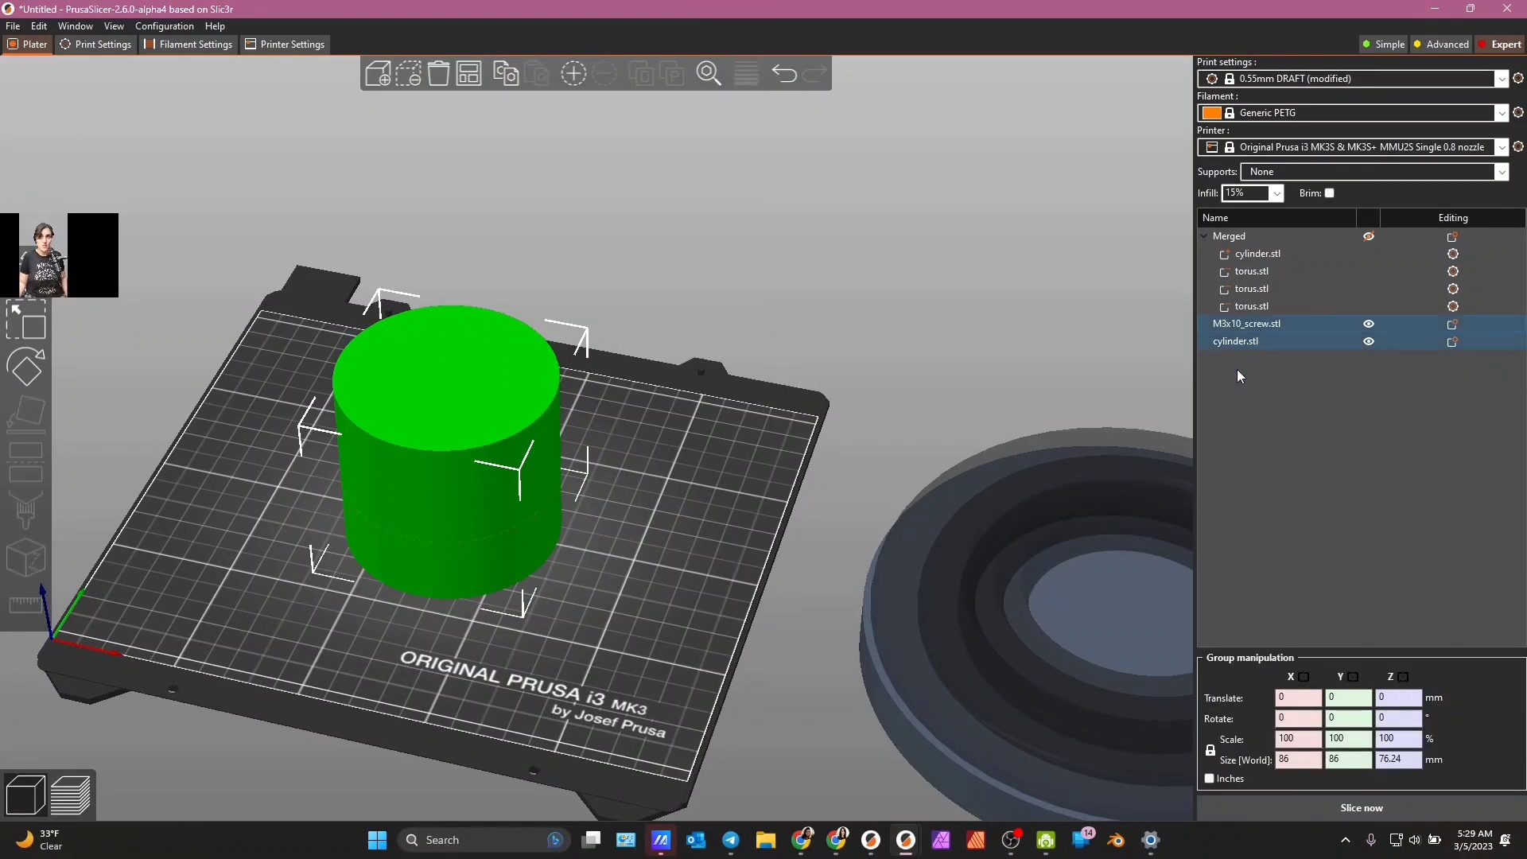
right_click(1262, 331)
click(1307, 418)
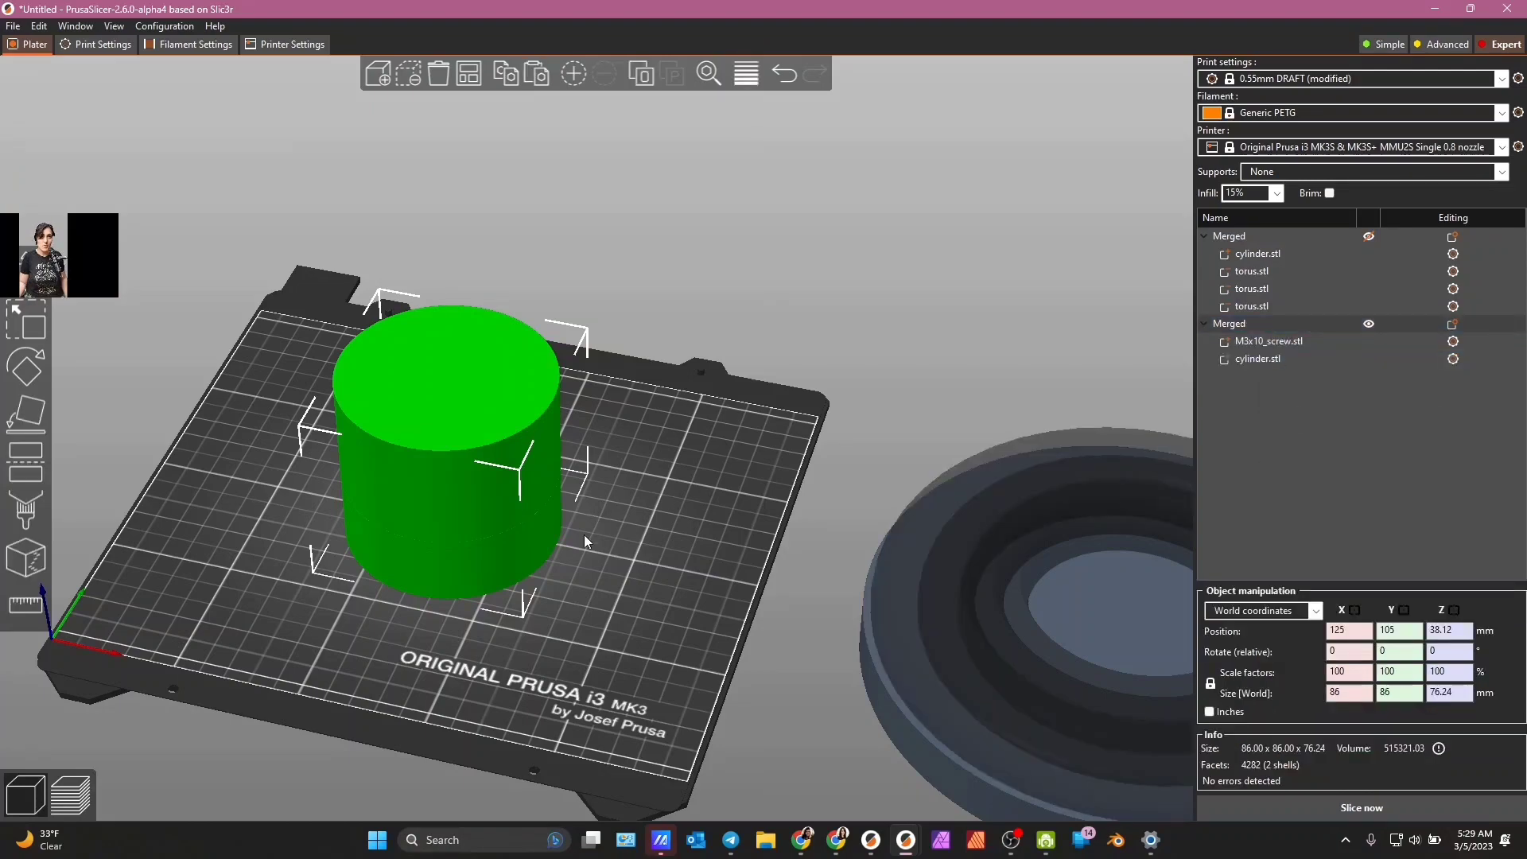
drag(584, 534, 278, 389)
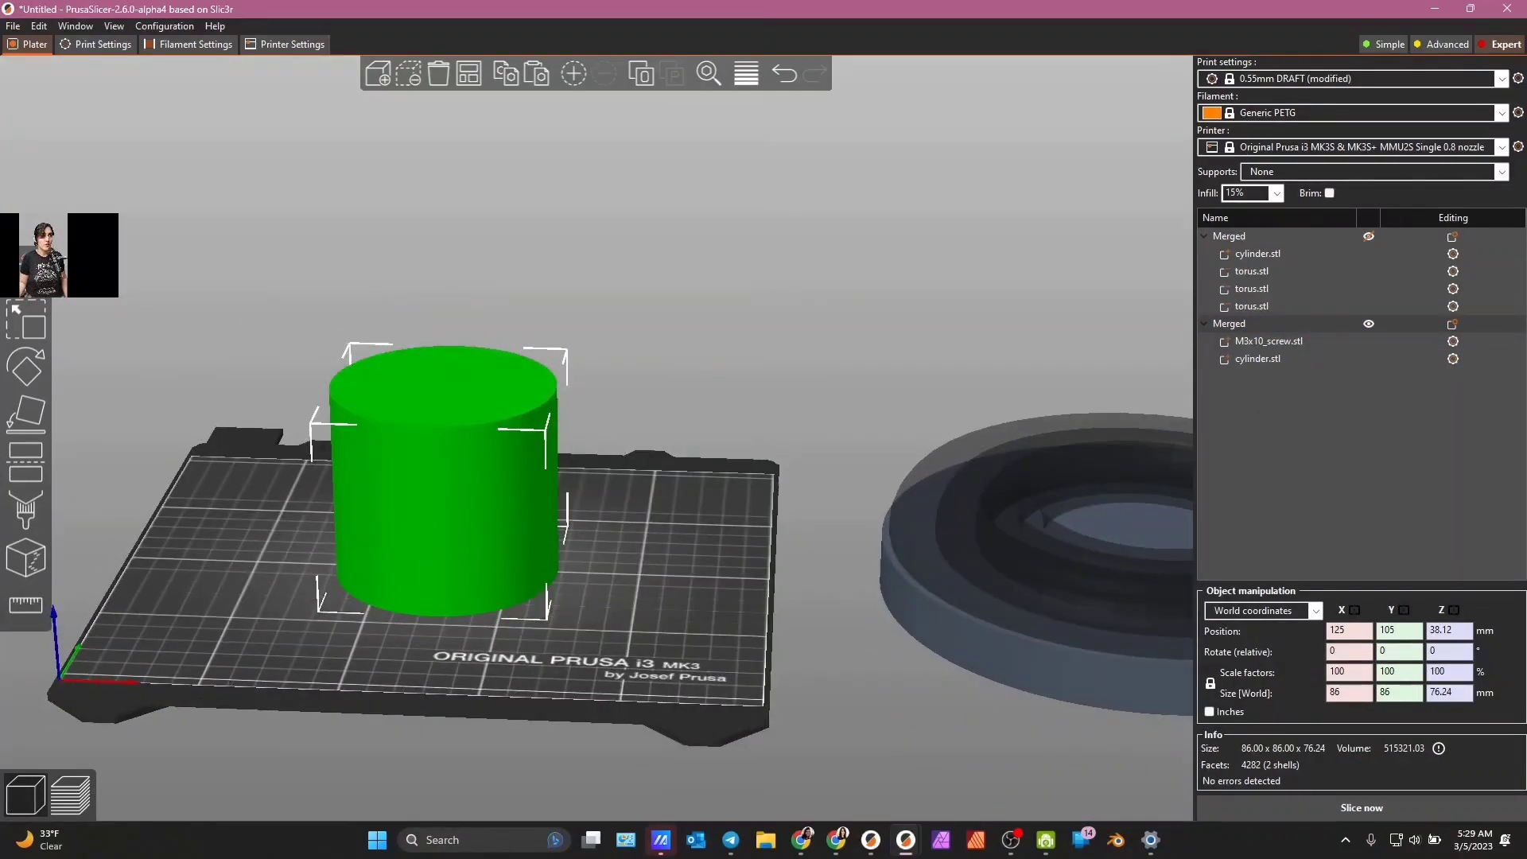
- Move the screw part straight down out of the cylinder to a Z position of about -27.28 mm
key(m)
drag(438, 368, 433, 291)
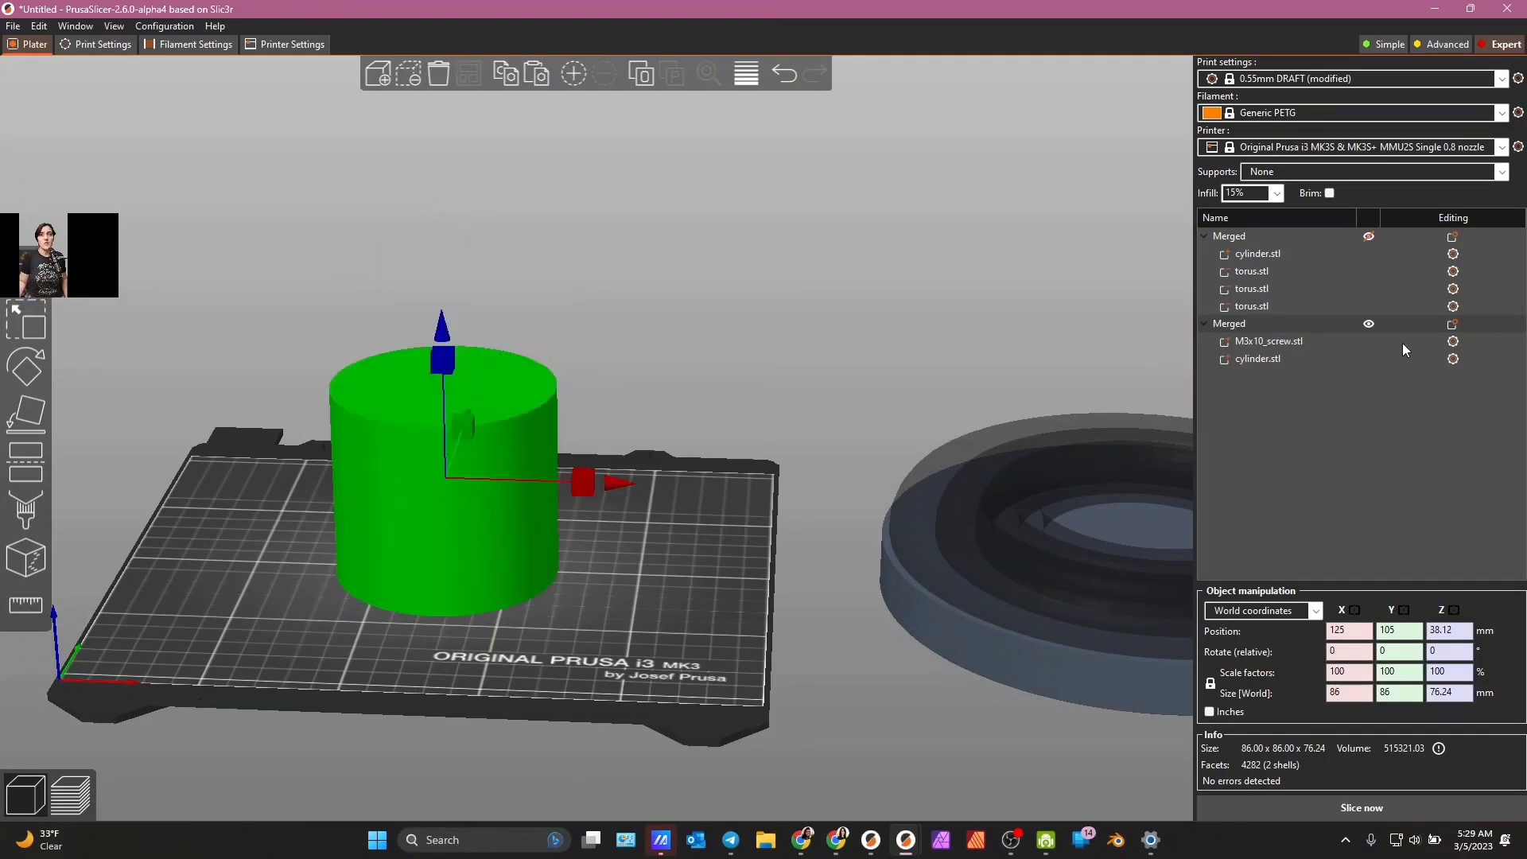
click(1253, 340)
drag(450, 483, 443, 624)
drag(585, 686, 585, 668)
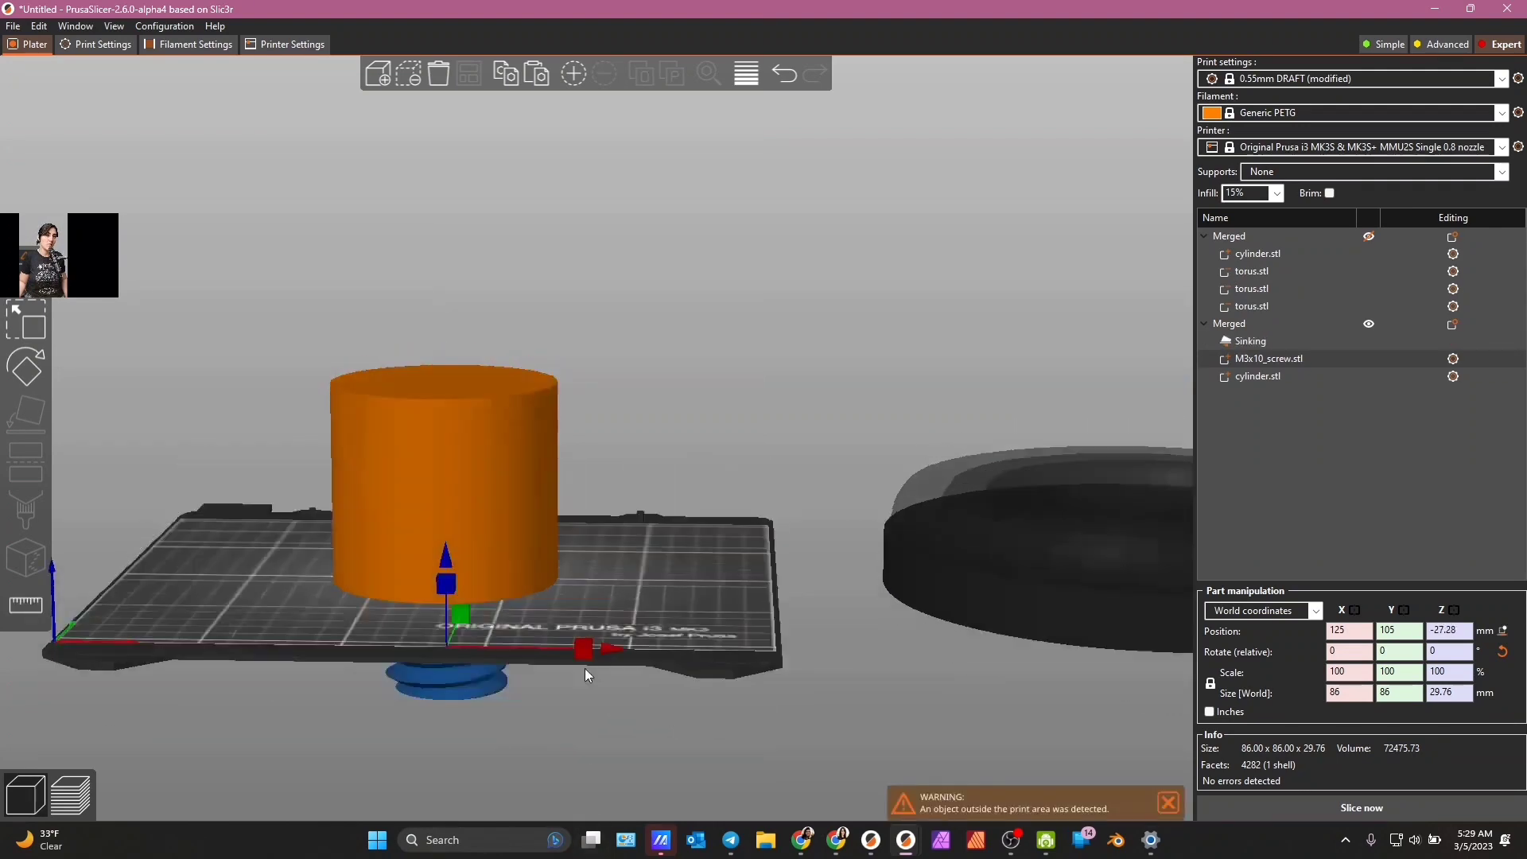
key(1)
- Raise the merged object above the bed, and move its screw part up until the head slightly overlaps the cylinder's underside
click(442, 460)
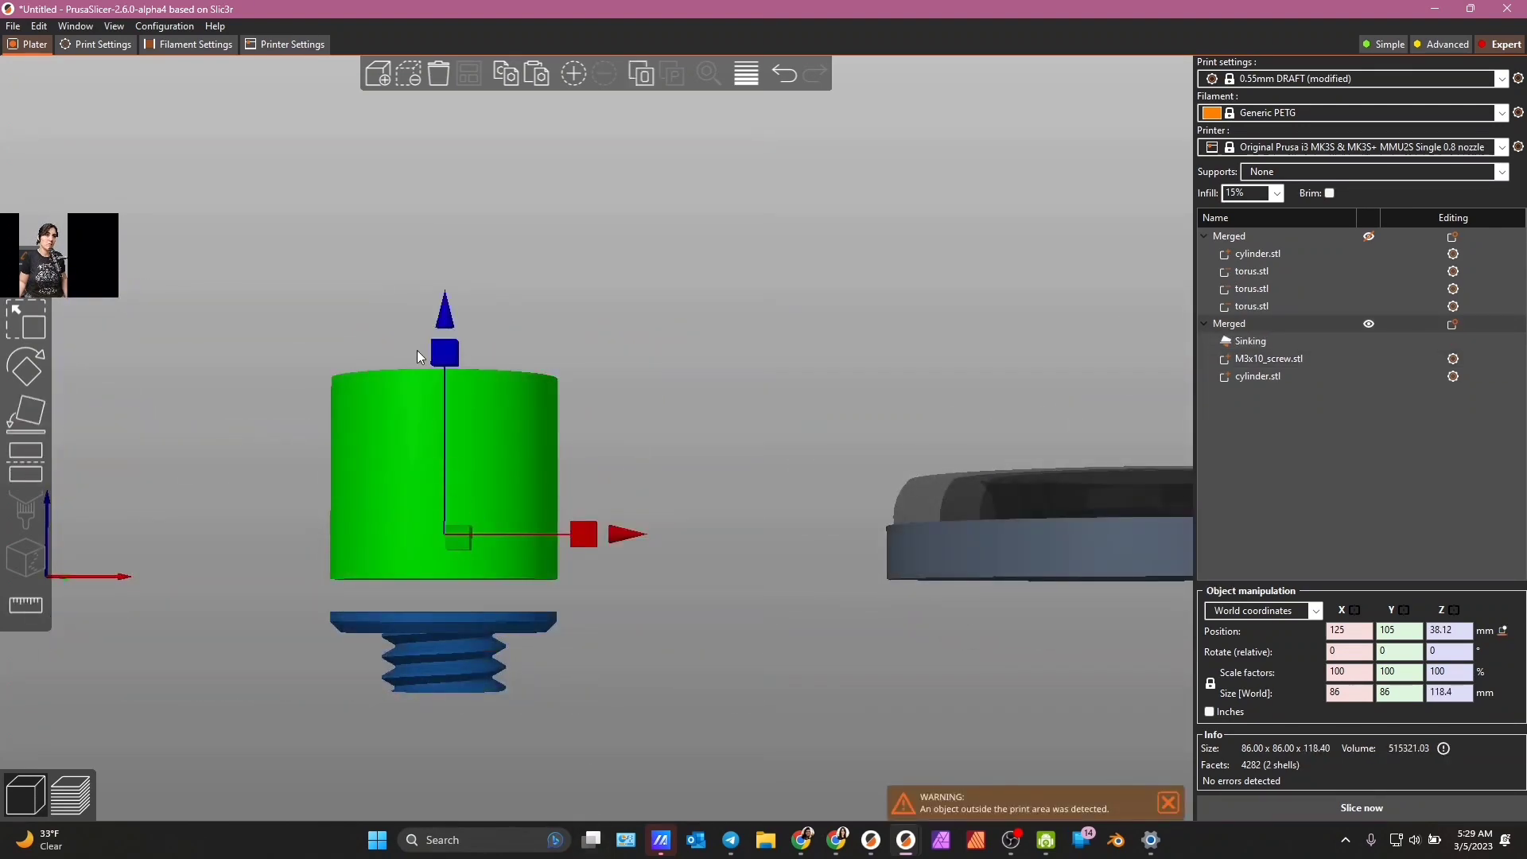
drag(444, 354, 465, 246)
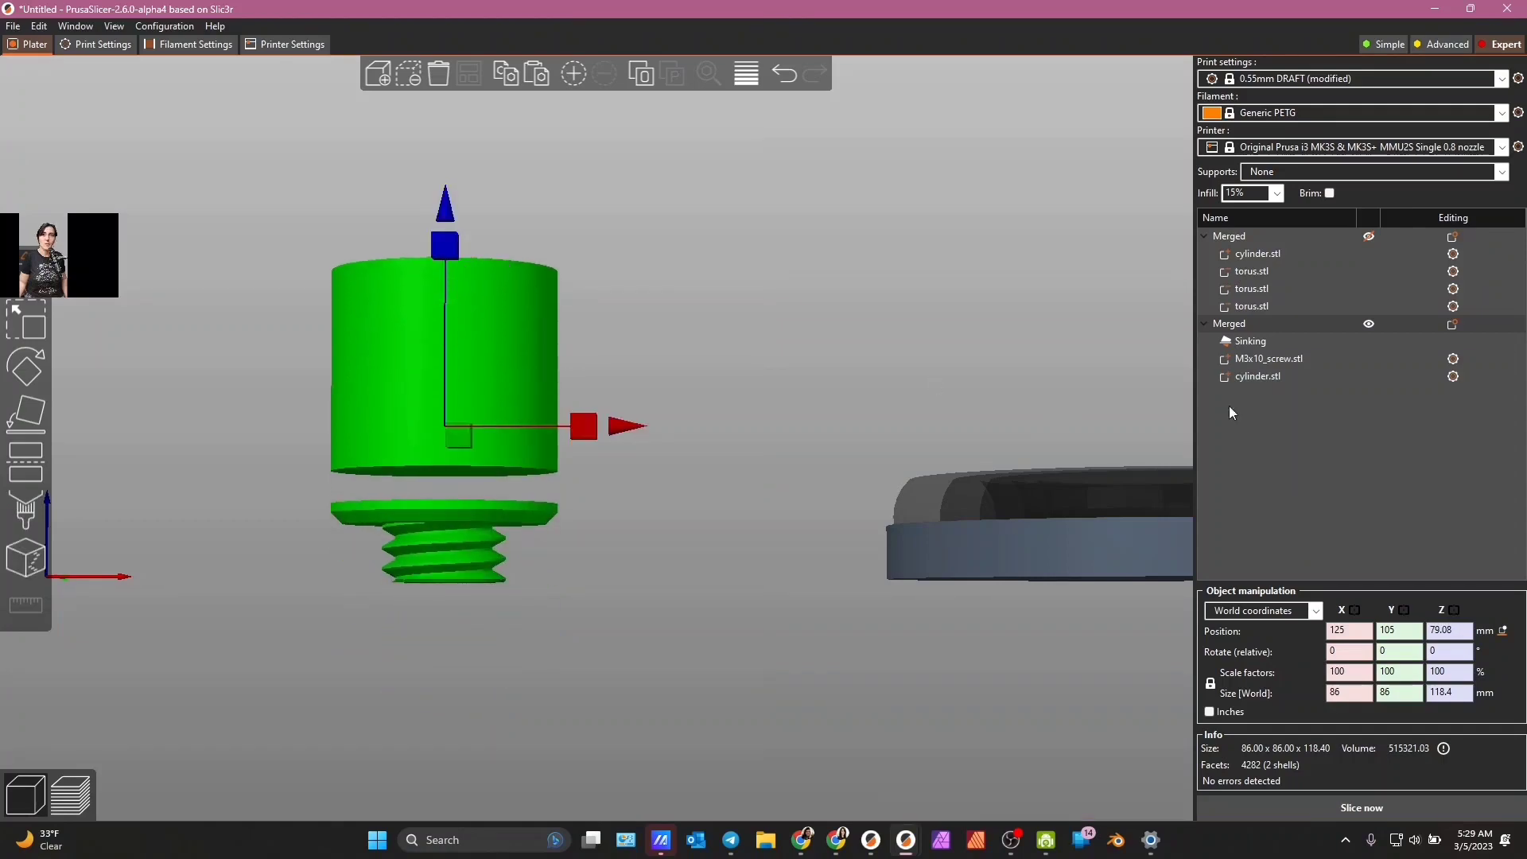
click(1283, 358)
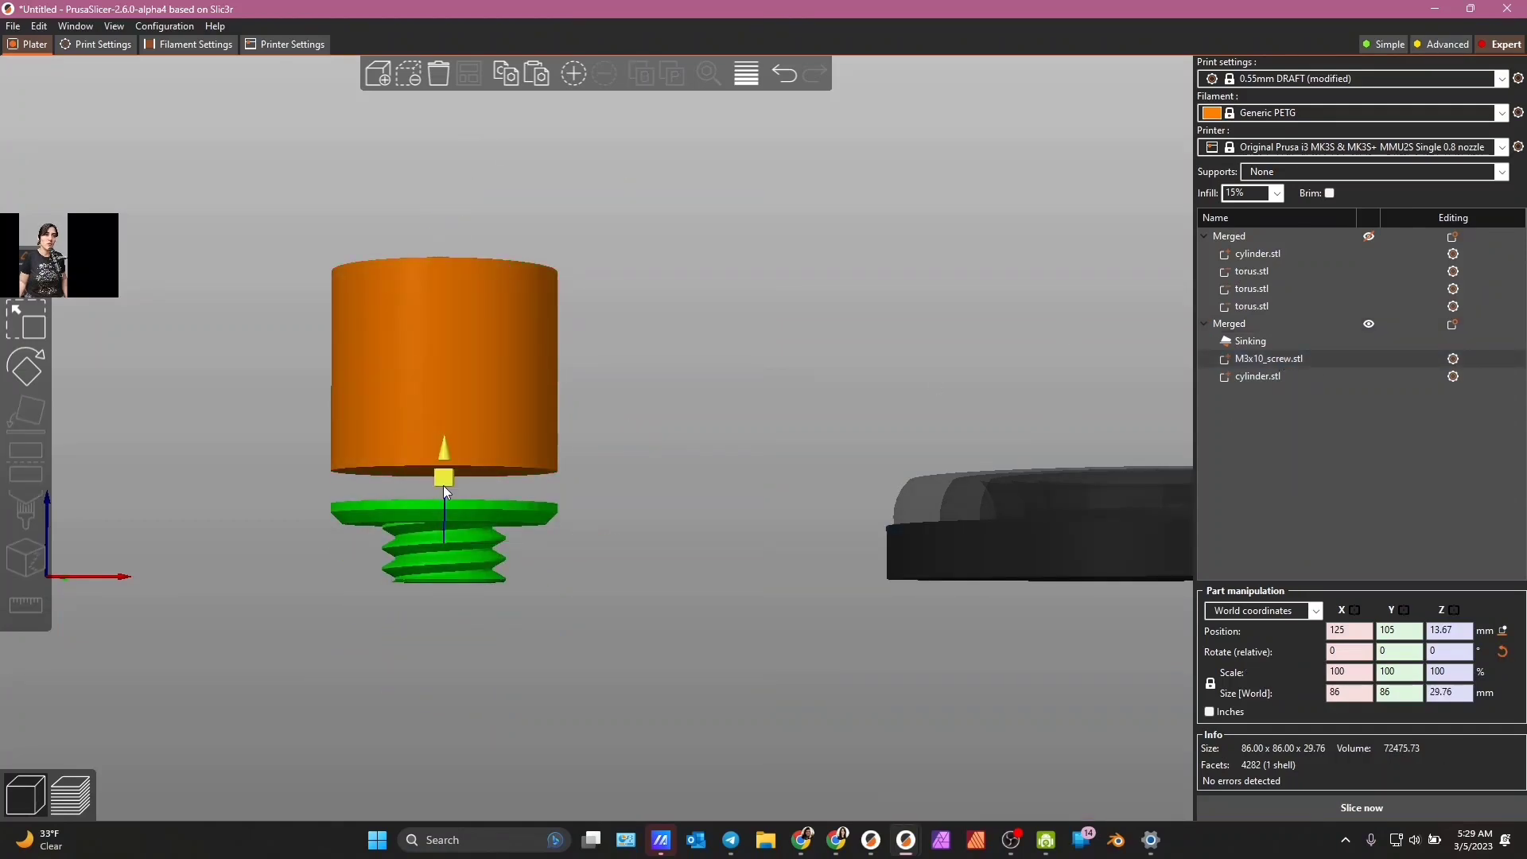
drag(442, 485, 443, 442)
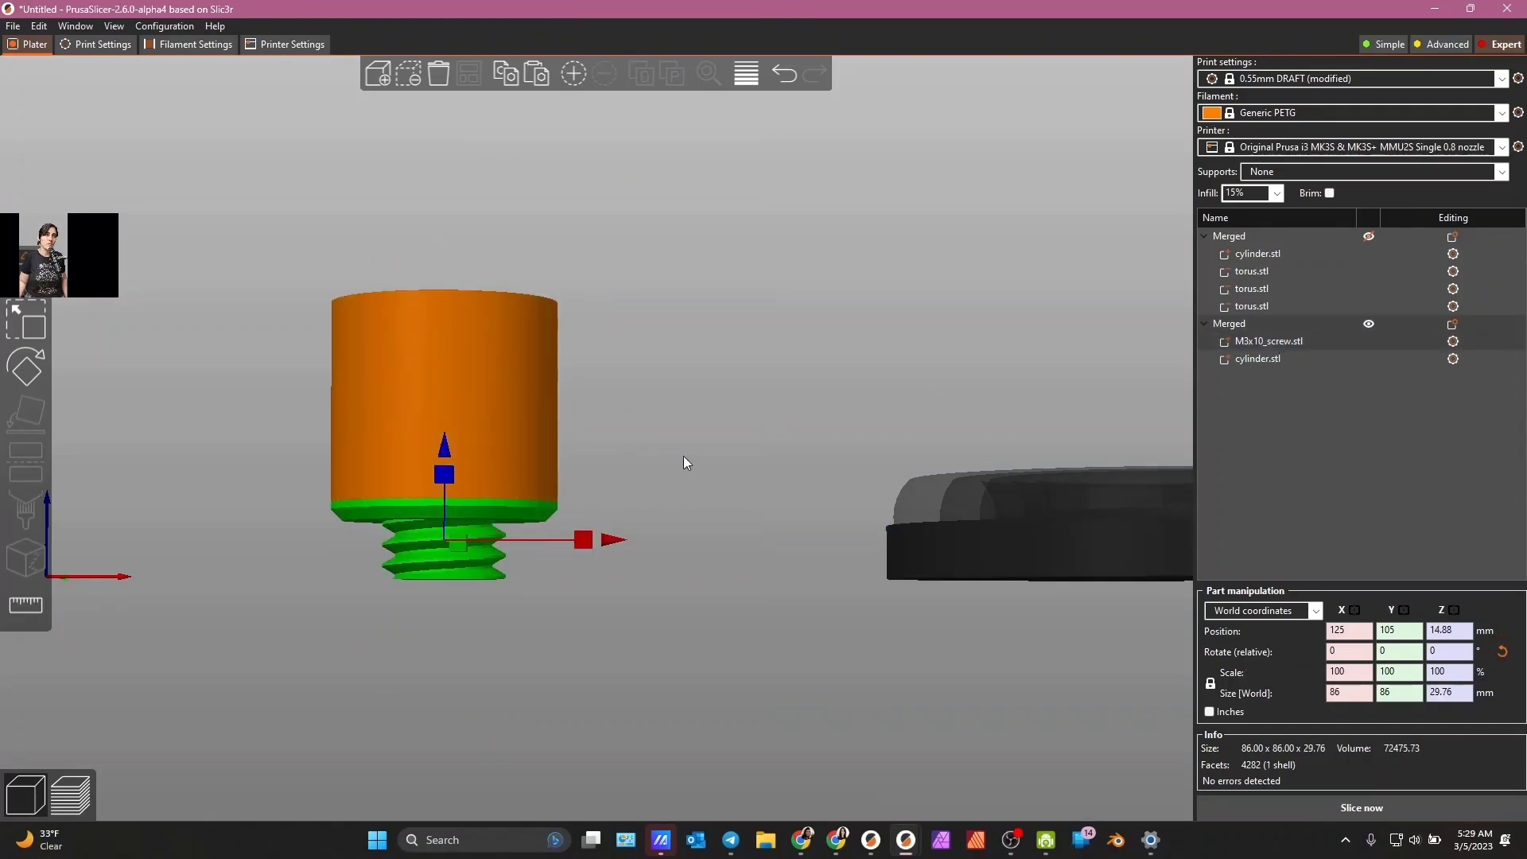
mouse_move(684, 458)
mouse_down()
mouse_move(673, 420)
mouse_move(661, 480)
mouse_move(702, 519)
mouse_move(777, 489)
mouse_move(848, 507)
mouse_move(841, 484)
mouse_move(792, 501)
mouse_move(689, 494)
mouse_move(693, 449)
mouse_up()
drag(447, 480, 447, 480)
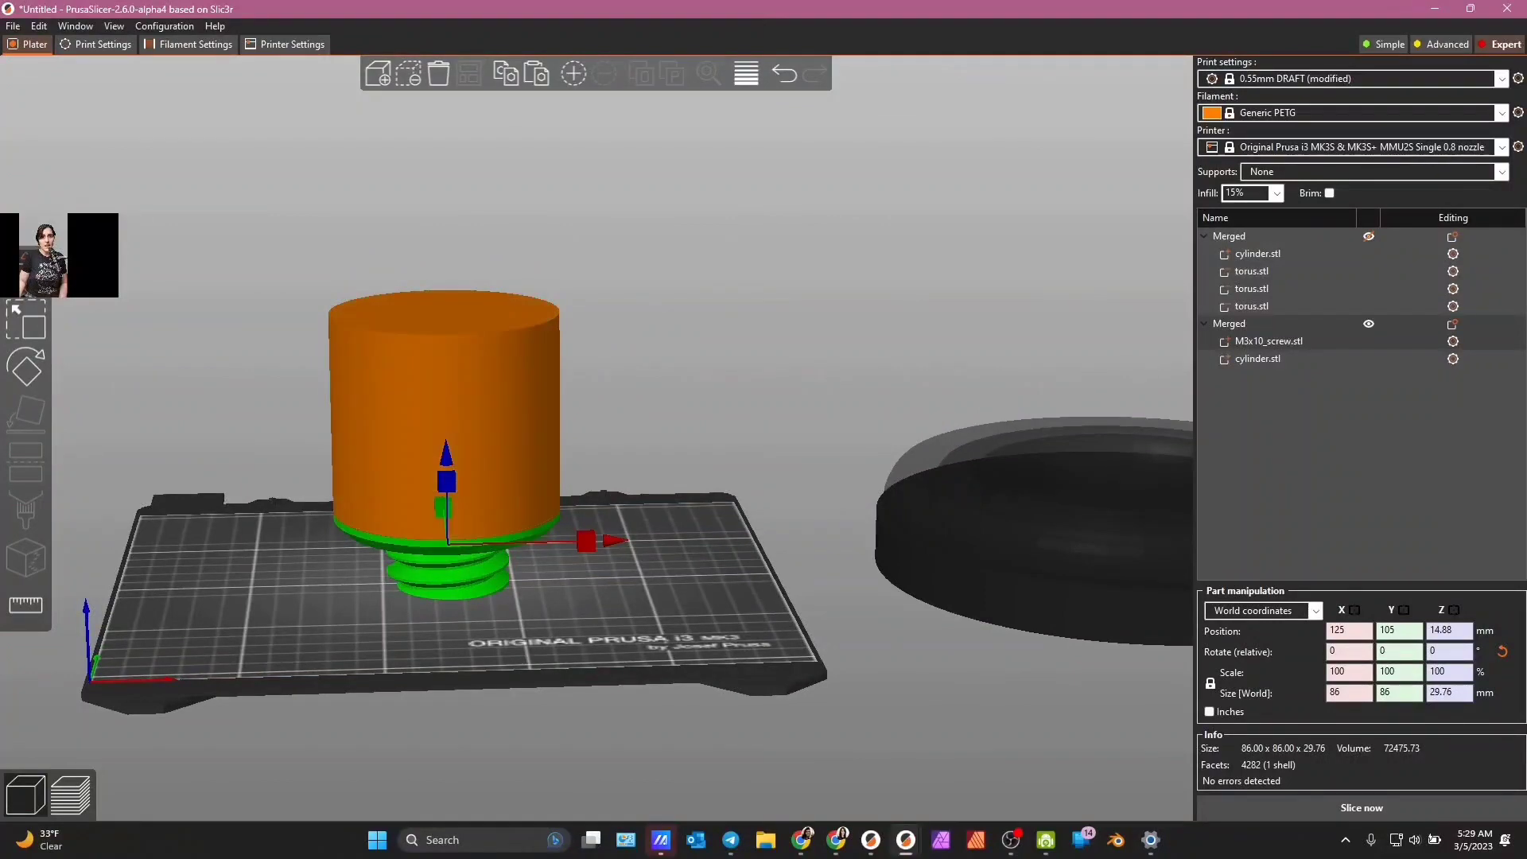
- Examine the whole merged connector from several angles, checking its overall size and how the cylinder sits on the threaded part
scroll(590, 546, down, 2)
drag(590, 547, 556, 577)
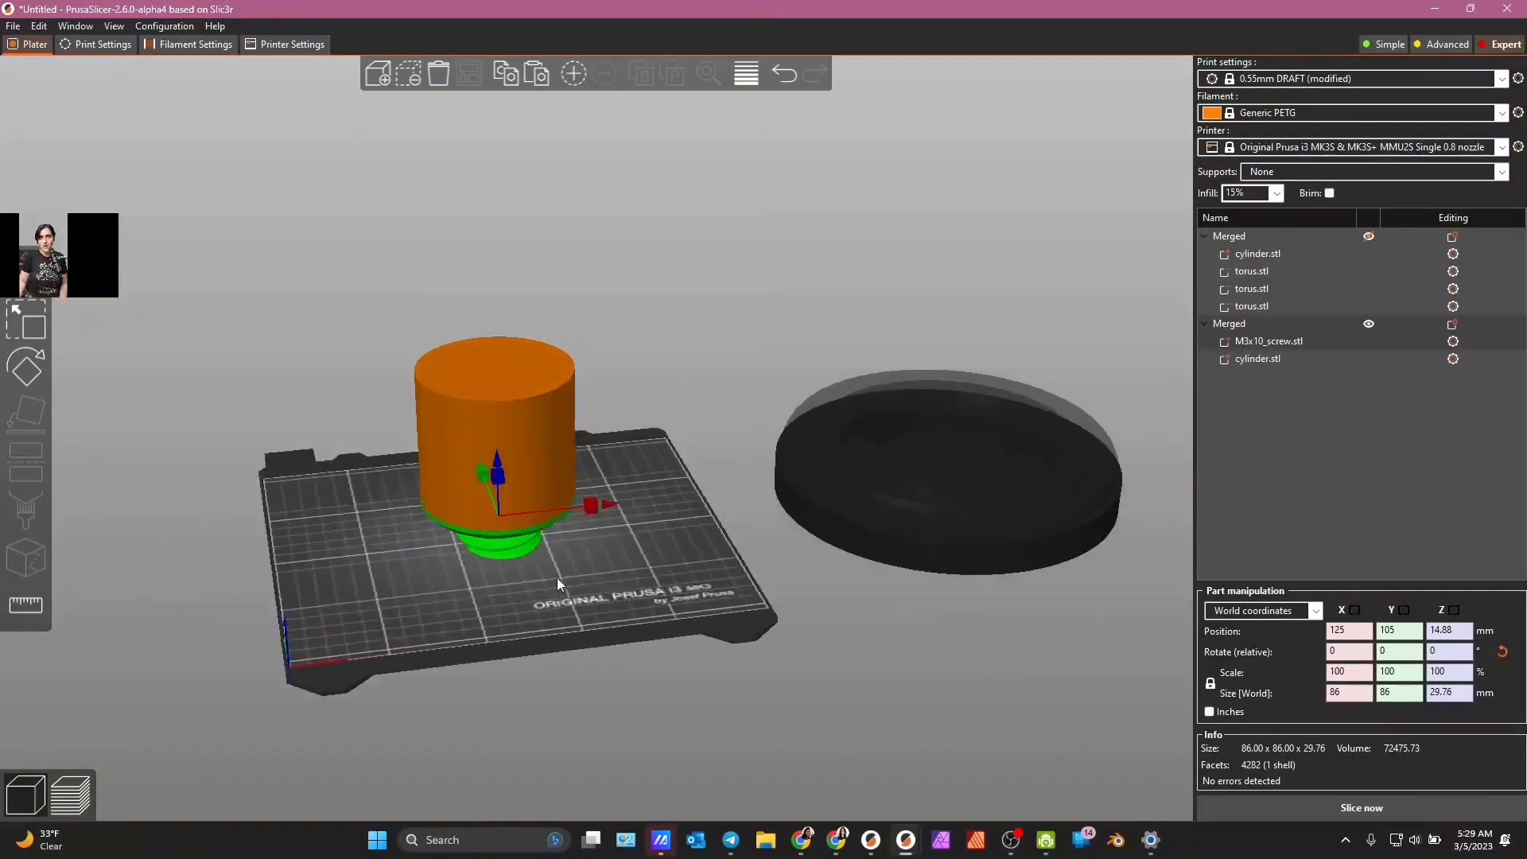
click(1228, 323)
scroll(629, 579, down, 2)
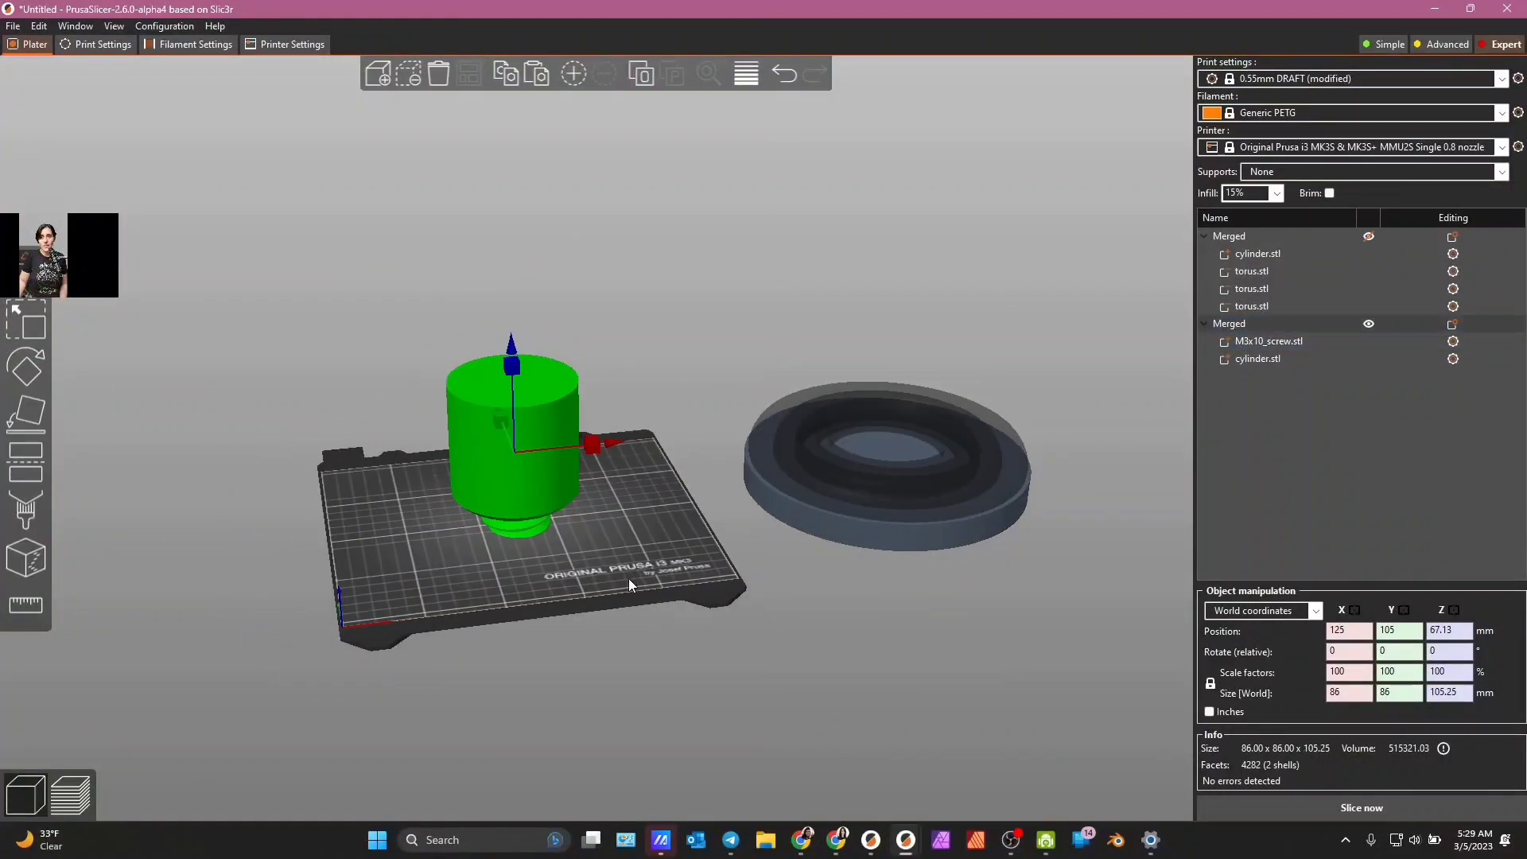
scroll(633, 579, up, 3)
drag(633, 579, 623, 569)
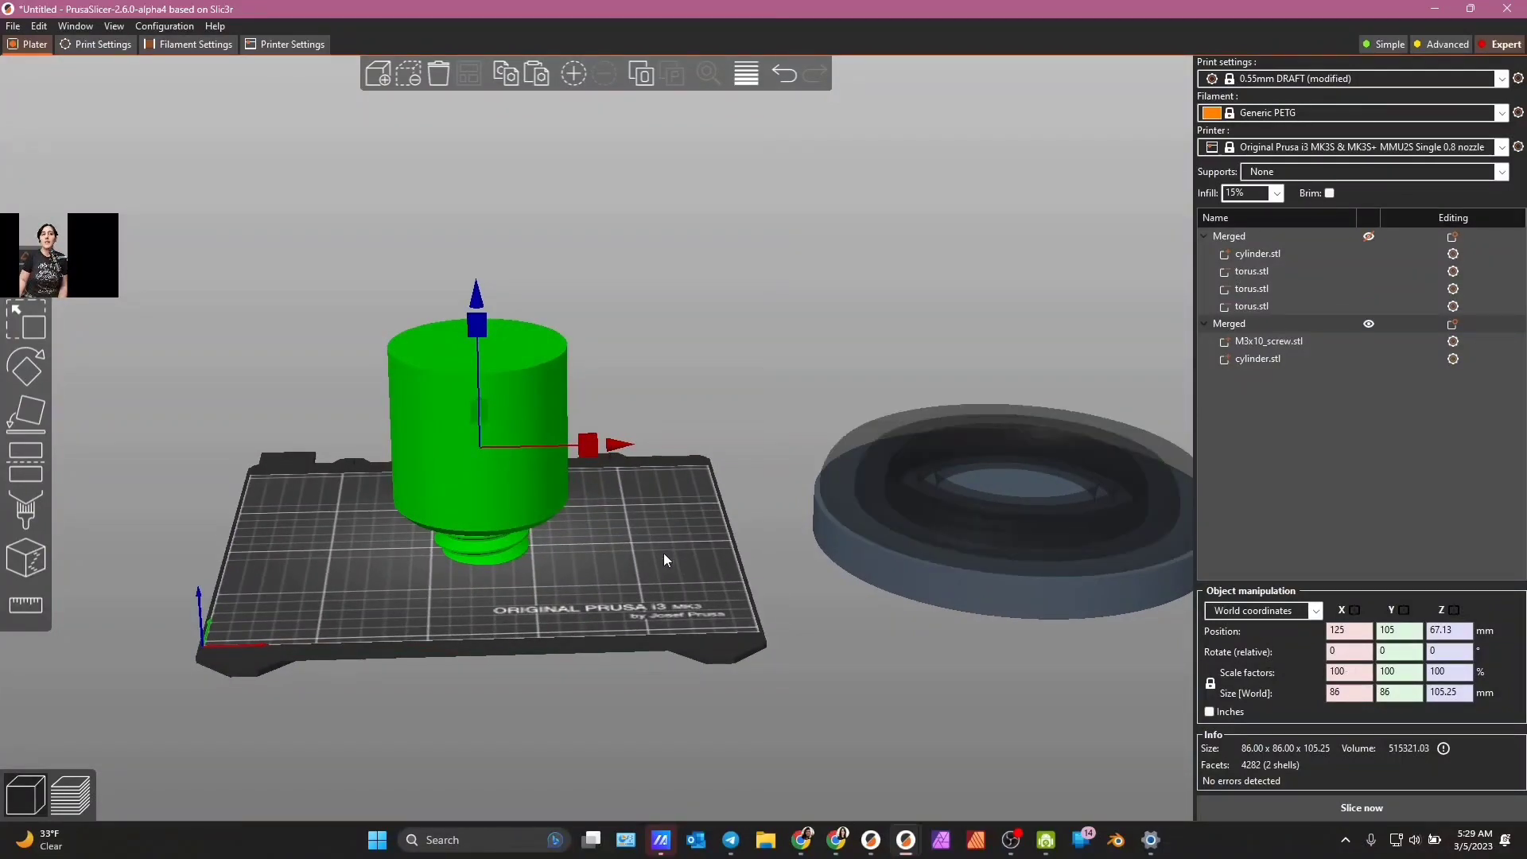
mouse_move(663, 552)
mouse_down()
mouse_move(661, 575)
mouse_move(636, 561)
mouse_up()
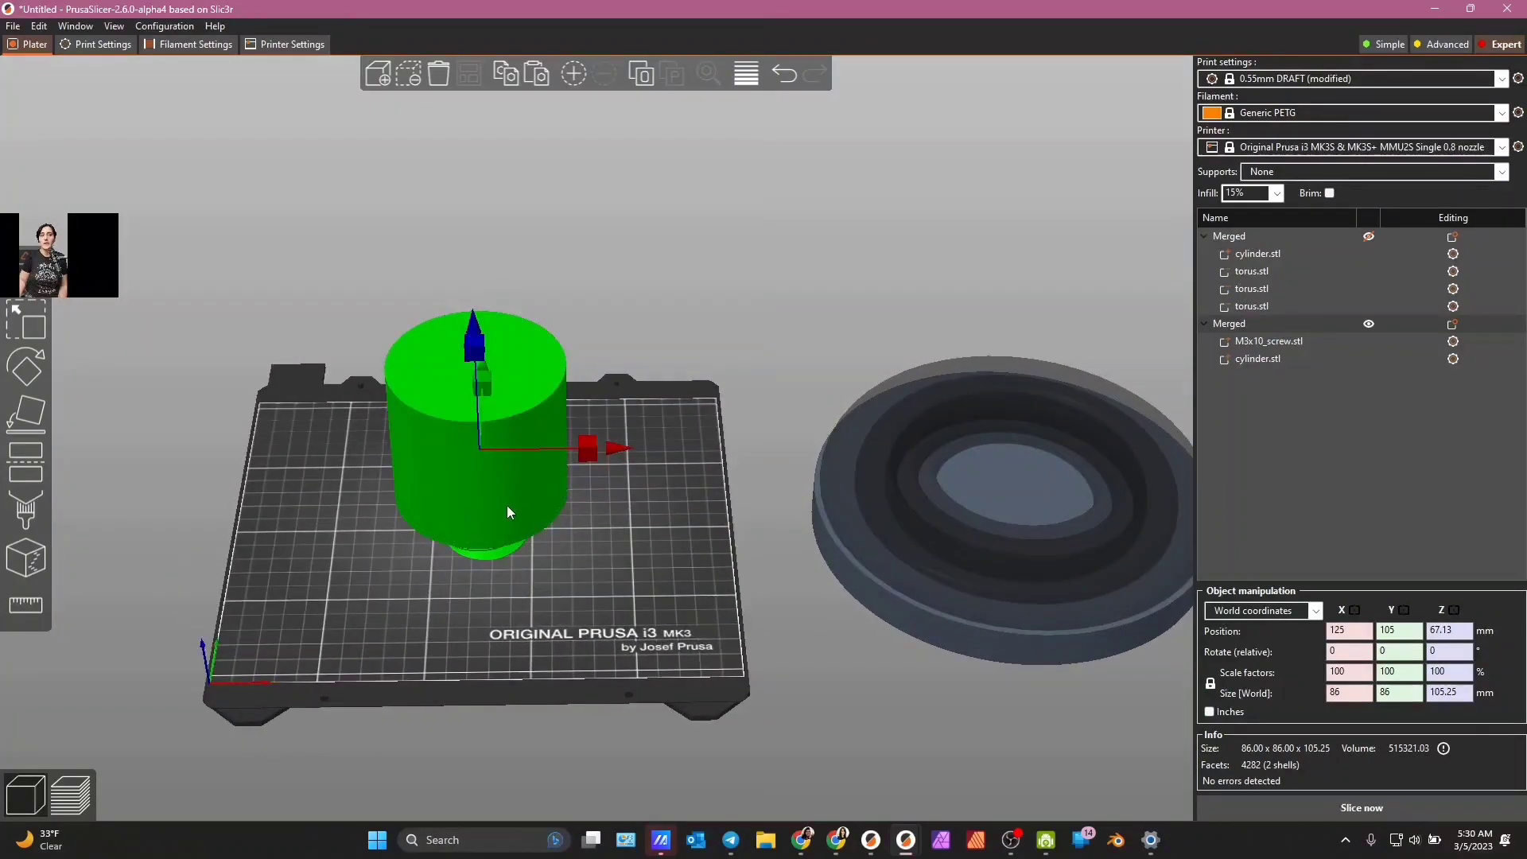
drag(541, 573, 567, 610)
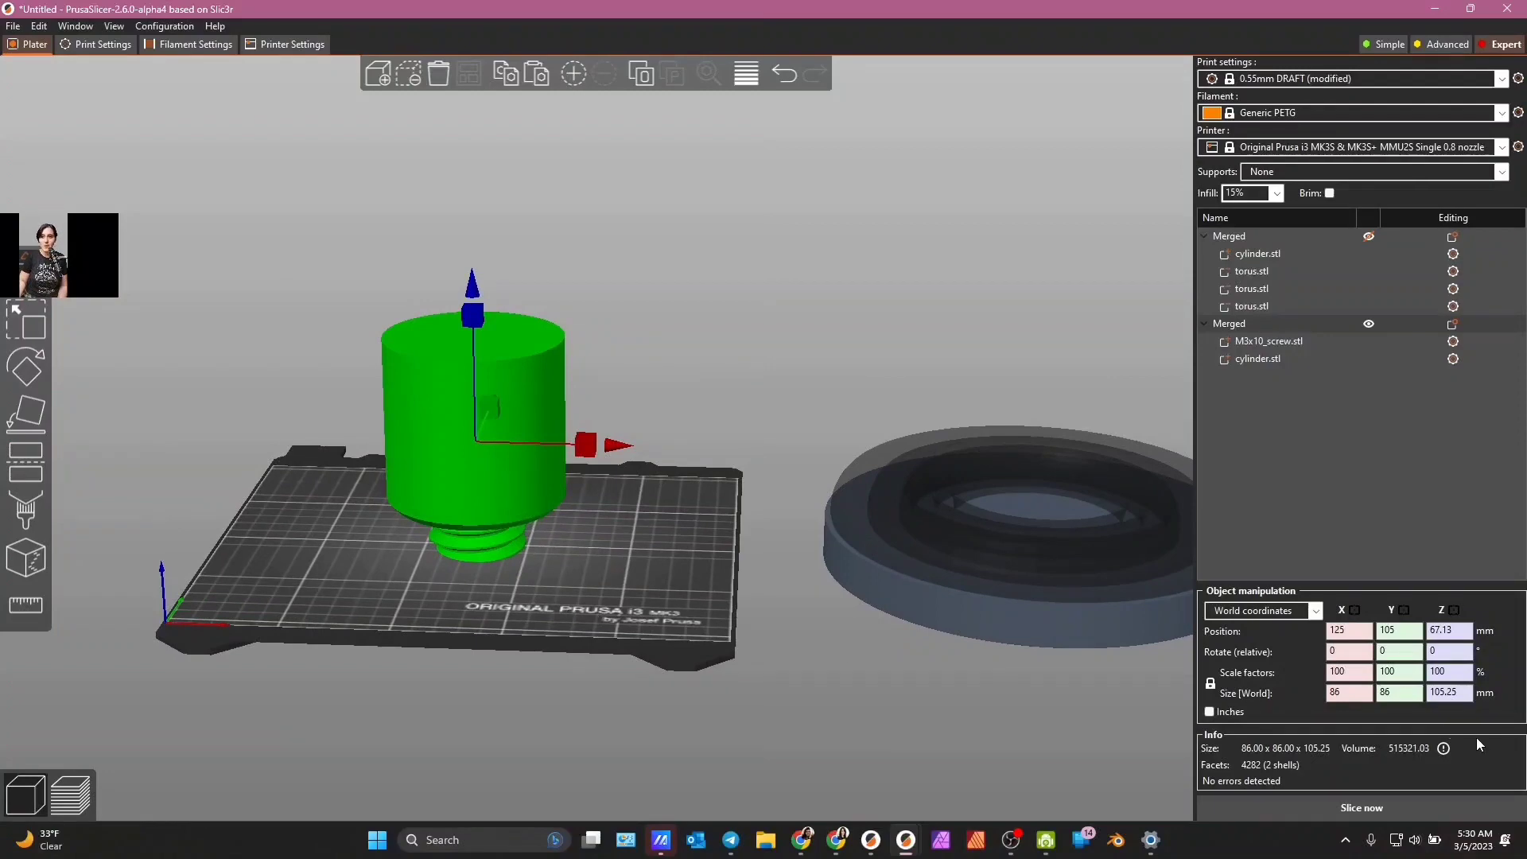
click(1342, 672)
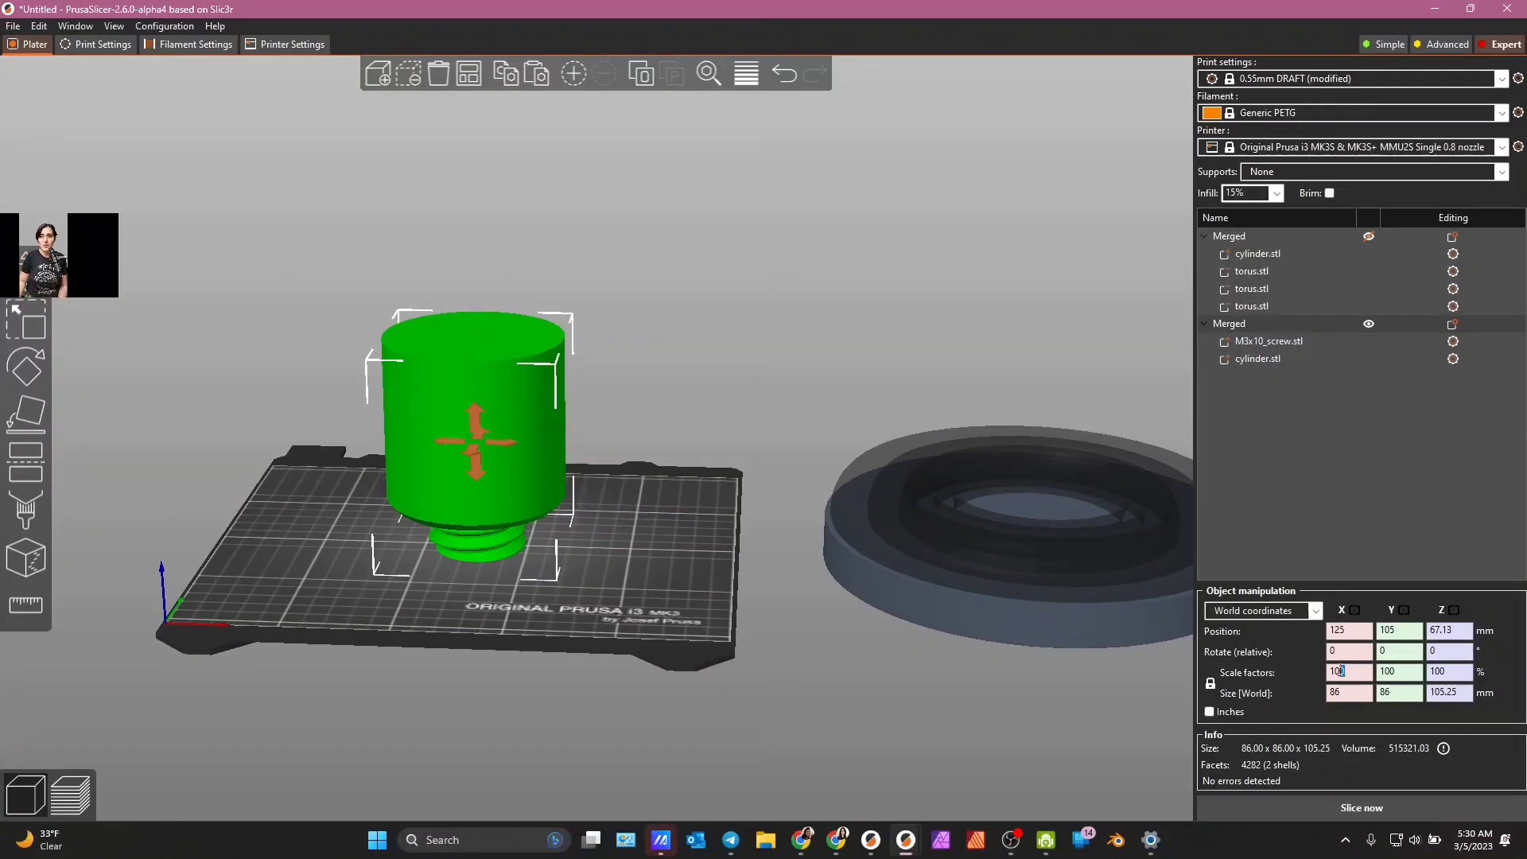
click(1346, 678)
scroll(572, 404, up, 3)
scroll(601, 632, down, 2)
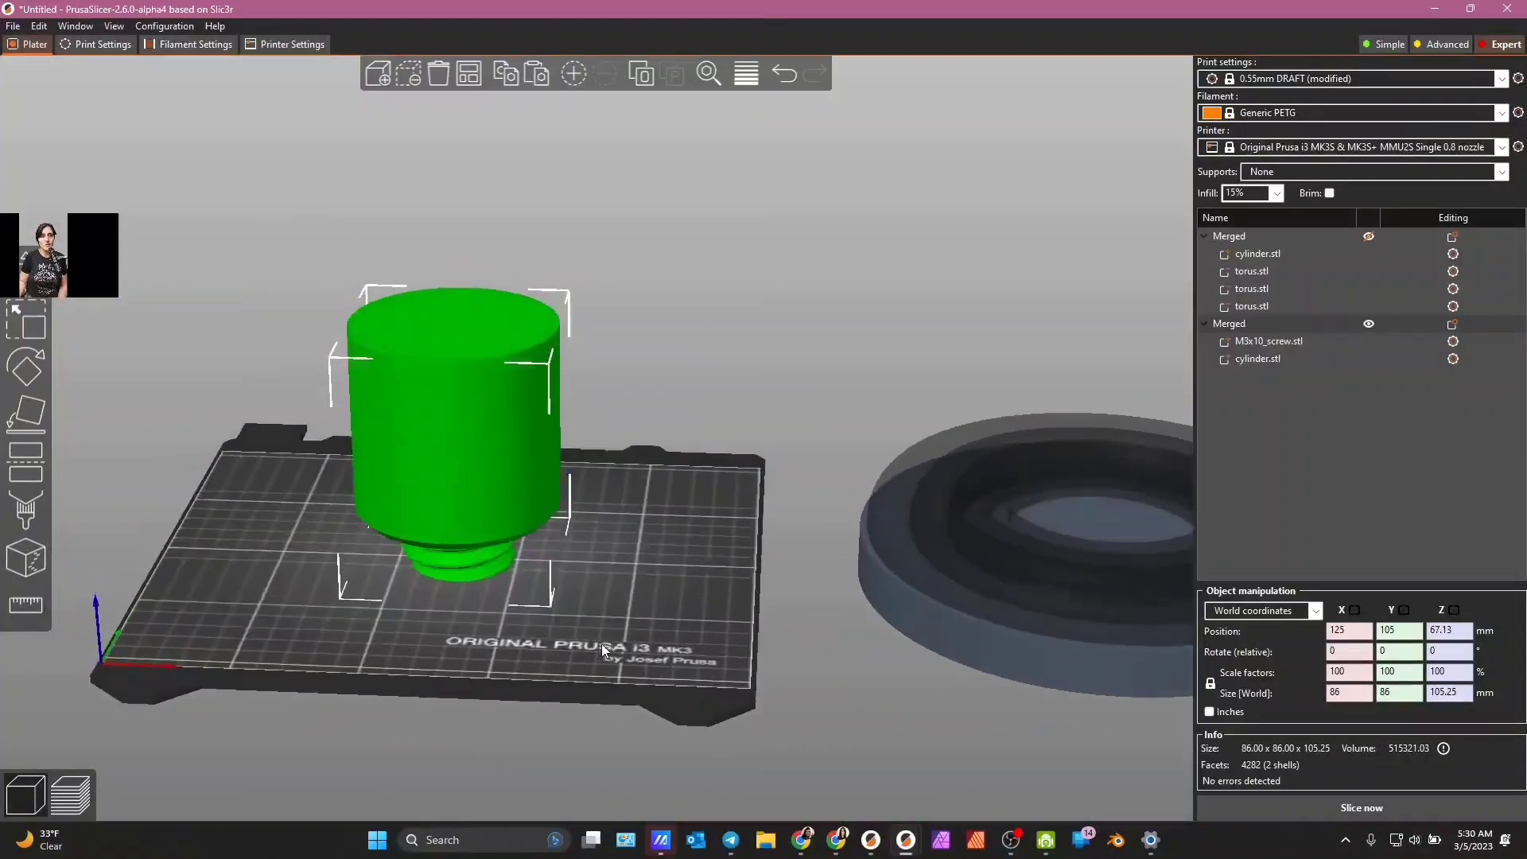
mouse_move(602, 642)
mouse_down()
mouse_move(598, 660)
mouse_move(604, 627)
mouse_up()
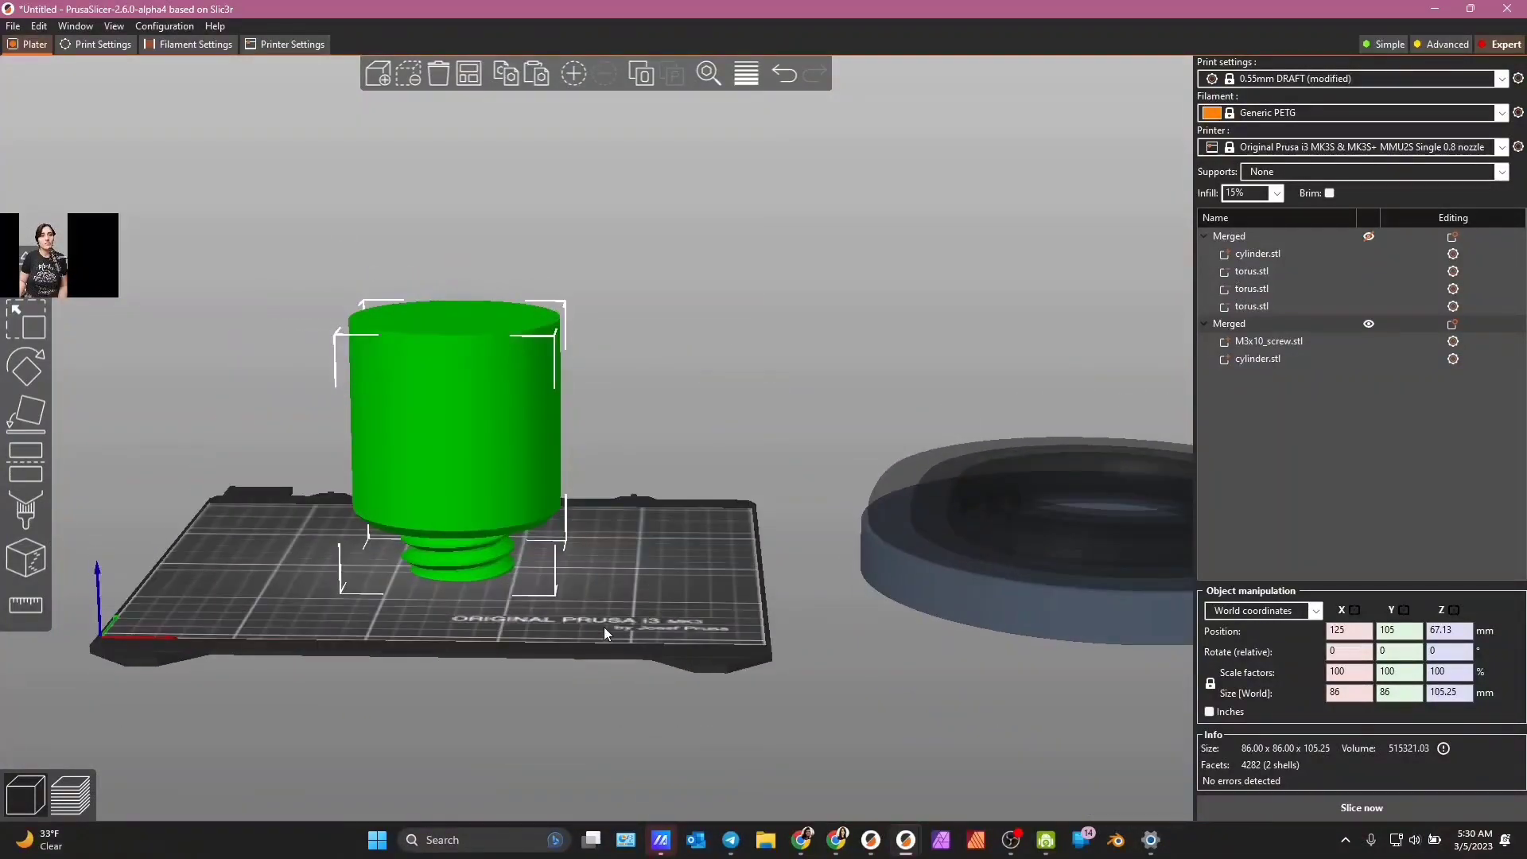
drag(522, 547, 795, 589)
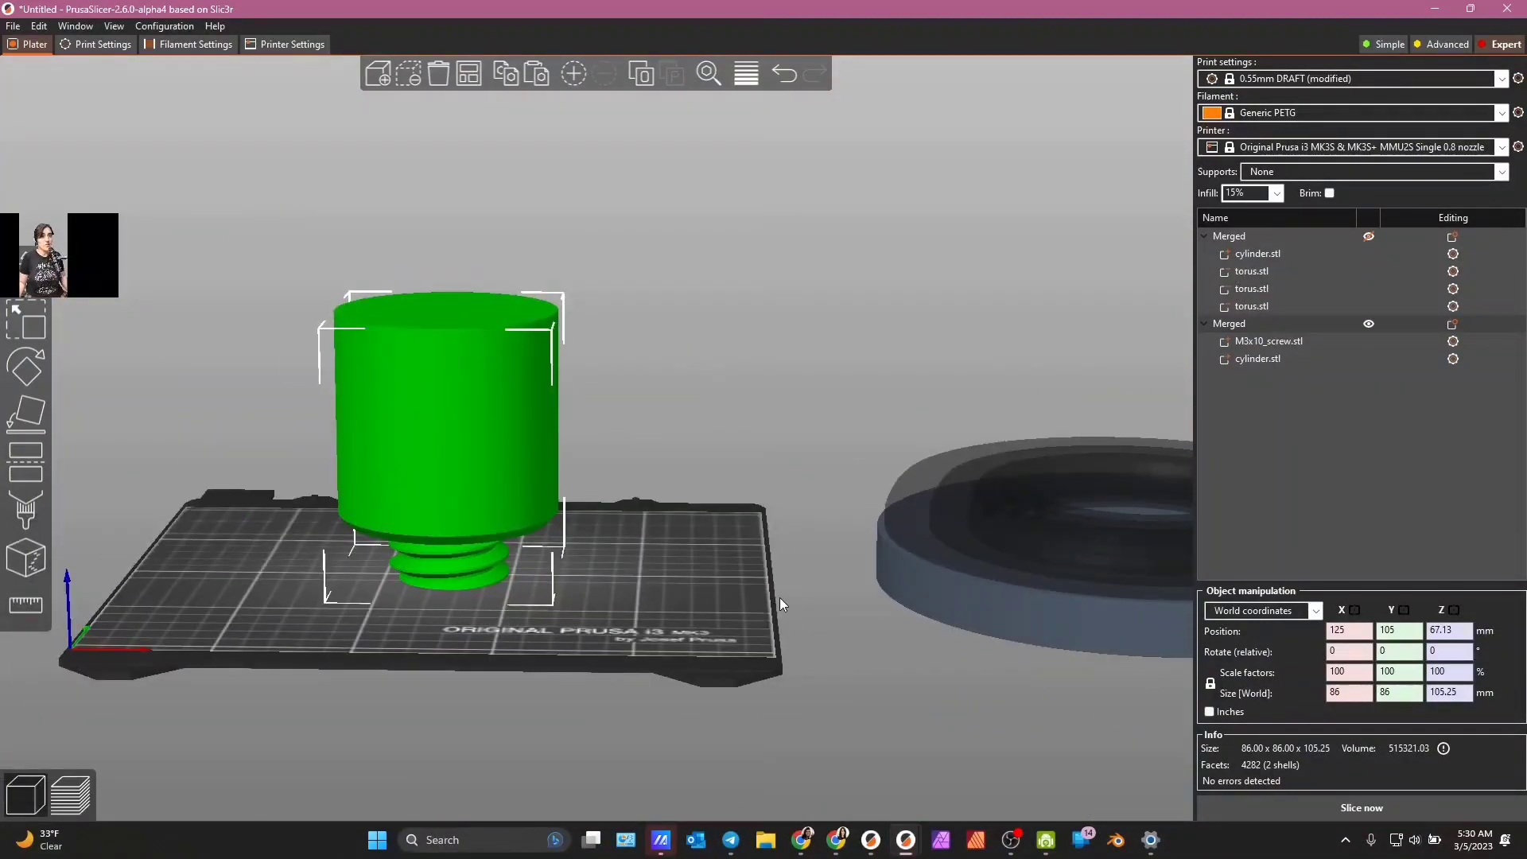
click(780, 598)
click(442, 512)
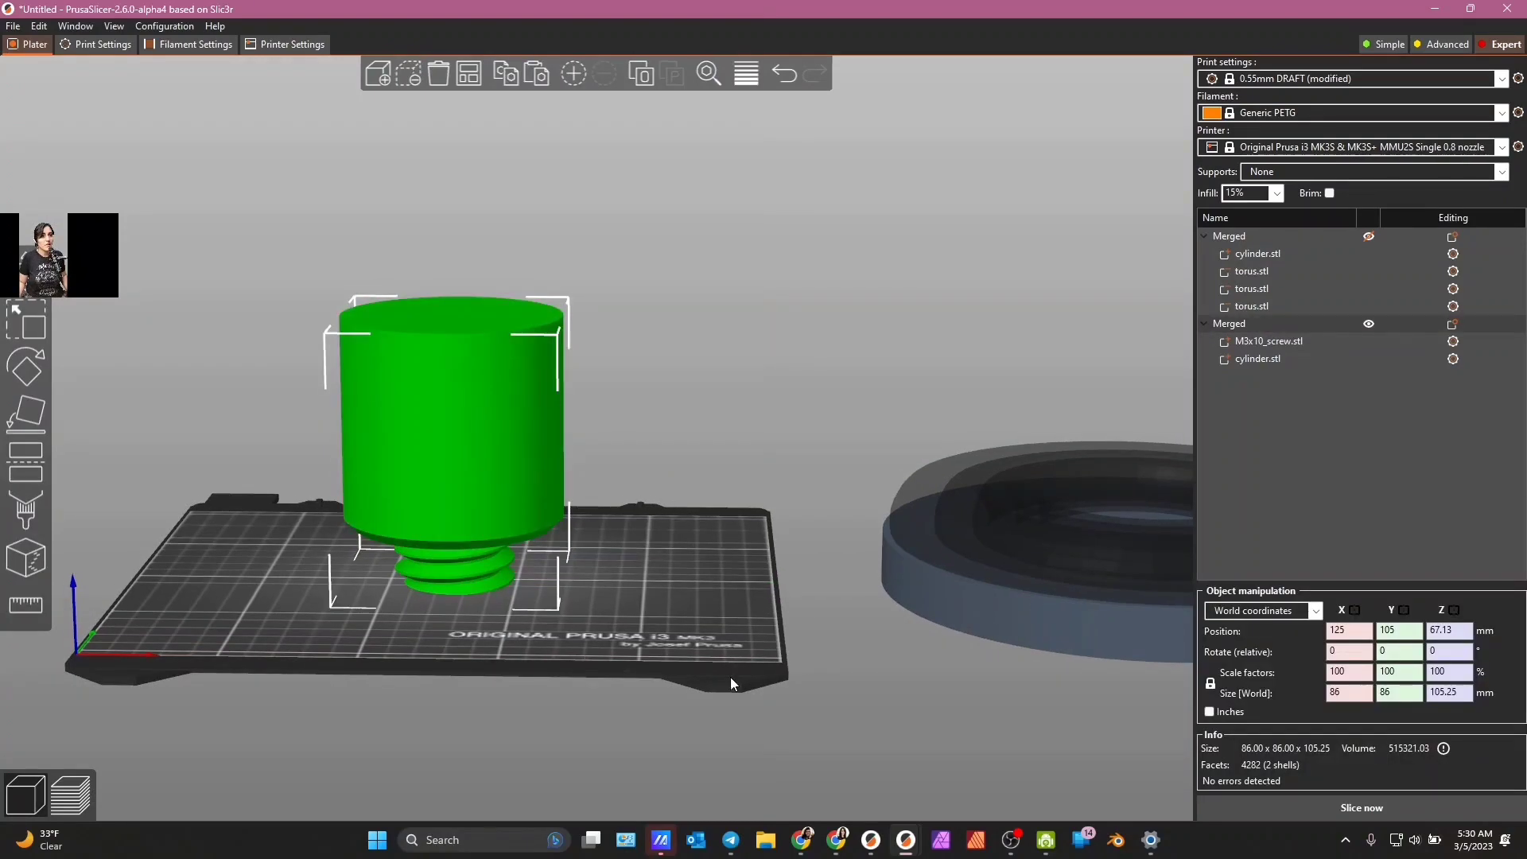
- Cut the merged connector through its thread at a height of about 8.56 mm, keeping only the upper part flipped upside down
drag(730, 676, 464, 572)
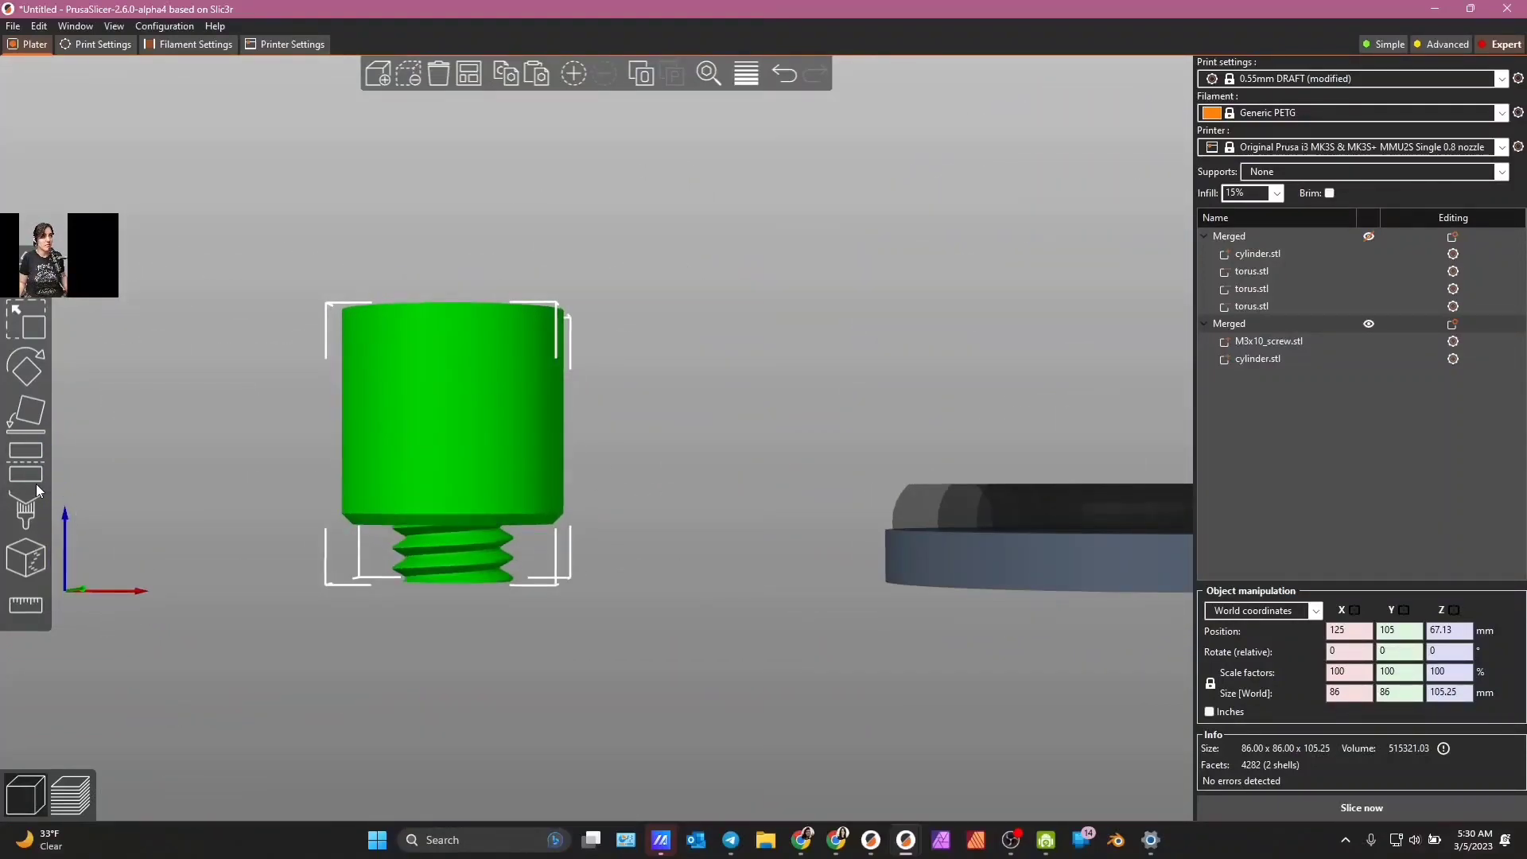
key(c)
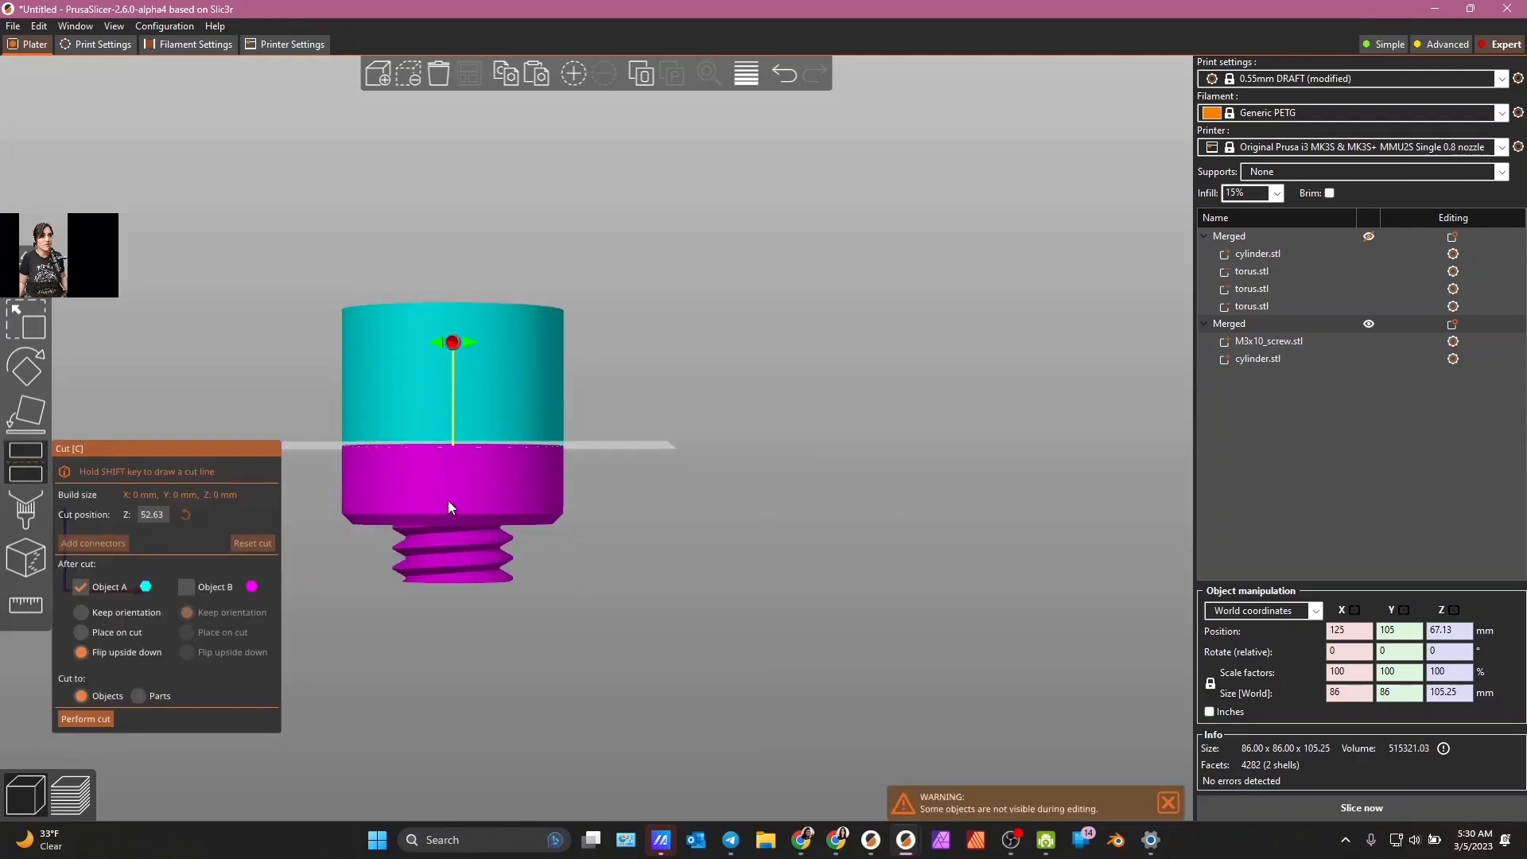
drag(660, 462, 645, 562)
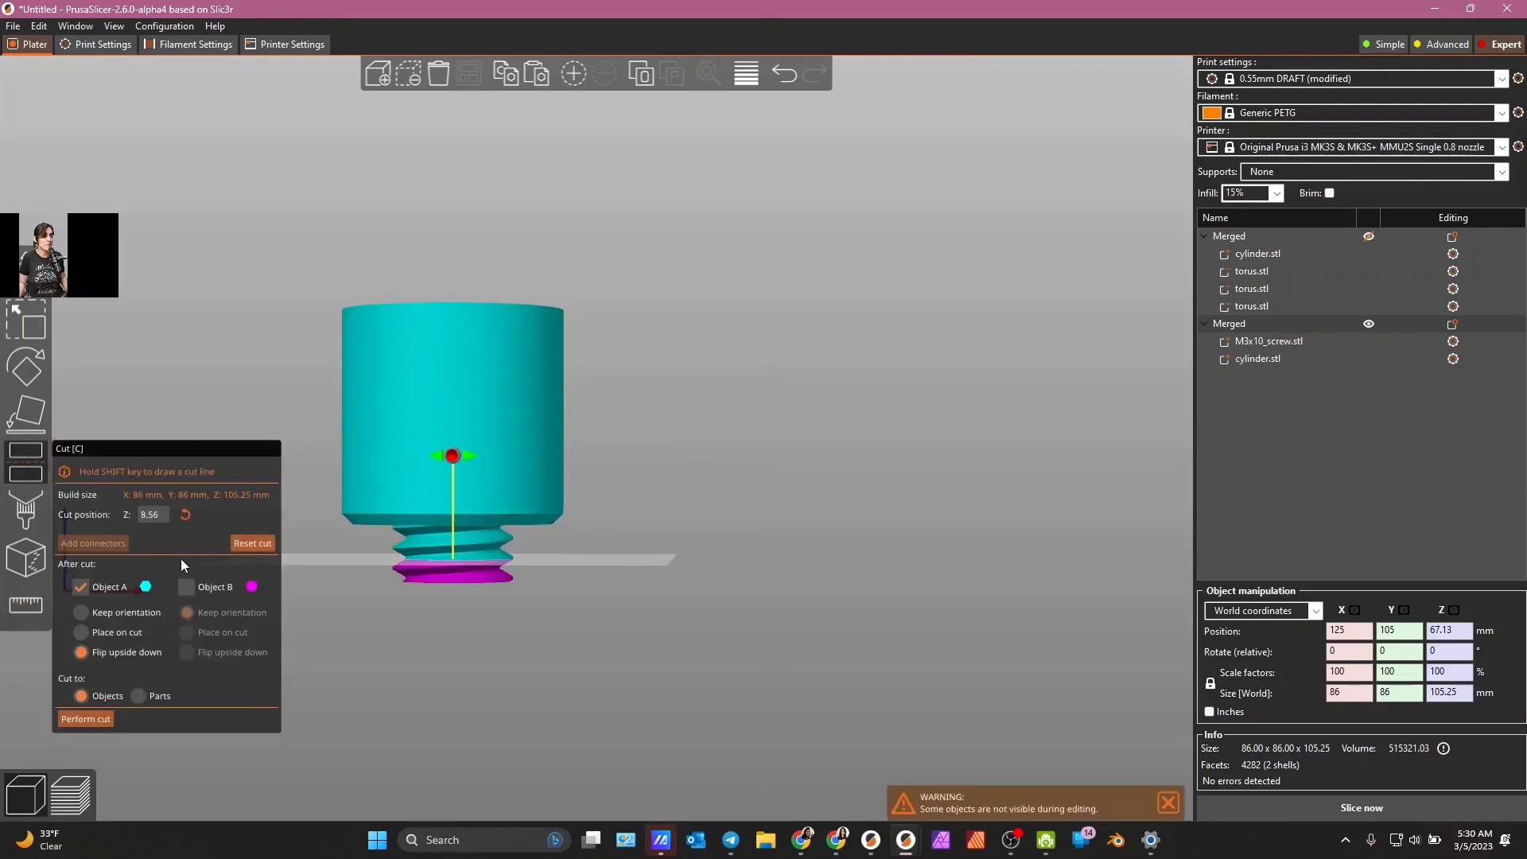
click(85, 719)
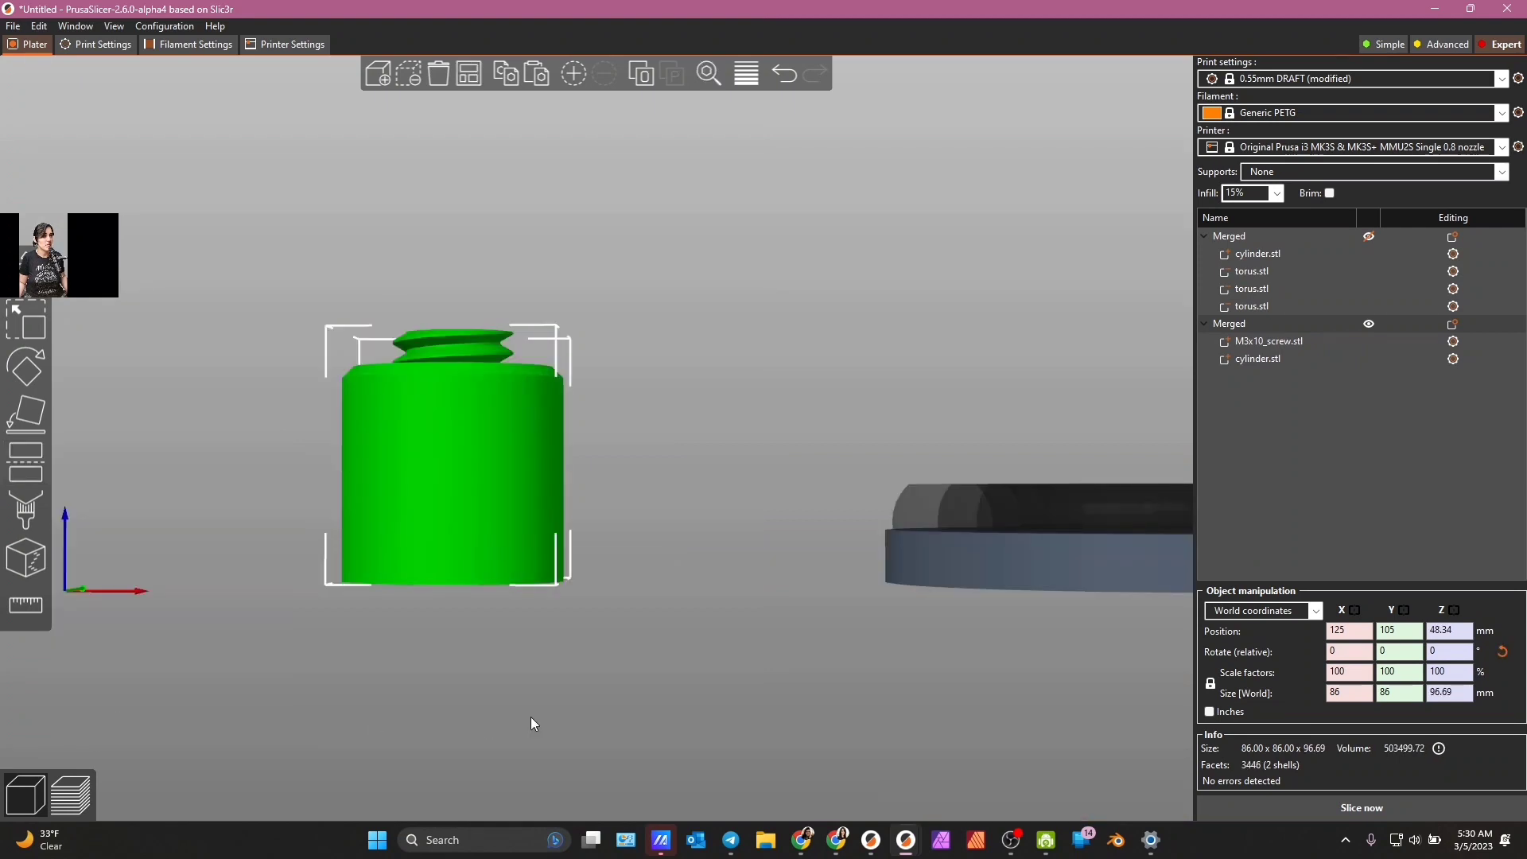
- Stretch the screw part to about 36.38 mm tall and raise it to a Z position of about 90.85 mm
mouse_move(659, 537)
mouse_down()
mouse_move(738, 560)
mouse_move(675, 547)
mouse_up()
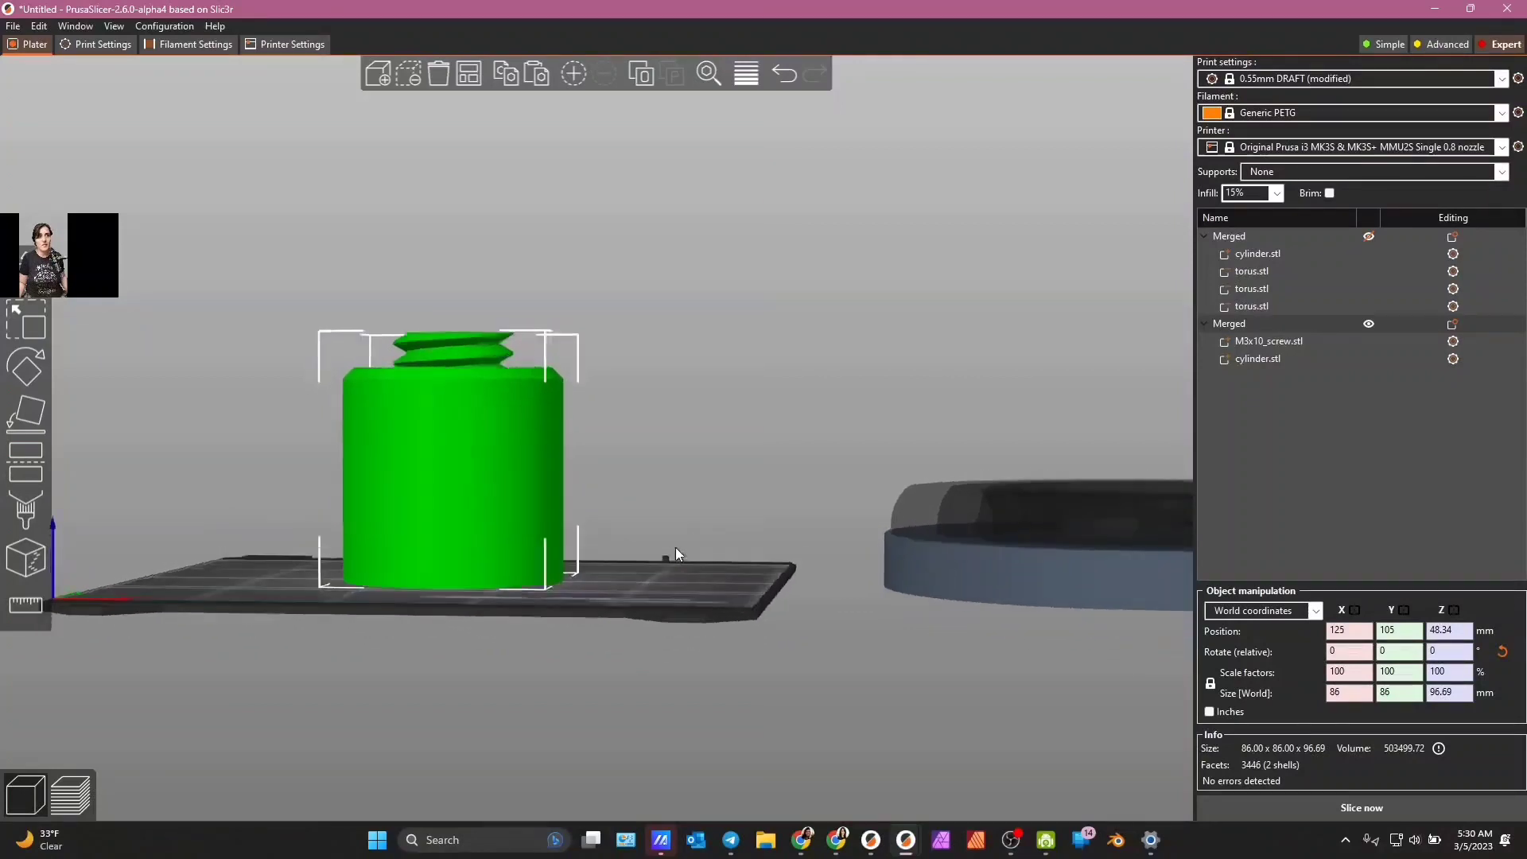
click(1271, 343)
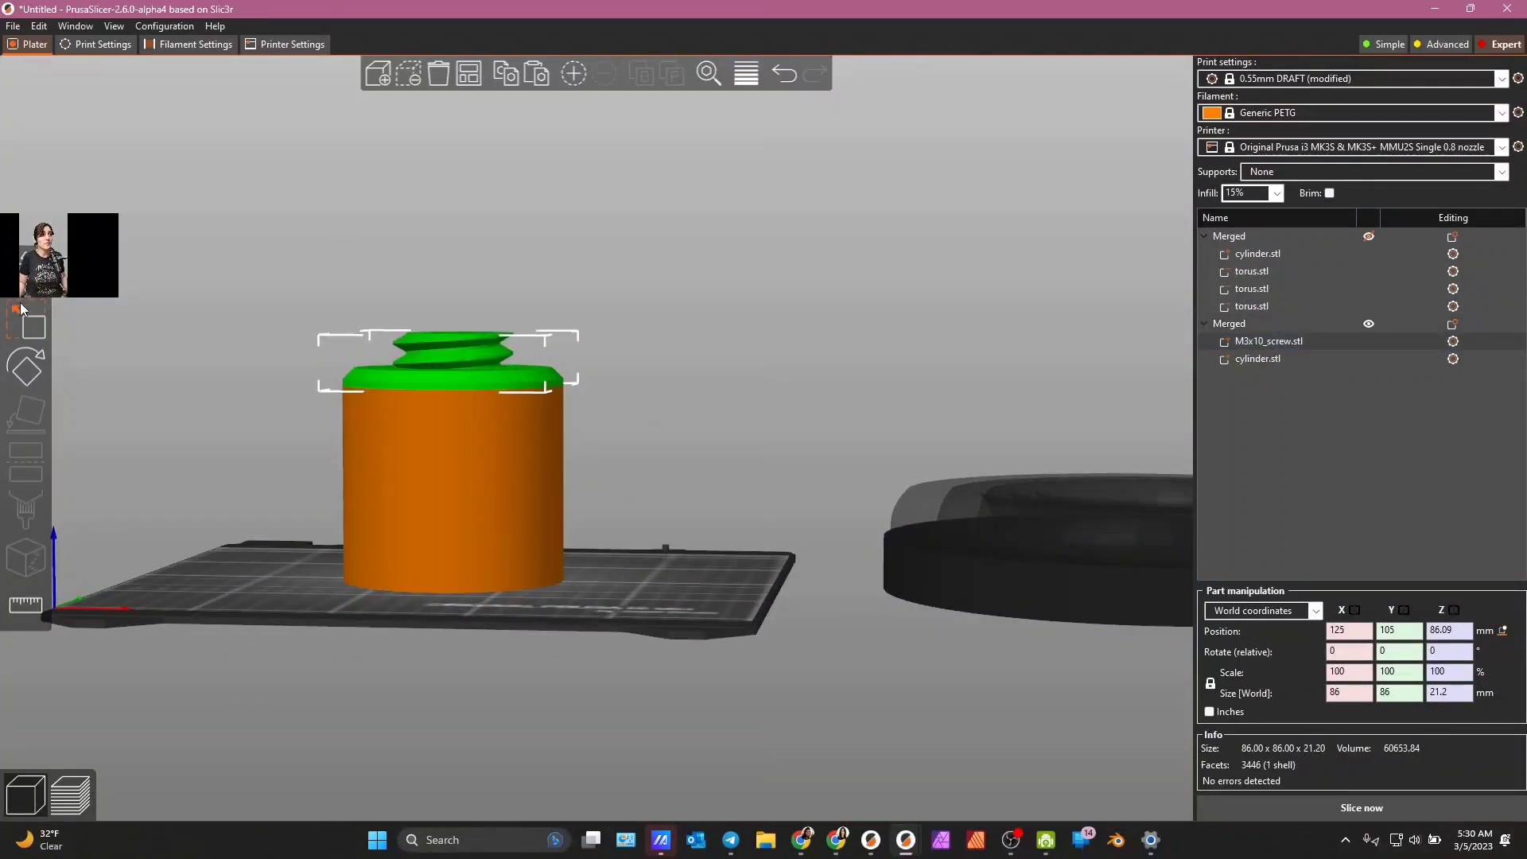
click(35, 329)
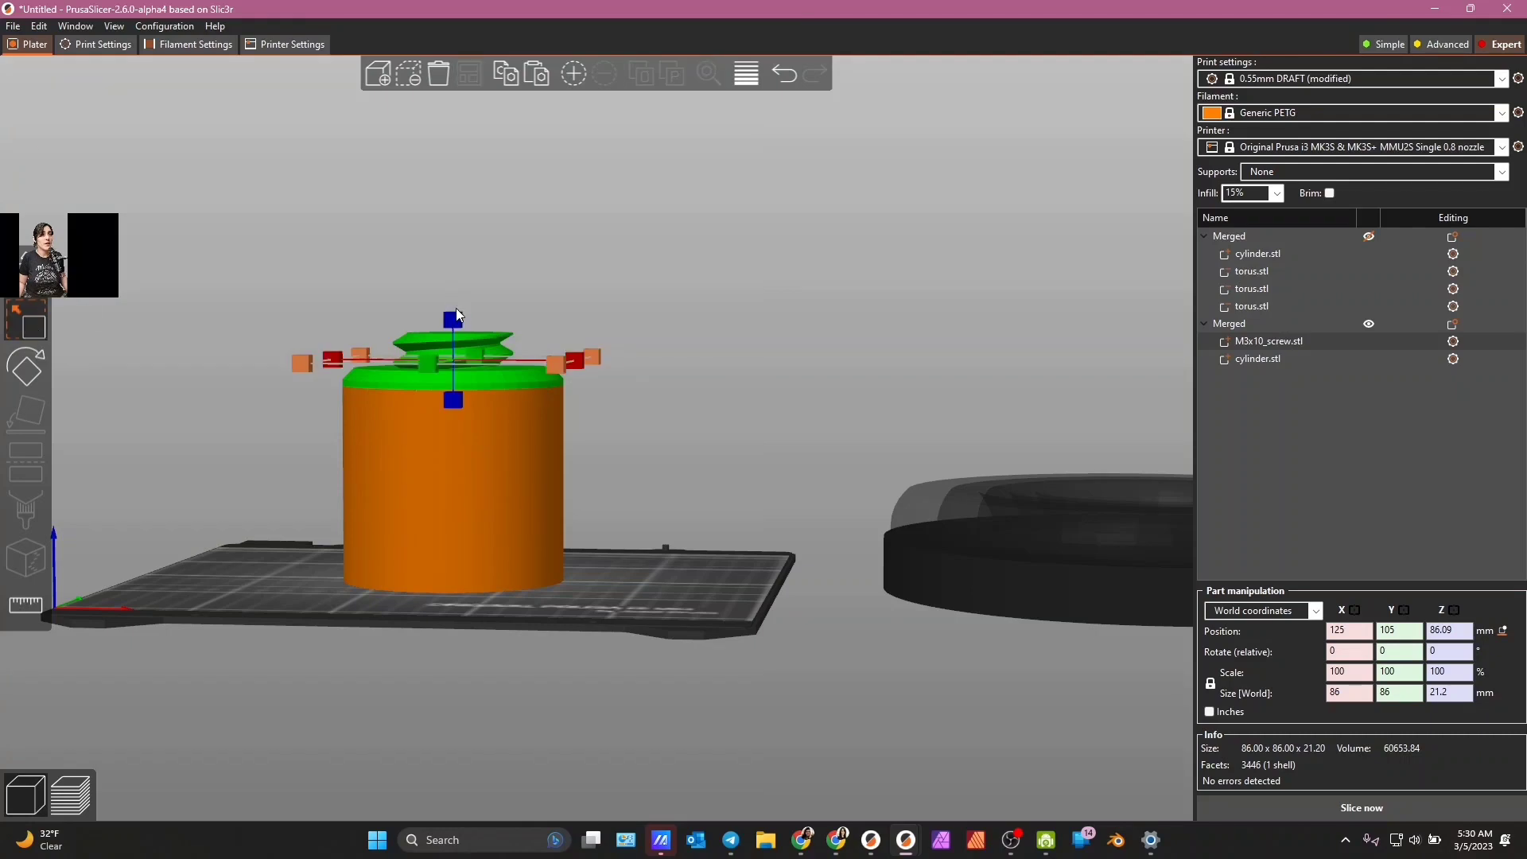
drag(456, 317, 461, 293)
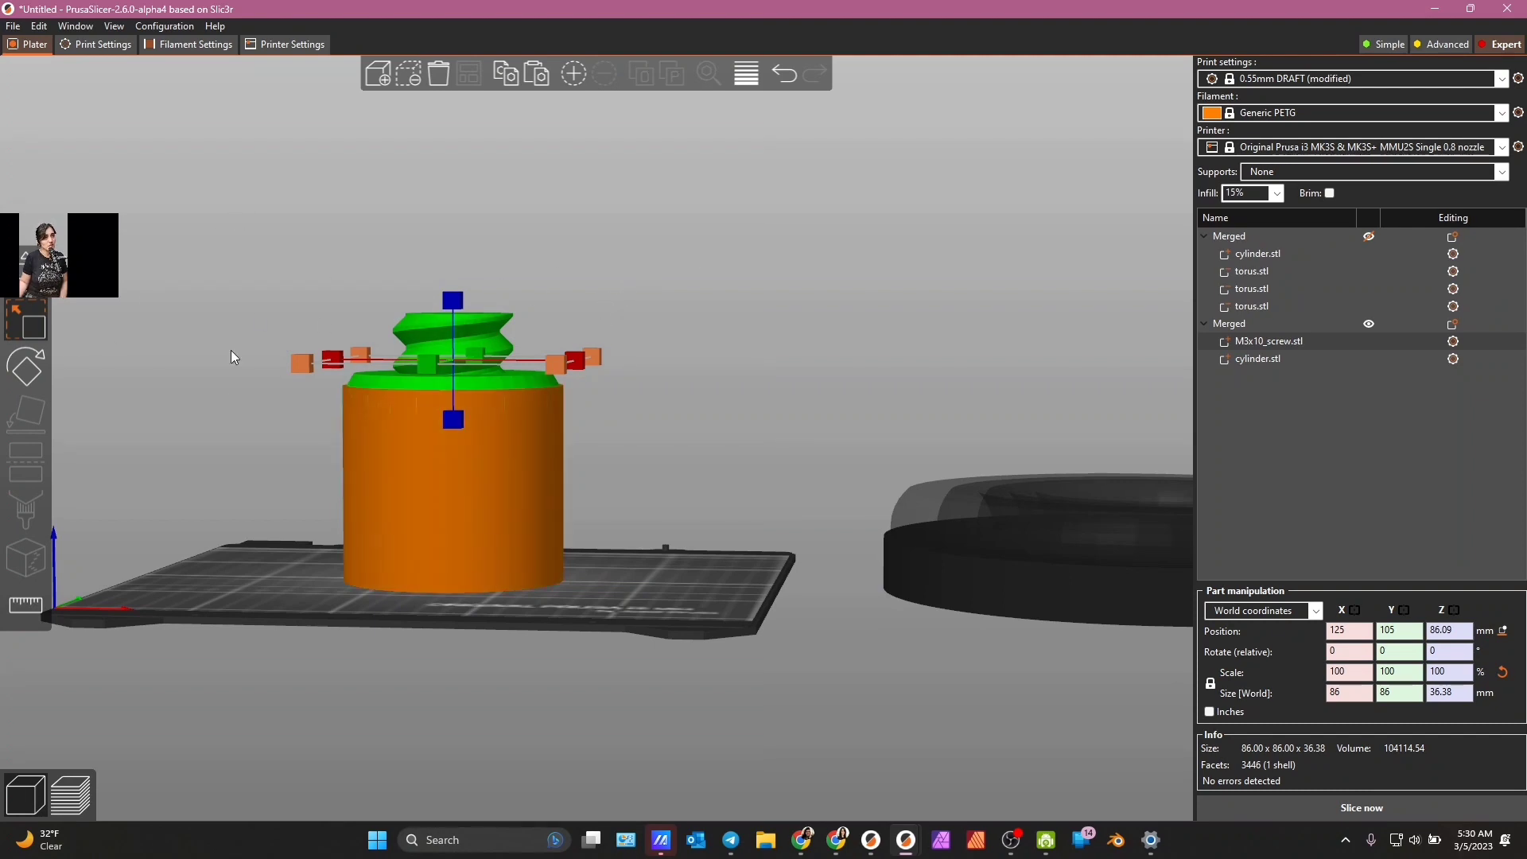
click(24, 322)
drag(446, 289, 451, 274)
- Enable supports everywhere and slice the merged connector to preview the support material around its thread
key(ctrl+r)
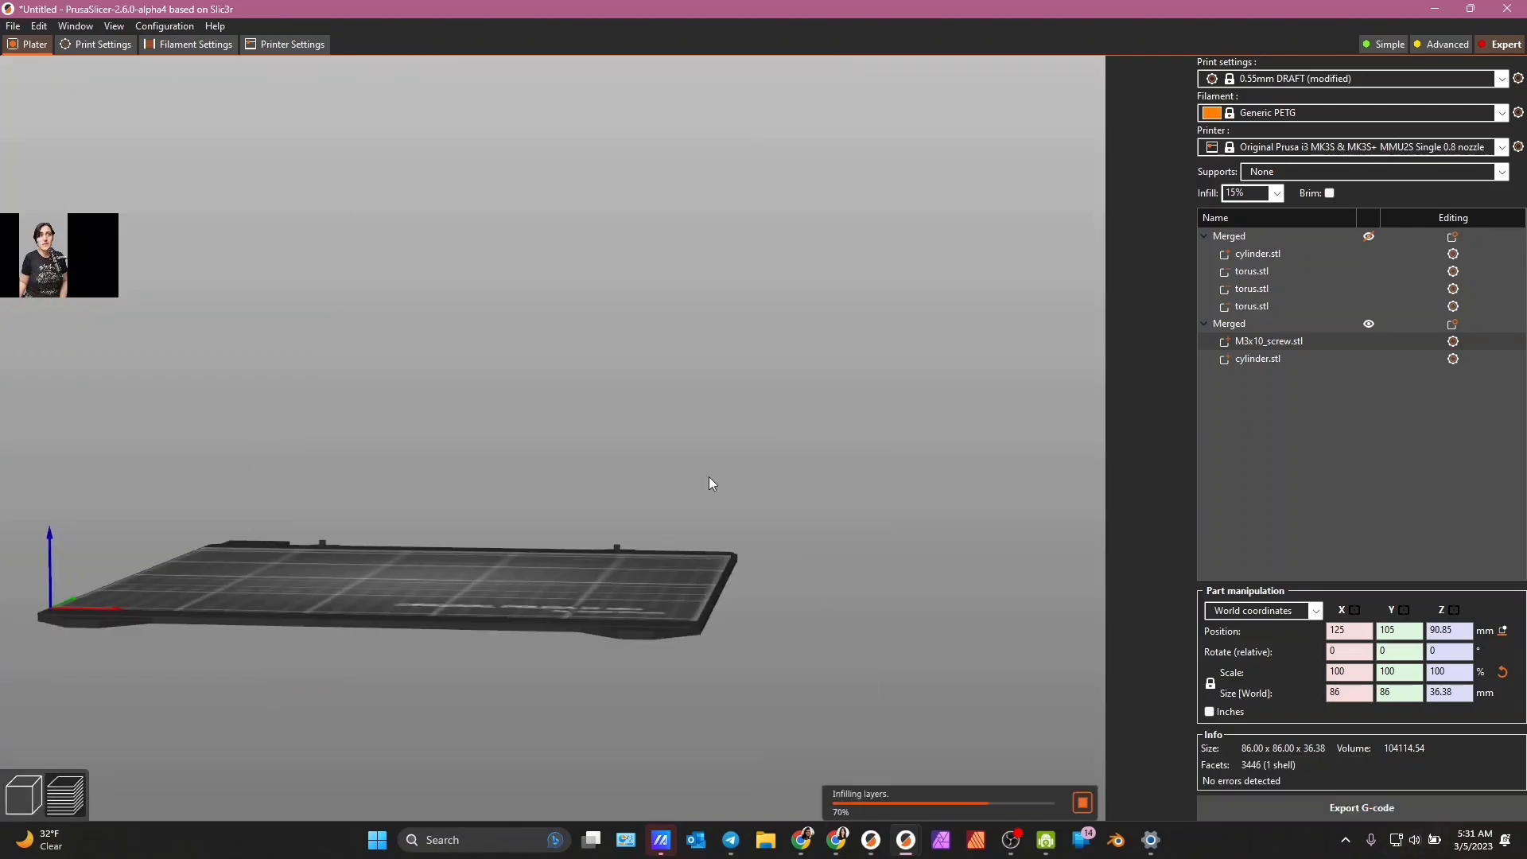
click(1310, 171)
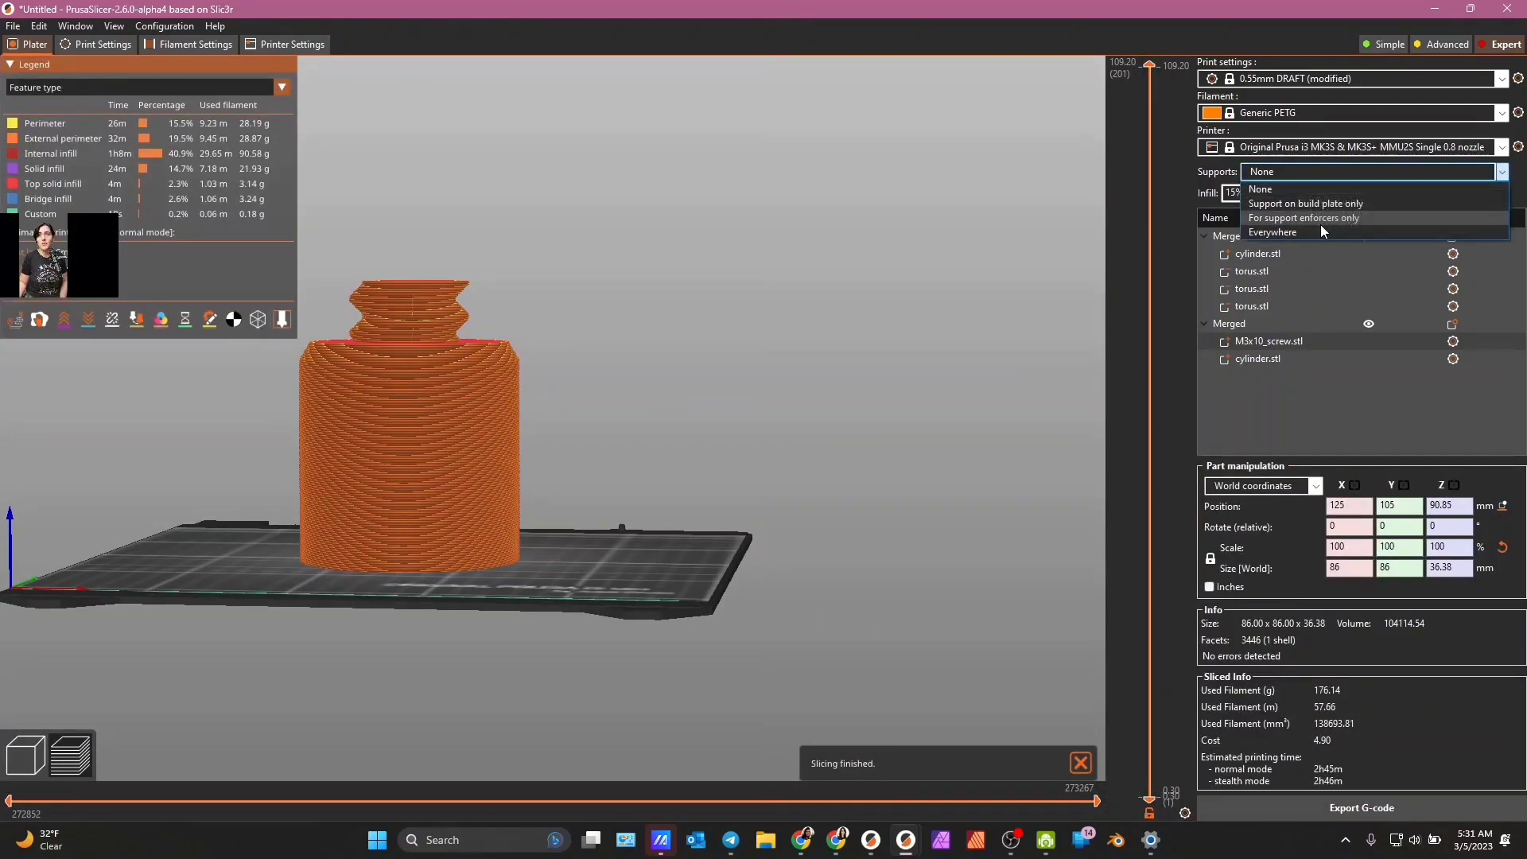
click(1320, 231)
click(842, 517)
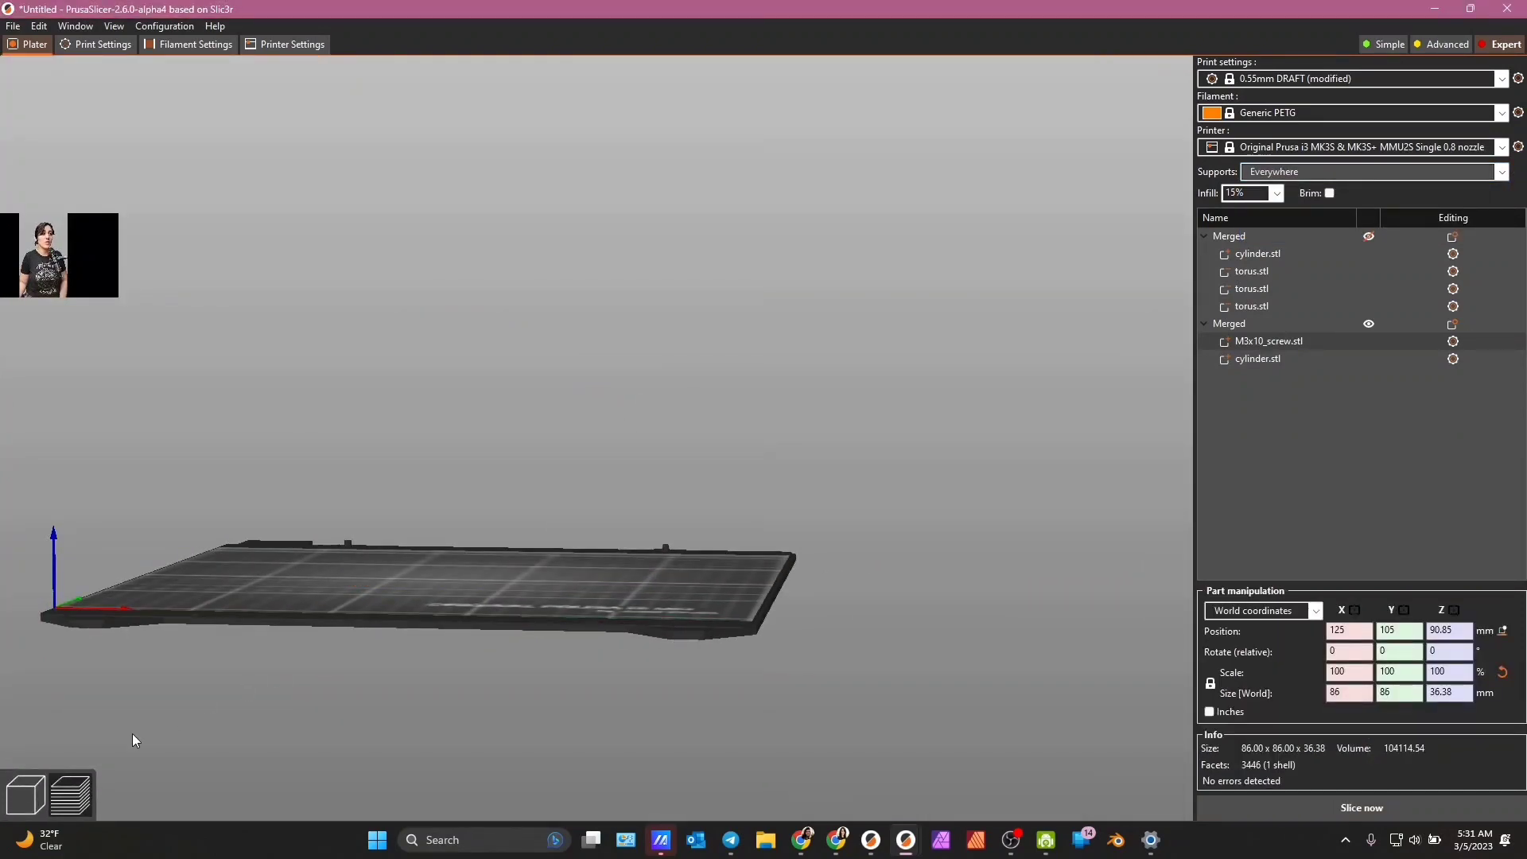
click(24, 794)
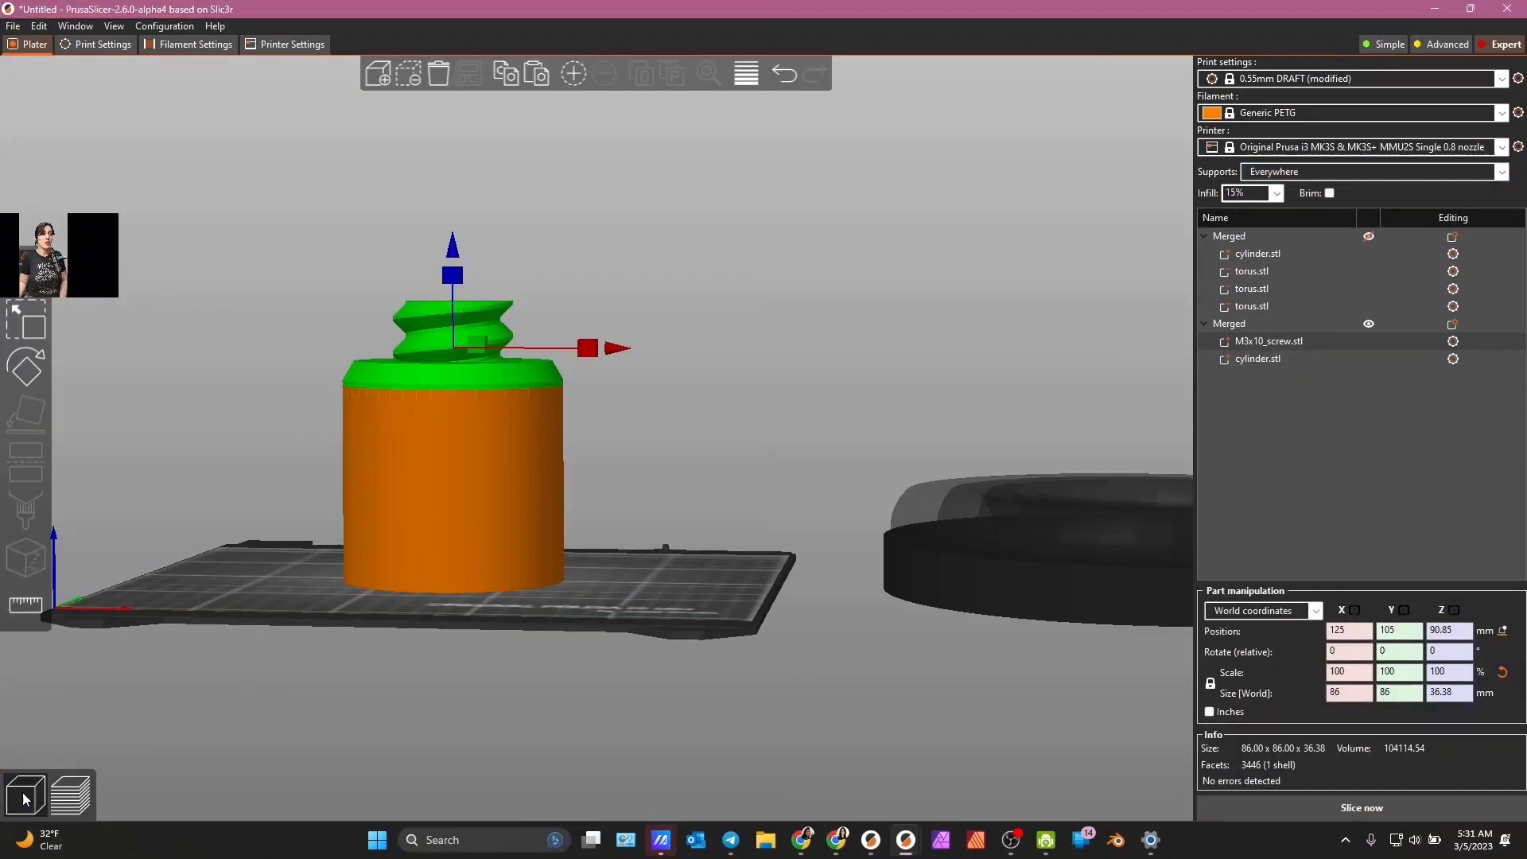
click(1382, 803)
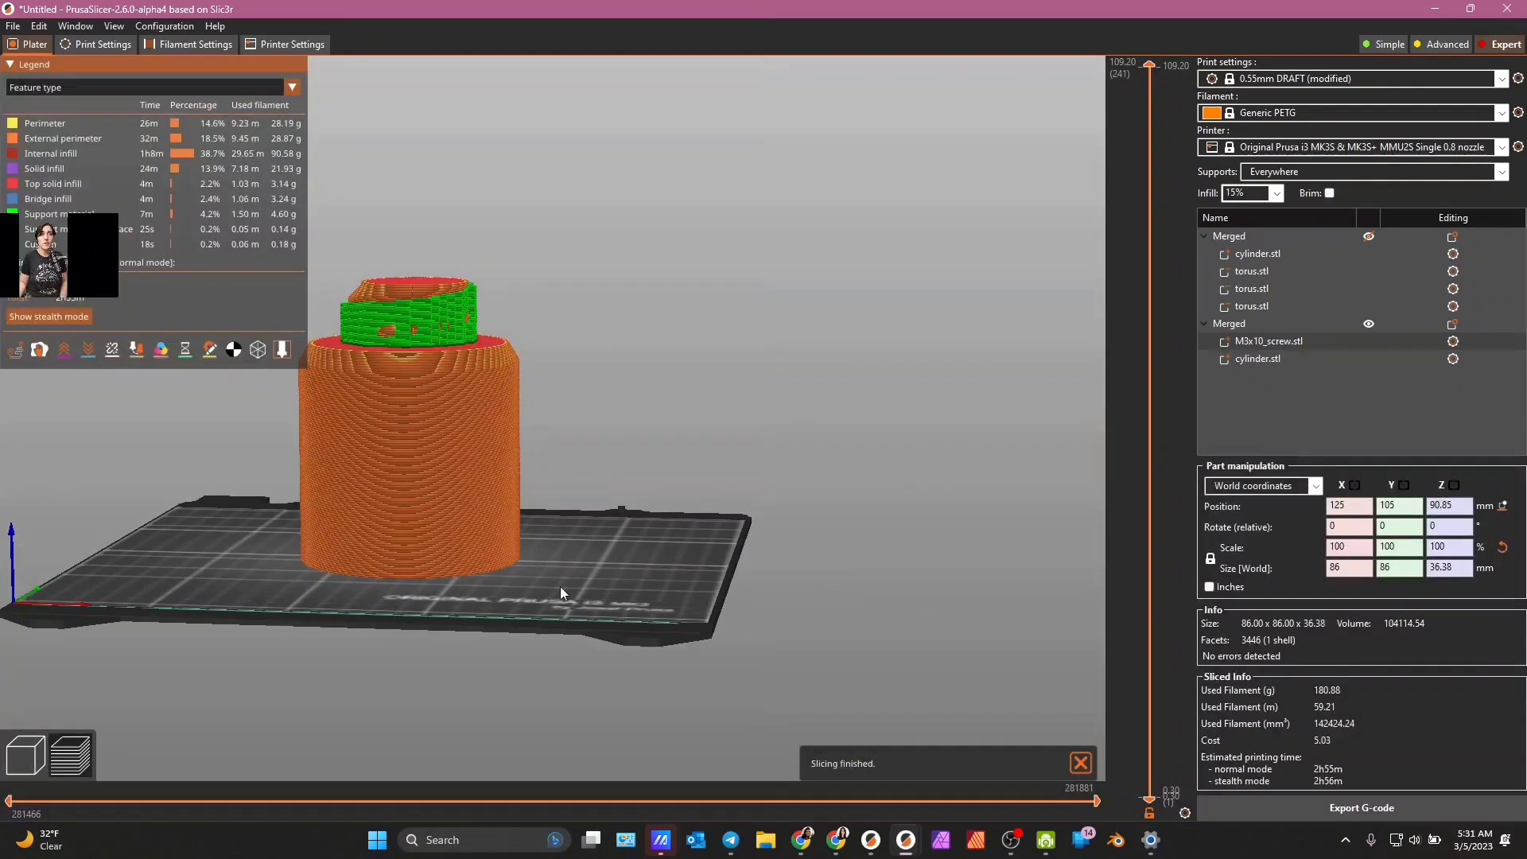
drag(560, 585, 436, 696)
- Return to the model view and stretch the screw part's height to about 44.4 mm
key(Tab)
click(40, 322)
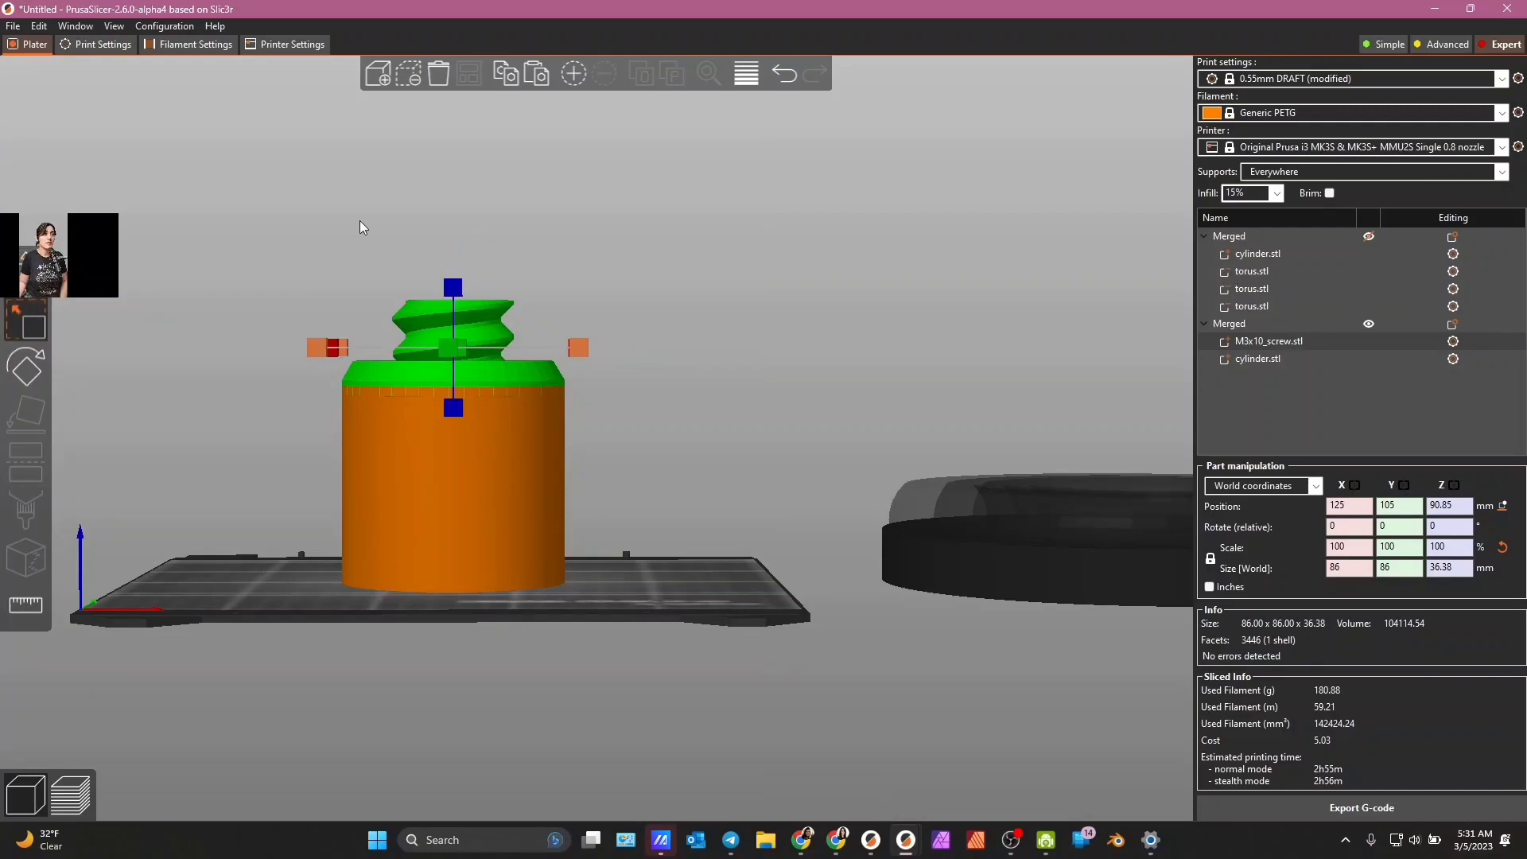
drag(464, 283, 458, 274)
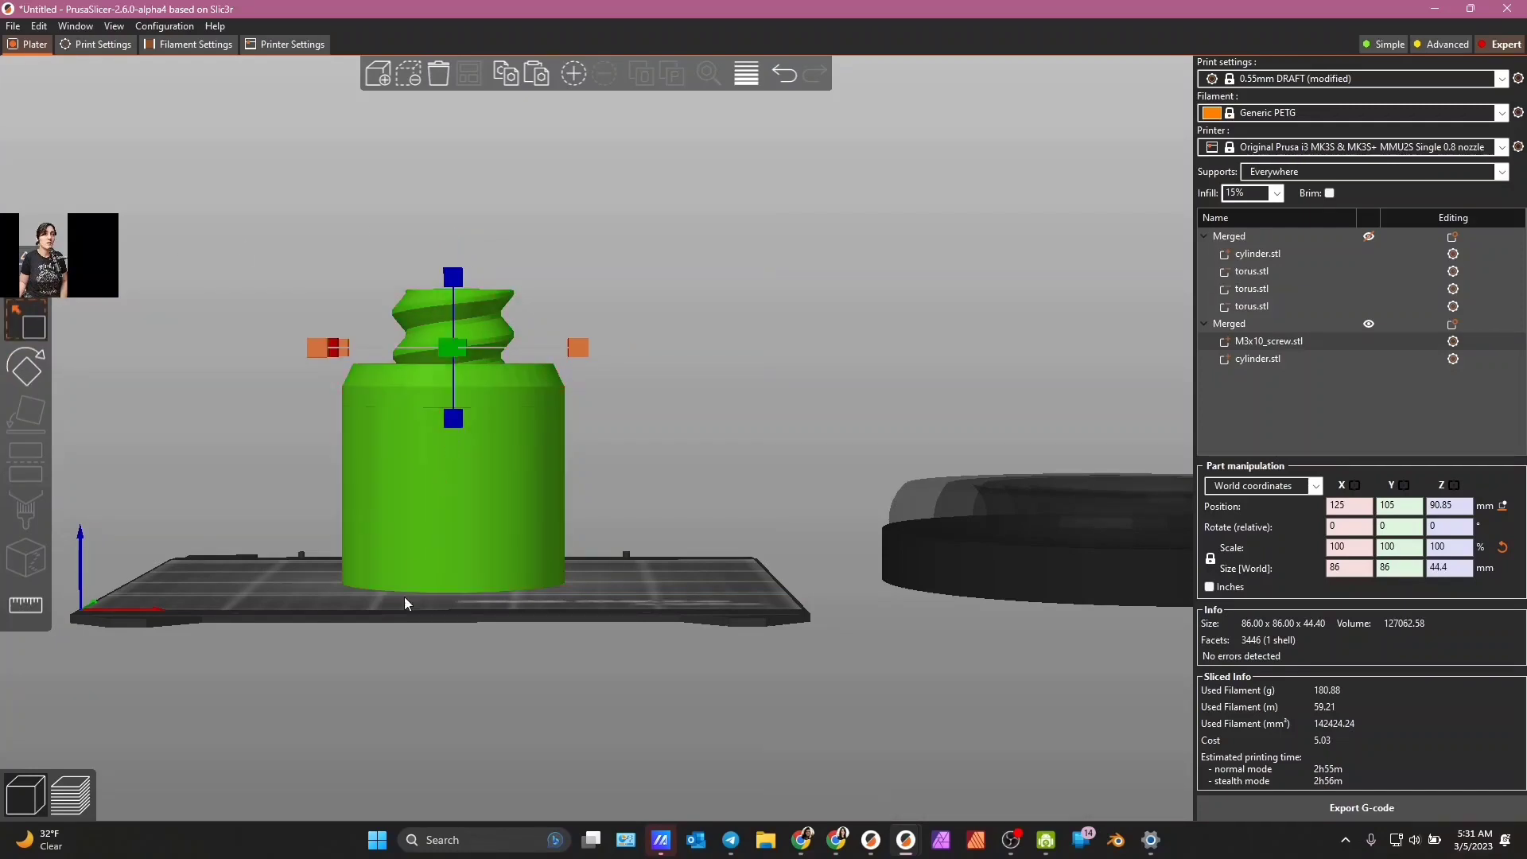
- Set the support material's overhang threshold to 45° in the print settings
click(89, 46)
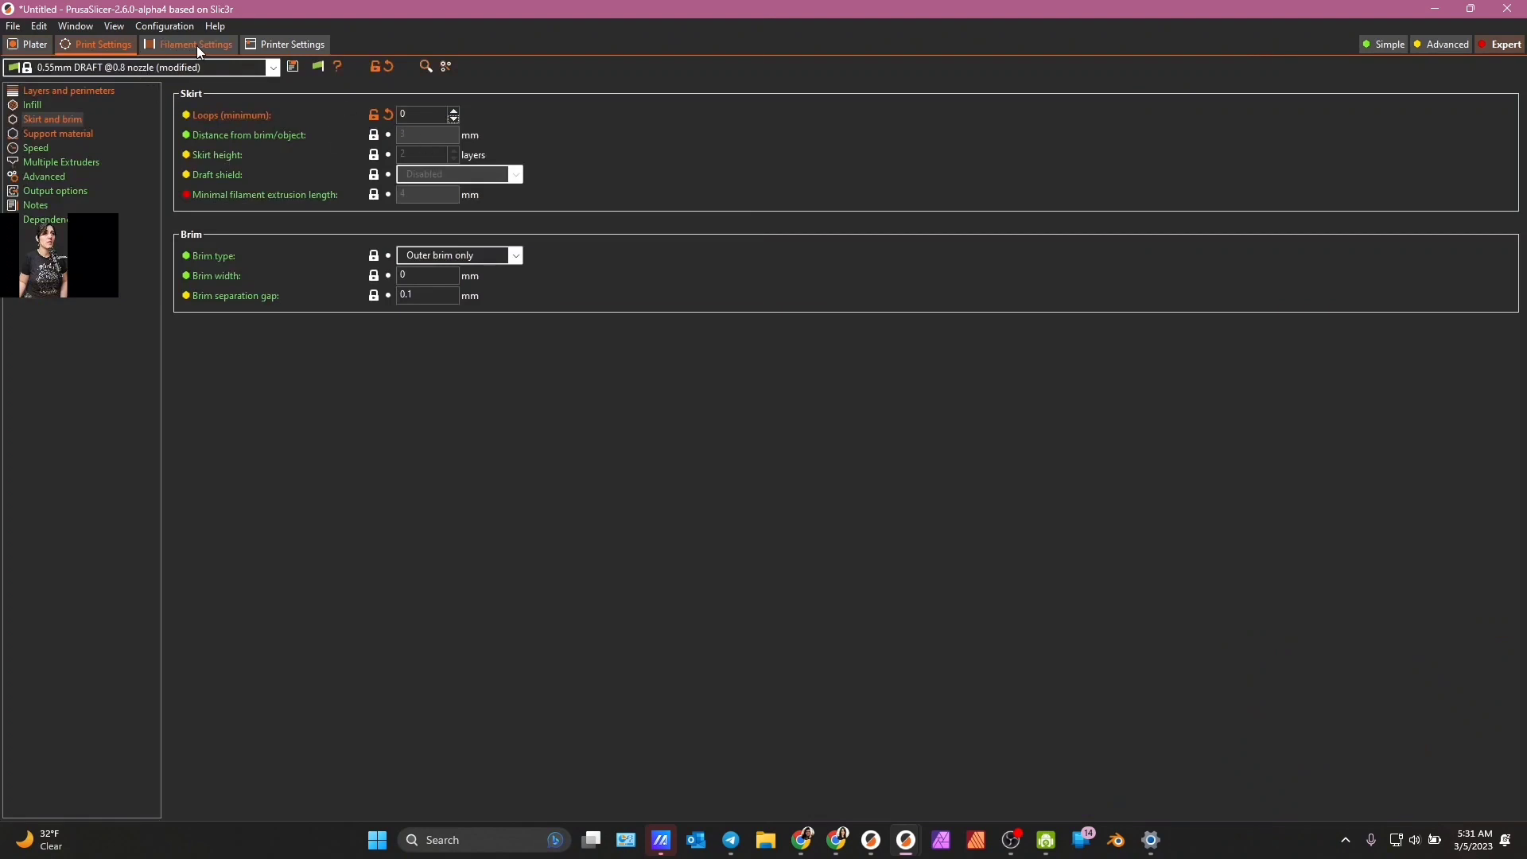
click(55, 135)
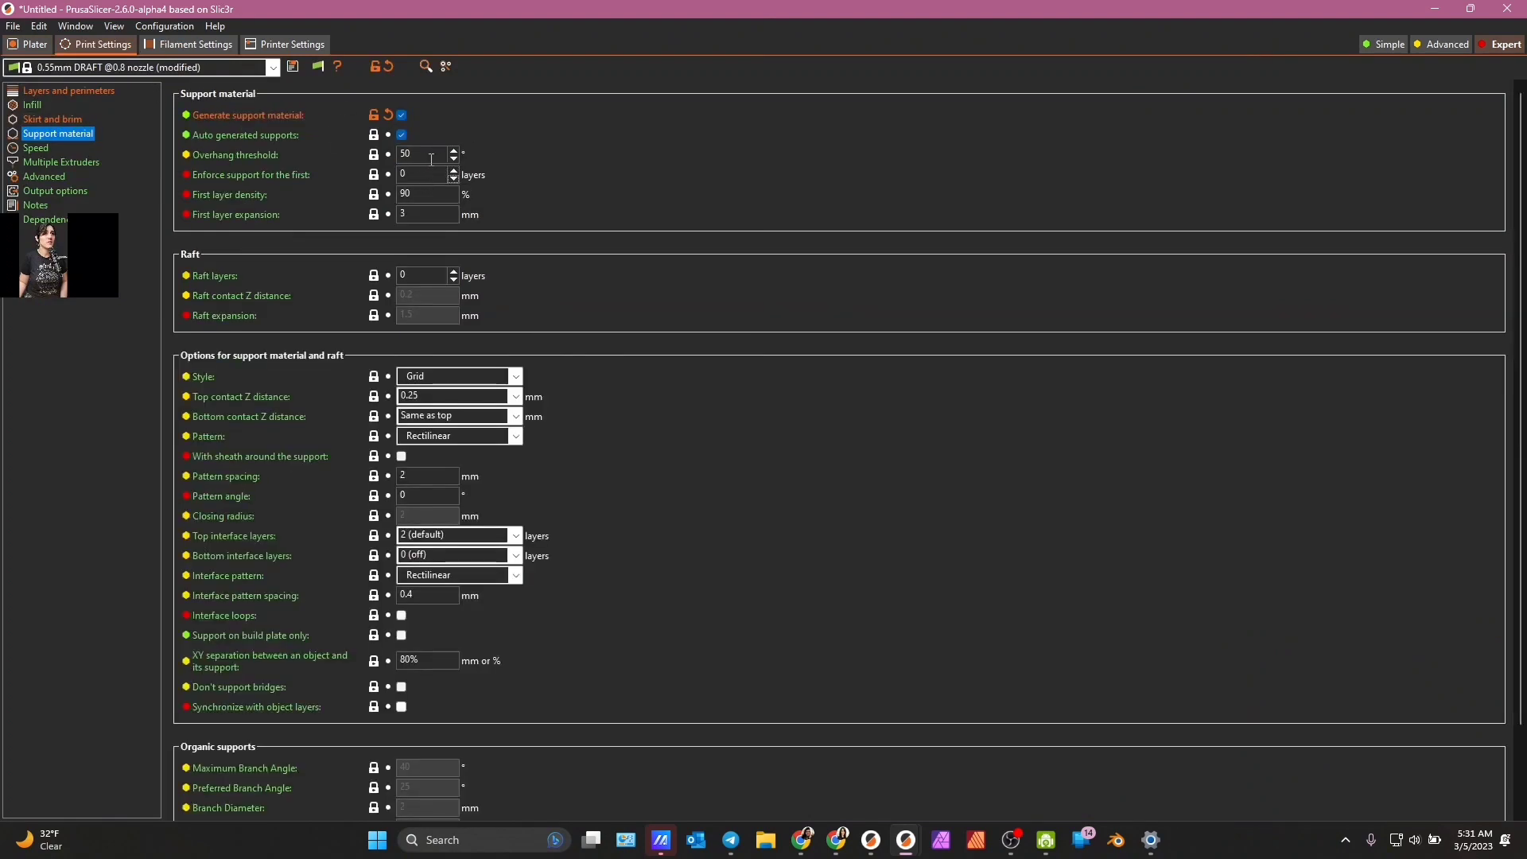
double_click(432, 159)
text(45)
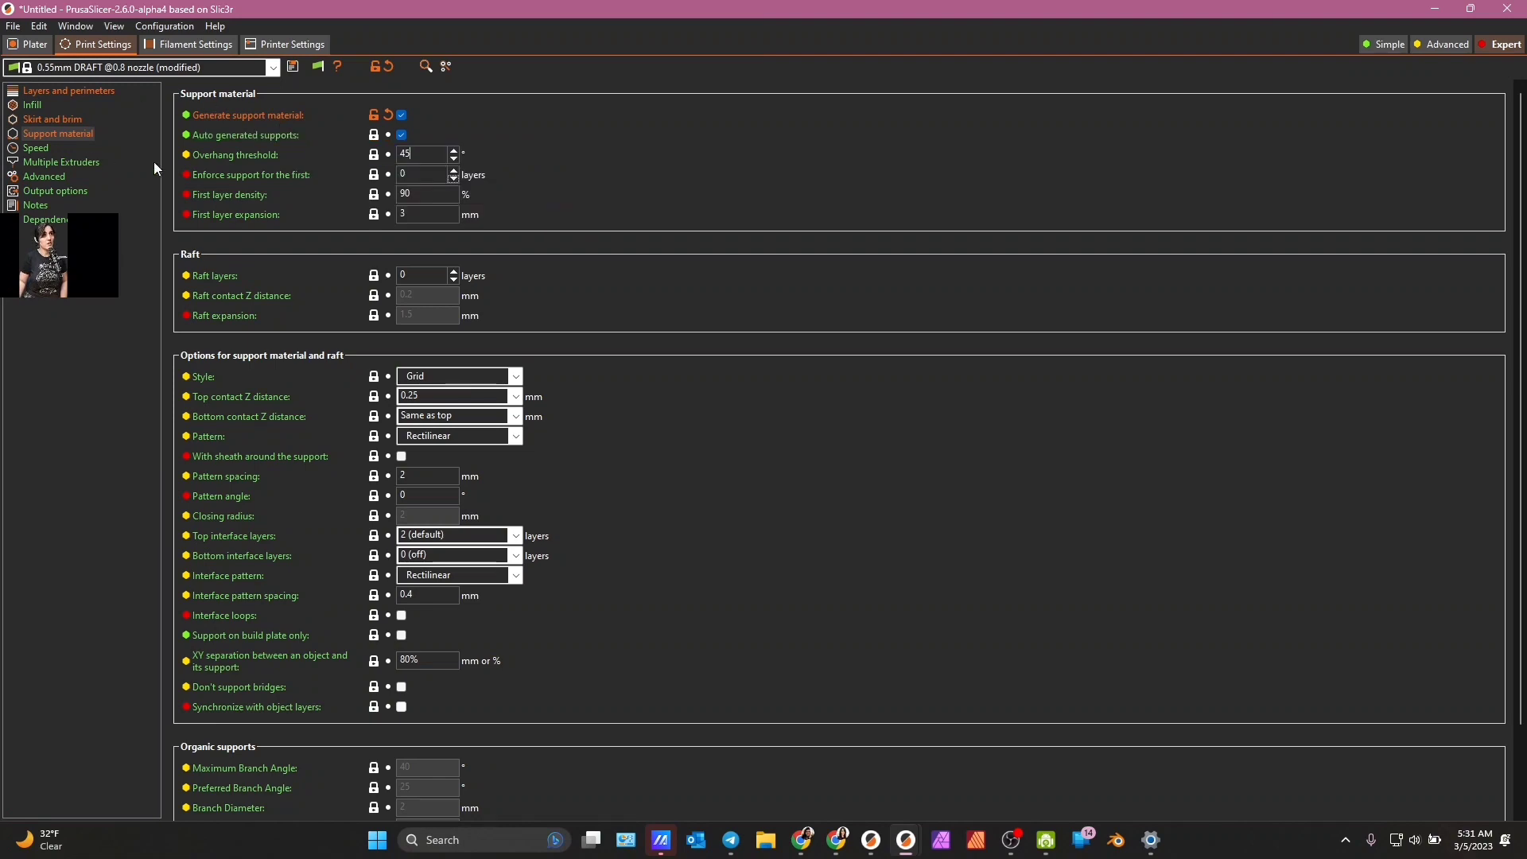
click(28, 45)
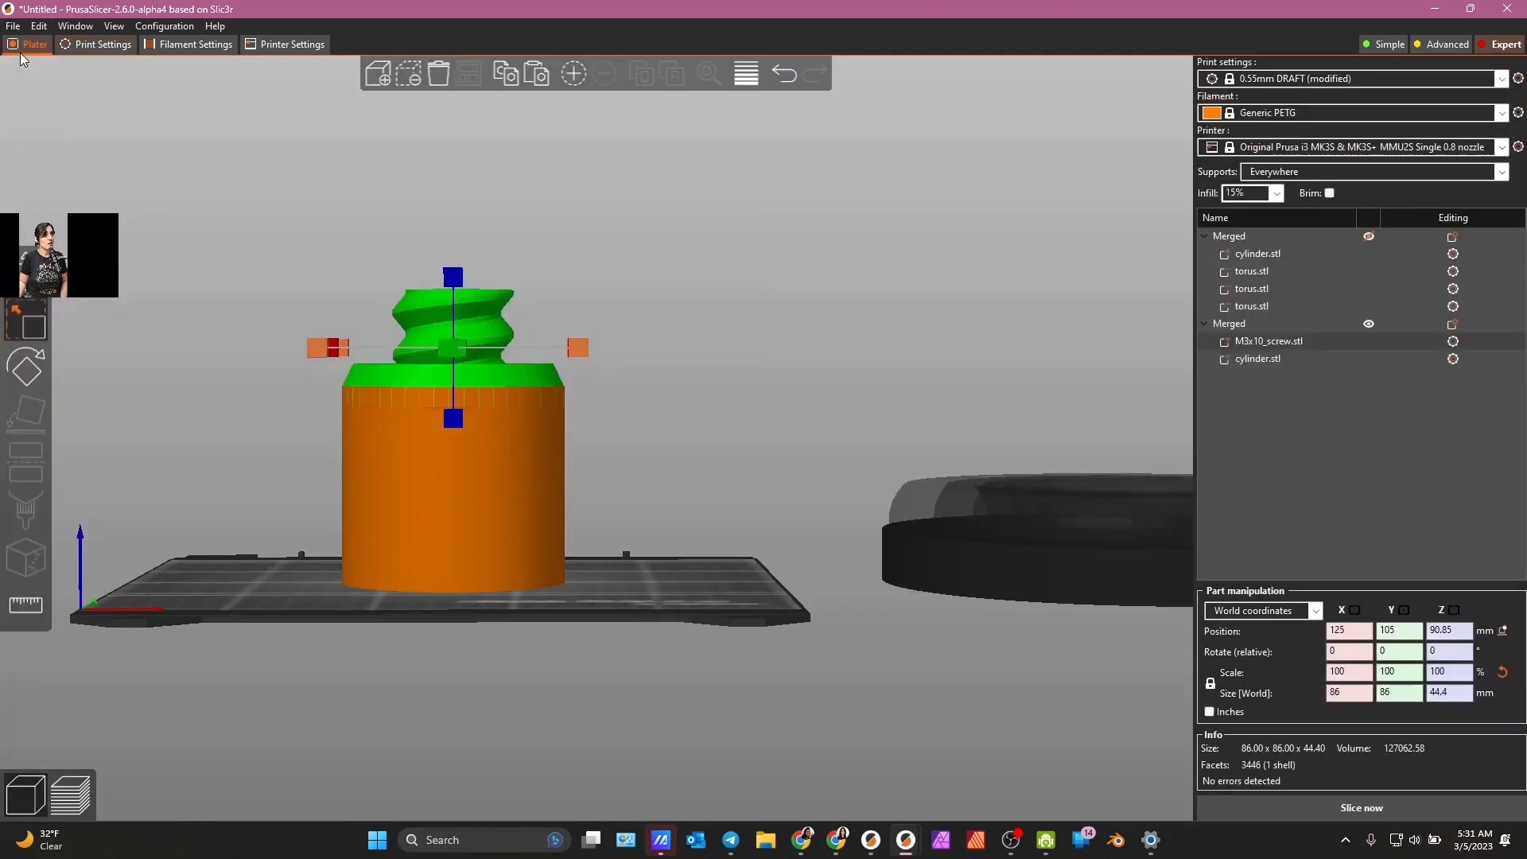
- Slice the connector with the new threshold, check the preview, and inspect the model beside the base from the front
click(1356, 806)
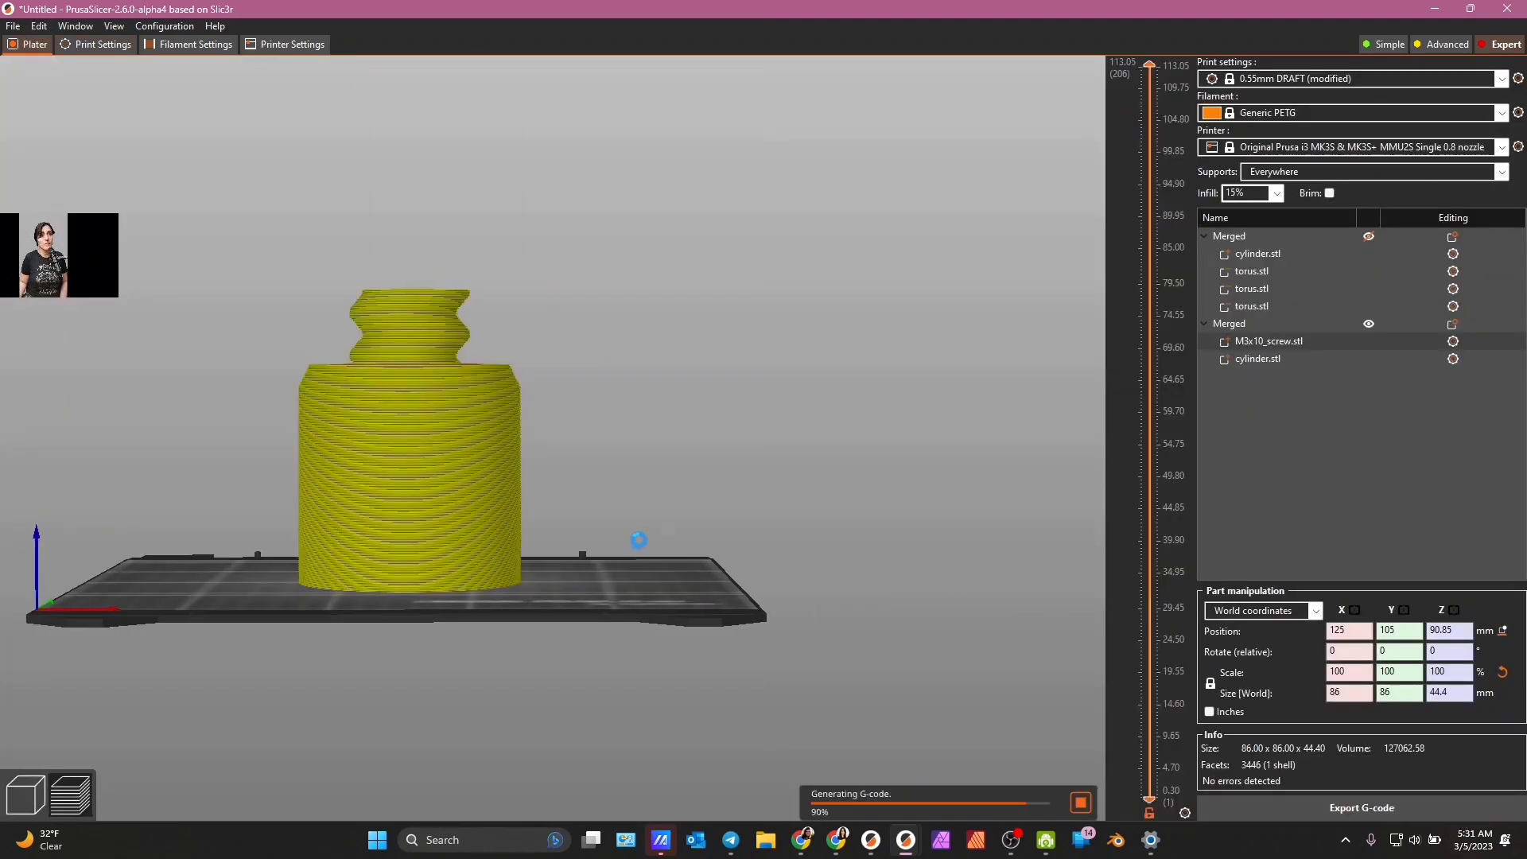
drag(637, 561, 835, 603)
click(25, 754)
drag(805, 687, 689, 681)
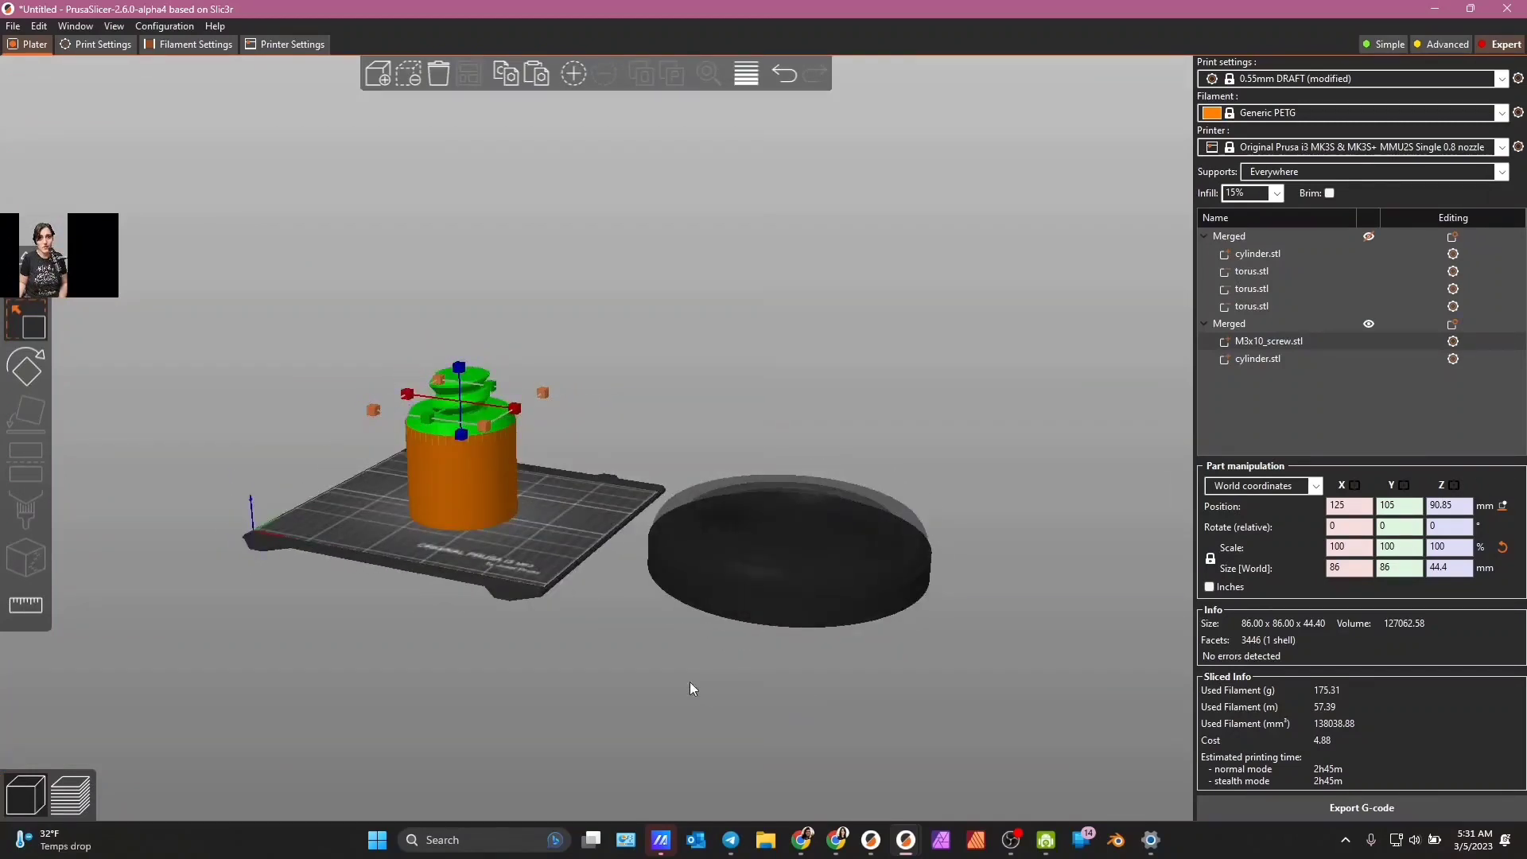
click(689, 681)
scroll(703, 603, up, 5)
drag(428, 599, 503, 623)
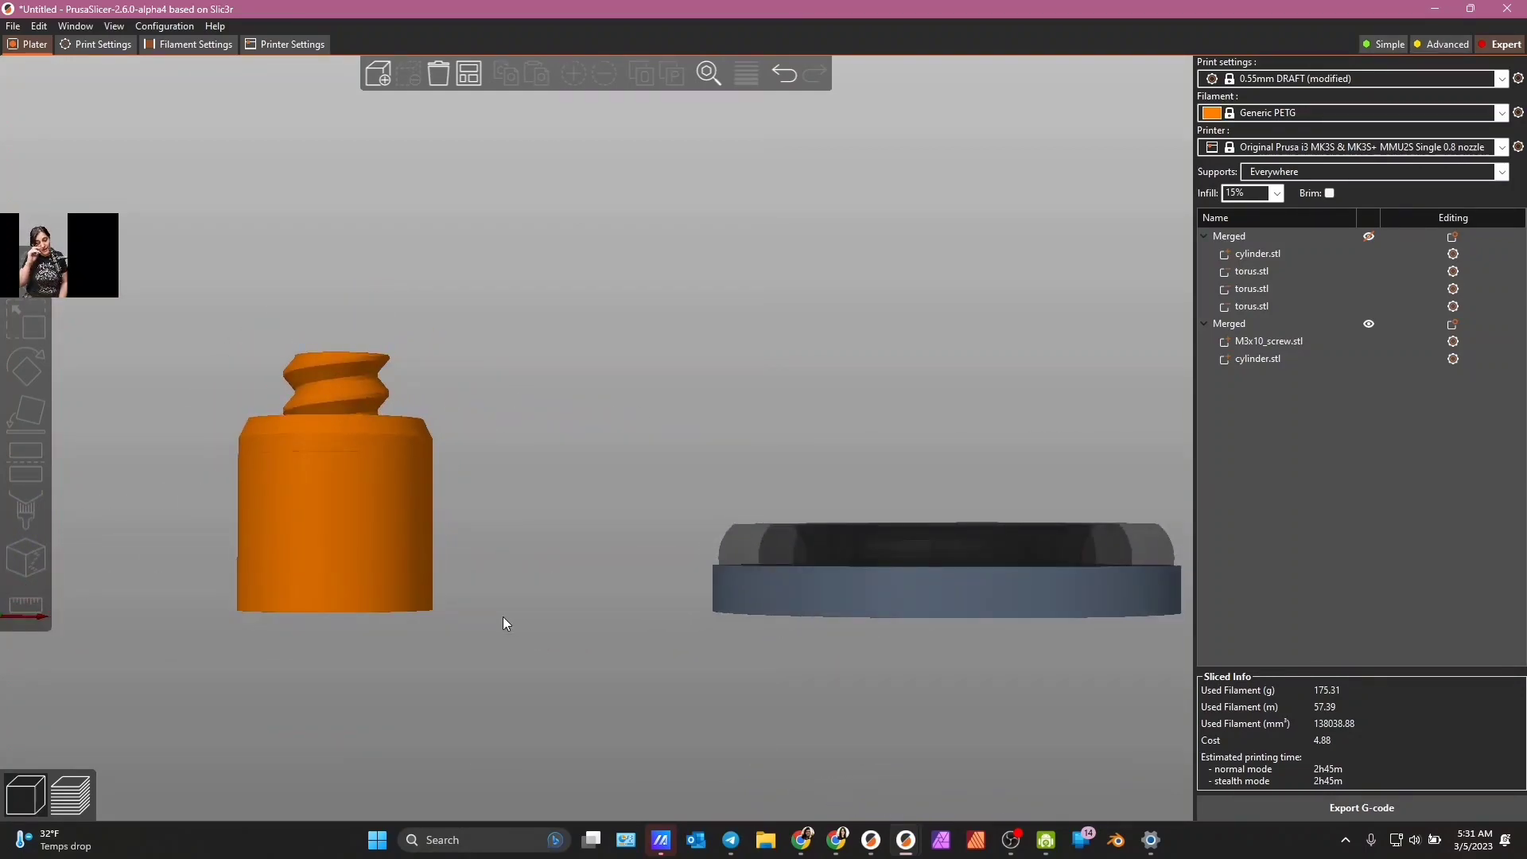
click(366, 572)
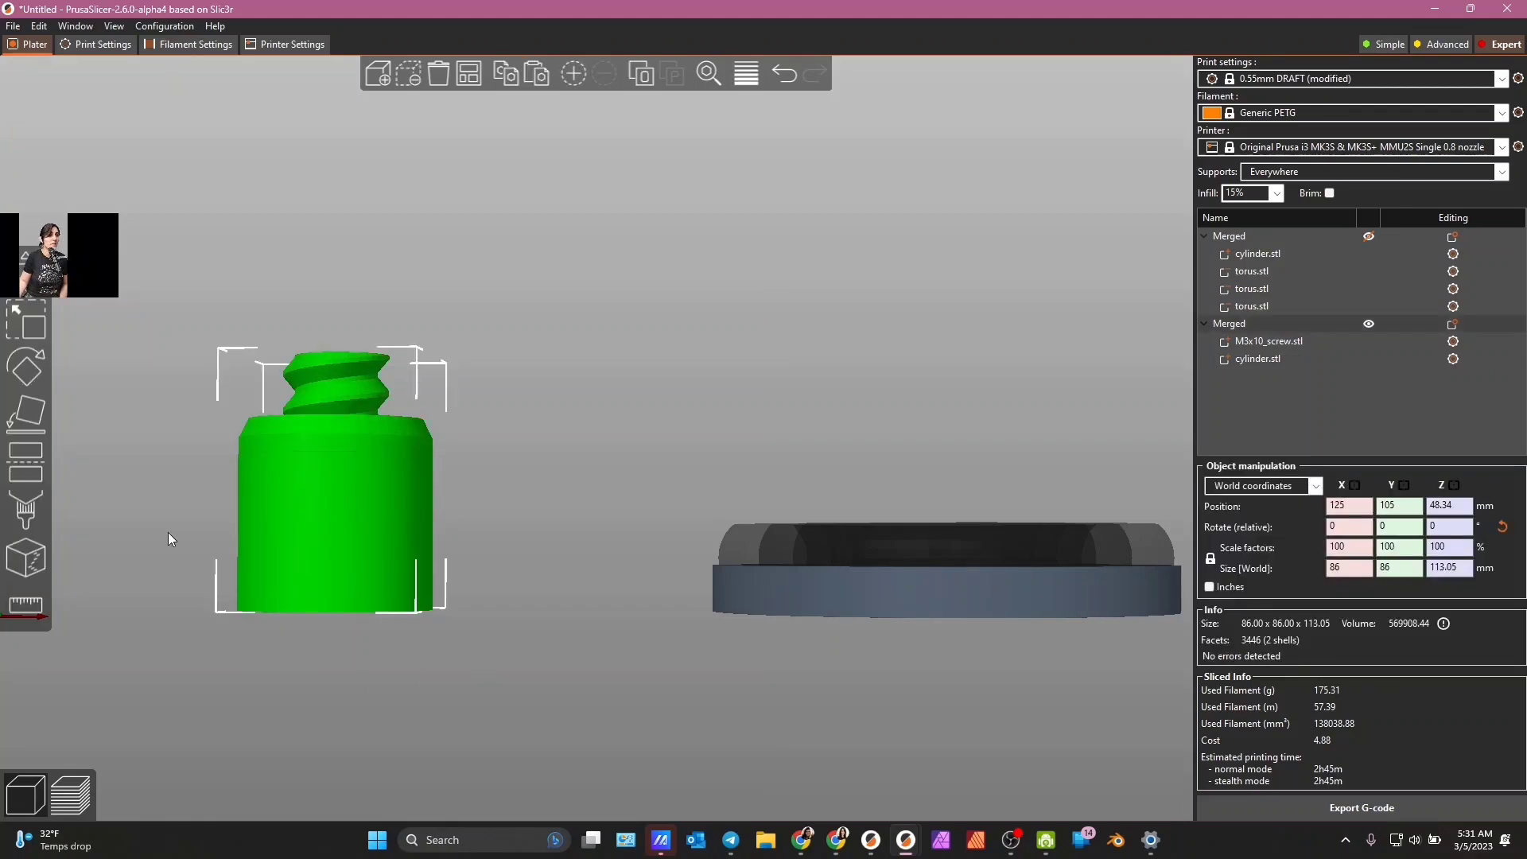
click(26, 462)
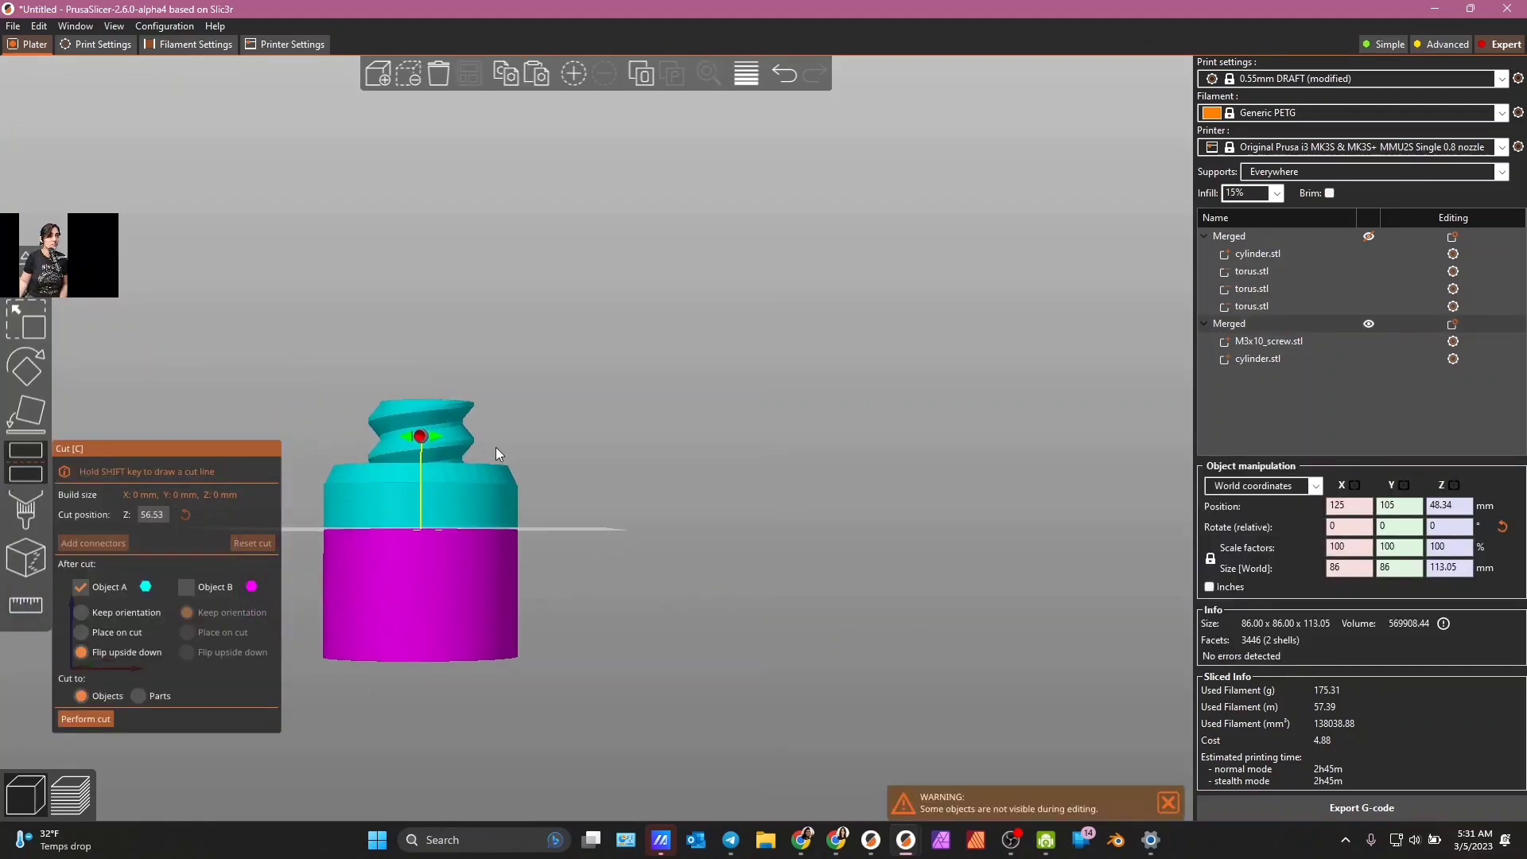
scroll(660, 589, down, 2)
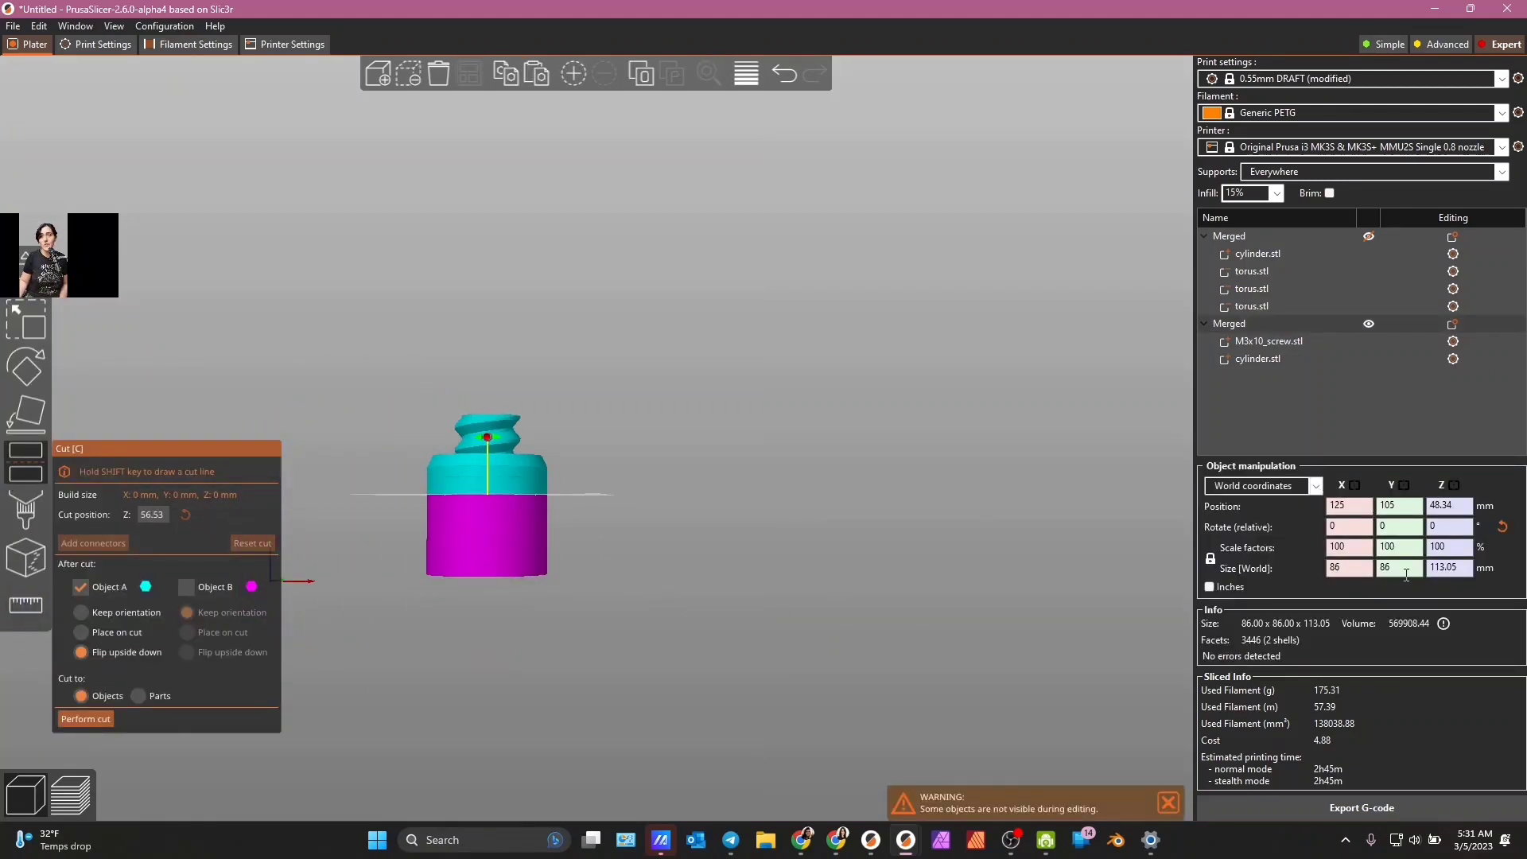
click(1252, 237)
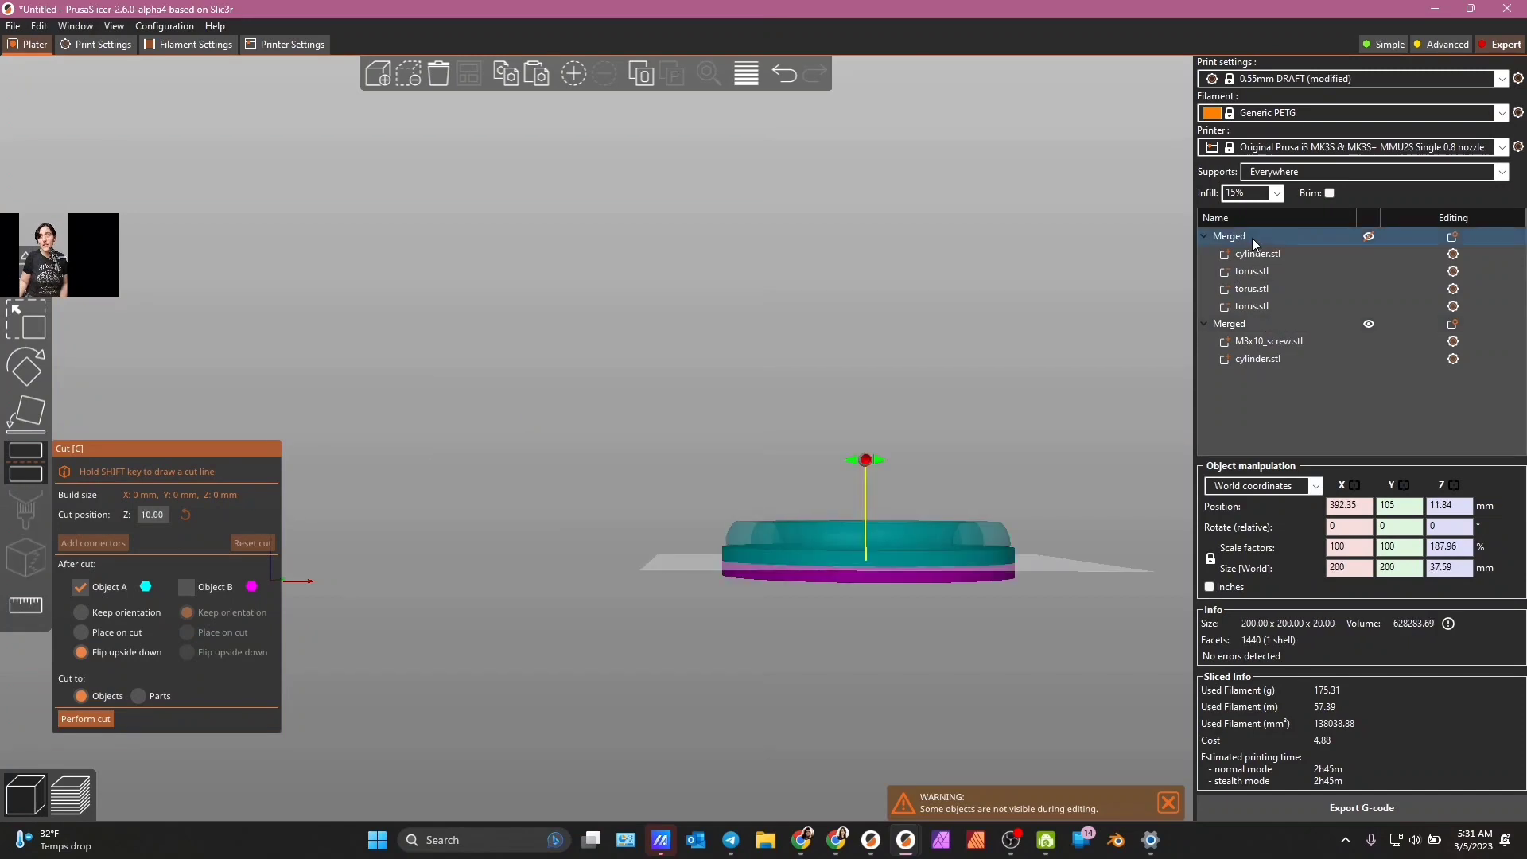
click(1262, 257)
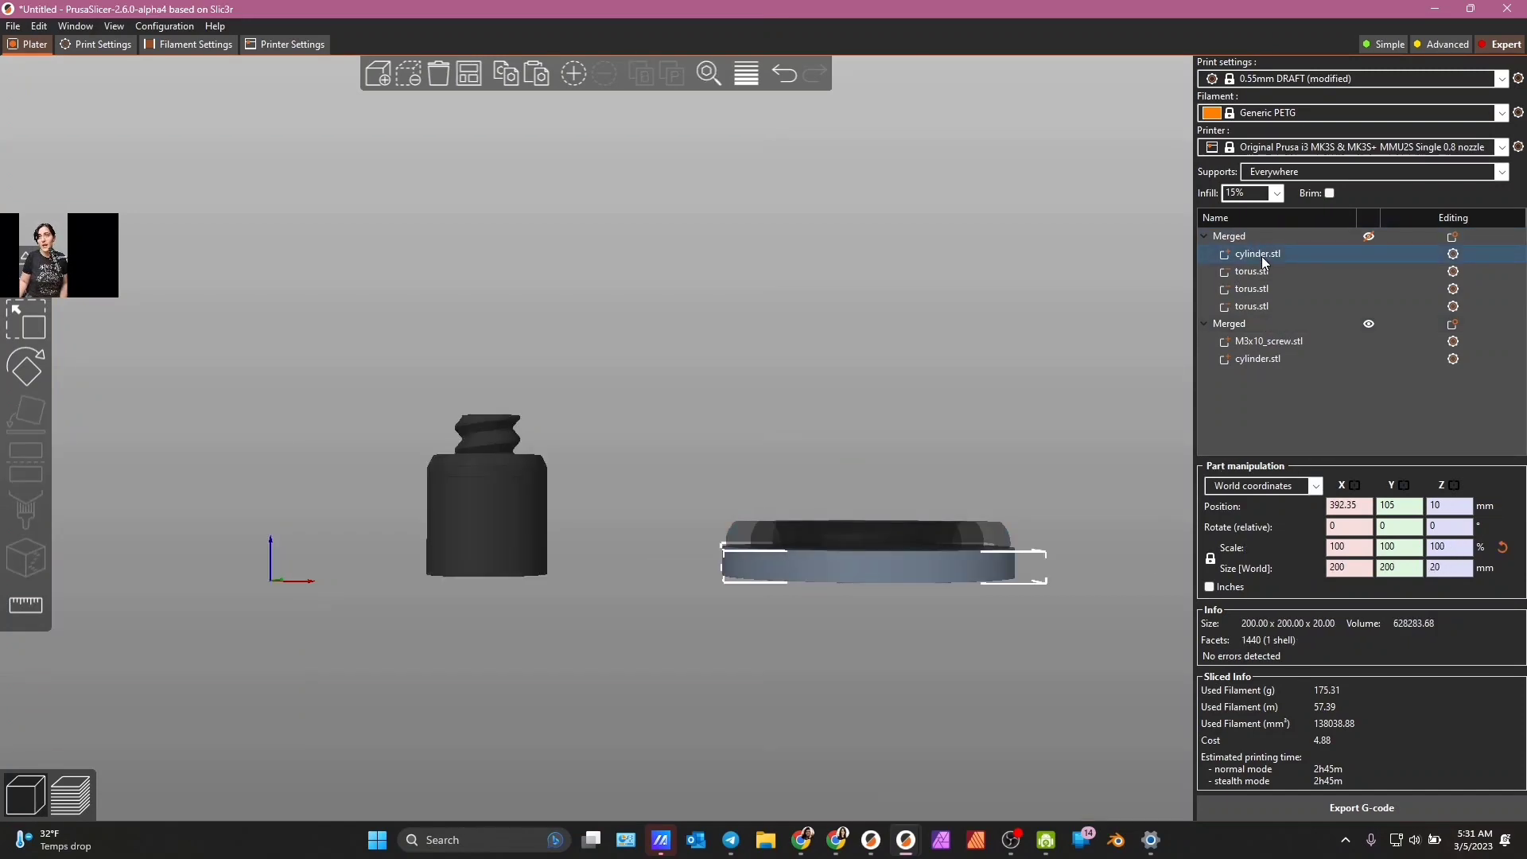
click(504, 433)
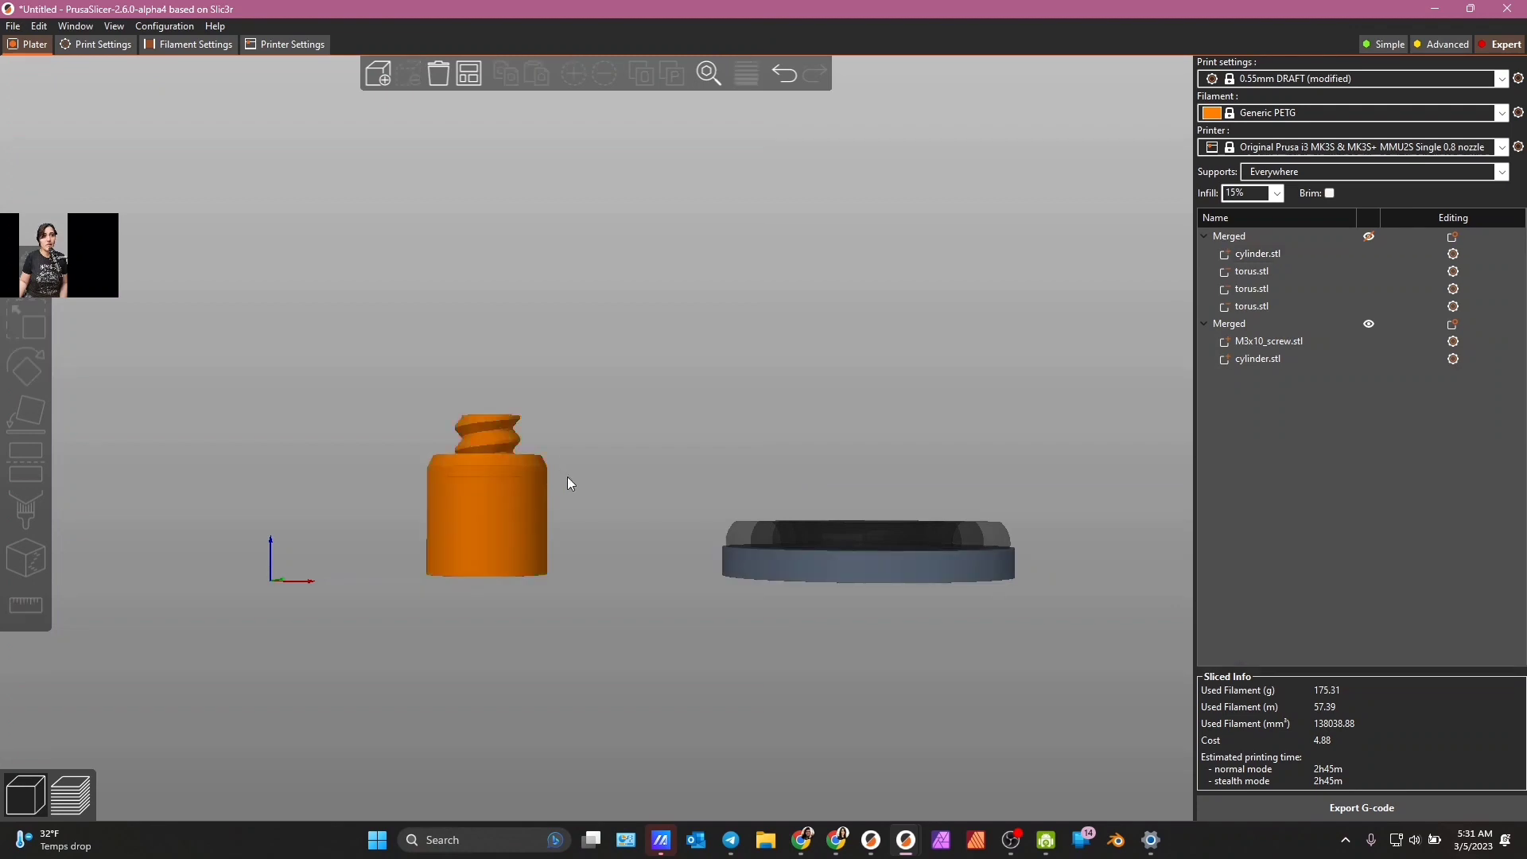
- Rotate the merged connector 180° about the Y axis so its thread points down
click(527, 542)
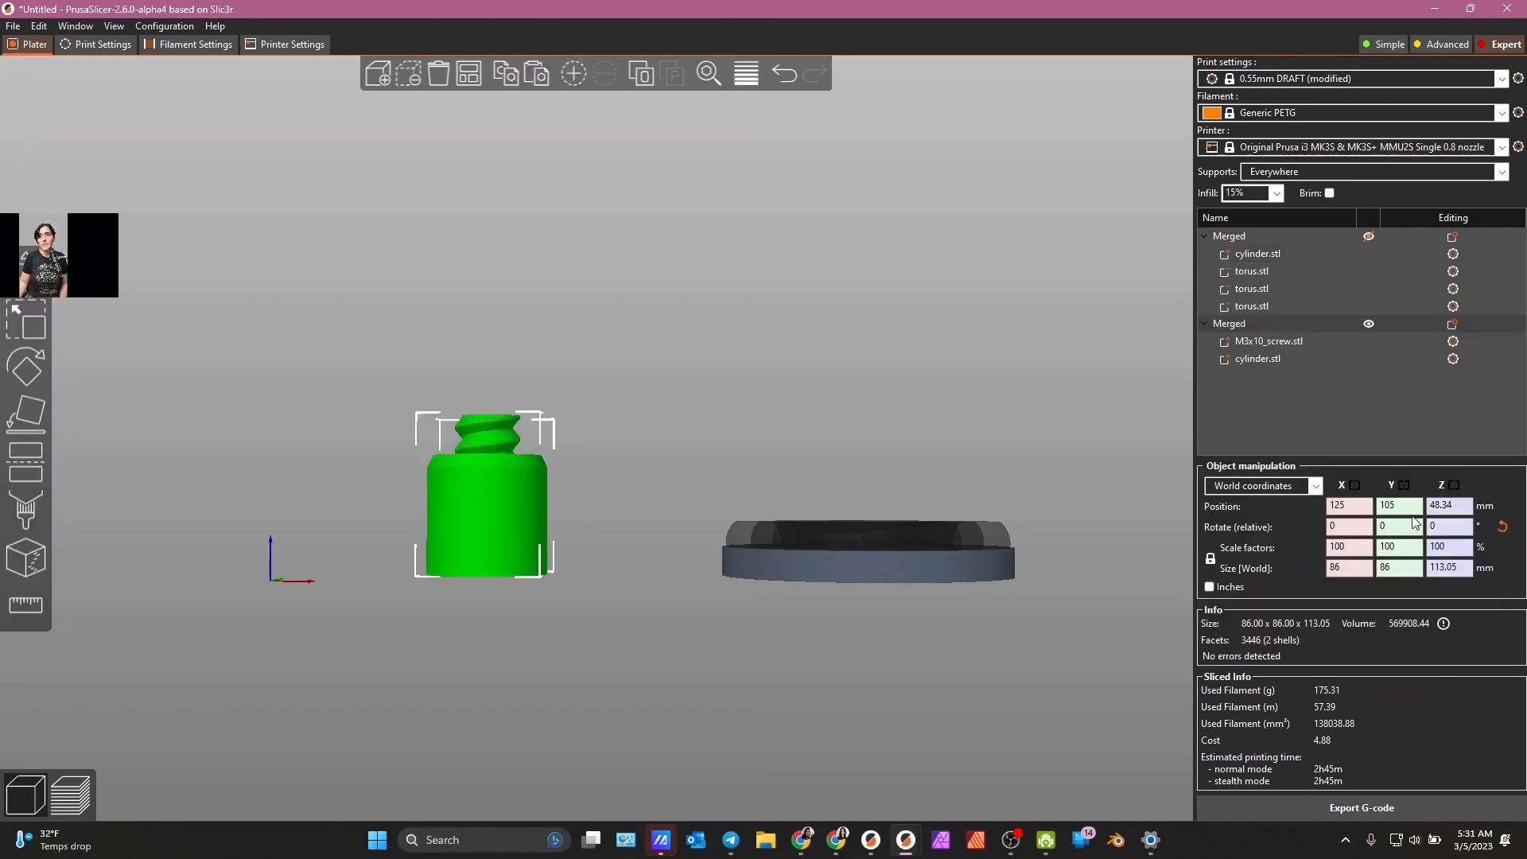
click(1417, 528)
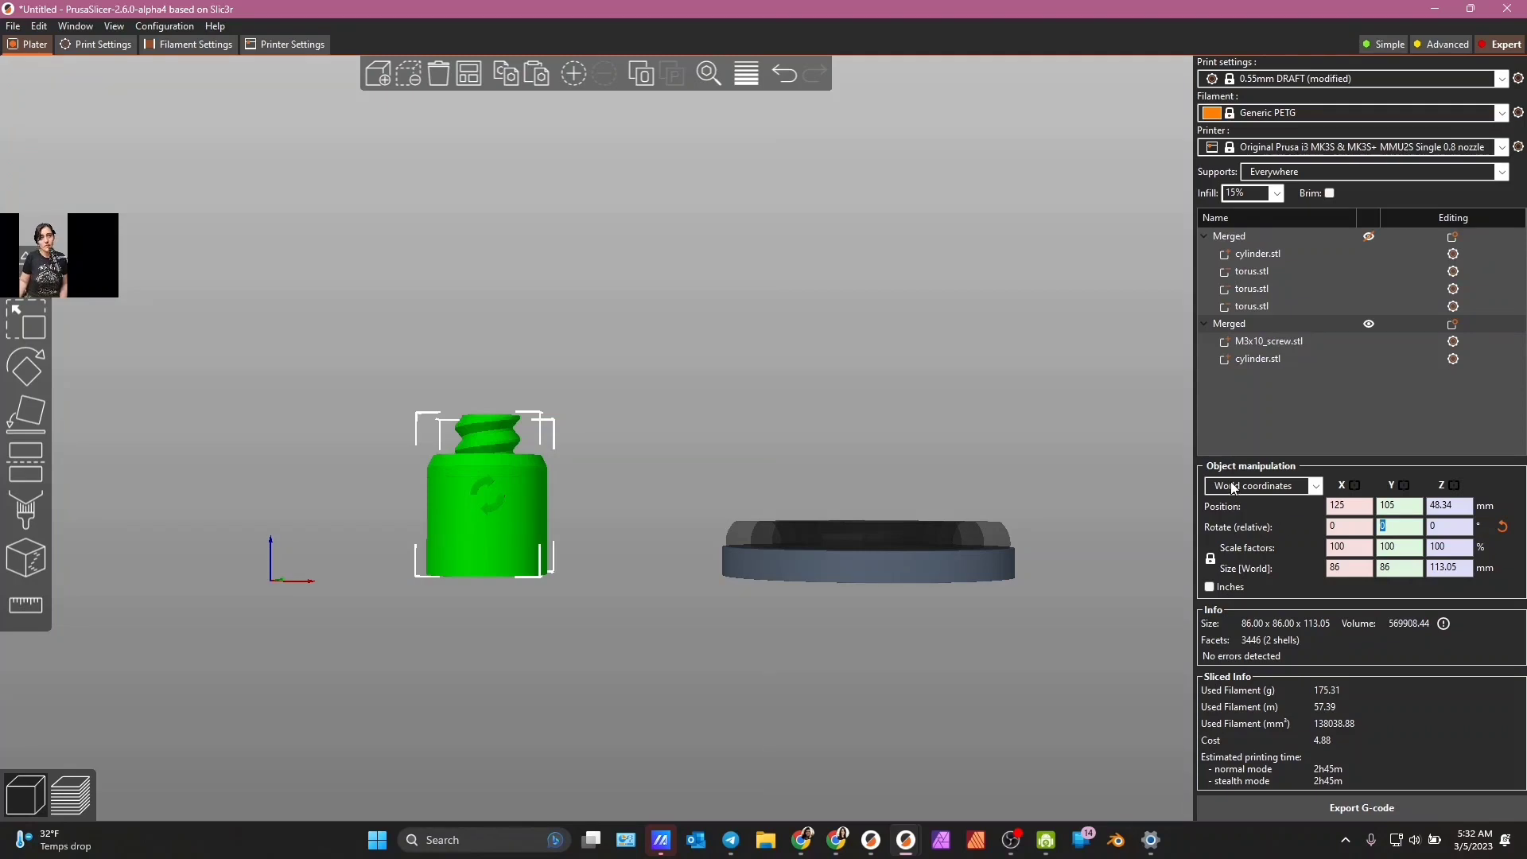
text(180)
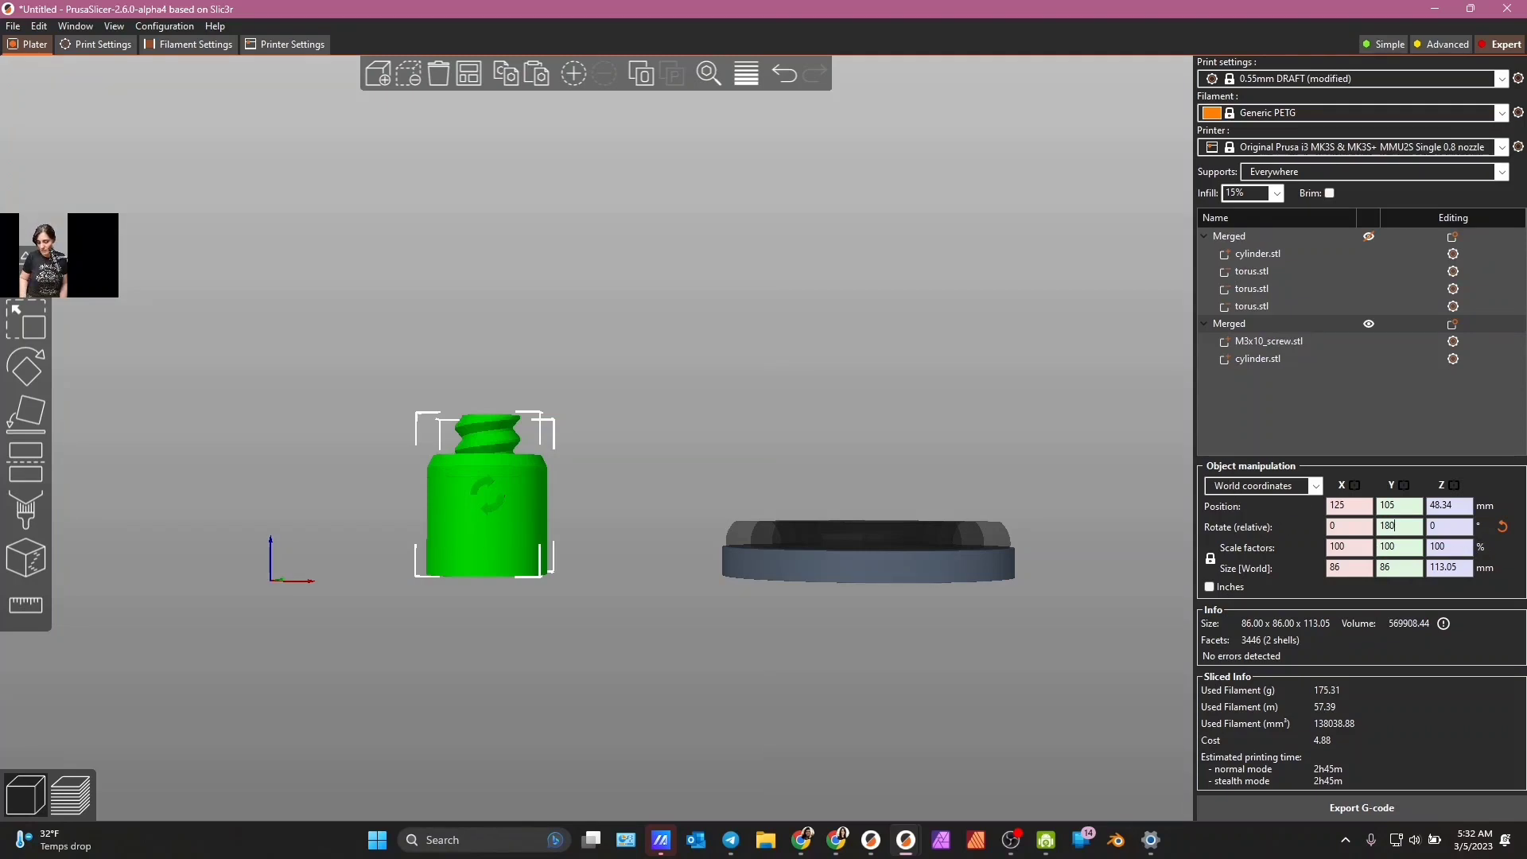
key(Return)
scroll(567, 674, up, 3)
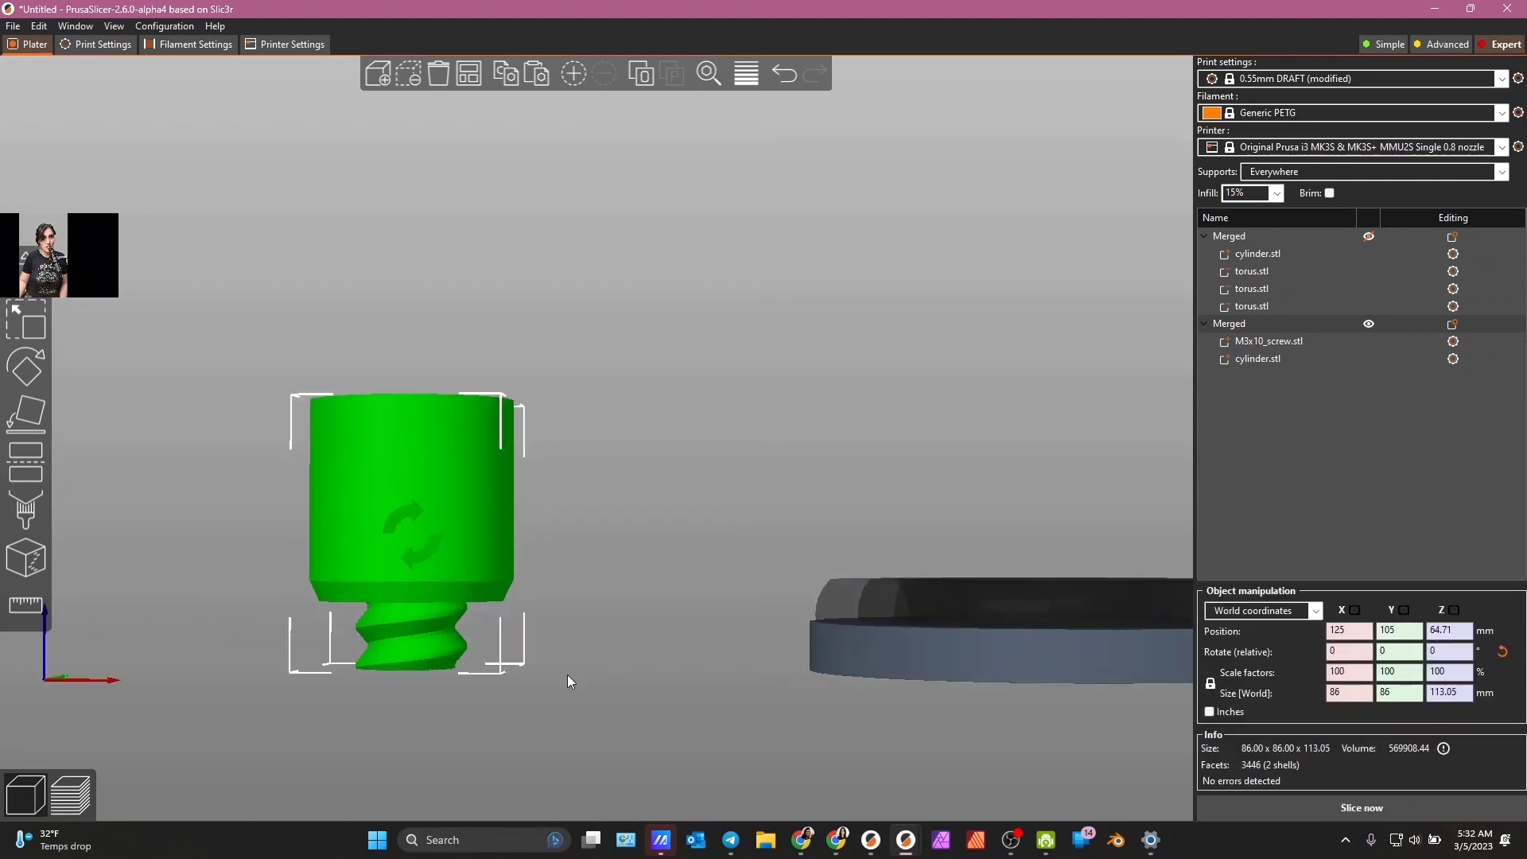
- Try a horizontal cut plane at about 113.69 mm, just above the flipped connector
middle_drag(602, 673, 752, 665)
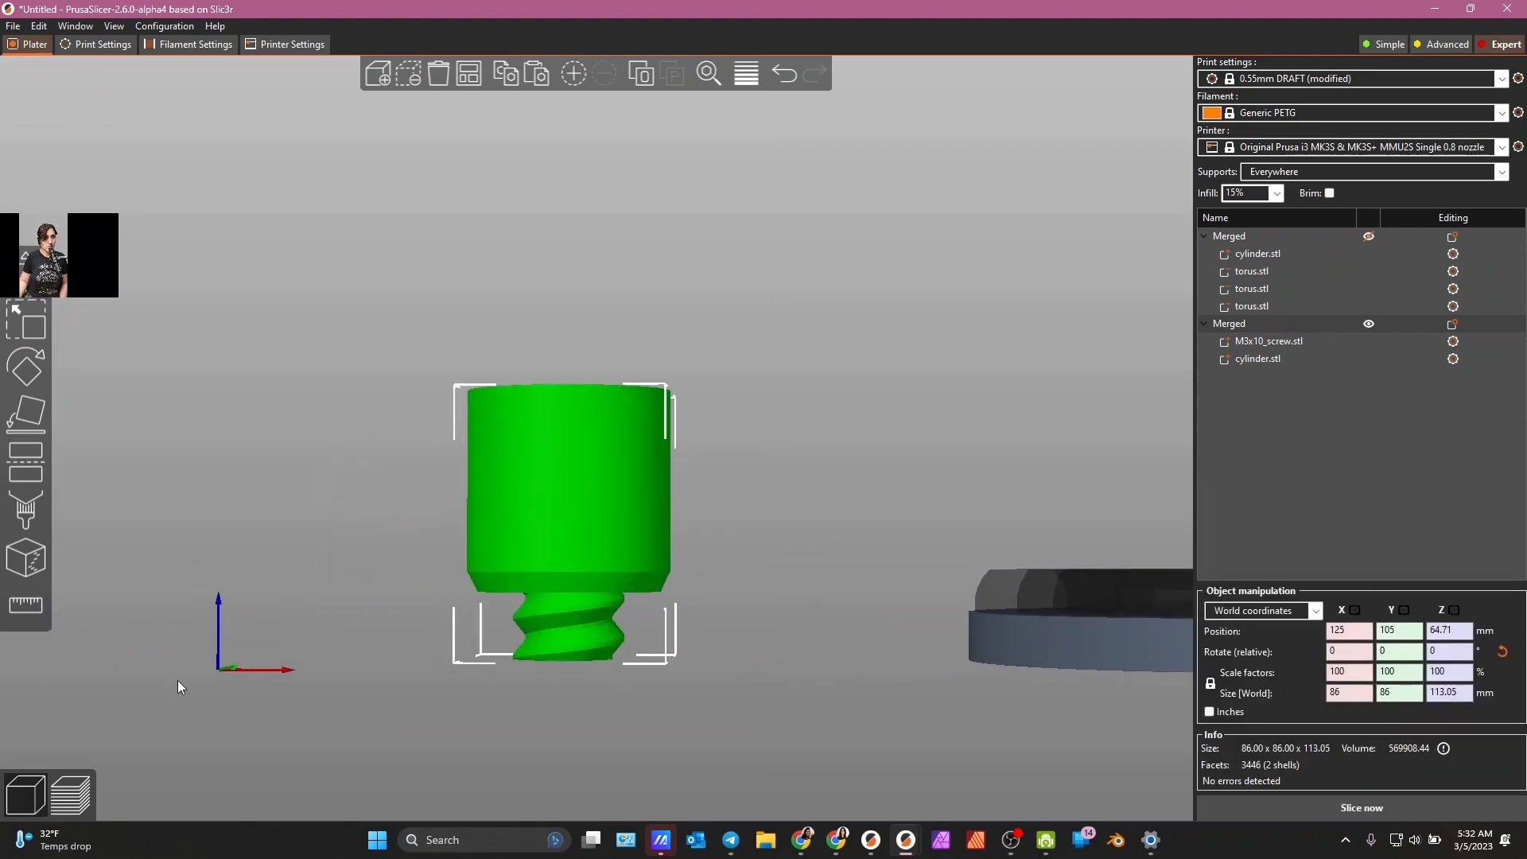
click(22, 467)
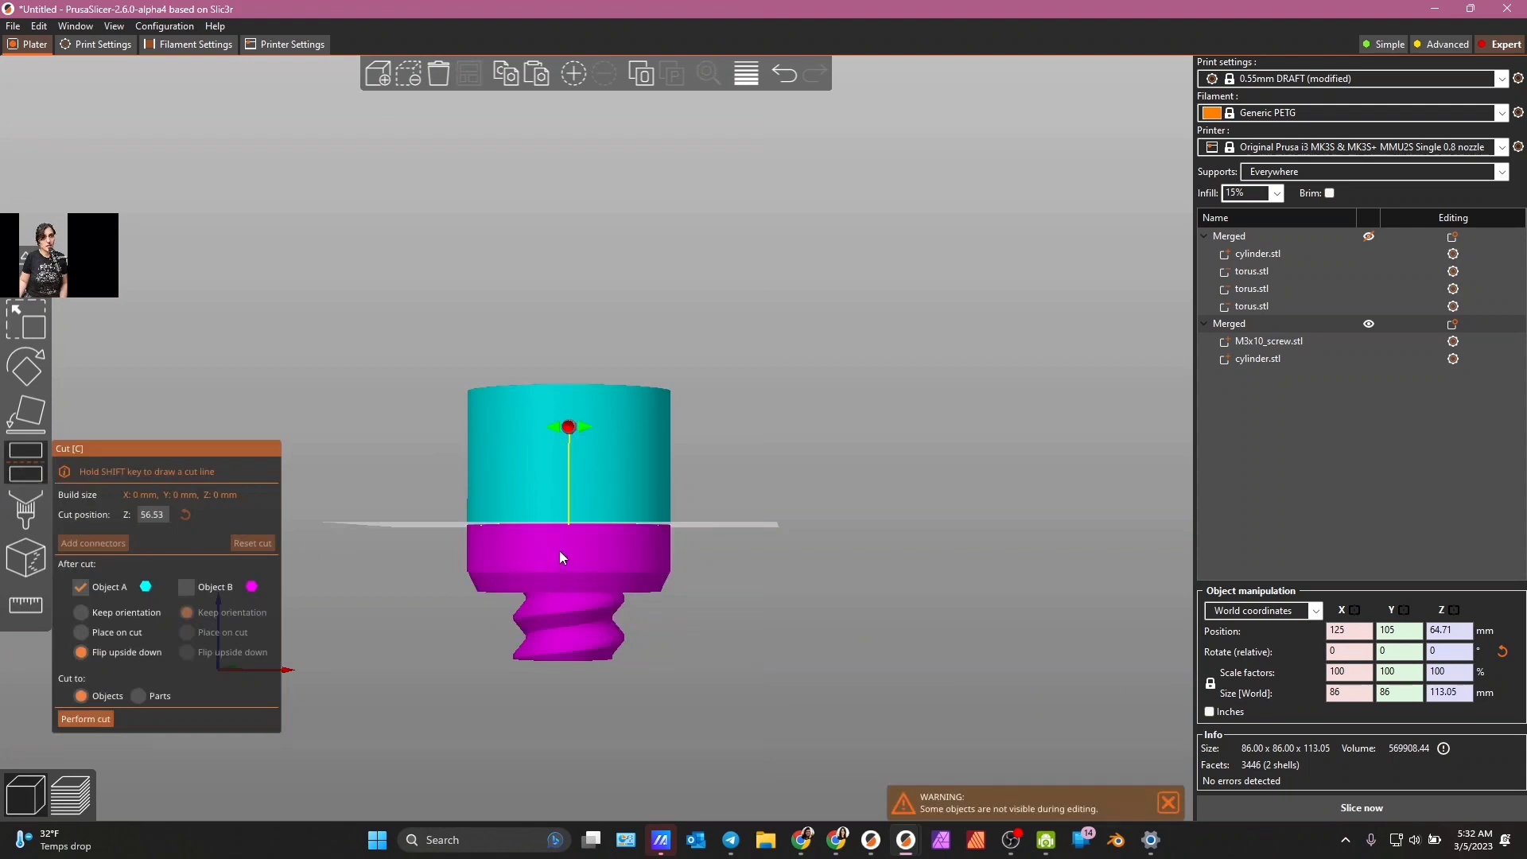
drag(763, 528, 834, 333)
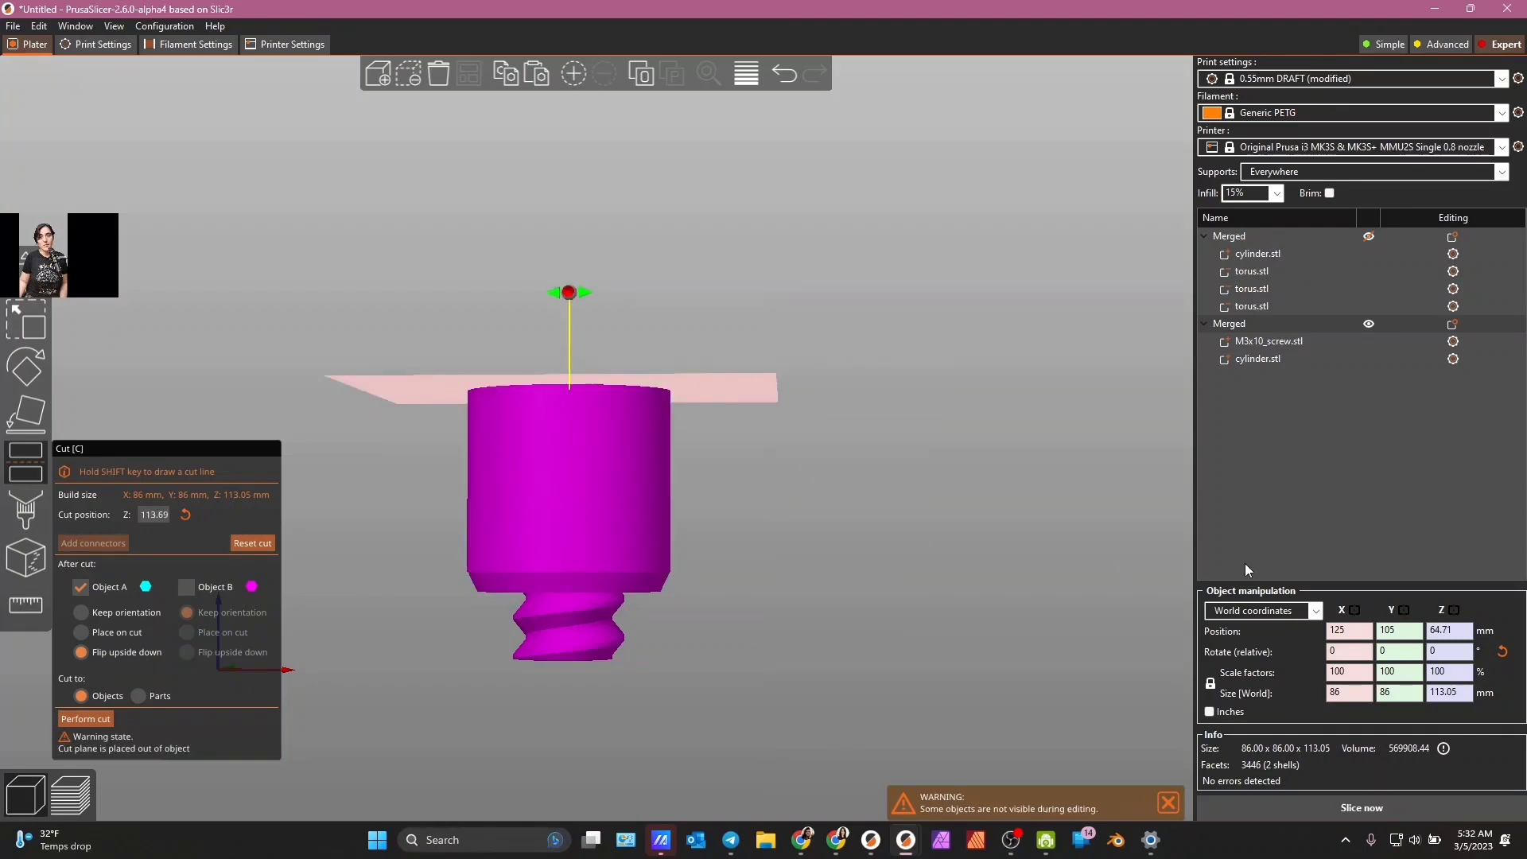
- Rotate the merged connector 180° about the X axis so its thread points up
click(1333, 650)
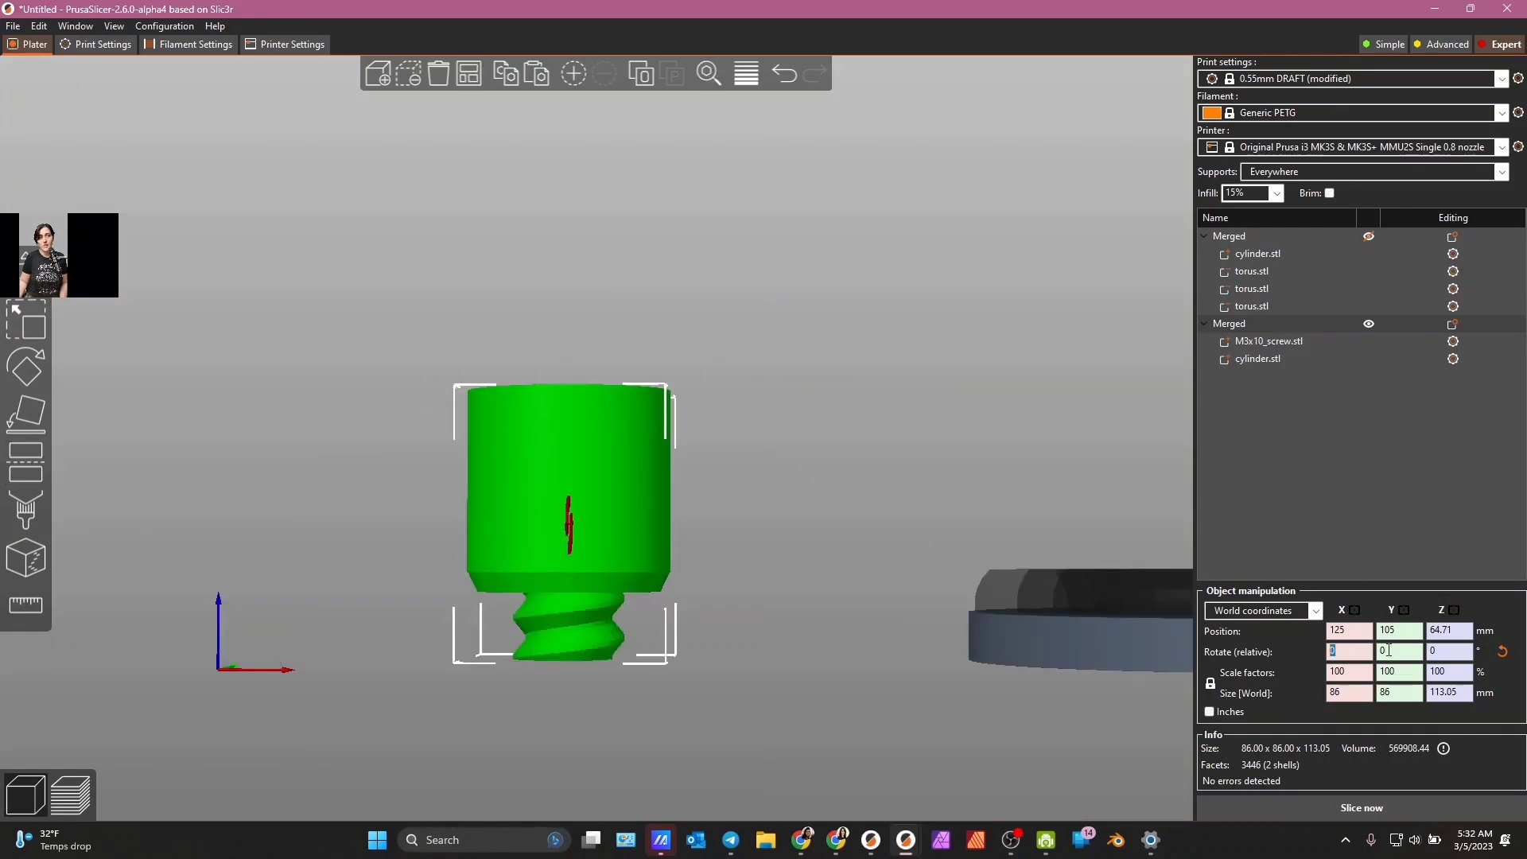
text(180)
key(Return)
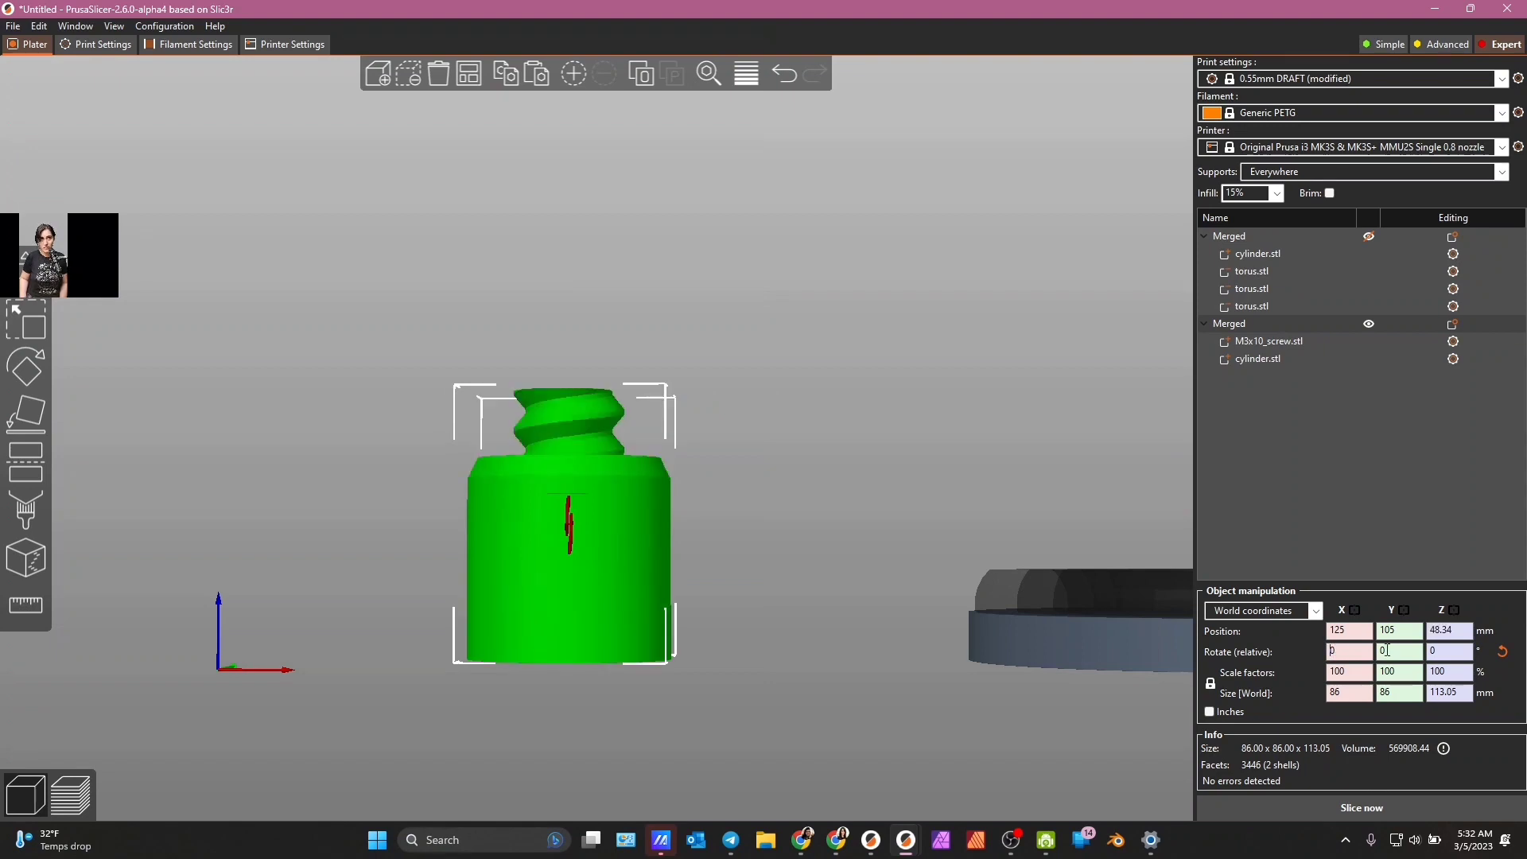
- Try a horizontal cut plane at about 84.42 mm, where the thread meets the connector's body
click(26, 461)
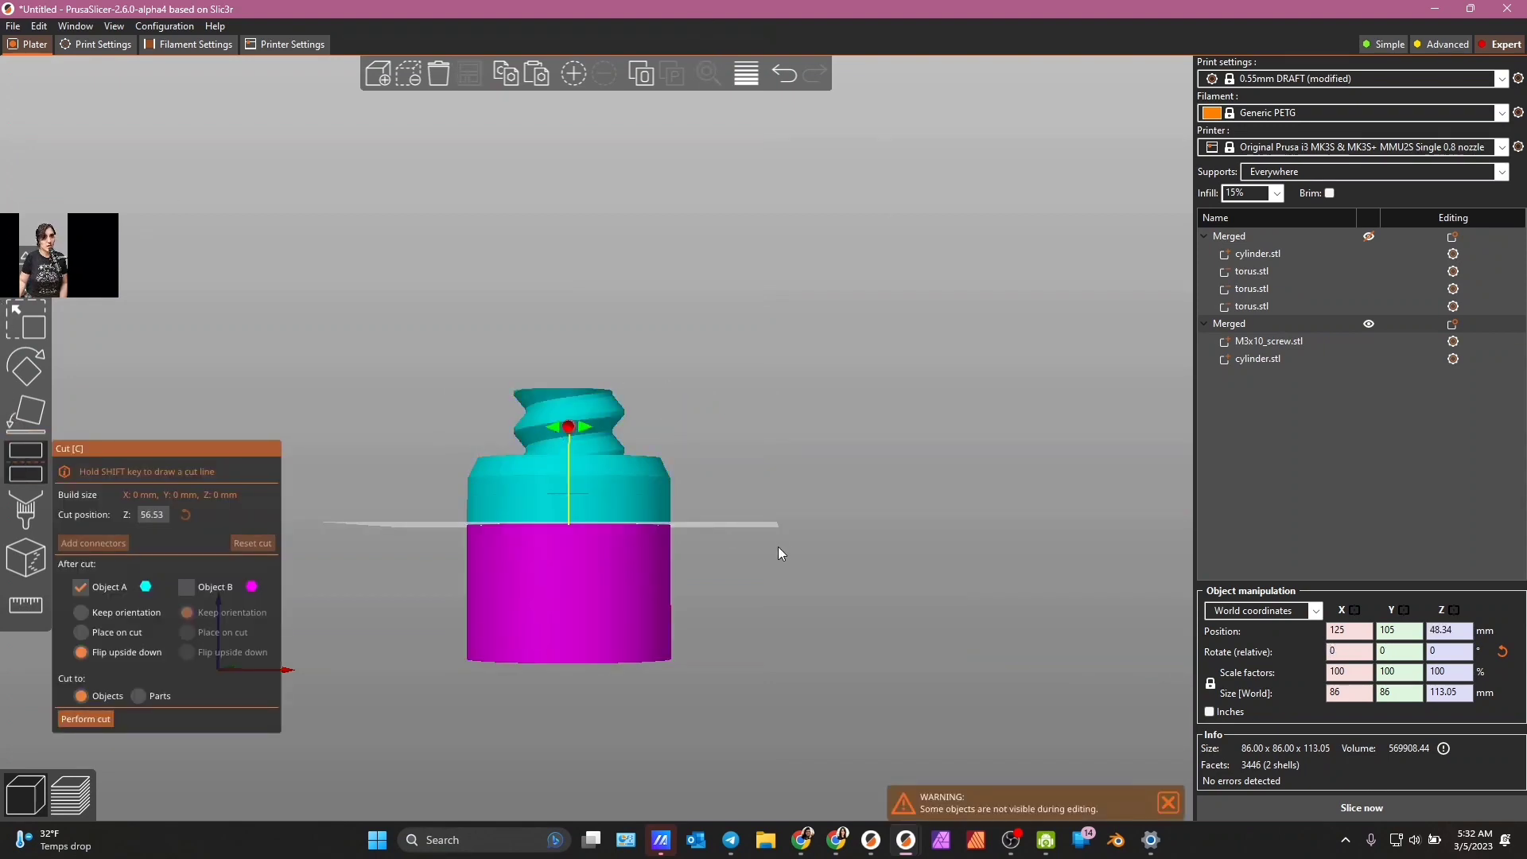
drag(771, 525, 764, 456)
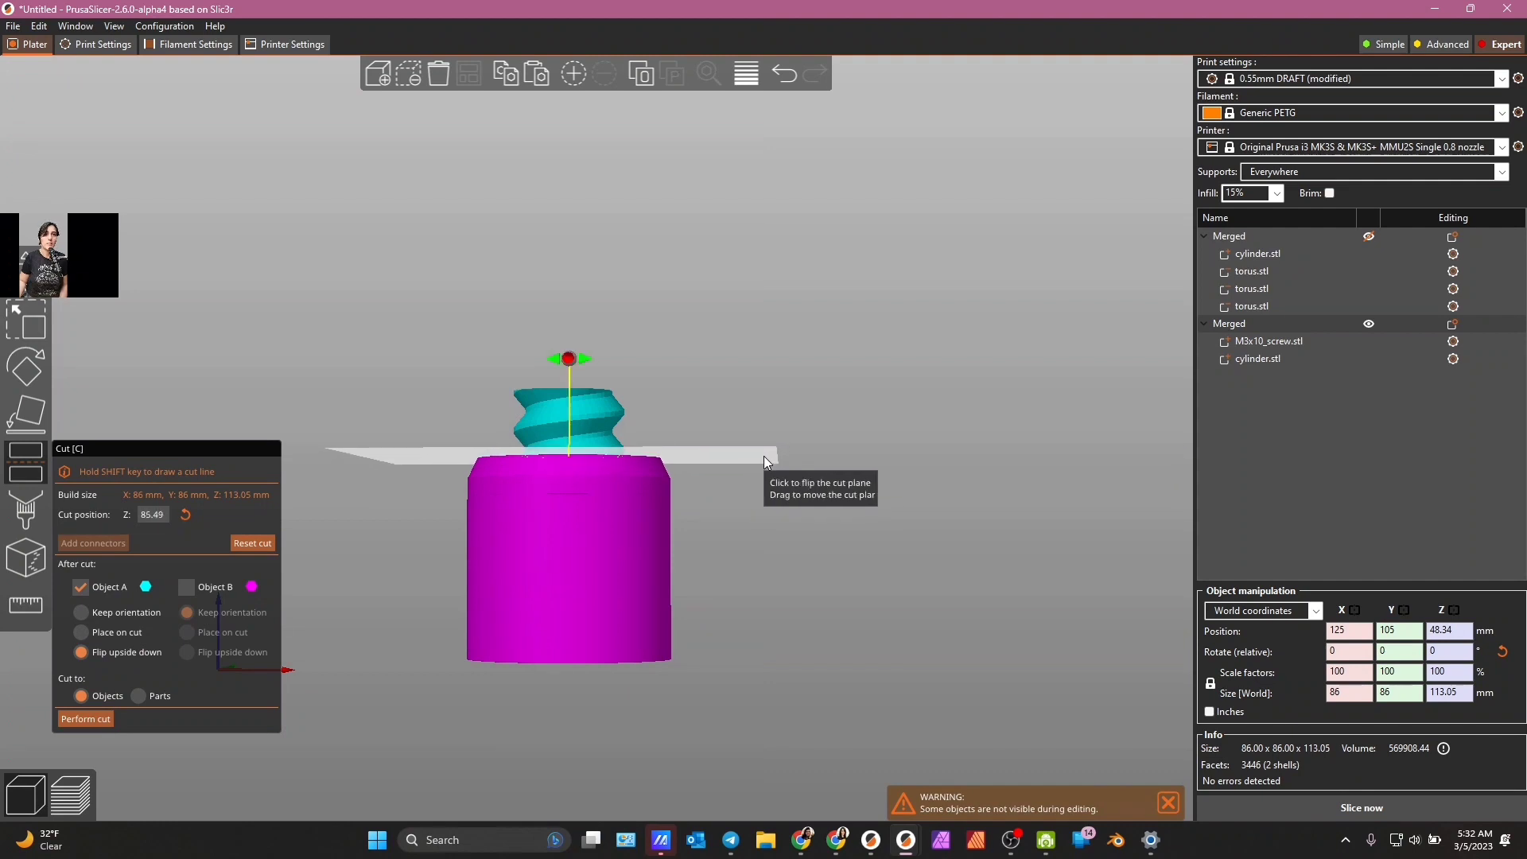
scroll(770, 522, up, 5)
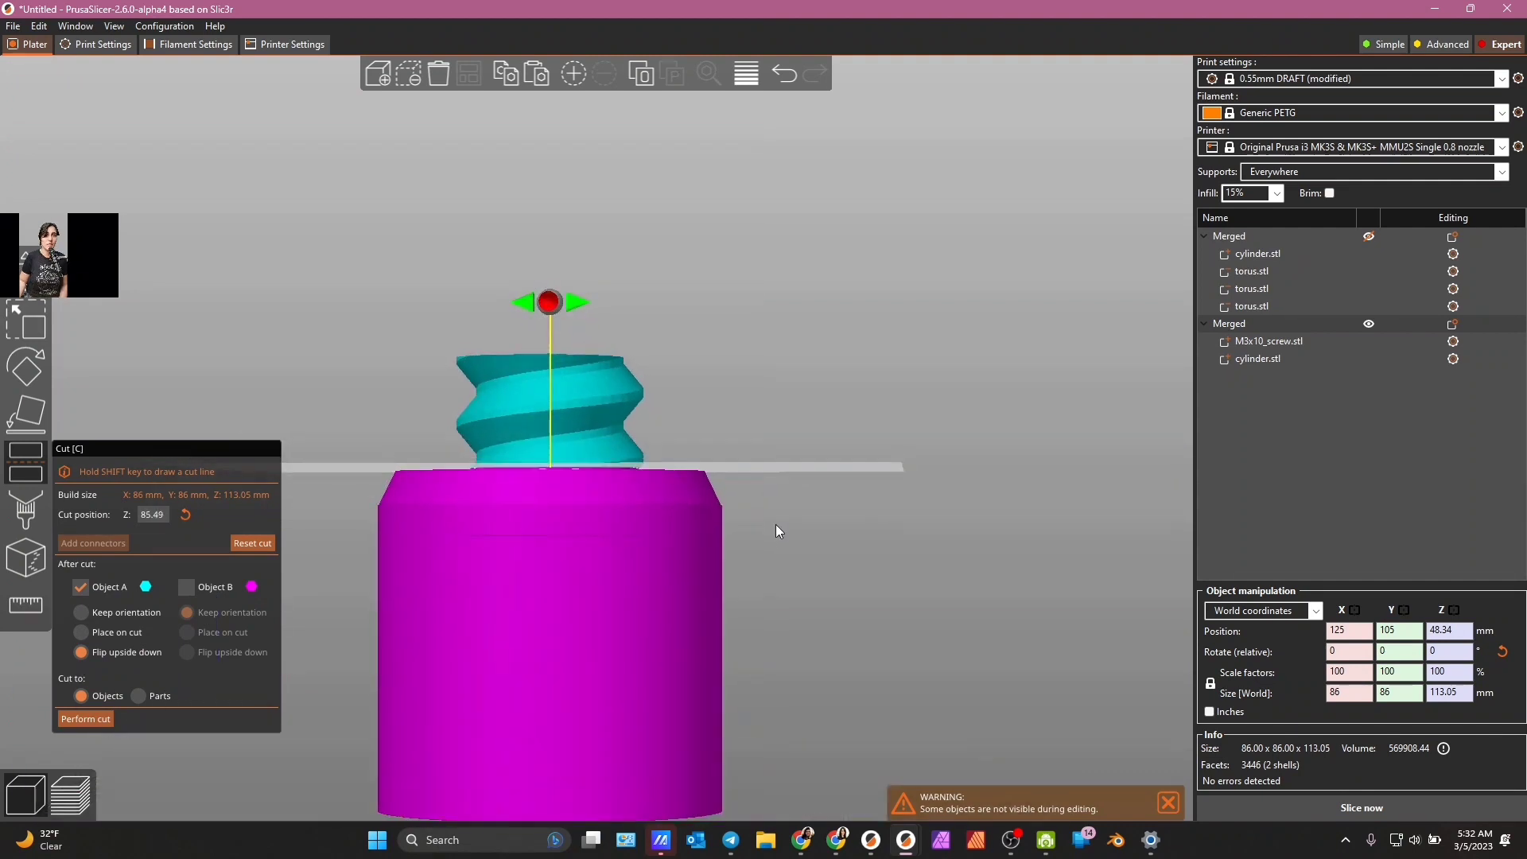
drag(776, 524, 775, 526)
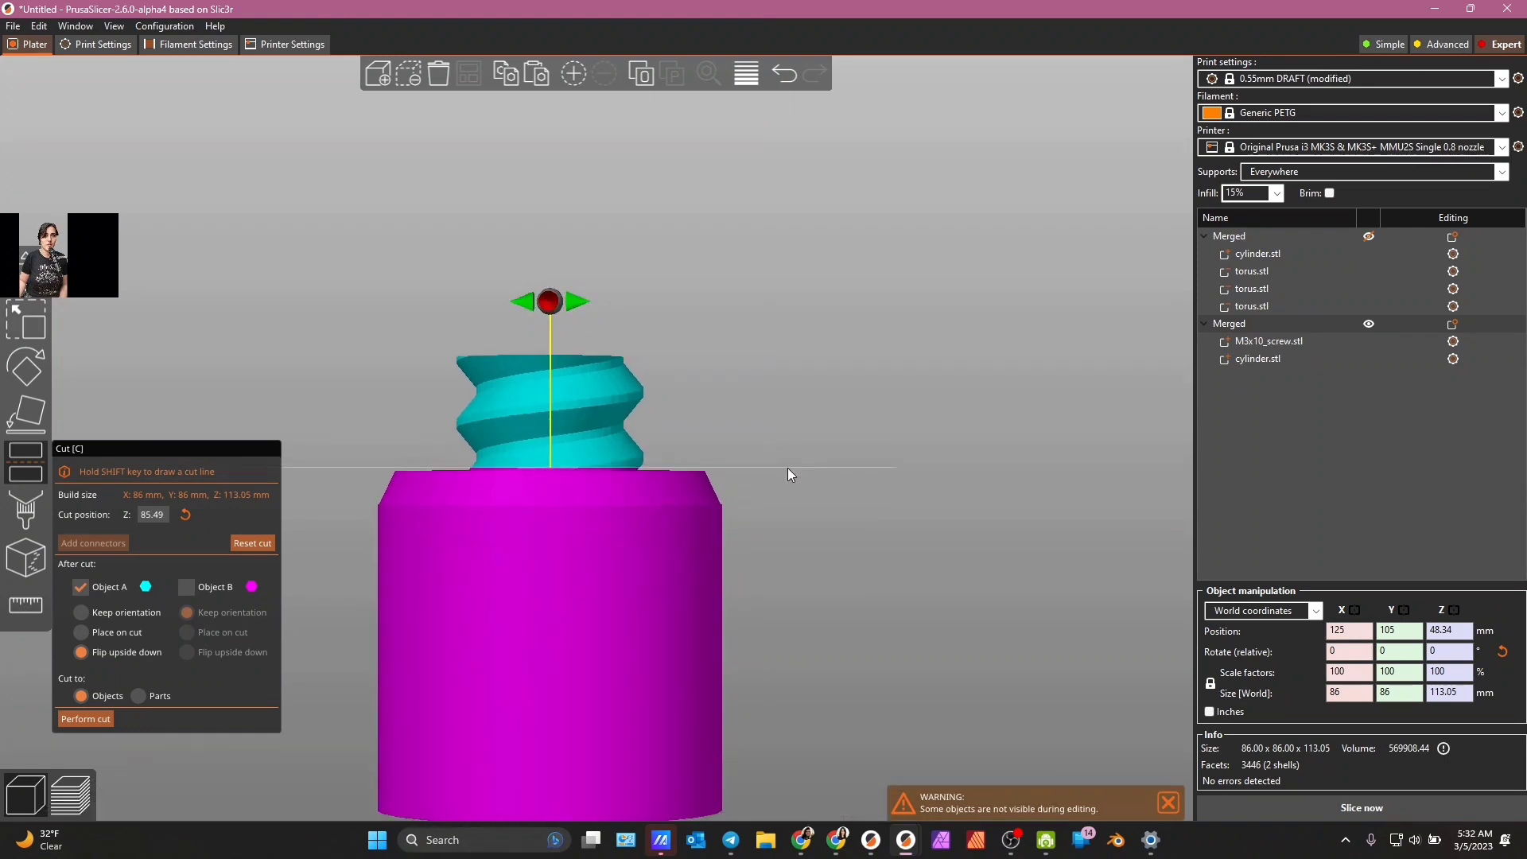
drag(789, 466, 788, 478)
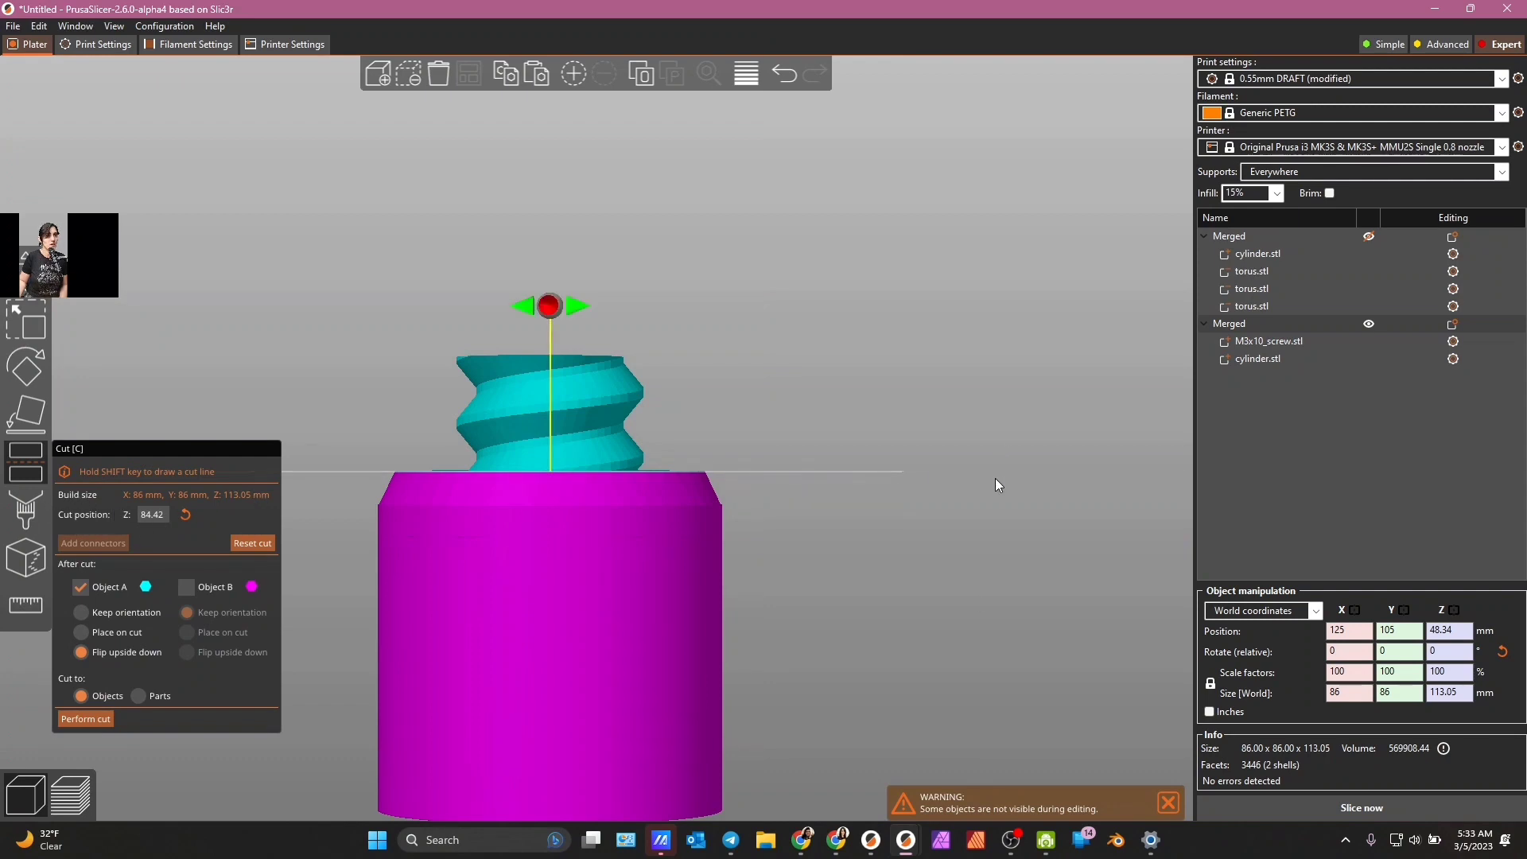
drag(998, 485, 985, 630)
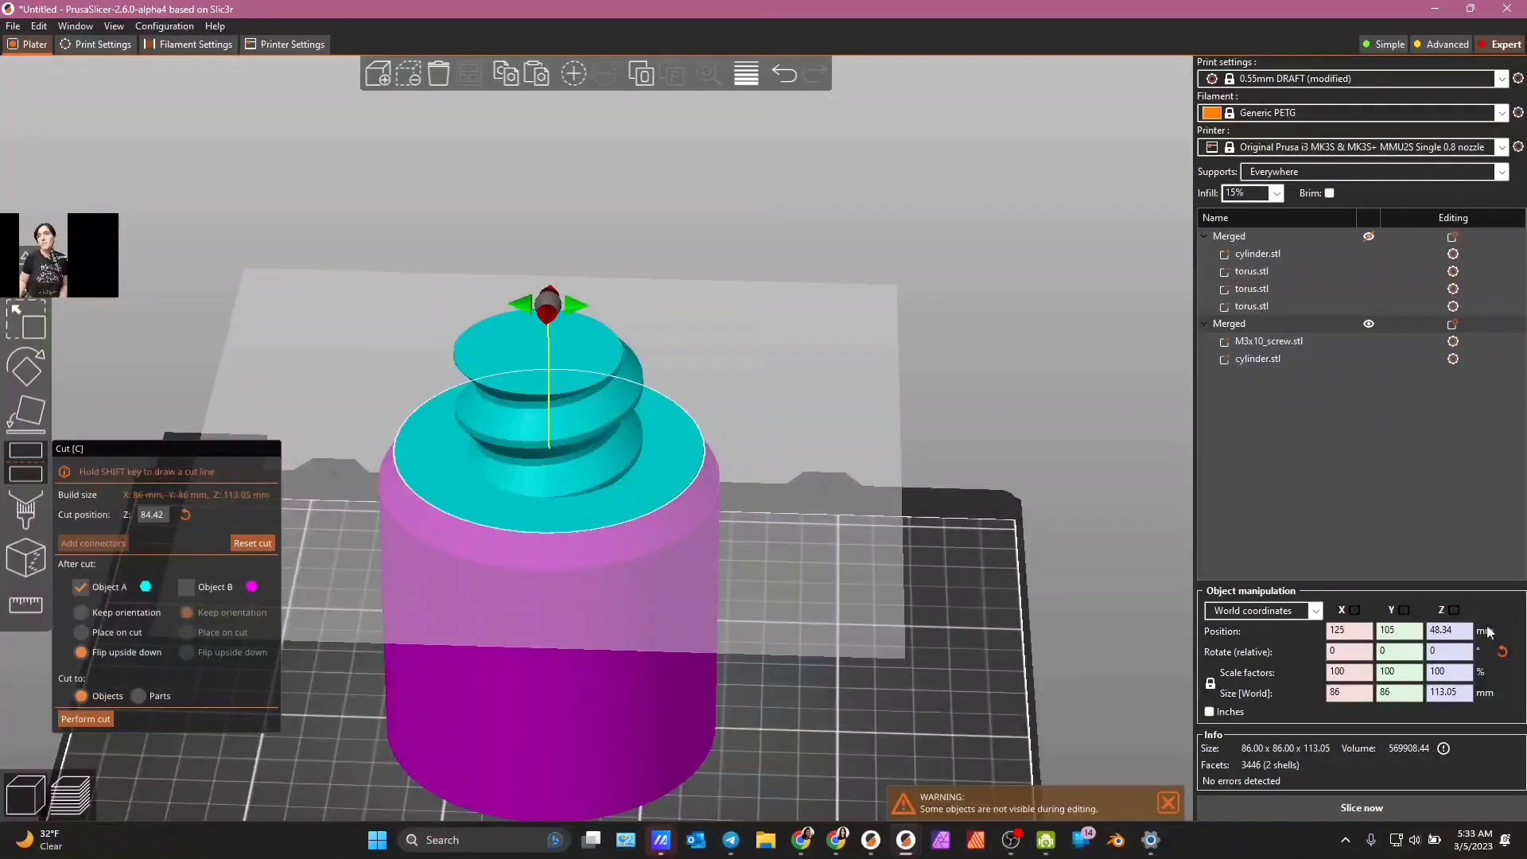
- Rotate the merged connector 180° about the X axis so its thread points down
drag(1346, 655, 1297, 658)
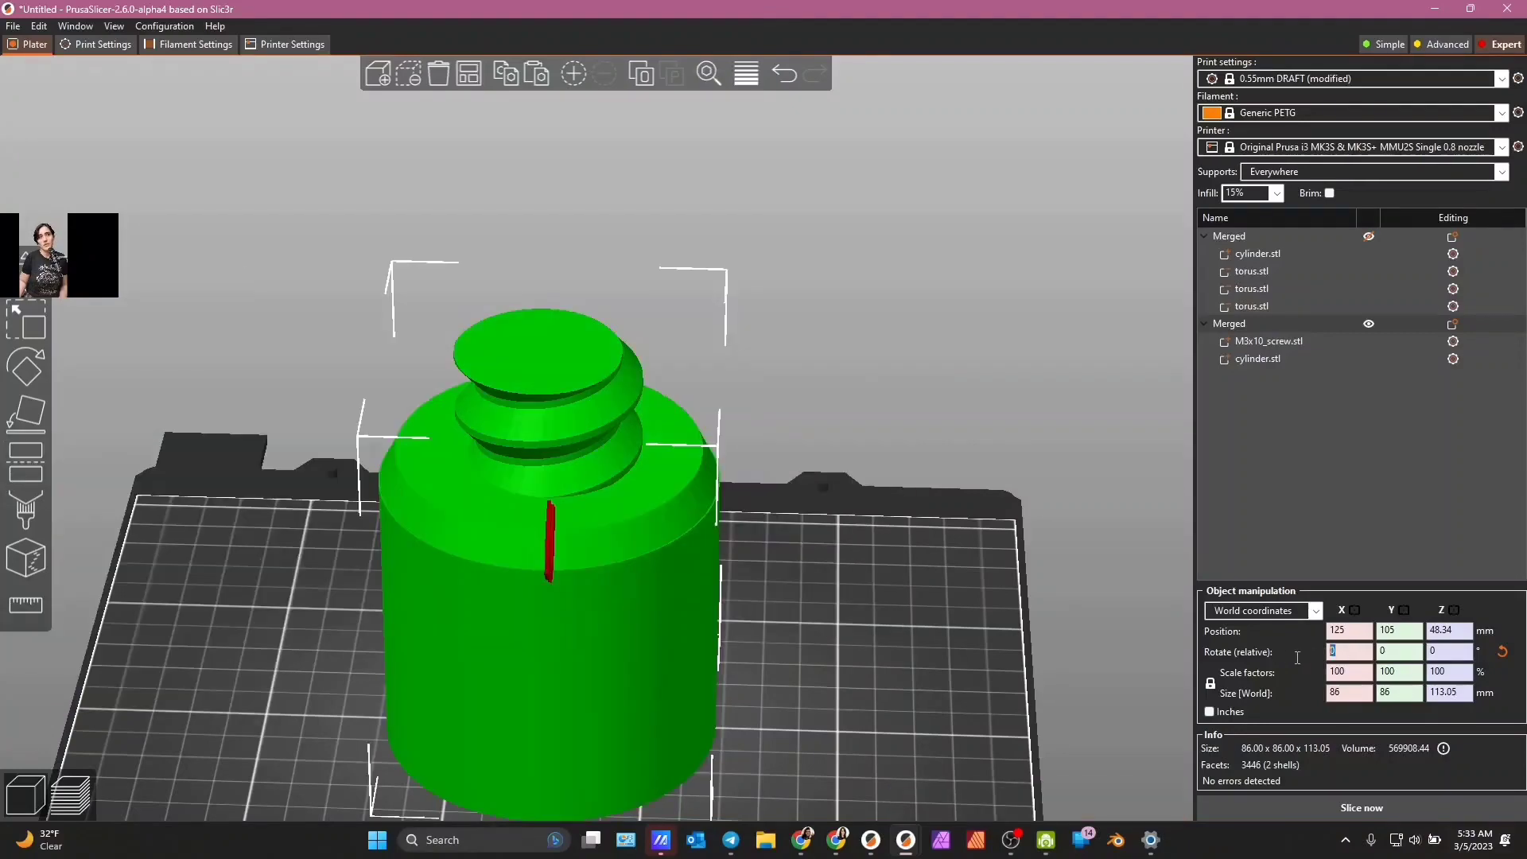
text(18)
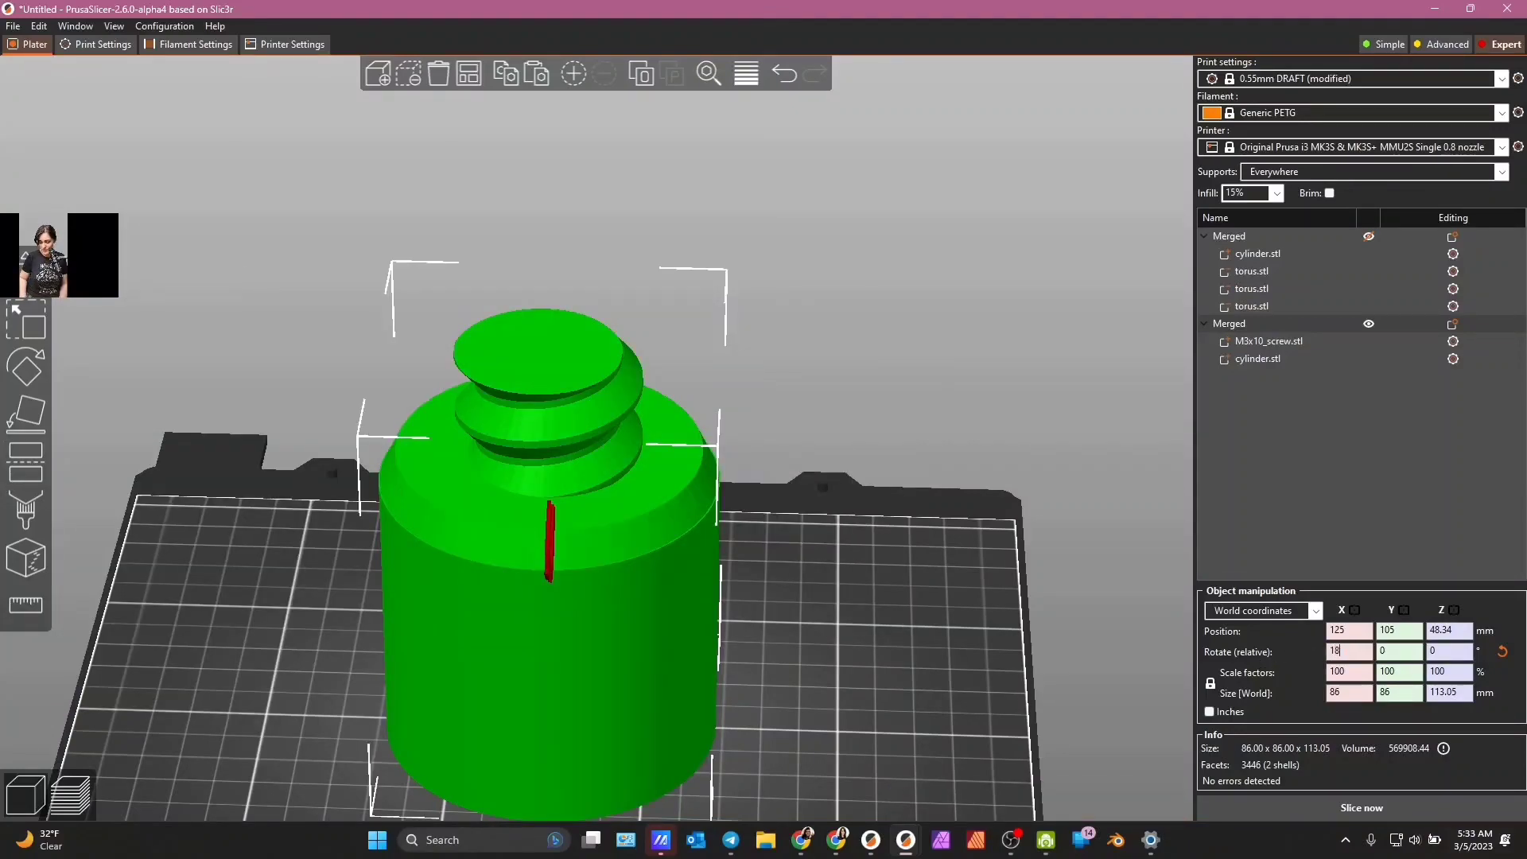
text(0)
key(Return)
key(3)
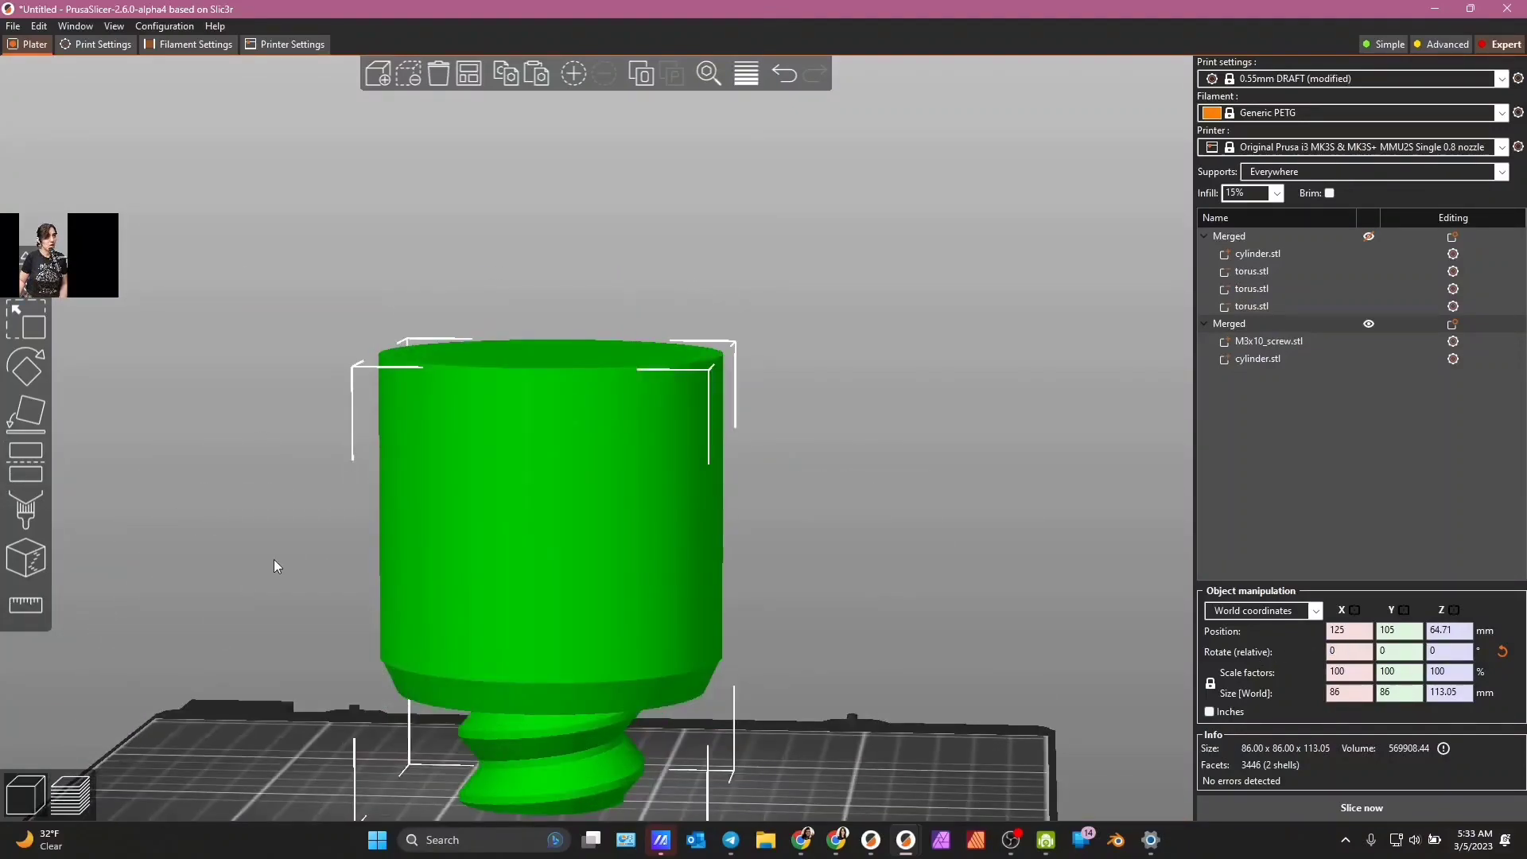
- Cut the connector at Z 10 mm to shorten its thread, keeping only the upper part flipped upside down
key(c)
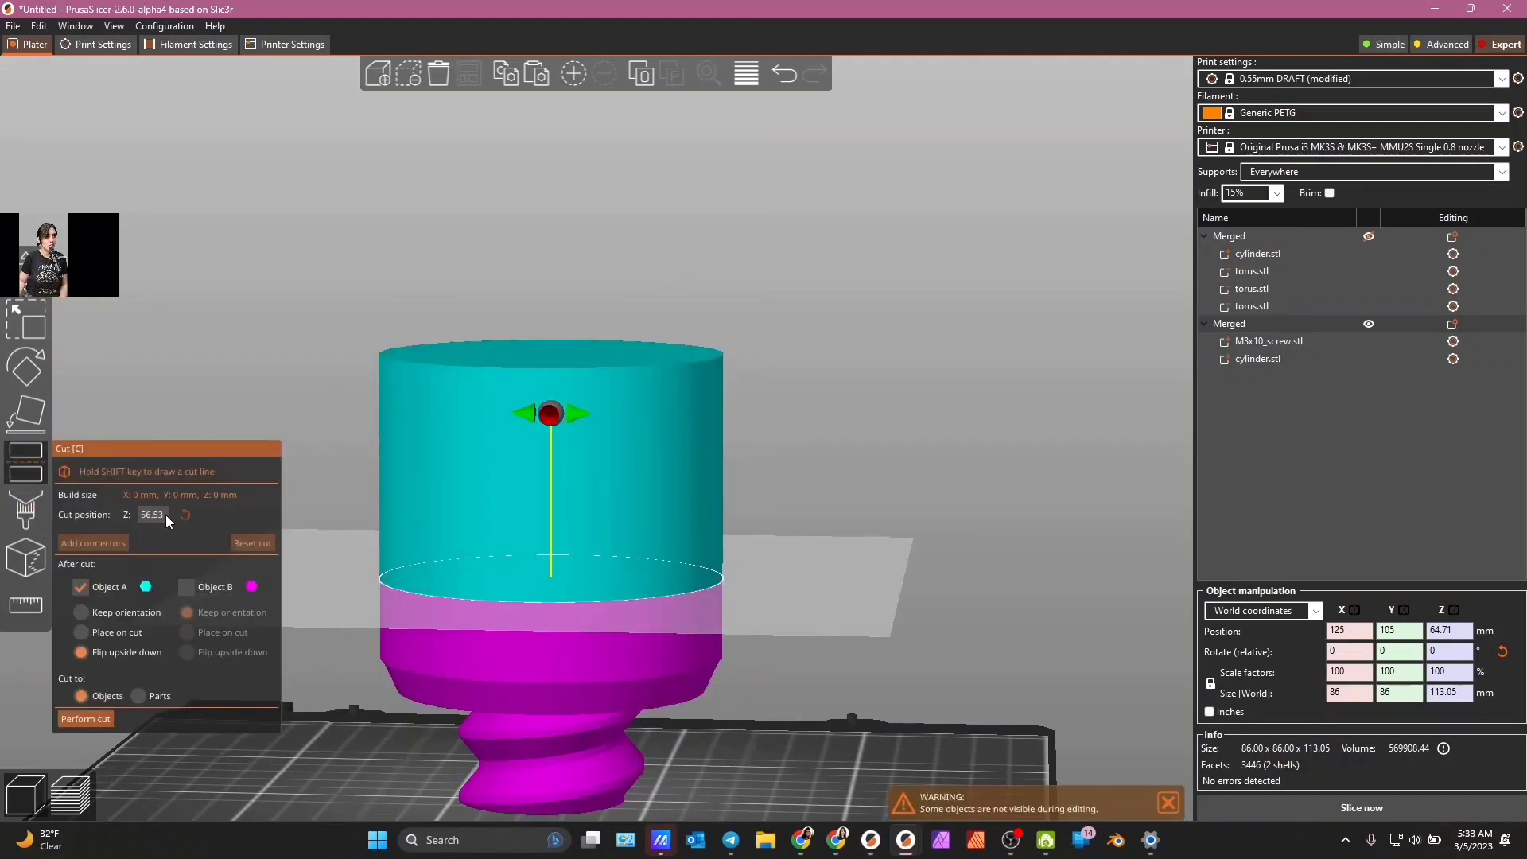
text(10)
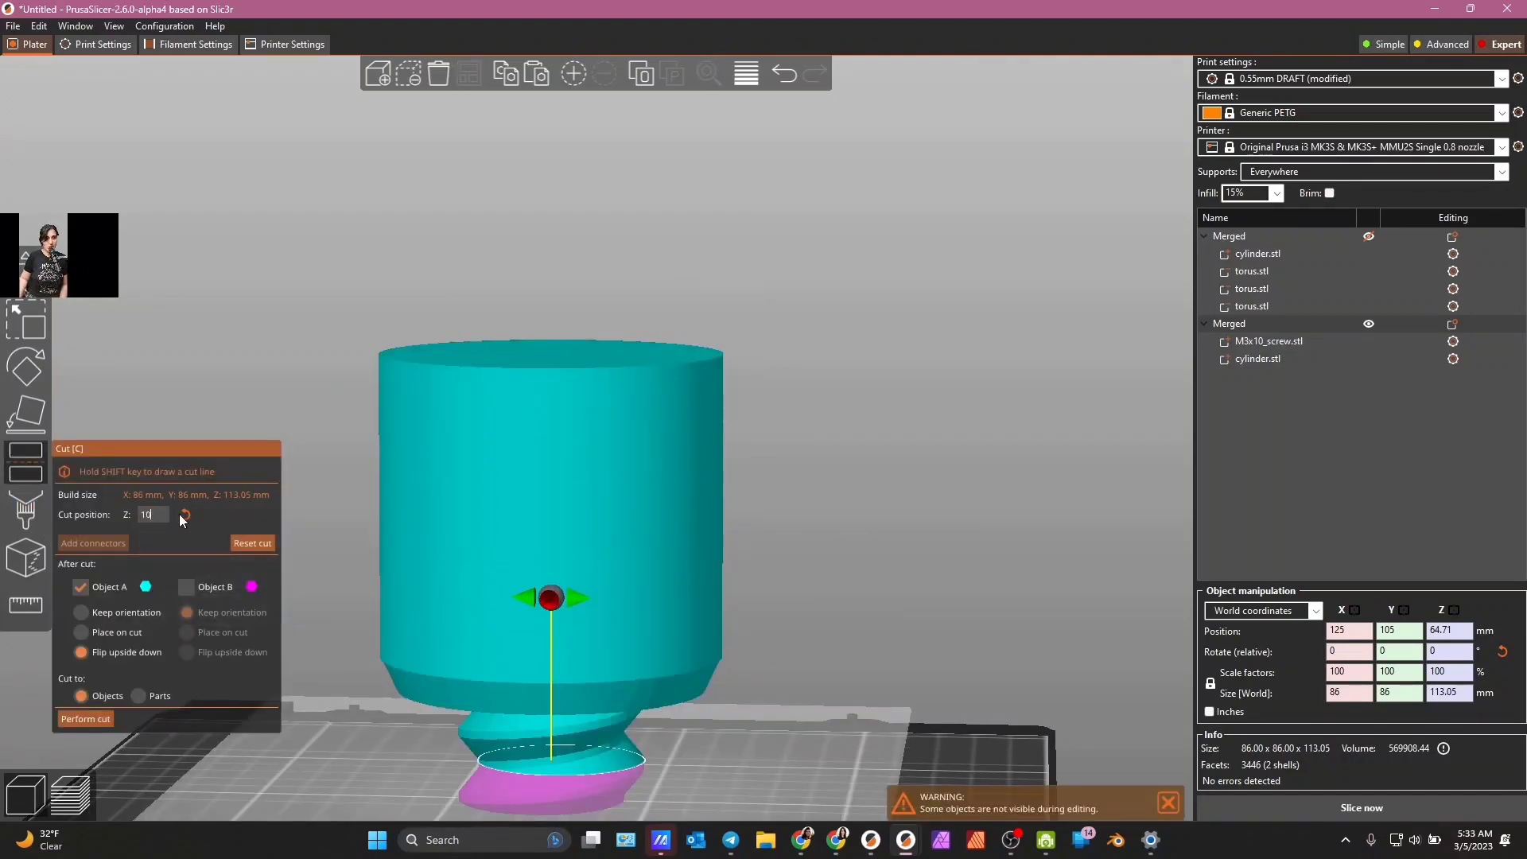
middle_drag(827, 467, 852, 359)
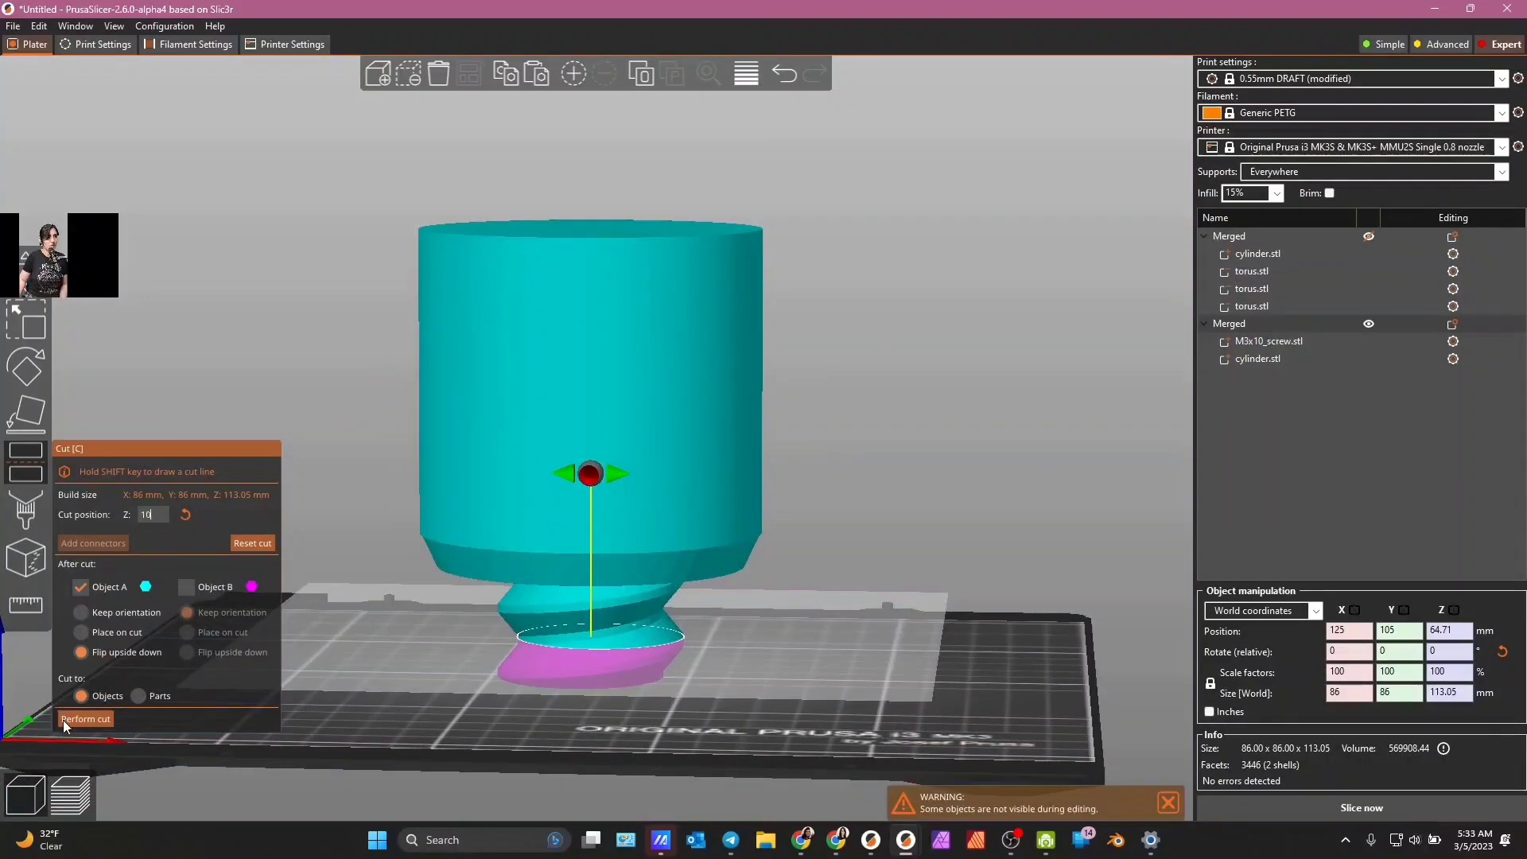
click(68, 717)
drag(178, 655, 828, 560)
scroll(951, 620, down, 3)
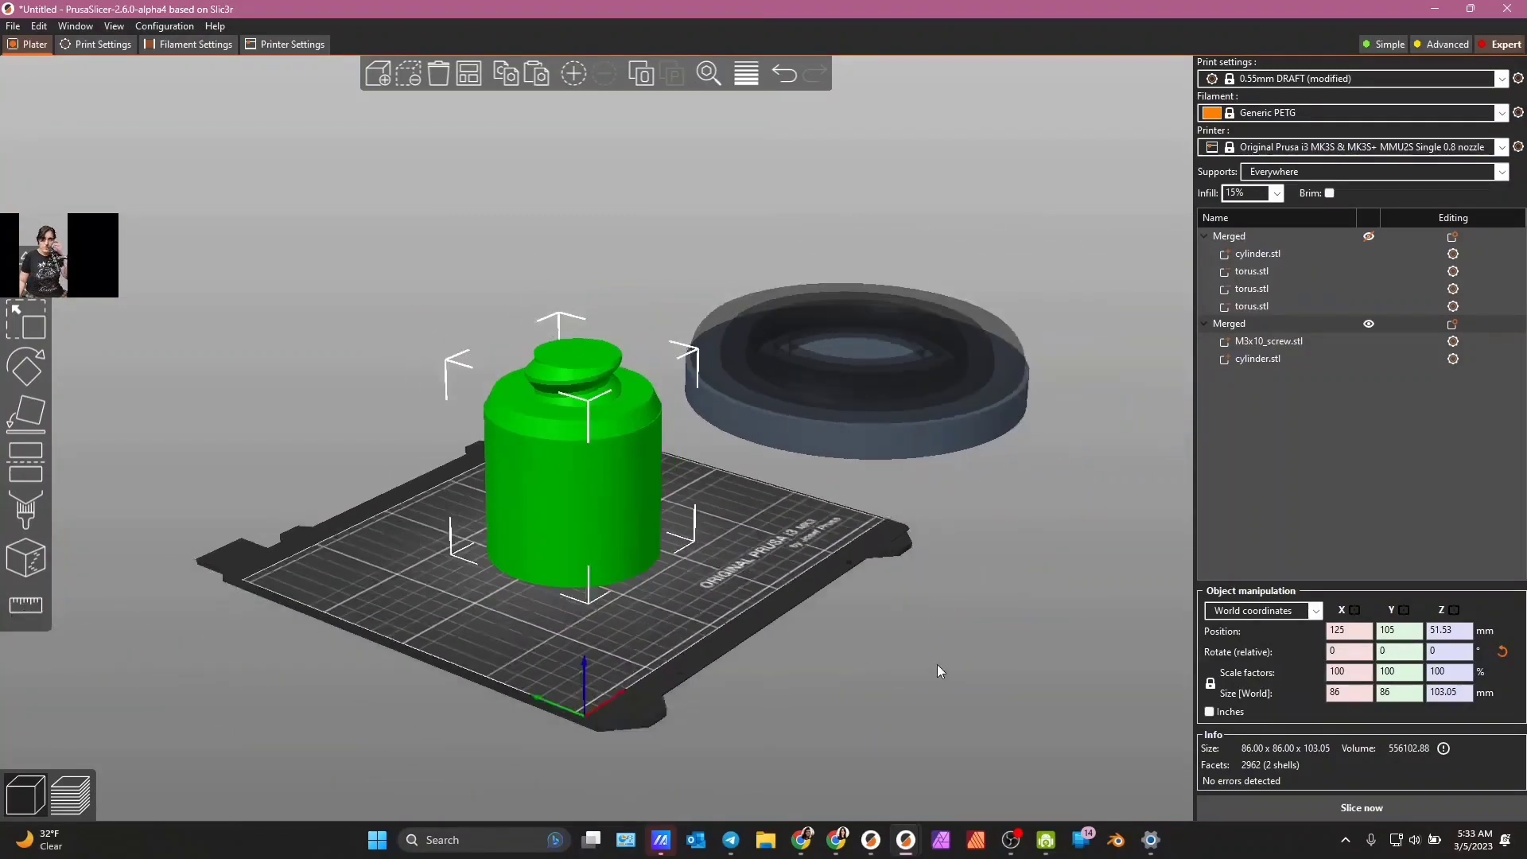
- Duplicate the shortened connector and move the two copies apart, at about X 44 mm and X 183 mm on the bed
drag(922, 622, 861, 635)
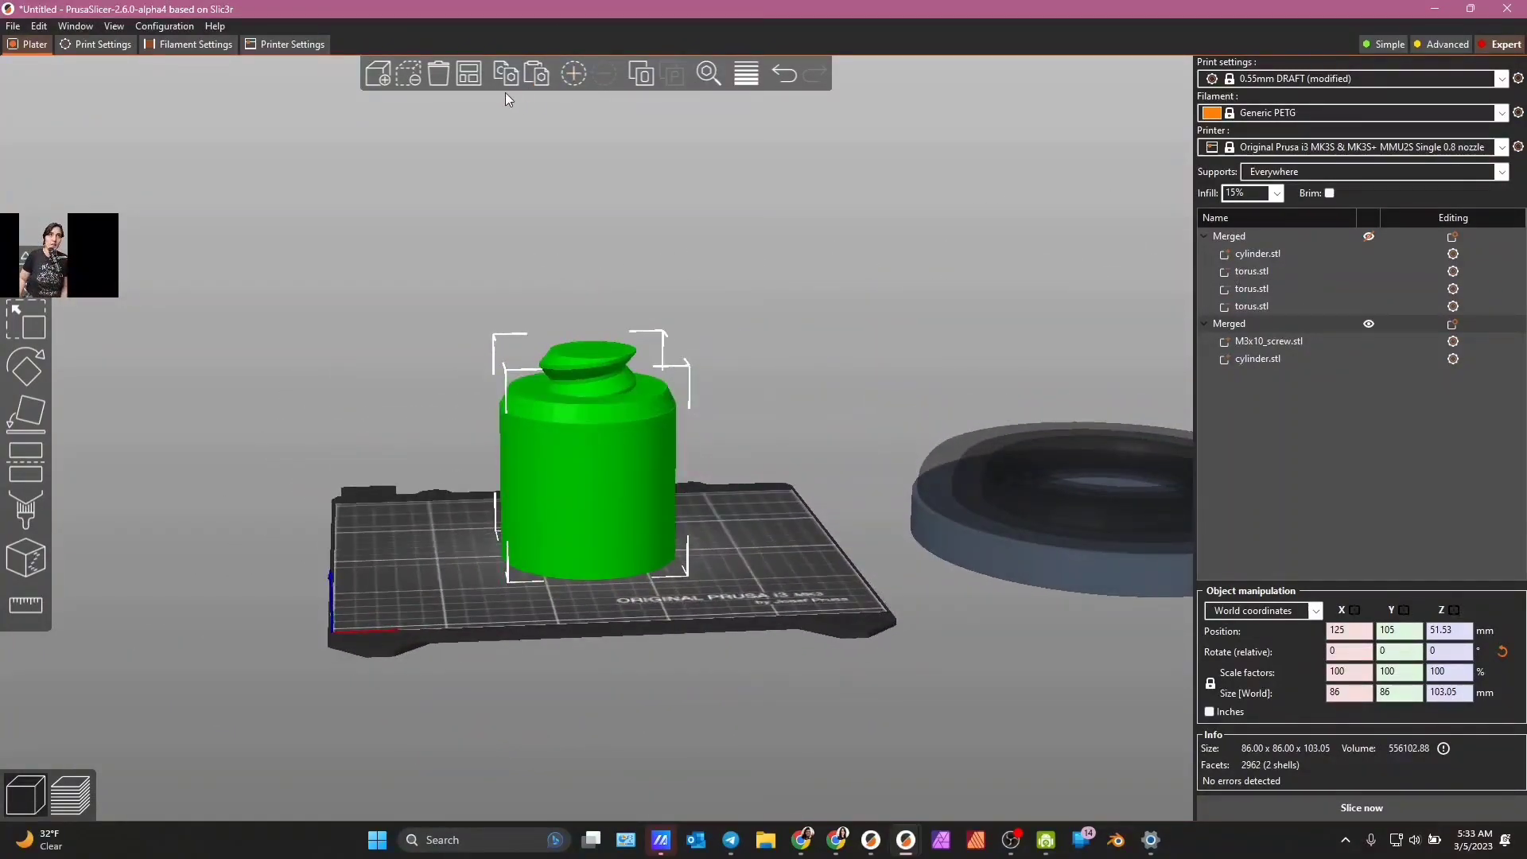
click(509, 75)
click(541, 76)
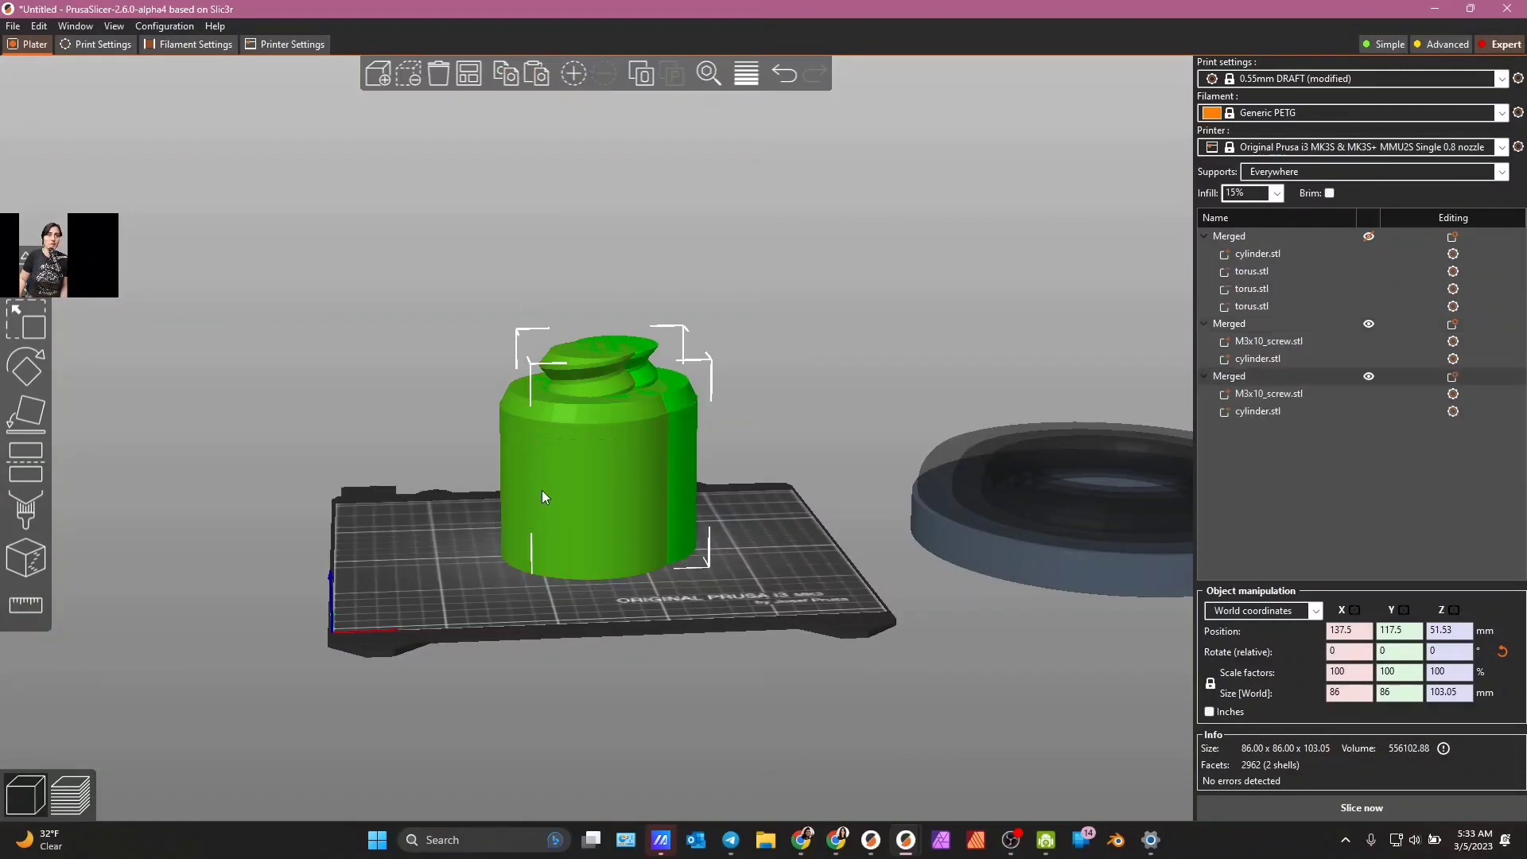
drag(542, 490, 369, 479)
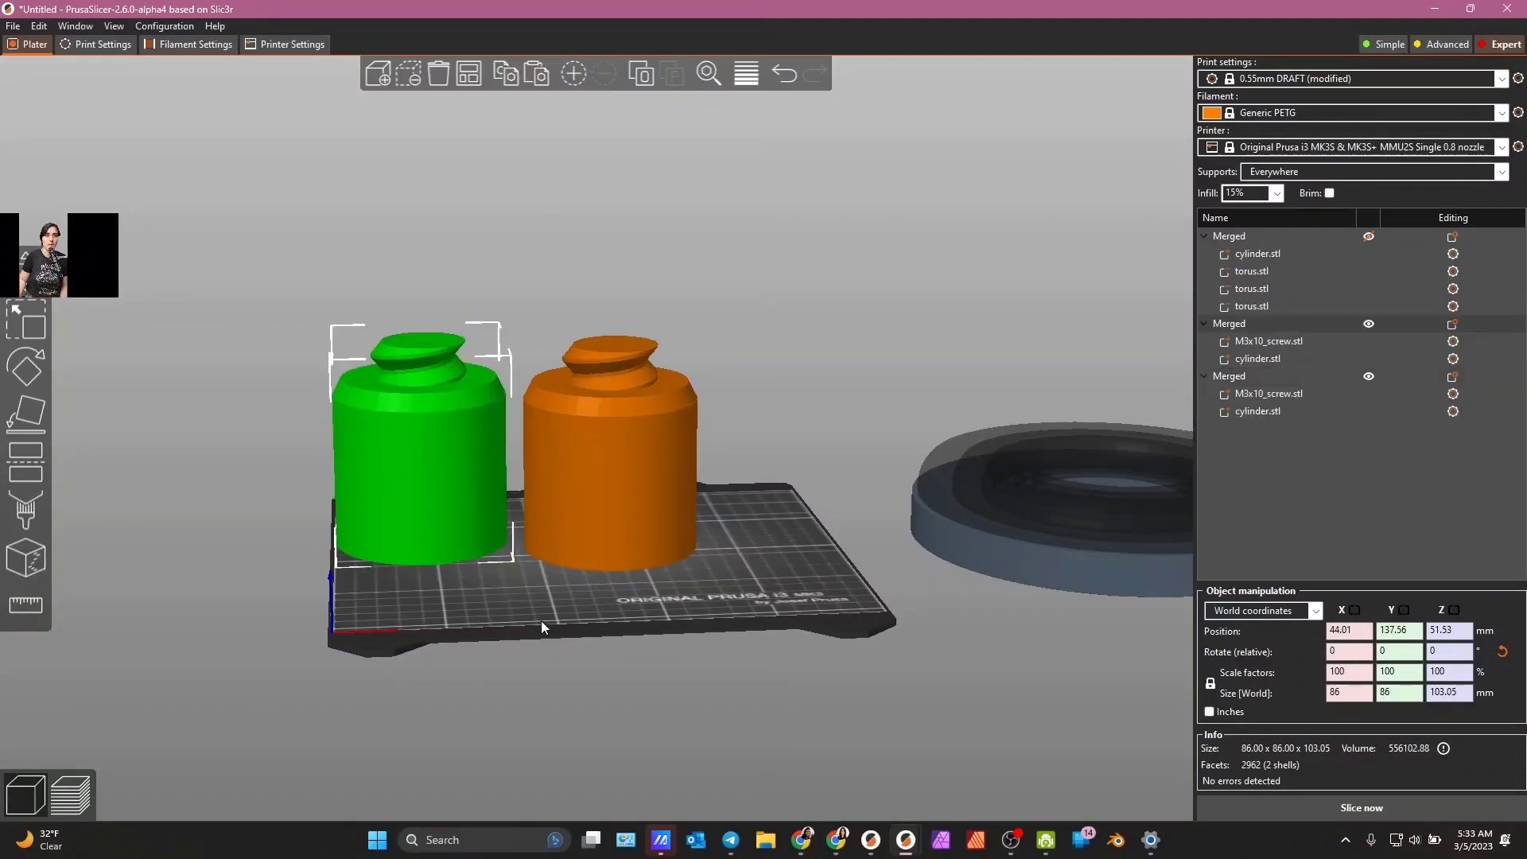
drag(541, 620, 466, 660)
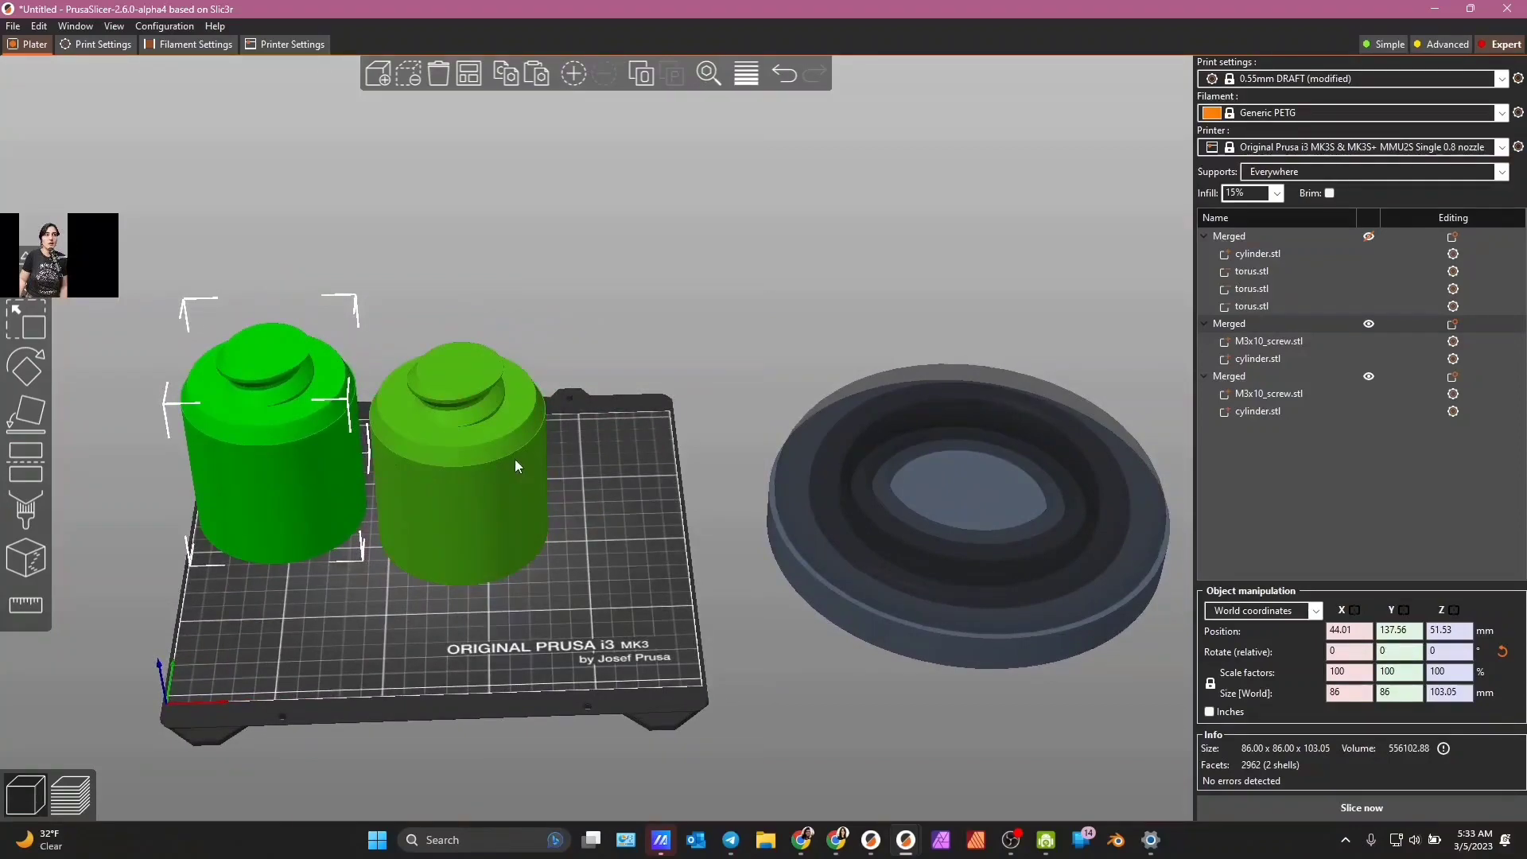
drag(617, 621, 611, 569)
drag(513, 501, 599, 483)
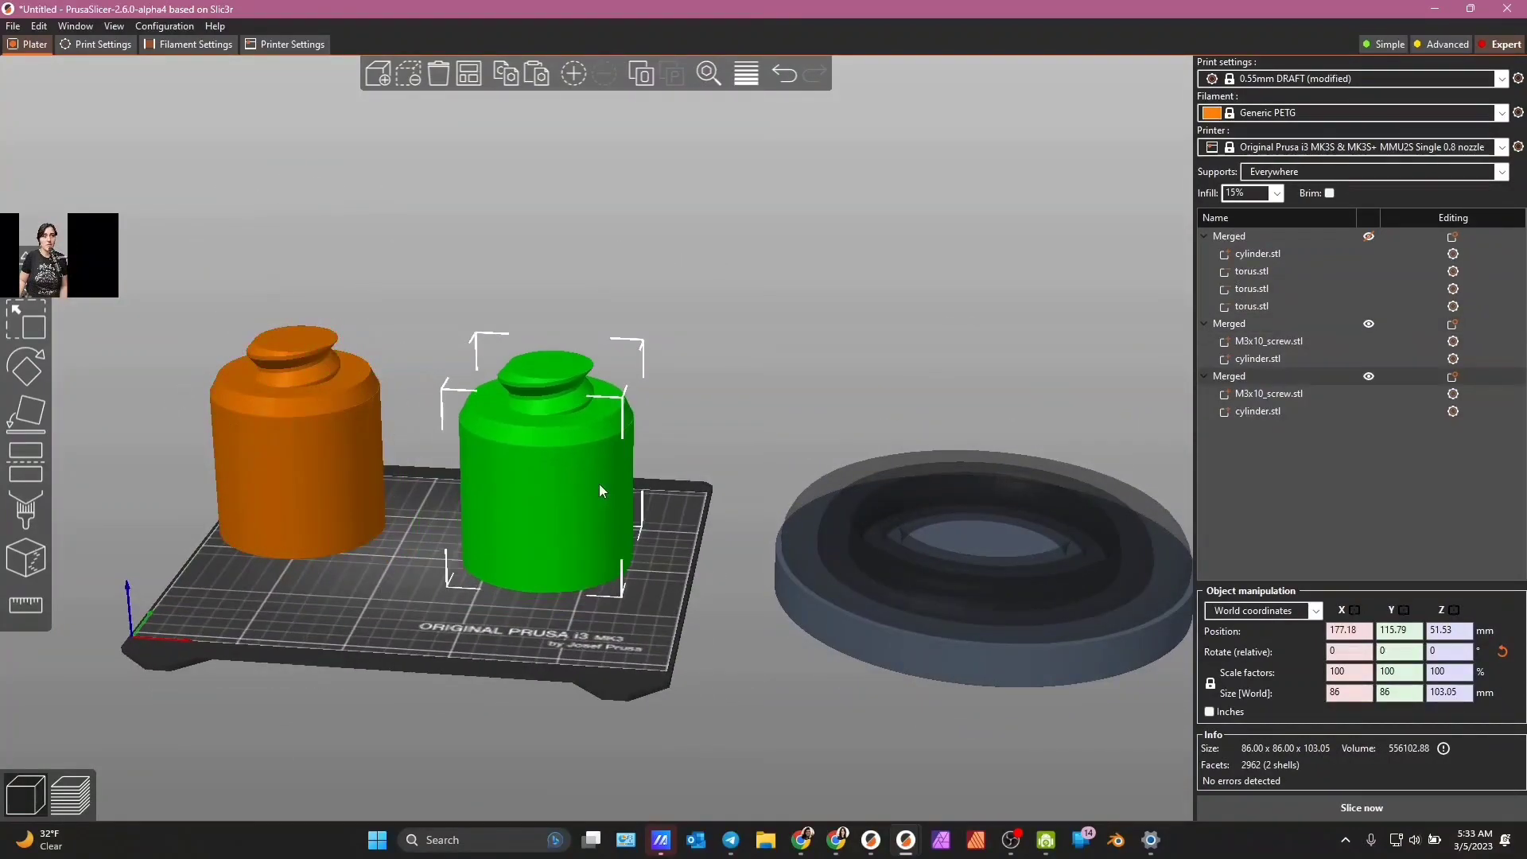
drag(625, 589, 586, 527)
drag(573, 625, 576, 601)
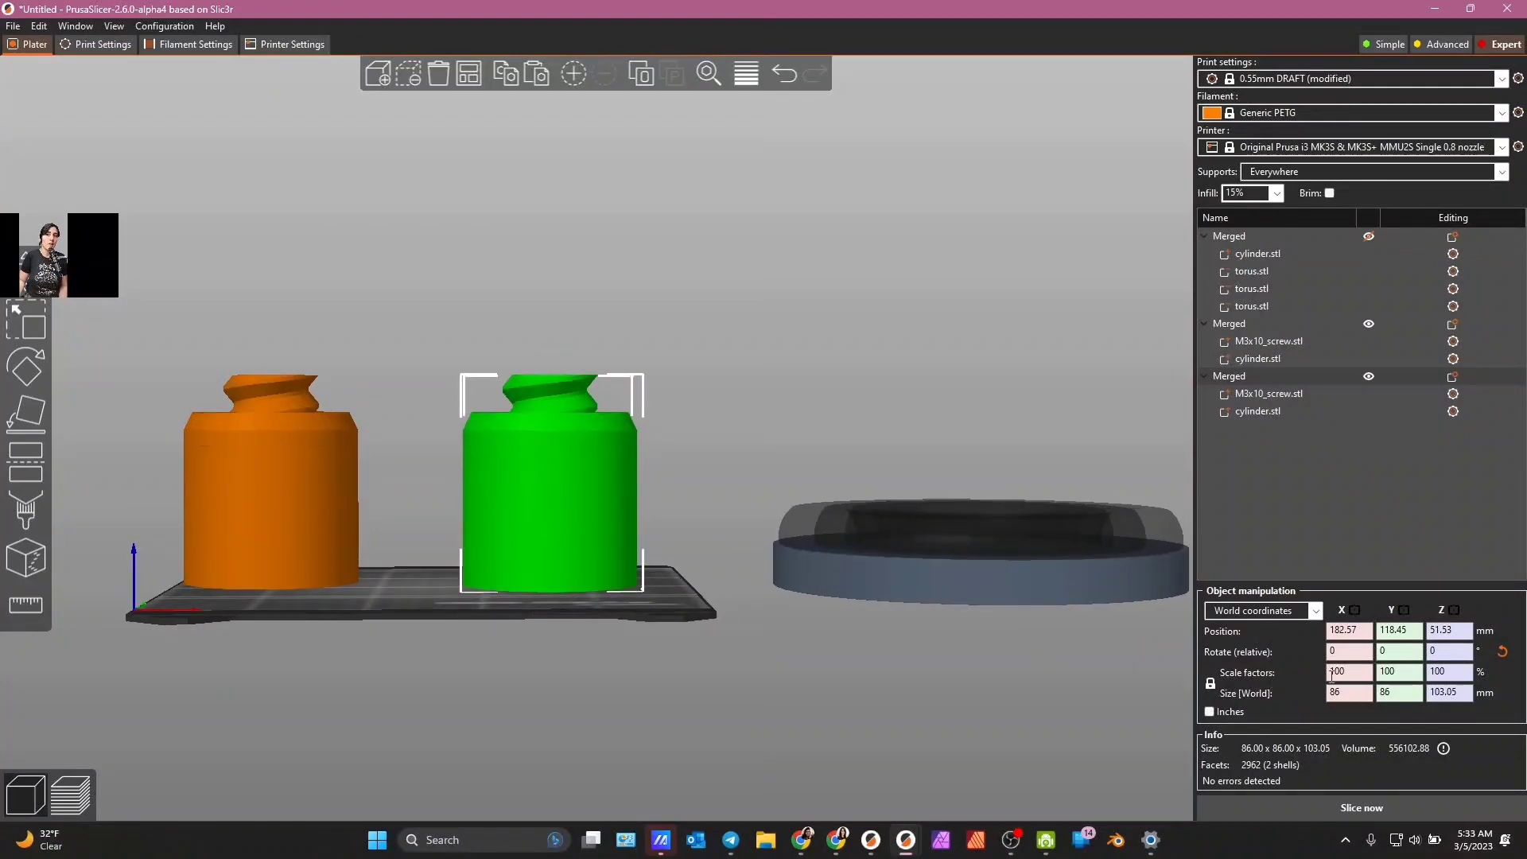
drag(538, 518, 488, 677)
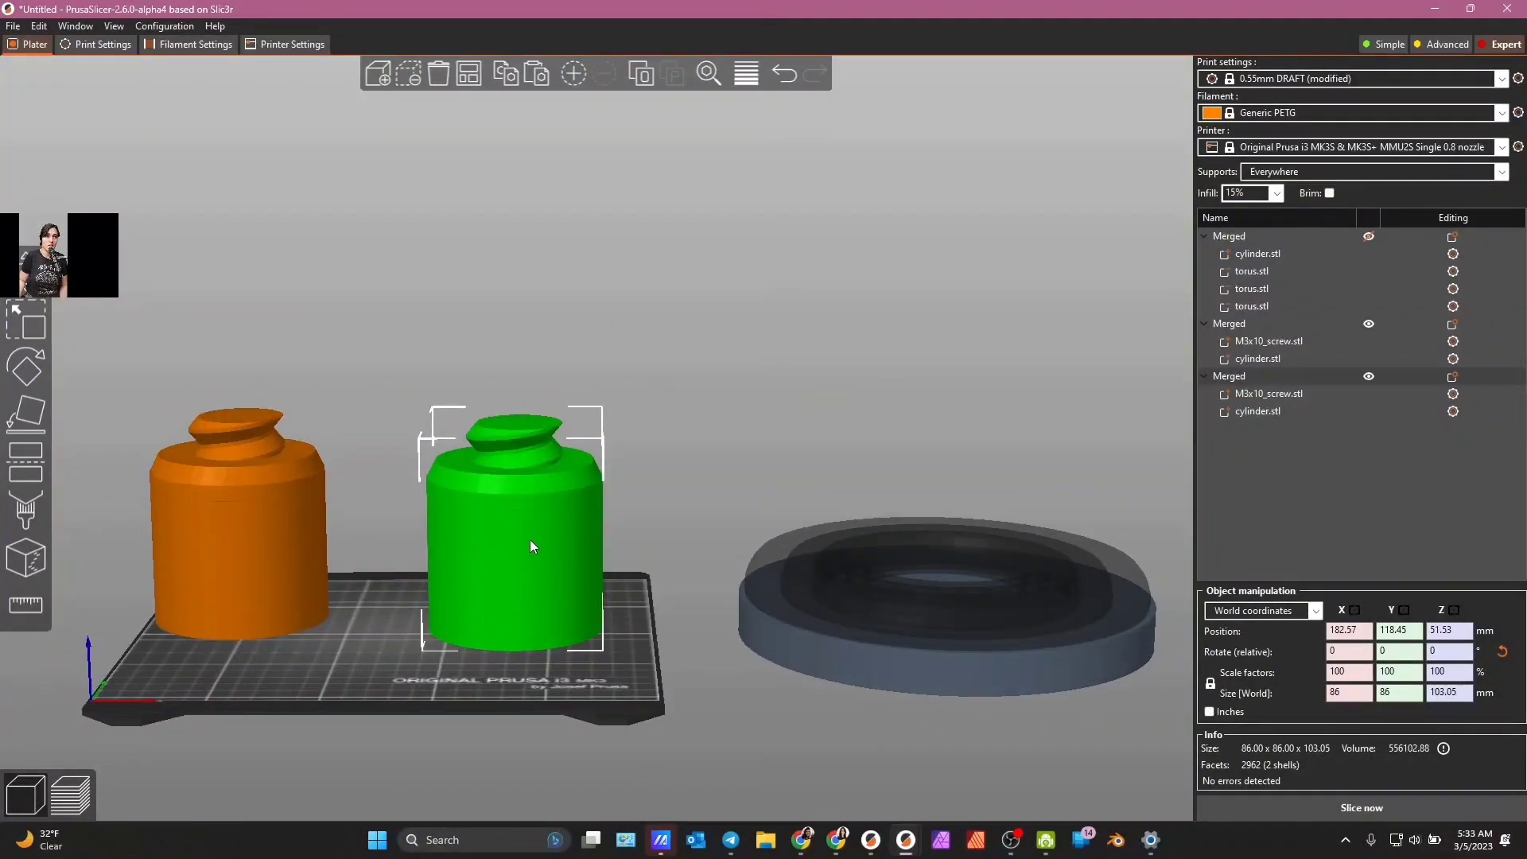
- Split the connector copy near X 183 mm into separate objects and delete its plain cylinder
click(641, 74)
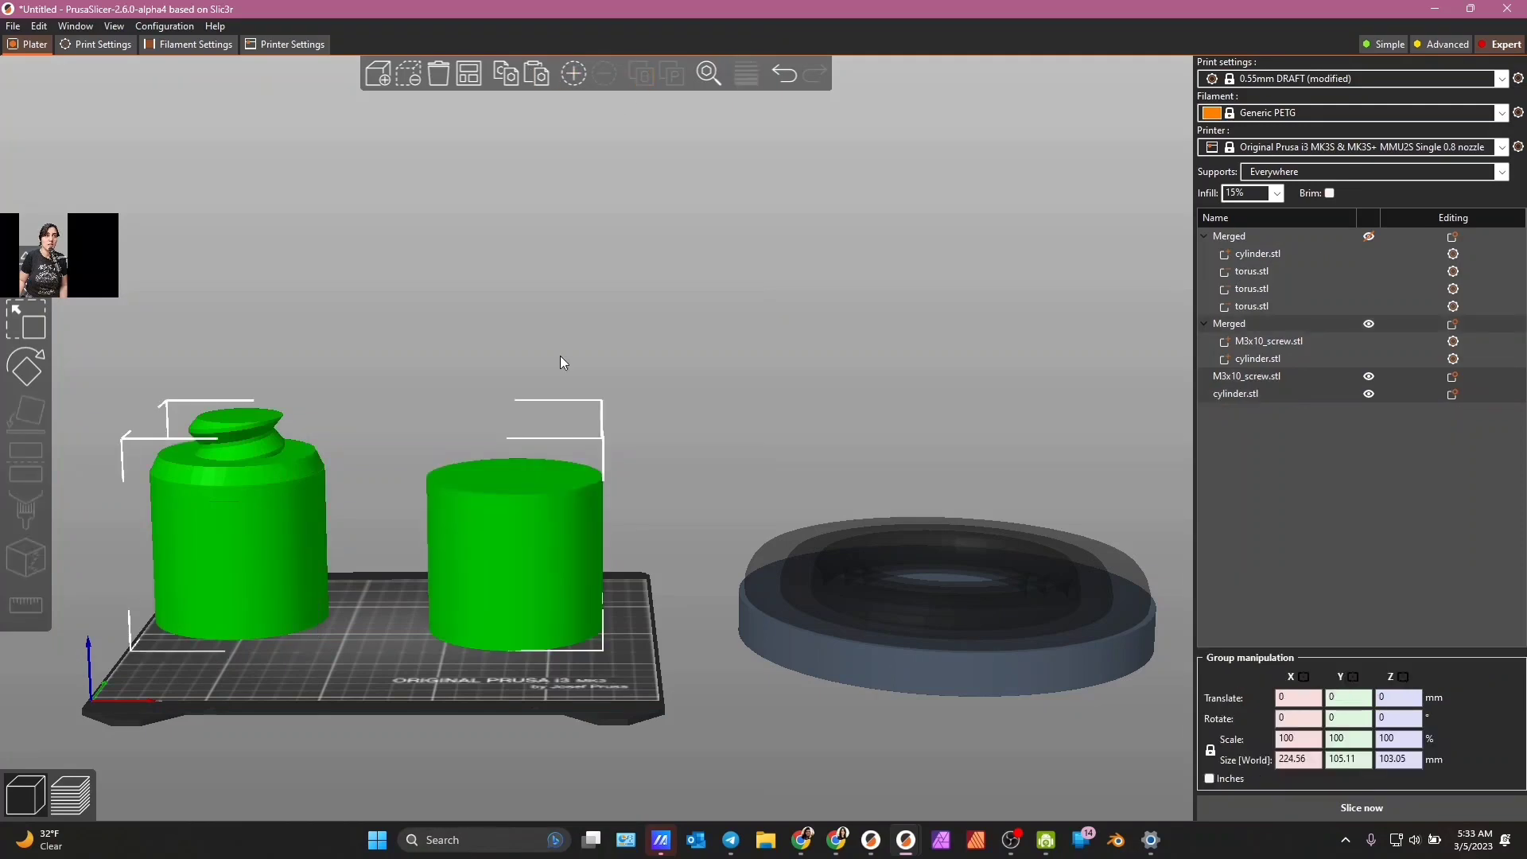
drag(493, 676, 557, 494)
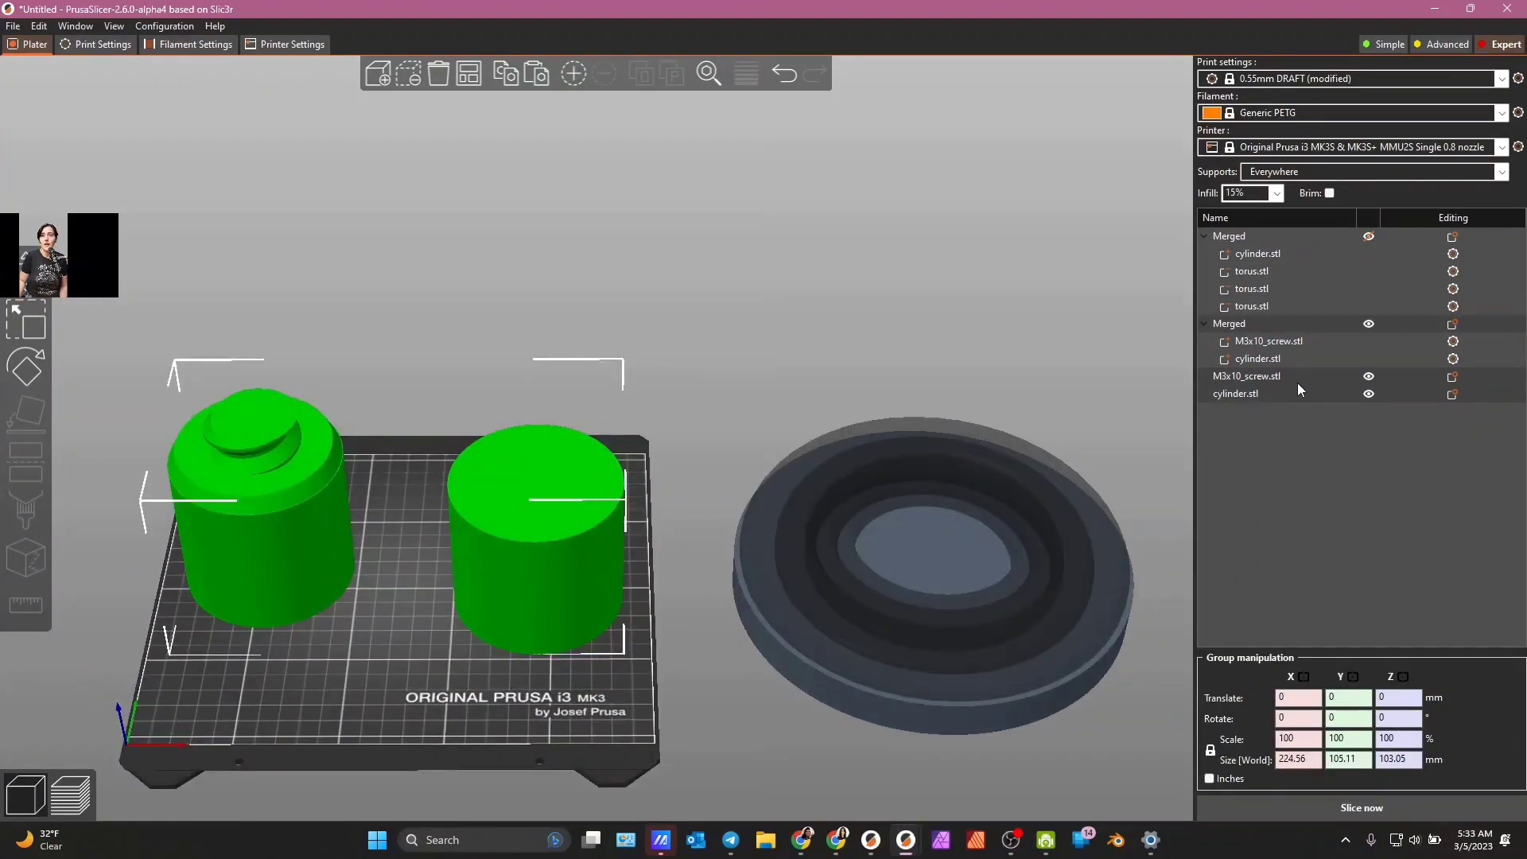
click(1215, 394)
key(Delete)
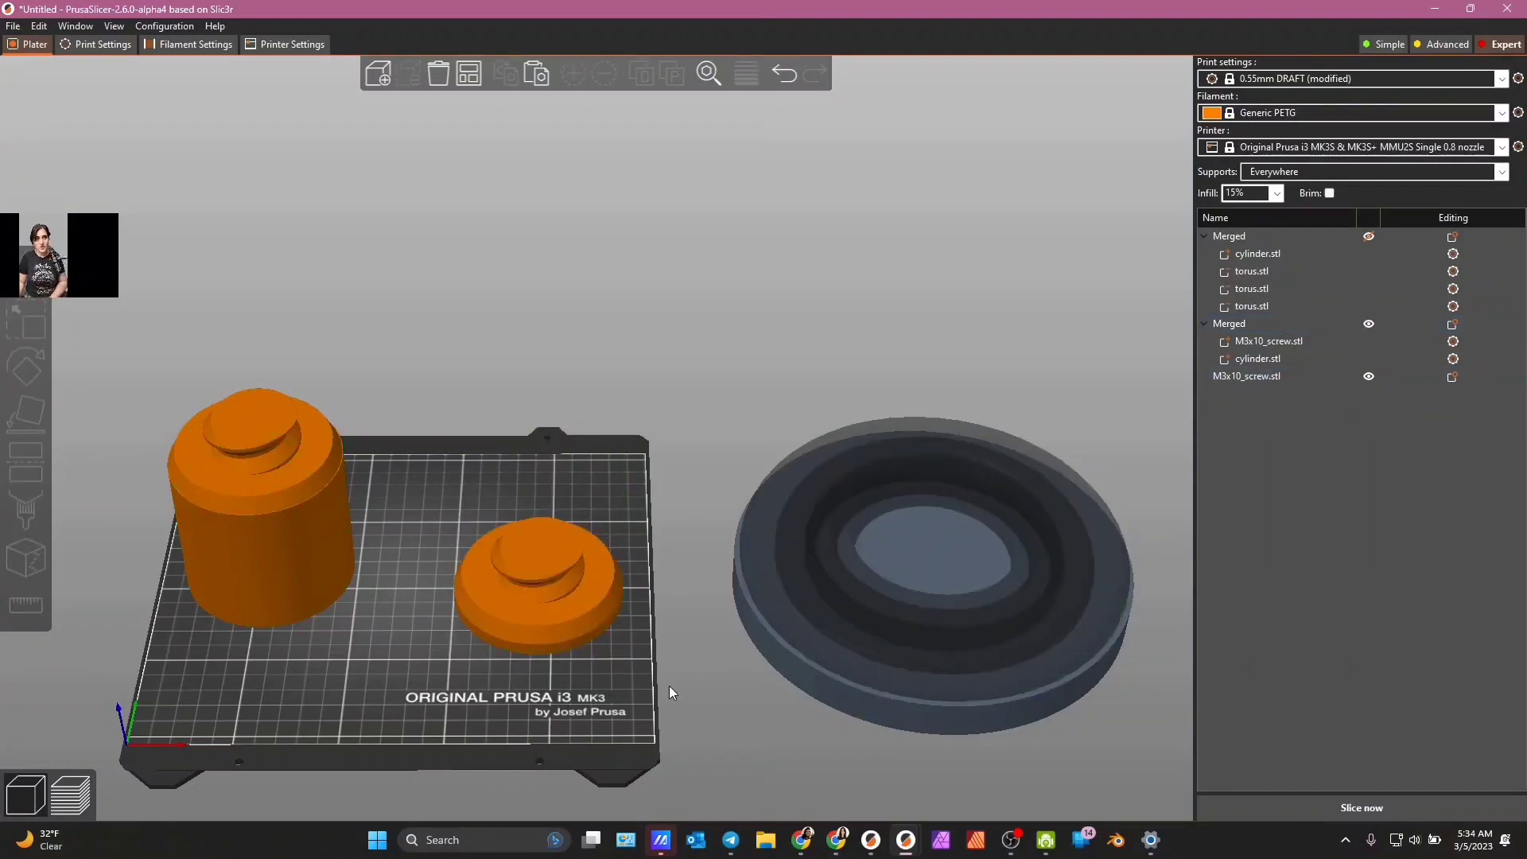
- Flip the remaining M3x10_screw piece upside down about the X axis
drag(670, 686, 565, 600)
click(561, 595)
click(1330, 652)
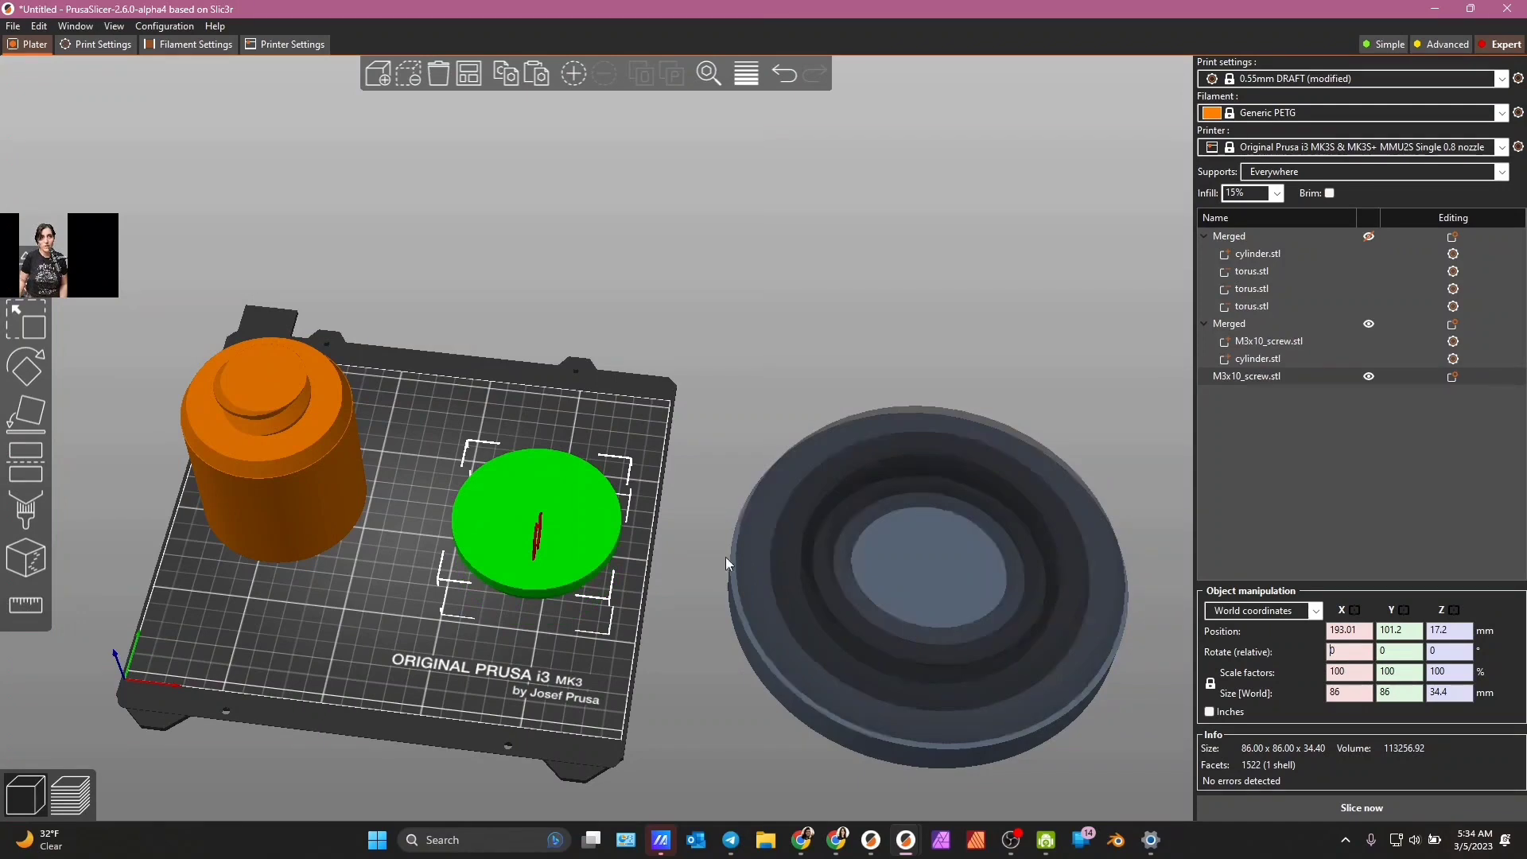
- Move the ball-channel base onto the print bed and merge it with the flipped M3x10_screw
click(921, 571)
drag(920, 571, 423, 505)
click(612, 548)
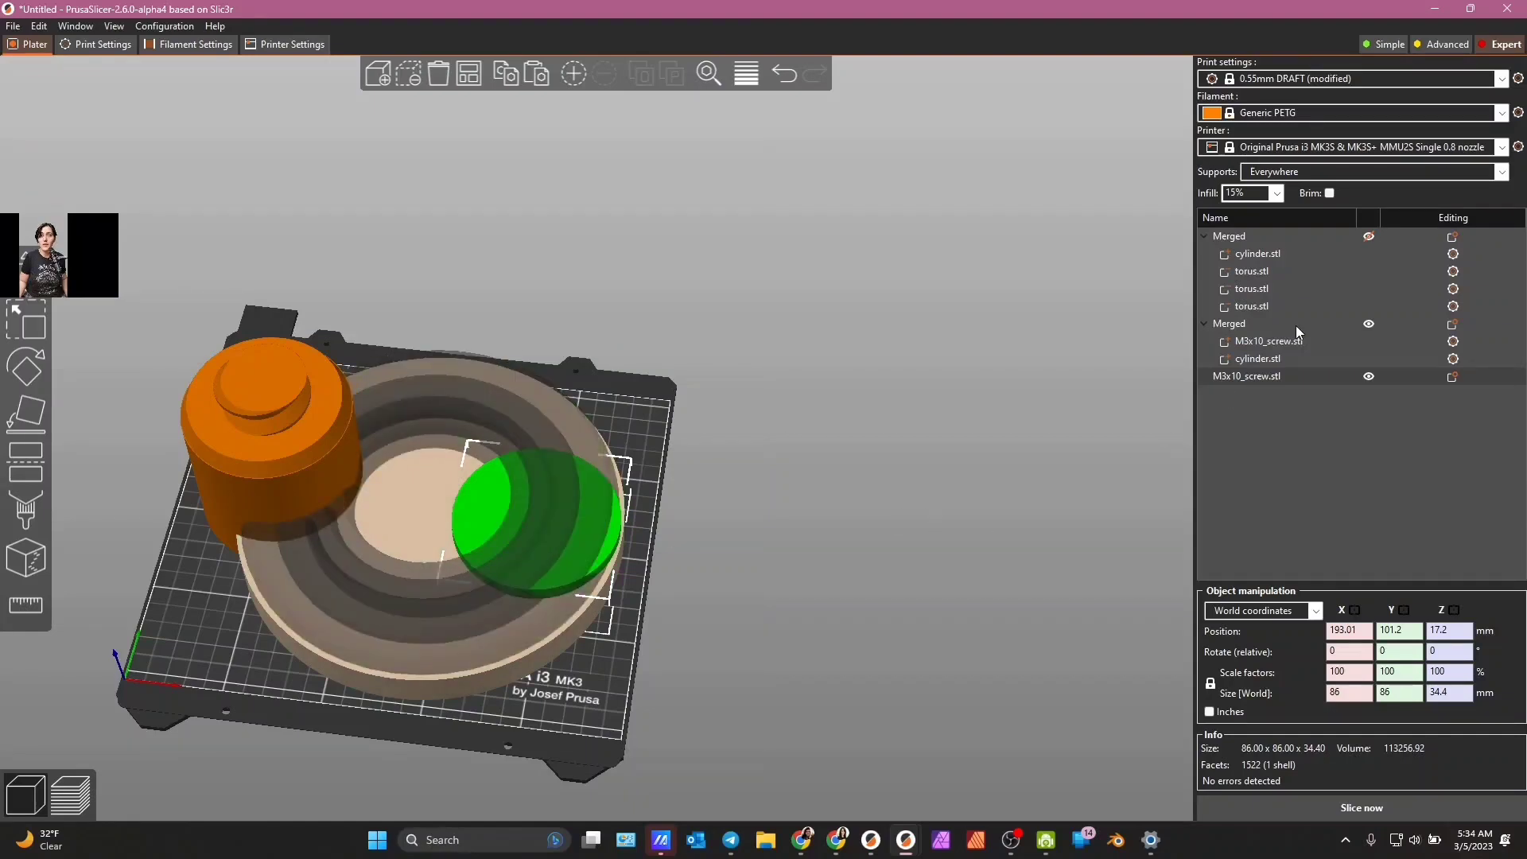
ctrl+click(1248, 236)
right_click(1249, 235)
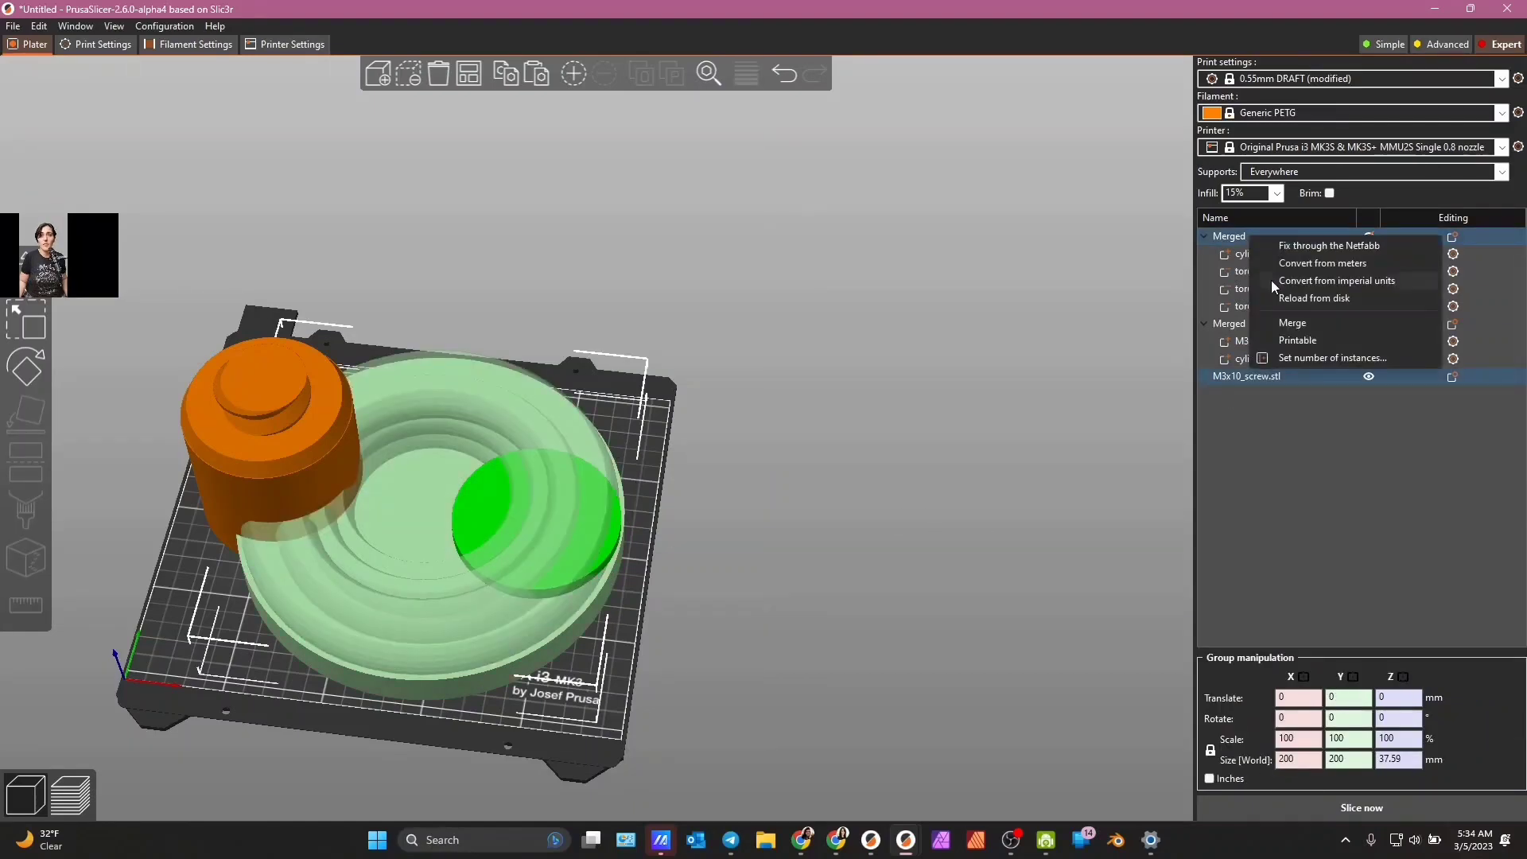
click(1292, 323)
- Center the M3x10_screw part in the base by setting its X and Y position to 0 in object coordinates
click(1268, 305)
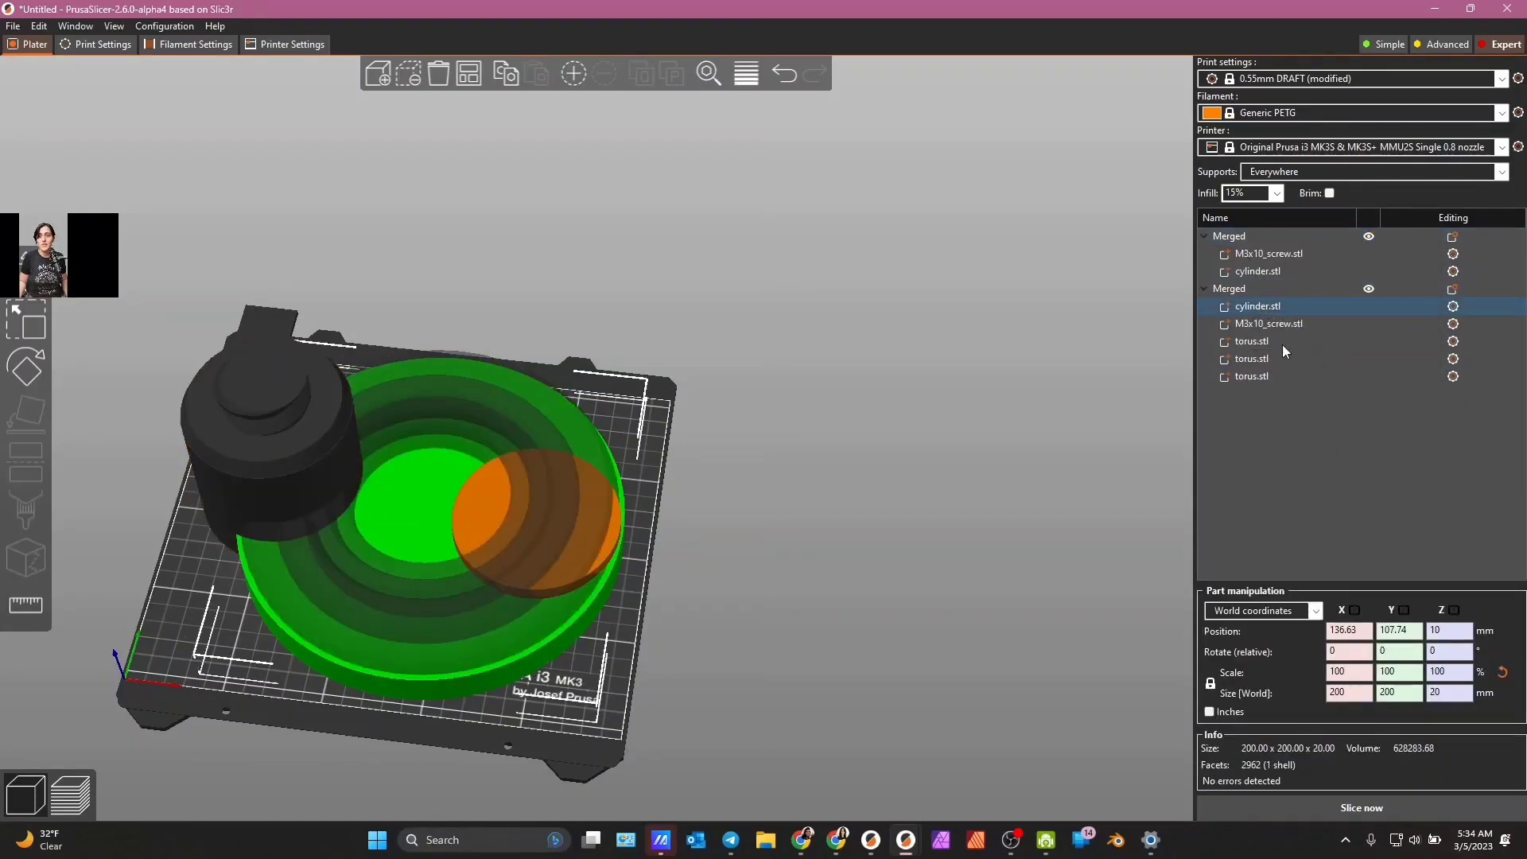
click(1293, 613)
click(1267, 647)
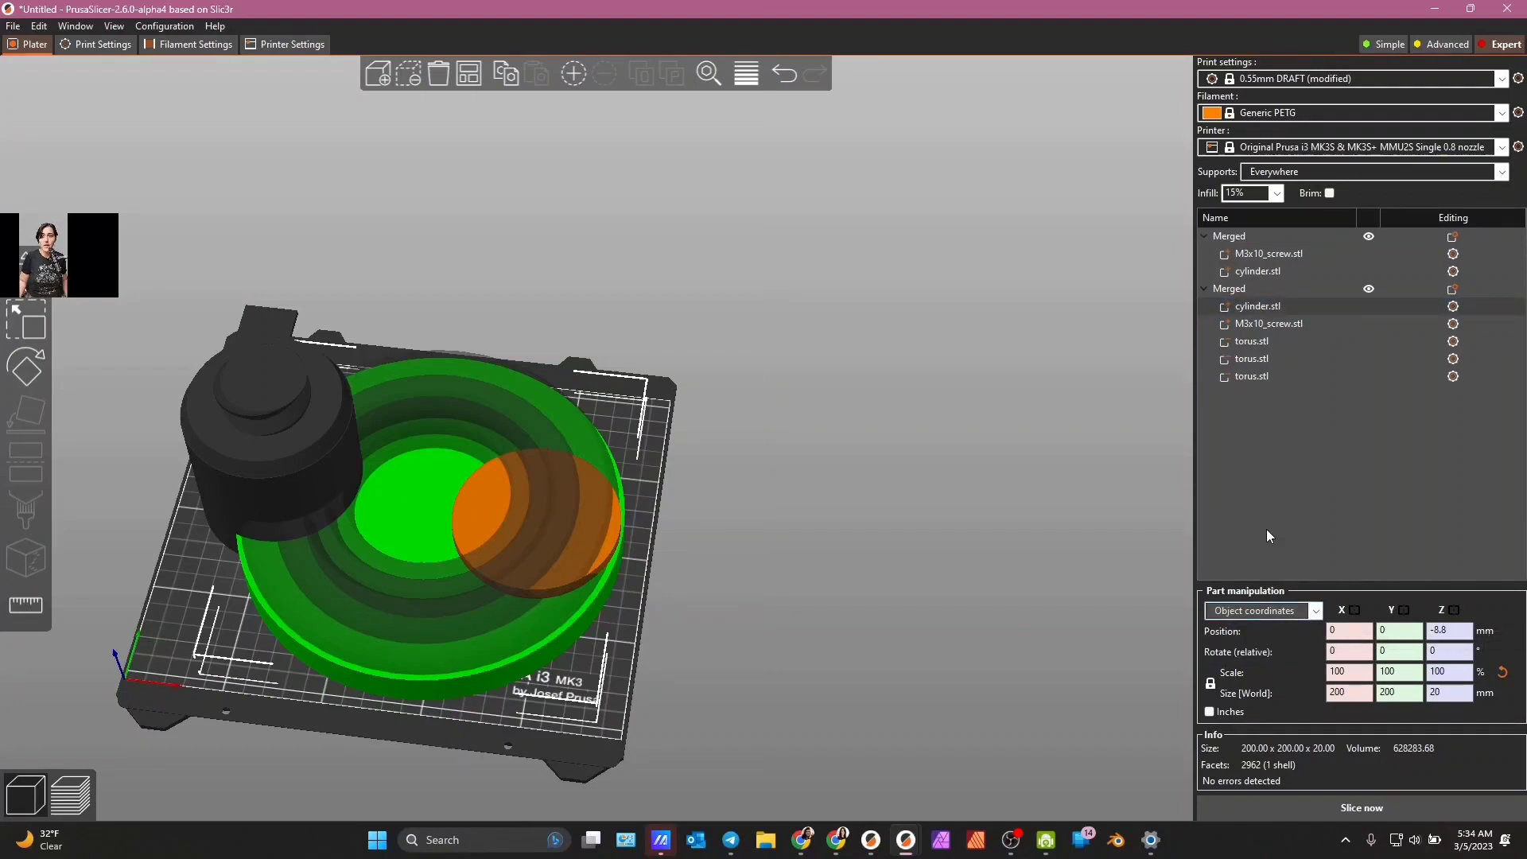
click(1260, 310)
click(1301, 326)
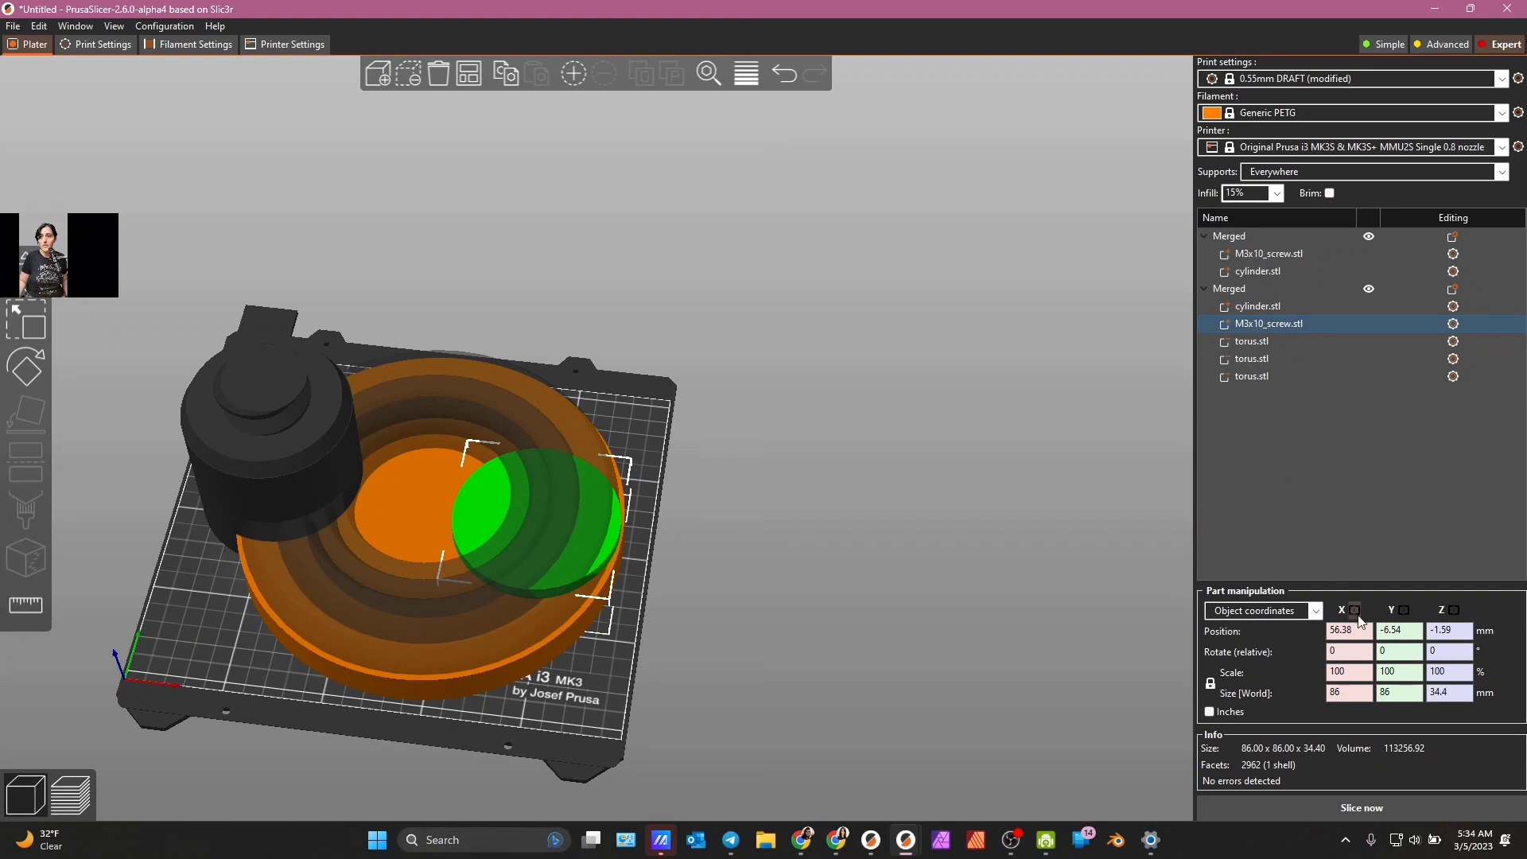
click(1356, 631)
text(0)
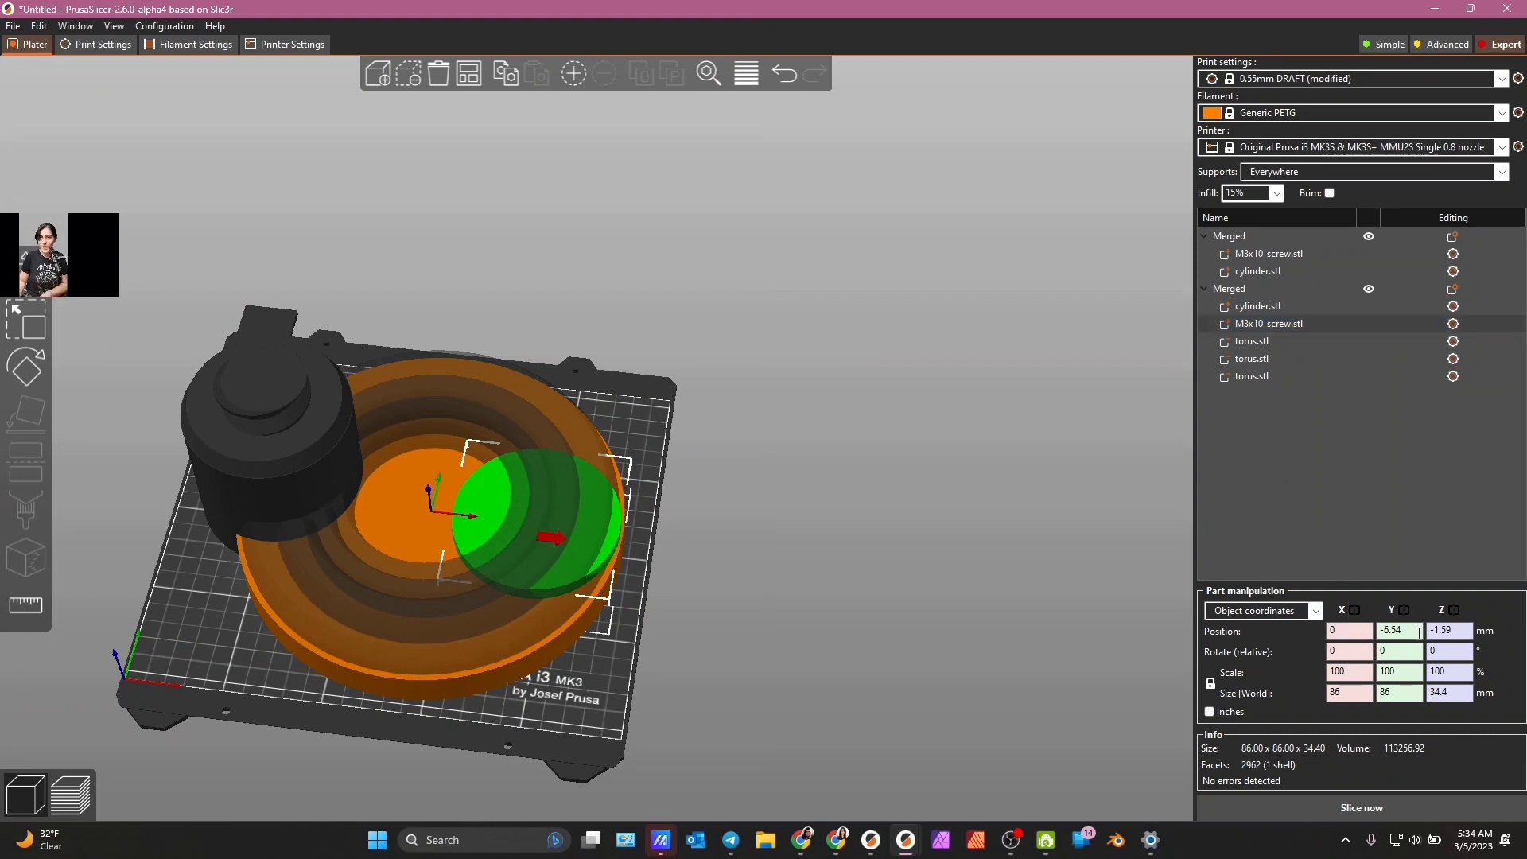
key(Tab)
text(0)
- Raise the M3x10_screw part in the base to a Z position of about 5.83 mm
mouse_move(937, 556)
mouse_down()
mouse_move(948, 613)
mouse_move(947, 529)
mouse_up()
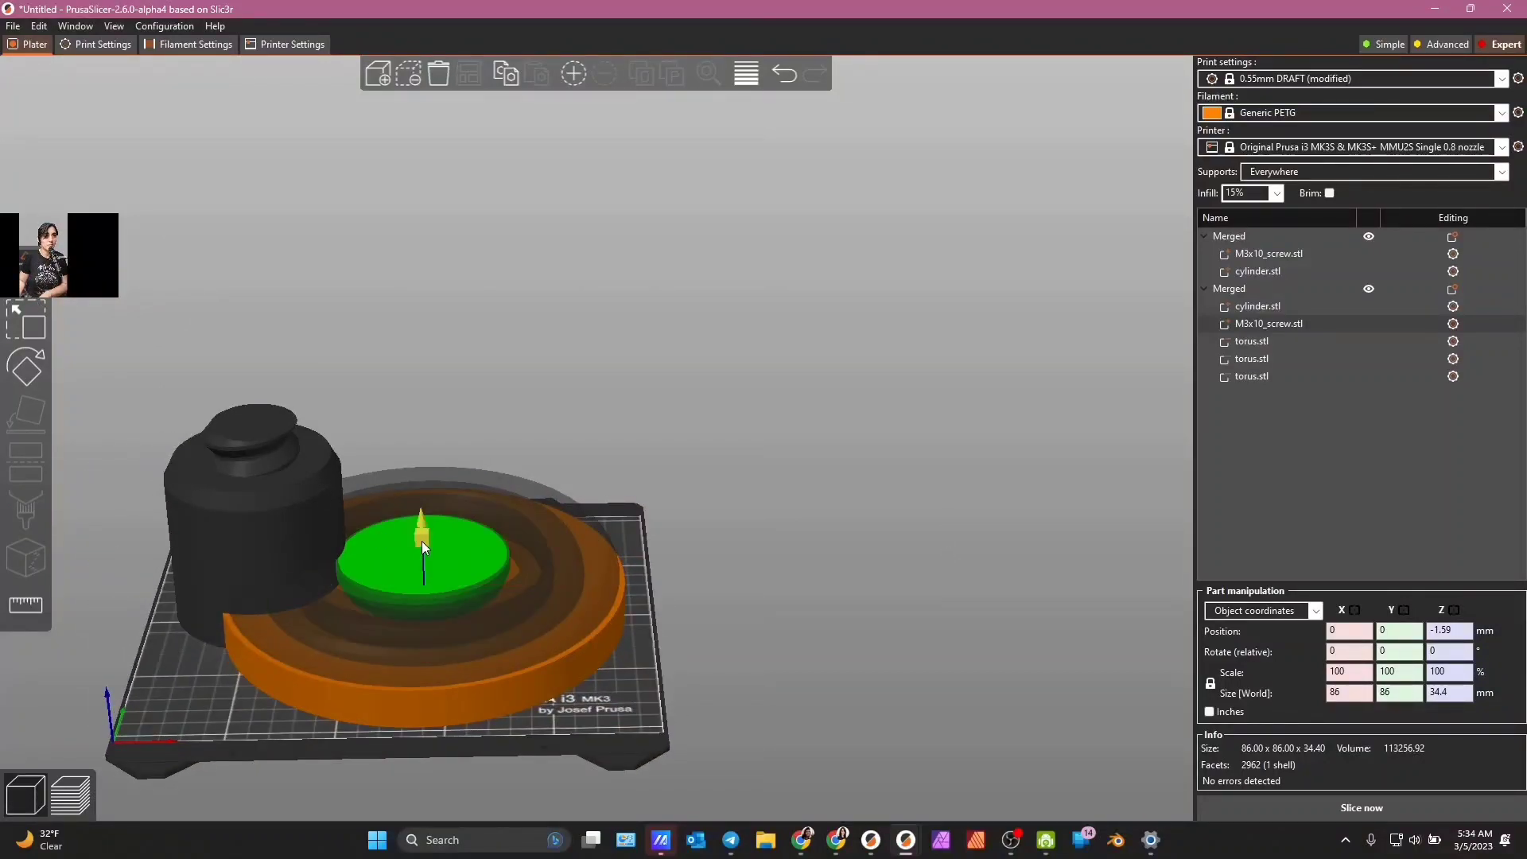
mouse_move(421, 540)
mouse_down()
mouse_move(426, 495)
mouse_move(423, 522)
mouse_up()
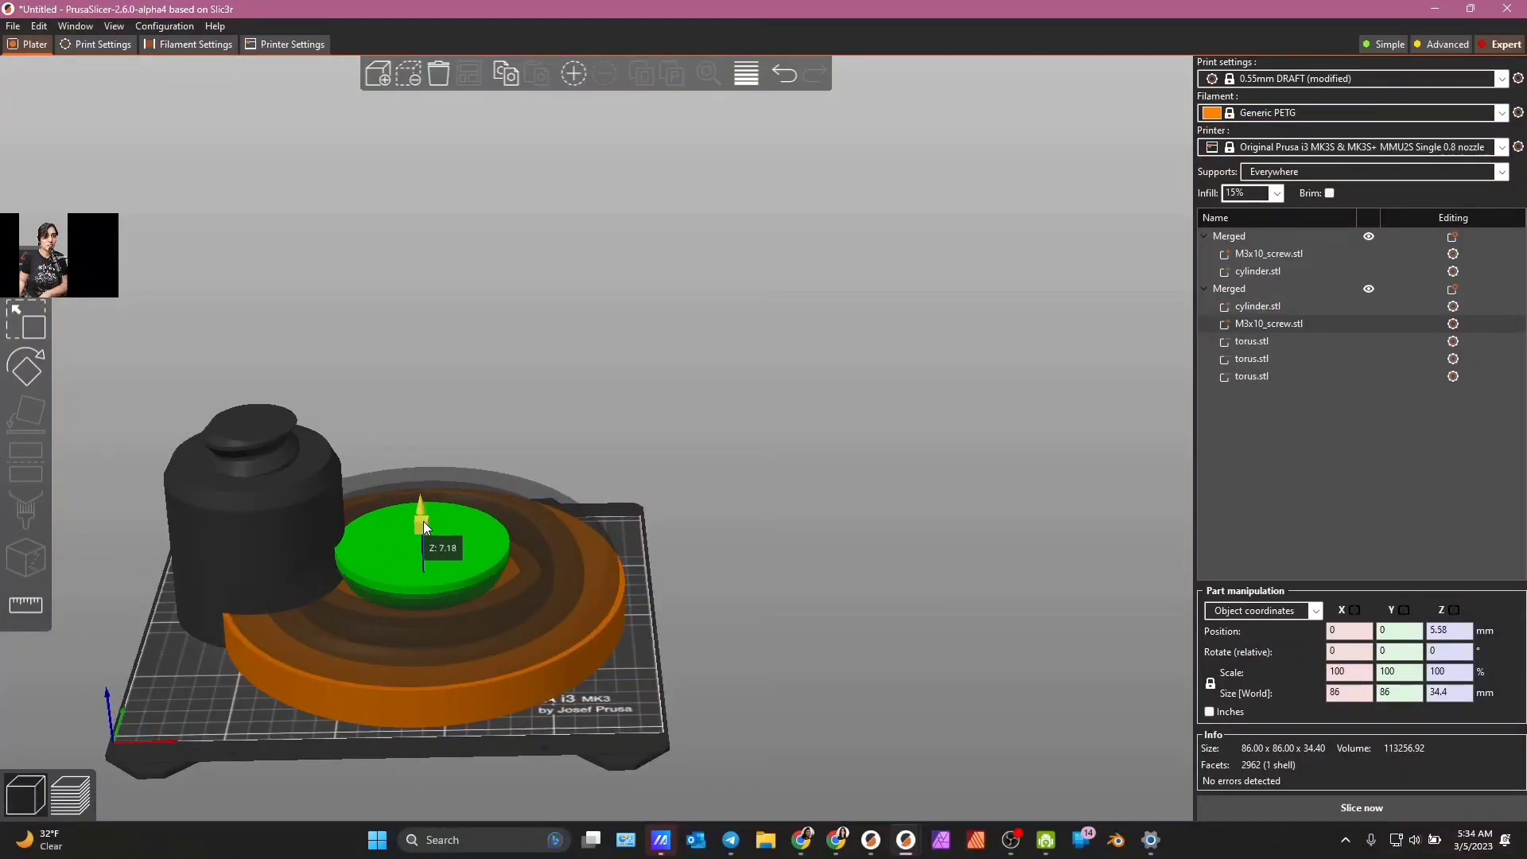
drag(829, 587, 810, 694)
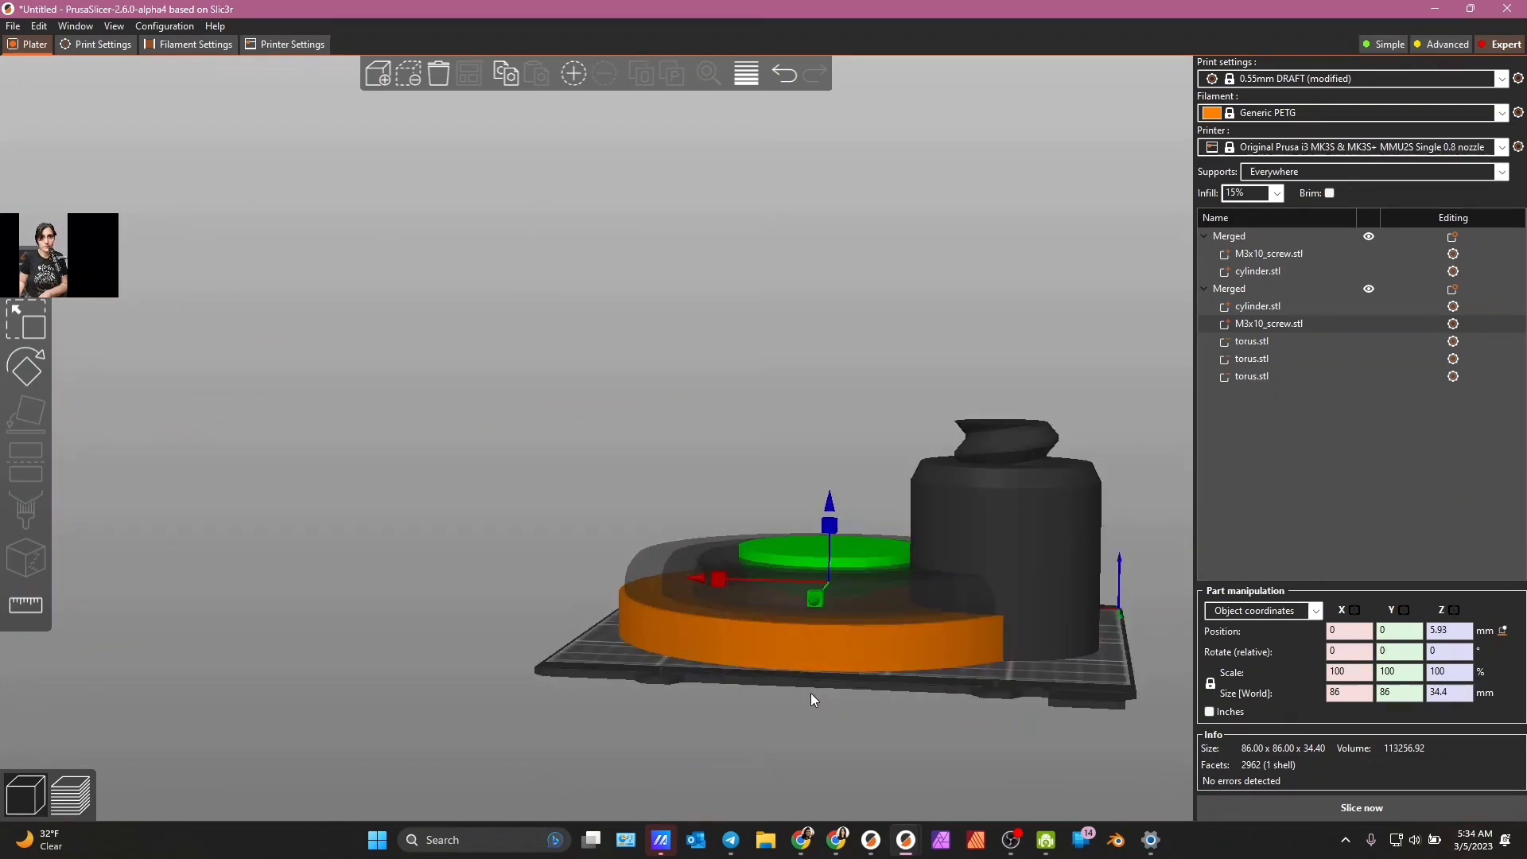
scroll(628, 418, up, 5)
drag(464, 319, 509, 342)
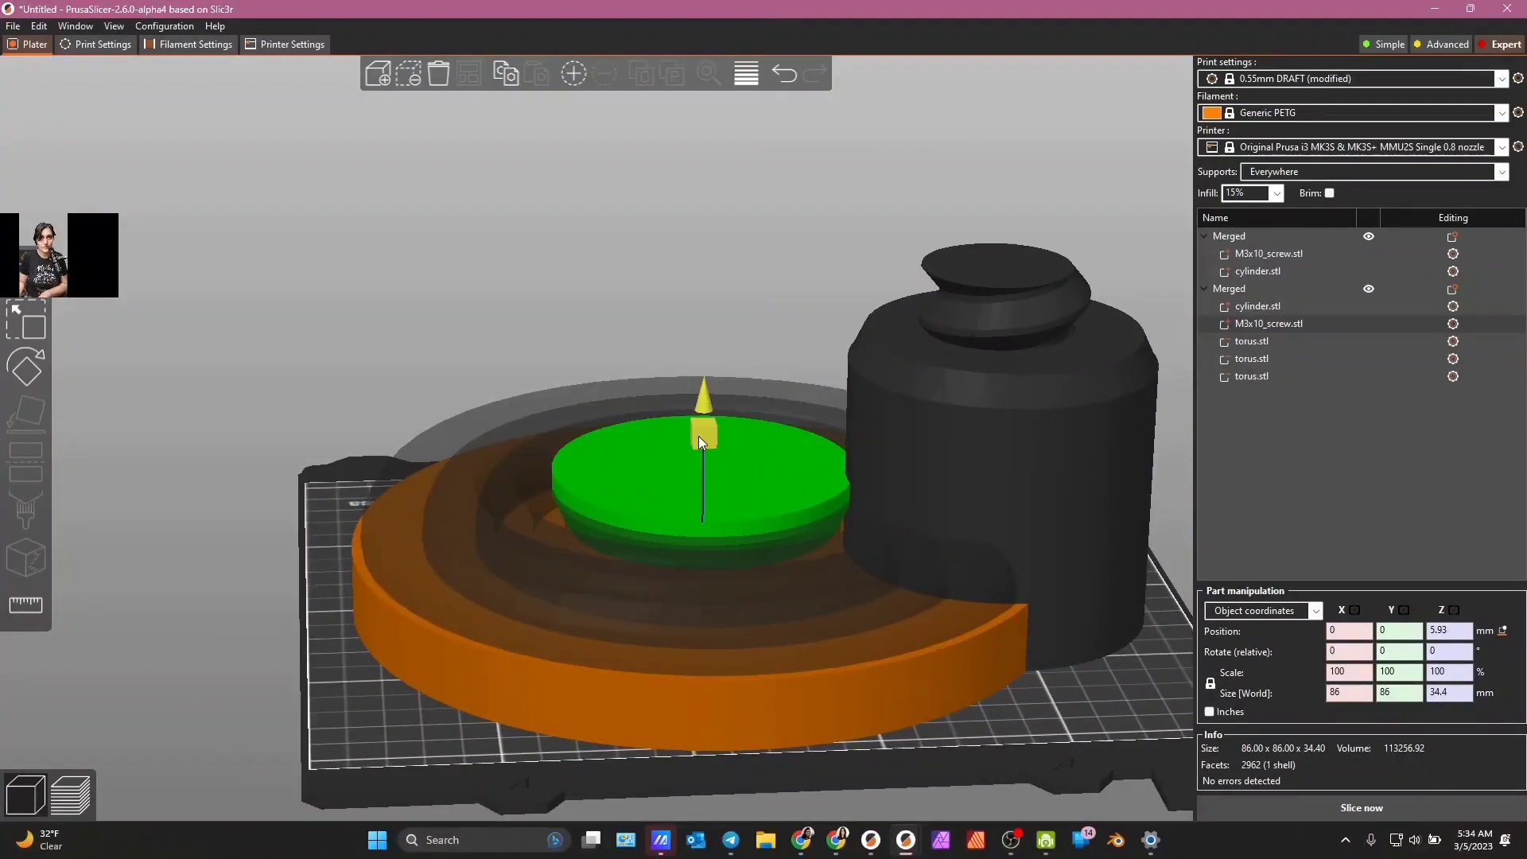
drag(698, 436, 699, 432)
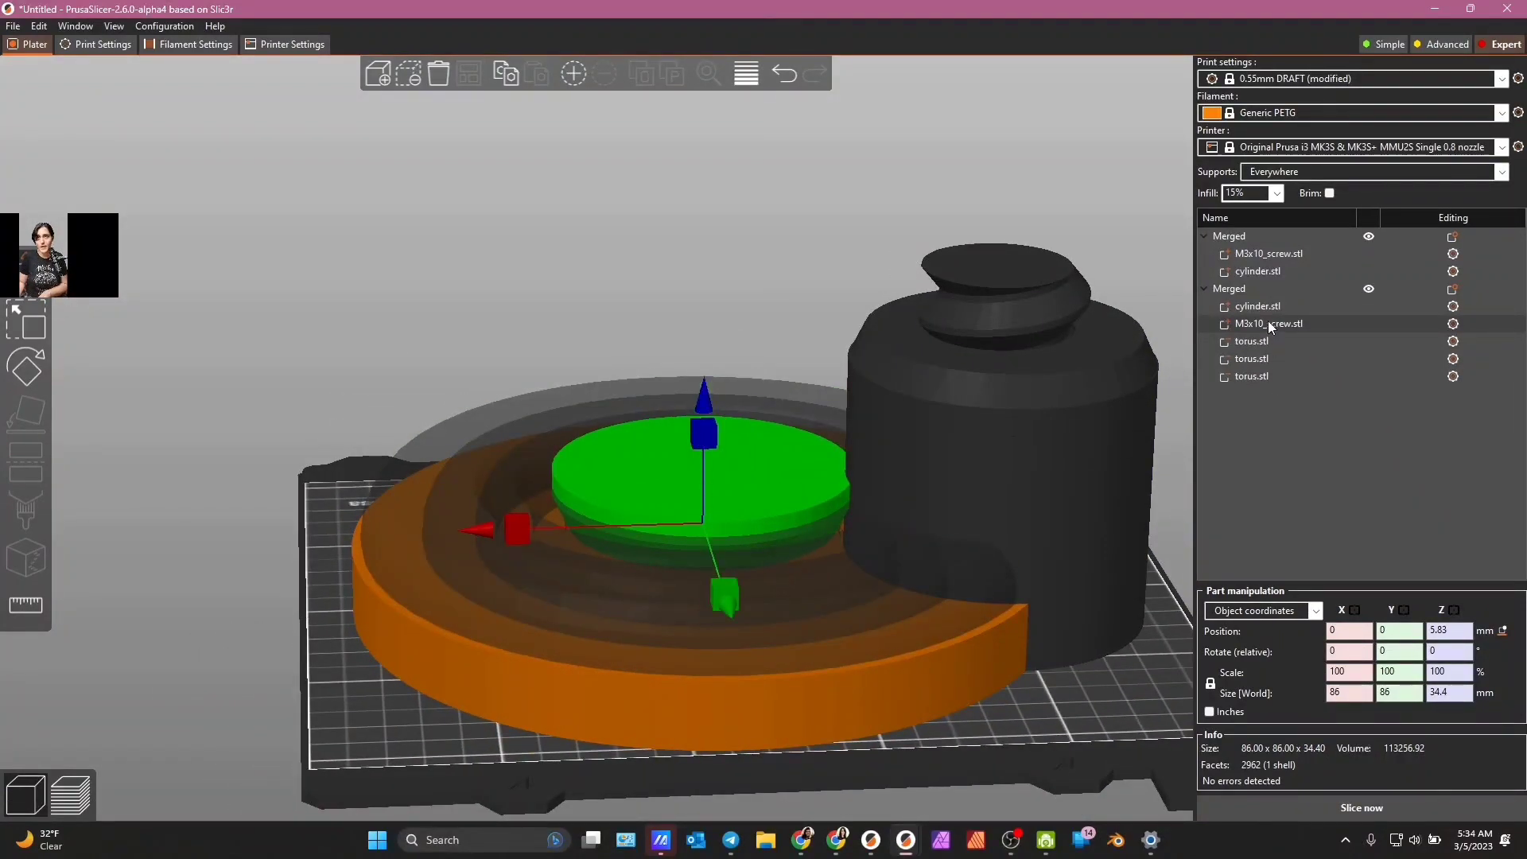
- Change the M3x10_screw part in the ball-channel base to a Negative Volume
right_click(1271, 322)
click(1315, 537)
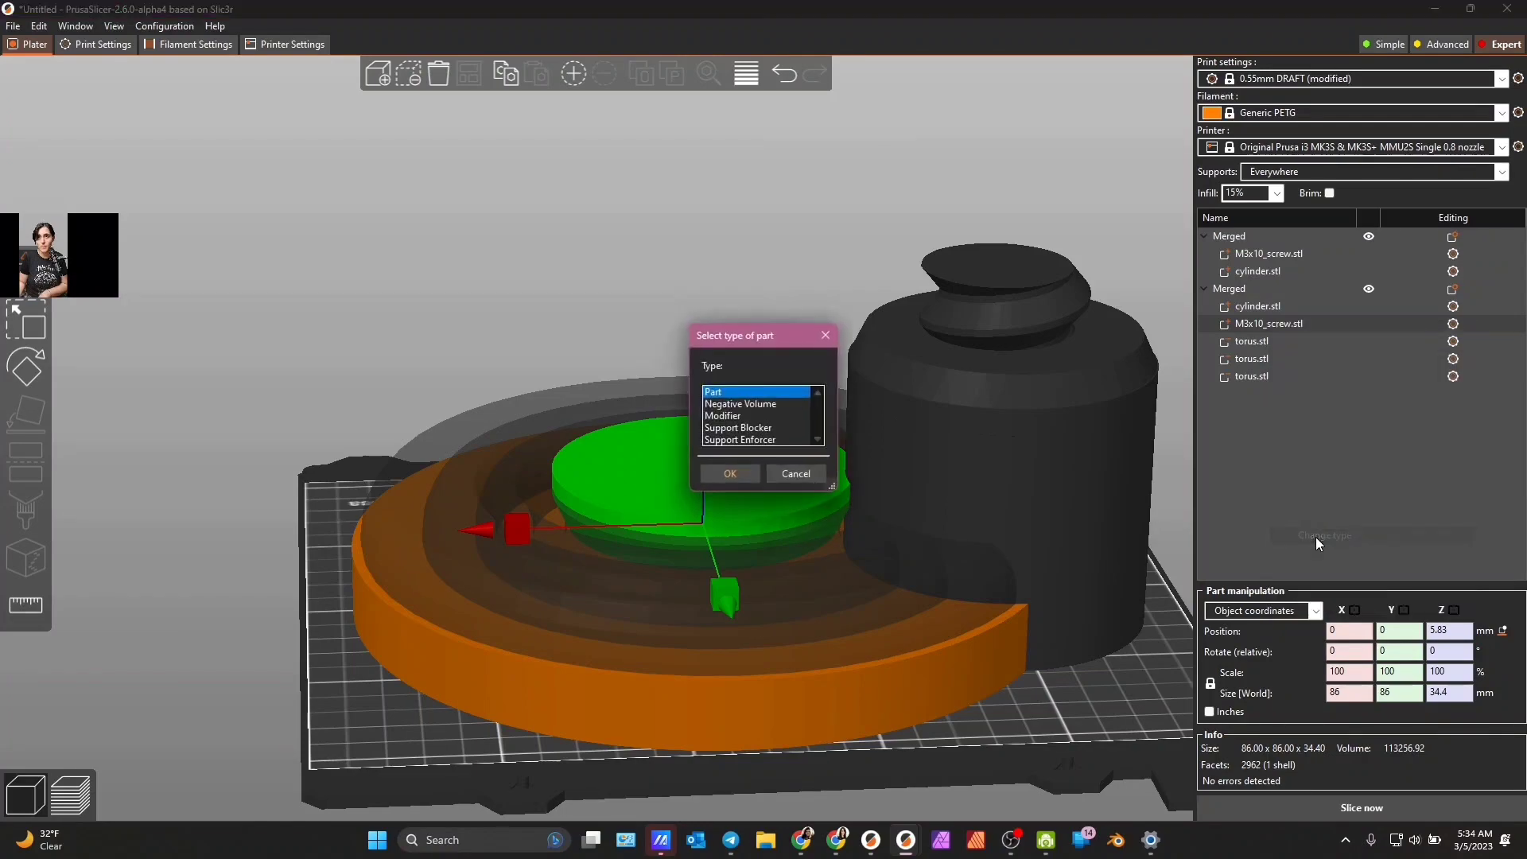
click(741, 404)
click(723, 474)
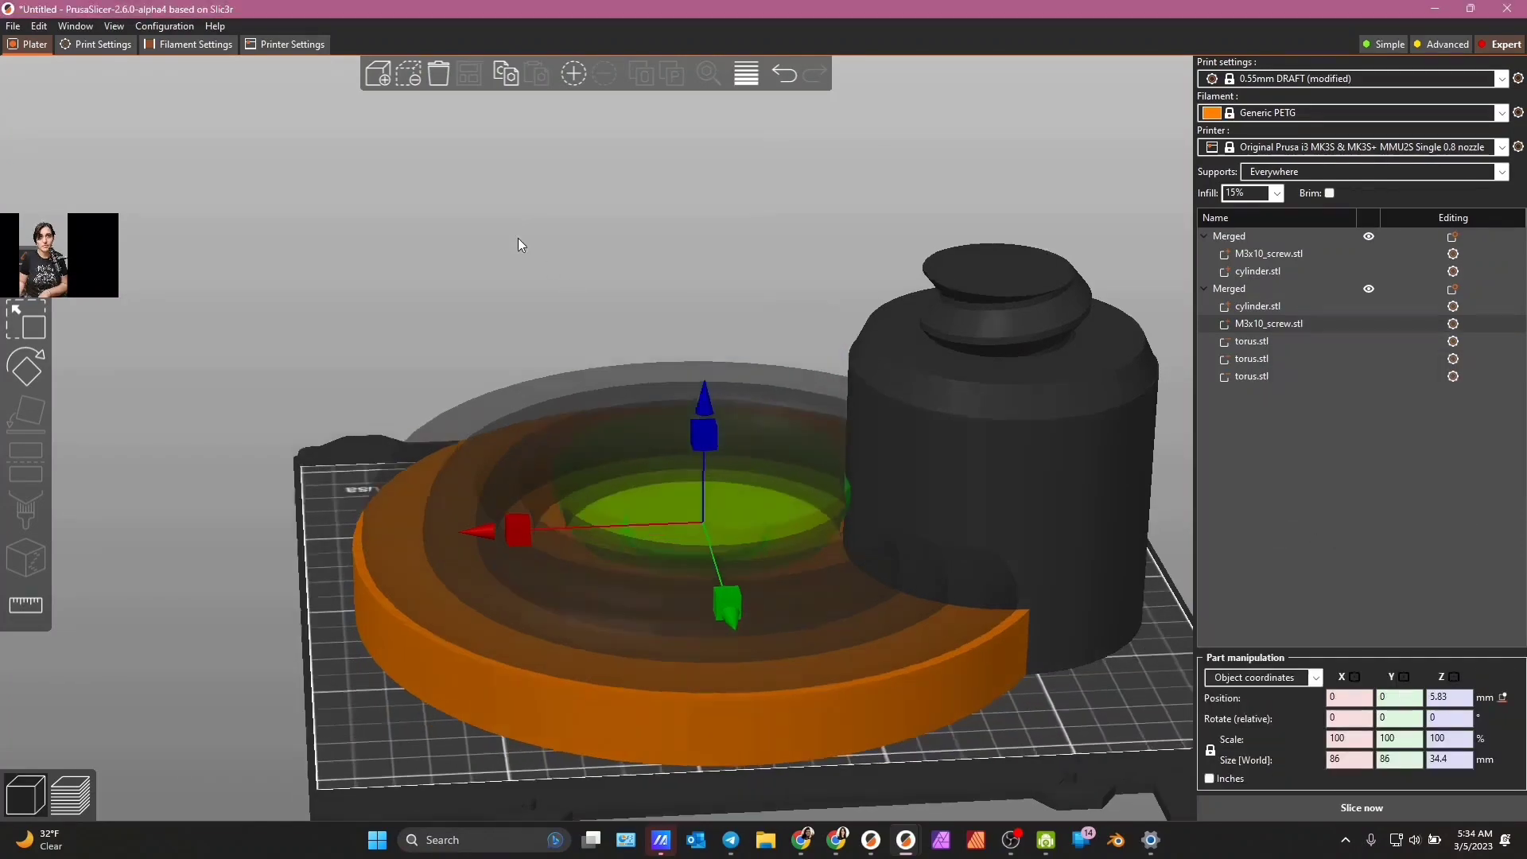
- Slice the plate and inspect the threaded socket in the base
drag(518, 237, 557, 239)
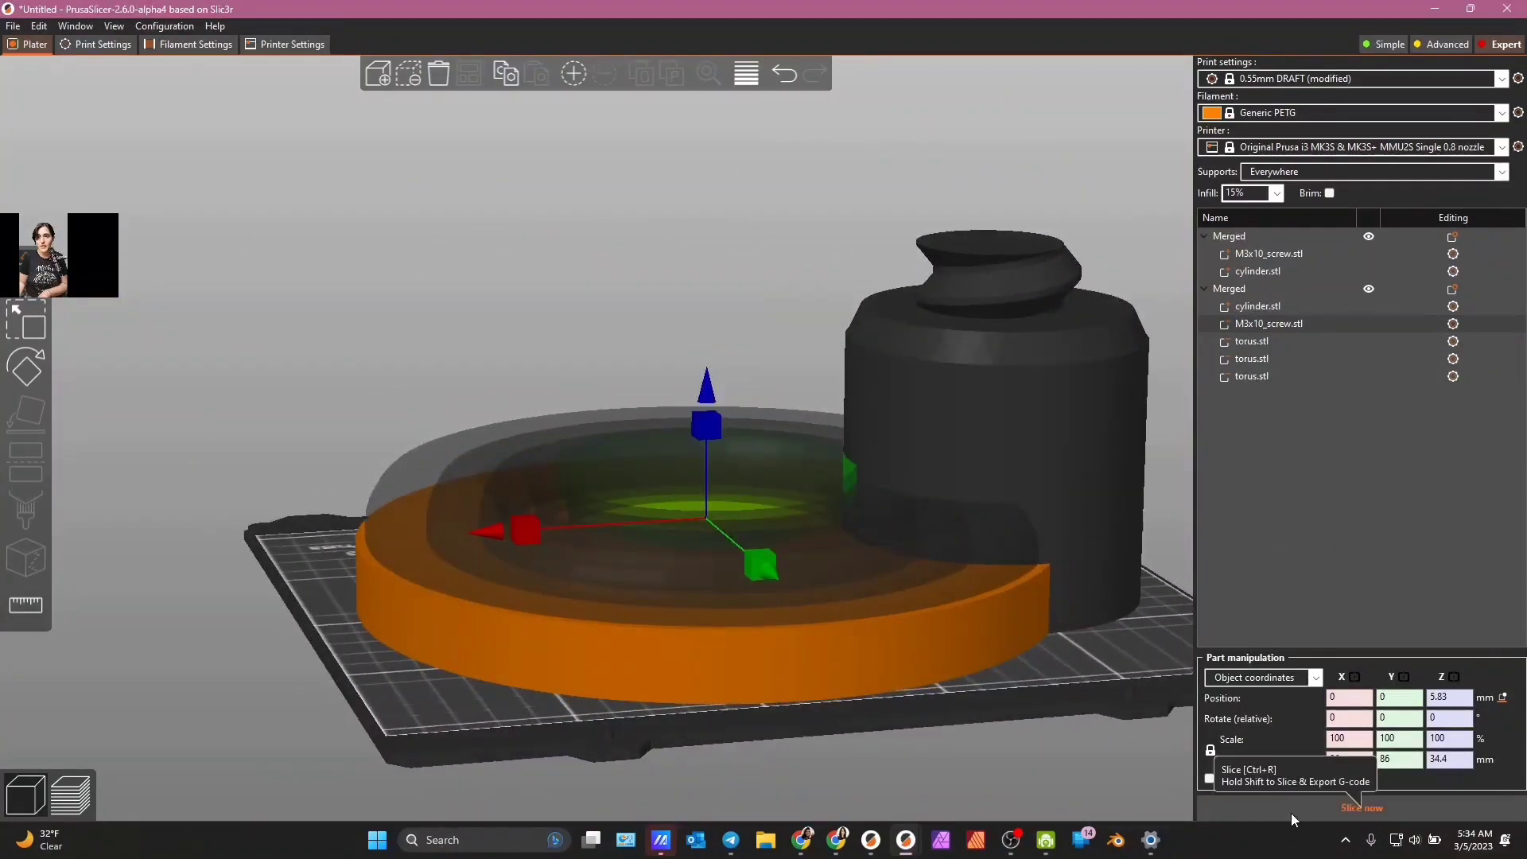
click(1290, 808)
drag(560, 332, 514, 346)
- Lower the M3x10_screw negative volume in the base to a Z position of about 4.45 mm and slice the plate again
click(25, 756)
drag(694, 438, 700, 442)
click(1302, 813)
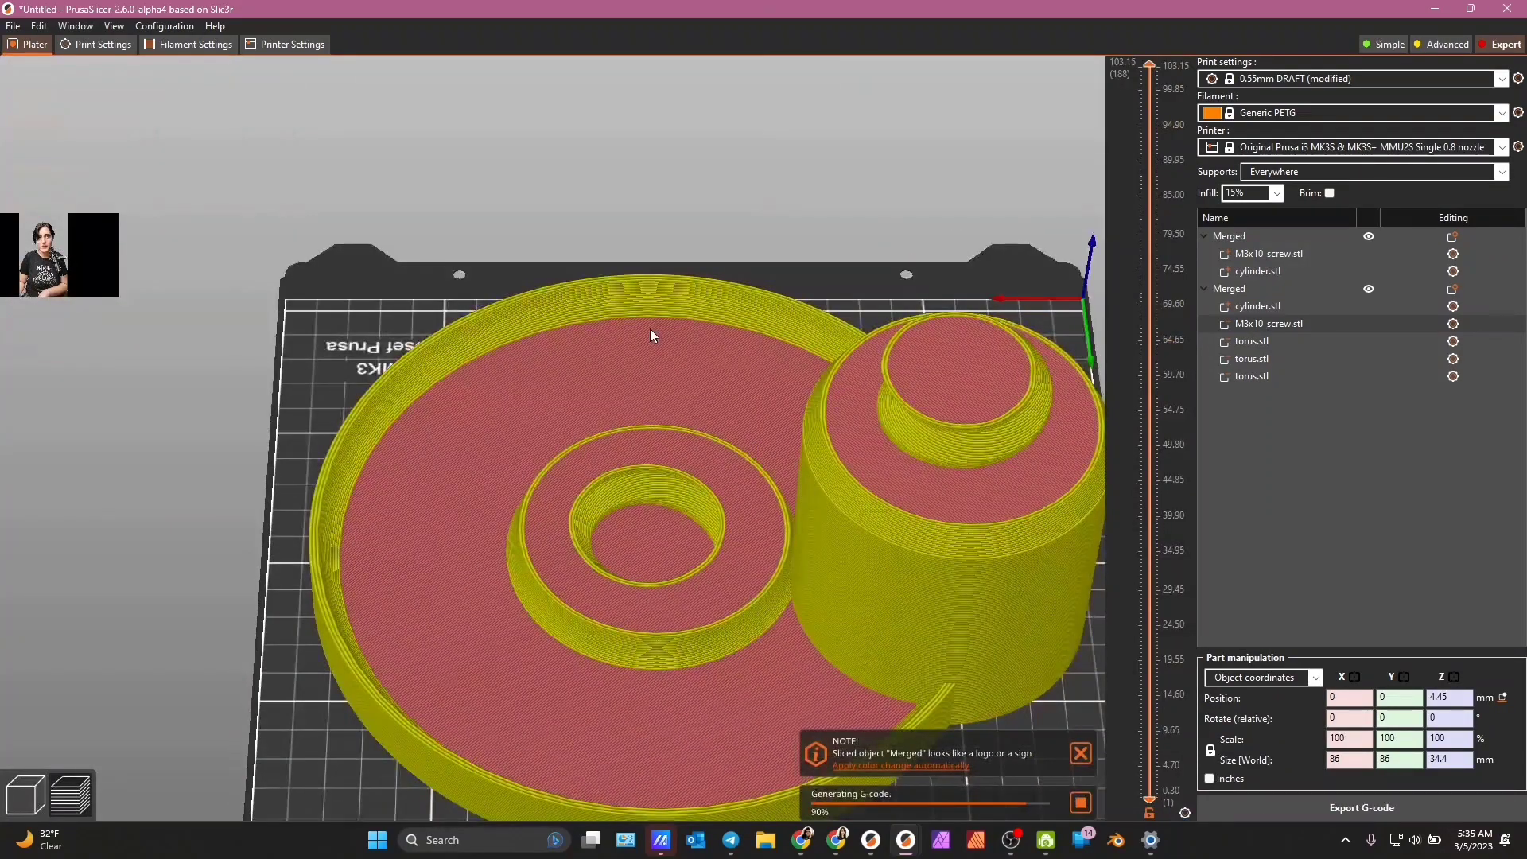
mouse_move(650, 328)
mouse_down()
mouse_move(636, 340)
mouse_move(600, 284)
mouse_move(654, 329)
mouse_up()
- Make the ball-channel base non-printable and move it off the print bed along Y to about -129 mm
click(1368, 289)
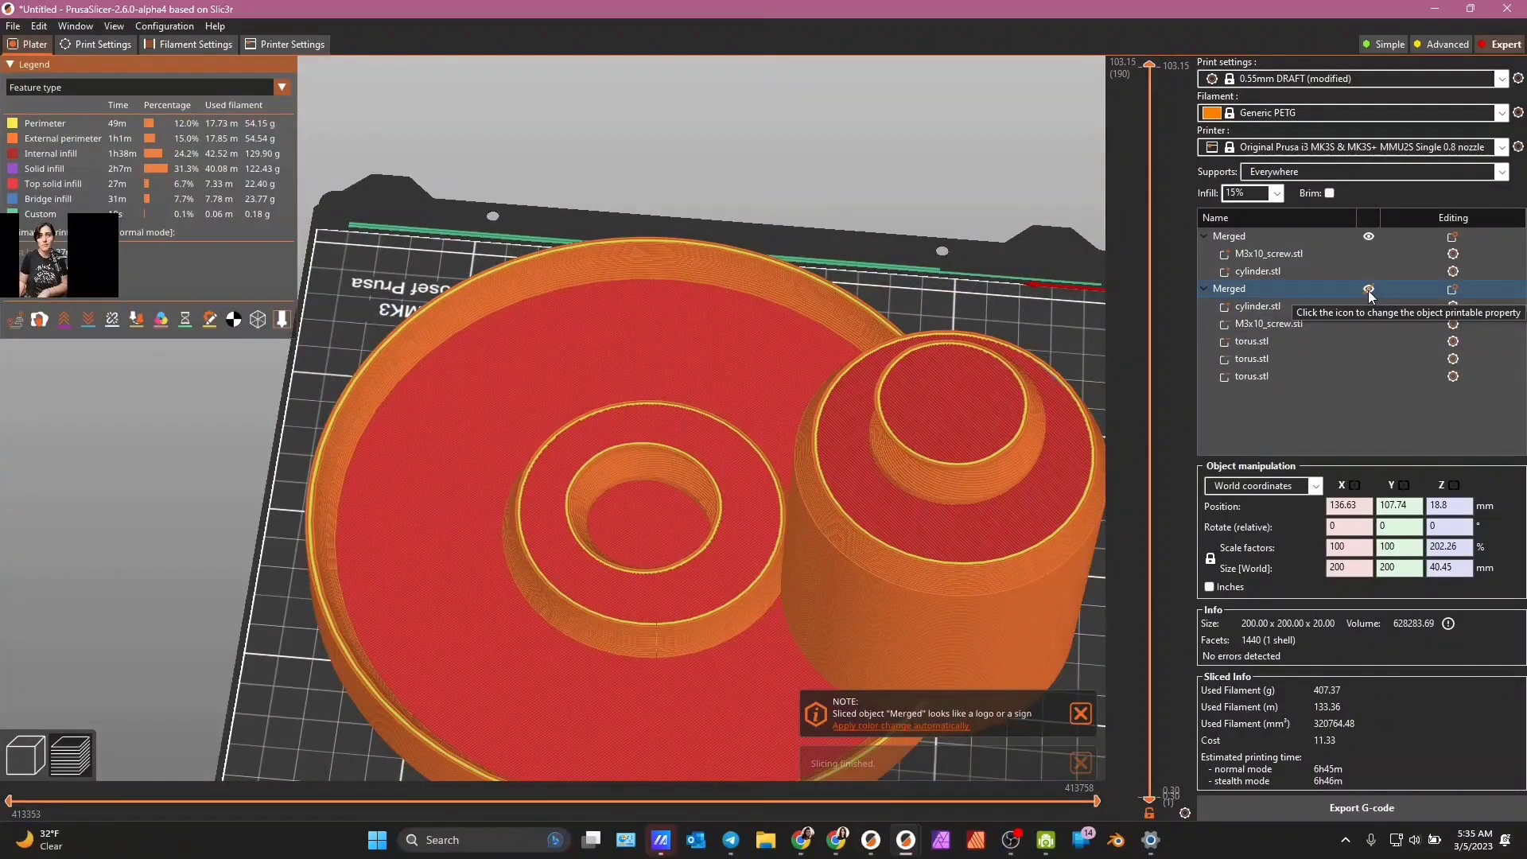
click(1368, 290)
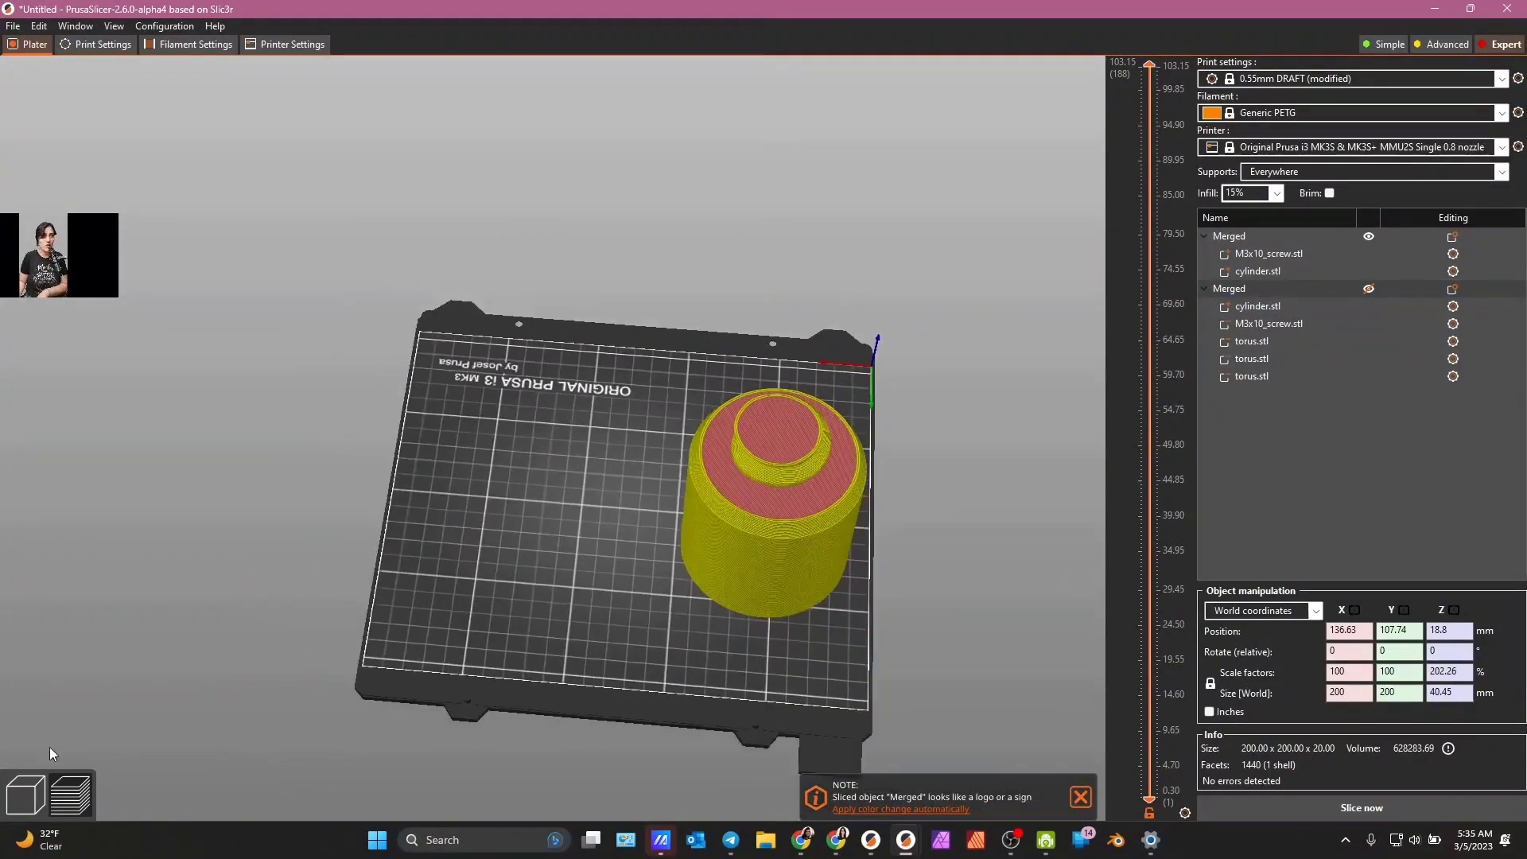
click(35, 808)
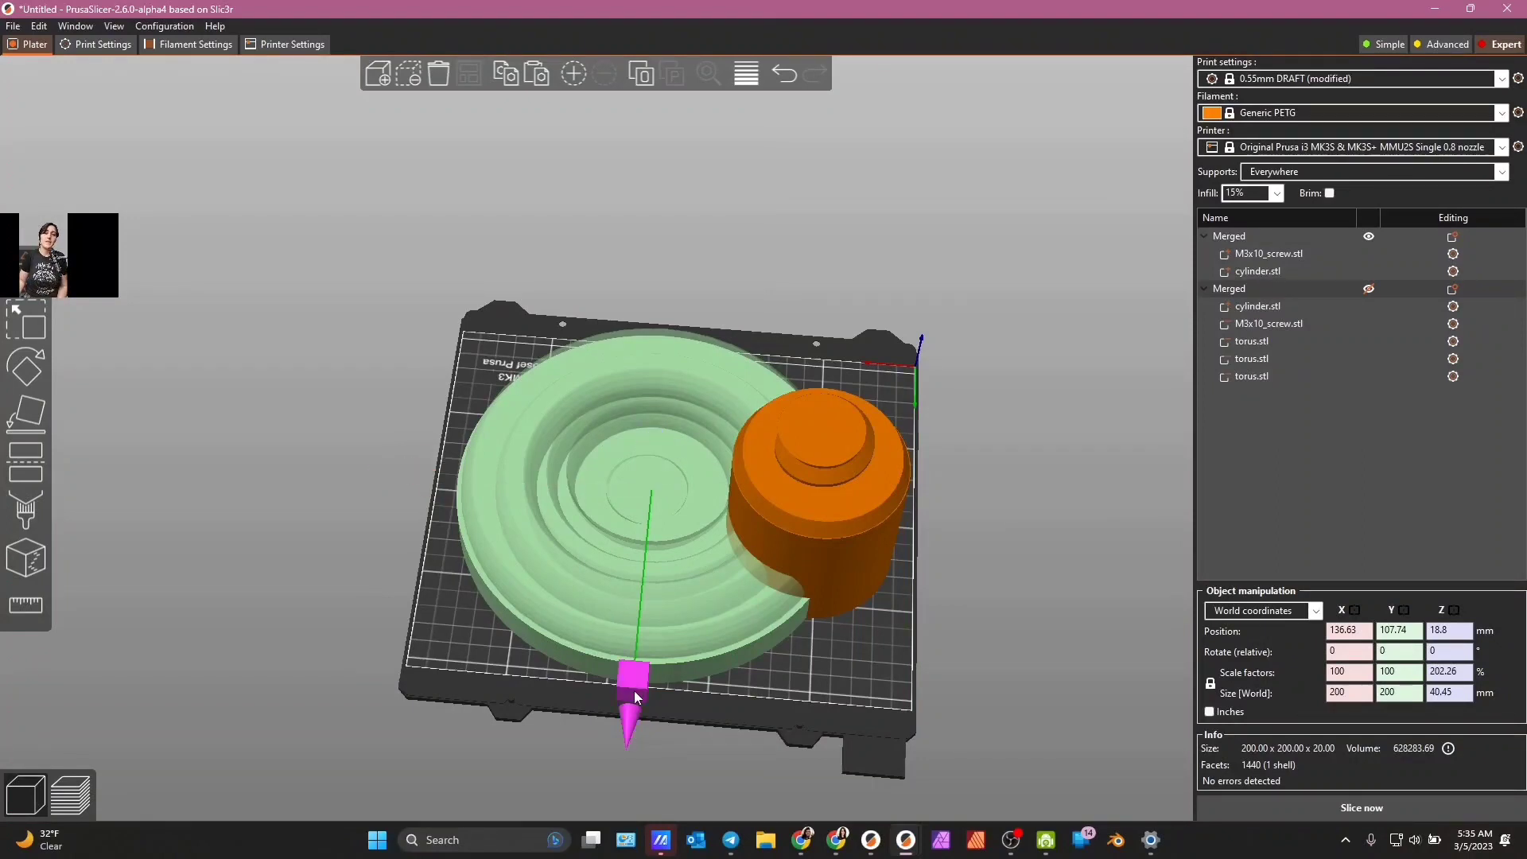
drag(633, 686, 657, 97)
right_drag(560, 466, 551, 674)
drag(658, 489, 669, 390)
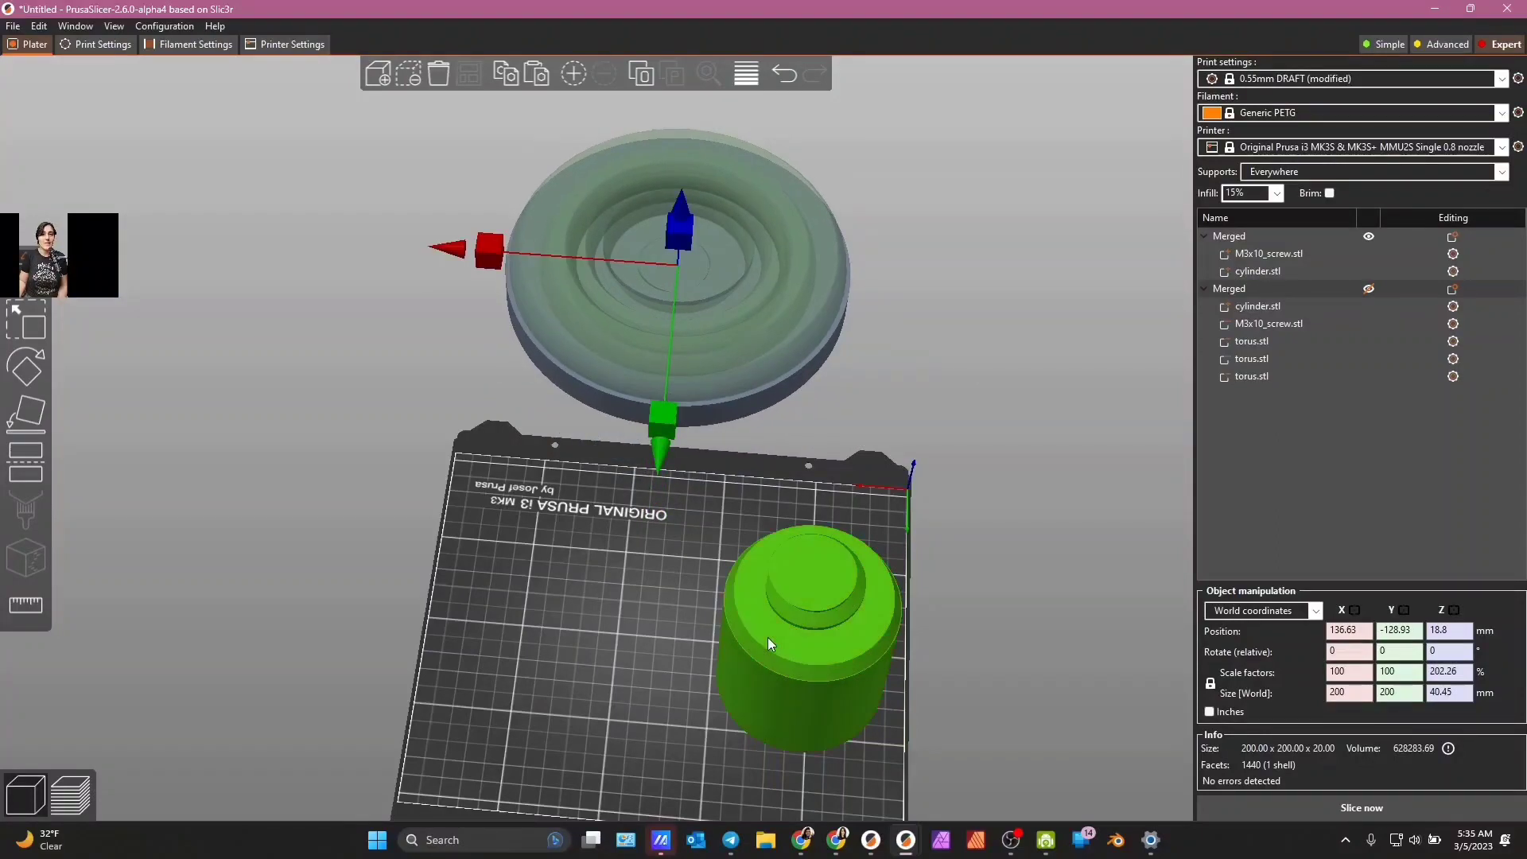
- Bring the column to the middle of the print bed and scale it uniformly to 99.5%
drag(810, 718, 623, 709)
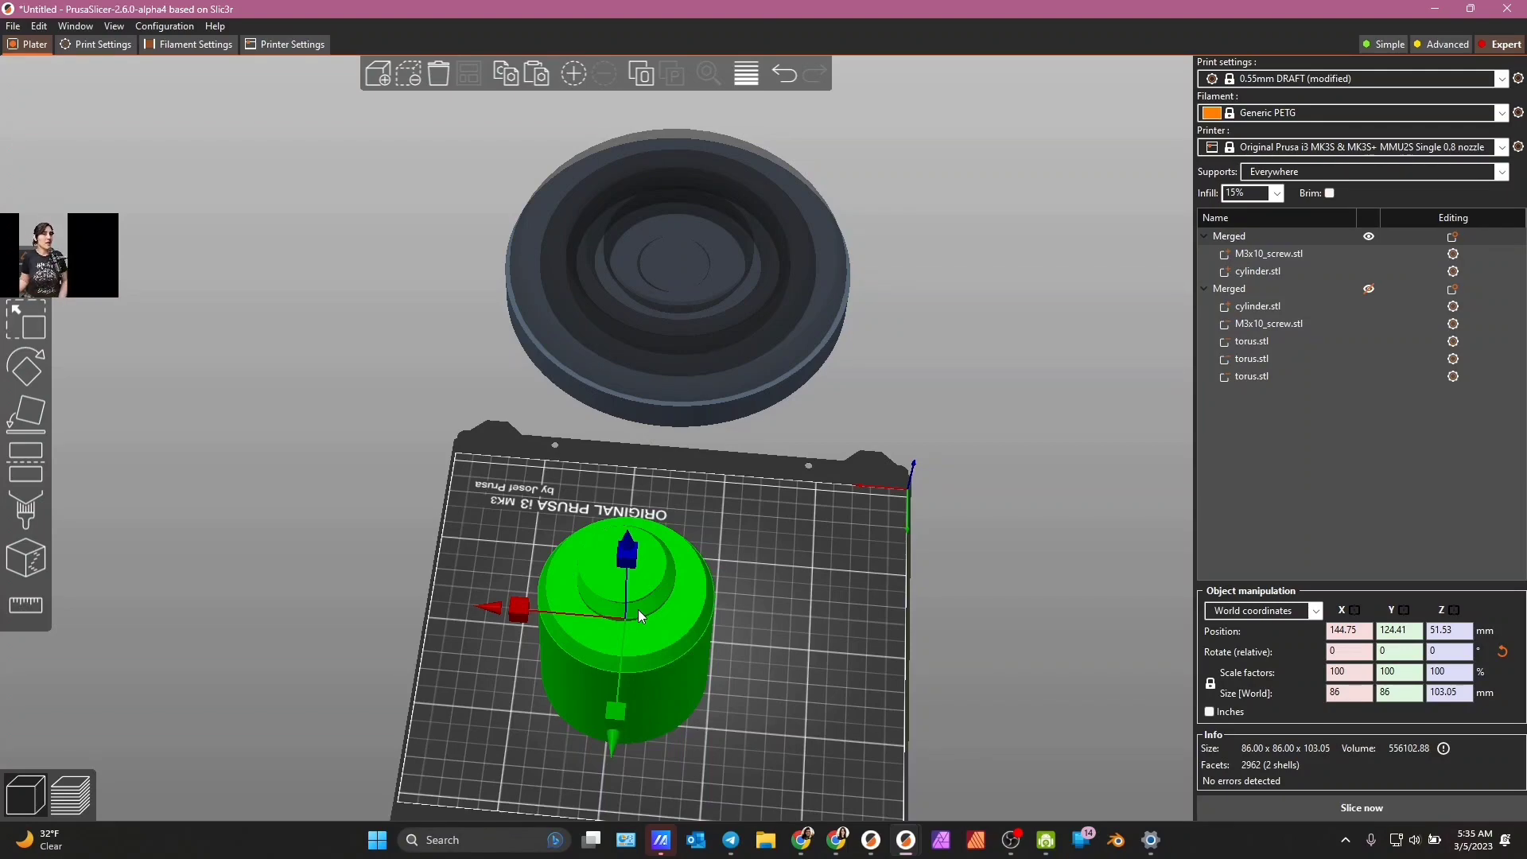
drag(762, 631, 764, 610)
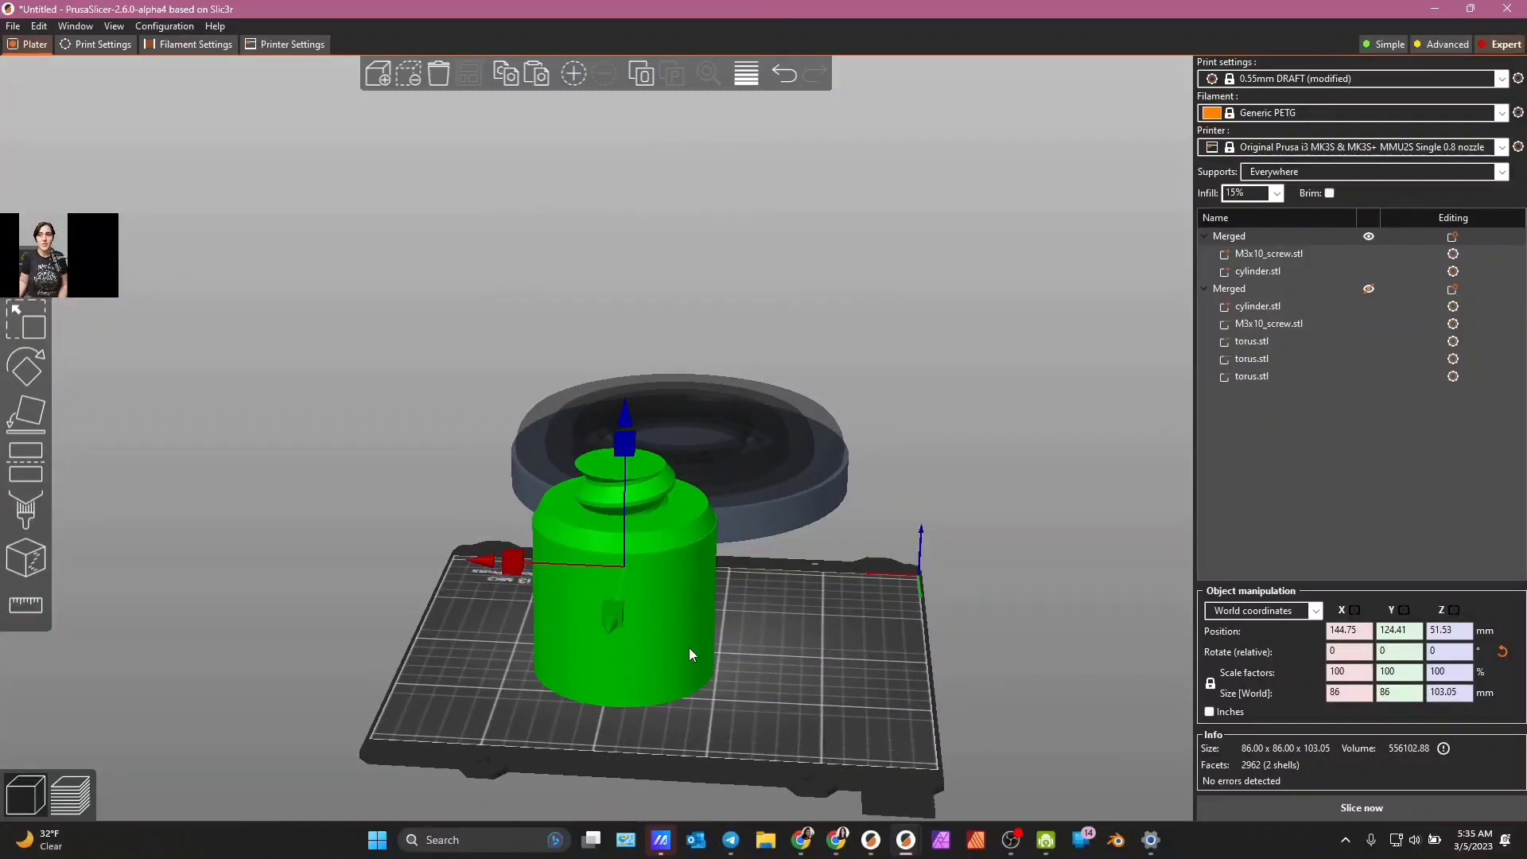
click(1355, 674)
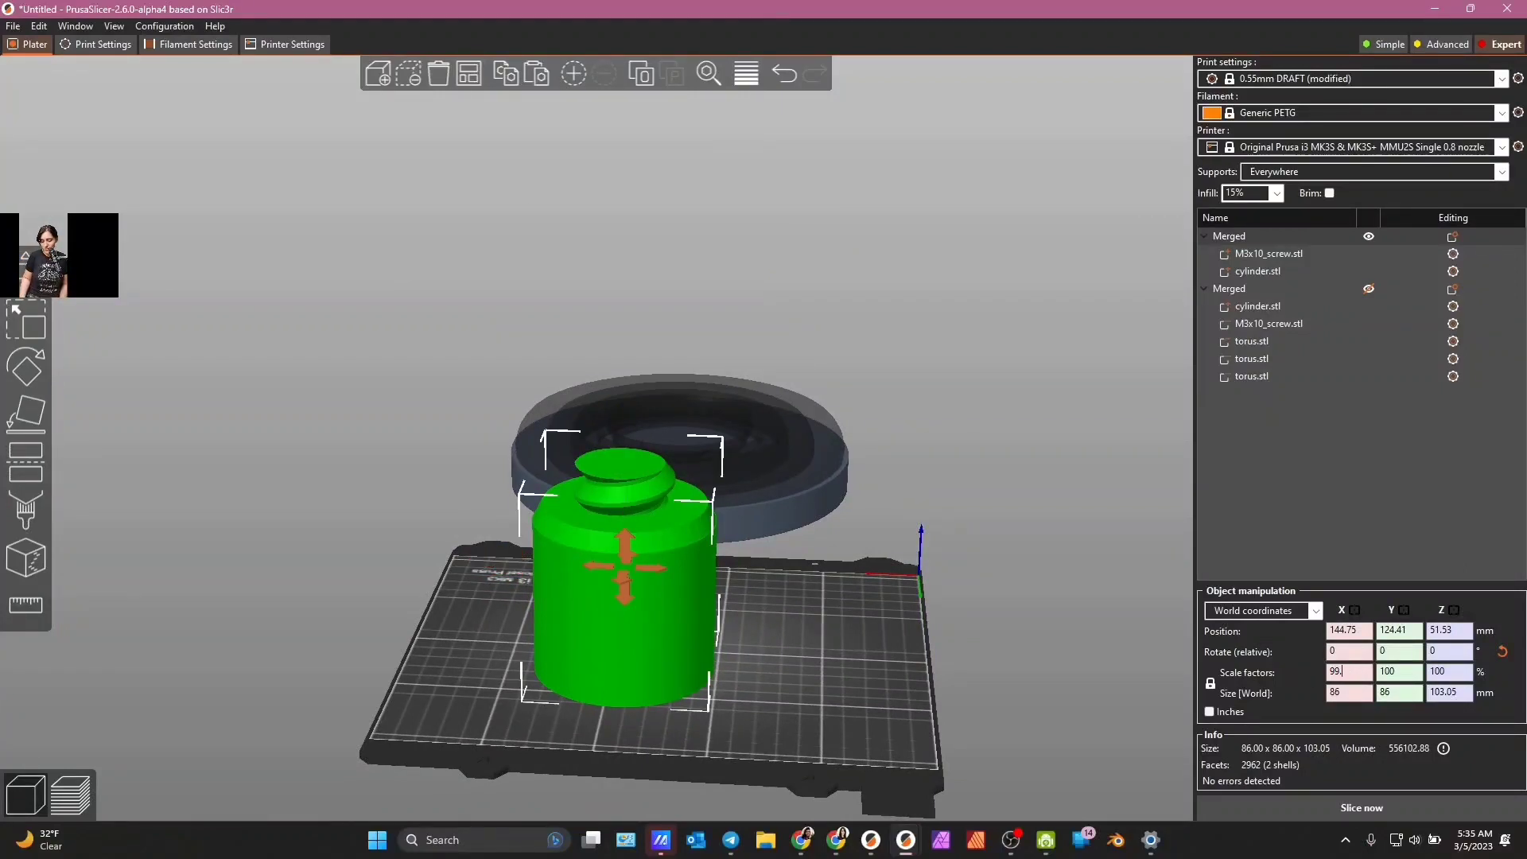
click(1409, 675)
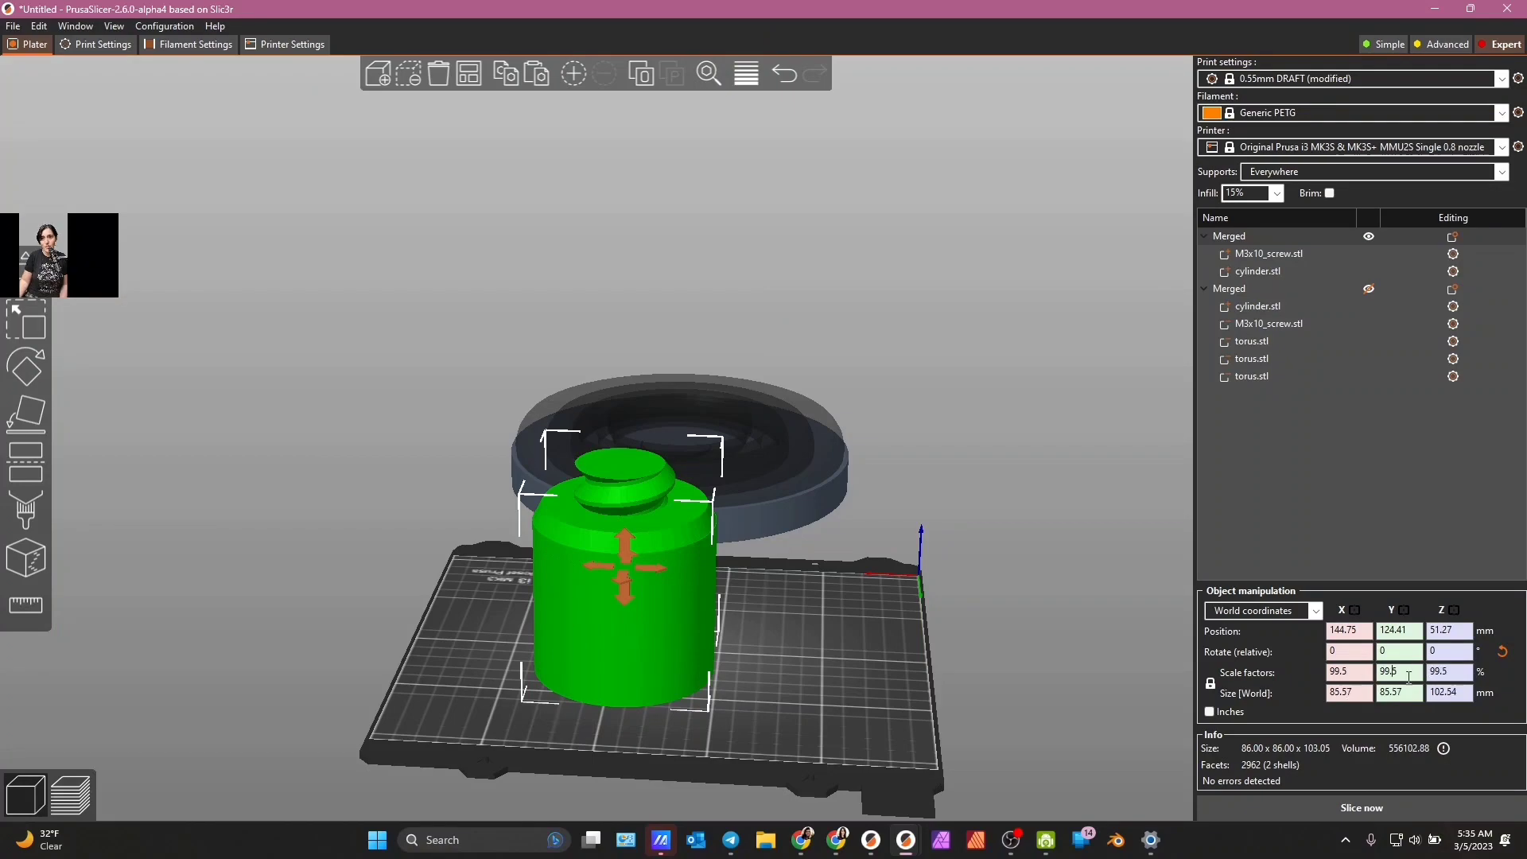
- Move the column to about X 182 mm, Y 74 mm on the print bed
drag(778, 681, 742, 760)
drag(603, 710, 554, 609)
drag(657, 724, 613, 704)
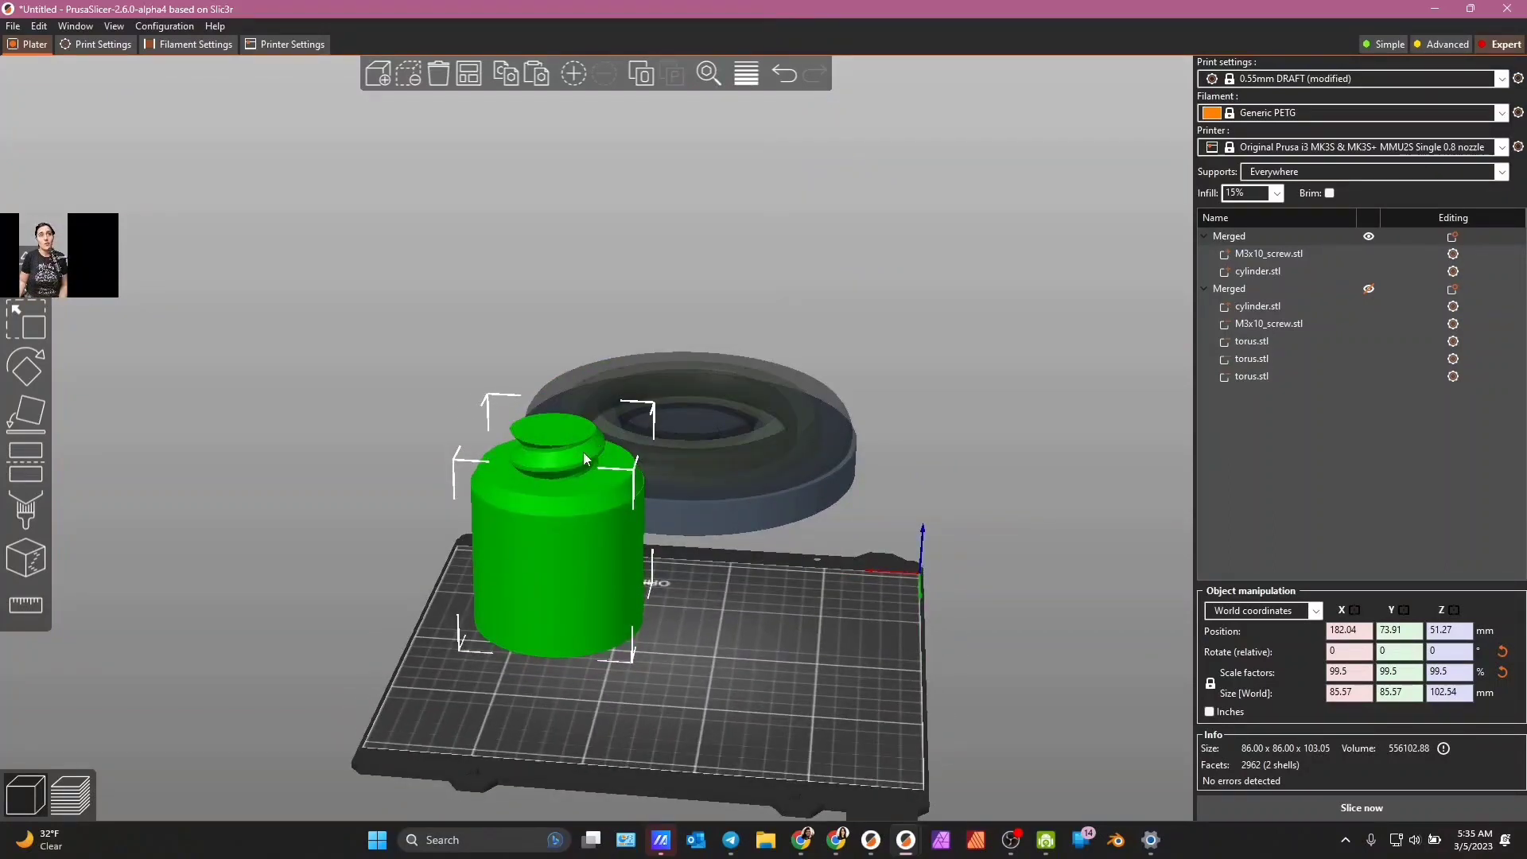
- Duplicate the column and place the copy beside the original at about X 84 mm, Y 117 mm
click(506, 74)
click(538, 74)
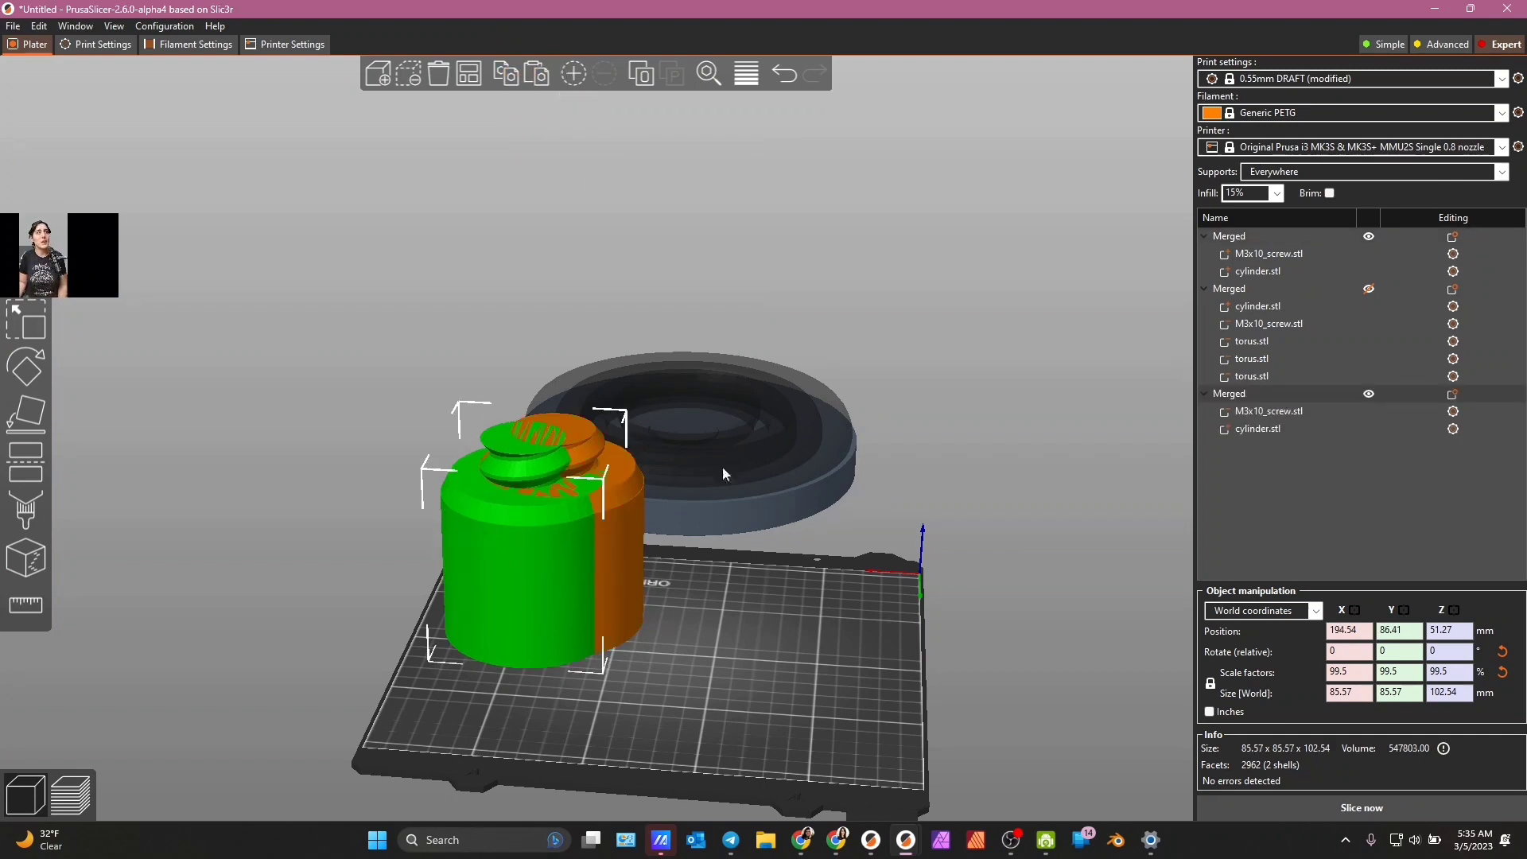
drag(503, 634, 732, 680)
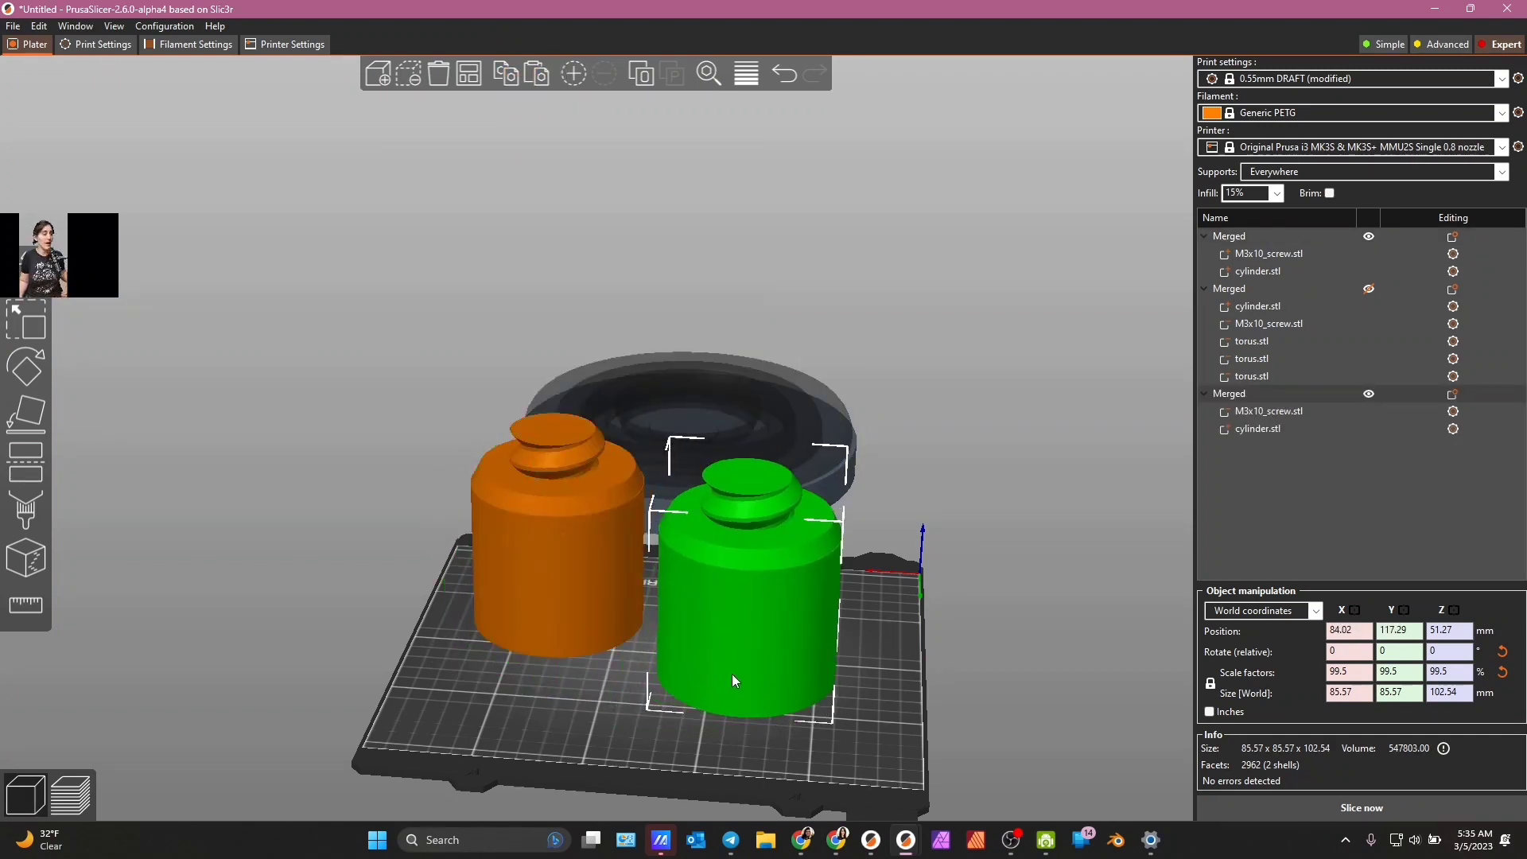
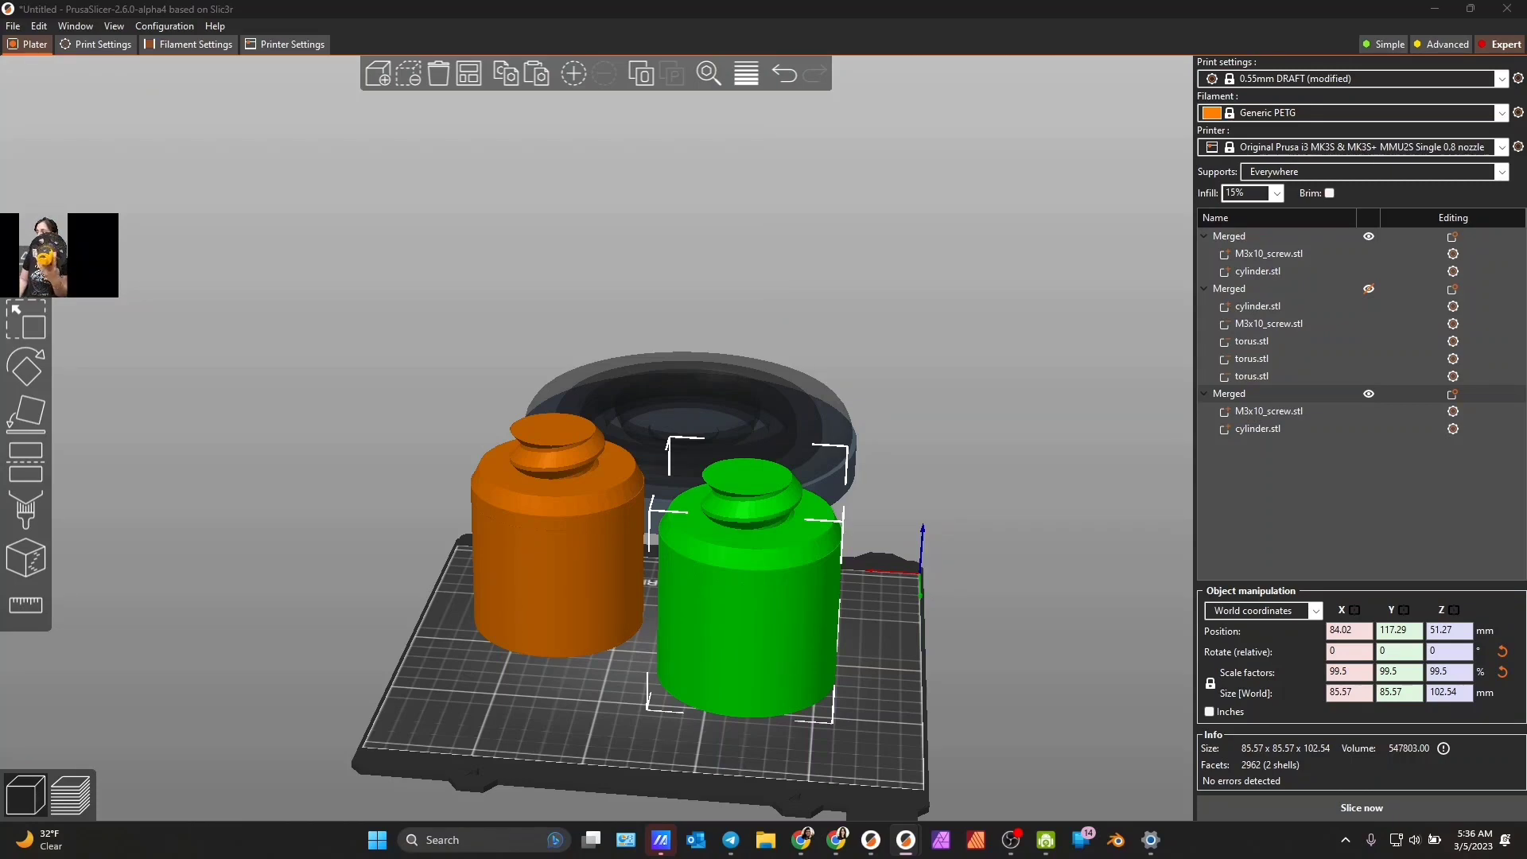
drag(726, 752, 731, 754)
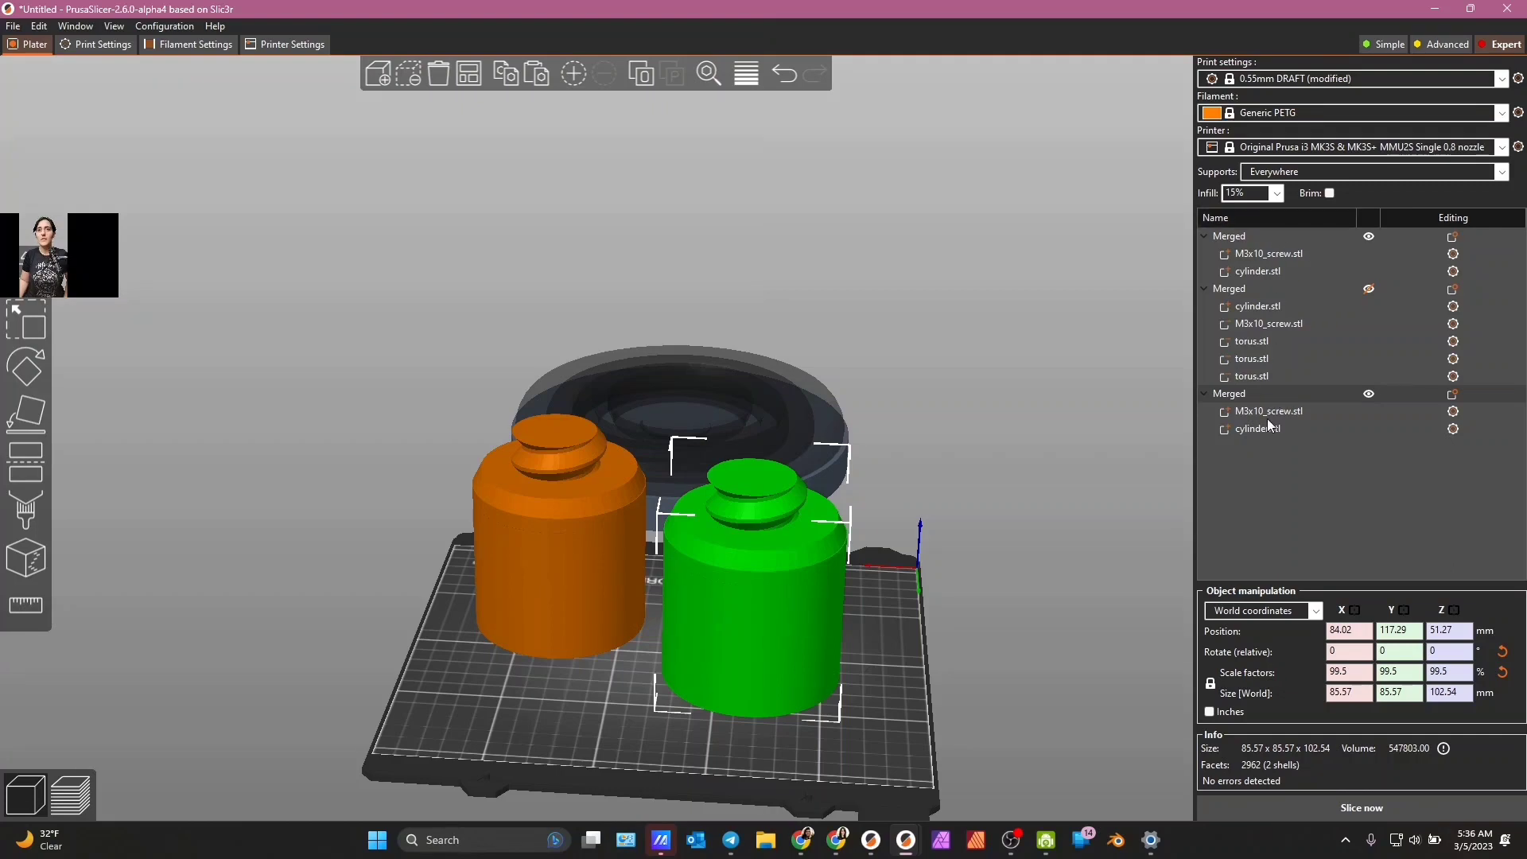
- Unlock uniform scaling for the copied column and set its X and Y size to 72 mm
click(1363, 693)
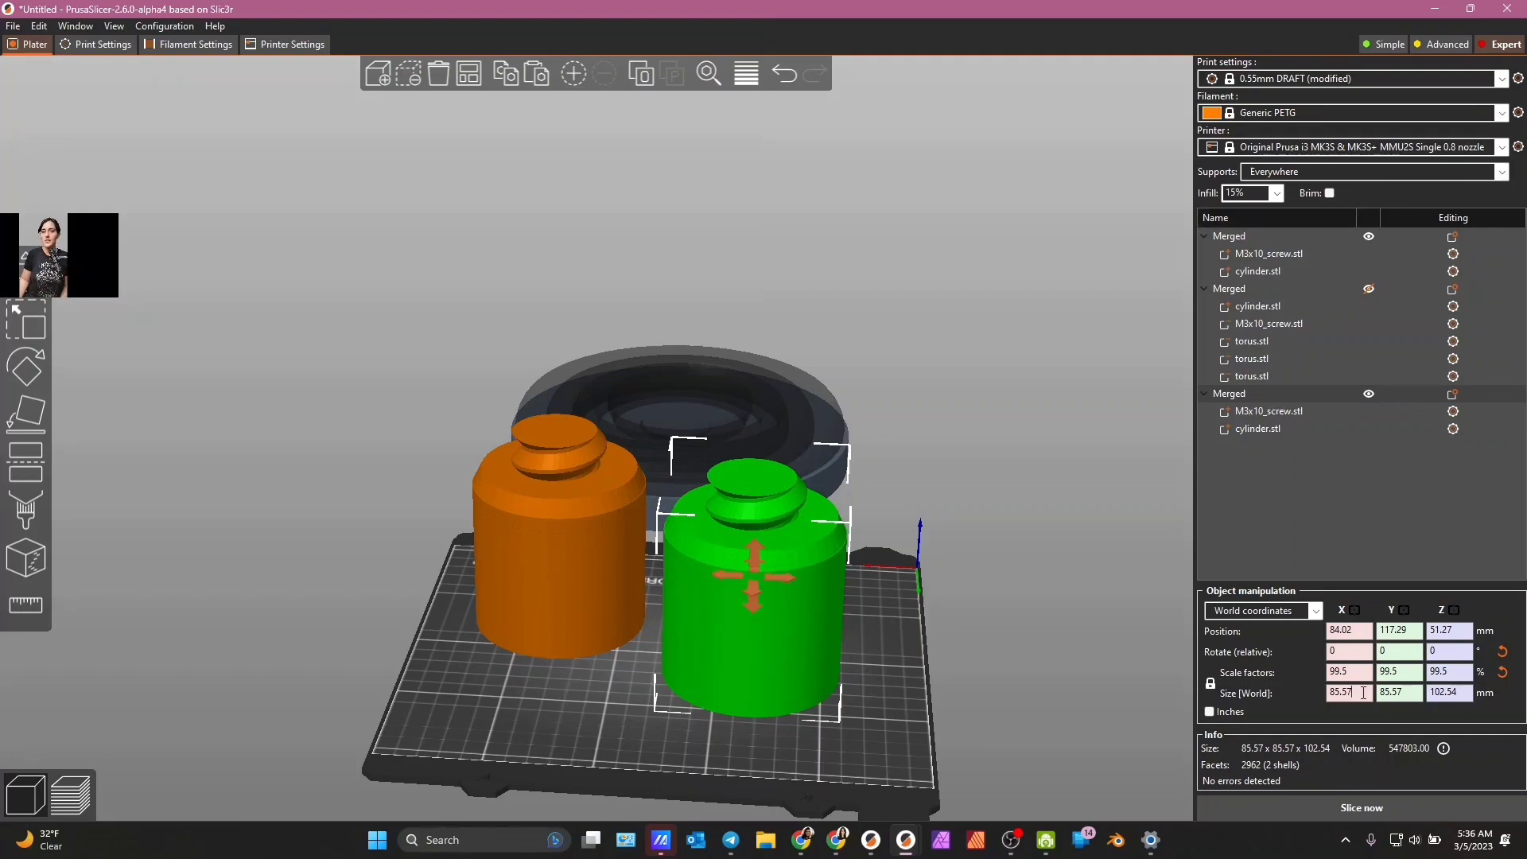
click(1211, 683)
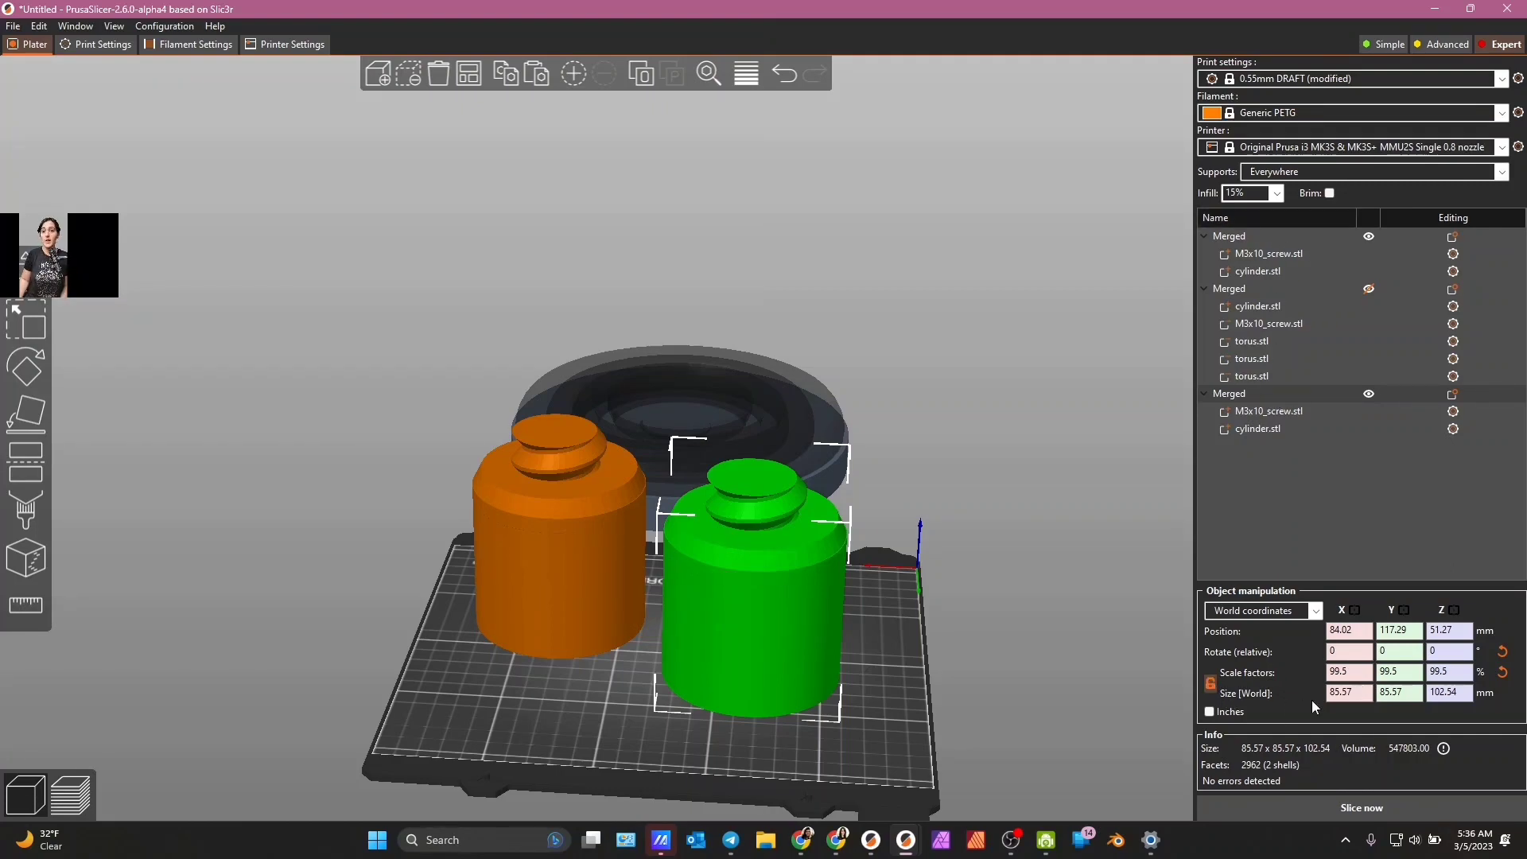
drag(1361, 693, 1328, 693)
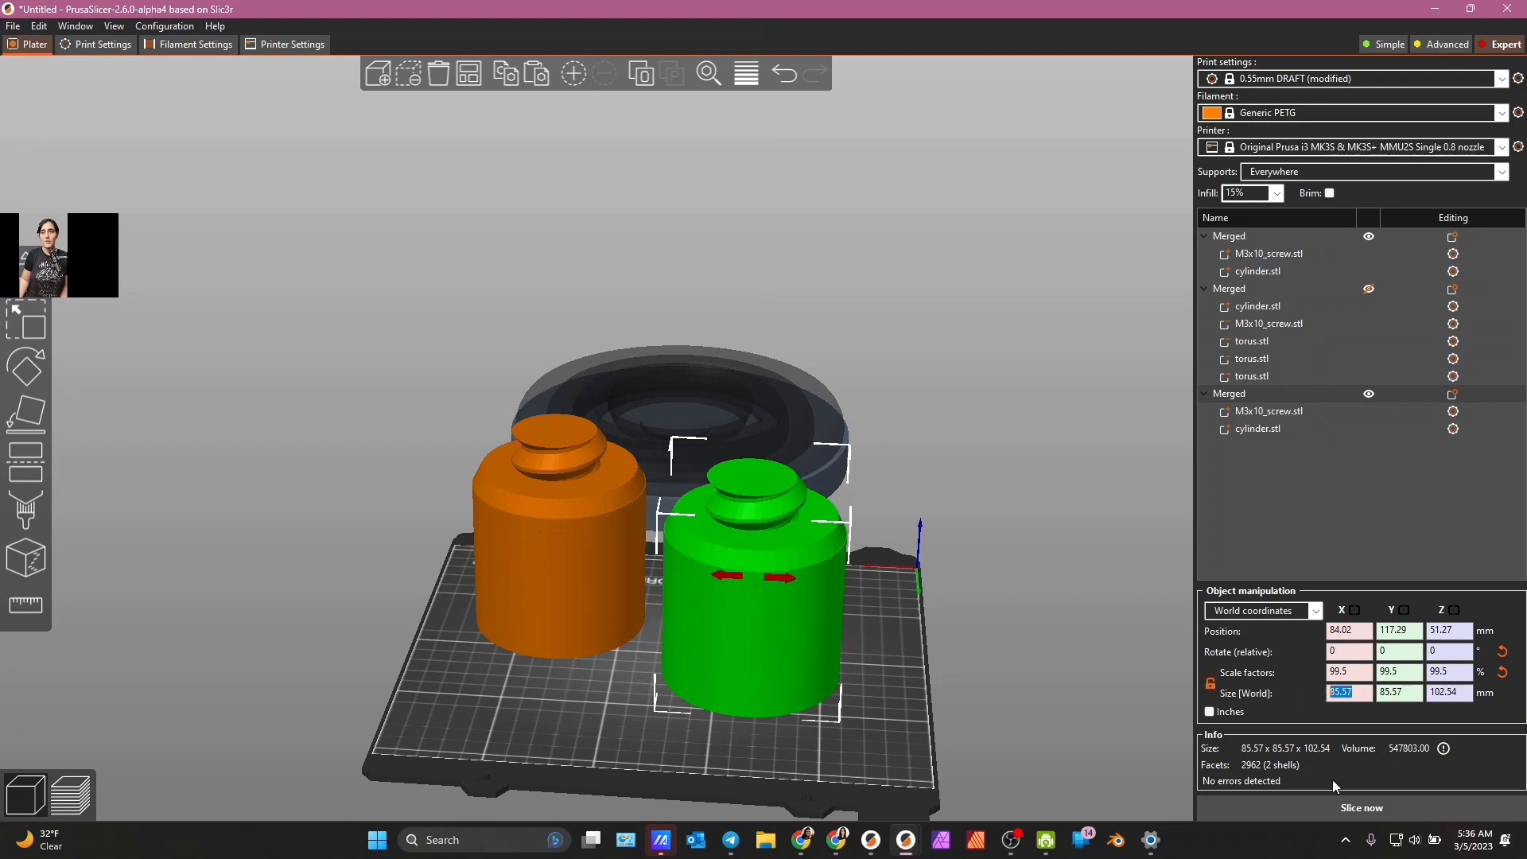
text(72)
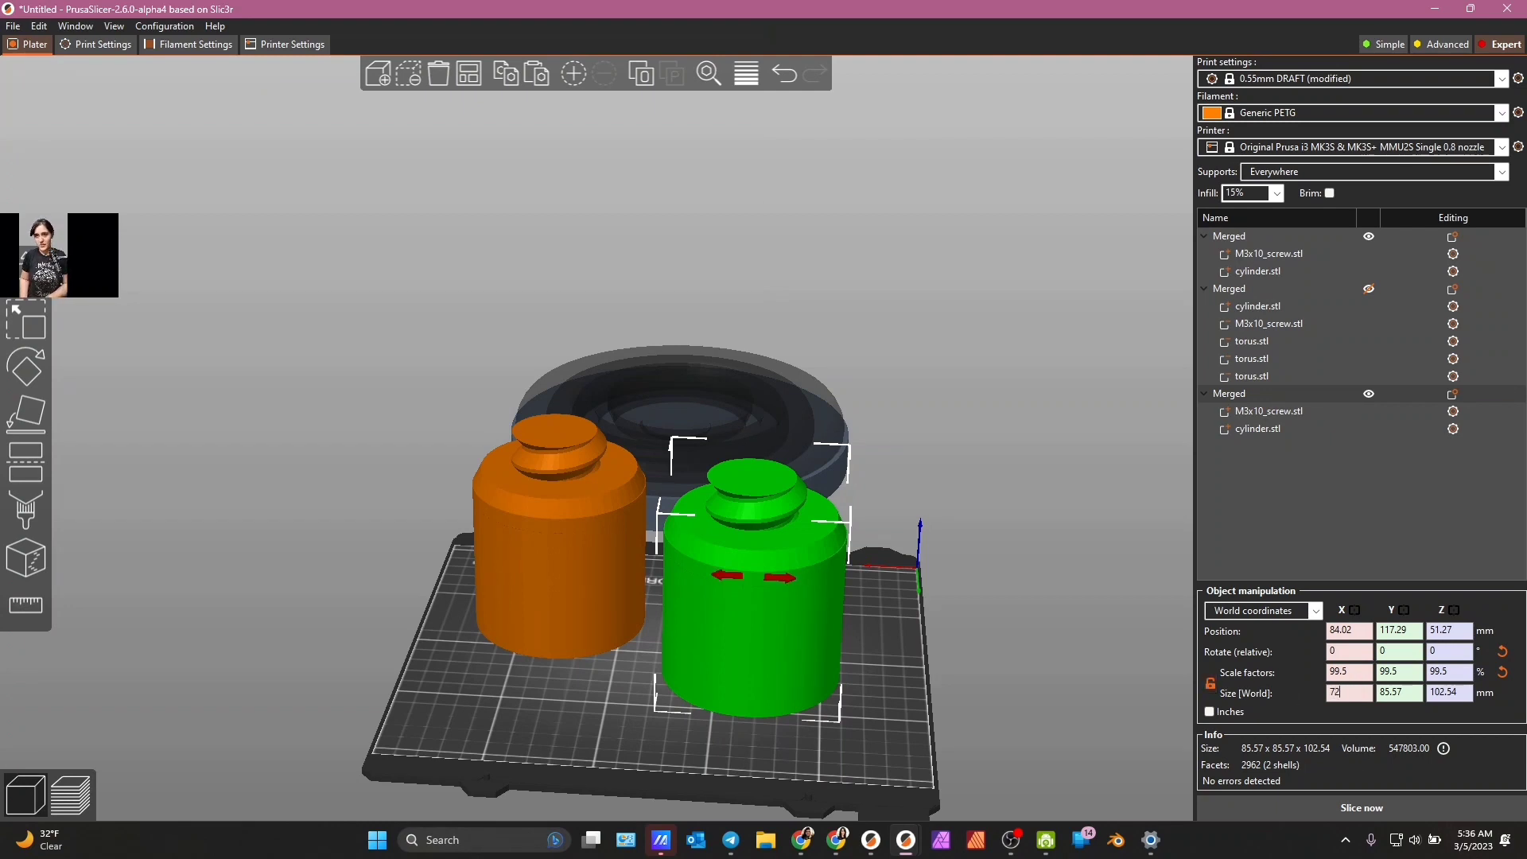
key(Tab)
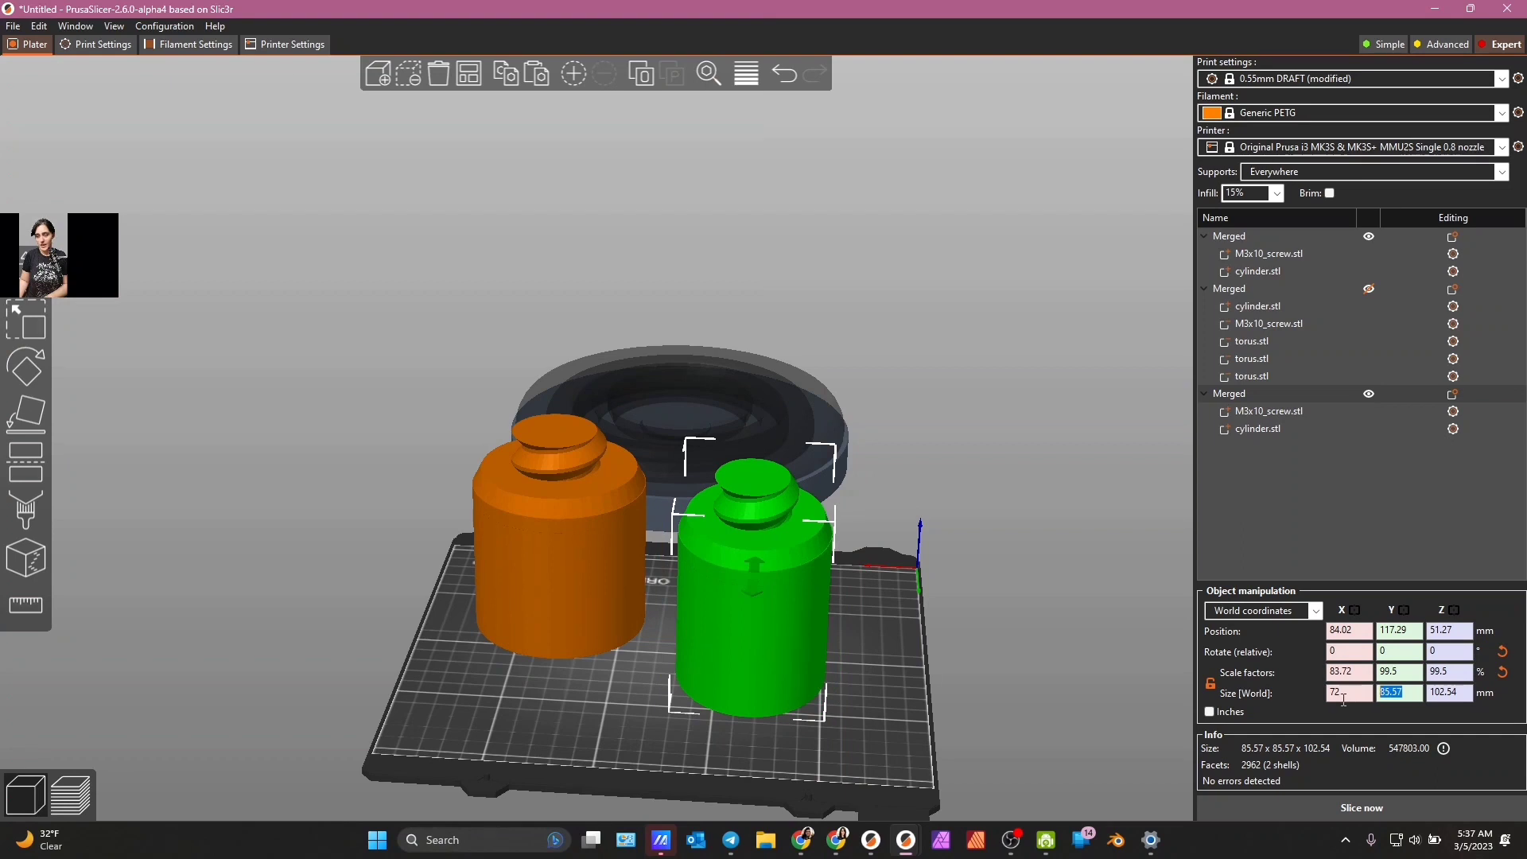
text(72)
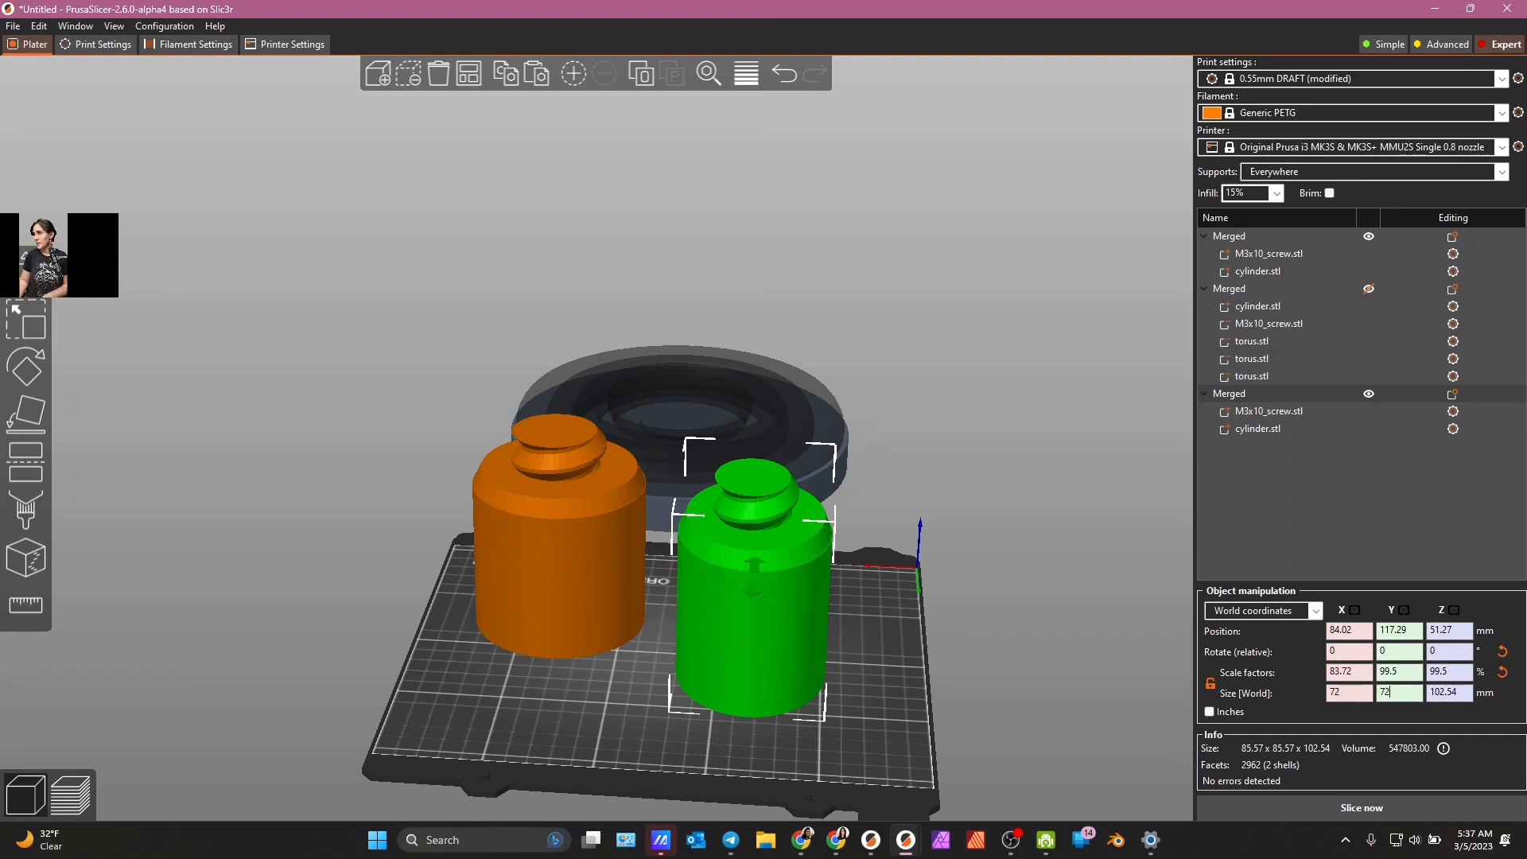
key(Tab)
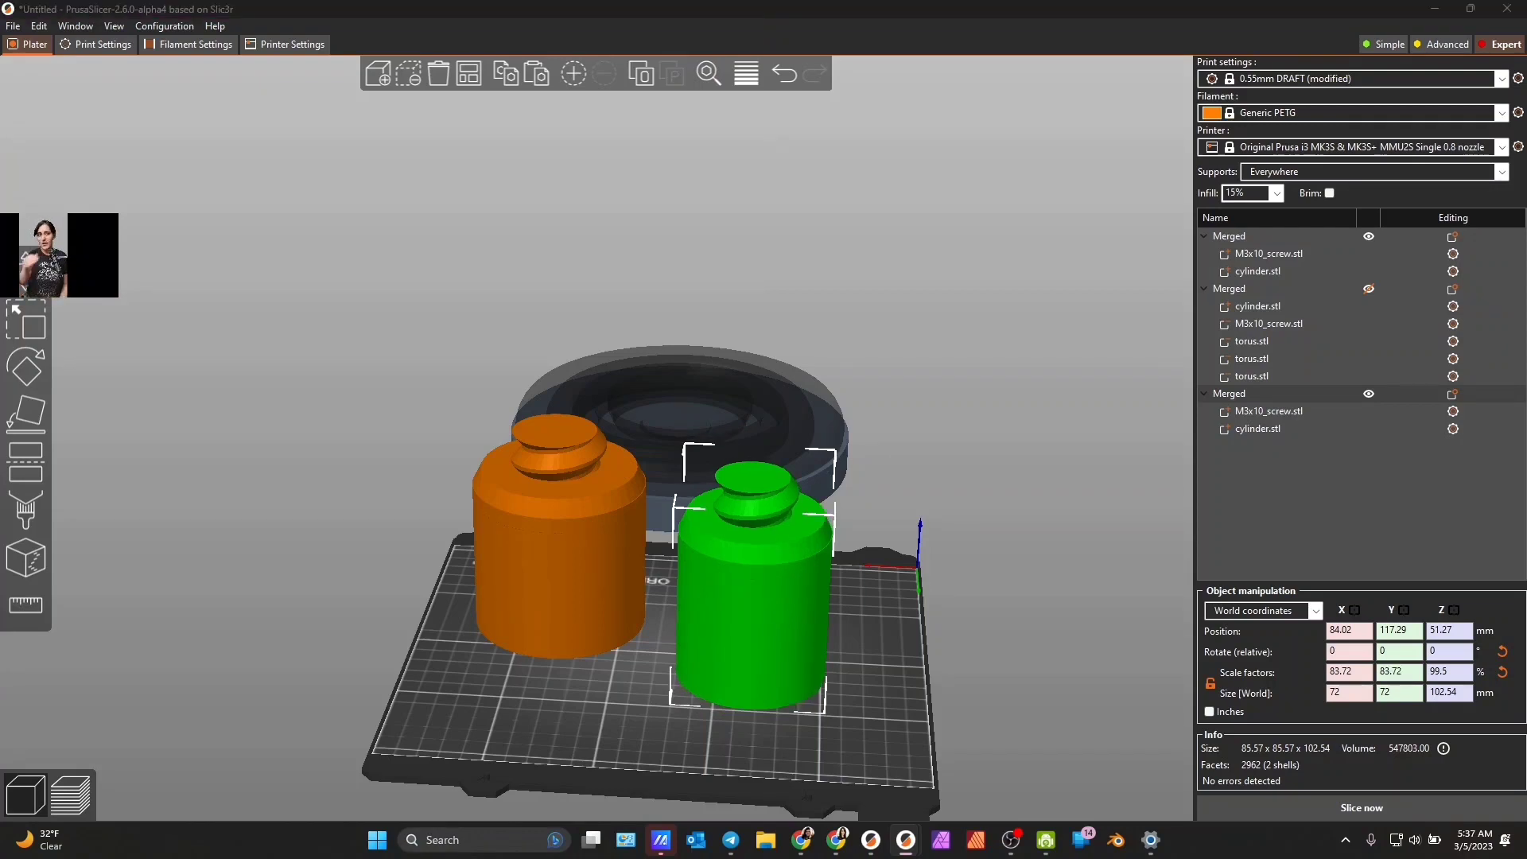
mouse_move(942, 716)
mouse_down()
mouse_move(940, 671)
mouse_move(940, 708)
mouse_up()
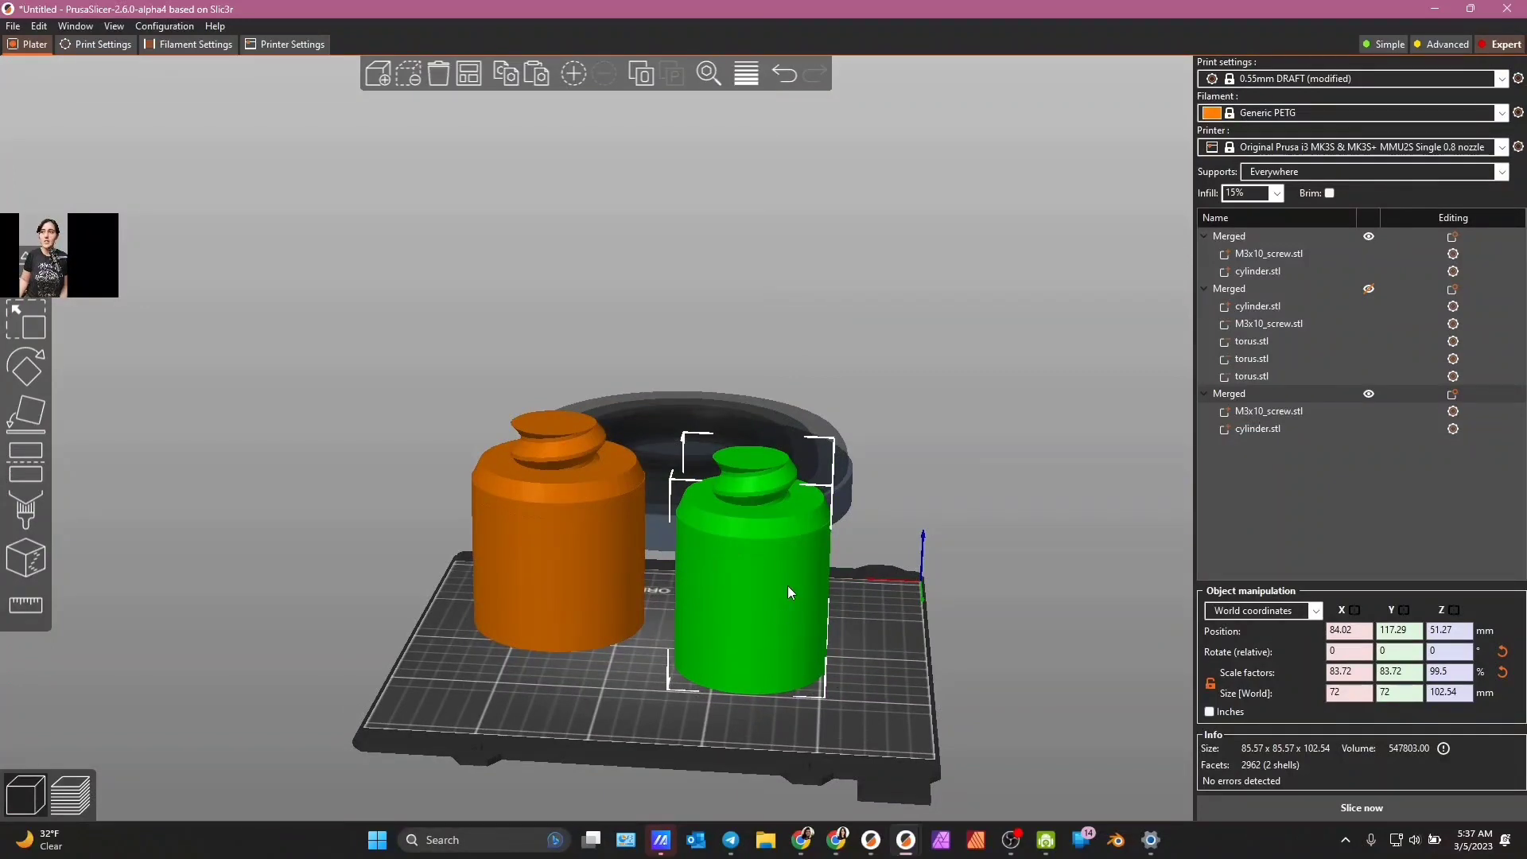
mouse_move(890, 694)
mouse_down()
mouse_move(894, 656)
mouse_move(889, 703)
mouse_move(895, 685)
mouse_up()
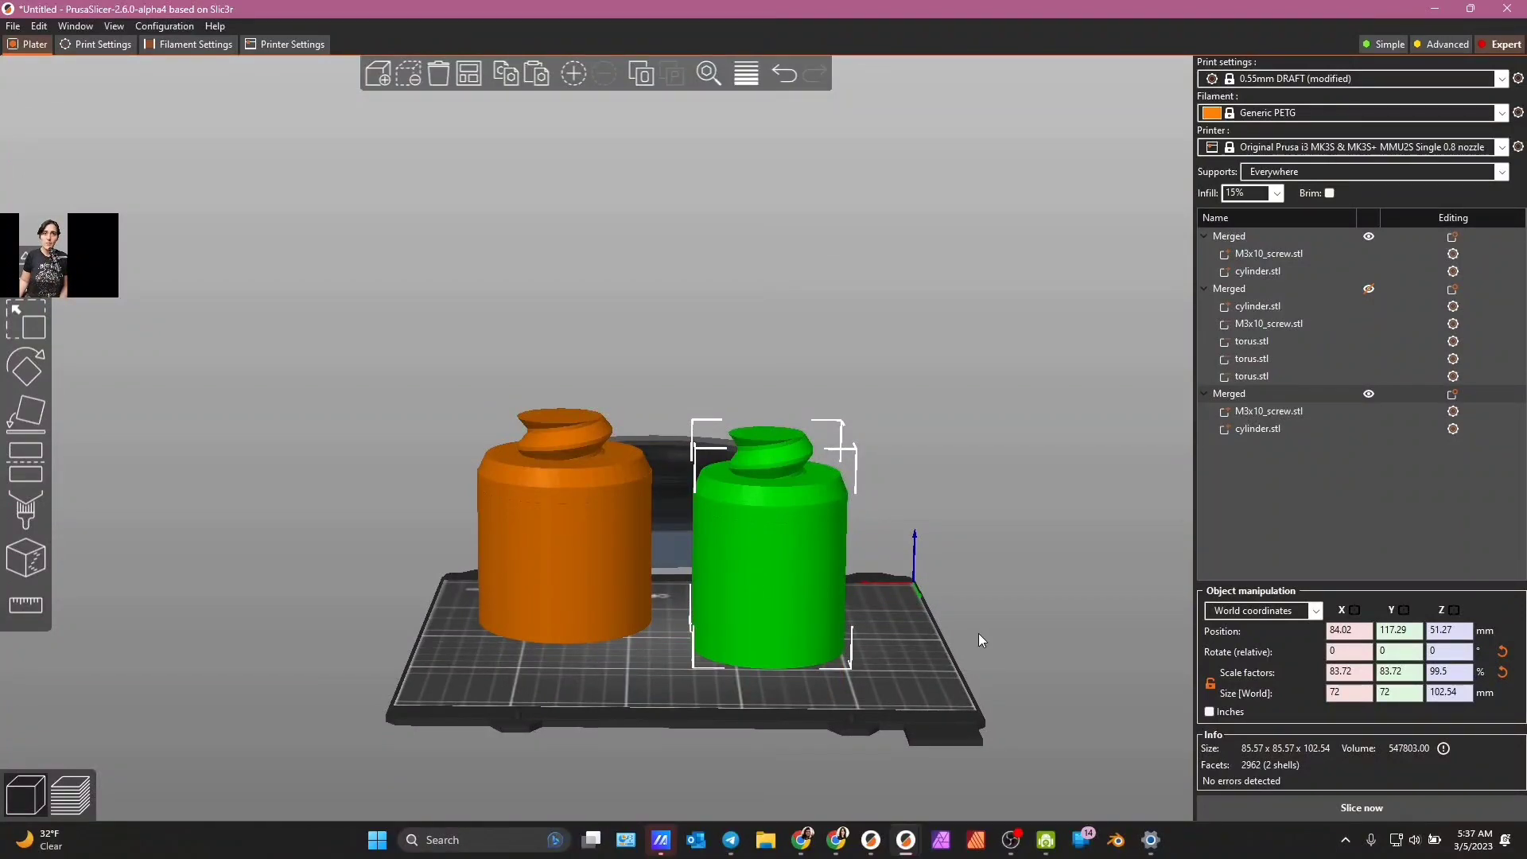
mouse_move(979, 633)
mouse_down()
mouse_move(988, 608)
mouse_move(987, 644)
mouse_up()
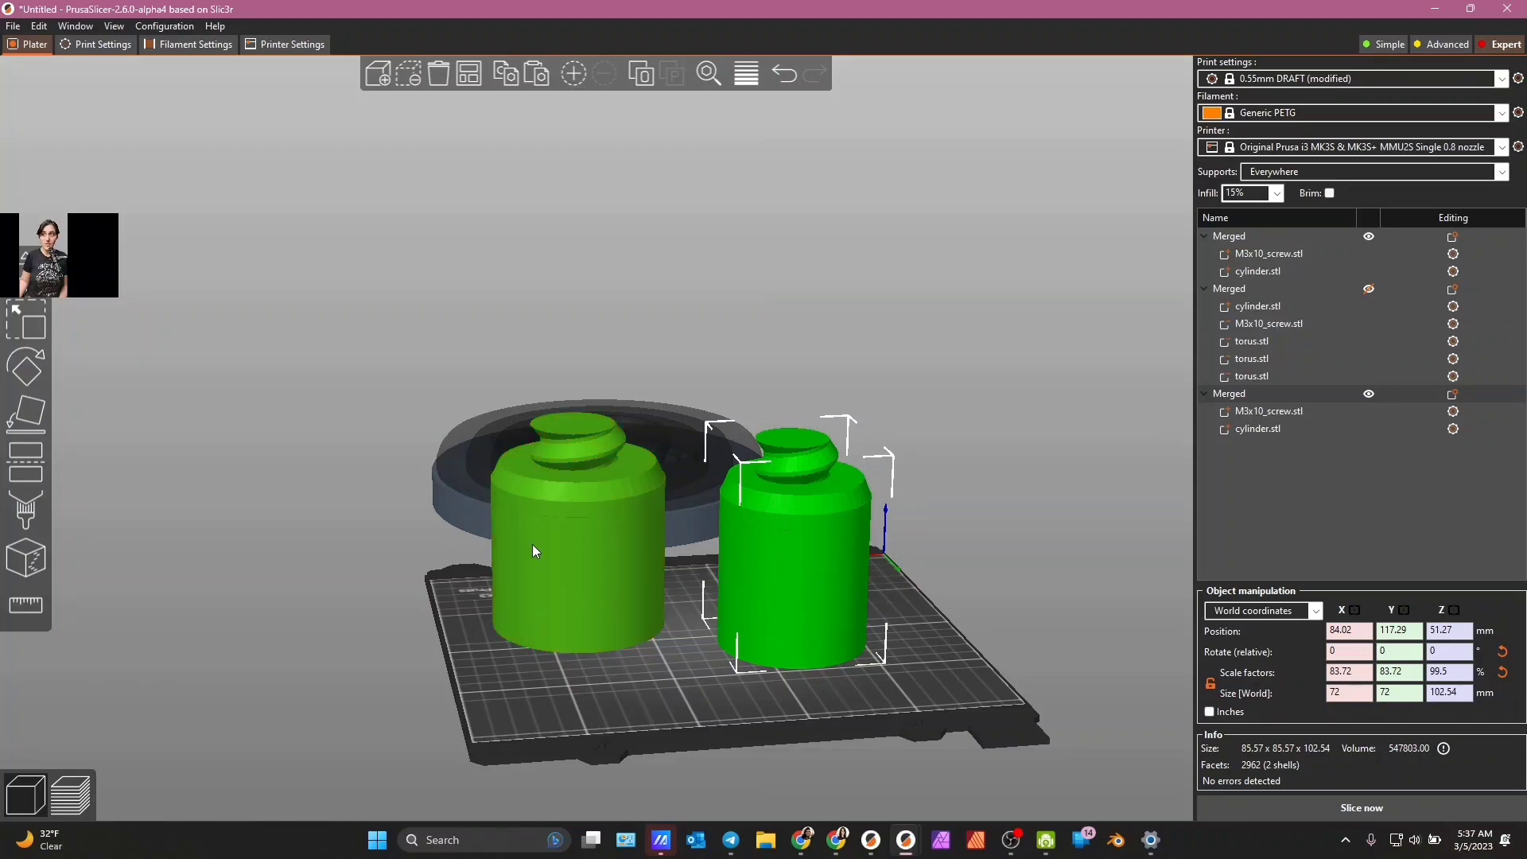
mouse_move(915, 638)
mouse_down()
mouse_move(911, 569)
mouse_move(905, 646)
mouse_move(911, 570)
mouse_move(905, 674)
mouse_move(908, 632)
mouse_up()
drag(915, 475, 920, 480)
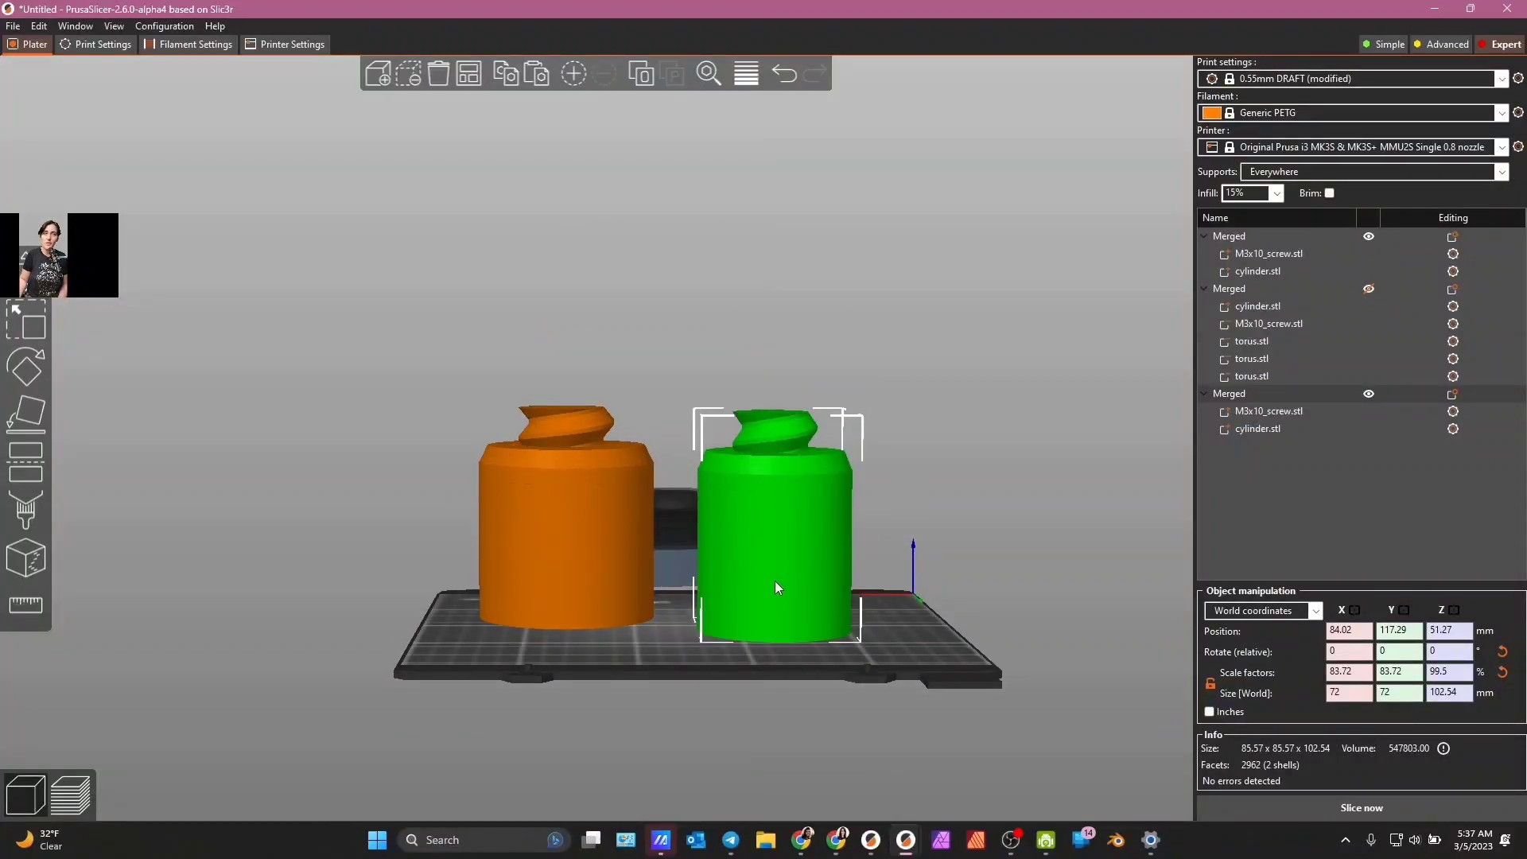
- Set the Z size of the cylinder part in the copied column to 140 mm and deselect it
click(1271, 430)
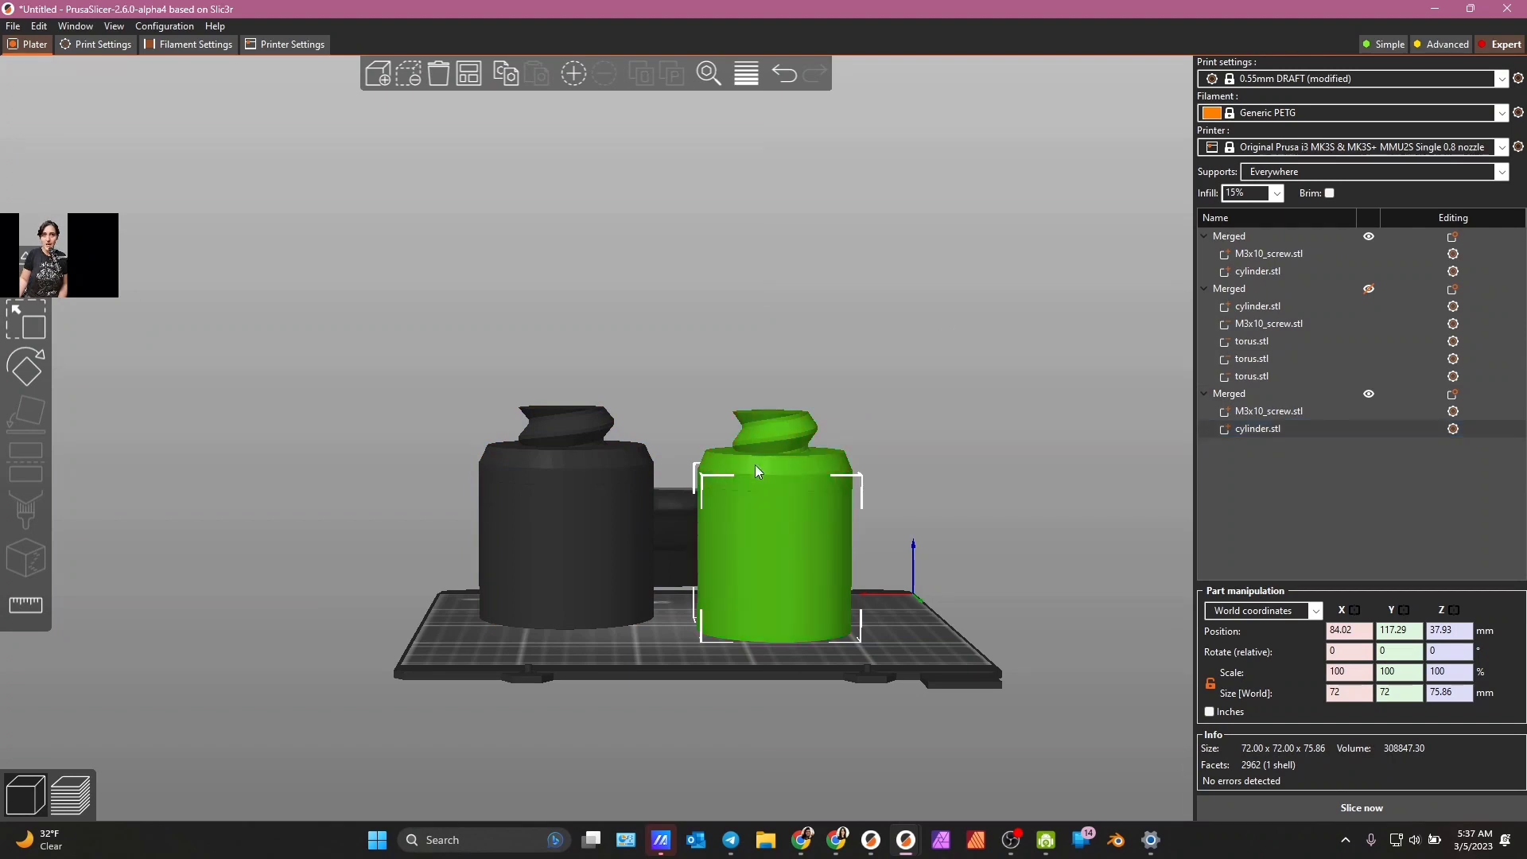
drag(995, 490, 995, 507)
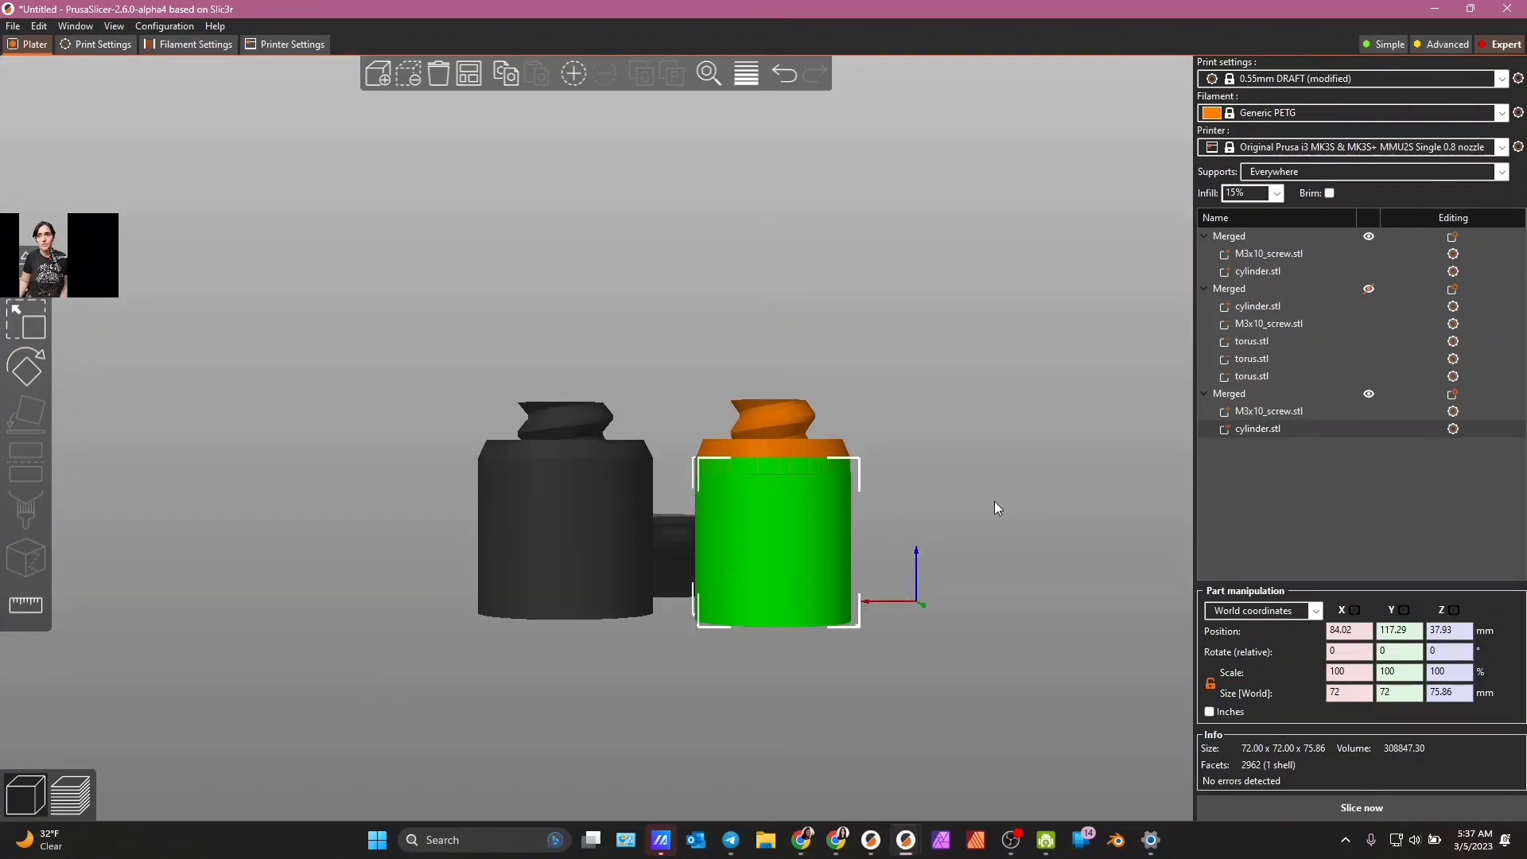
click(1453, 692)
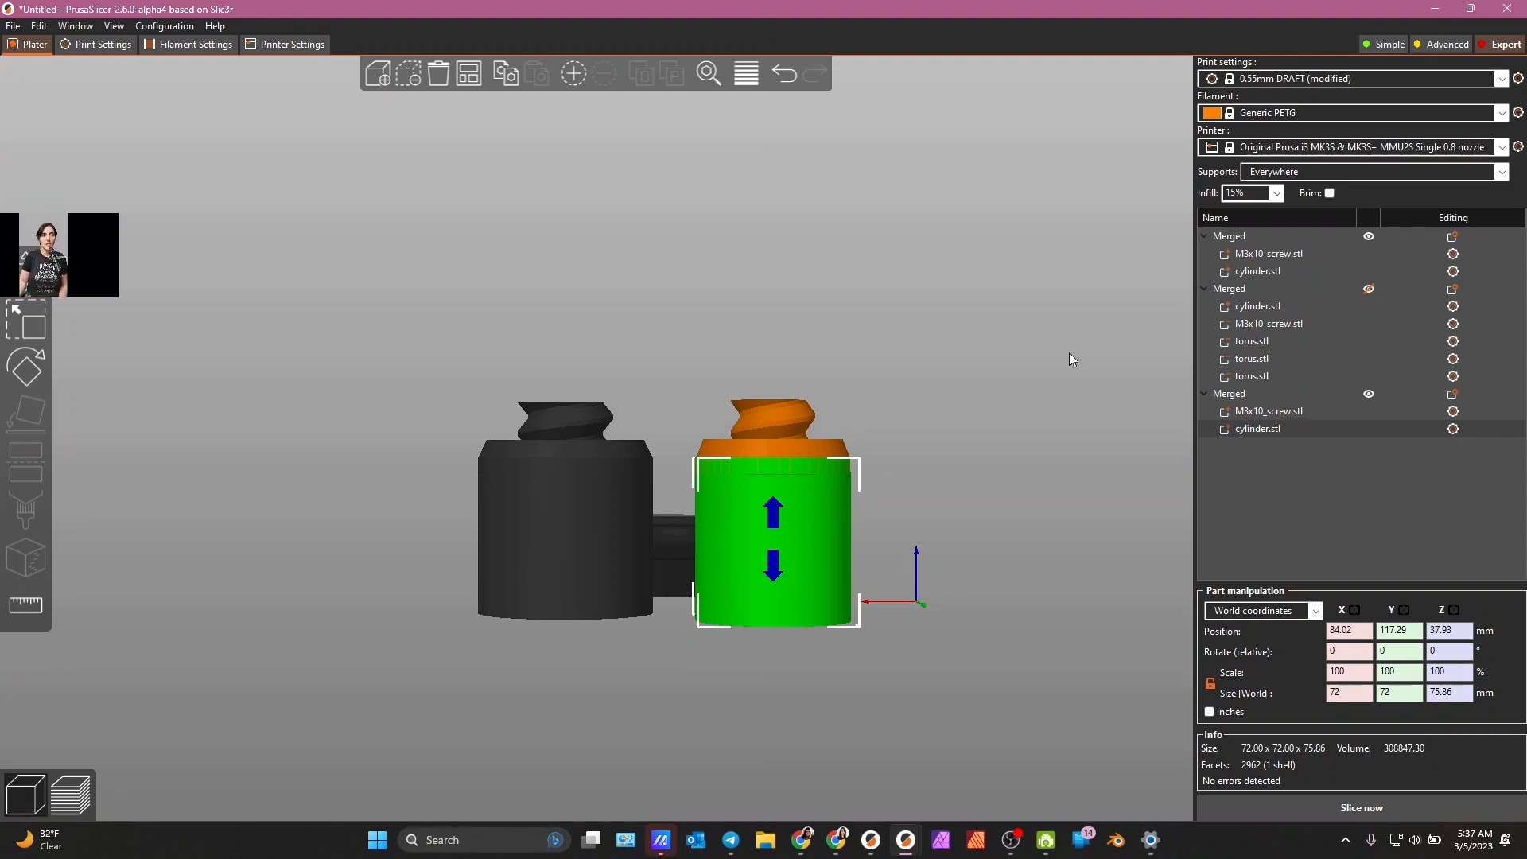
drag(1069, 359, 1012, 493)
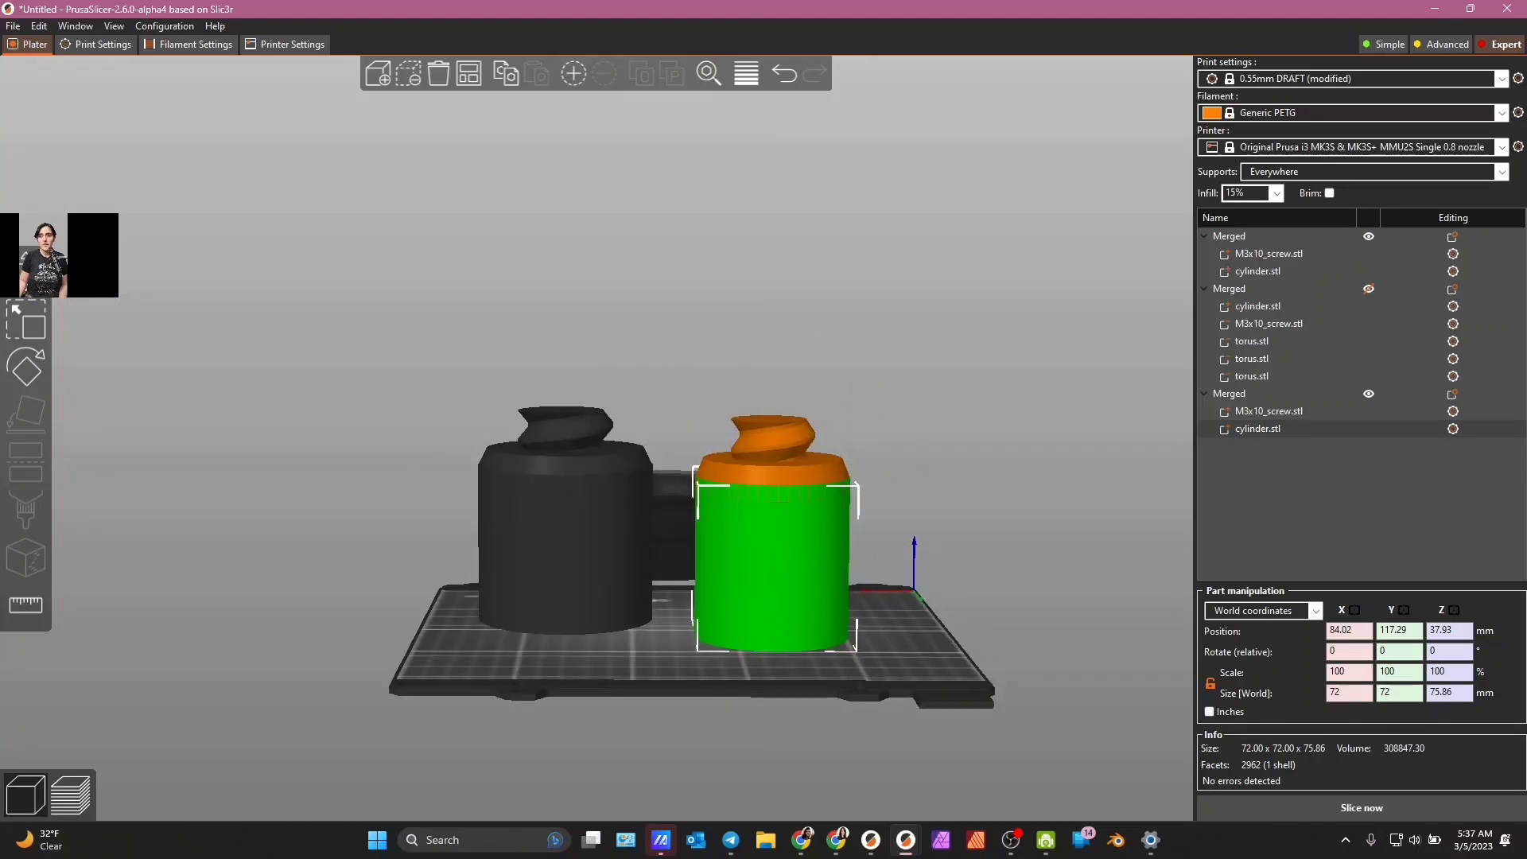
click(1433, 694)
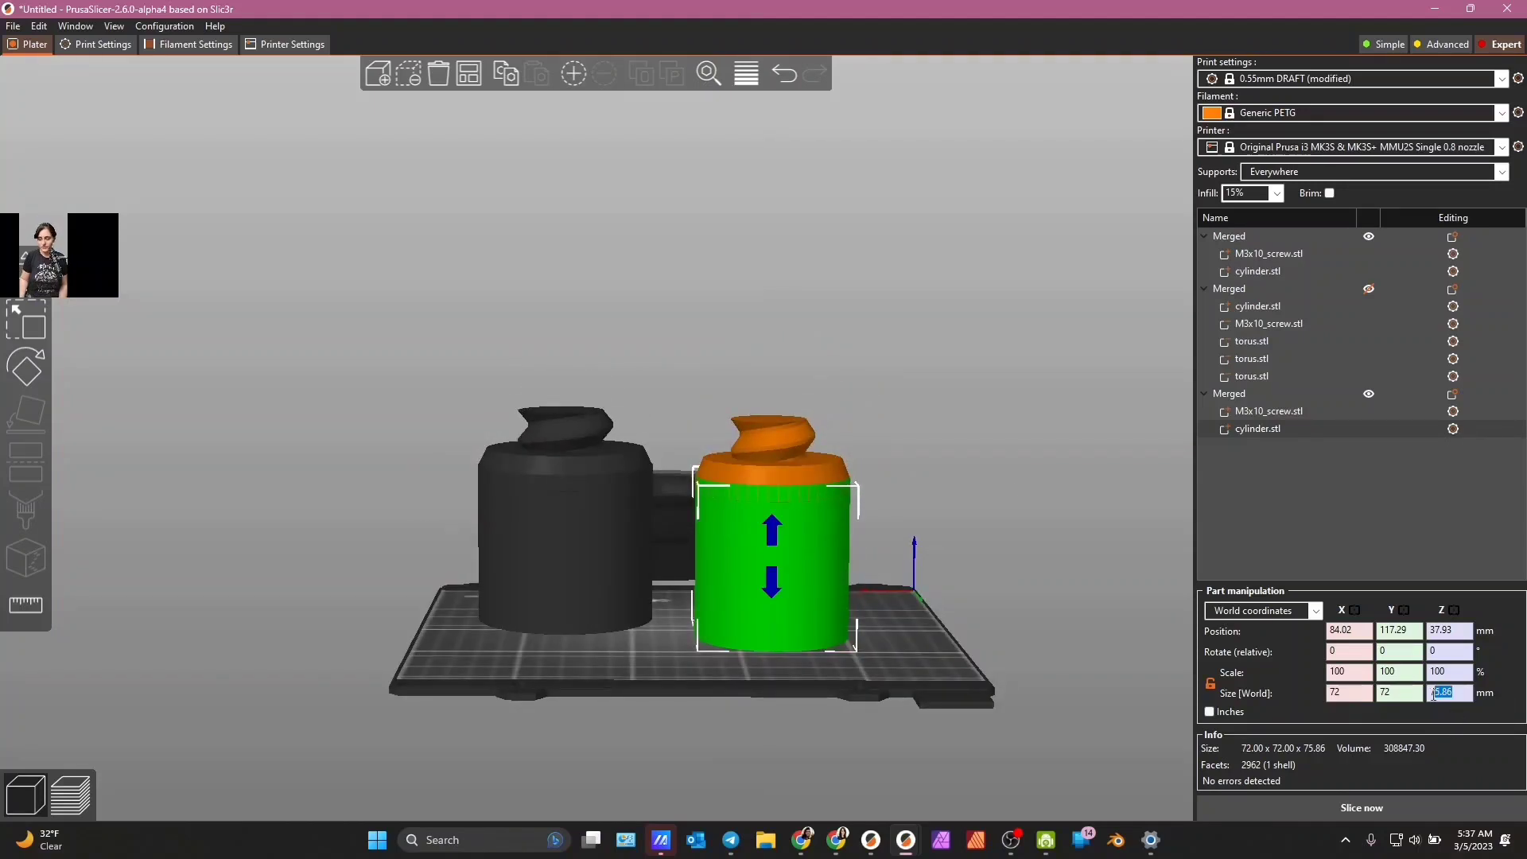
text(7140)
drag(1439, 693, 1376, 689)
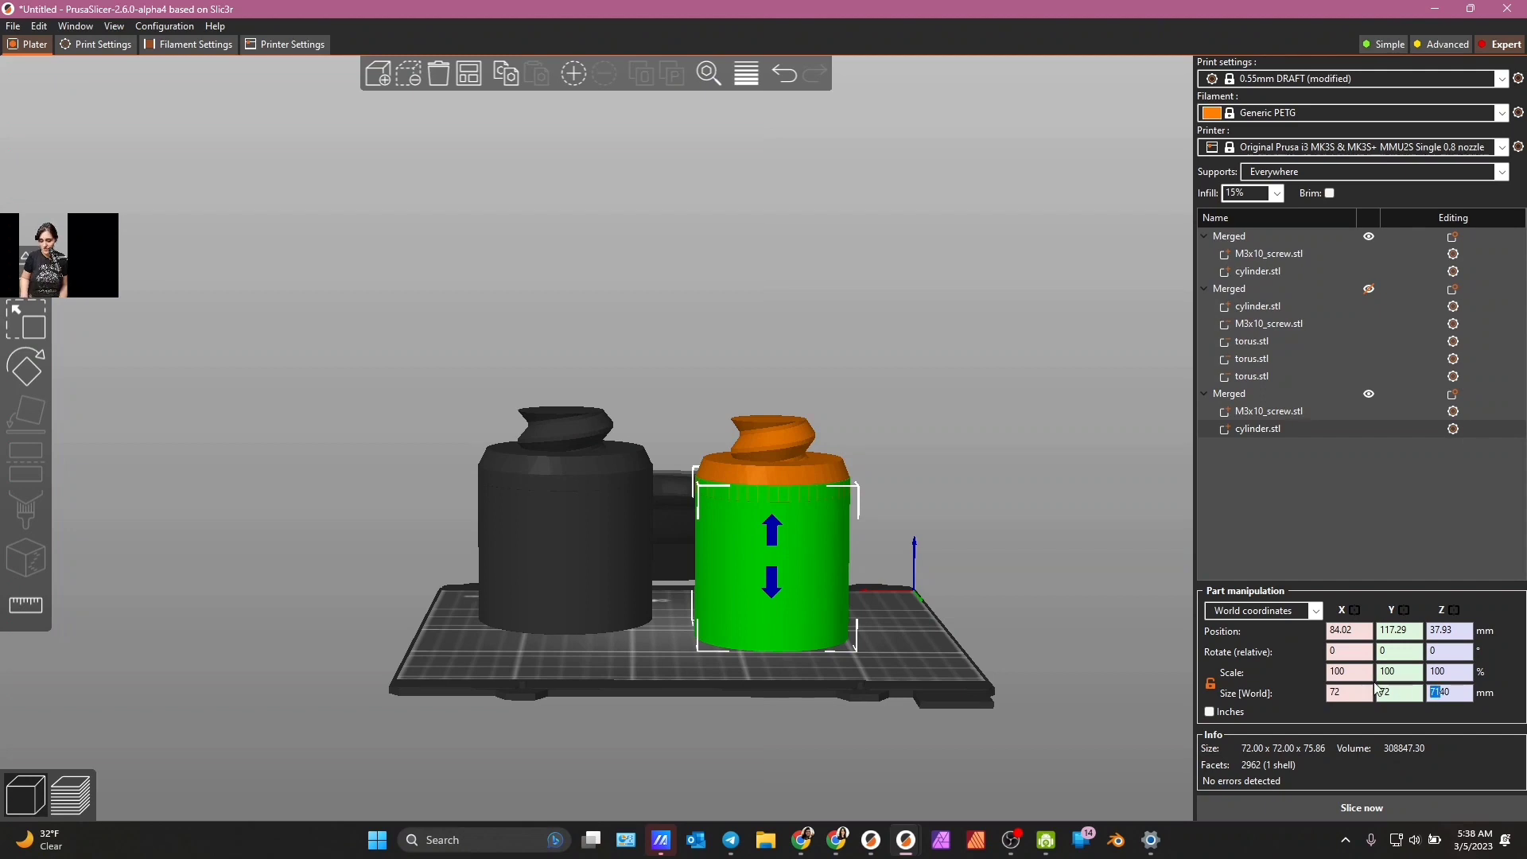
text(140)
click(1123, 581)
mouse_move(924, 474)
mouse_down()
mouse_move(937, 500)
mouse_move(922, 492)
mouse_up()
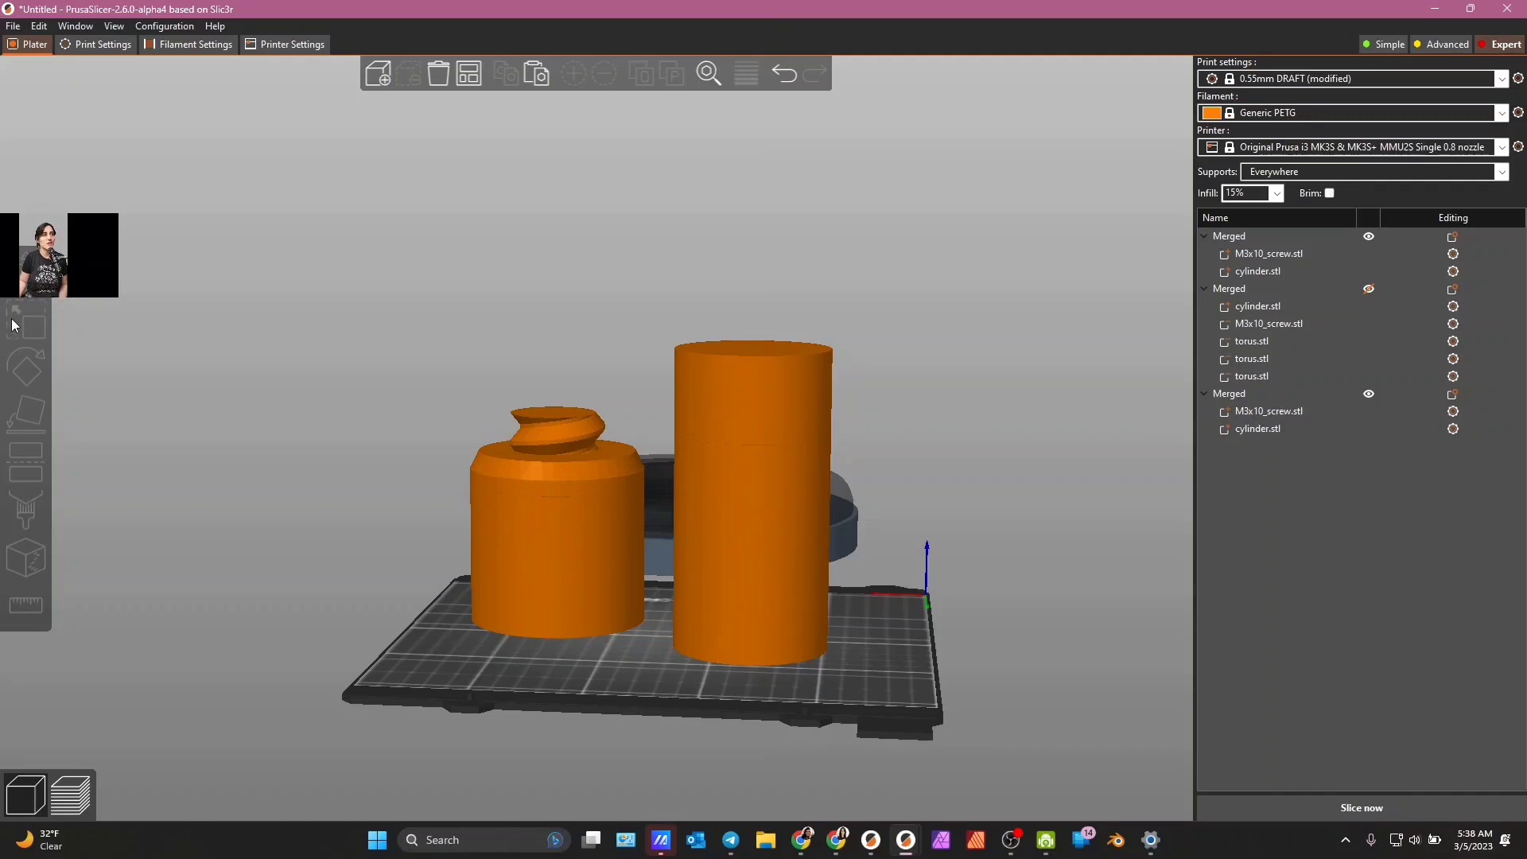
- Raise the M3x10_screw part of the copied column to about Z 123 mm
click(1272, 412)
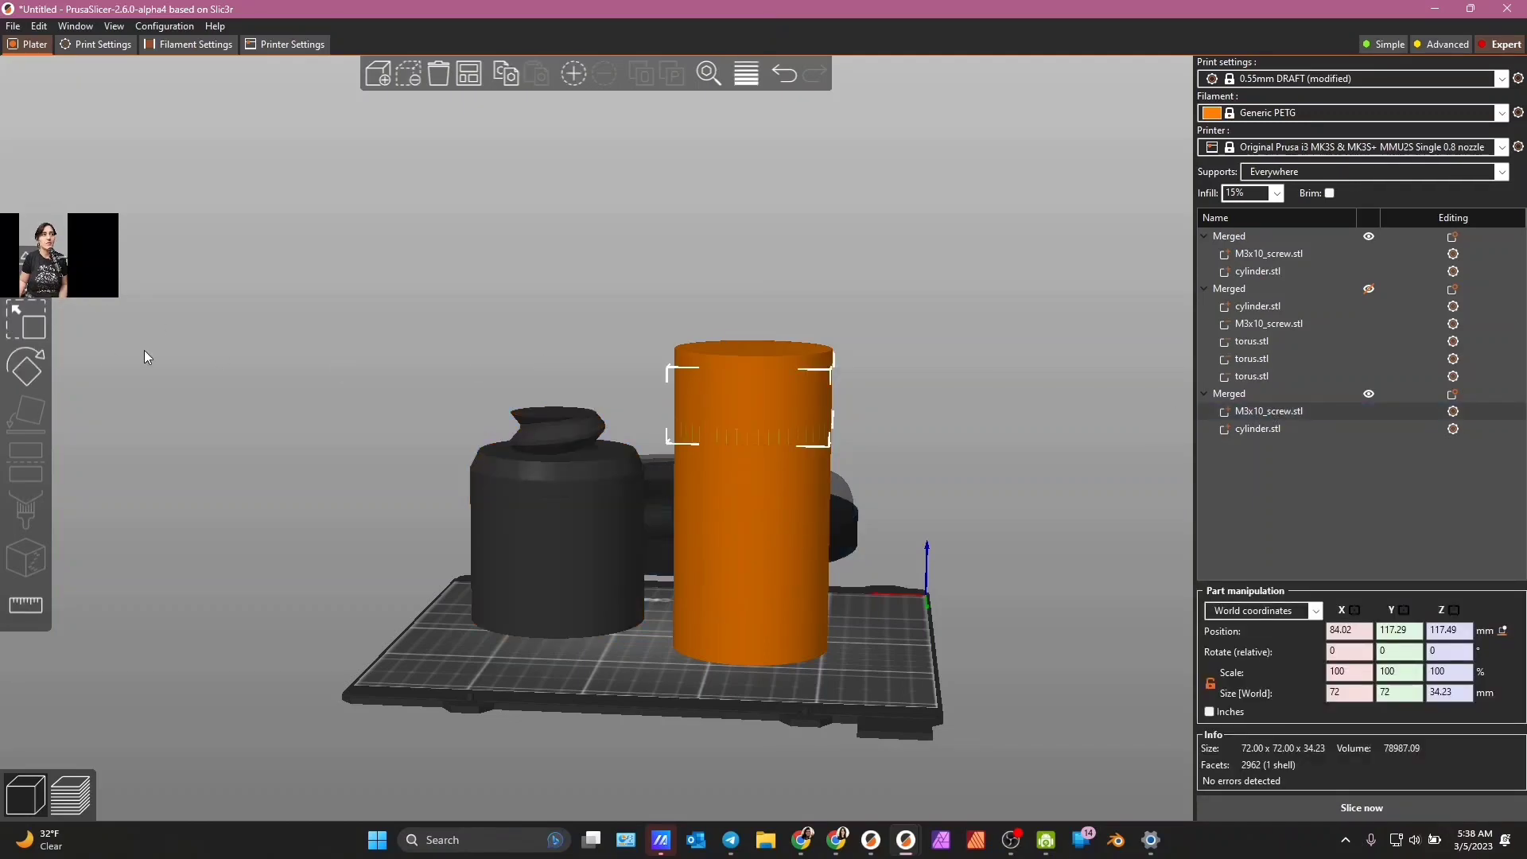
key(m)
drag(749, 340, 761, 327)
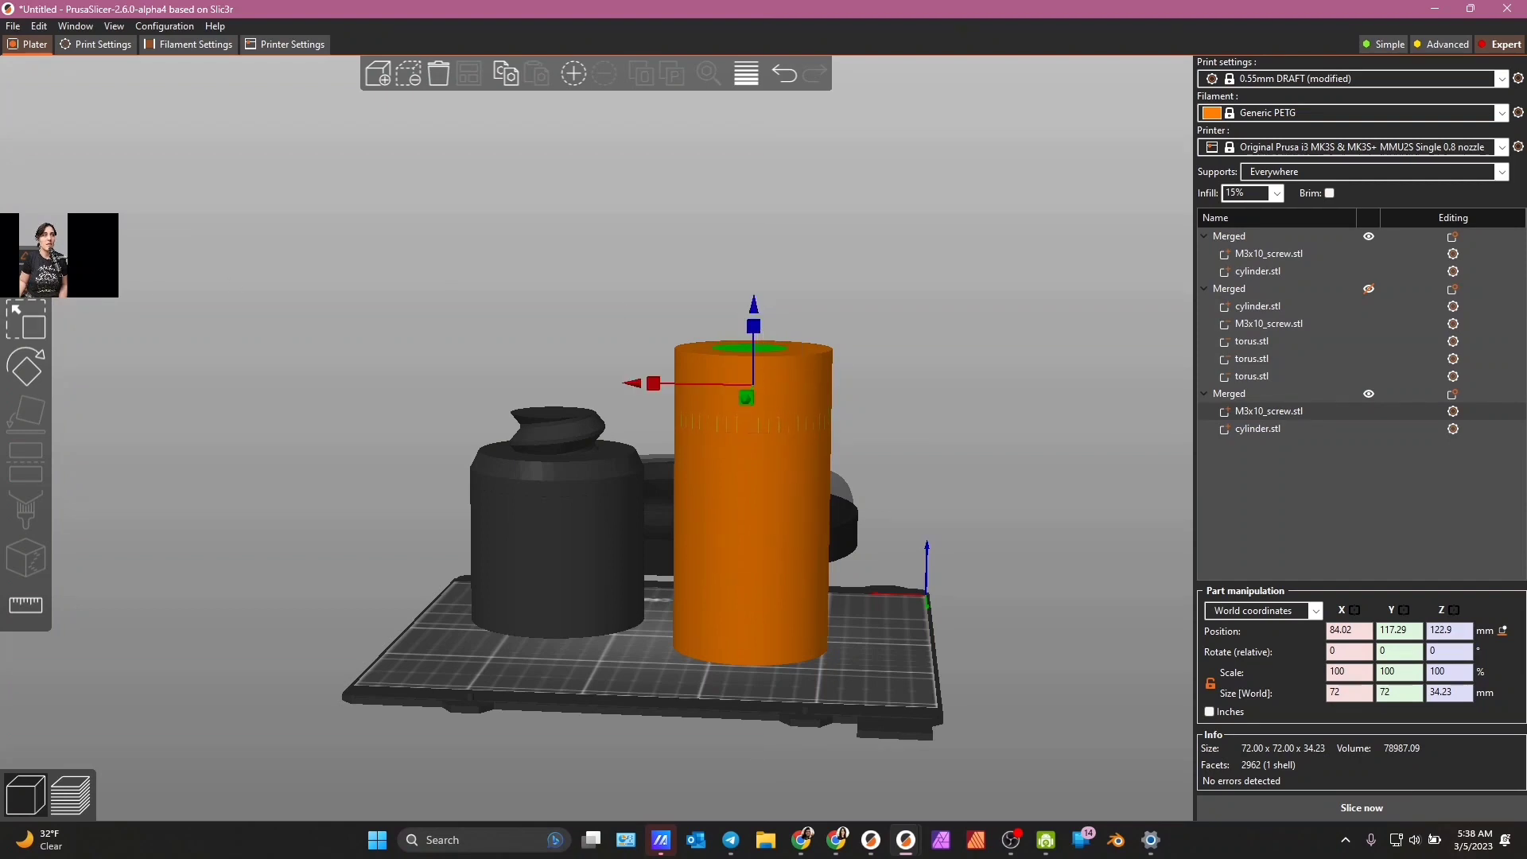
click(36, 305)
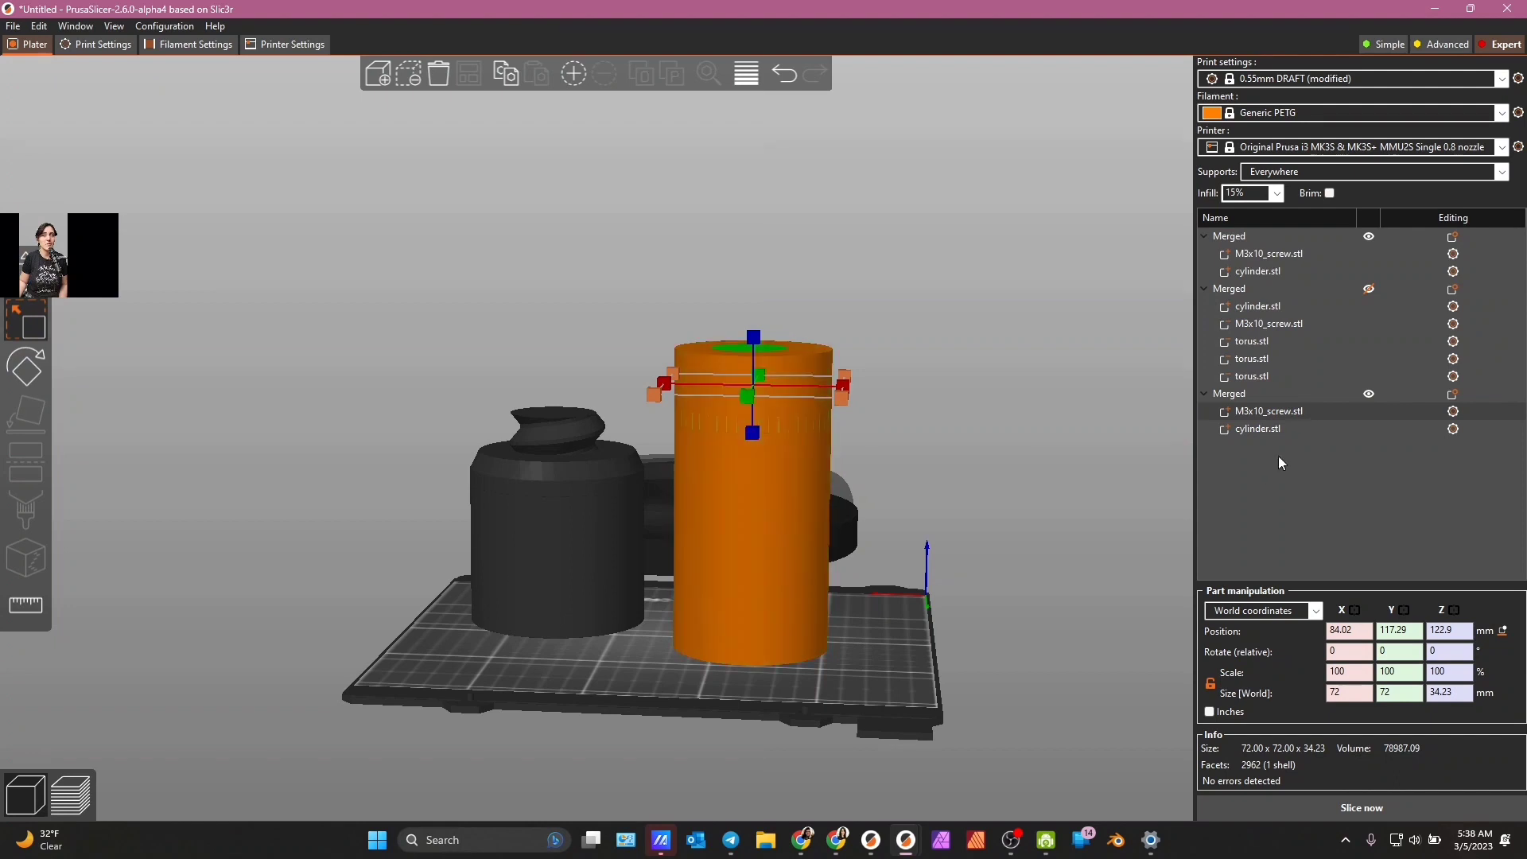
click(1276, 431)
drag(752, 340, 752, 361)
key(ctrl+z)
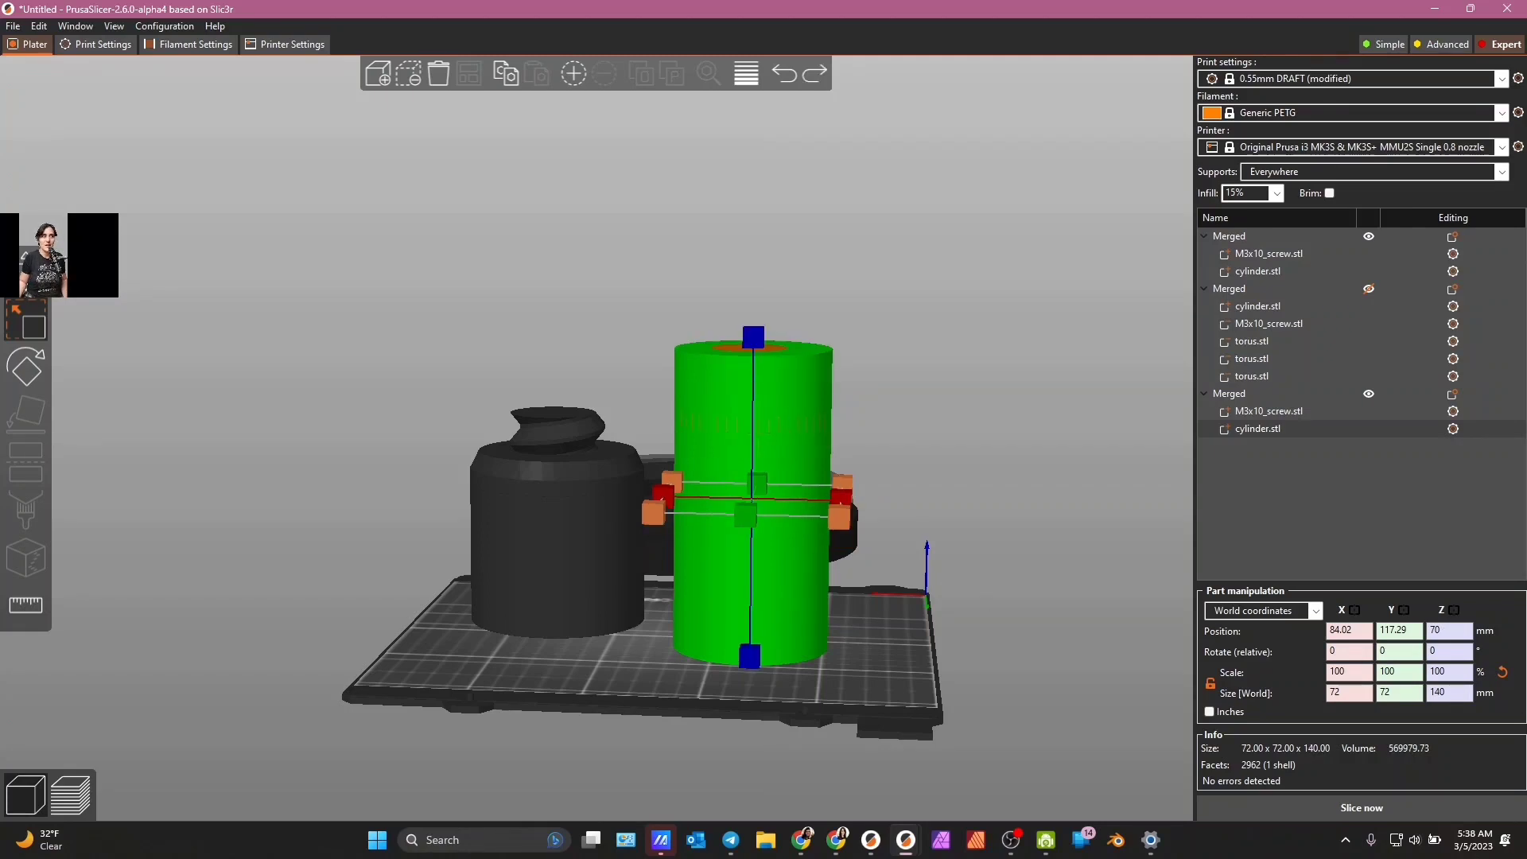
- Lower the copied column's cylinder part to about Z 36 mm so the screw thread protrudes above it
key(w)
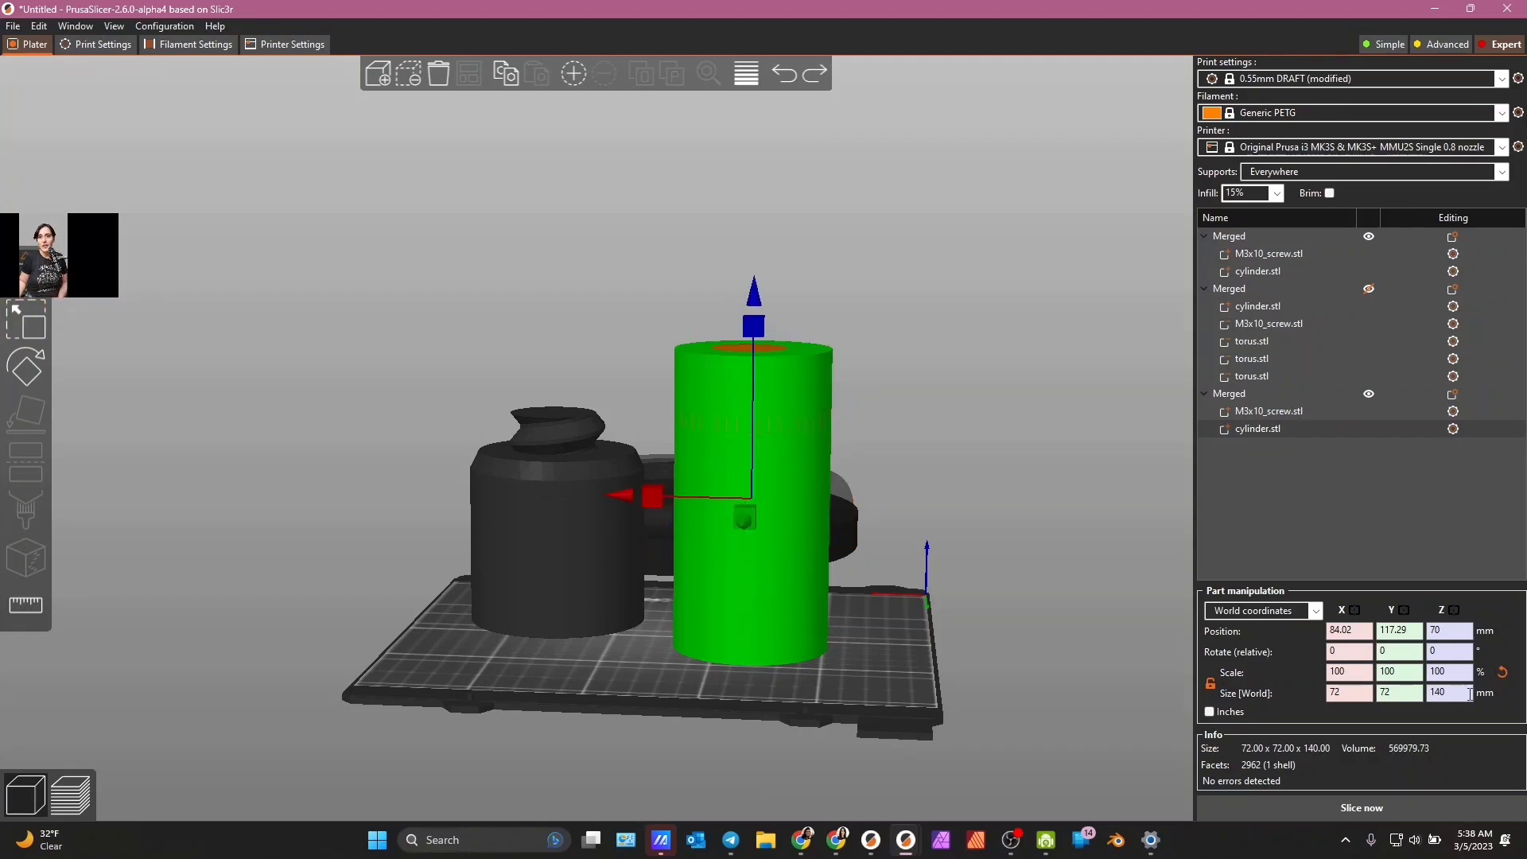
key(w)
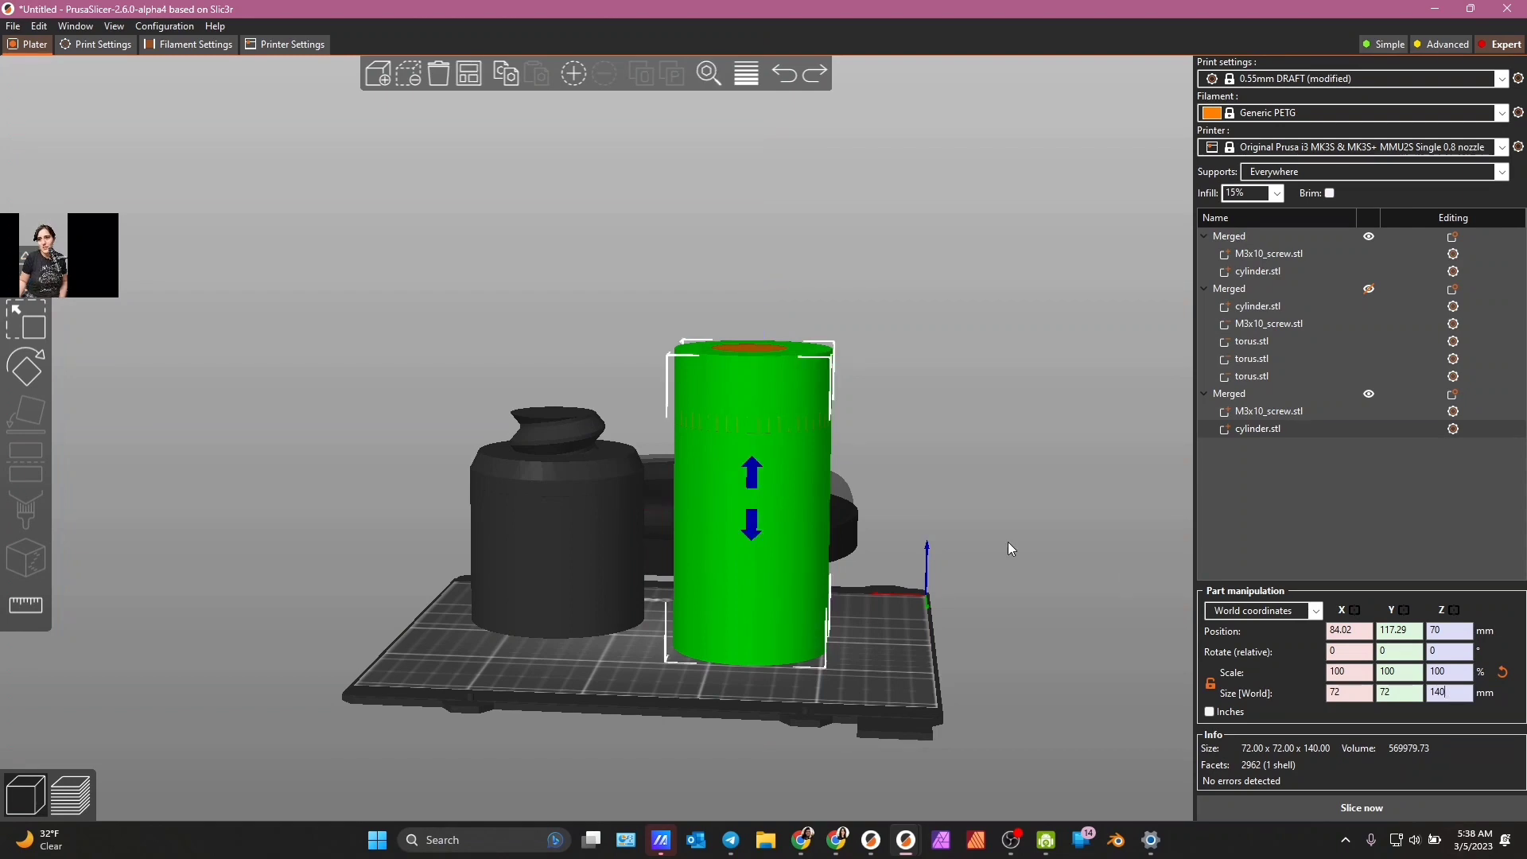
key(w)
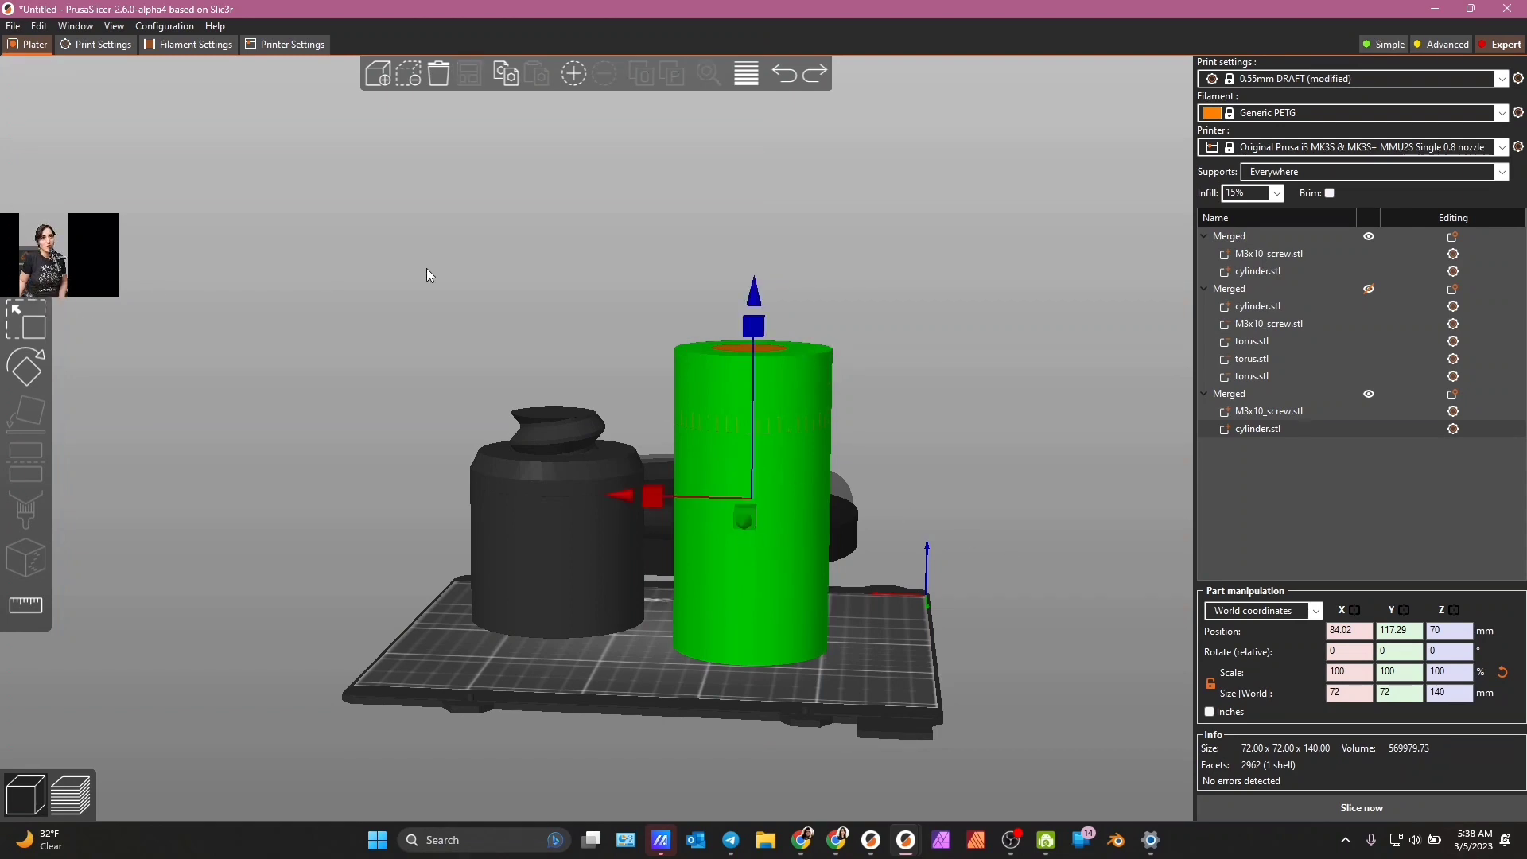
drag(756, 328, 767, 403)
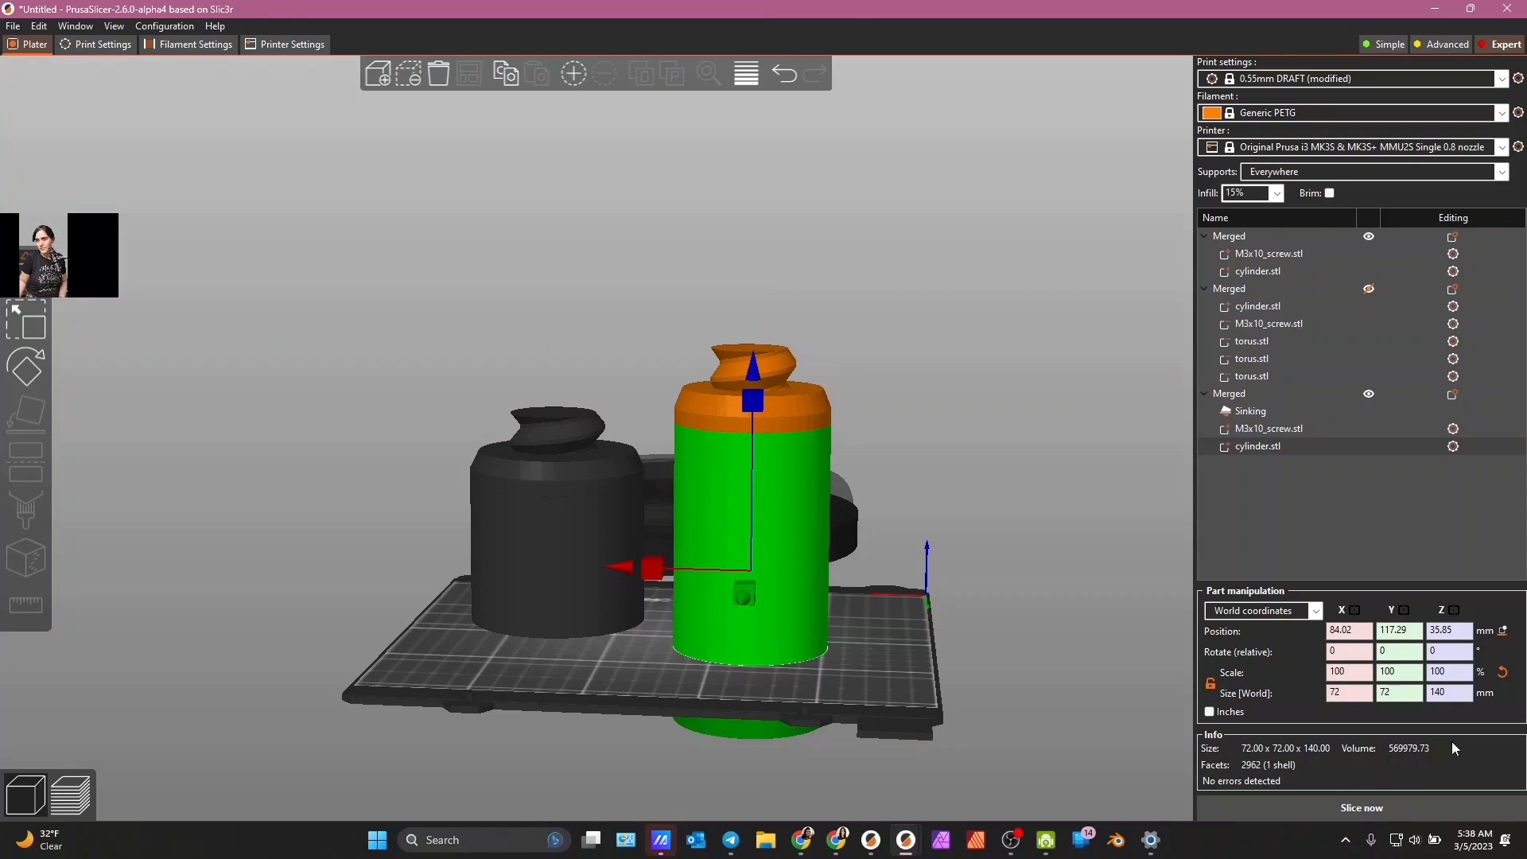
- Set the Z size of the copied column's cylinder part to 106 mm
click(1467, 692)
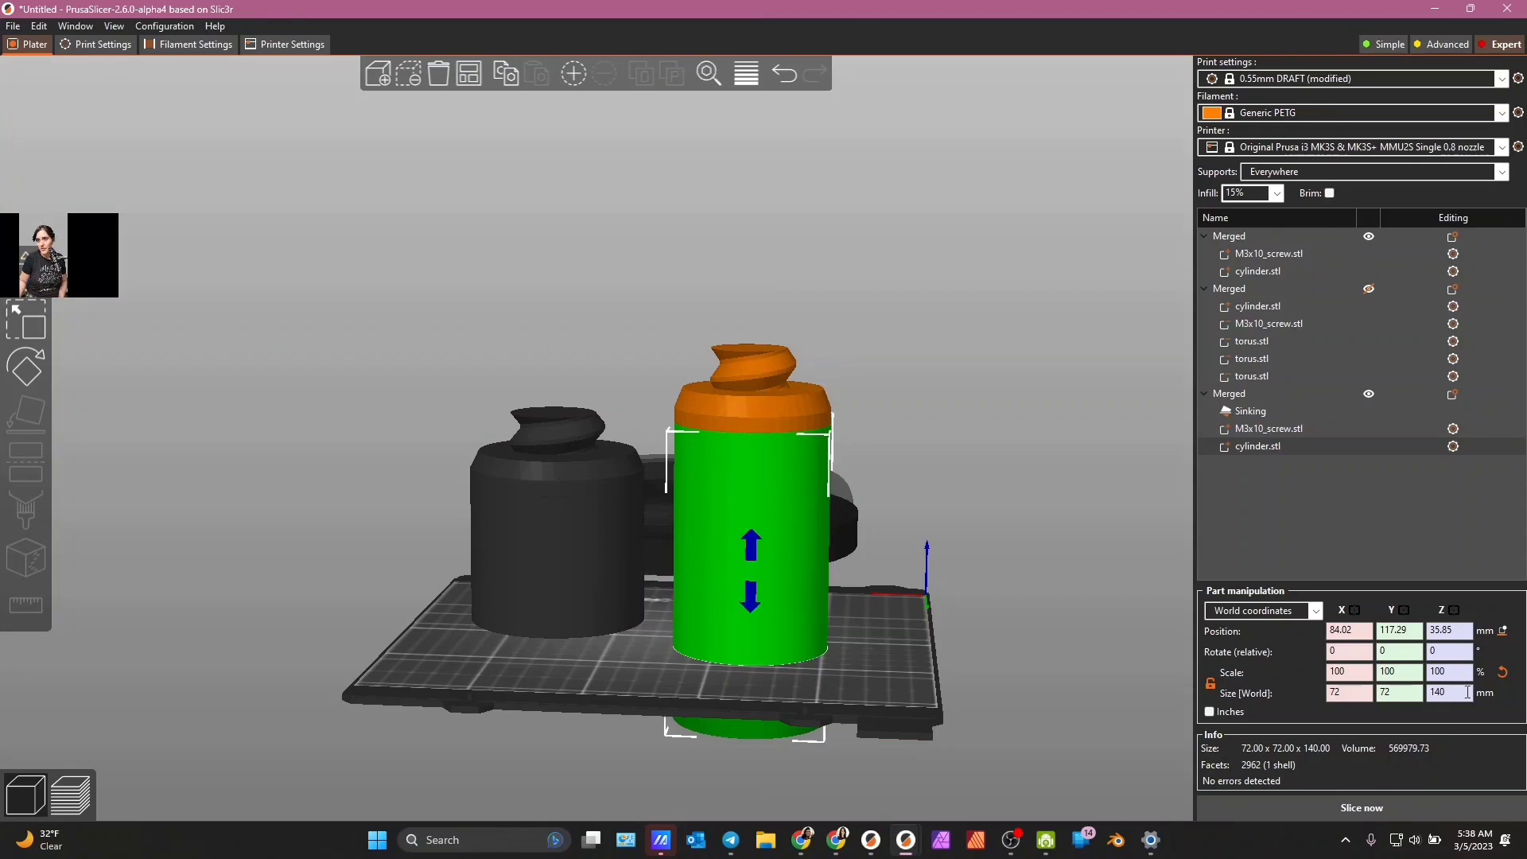
double_click(1462, 693)
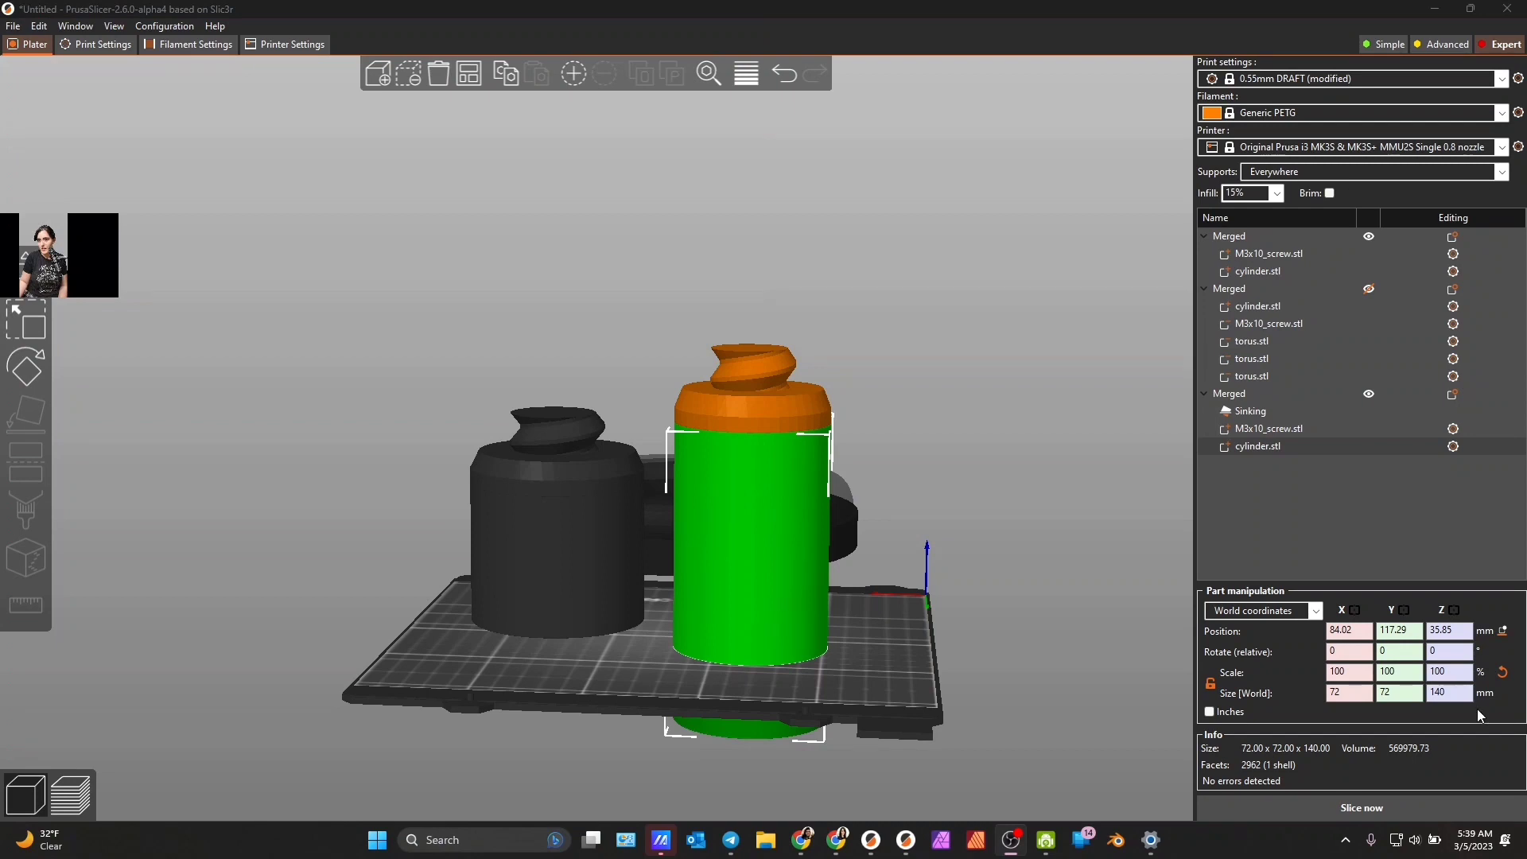
drag(1460, 697, 1430, 697)
text(106)
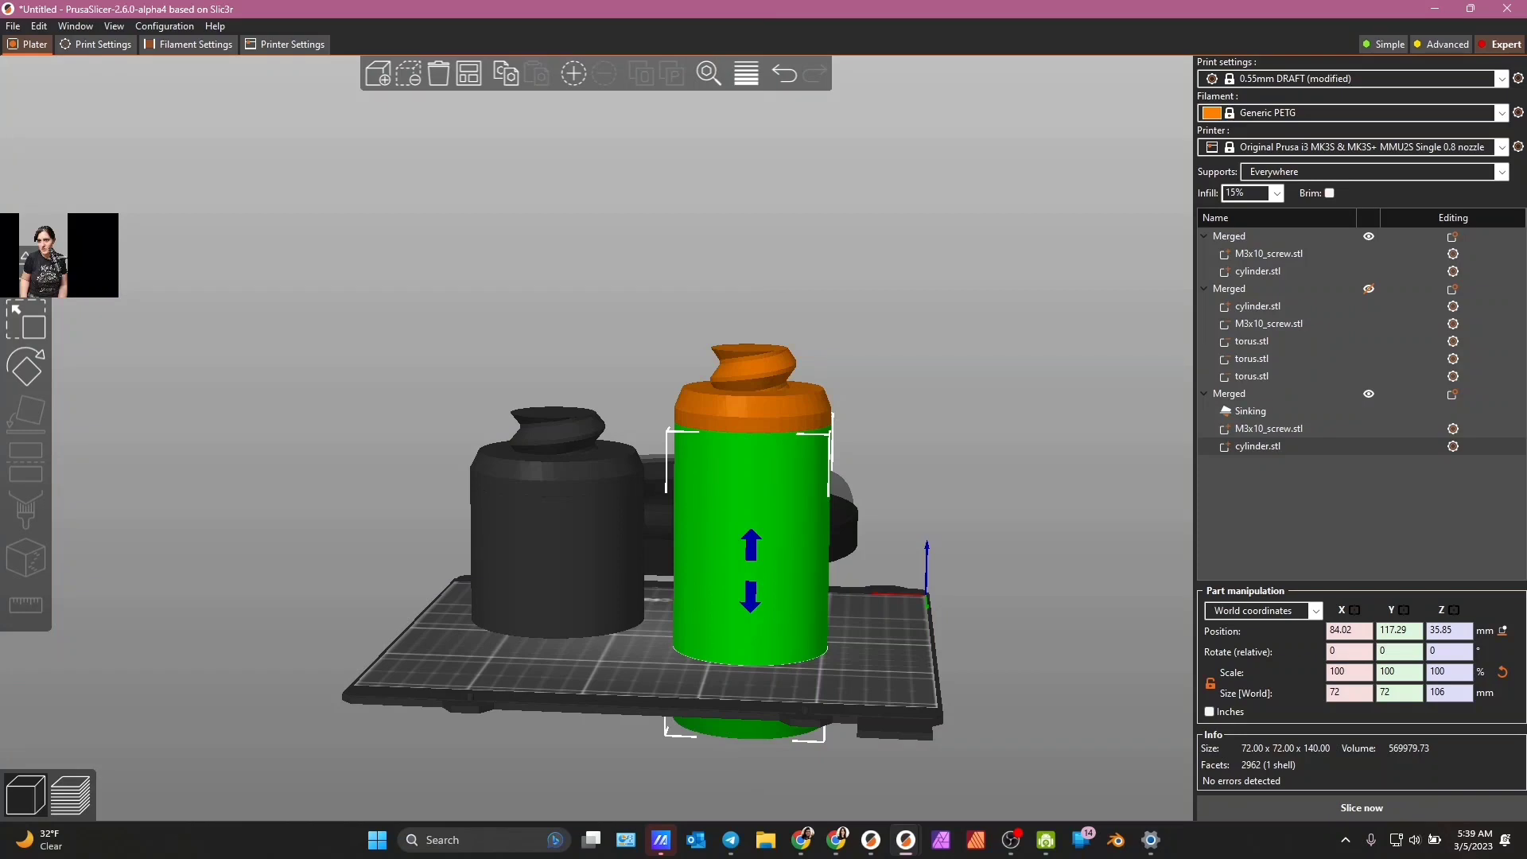
key(Return)
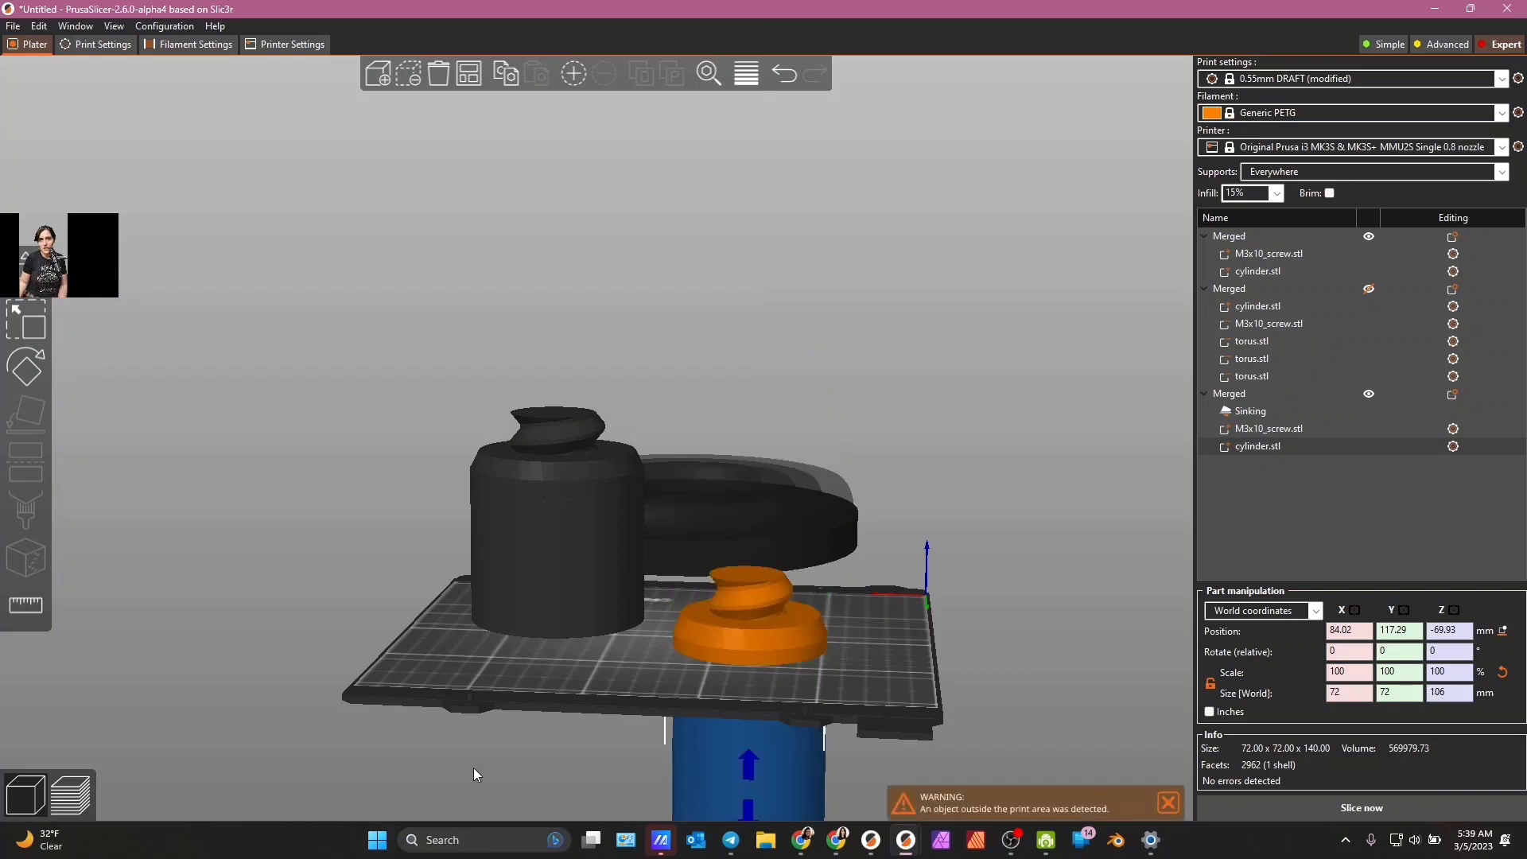
- Raise the cylinder part to about Z -52 mm to meet the screw part, and drop the sinking column back onto the bed
scroll(795, 676, down, 3)
drag(804, 587, 815, 555)
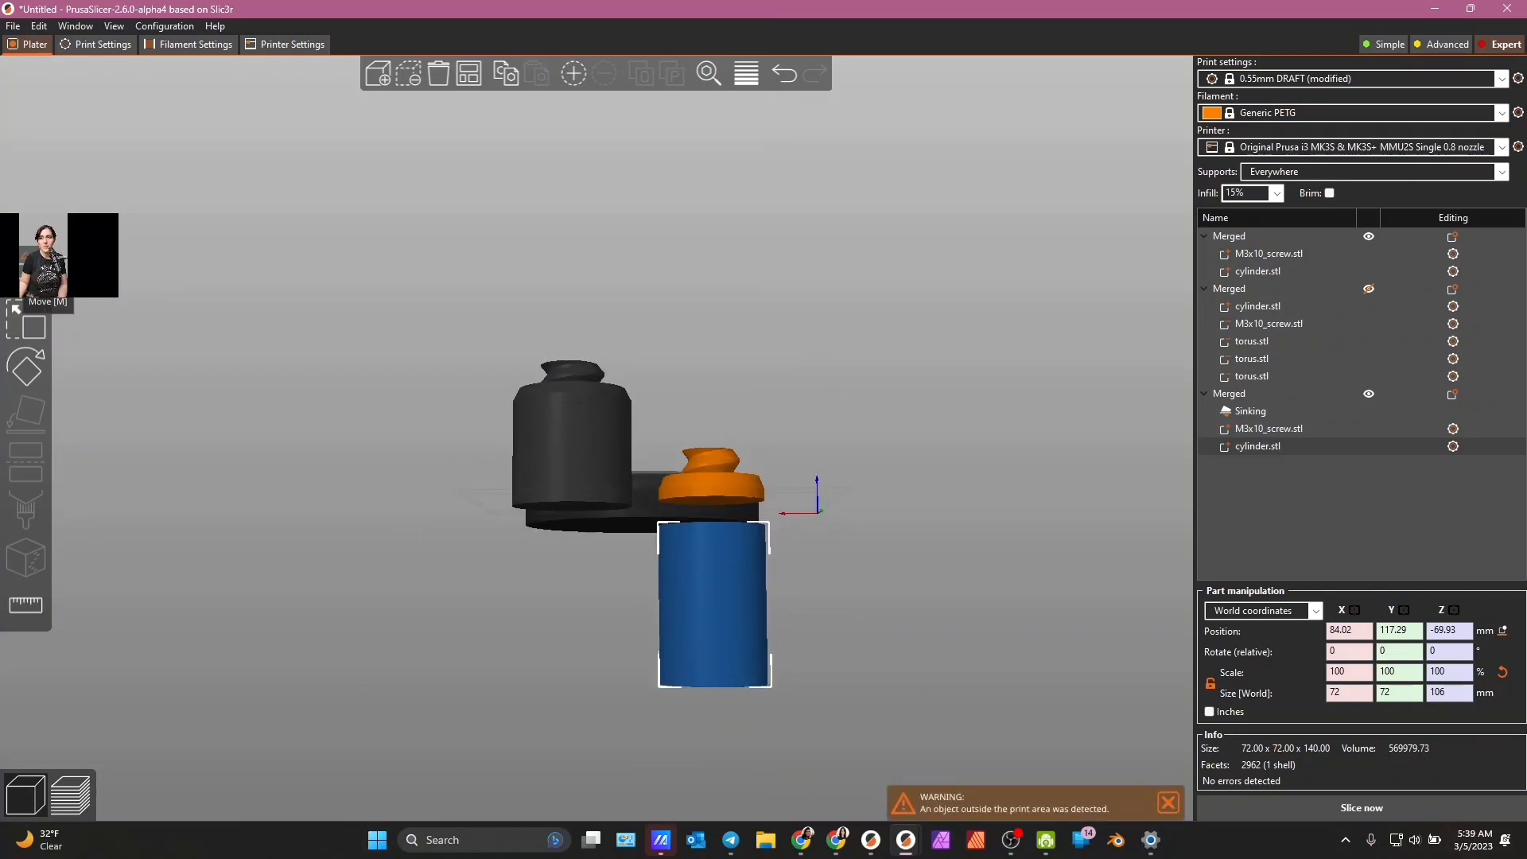
key(m)
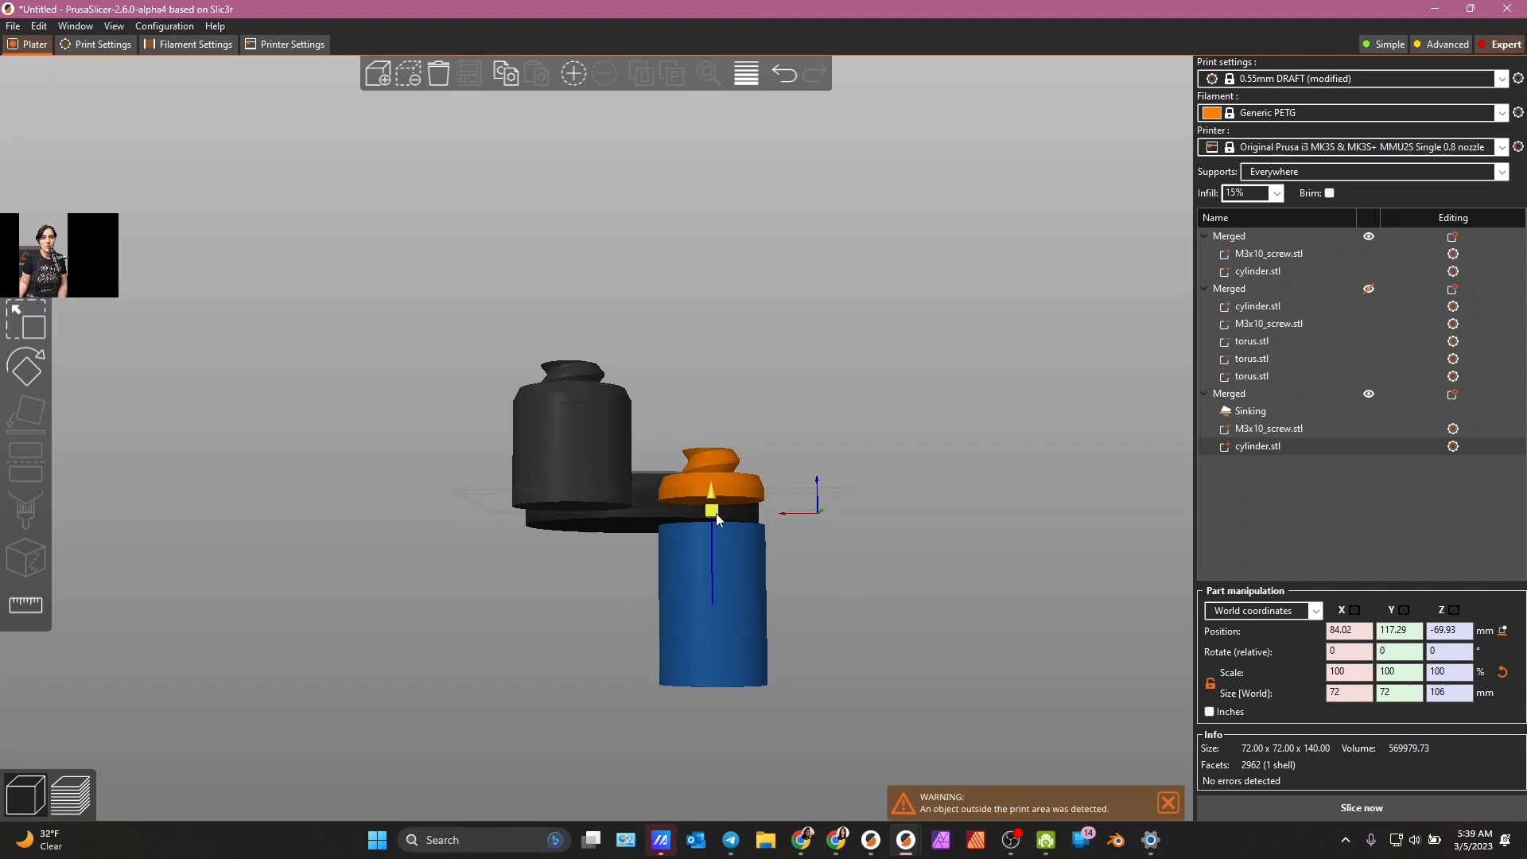
drag(716, 513, 717, 491)
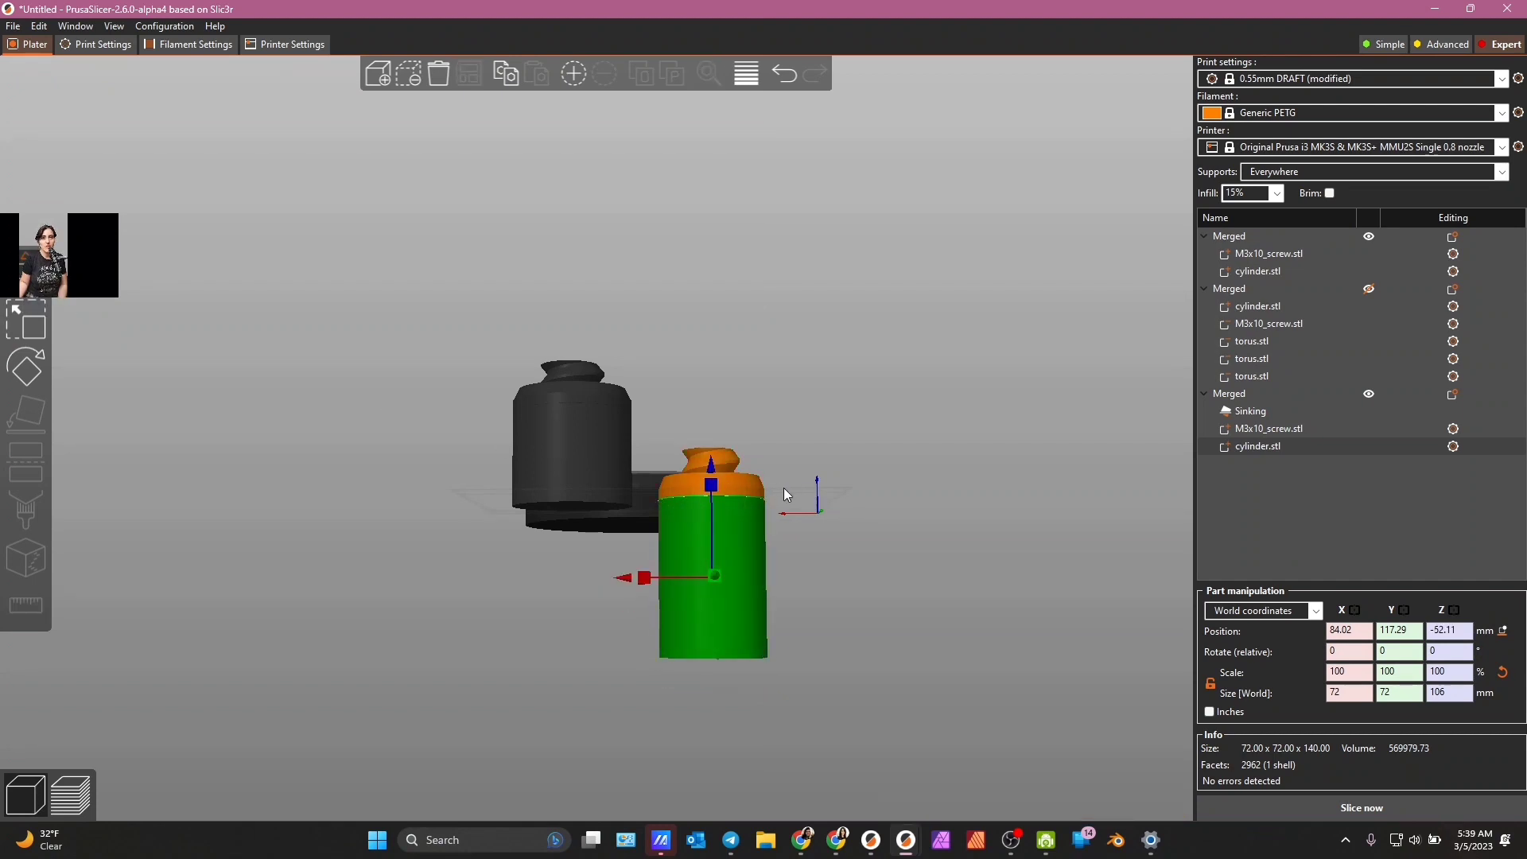
click(1250, 410)
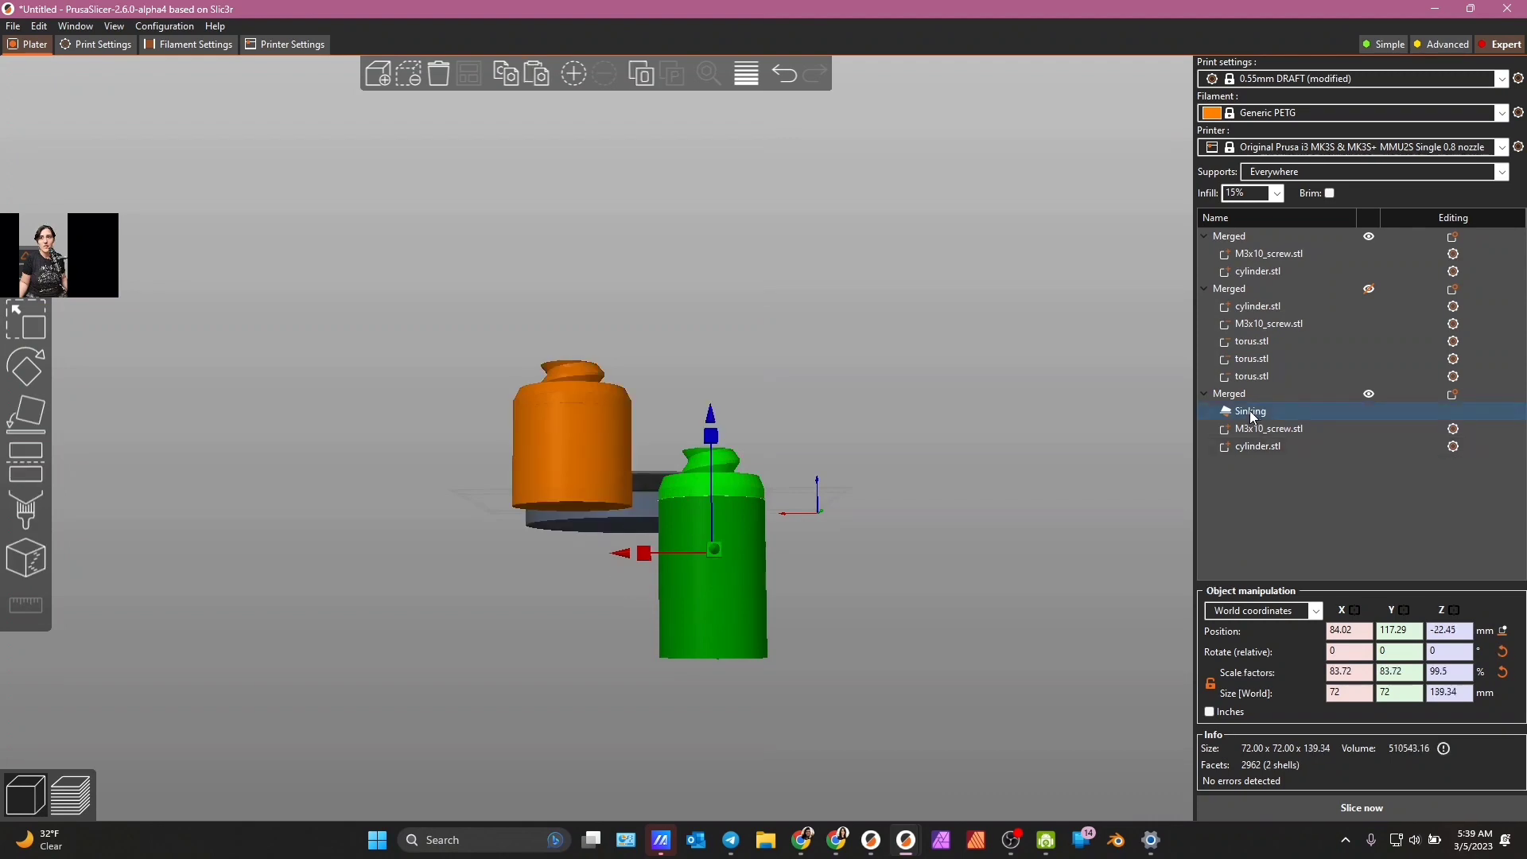
key(Delete)
- Fine-tune the height of the taller column's M3x10_screw part to about Z 122.7 mm so it sits on the cylinder
drag(996, 457, 997, 482)
scroll(879, 549, up, 3)
drag(882, 610, 952, 590)
scroll(836, 539, up, 2)
drag(805, 217, 808, 205)
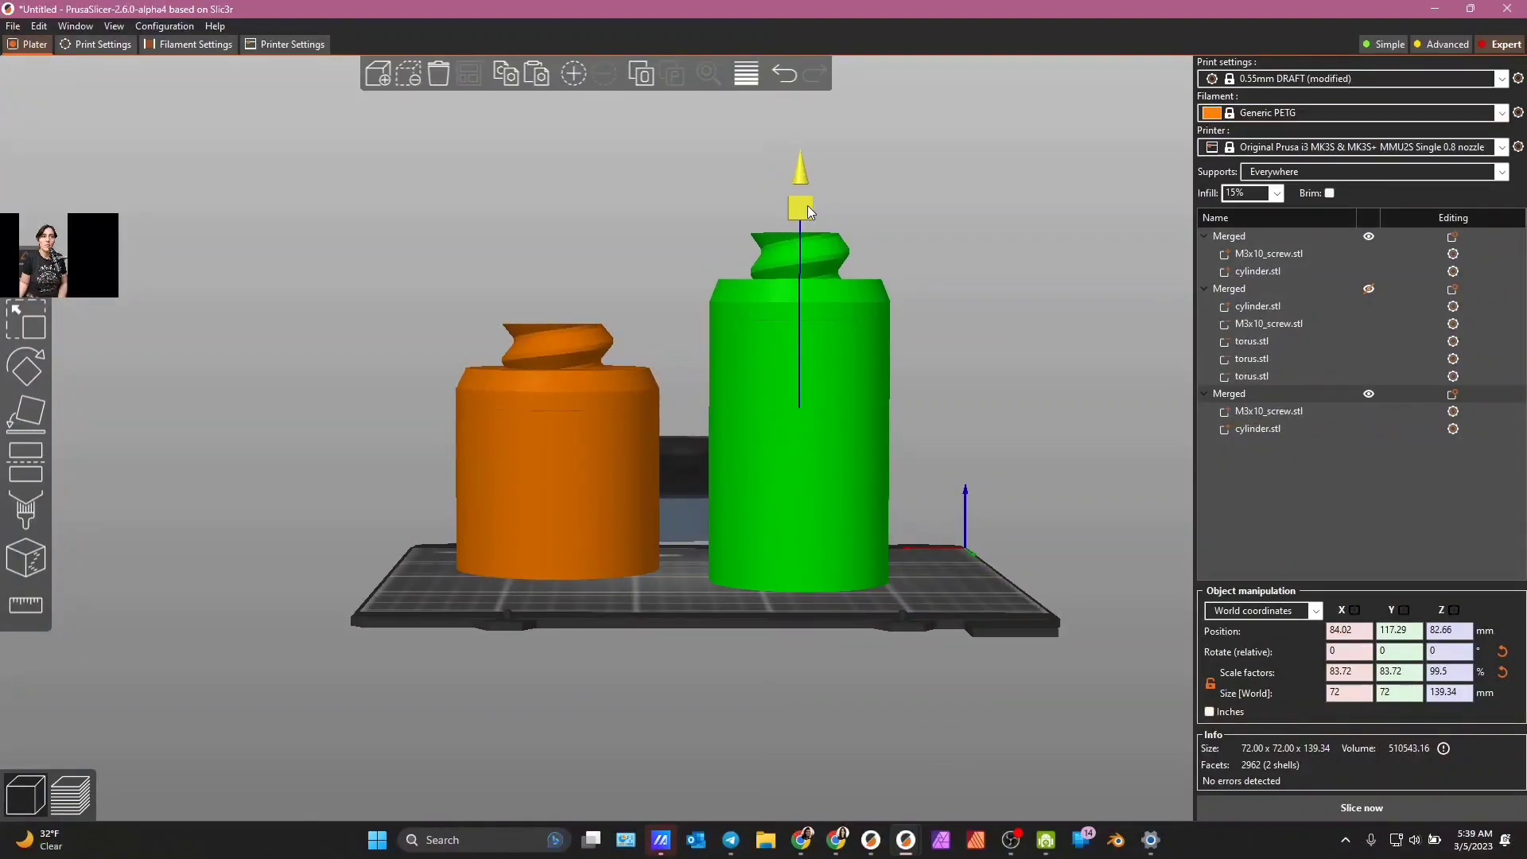
click(1276, 413)
drag(804, 212, 810, 203)
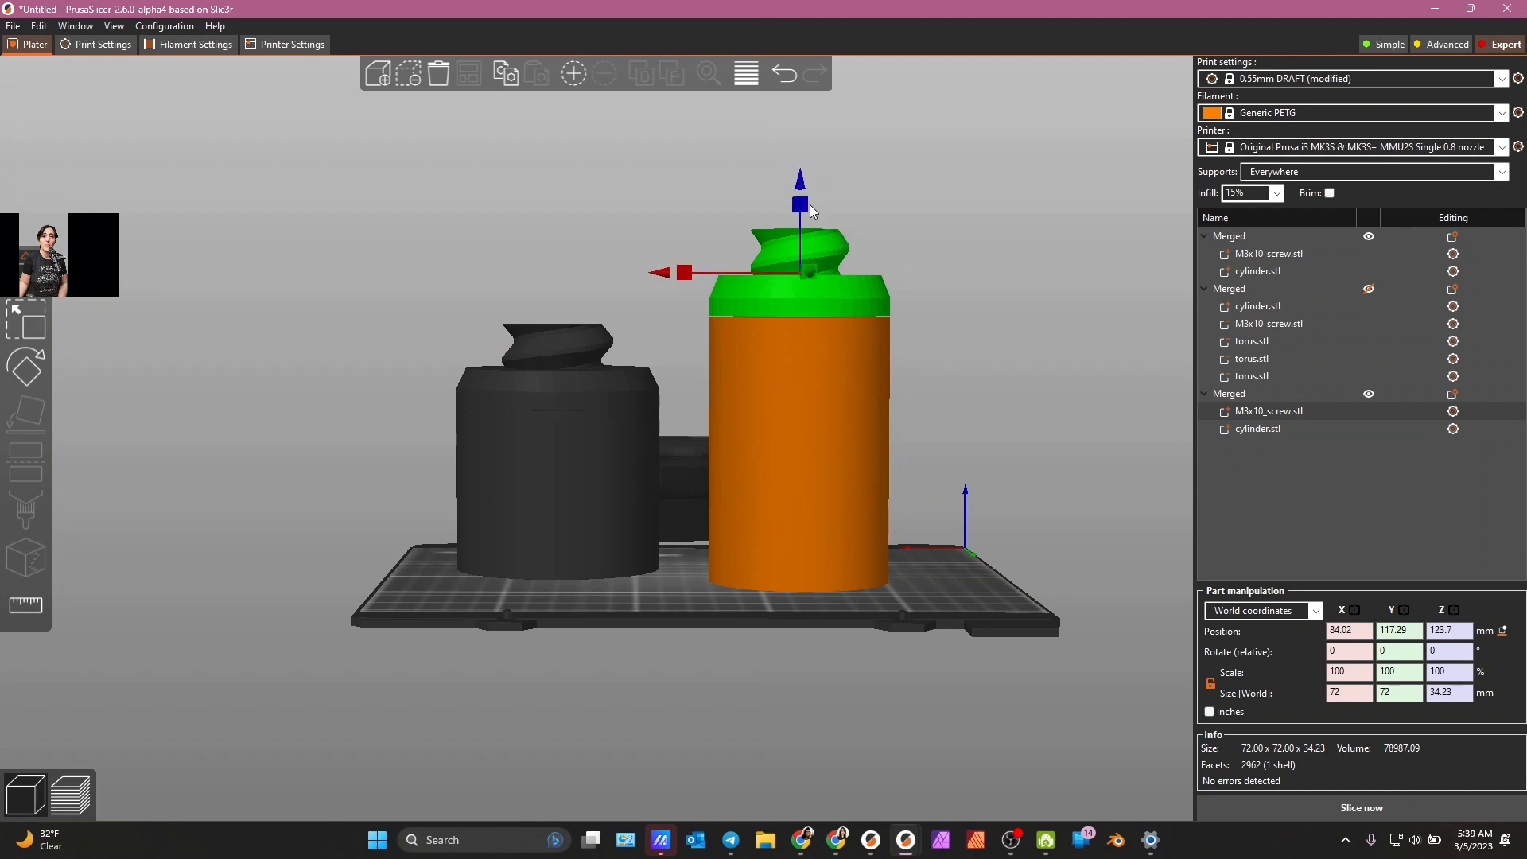
scroll(931, 294, up, 2)
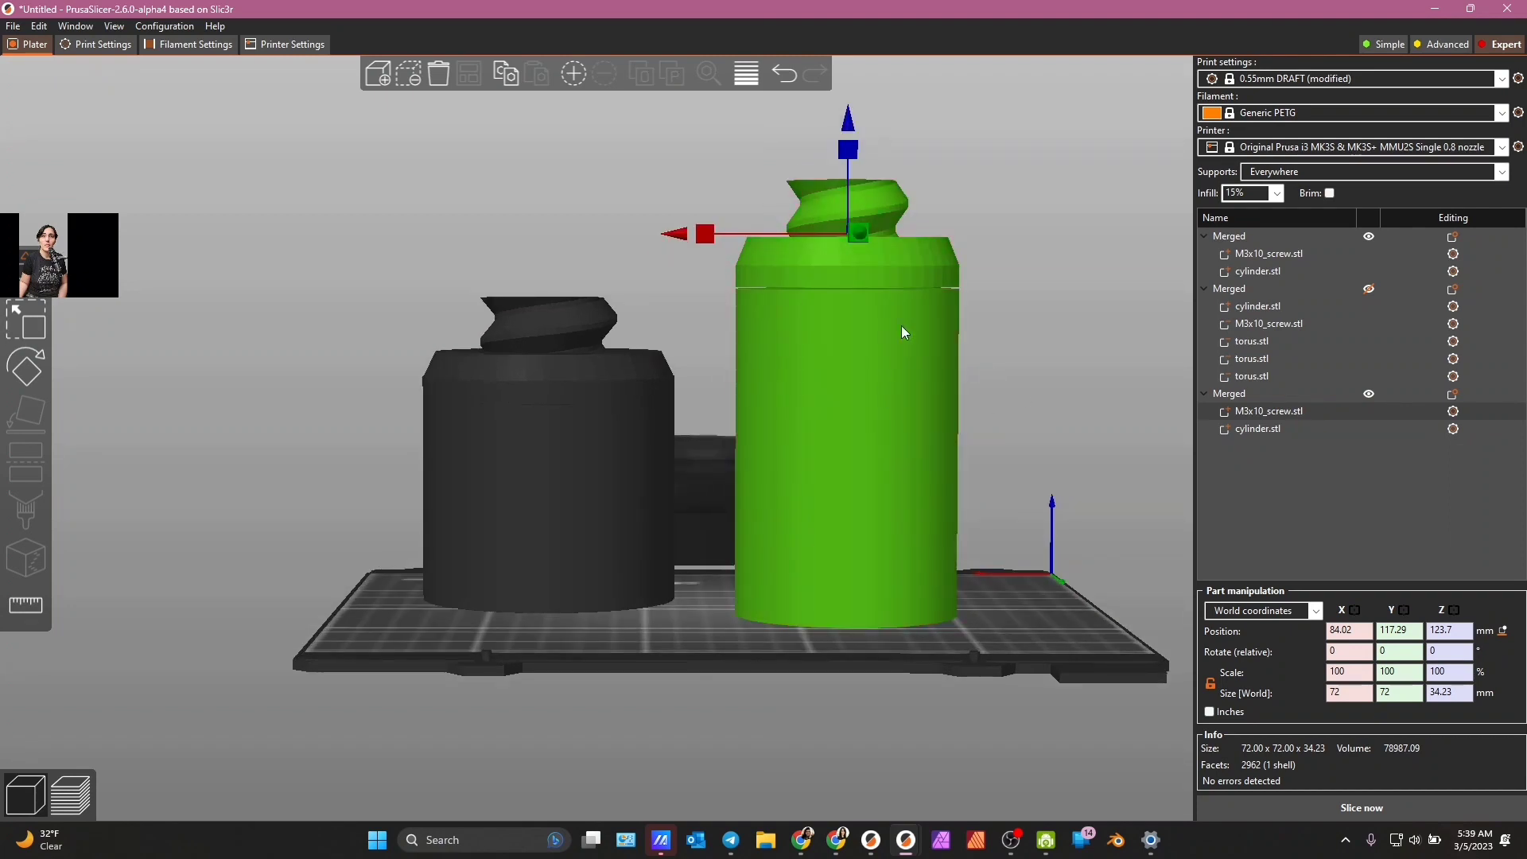
drag(846, 152, 846, 154)
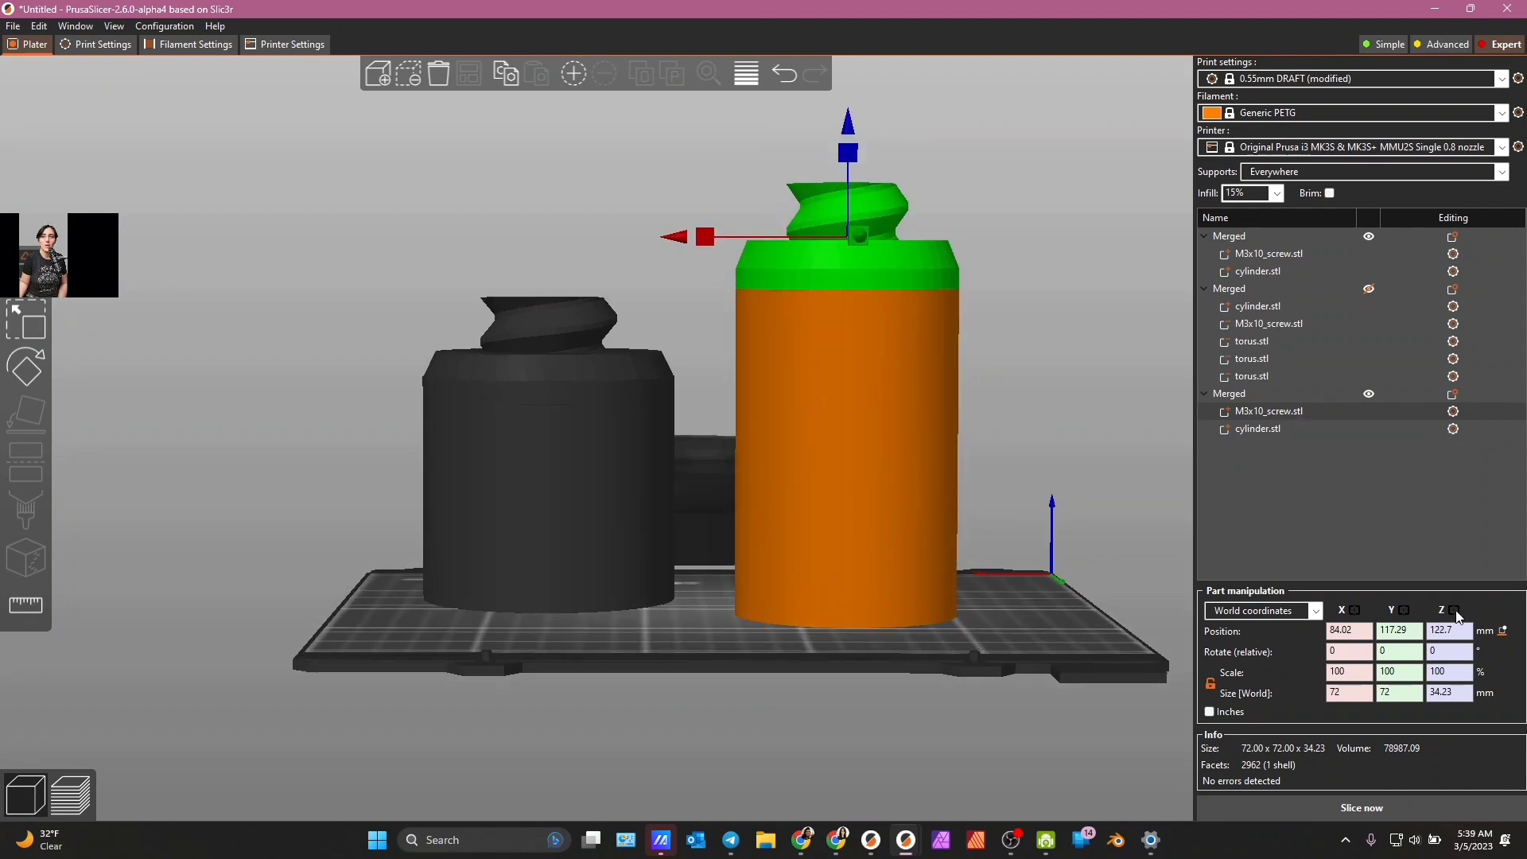
- Select the whole taller column and set its overall Z size to 140 mm
click(1219, 393)
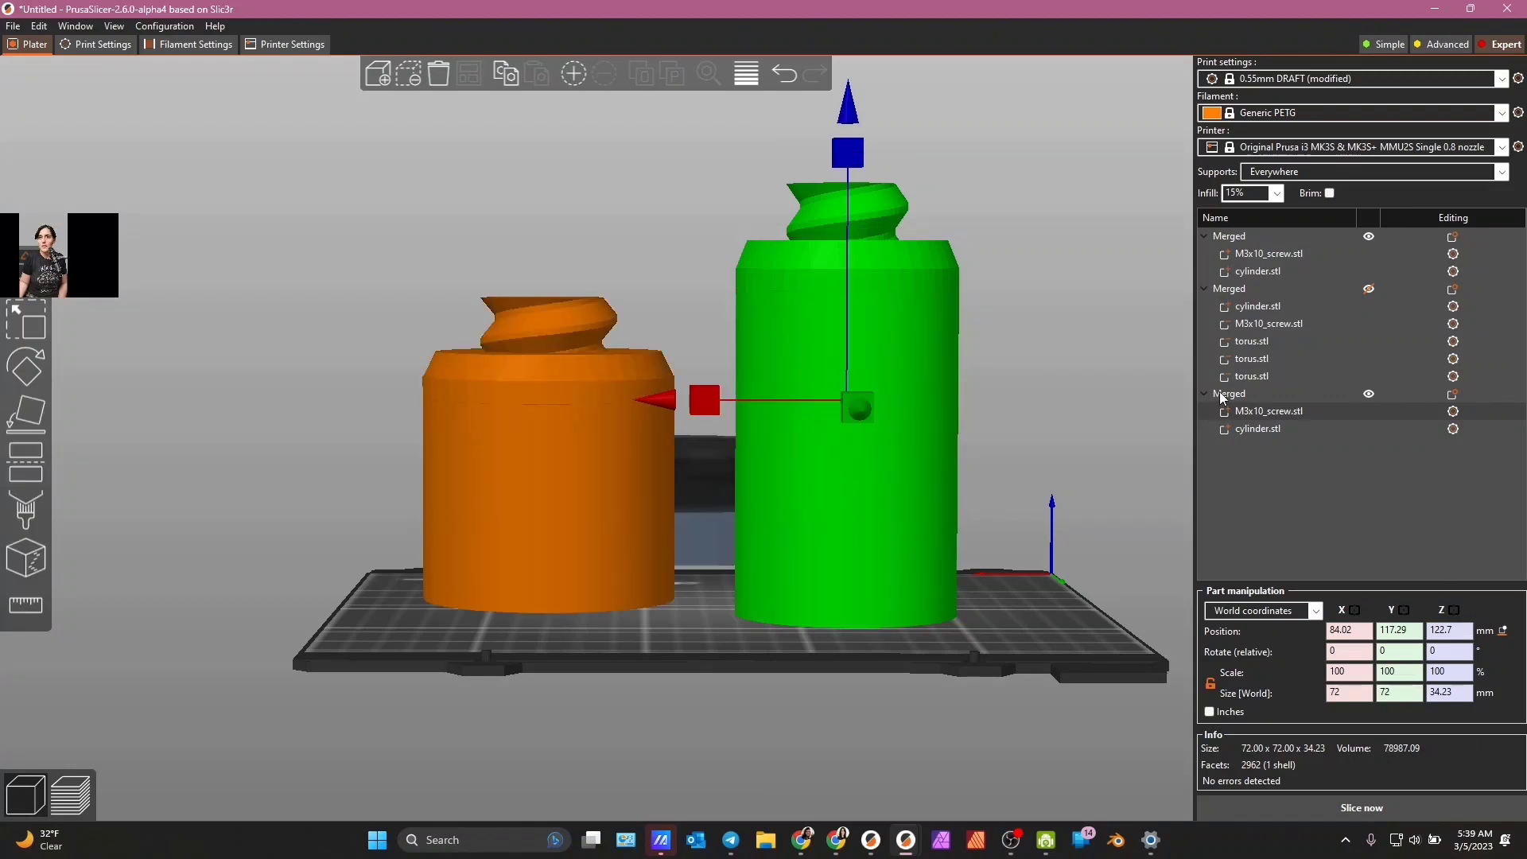
scroll(1058, 597, up, 2)
drag(1058, 593, 1002, 627)
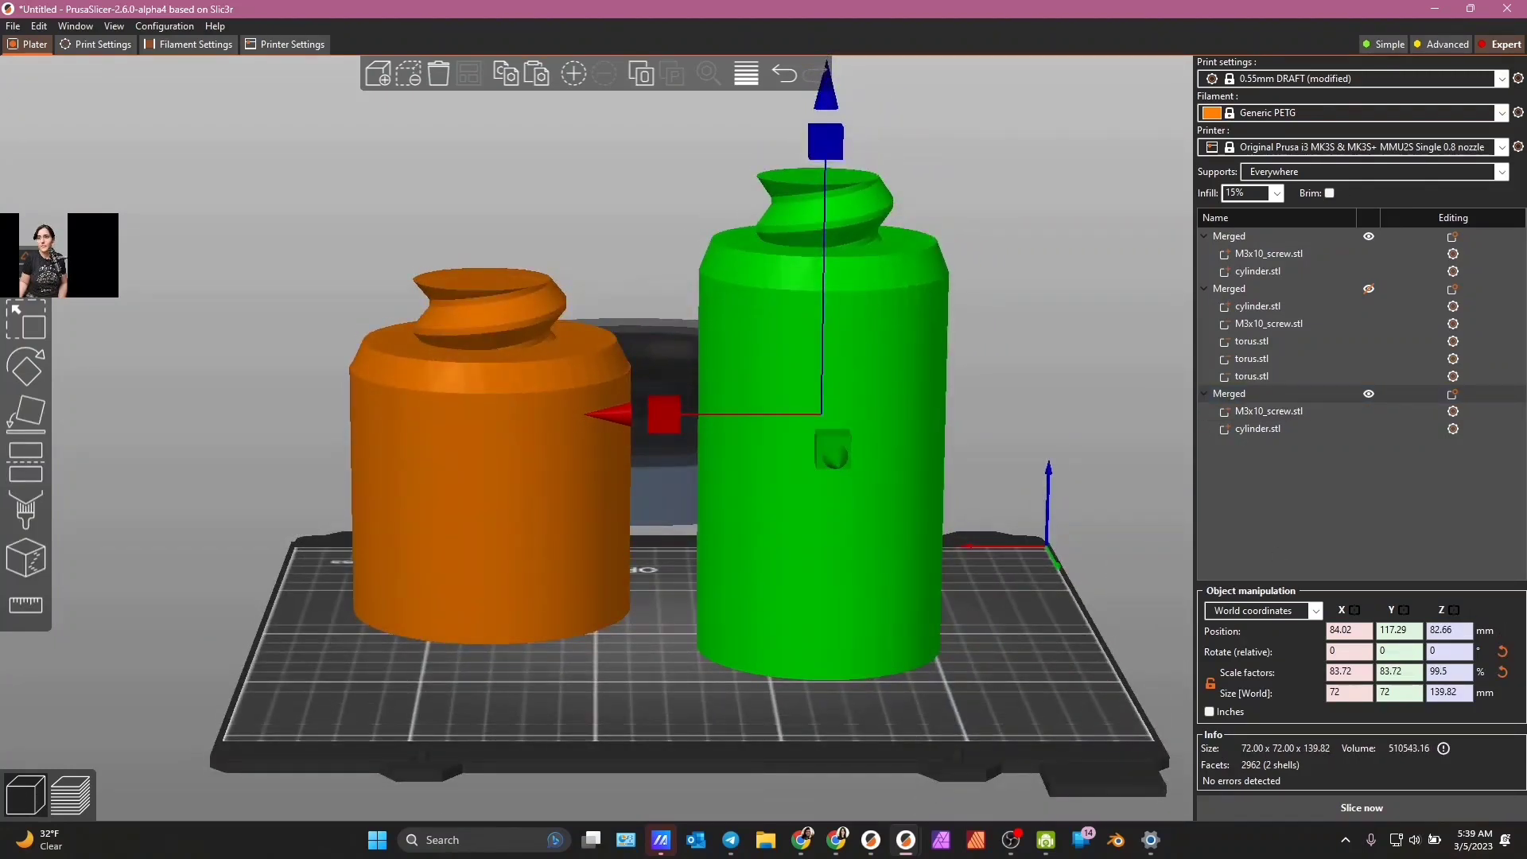
click(1451, 692)
text(140)
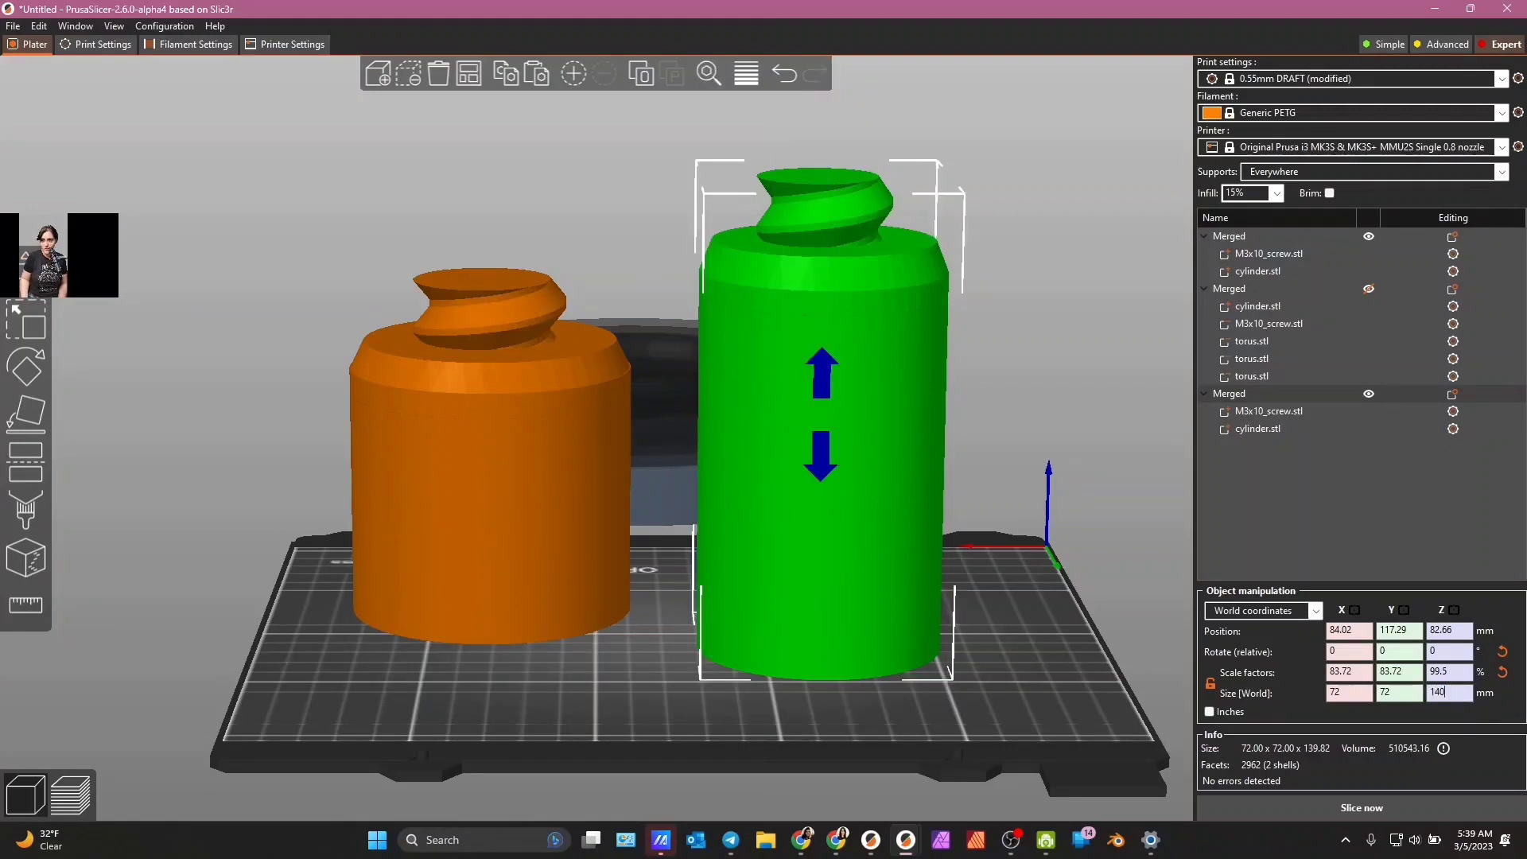
key(Return)
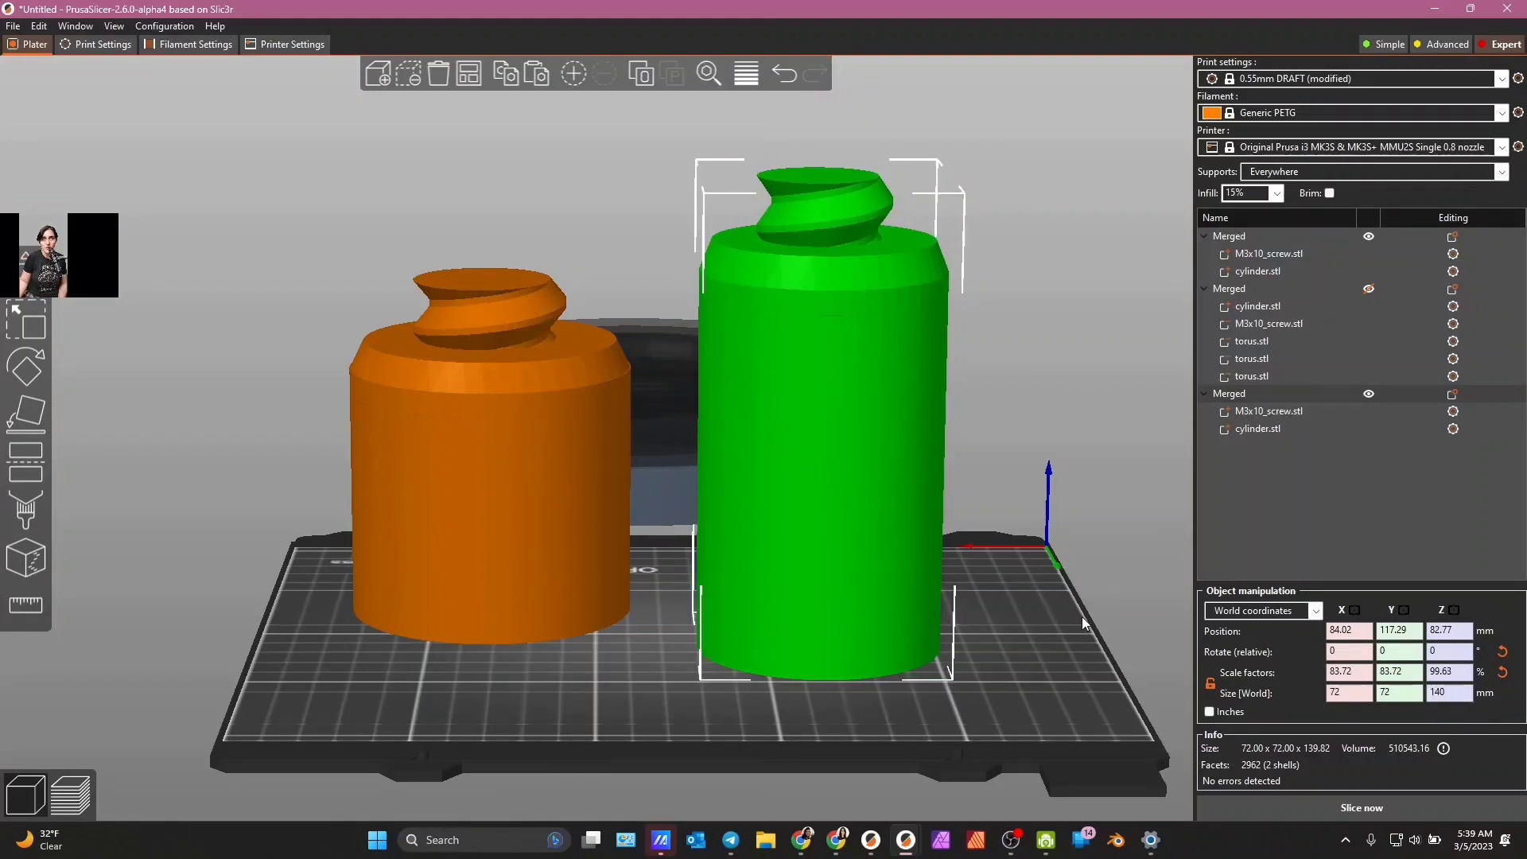
- Paste a copy of the tall column, move the original off the bed, and place the copy at about X 78 mm, Y 145 mm
drag(1082, 617, 901, 602)
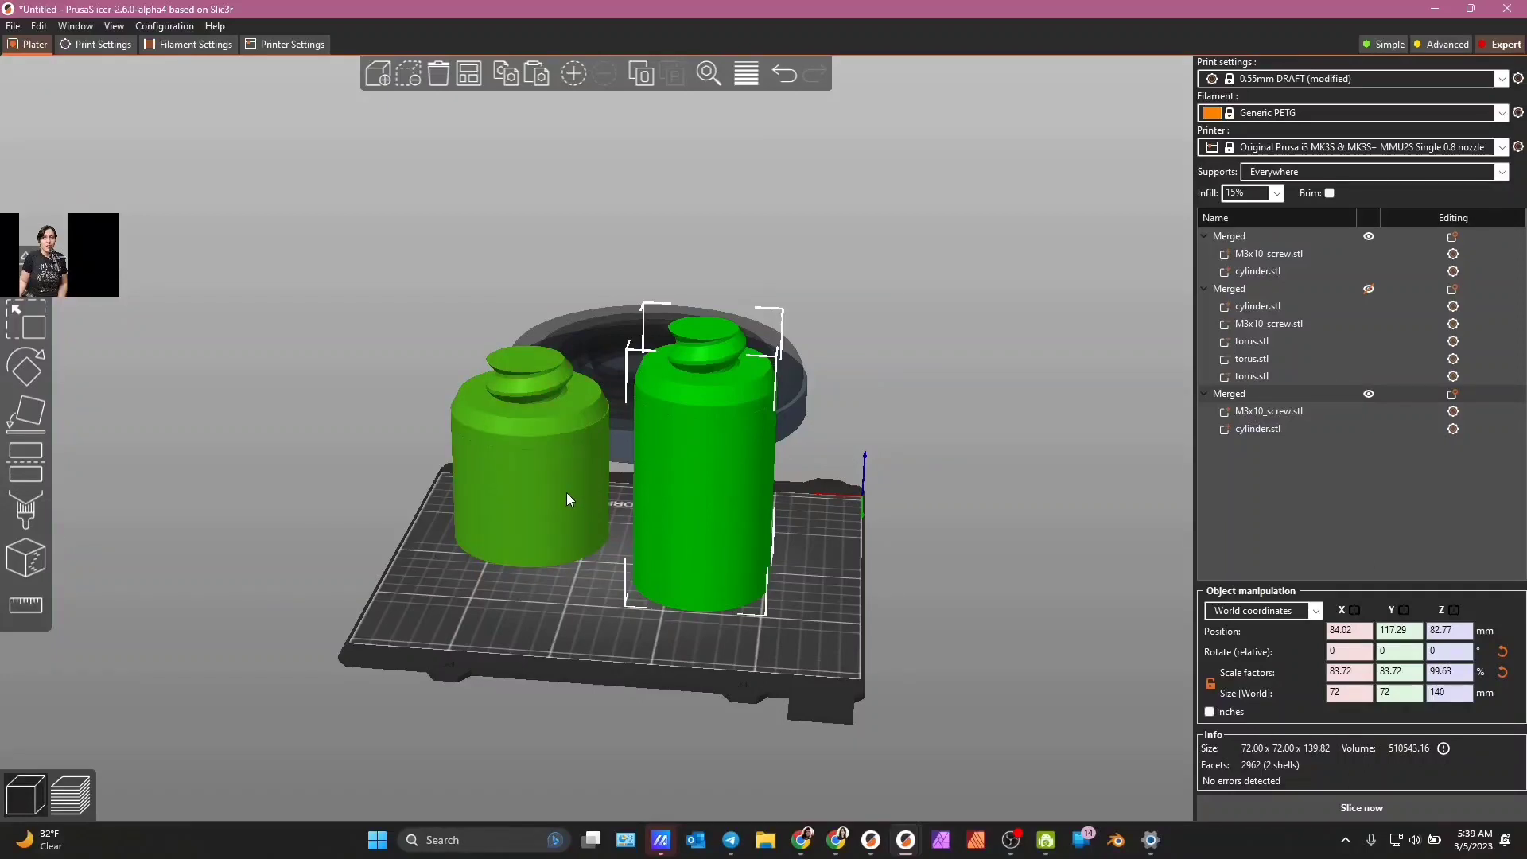
drag(827, 730, 836, 697)
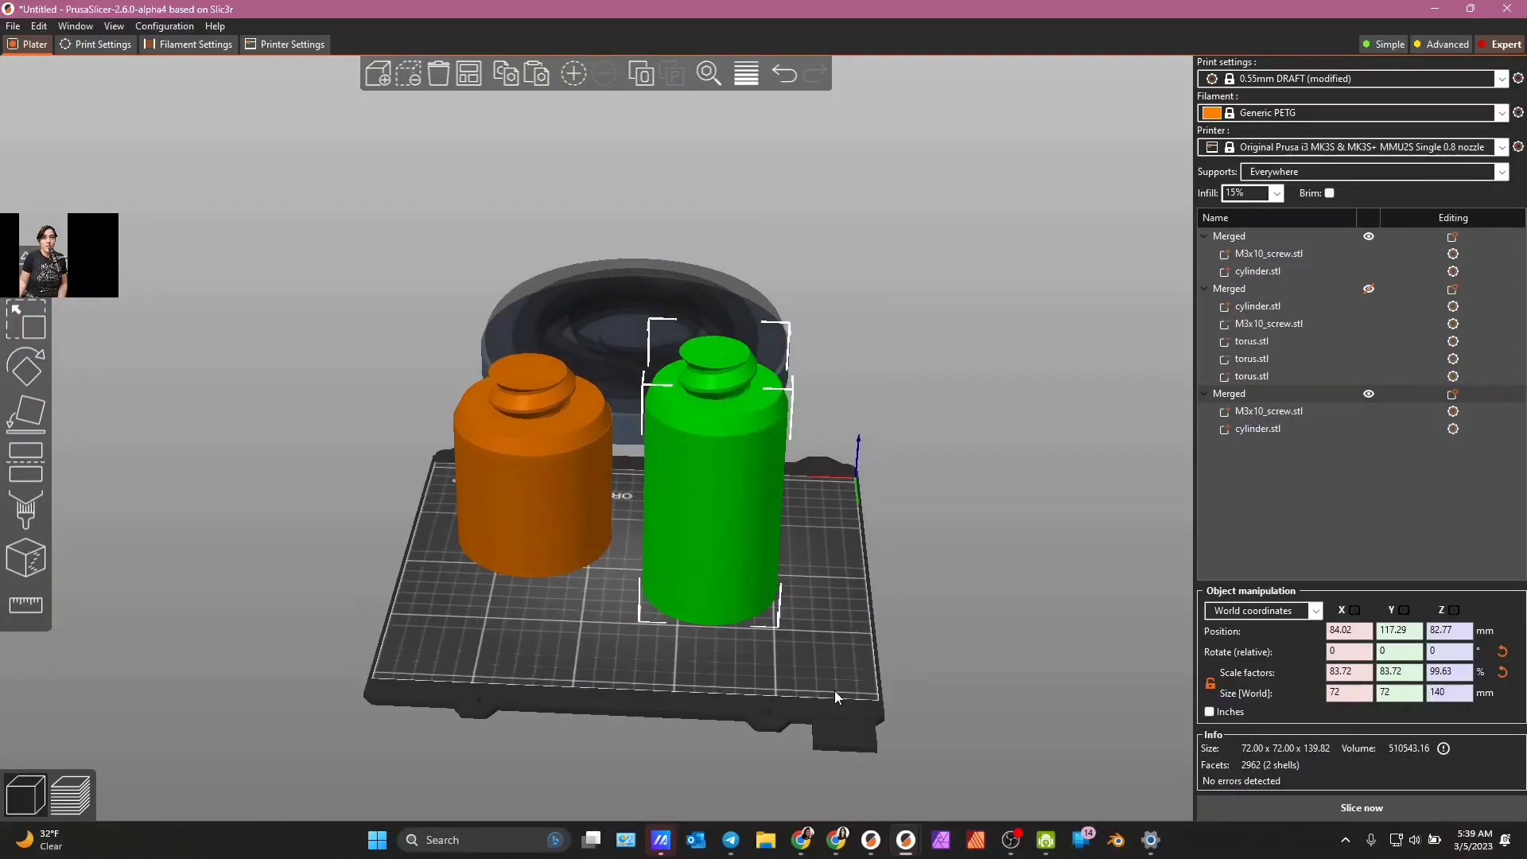
click(537, 74)
drag(689, 544, 553, 560)
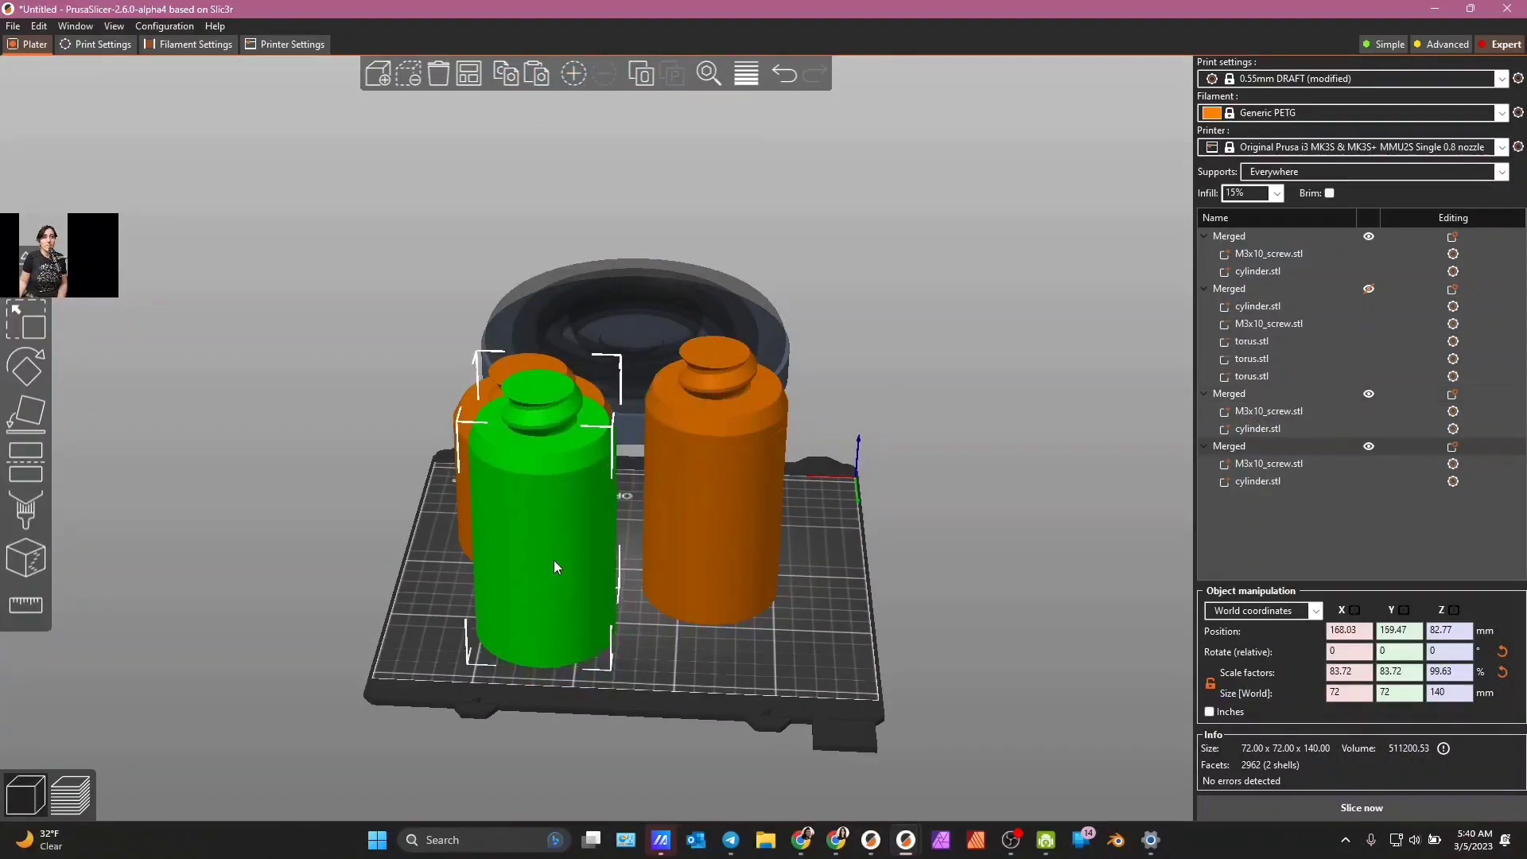
drag(704, 527, 1042, 418)
drag(571, 541, 749, 530)
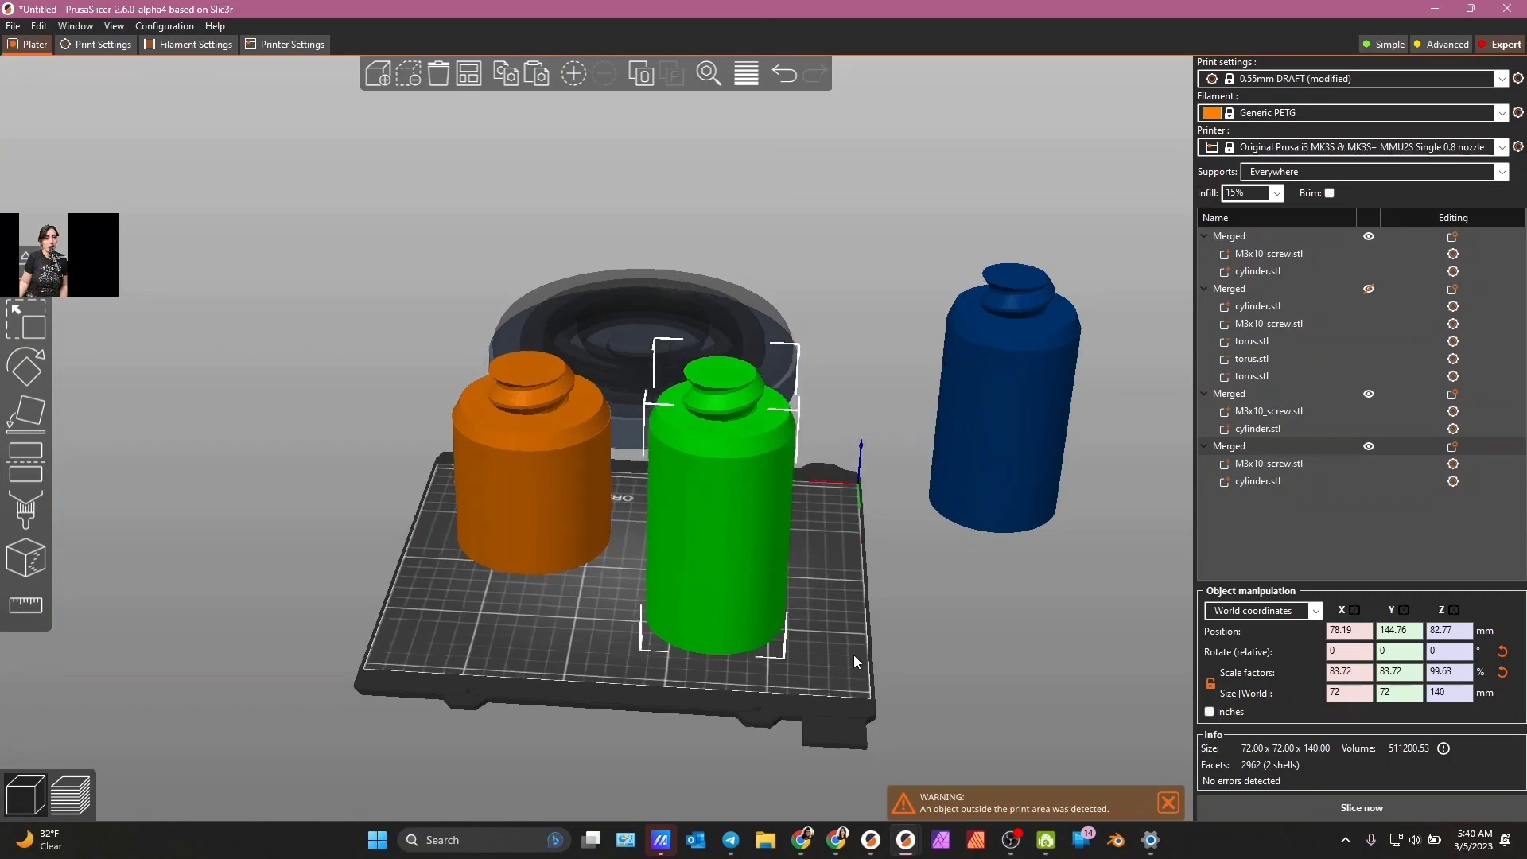
- Split the tall column copy on the bed into separate objects and delete its cylinder
key(1)
drag(855, 632, 850, 601)
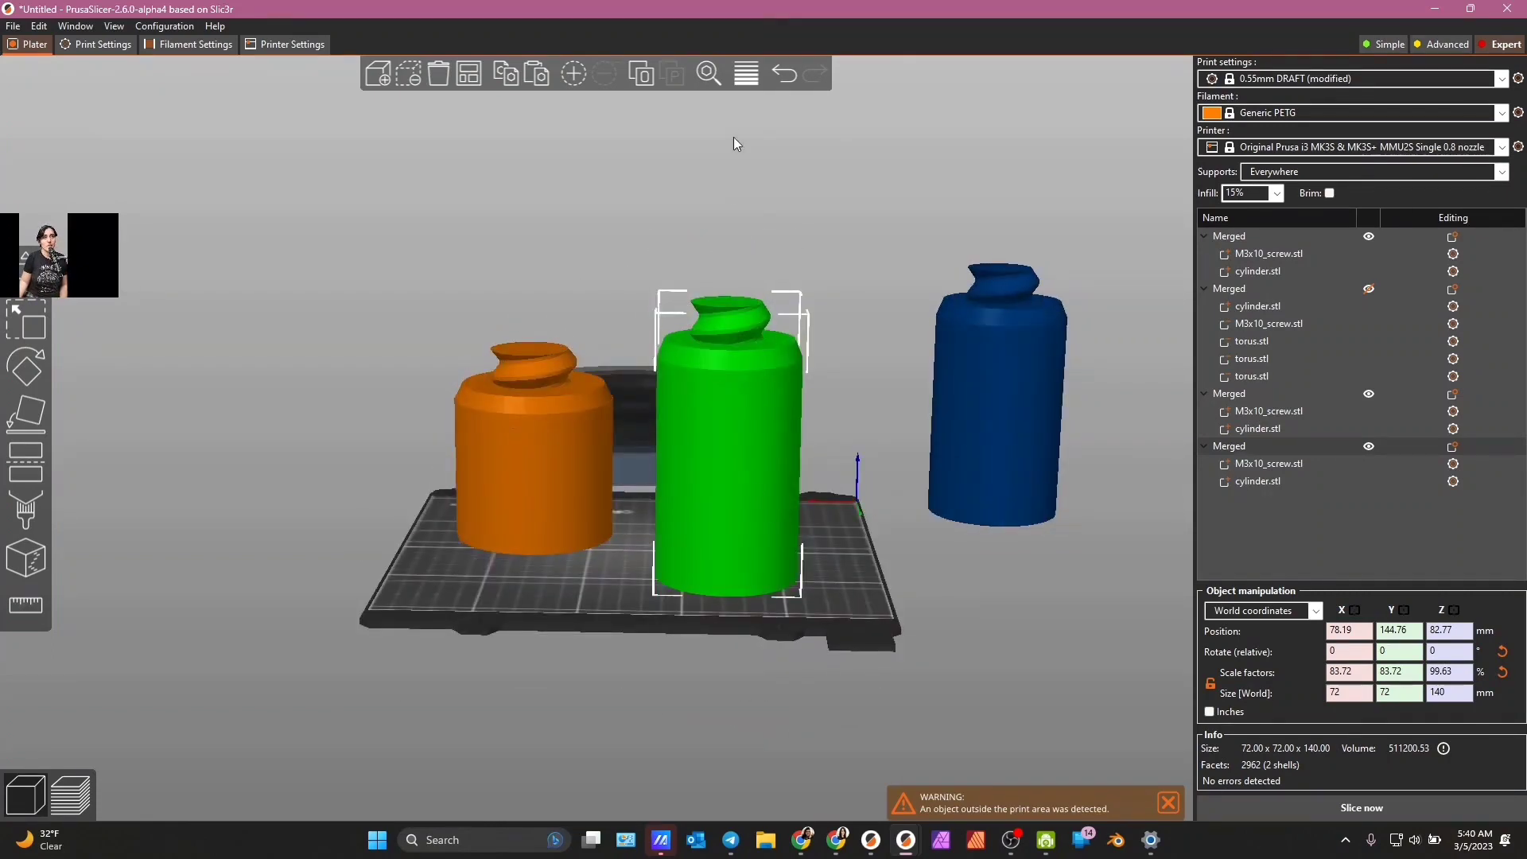
click(649, 74)
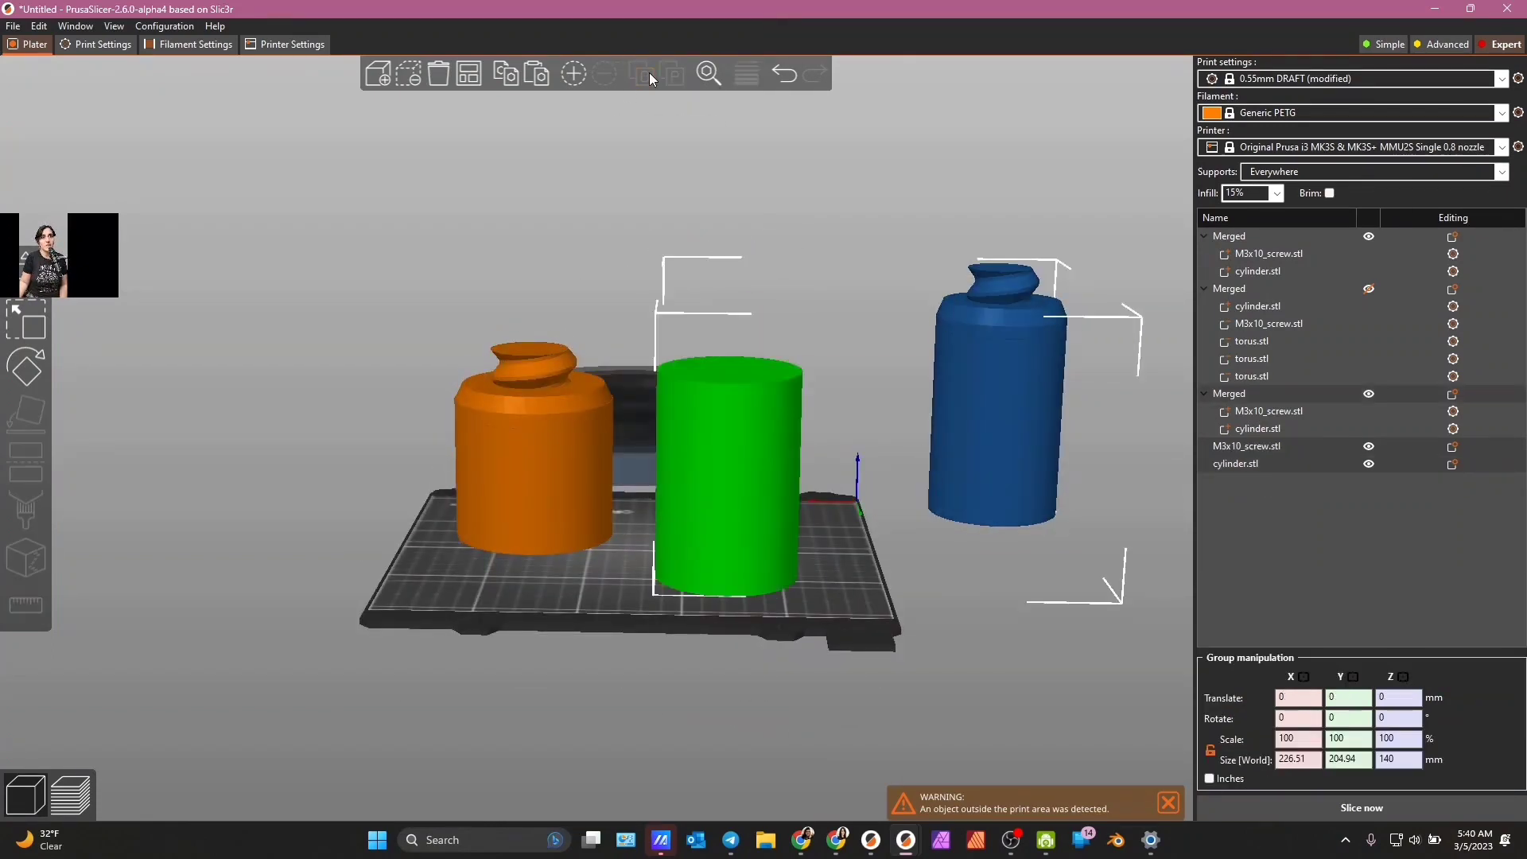
click(1250, 464)
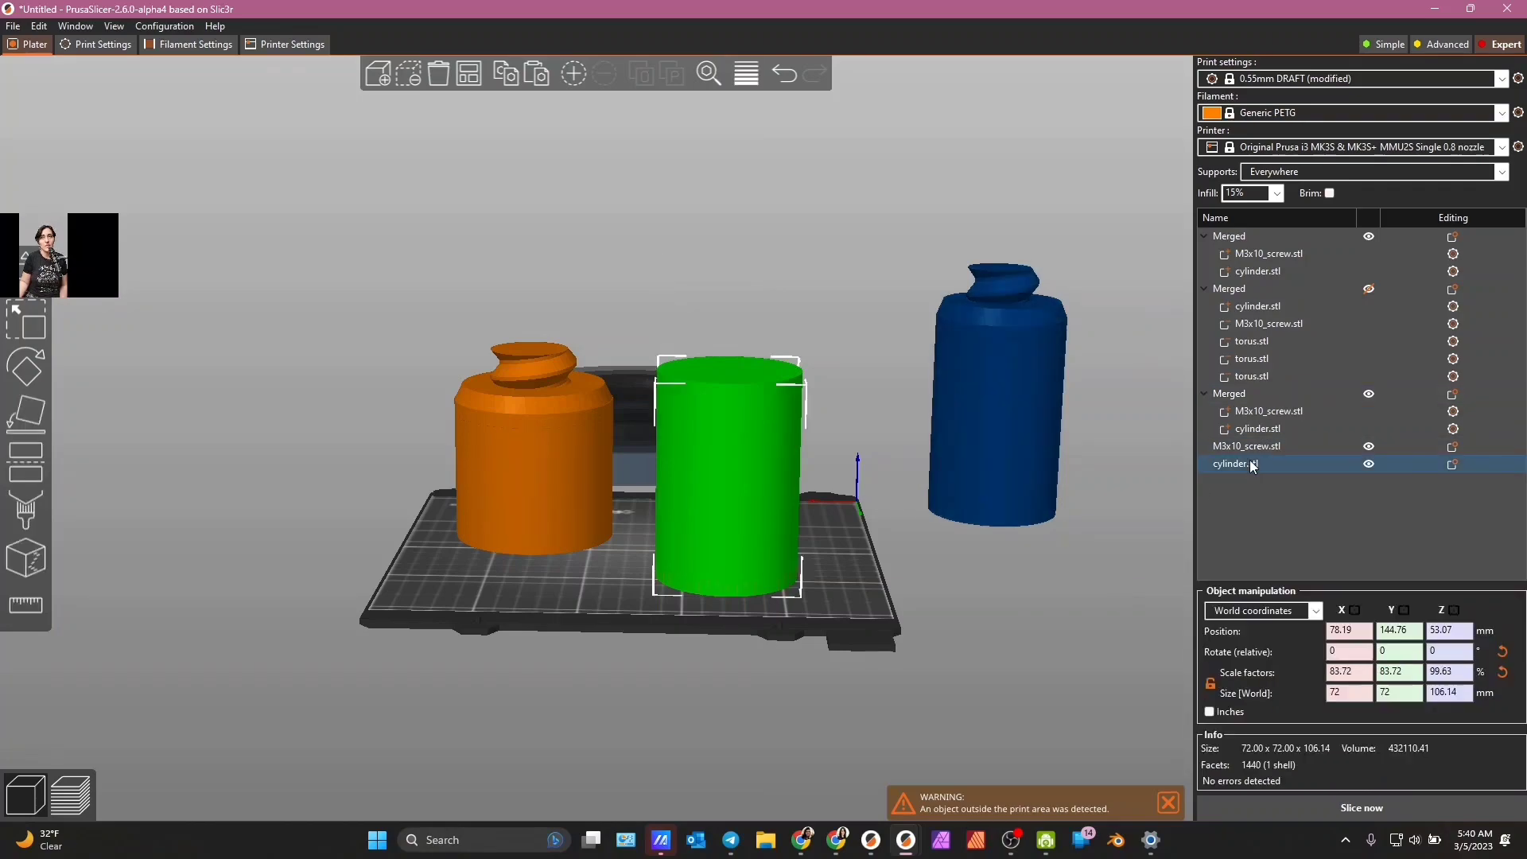
key(Delete)
- Move the remaining narrow screw piece to about X 123 mm, Y 140 mm and merge it with the shorter column
drag(819, 604, 633, 648)
click(764, 613)
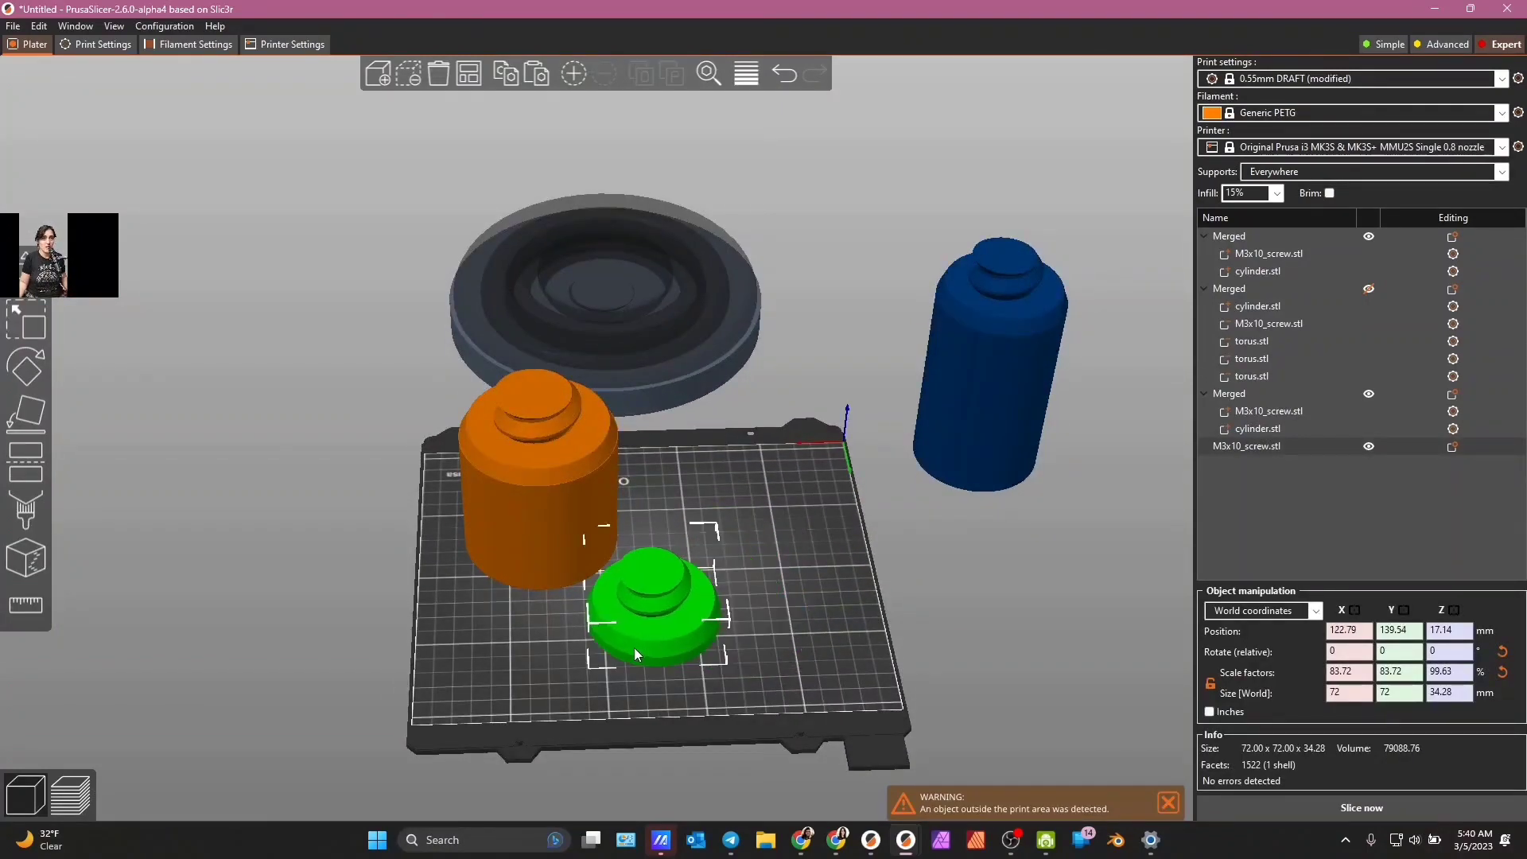
click(489, 558)
drag(536, 599, 717, 616)
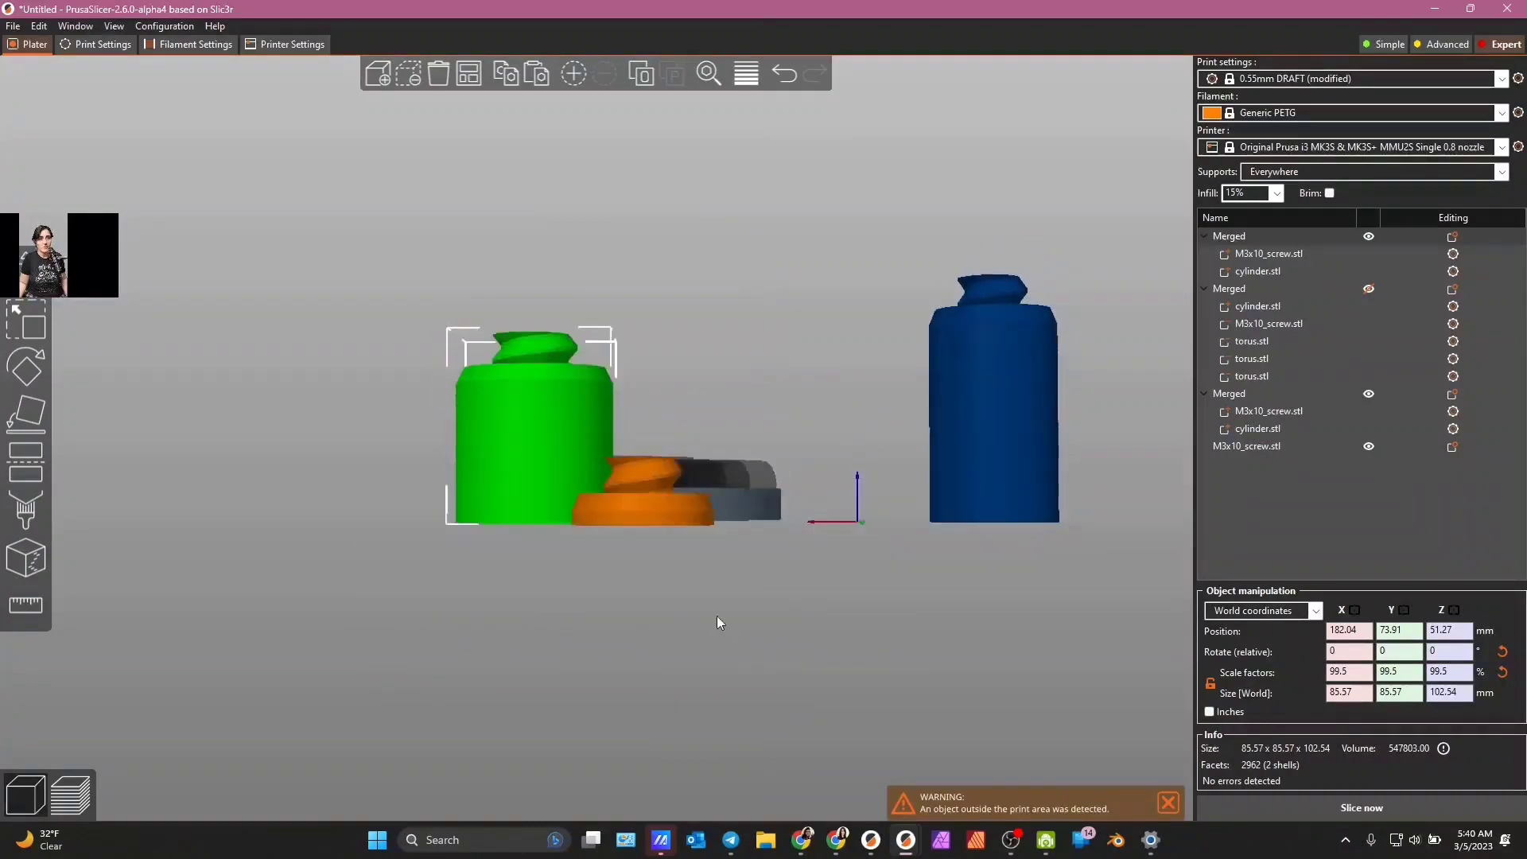
shift+click(625, 517)
key(0)
right_click(663, 628)
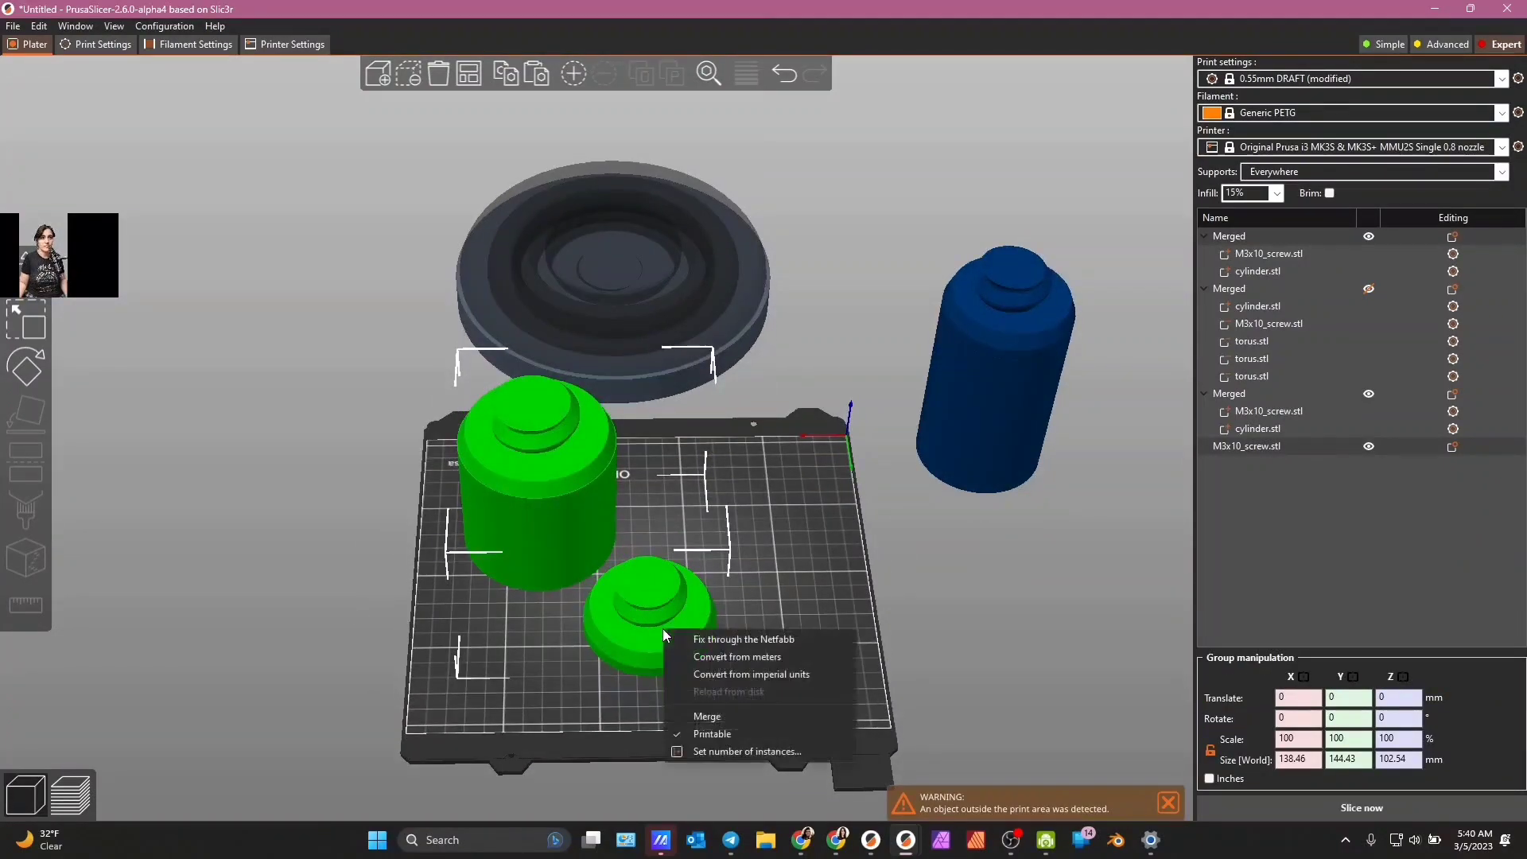
click(674, 731)
drag(674, 732, 719, 542)
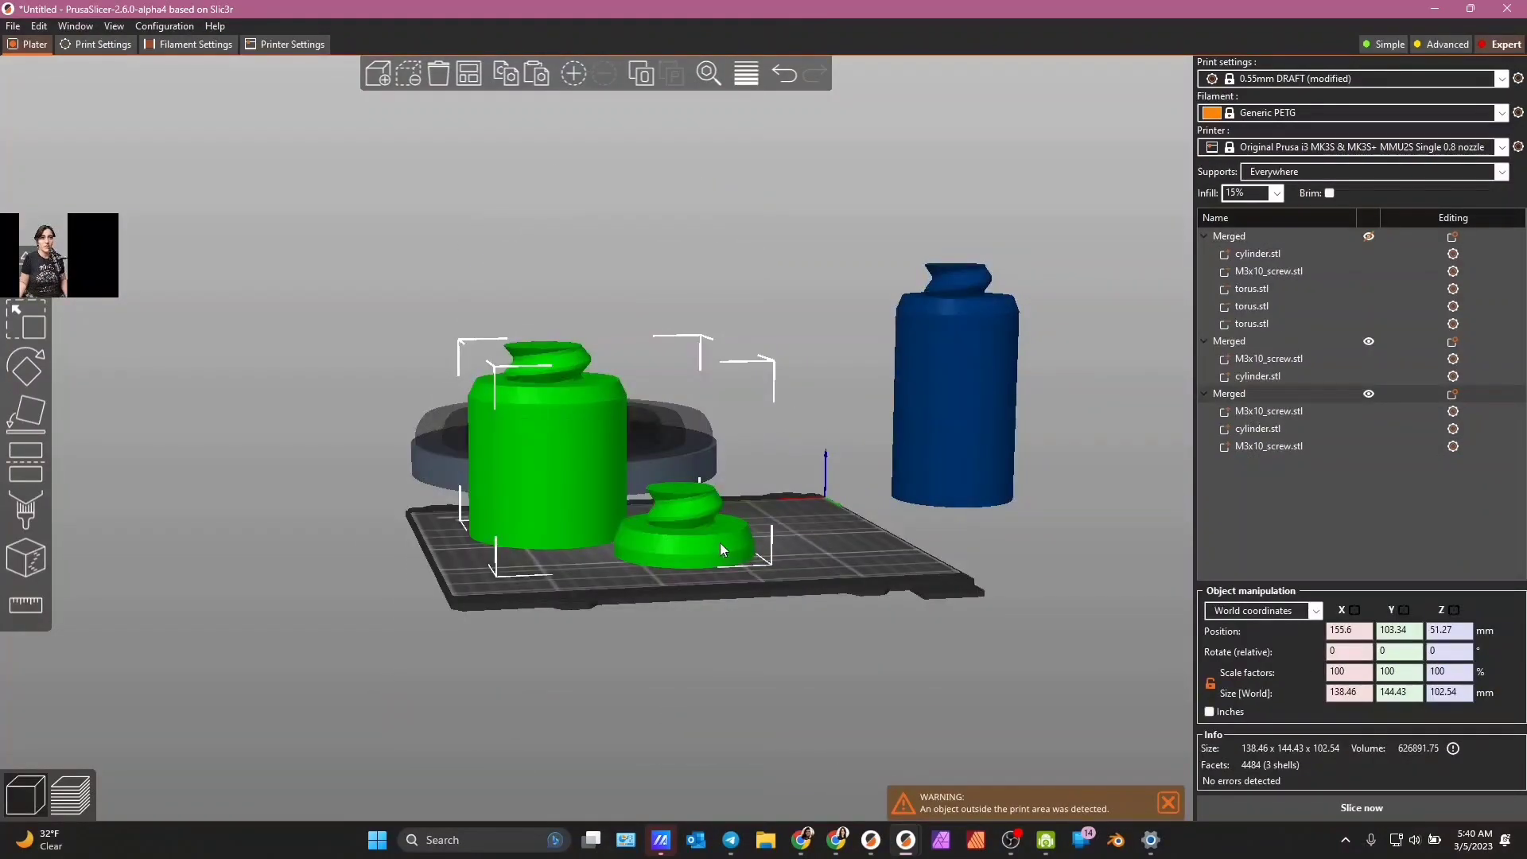
- Set the X and Y positions of the newly merged column's top screw part and its cylinder to 0 mm
click(1270, 410)
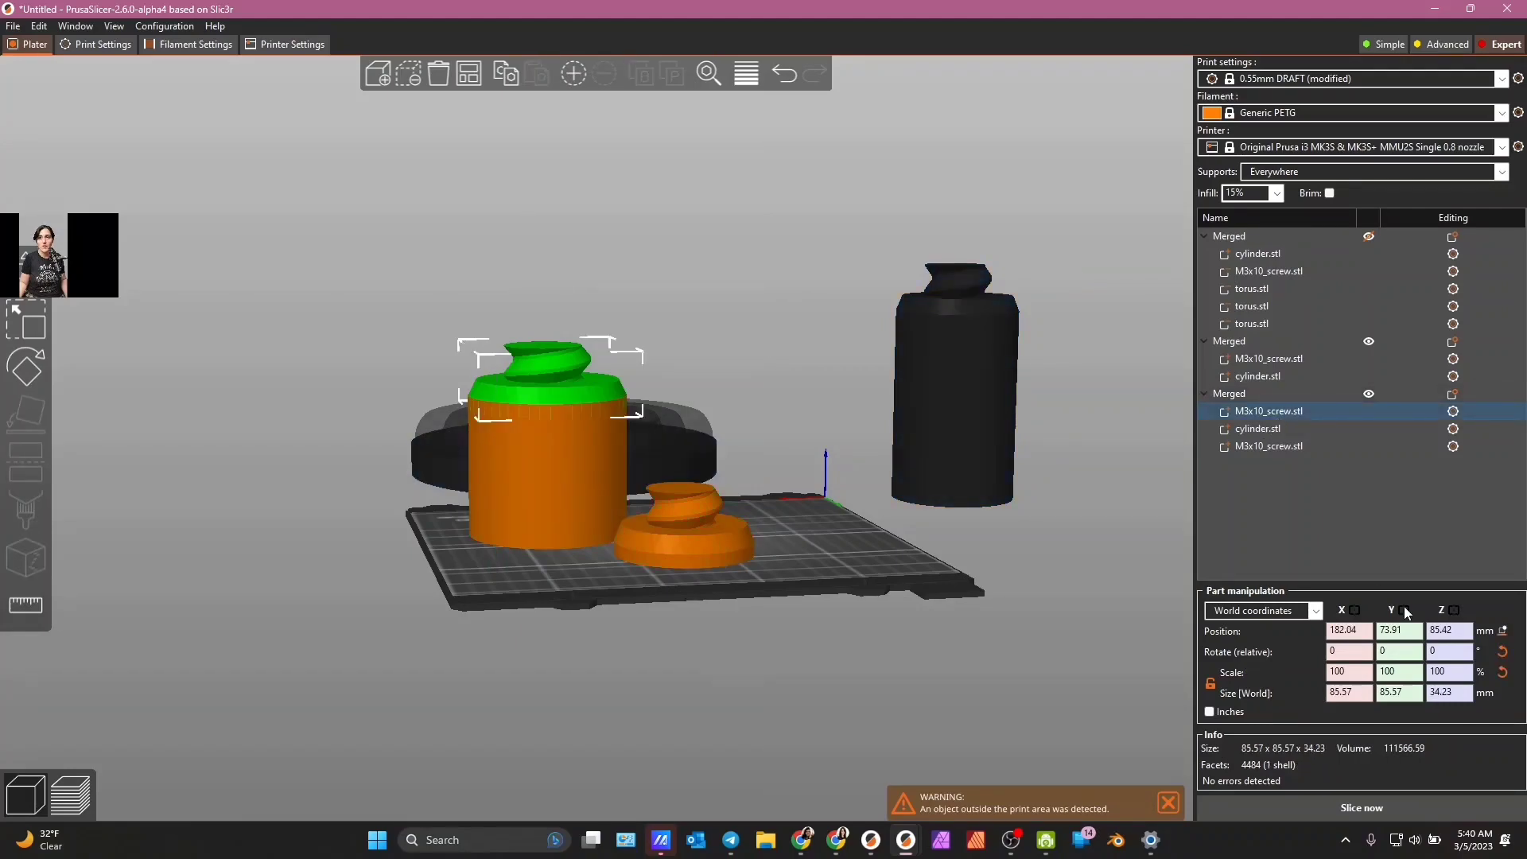
double_click(1347, 632)
text(0)
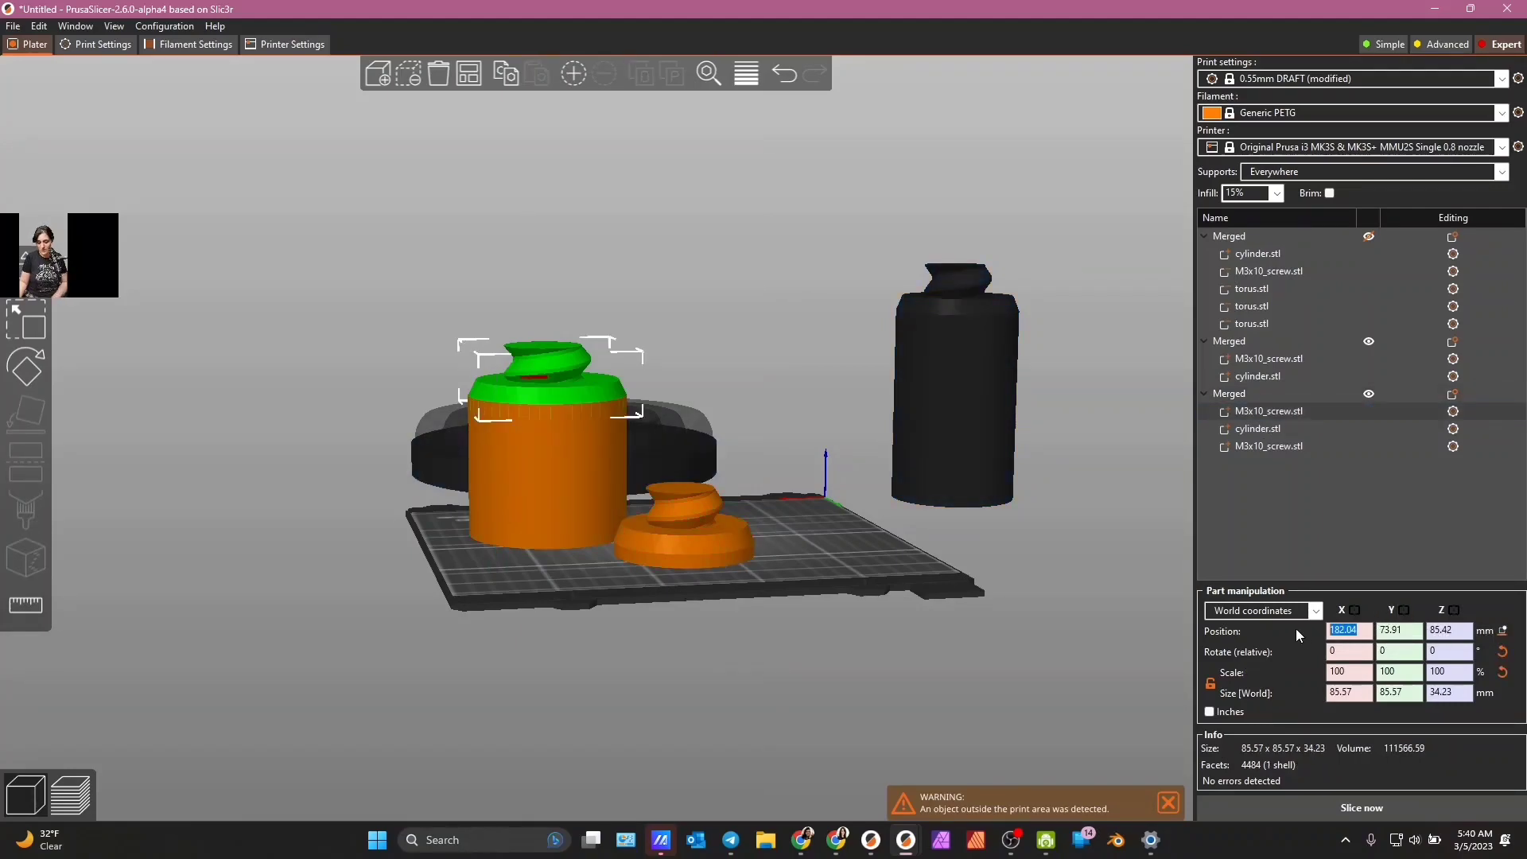
key(Return)
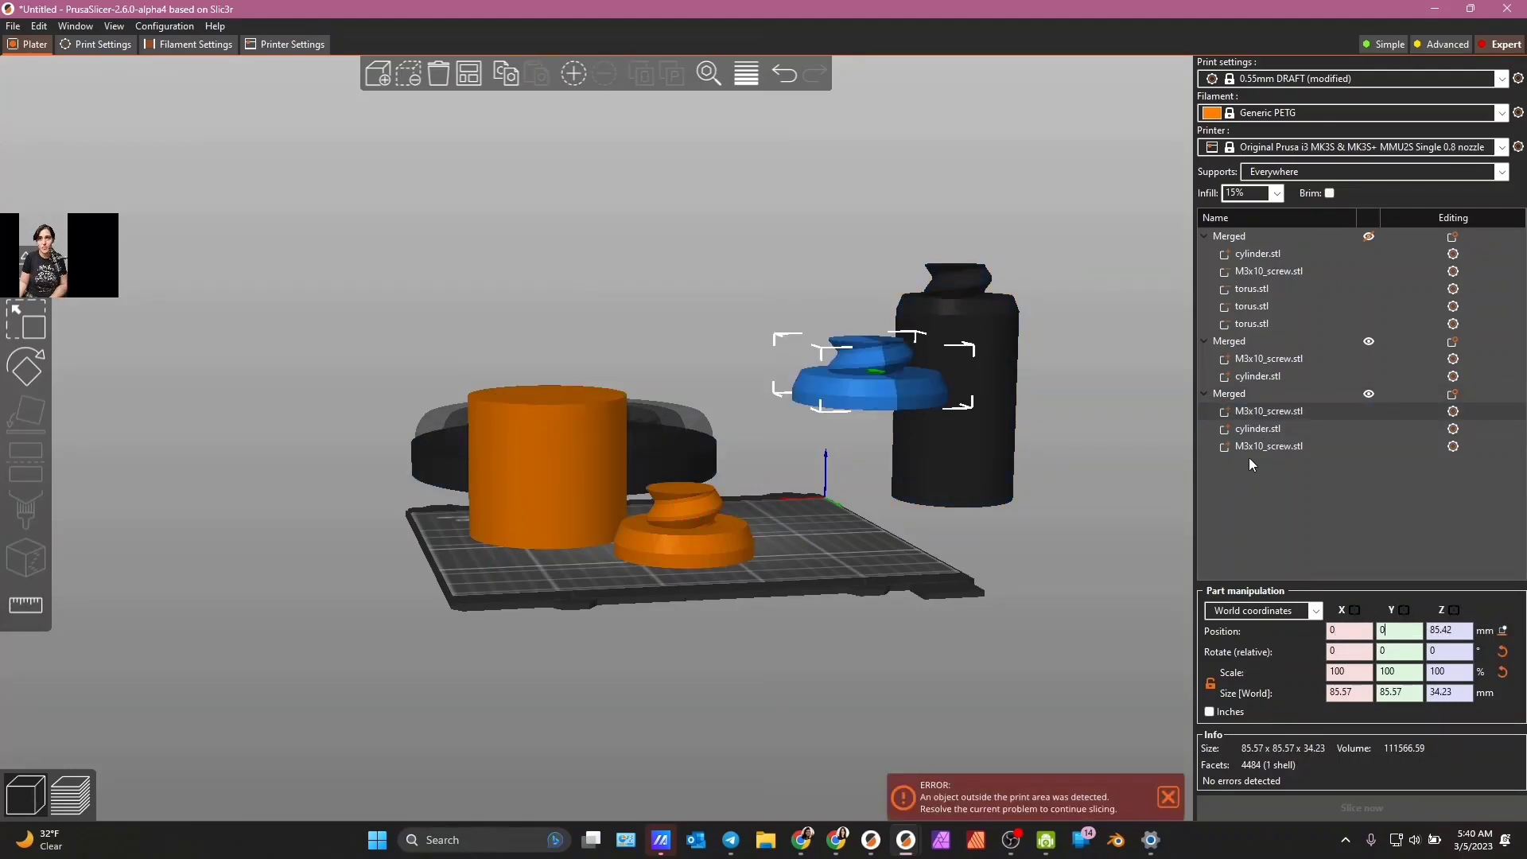
click(1257, 428)
double_click(1347, 633)
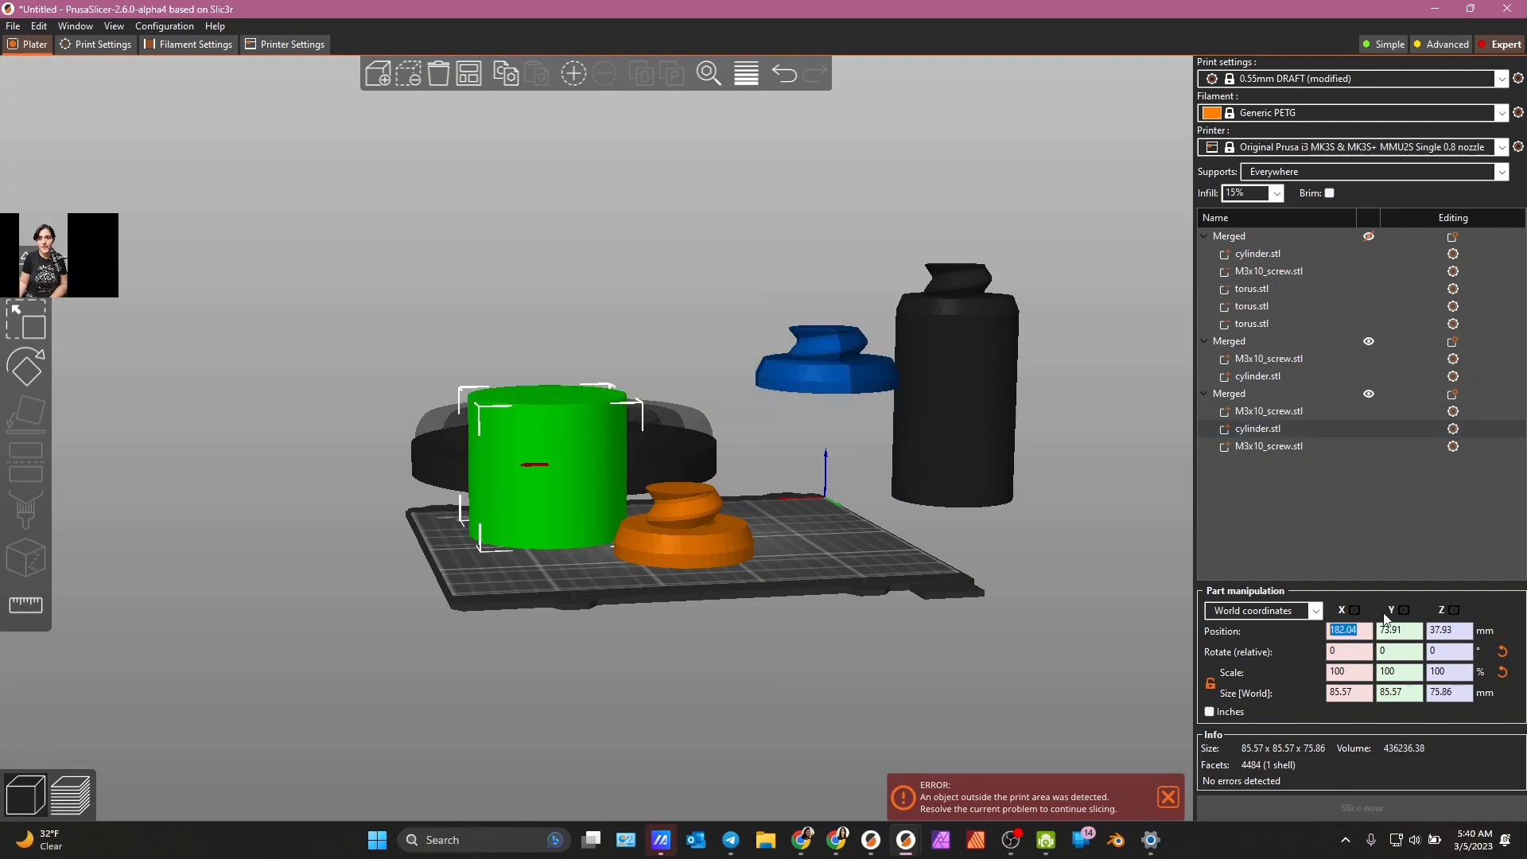
text(0)
key(Tab)
text(0)
- Set the X position of the narrow screw part in the same merged object to 0 mm
click(1259, 446)
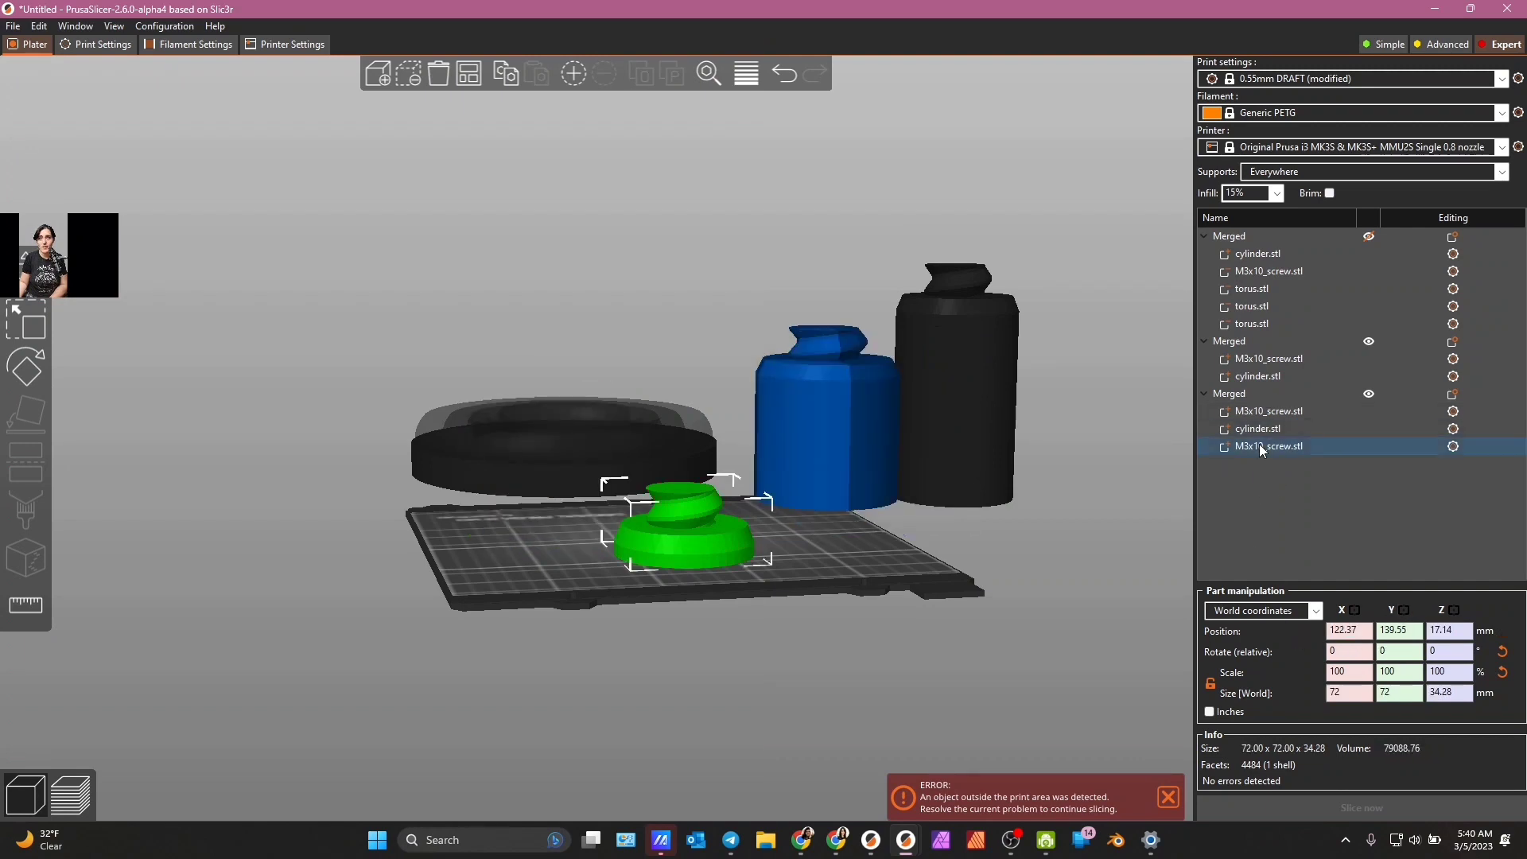
double_click(1364, 636)
text(0)
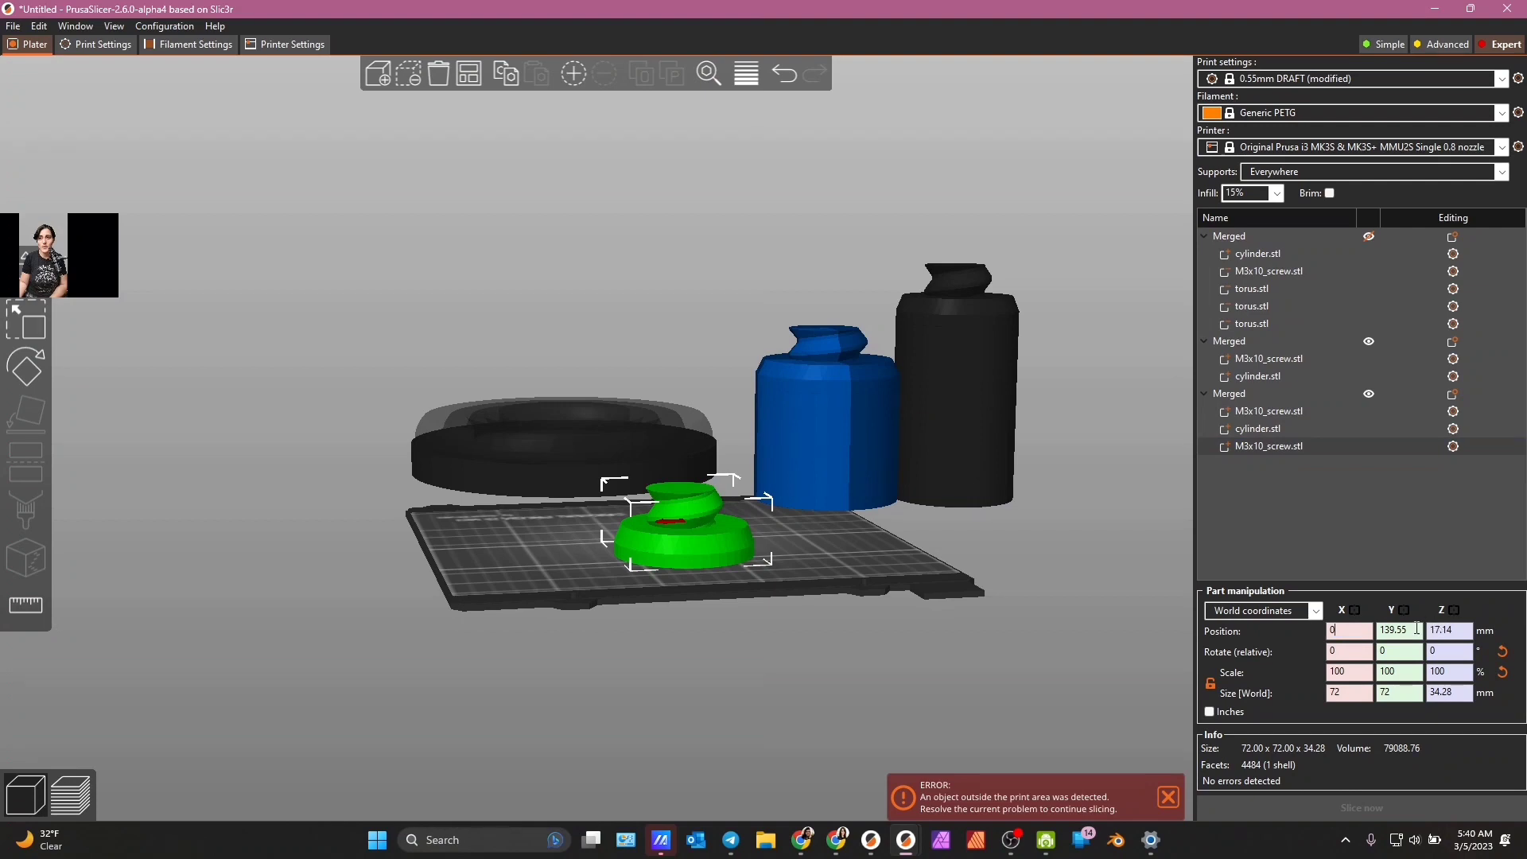
- Try to position the newly added screw part at Y 0 in world coordinates
double_click(1416, 632)
text(0)
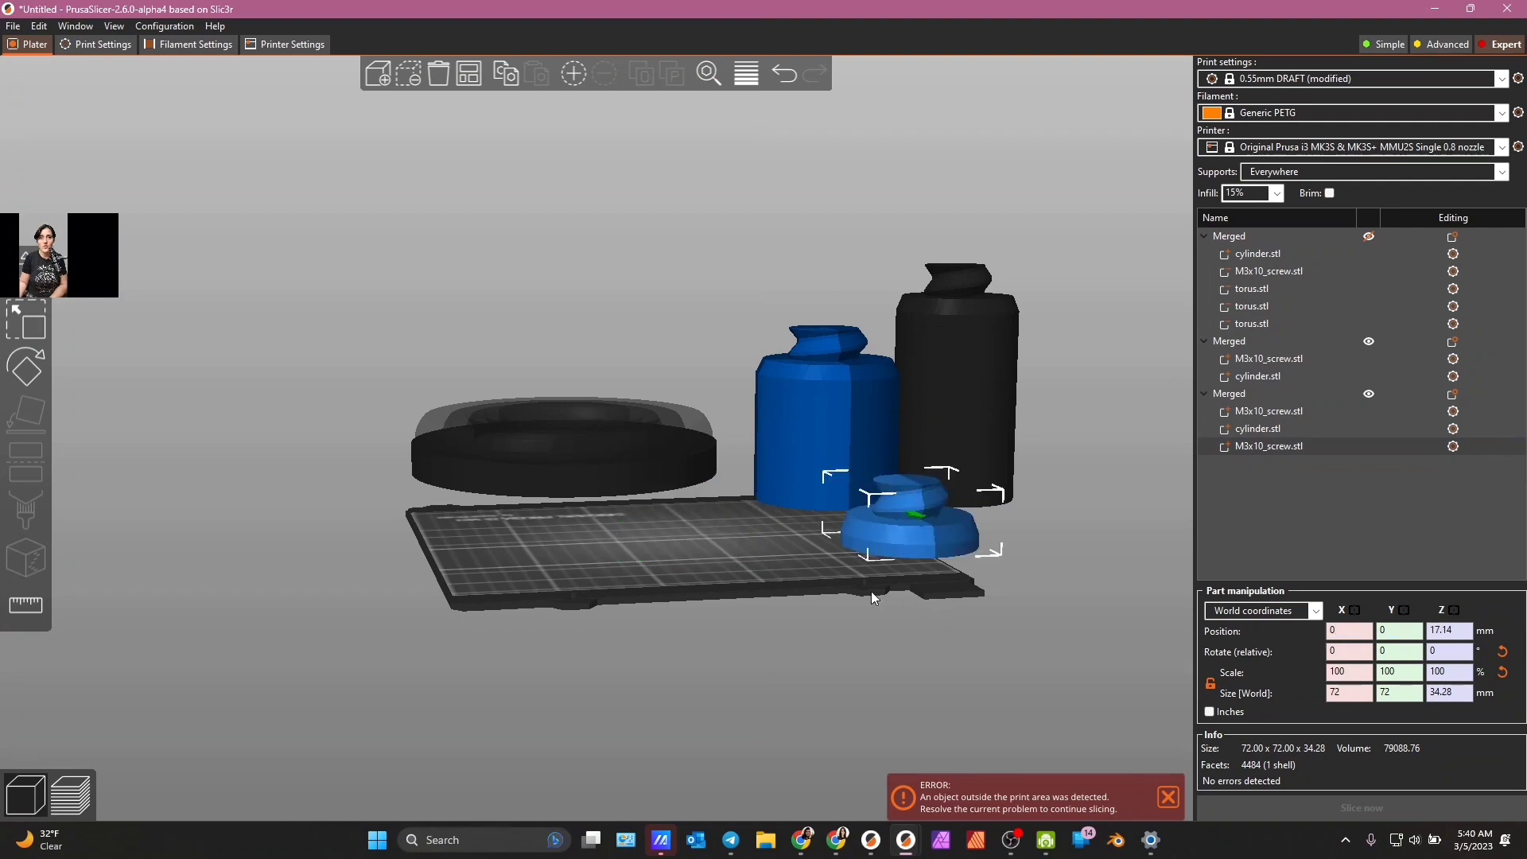
drag(764, 584, 477, 638)
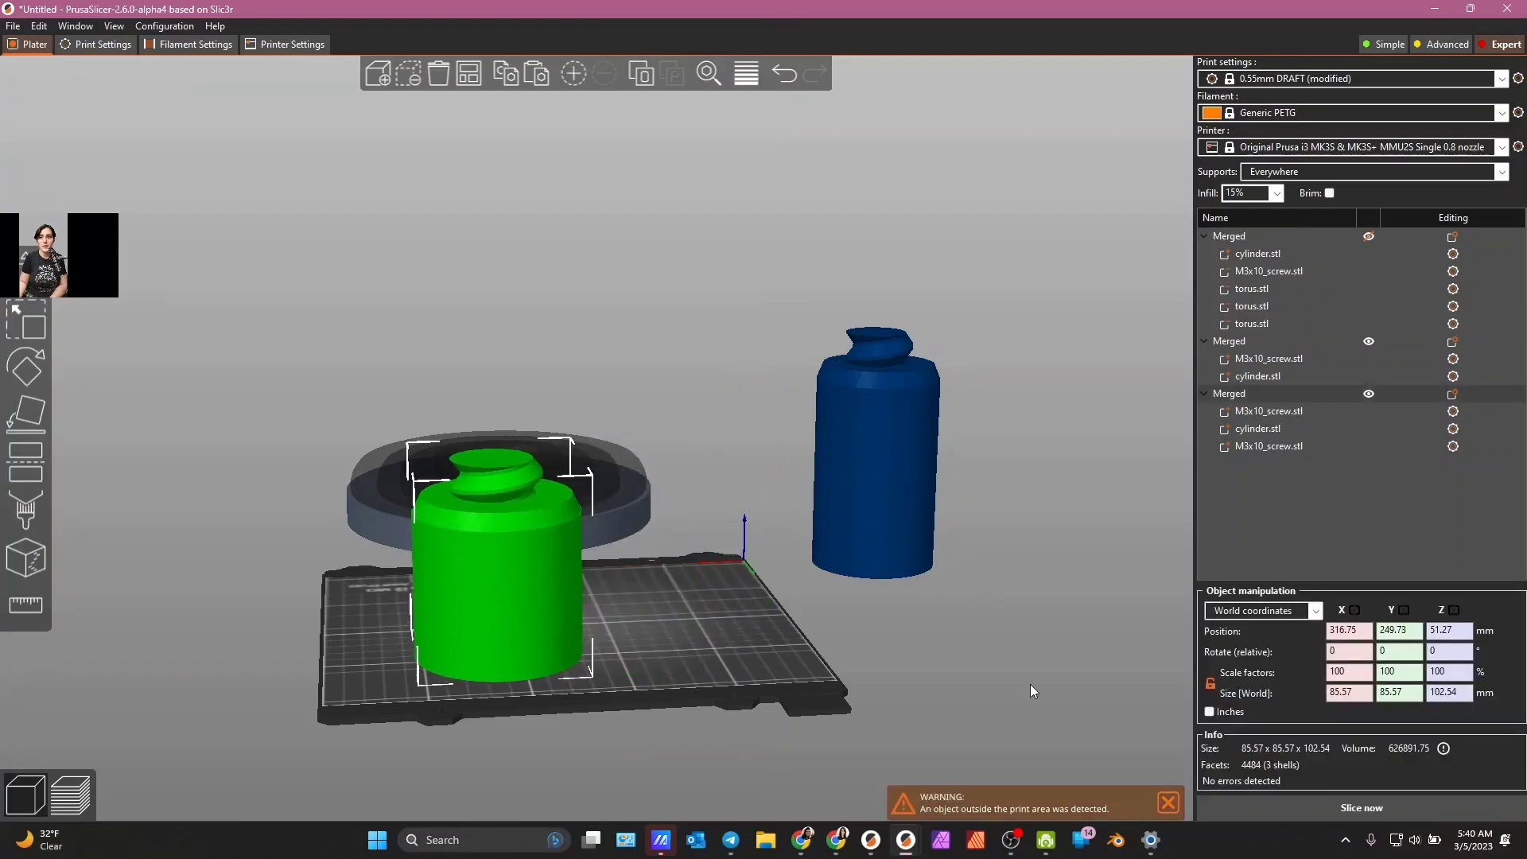
- Change the type of the last M3x10_screw.stl part in the third merged object to Negative Volume
click(1300, 446)
drag(745, 731, 916, 579)
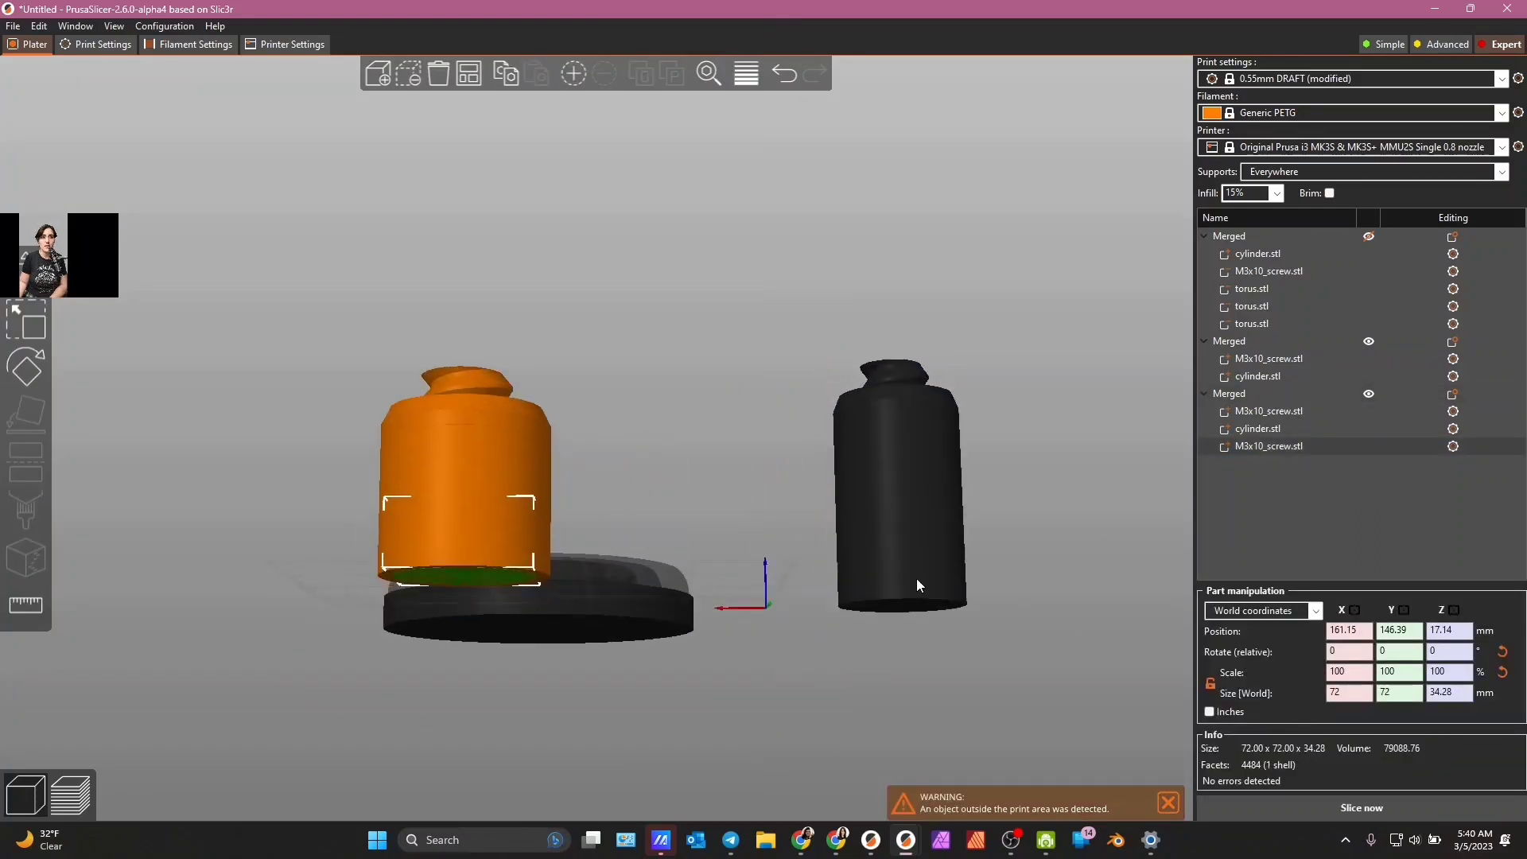
right_click(1260, 446)
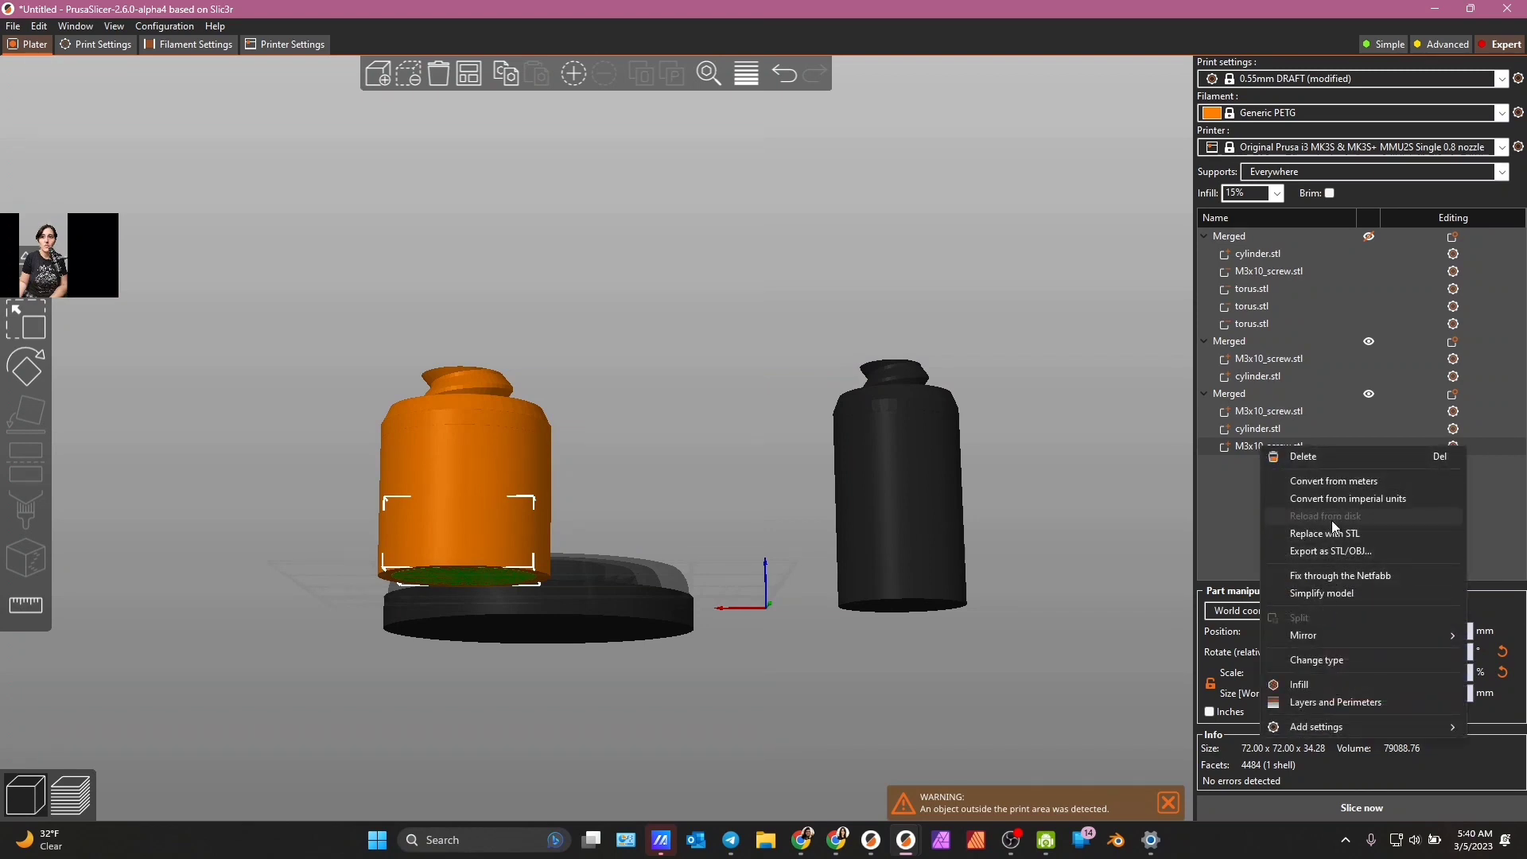
click(1314, 662)
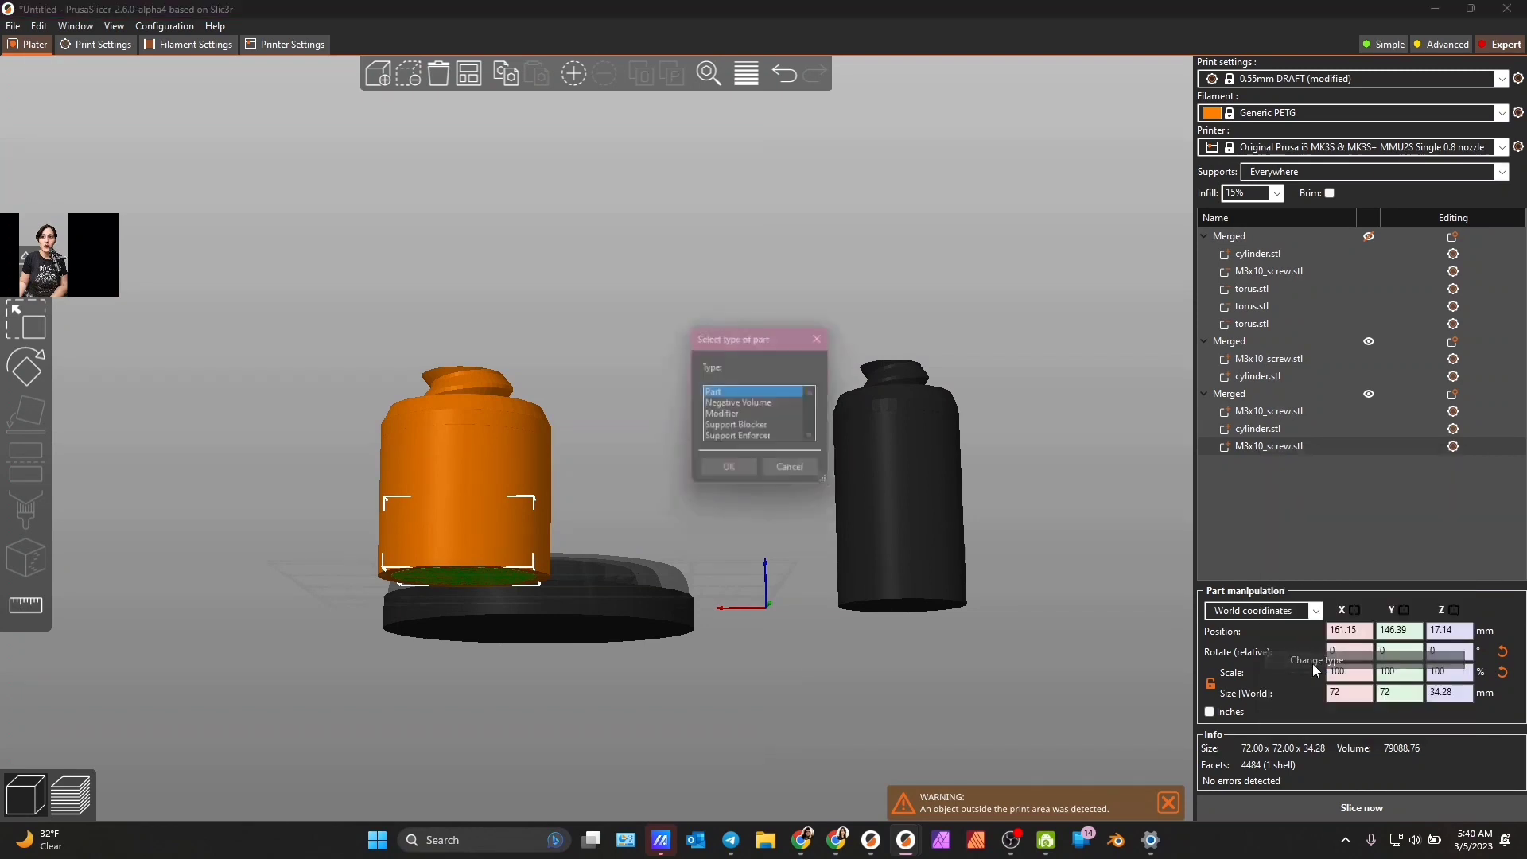
click(752, 404)
click(732, 475)
- Slice the shorter jar, examine its base from below in the preview, and return to the editing view
drag(705, 685, 747, 616)
click(1287, 808)
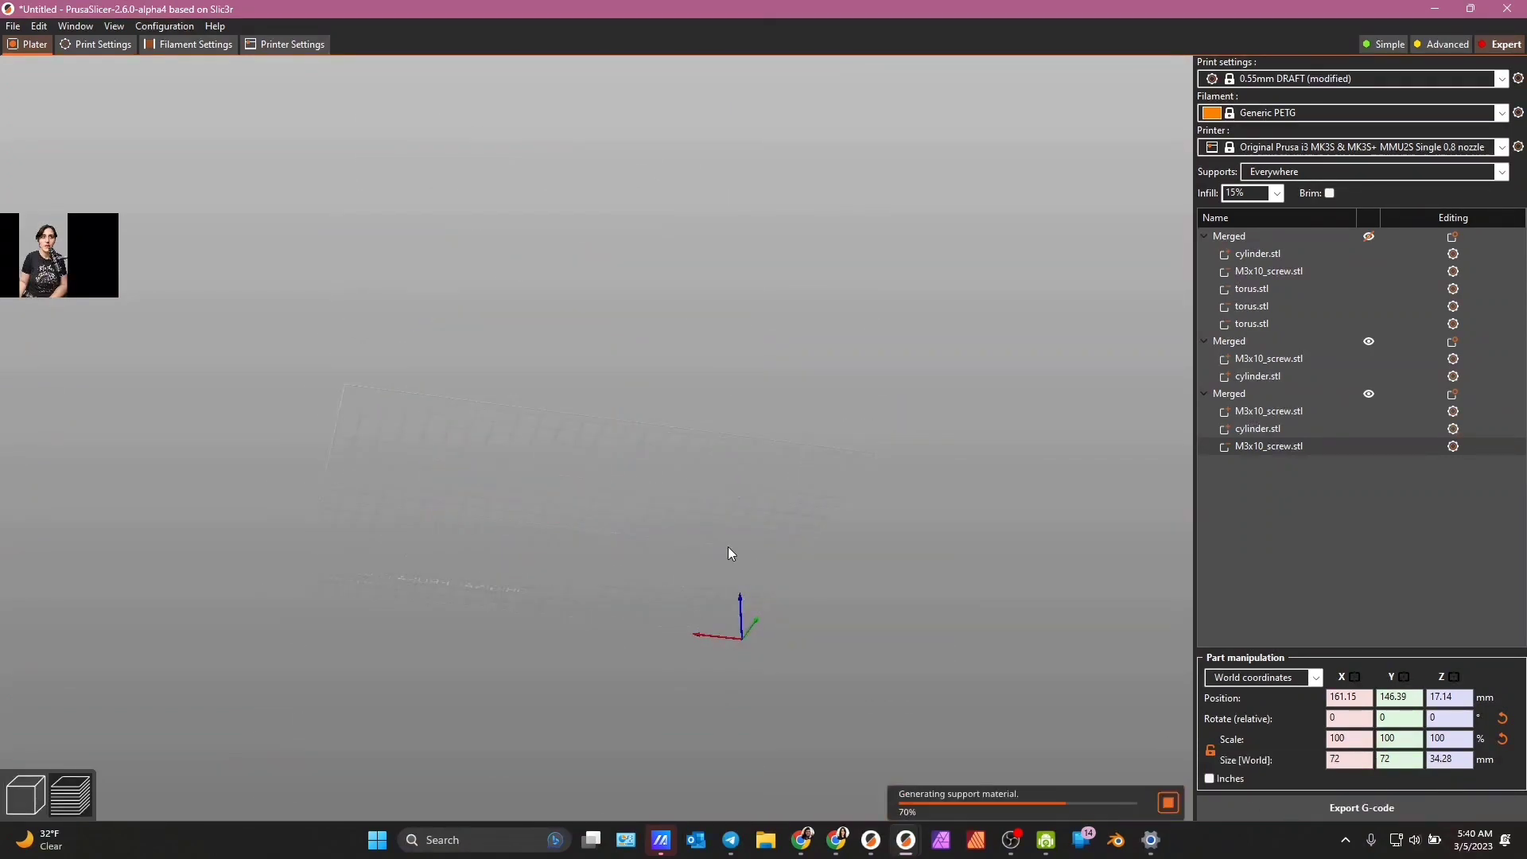
drag(717, 547, 657, 484)
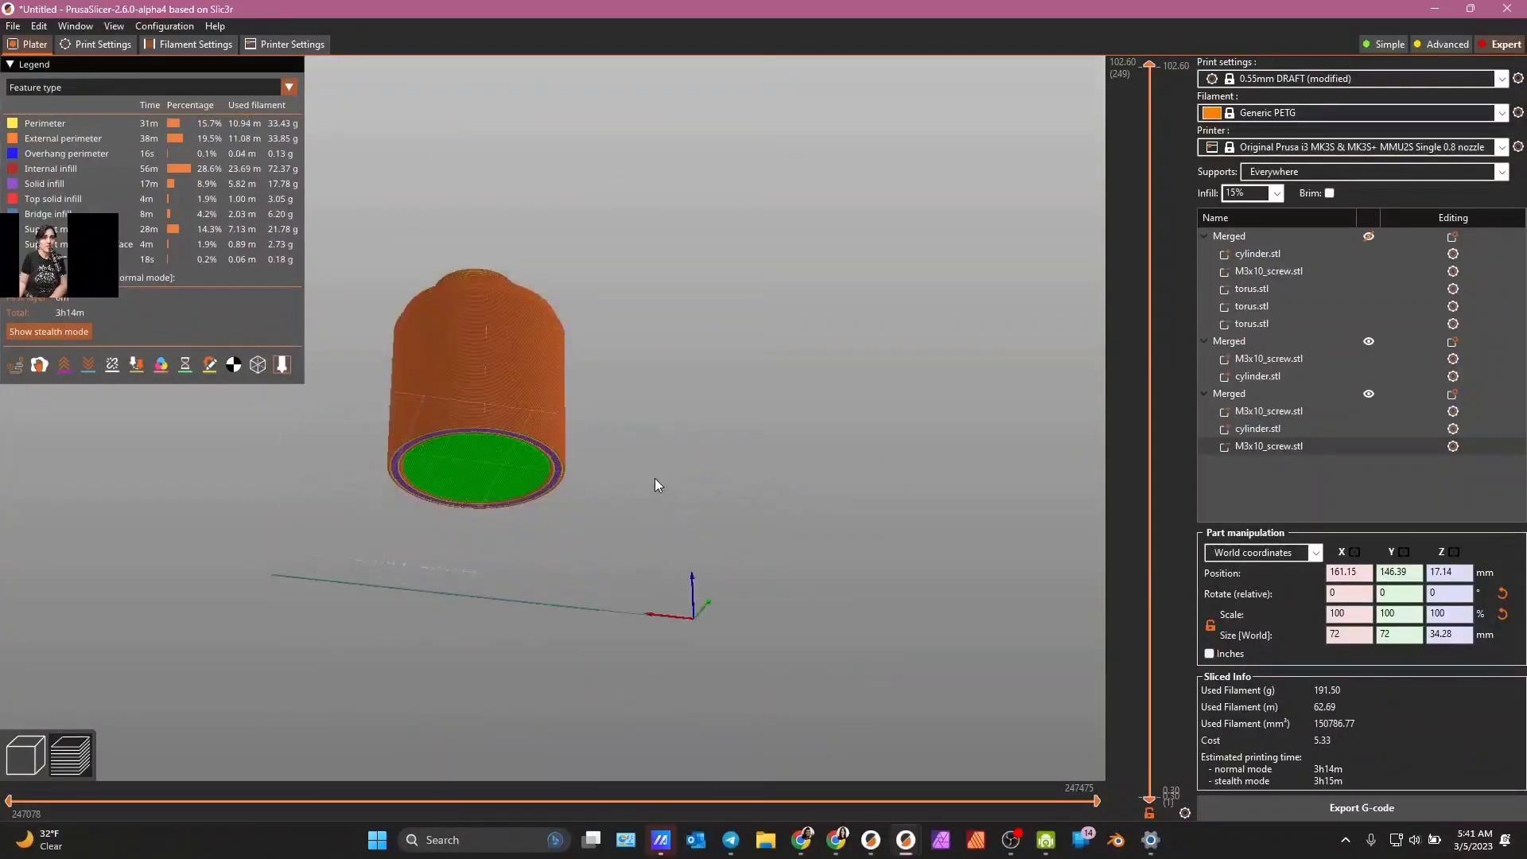
click(28, 764)
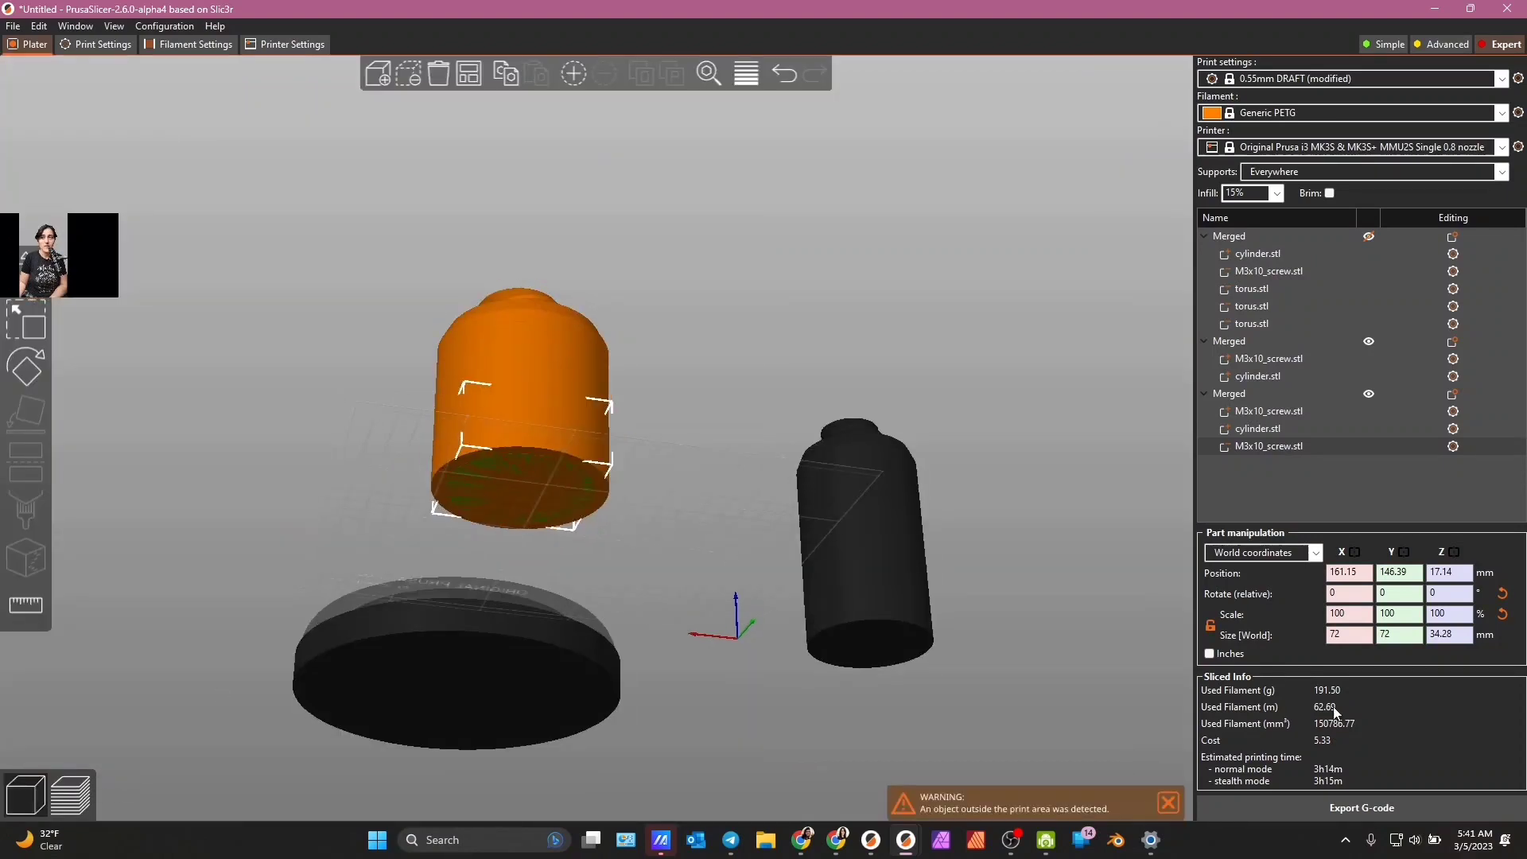
- Lower the negative-volume screw along Z to about 1.2 mm so that it protrudes below the jar's base
click(25, 317)
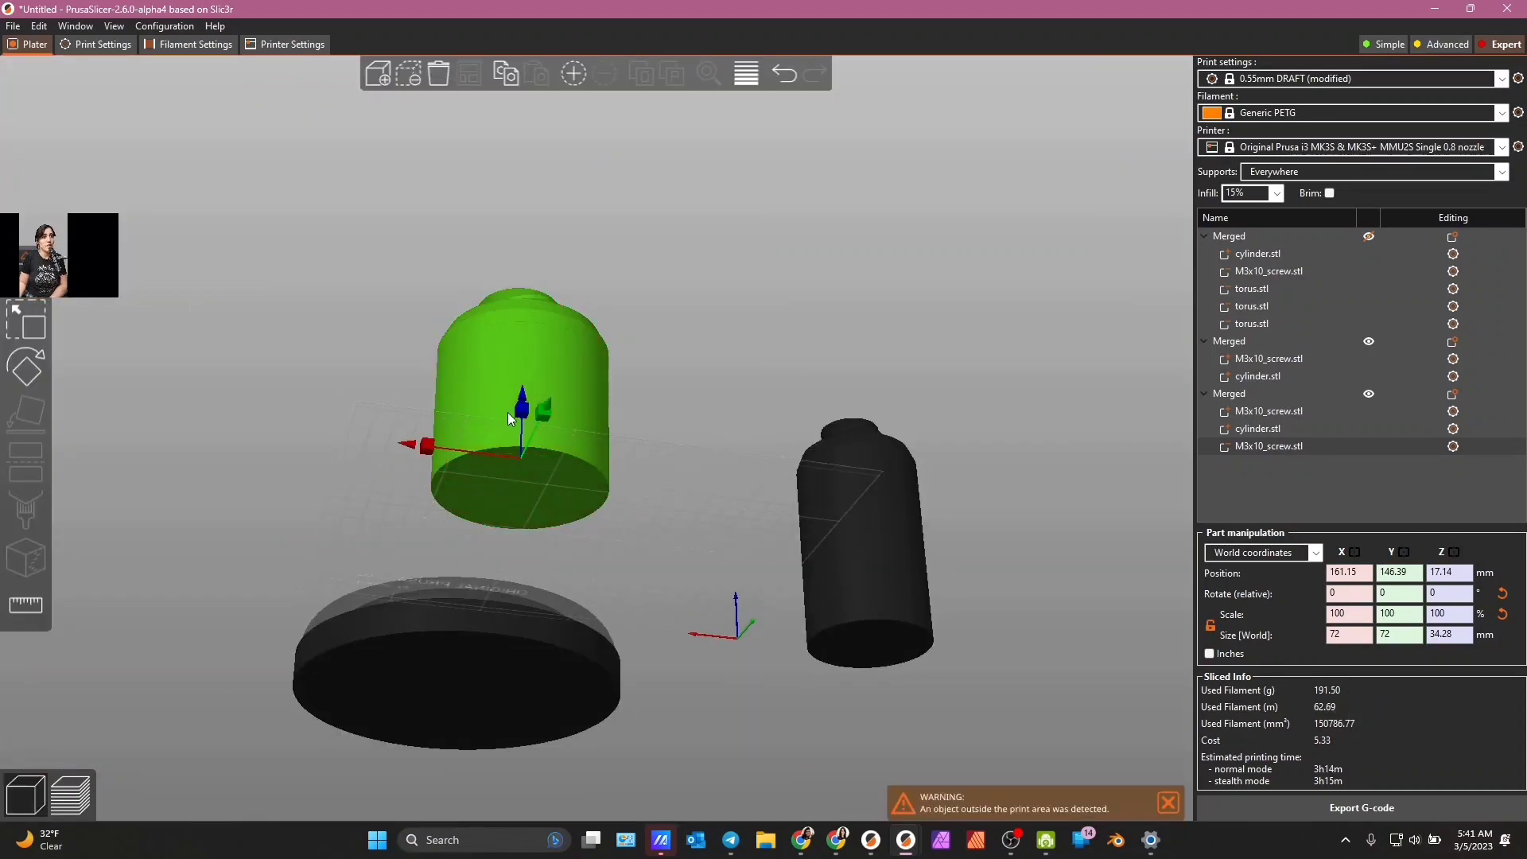
drag(520, 411, 523, 458)
key(1)
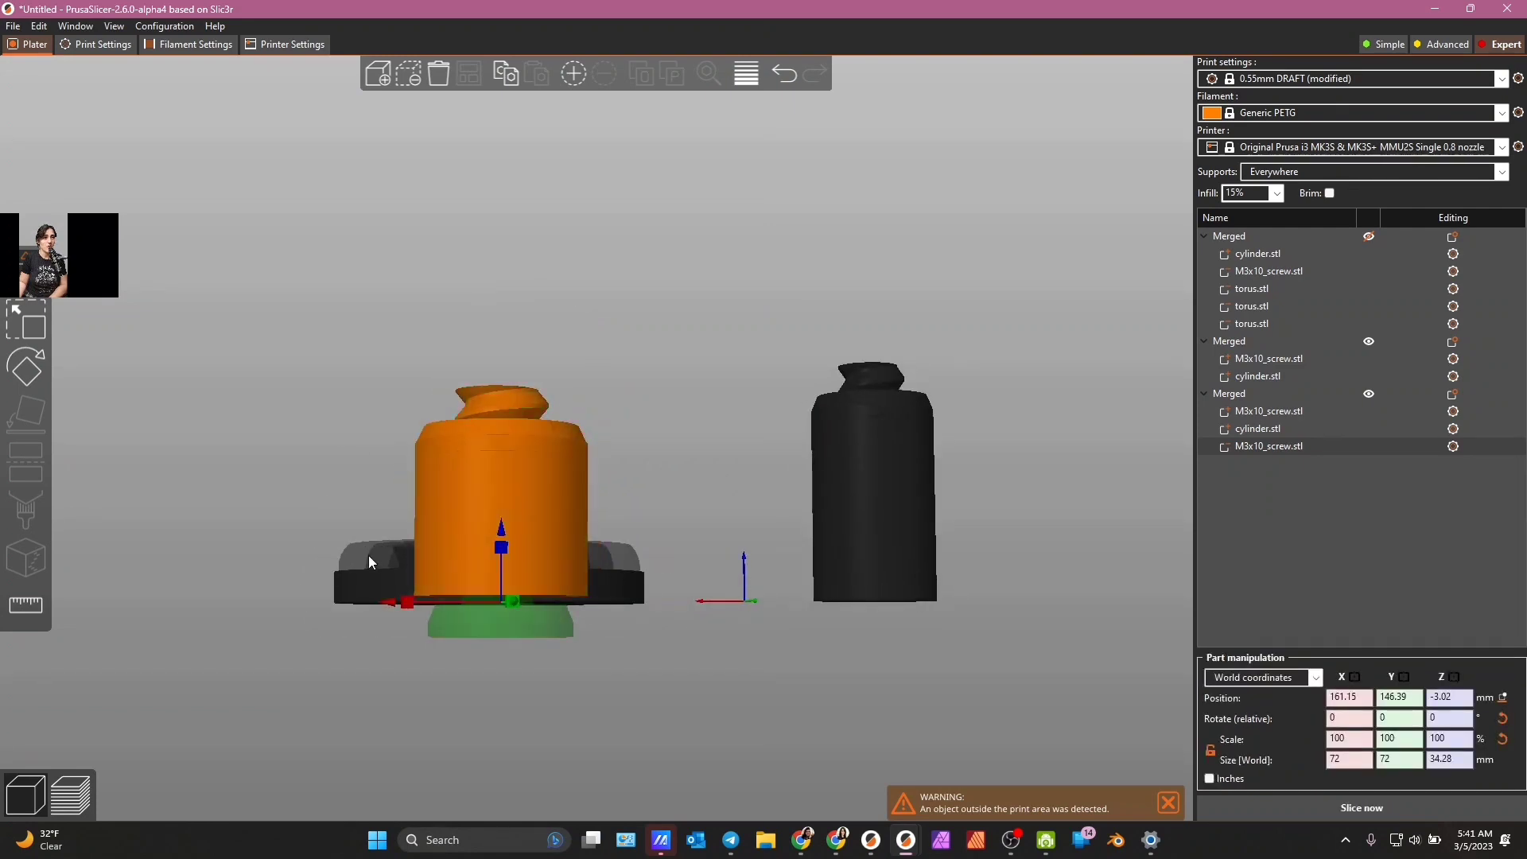
scroll(398, 572, up, 3)
drag(451, 609, 450, 591)
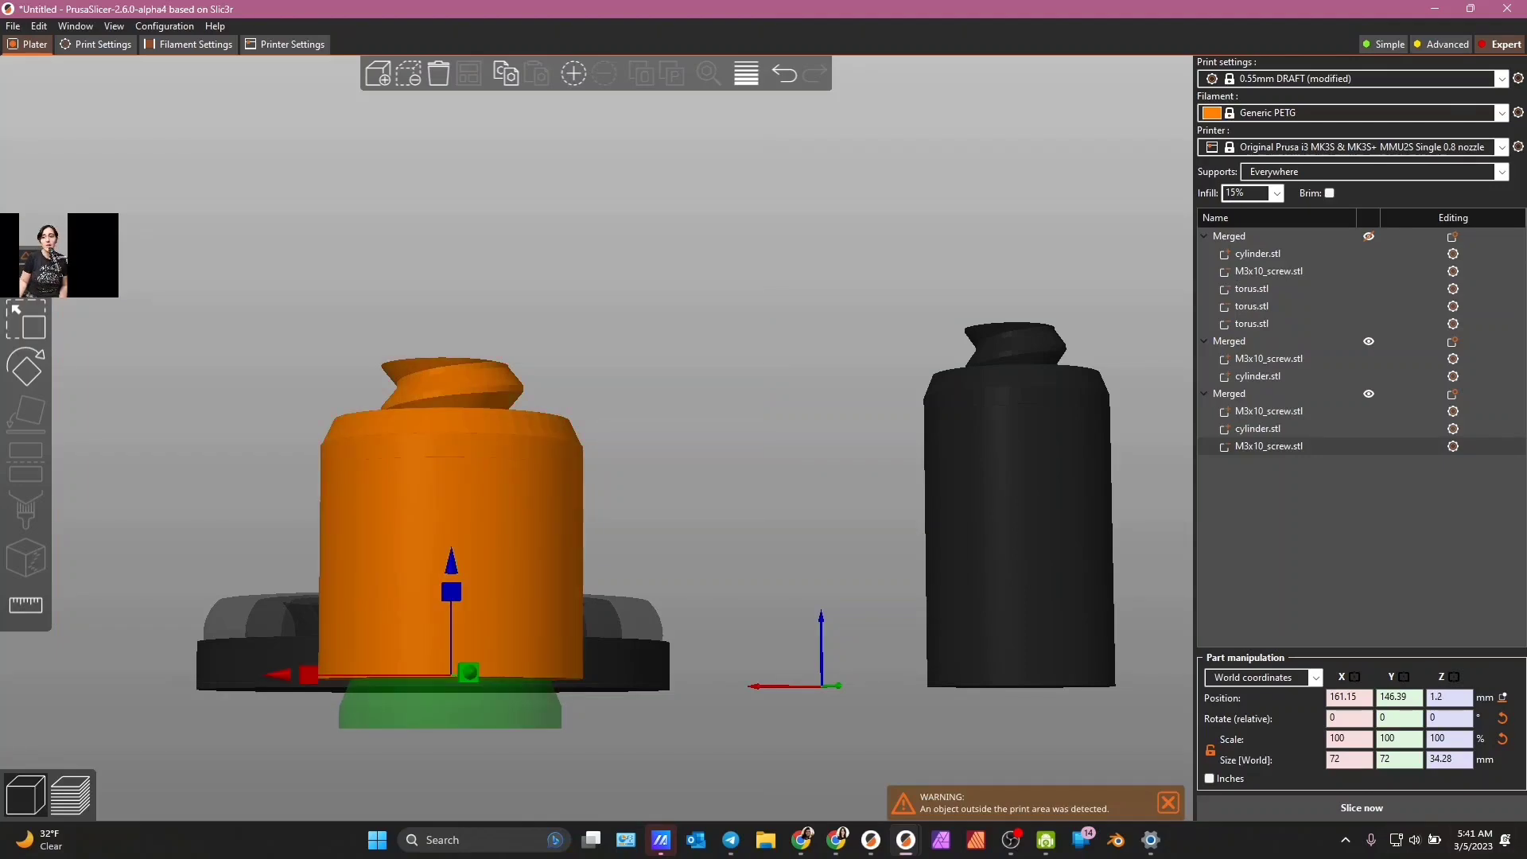
- Slice the jar, examine the recess in its base in the preview, and return to the editing view
click(1220, 800)
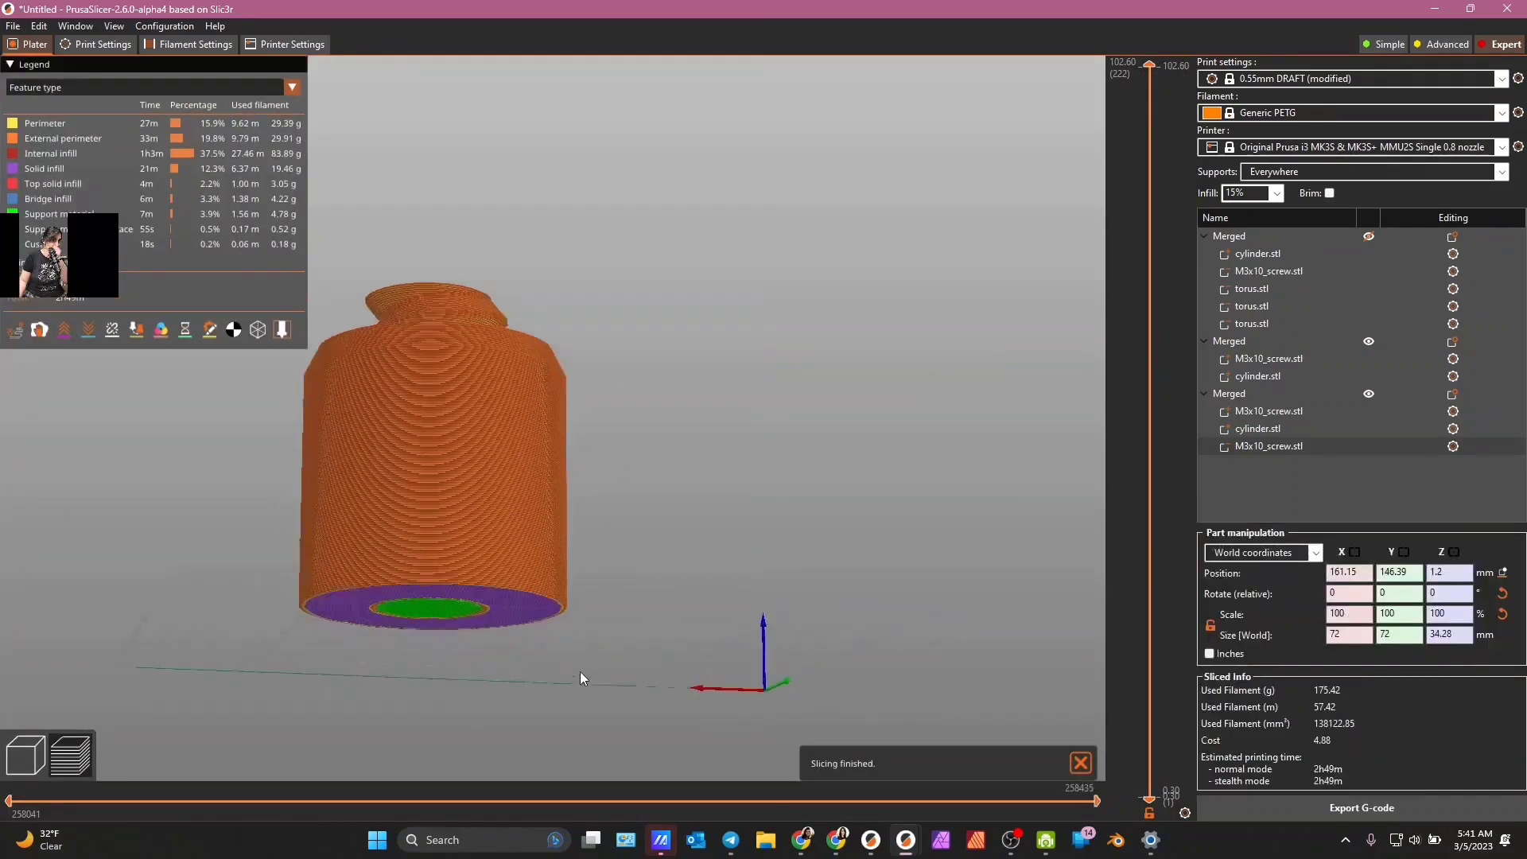
drag(580, 672, 613, 647)
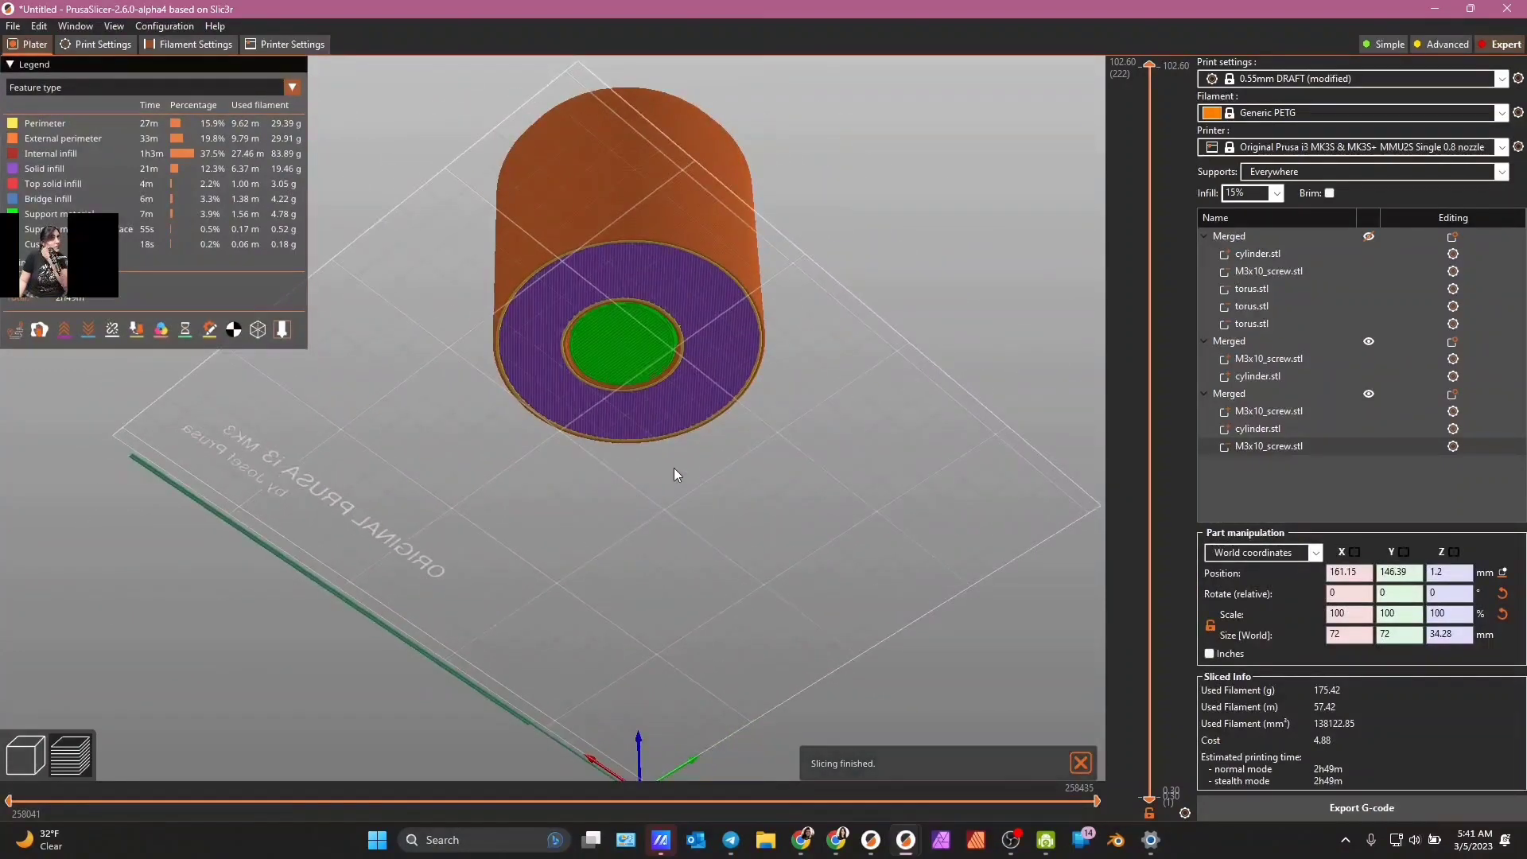
scroll(801, 514, up, 5)
scroll(1058, 156, down, 3)
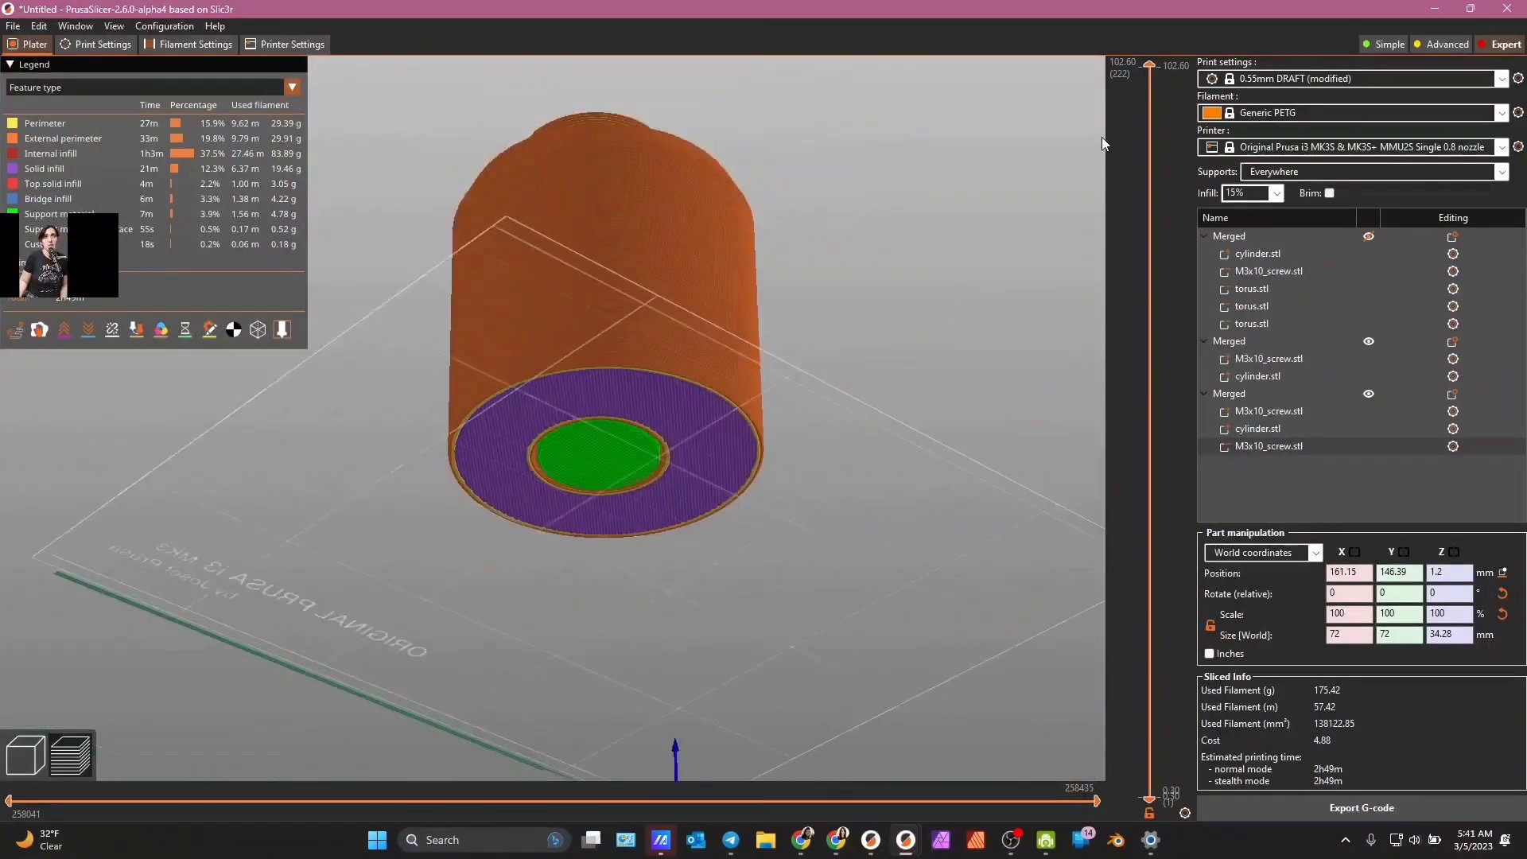
drag(1100, 137, 1026, 67)
drag(698, 407, 578, 761)
click(37, 761)
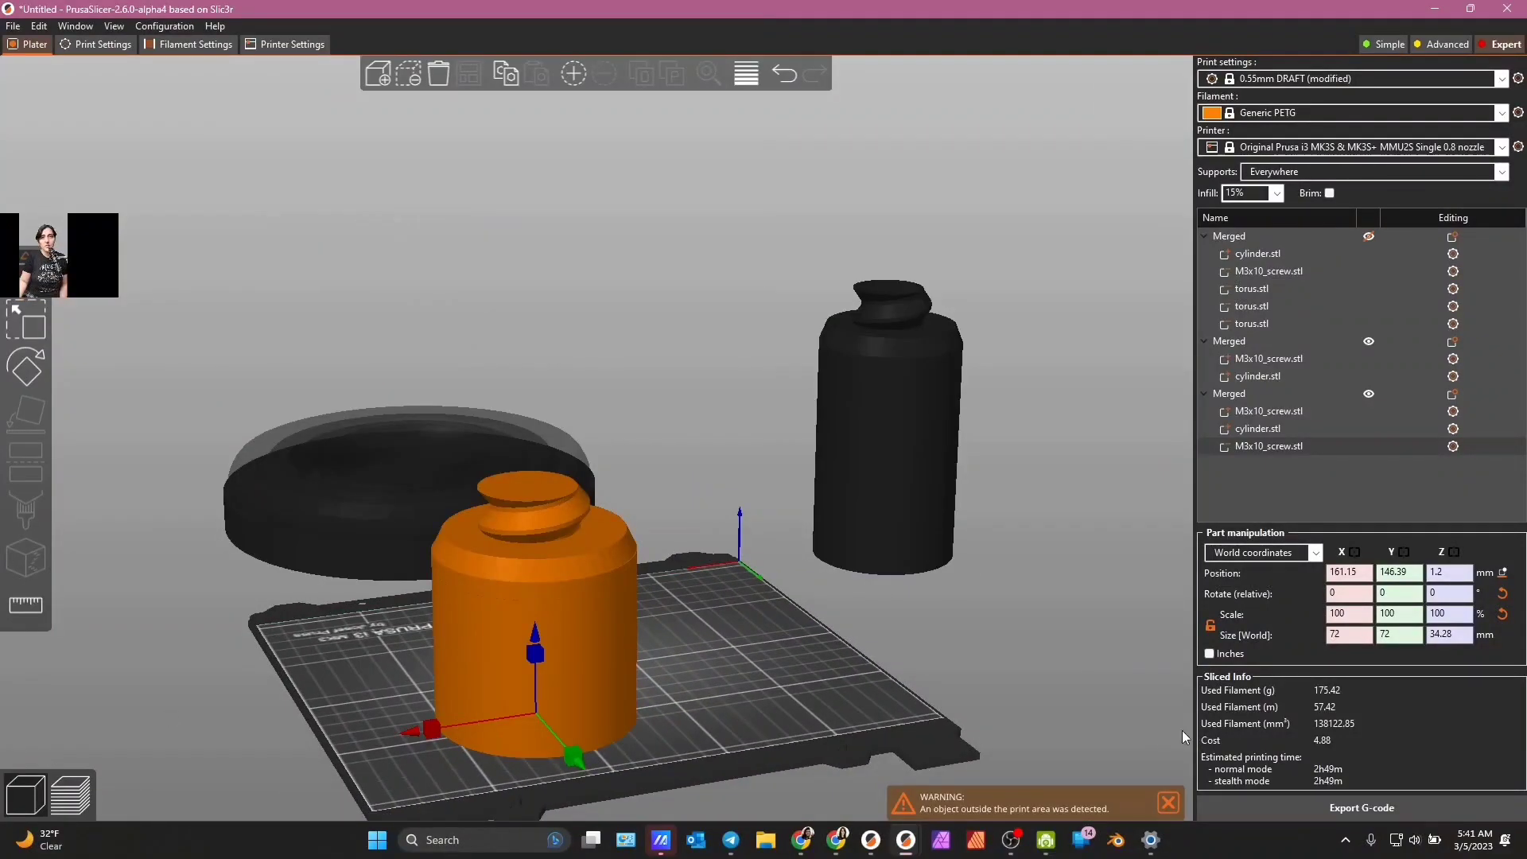
click(1340, 594)
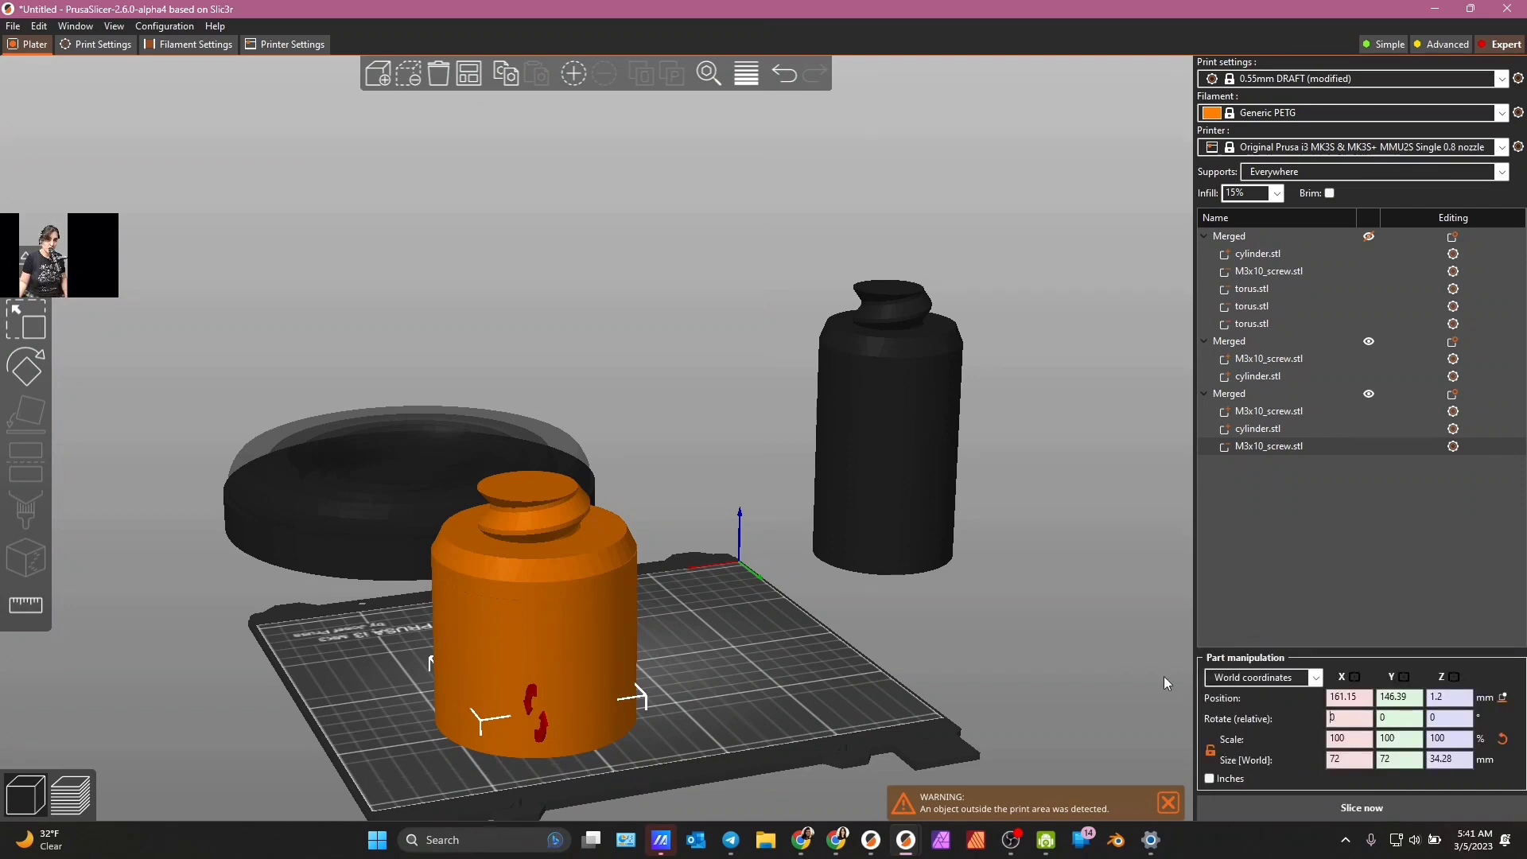
drag(1163, 682, 910, 648)
drag(726, 545, 730, 575)
key(ctrl+z)
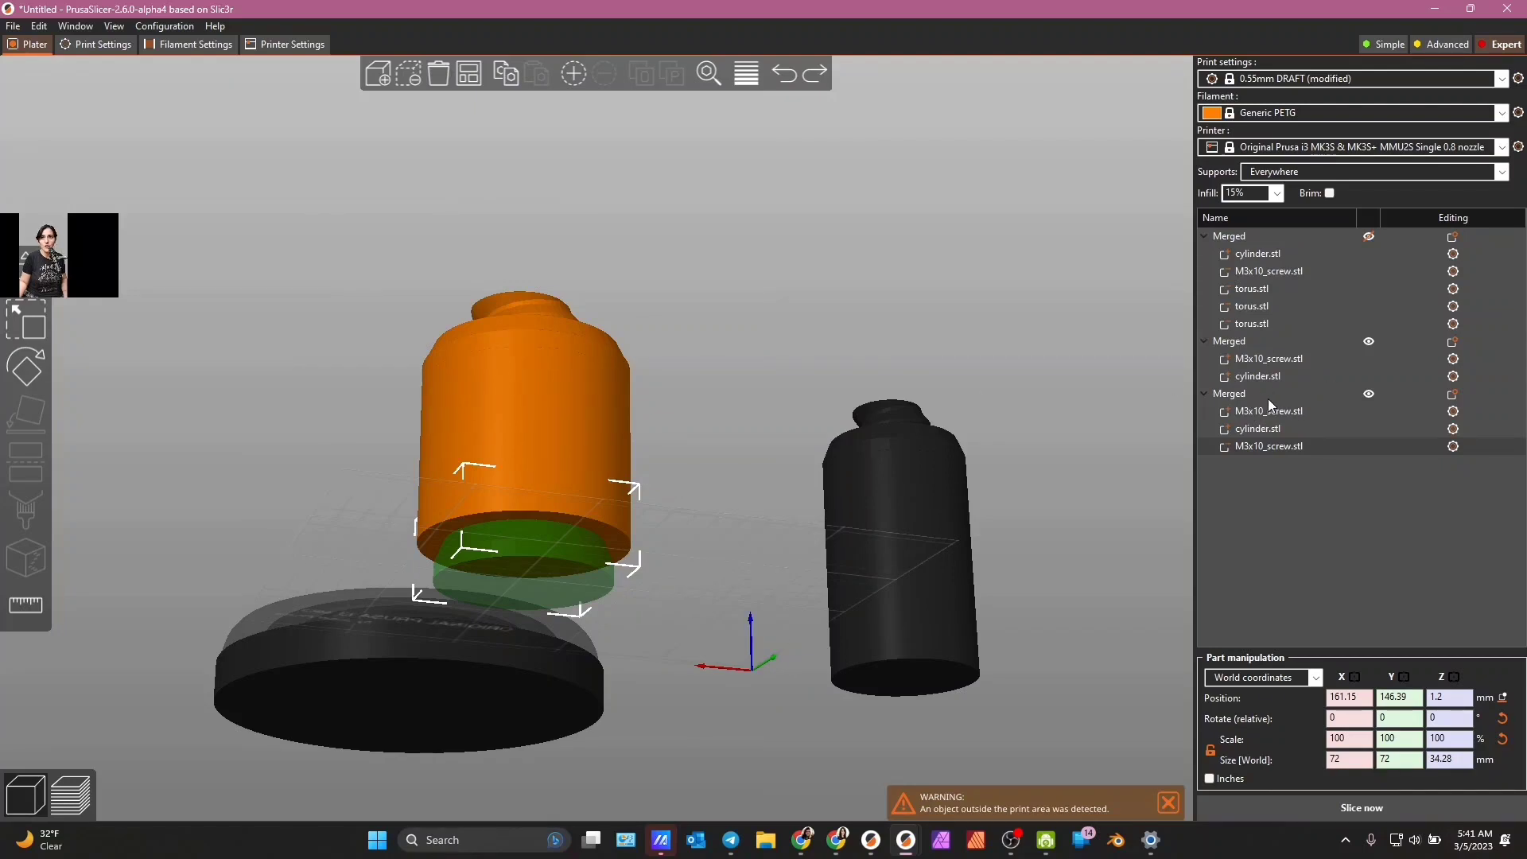
- Rotate the whole third merged object 180° about X, slice it, and inspect the upward-facing recess
click(1257, 394)
click(1358, 654)
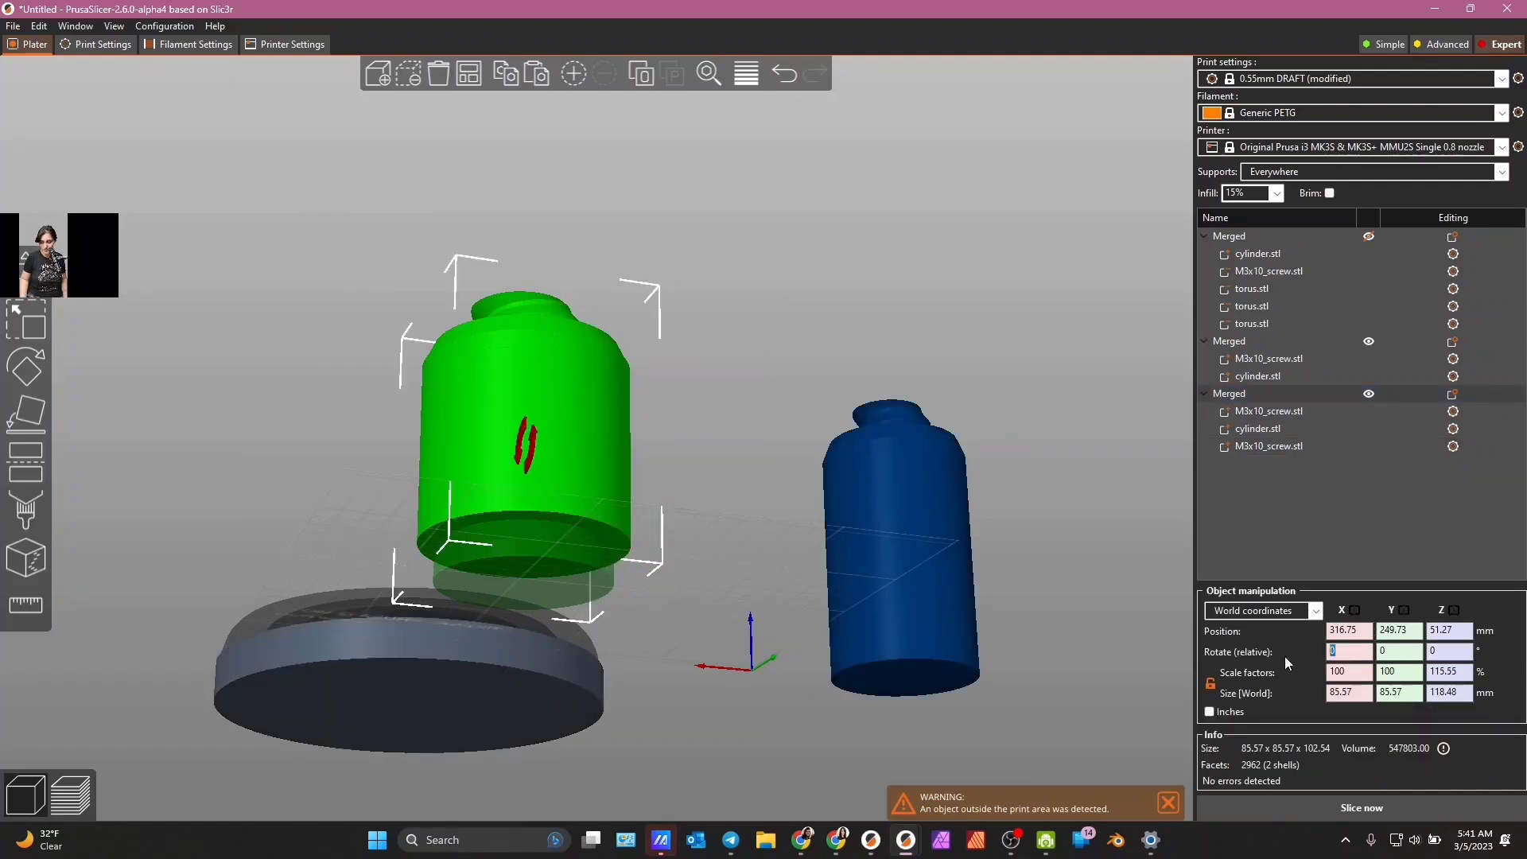
text(180)
key(Return)
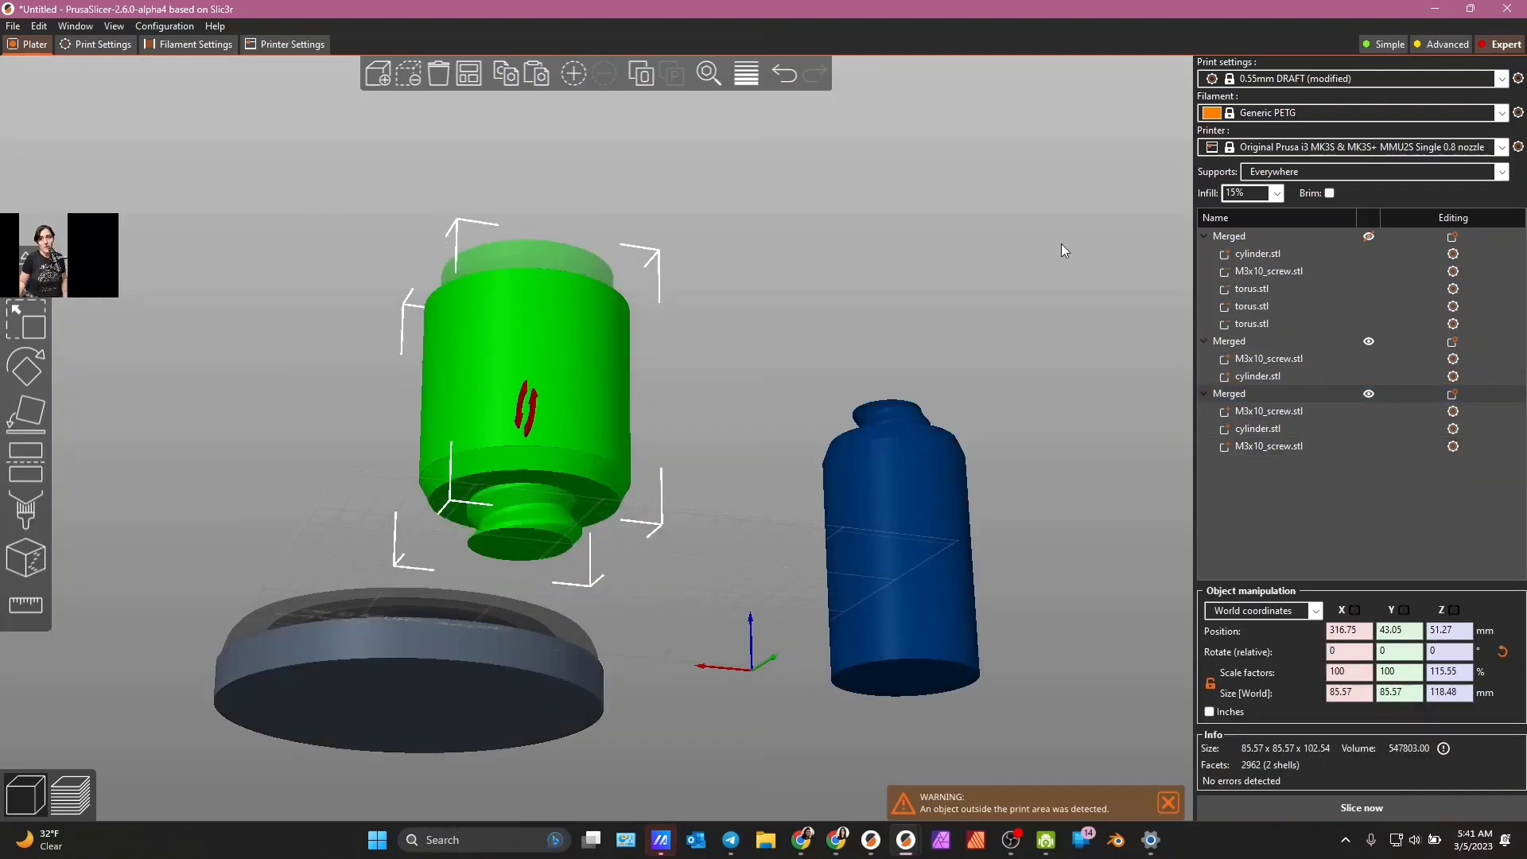
drag(1061, 244, 1162, 631)
click(1309, 808)
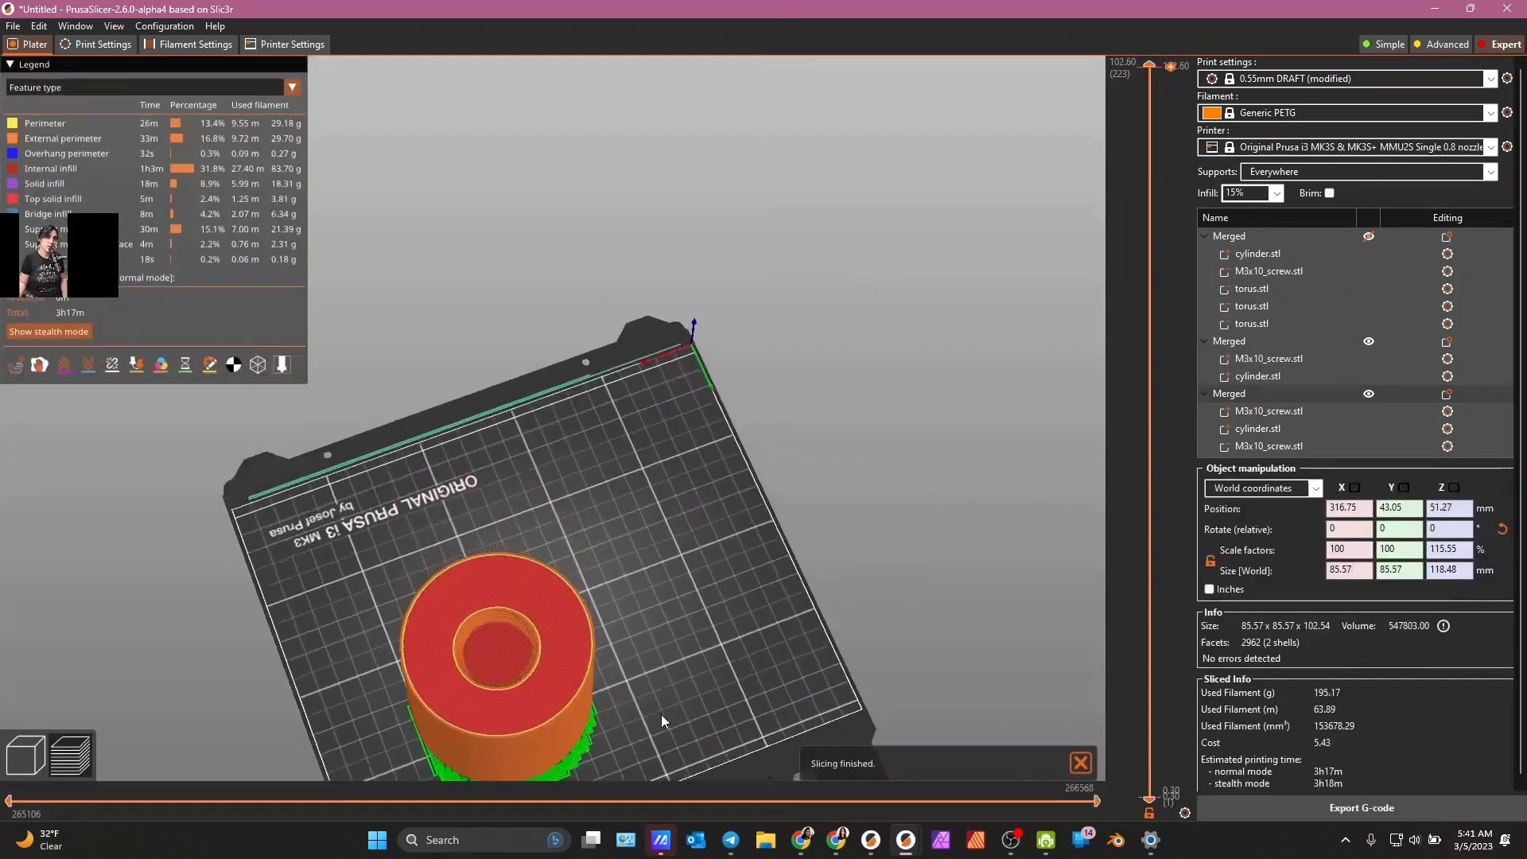
drag(661, 714, 757, 671)
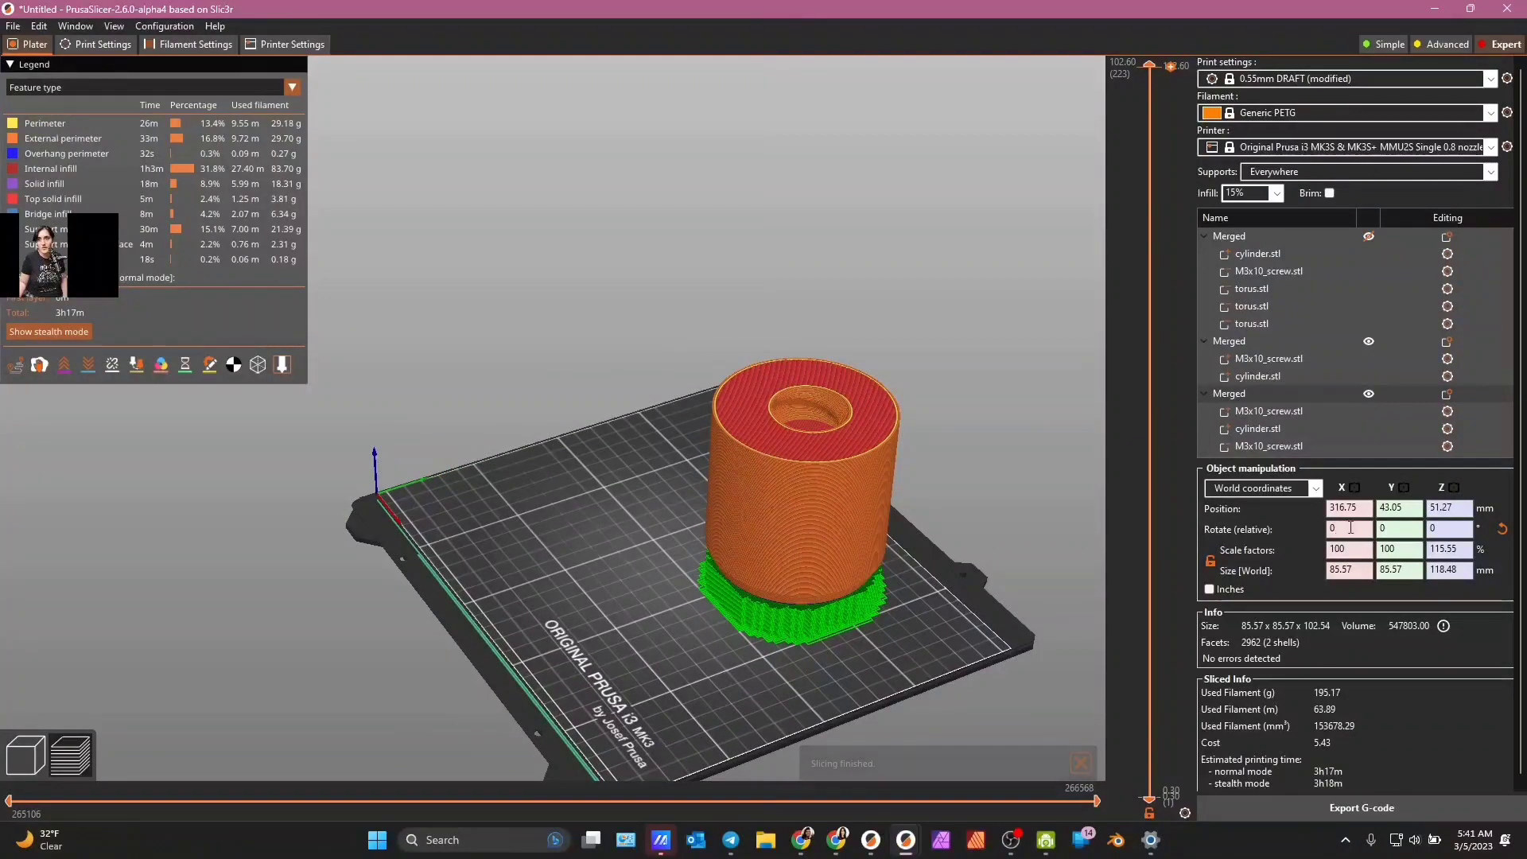
- Rotate the jar by another 180° about X, slice it again, and go back to the editing view
drag(1346, 529, 1272, 530)
text(180)
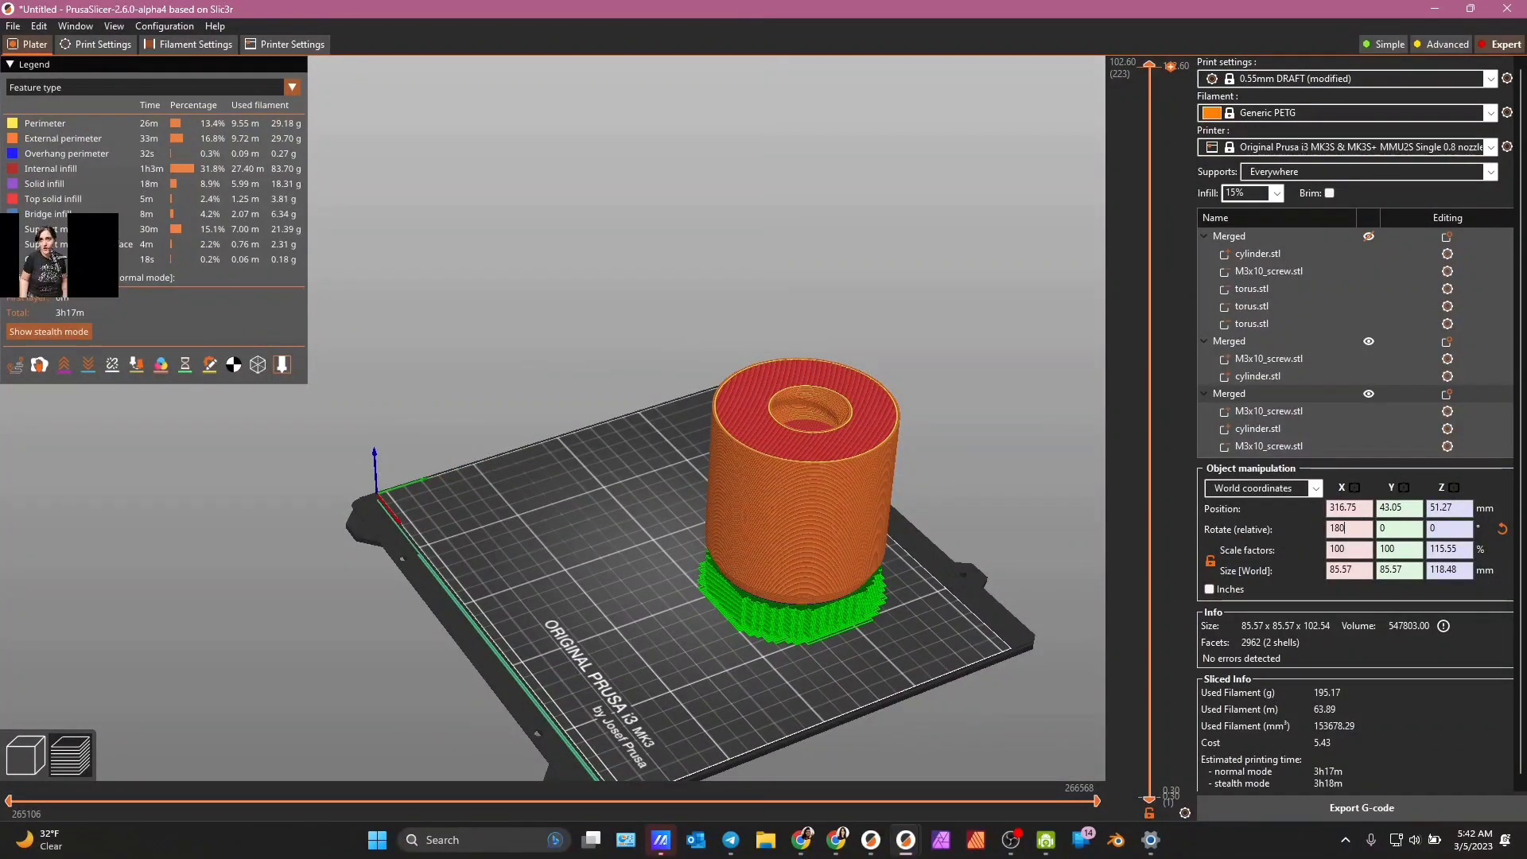
key(Return)
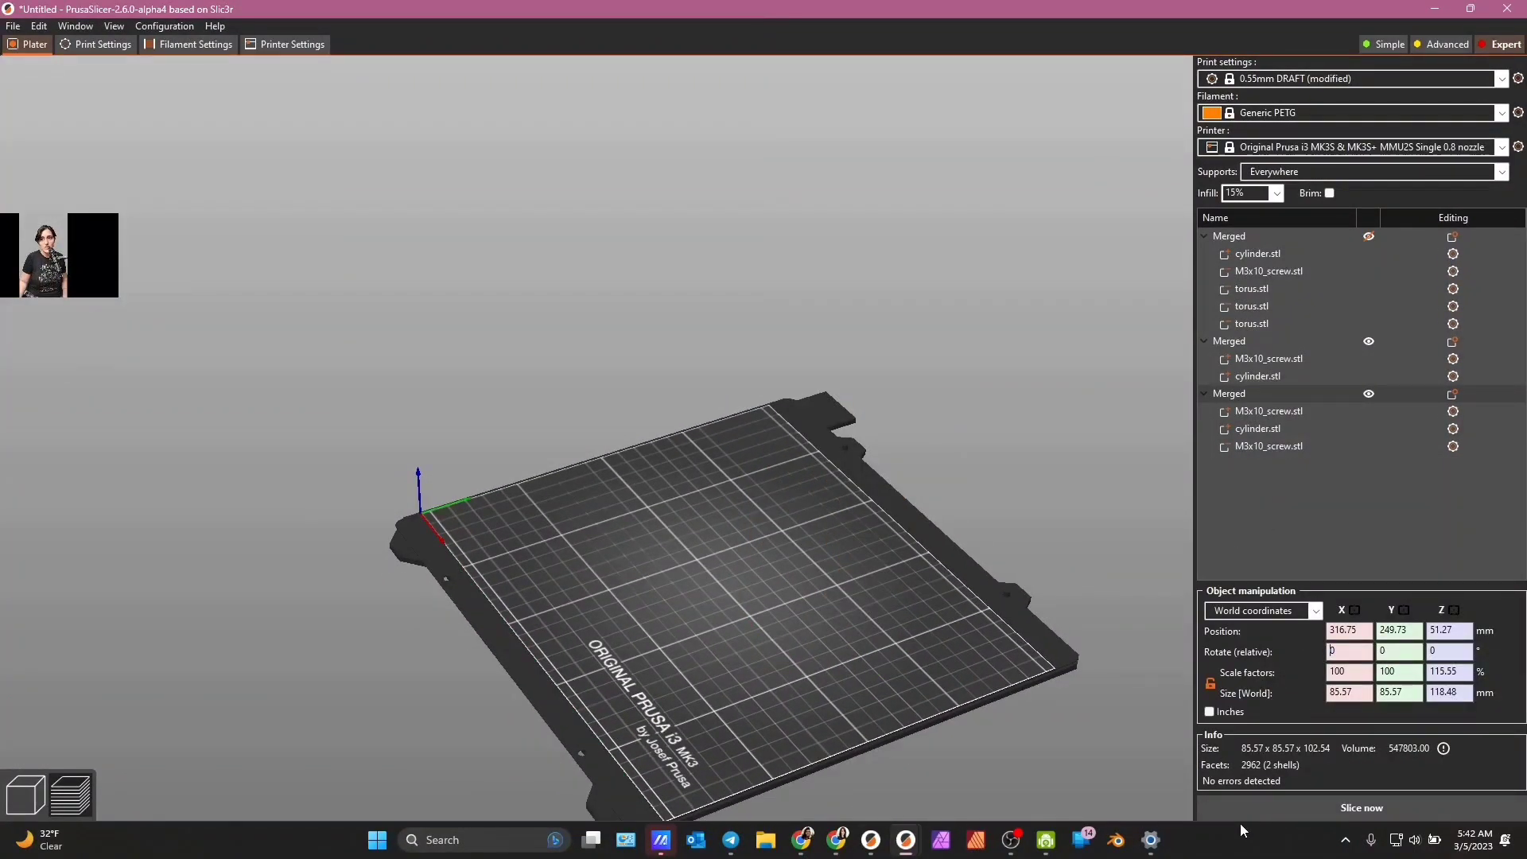
click(1295, 809)
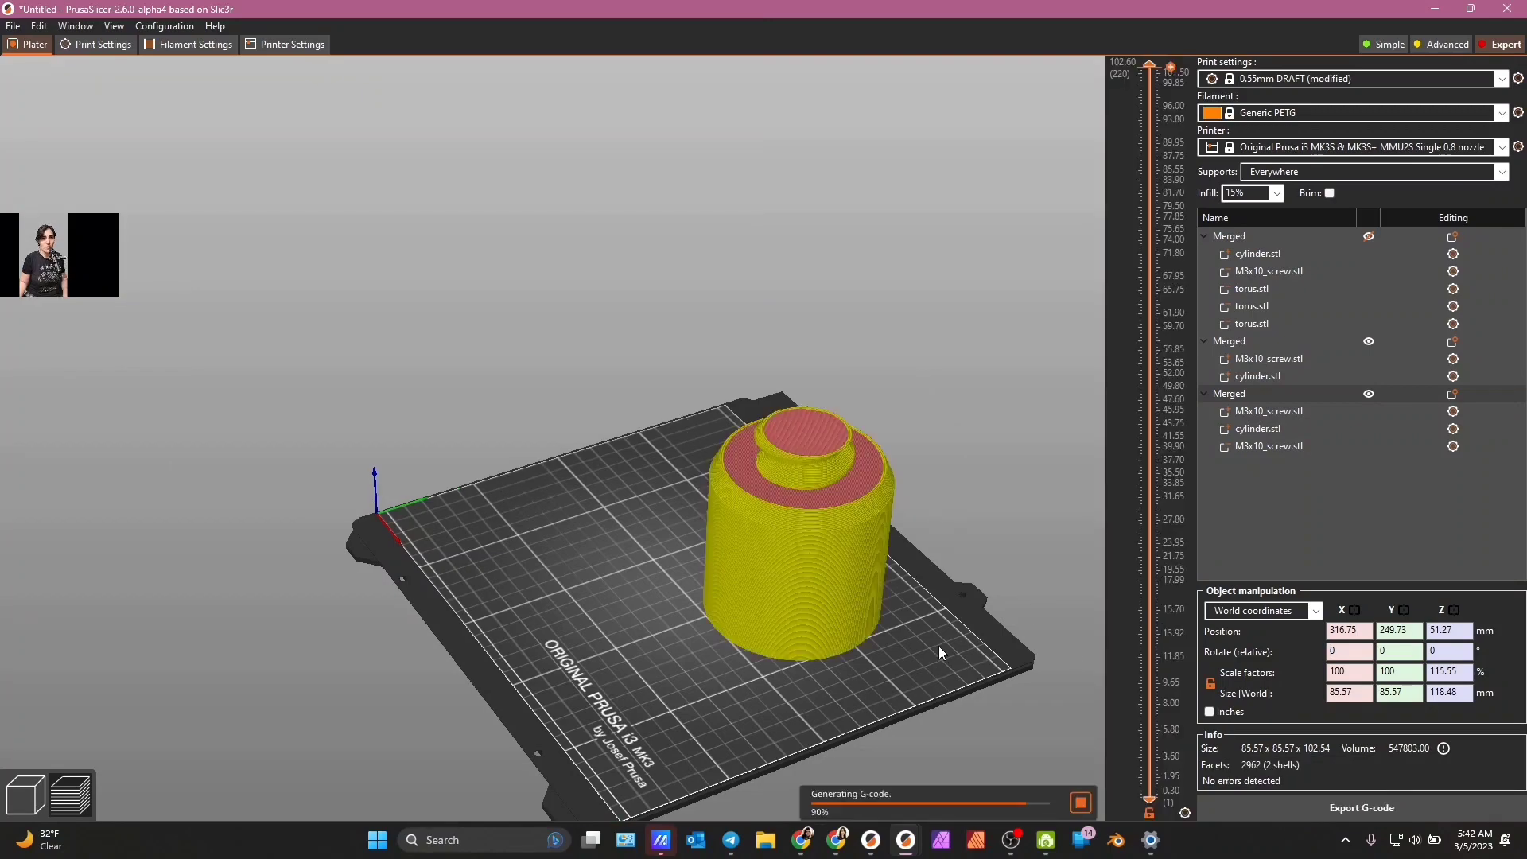
drag(939, 646, 751, 672)
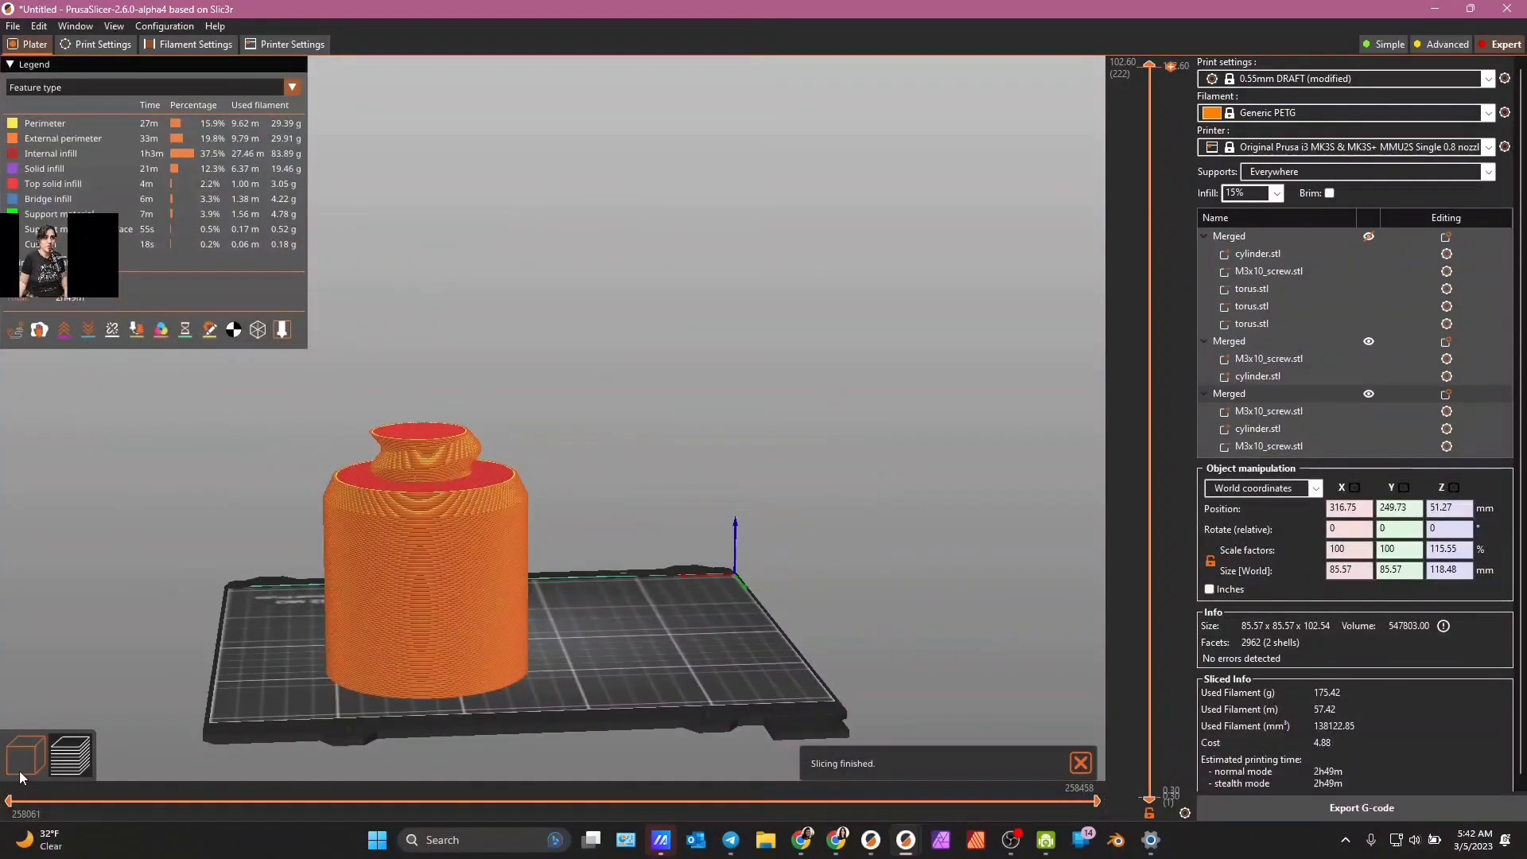
click(21, 765)
- Move the jar with the recess off the print bed and place the taller bottle on the bed
drag(666, 628, 766, 708)
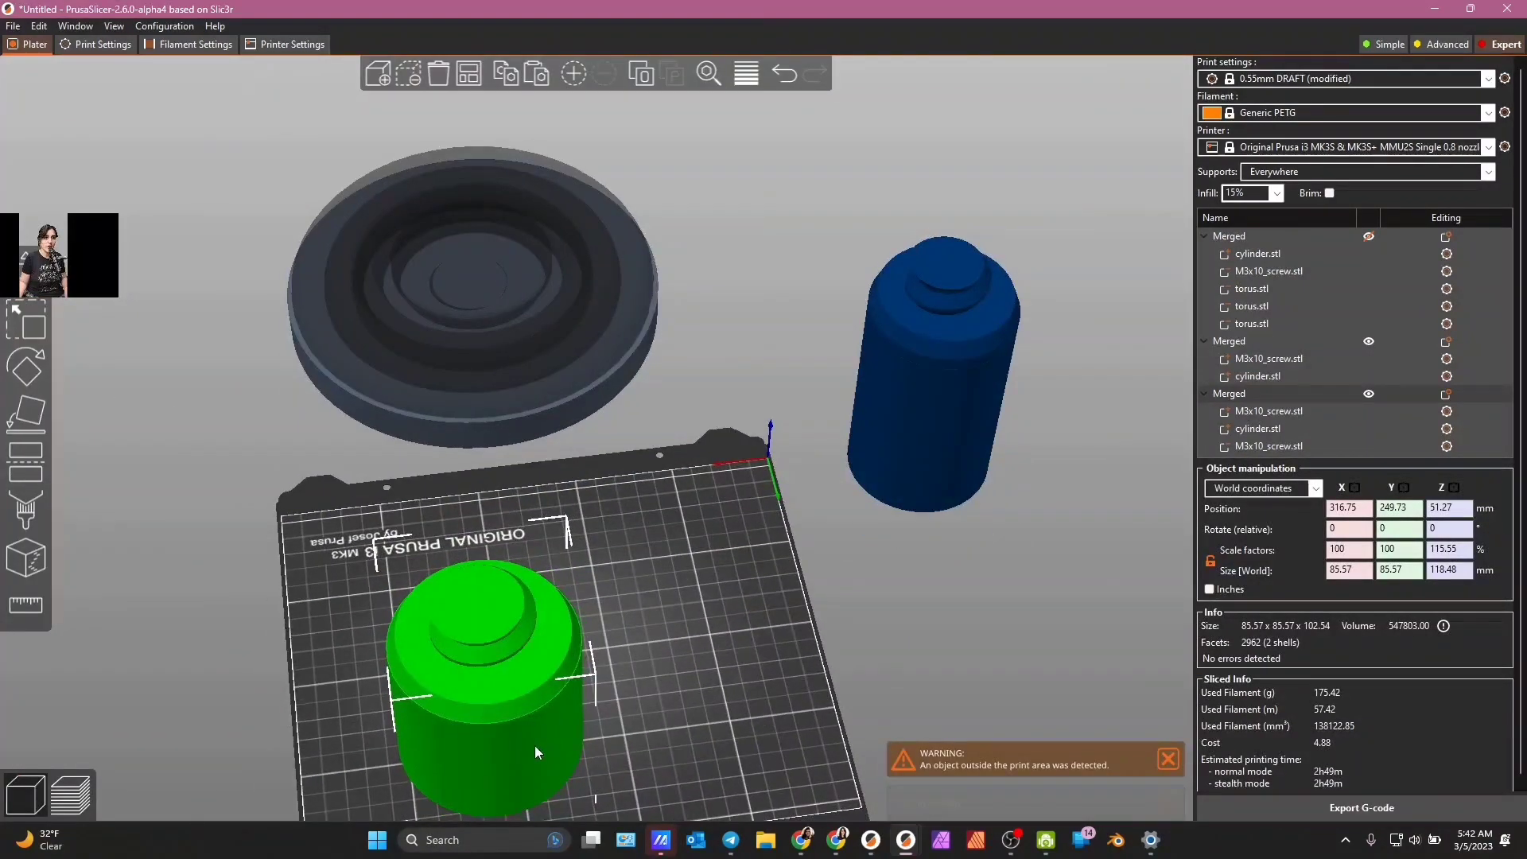
drag(534, 746, 331, 646)
scroll(523, 687, down, 6)
drag(522, 687, 559, 653)
drag(699, 678, 344, 560)
click(786, 475)
drag(784, 468, 672, 549)
drag(742, 606, 732, 633)
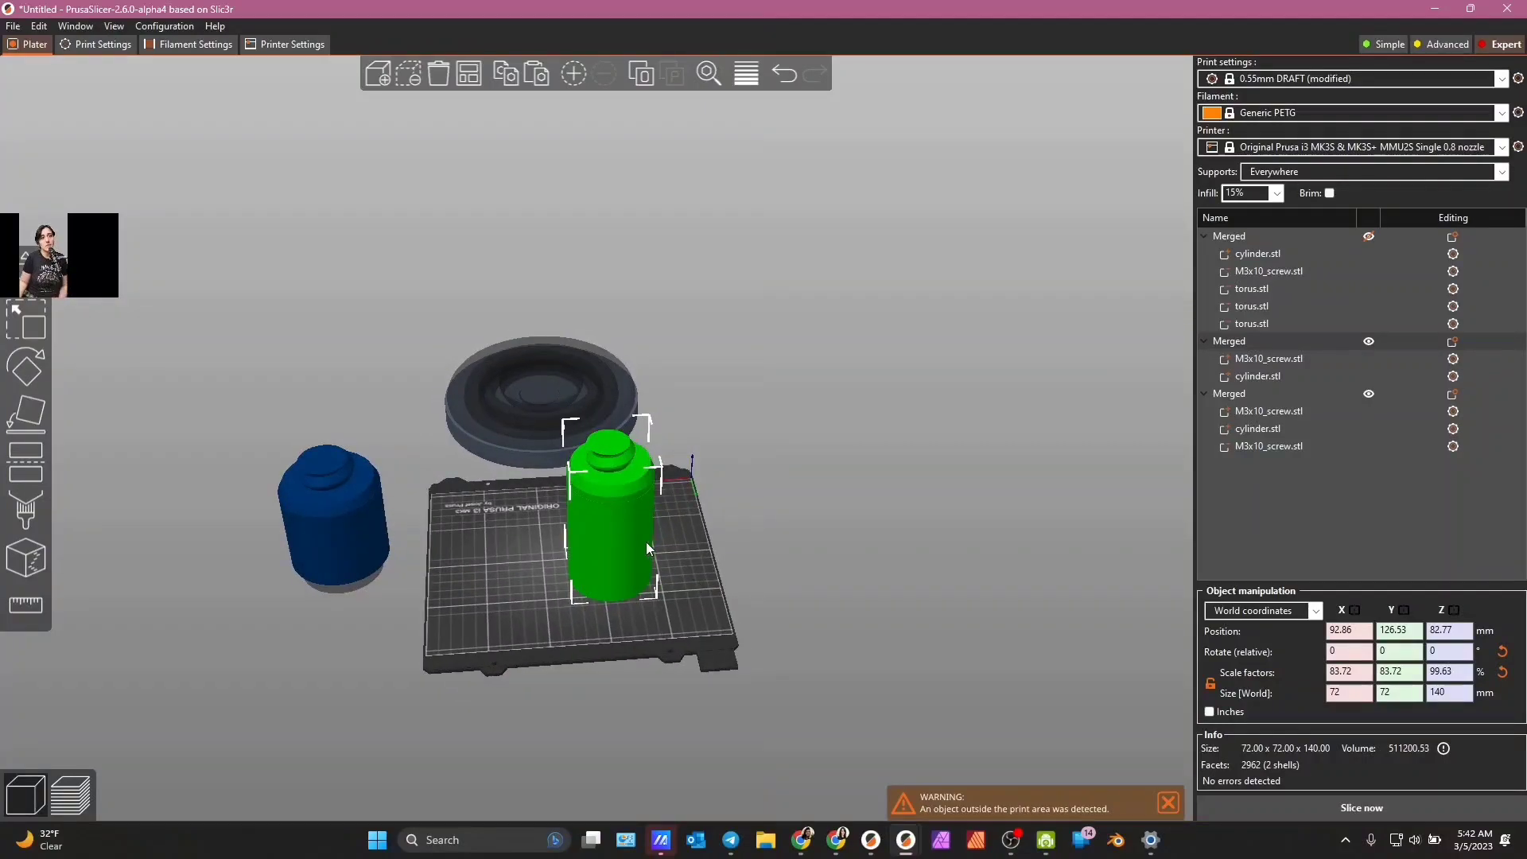
- Scale the taller bottle's M3x10_screw.stl part to 99.5% in X and Y
click(1346, 673)
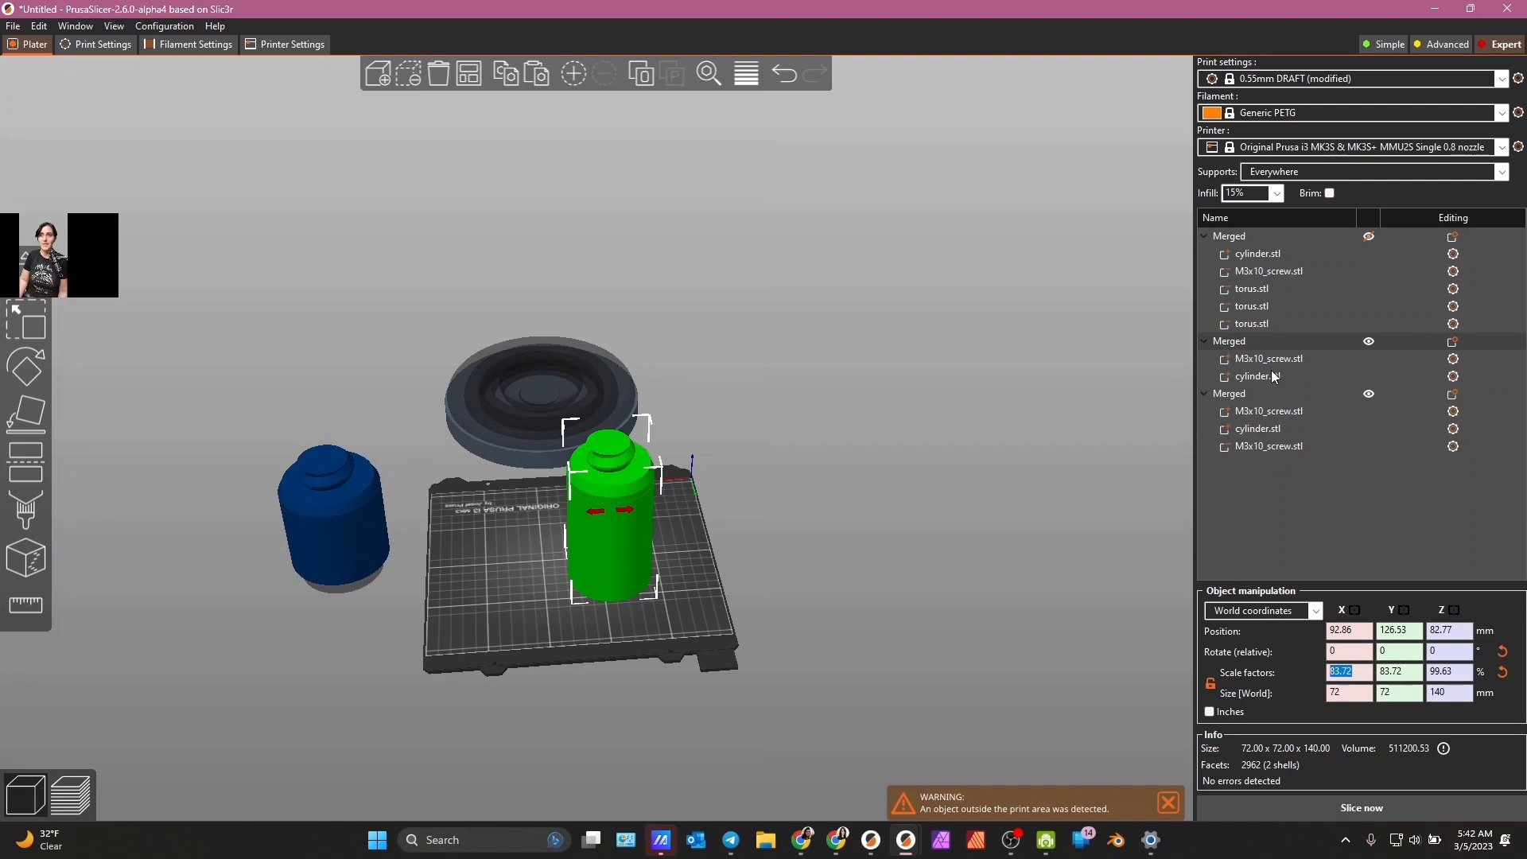
click(1272, 362)
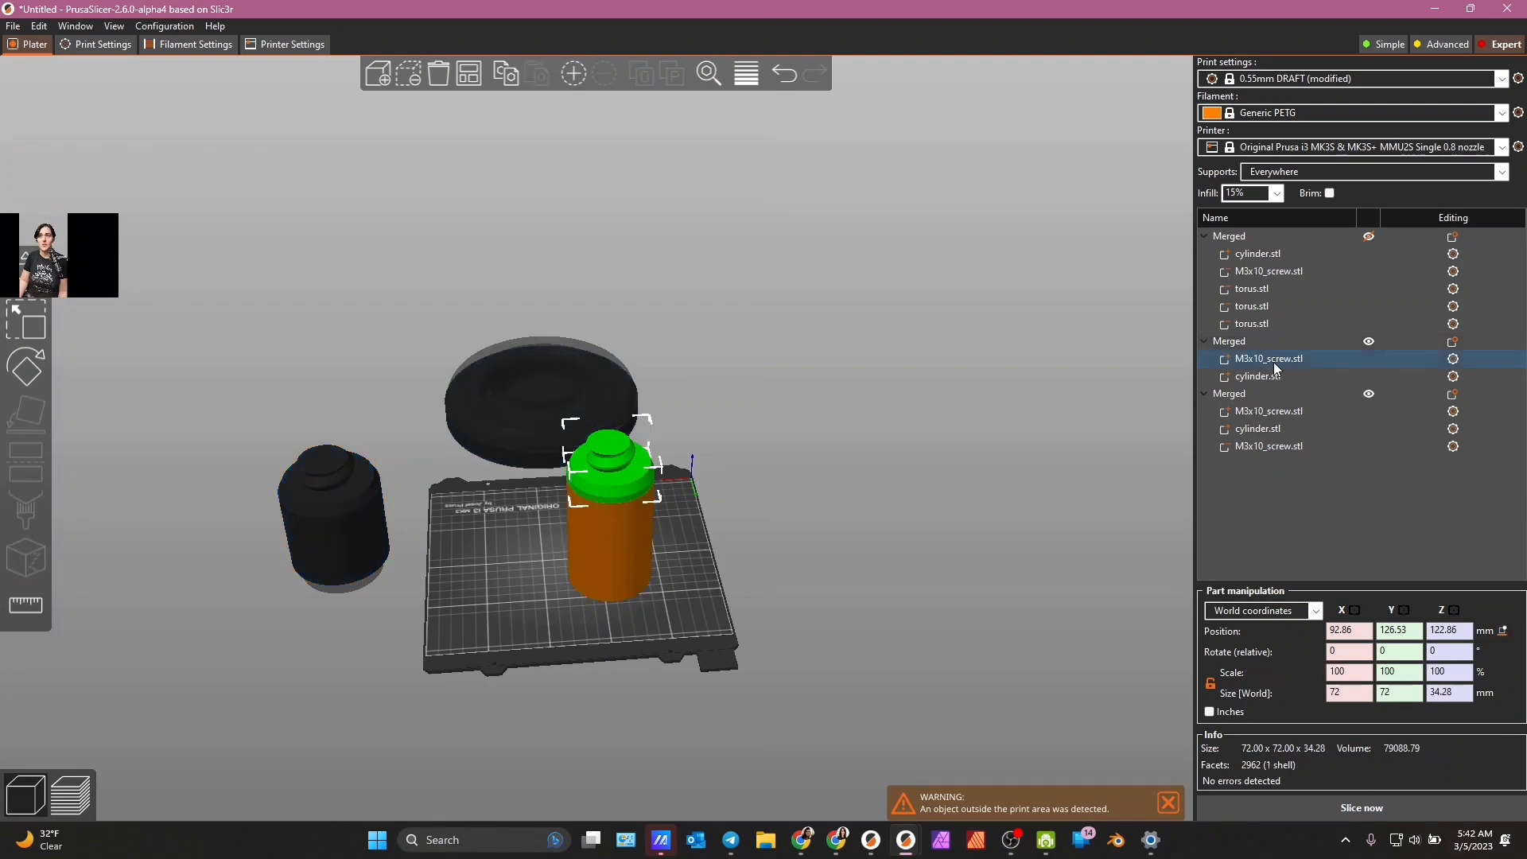
click(1348, 672)
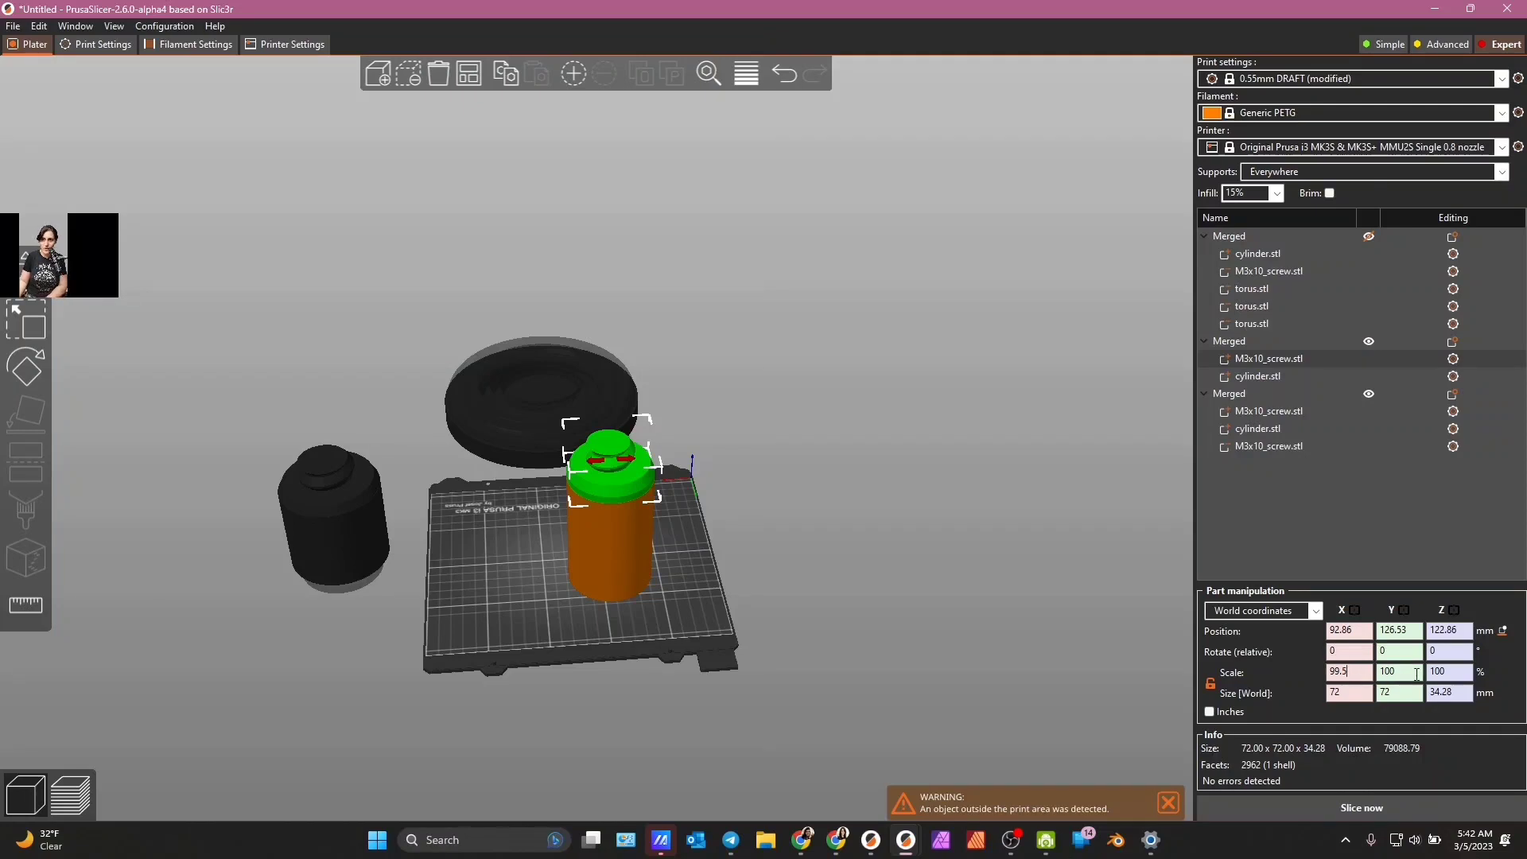
drag(1415, 674, 1378, 672)
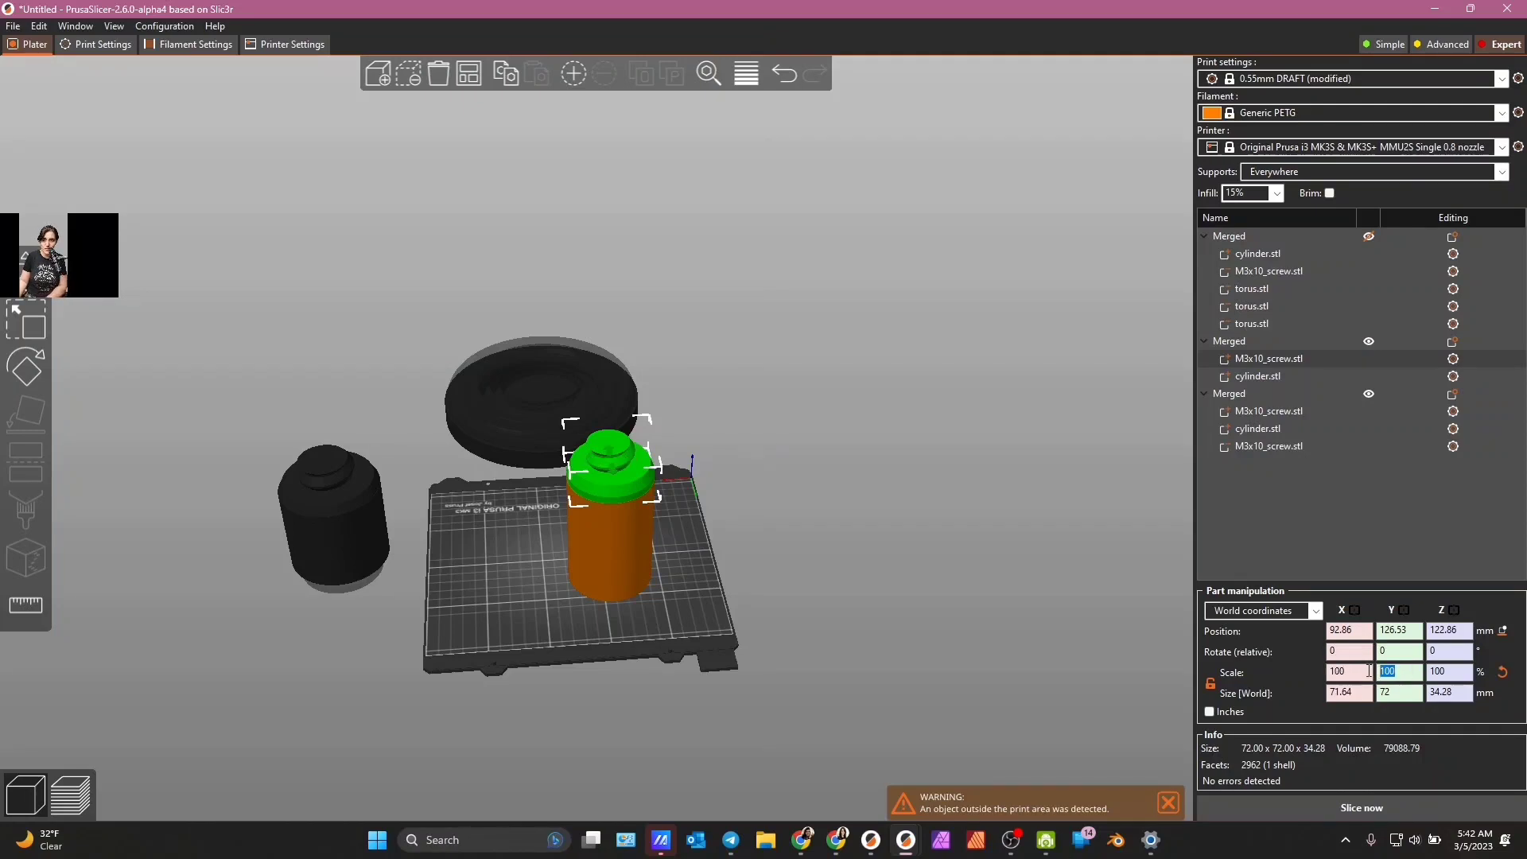
text(99.5)
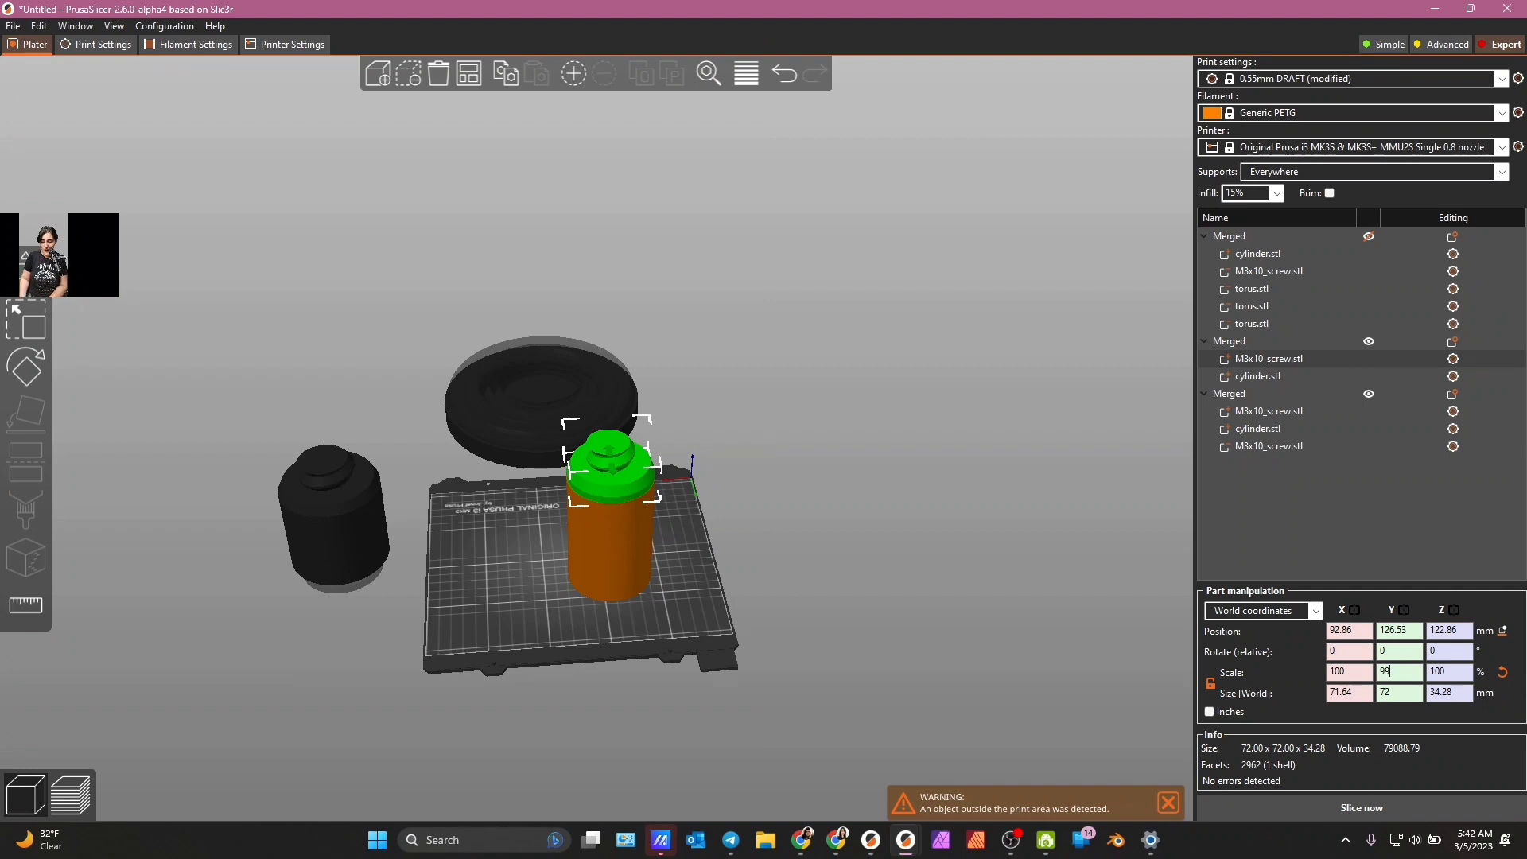
- Scale the taller bottle's cylinder.stl part to 99.5% in X and Y in world coordinates
click(1271, 380)
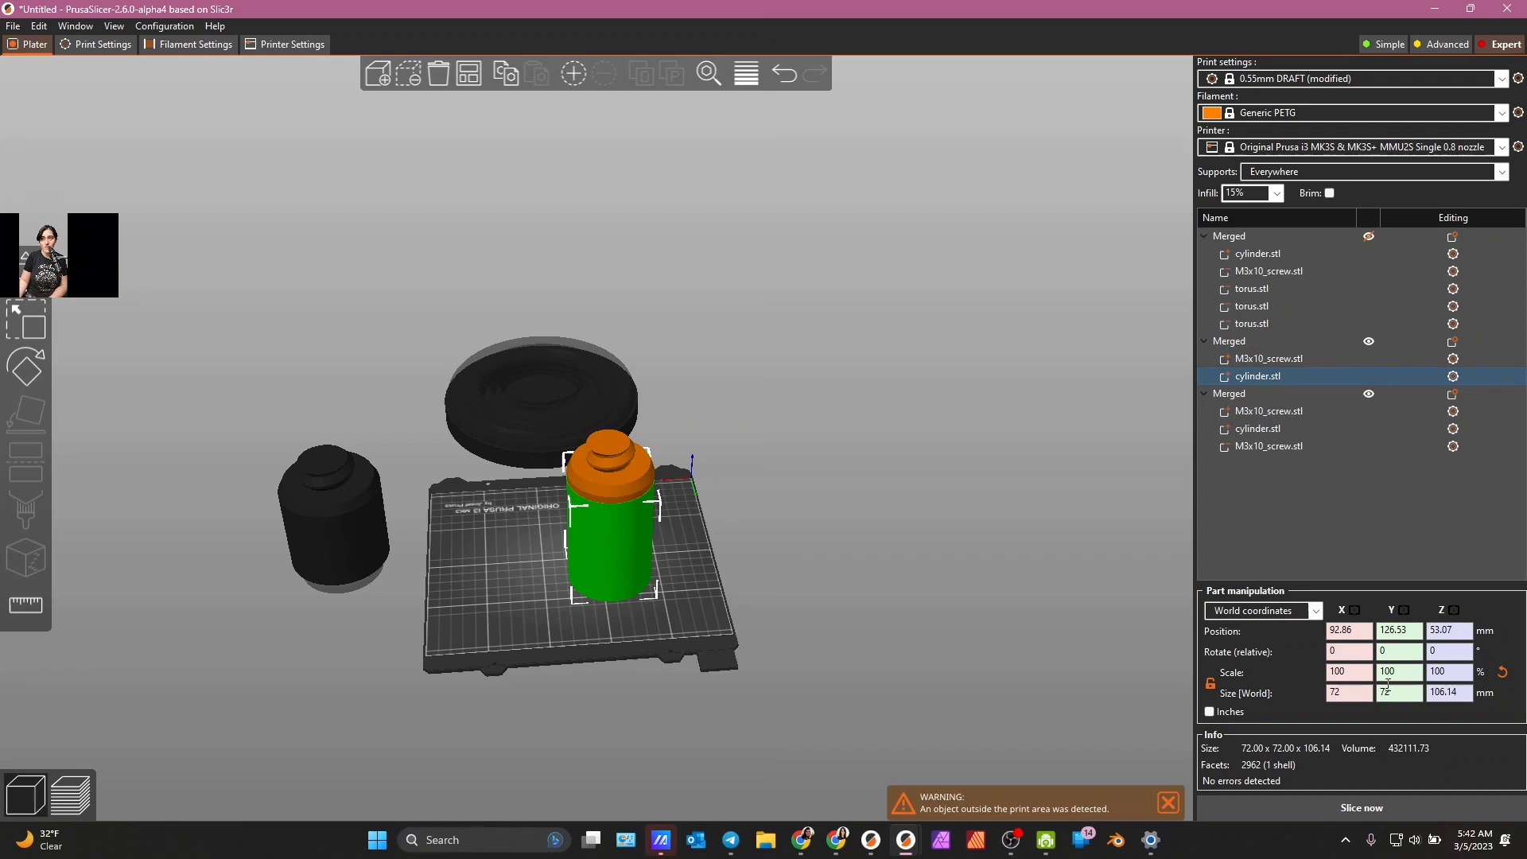
drag(1361, 672, 1296, 672)
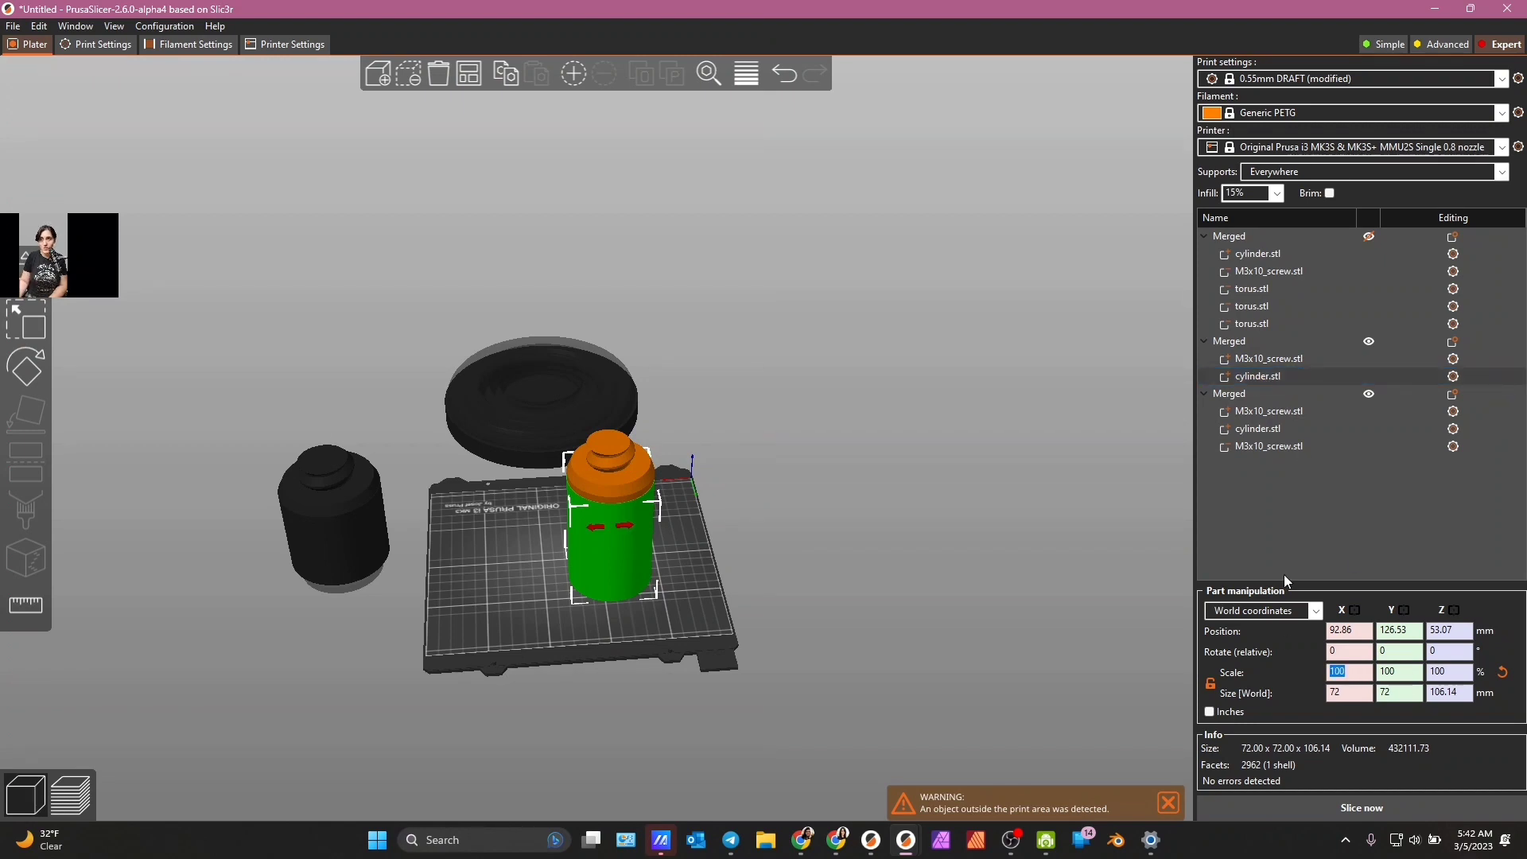
click(1259, 612)
click(1261, 639)
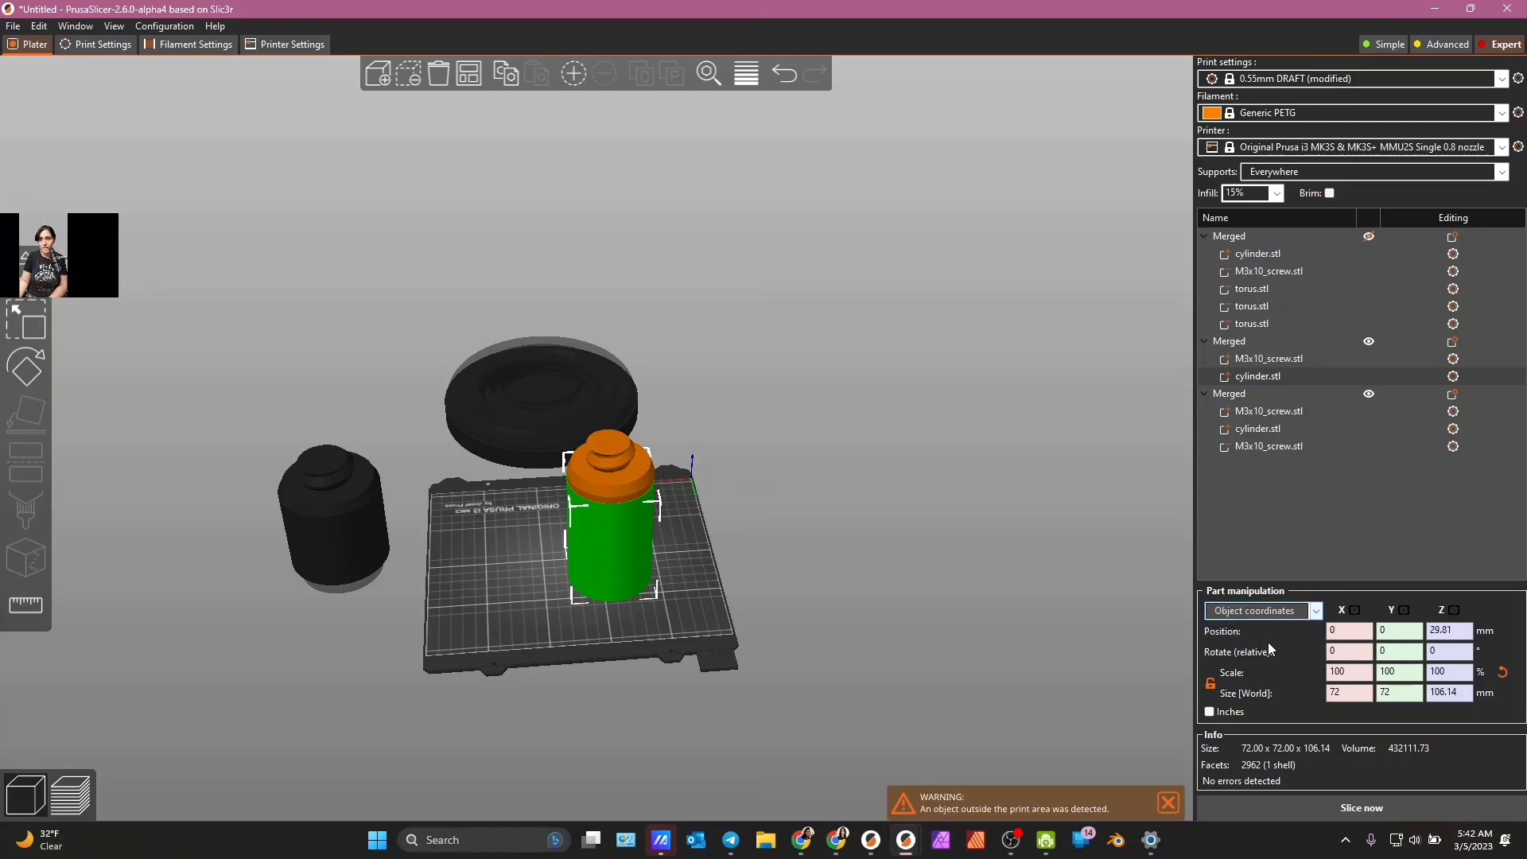
click(1261, 610)
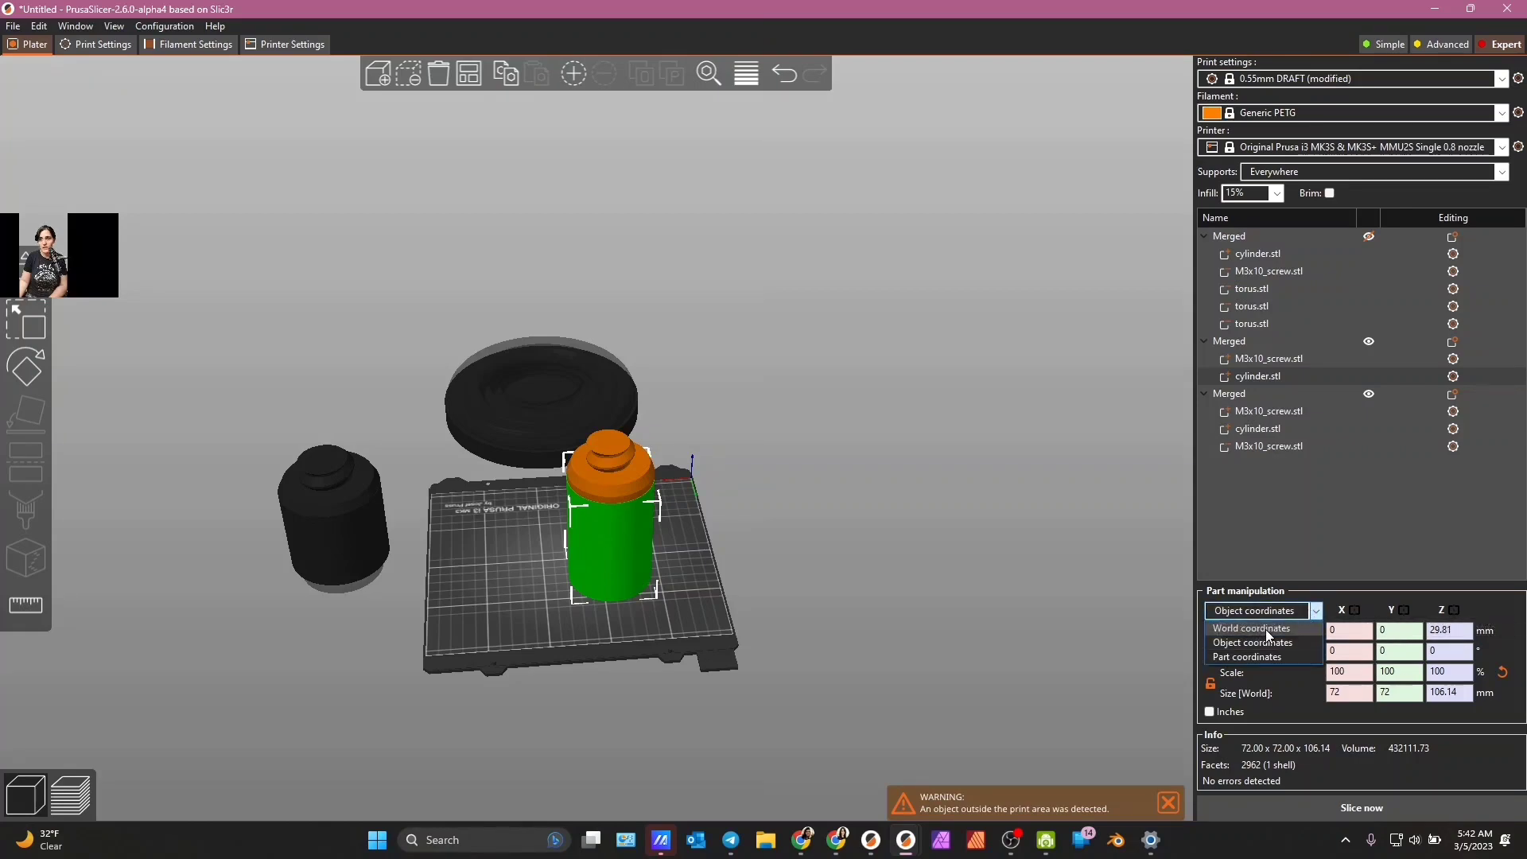
click(1266, 629)
click(1344, 672)
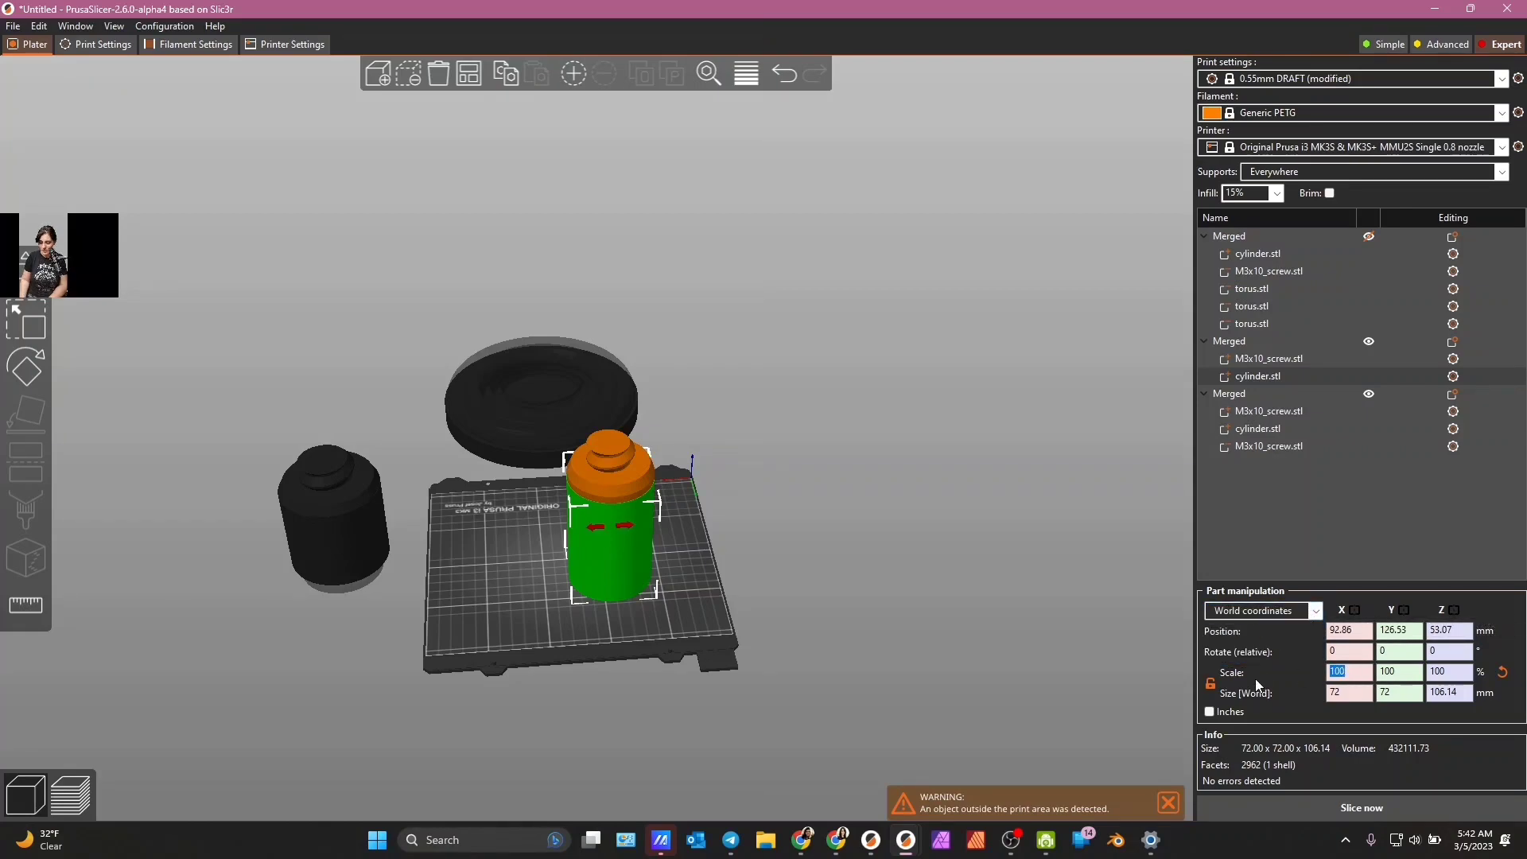
text(99.5)
click(1396, 675)
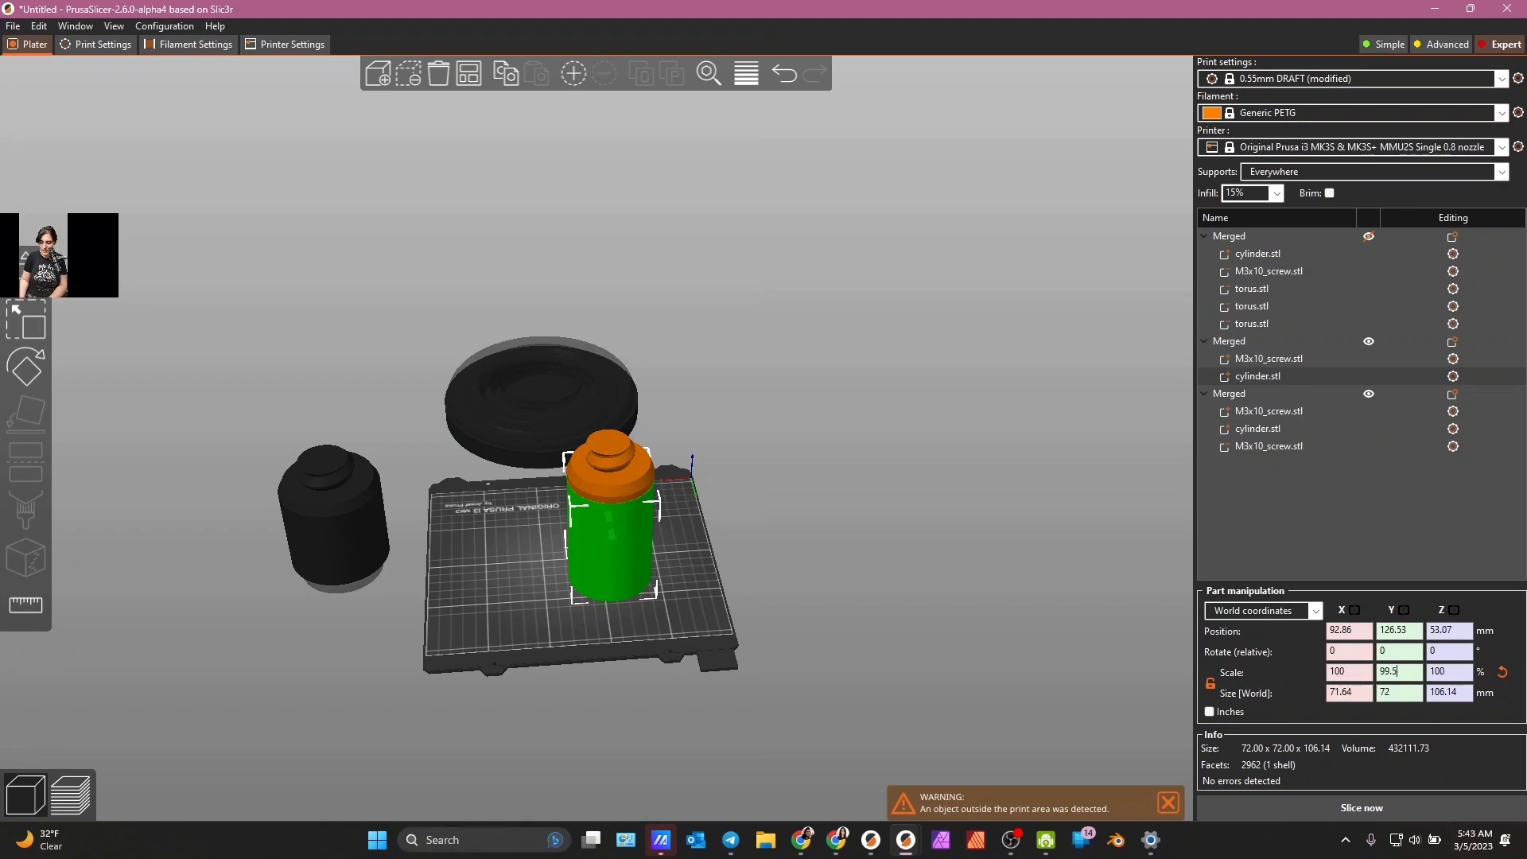
mouse_move(857, 656)
mouse_down()
mouse_move(841, 593)
mouse_move(867, 663)
mouse_up()
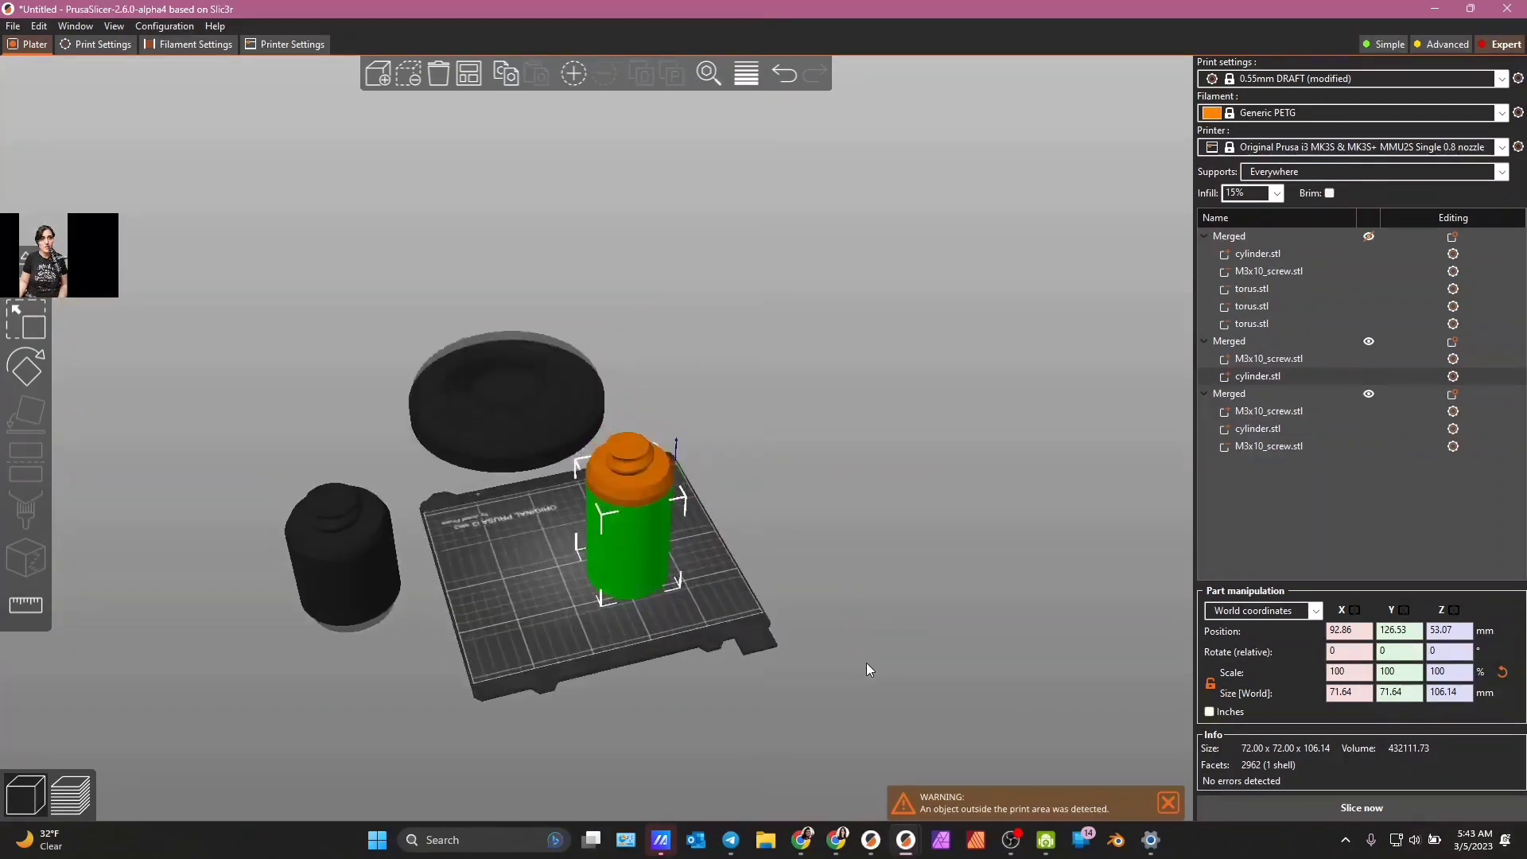
- Move the whole taller bottle along X to about 196 mm, next to the jar with the recess
click(727, 572)
click(625, 491)
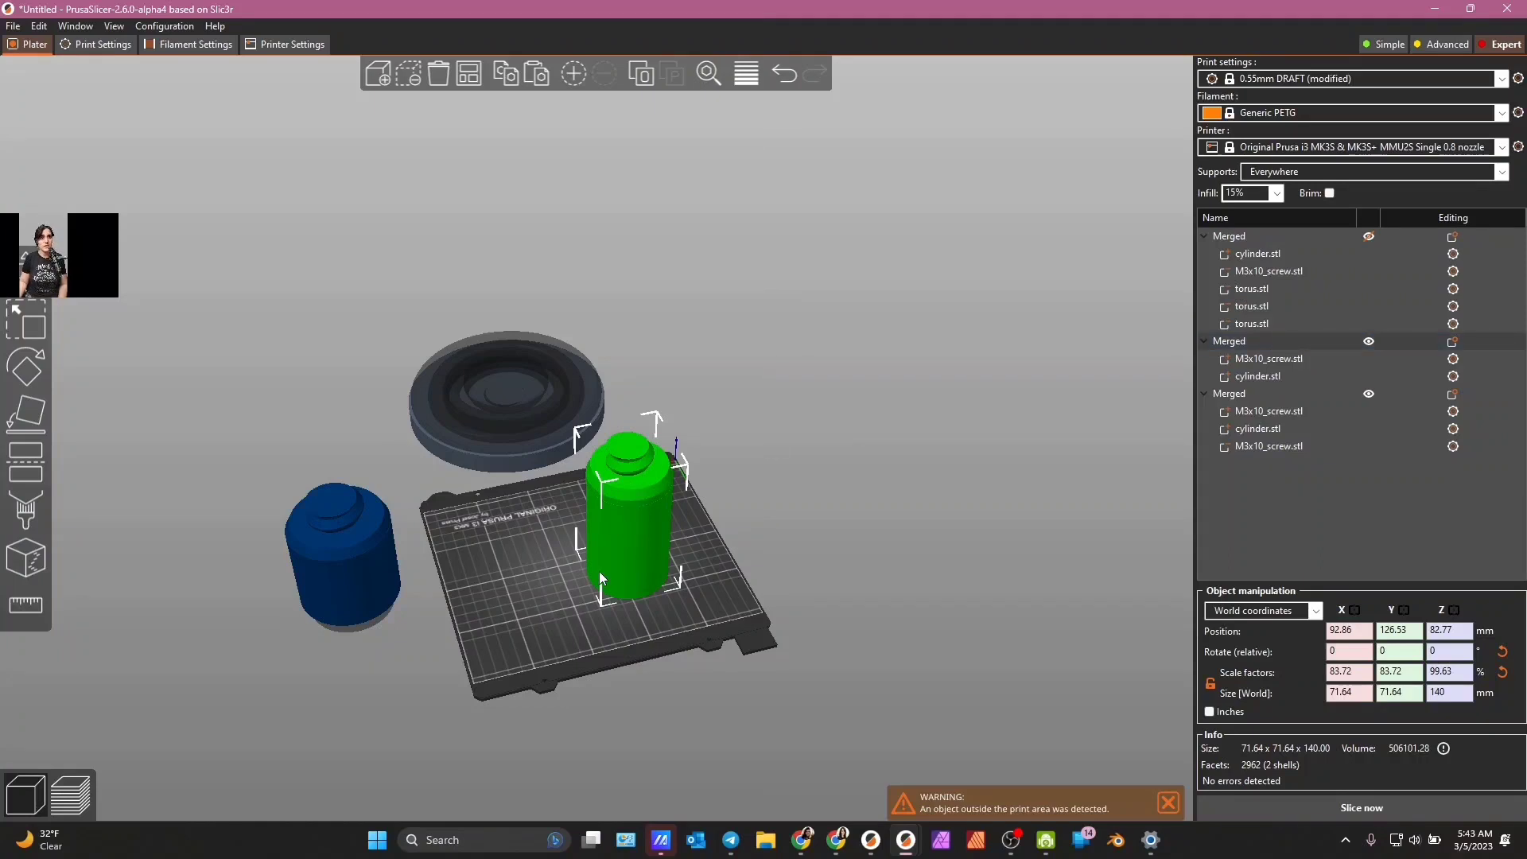
key(m)
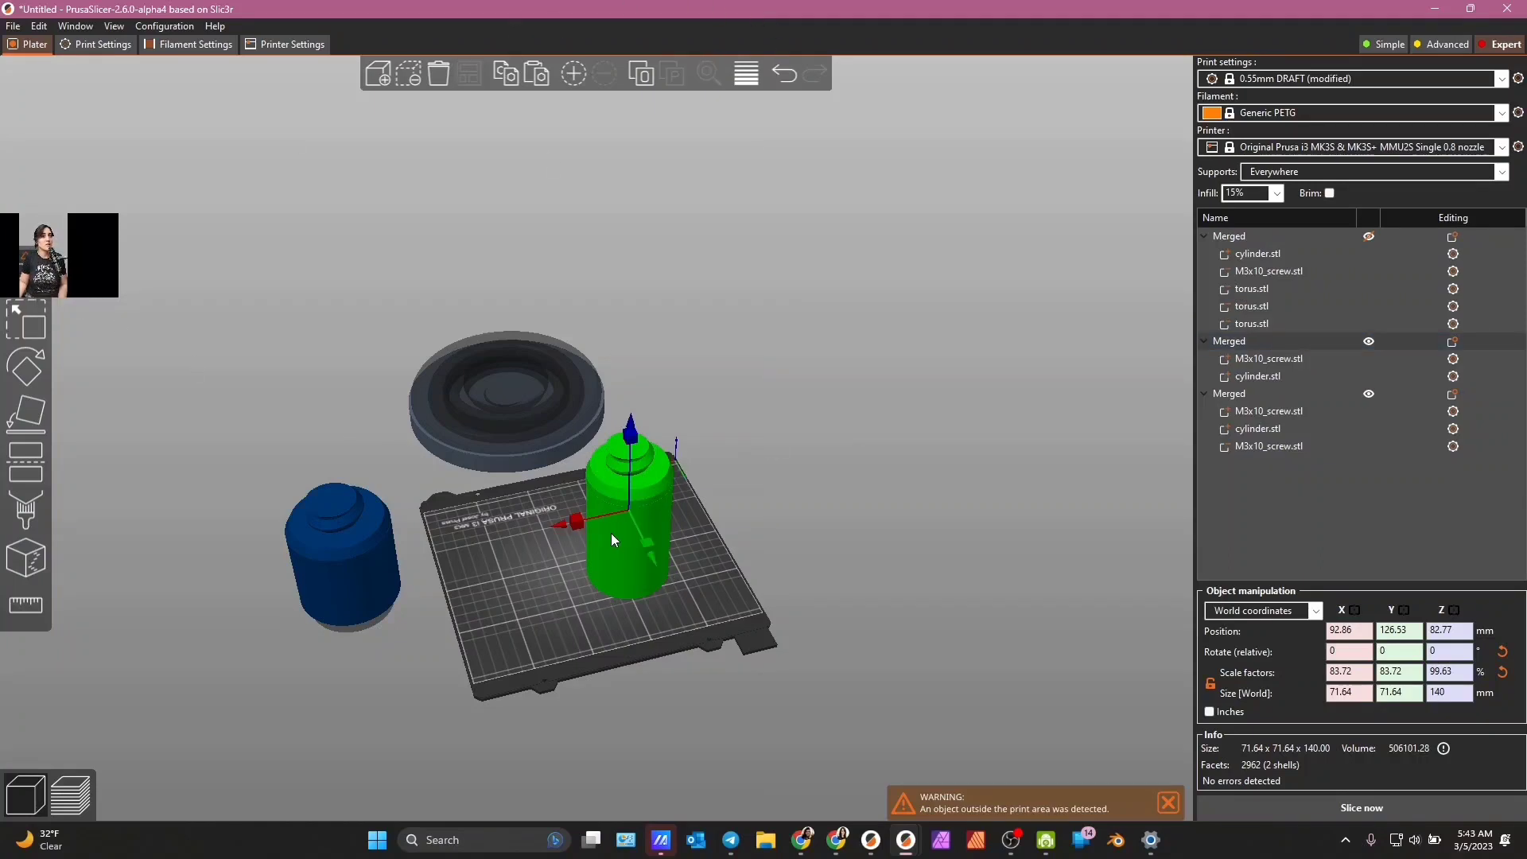
drag(571, 521, 449, 601)
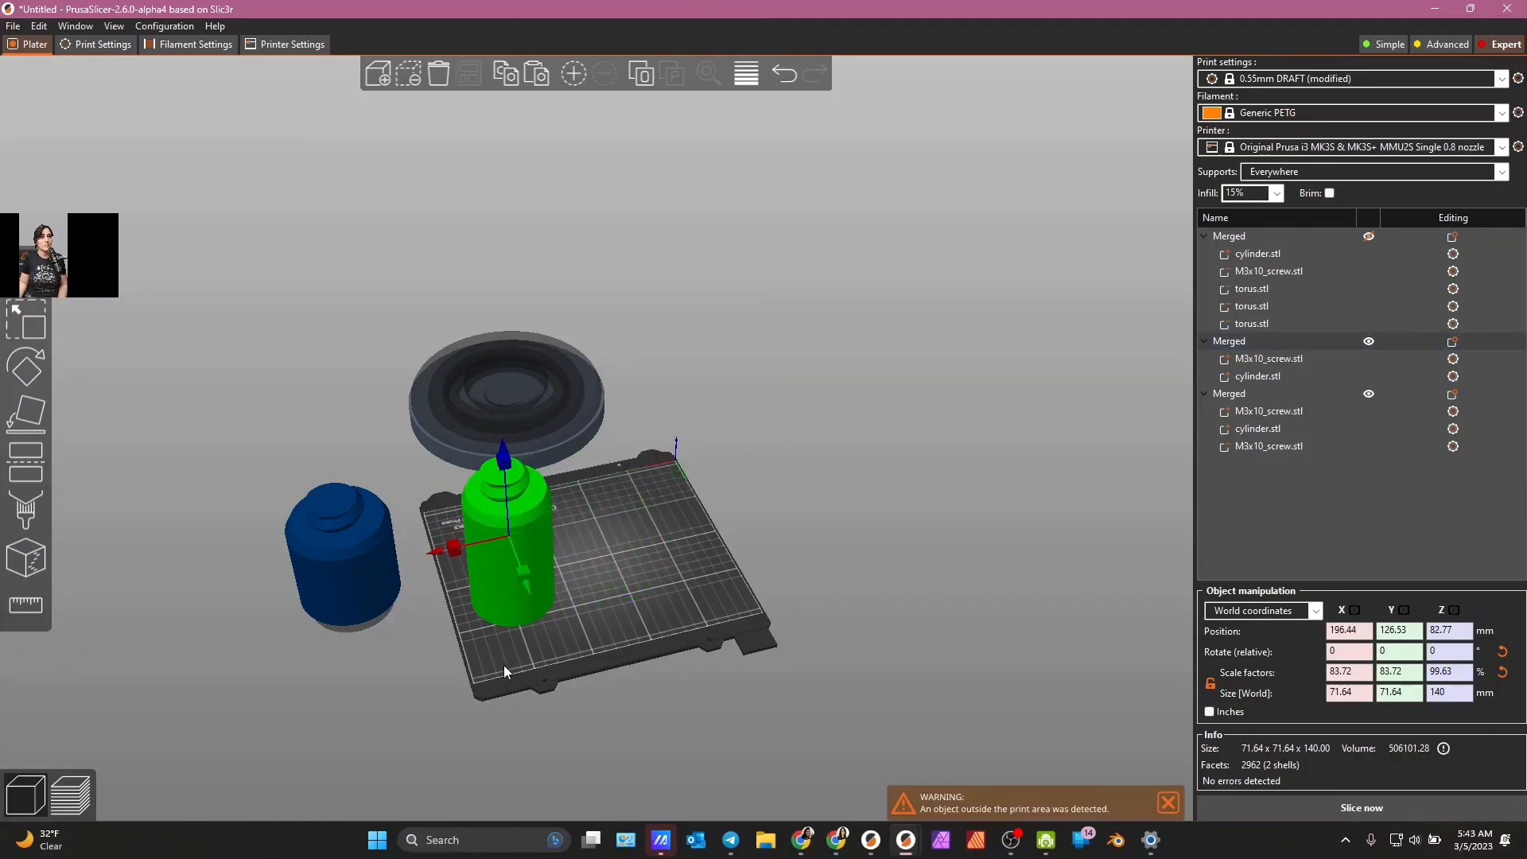
drag(503, 665, 493, 623)
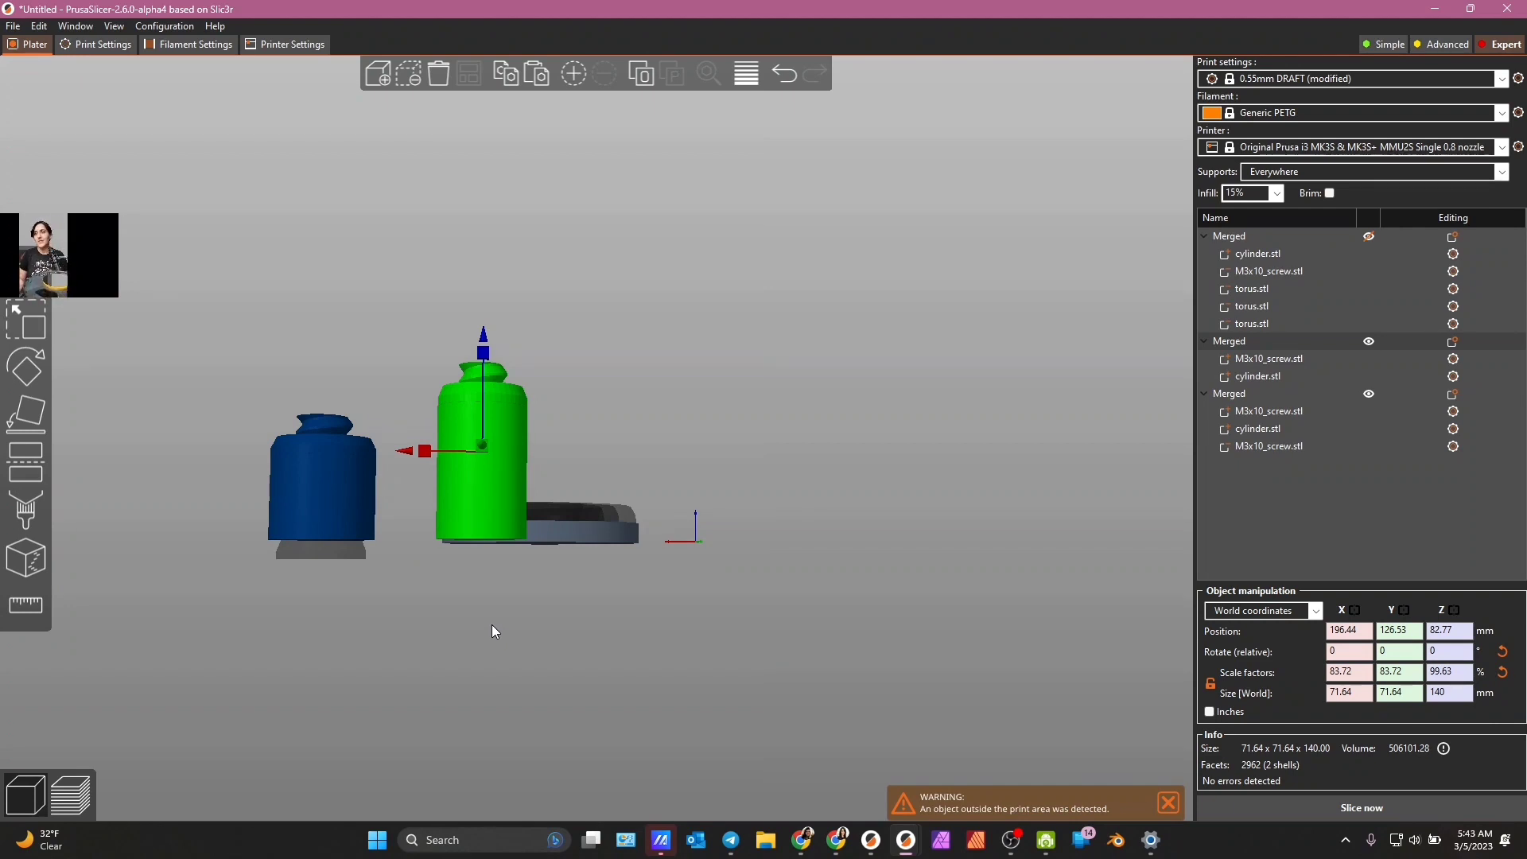
drag(665, 581, 637, 627)
drag(530, 515, 440, 467)
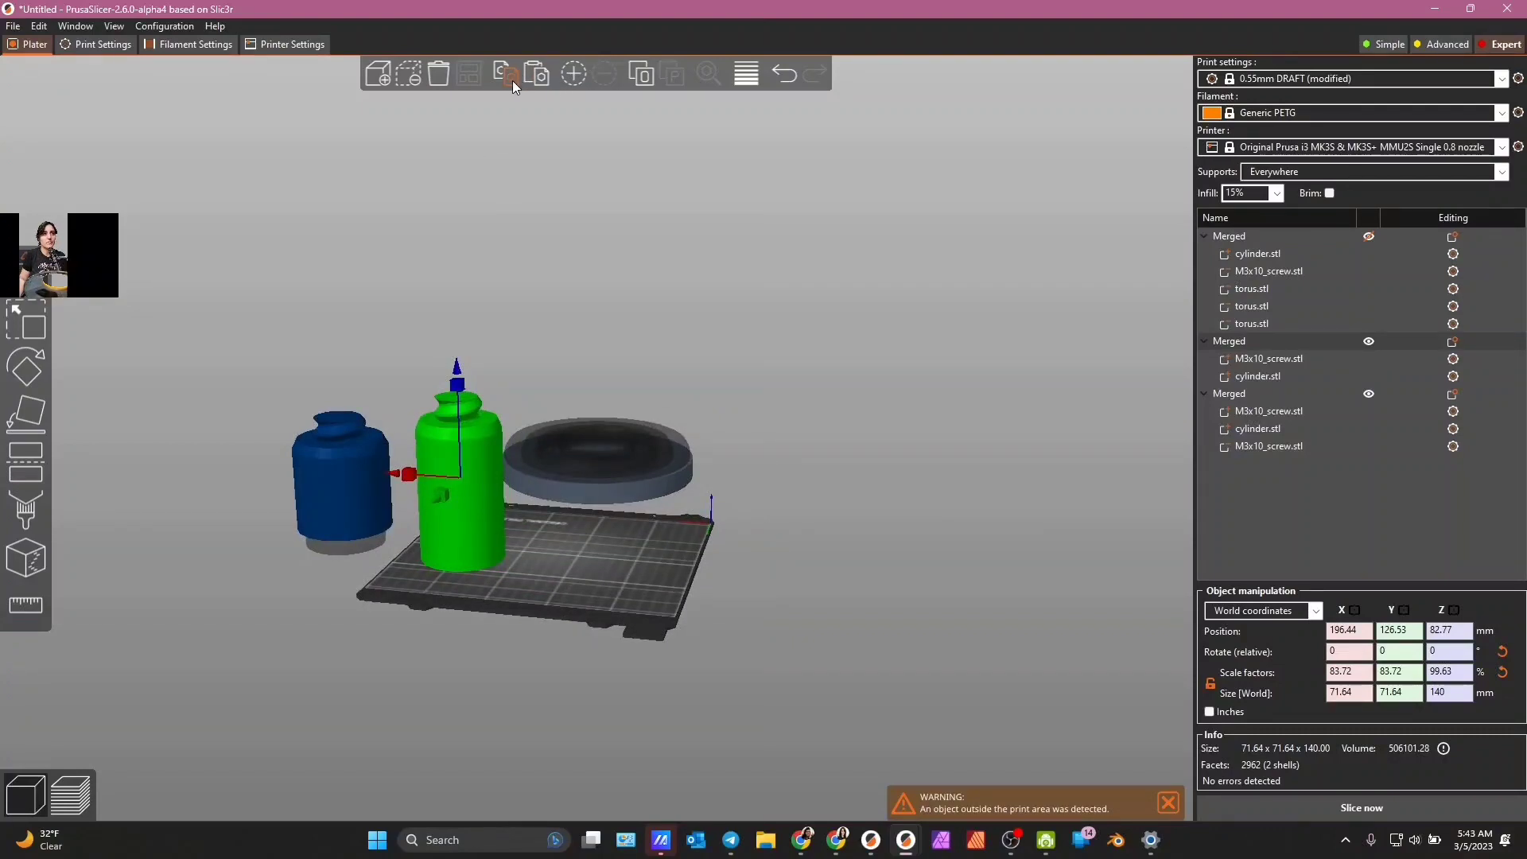
- Duplicate the taller bottle and place the copy on the free area of the bed, at about X 92 and Y 140 mm
click(539, 78)
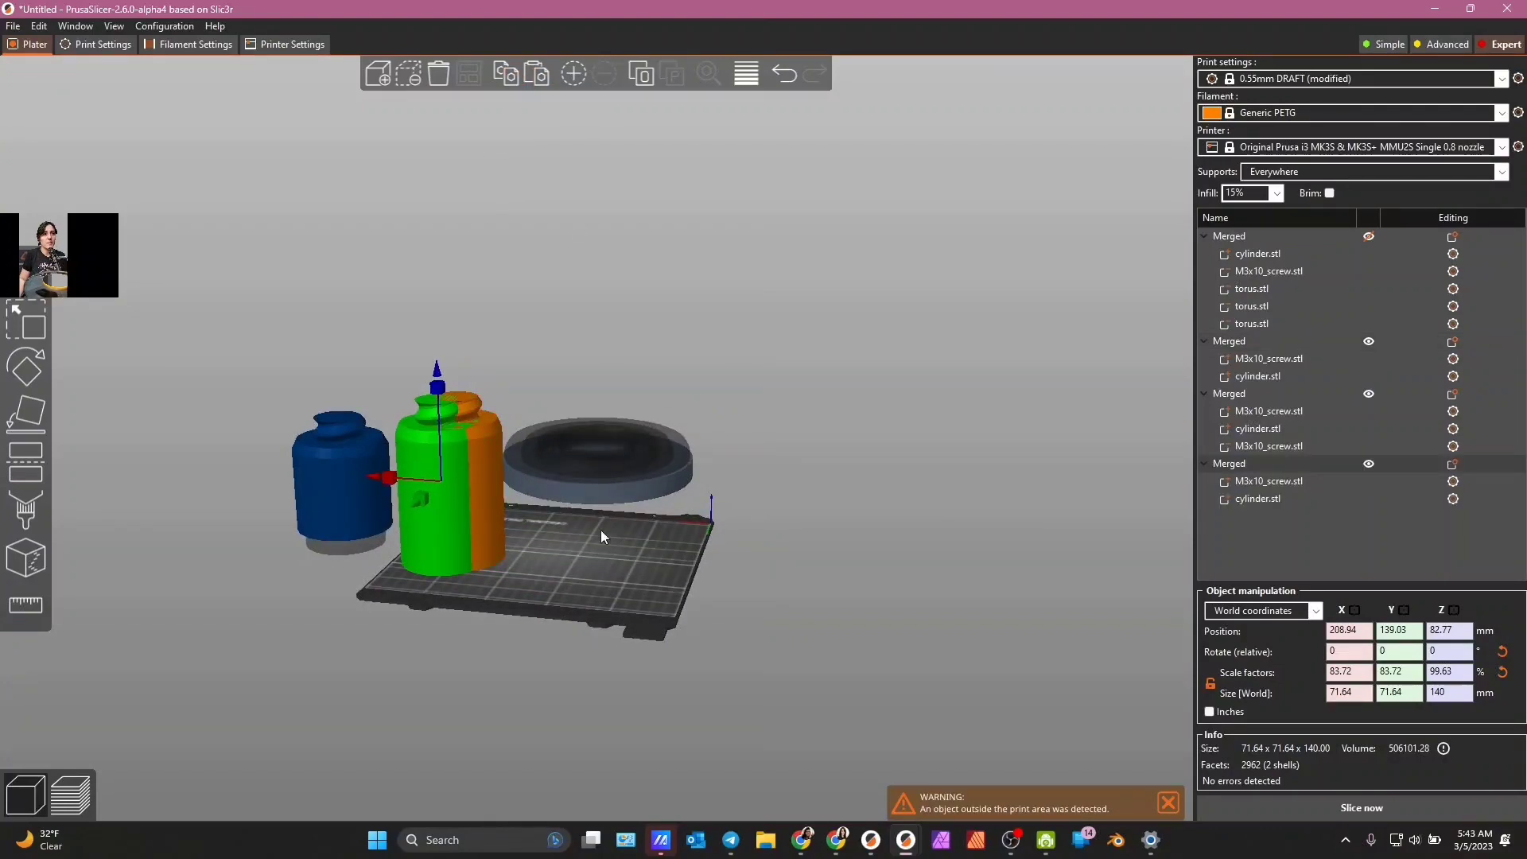
drag(447, 527, 588, 537)
scroll(727, 632, up, 6)
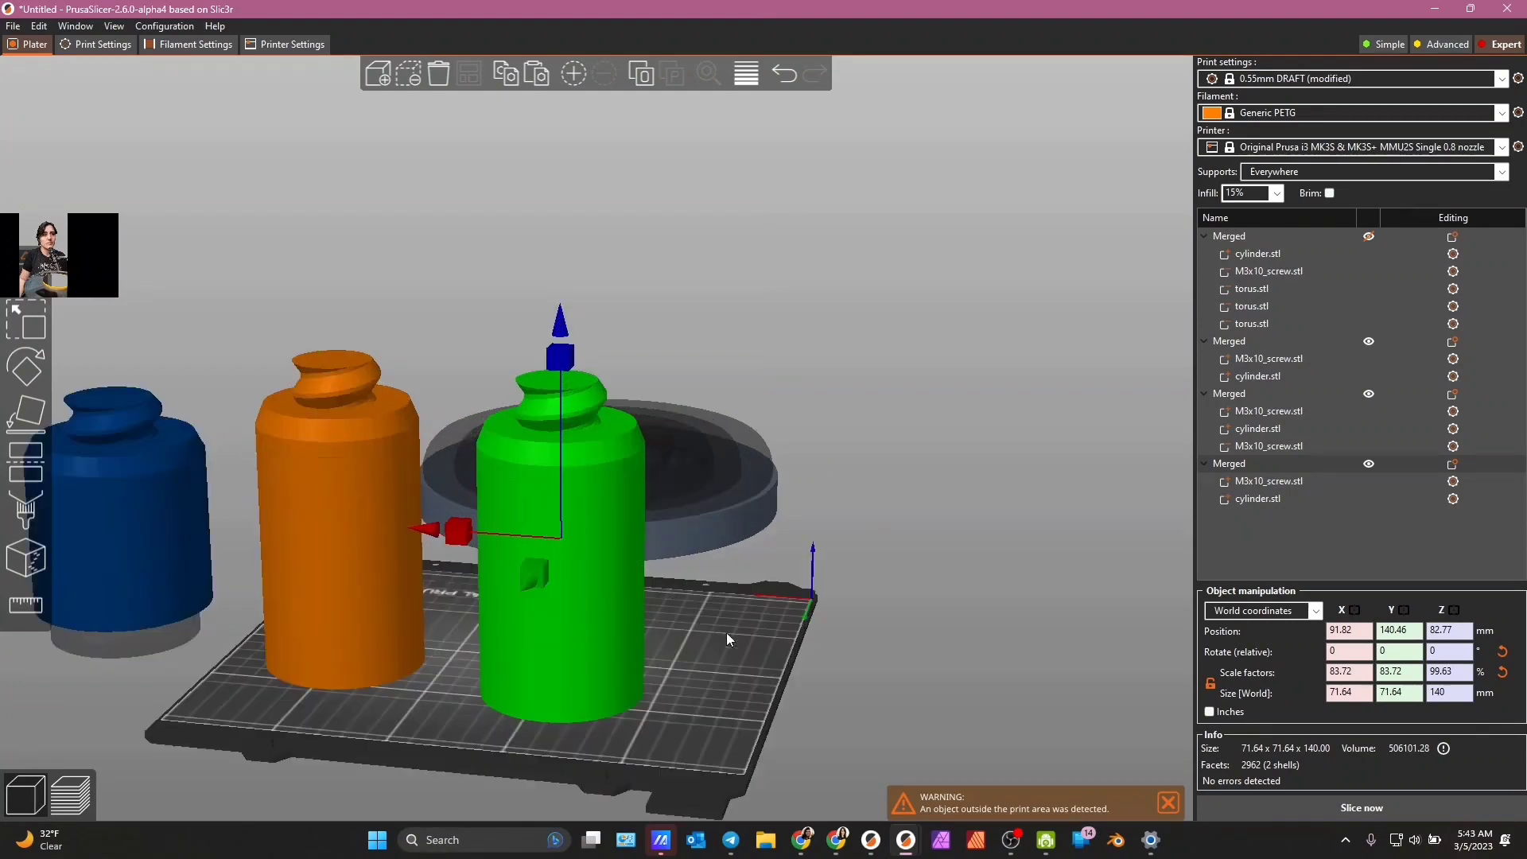
drag(746, 791, 565, 590)
scroll(753, 796, down, 3)
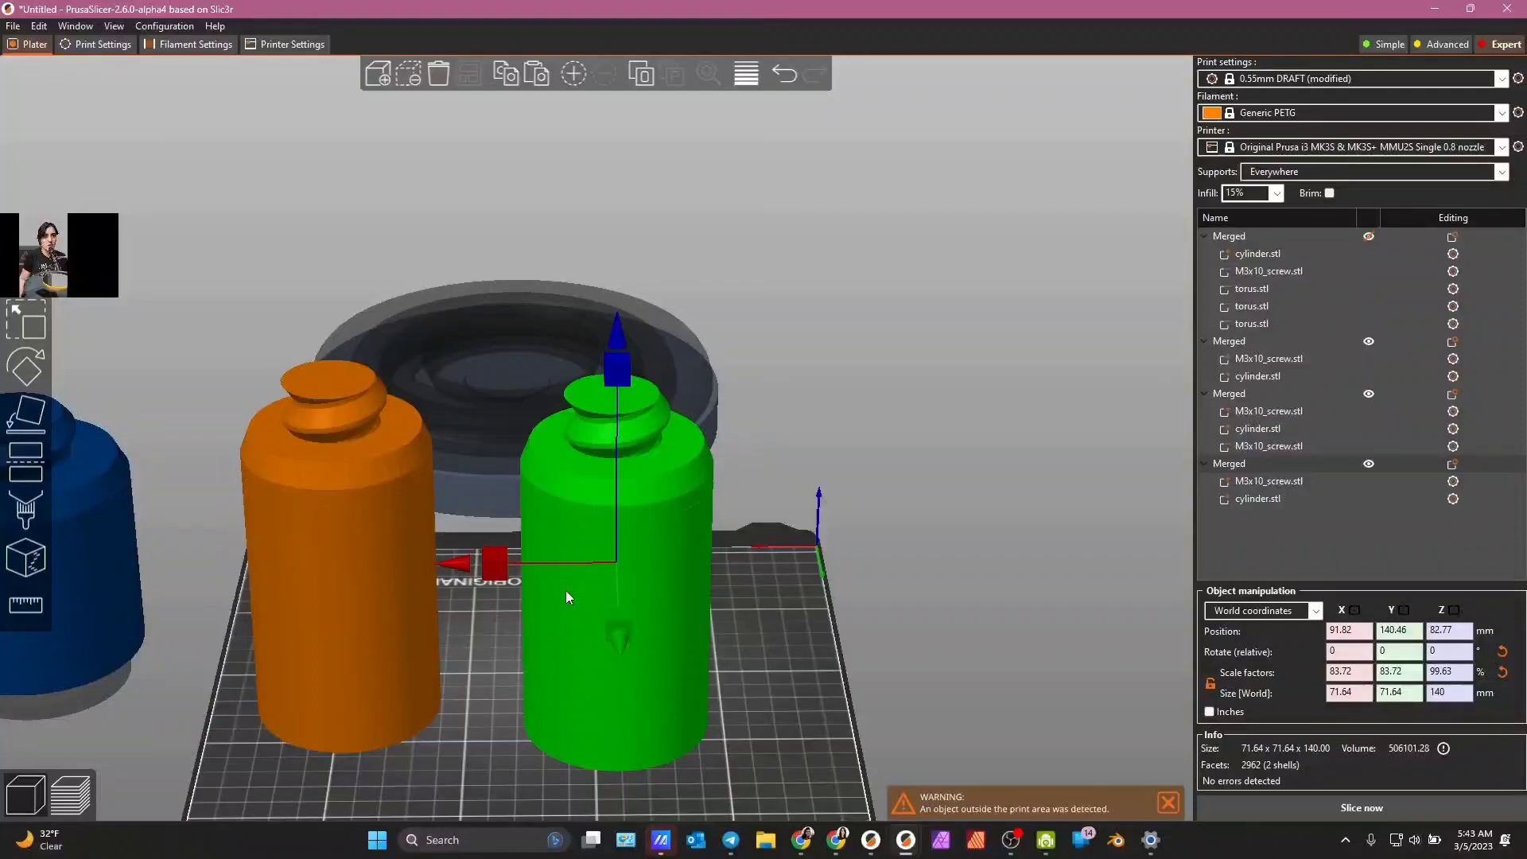
- Reduce the height of the bottle copy's cylinder.stl part to 5 mm
click(1264, 499)
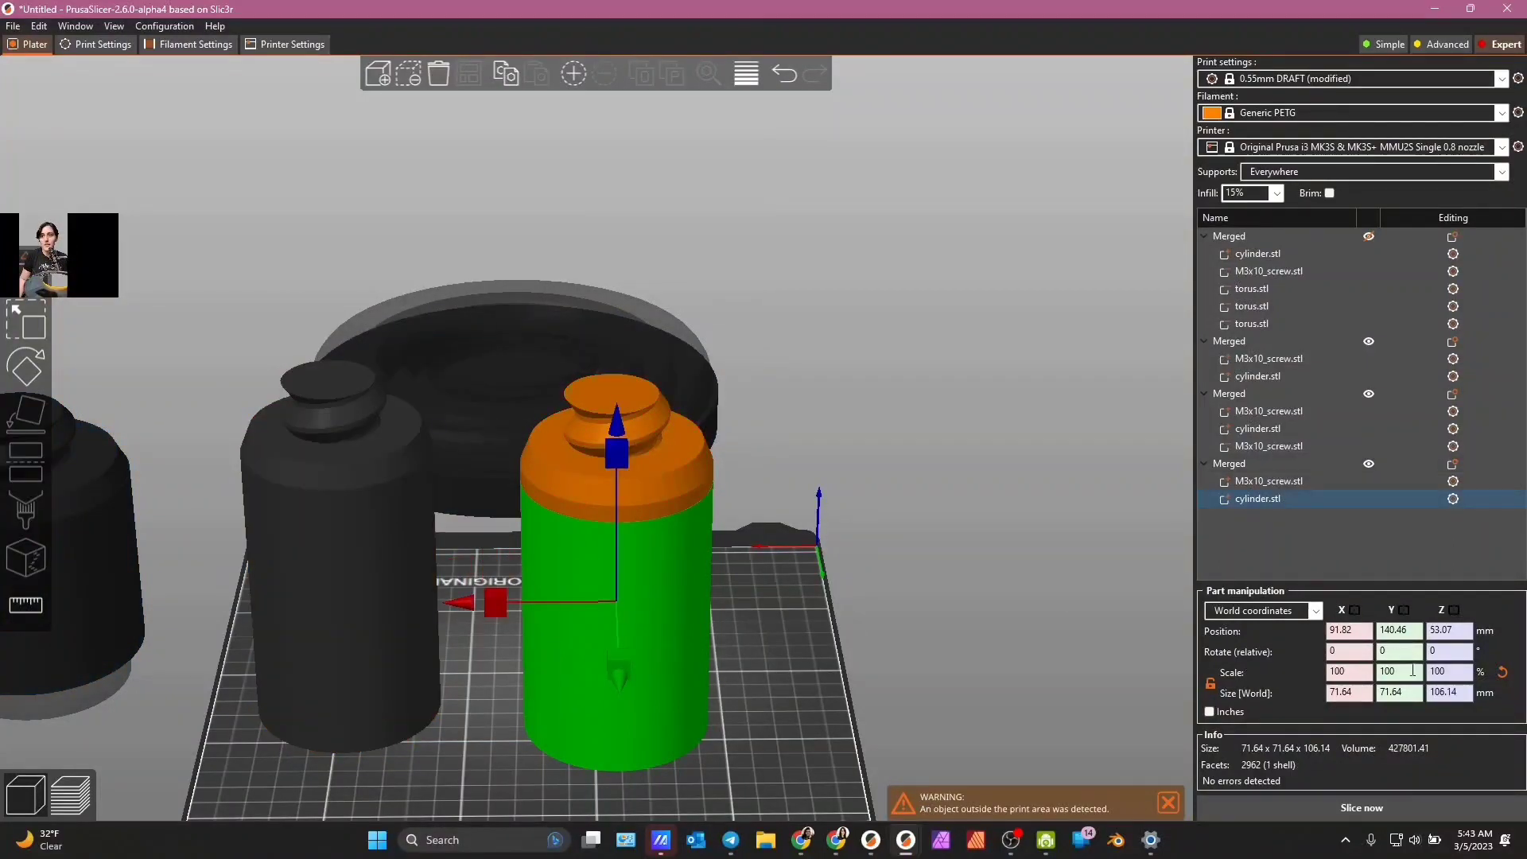
click(1462, 693)
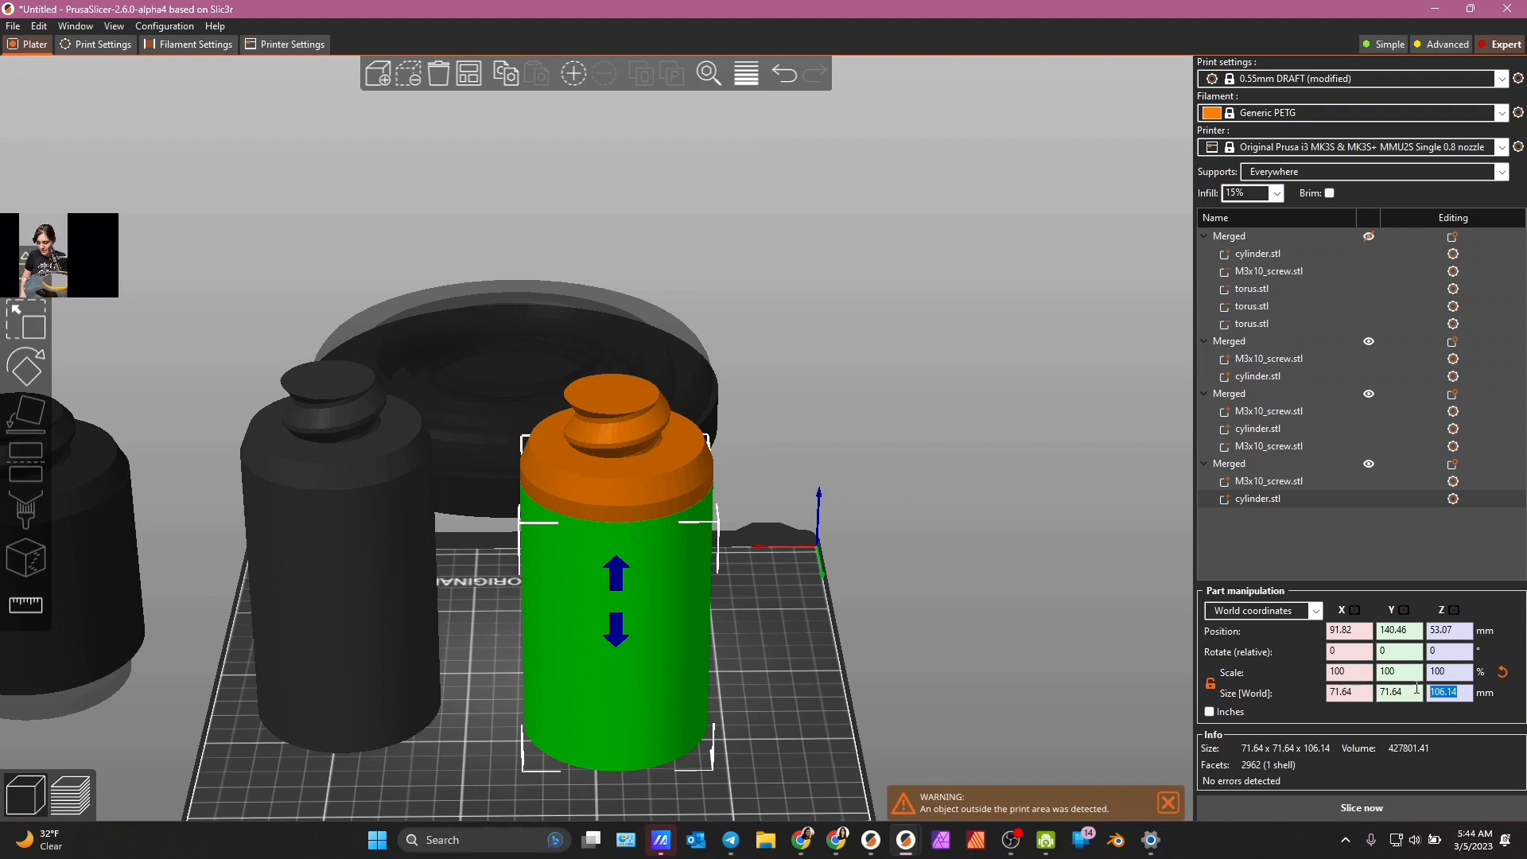
text(5)
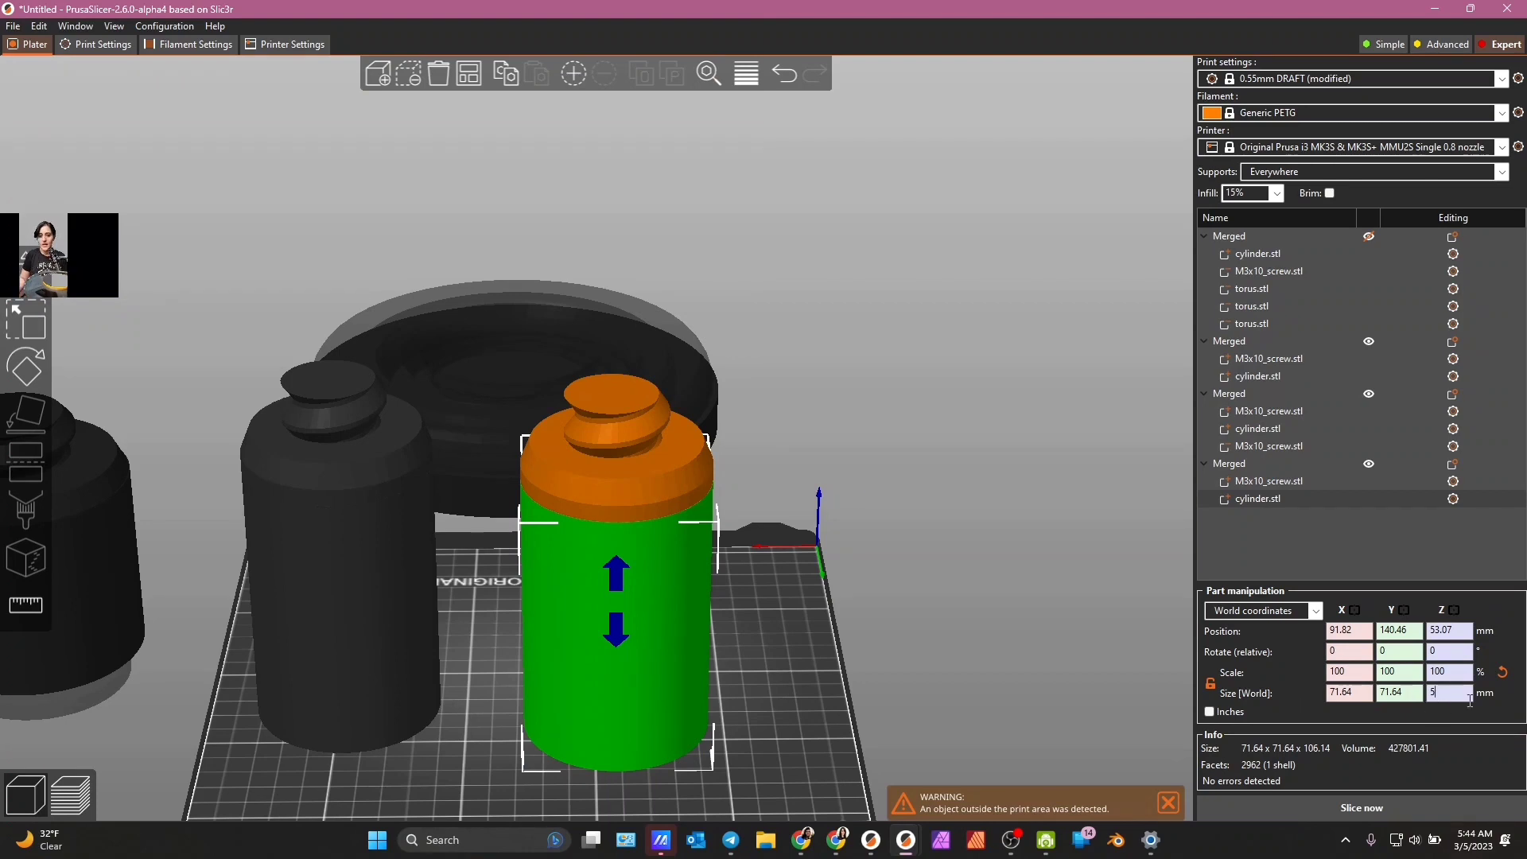
key(Return)
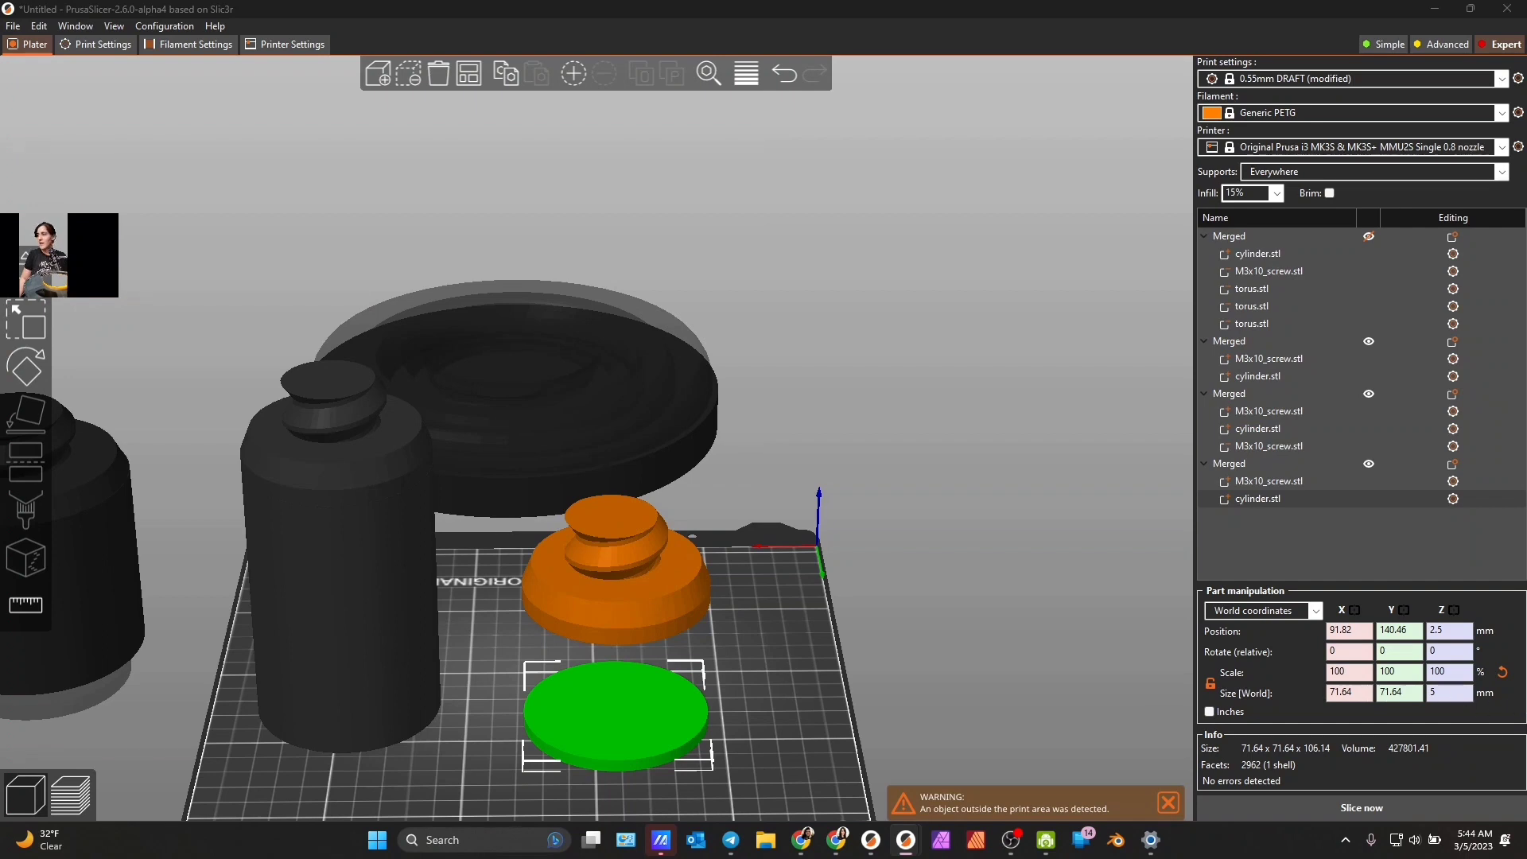
- Set the flattened cylinder.stl part's X and Y sizes to 84.57 mm
click(1352, 692)
text(84.57)
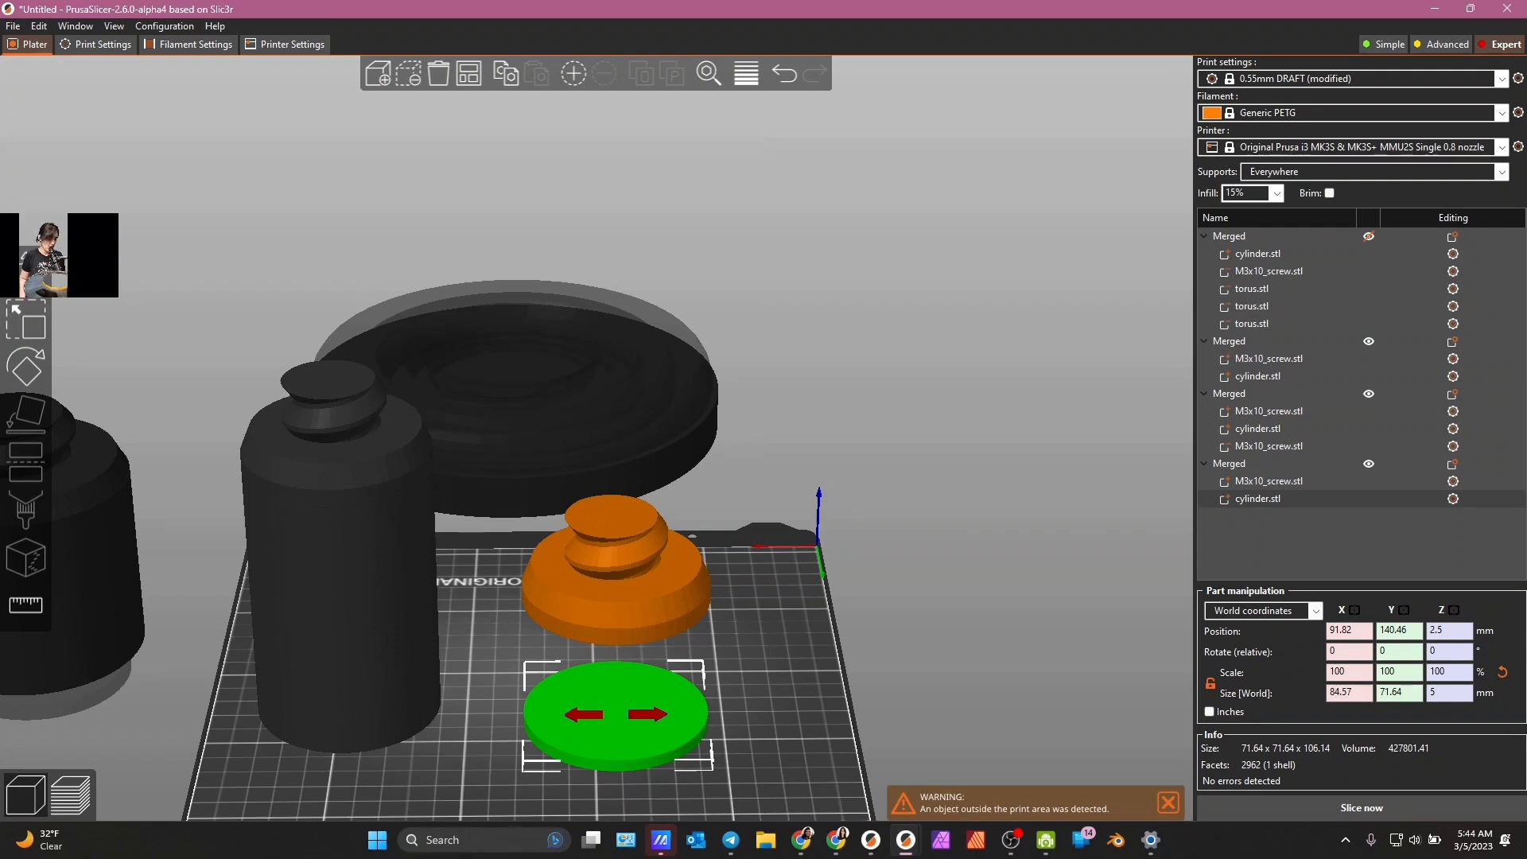
key(Tab)
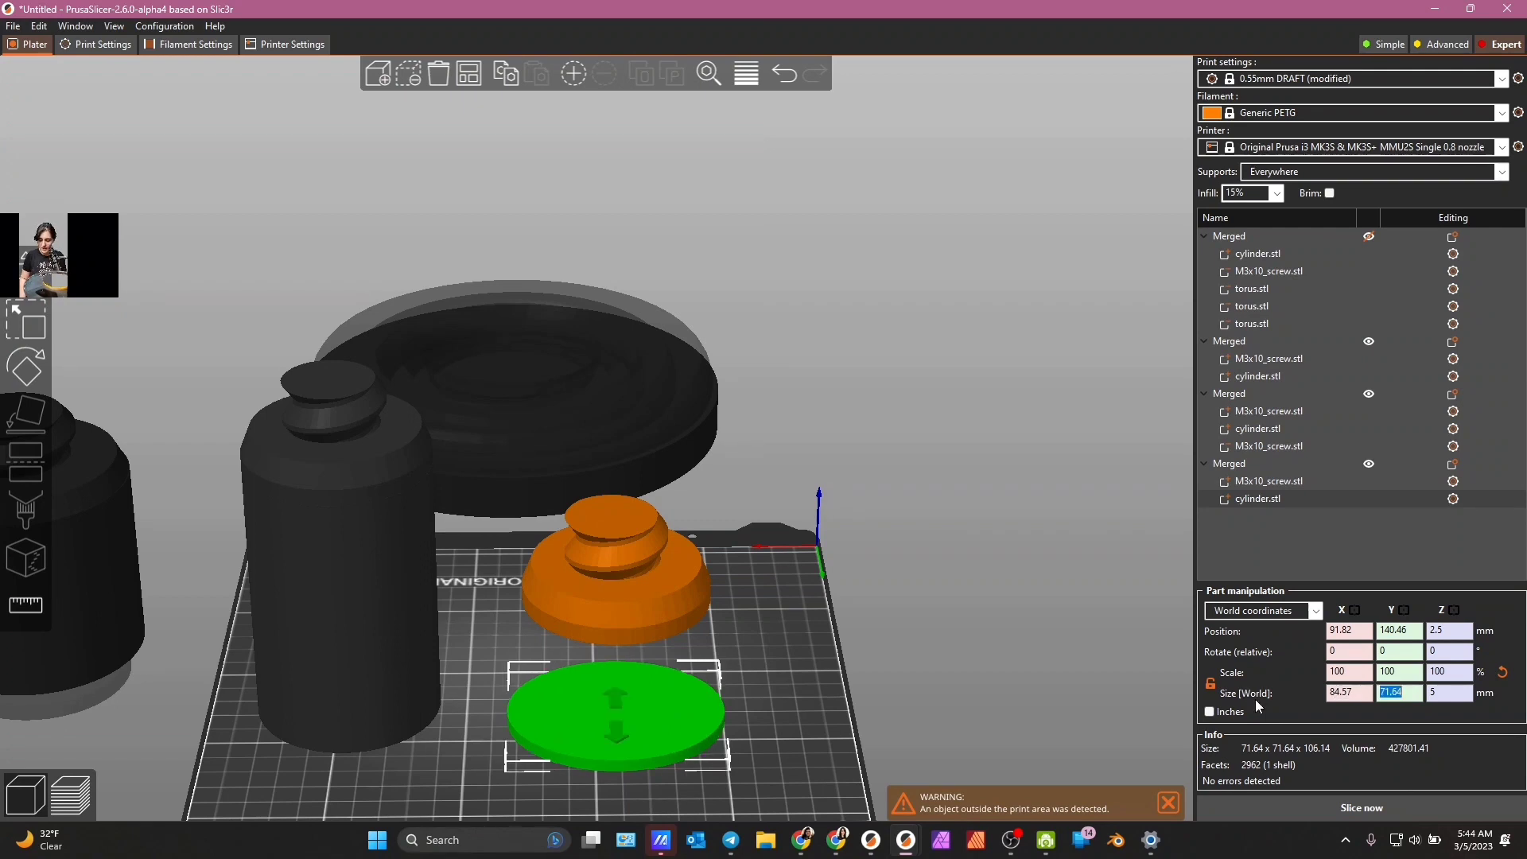
text(84.57)
key(Return)
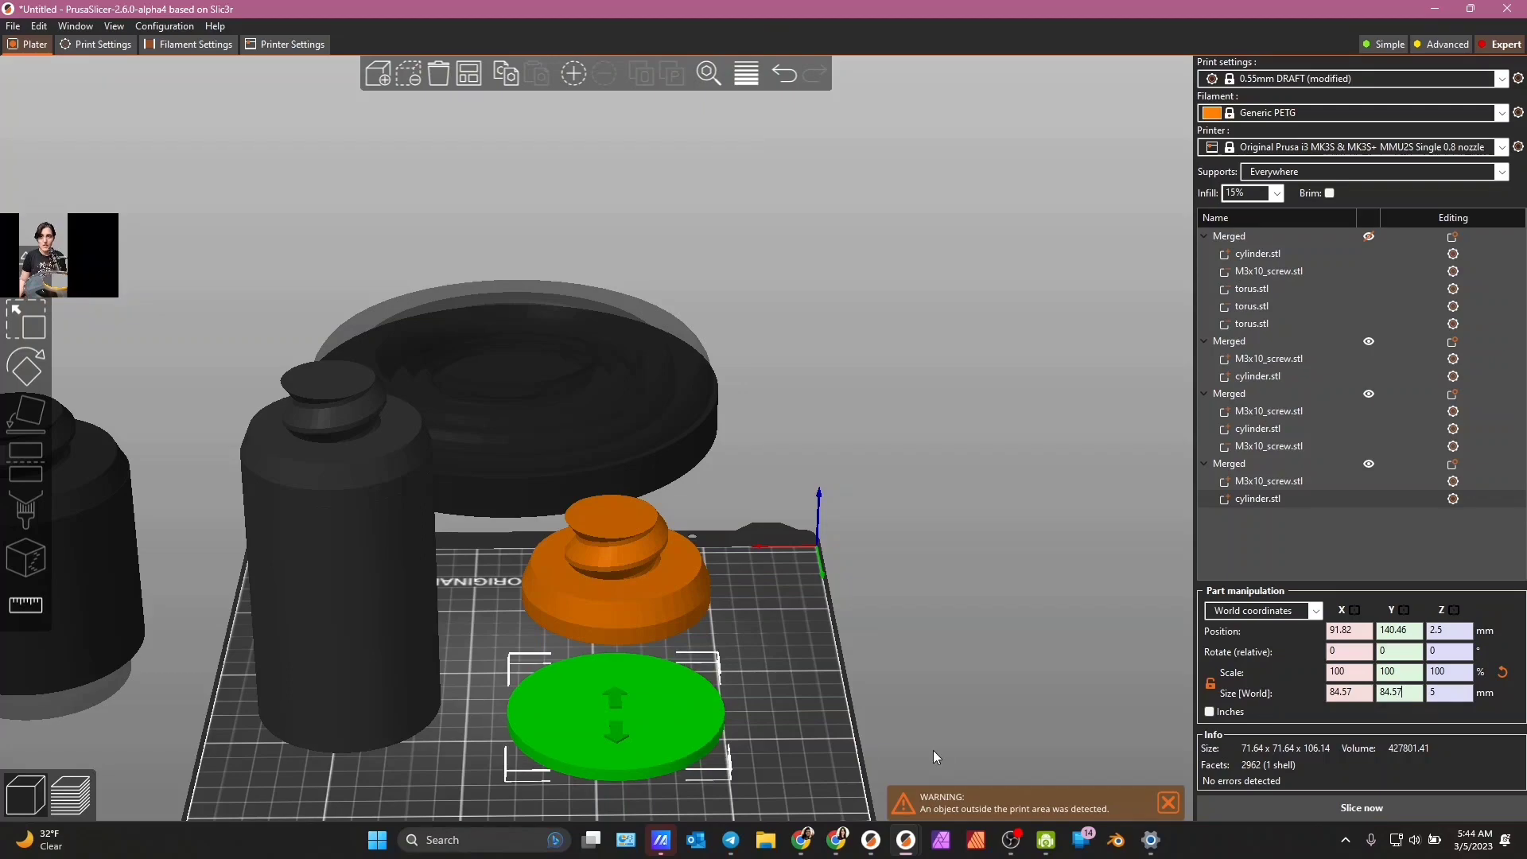
- Shift the copy's M3x10_screw.stl part slightly, to about X 92.11 and Y 140.47 mm
drag(799, 695, 543, 526)
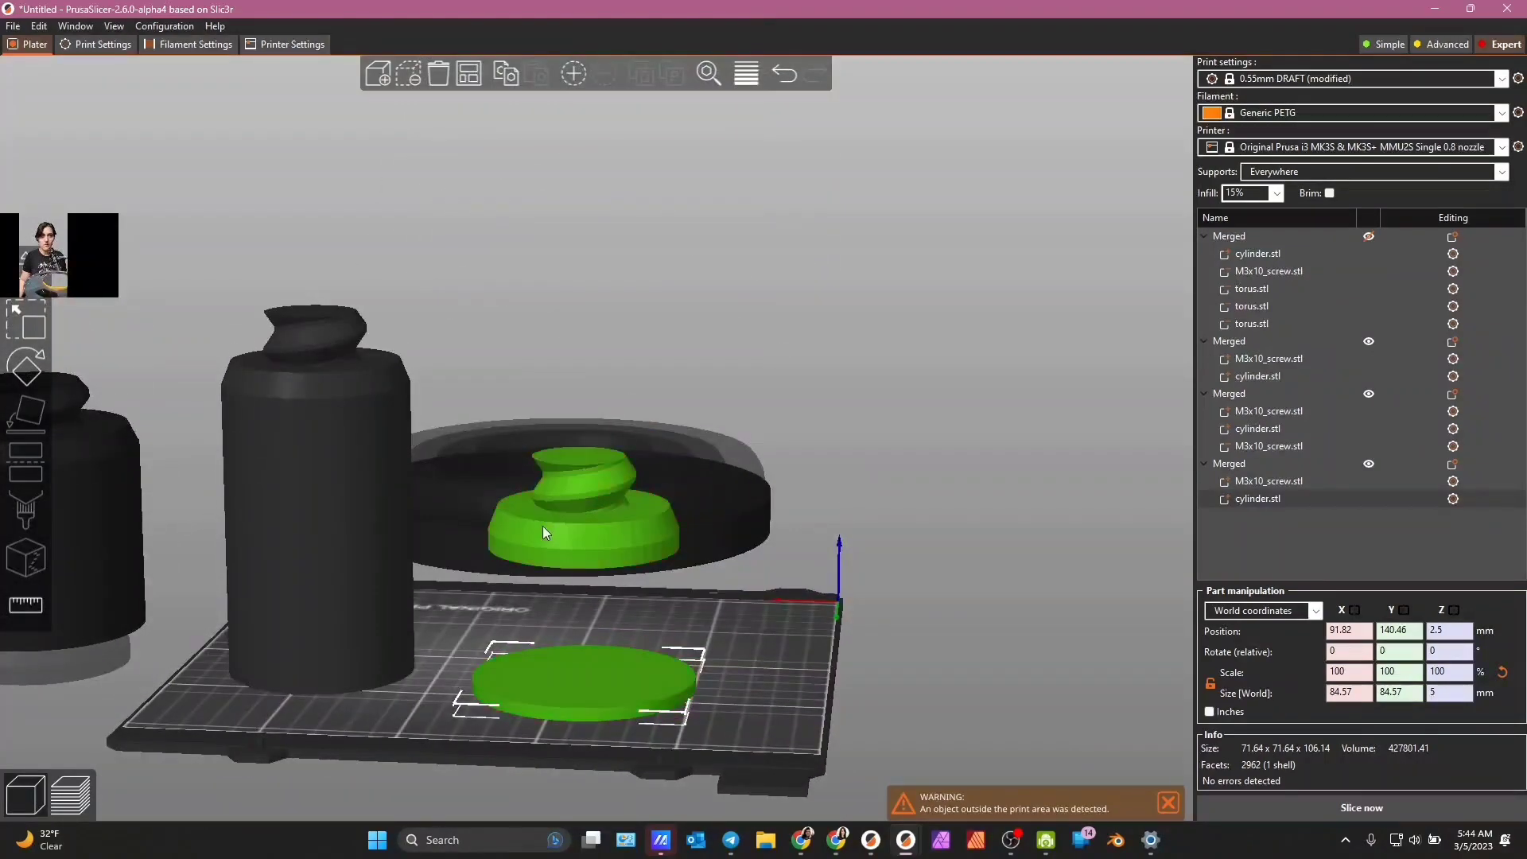
click(1241, 480)
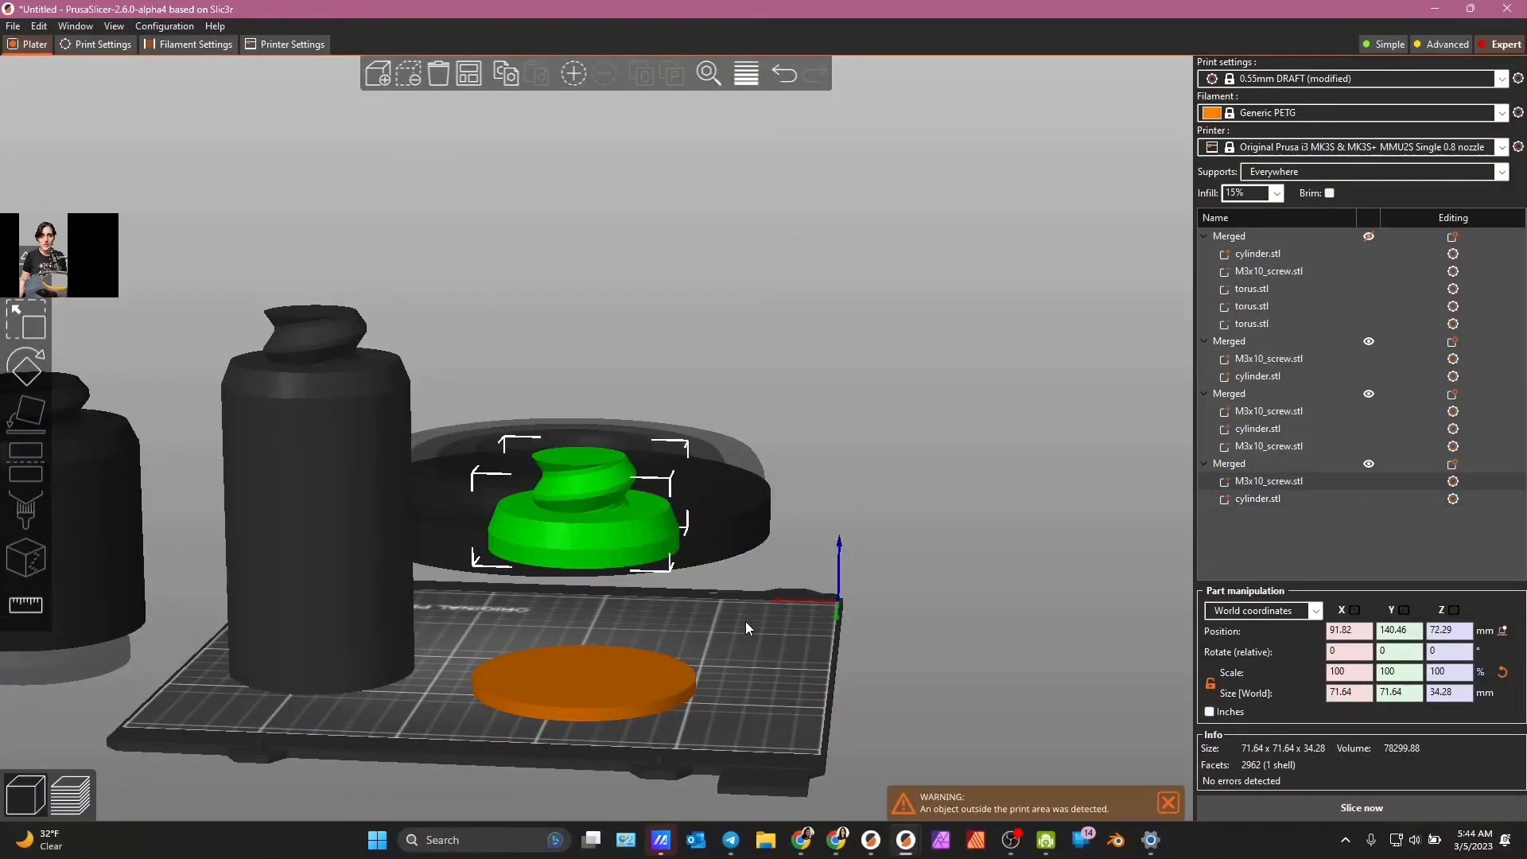
drag(746, 622, 711, 623)
drag(616, 505, 612, 508)
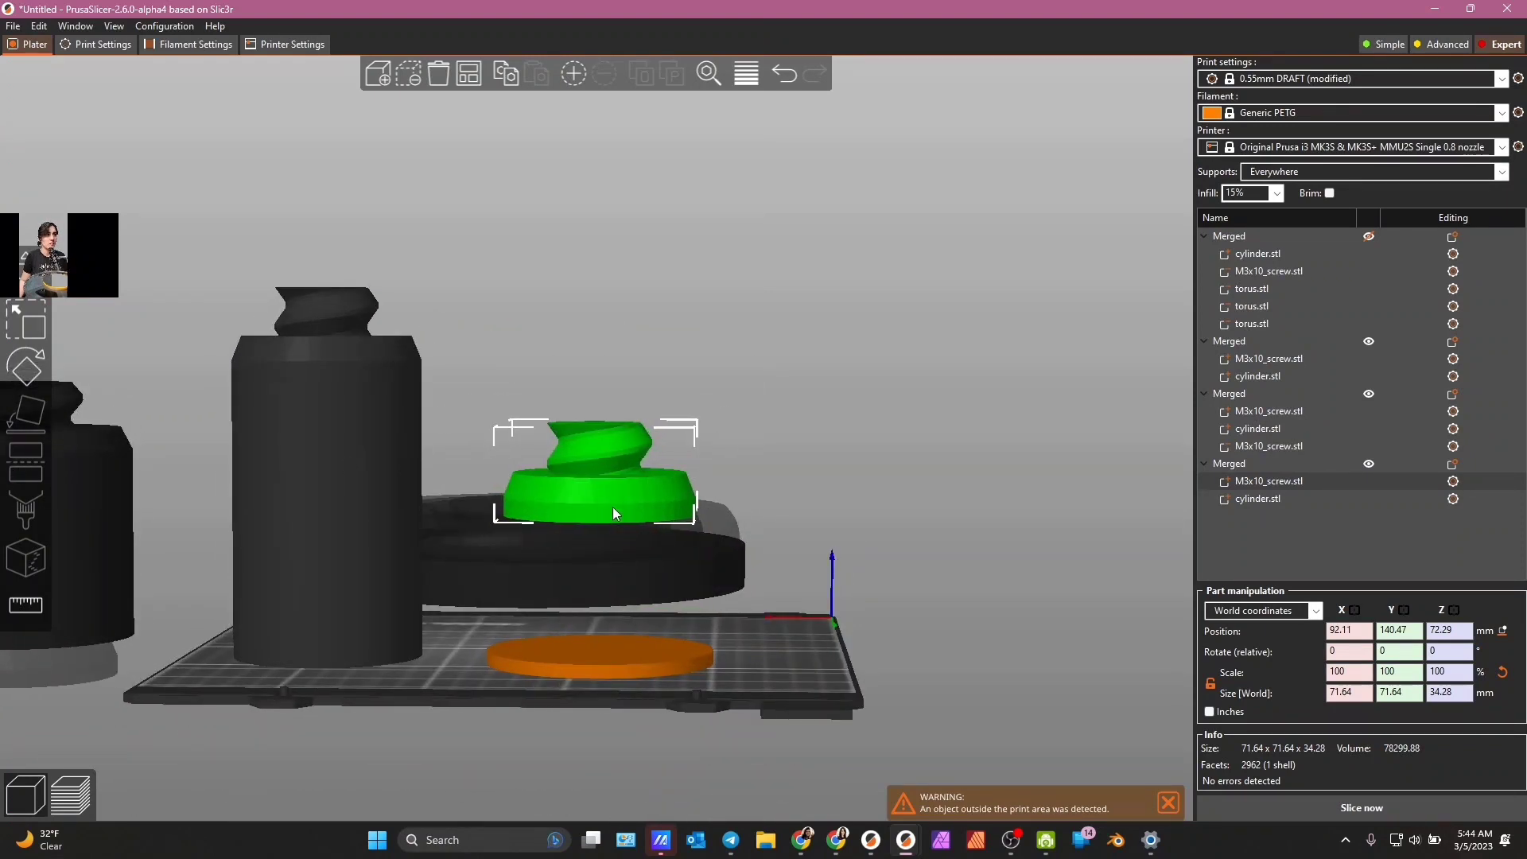
click(1233, 463)
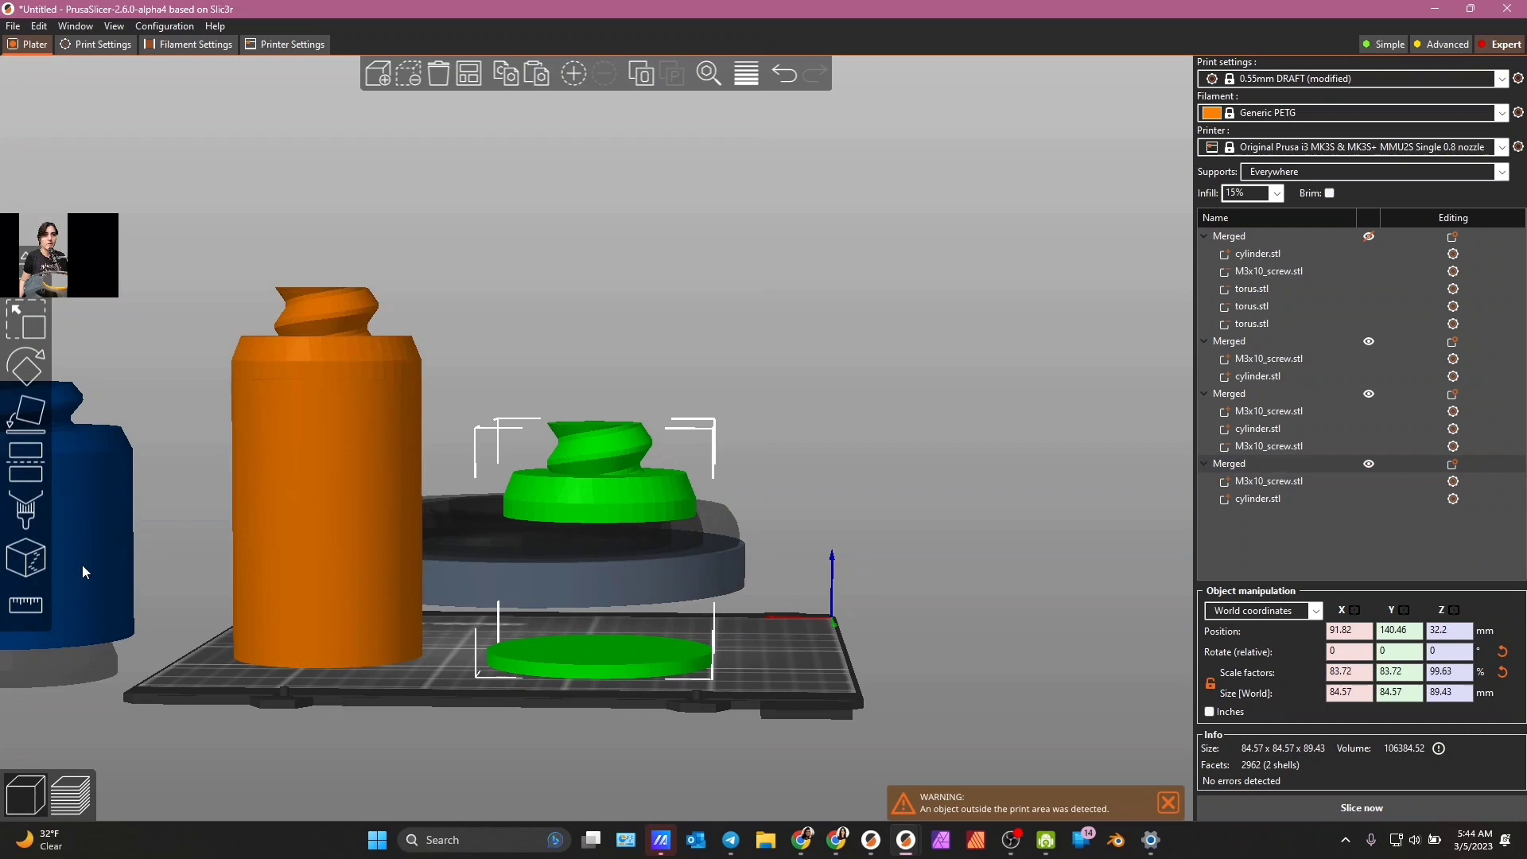
click(24, 477)
drag(666, 547, 685, 479)
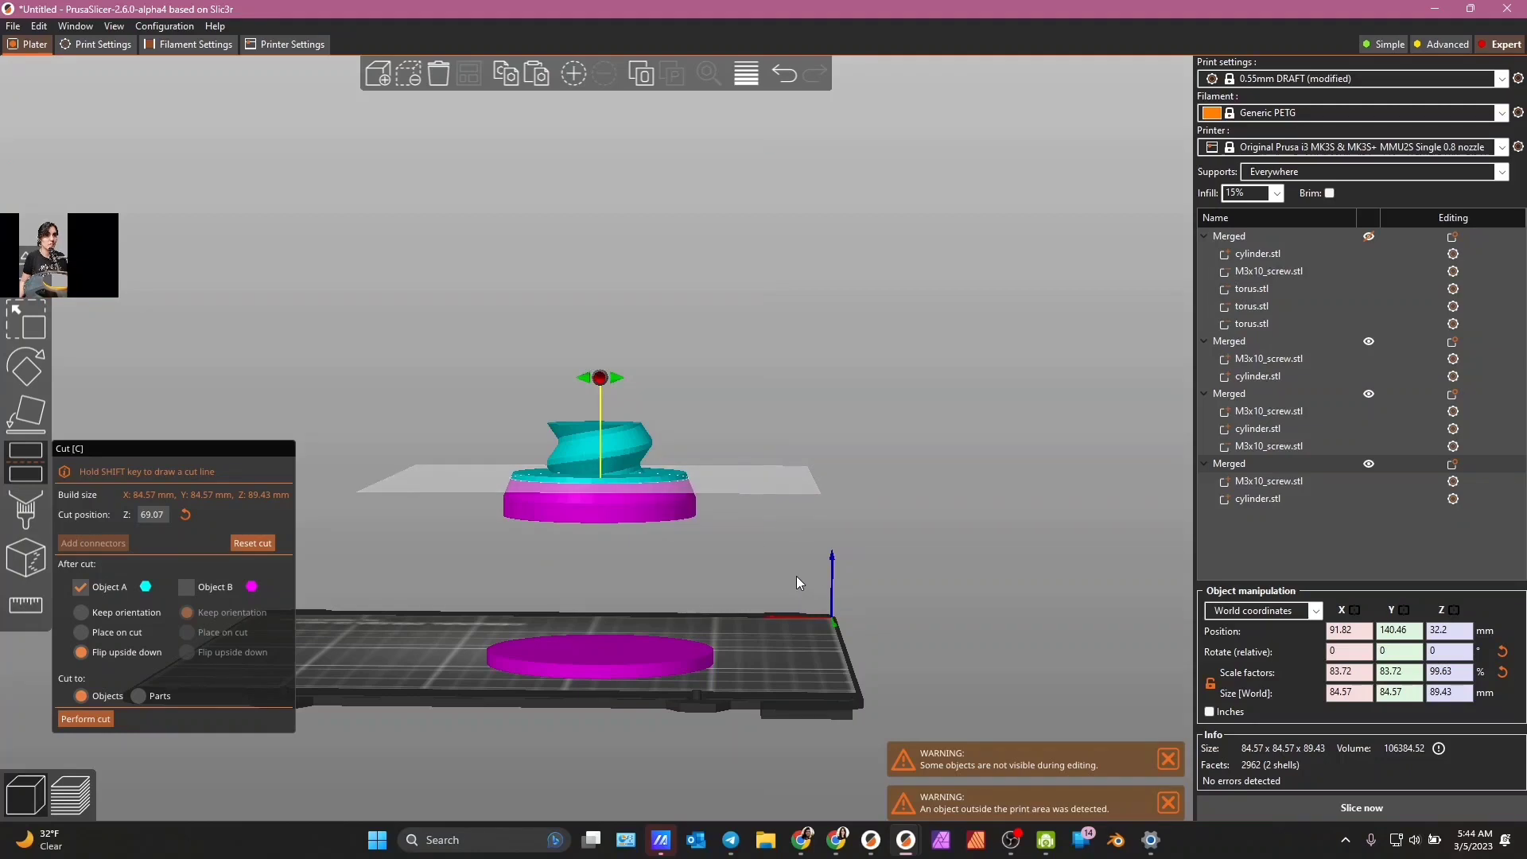
scroll(797, 583, up, 3)
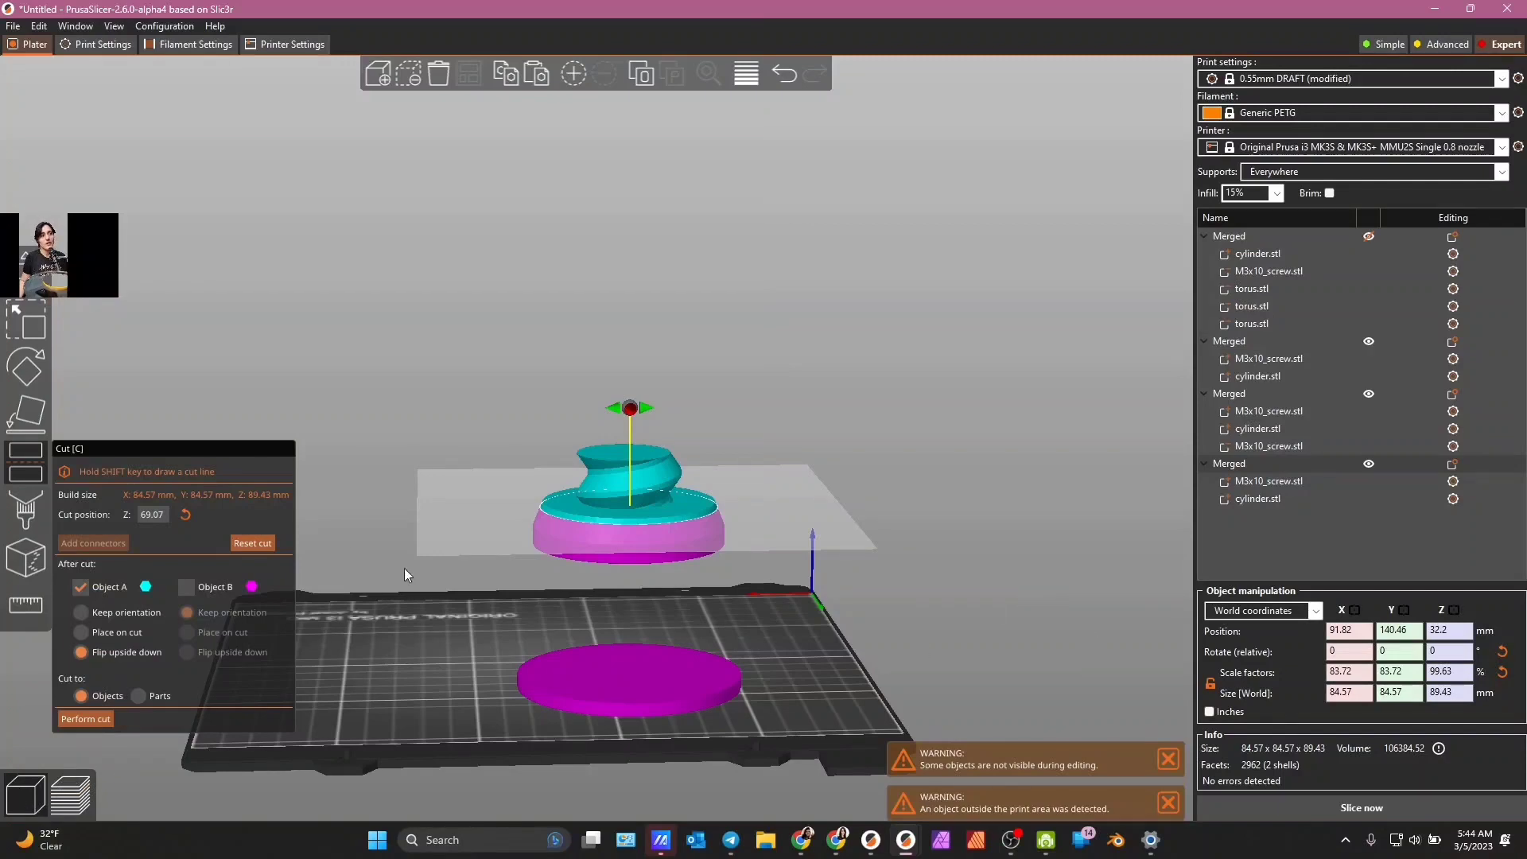
click(31, 464)
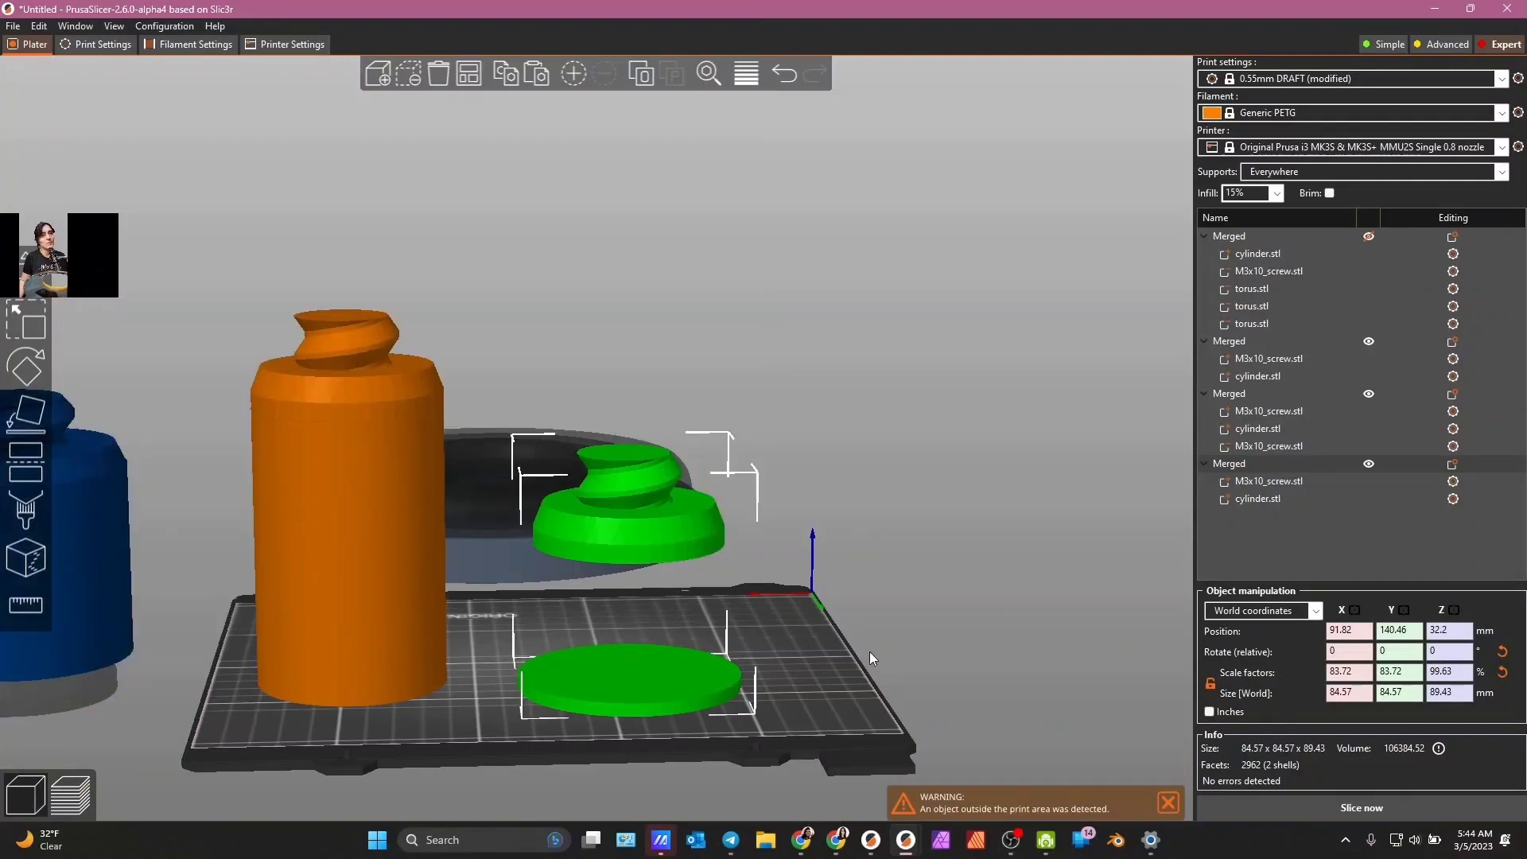
- Raise the copy's flat cylinder.stl disc onto the upper end of the screw thread, at about Z 31 mm
drag(885, 641, 894, 656)
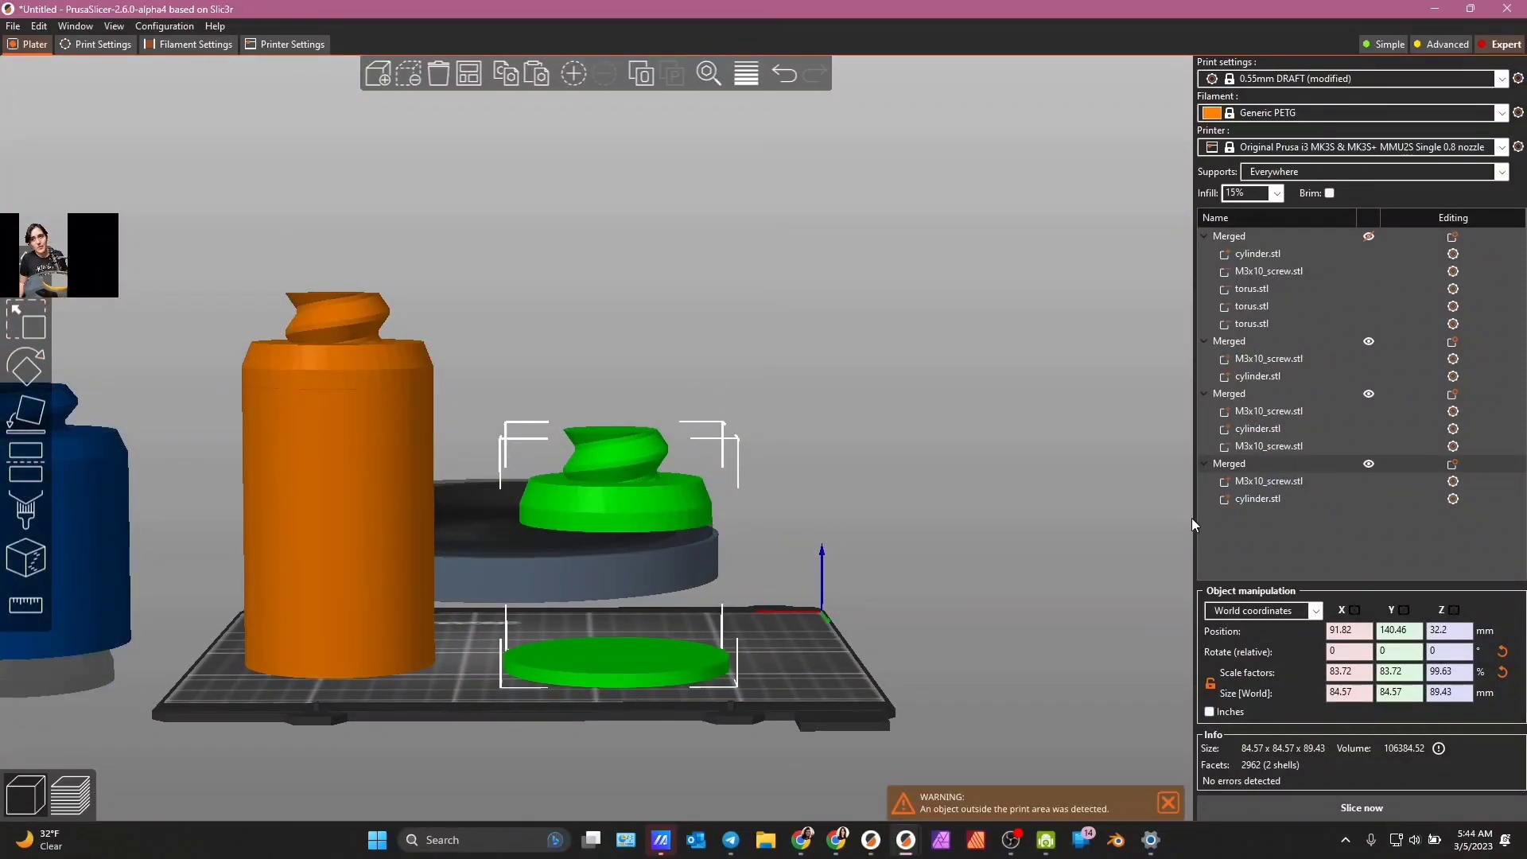
click(1246, 504)
click(1248, 500)
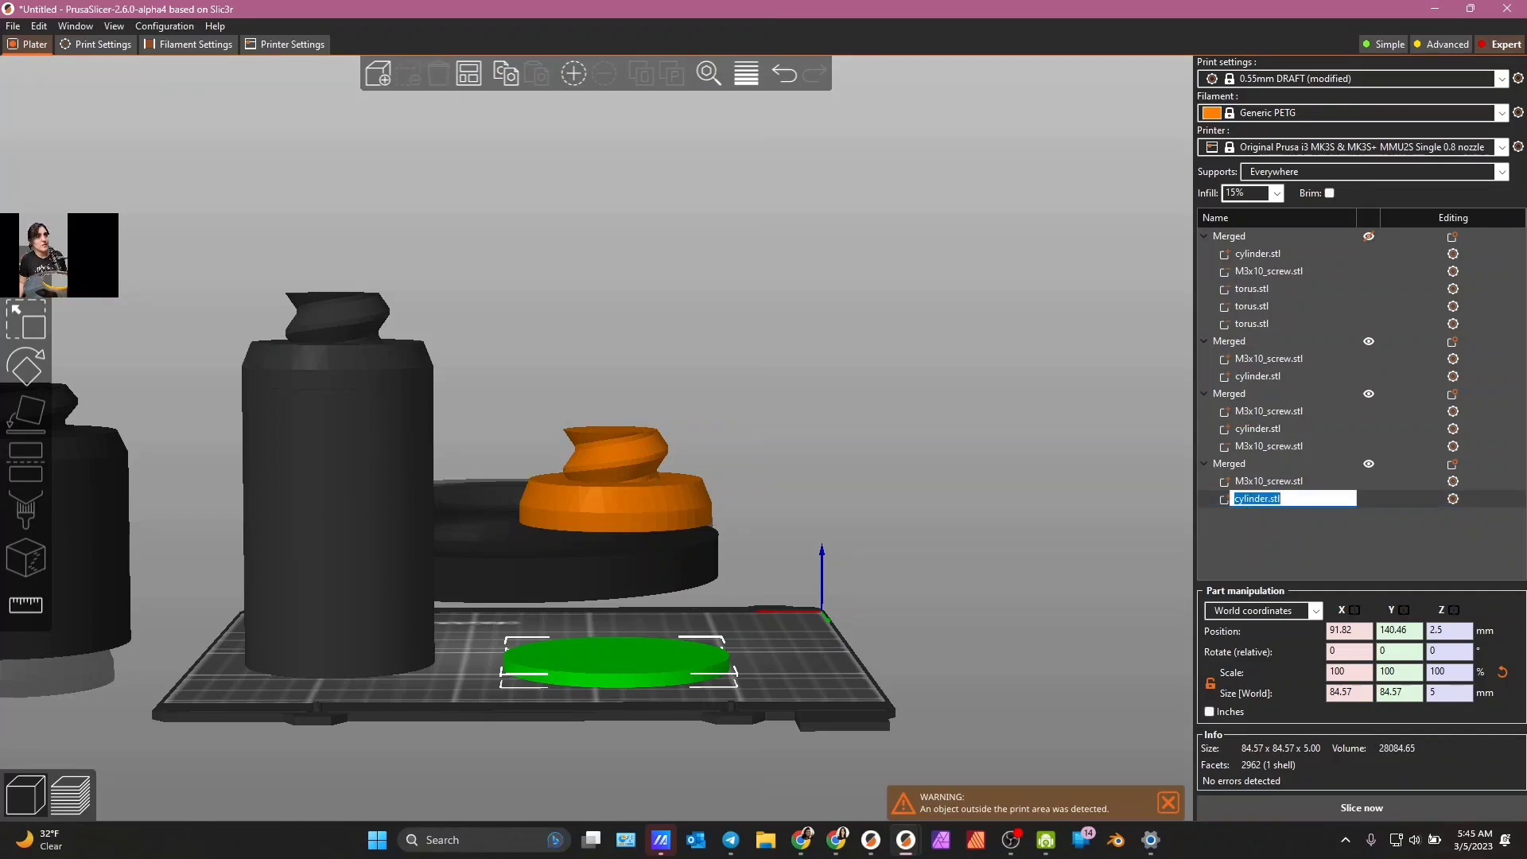
key(m)
drag(624, 632, 608, 452)
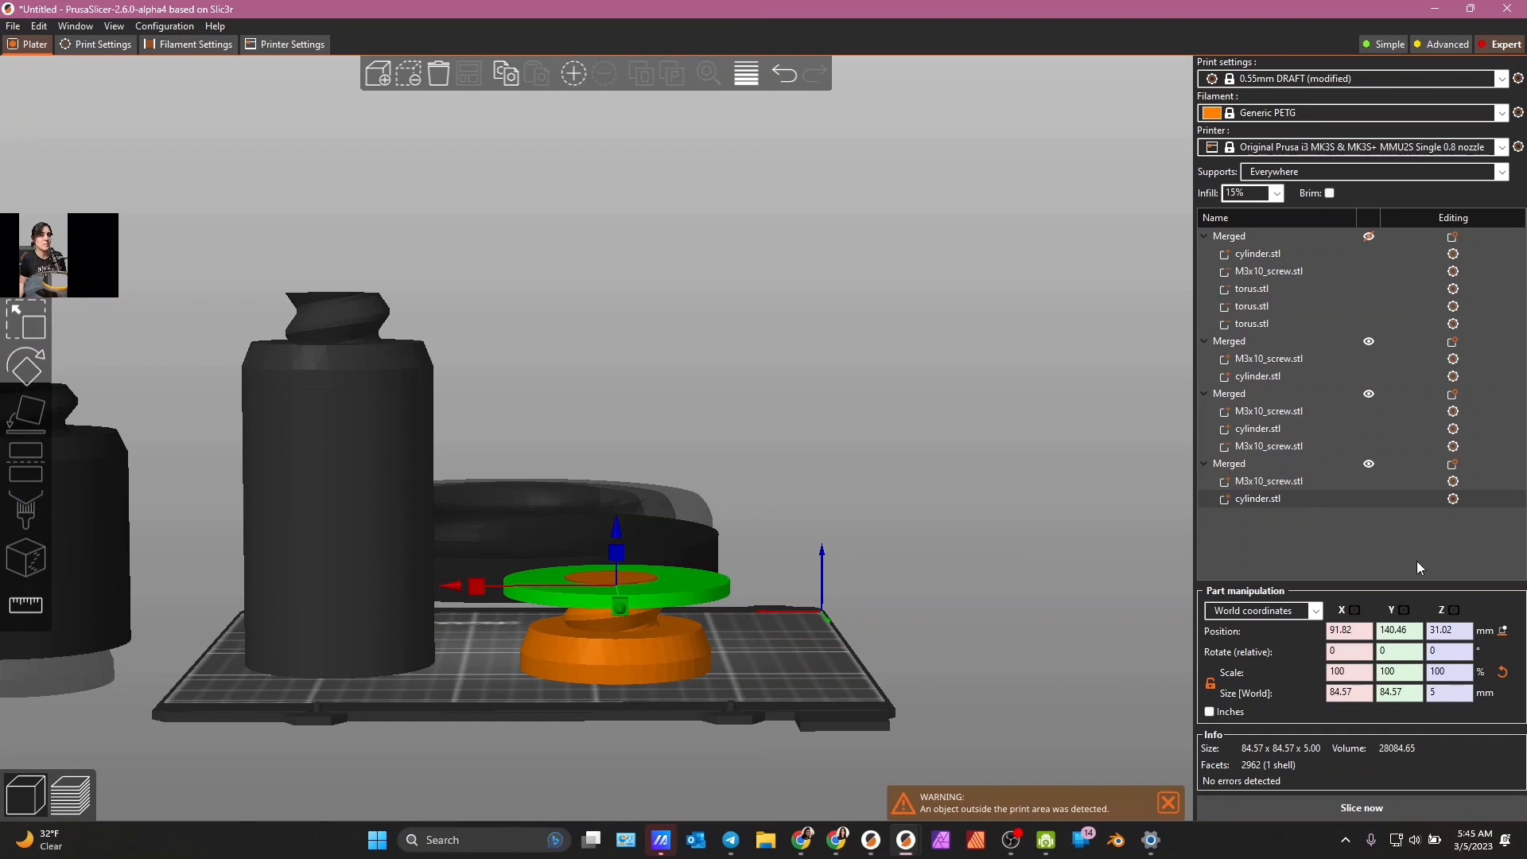
- Cut the merged lid copy horizontally at Z 15.64 mm, keeping only the upper portion
click(1244, 470)
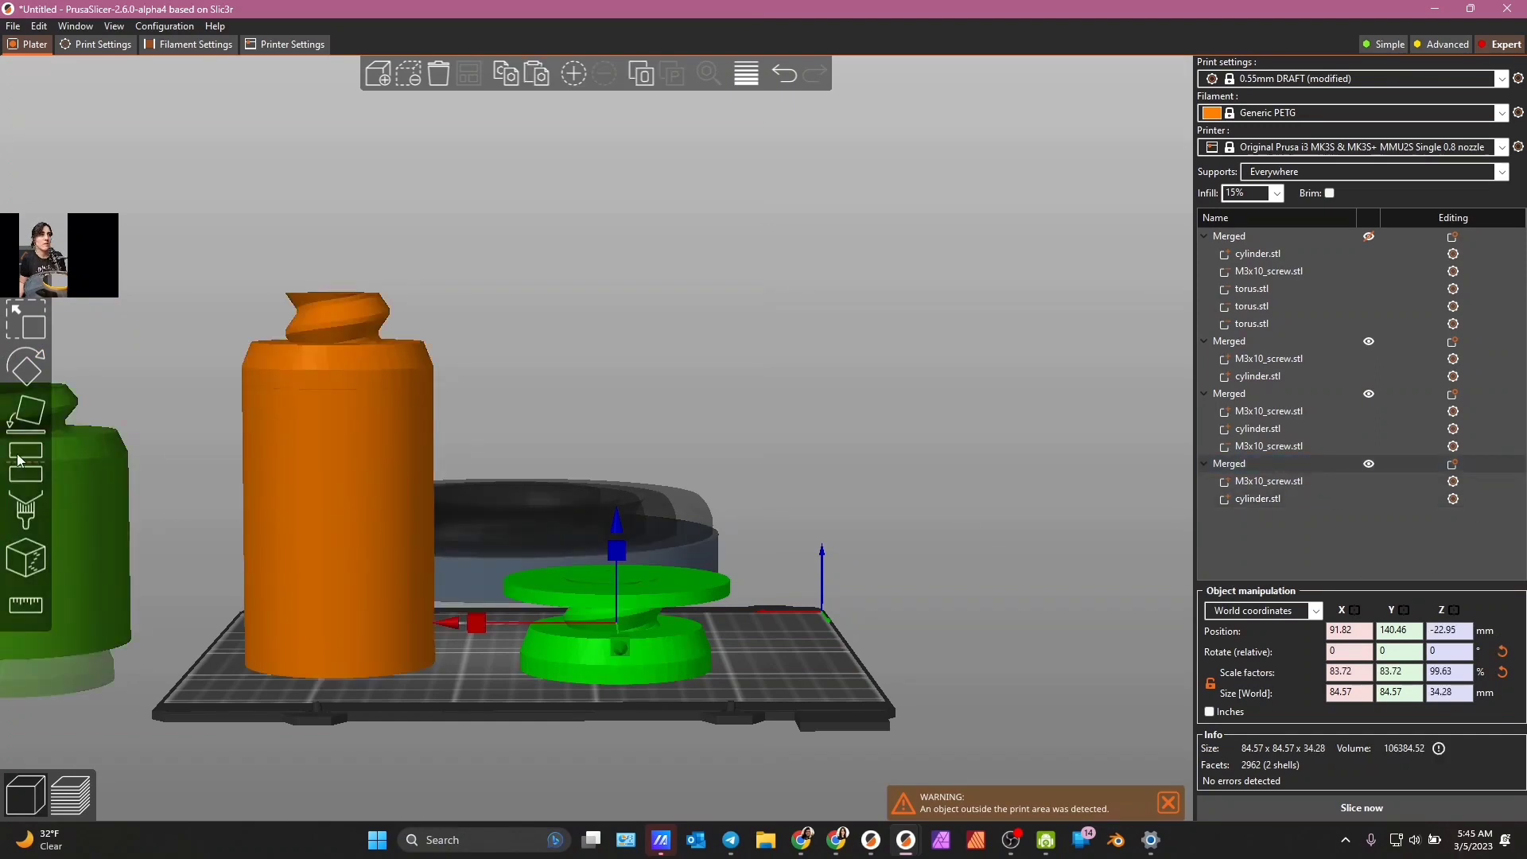
click(25, 462)
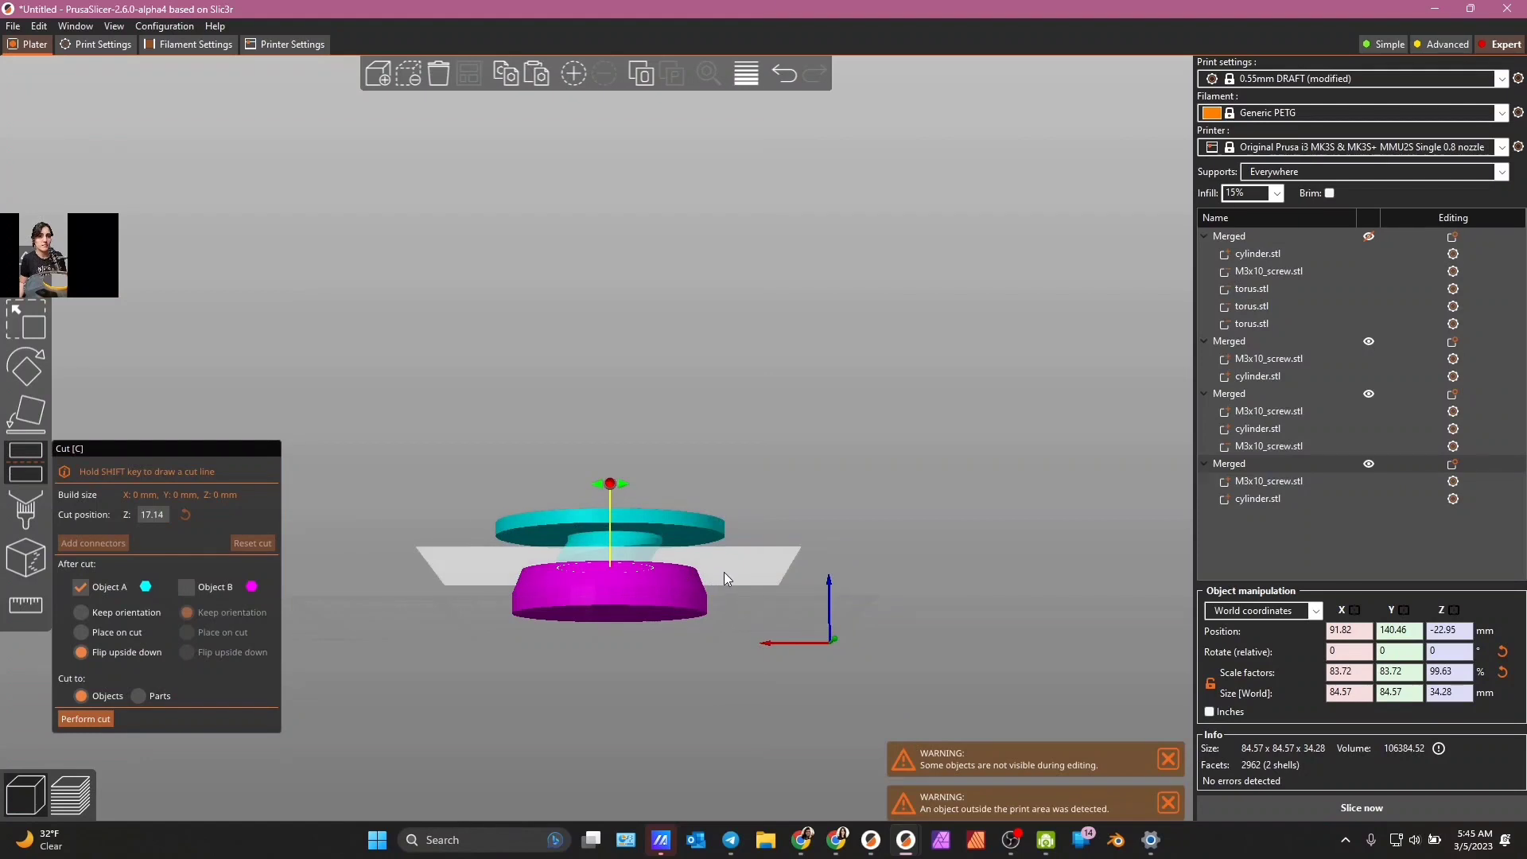
scroll(716, 682, up, 5)
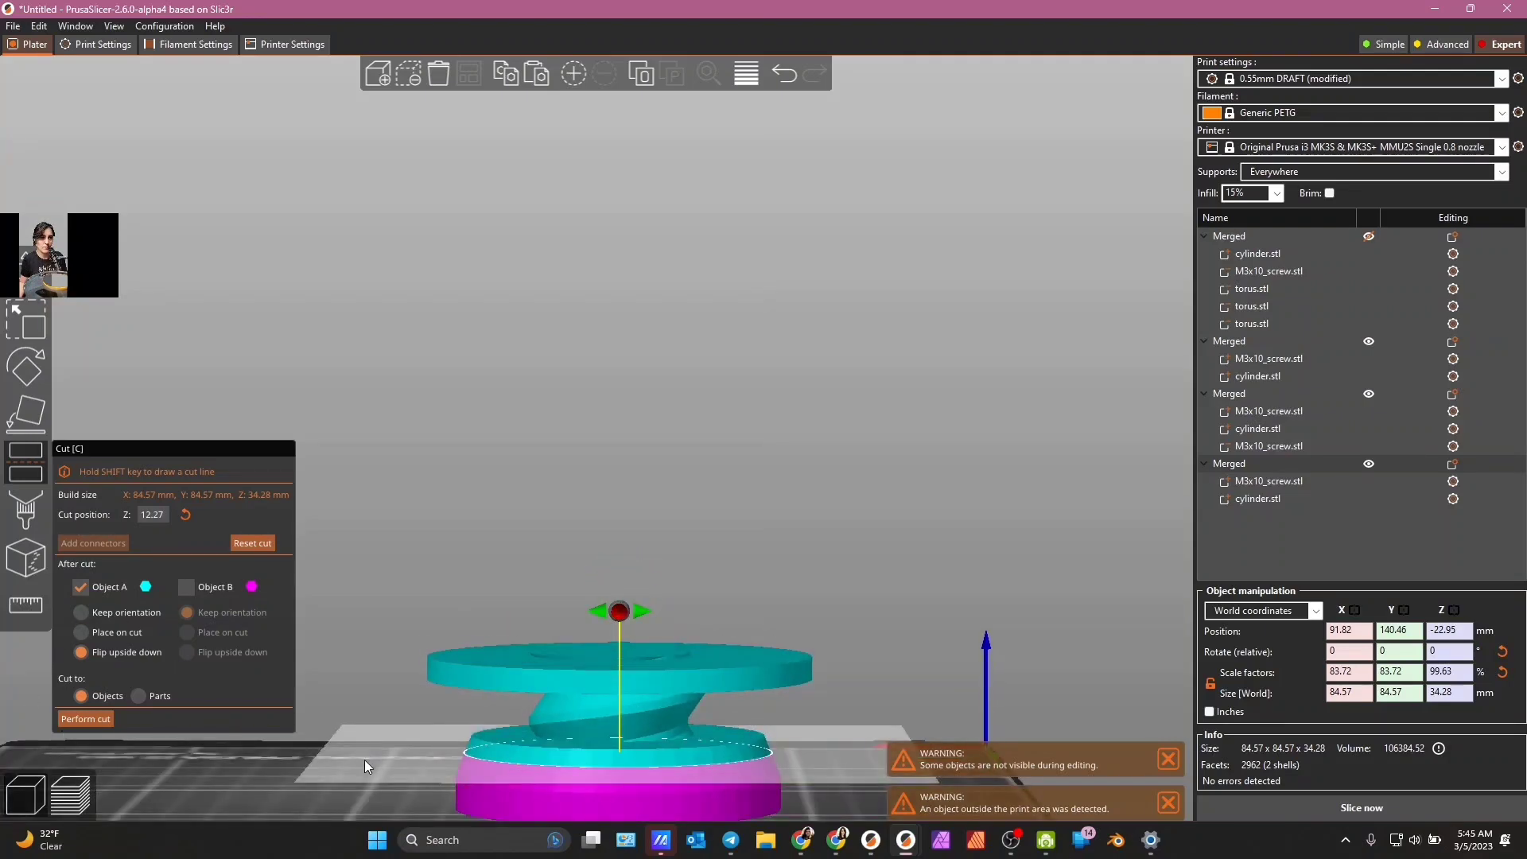
drag(365, 760, 370, 737)
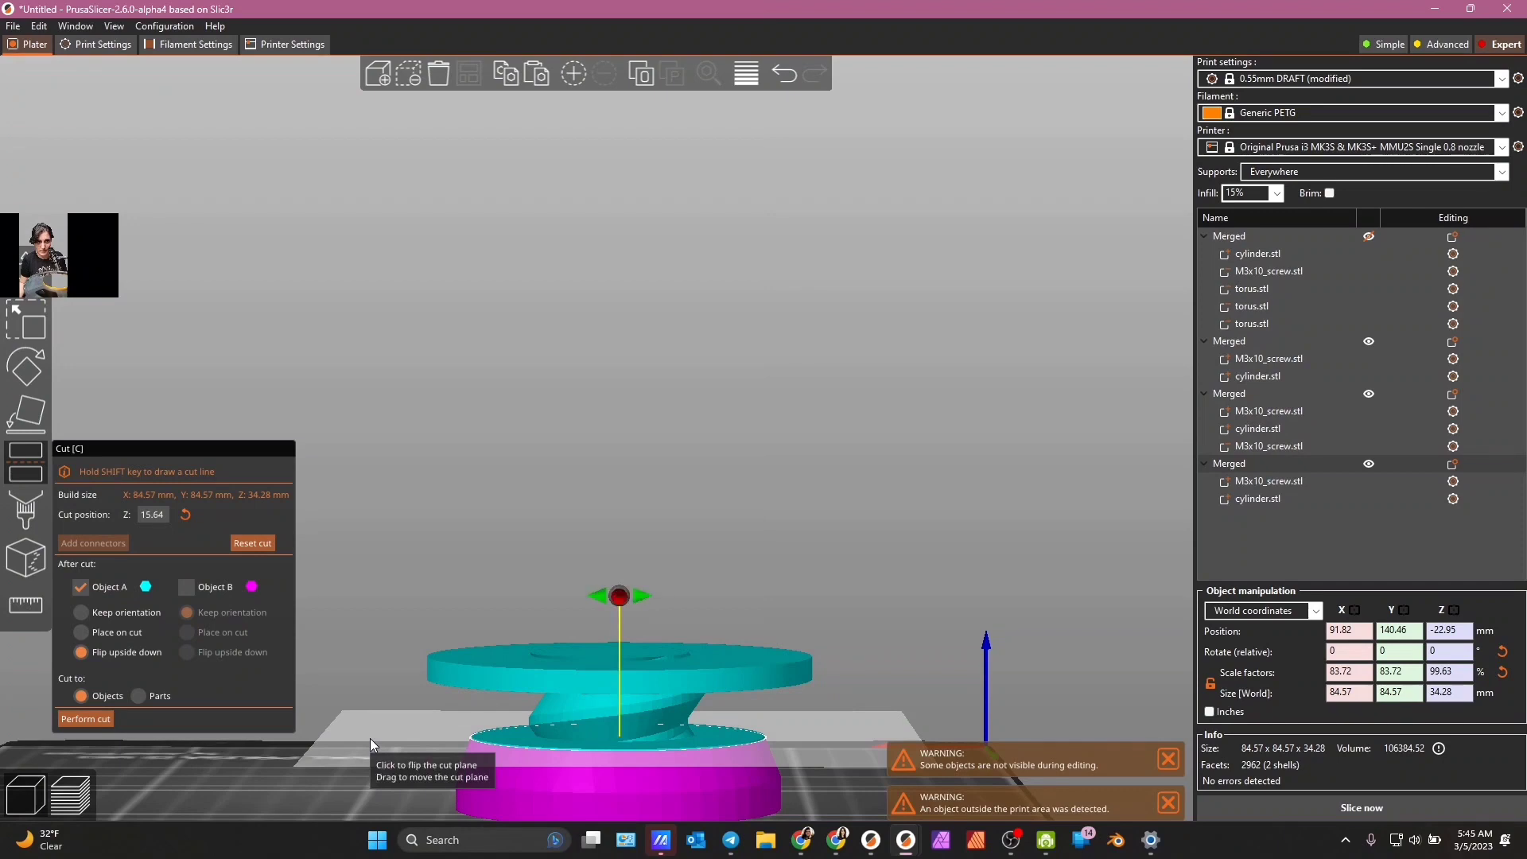
click(86, 719)
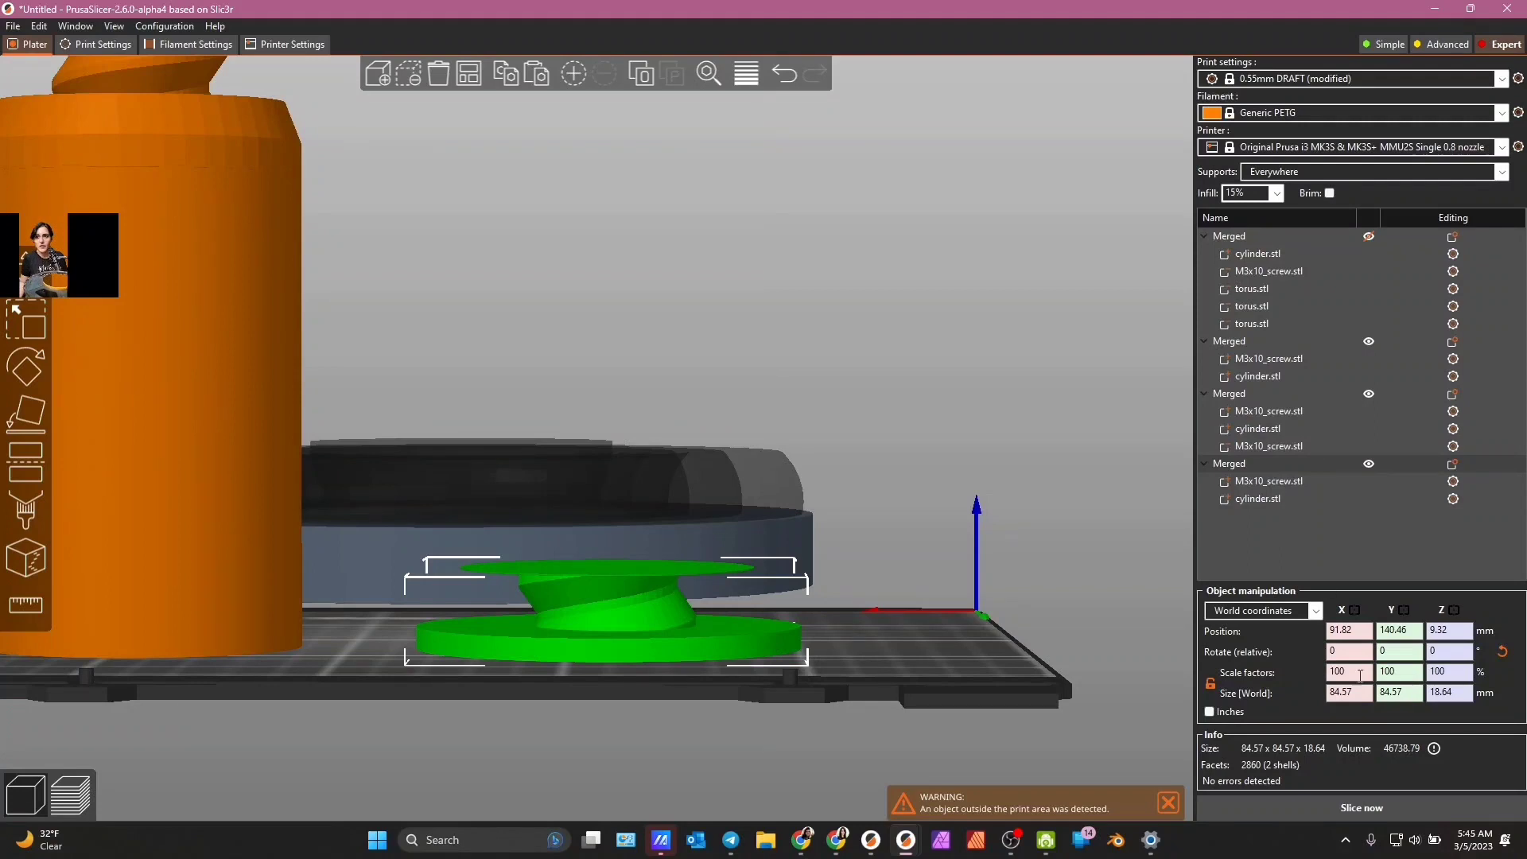
- Rotate the cut lid object 180° about the X axis
click(1352, 651)
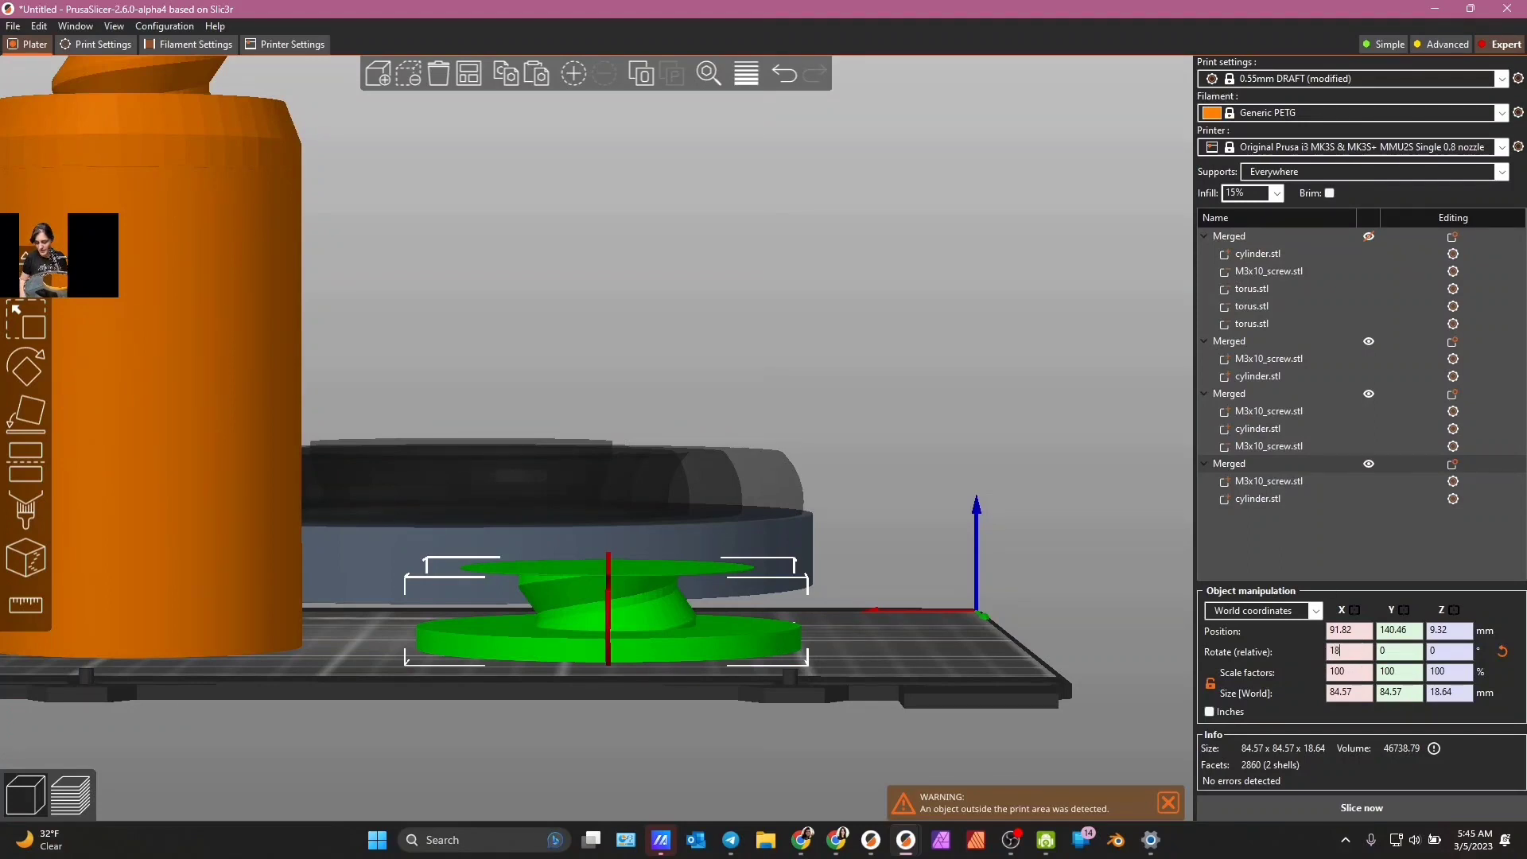
text(180)
key(Return)
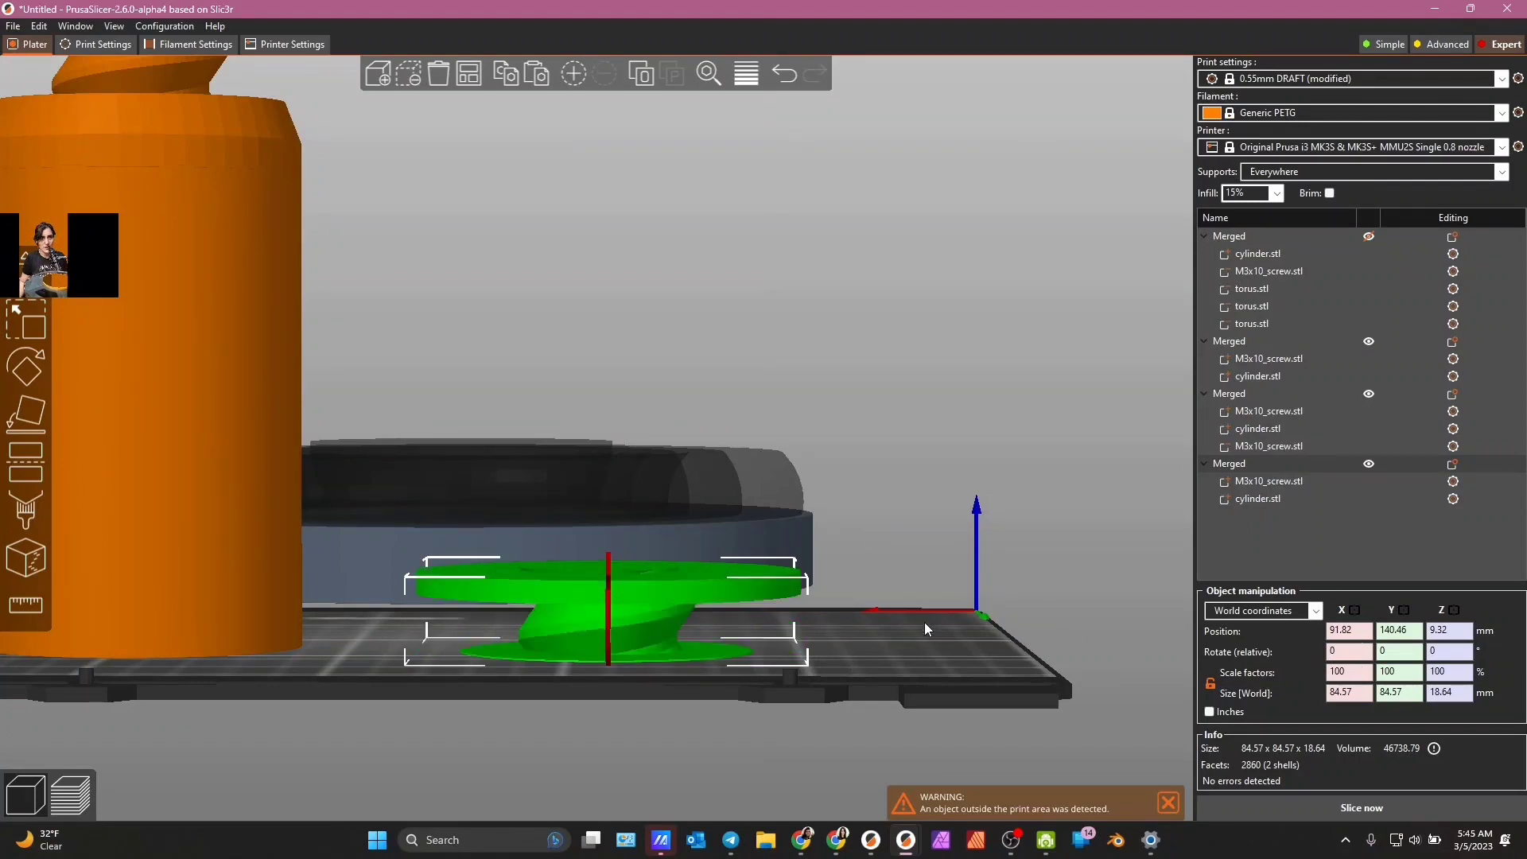
- Lower the lid's cylinder.stl disc to the base of the screw thread, at about Z 2.61 mm
click(1260, 500)
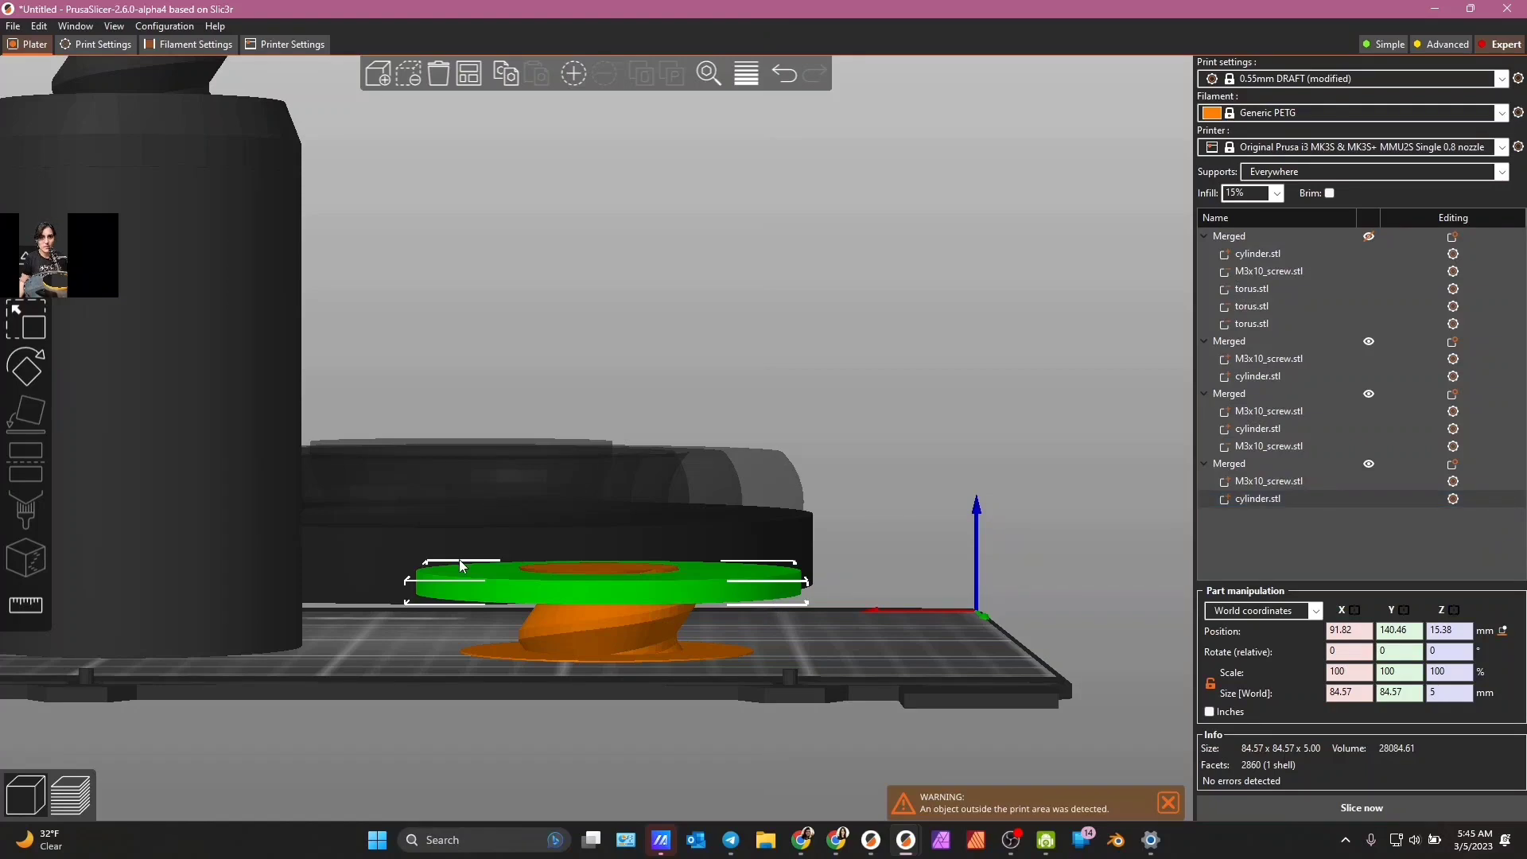
key(w)
drag(613, 533, 617, 584)
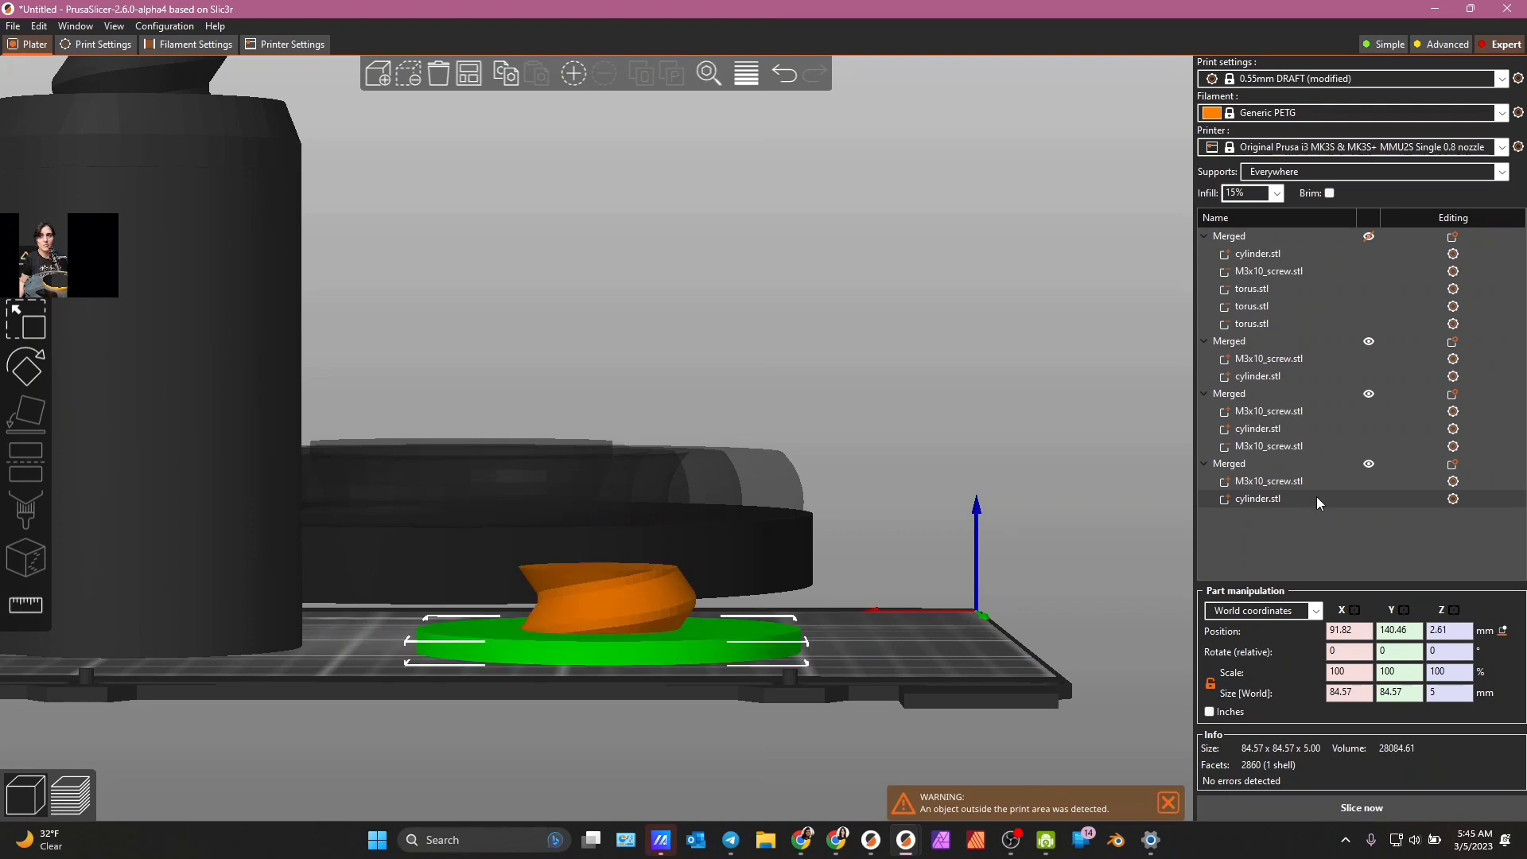
- Raise the lid's M3x10_screw.stl part to about Z 14 mm and move the whole lid to about X 62.45, Y 77.69 mm
click(1289, 481)
key(m)
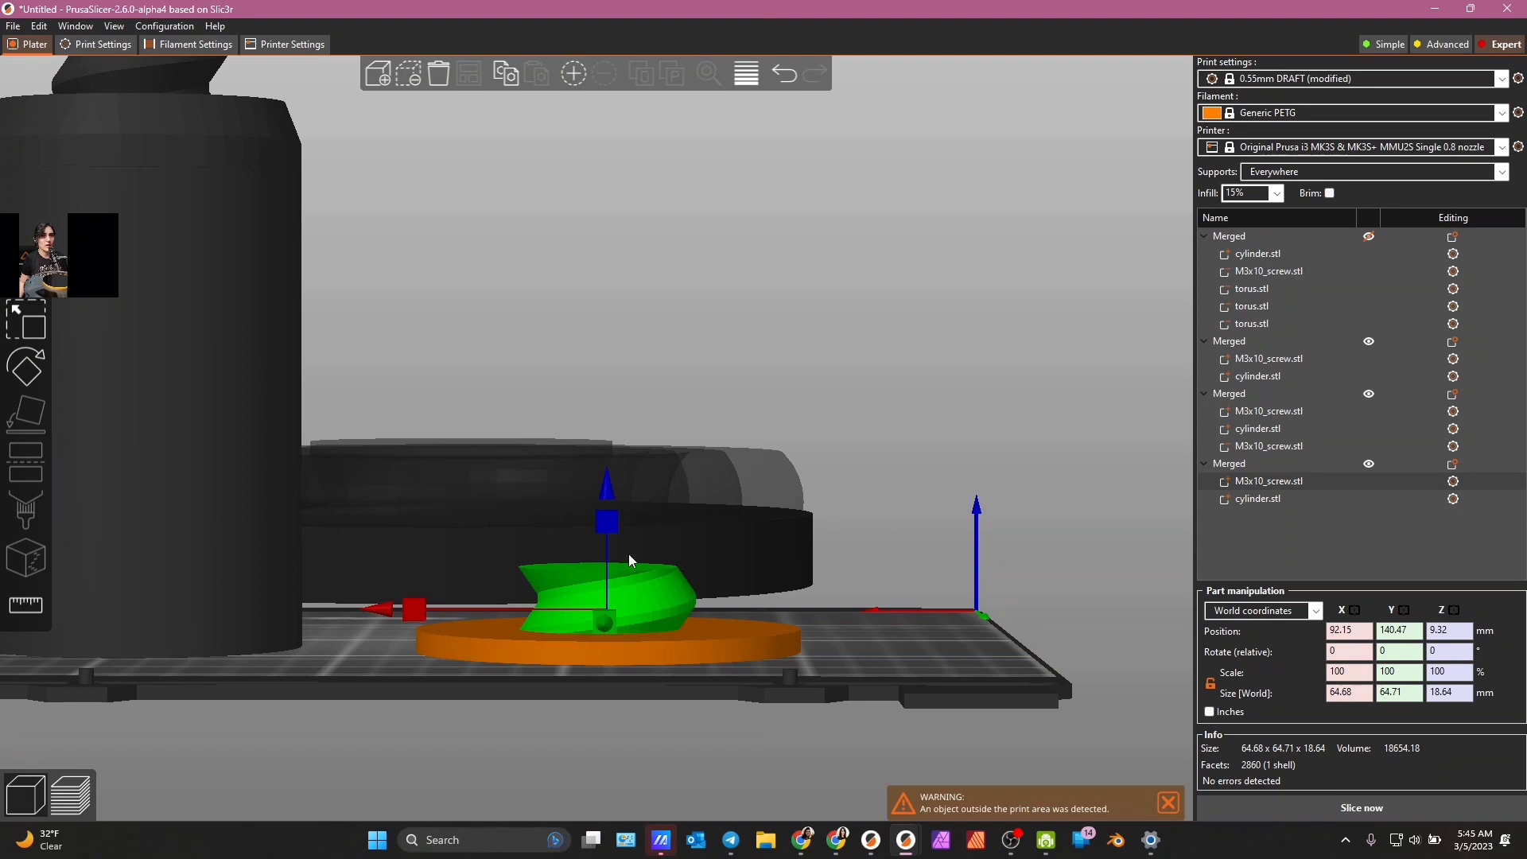
drag(607, 522, 609, 503)
drag(942, 679, 943, 671)
click(659, 788)
scroll(646, 732, down, 4)
drag(603, 651, 623, 512)
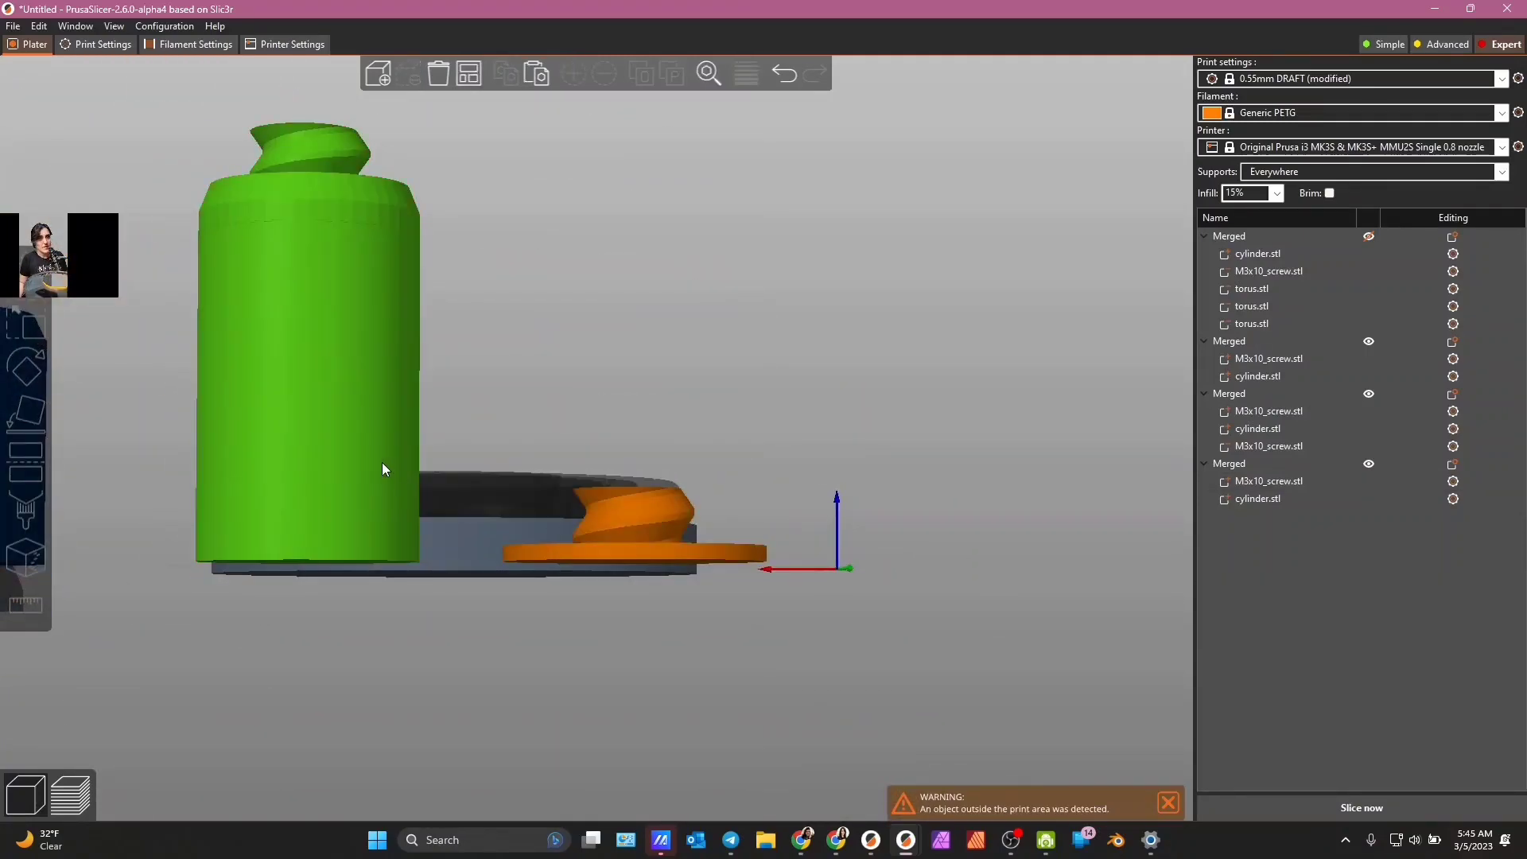
drag(603, 649, 750, 571)
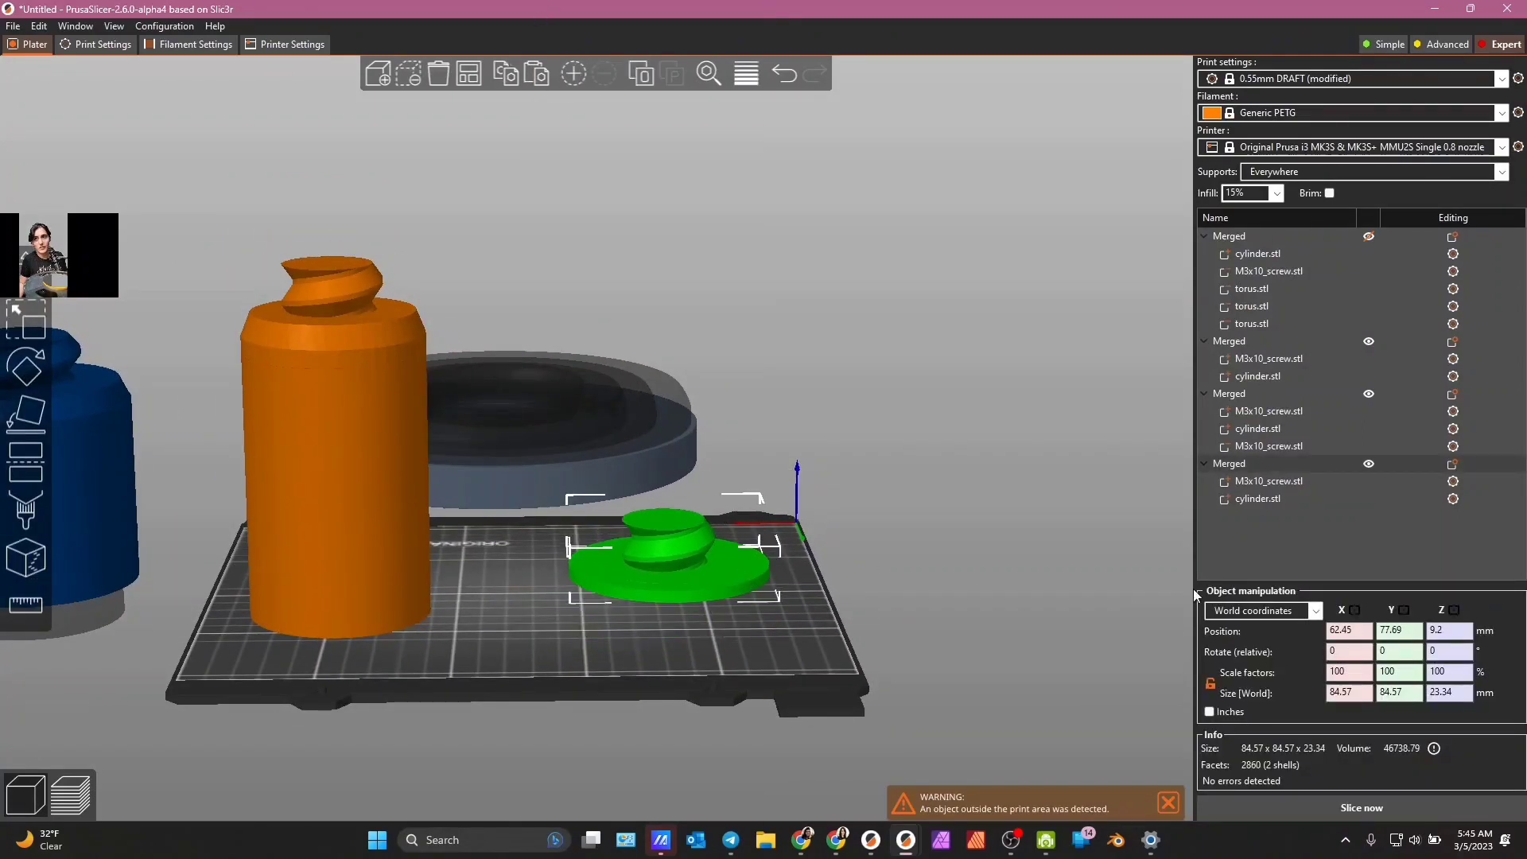
- Try to centre the lid's M3x10_screw.stl part by setting its X and Y positions to 0 in world coordinates
click(1283, 617)
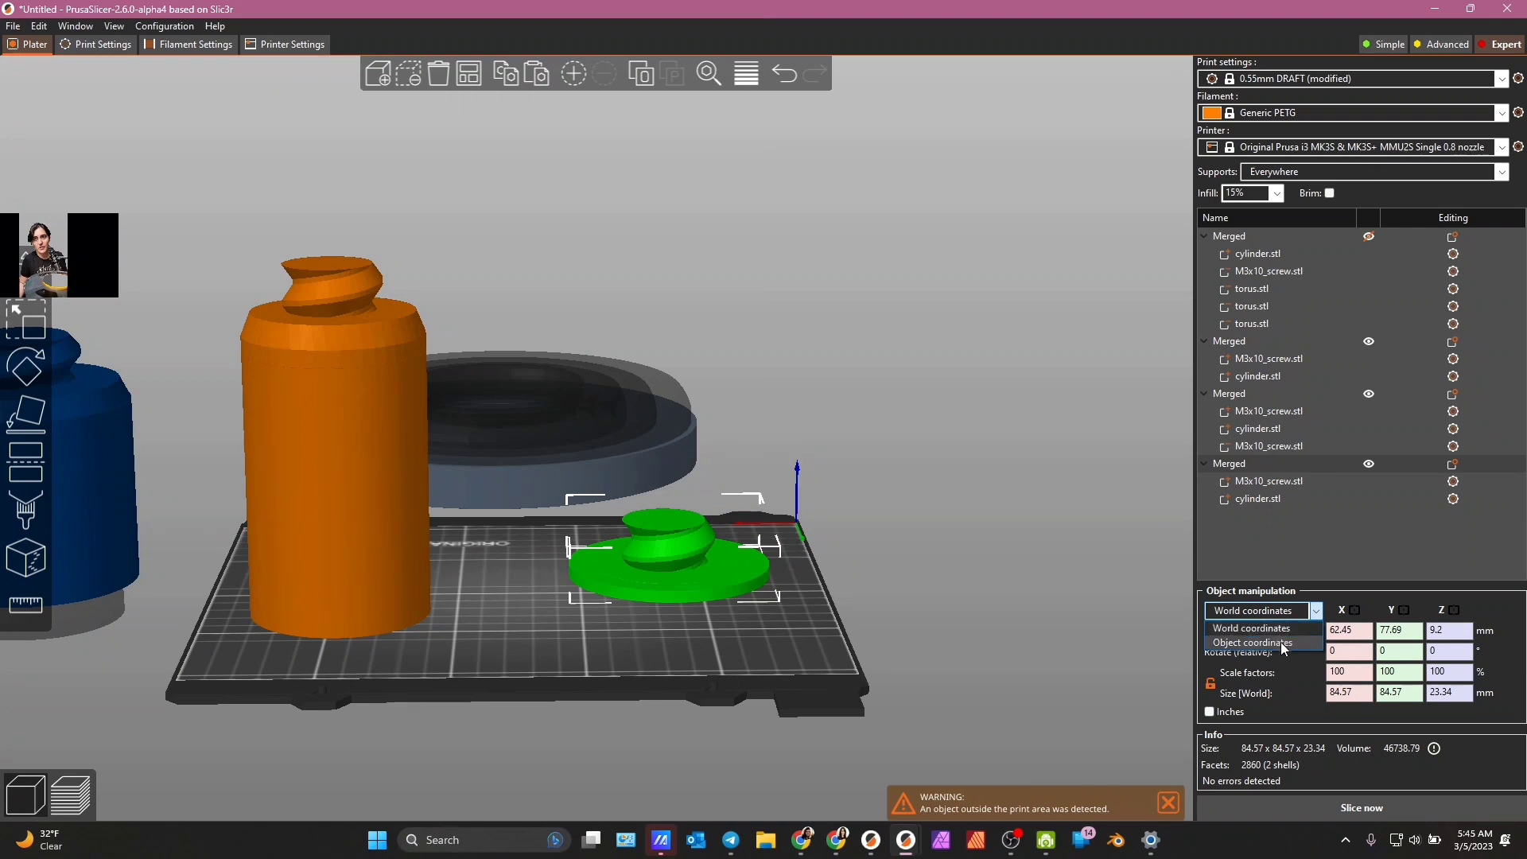
click(1280, 642)
click(1292, 483)
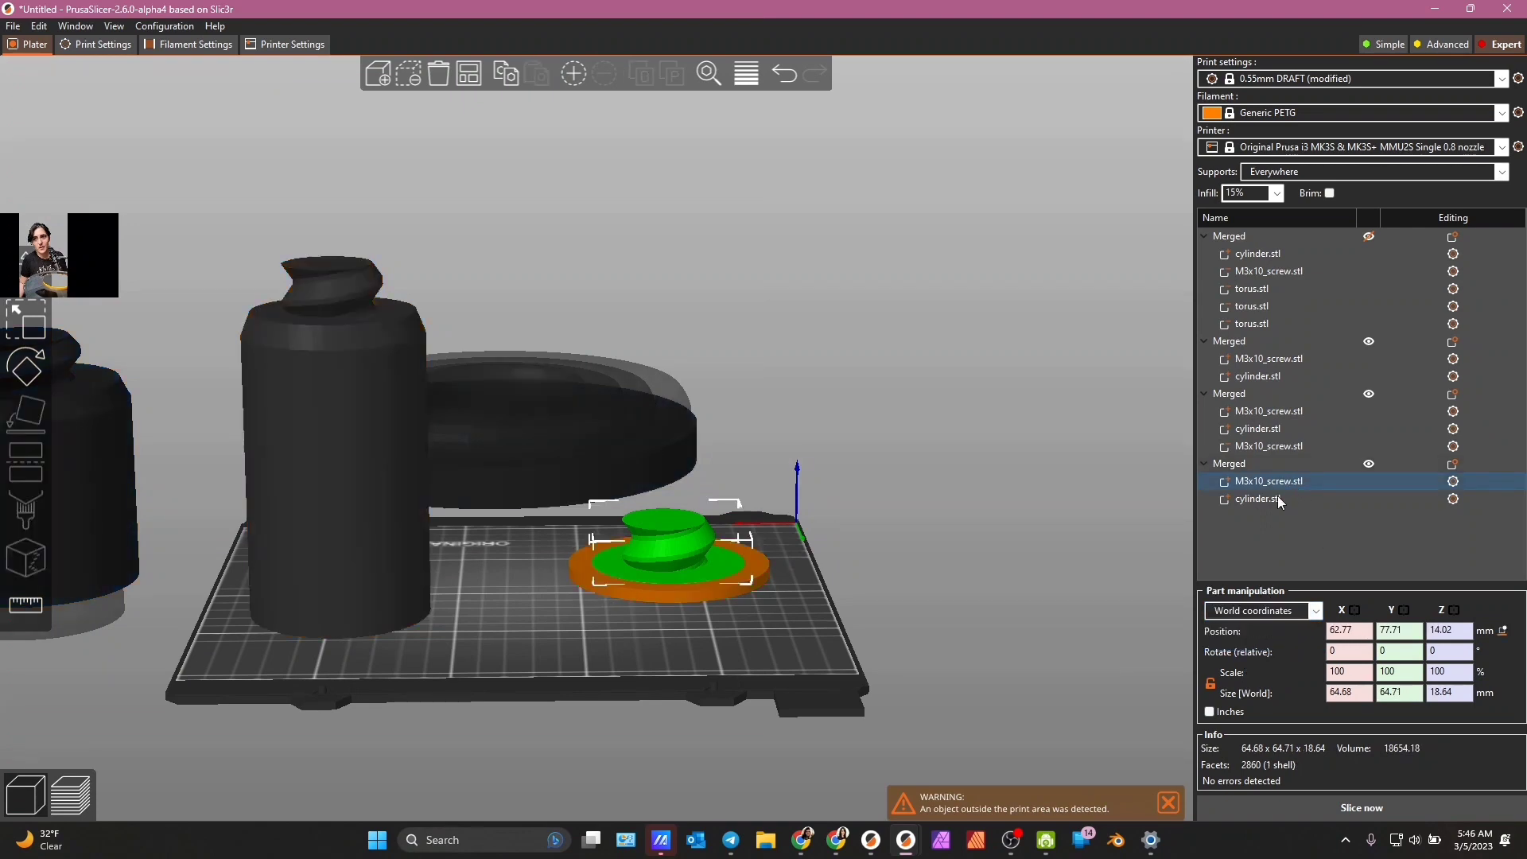
click(1272, 496)
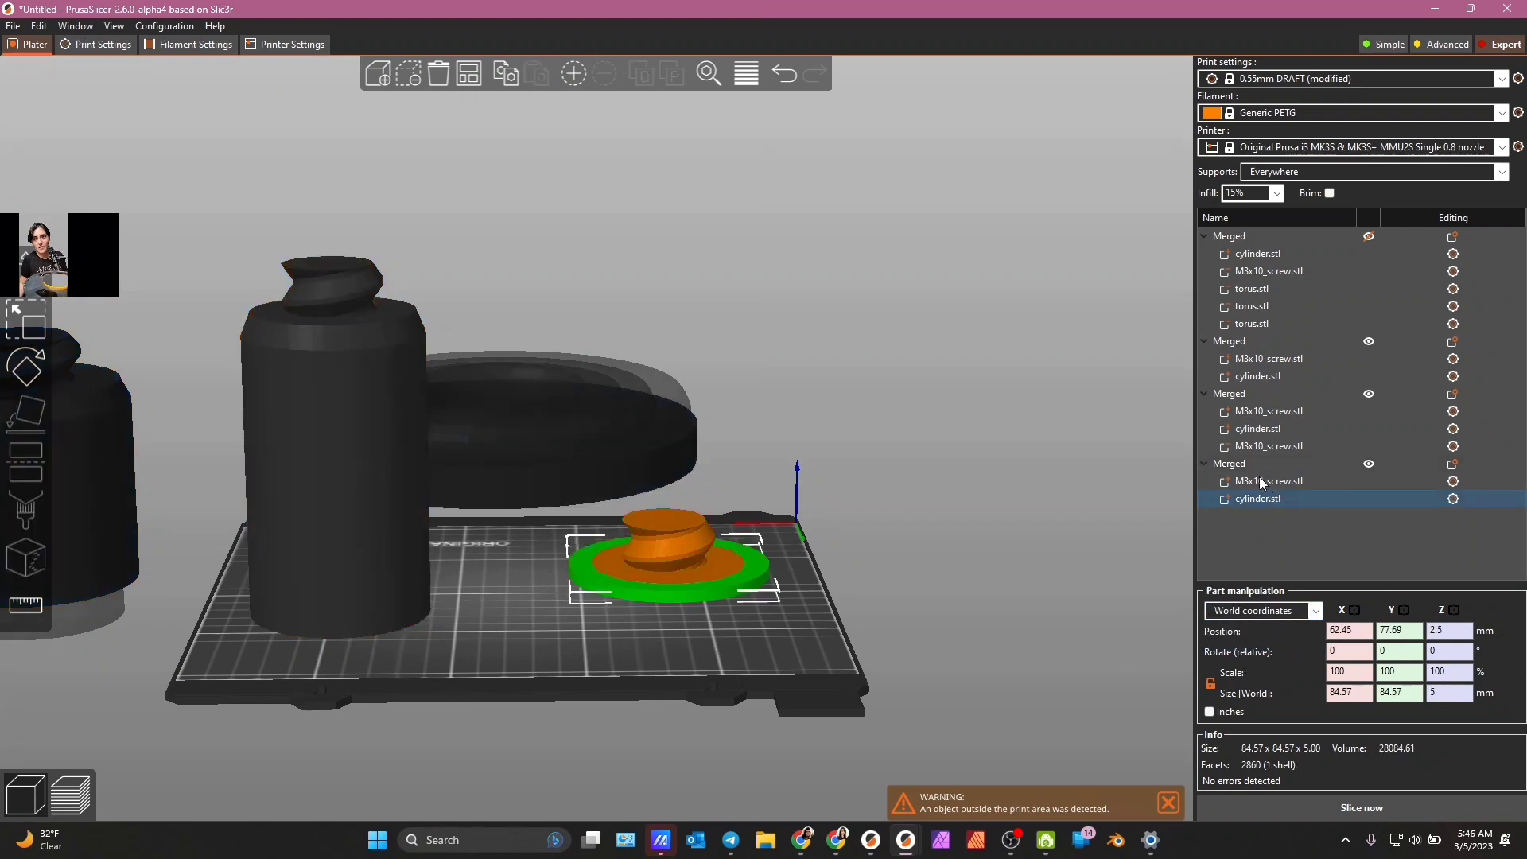
click(1260, 480)
click(1356, 633)
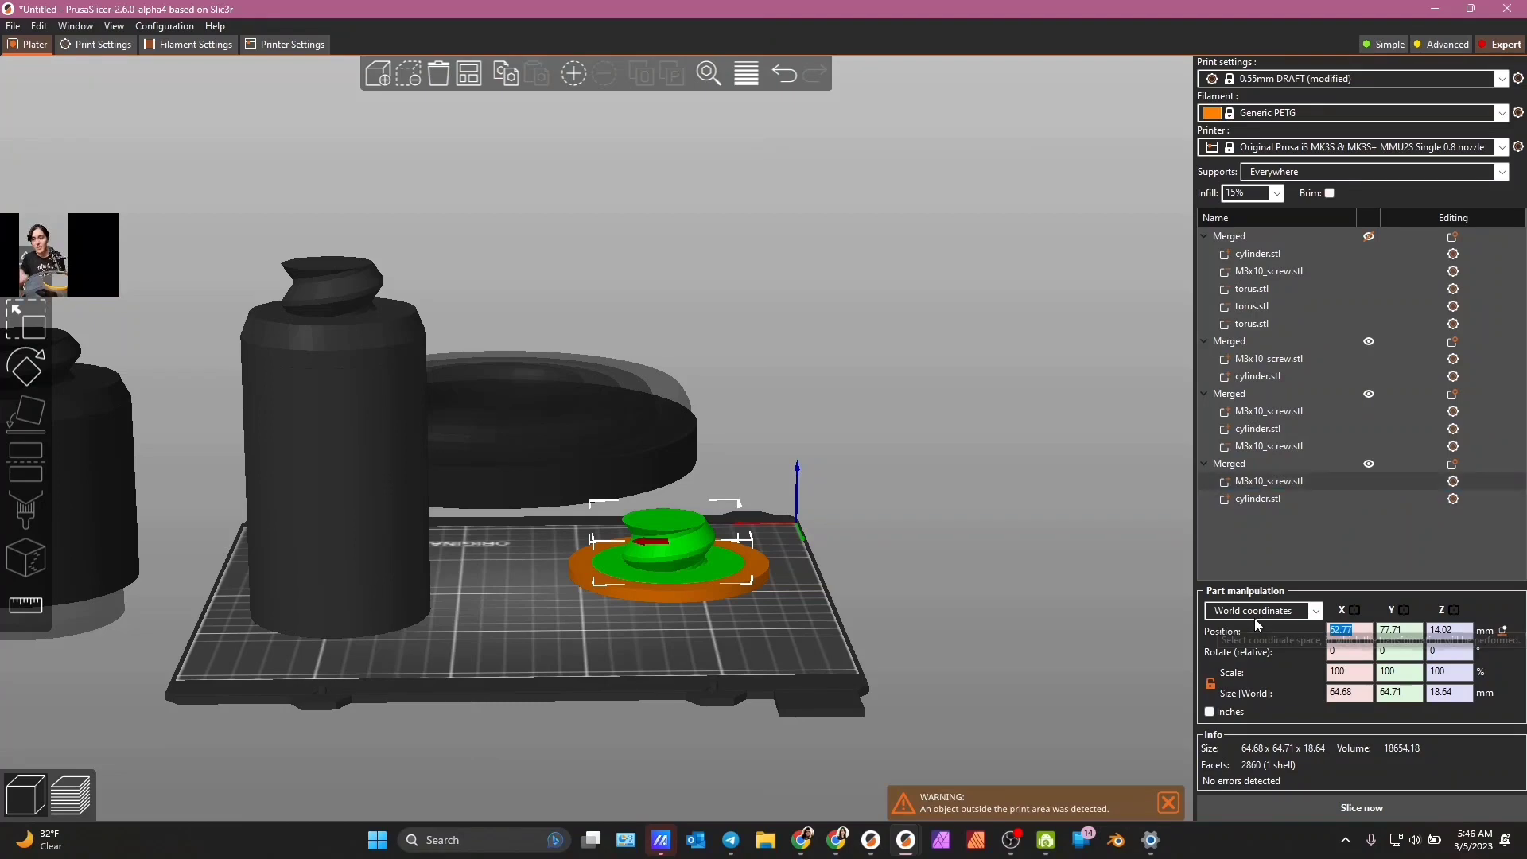
text(0)
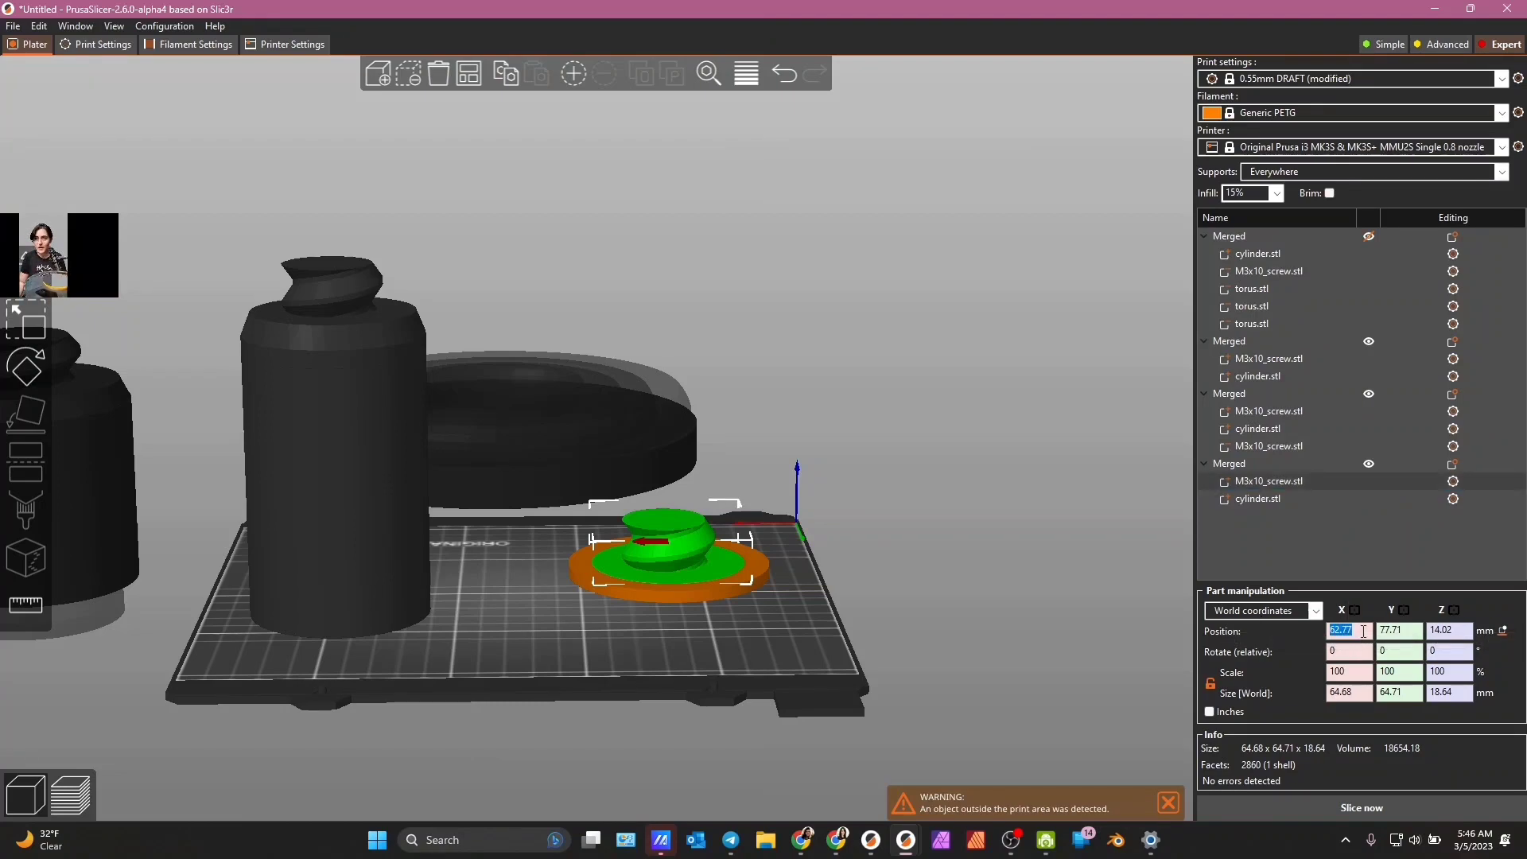
click(1420, 629)
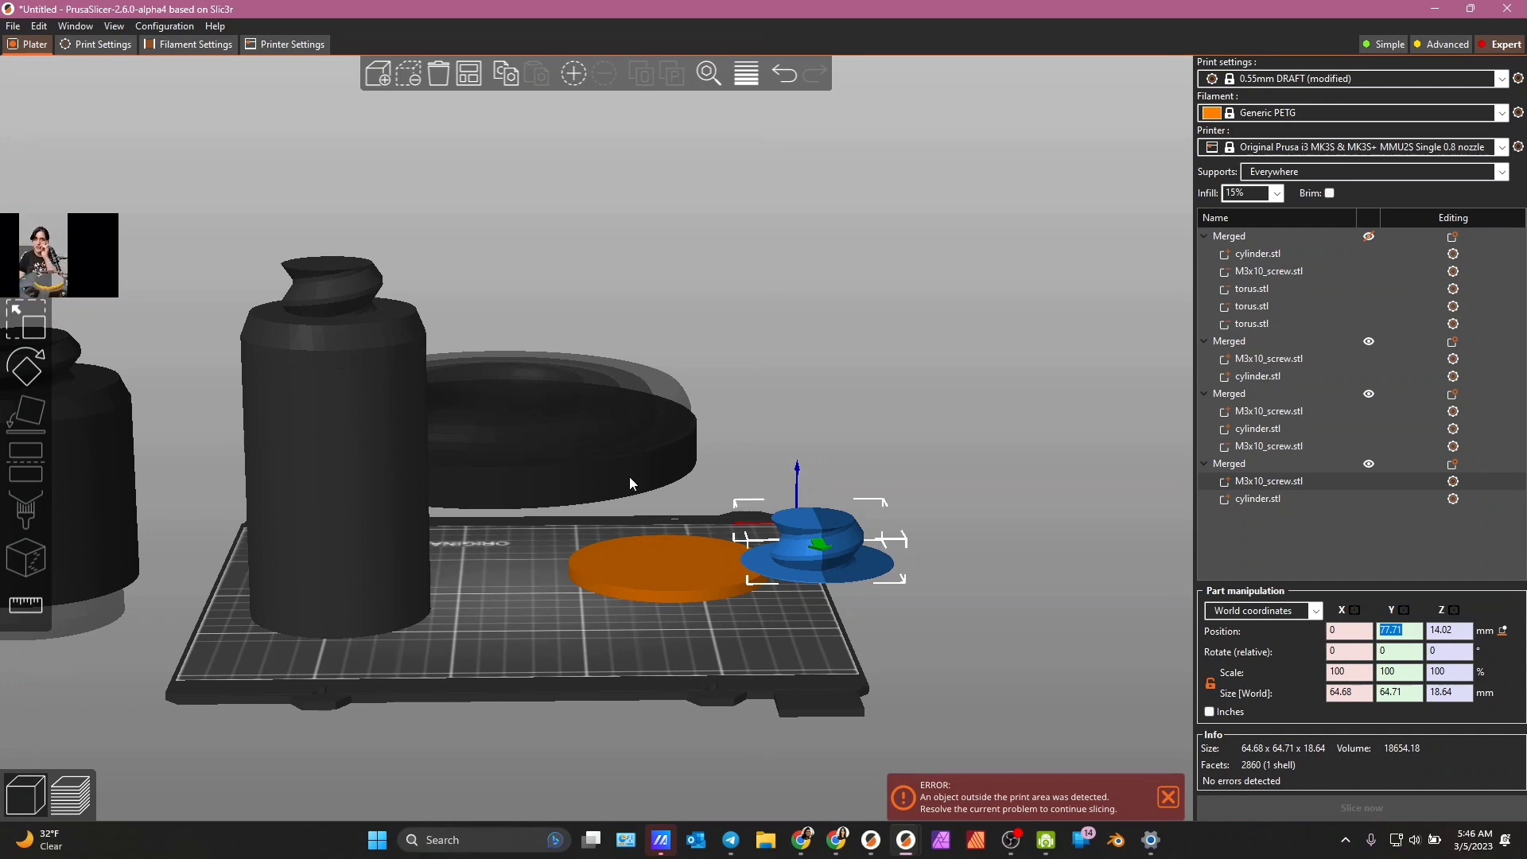
text(0)
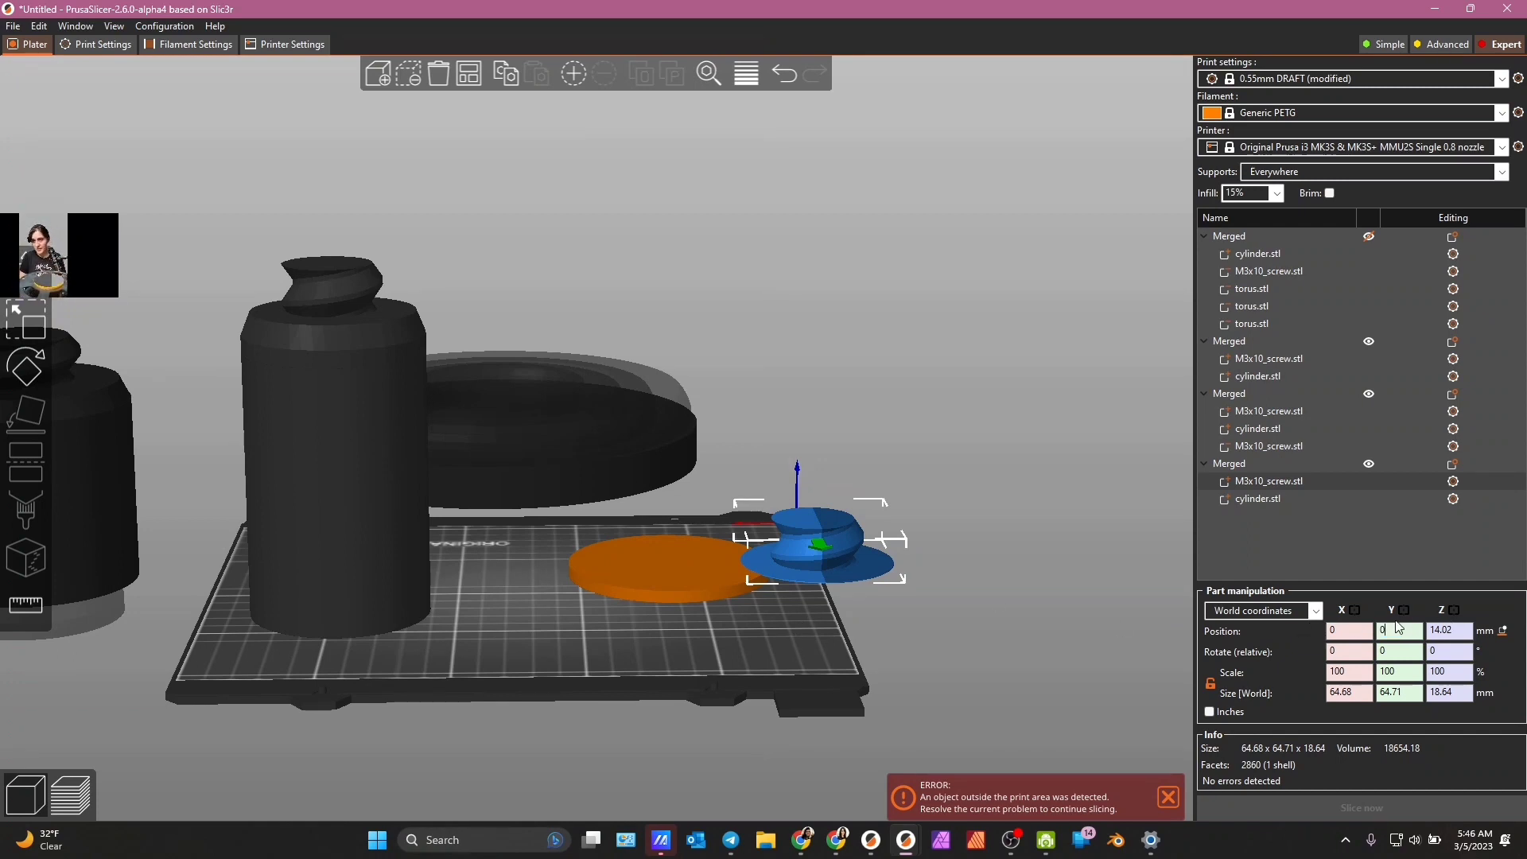
- Switch to object coordinates and set the lid's M3x10_screw.stl part to X 0 and Y 0
click(1258, 499)
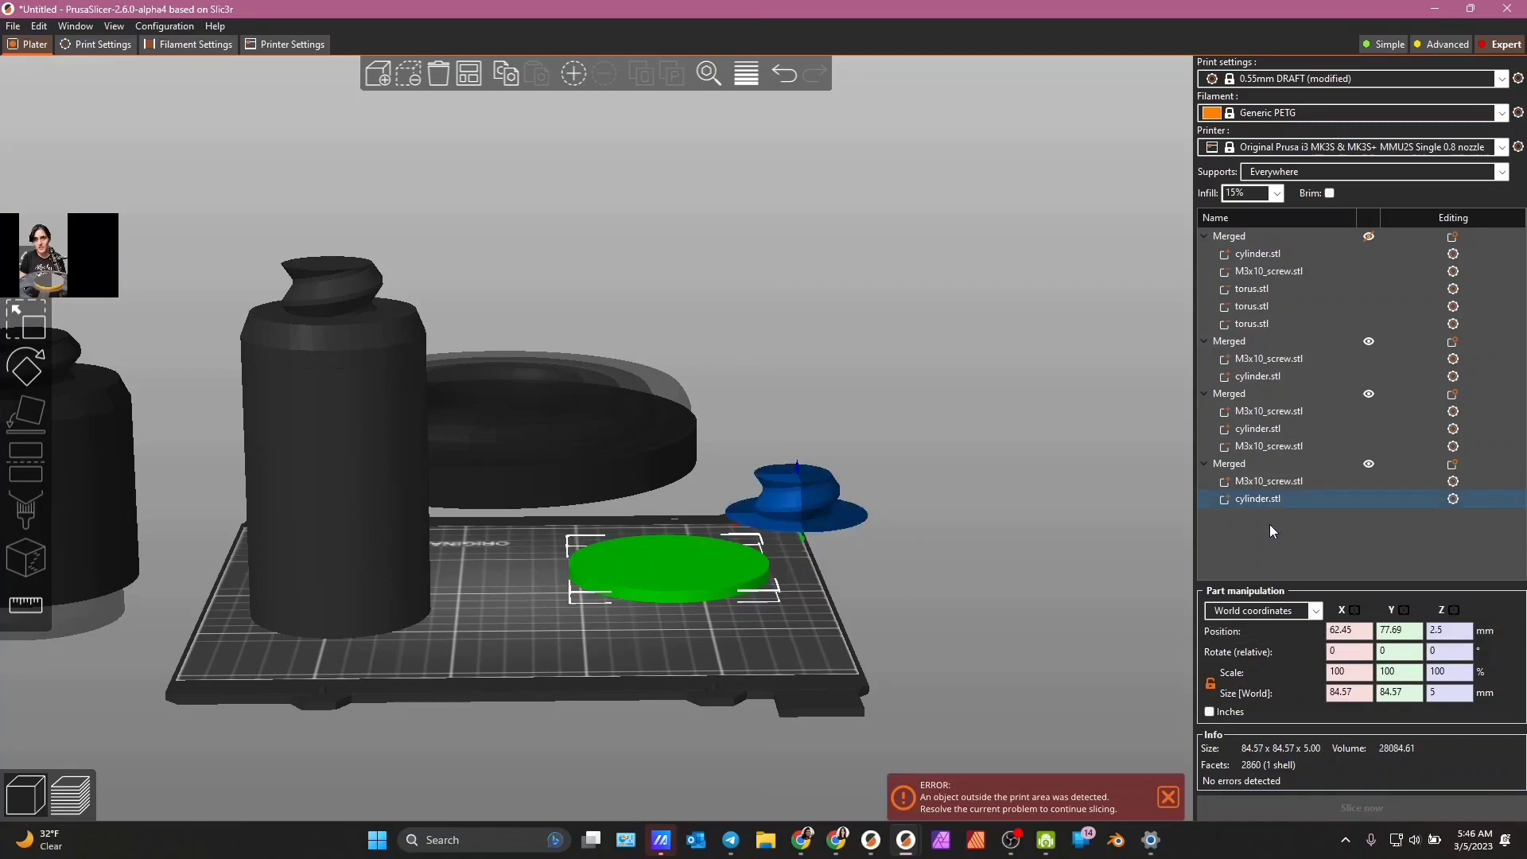
click(1267, 611)
click(1248, 642)
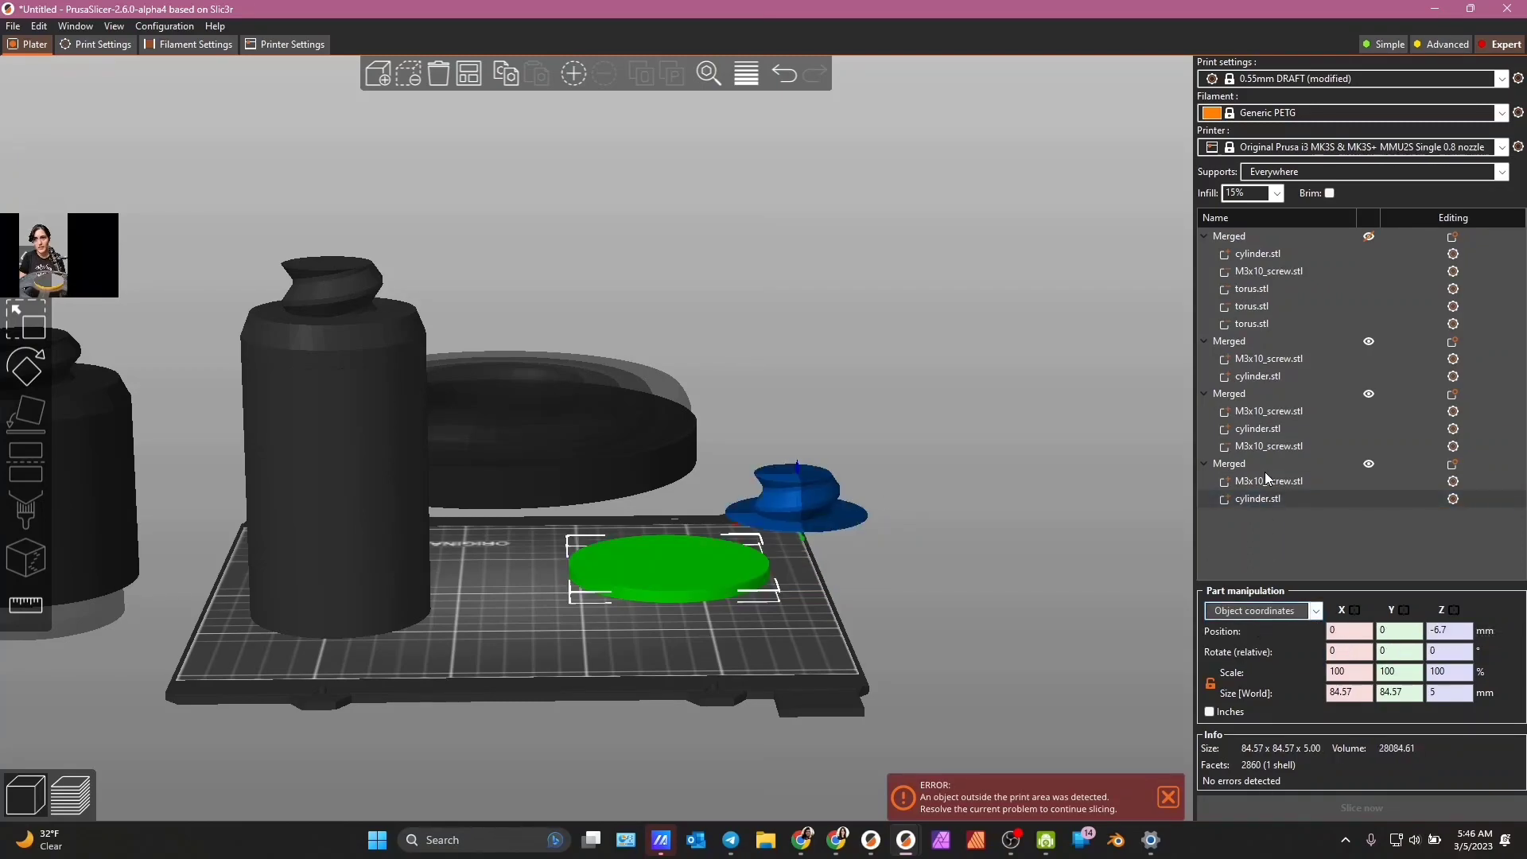
click(1264, 480)
click(1346, 631)
text(0)
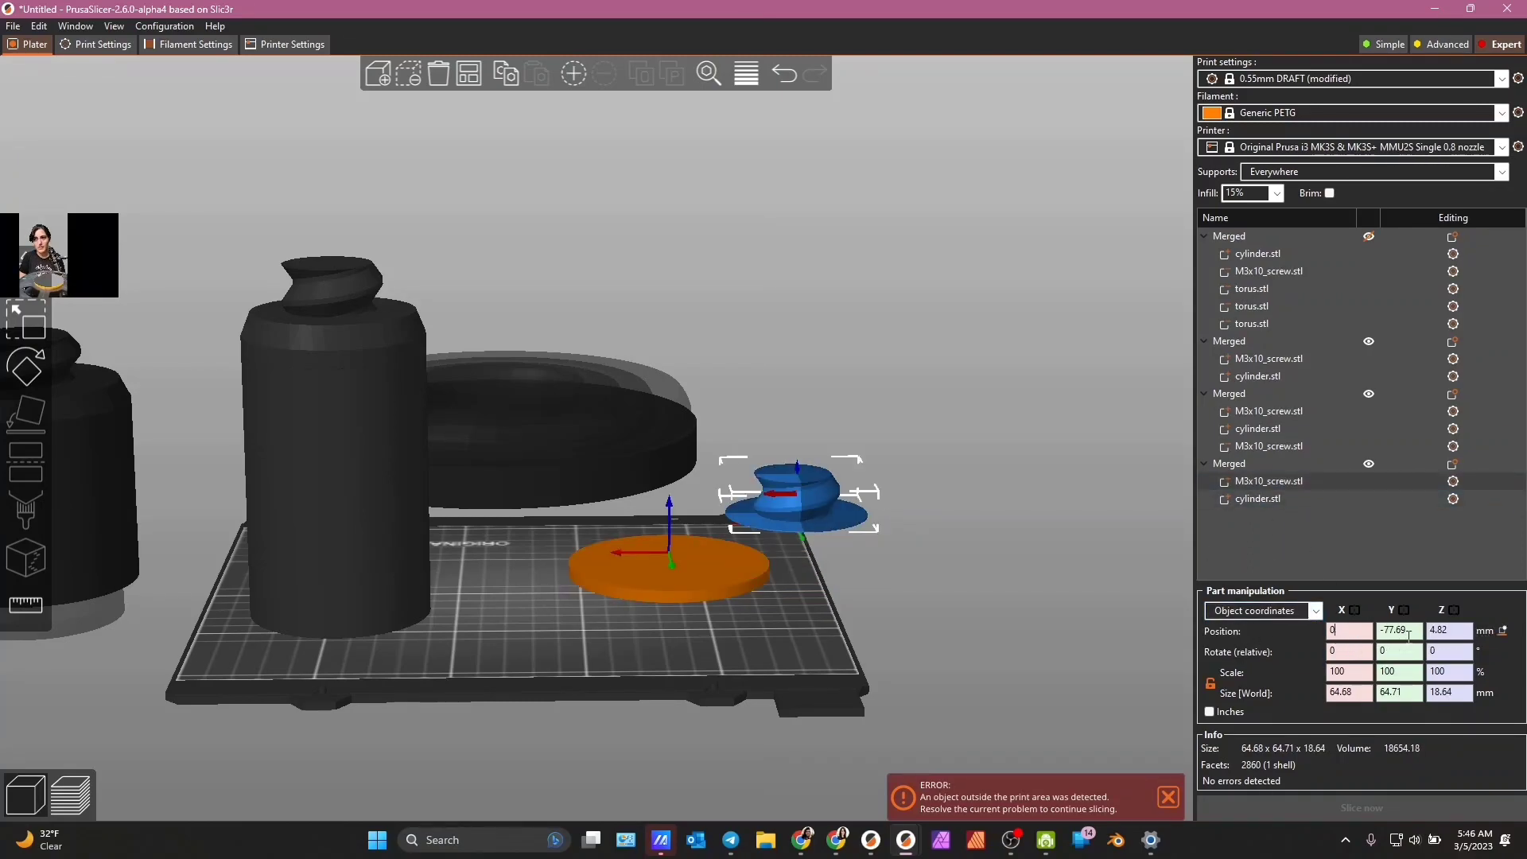
double_click(1409, 635)
text(0)
click(809, 621)
drag(808, 620, 743, 657)
- Paste a duplicate of the lid and place it at about X 102.98, Y 145.29 mm on the bed
click(629, 587)
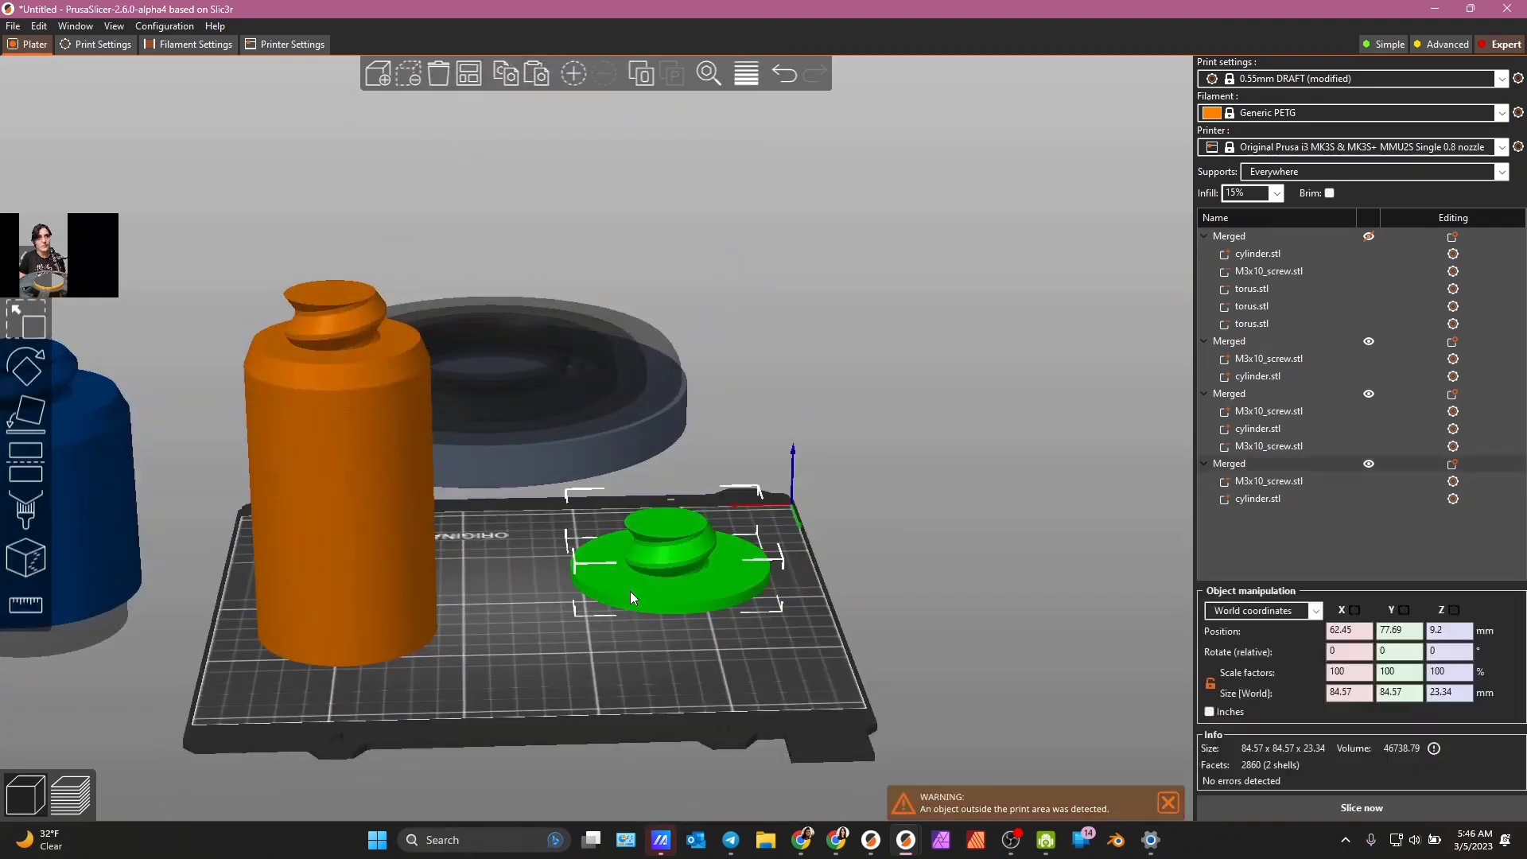
click(537, 73)
drag(645, 519, 564, 695)
drag(734, 689, 714, 731)
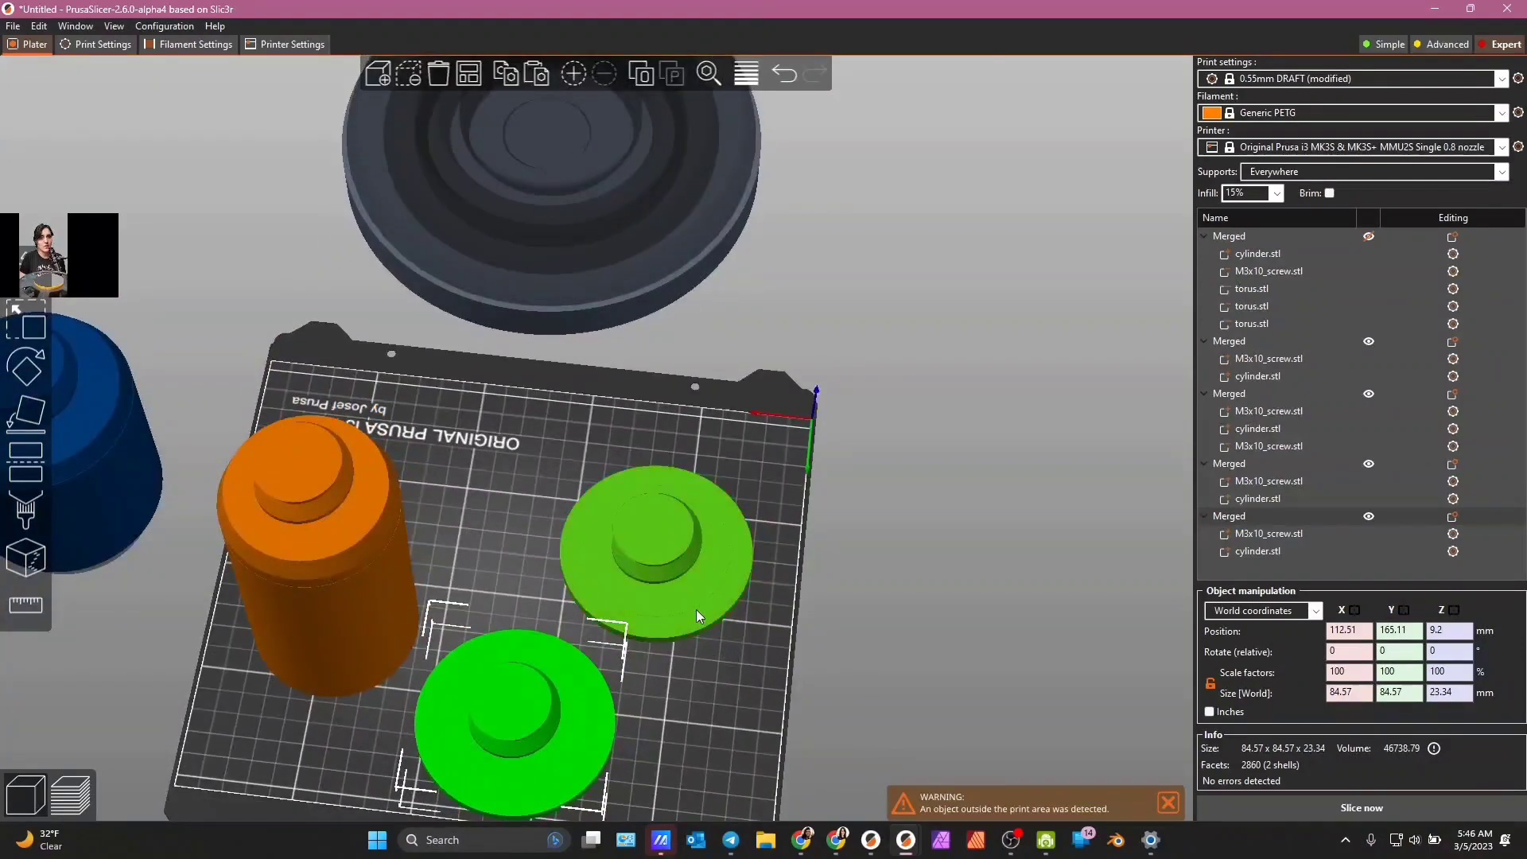
drag(695, 609, 707, 560)
click(600, 740)
drag(600, 740, 631, 701)
drag(689, 773, 698, 706)
- Split the duplicated lid into separate objects and delete its cylinder.stl disc
click(1248, 552)
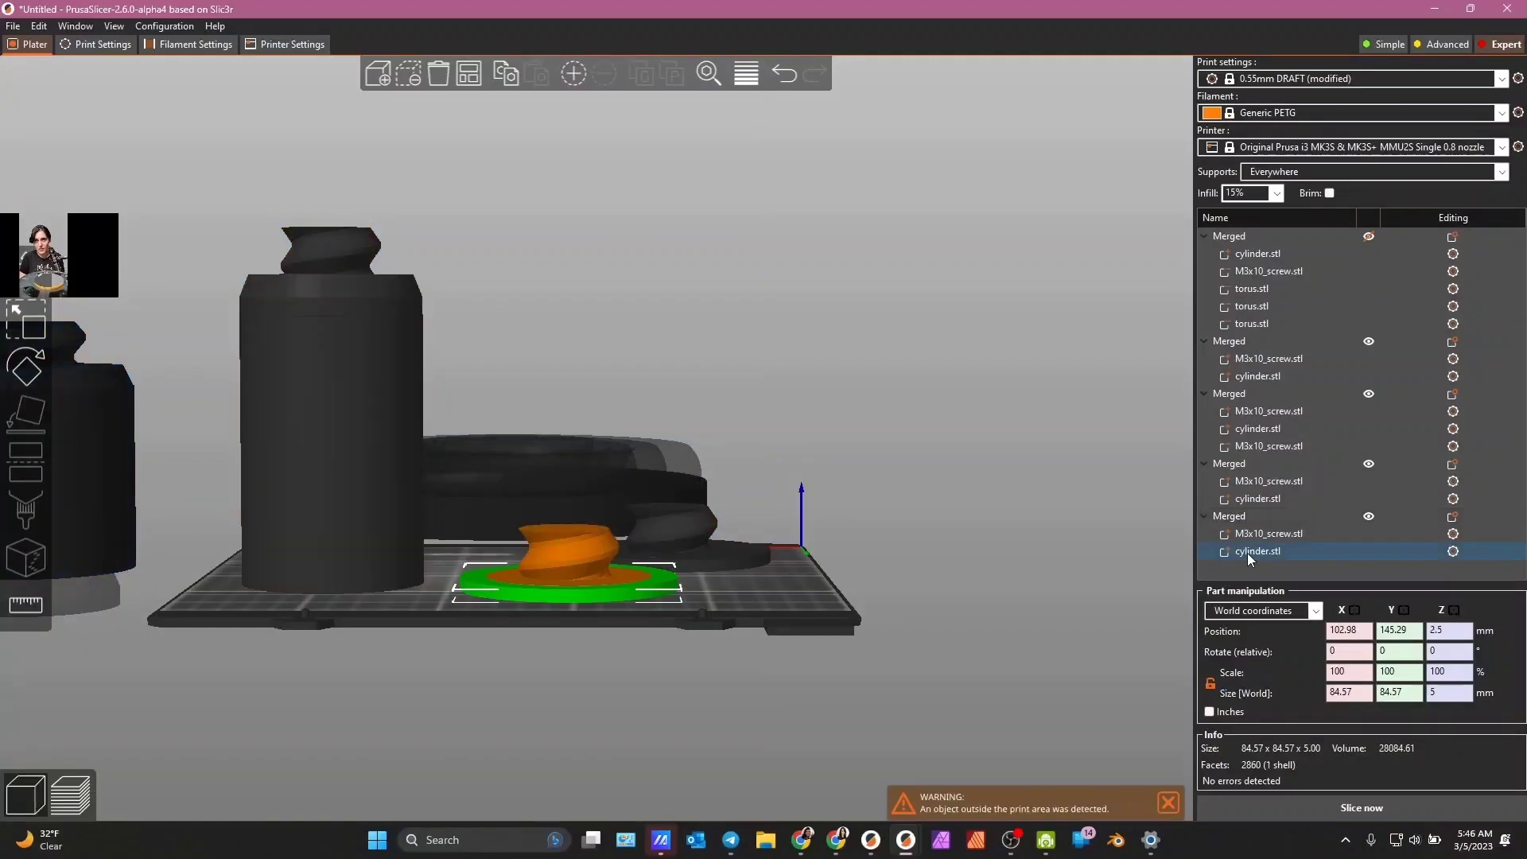
drag(504, 627, 664, 625)
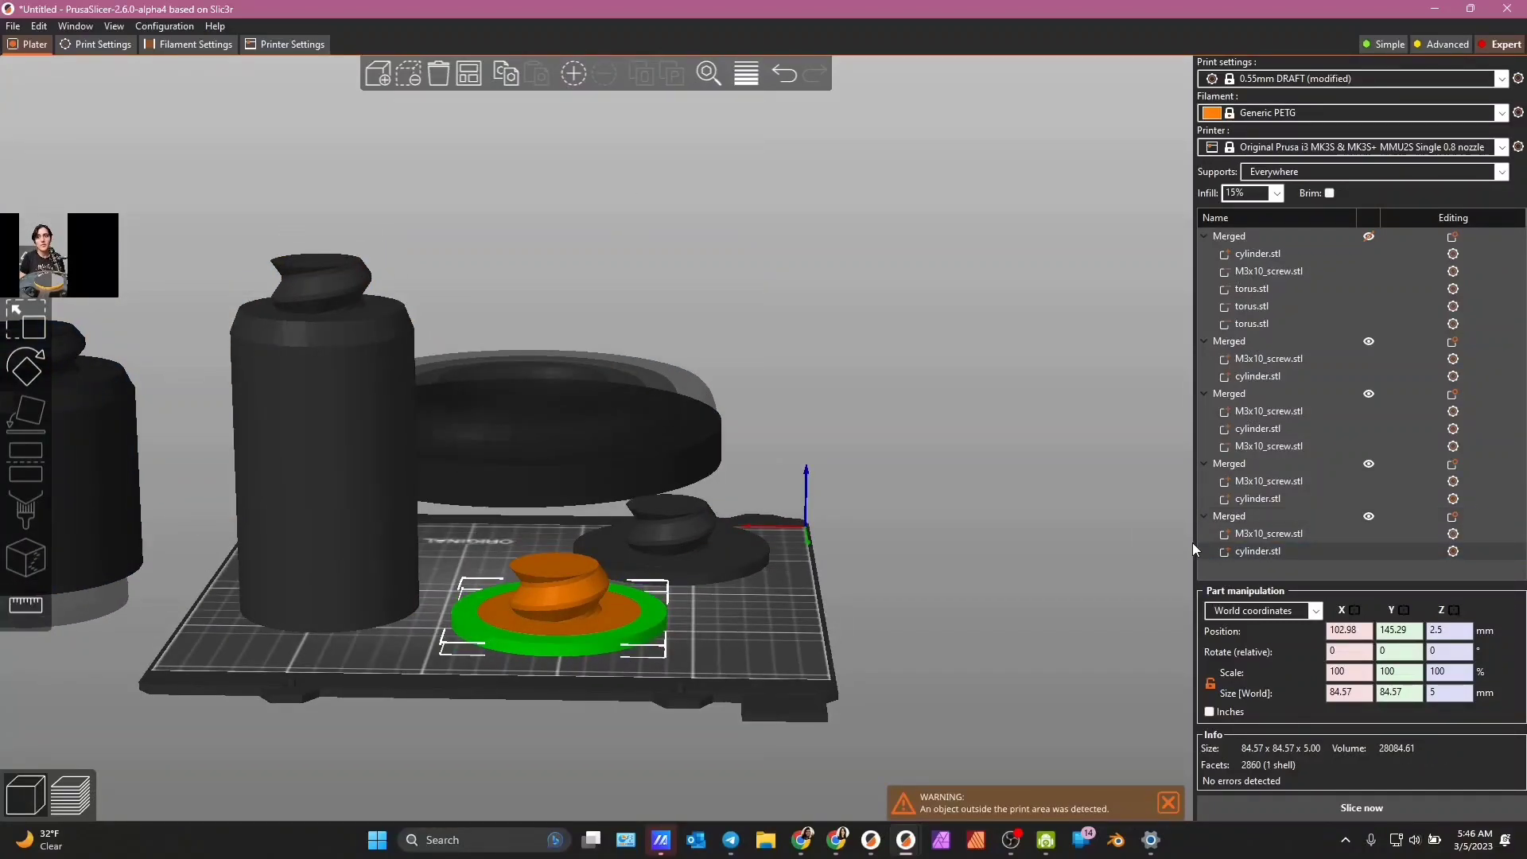
click(1262, 550)
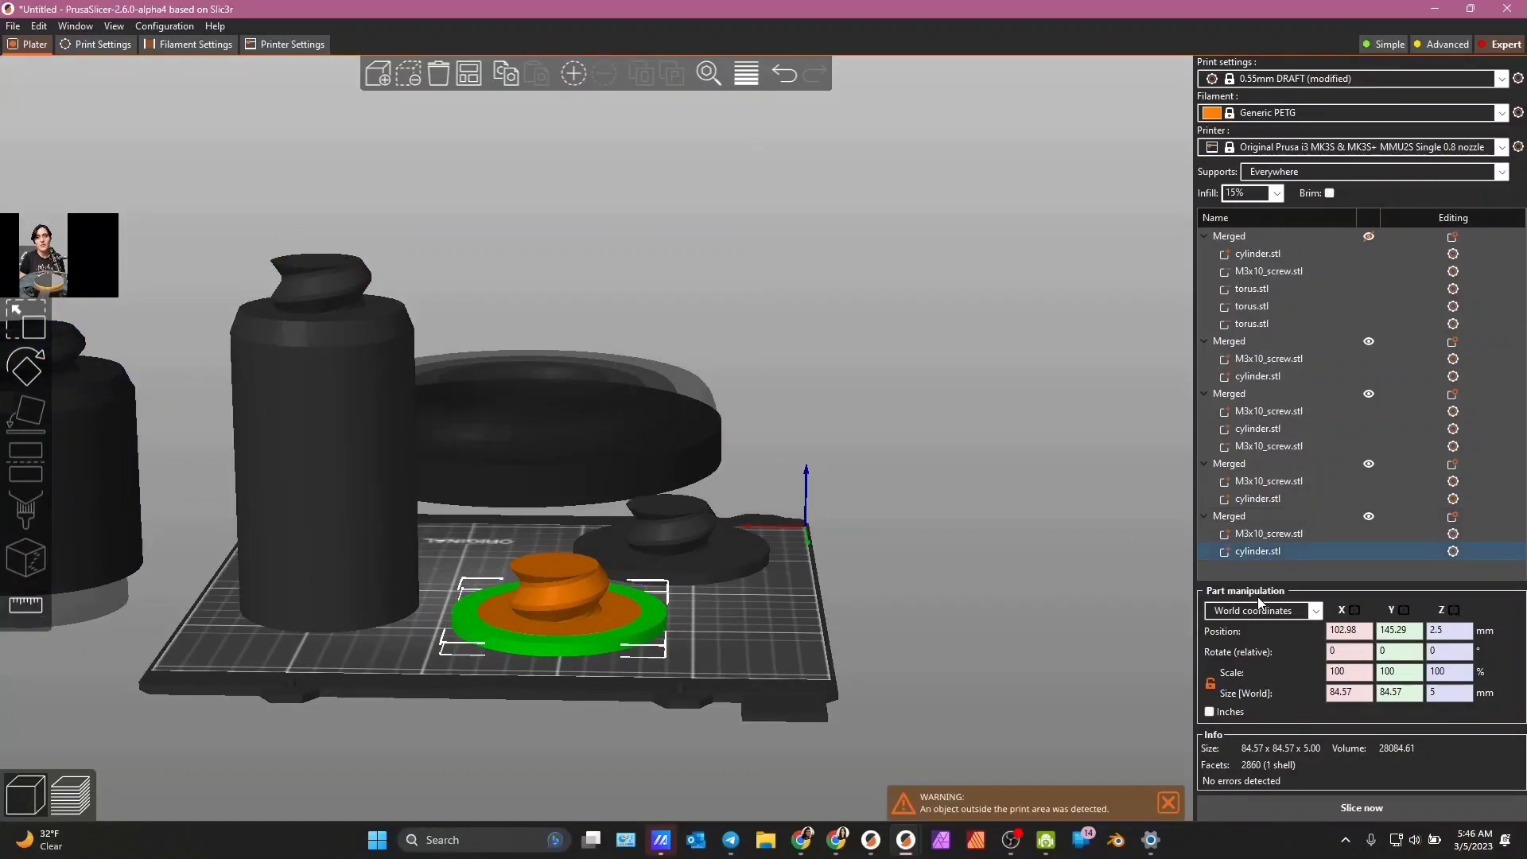
click(1275, 552)
drag(760, 638, 643, 531)
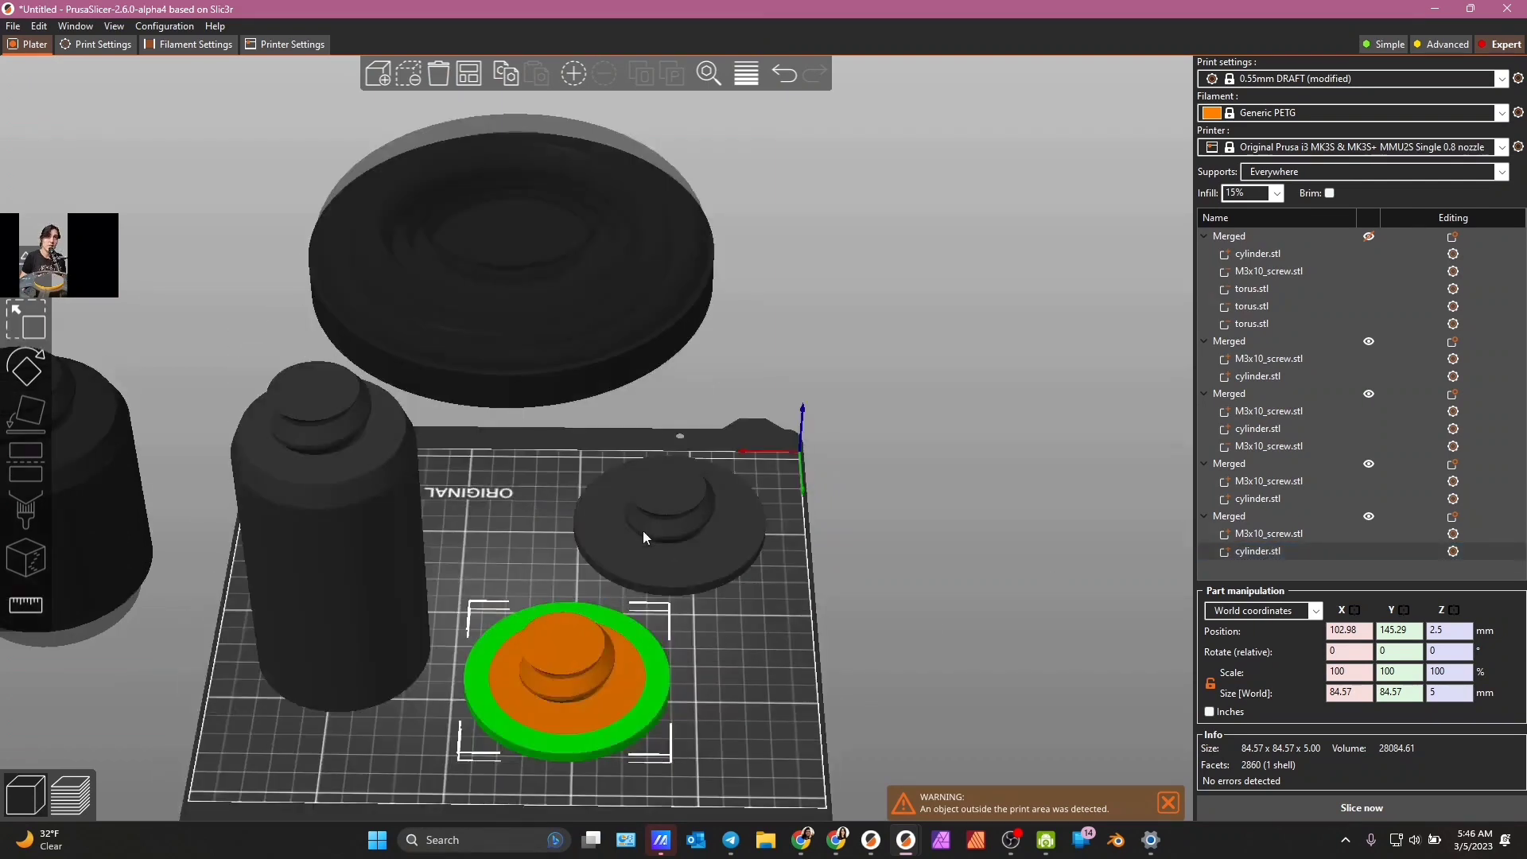
click(1250, 515)
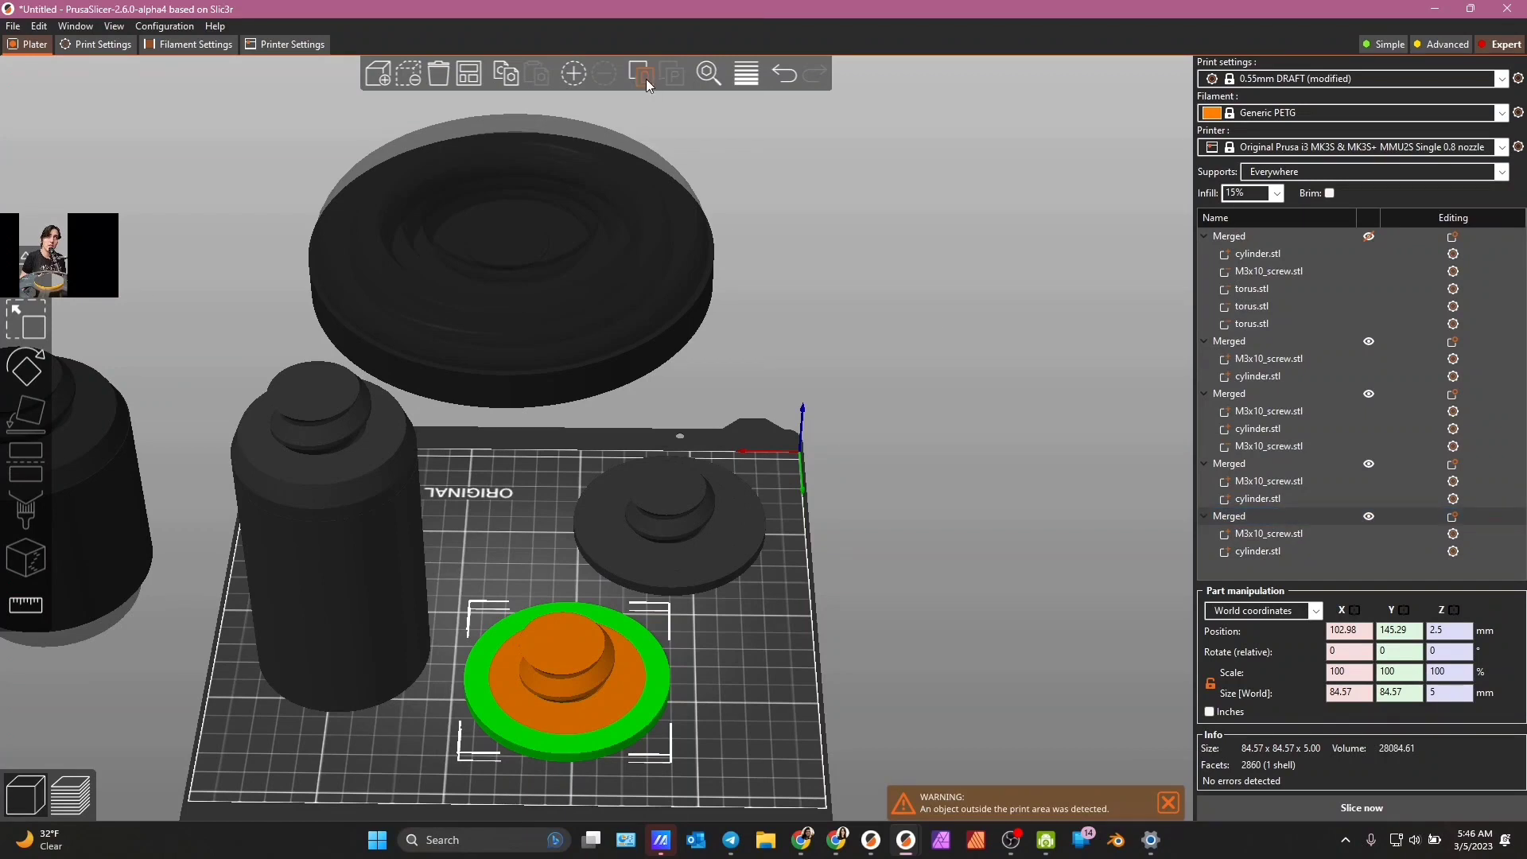
click(642, 75)
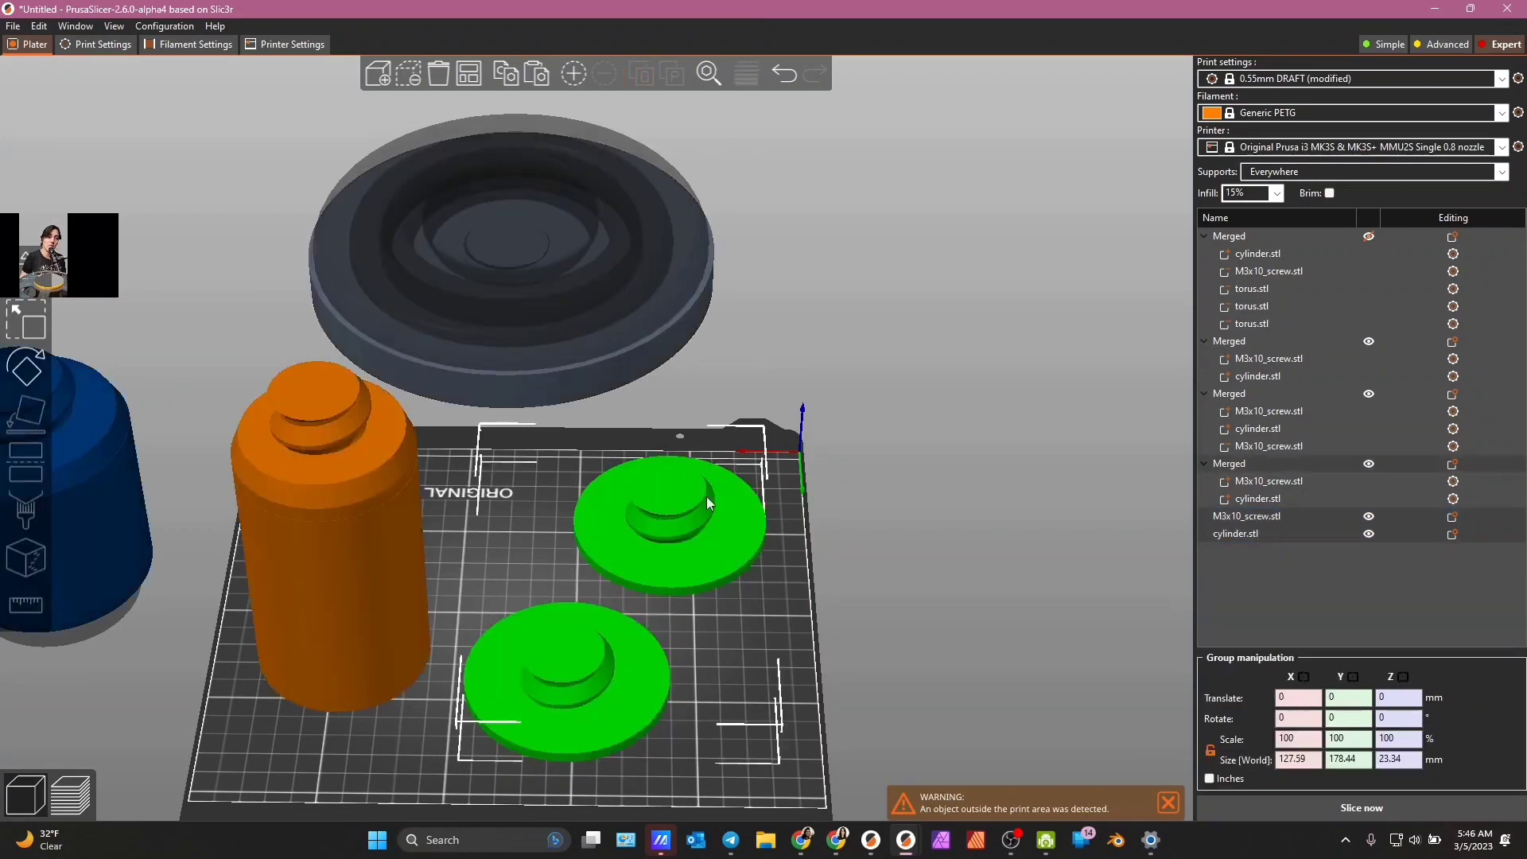
click(1234, 518)
click(1248, 535)
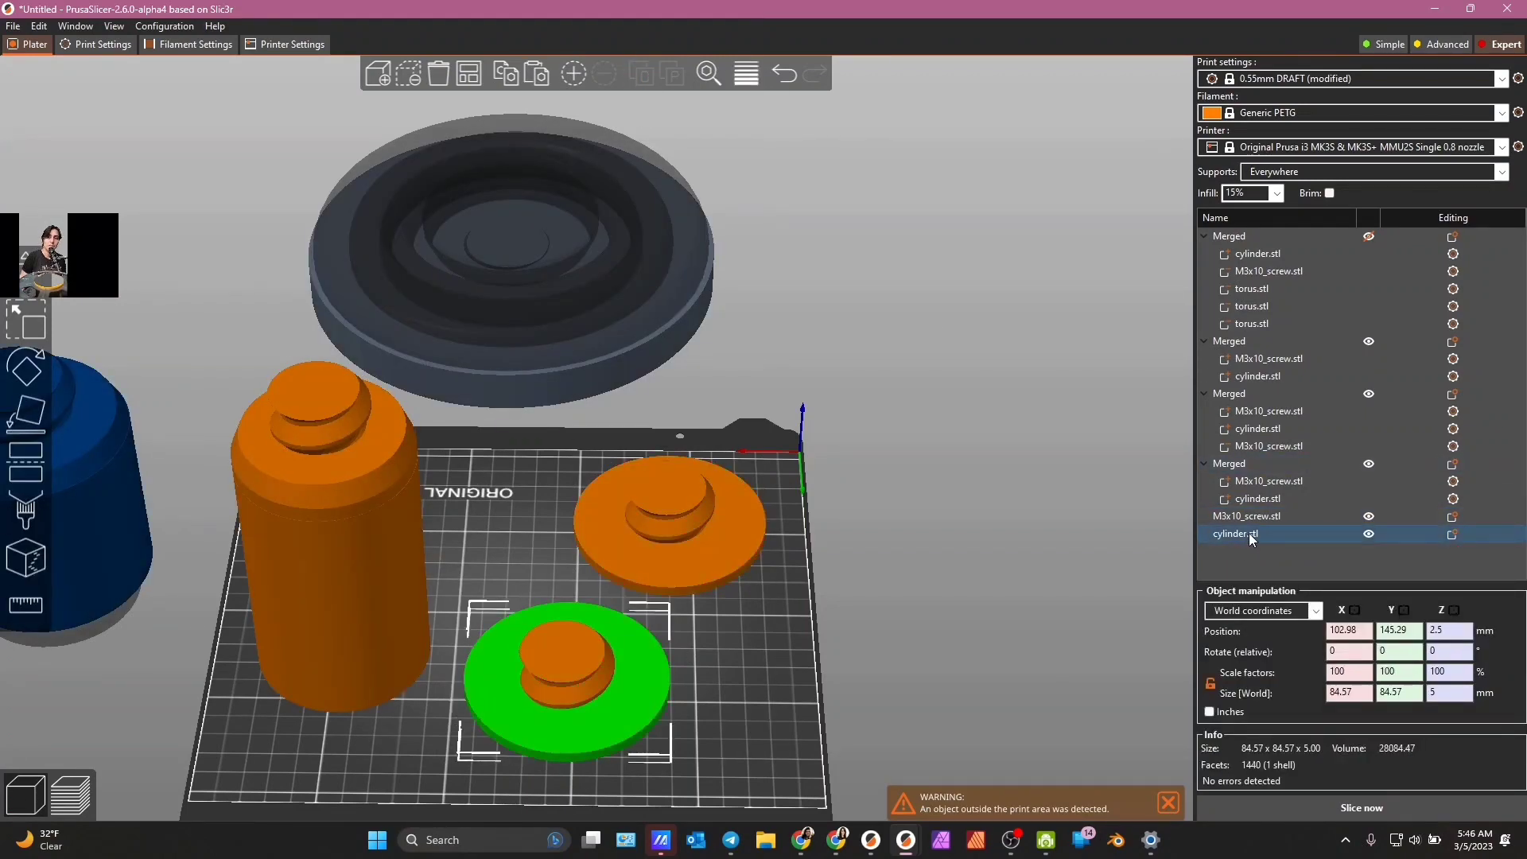
key(Delete)
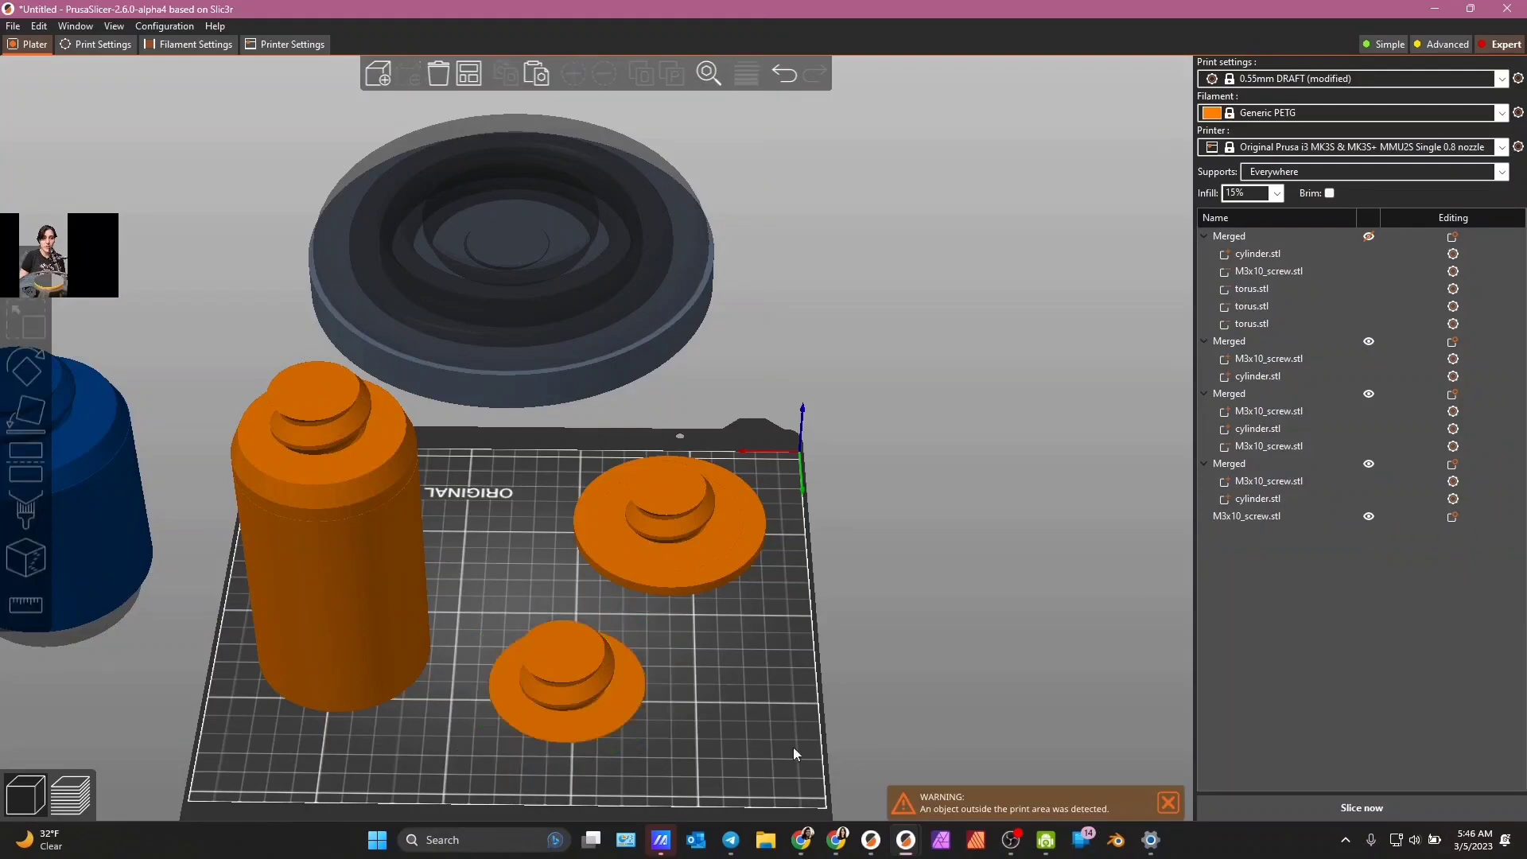
- Merge the loose M3x10_screw.stl thread with the tall bottle on the bed into one object
click(603, 708)
click(324, 653)
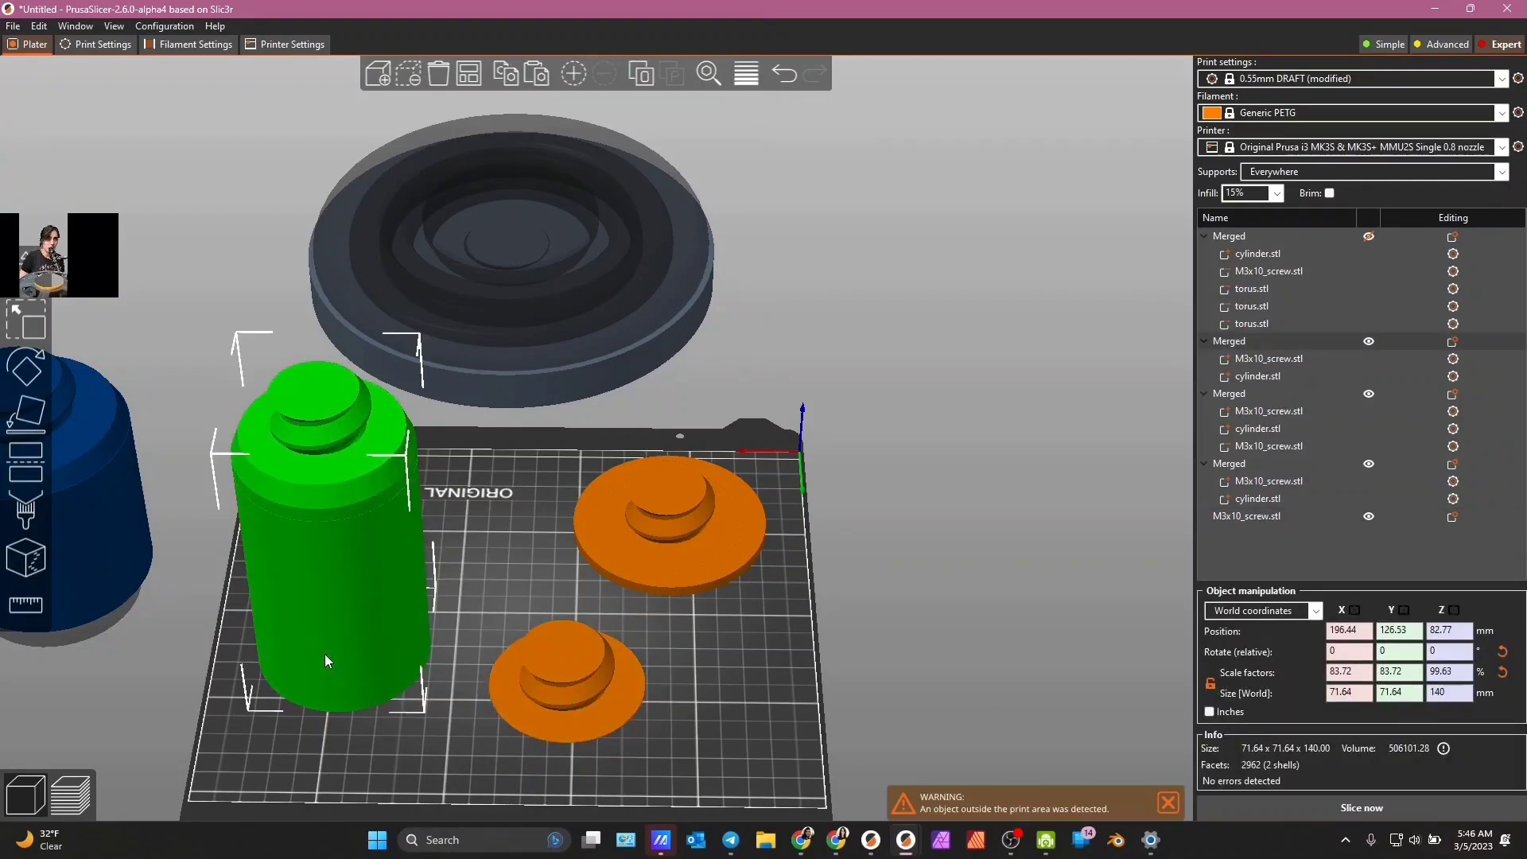
shift+click(552, 714)
right_click(627, 689)
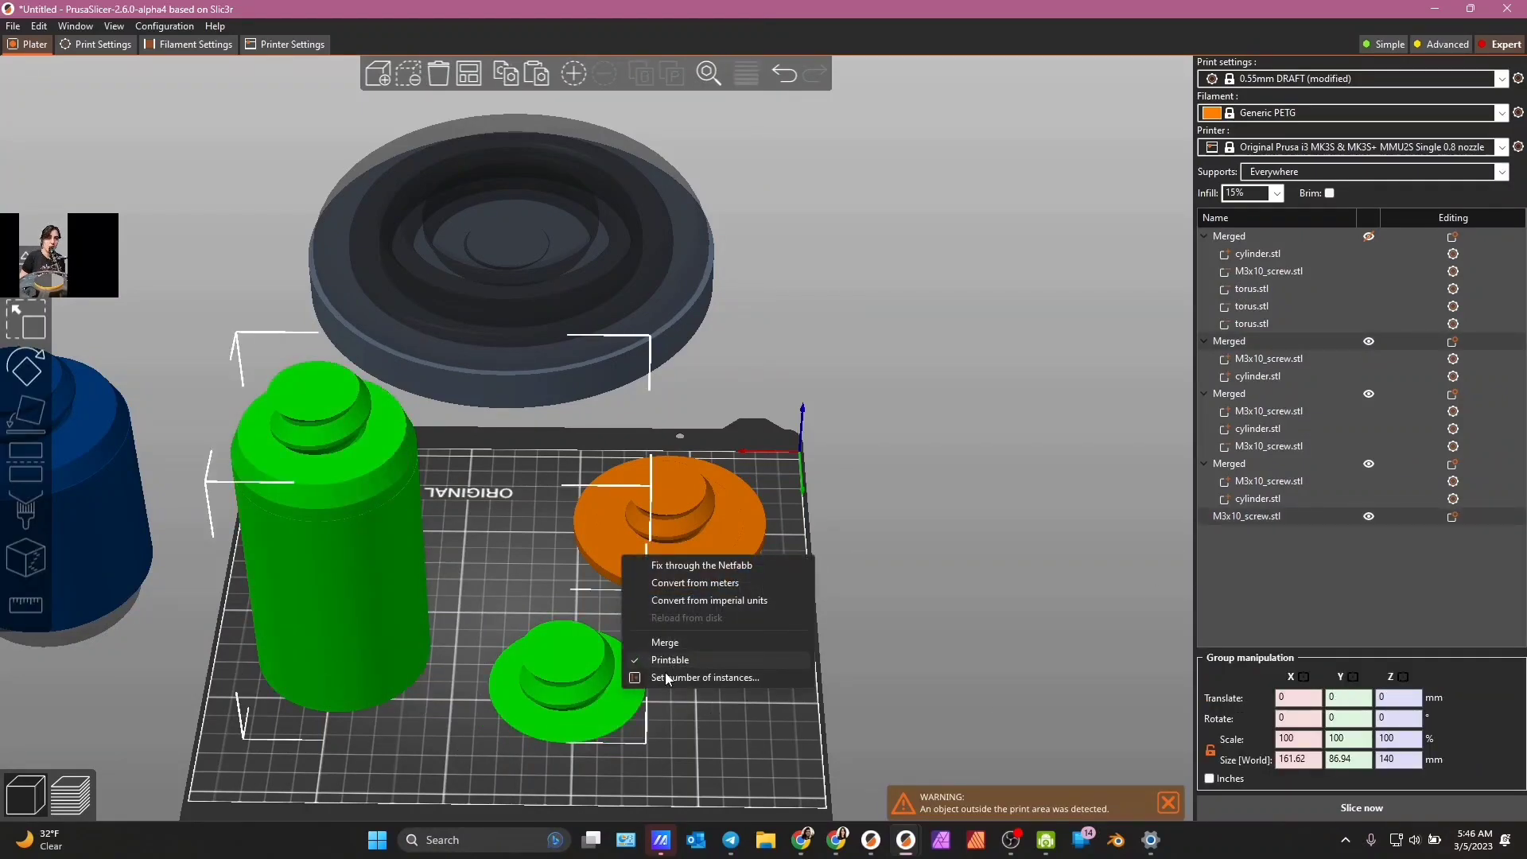
click(614, 732)
right_click(641, 694)
click(659, 646)
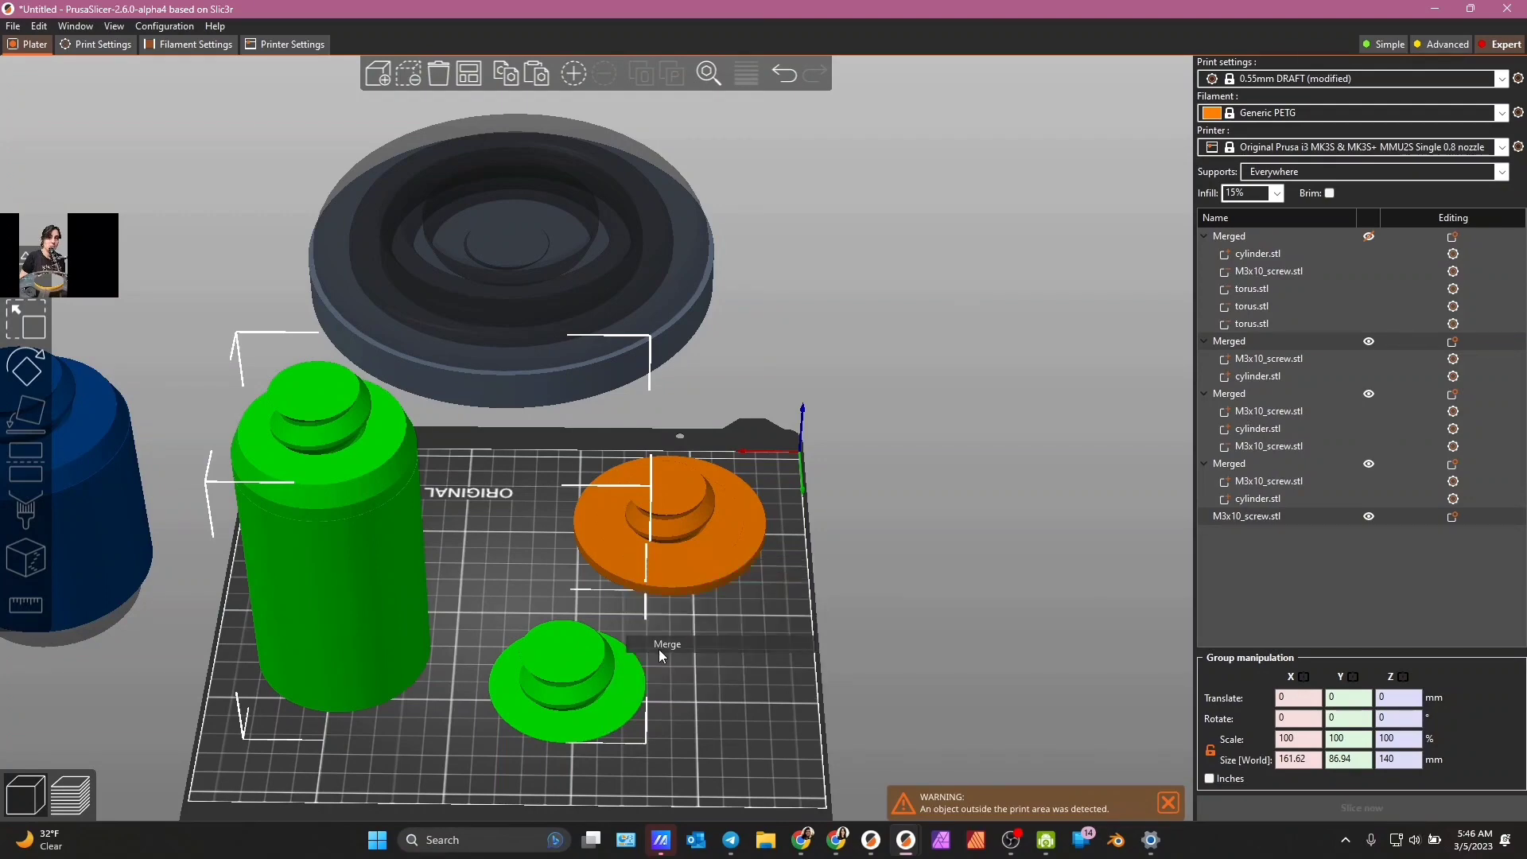
- Set the M3x10_screw.stl neck part of the merged tall bottle to X 0 and Y 0 in world coordinates
drag(659, 649, 1193, 523)
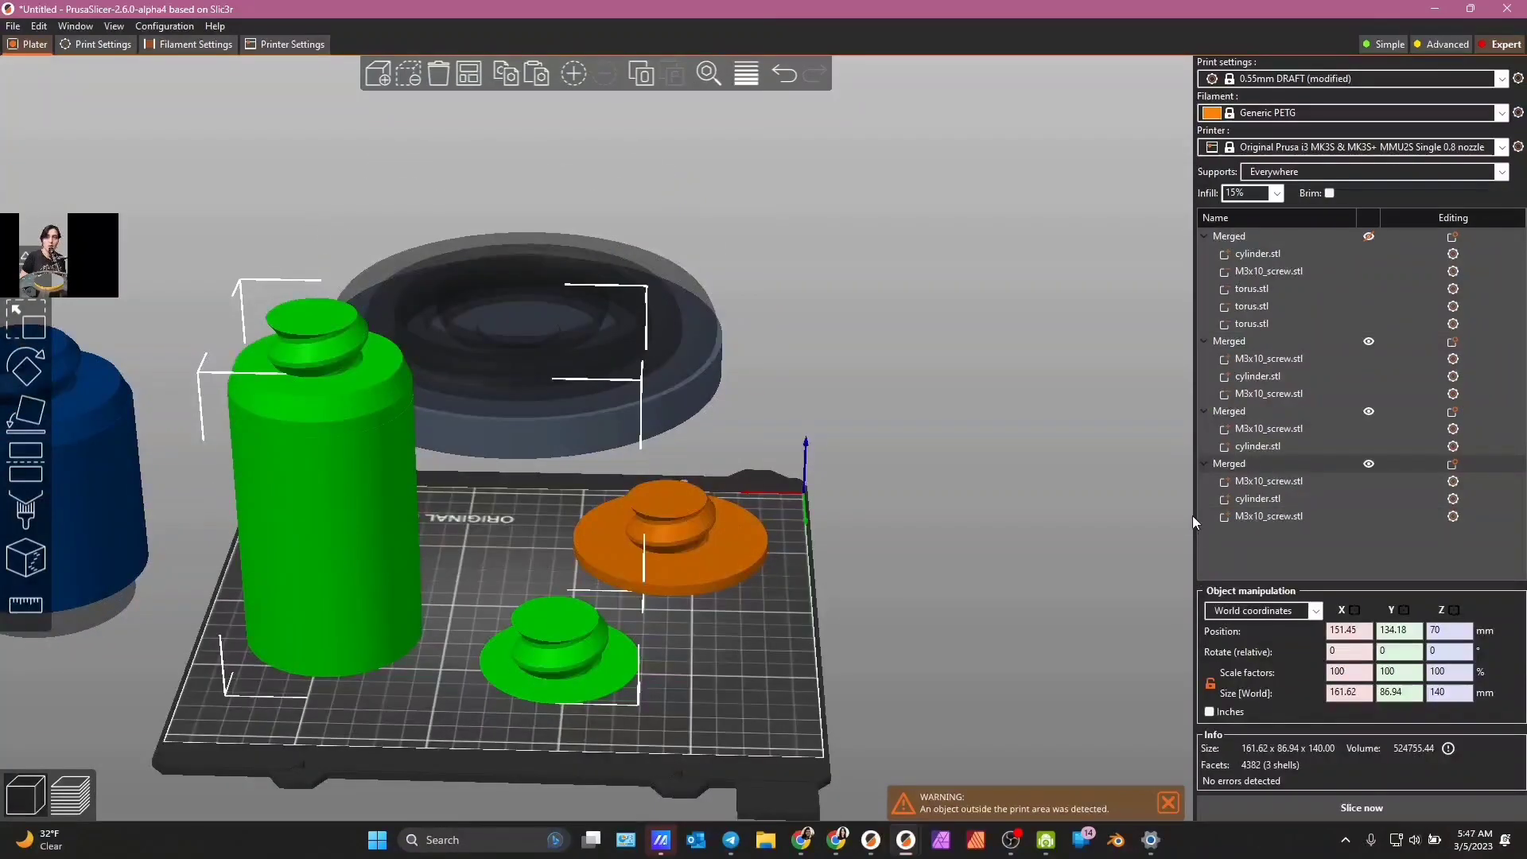
click(1237, 610)
click(1238, 642)
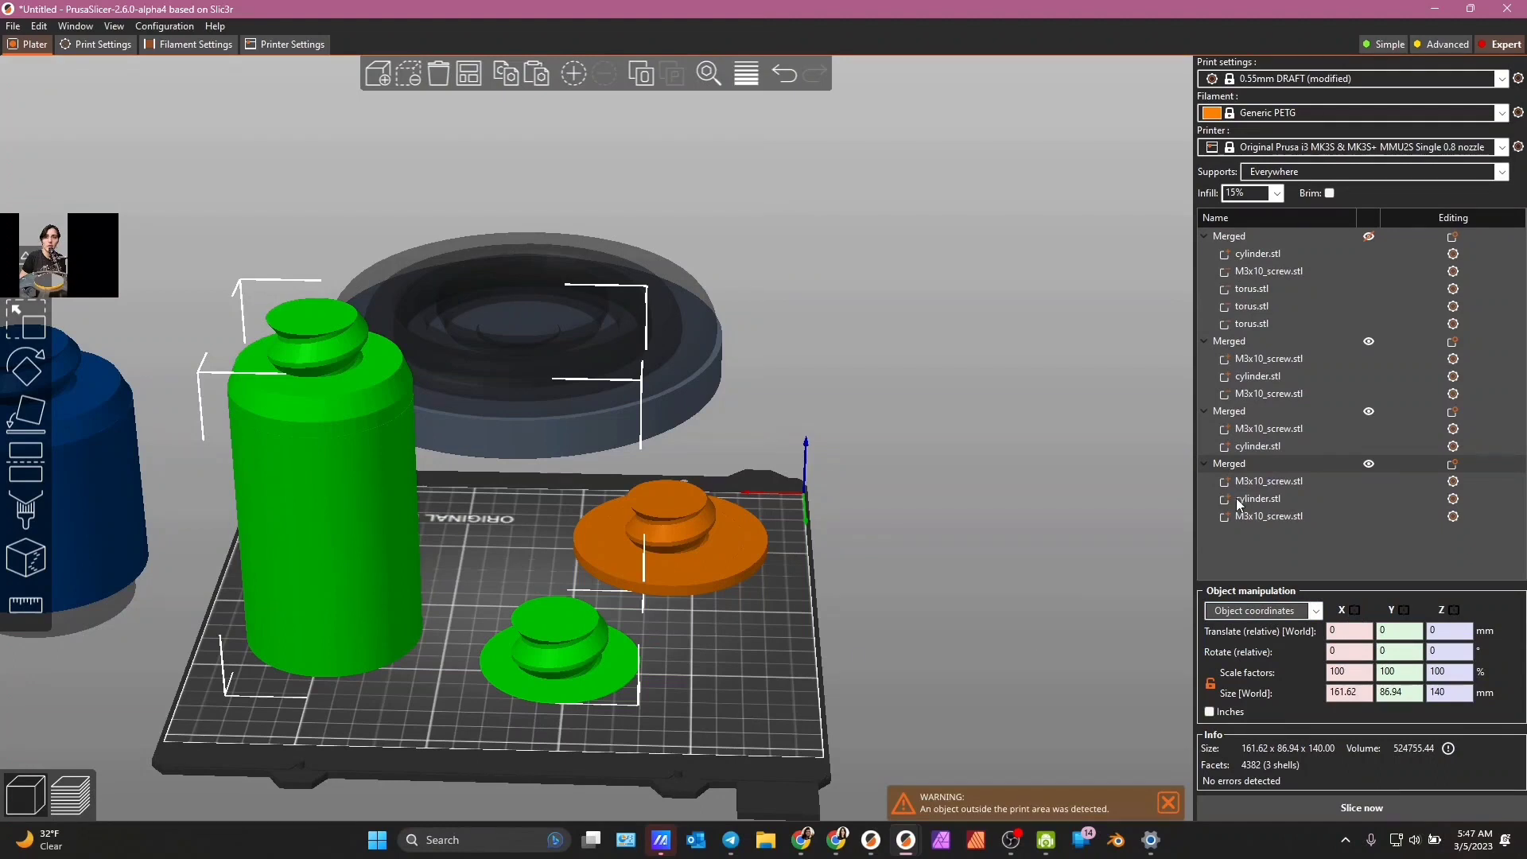
click(1249, 483)
click(1356, 634)
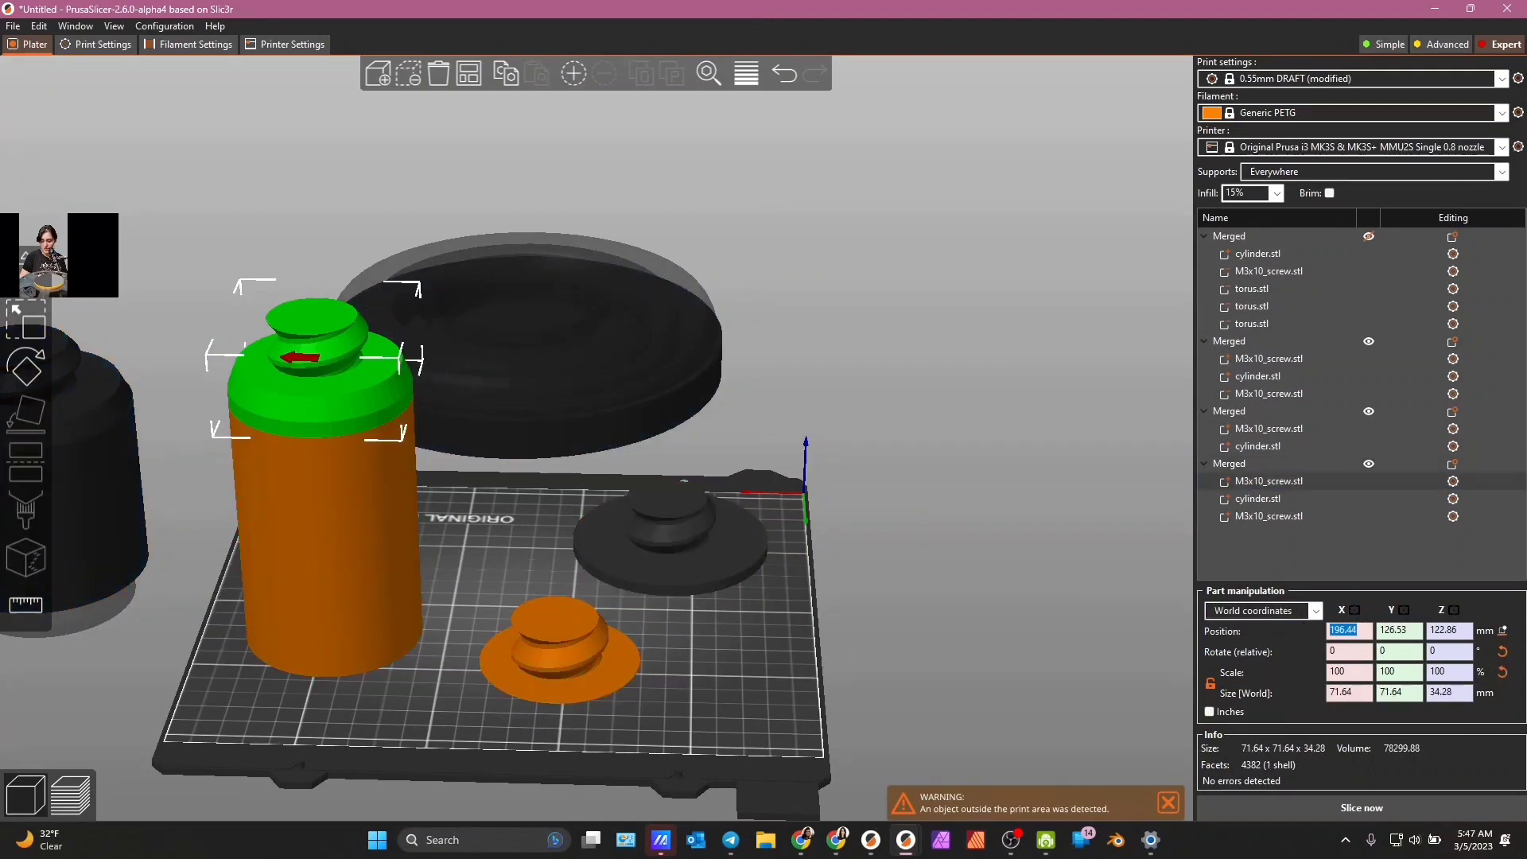
text(0)
key(Tab)
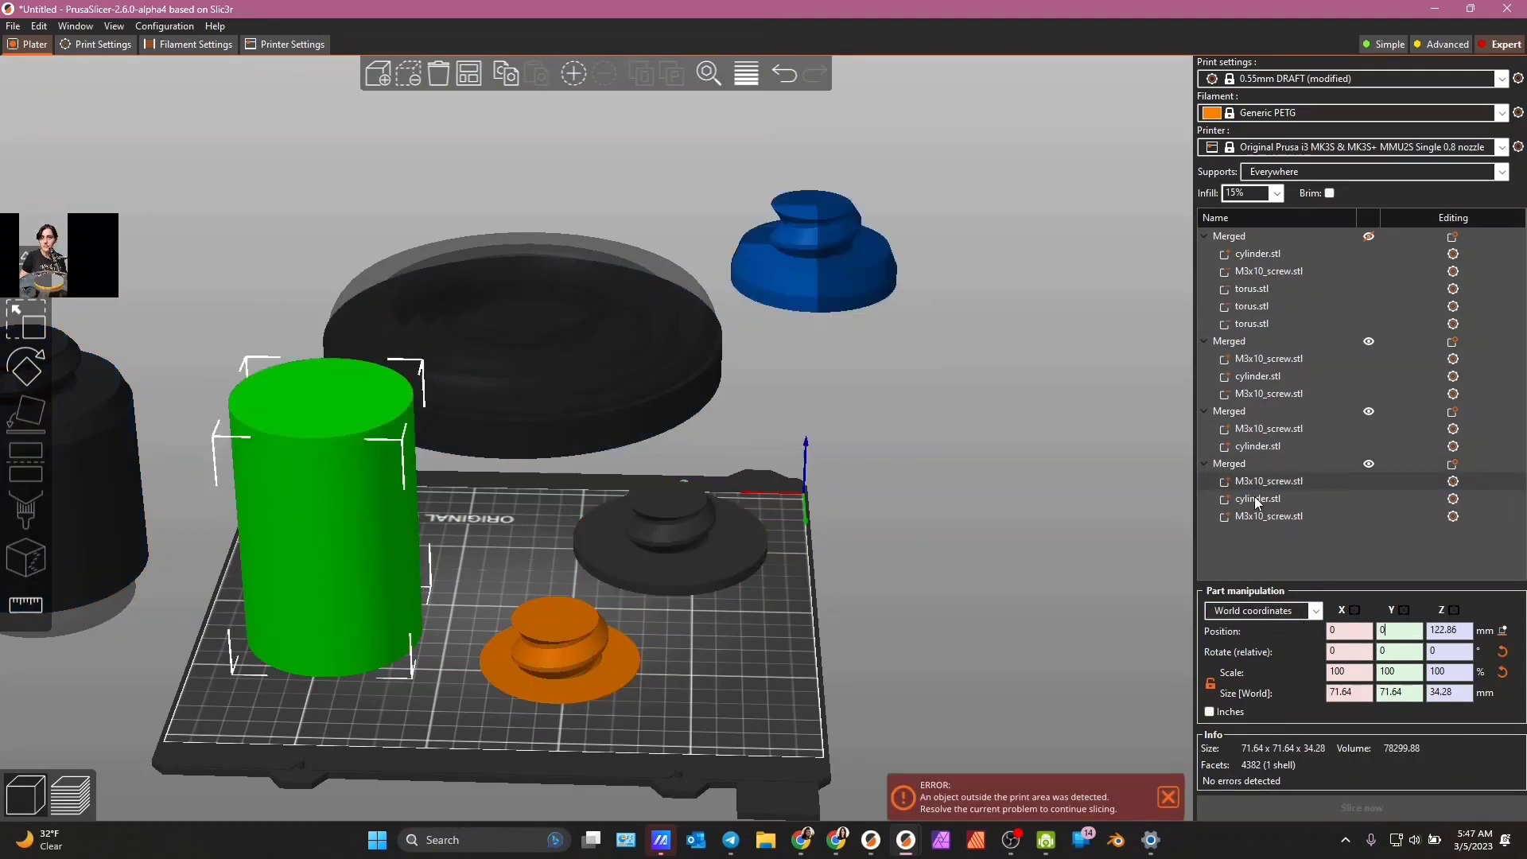
- Set the bottle's cylinder.stl part and its added M3x10_screw.stl lid-thread part to X 0 and Y 0
click(1404, 631)
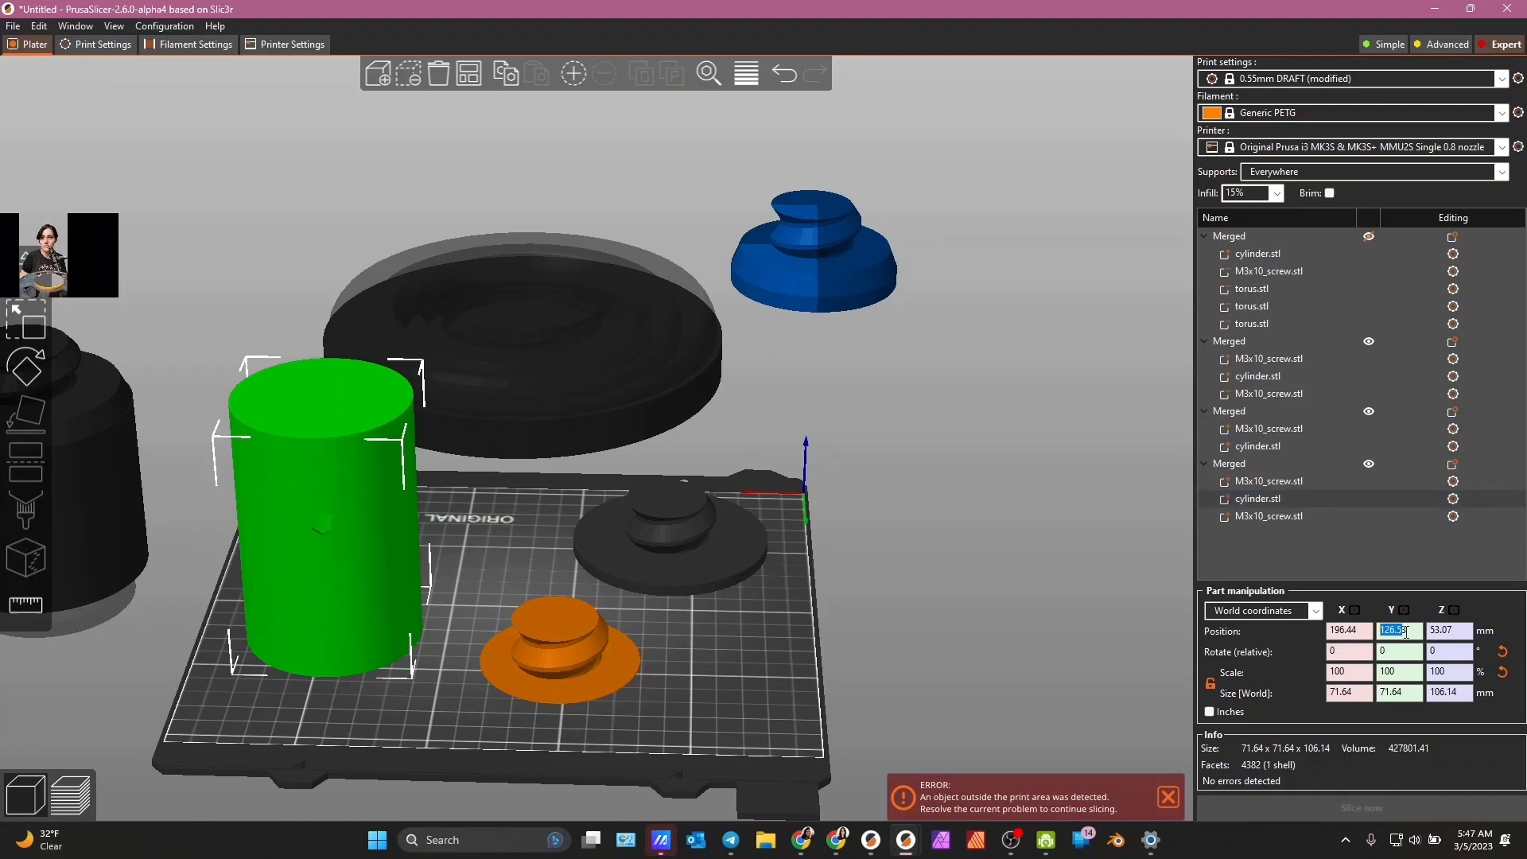
text(0)
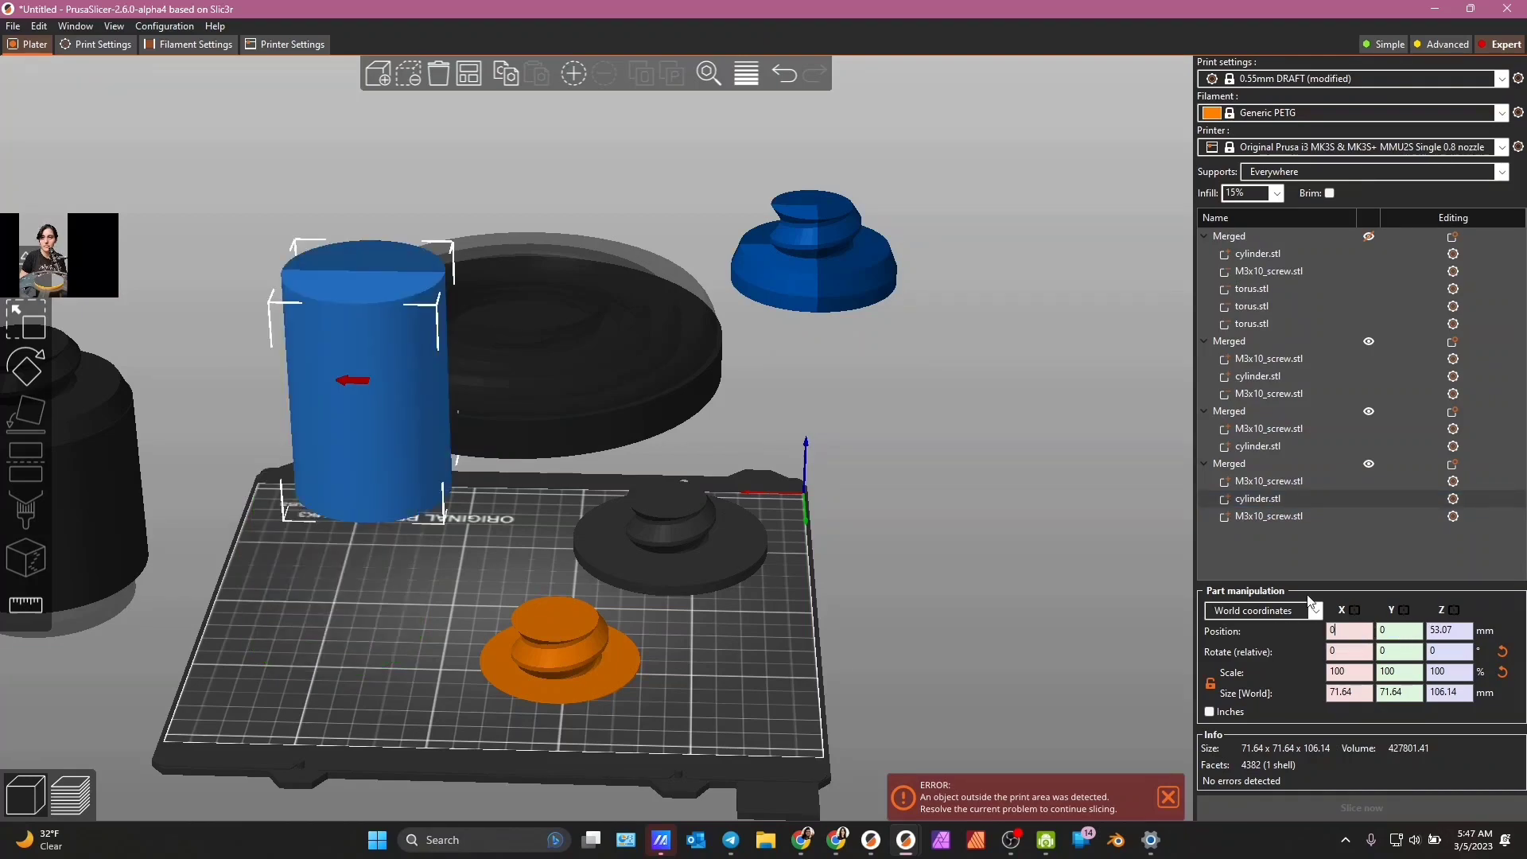
click(1286, 517)
text(0)
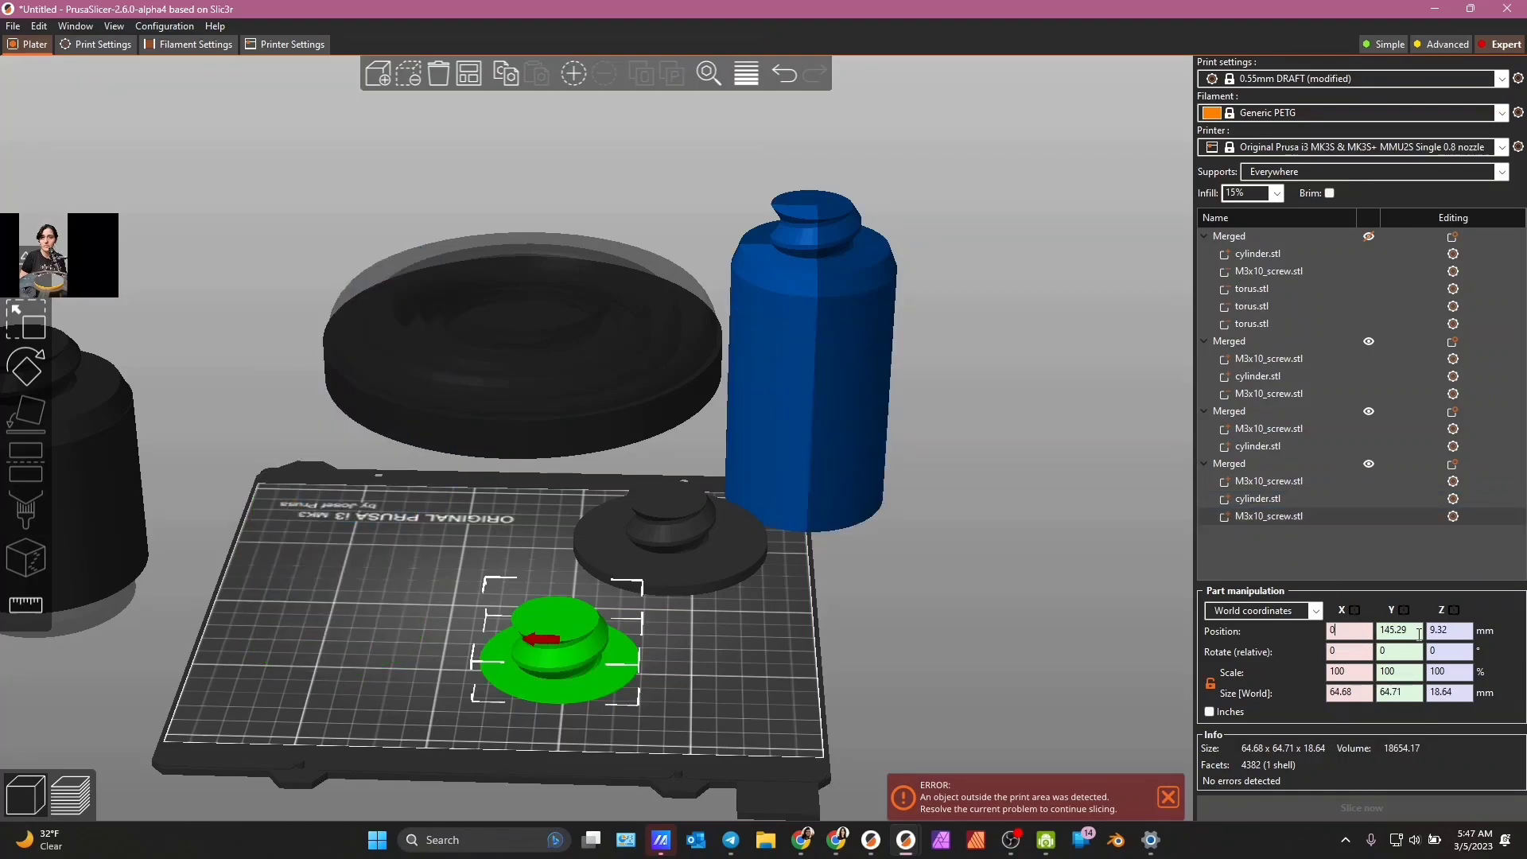
key(Tab)
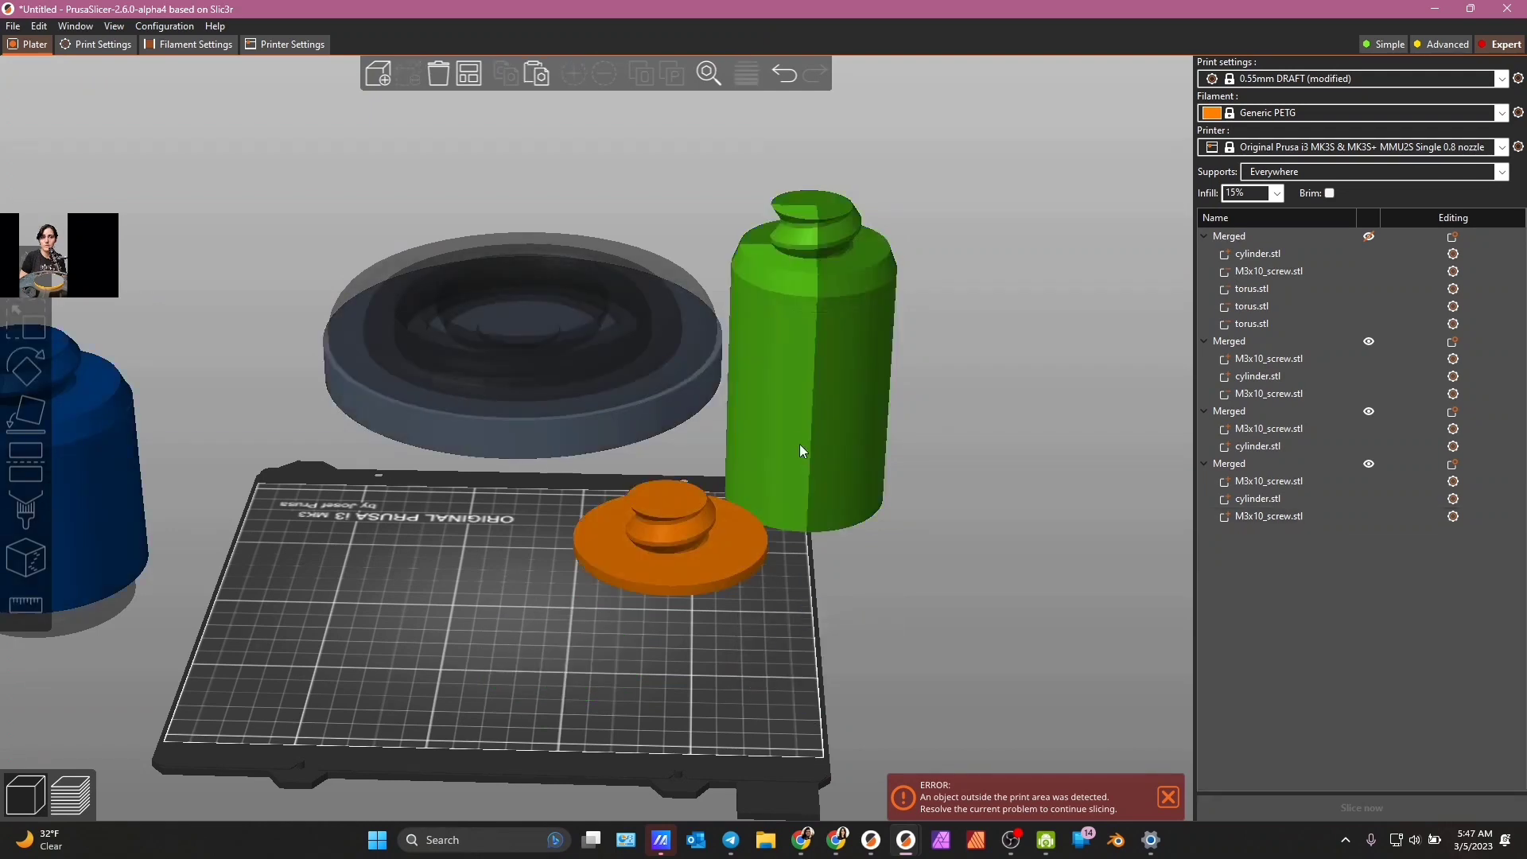
- Move the aligned bottle back onto the bed and lower its base M3x10_screw.stl part to about Z 8.94 mm
drag(800, 443, 407, 575)
drag(477, 628, 562, 635)
click(1278, 516)
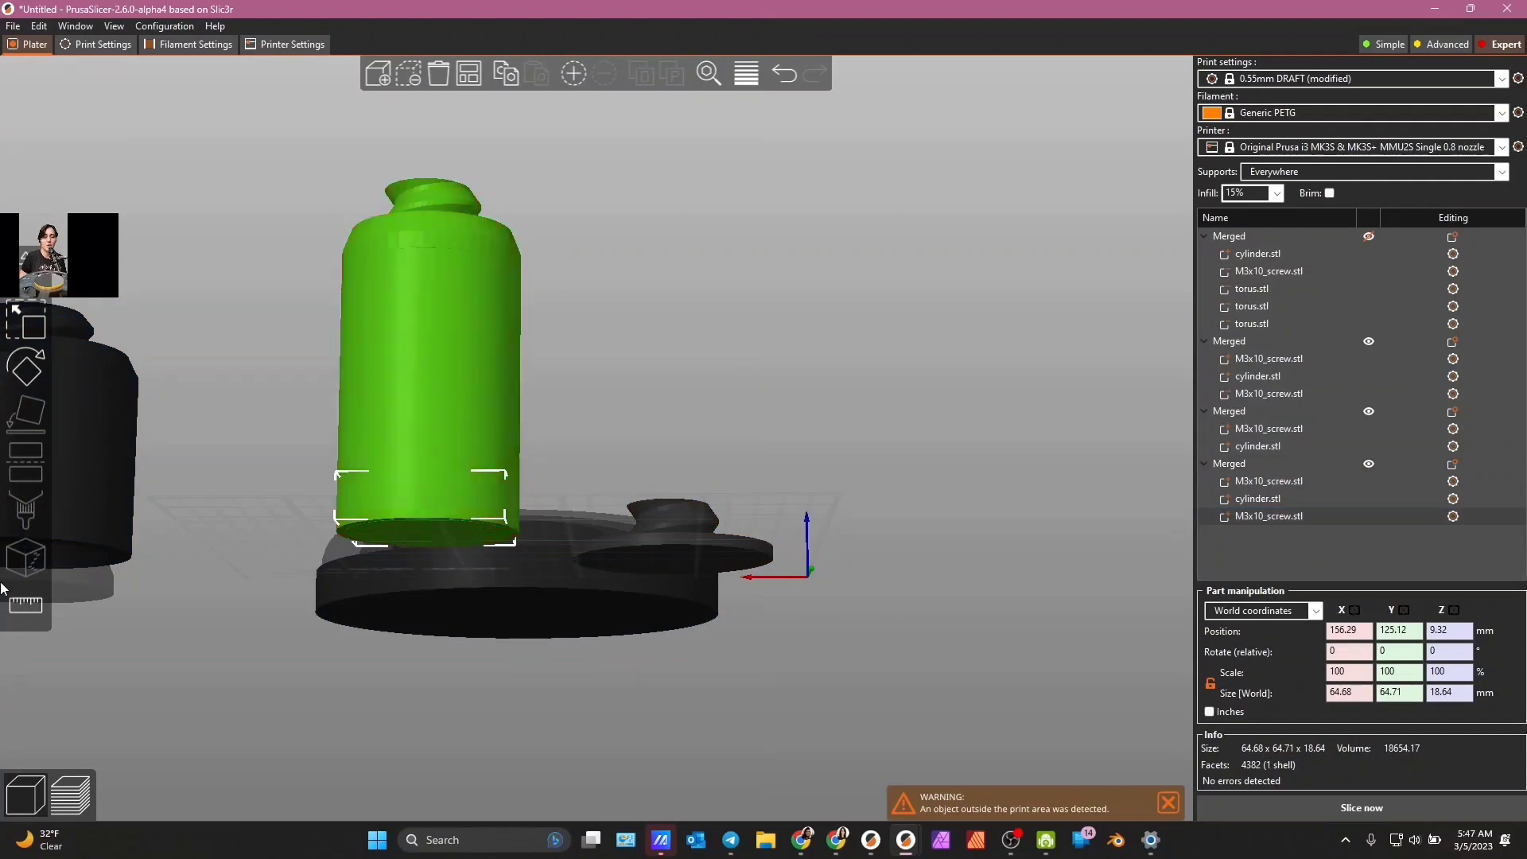
click(432, 466)
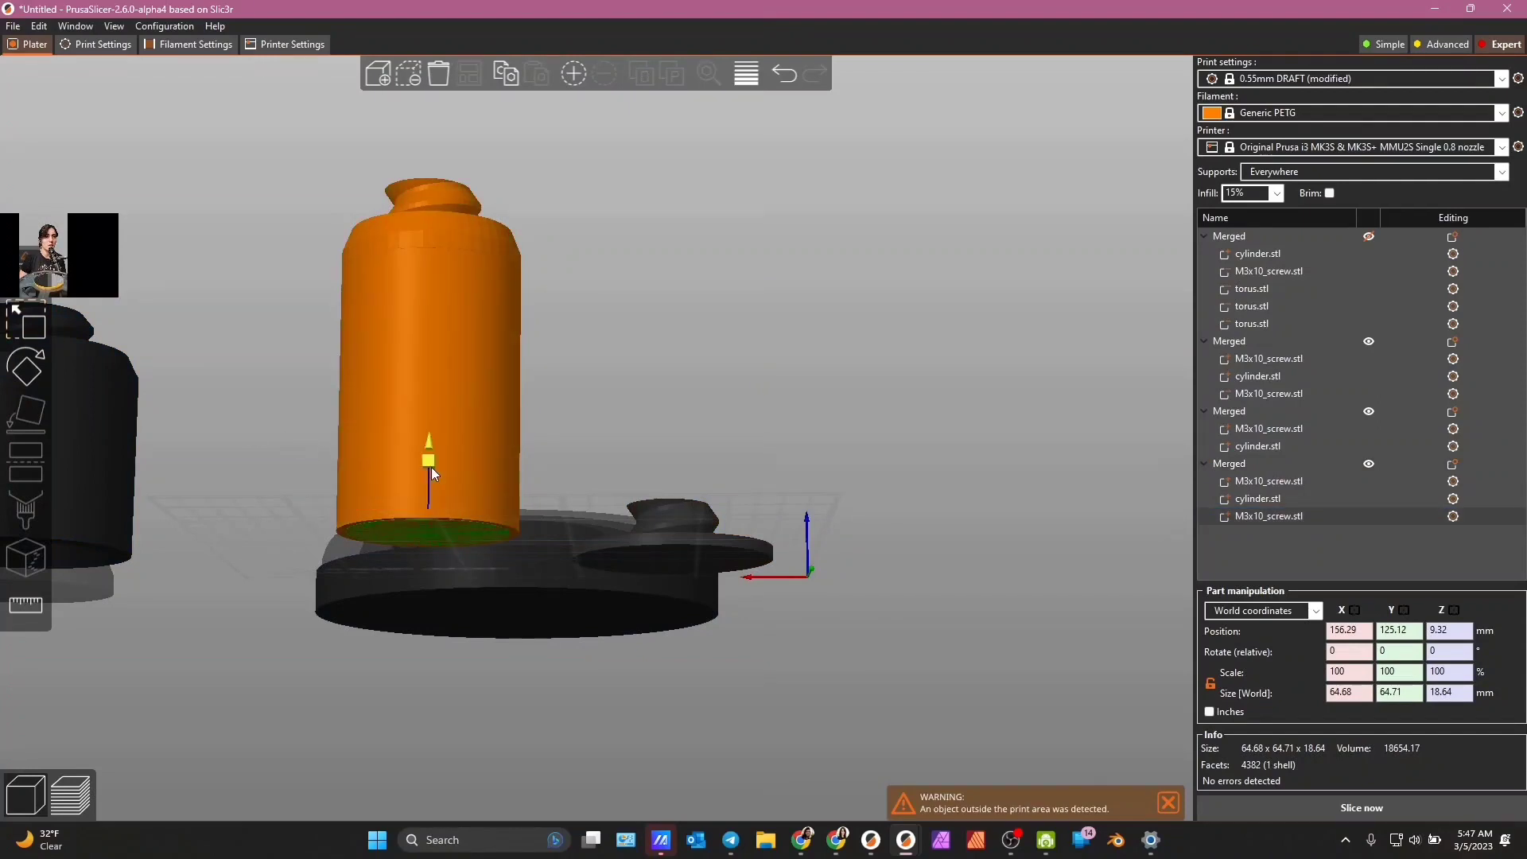
drag(427, 461, 427, 462)
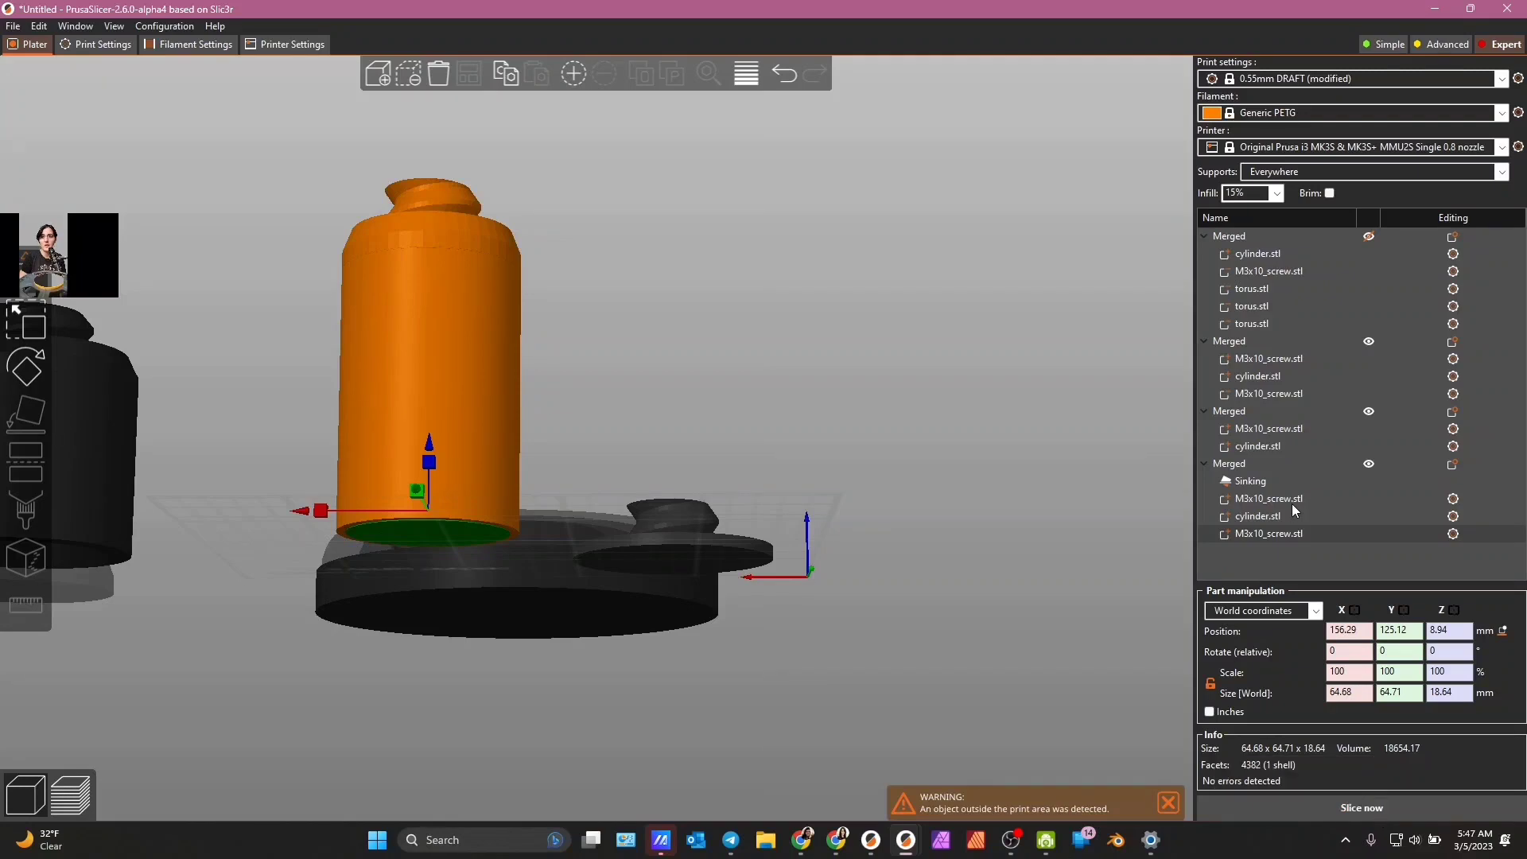
- Change the type of the M3x10_screw.stl part at the bottle's base to Negative Volume
right_click(1268, 536)
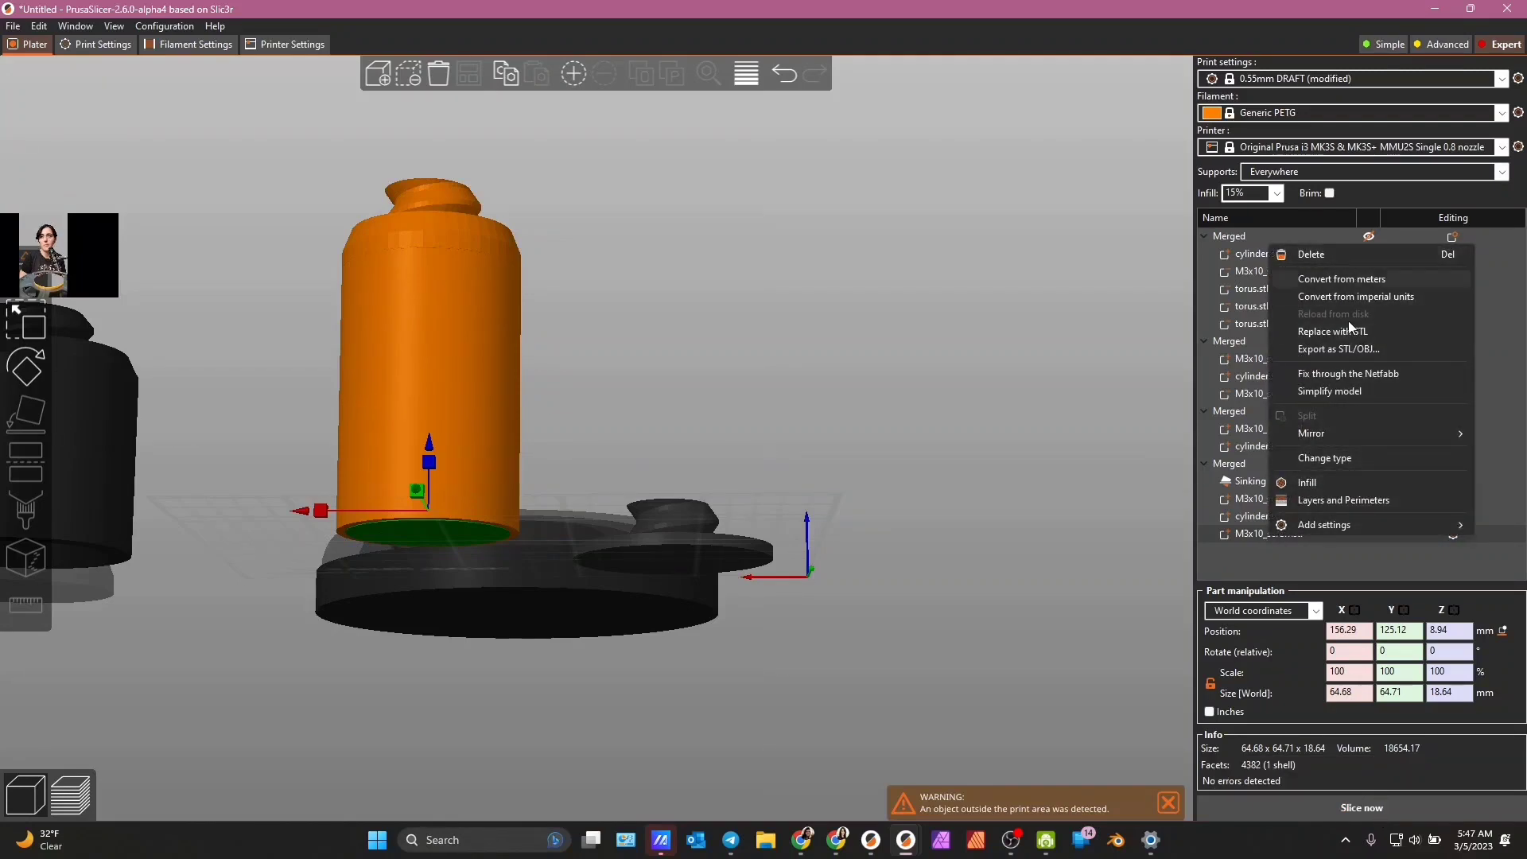
click(1328, 460)
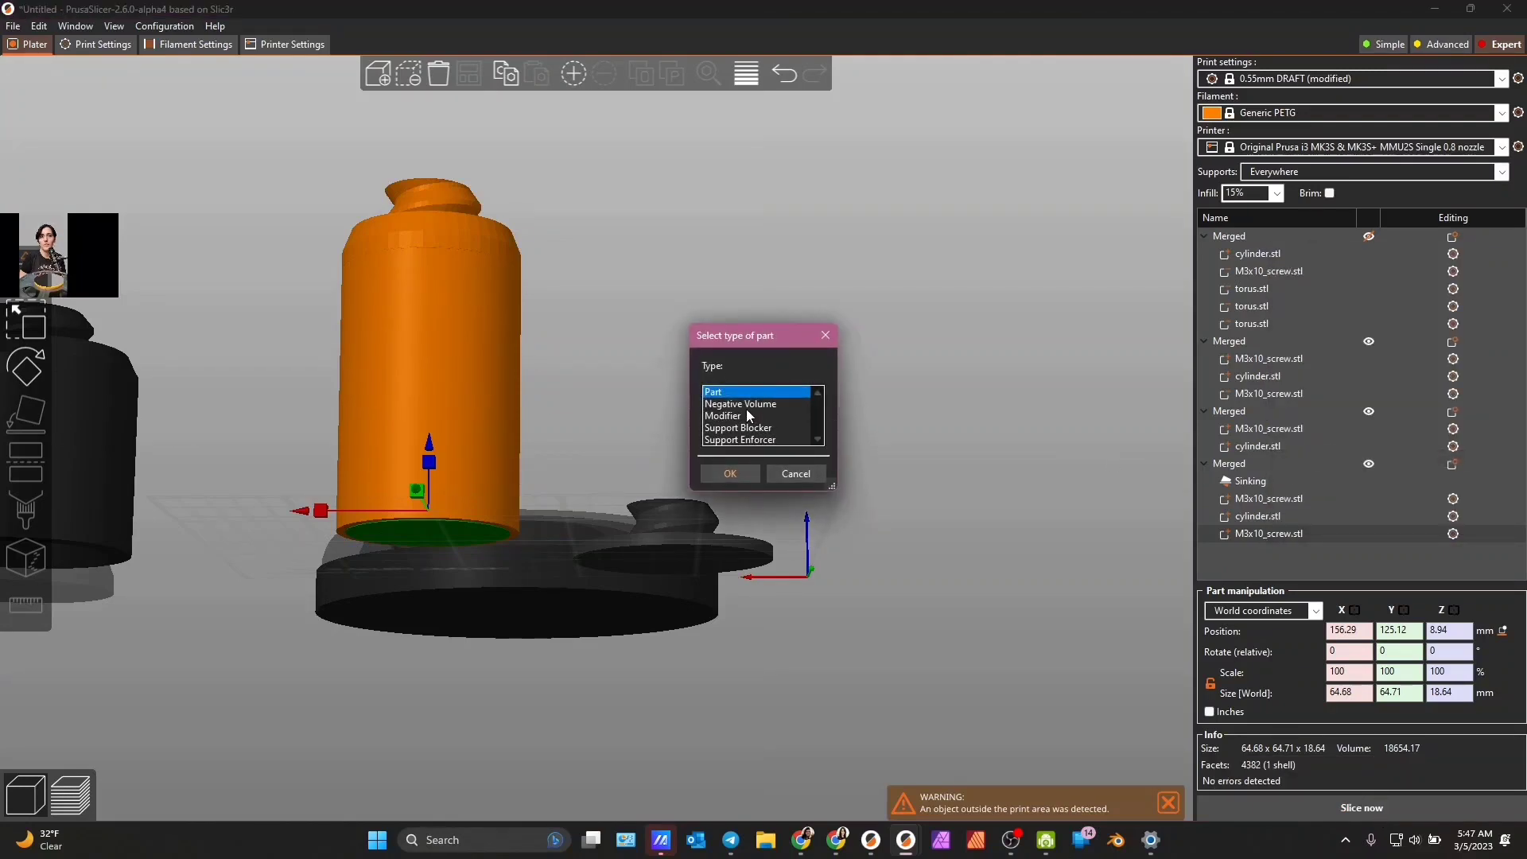
click(729, 473)
- Slice the plate, inspect the tall bottle and lid in the layer preview, and return to the 3D editor view
scroll(655, 401, up, 3)
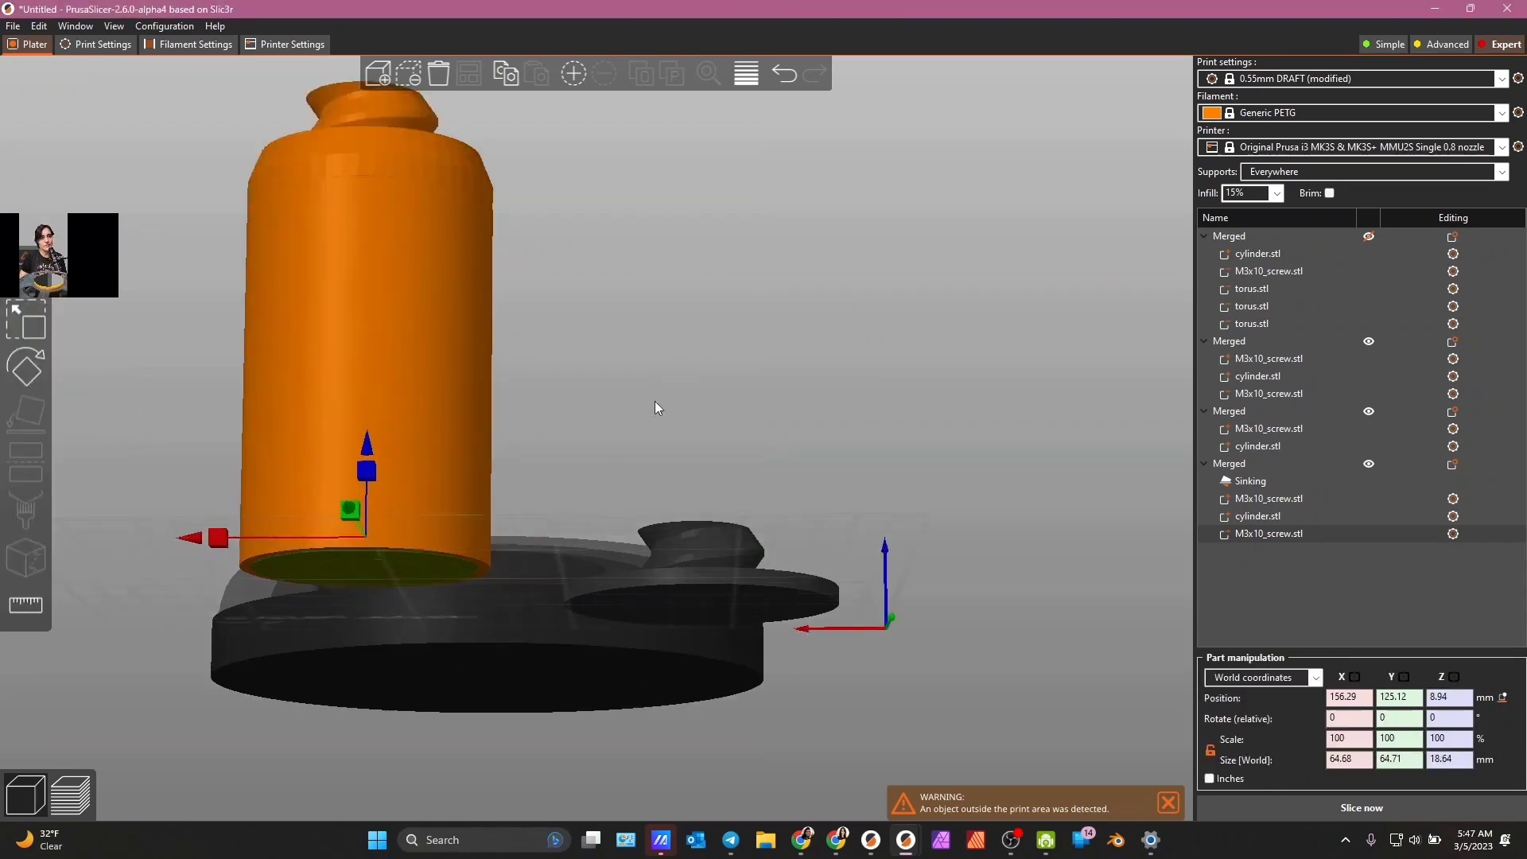
scroll(660, 398, up, 2)
click(1361, 808)
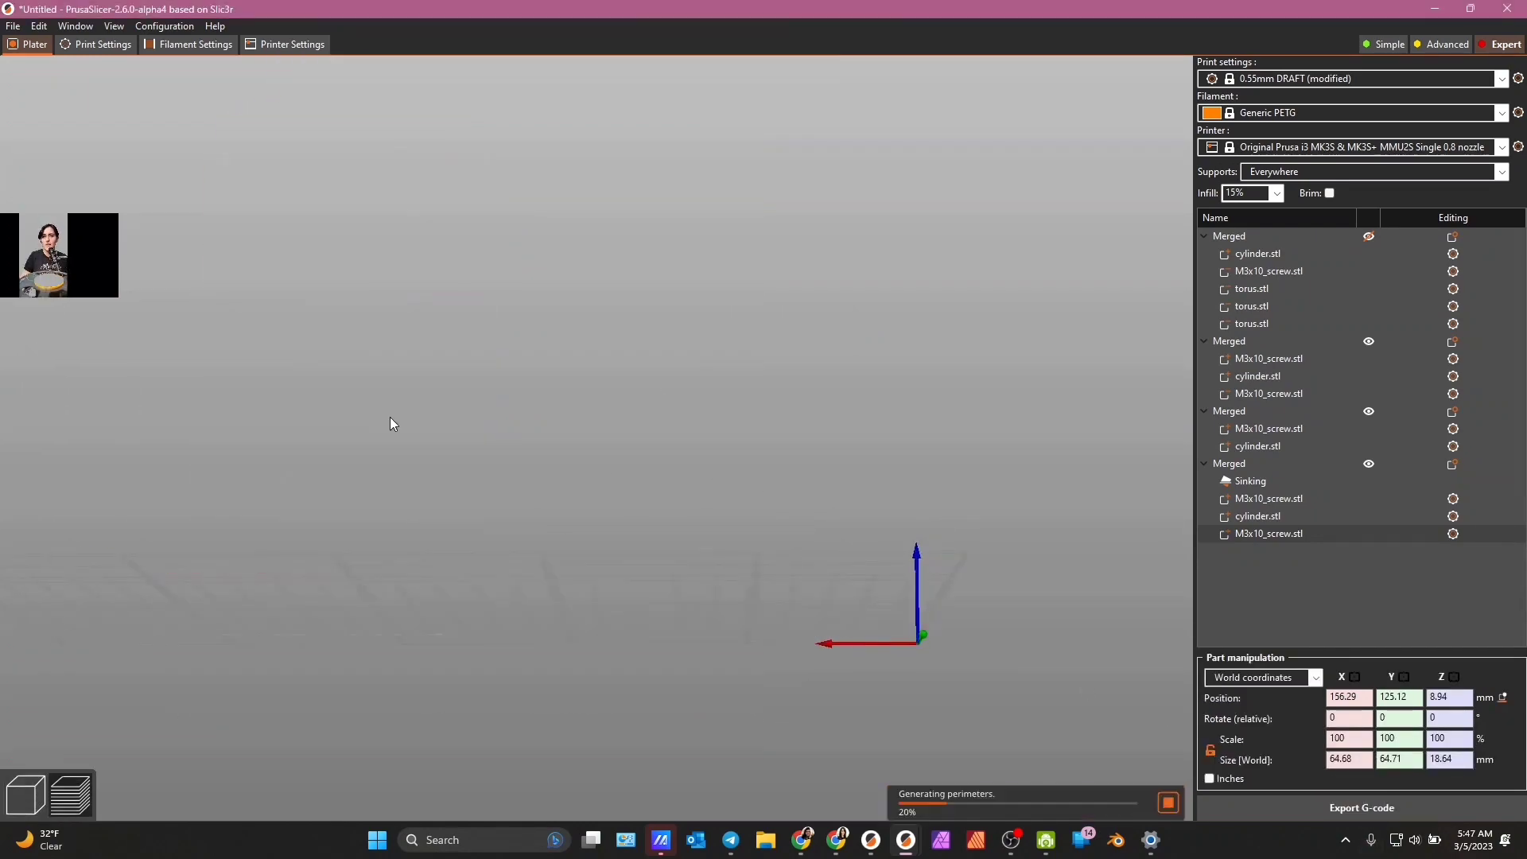
drag(336, 654, 314, 714)
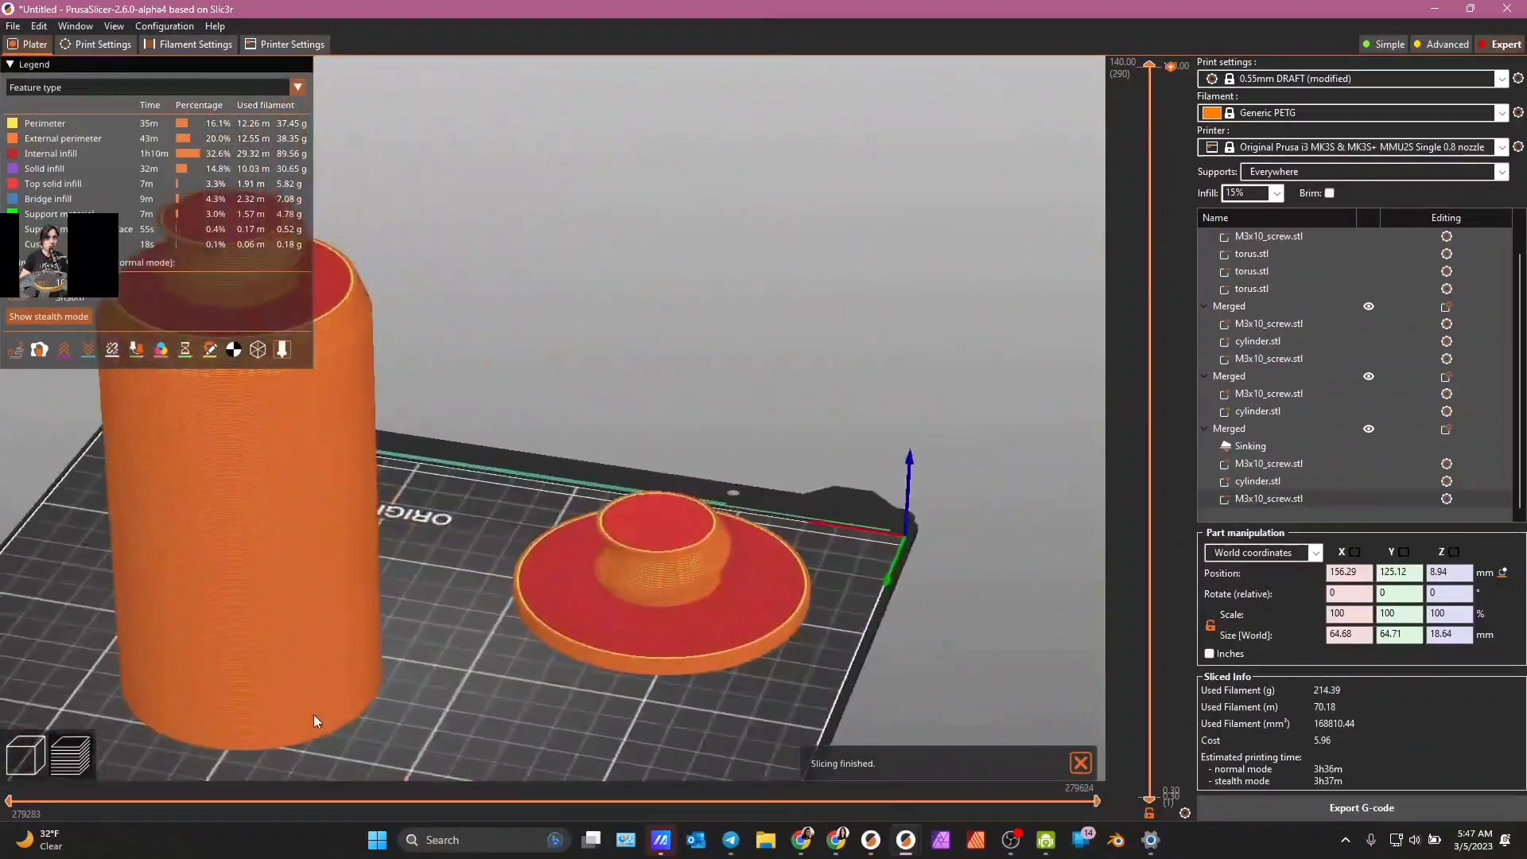
click(9, 765)
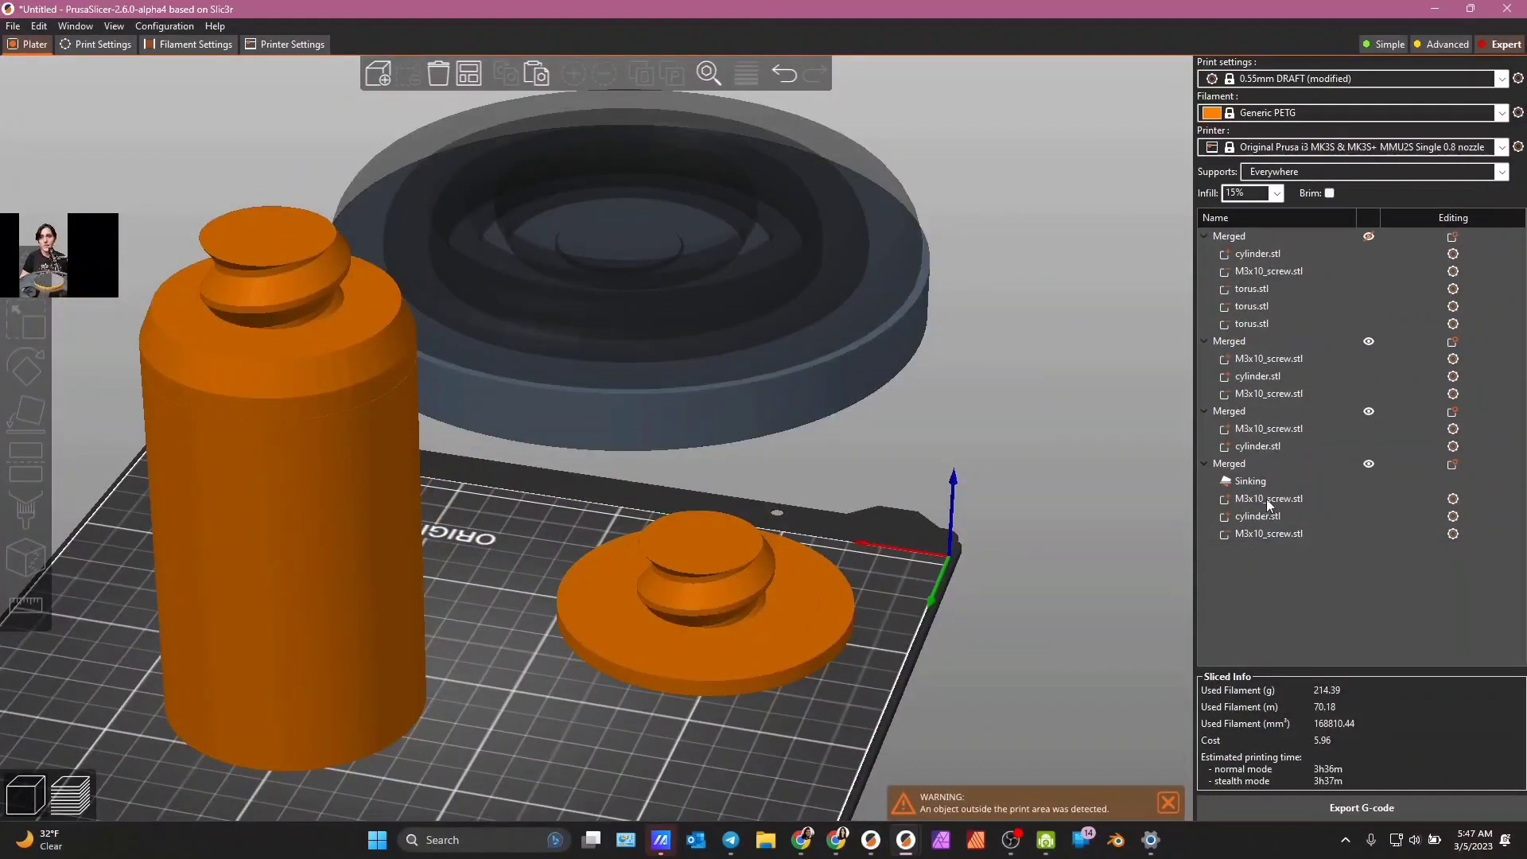
- Scale the orange screw lid on the bed to 99.5% in X and Y
click(748, 642)
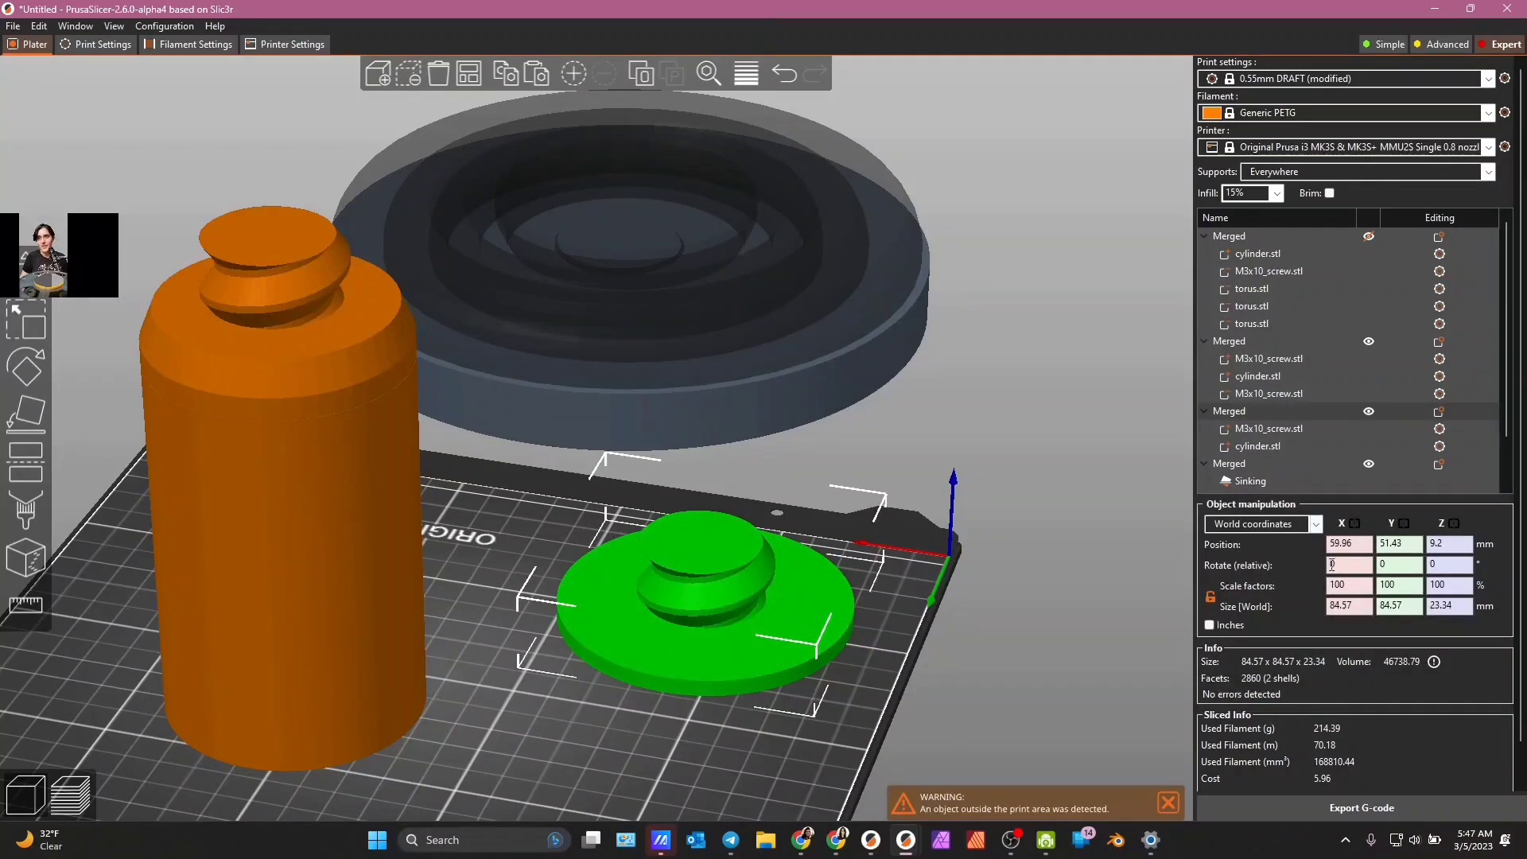
click(1358, 586)
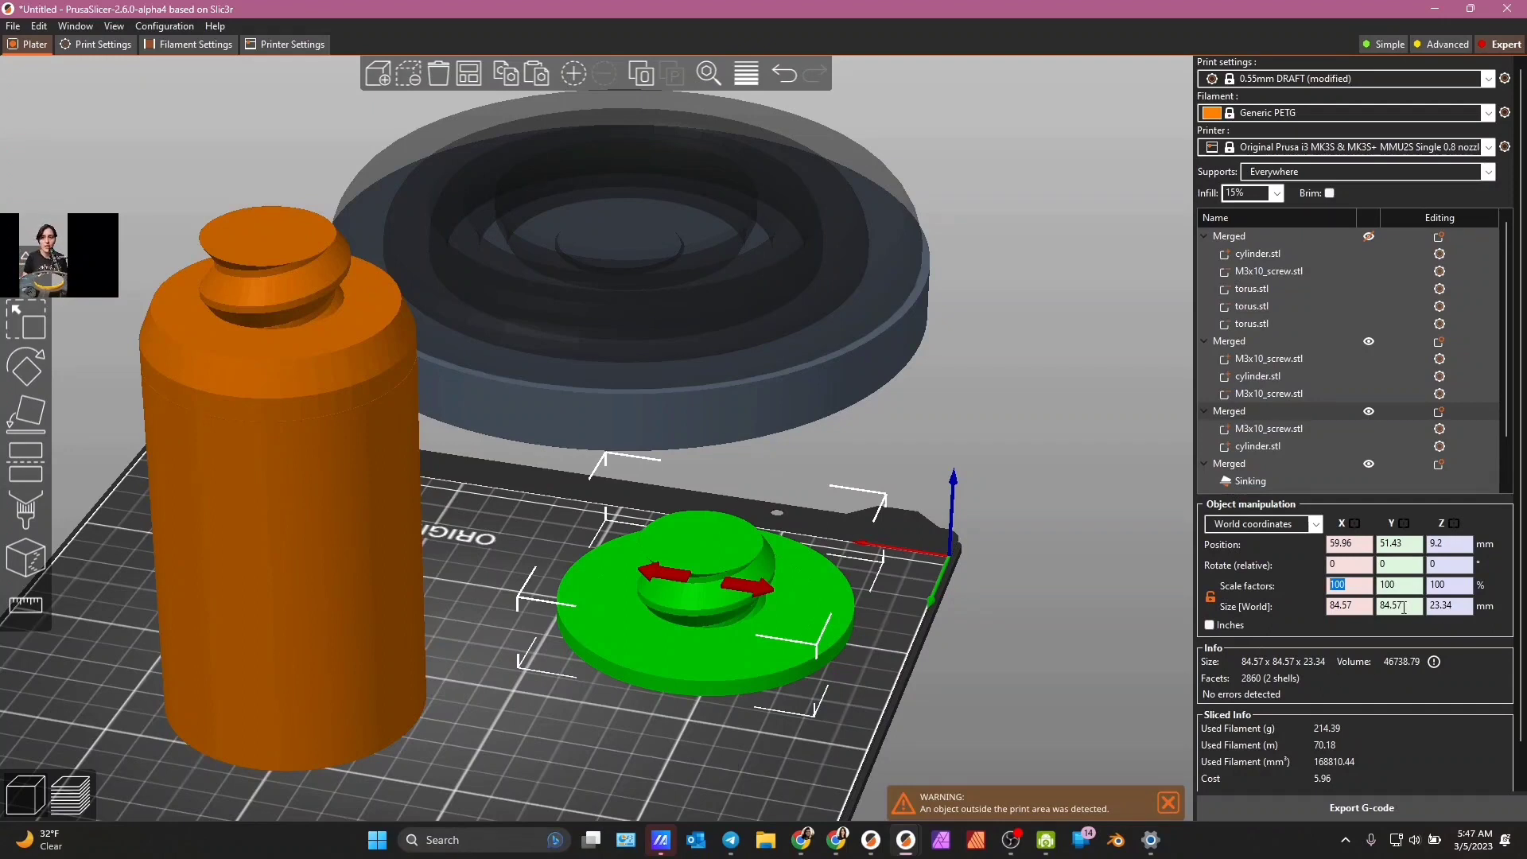
text(99)
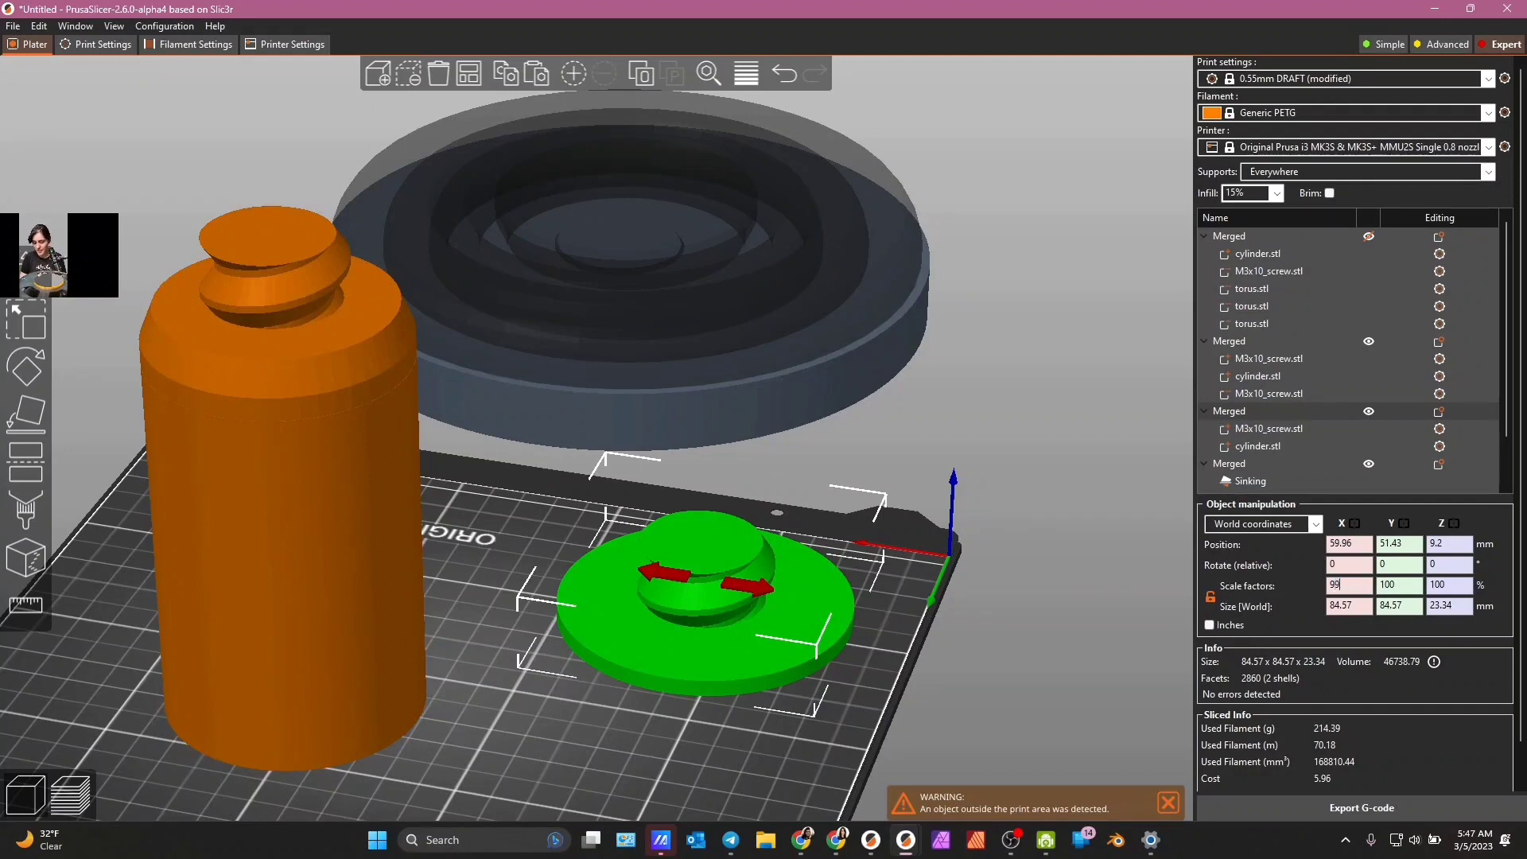
text(.5)
key(Tab)
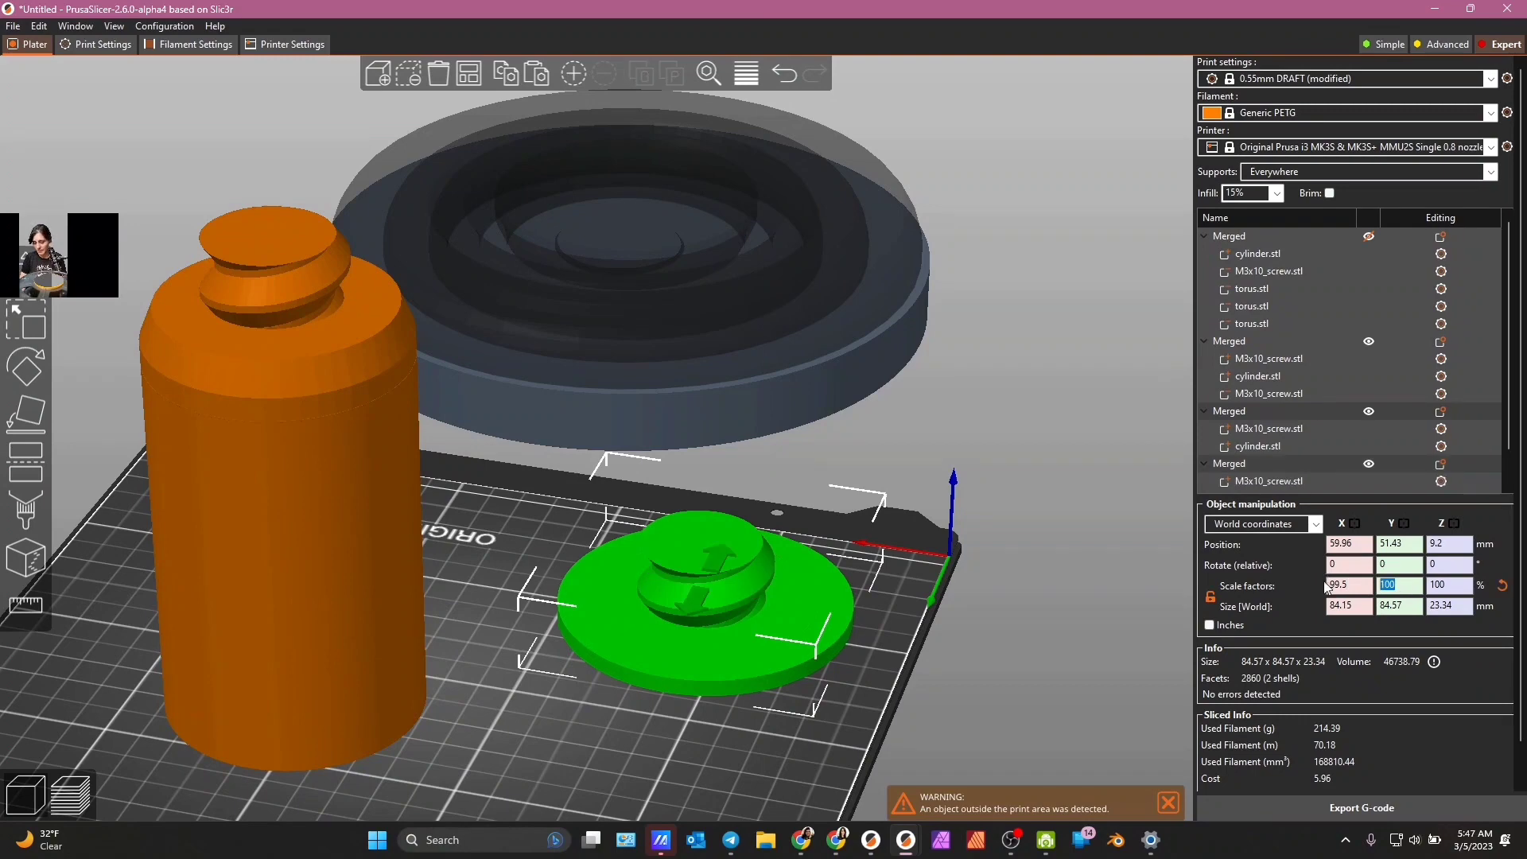
text(99.5)
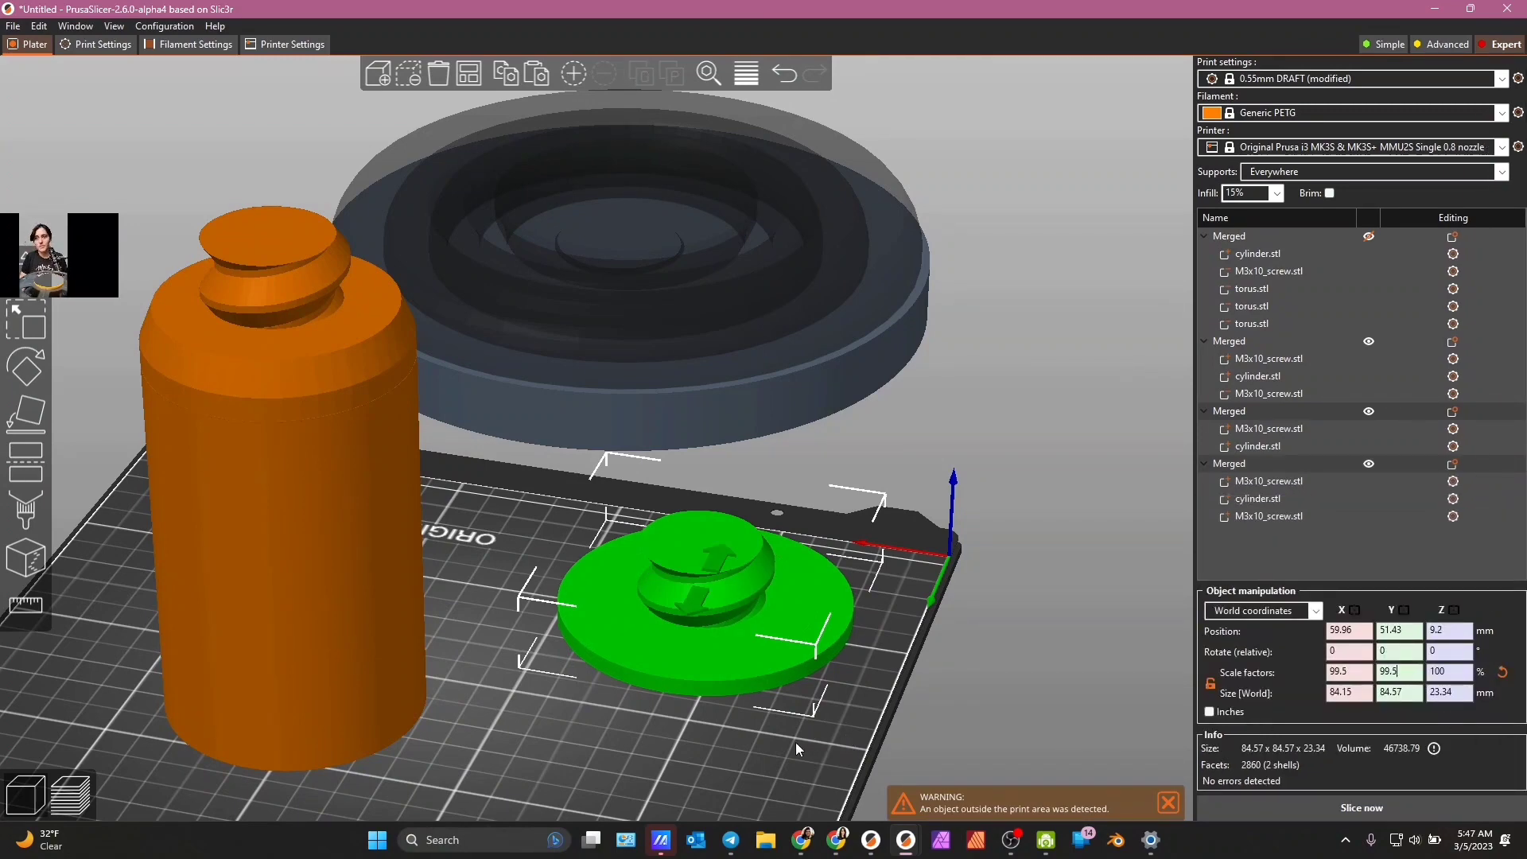
click(756, 738)
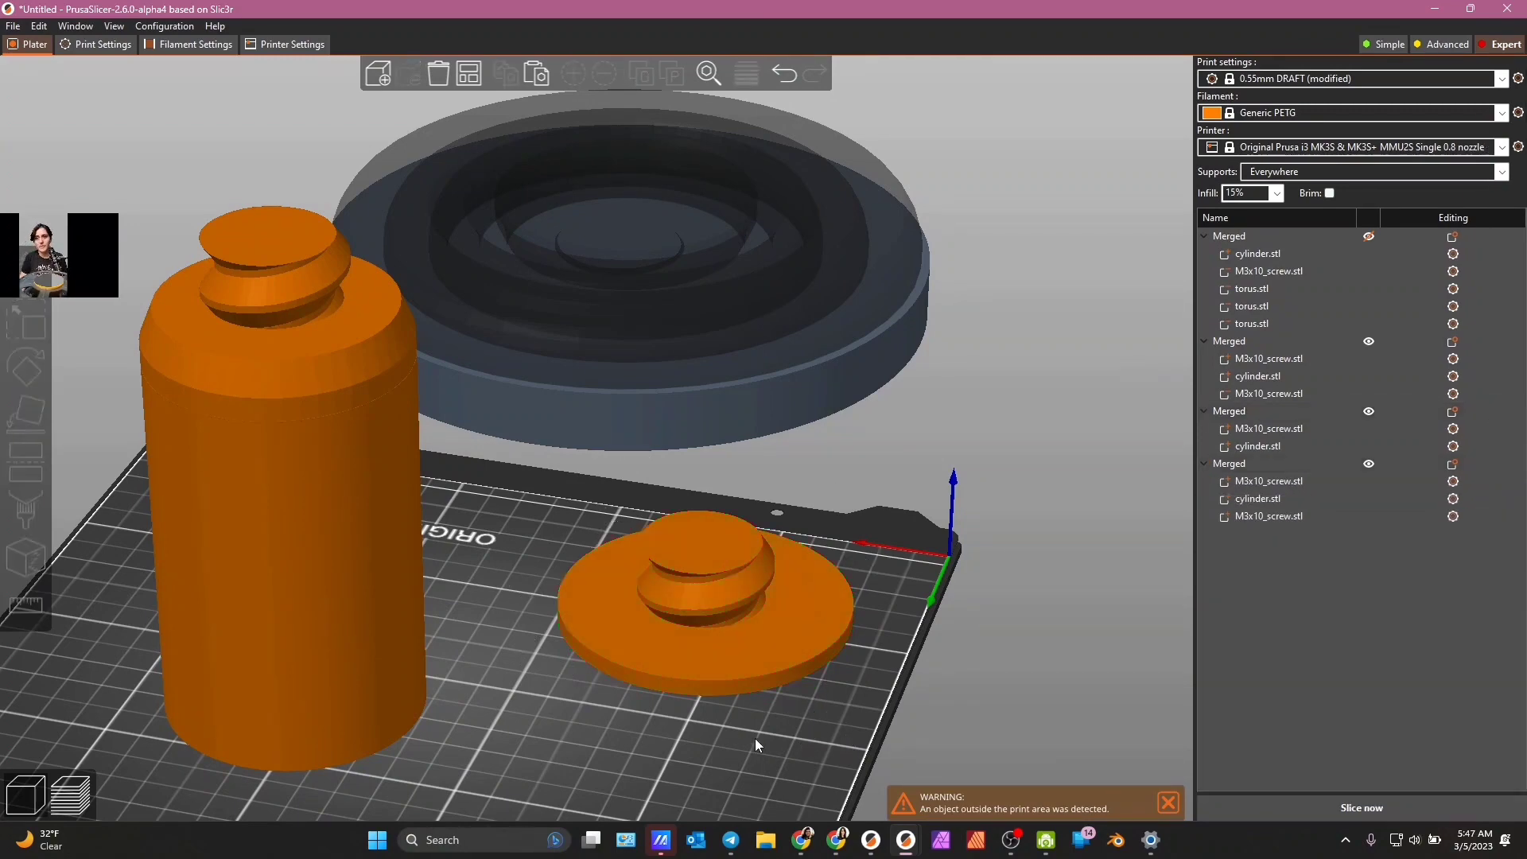
- Move the tall bottle and the screw lid off the print bed to empty it
scroll(768, 765, down, 10)
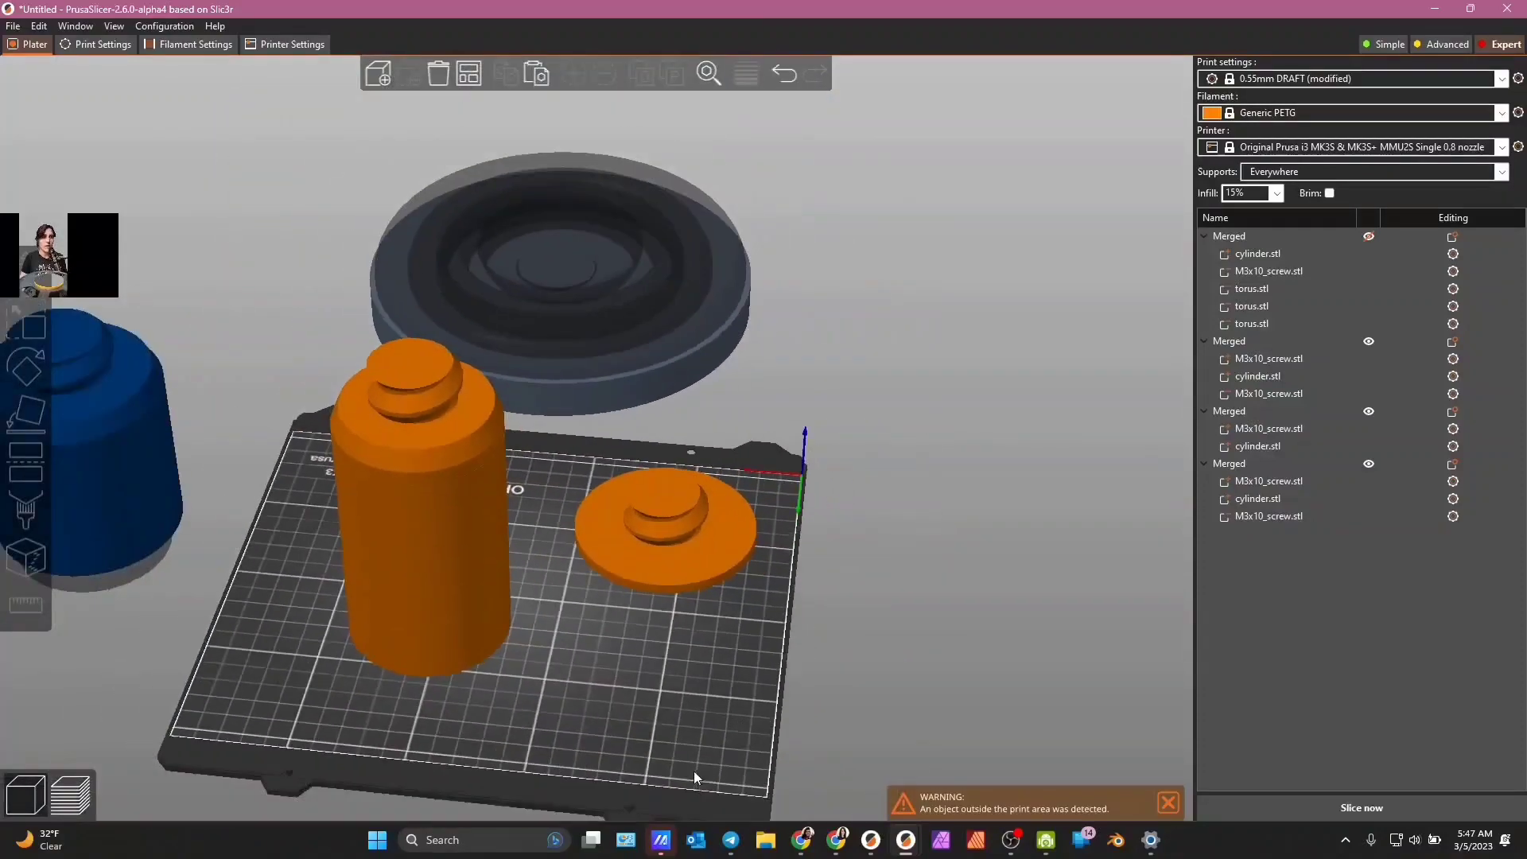
click(474, 555)
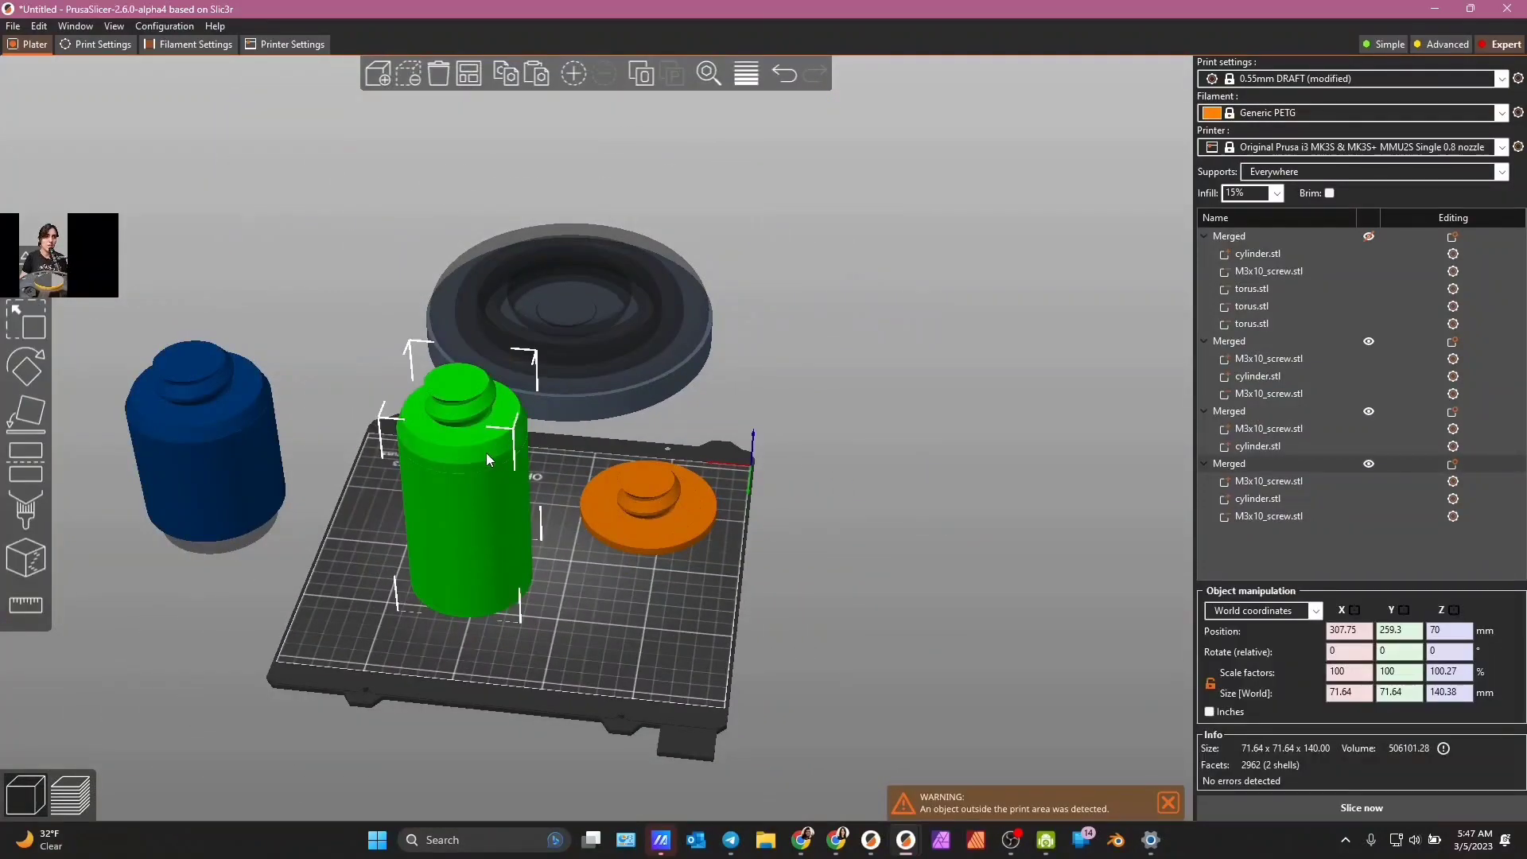
drag(503, 460, 907, 432)
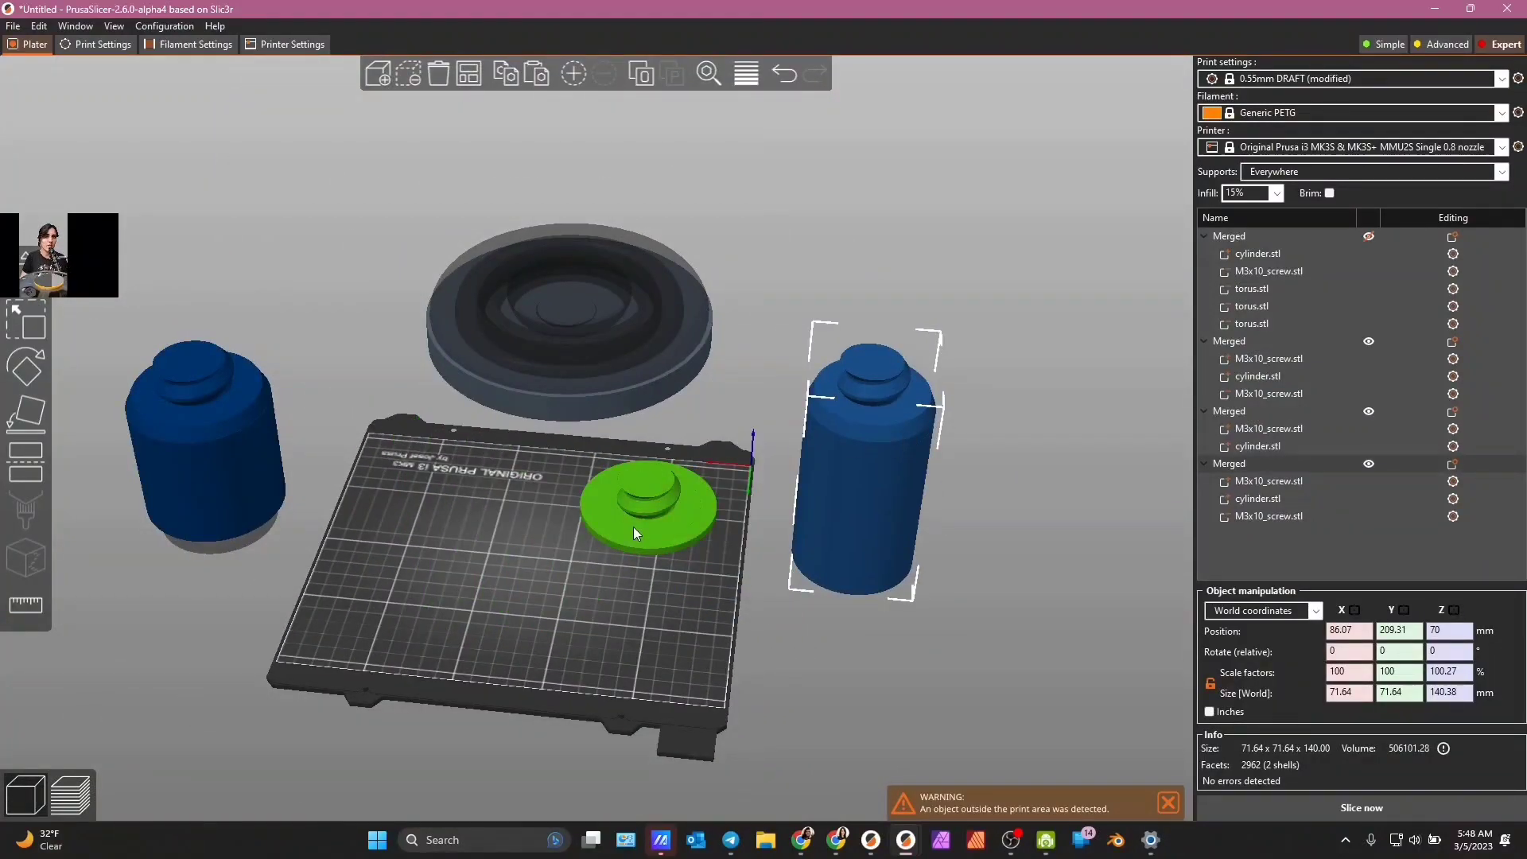
drag(634, 532, 978, 673)
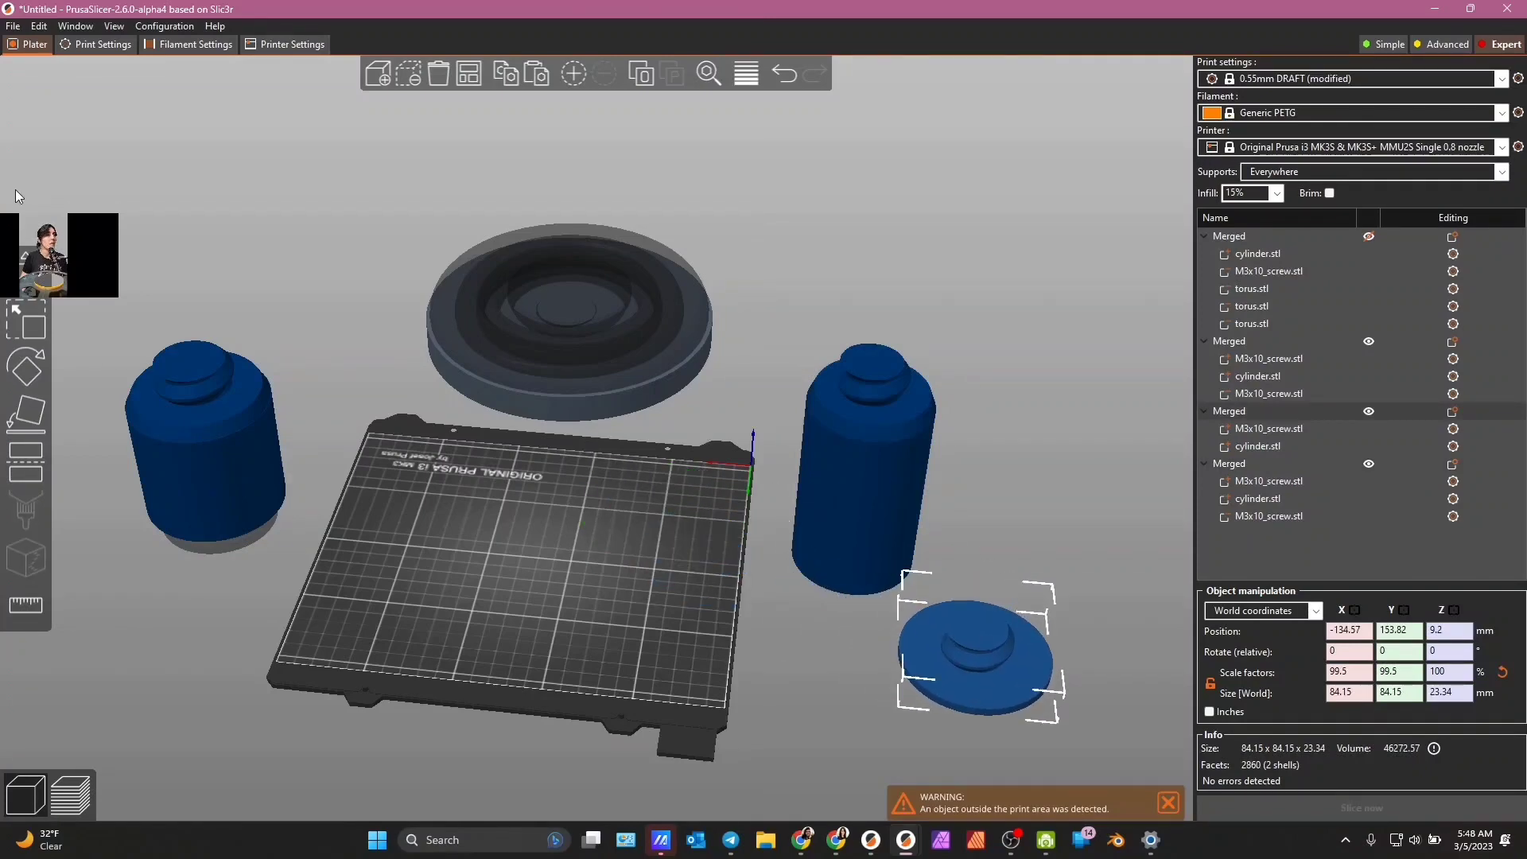
- Add cylinder.stl from the Shape Gallery to the empty bed
click(13, 25)
mouse_move(38, 28)
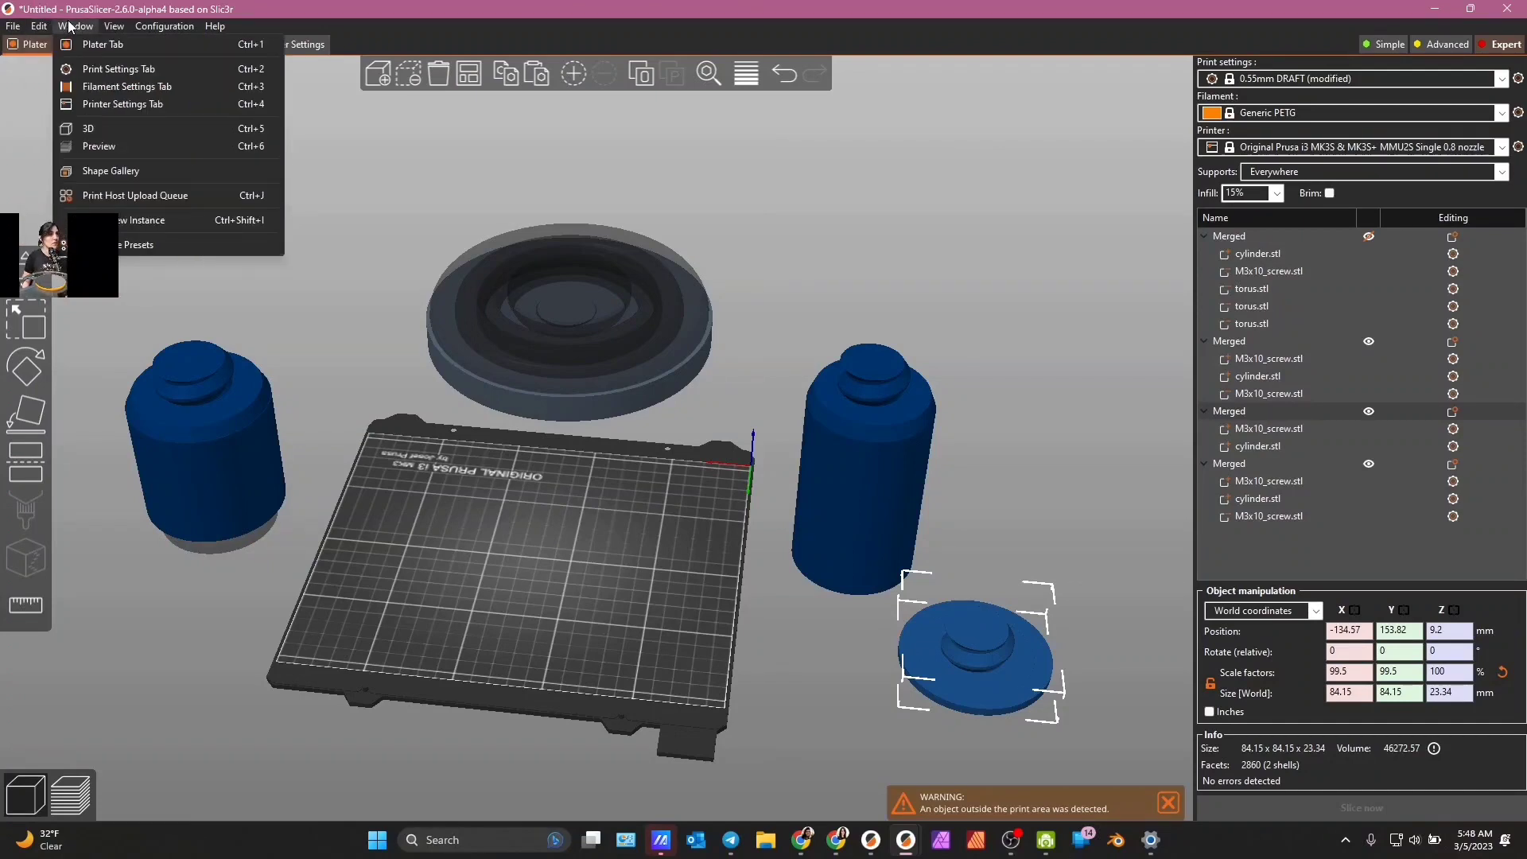
click(88, 170)
click(611, 434)
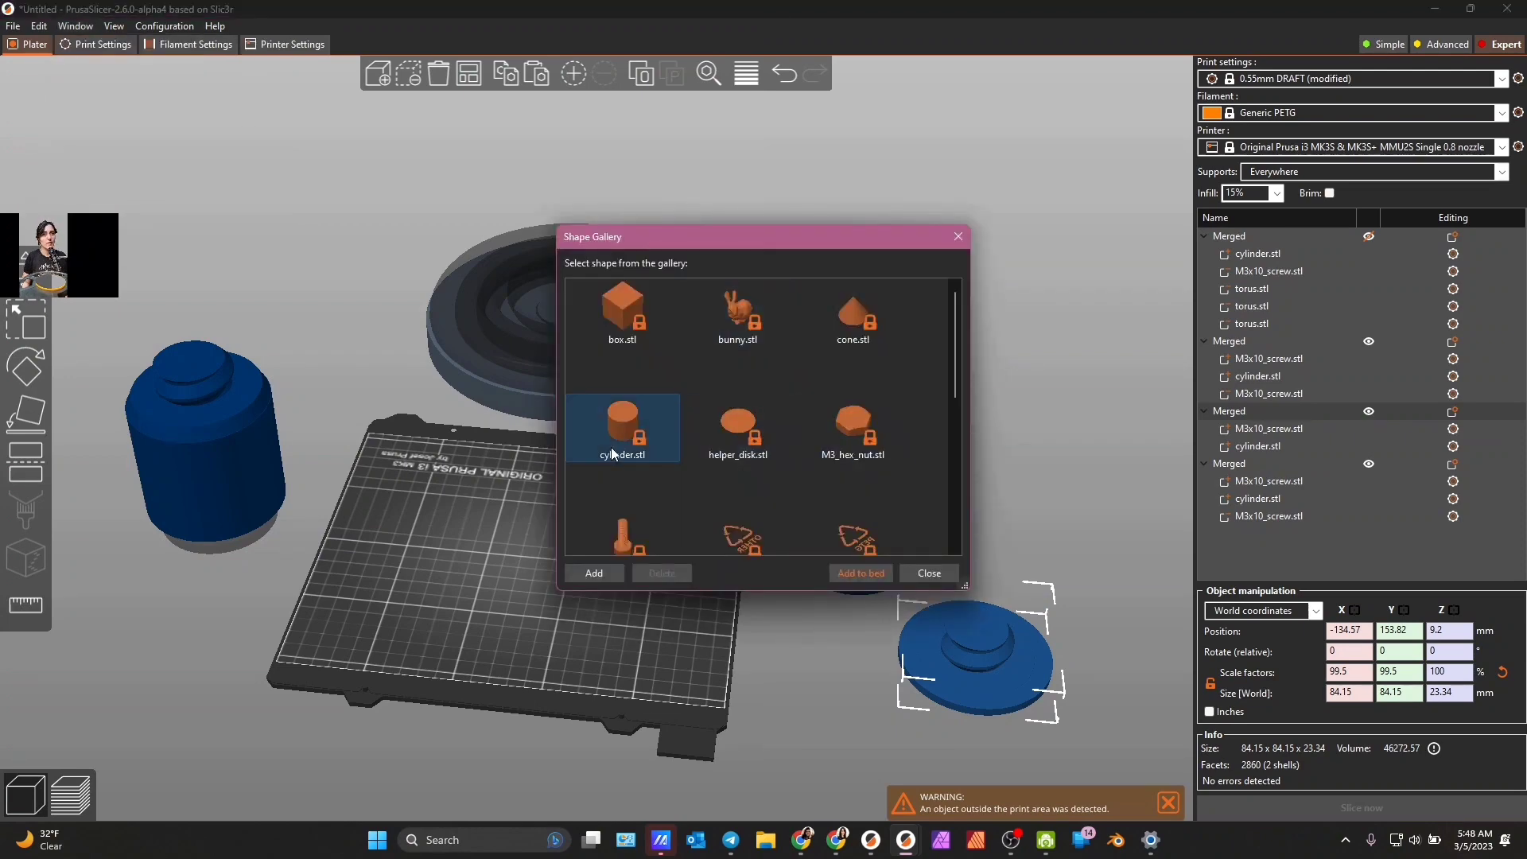
click(867, 570)
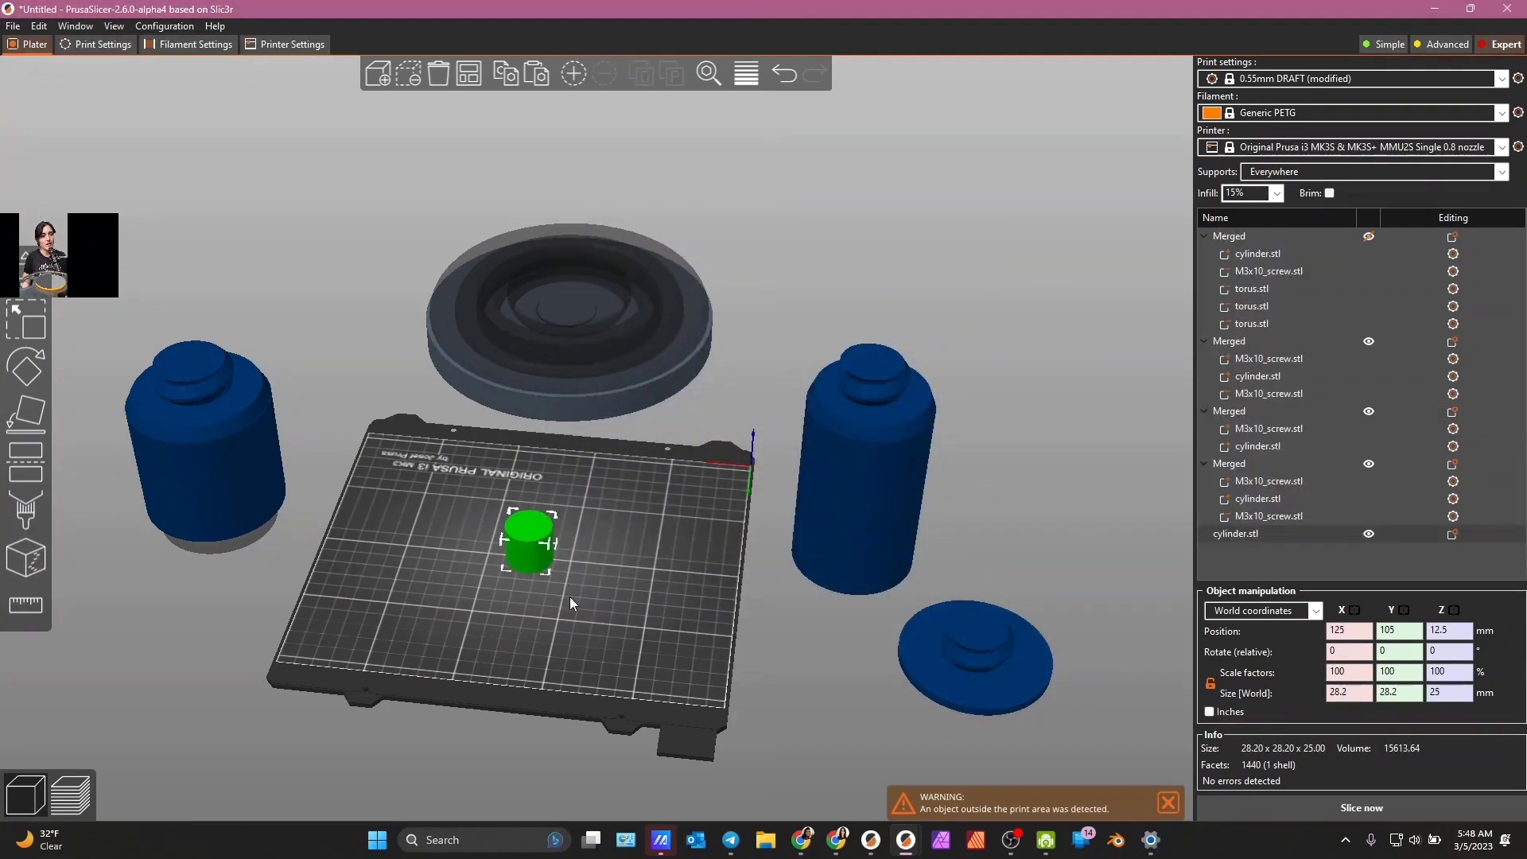
drag(570, 597, 573, 636)
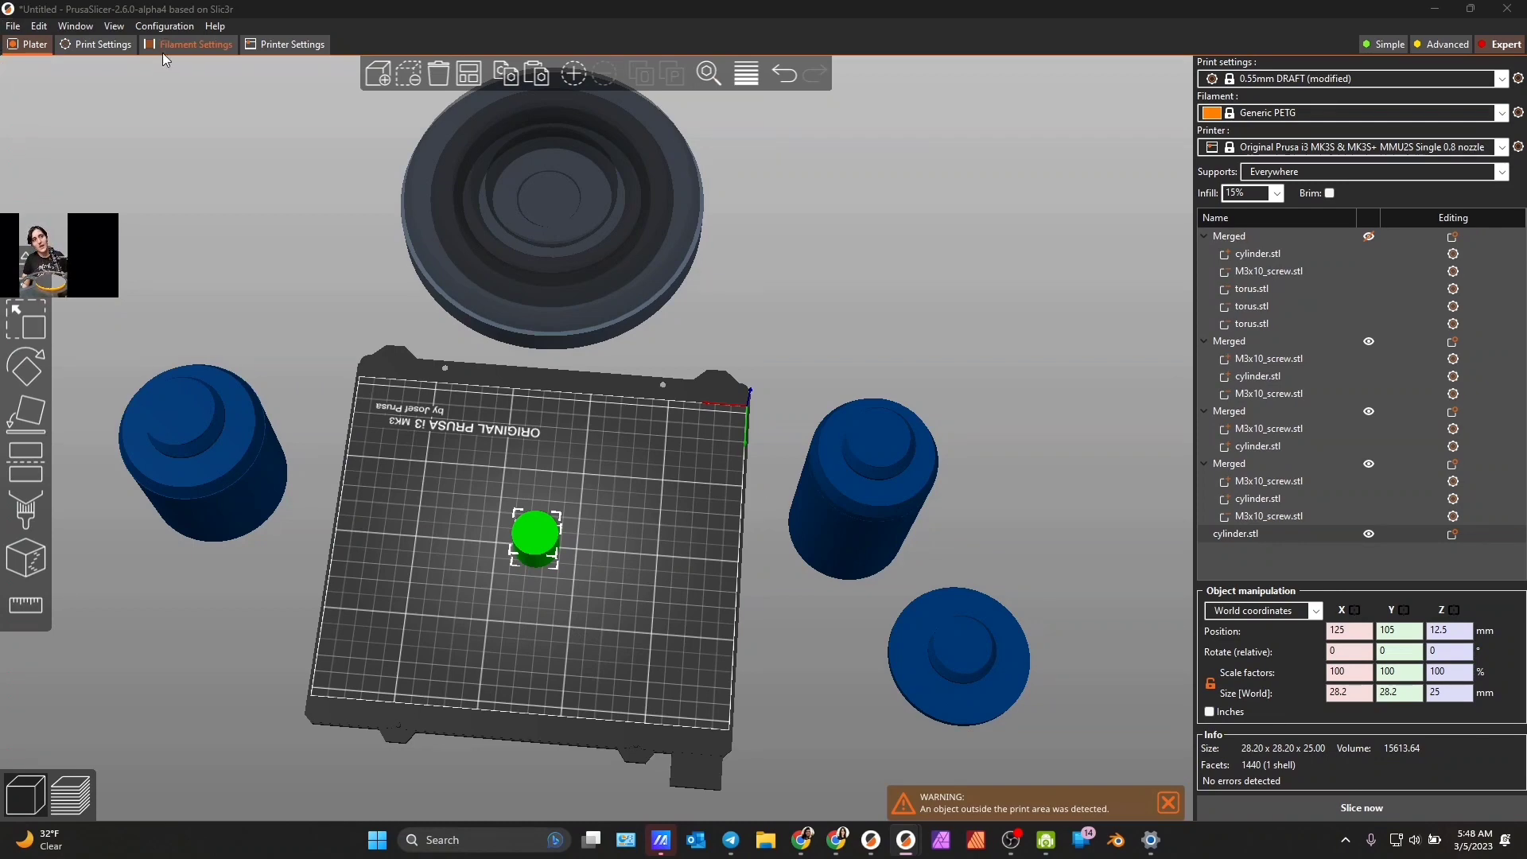
drag(805, 561, 661, 449)
scroll(697, 473, up, 5)
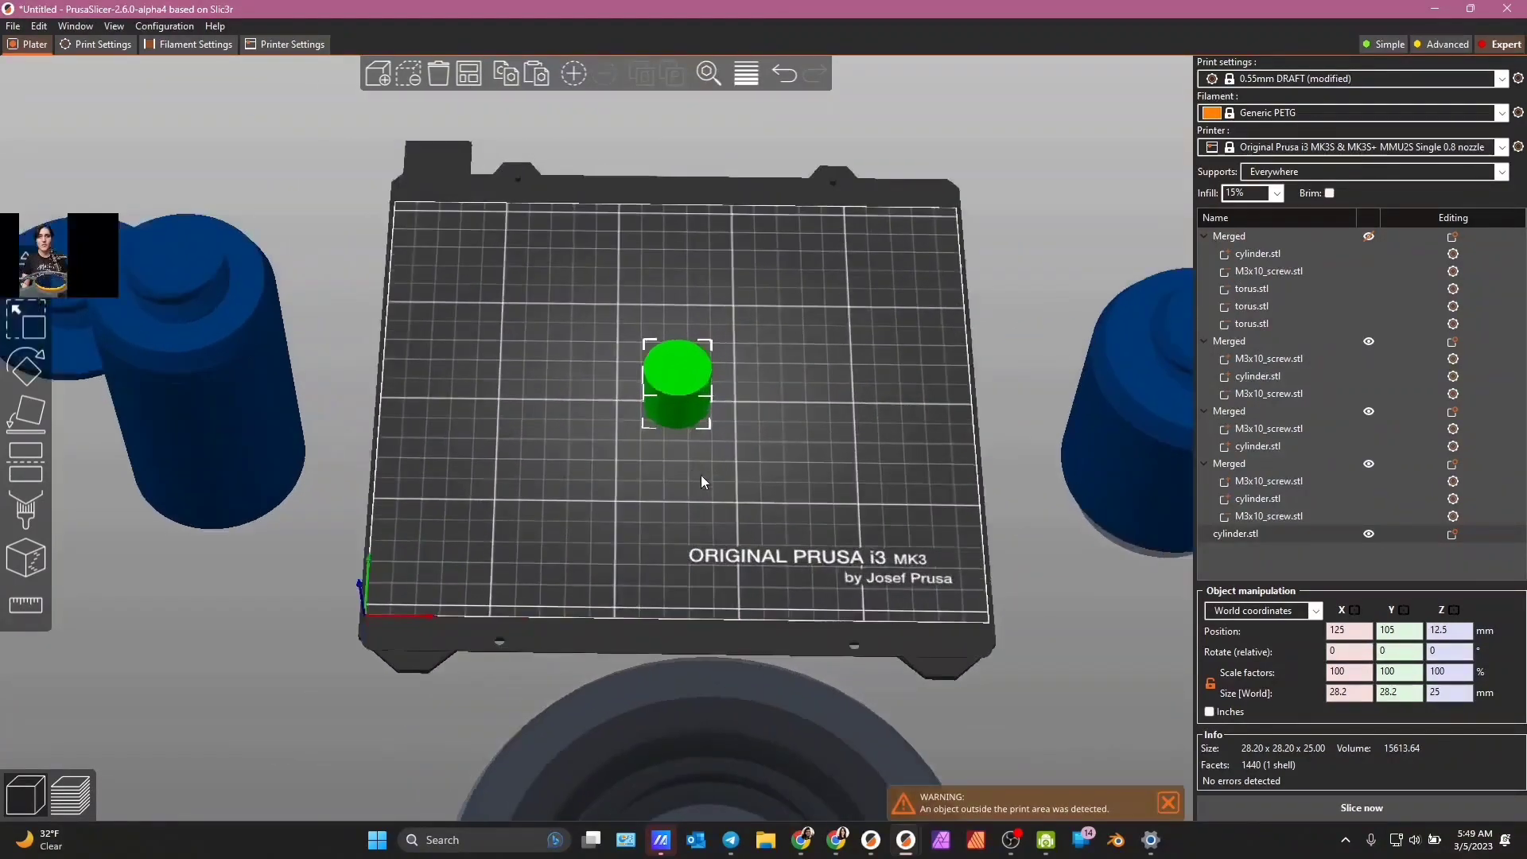
drag(762, 531, 760, 543)
click(13, 25)
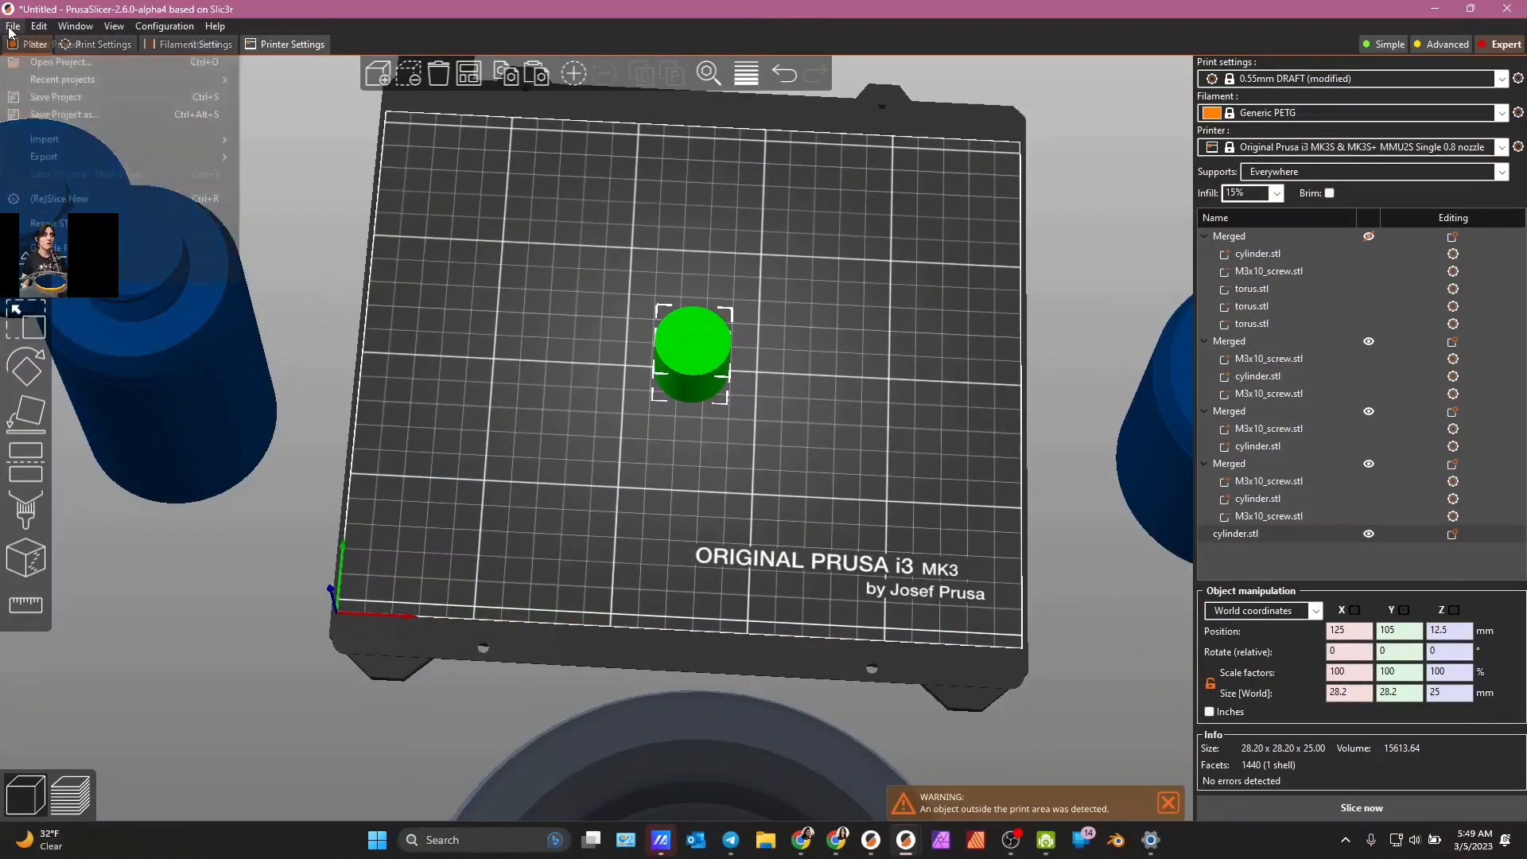
mouse_move(30, 33)
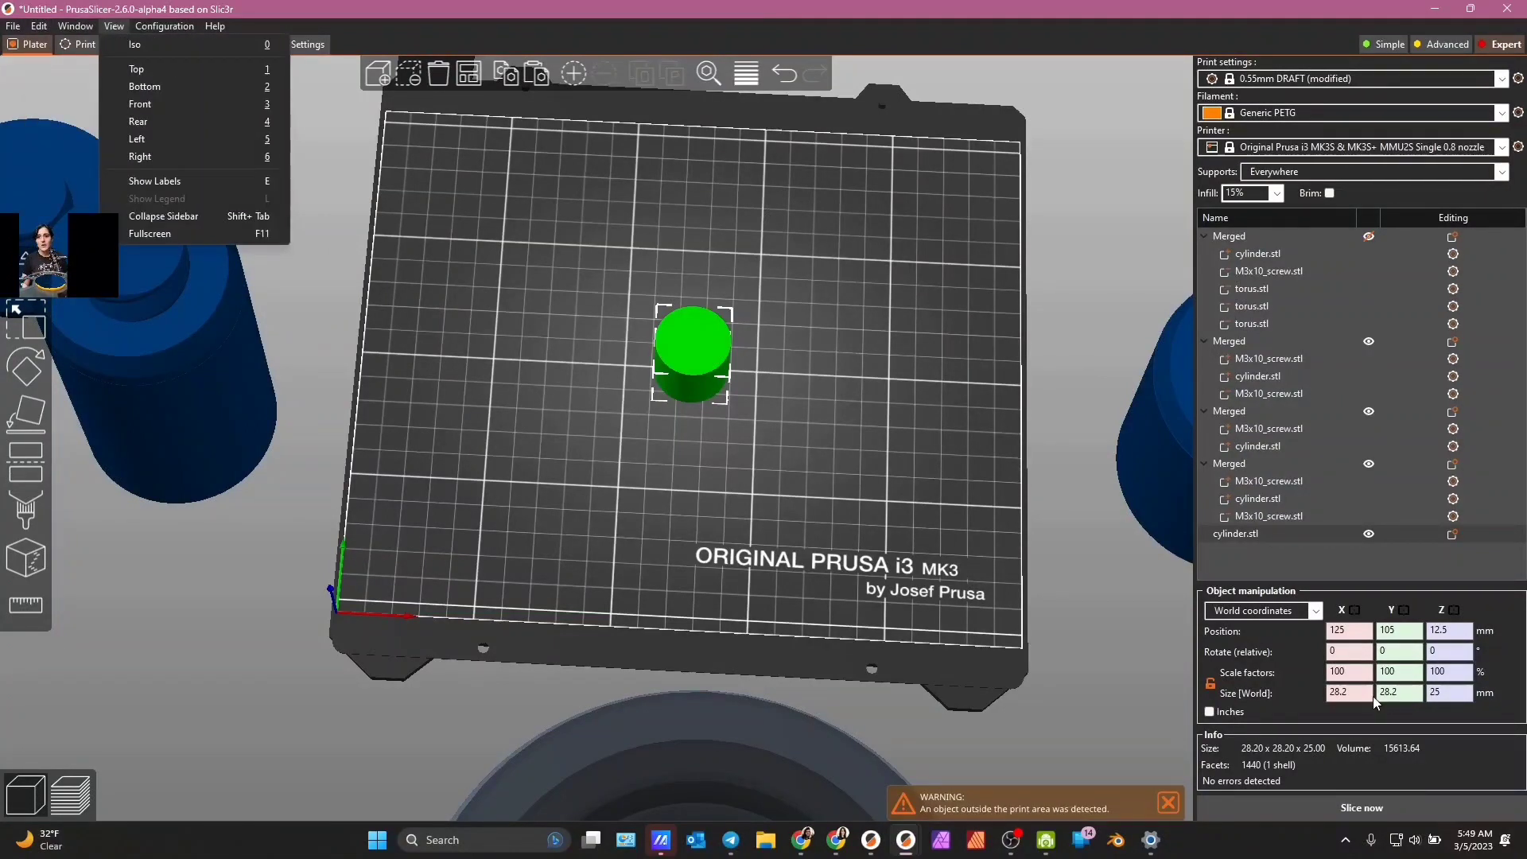
- Set the new cylinder's X and Y sizes to 200 mm
drag(1361, 694, 1289, 689)
text(200)
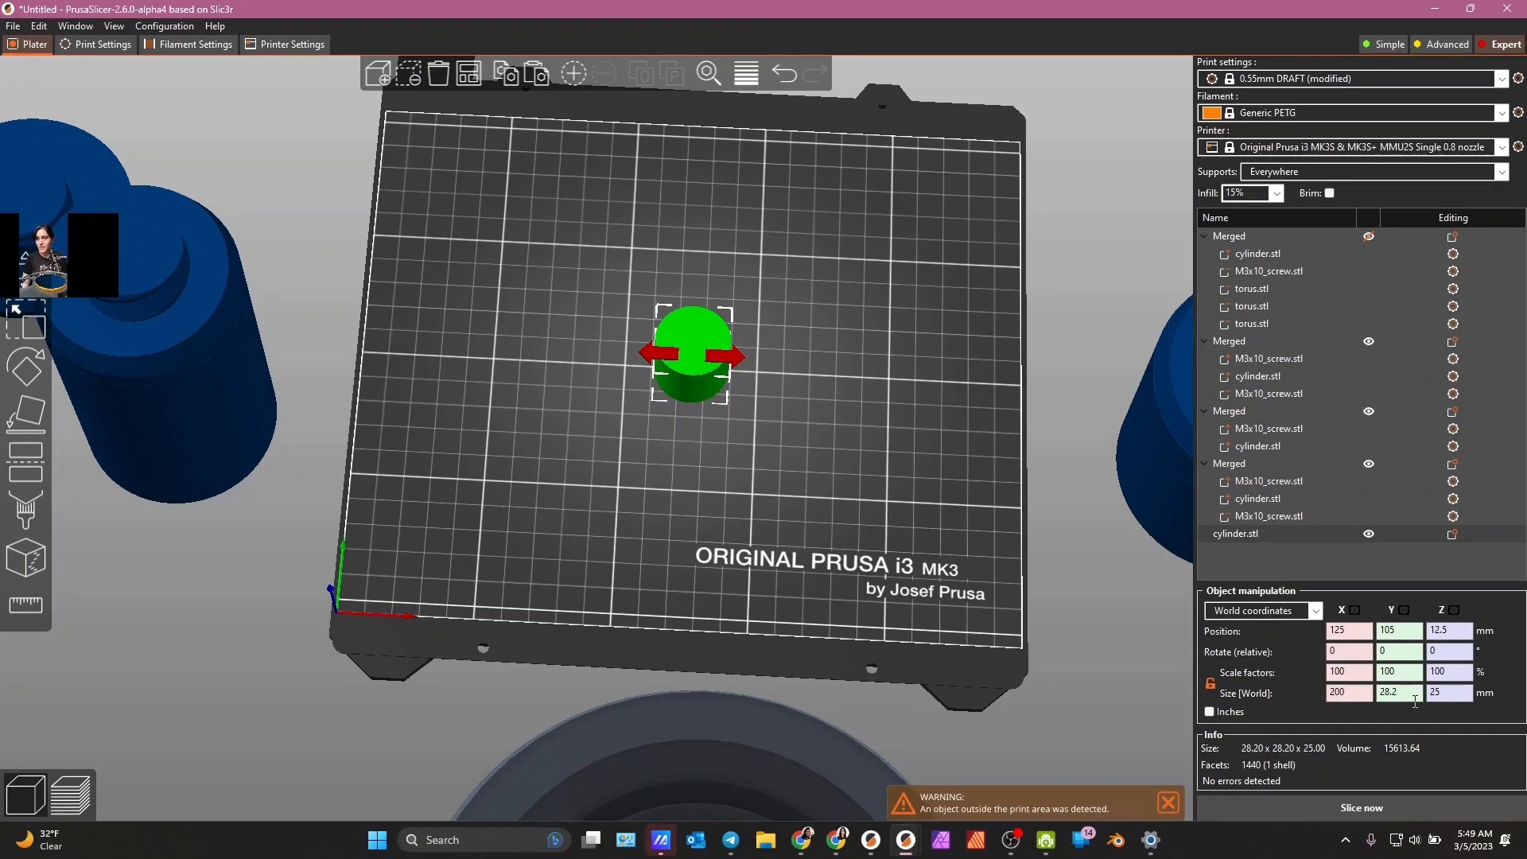
key(Tab)
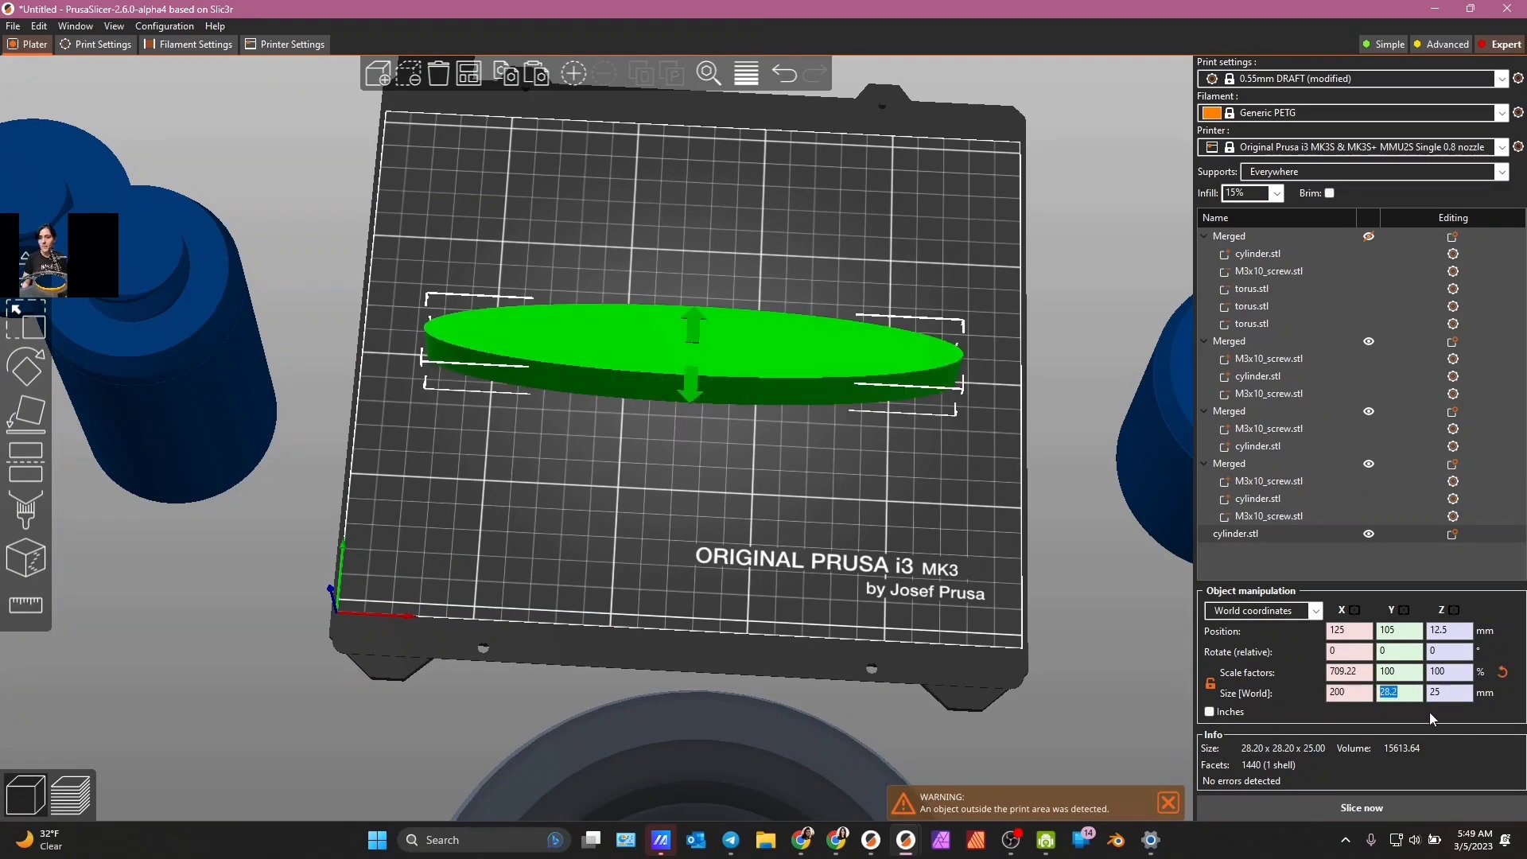
text(200)
click(696, 556)
mouse_move(979, 611)
mouse_down()
mouse_move(973, 570)
mouse_move(972, 595)
mouse_up()
click(694, 557)
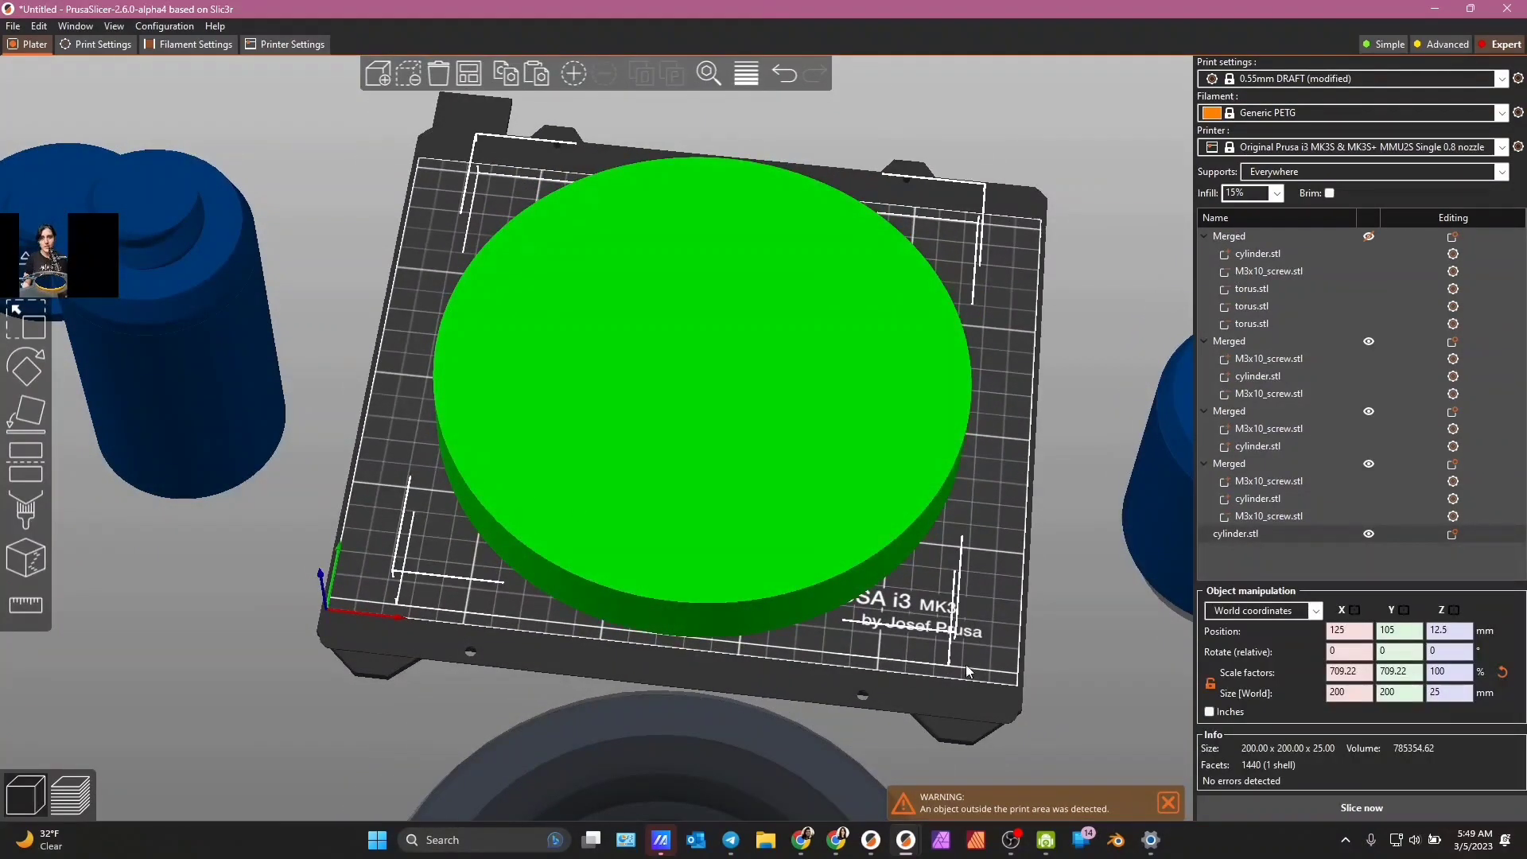
- Refine the cylinder's size to 200.69 mm in X and Y and set its height to 124.4 mm
click(1359, 692)
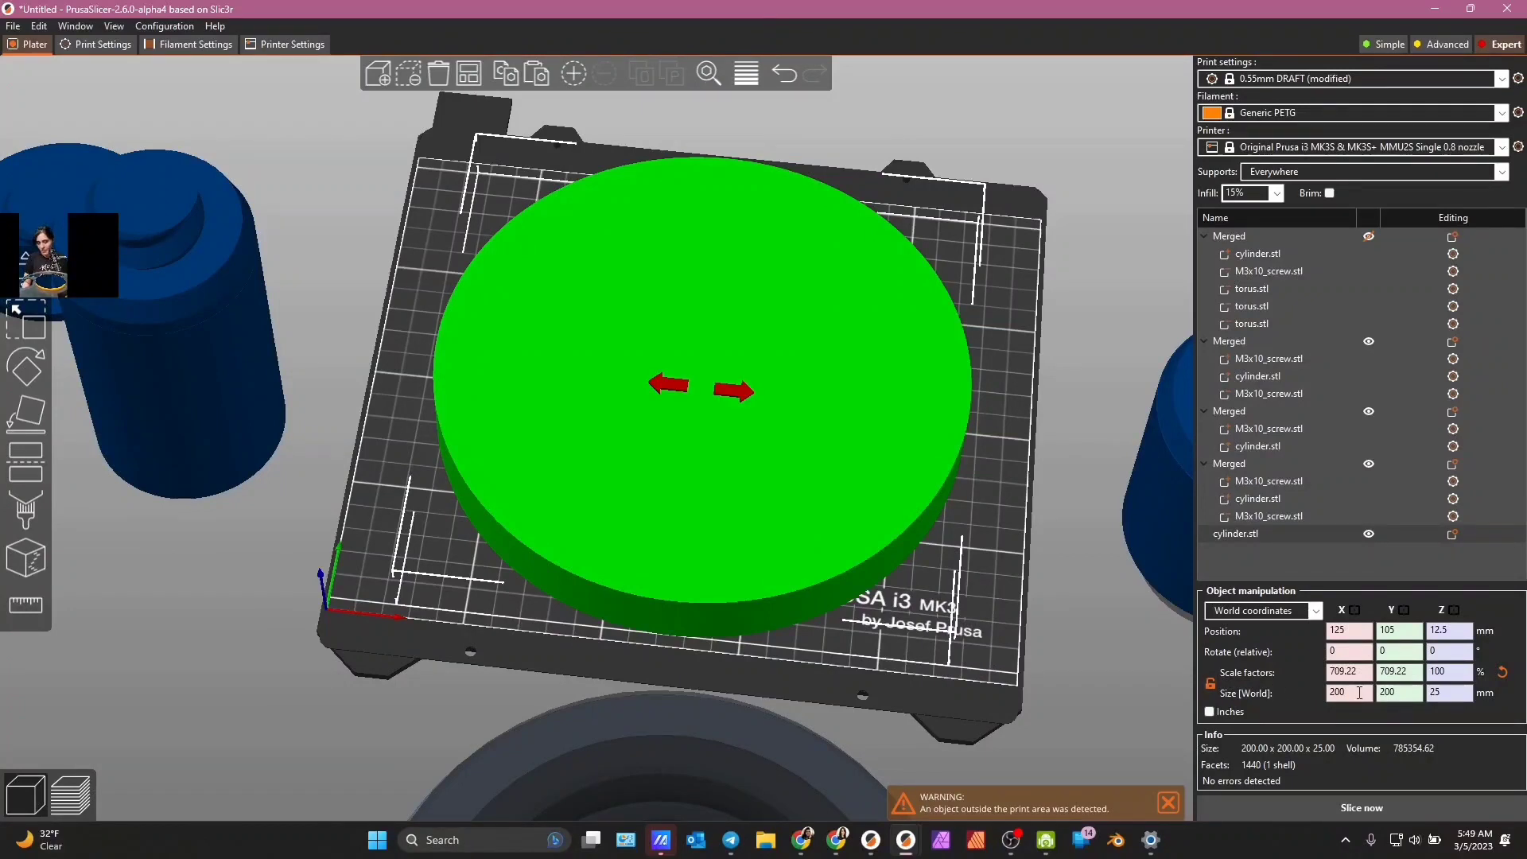
text(.69)
click(1393, 693)
text(.)
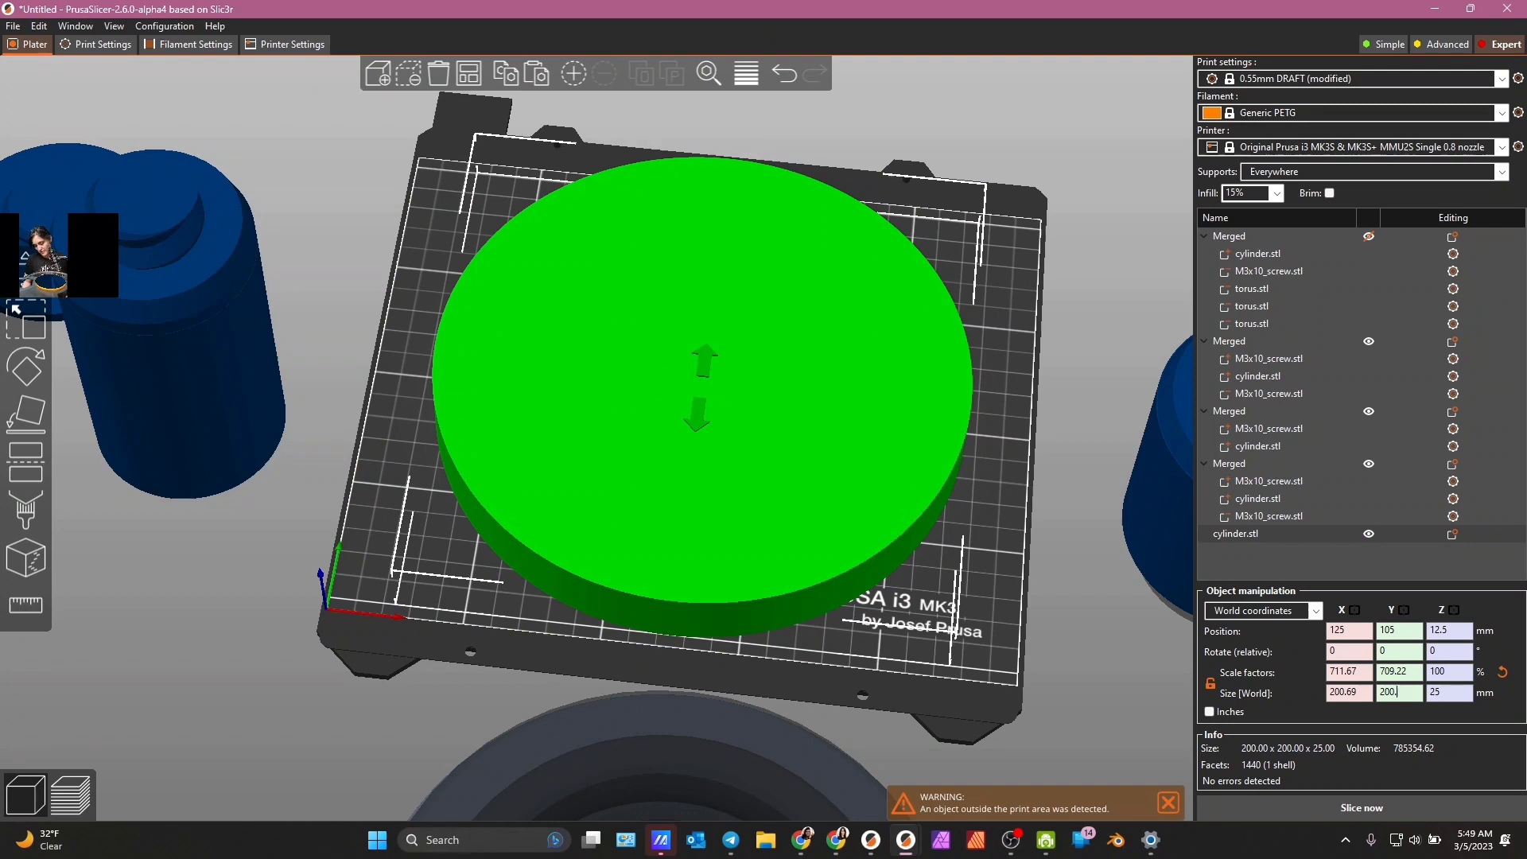
text(69)
double_click(1438, 693)
text(124.4)
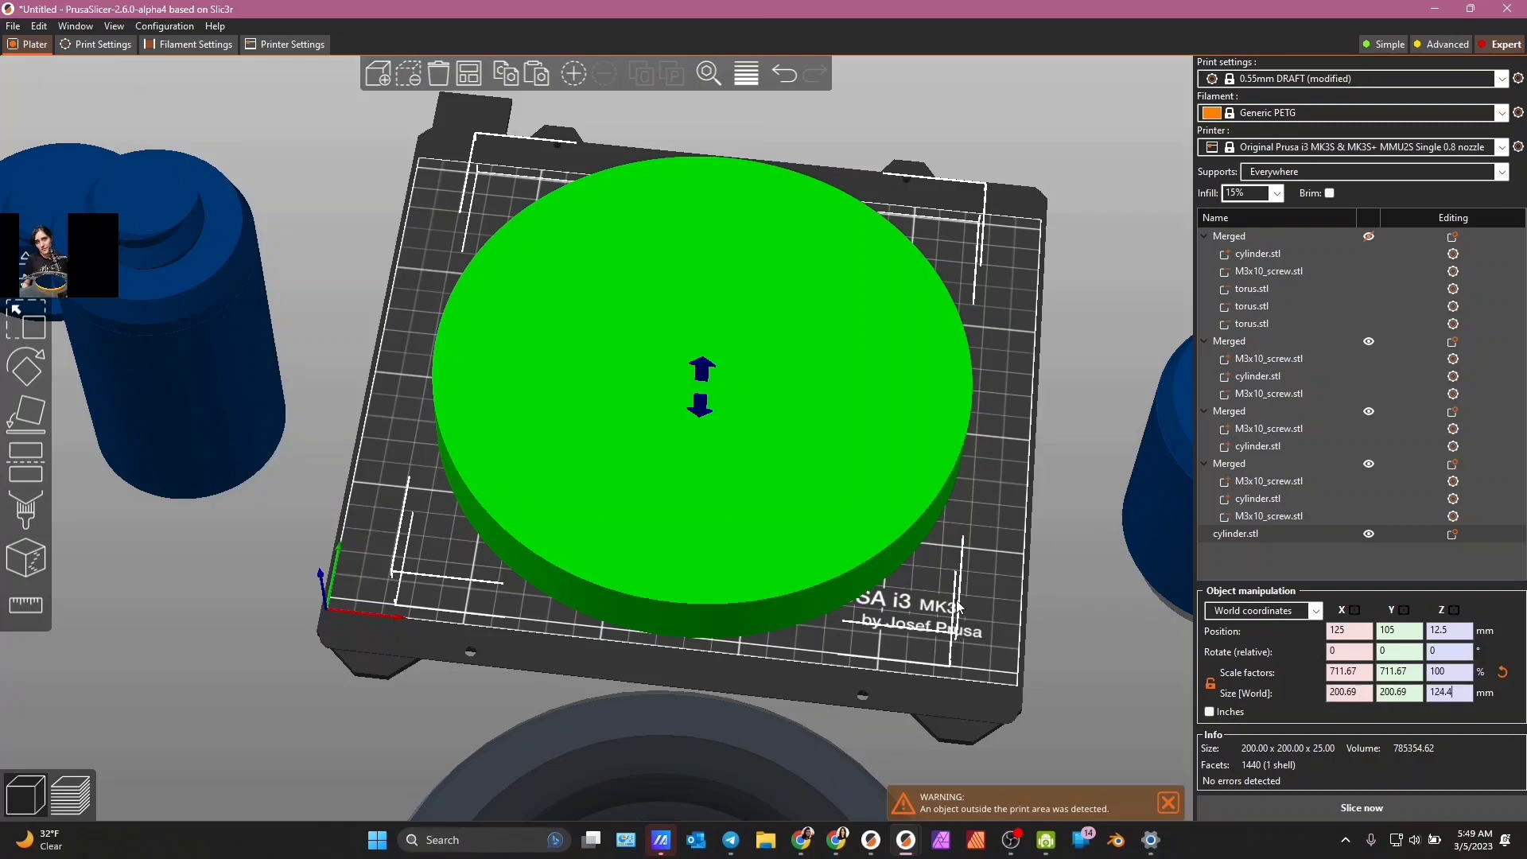
click(962, 616)
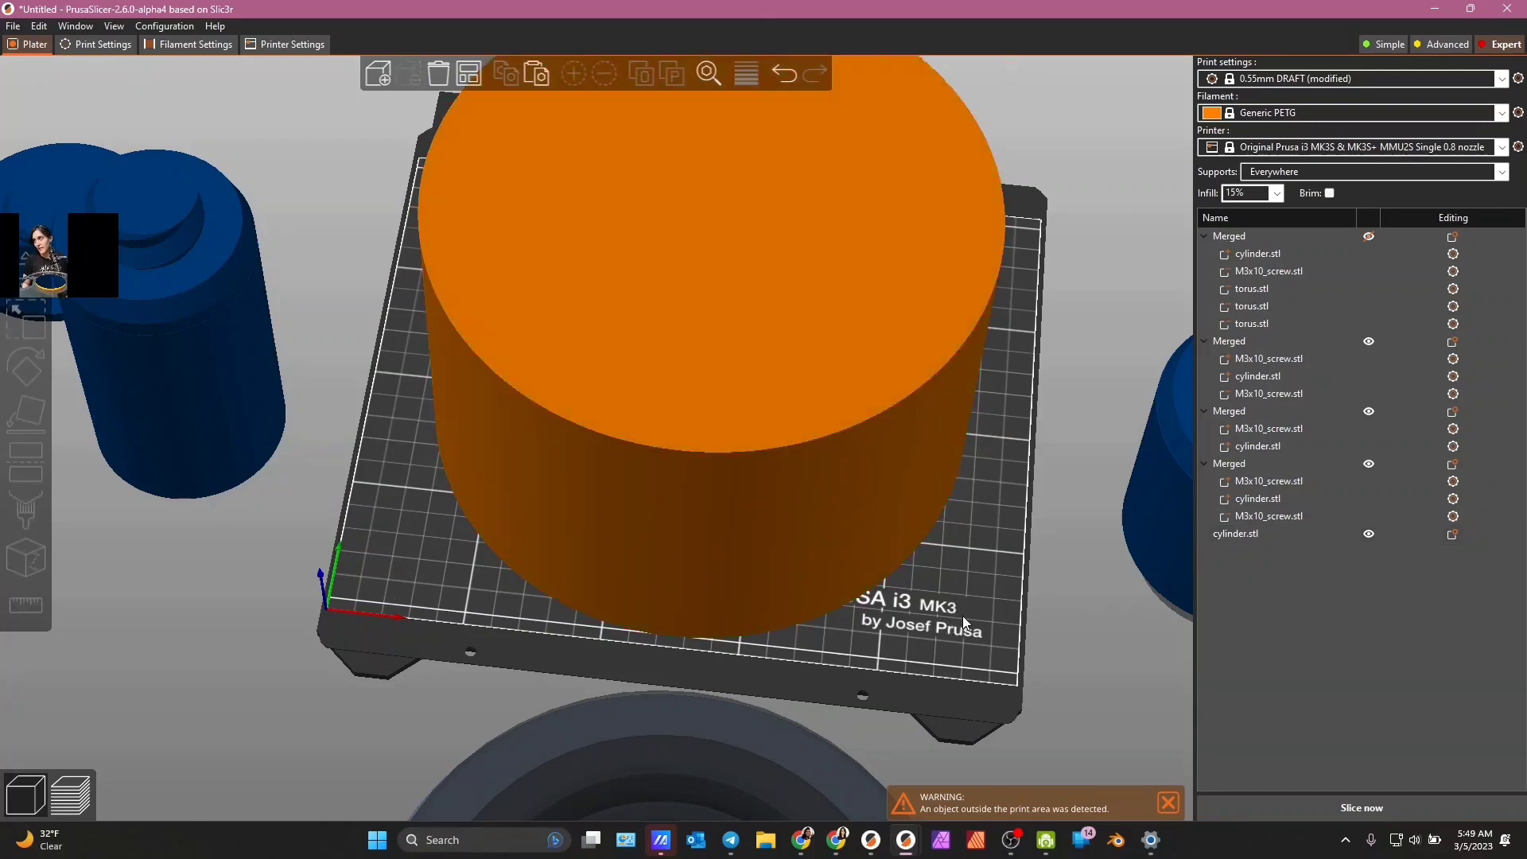
mouse_move(897, 641)
mouse_down()
mouse_move(908, 619)
mouse_move(894, 619)
mouse_up()
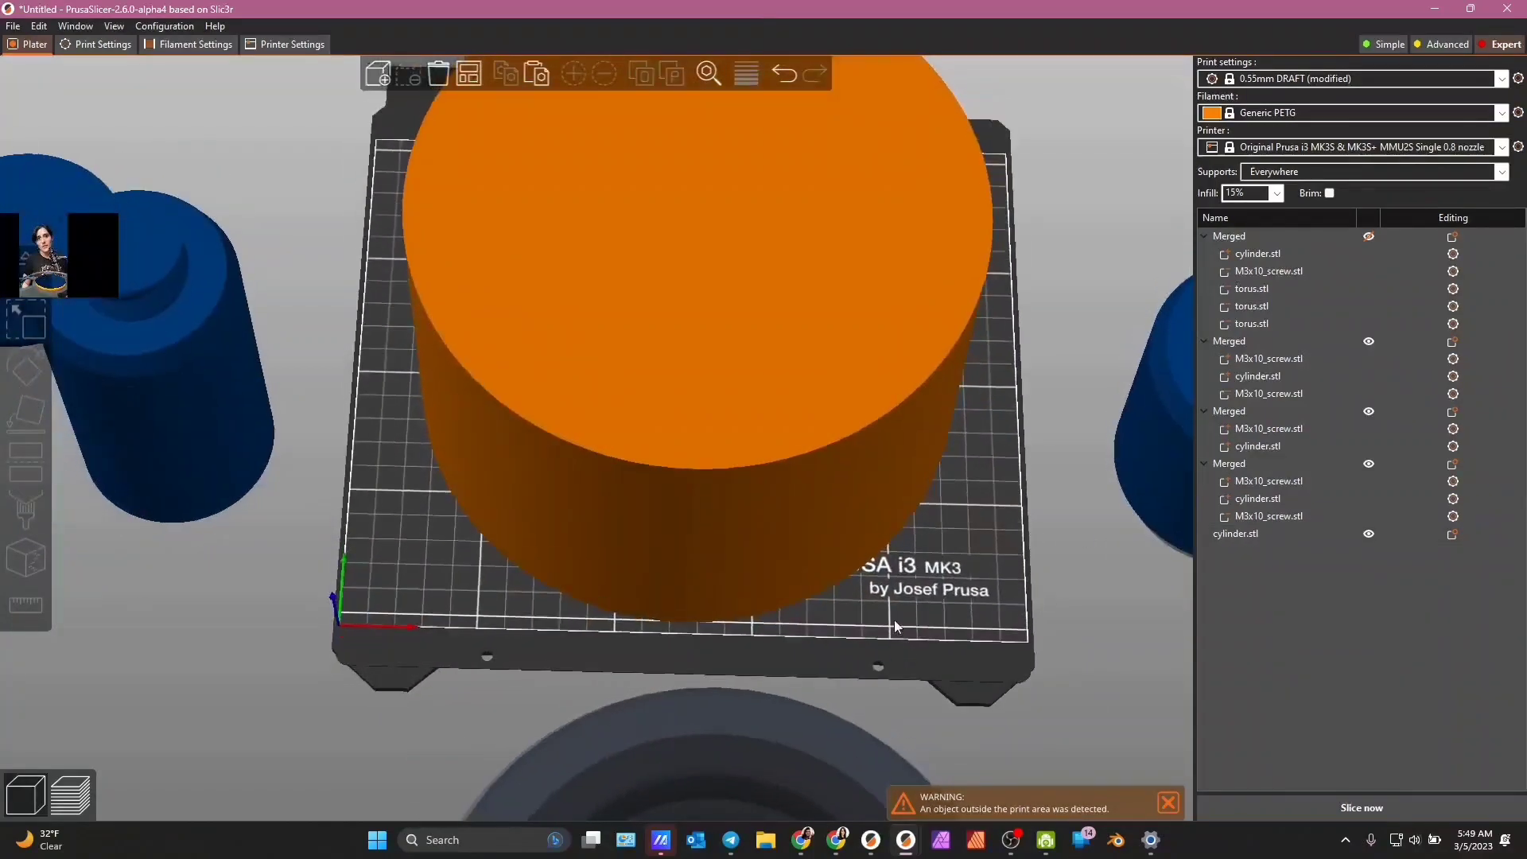
click(805, 540)
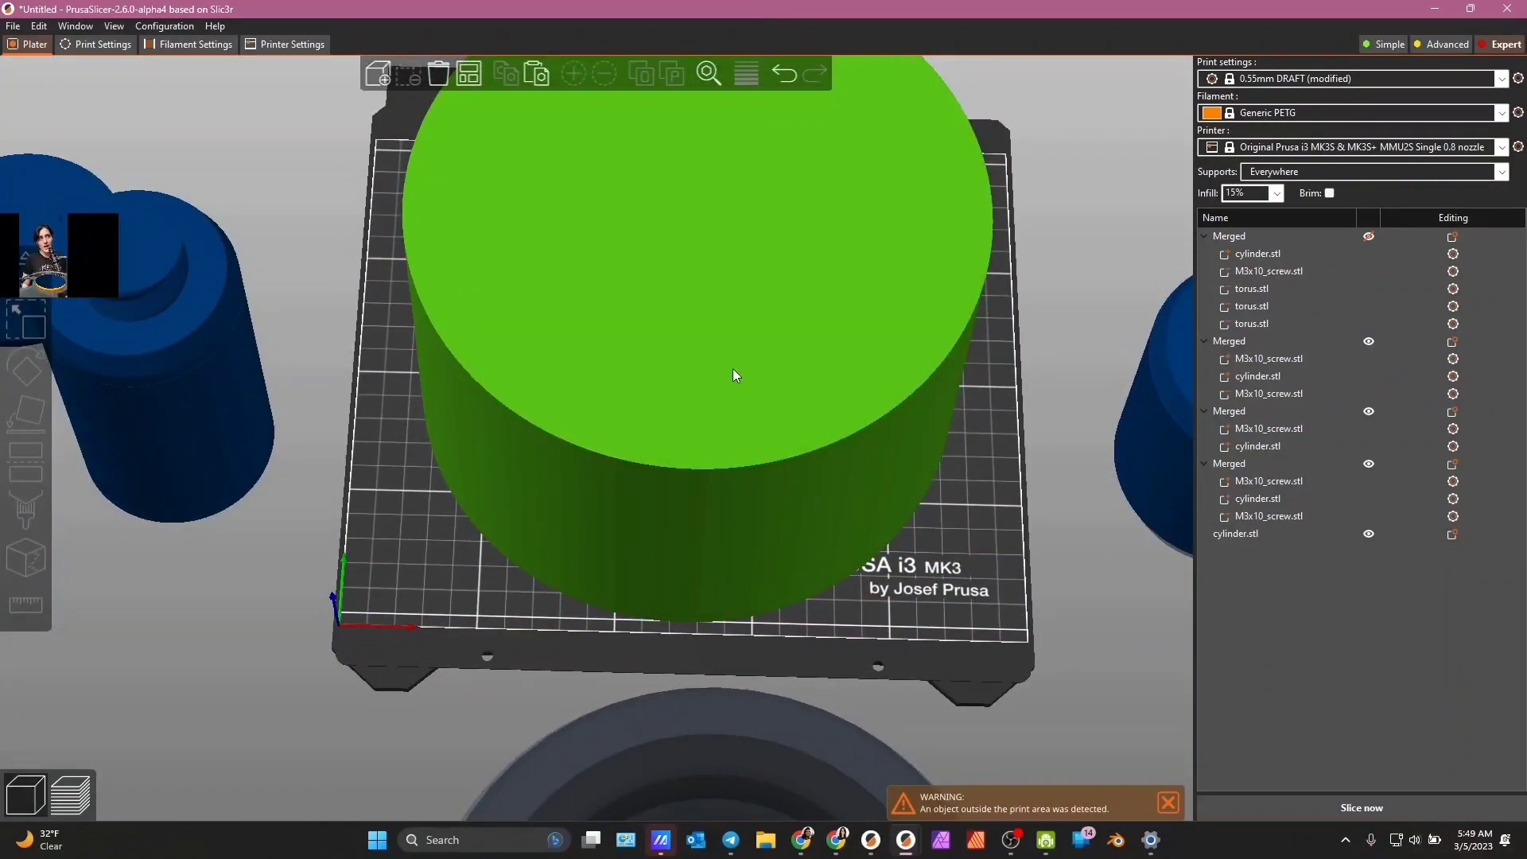
- Duplicate the wide cylinder and merge both cylinders into one multi-part object
click(700, 393)
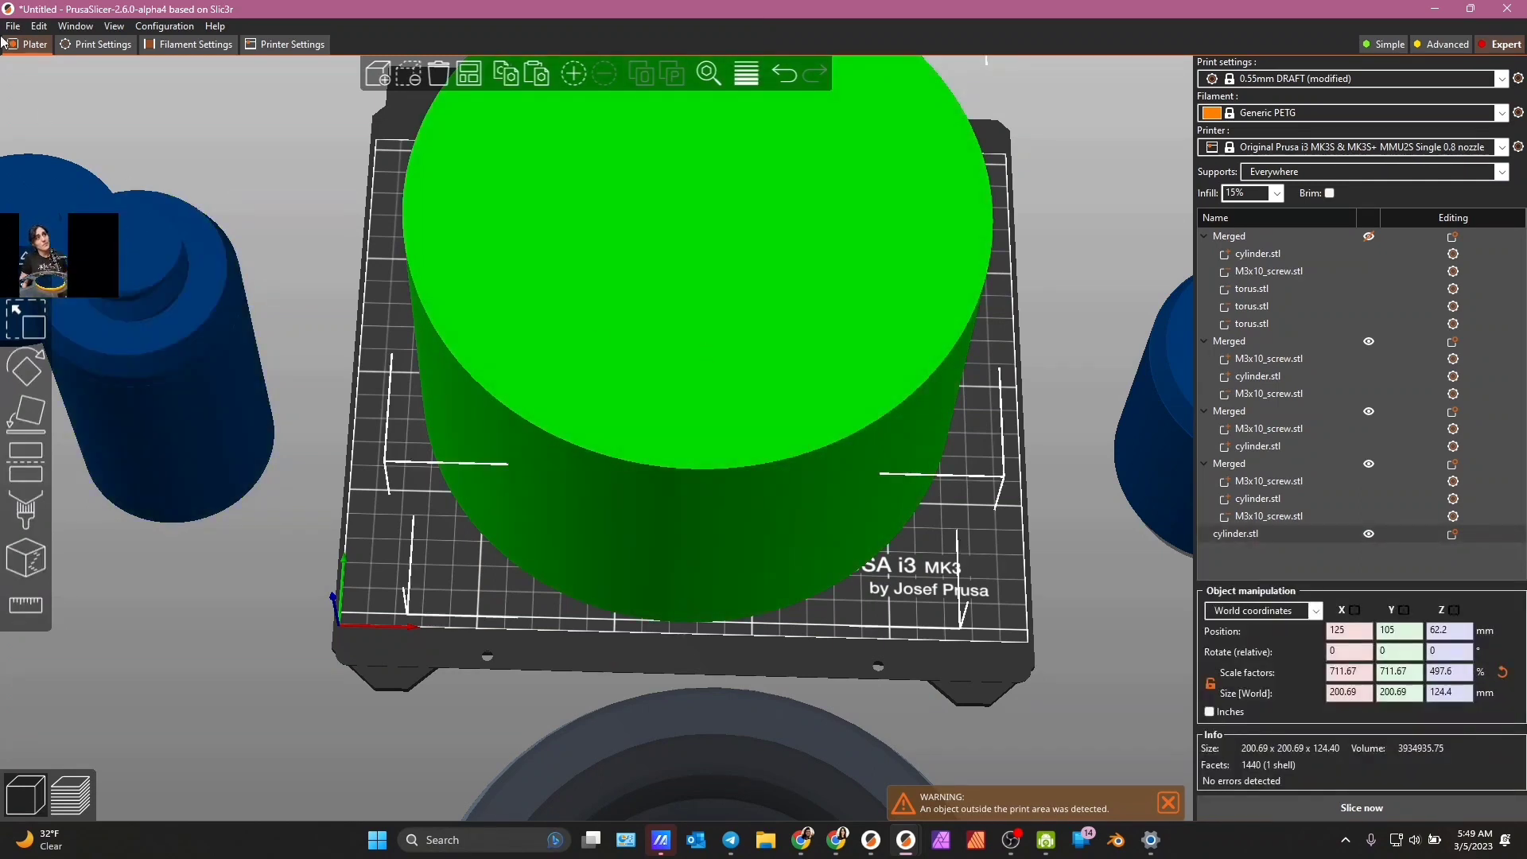
click(506, 76)
click(536, 76)
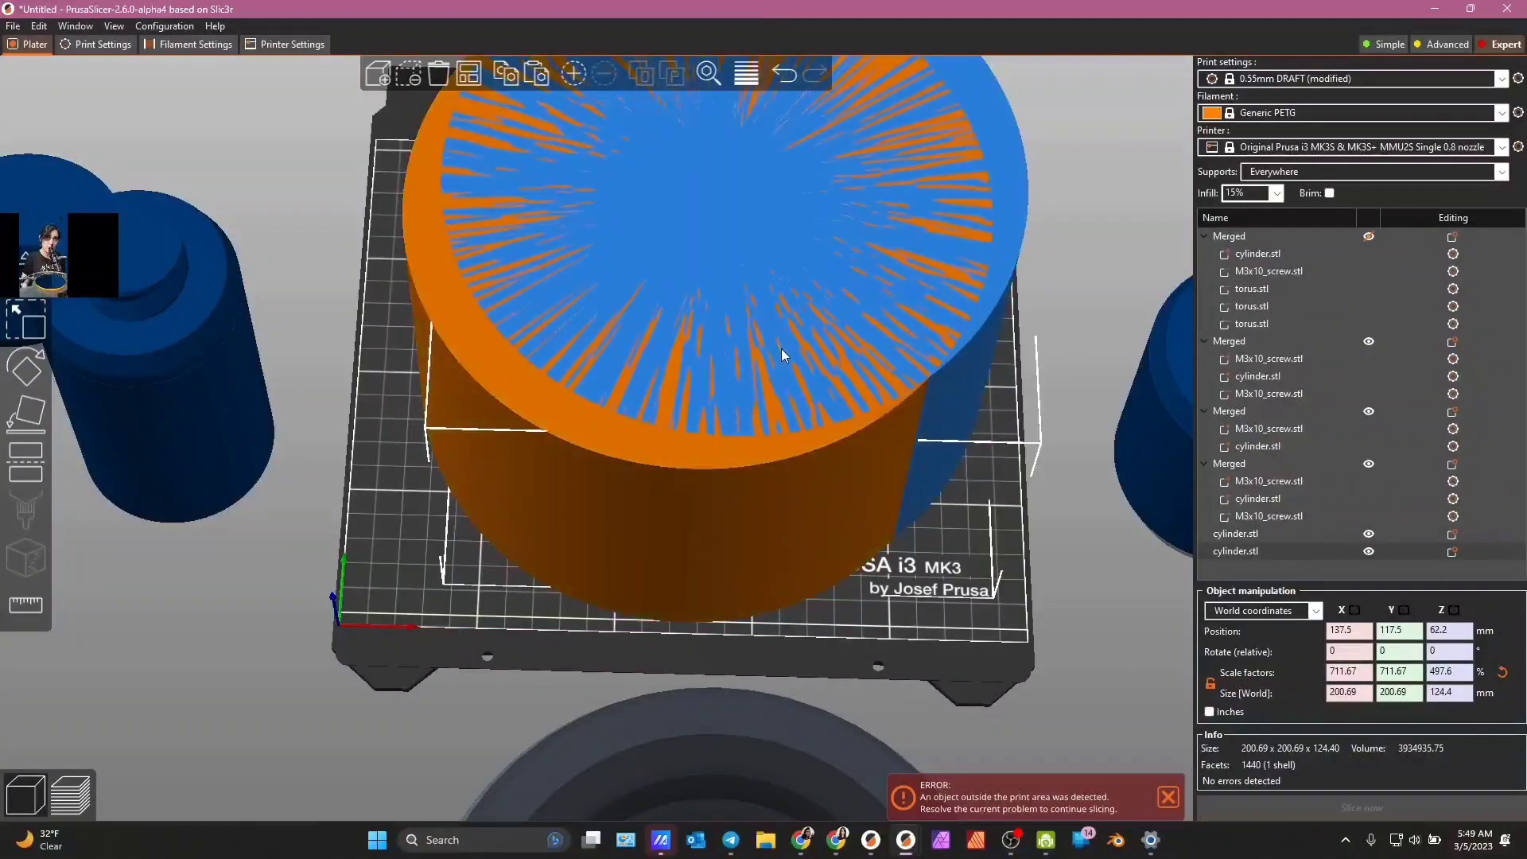
ctrl+click(1234, 537)
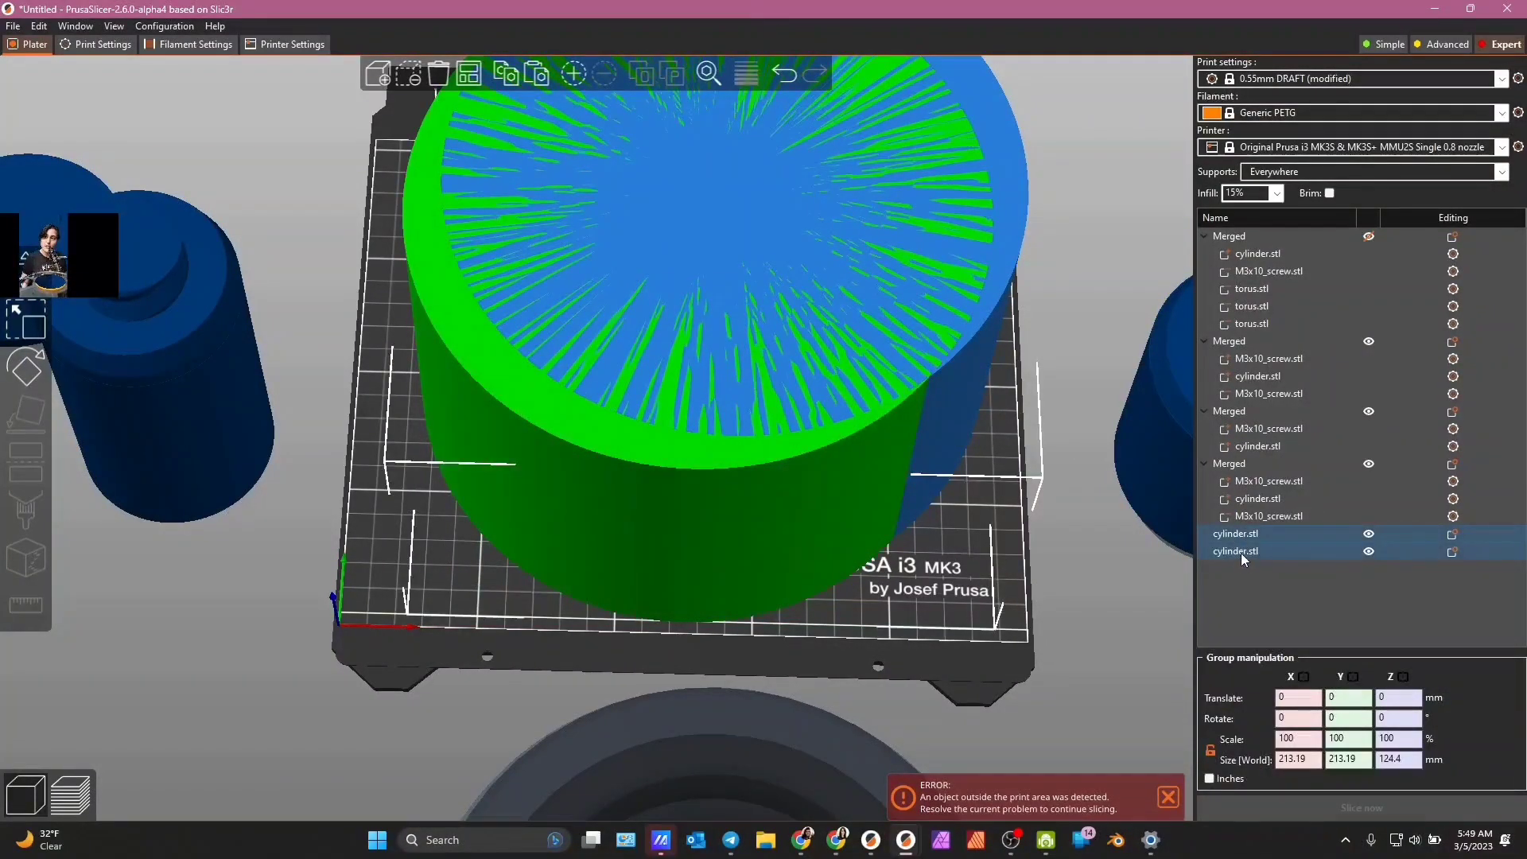
right_click(1241, 552)
click(1321, 641)
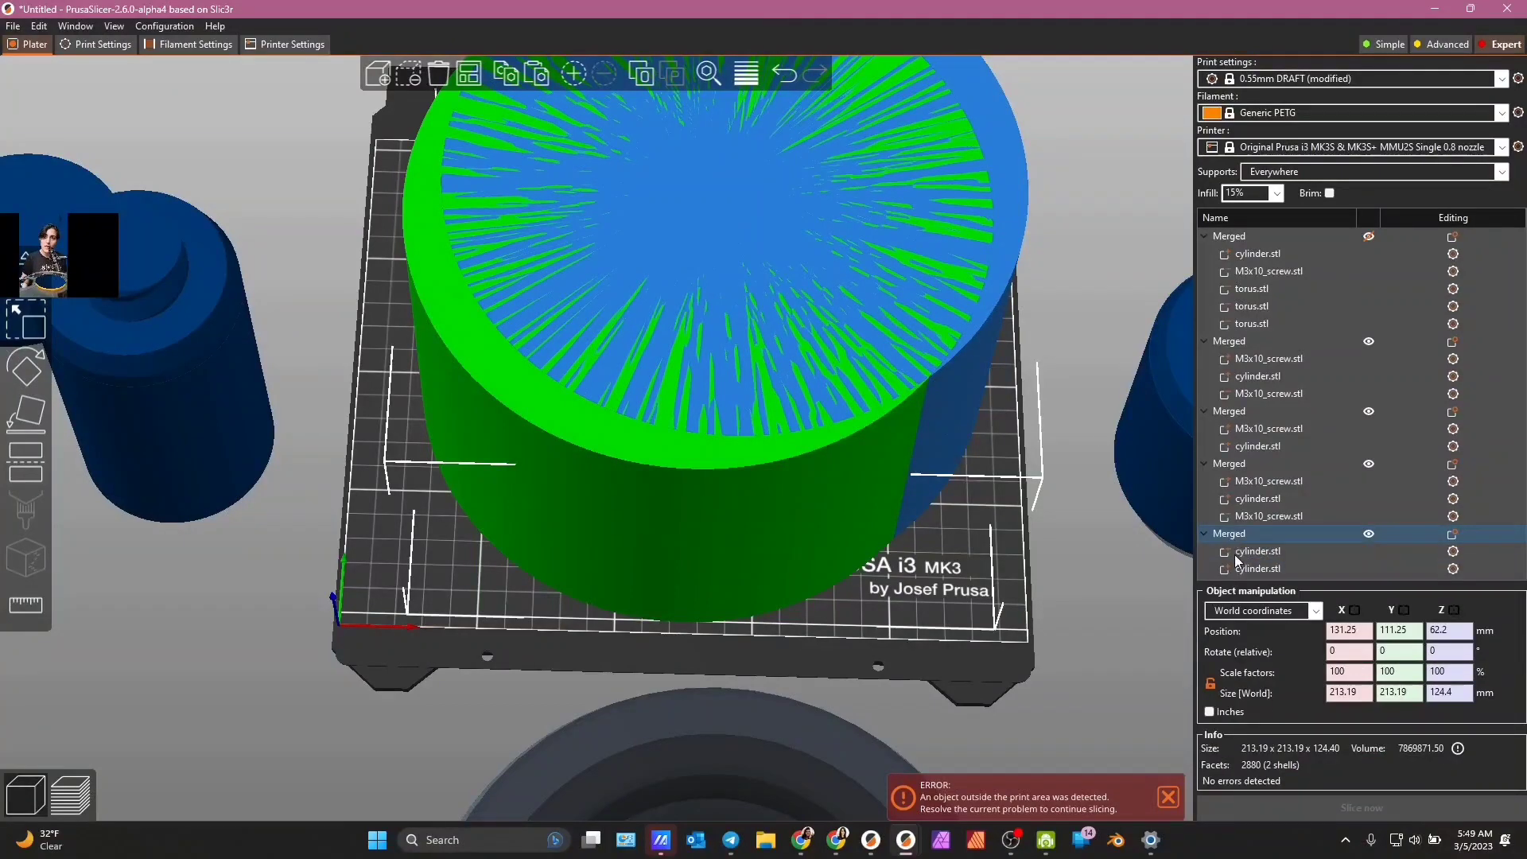
- Set the merged object's first cylinder part to X 0 and Y 0 in object coordinates
click(1237, 552)
click(1291, 612)
click(1282, 636)
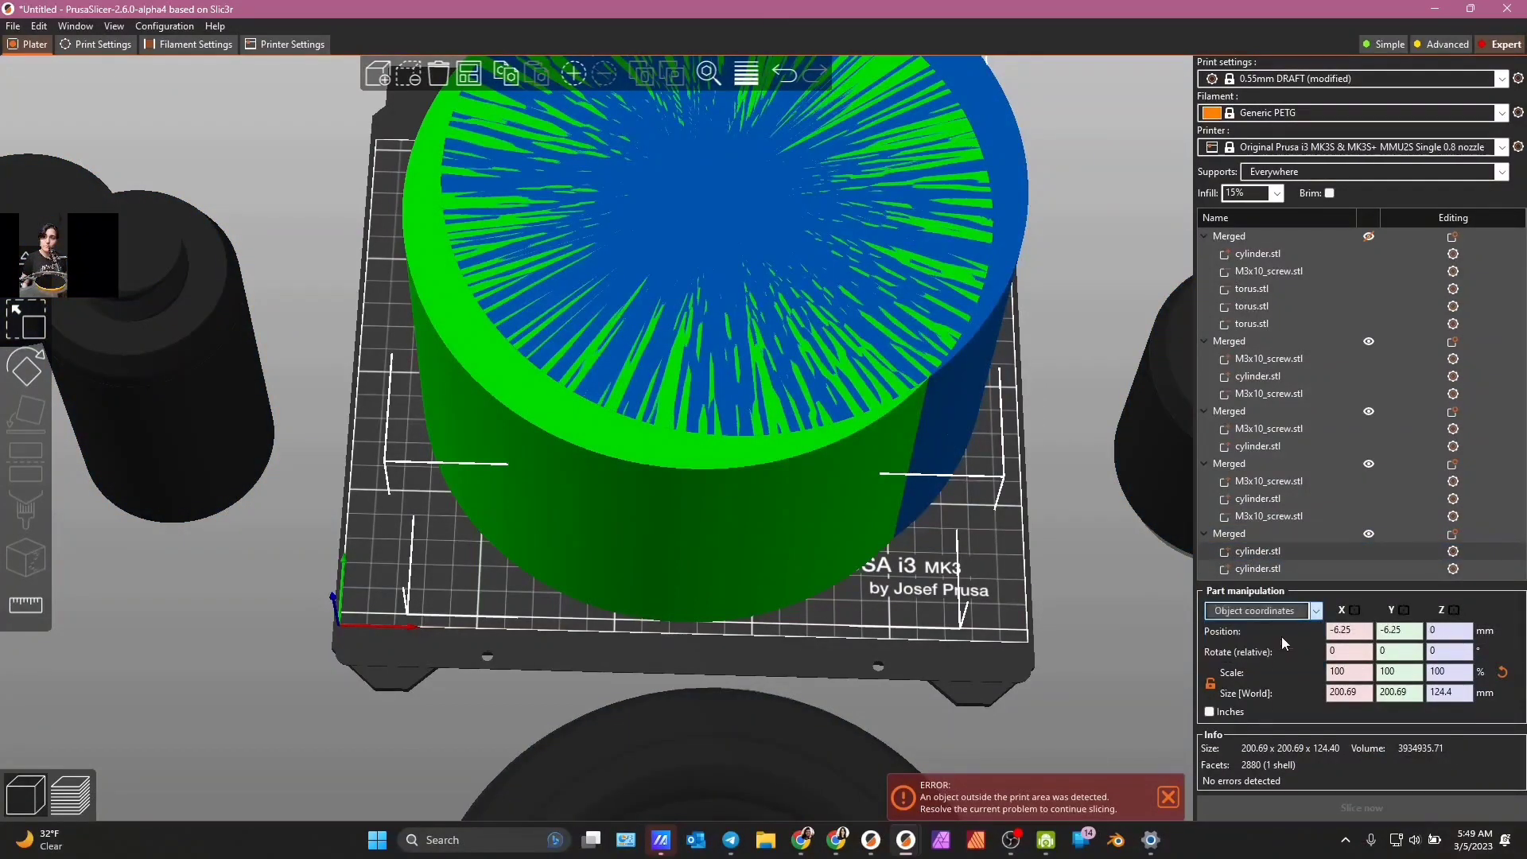
click(1367, 631)
click(1363, 630)
key(Tab)
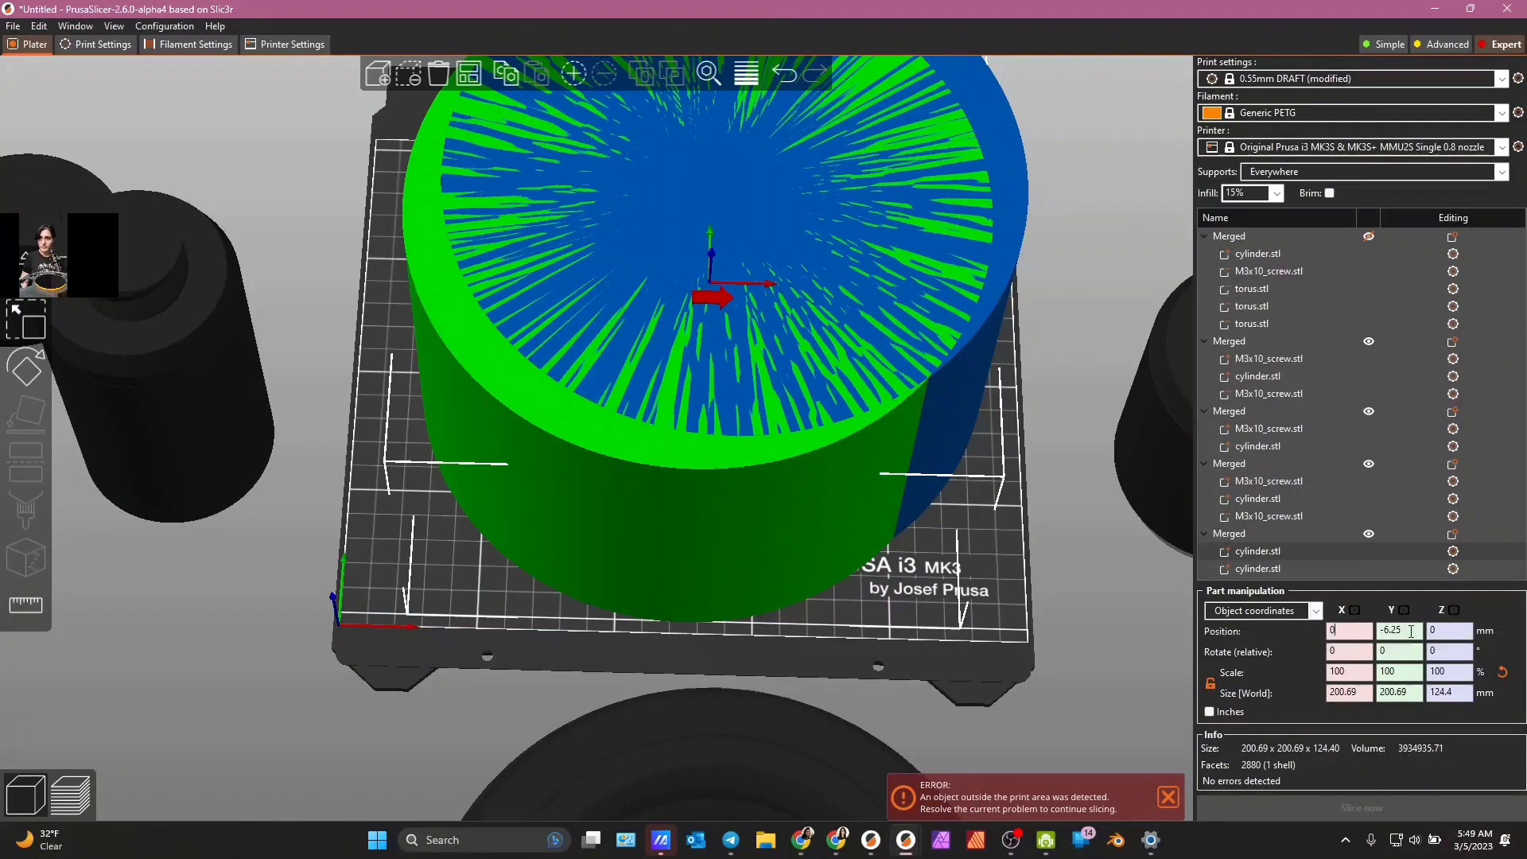
text(0)
key(Return)
- Centre the second cylinder part on the first by setting its X and Y position to 0
click(1270, 569)
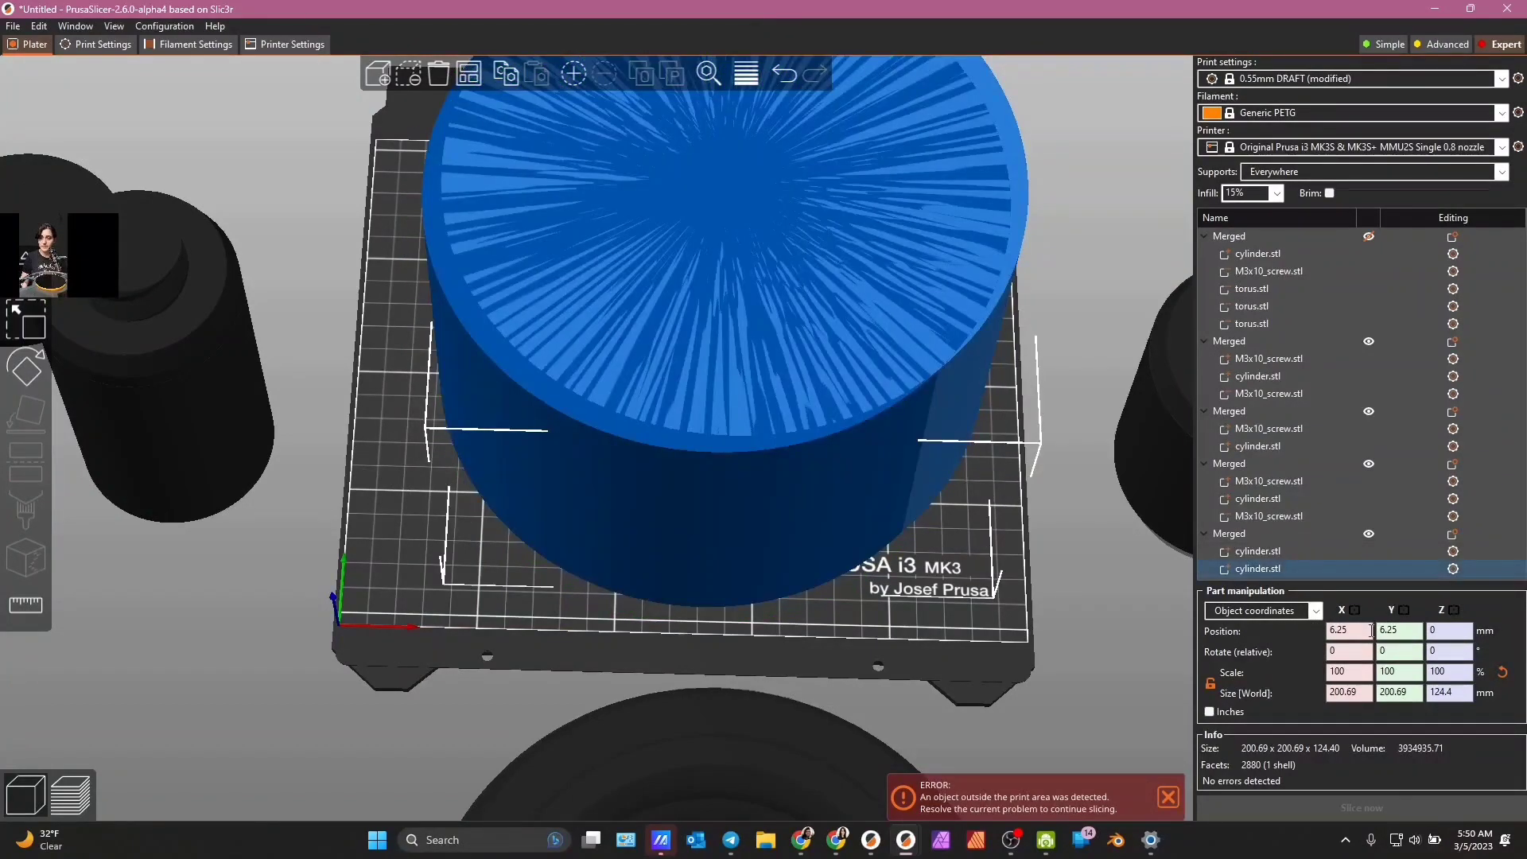
click(1370, 630)
text(0)
key(Tab)
text(0)
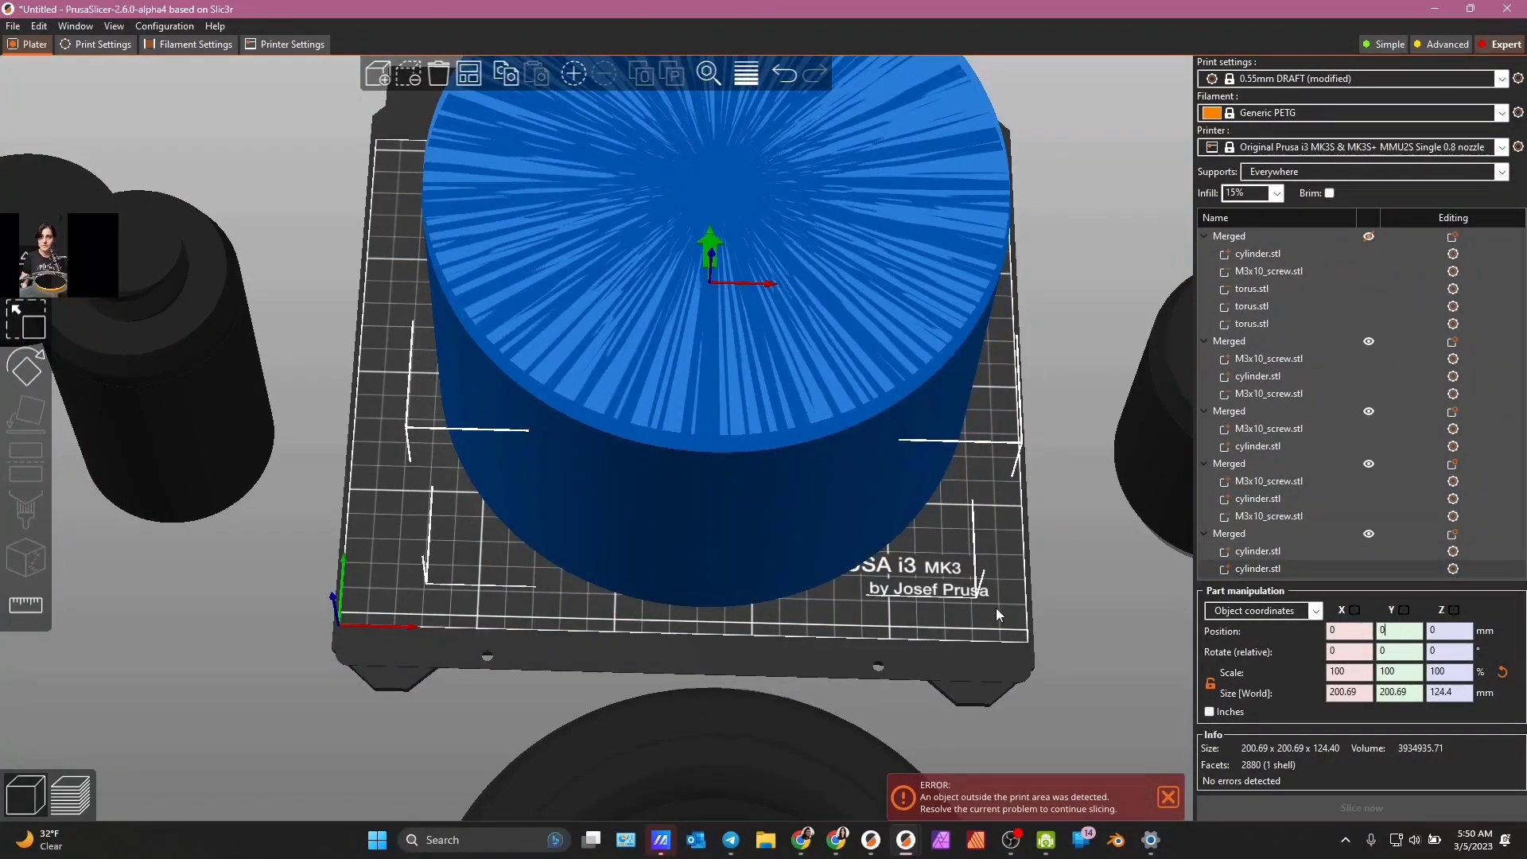
mouse_move(996, 608)
mouse_down()
mouse_move(973, 599)
mouse_move(975, 541)
mouse_move(881, 638)
mouse_move(959, 570)
mouse_move(1005, 618)
mouse_up()
- Resize the first cylinder part to 206 mm in X and Y and 126 mm in Z as the outer body
click(1265, 551)
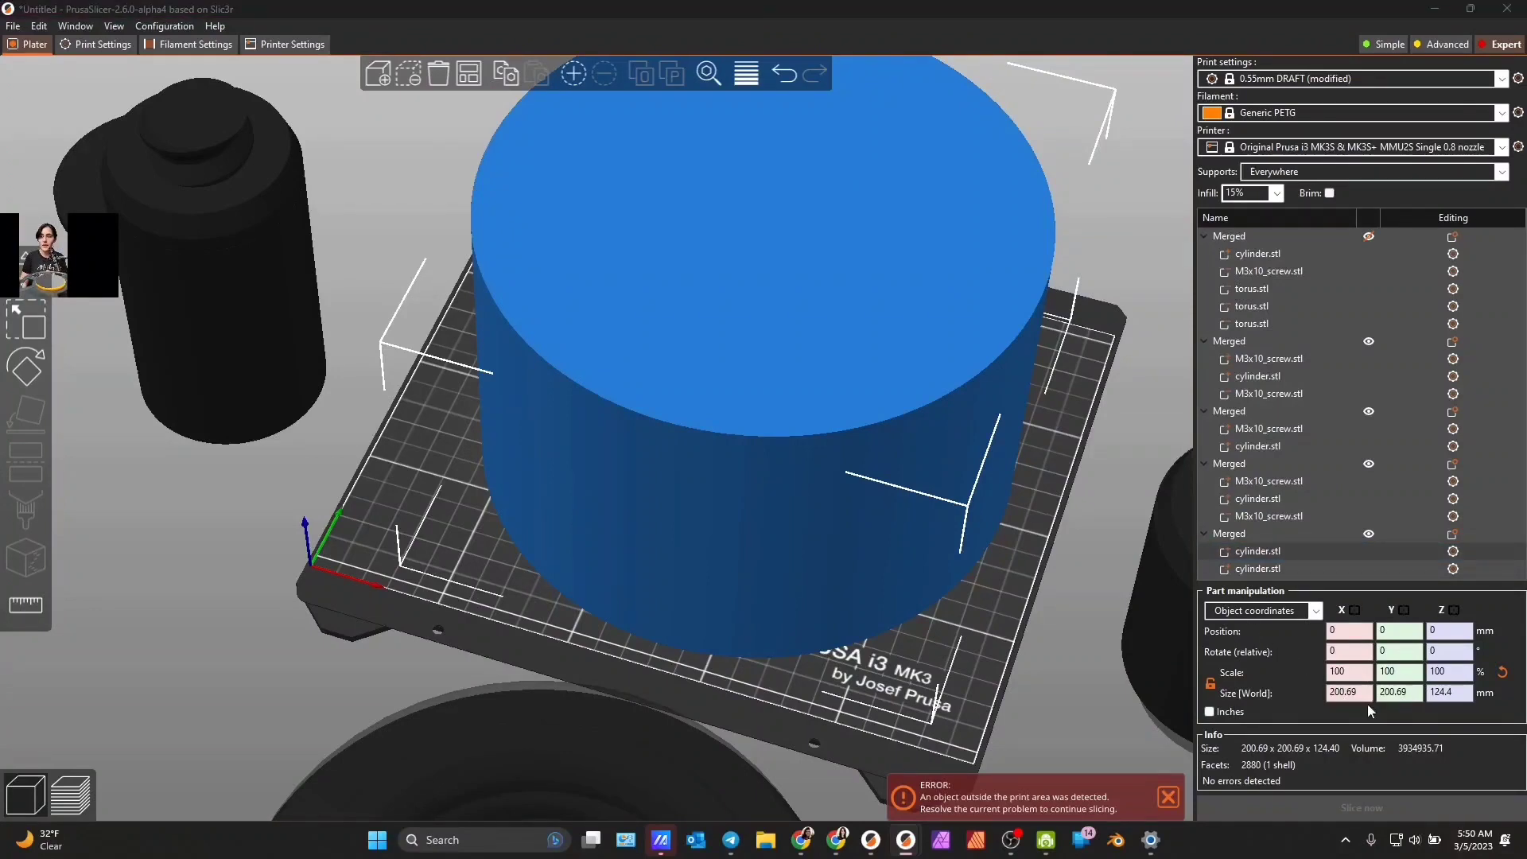
drag(1359, 692, 1336, 691)
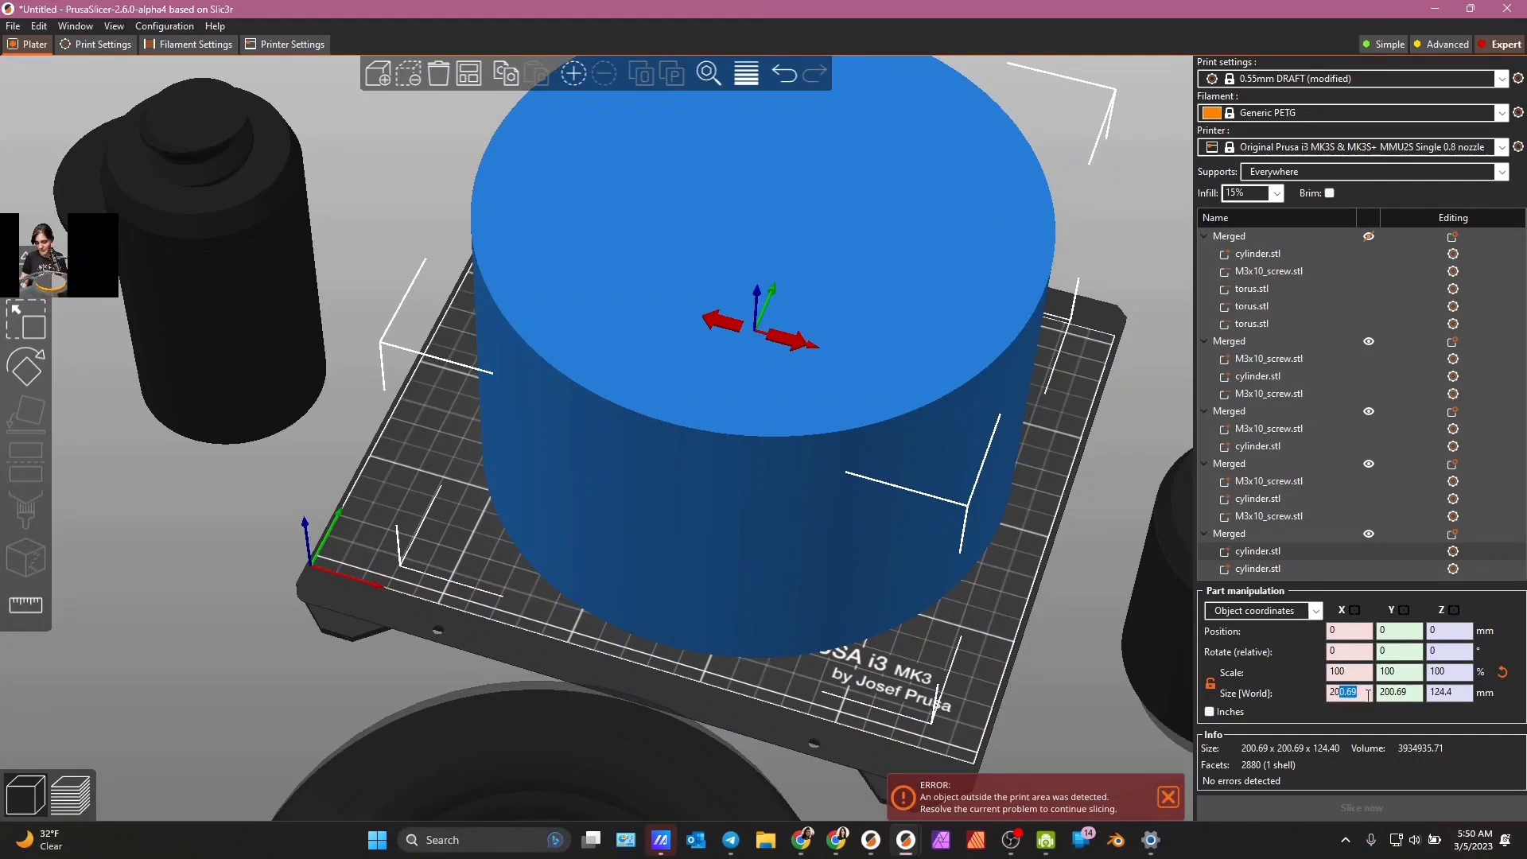
text(6)
drag(1392, 692, 1447, 694)
text(6)
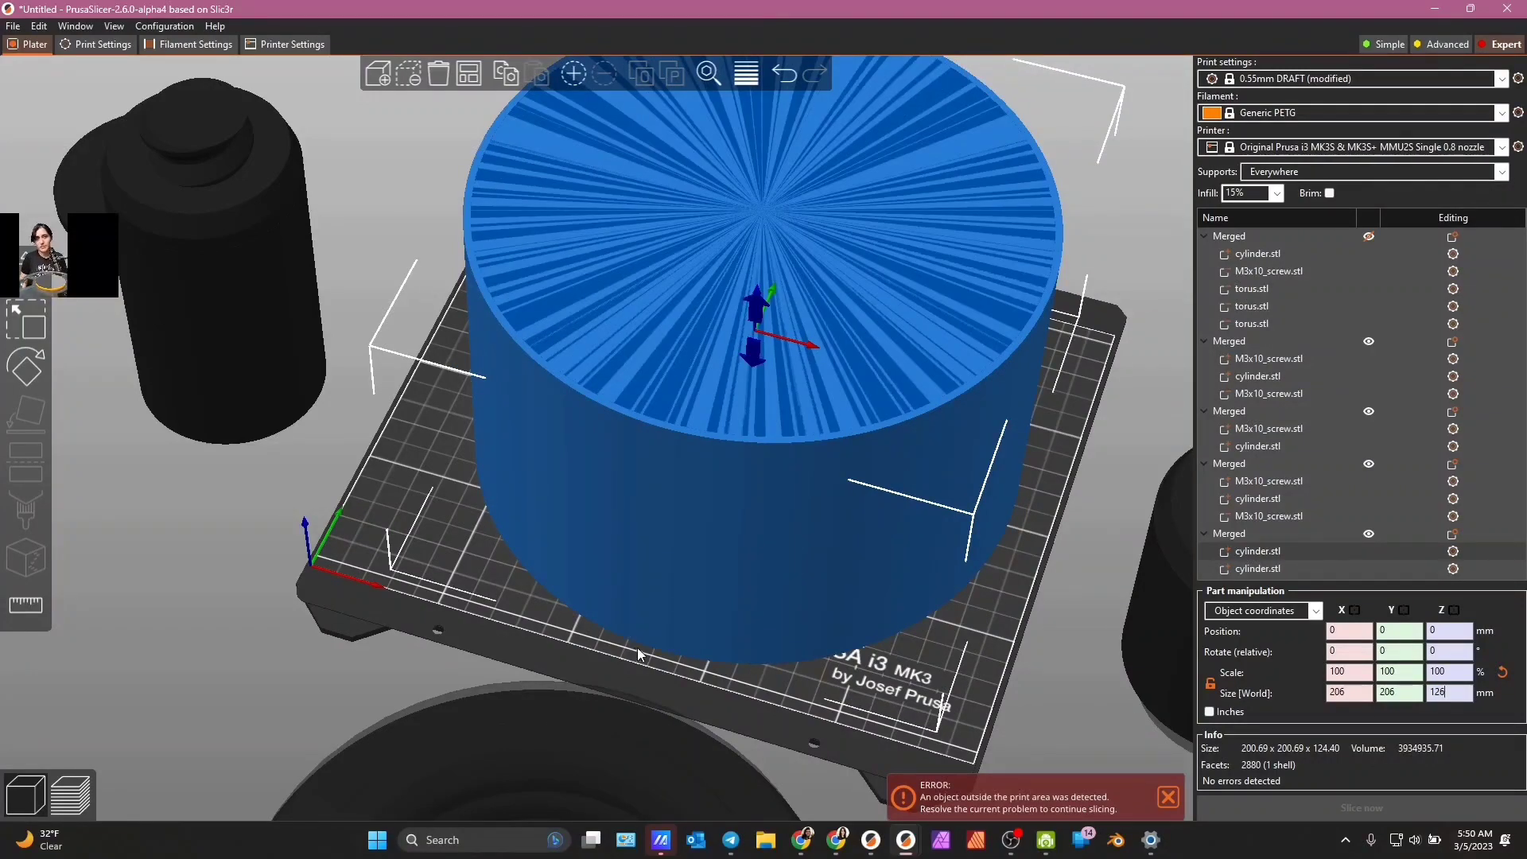
drag(776, 697, 1177, 641)
- Change the second, smaller cylinder part's type to Negative Volume
click(1257, 570)
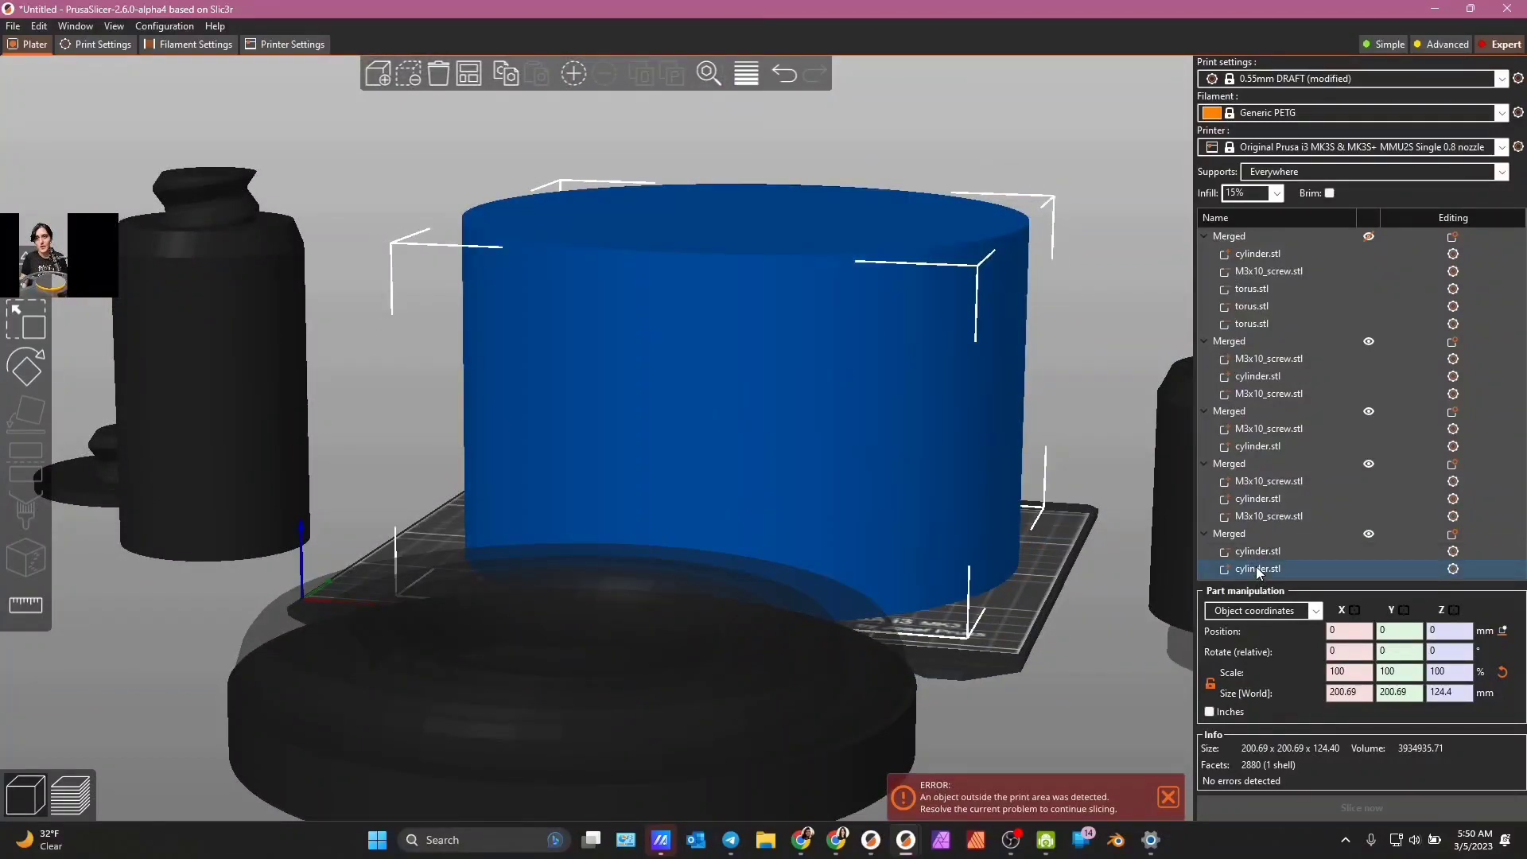
right_click(1258, 569)
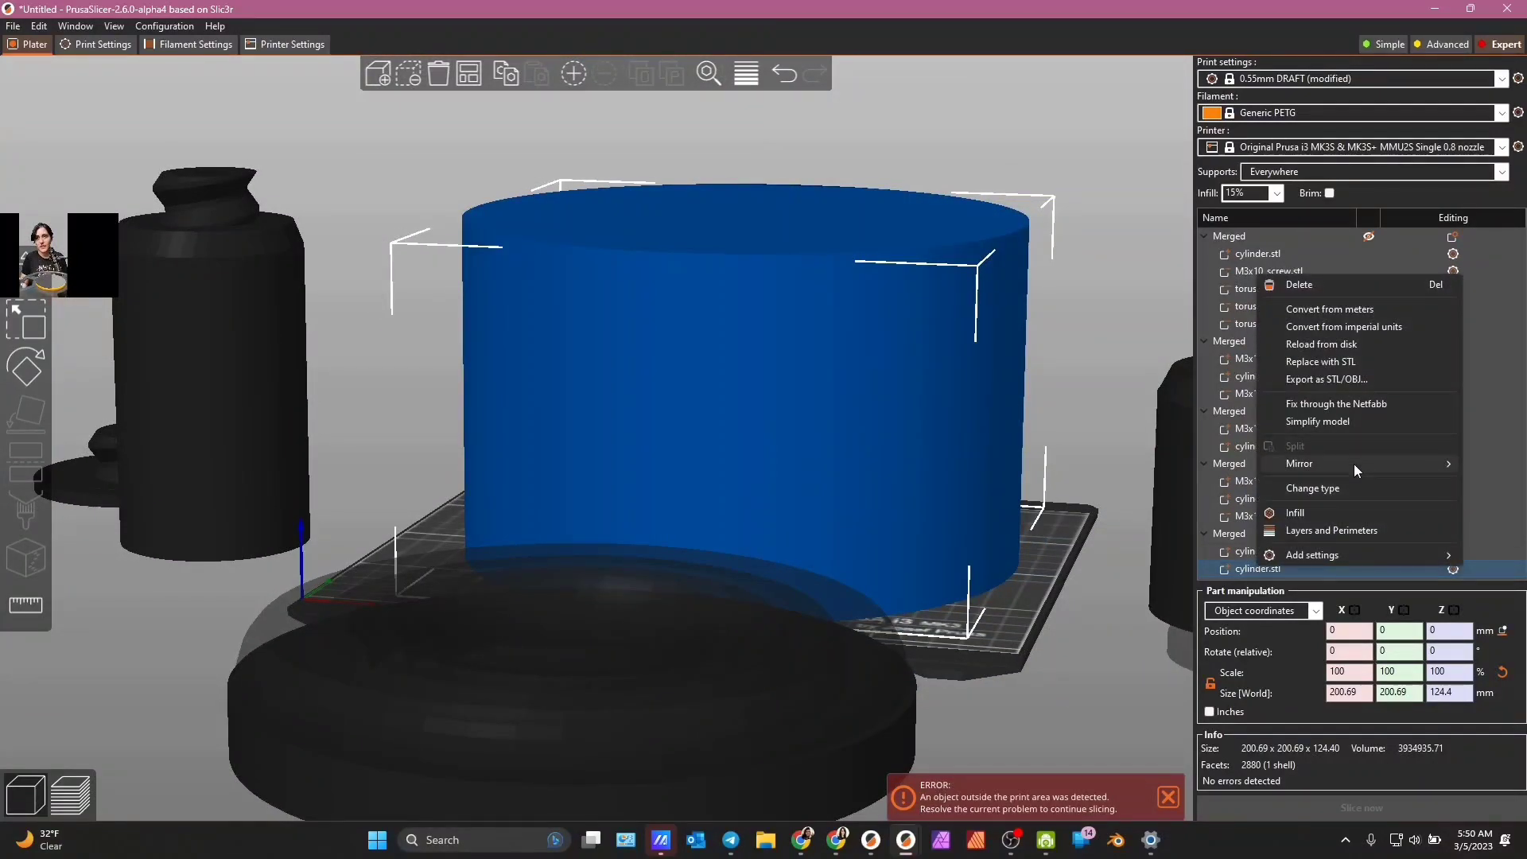
click(1358, 489)
click(740, 404)
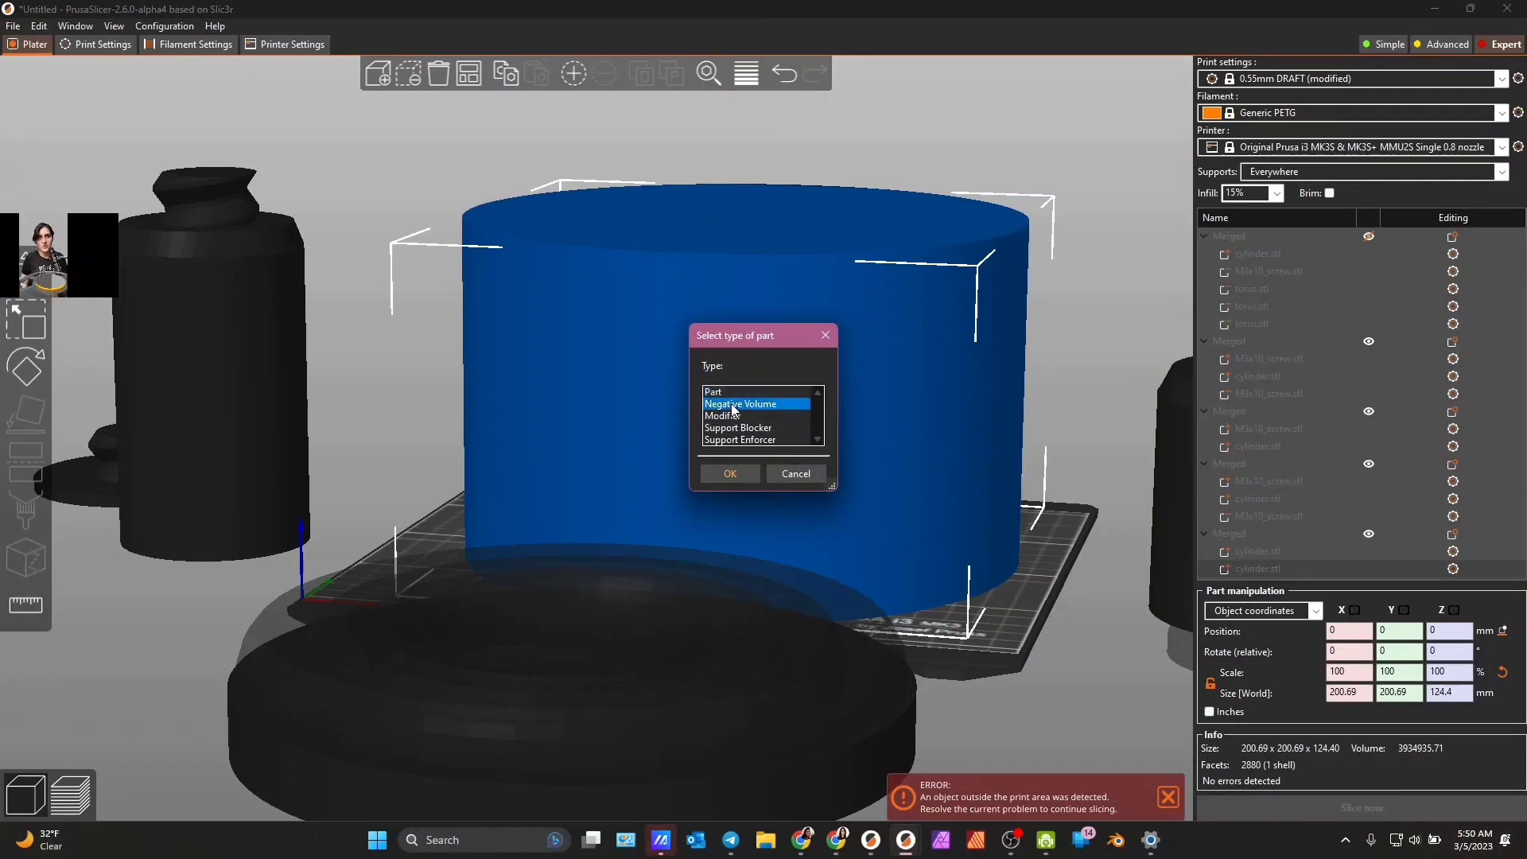
click(743, 474)
- Raise the negative cylinder to Z 1.6 mm inside the outer cylinder to leave a container floor
drag(986, 630, 986, 549)
key(m)
drag(728, 172, 728, 178)
drag(1070, 624, 1095, 722)
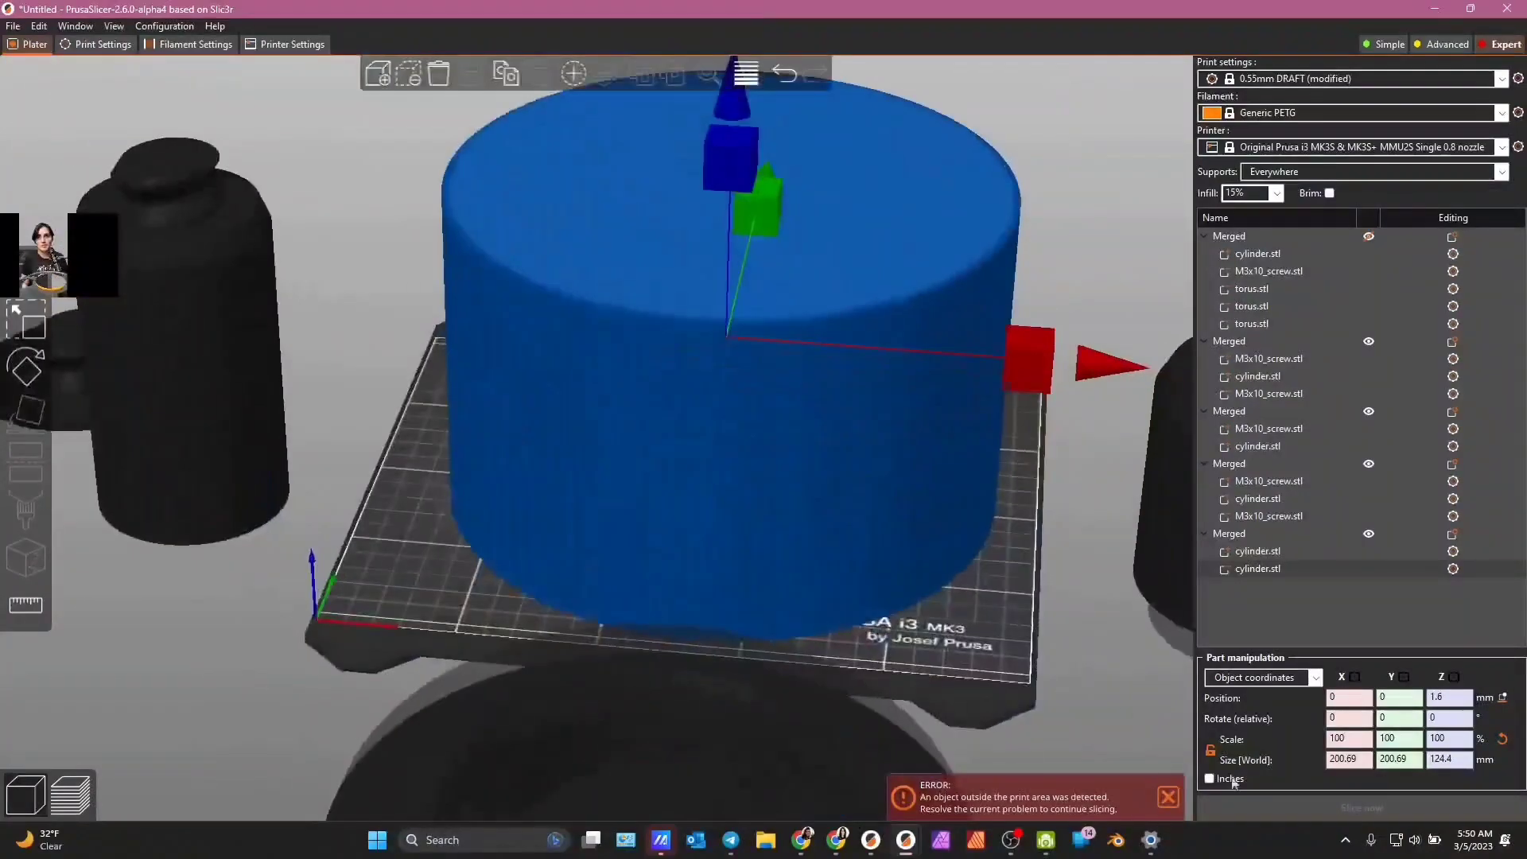
drag(1033, 664, 984, 637)
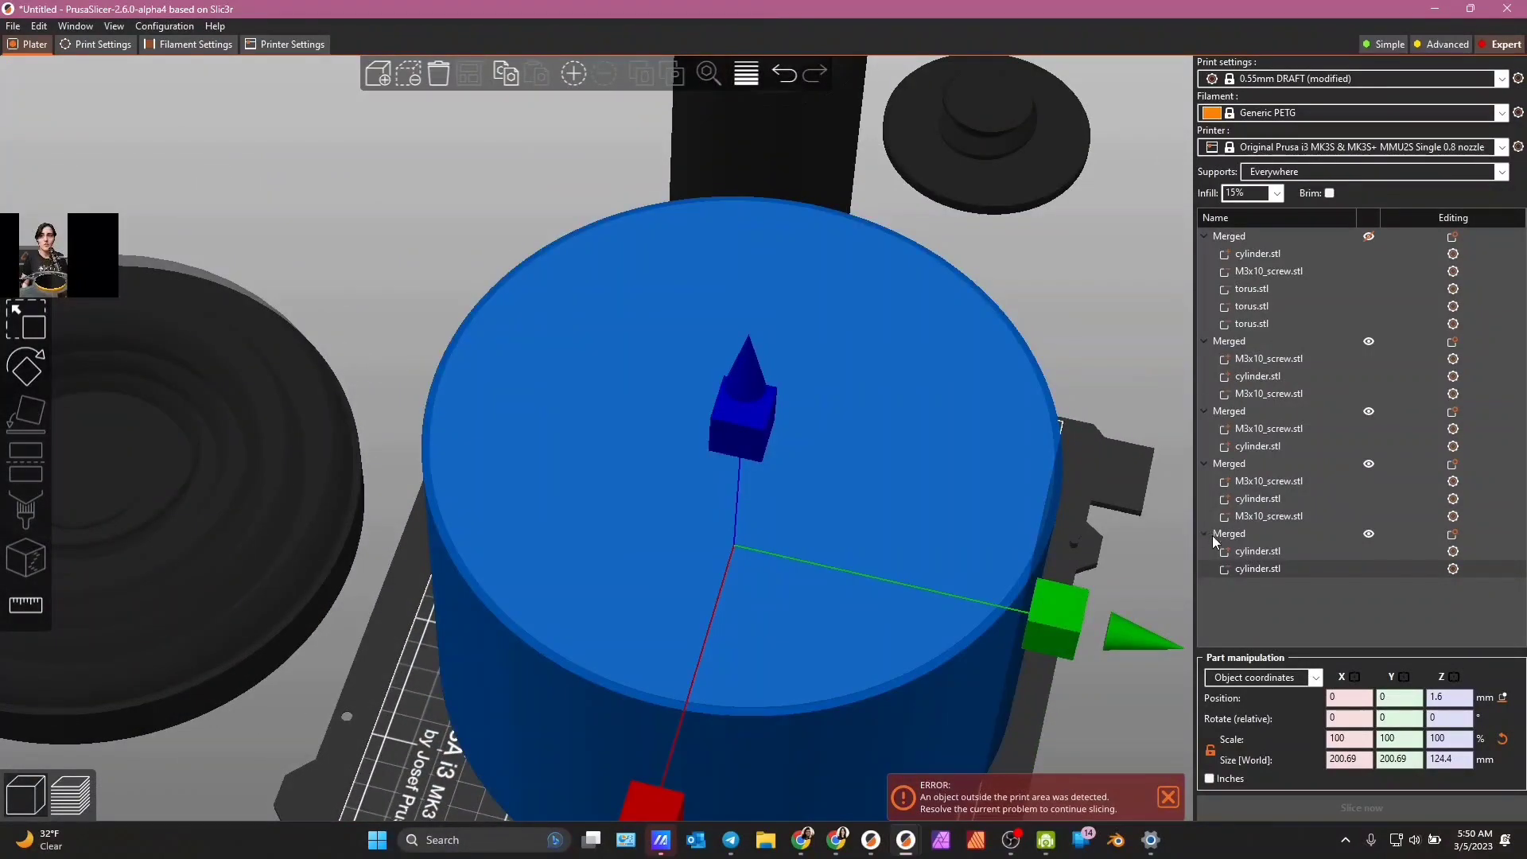
- Move the merged container about -7.7 mm in Y onto the bed and slice it to check the hollow in the layer preview
click(1225, 535)
drag(1148, 641, 1038, 625)
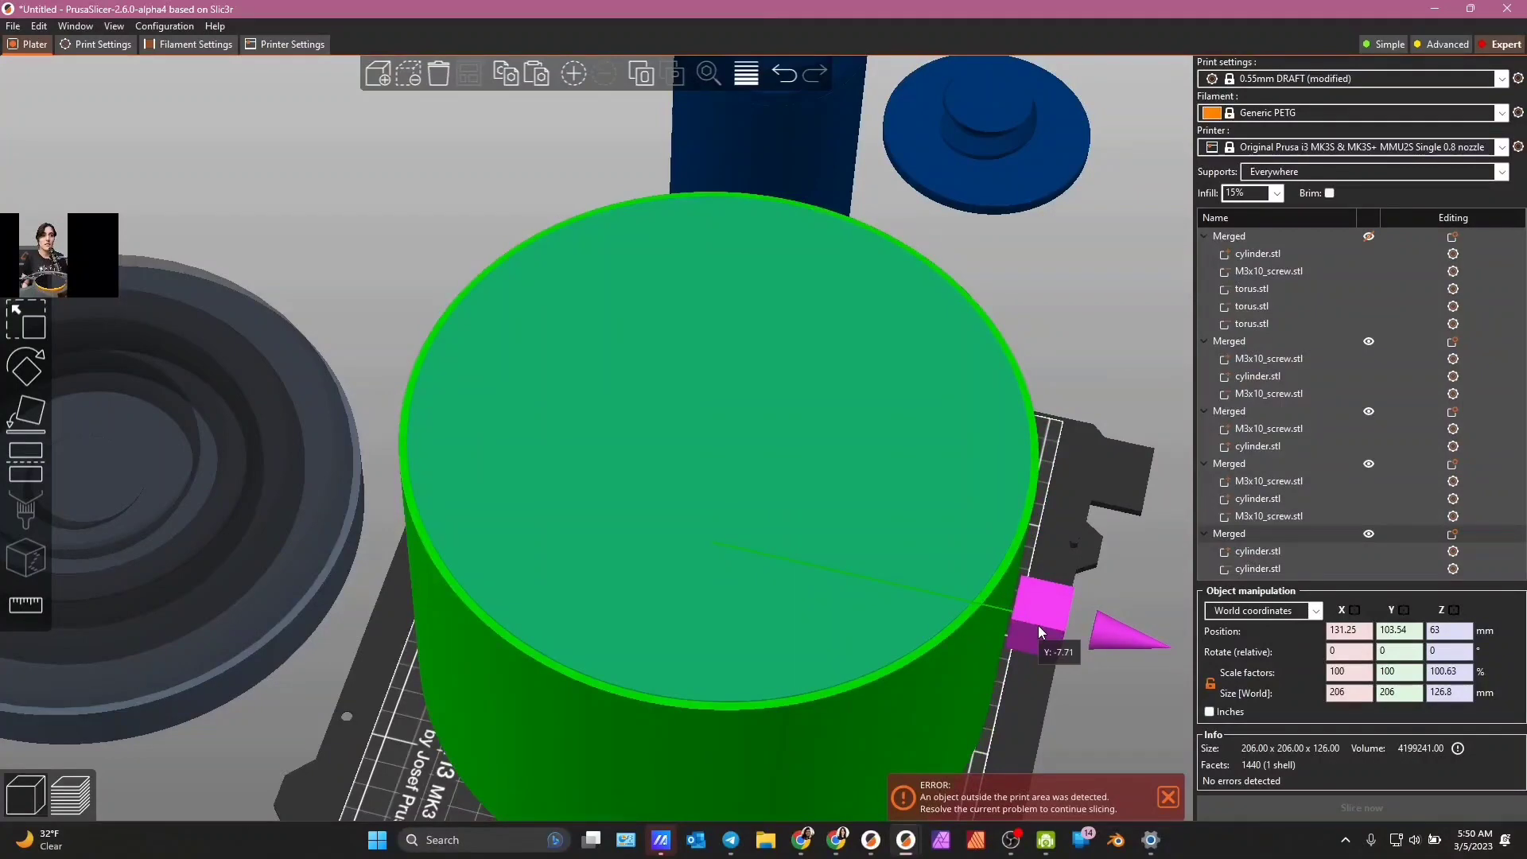
click(1361, 808)
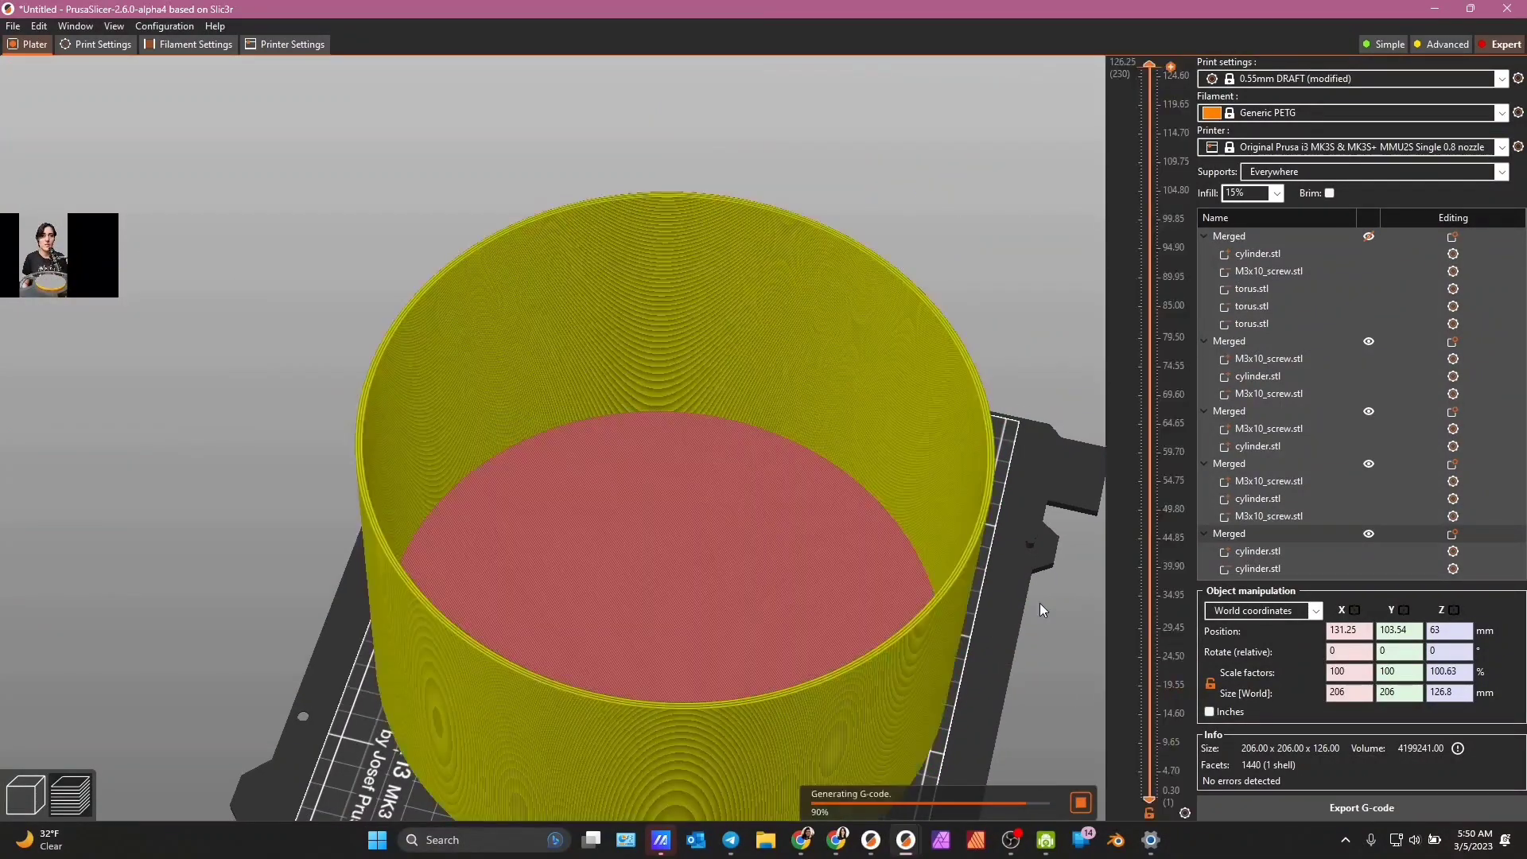
scroll(961, 661, down, 5)
drag(961, 661, 116, 809)
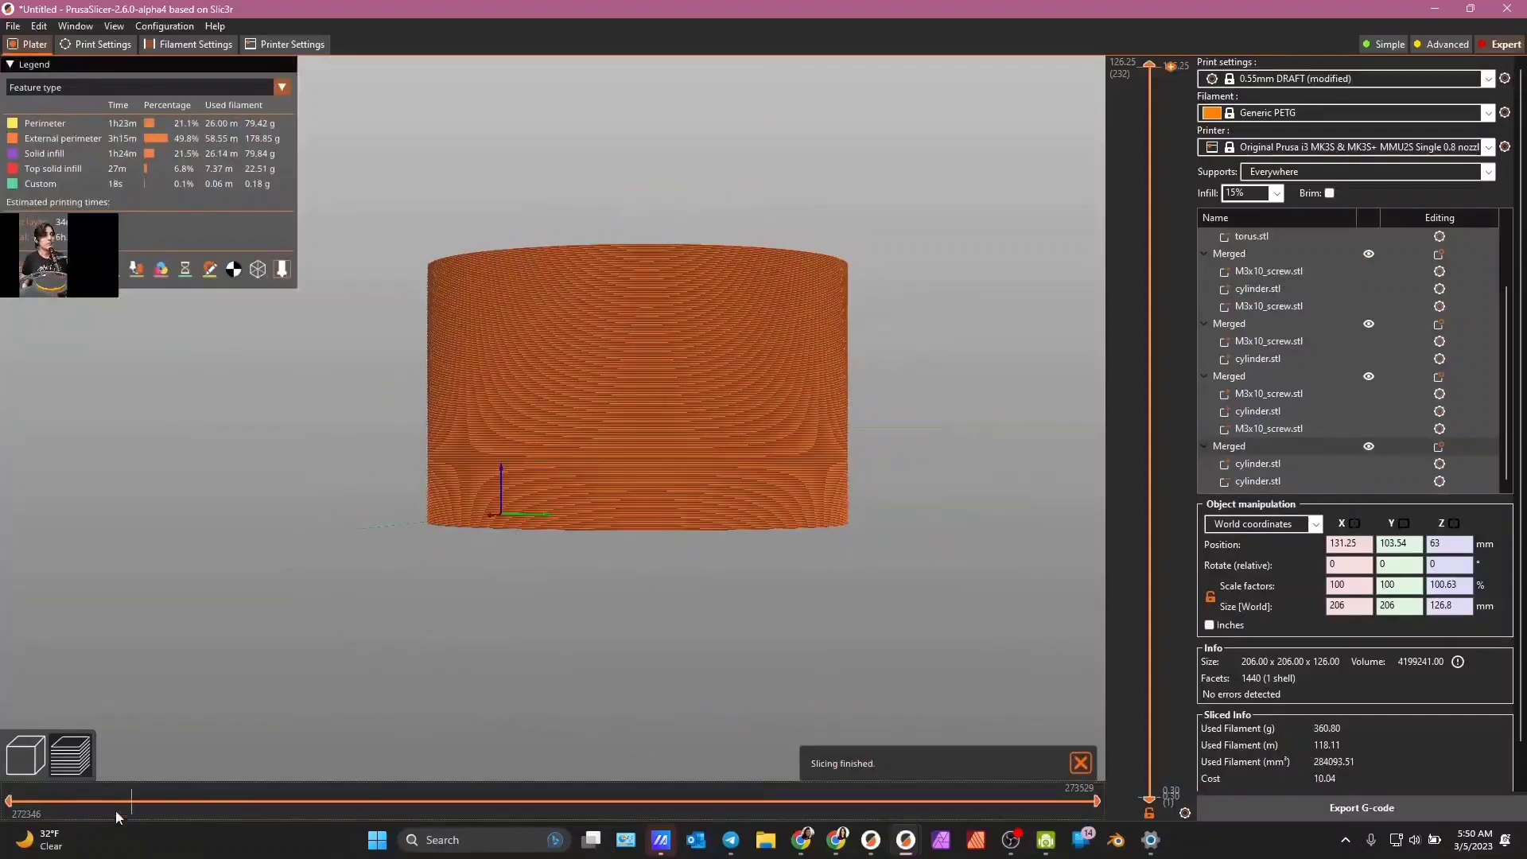
click(27, 762)
- Add helper_disk.stl from the Shape Gallery to the bed beneath the wide container
drag(942, 581, 963, 538)
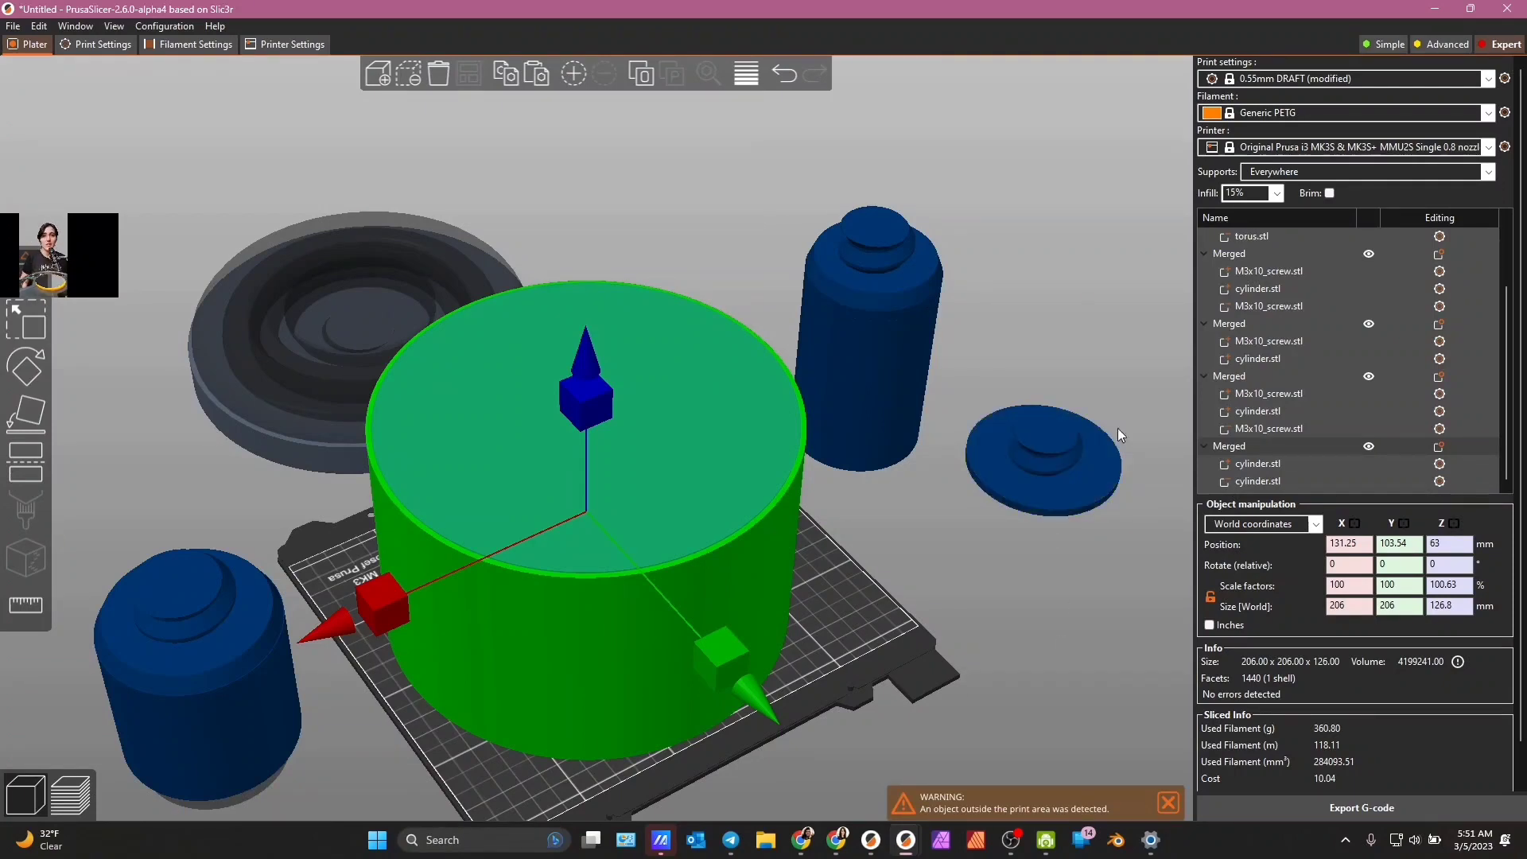
drag(951, 670, 971, 594)
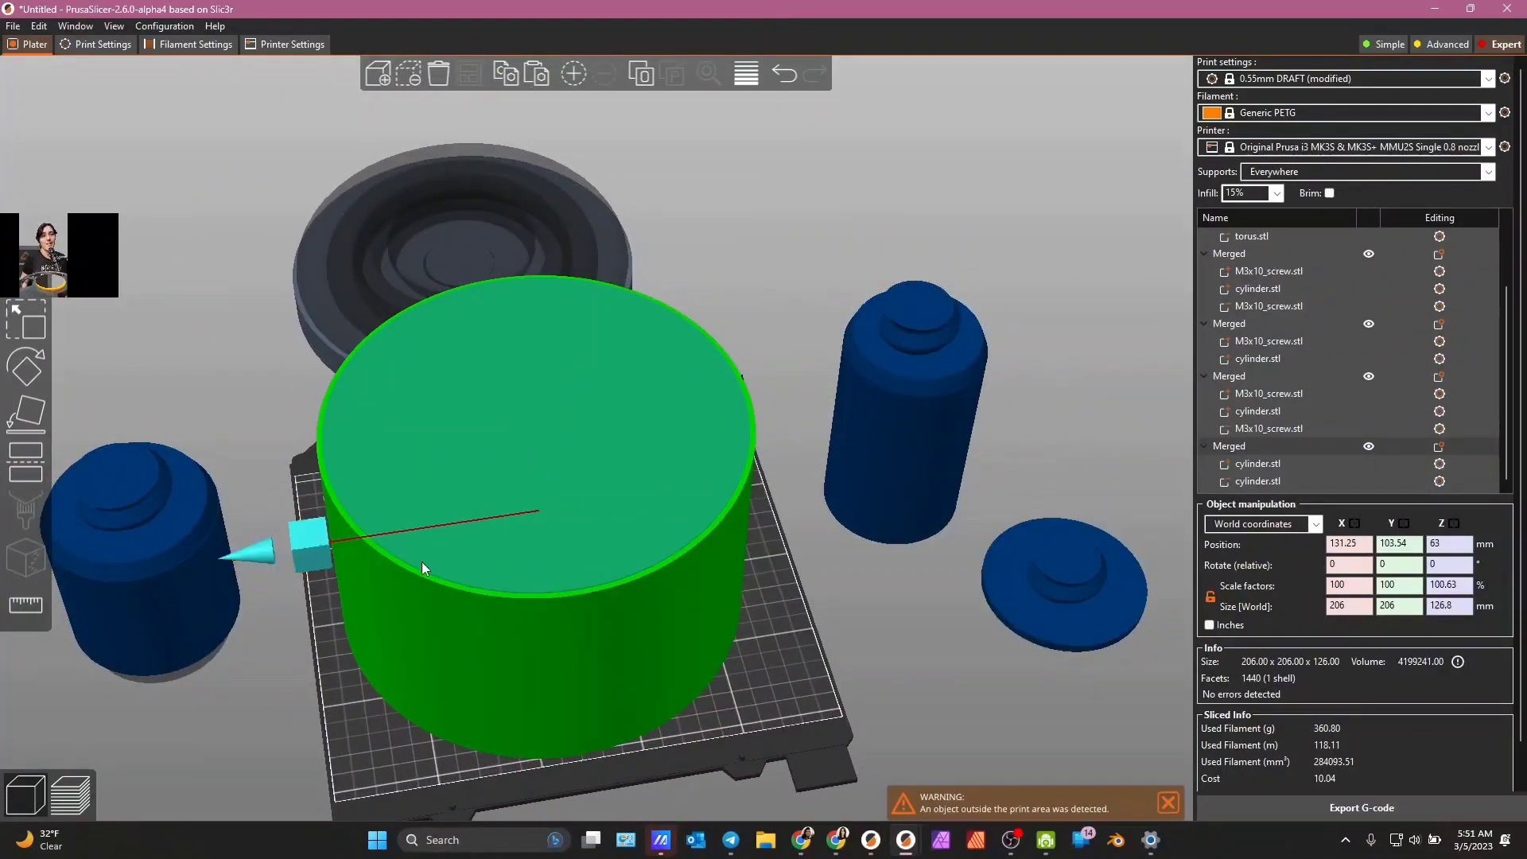
drag(719, 660, 699, 689)
drag(817, 735, 811, 692)
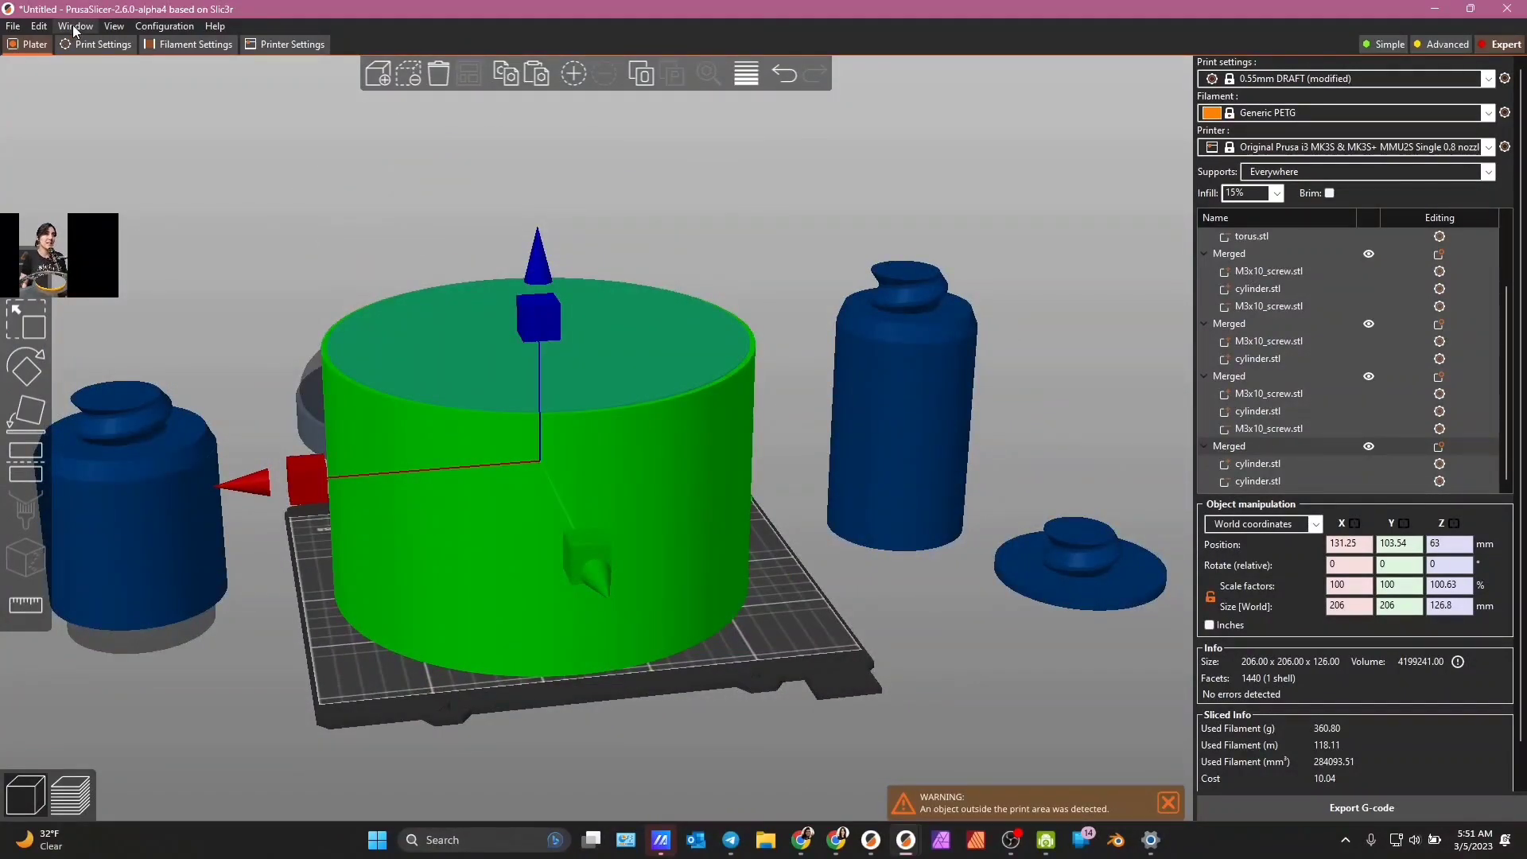
click(76, 26)
click(121, 170)
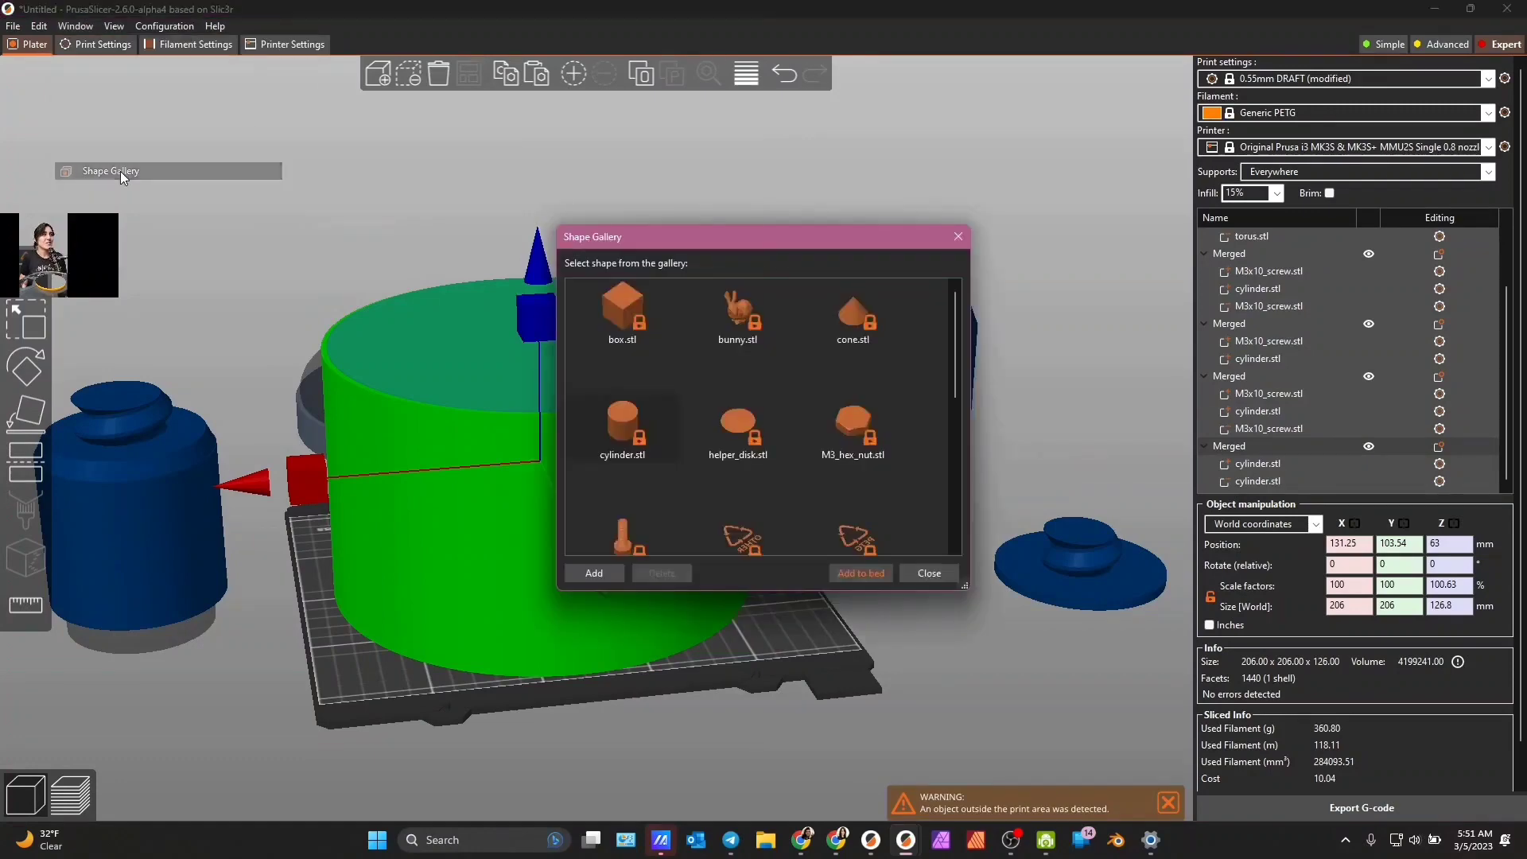
click(747, 428)
click(859, 573)
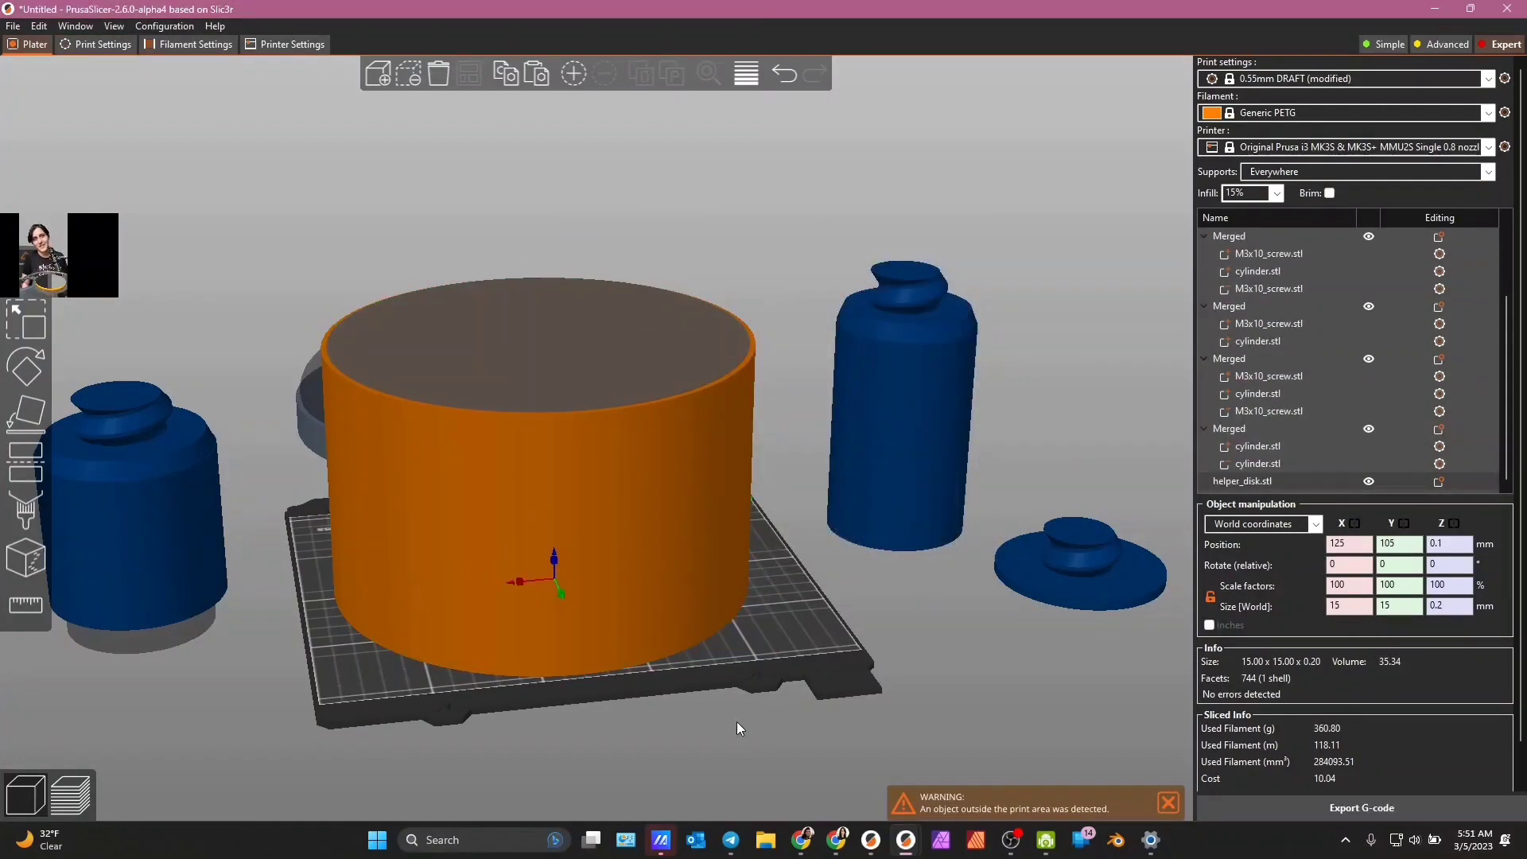
key(2)
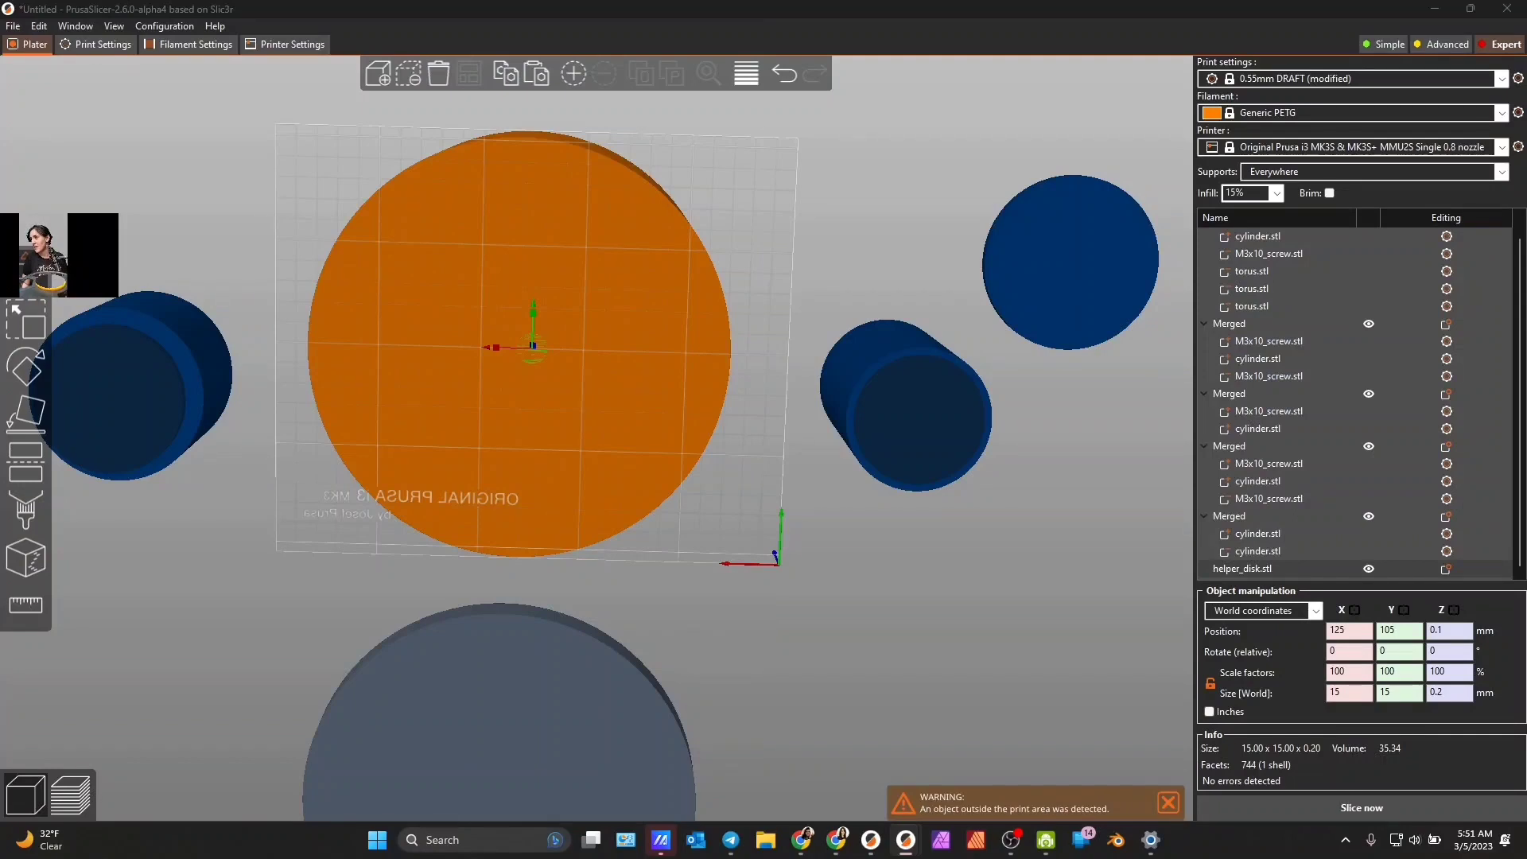
drag(855, 267, 1265, 668)
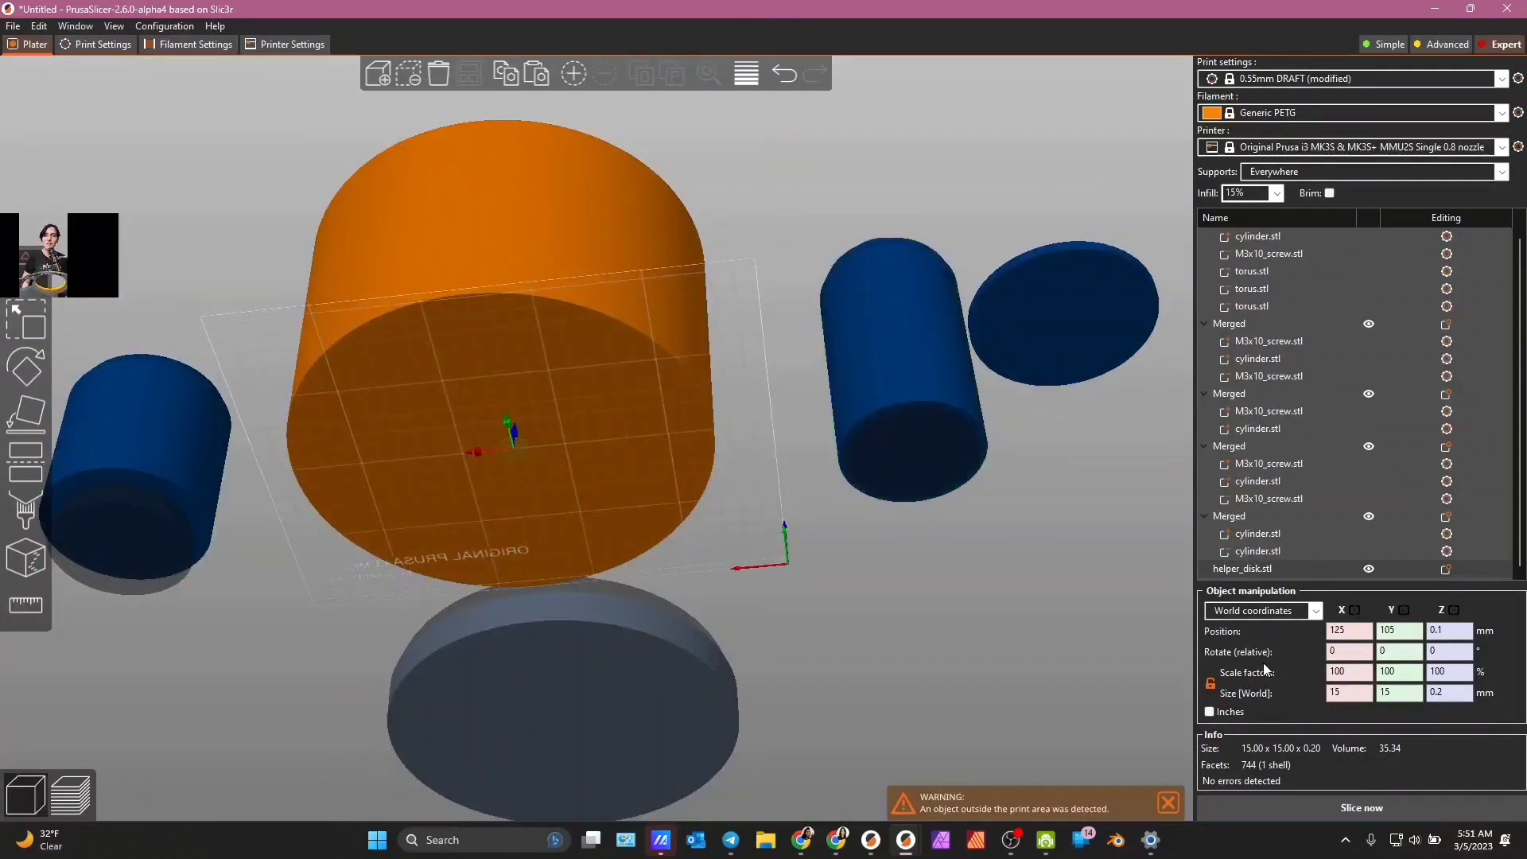
- Resize the helper disk to 92 mm in X, 92 mm in Y and 5 mm in Z
click(1366, 691)
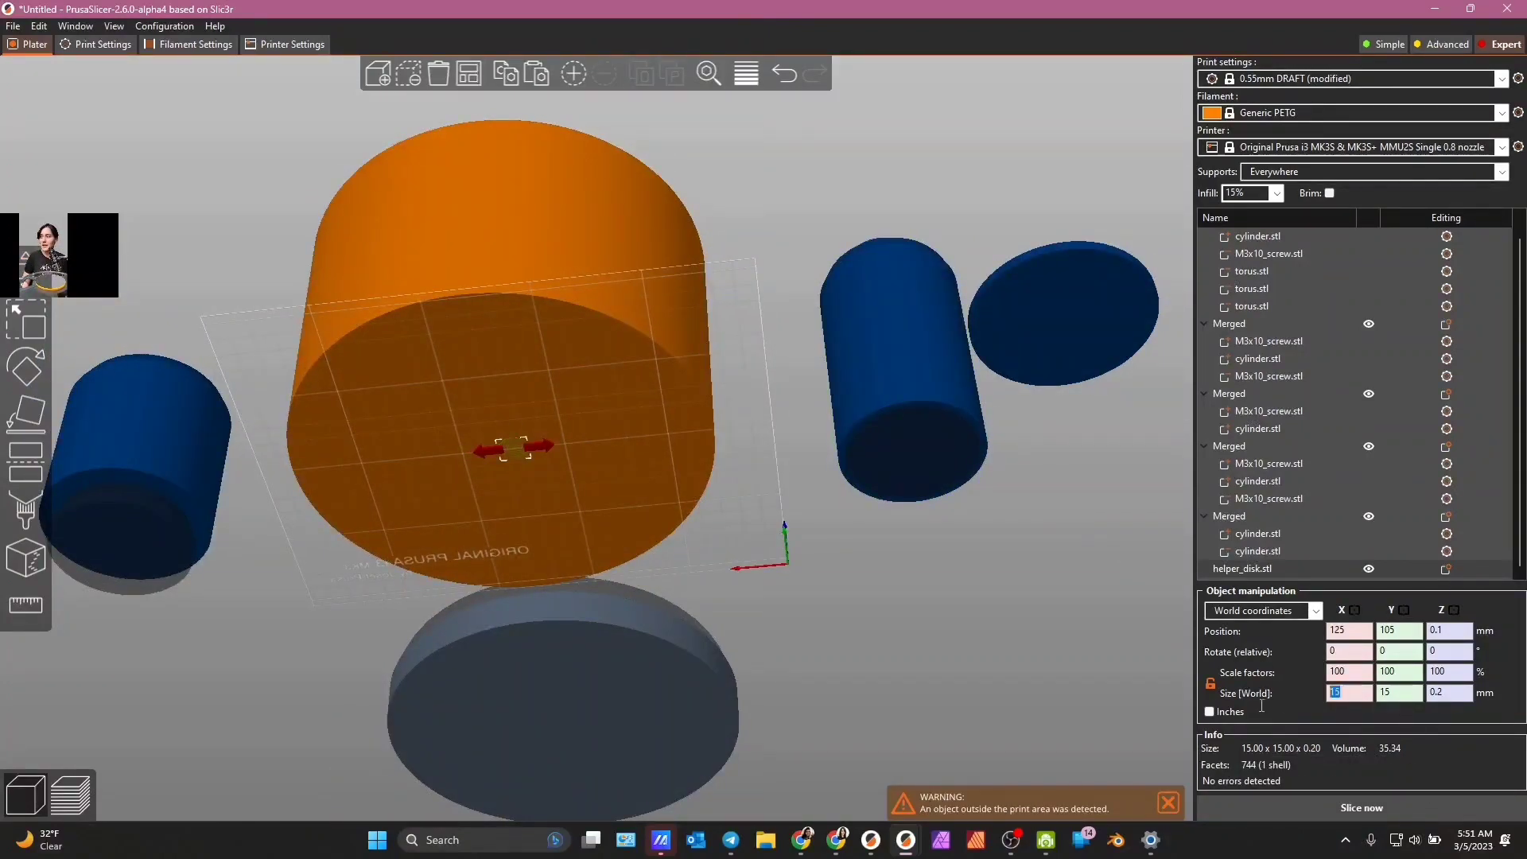
text(92)
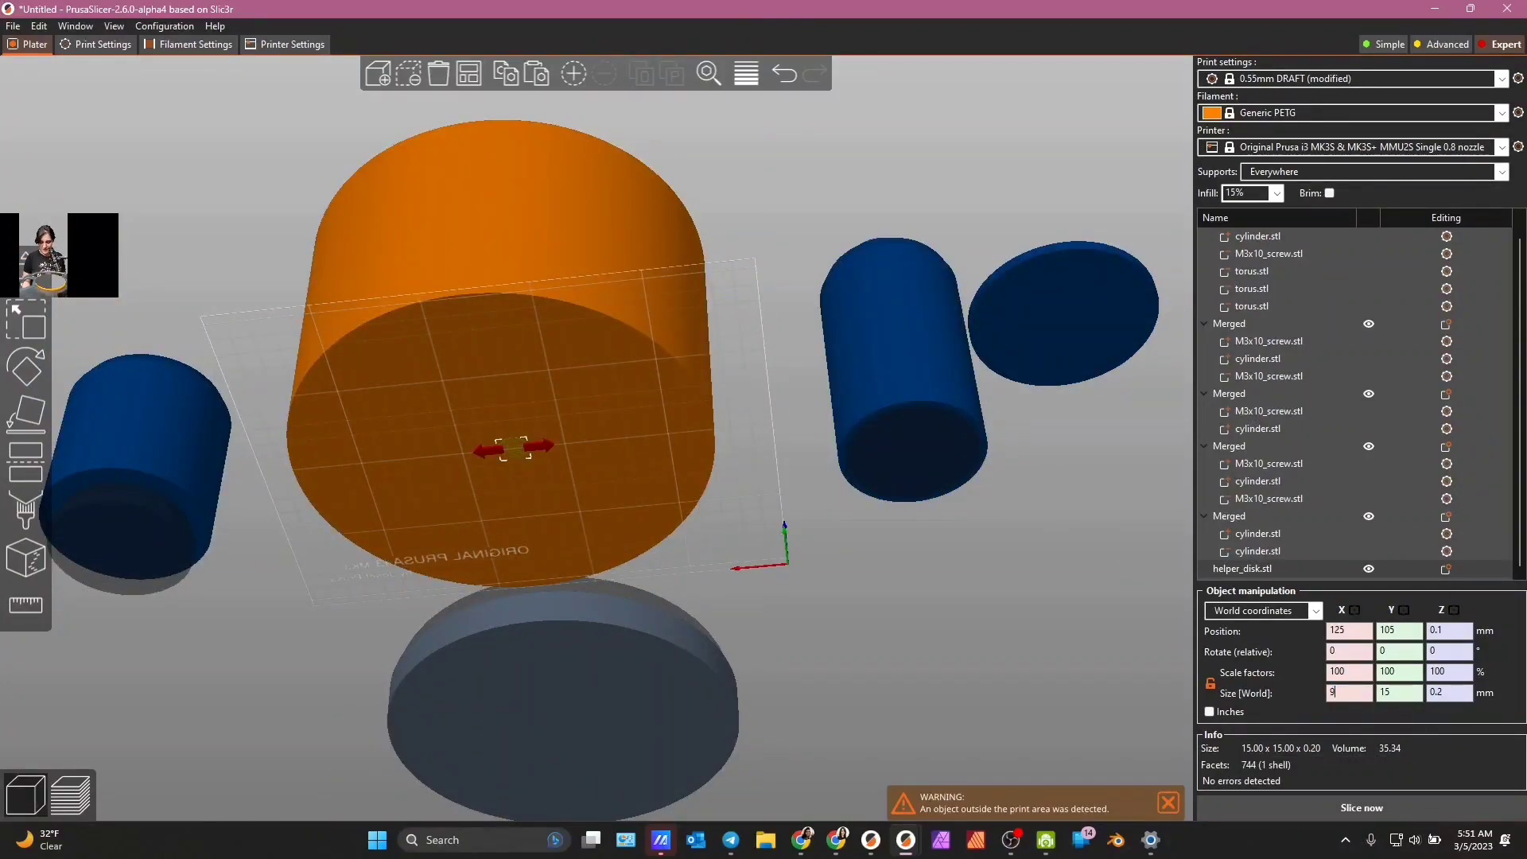
key(Tab)
text(92)
key(Tab)
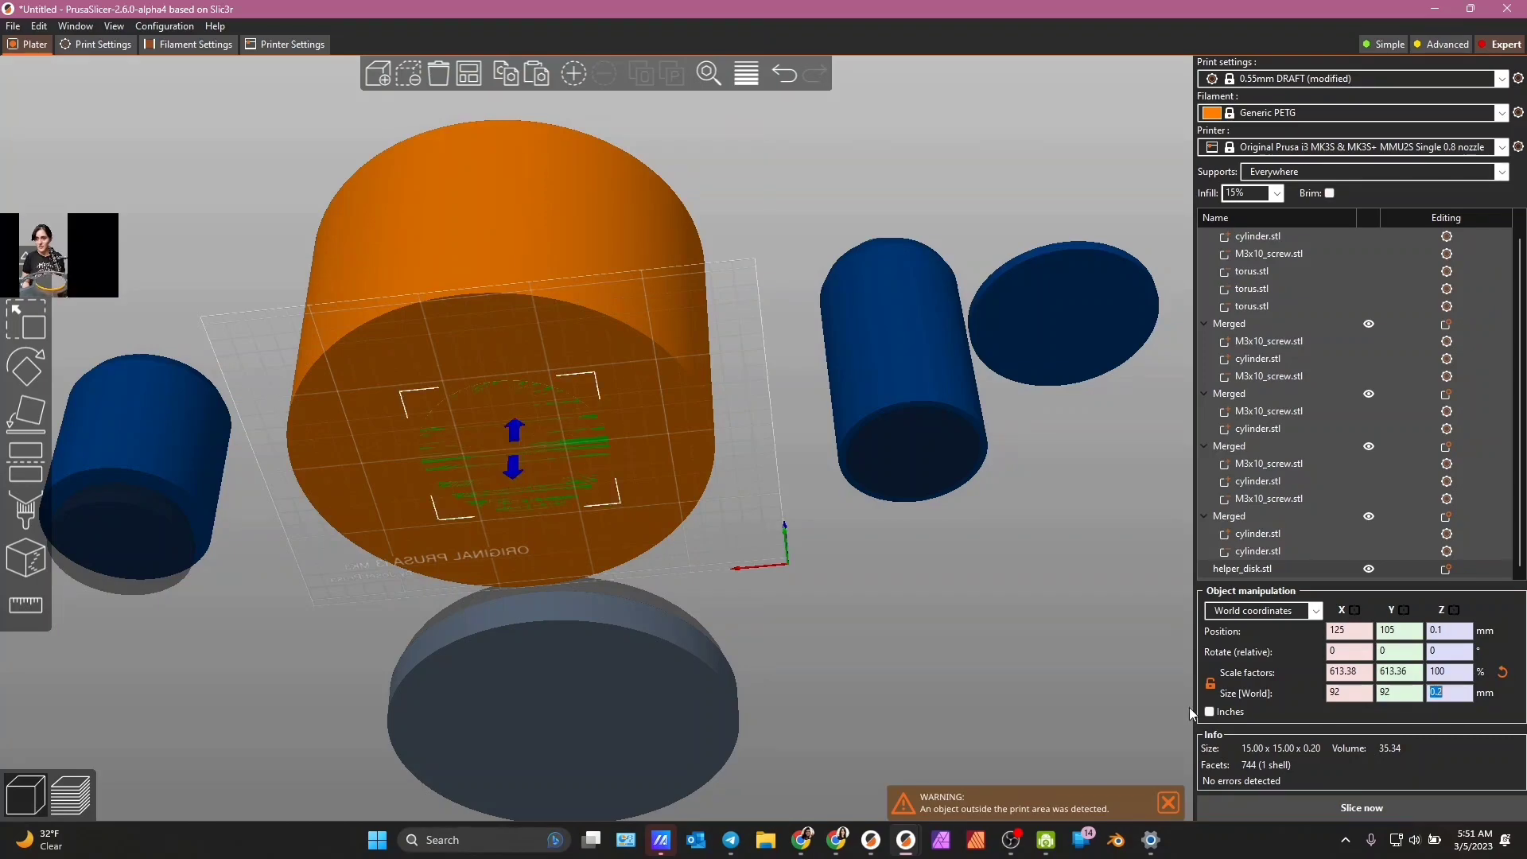
text(5)
key(Tab)
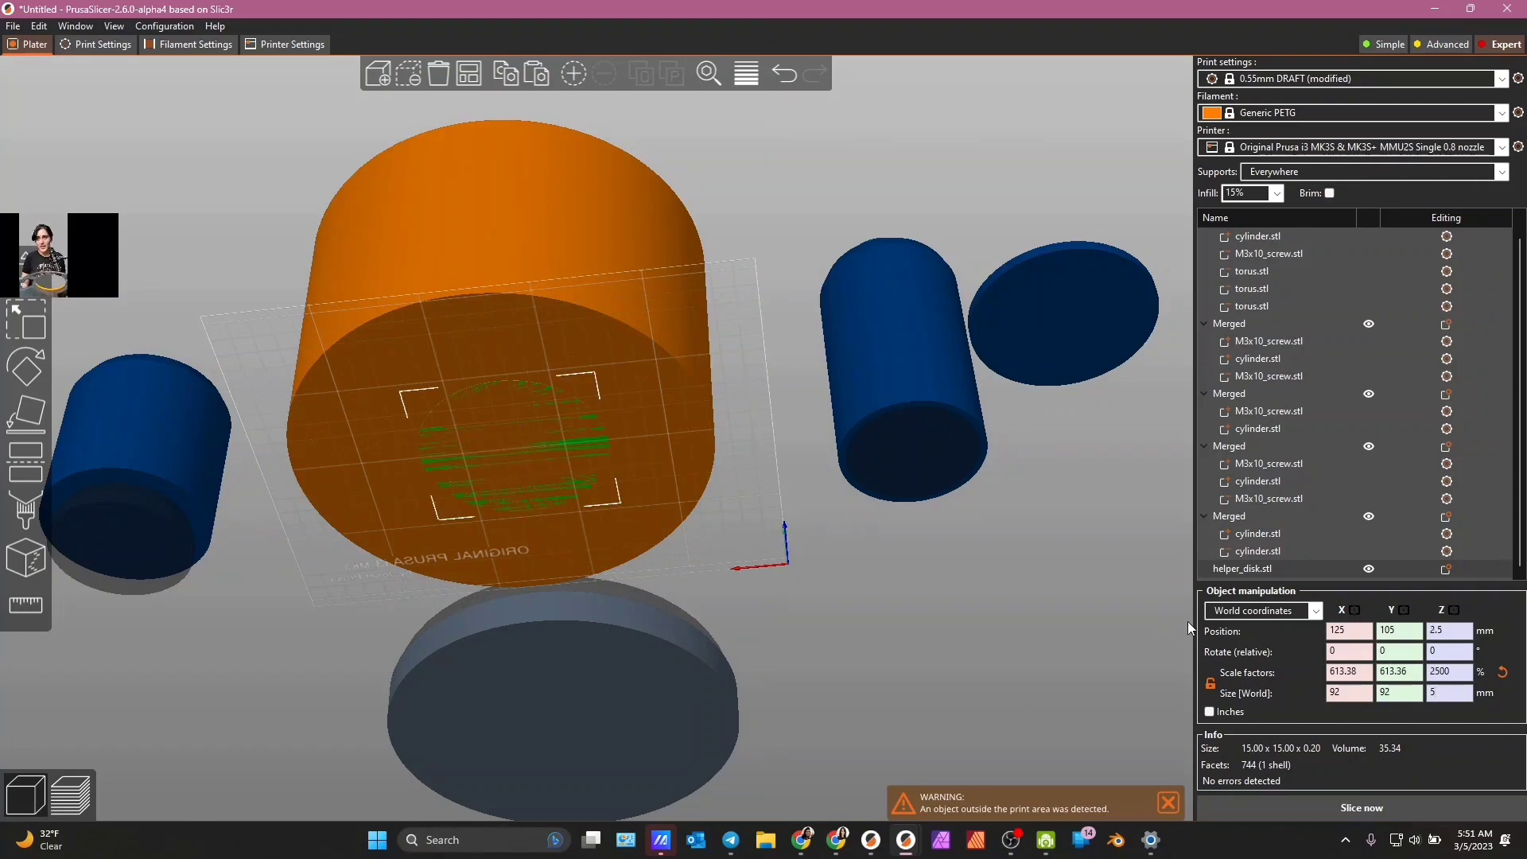
- Merge the helper disk with the wide merged container into one multi-part object
key(1)
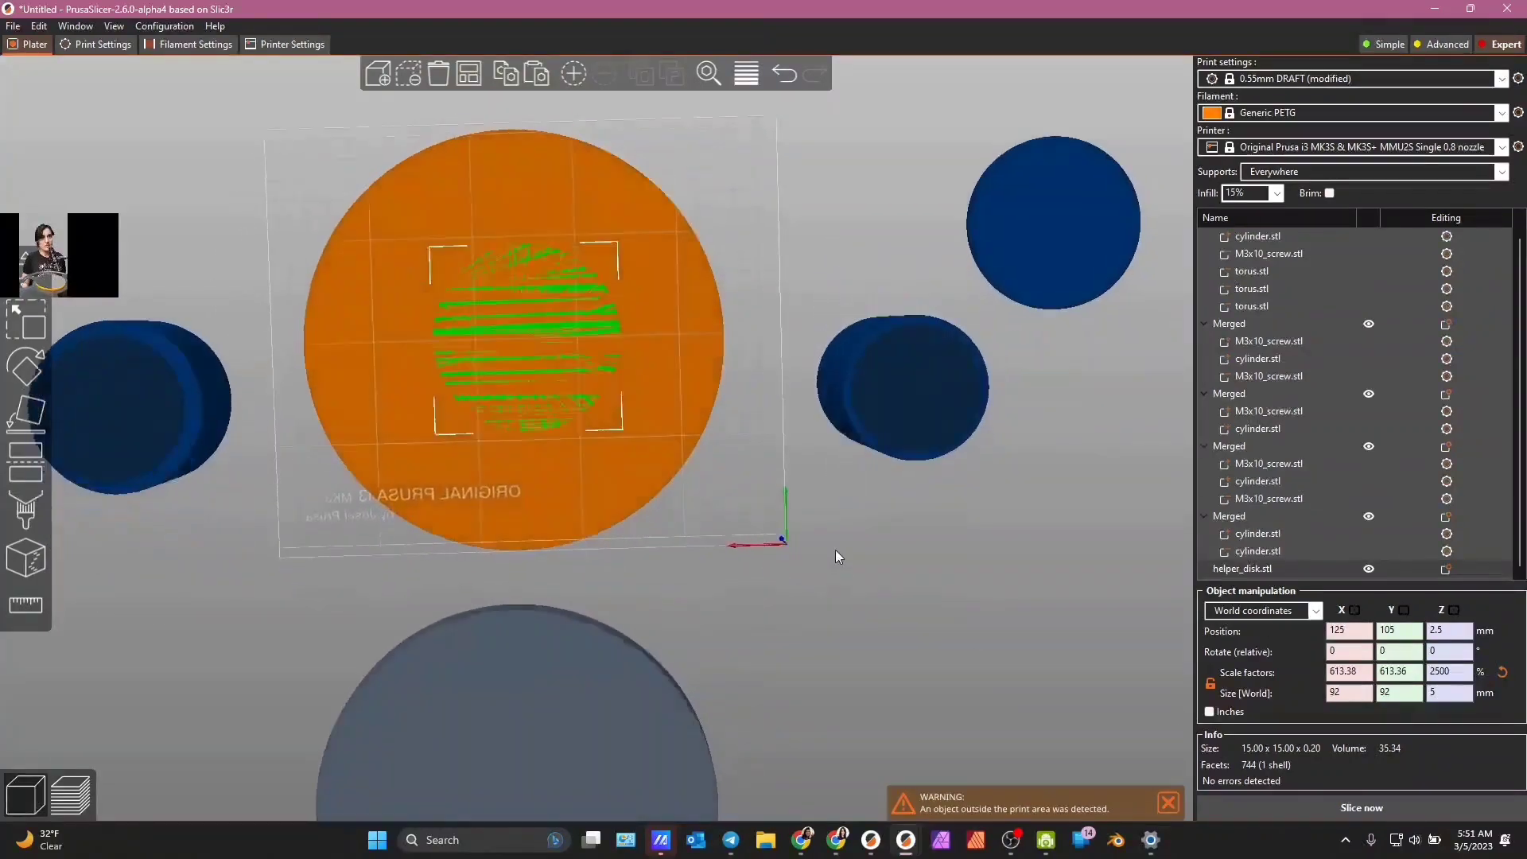
click(1304, 611)
click(1257, 643)
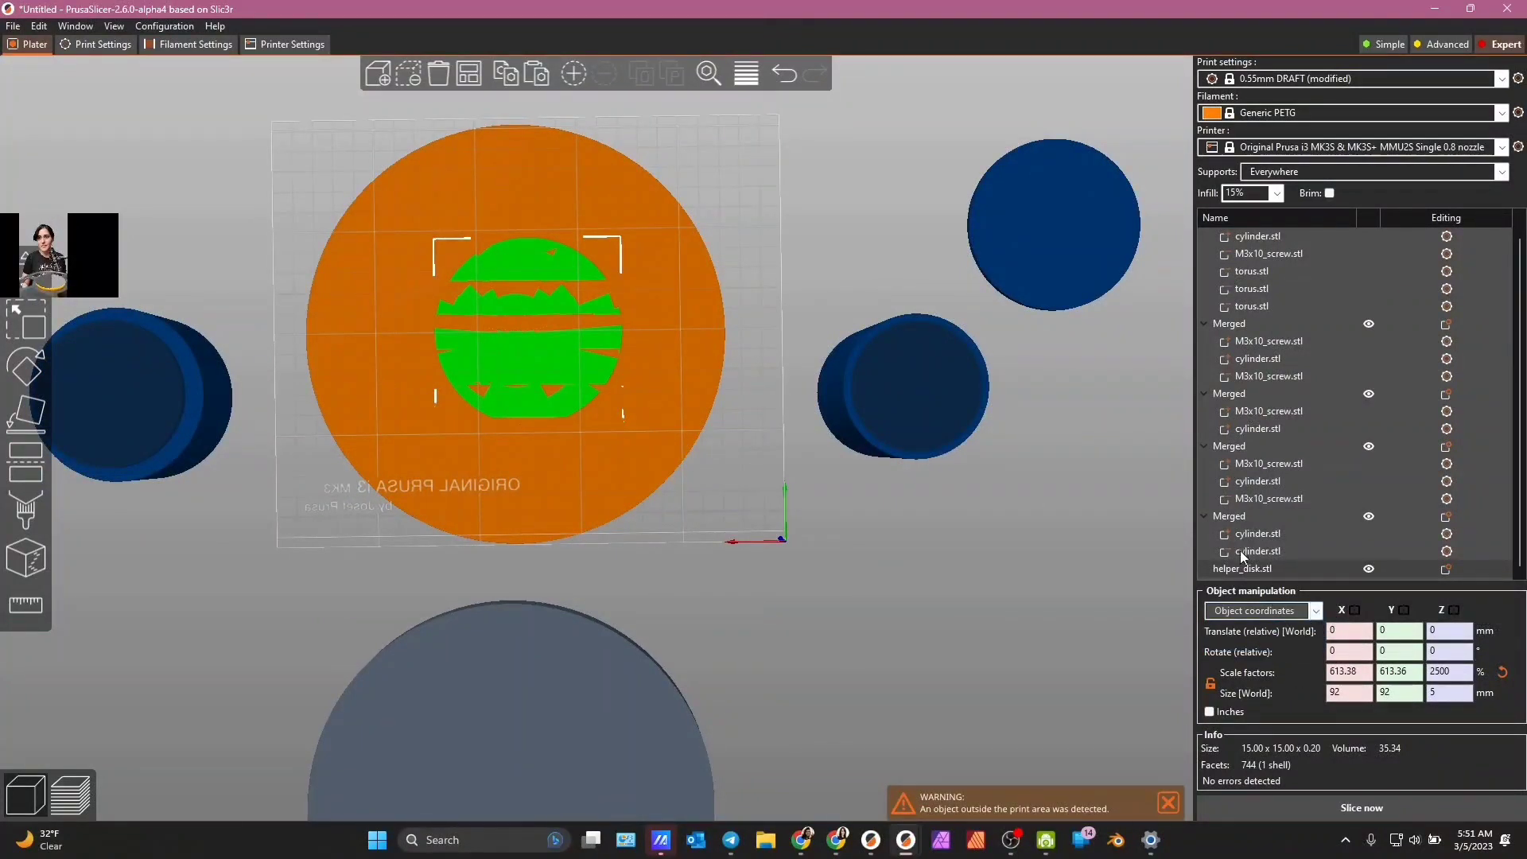
ctrl+click(1244, 517)
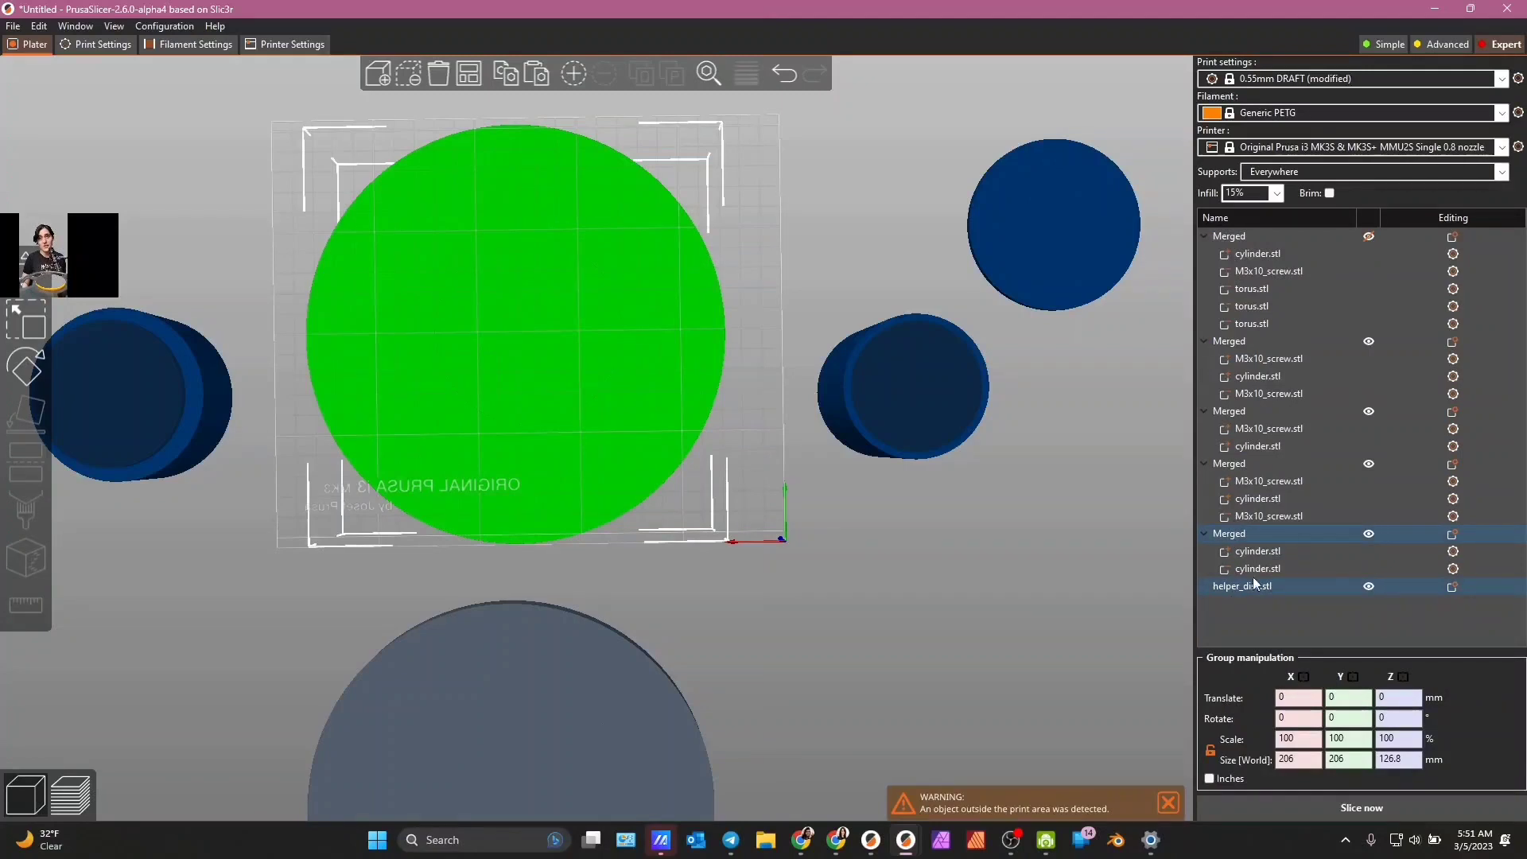
right_click(1247, 535)
click(1315, 619)
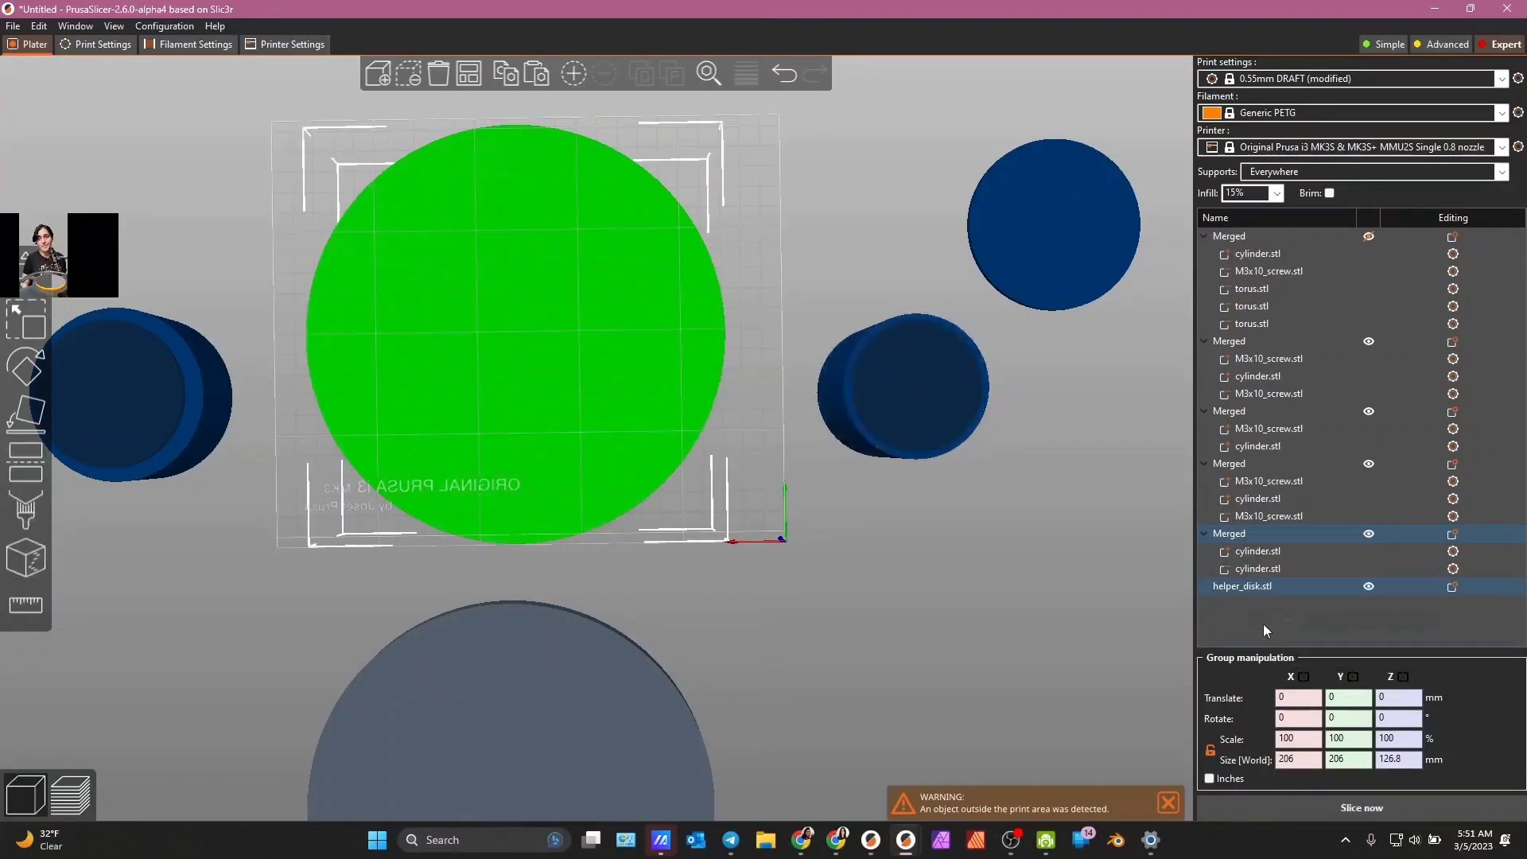
- Center the helper disk part under the container at X 0 and Y 0 in object coordinates
click(1295, 610)
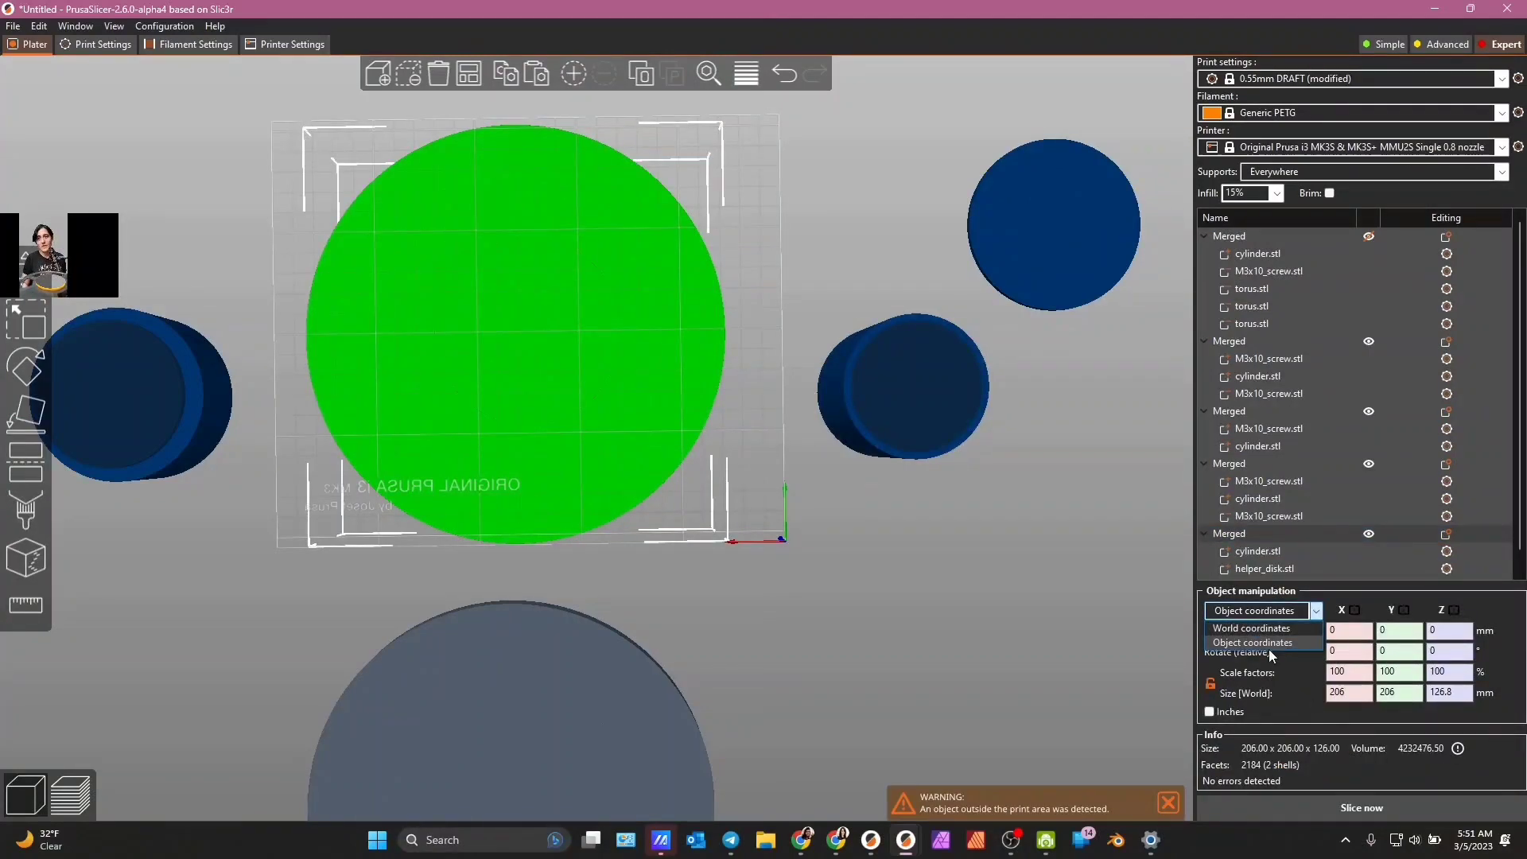
click(1232, 548)
click(1232, 549)
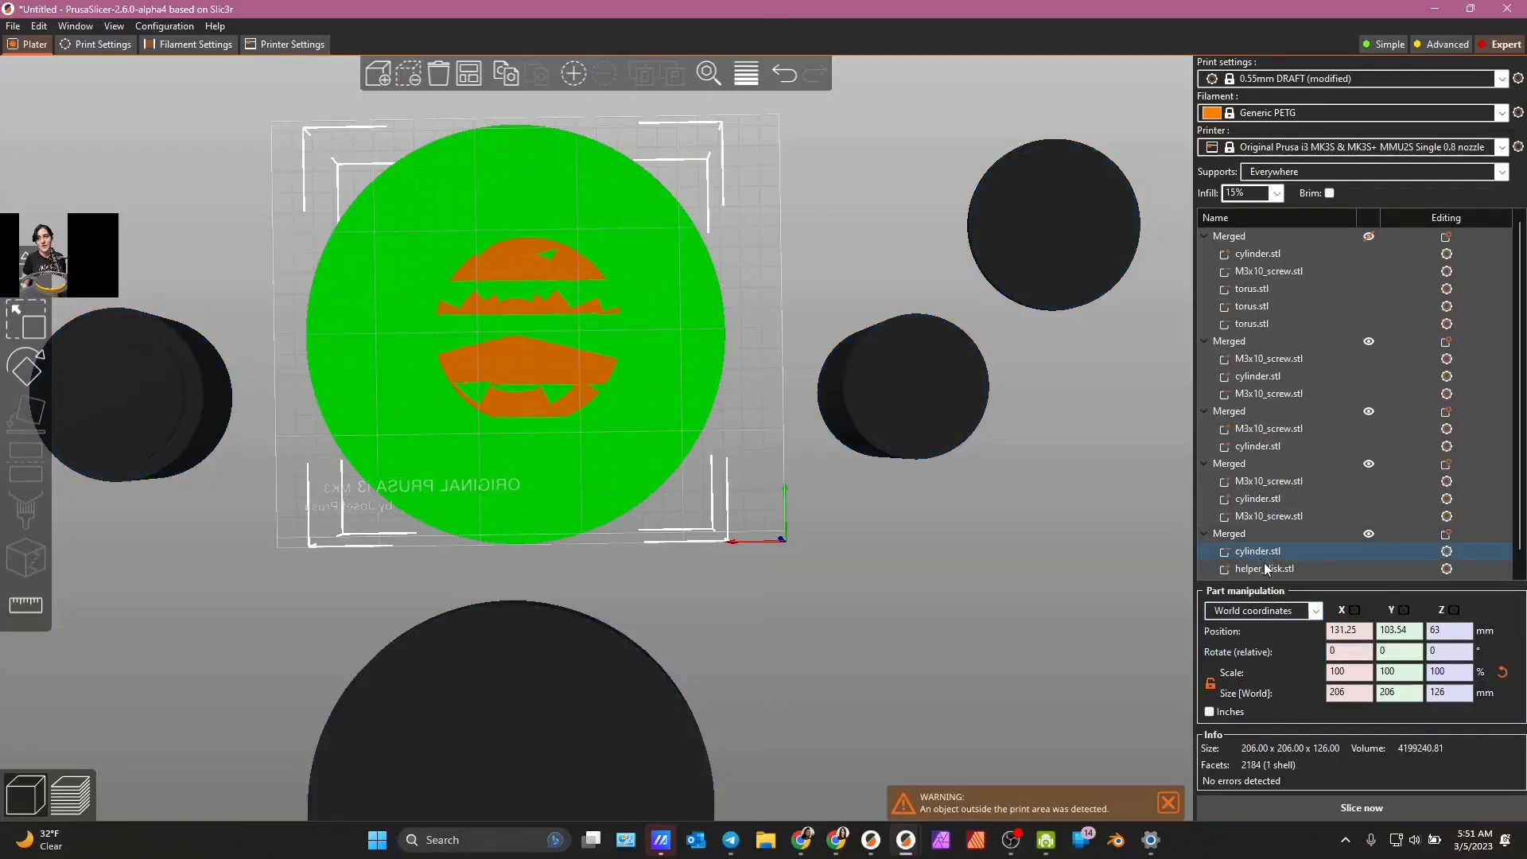
scroll(1263, 562, down, 1)
click(1272, 610)
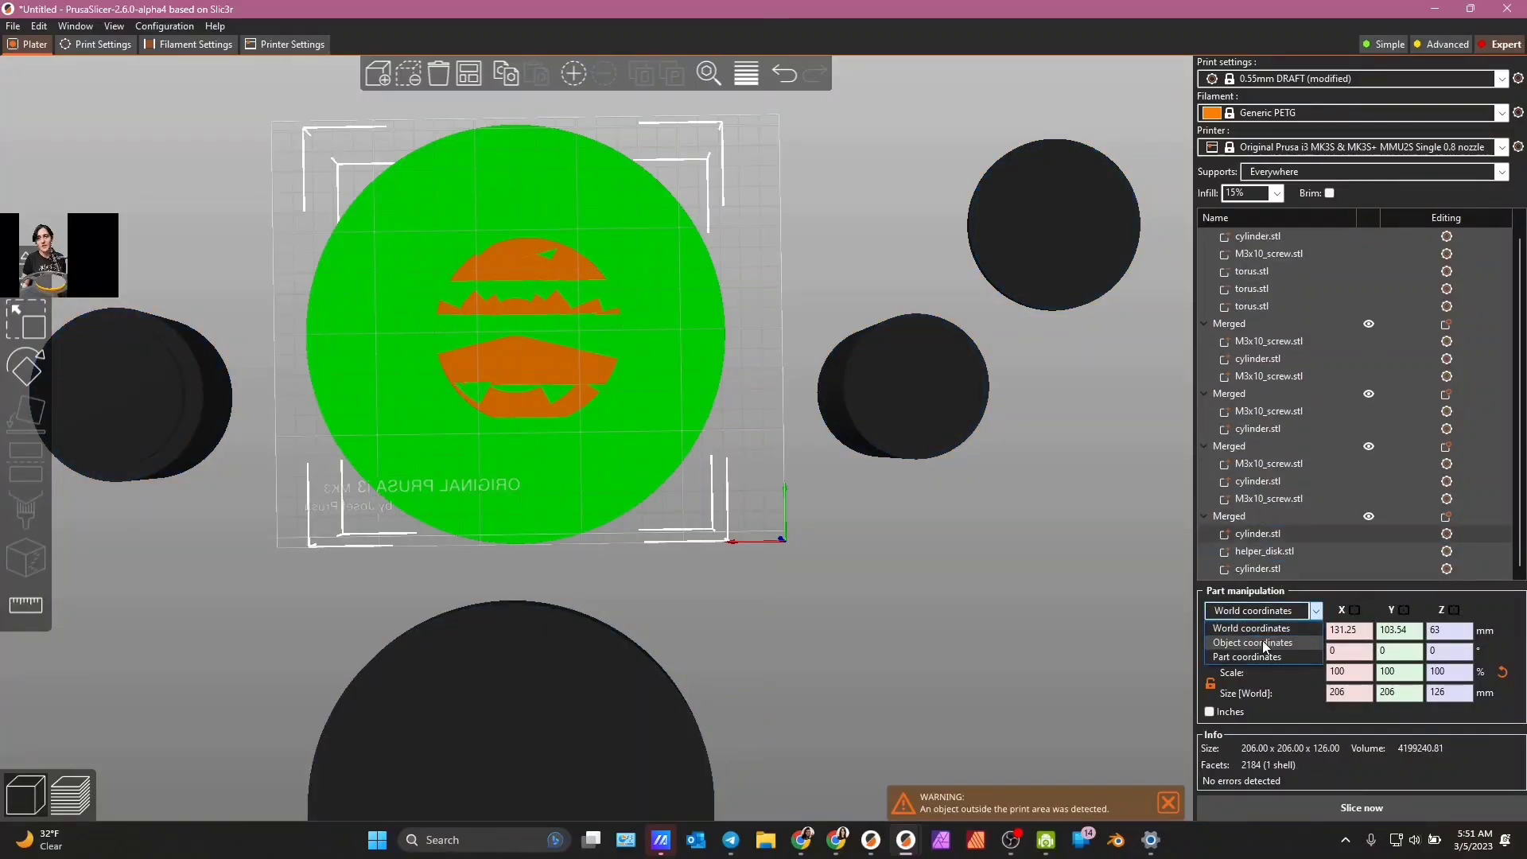
click(1262, 637)
click(1265, 552)
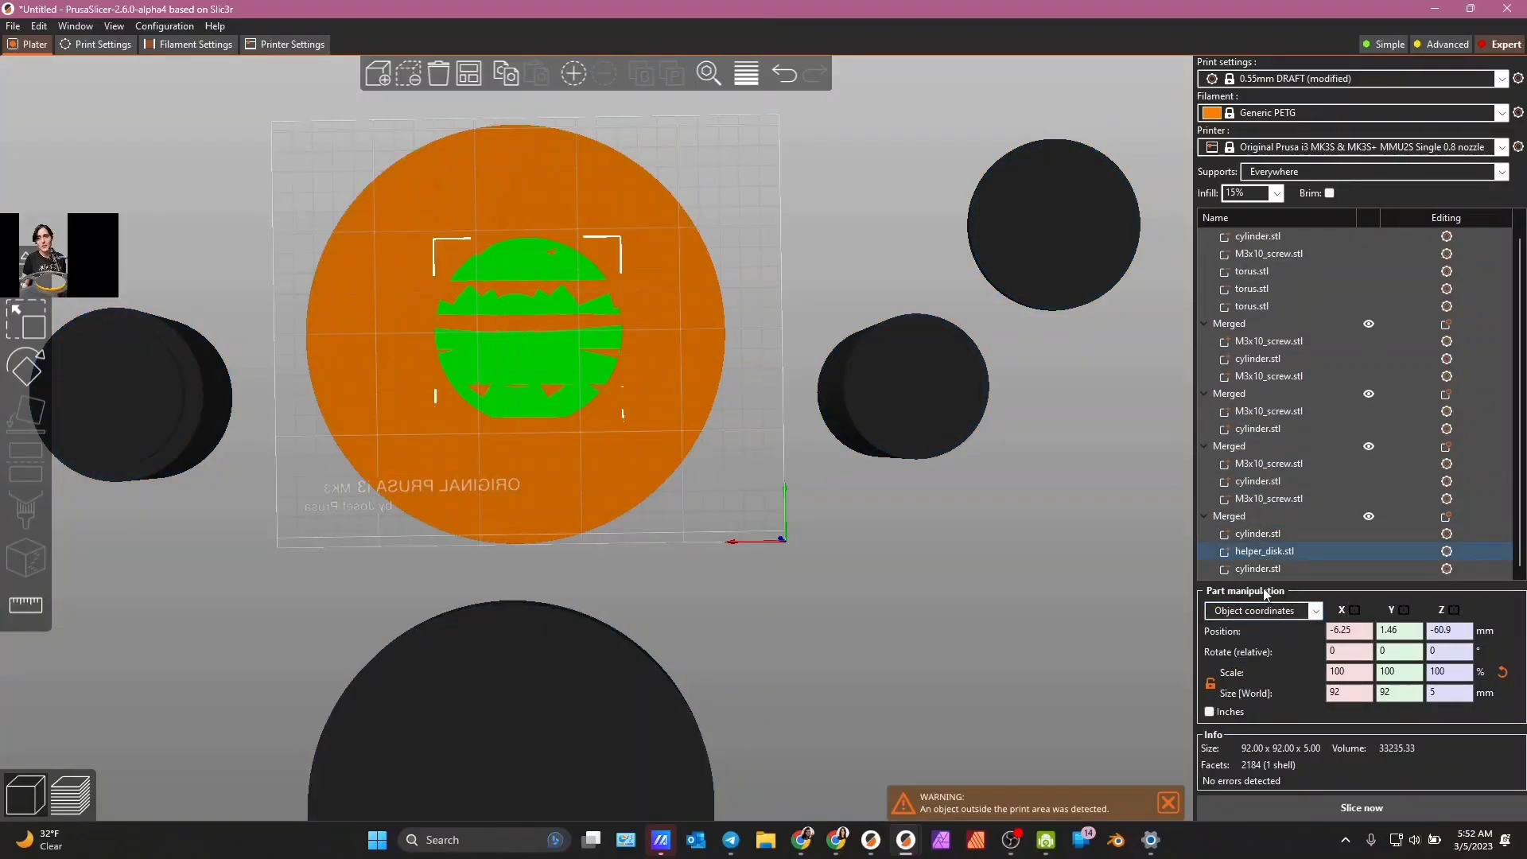
click(1347, 631)
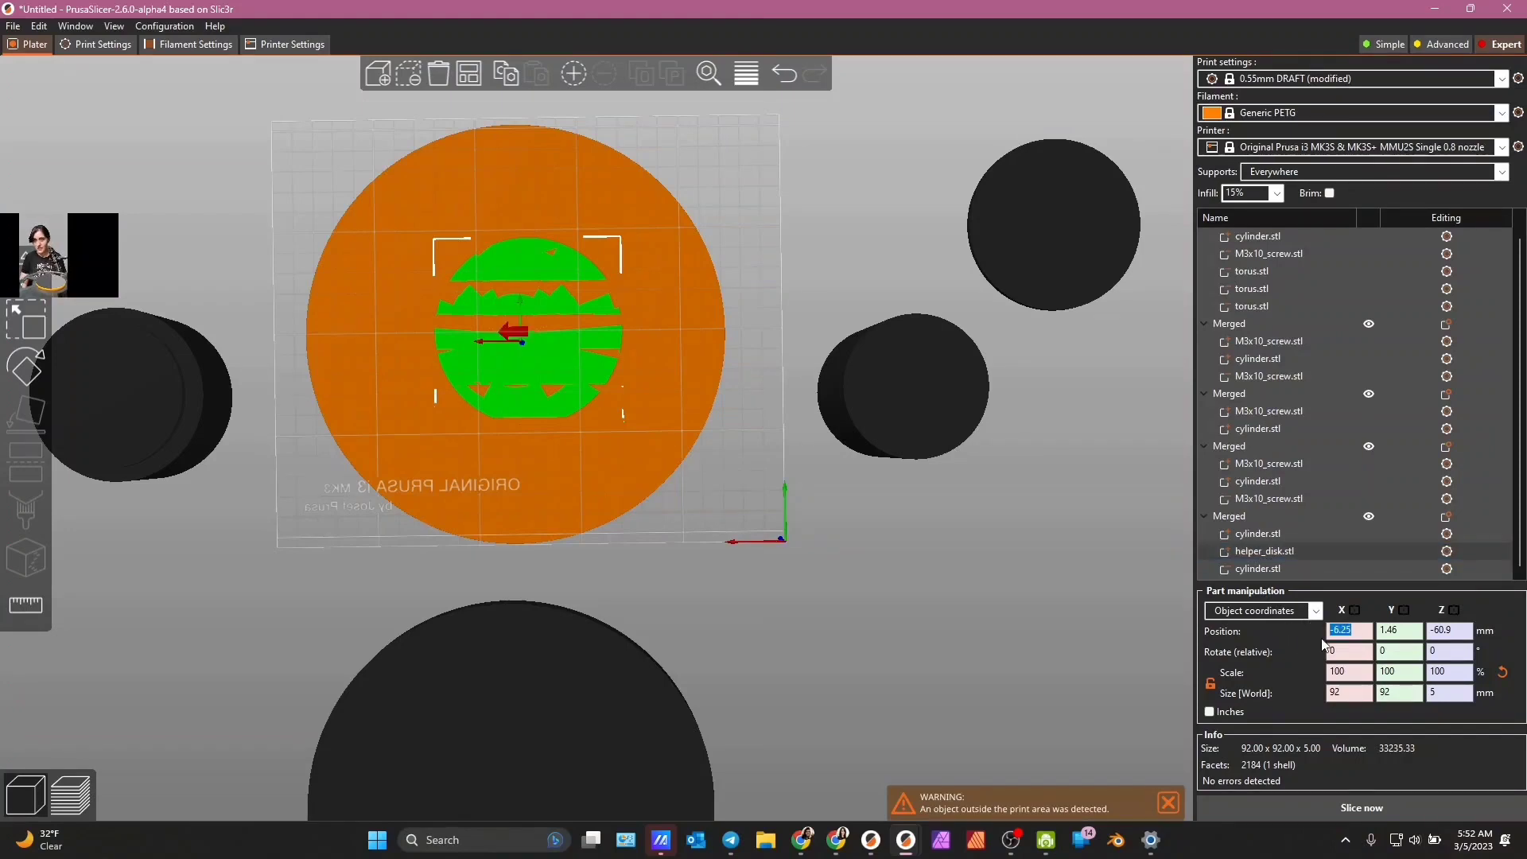
text(0)
key(Tab)
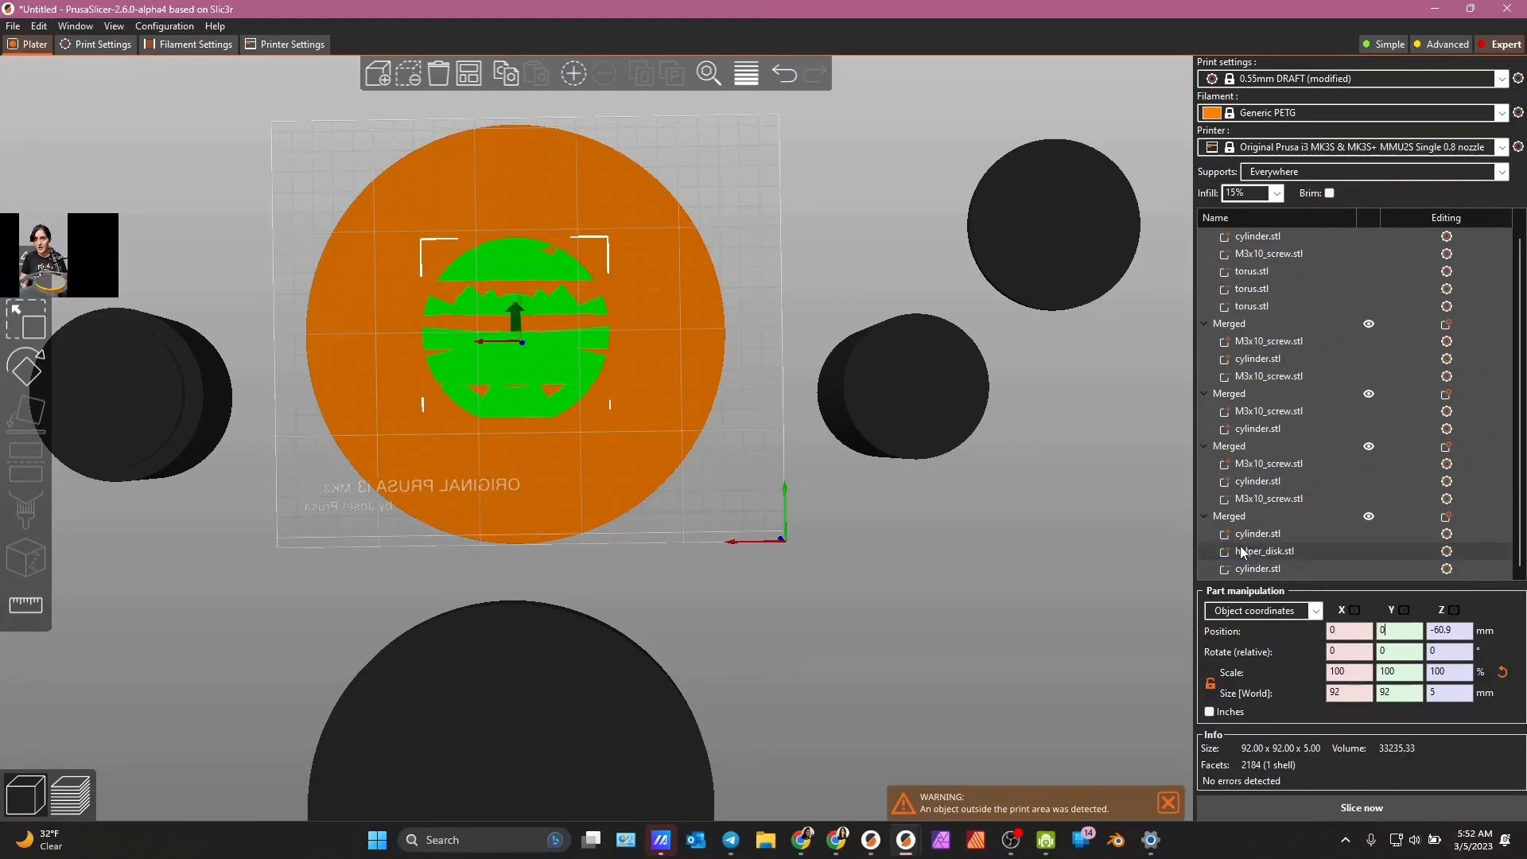
- Change the helper disk part's type to Negative Volume so it cuts through the container floor
click(1241, 567)
click(1244, 568)
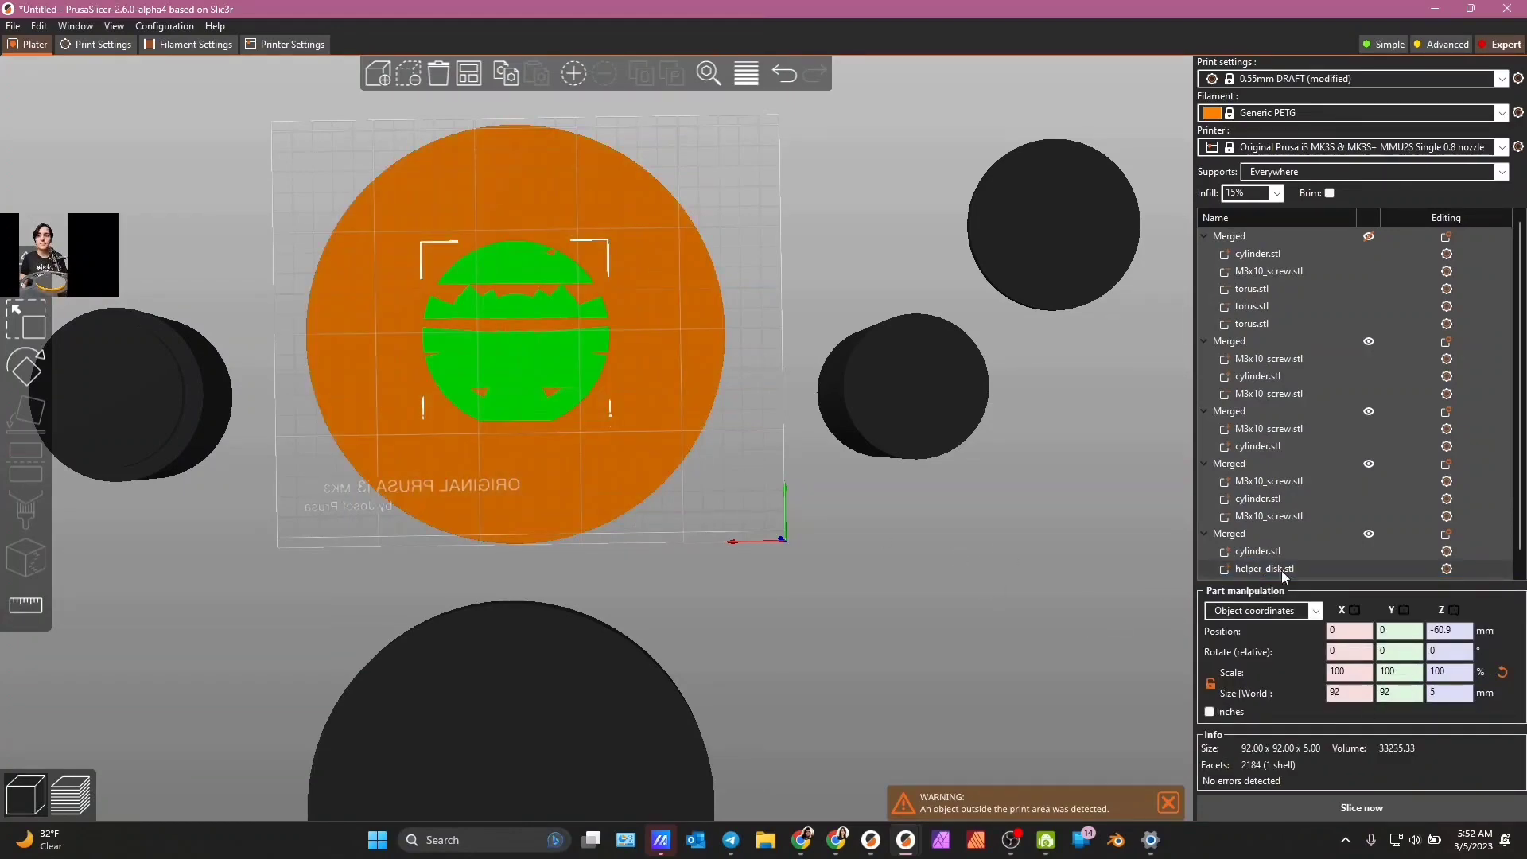
right_click(1261, 569)
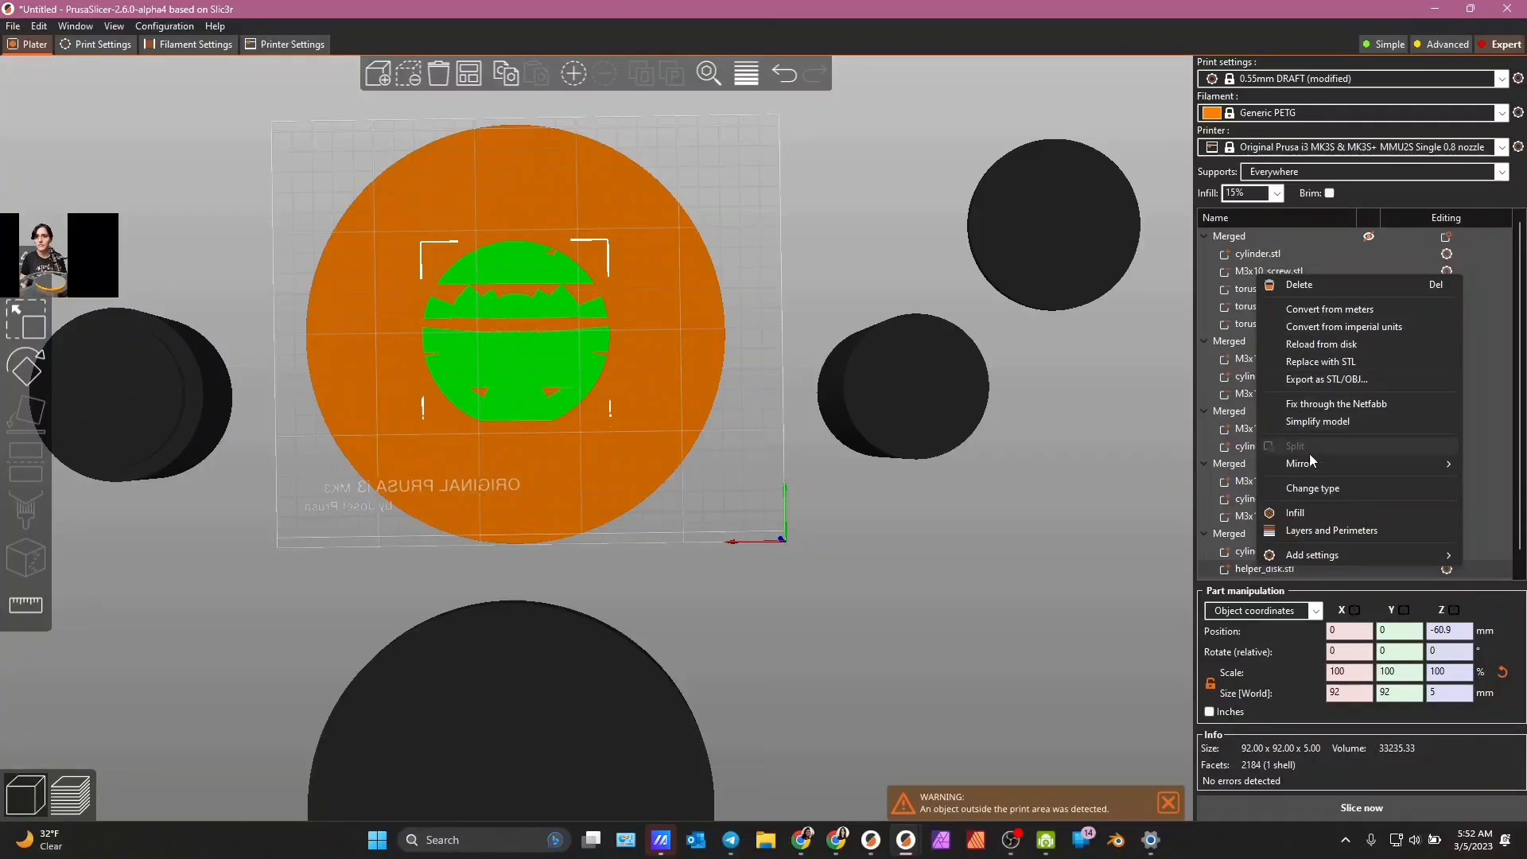
click(1333, 491)
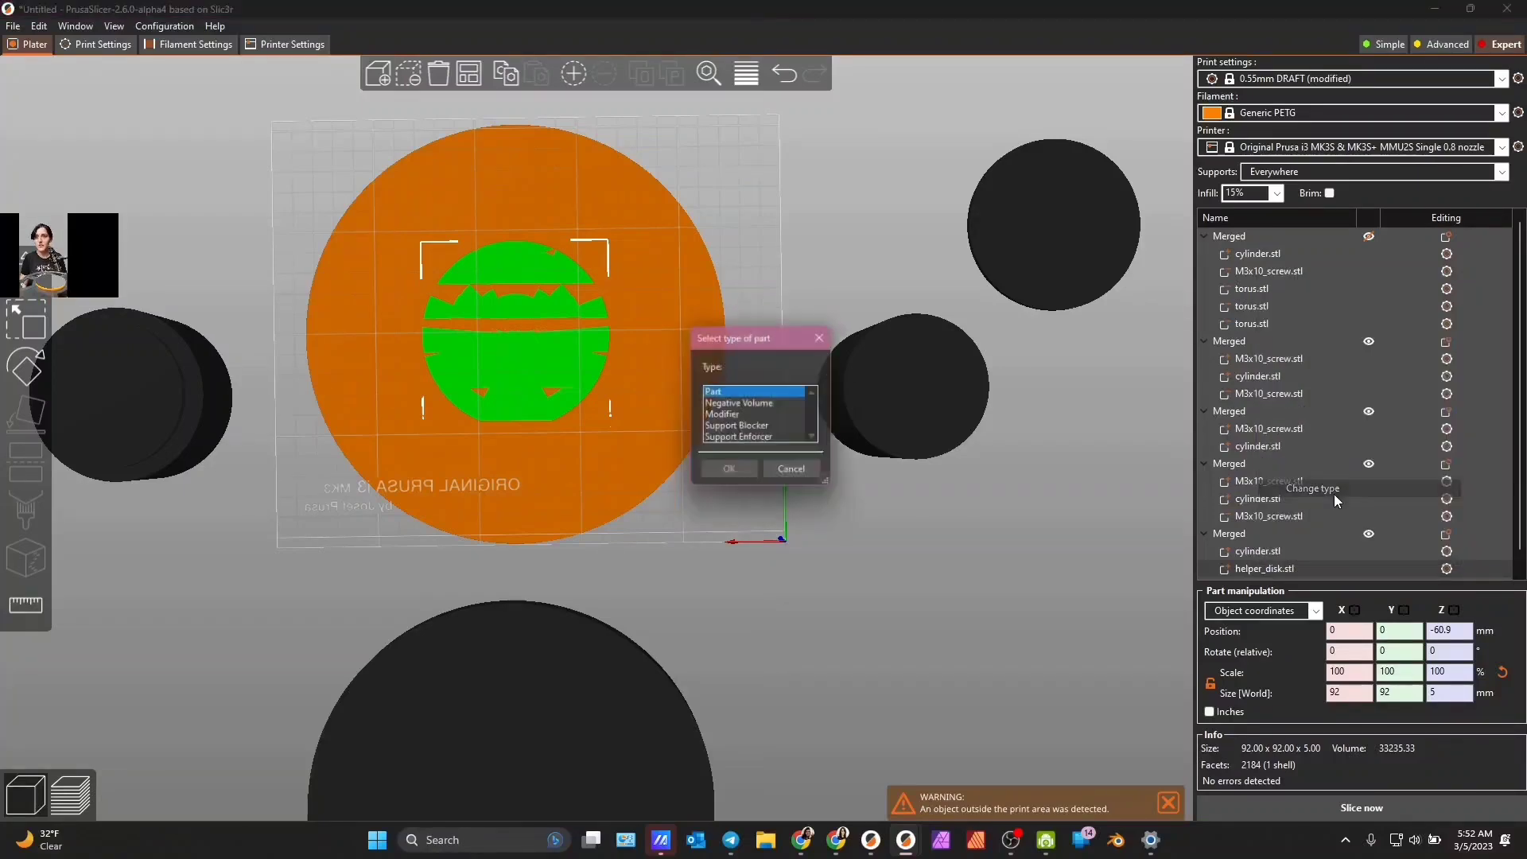
click(734, 405)
click(730, 473)
- Slice the plate and inspect the container's floor opening from below and above in the layer preview
drag(759, 527, 714, 543)
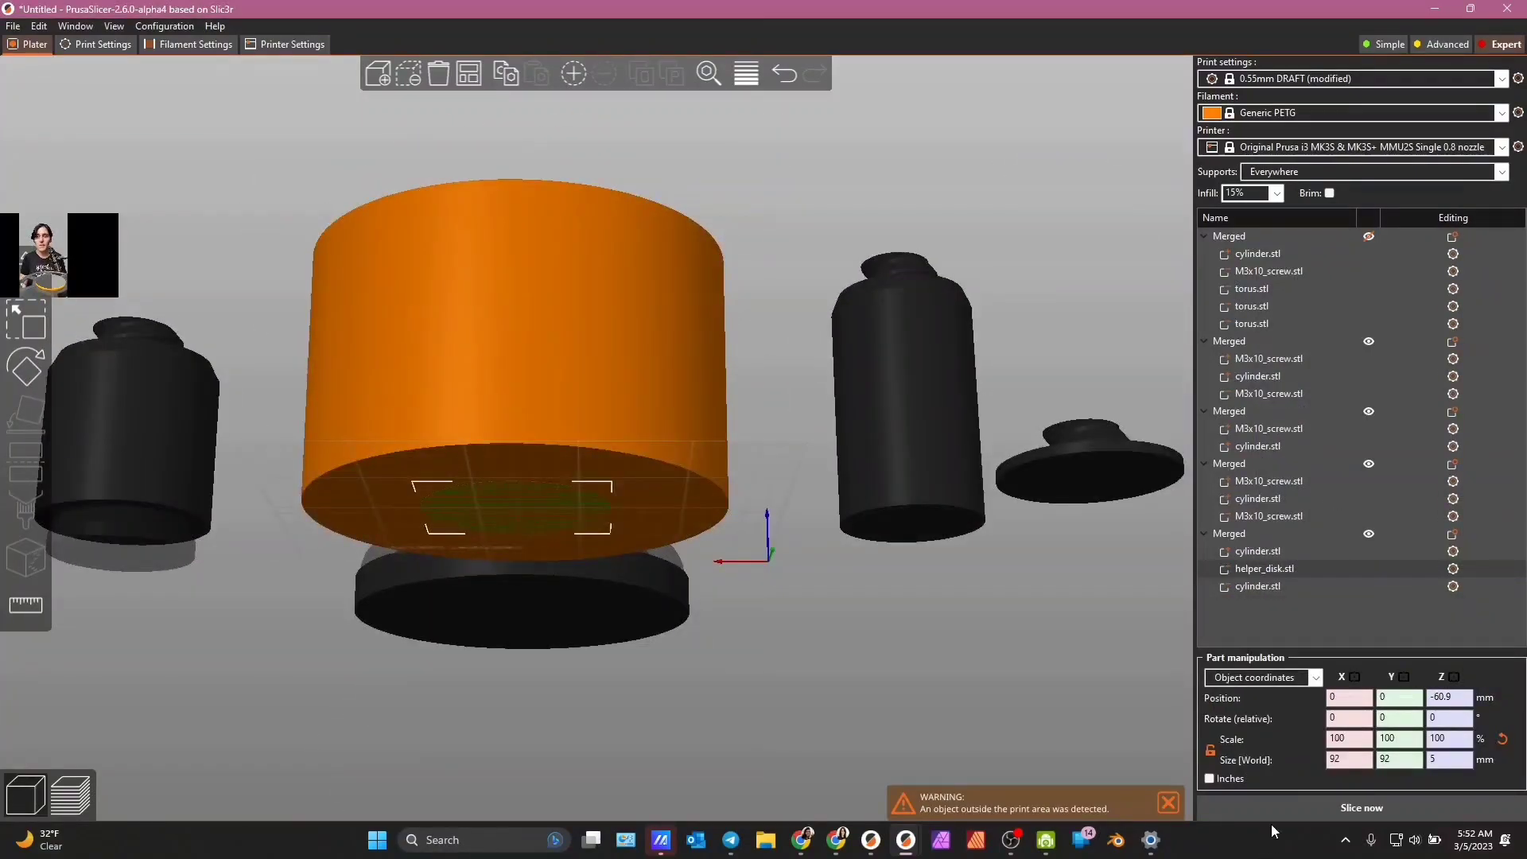
click(1273, 808)
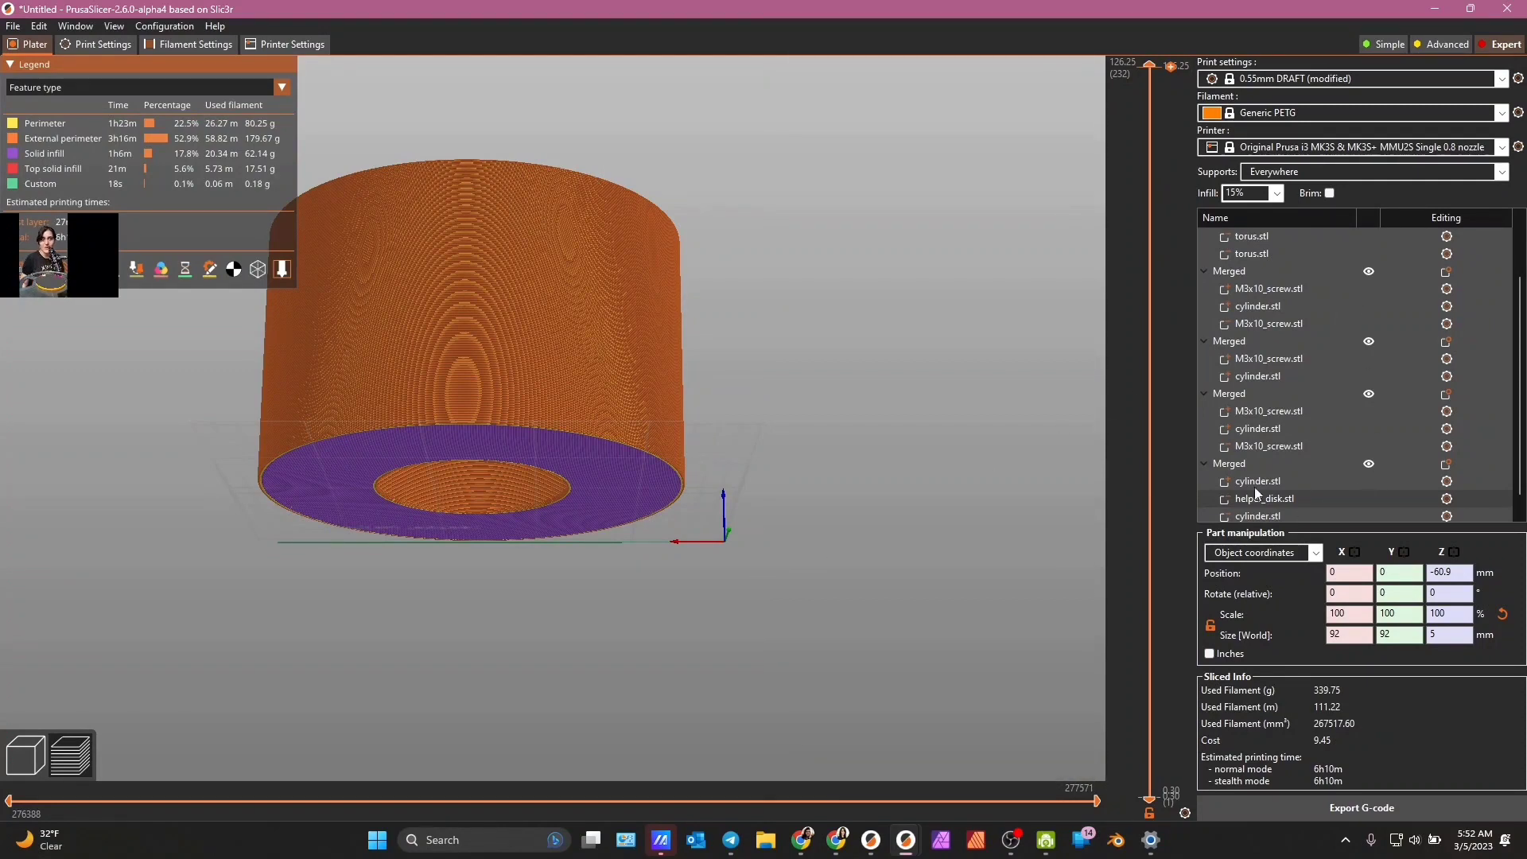
drag(593, 412, 632, 514)
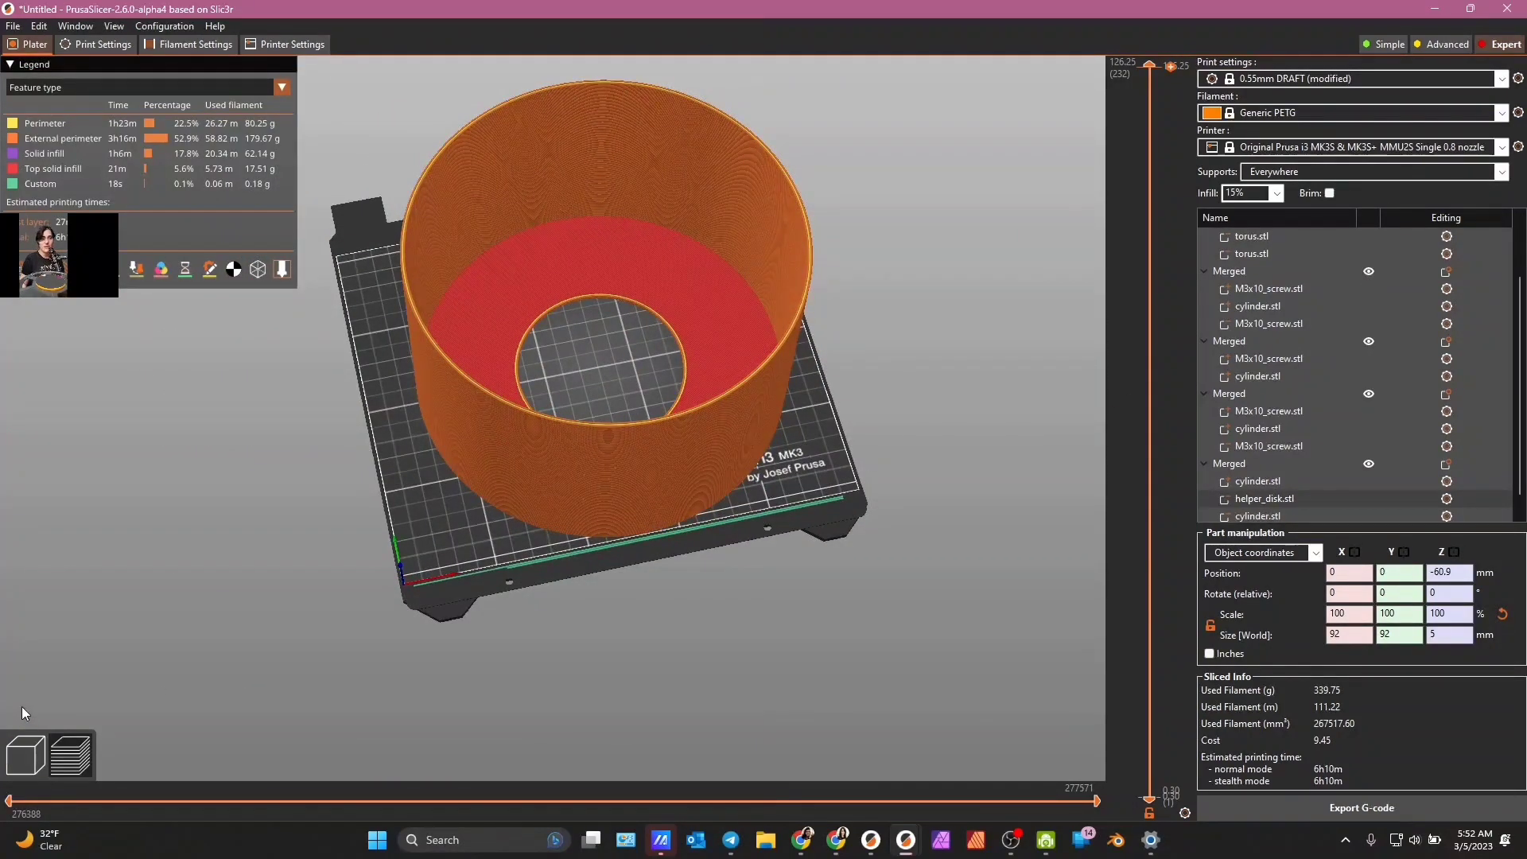
click(21, 754)
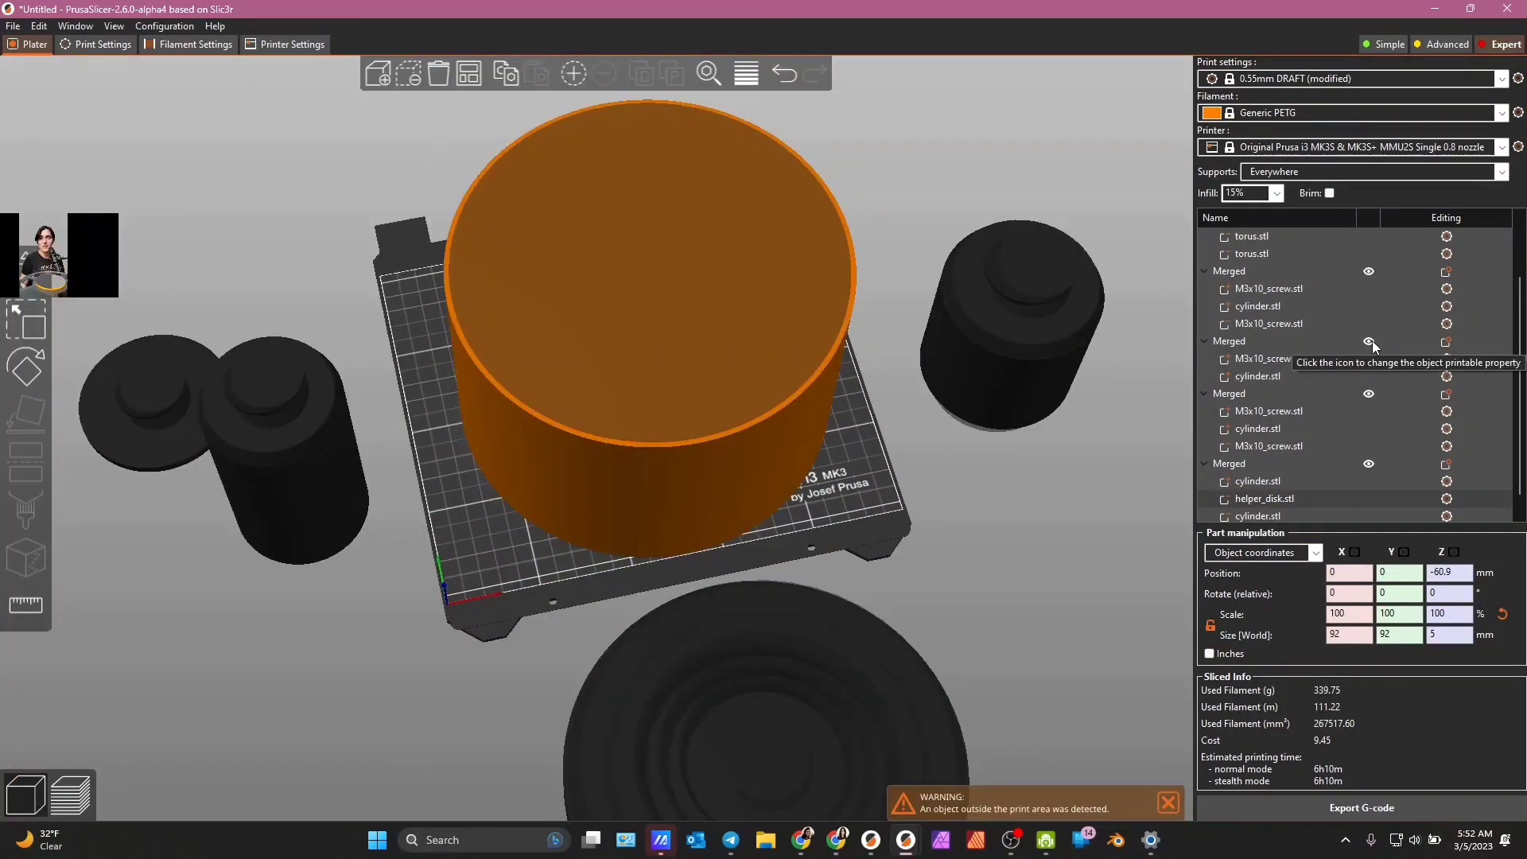
- Make the two screw-together jars and their lid non-printable, leaving only the wide container printable
mouse_move(1086, 508)
mouse_down()
mouse_move(1020, 565)
mouse_move(1081, 509)
mouse_up()
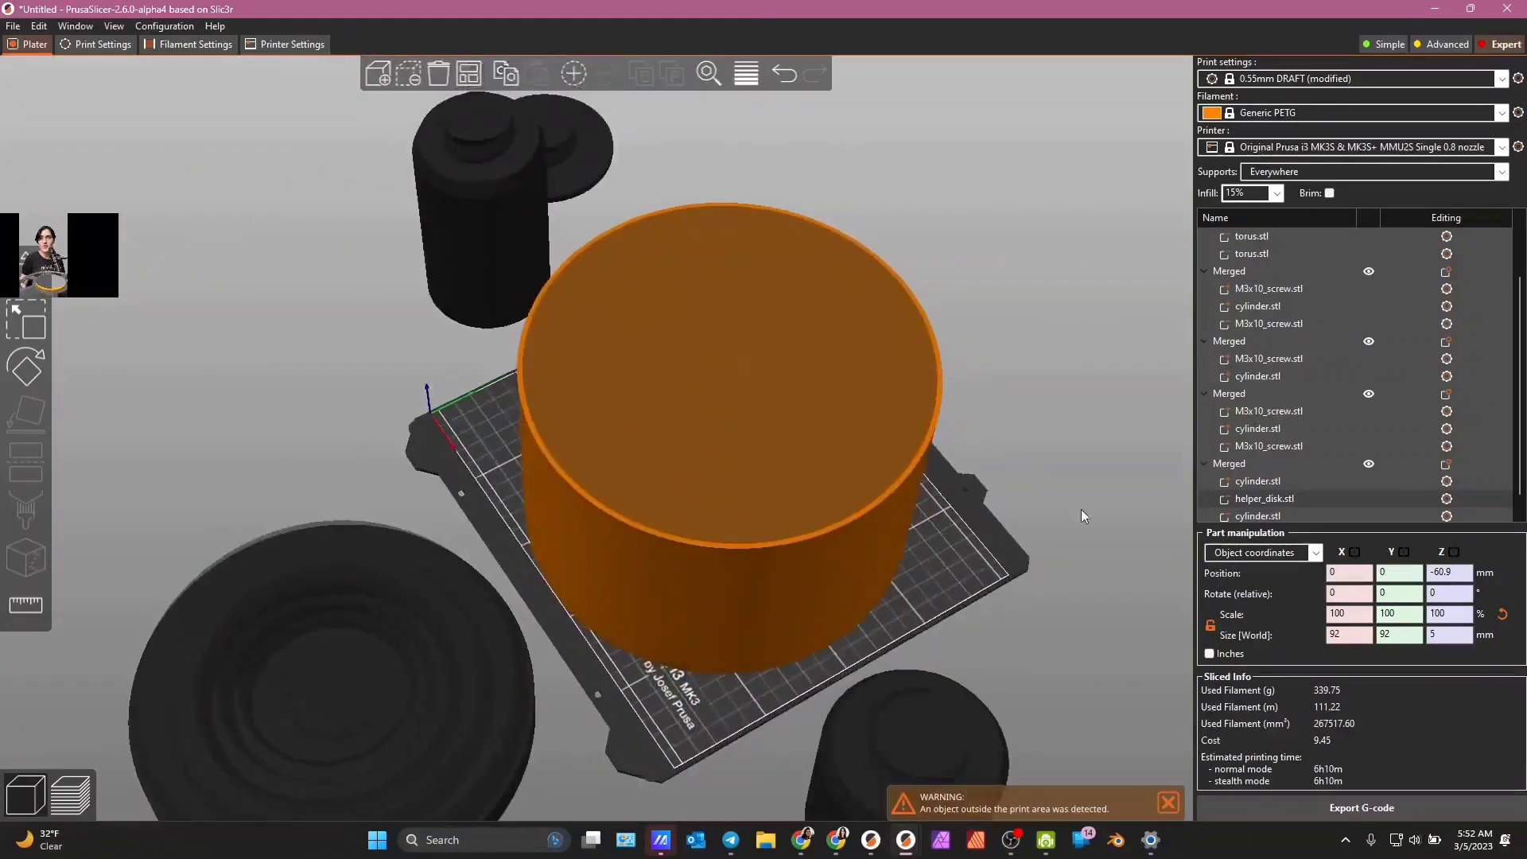
scroll(1354, 294, up, 2)
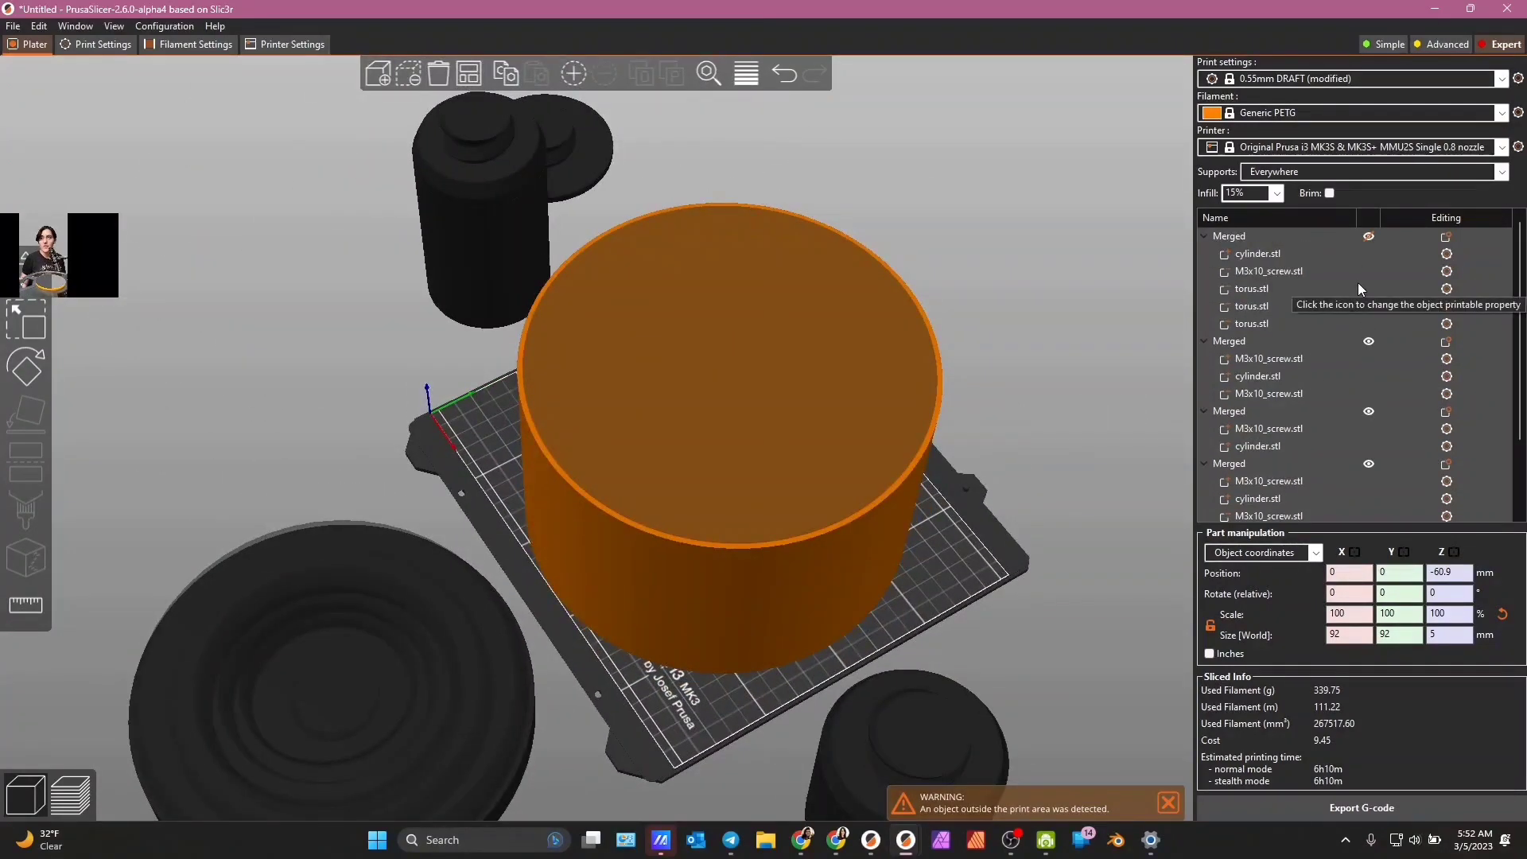
click(1372, 342)
click(1371, 411)
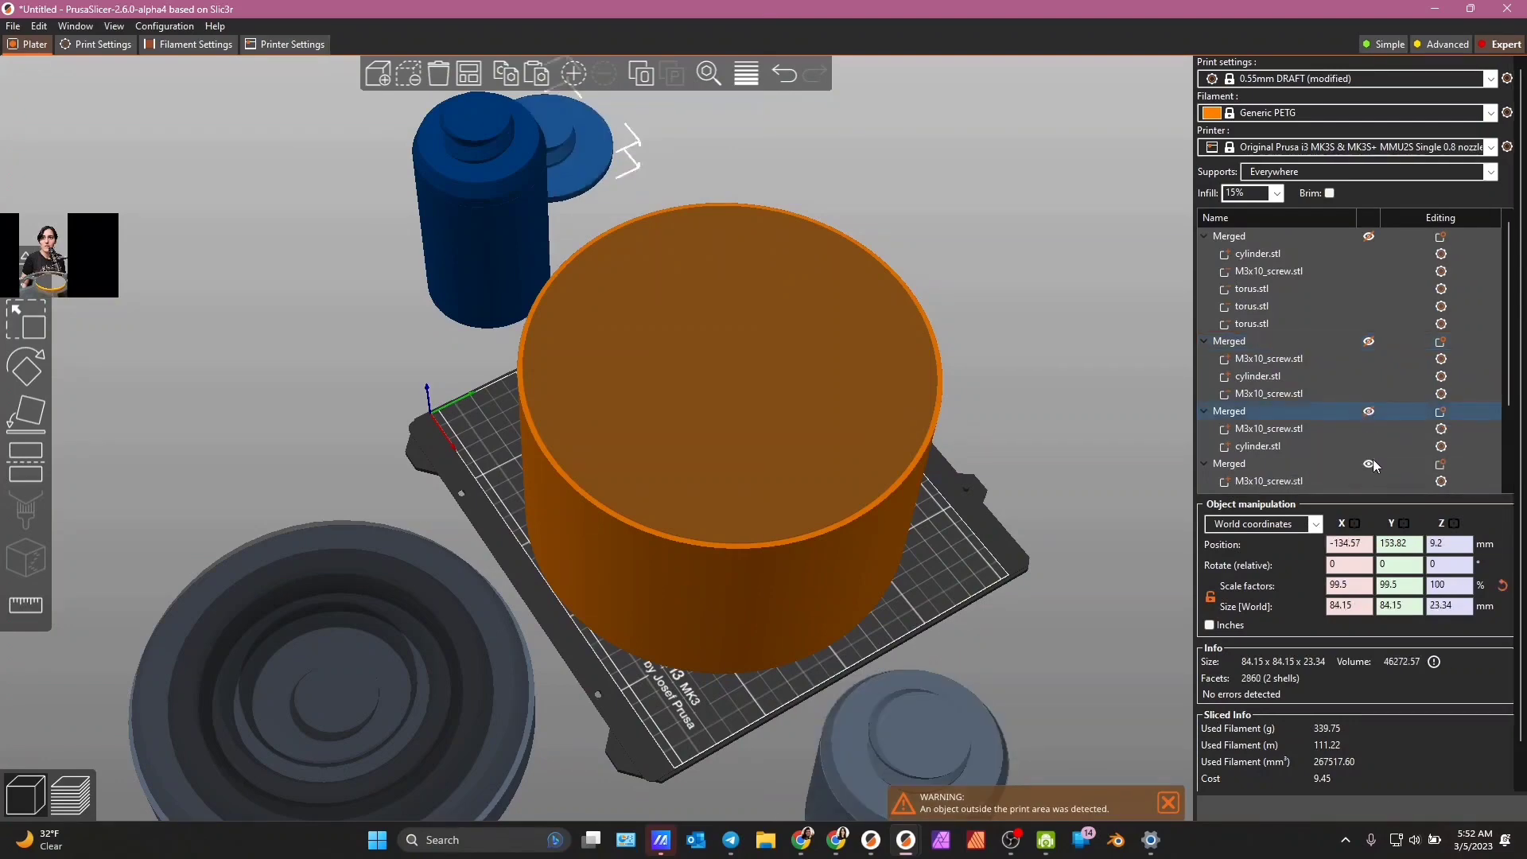
scroll(966, 517, down, 2)
drag(955, 547, 830, 604)
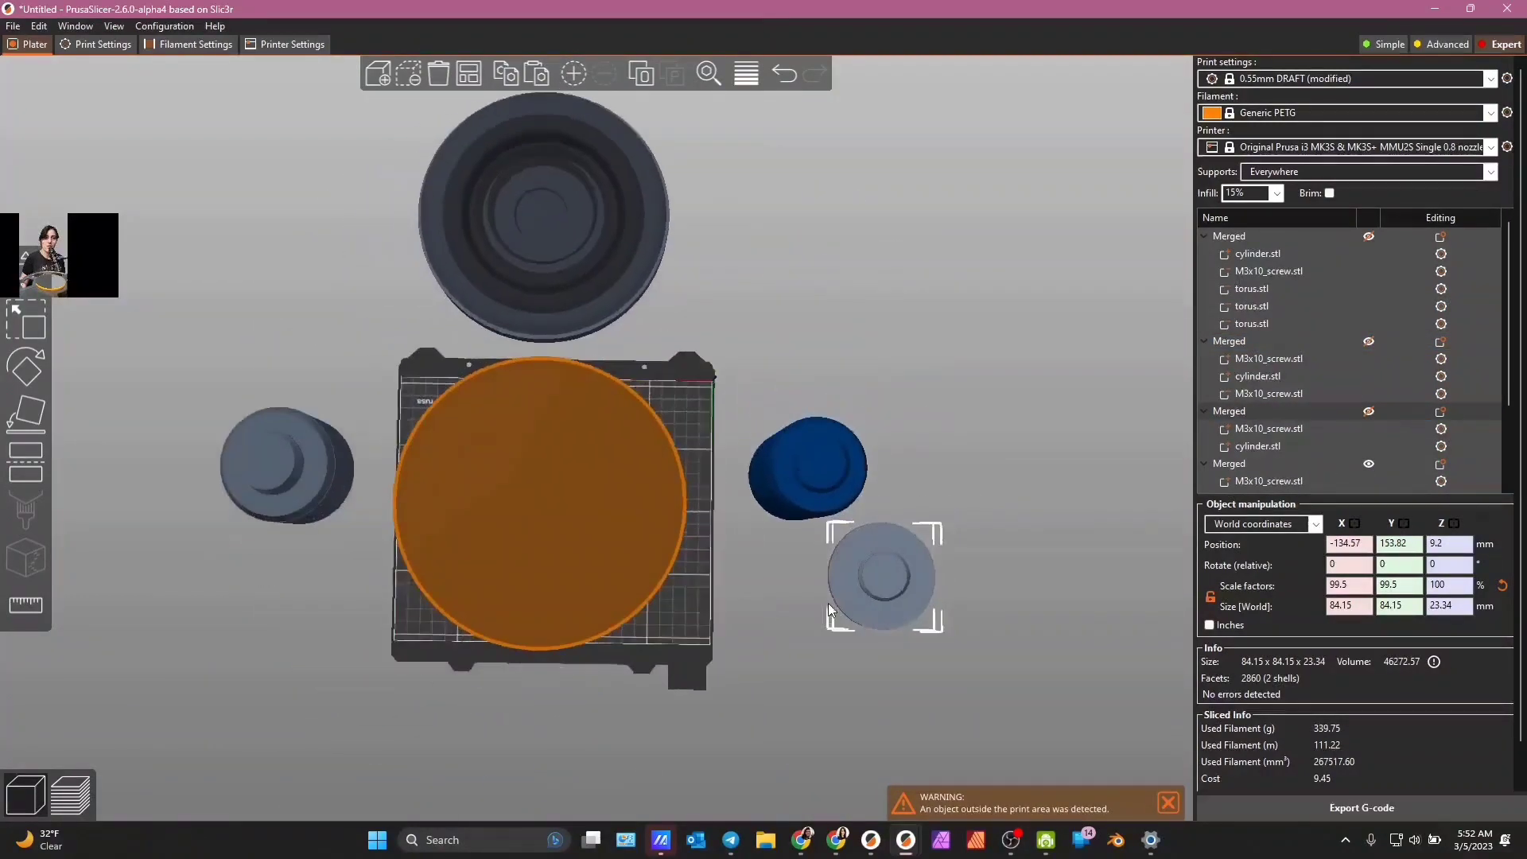
scroll(1353, 446, down, 3)
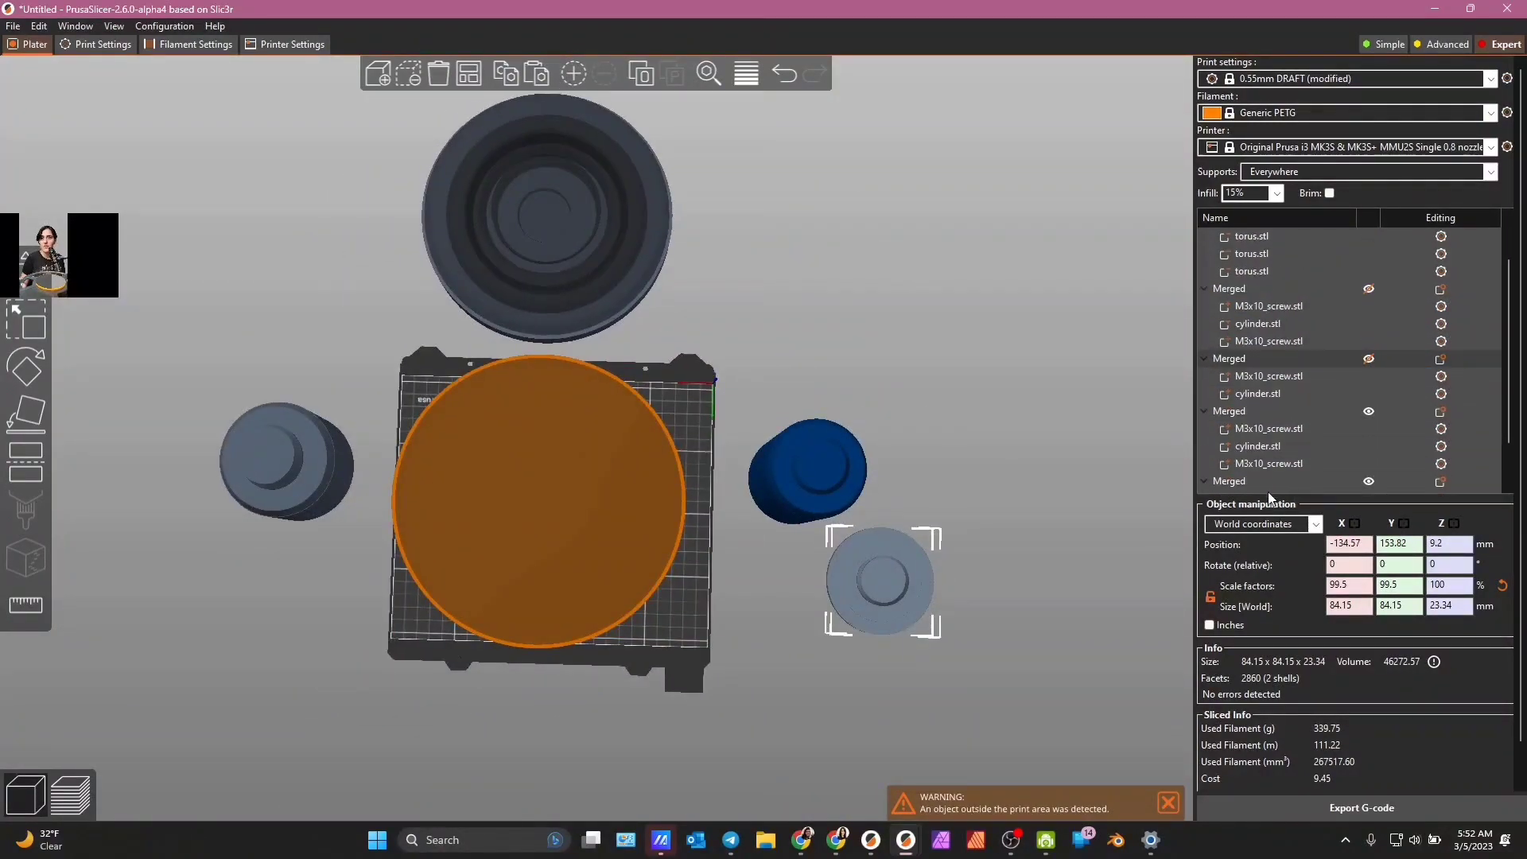
click(1372, 359)
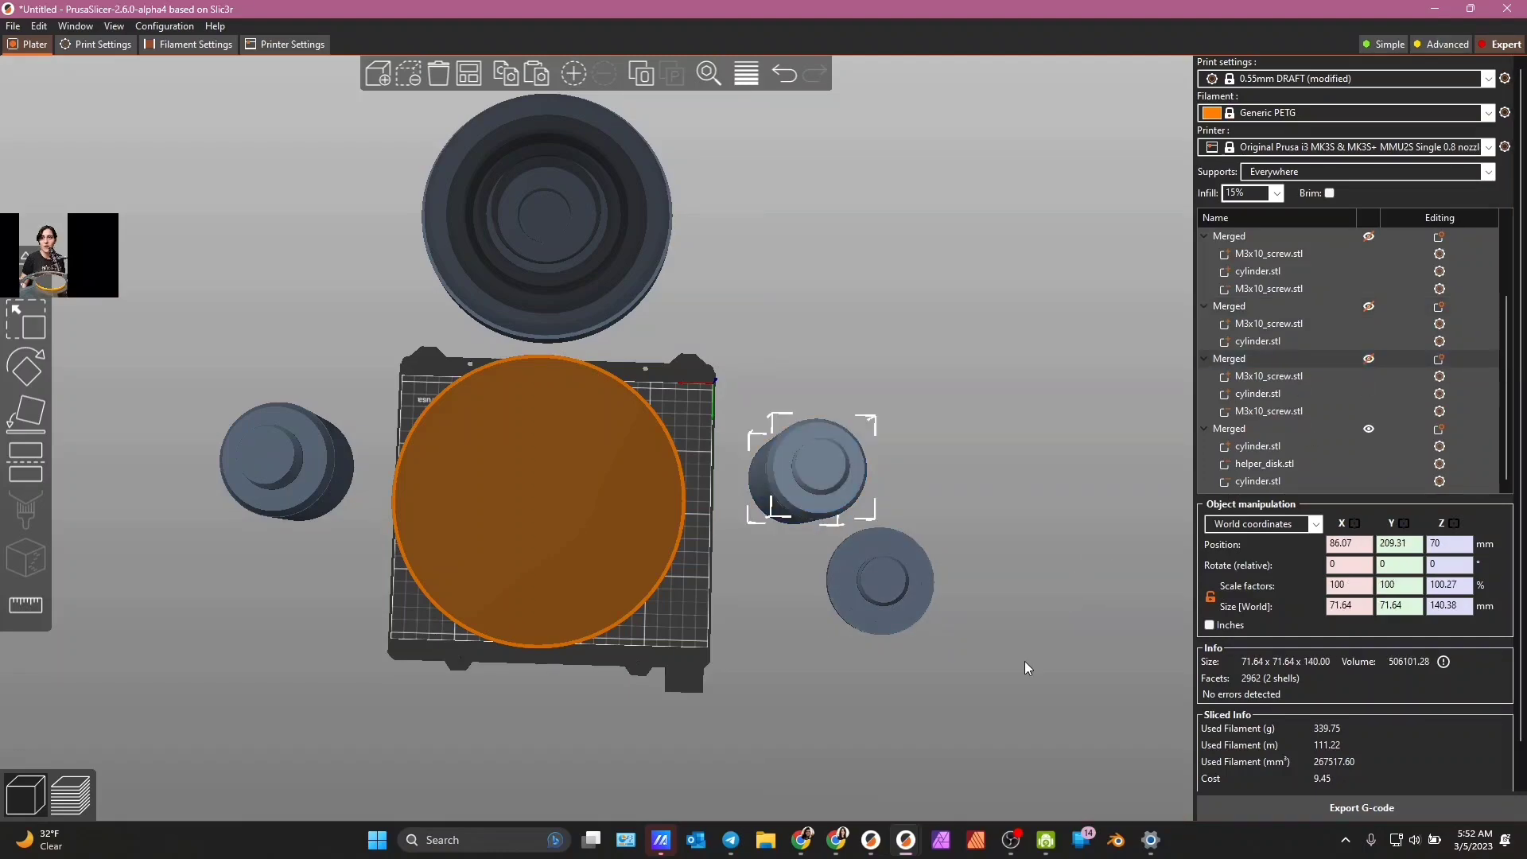
- Examine the sliced wide container in the layer preview, then return to the 3D editor
drag(1024, 661, 1076, 685)
drag(675, 621, 674, 632)
click(71, 795)
drag(719, 742, 541, 657)
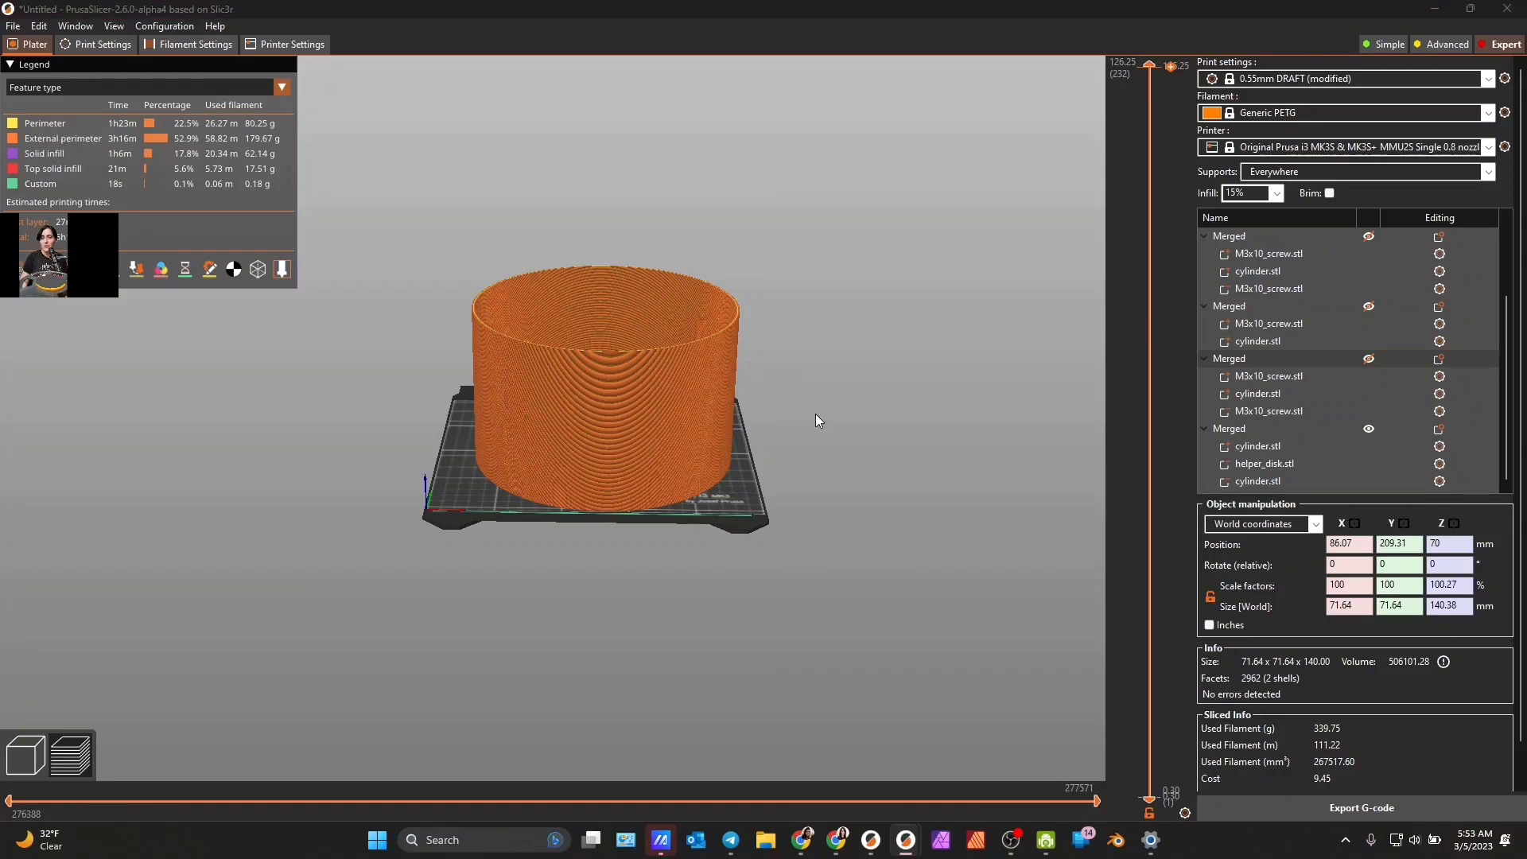
click(25, 754)
- Add cylinder.stl from the Shape Gallery to the bed and select it in the object list
drag(736, 466, 187, 131)
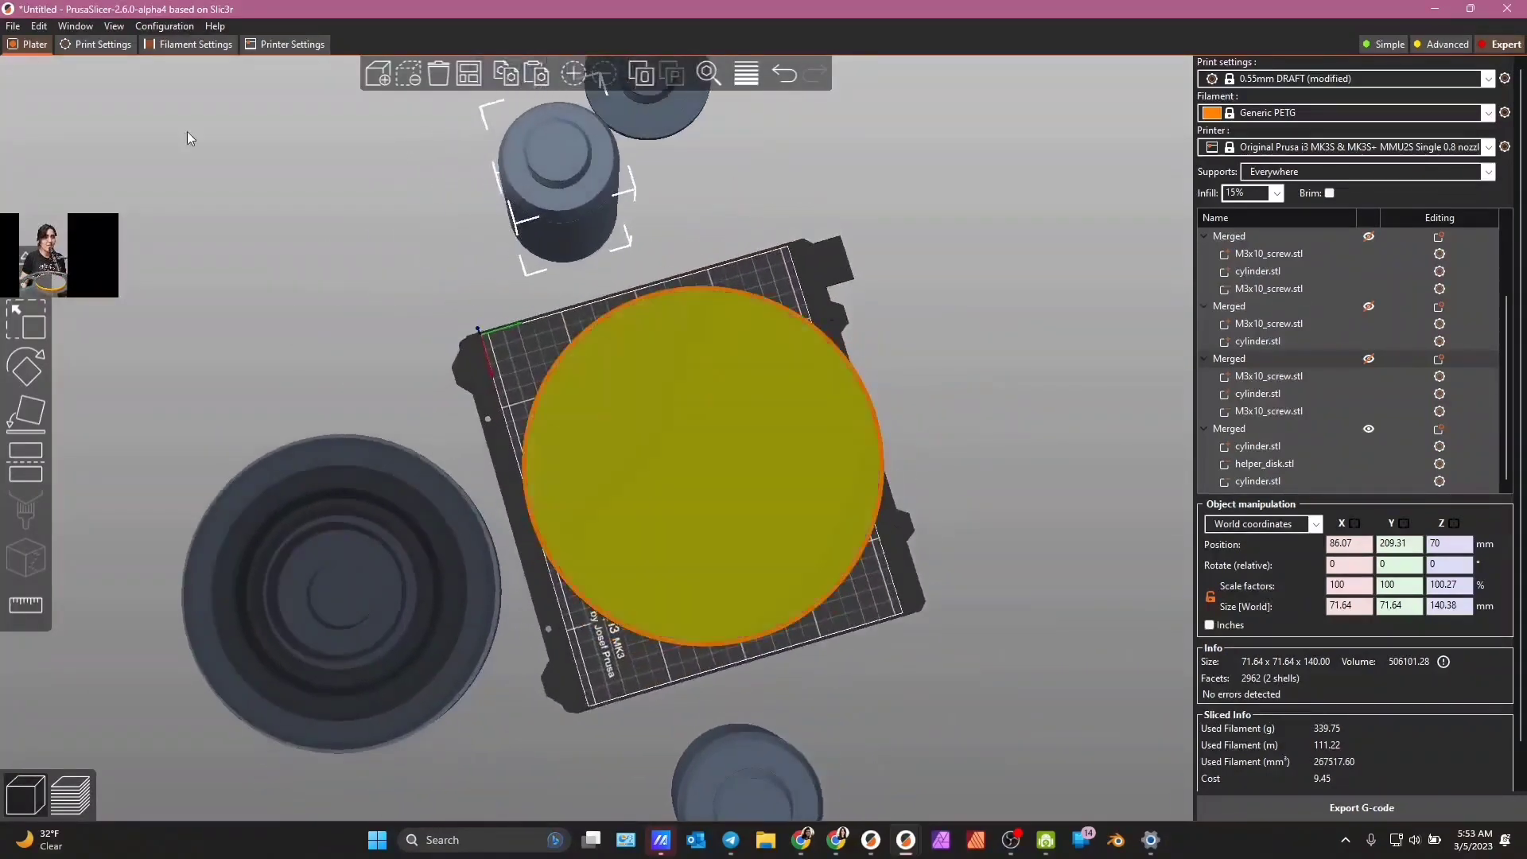
click(83, 29)
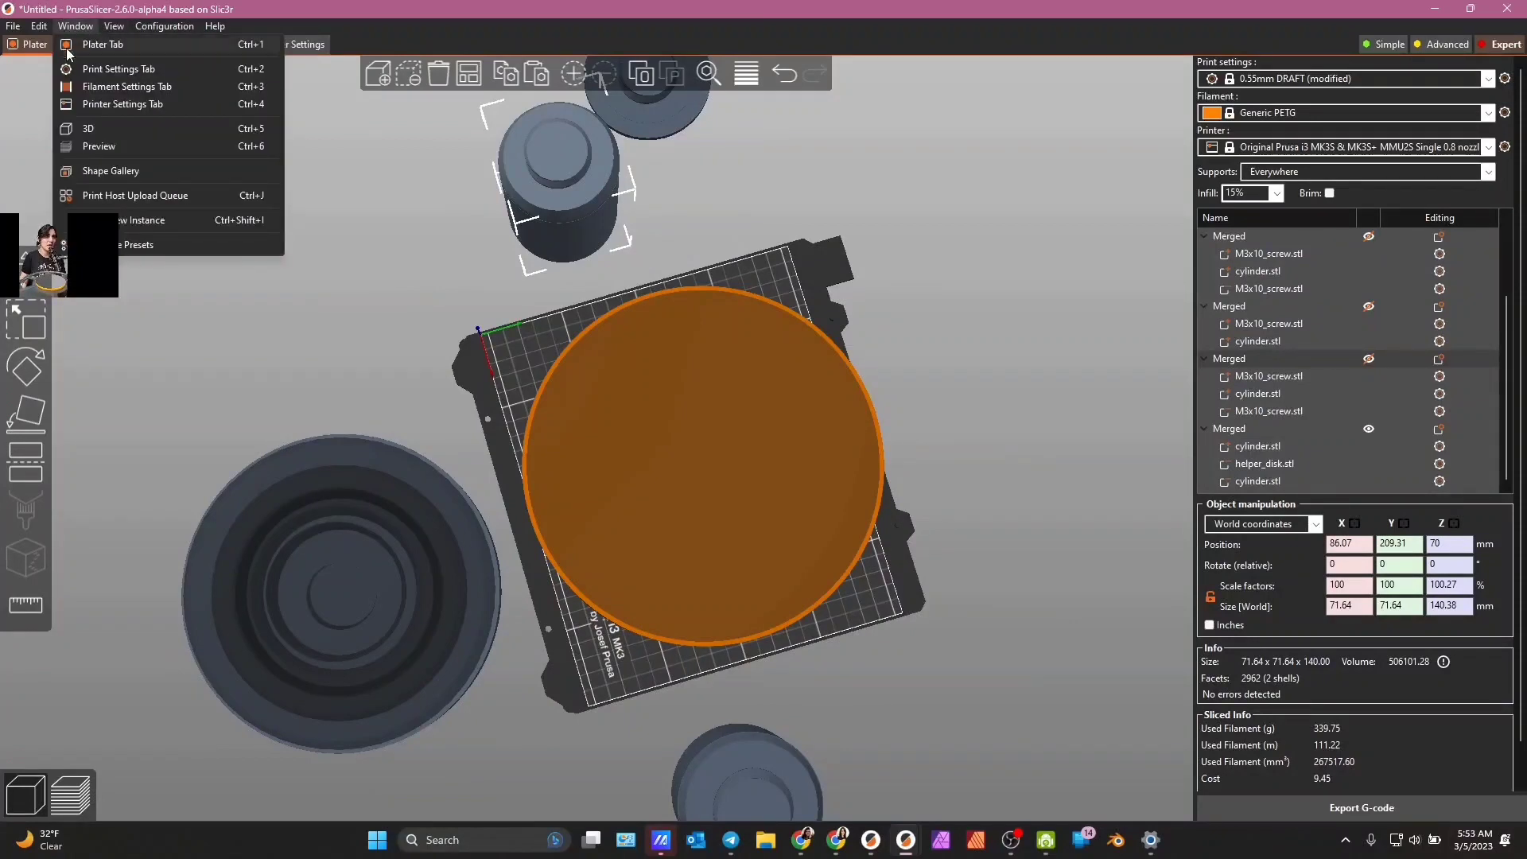
click(99, 170)
click(600, 447)
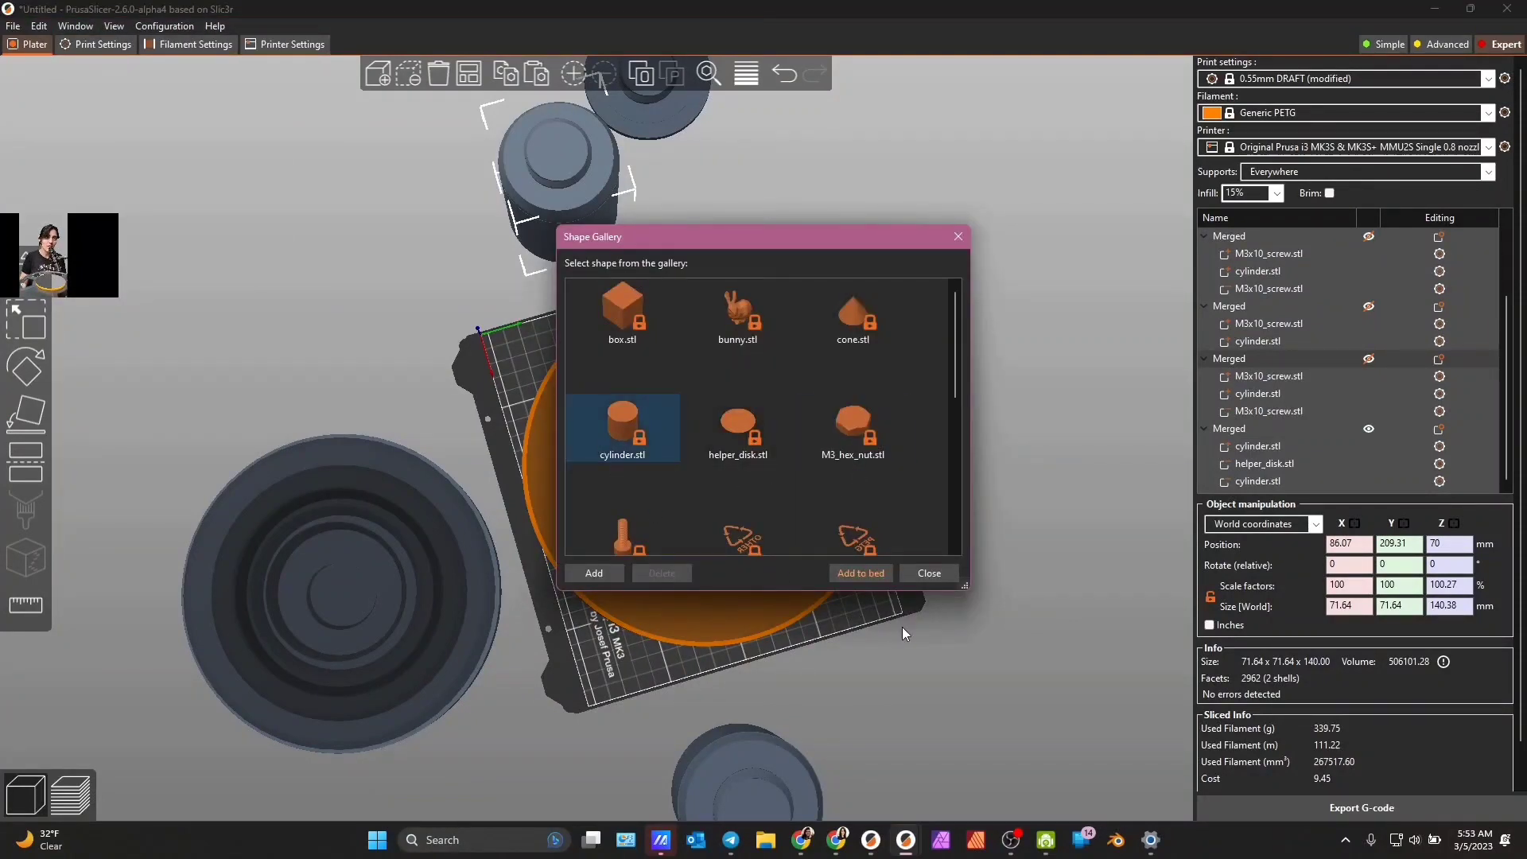
click(848, 572)
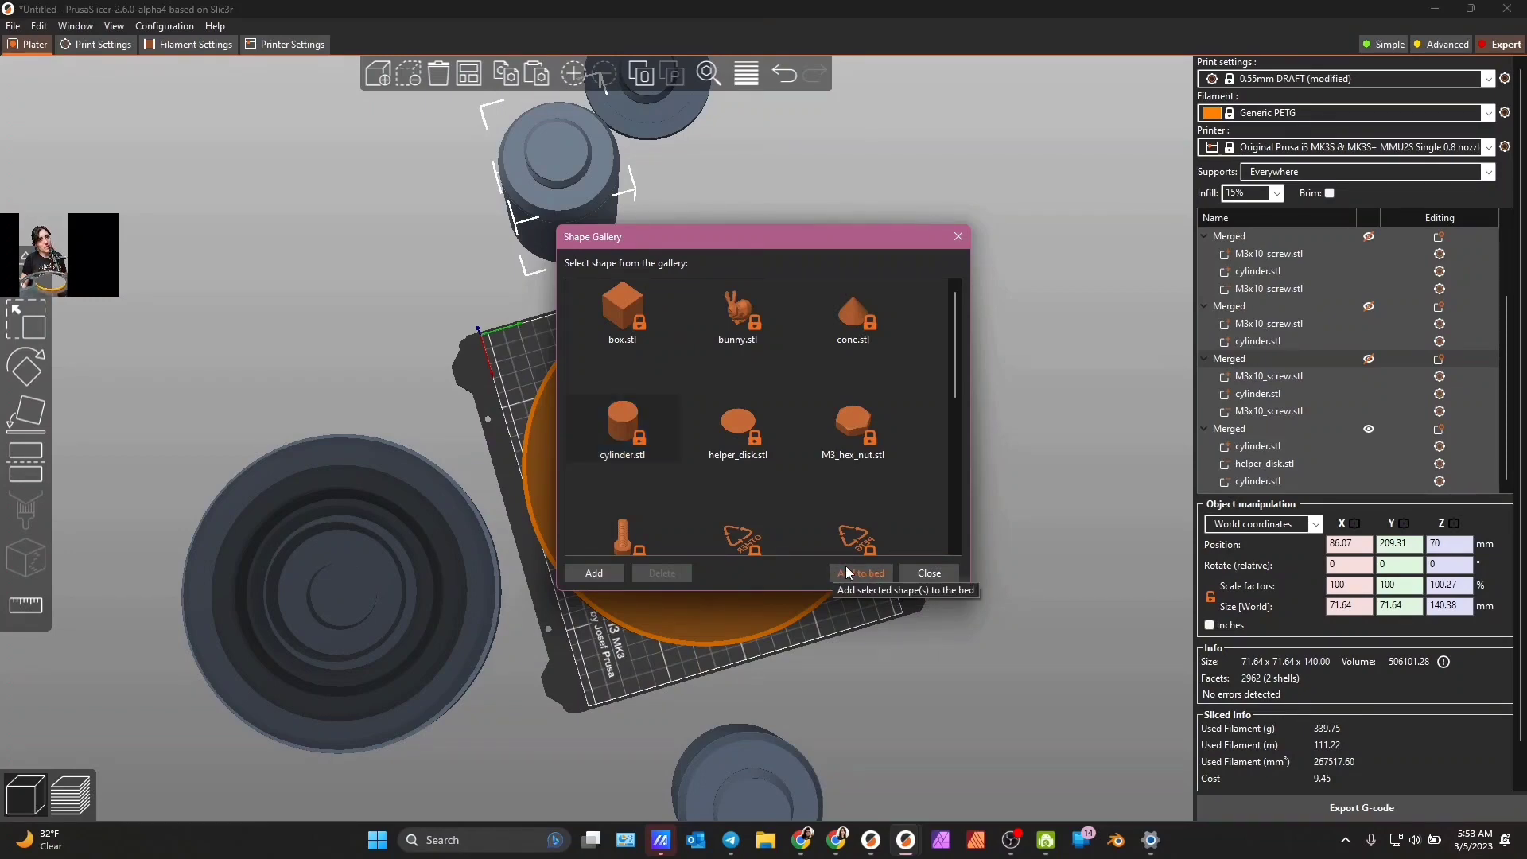
drag(976, 418, 1012, 417)
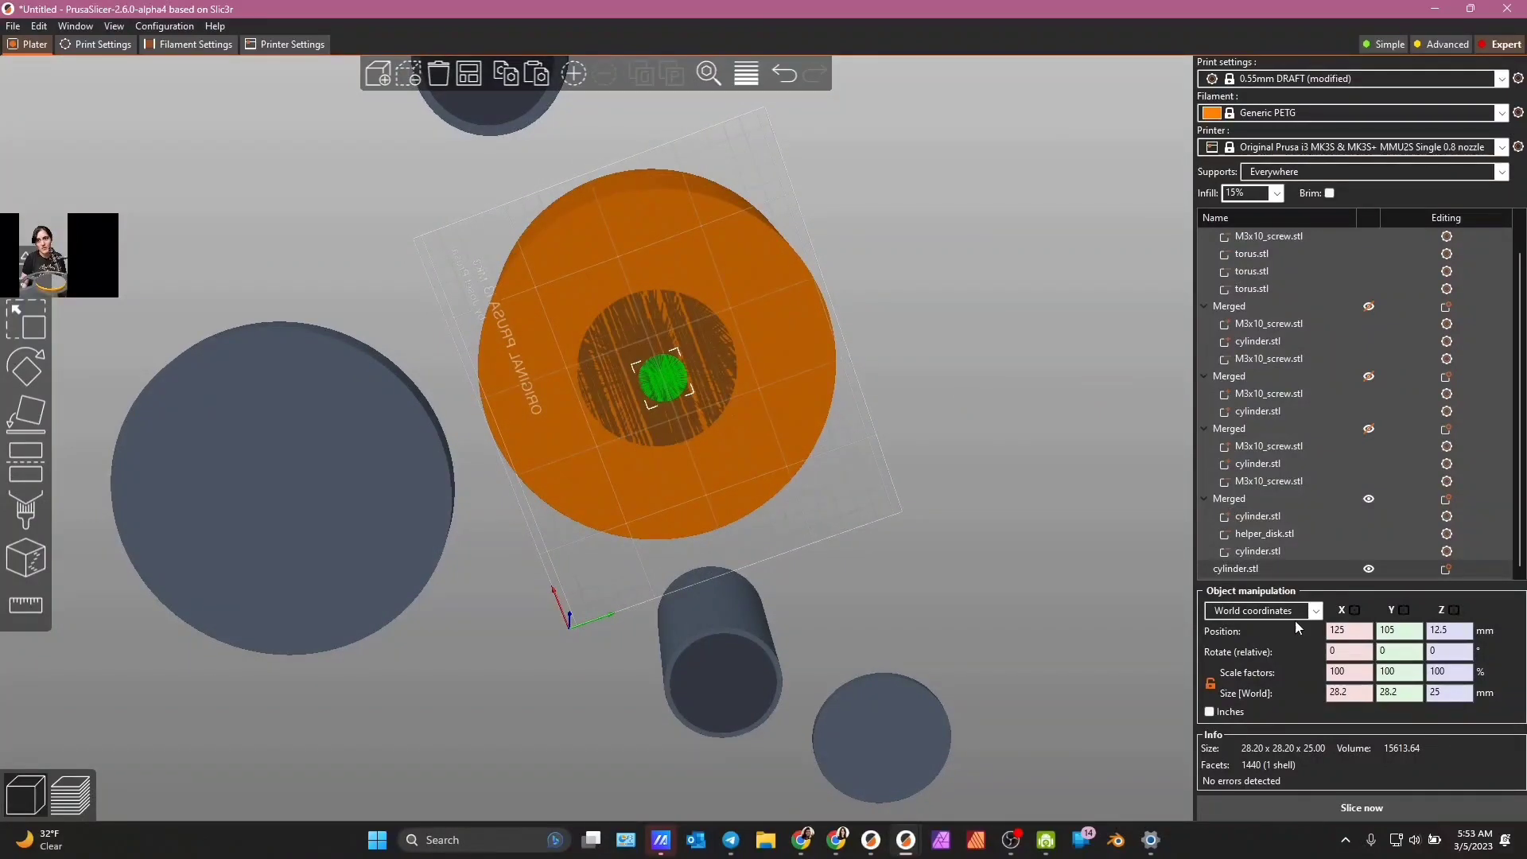
click(1268, 571)
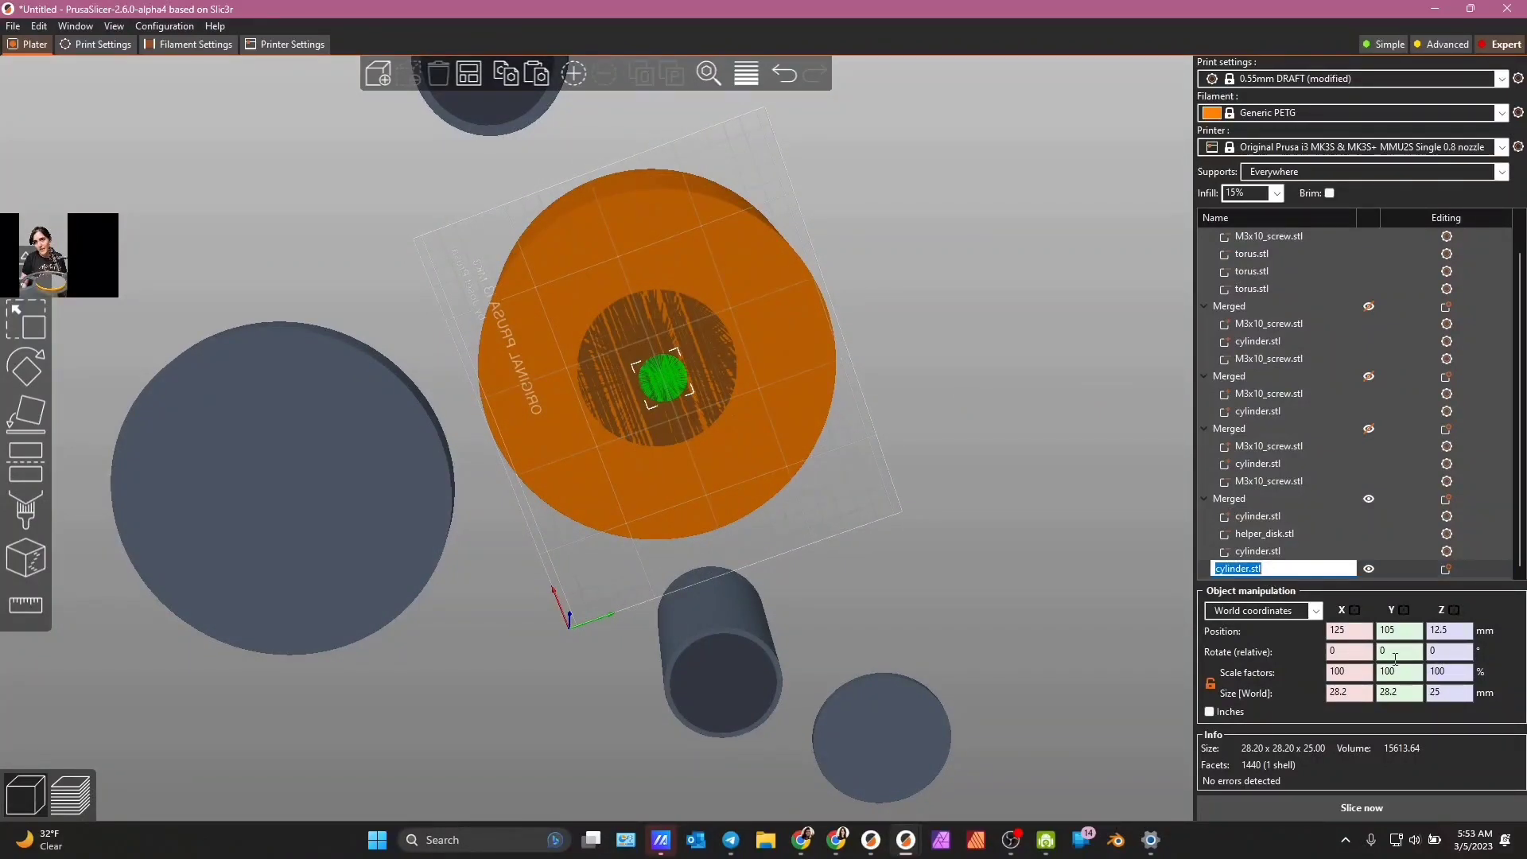
key(Return)
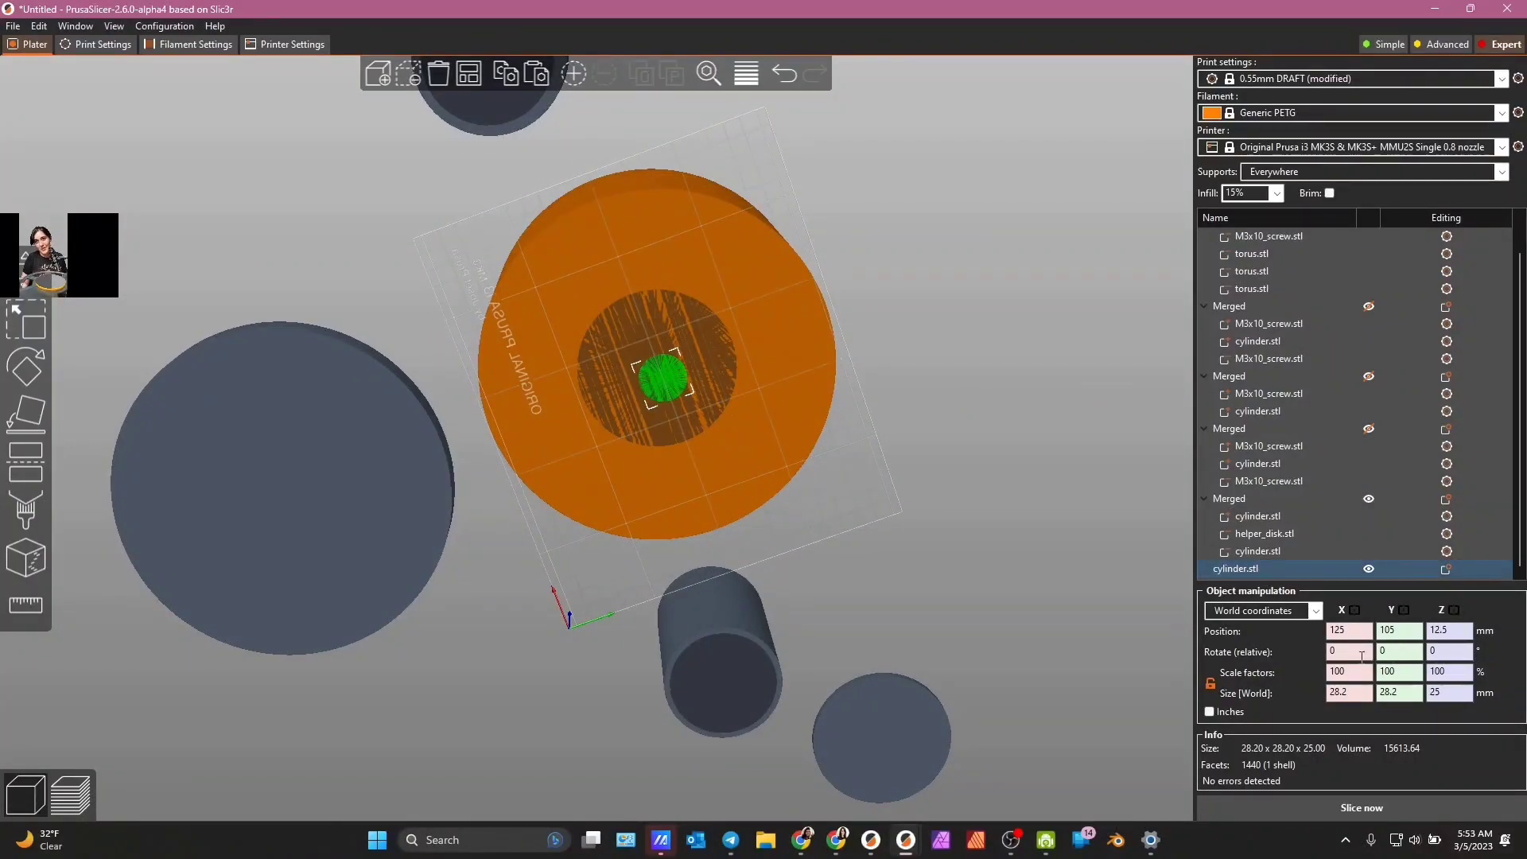
click(1410, 654)
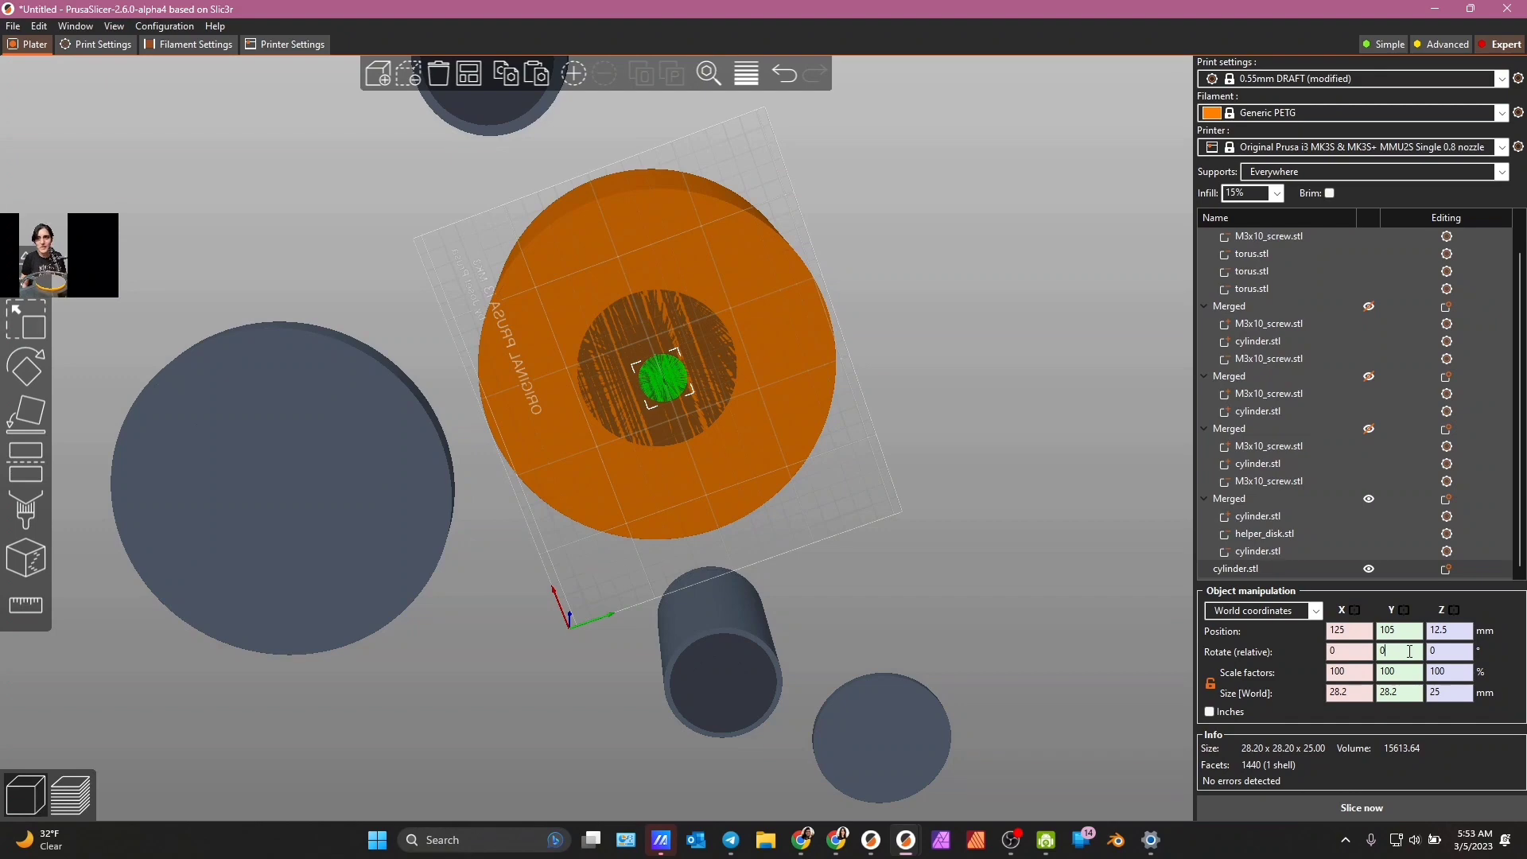
drag(1409, 652, 1362, 650)
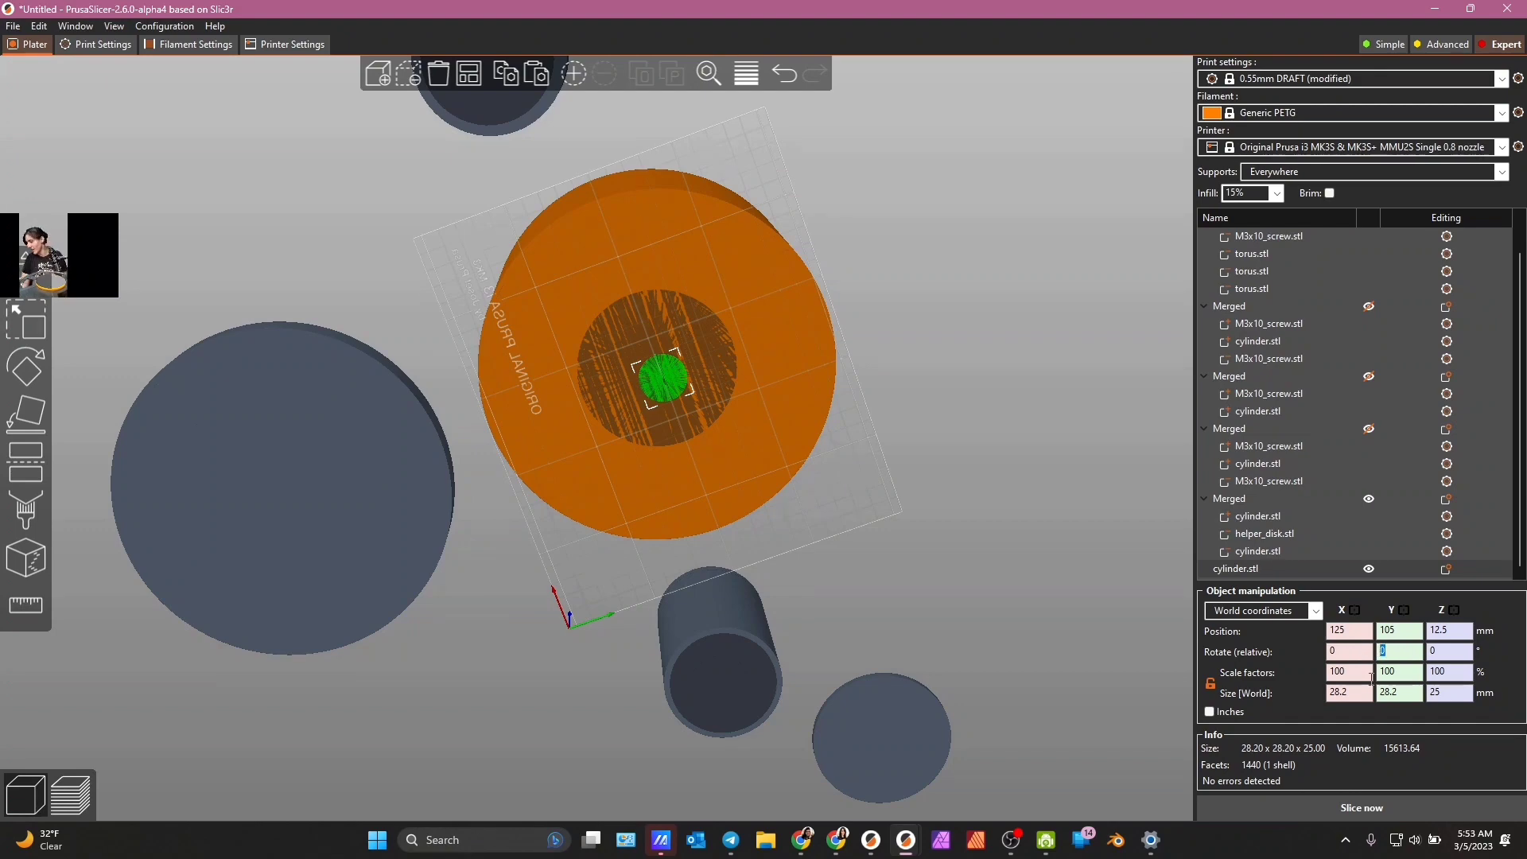
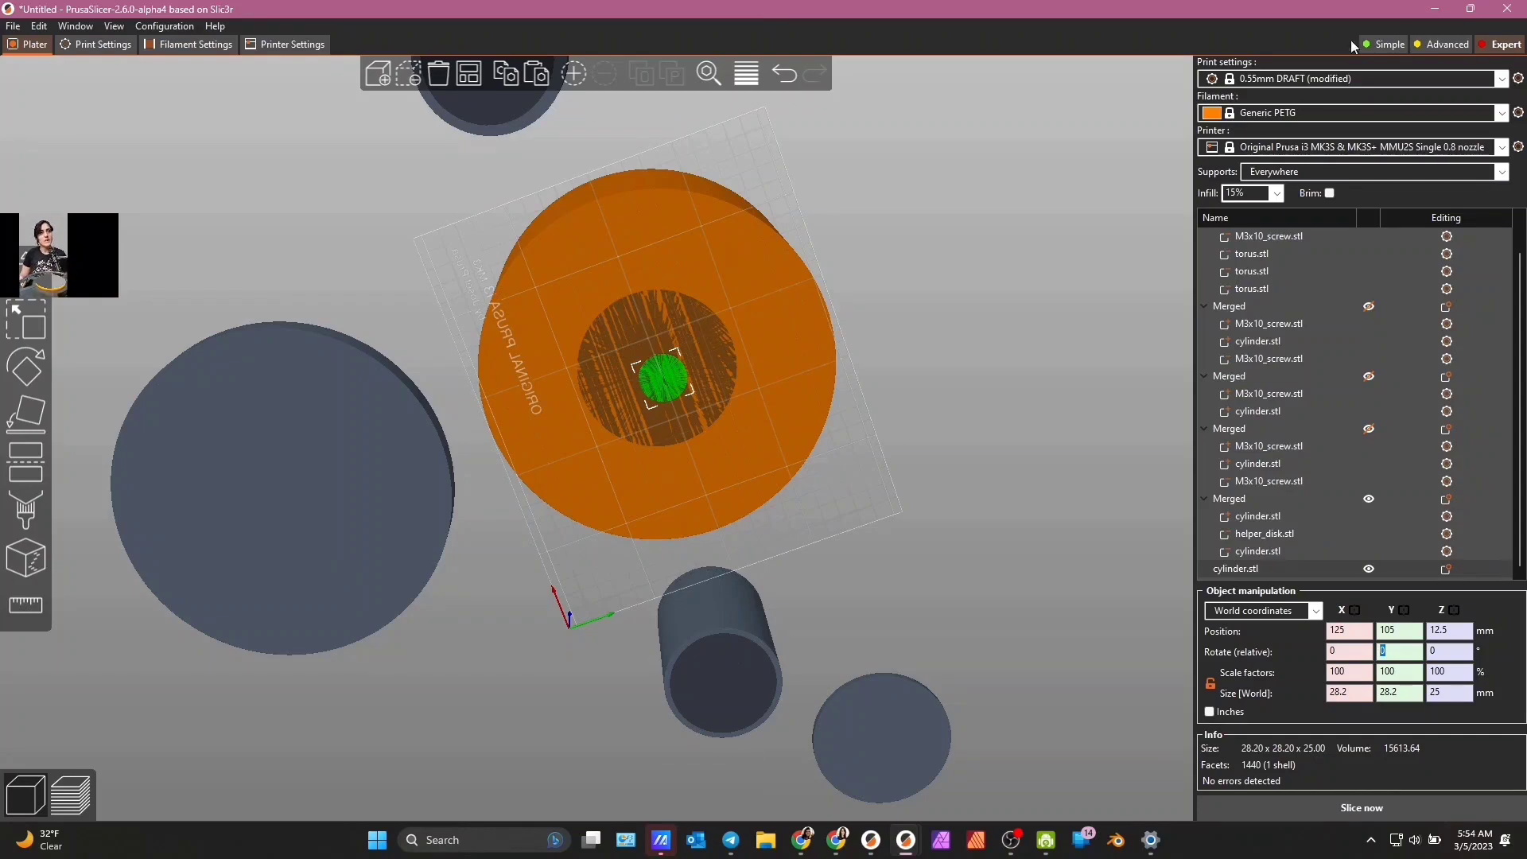
drag(1026, 334, 1210, 531)
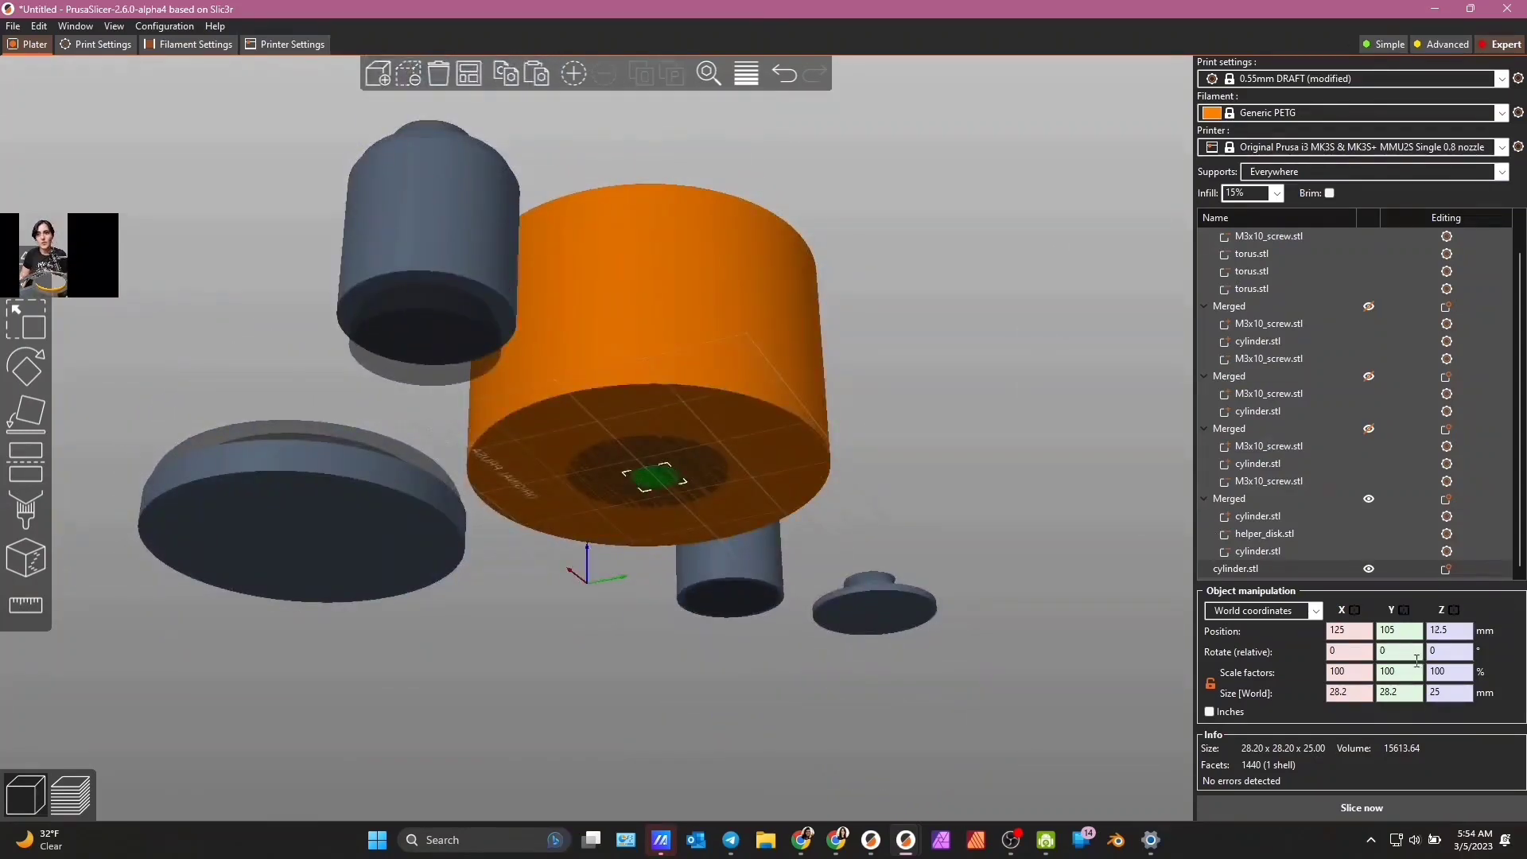
click(1380, 653)
- Rename the newly added small cylinder object as cutout.stl
click(1238, 504)
click(1237, 569)
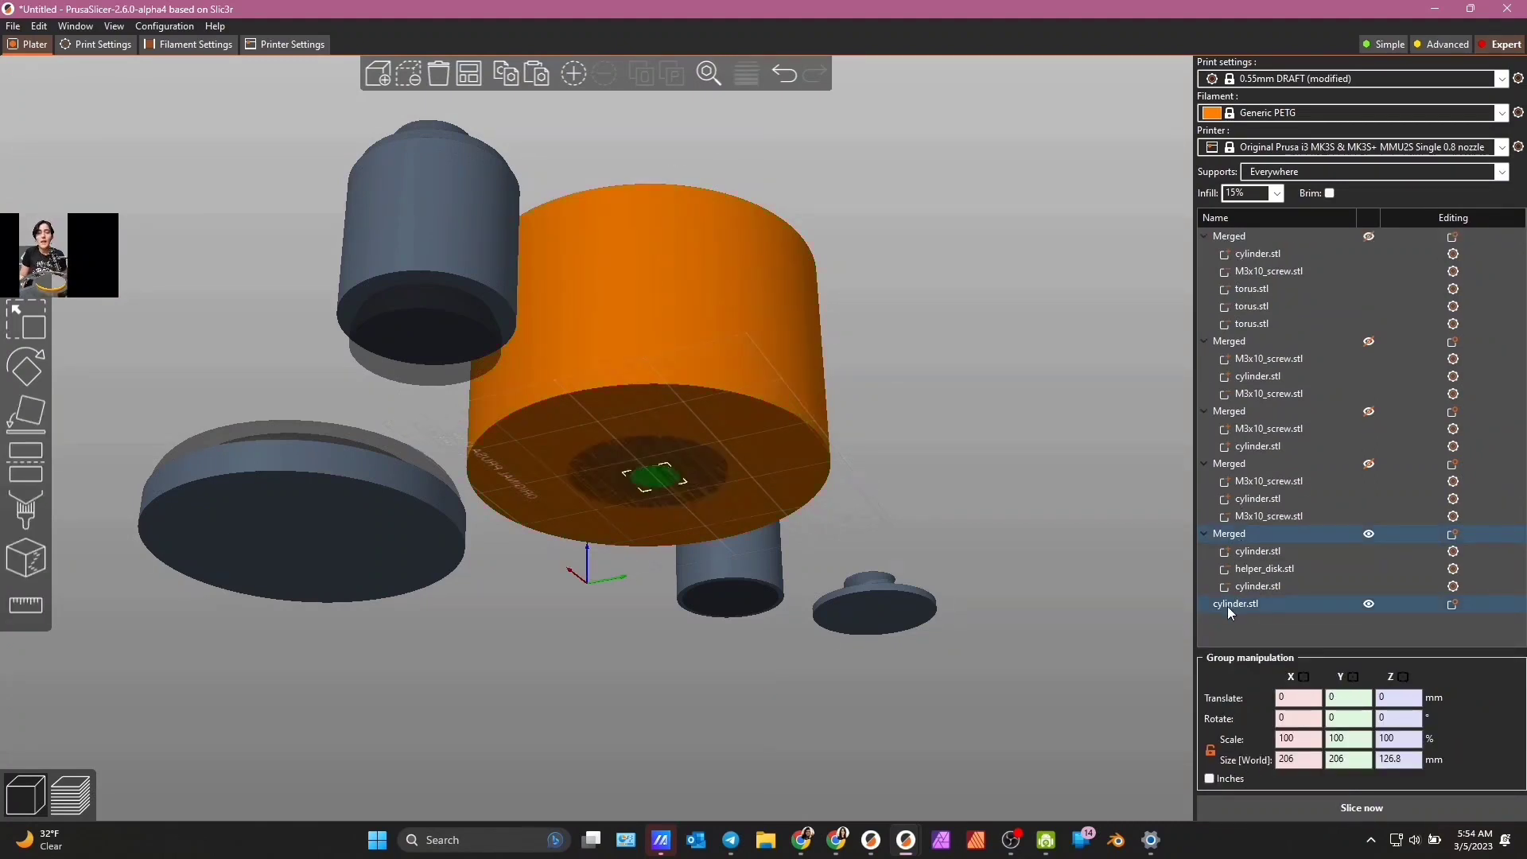
right_click(1256, 567)
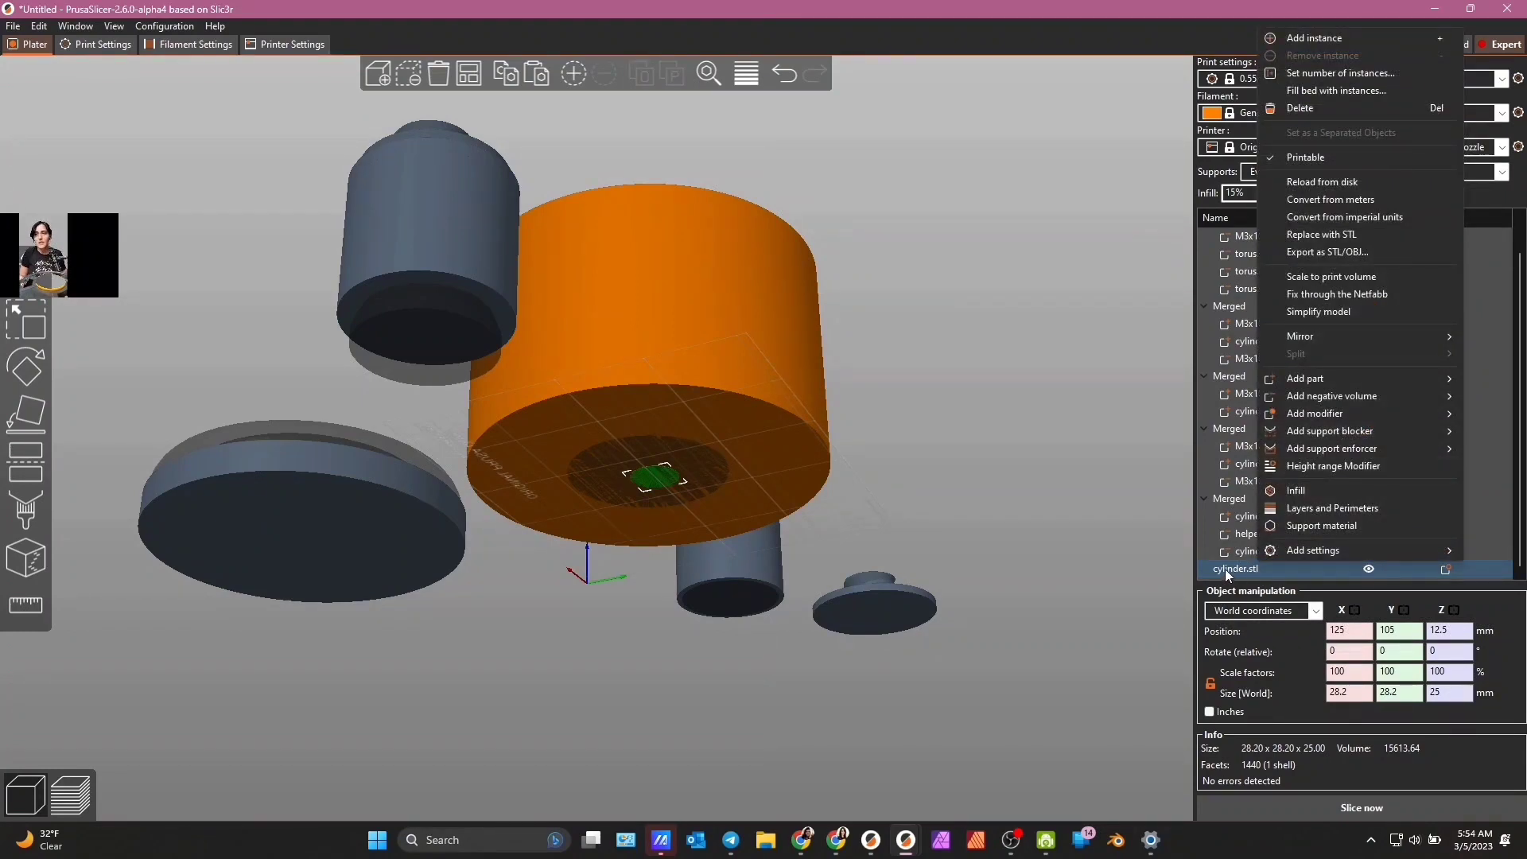
double_click(1225, 568)
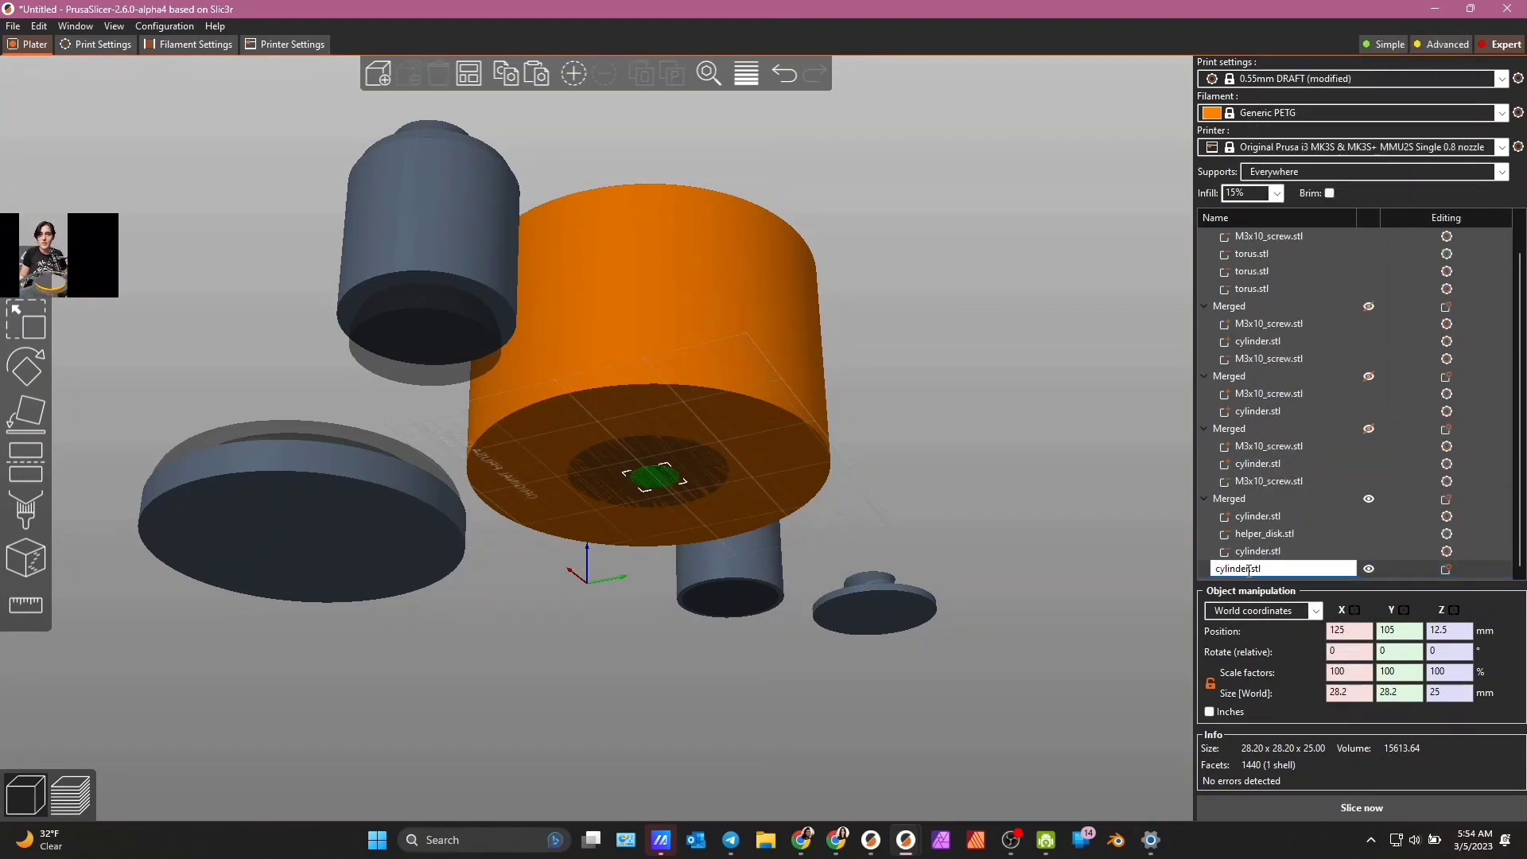
double_click(1247, 569)
text(cuto)
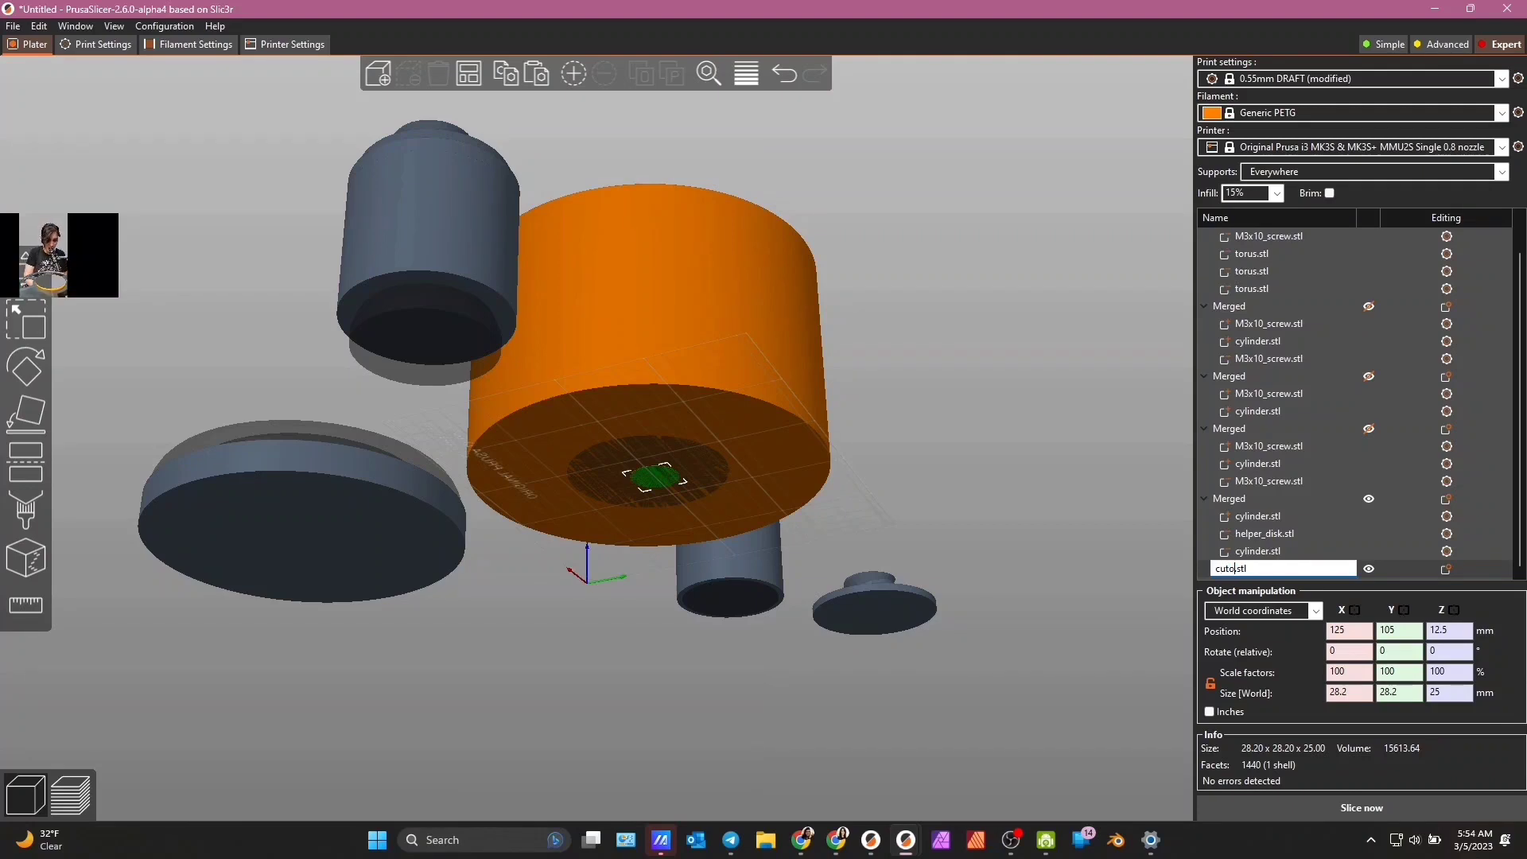
text(ut)
key(Return)
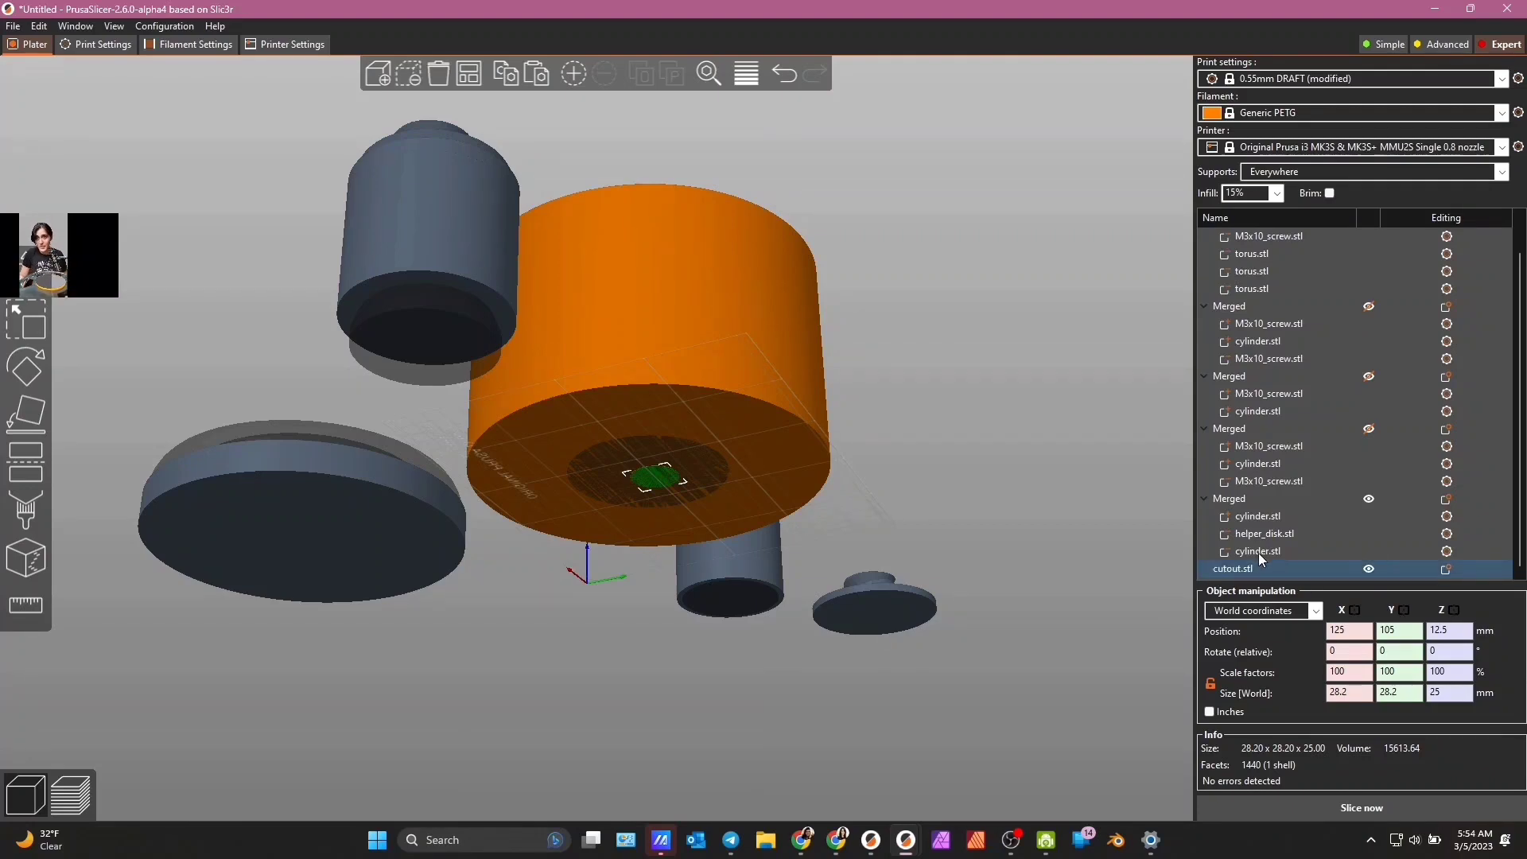
- Merge the small cylinder with the wide container into one multi-part object
ctrl+click(1234, 505)
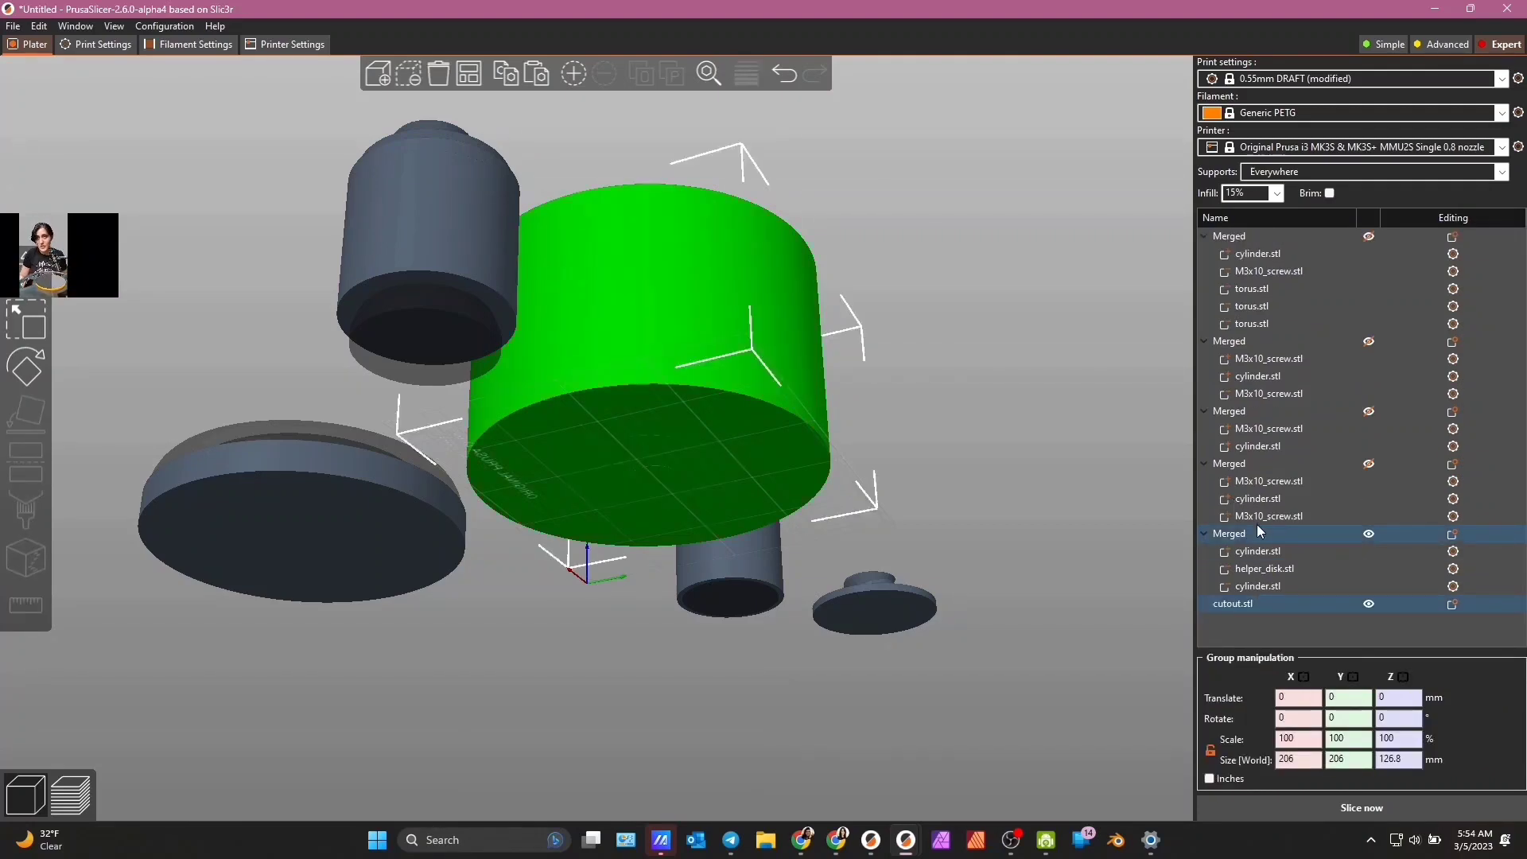
right_click(1256, 532)
click(1300, 617)
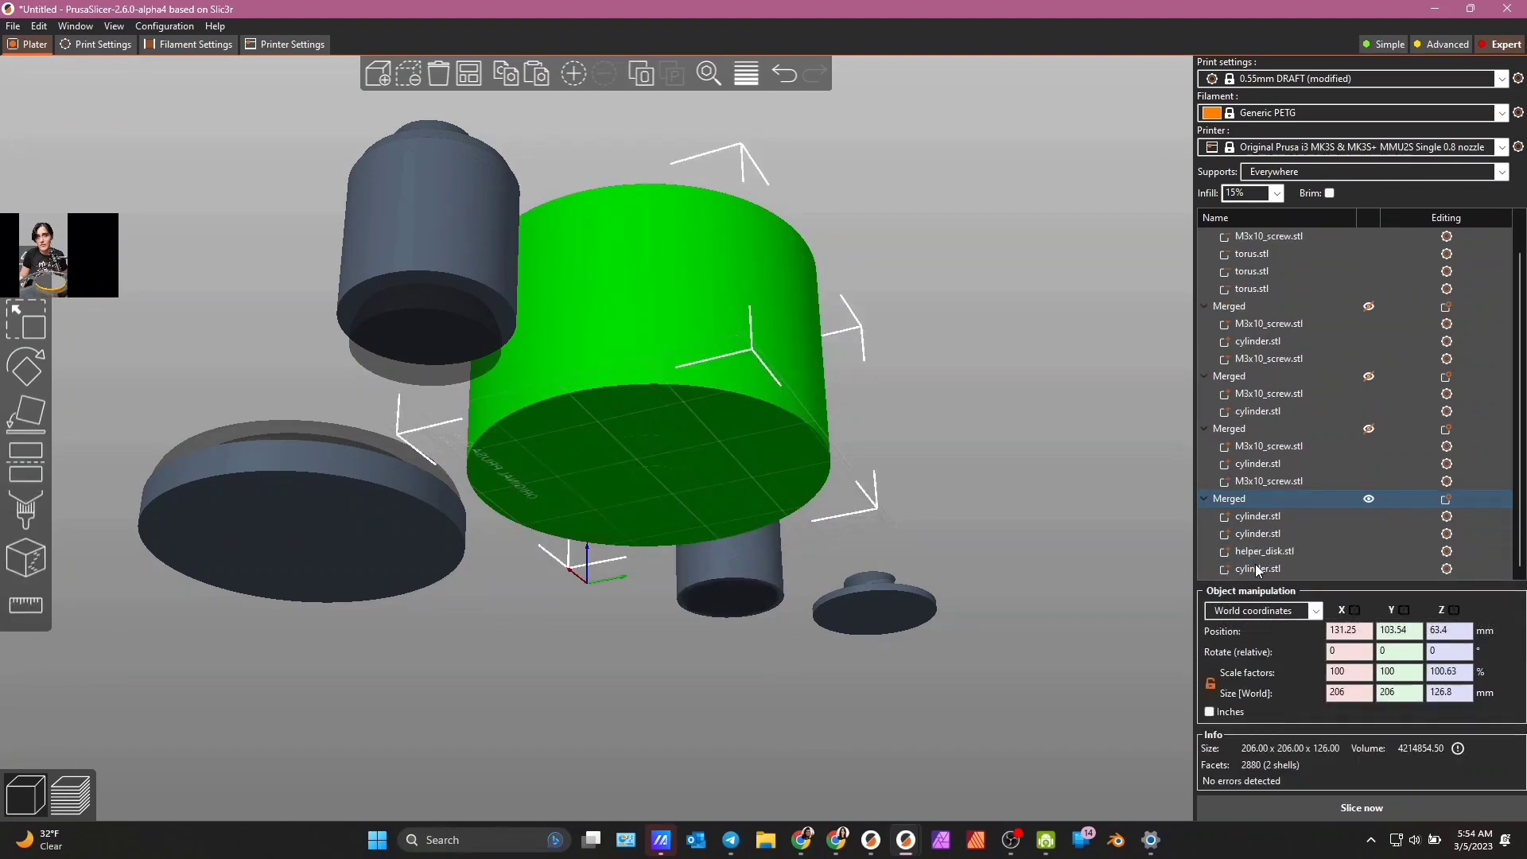
- Rename the small 28.2 mm cylinder part inside the merged container as Cutout
click(1256, 569)
click(1251, 564)
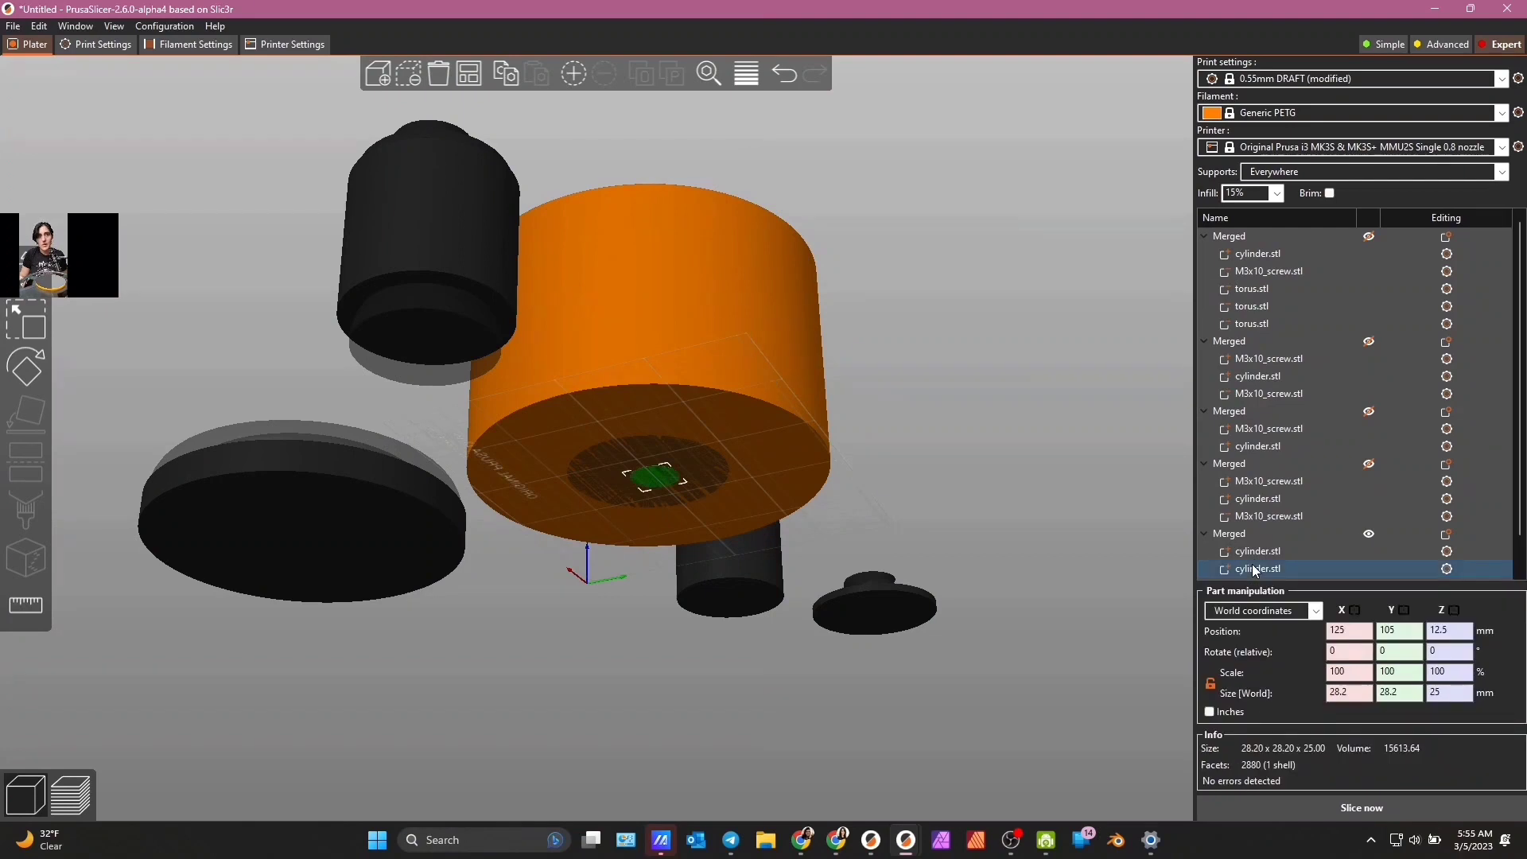
right_click(1252, 564)
click(1243, 570)
double_click(1244, 570)
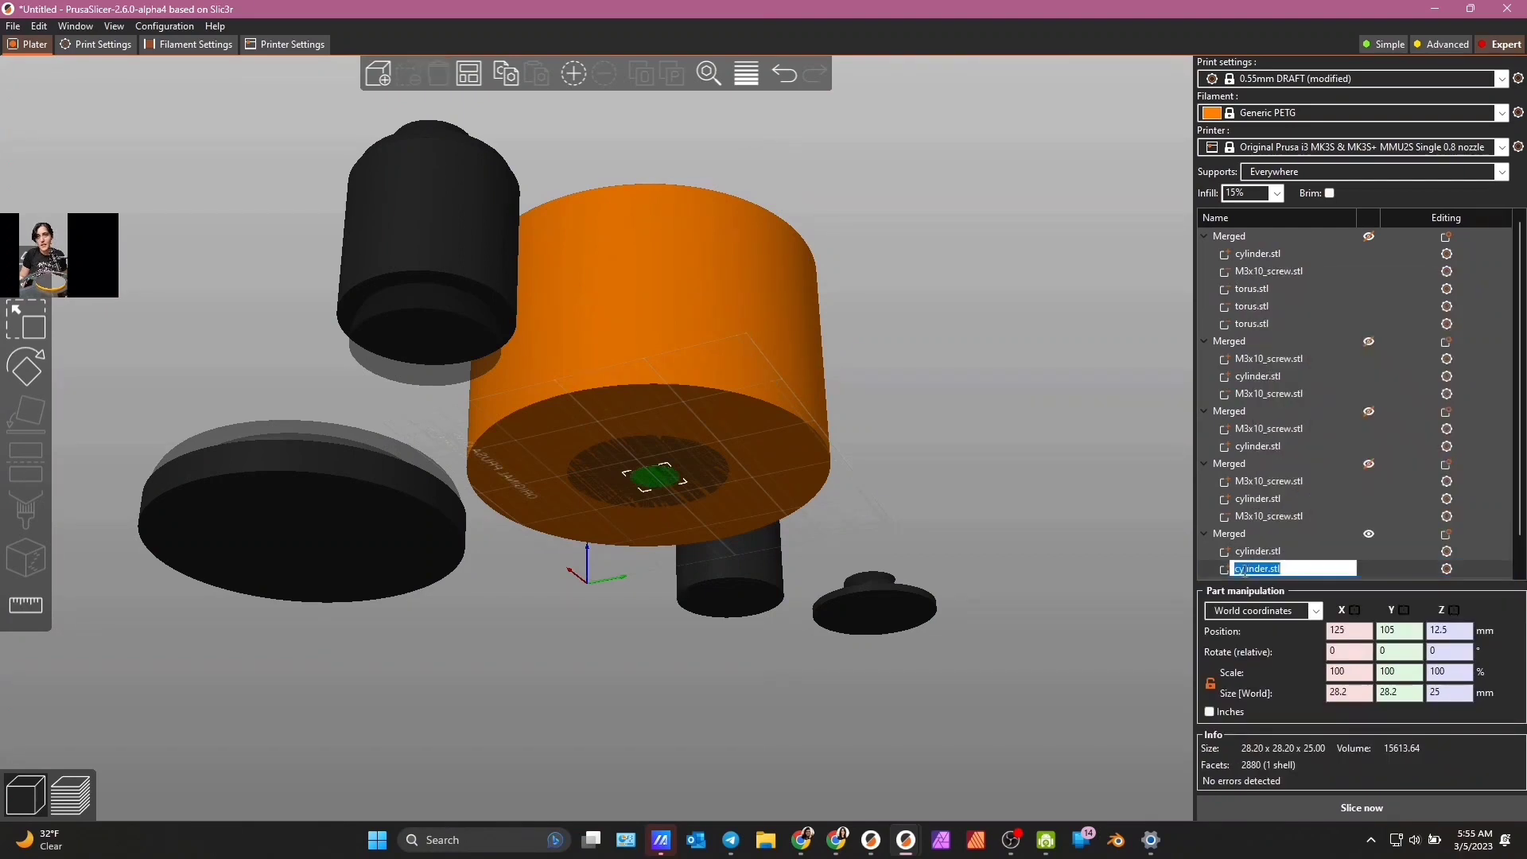
text(Cutout)
key(Return)
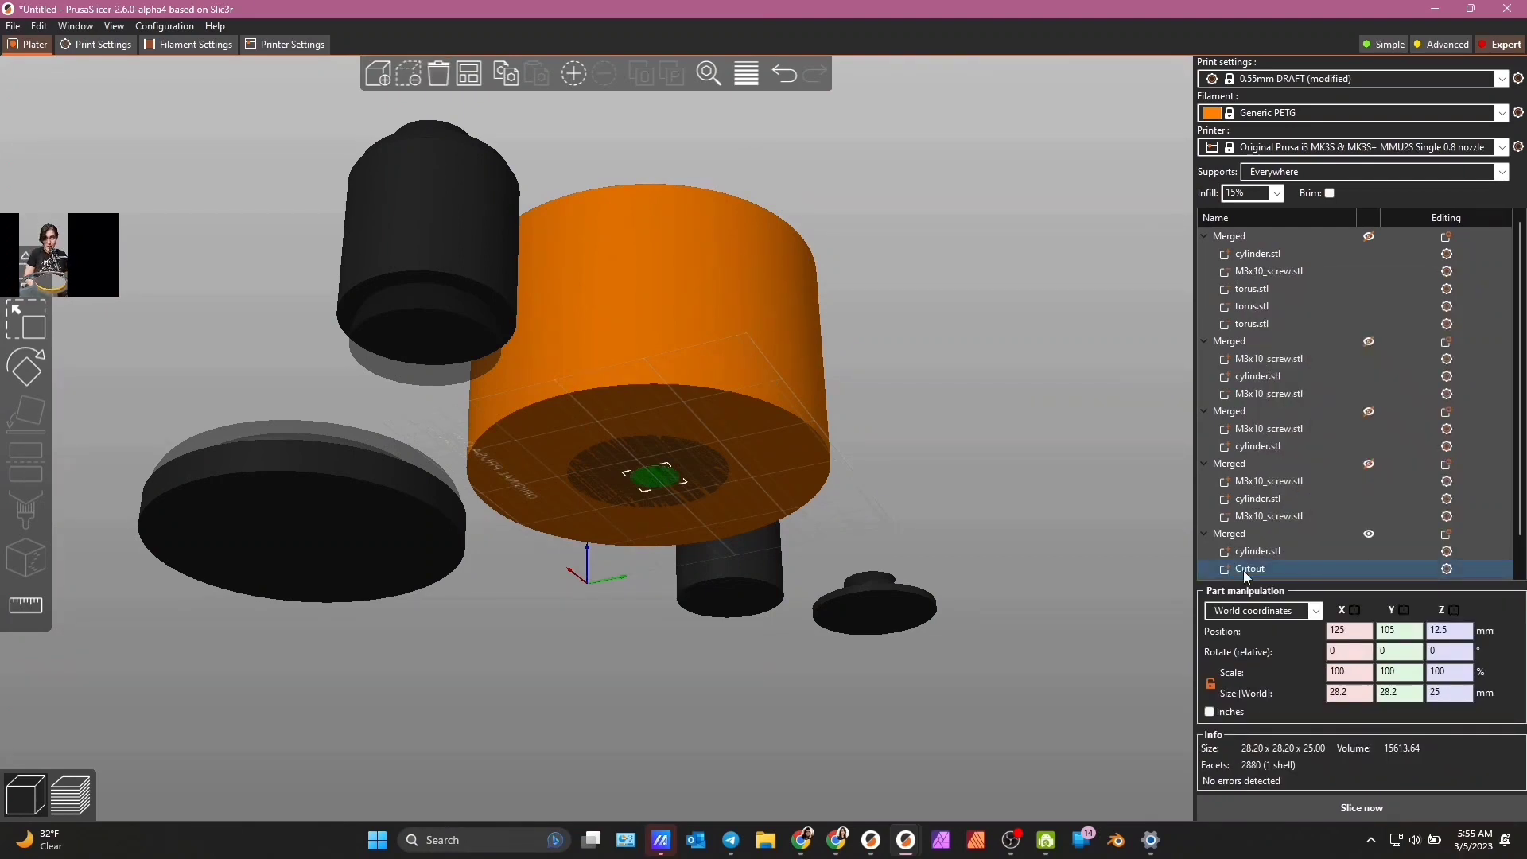
double_click(1243, 570)
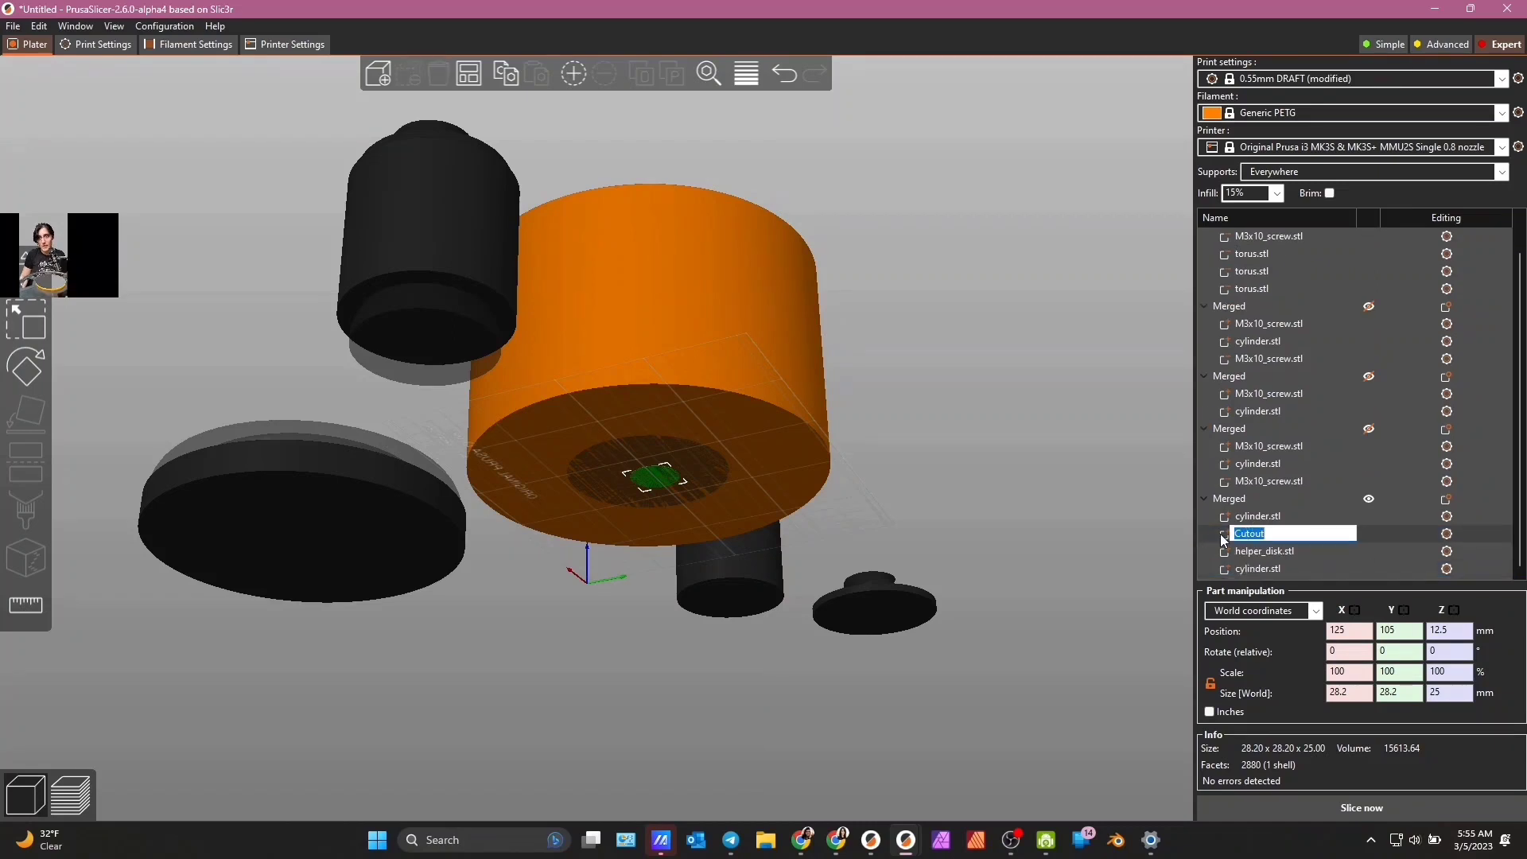
click(1214, 533)
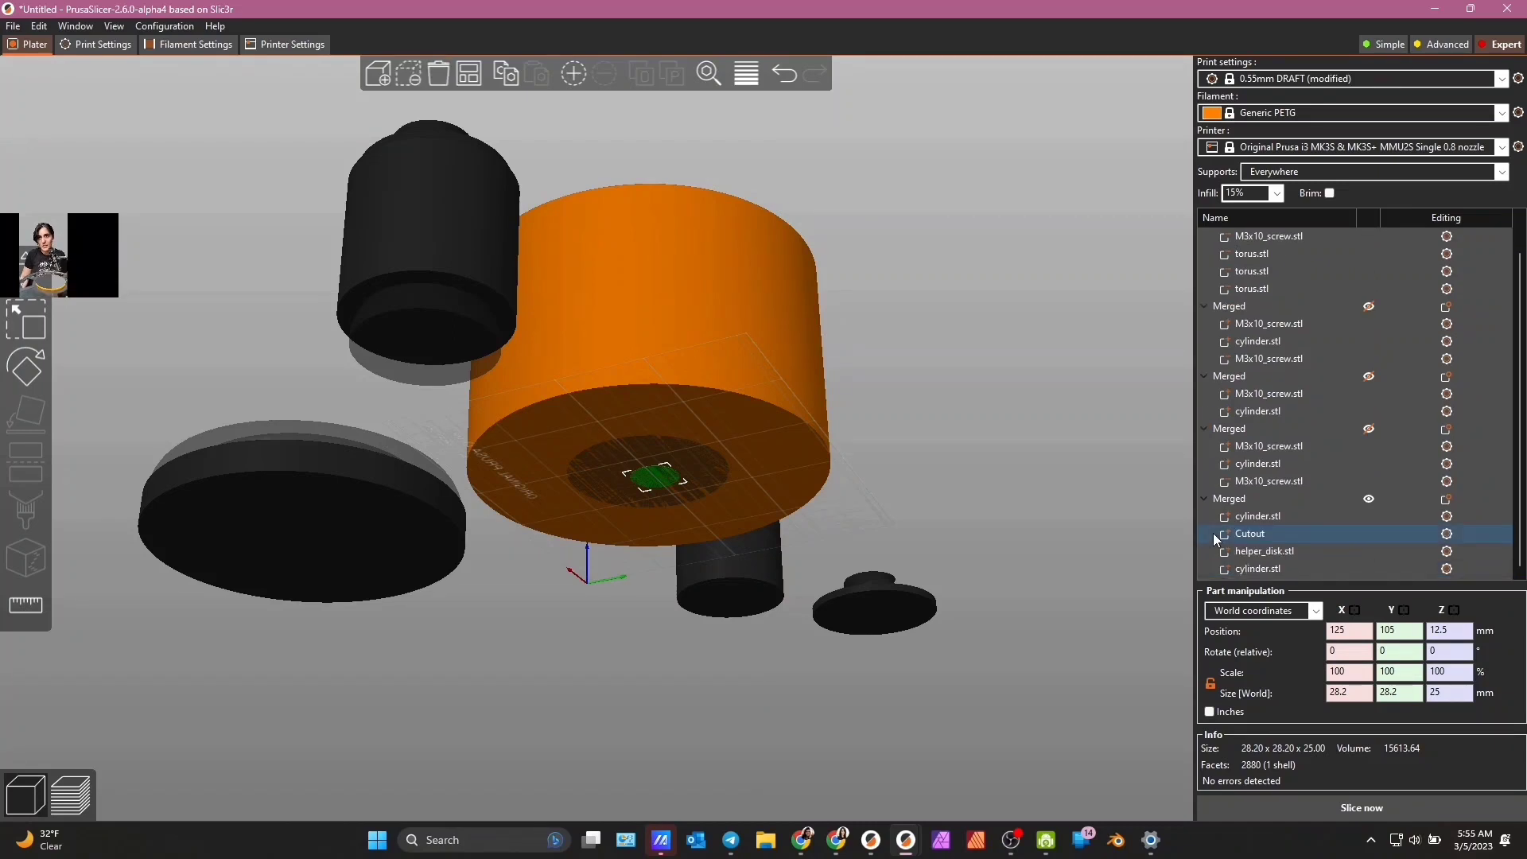
- Change the Cutout part's type to Negative Volume
right_click(1393, 537)
click(1296, 540)
right_click(1252, 535)
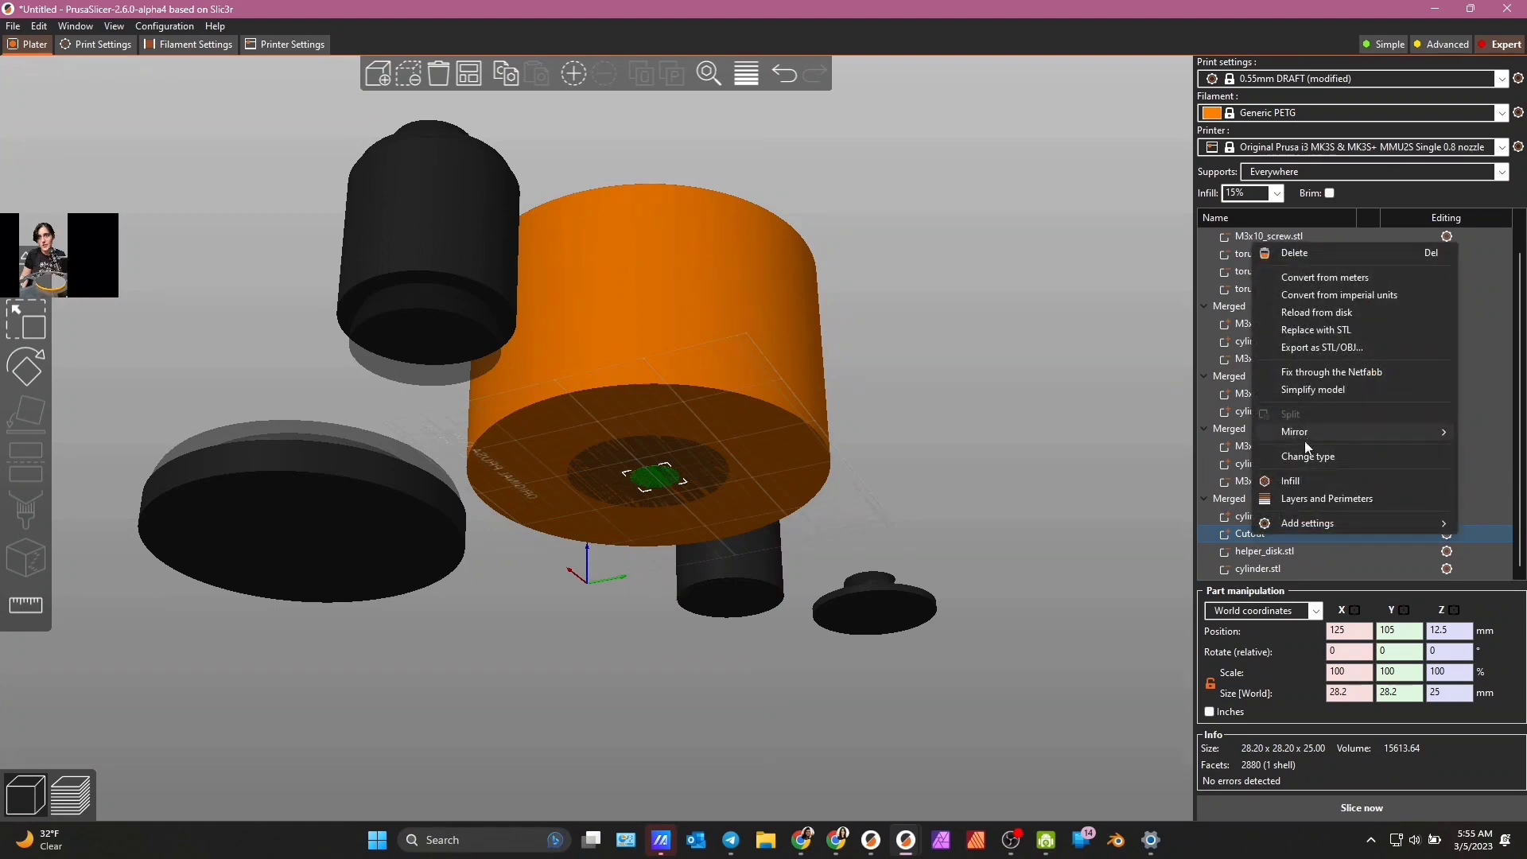
click(1301, 460)
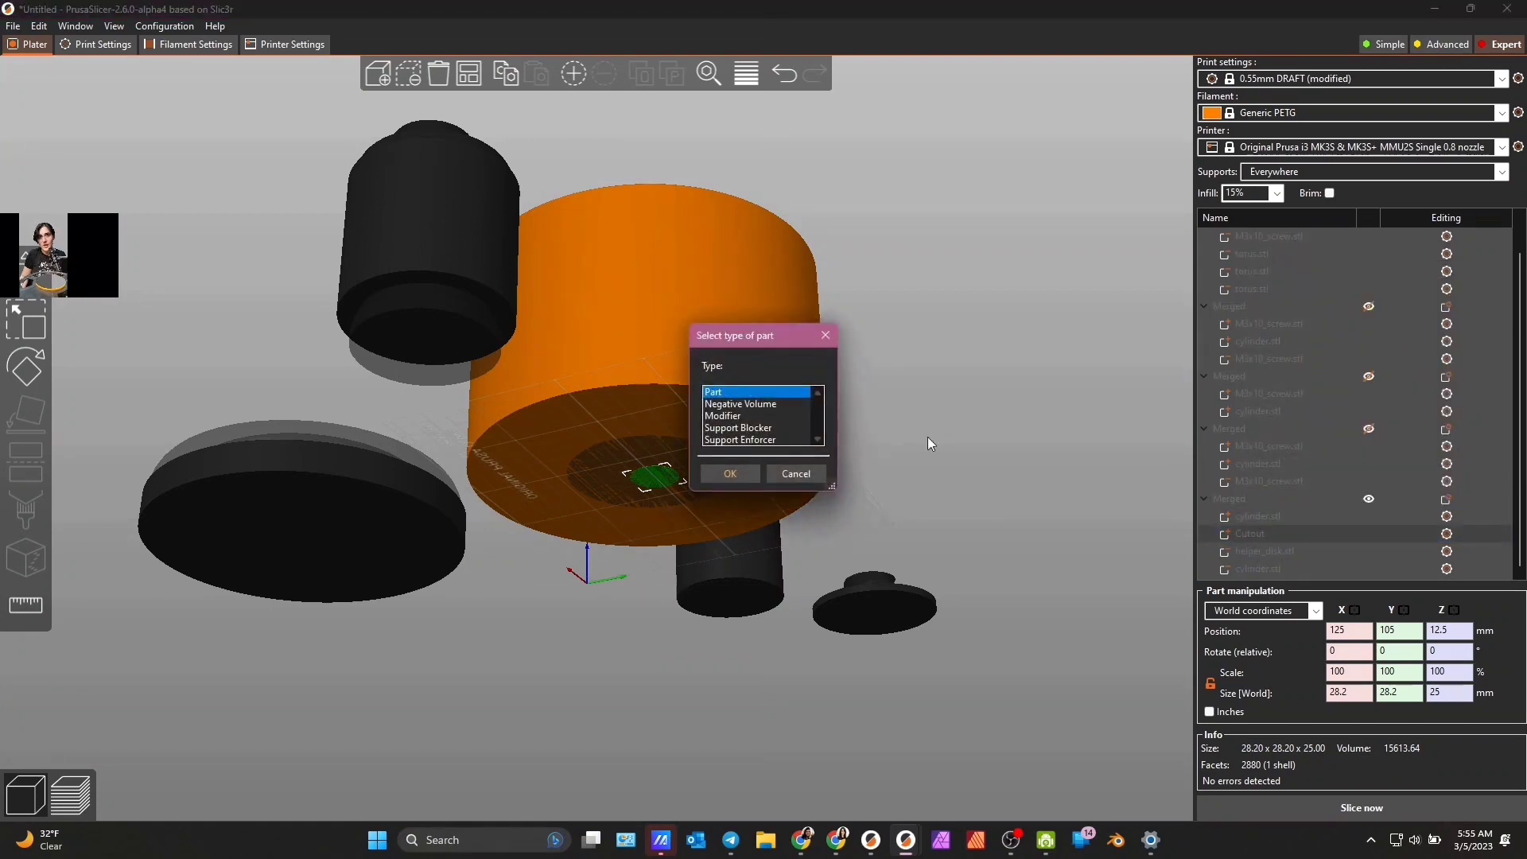
click(741, 405)
click(731, 472)
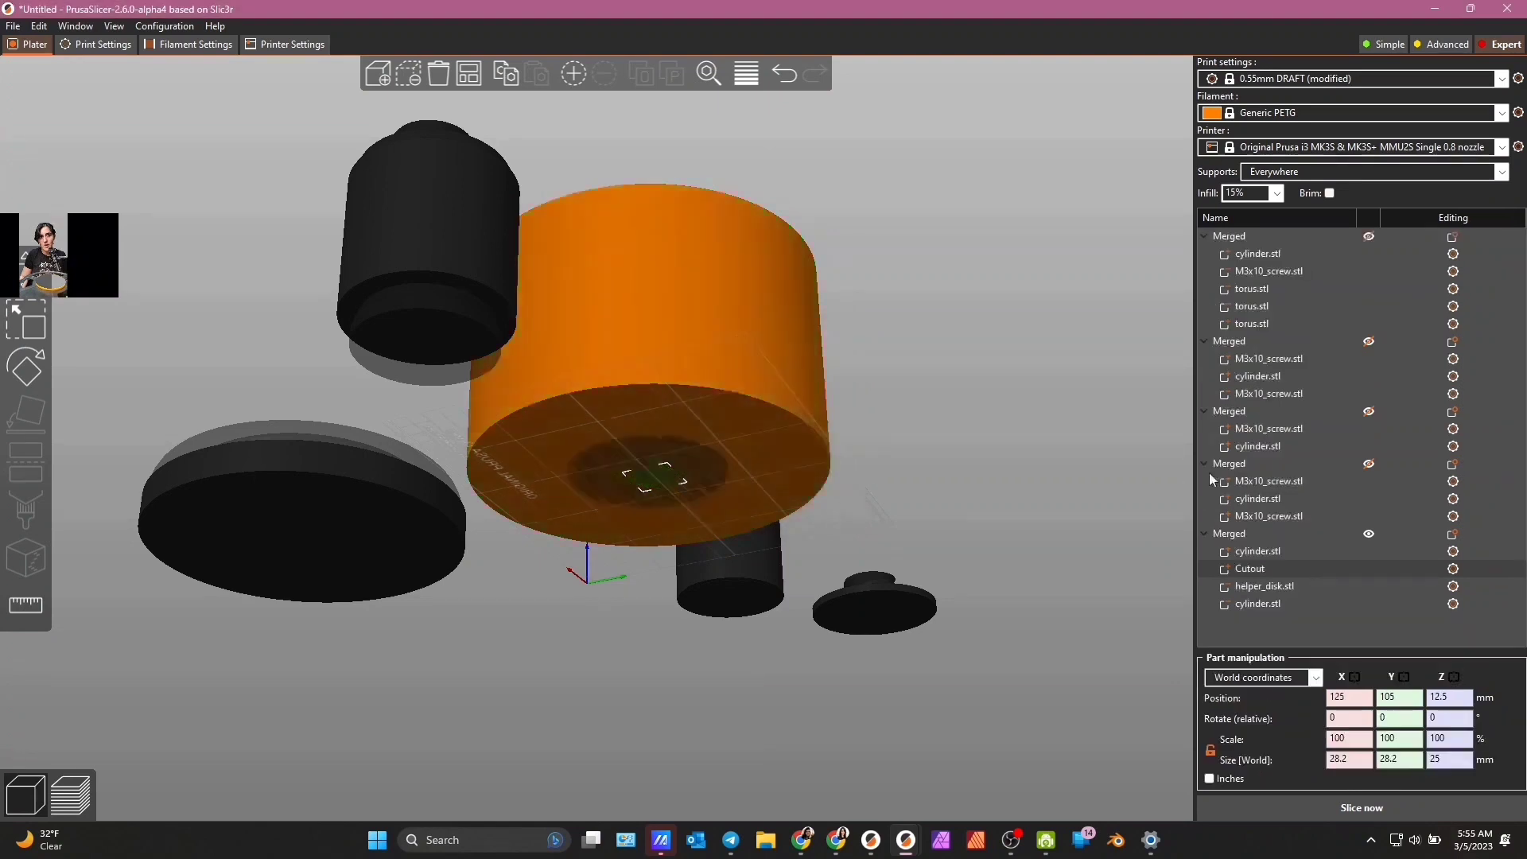
- Rotate the Cutout part 90° about the X axis
ctrl+click(1265, 603)
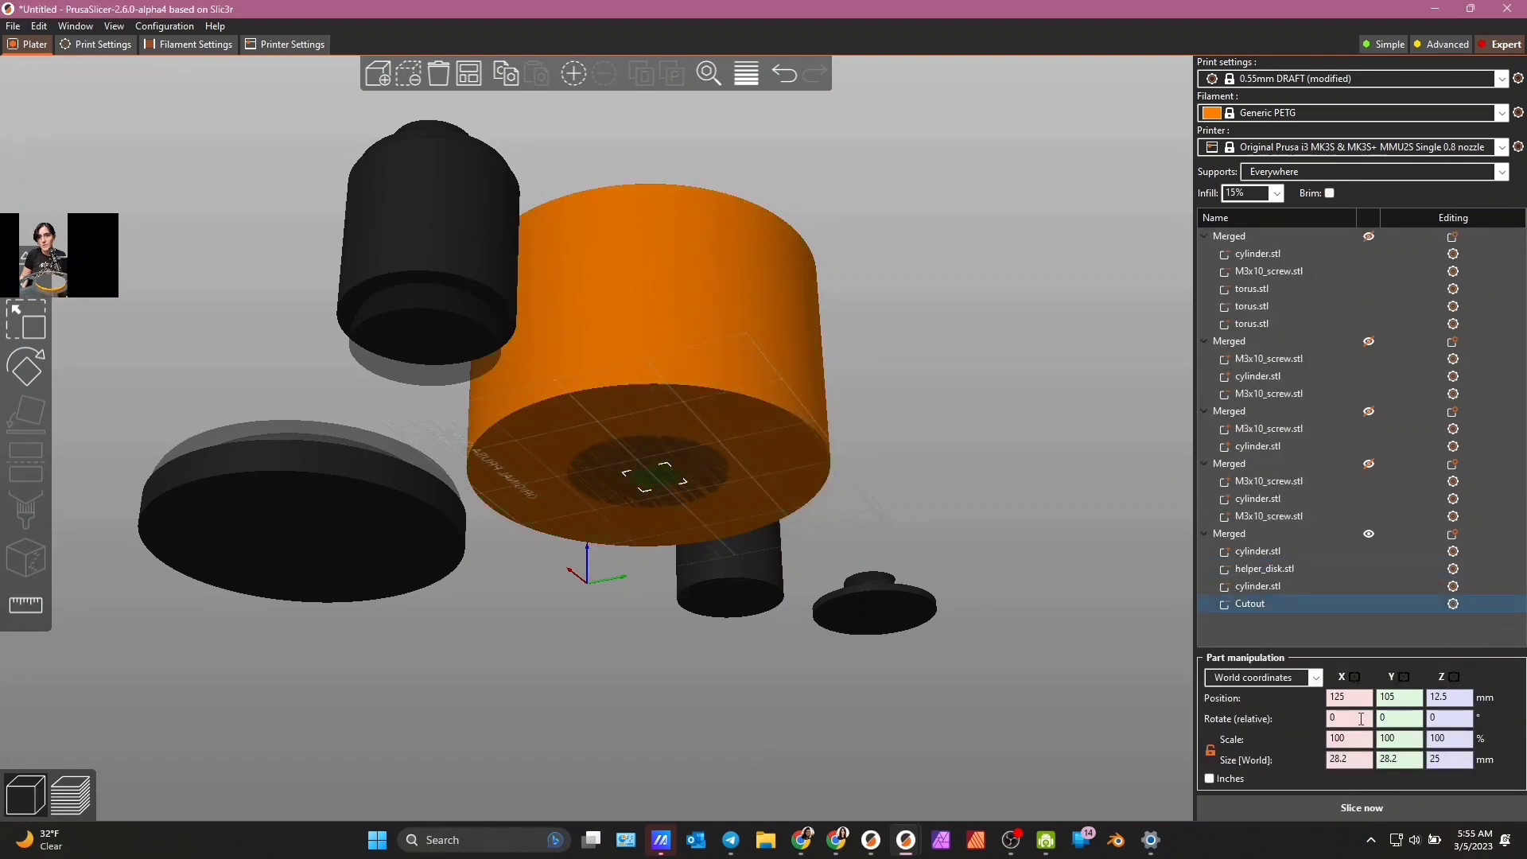
click(1359, 719)
text(90)
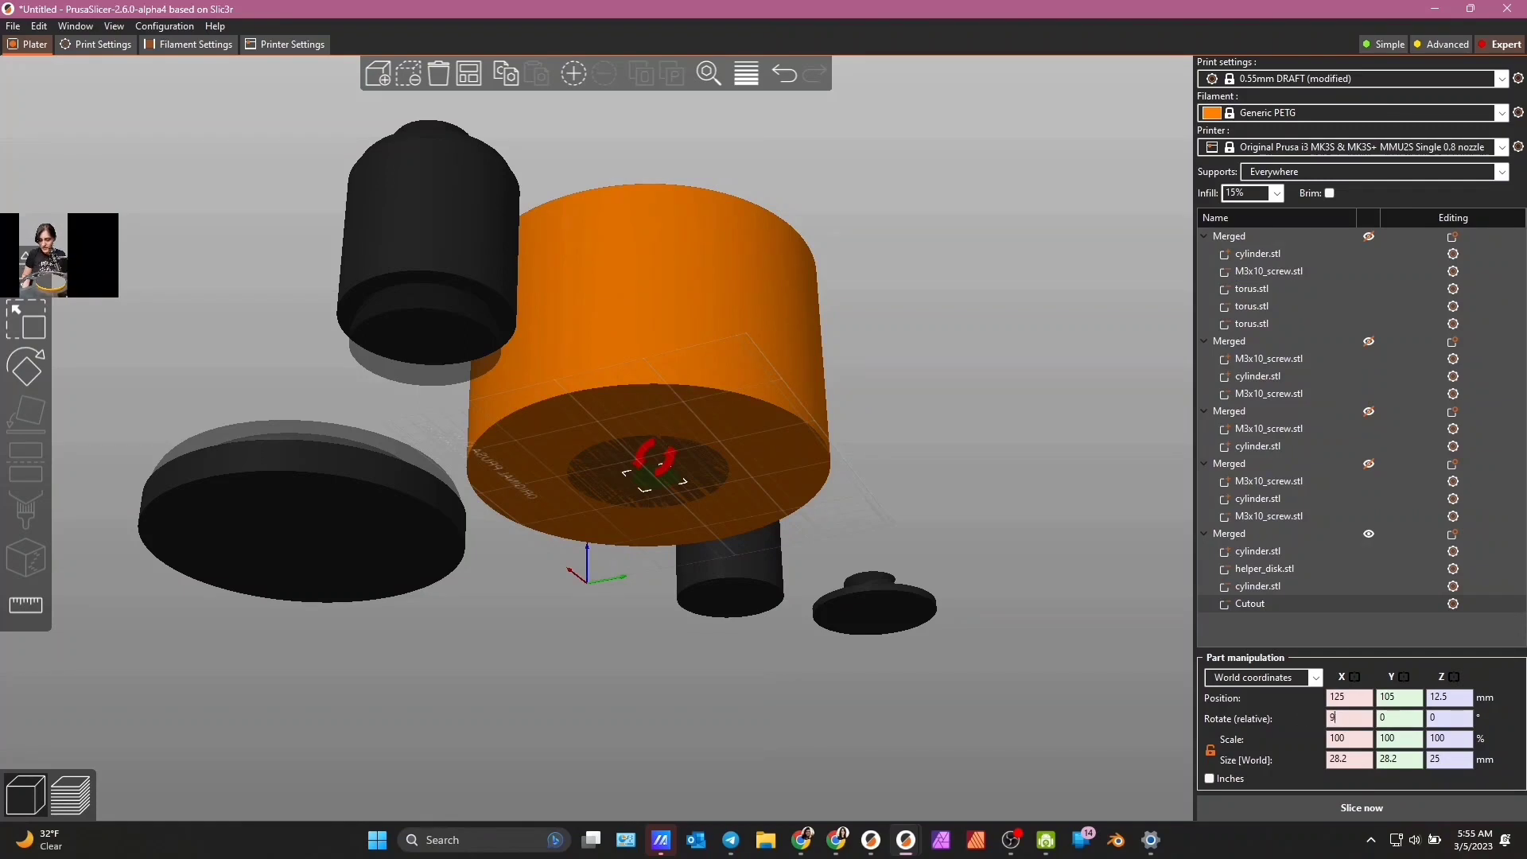
key(Return)
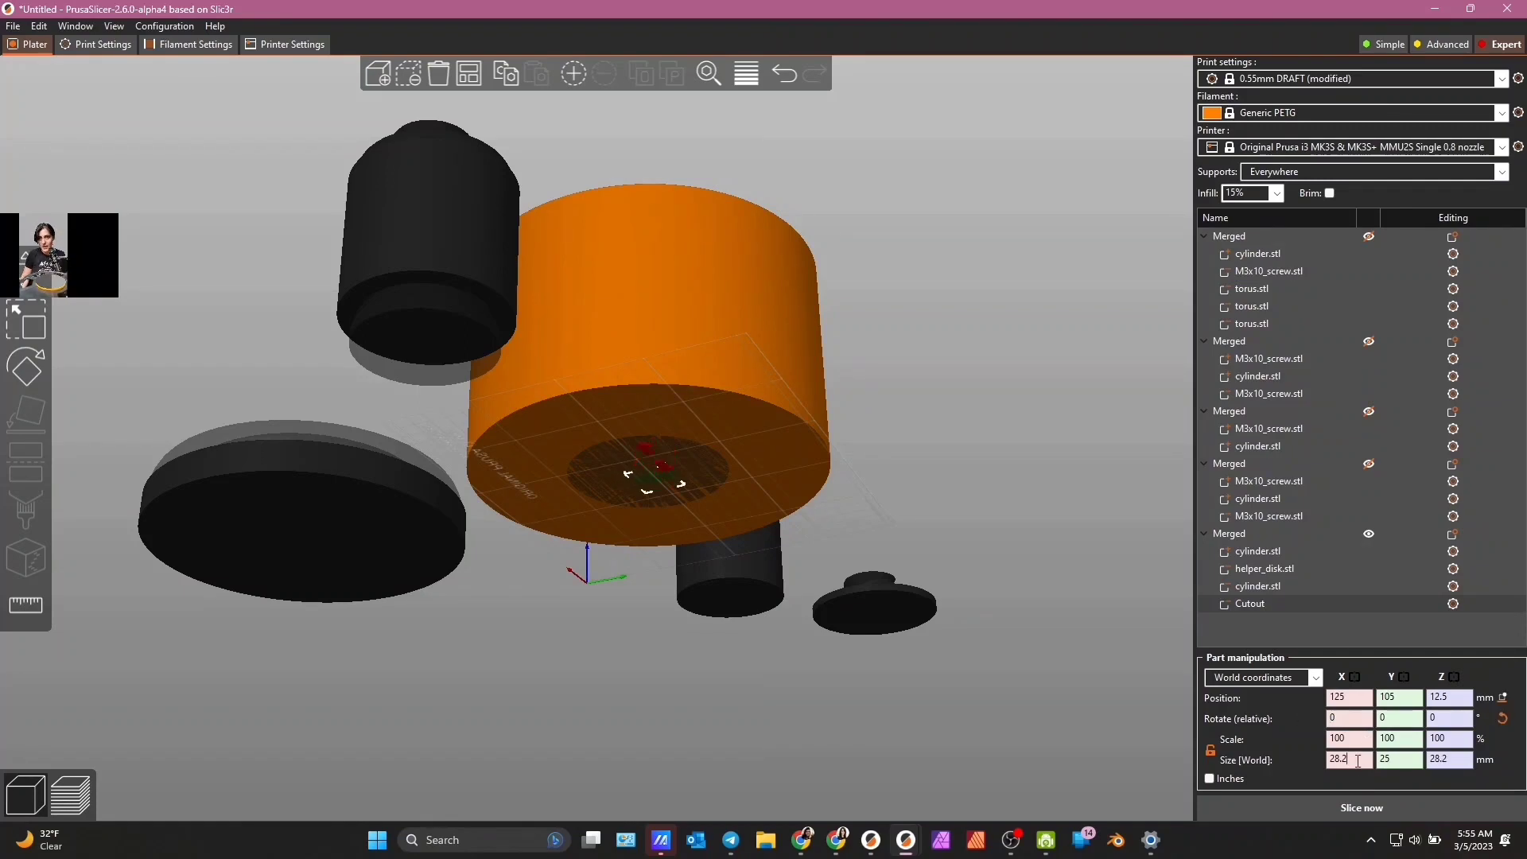
- Set the Cutout part's X size to 210 mm and view it from below the bed
click(1358, 761)
text(210)
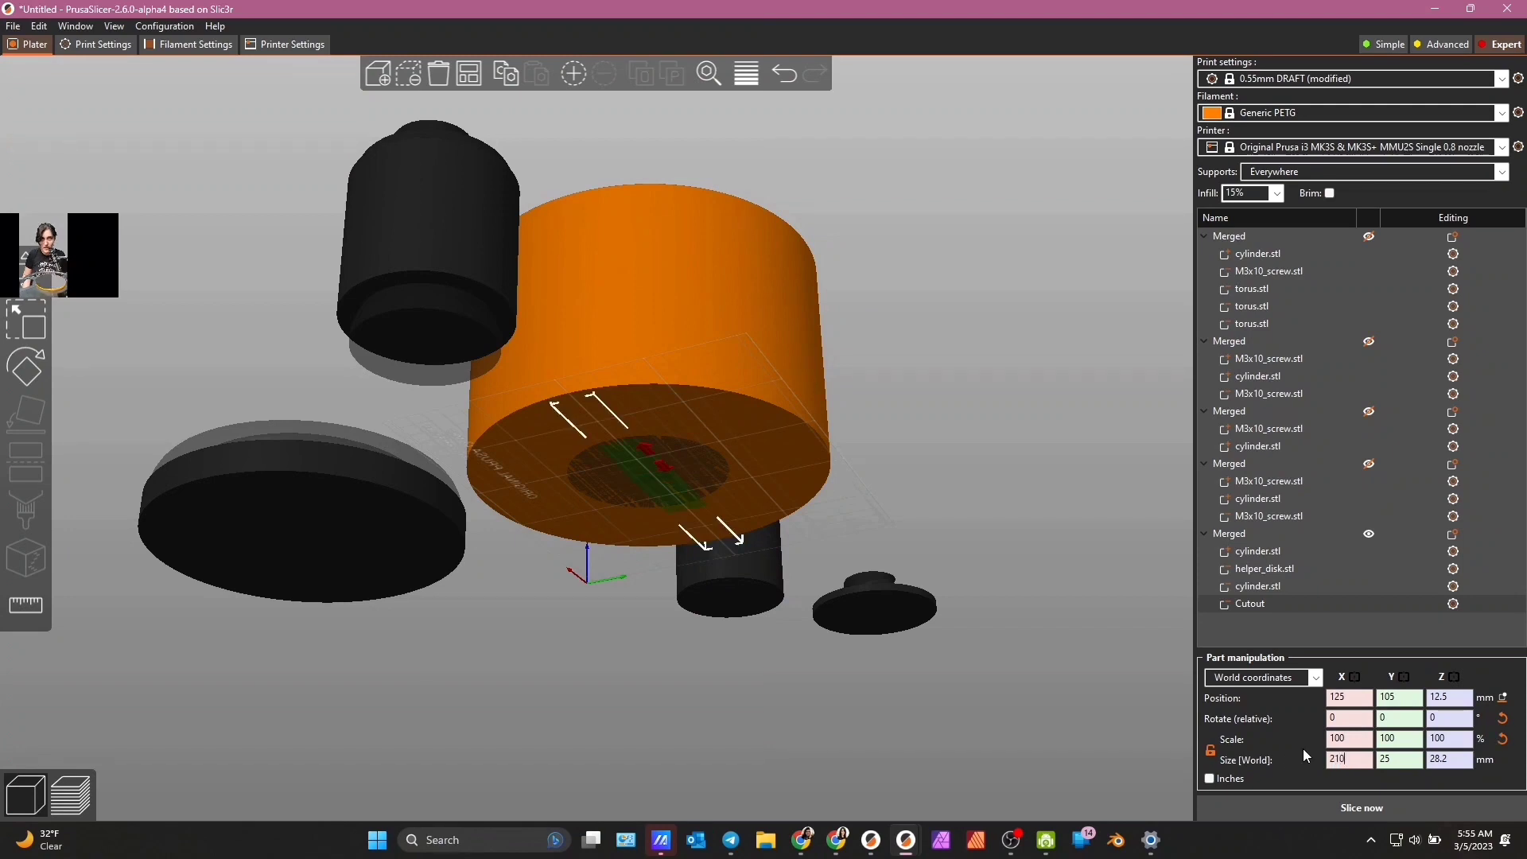
drag(1151, 507, 1087, 460)
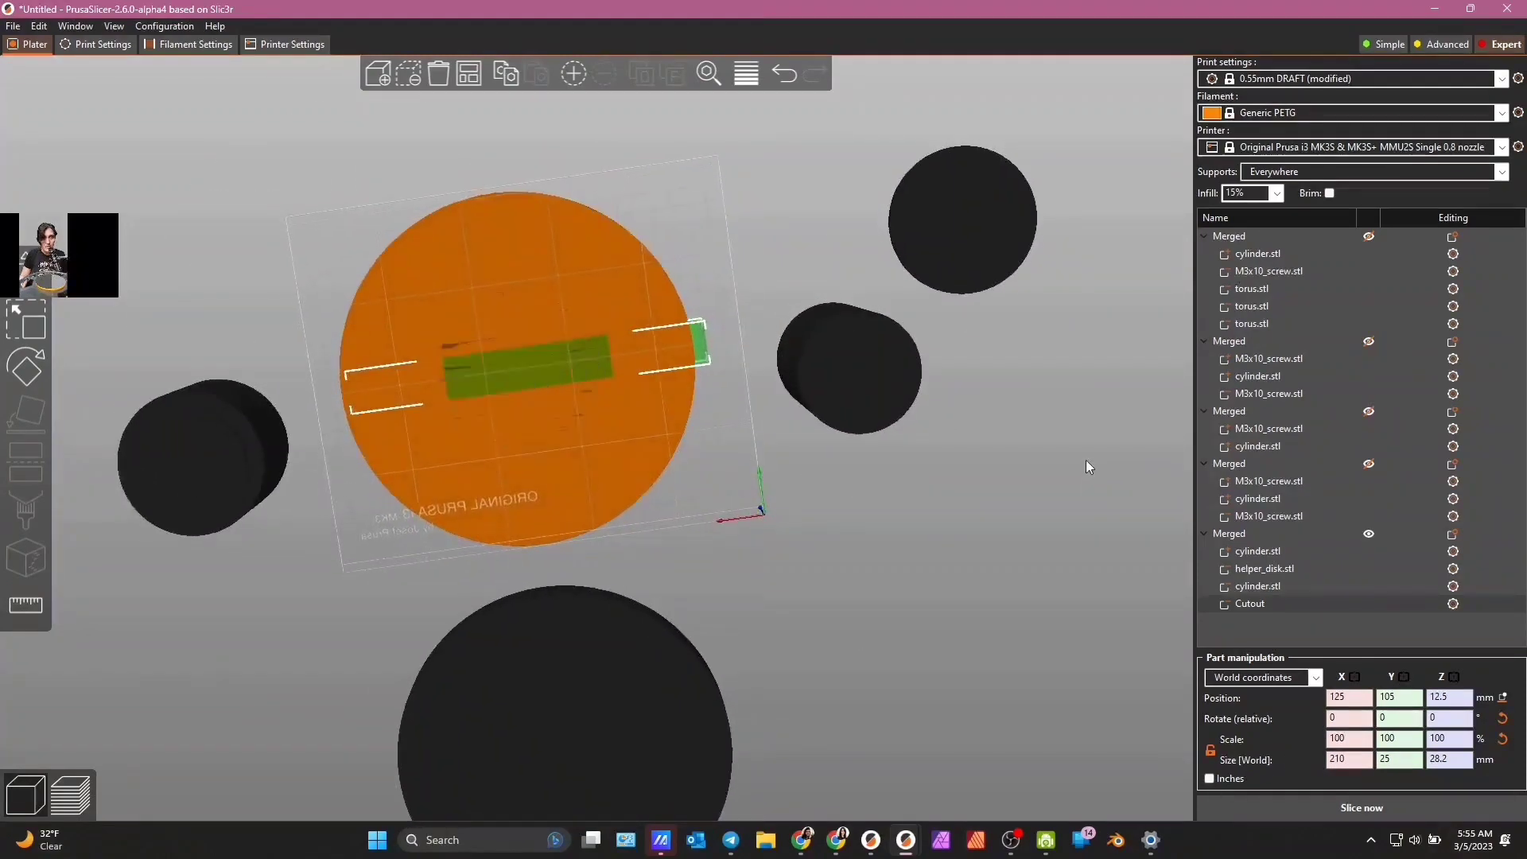
- Center the Cutout part in the container by setting its X and Y positions to 0 in object coordinates
click(1298, 680)
click(1258, 710)
drag(1361, 703, 1273, 698)
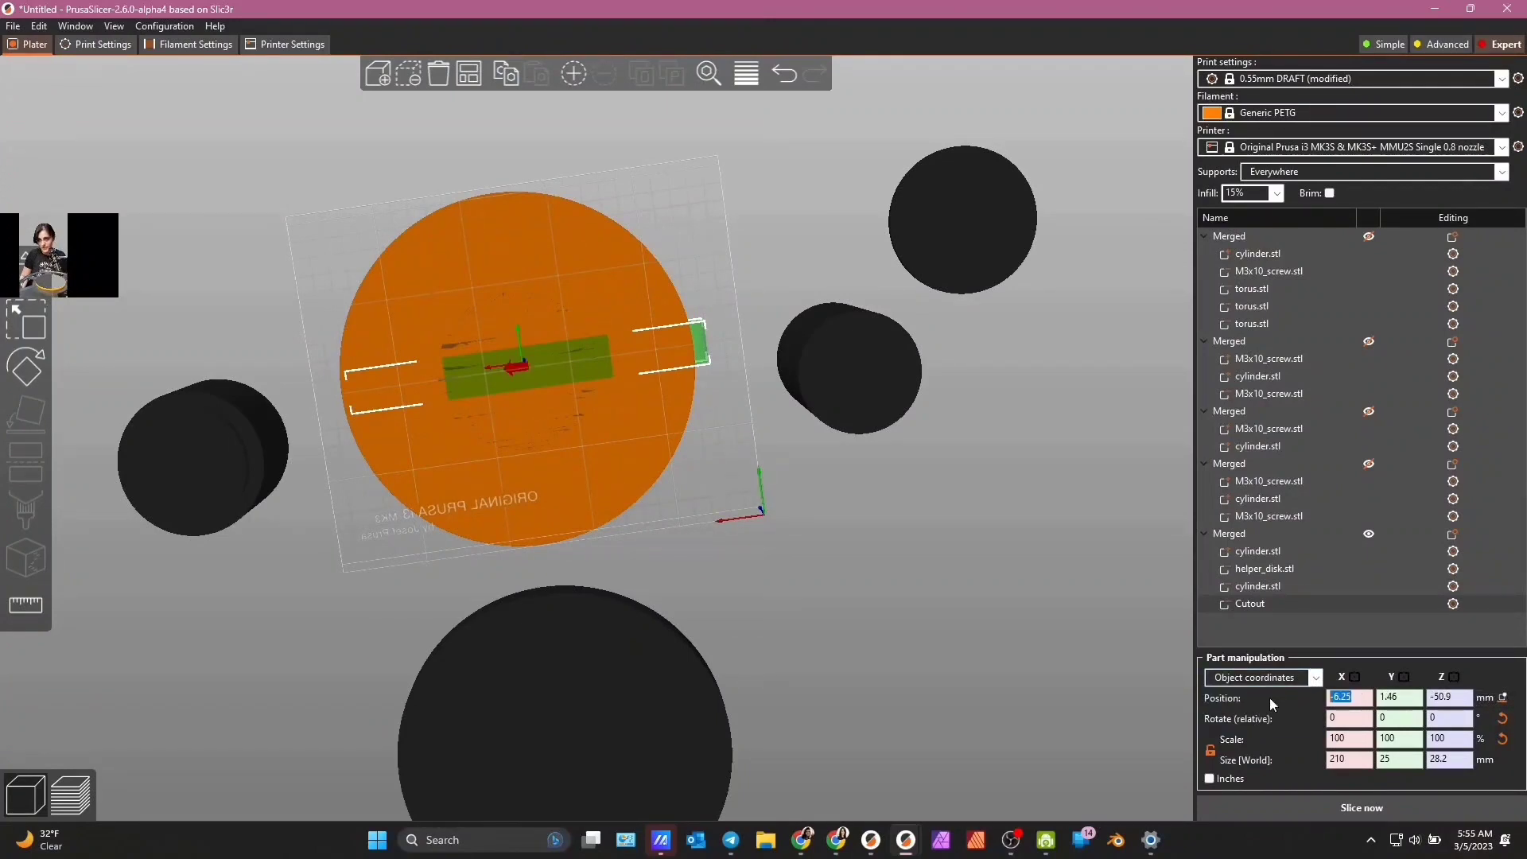
text(0)
drag(1418, 698, 1300, 625)
text(0)
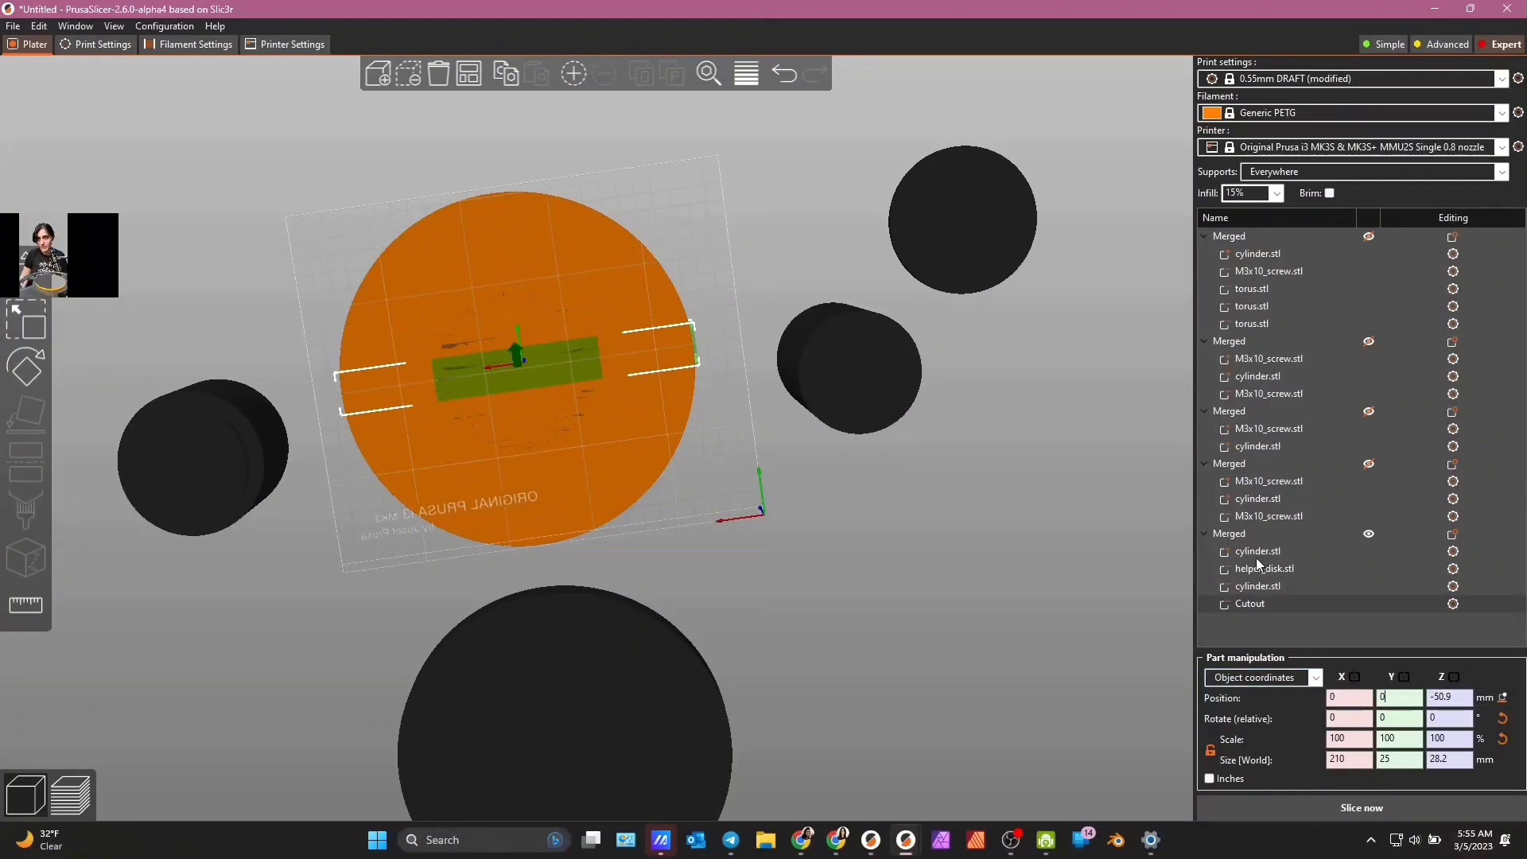
- Check the dimensions of the container's inner and outer cylinders and inspect the cutout from the side
click(1244, 587)
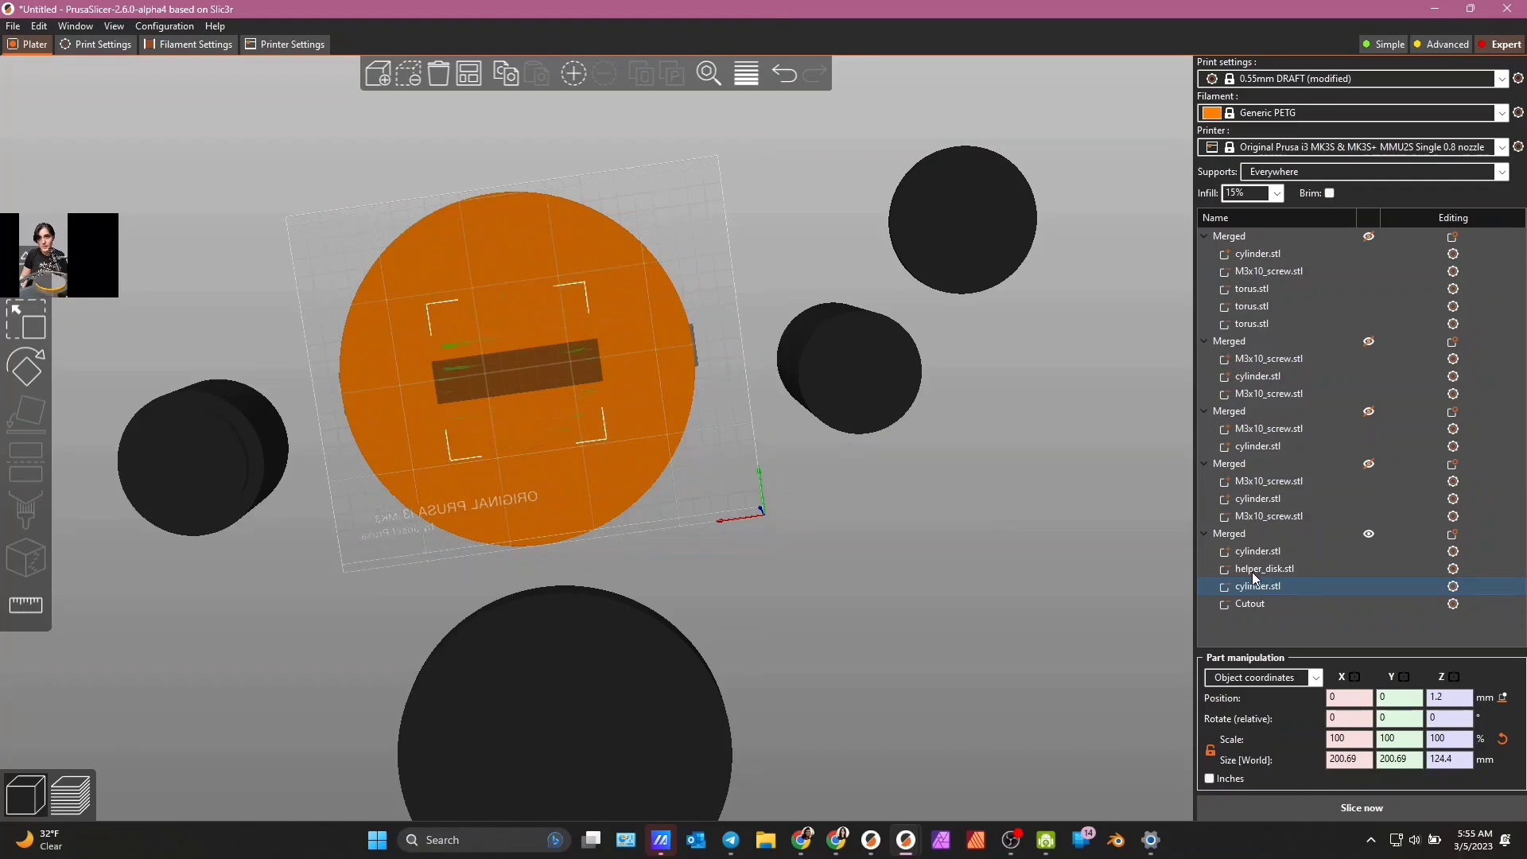
click(1253, 556)
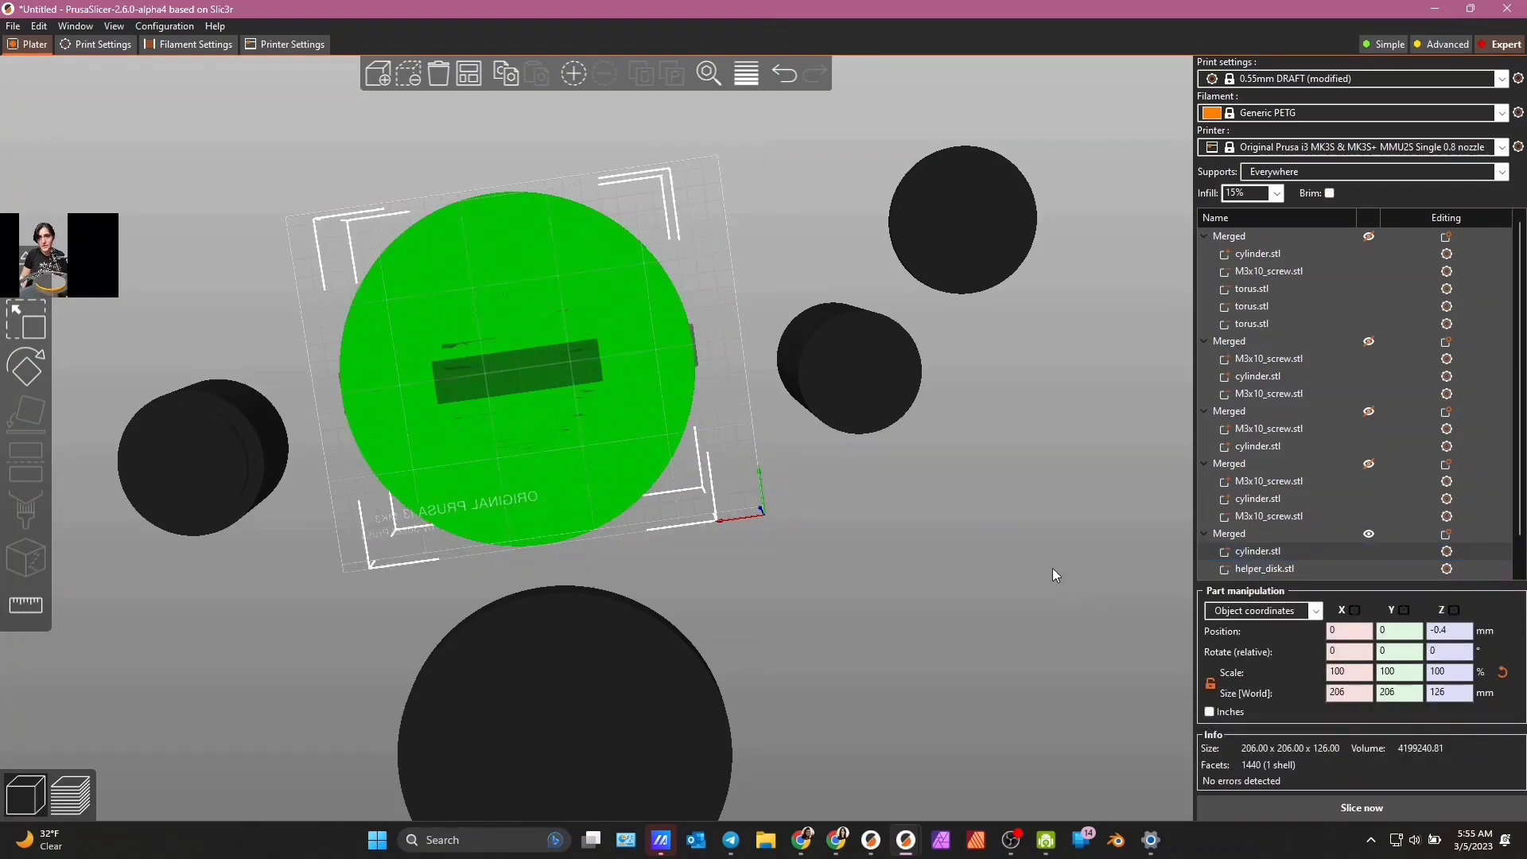
mouse_move(1052, 568)
mouse_down()
mouse_move(957, 555)
mouse_move(921, 603)
mouse_move(981, 622)
mouse_move(1045, 598)
mouse_move(1071, 531)
mouse_move(1072, 589)
mouse_move(1055, 588)
mouse_up()
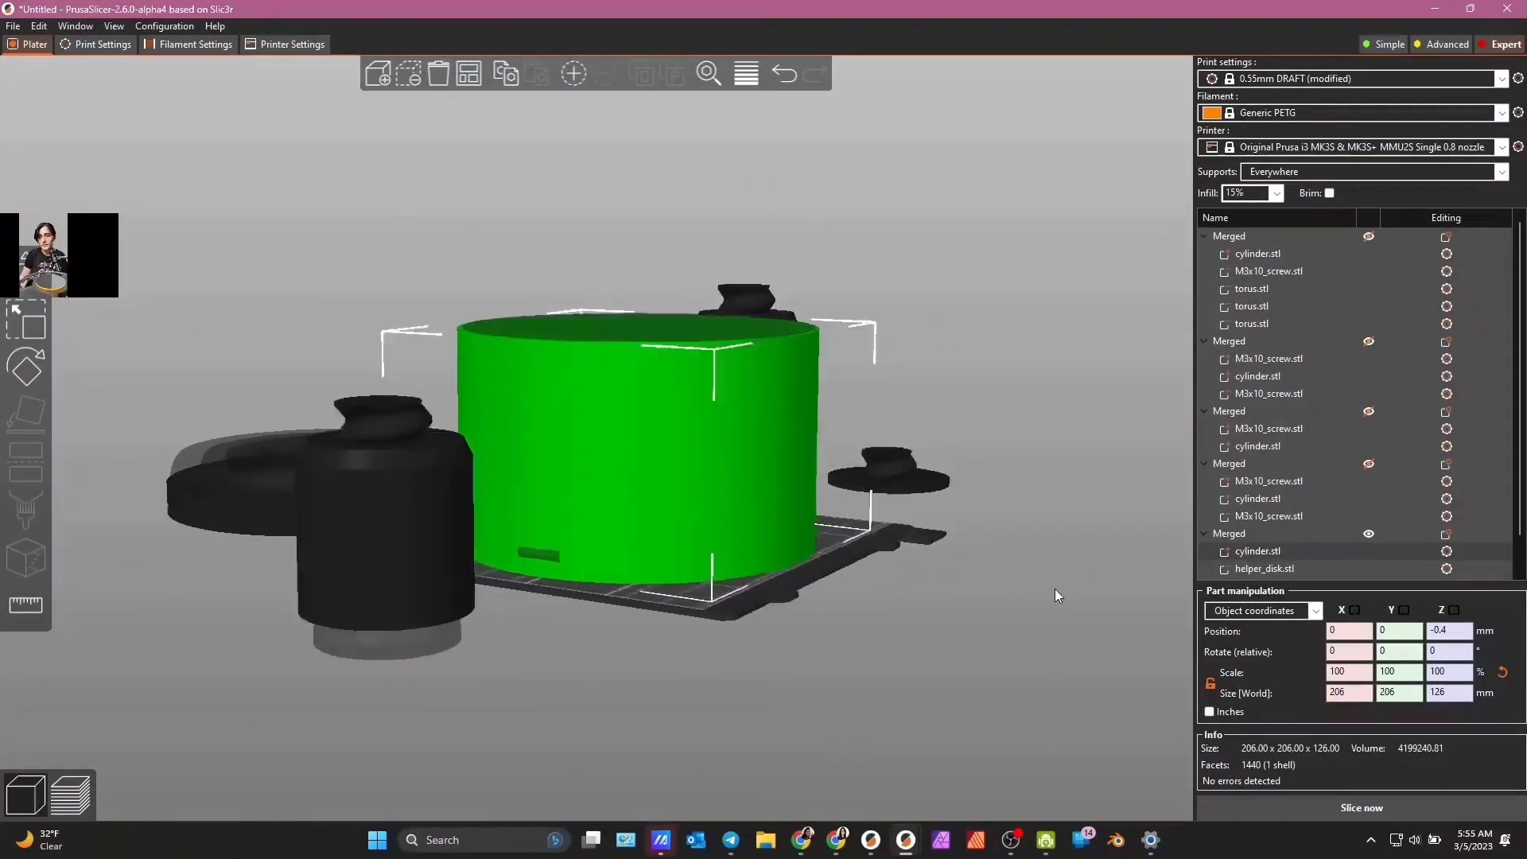
scroll(648, 627, up, 3)
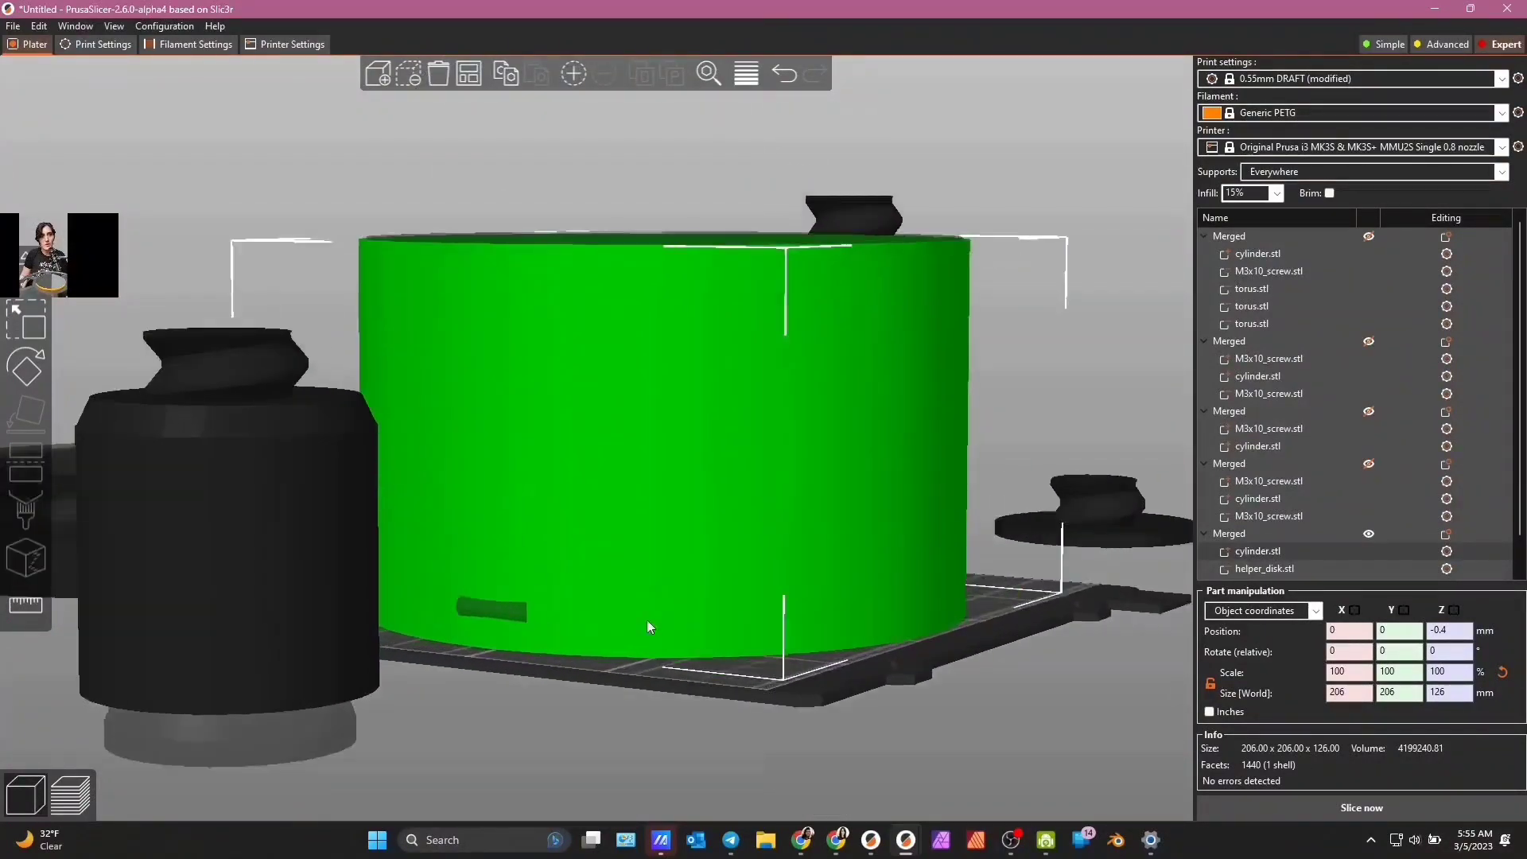
- Resize the Cutout part to 25 mm in X and 210 mm in Y
click(515, 614)
drag(591, 699, 520, 701)
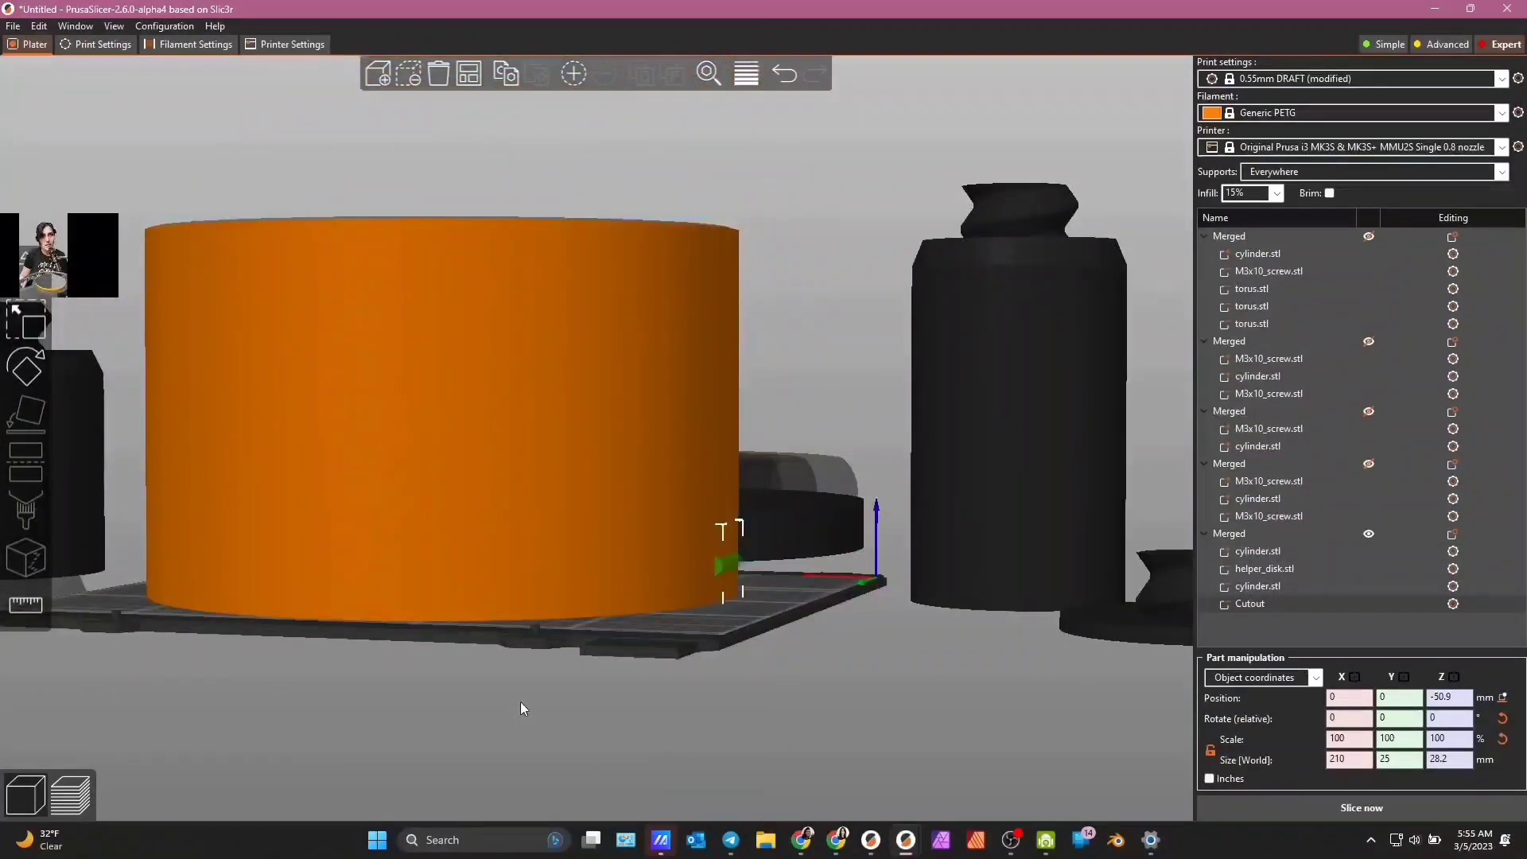
click(1338, 760)
text(25)
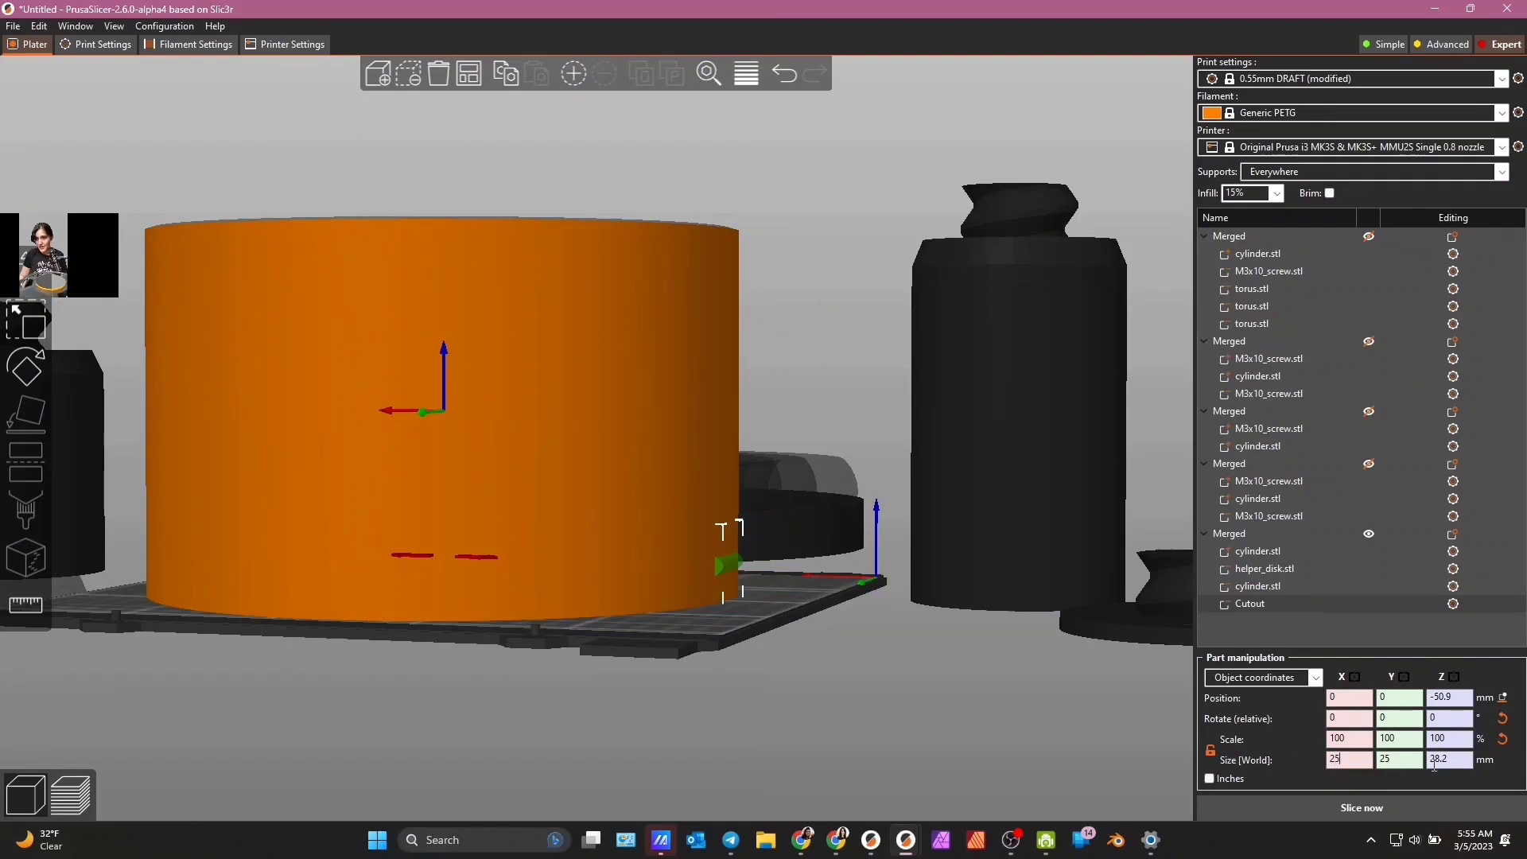
drag(839, 703, 1196, 732)
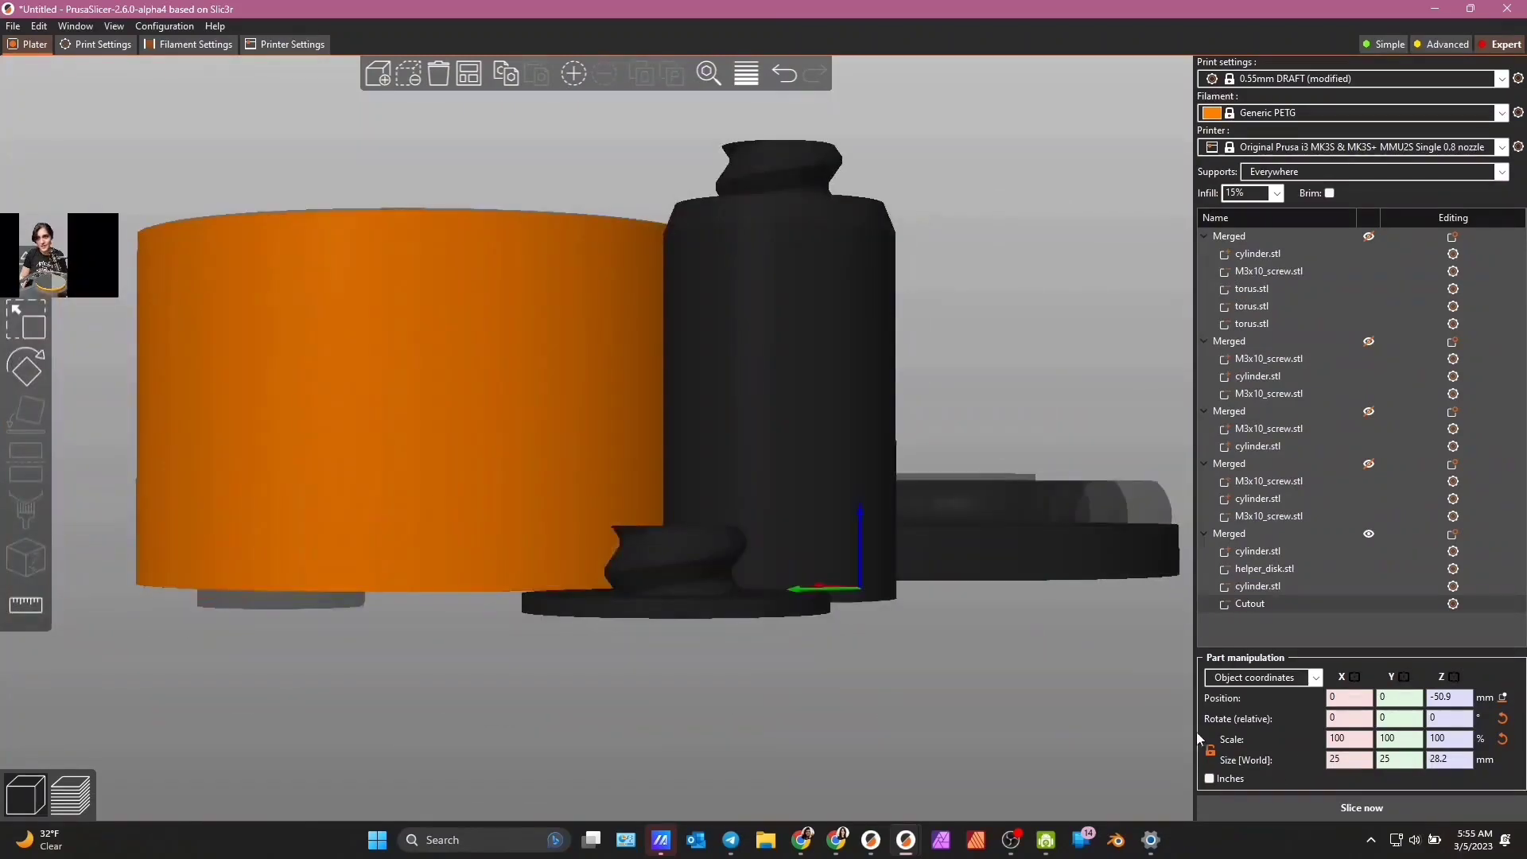
click(1388, 761)
text(210)
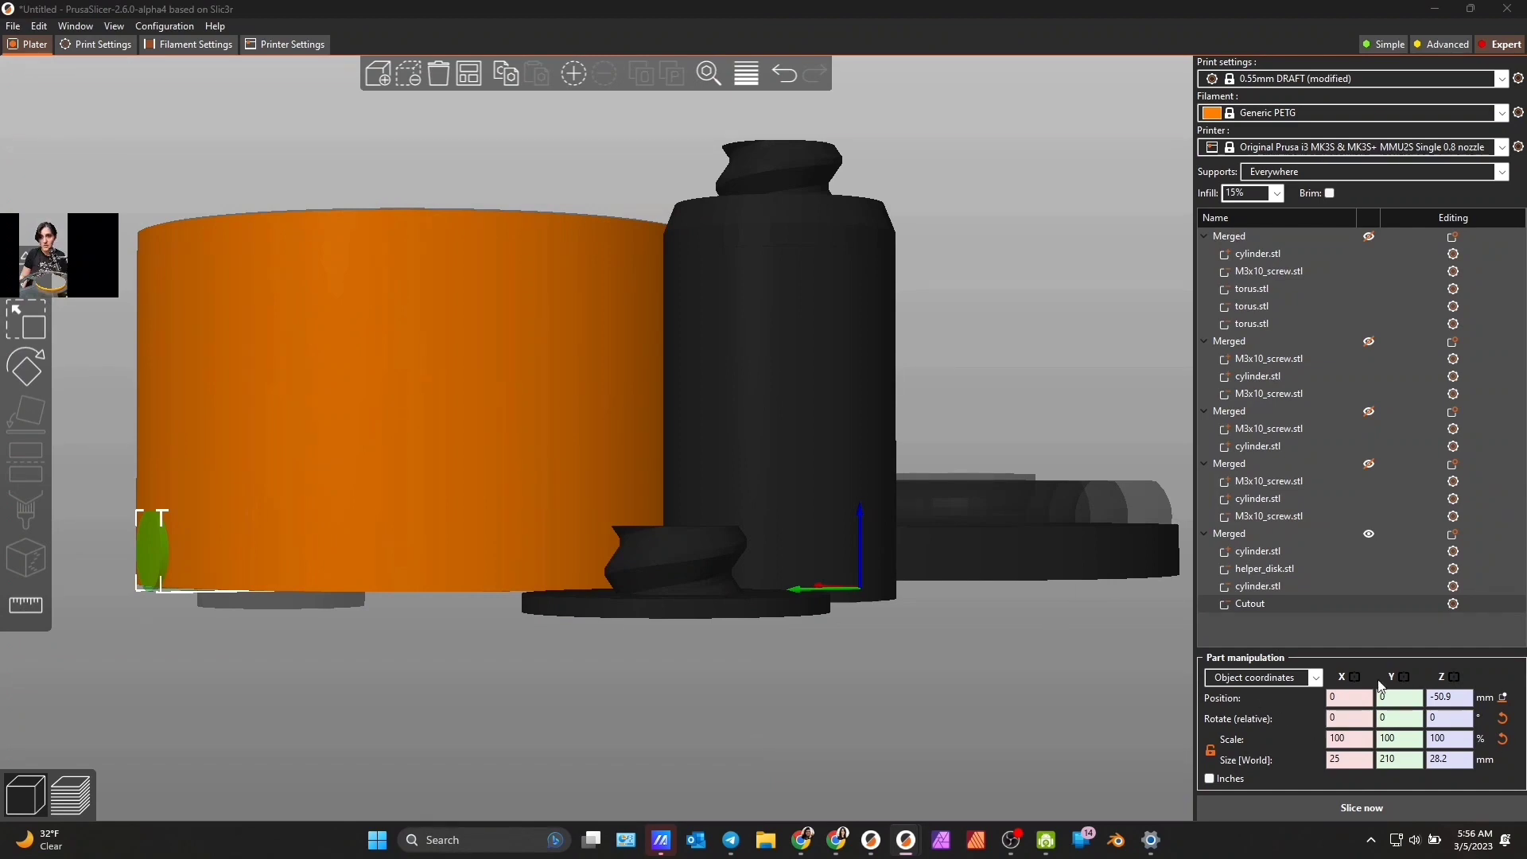
click(1449, 762)
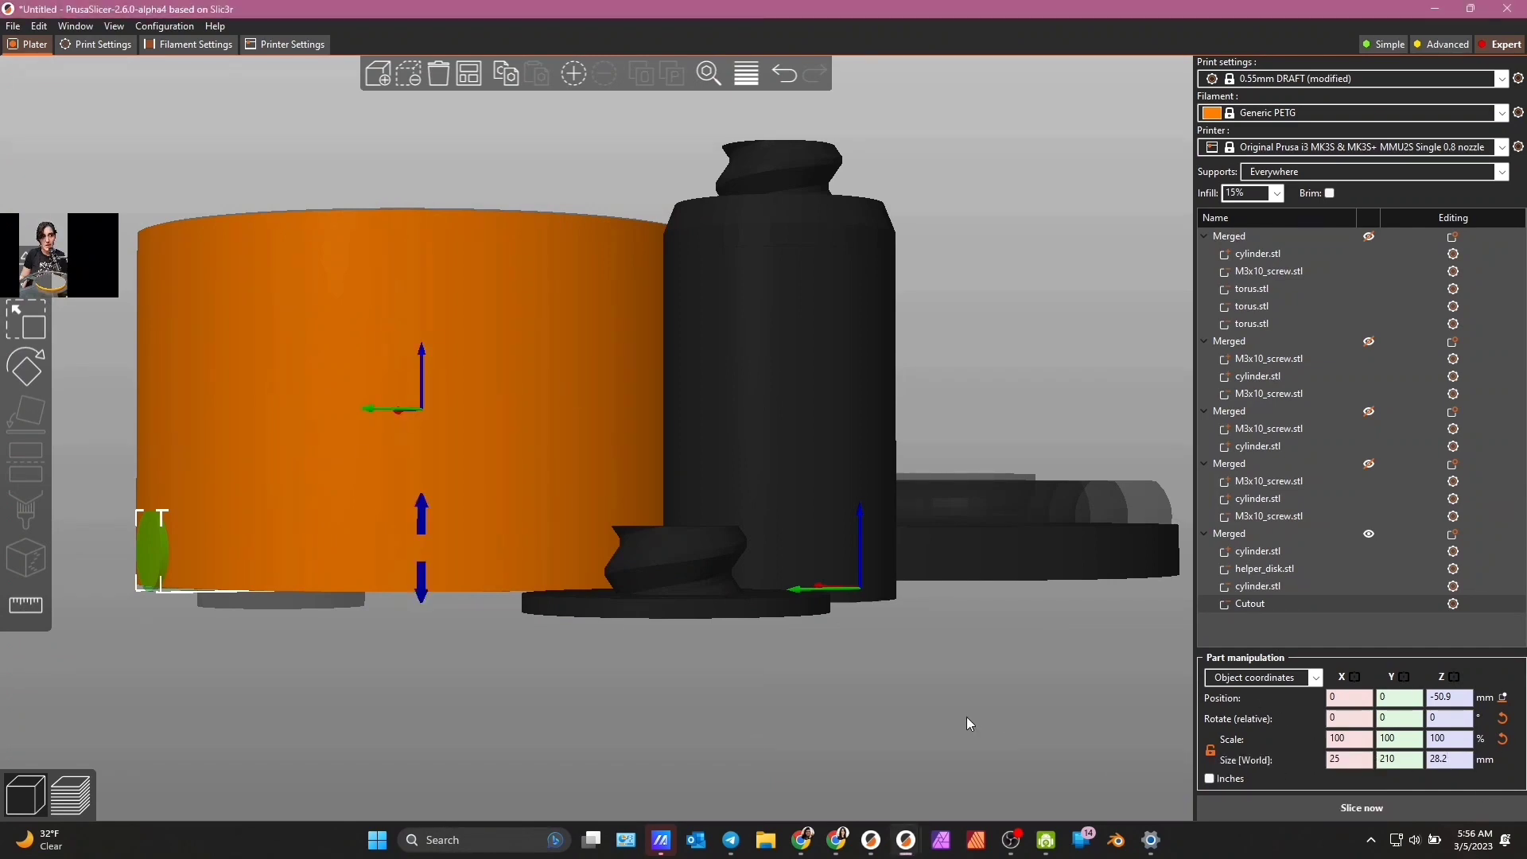
- Set the Cutout part's size to 70 mm in X and 50 mm in Z
scroll(966, 718, down, 1)
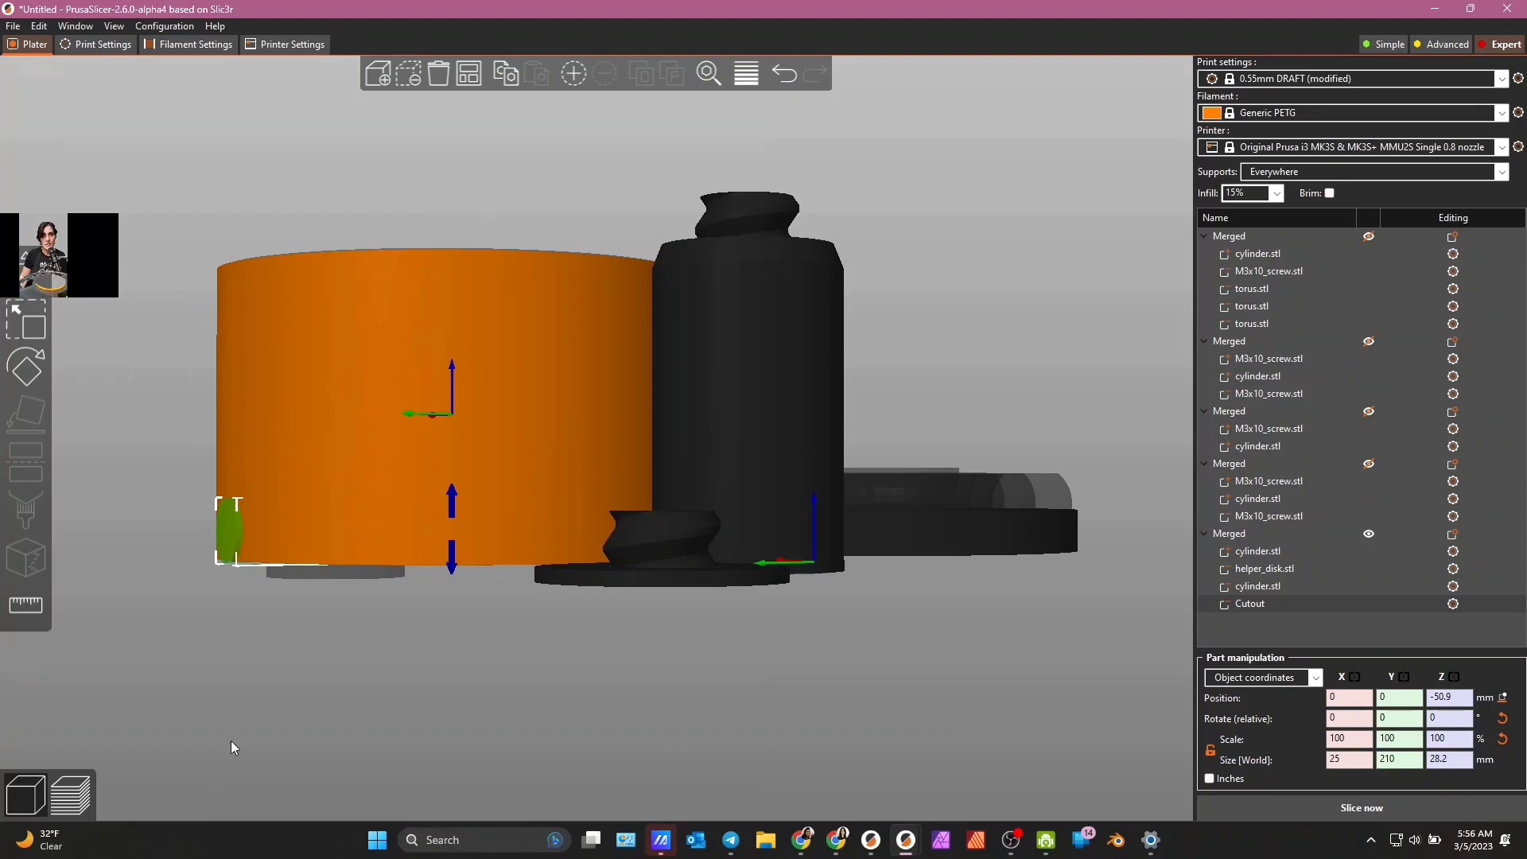
drag(230, 742, 504, 748)
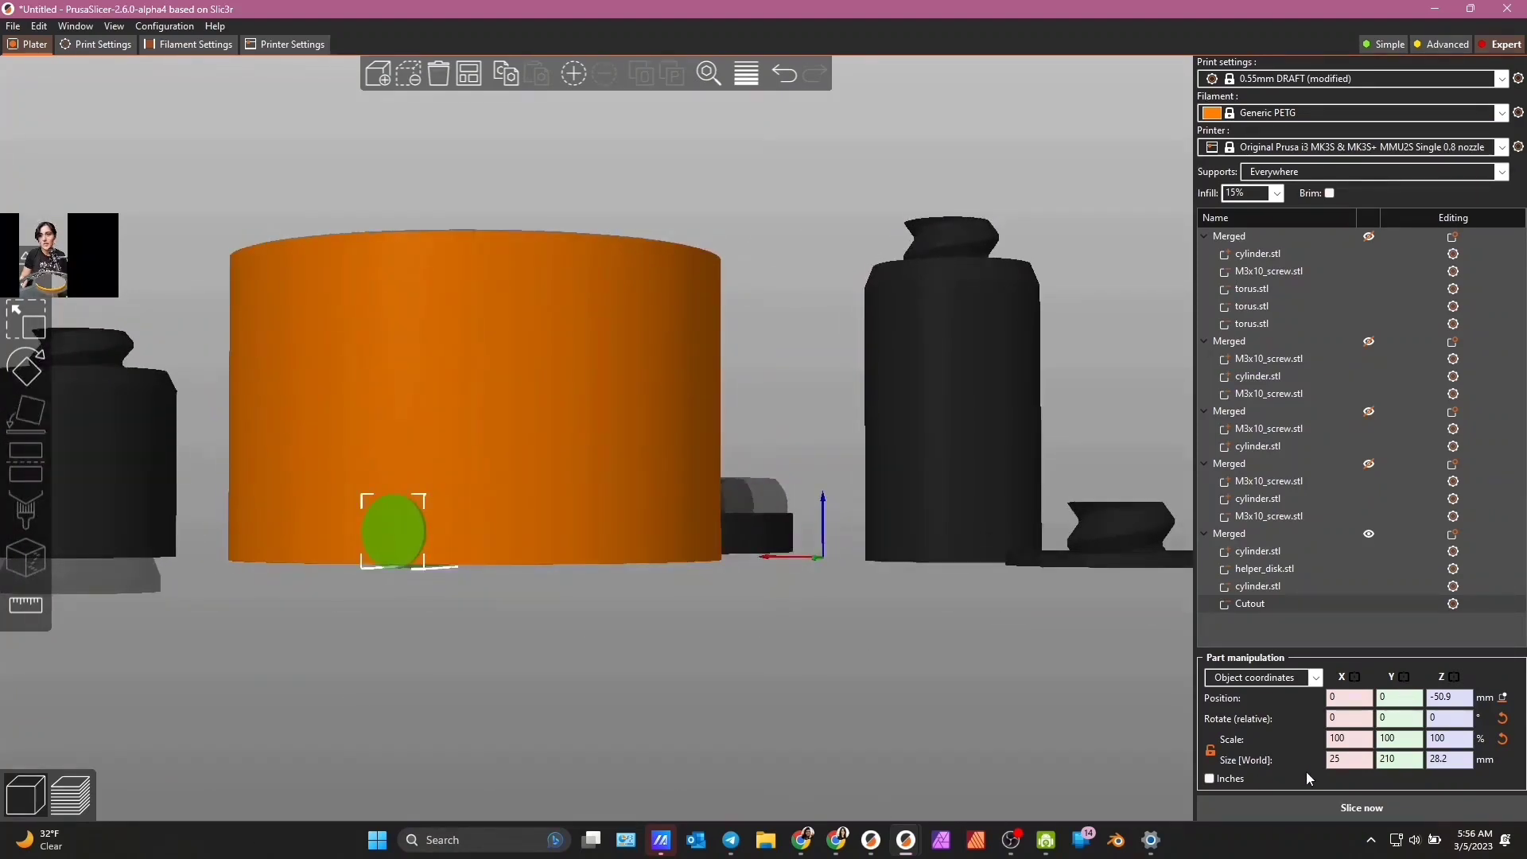
click(1362, 763)
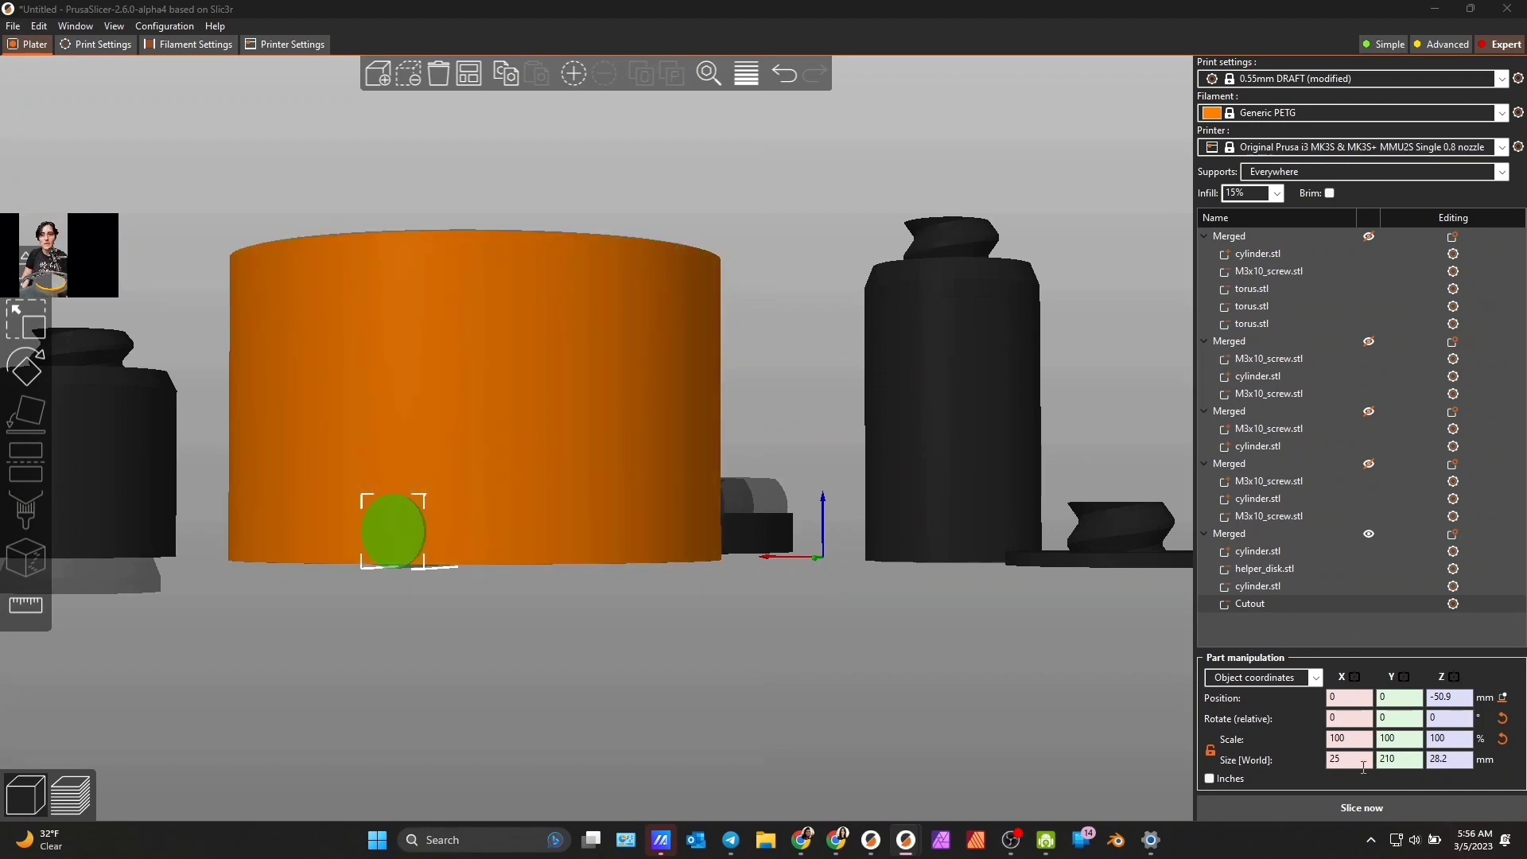
drag(637, 697, 635, 686)
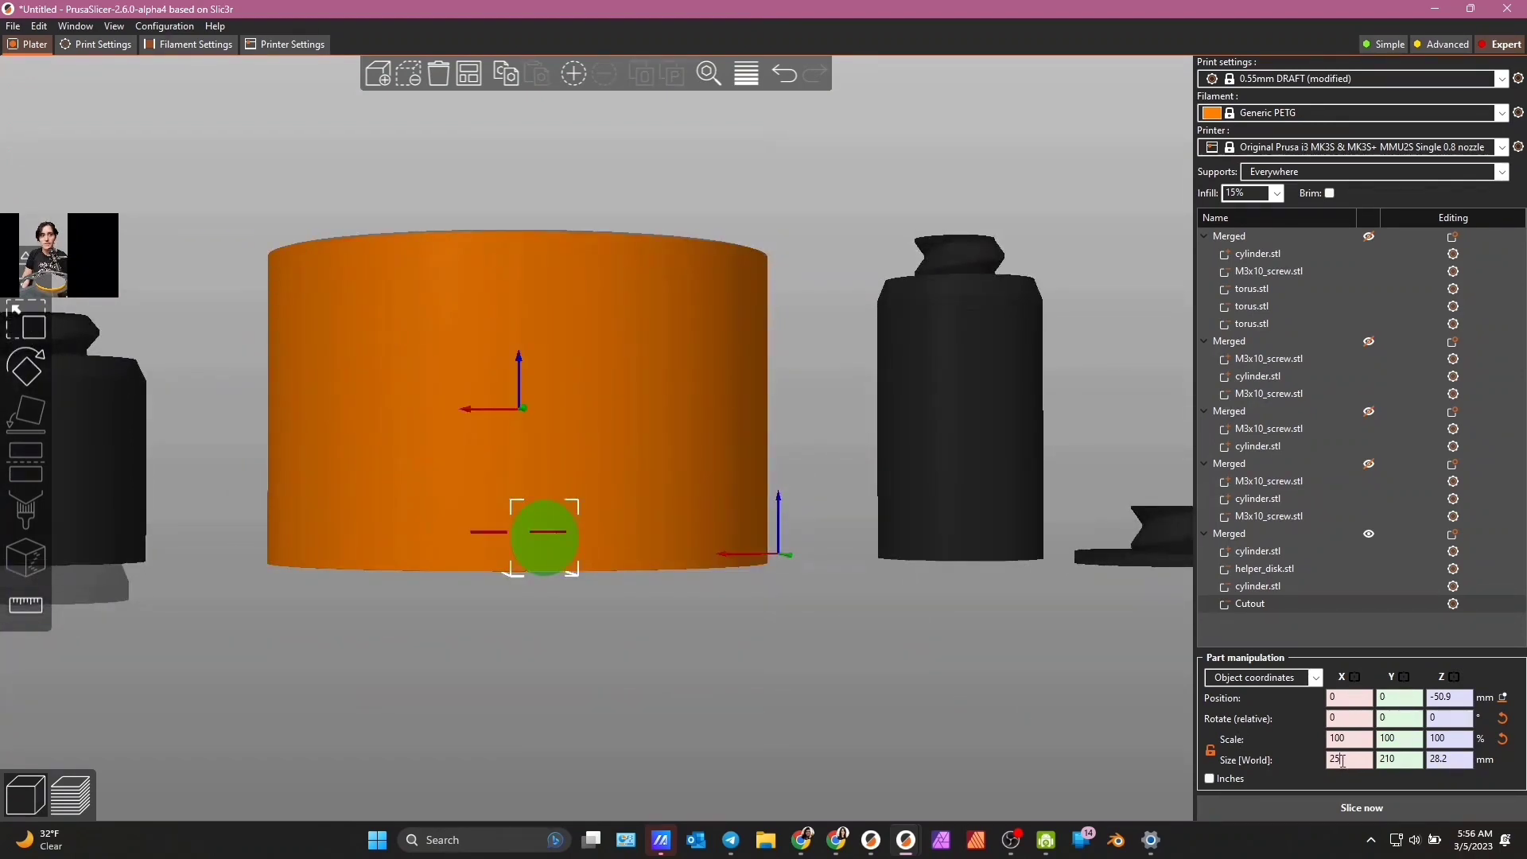
drag(1343, 761, 1269, 762)
text(70)
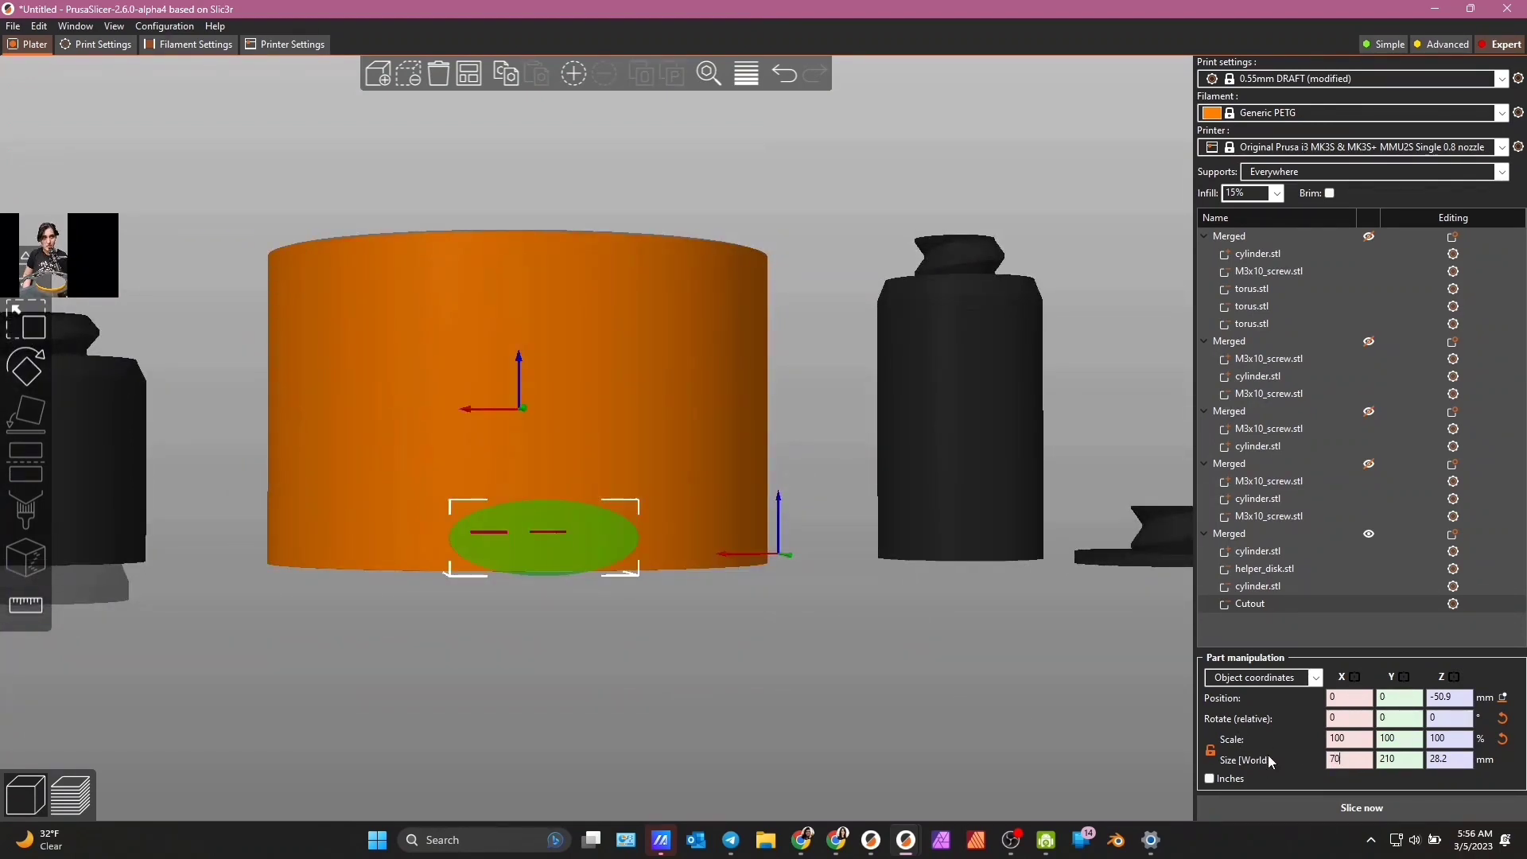
click(1420, 766)
drag(1472, 765, 1375, 784)
text(50)
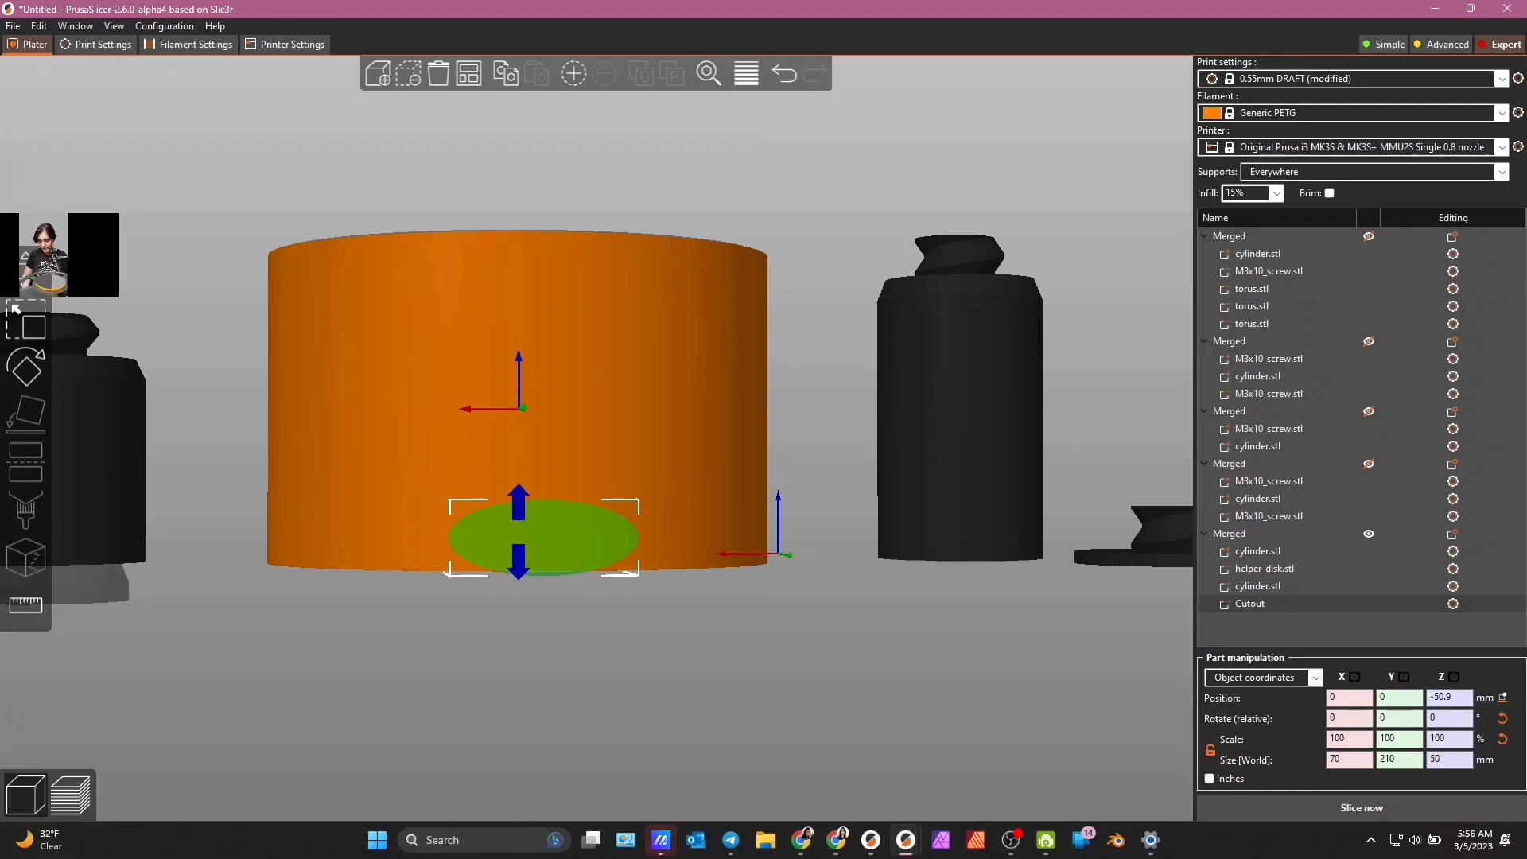
key(Return)
drag(597, 694, 591, 688)
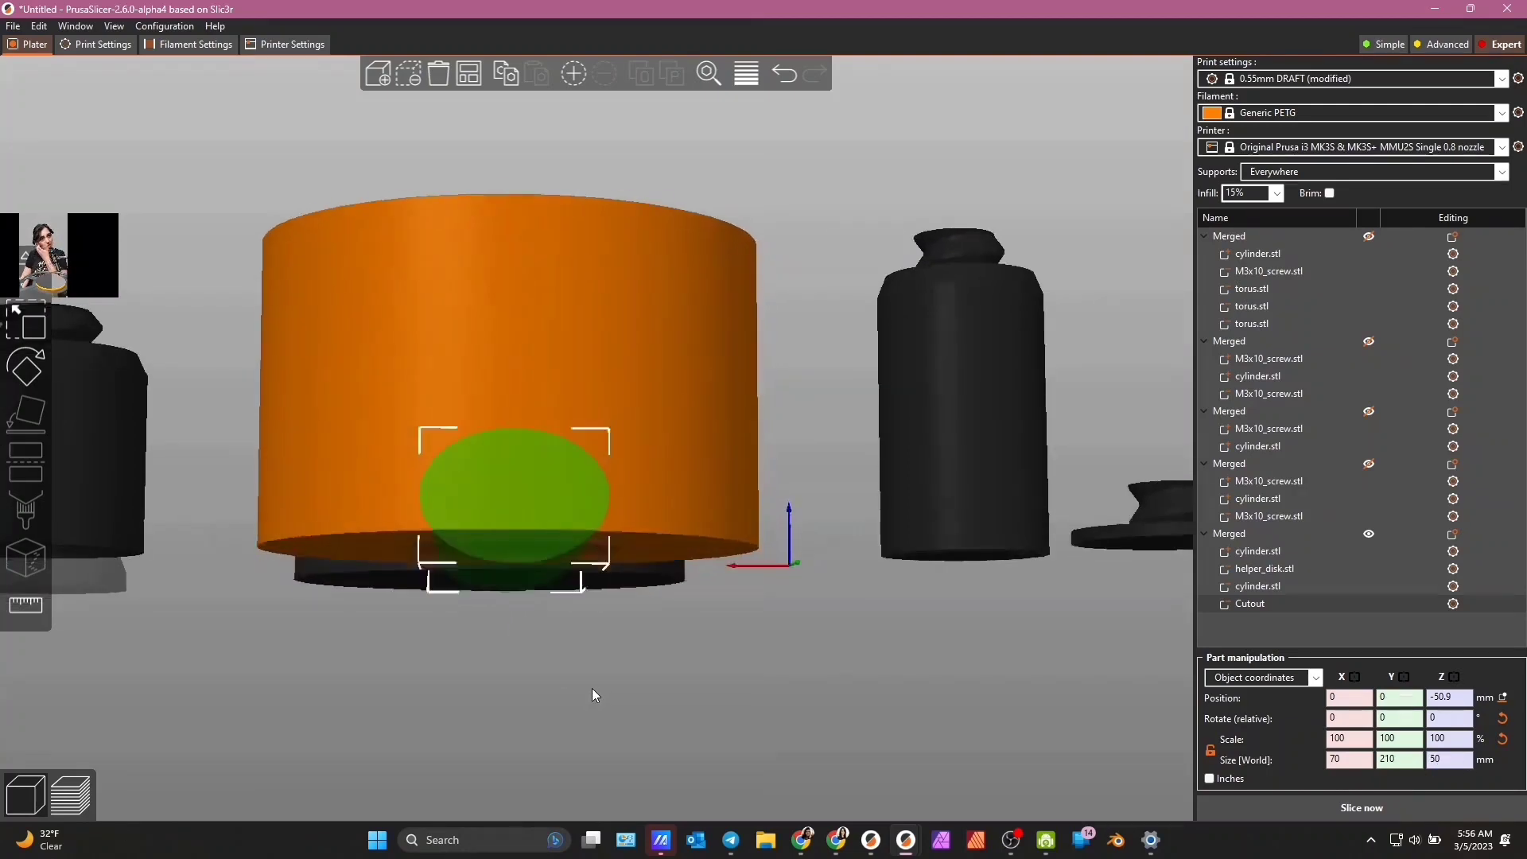
- Raise the Cutout part along the container wall to a Z position of about -34.5 mm
click(382, 445)
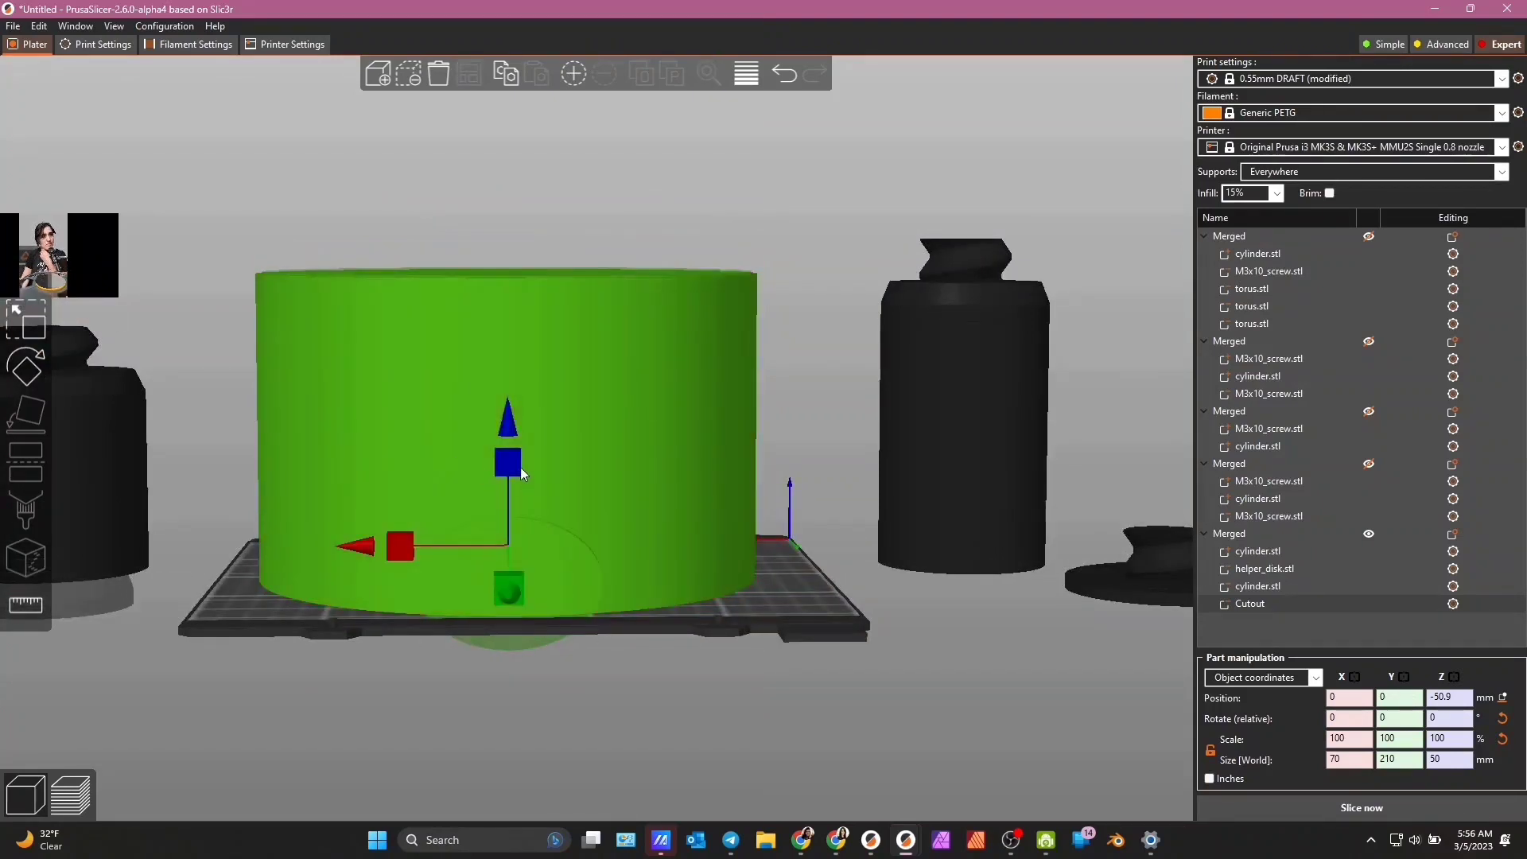
drag(520, 466, 510, 425)
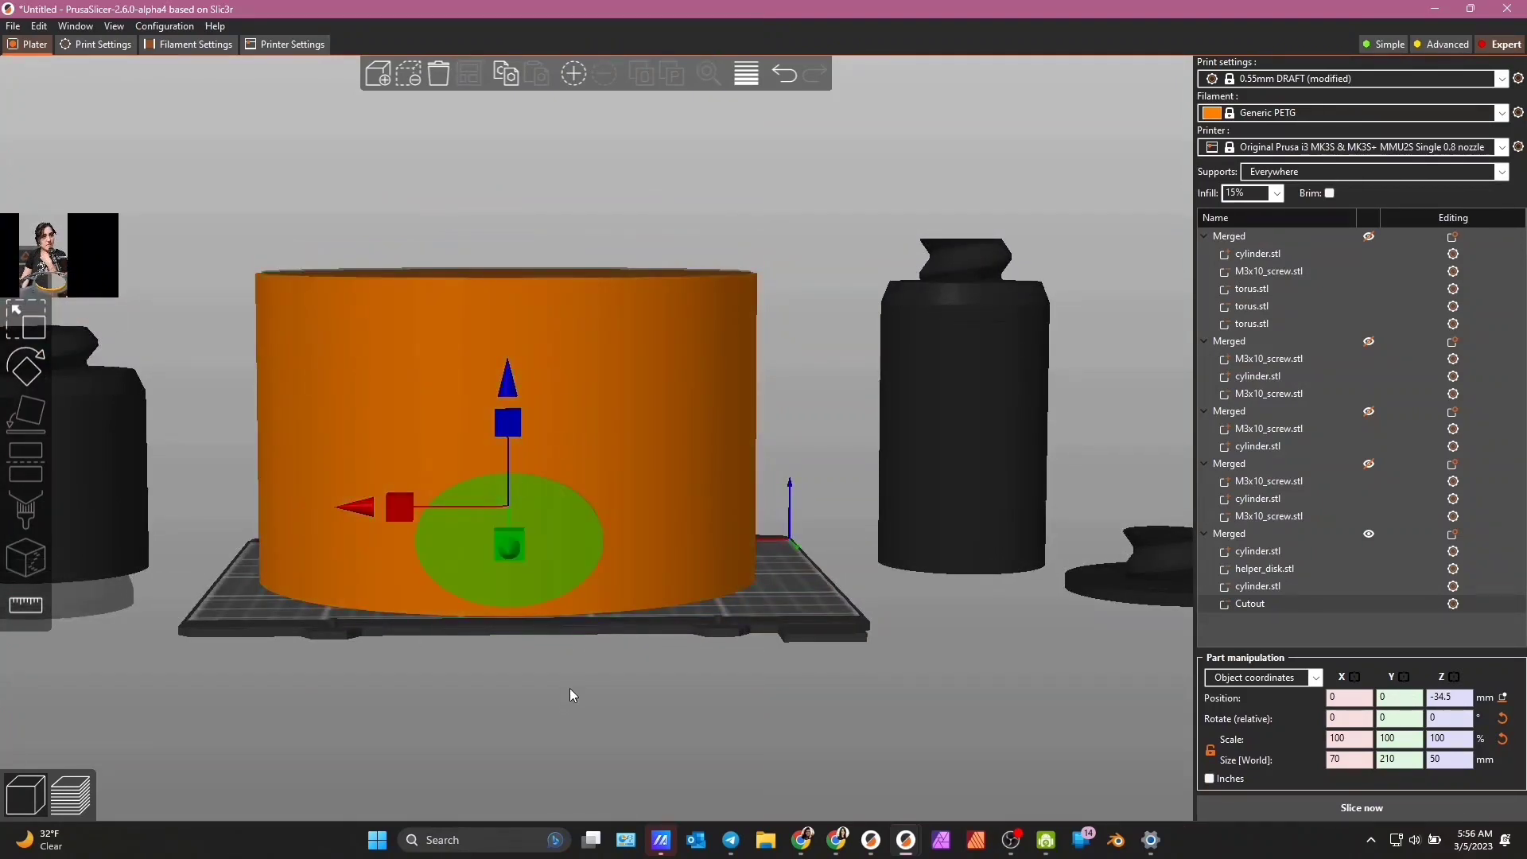
mouse_move(570, 689)
mouse_down()
mouse_move(568, 727)
mouse_move(560, 676)
mouse_up()
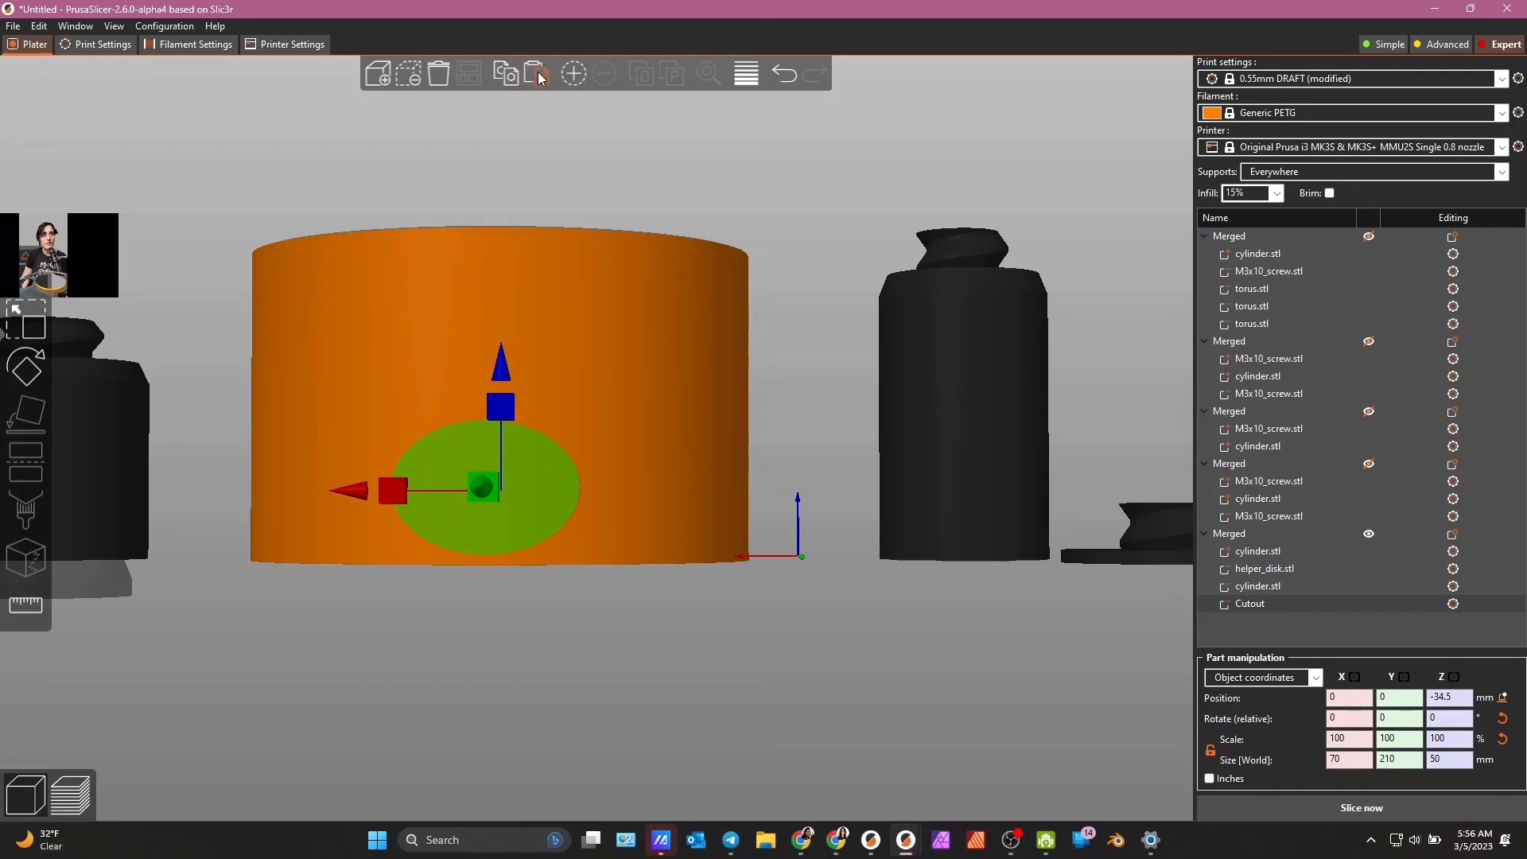
- Duplicate the Cutout part and move the copy straight up to a Z position of about 23 mm
click(537, 71)
drag(499, 410, 478, 267)
mouse_move(703, 738)
mouse_down()
mouse_move(555, 741)
mouse_move(679, 732)
mouse_up()
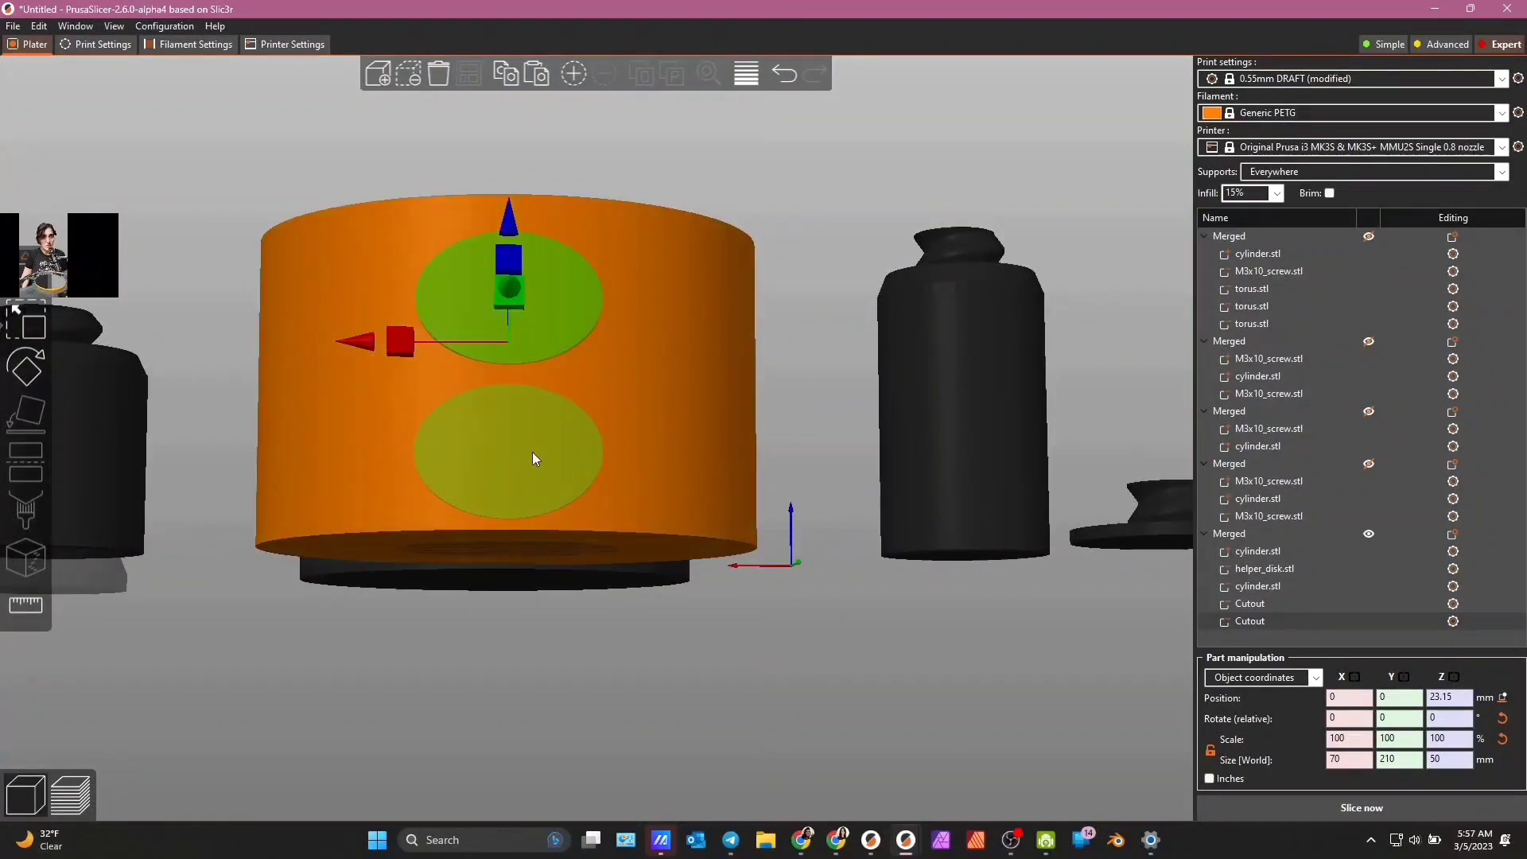
- Select both stacked Cutout parts together and paste a copy of the pair in place
ctrl+click(1261, 605)
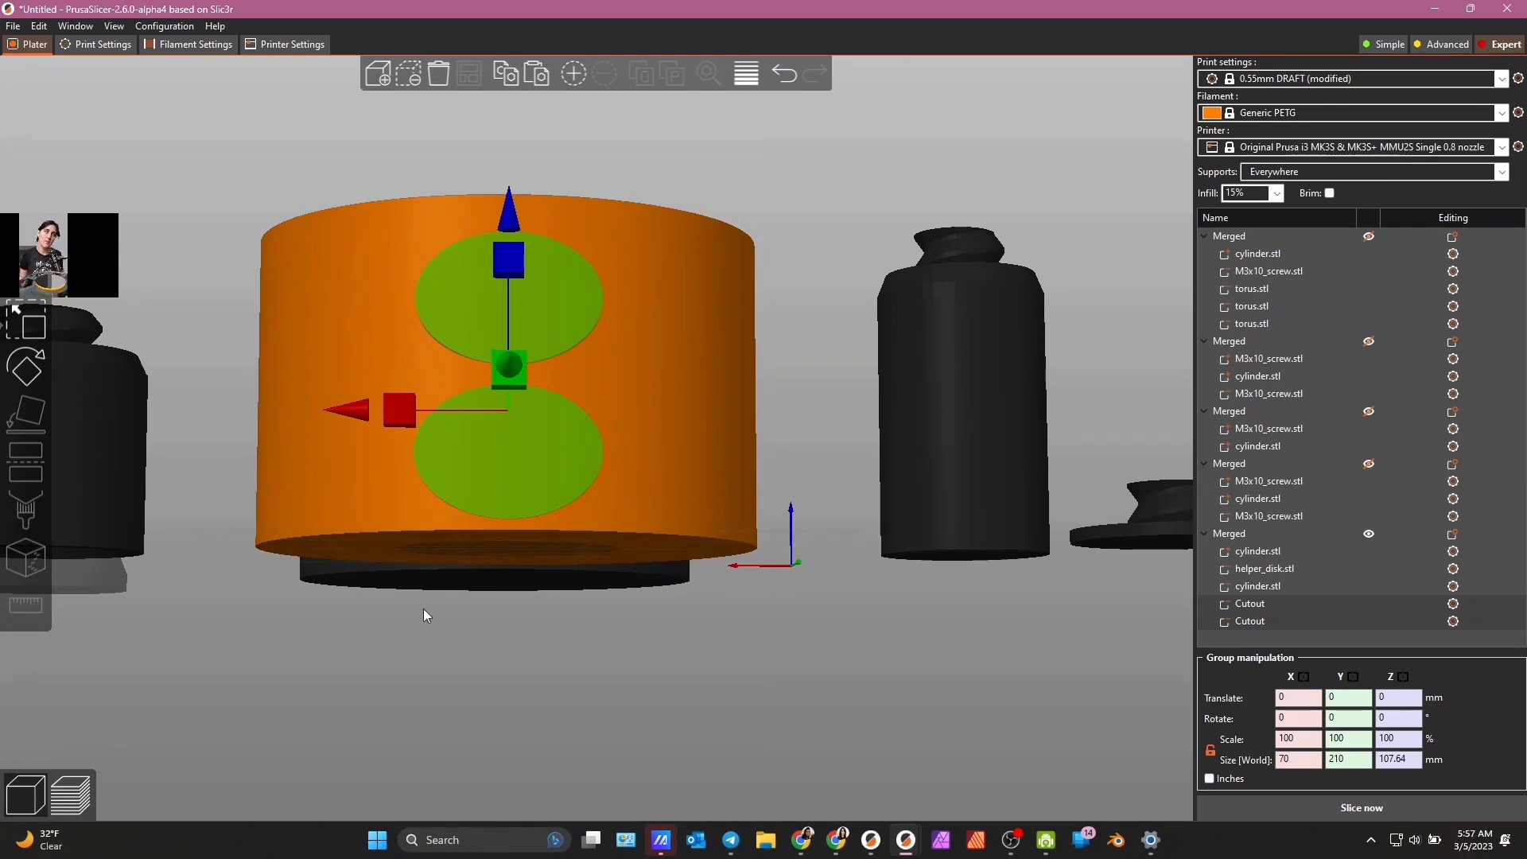
drag(646, 152, 743, 171)
click(1401, 718)
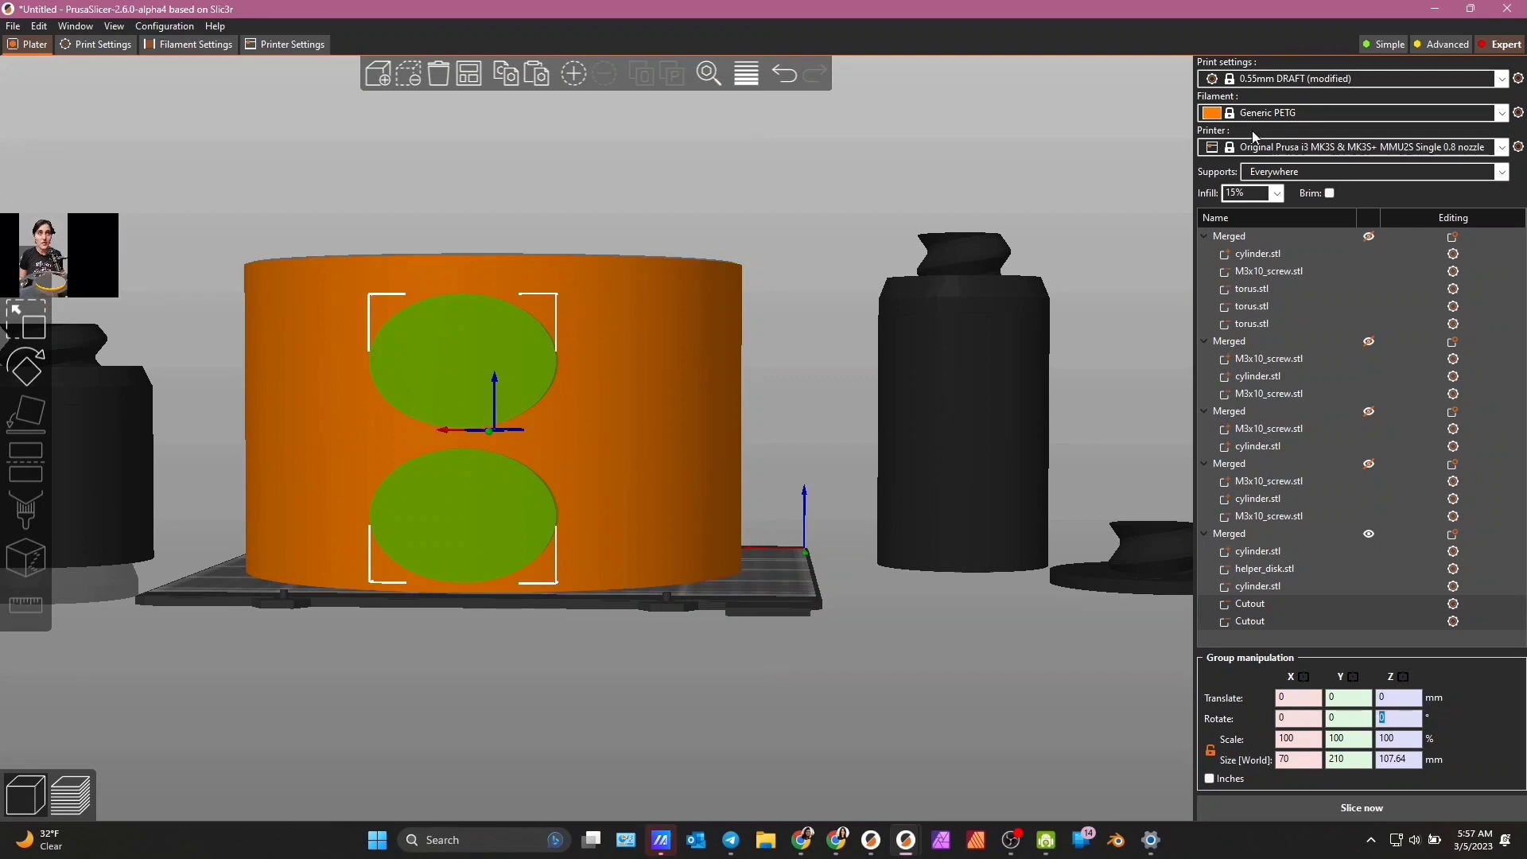
click(519, 78)
click(537, 78)
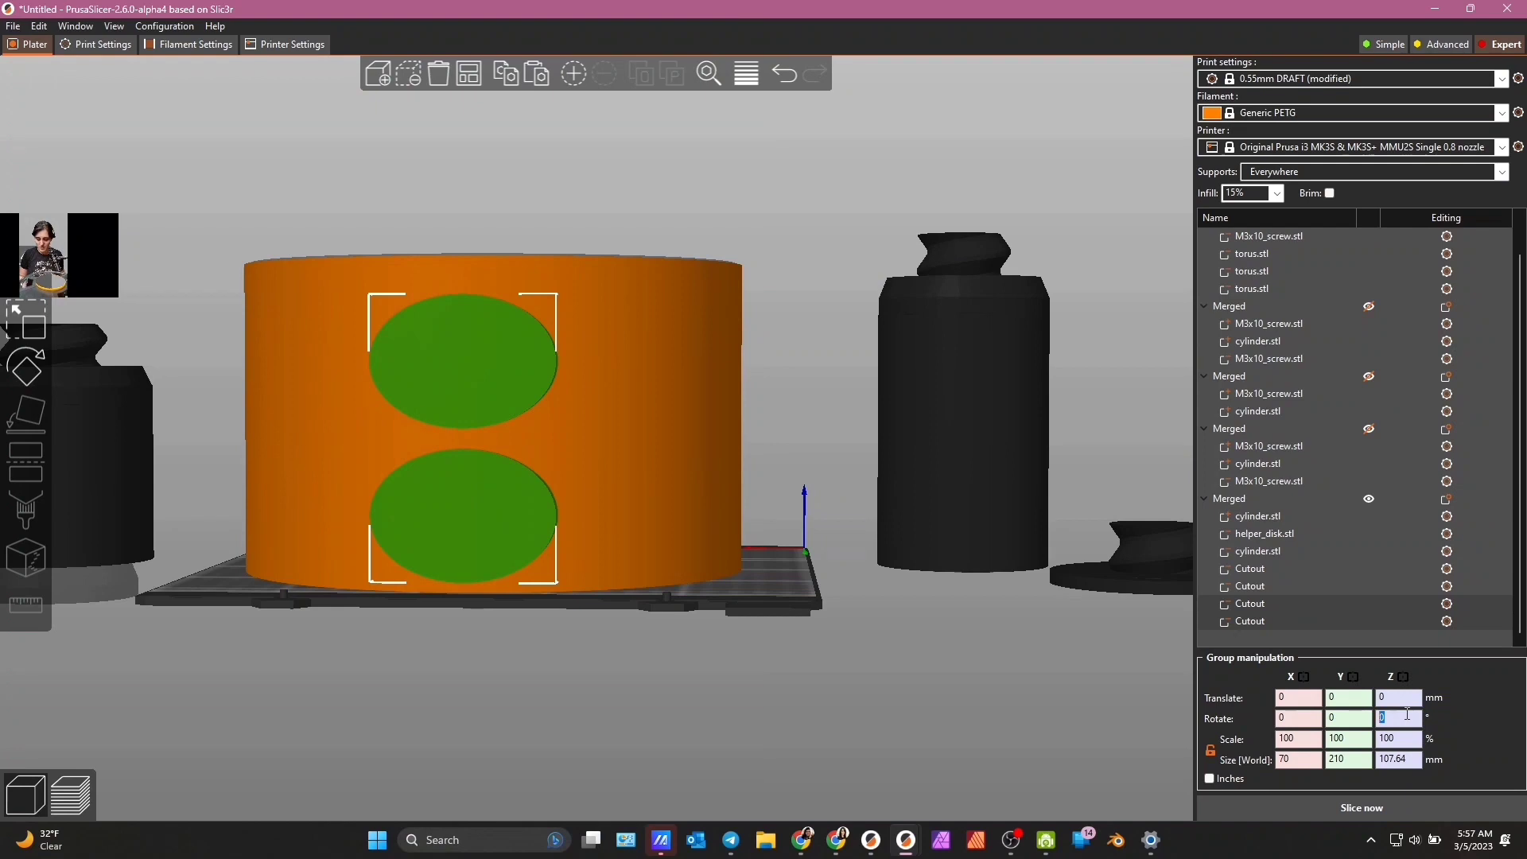
- Try spacing the copied Cutout pair and another pasted pair at 45° steps around Z, and undo these changes
key(Return)
drag(873, 597, 786, 629)
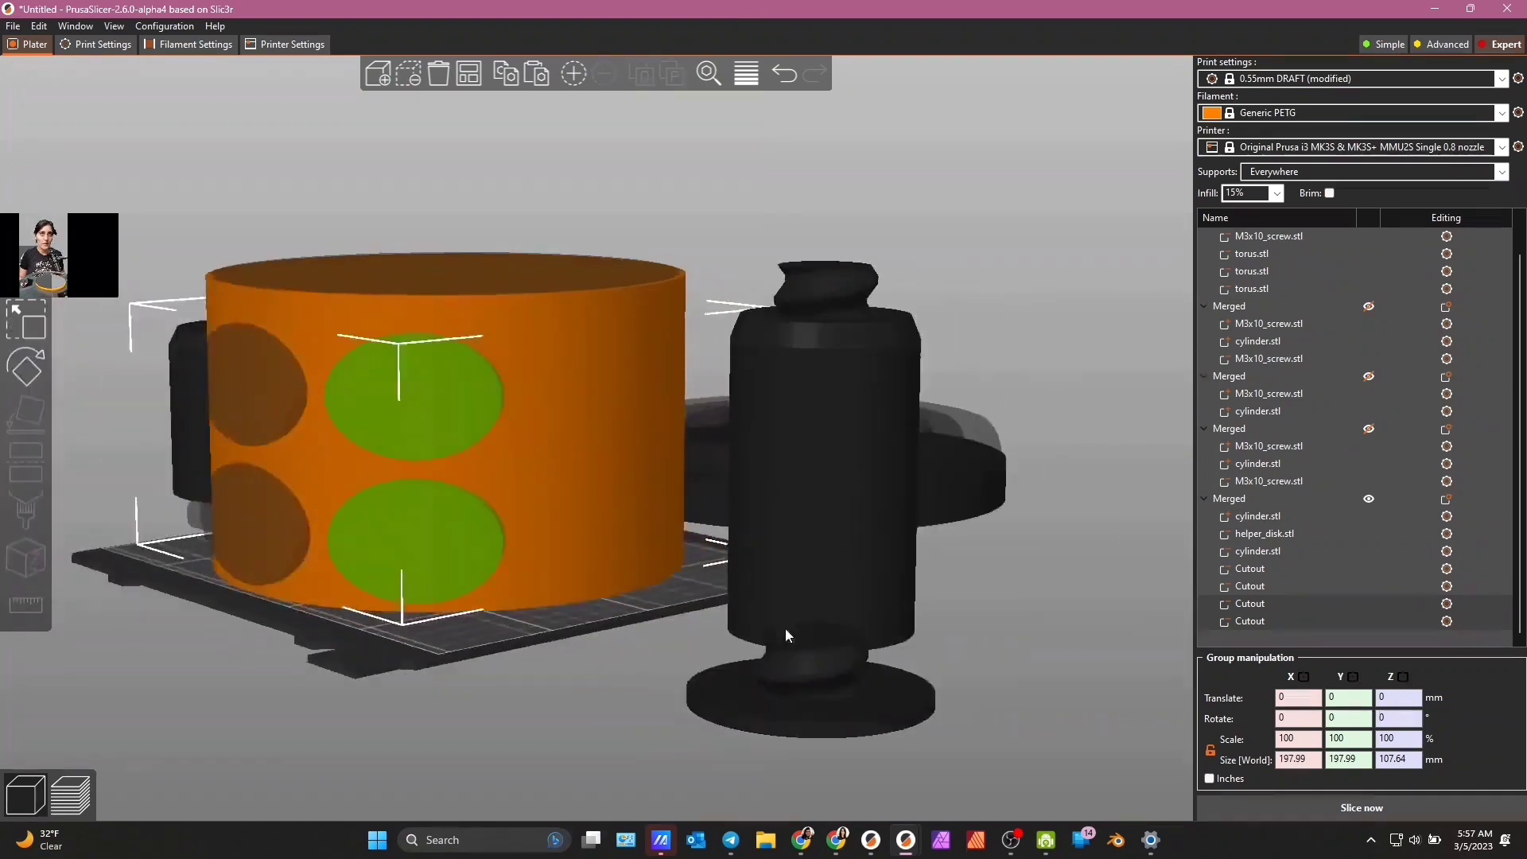
click(542, 77)
drag(564, 660, 673, 630)
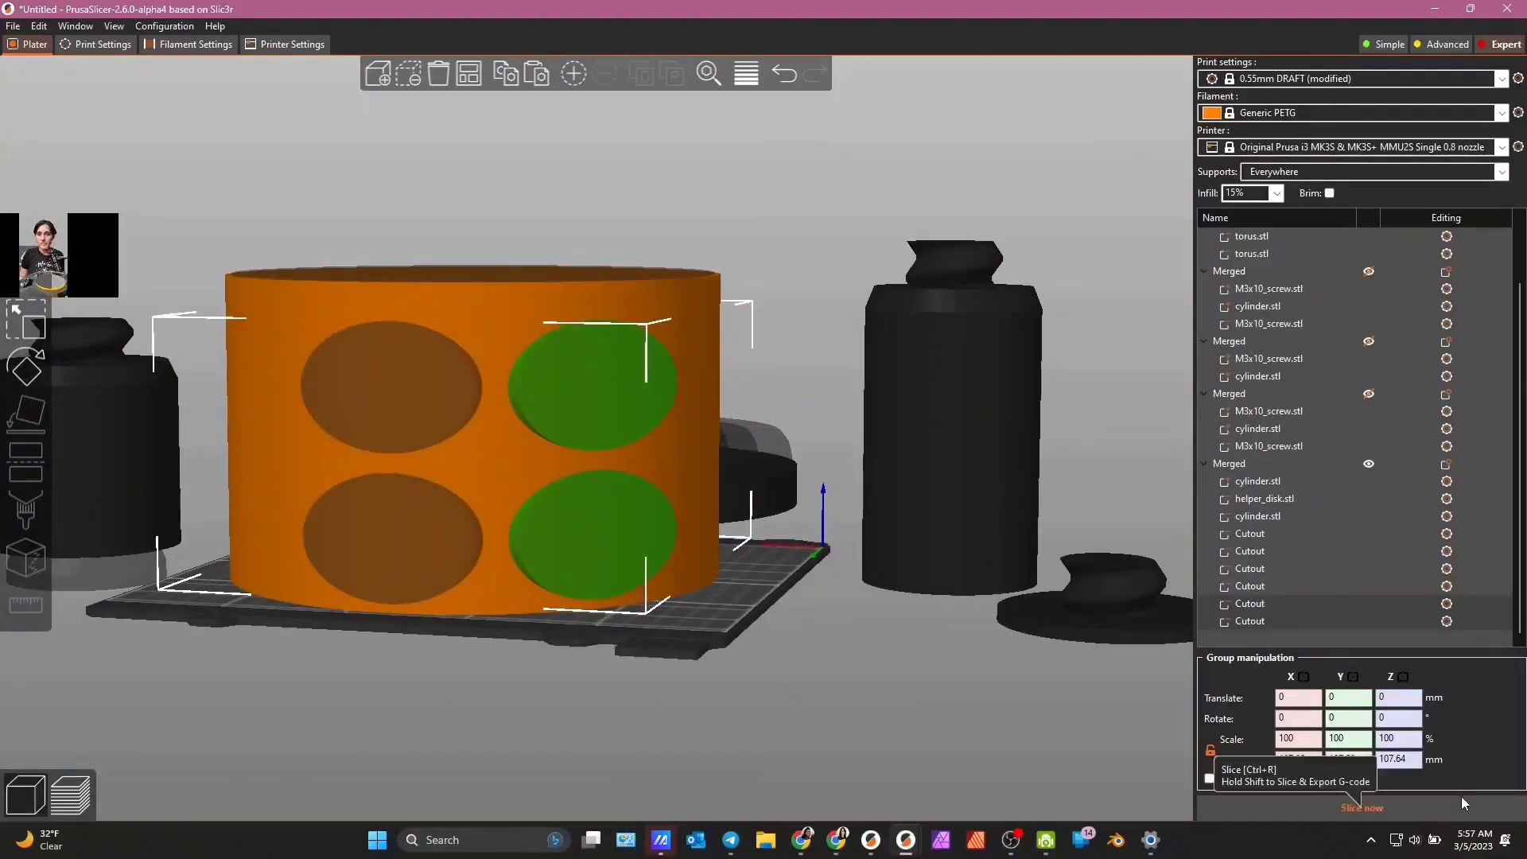
click(1381, 718)
text(90)
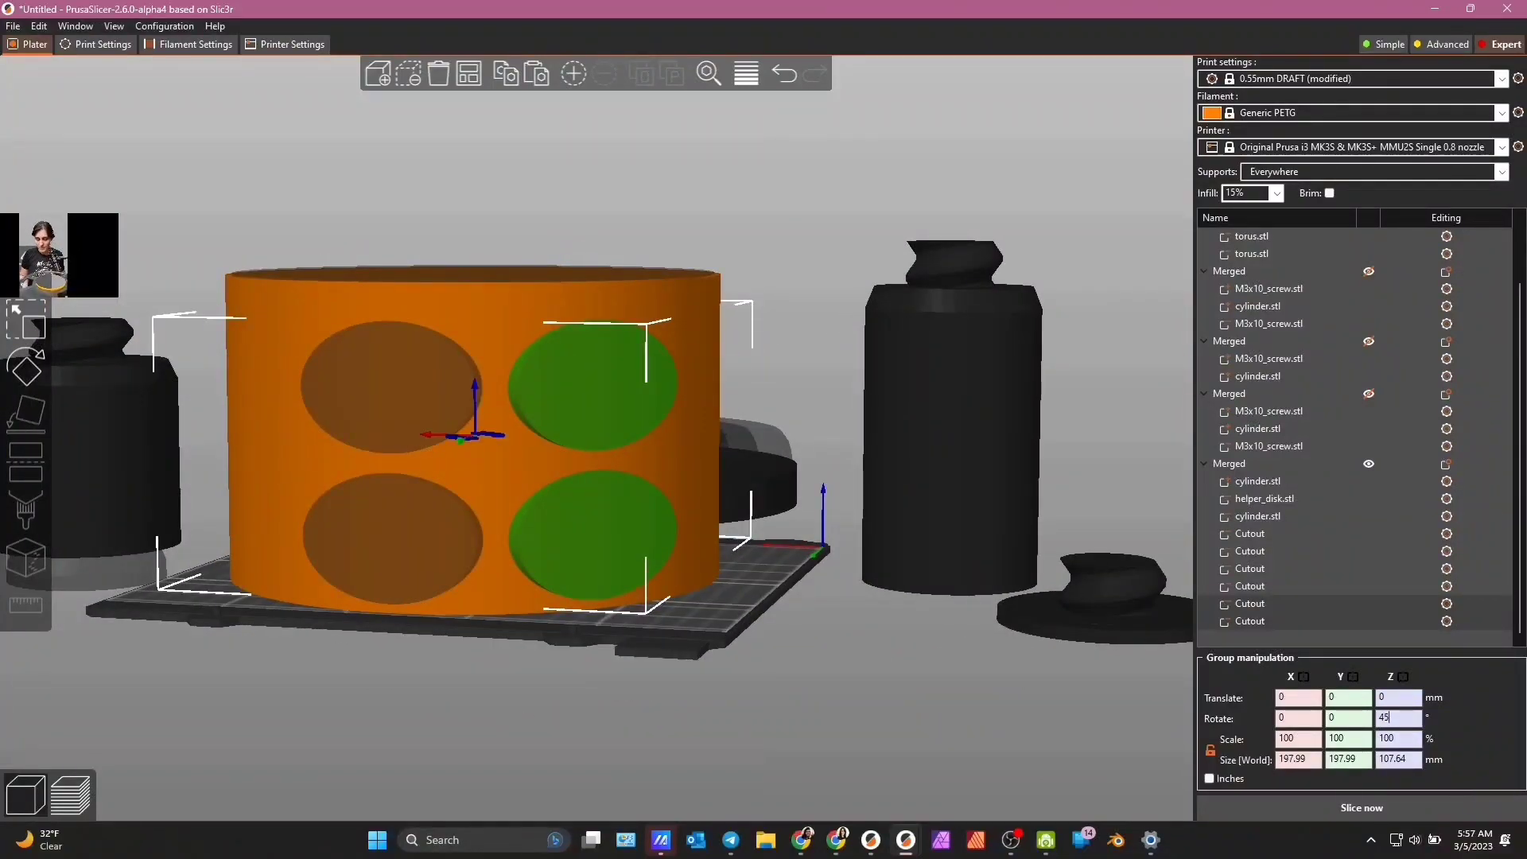
key(Return)
drag(1000, 737, 806, 441)
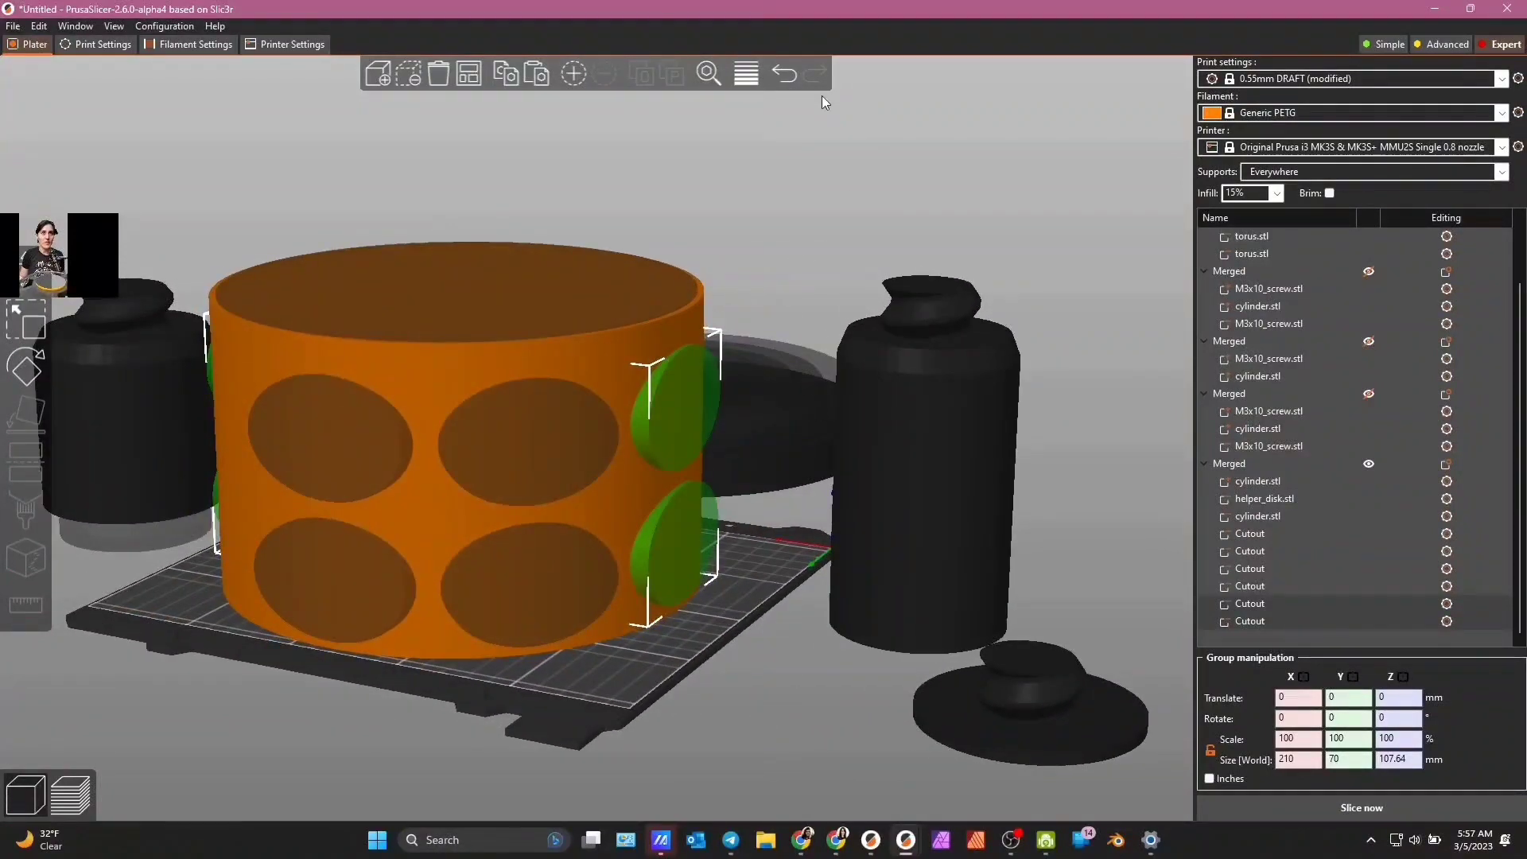
click(782, 74)
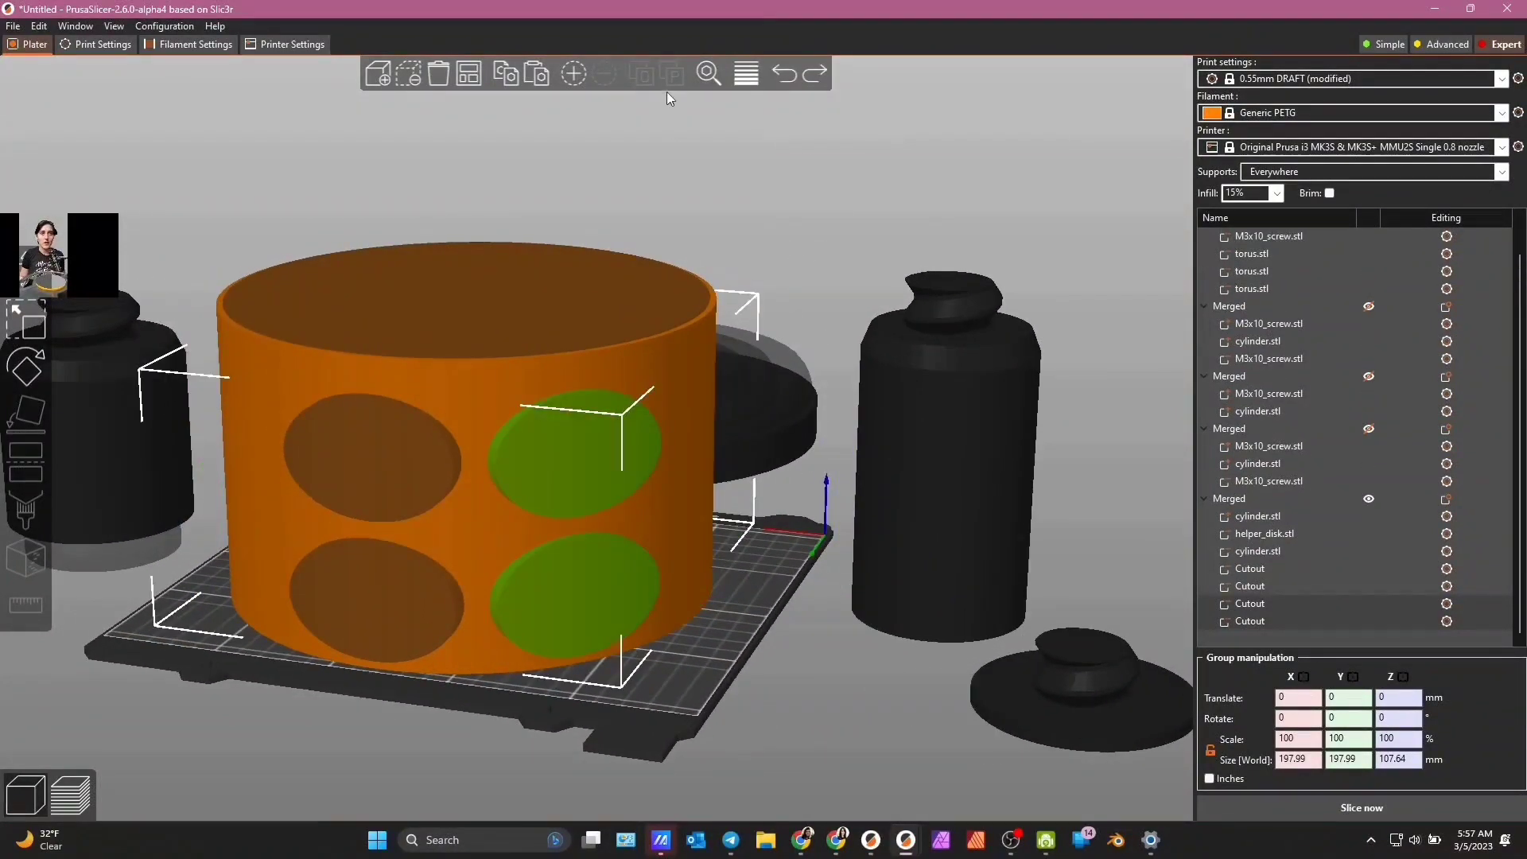
click(779, 85)
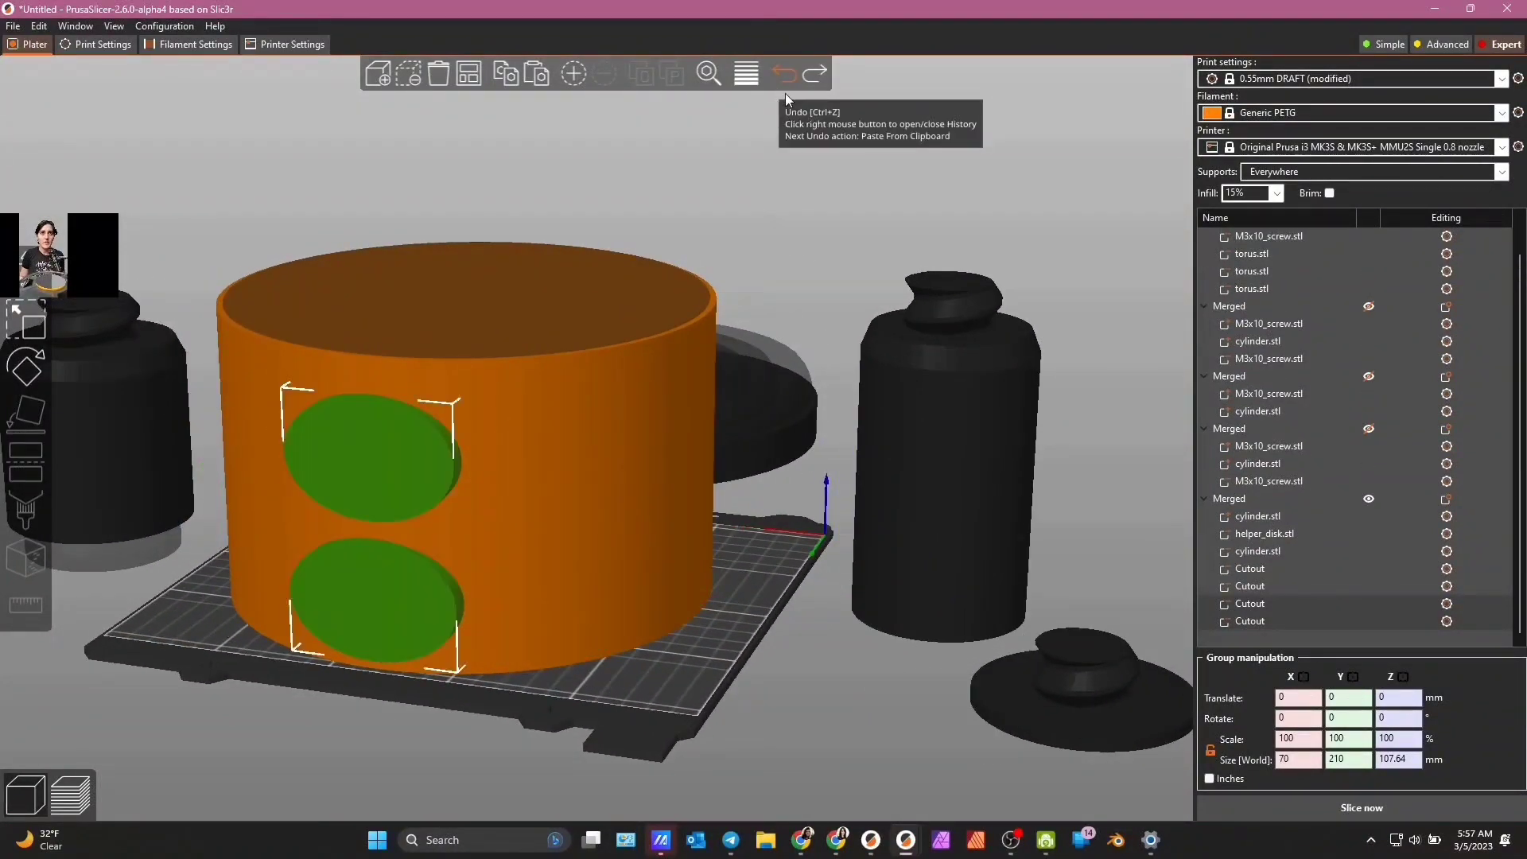
- Rotate the copied pair of Cutout parts 60° around Z
click(1409, 719)
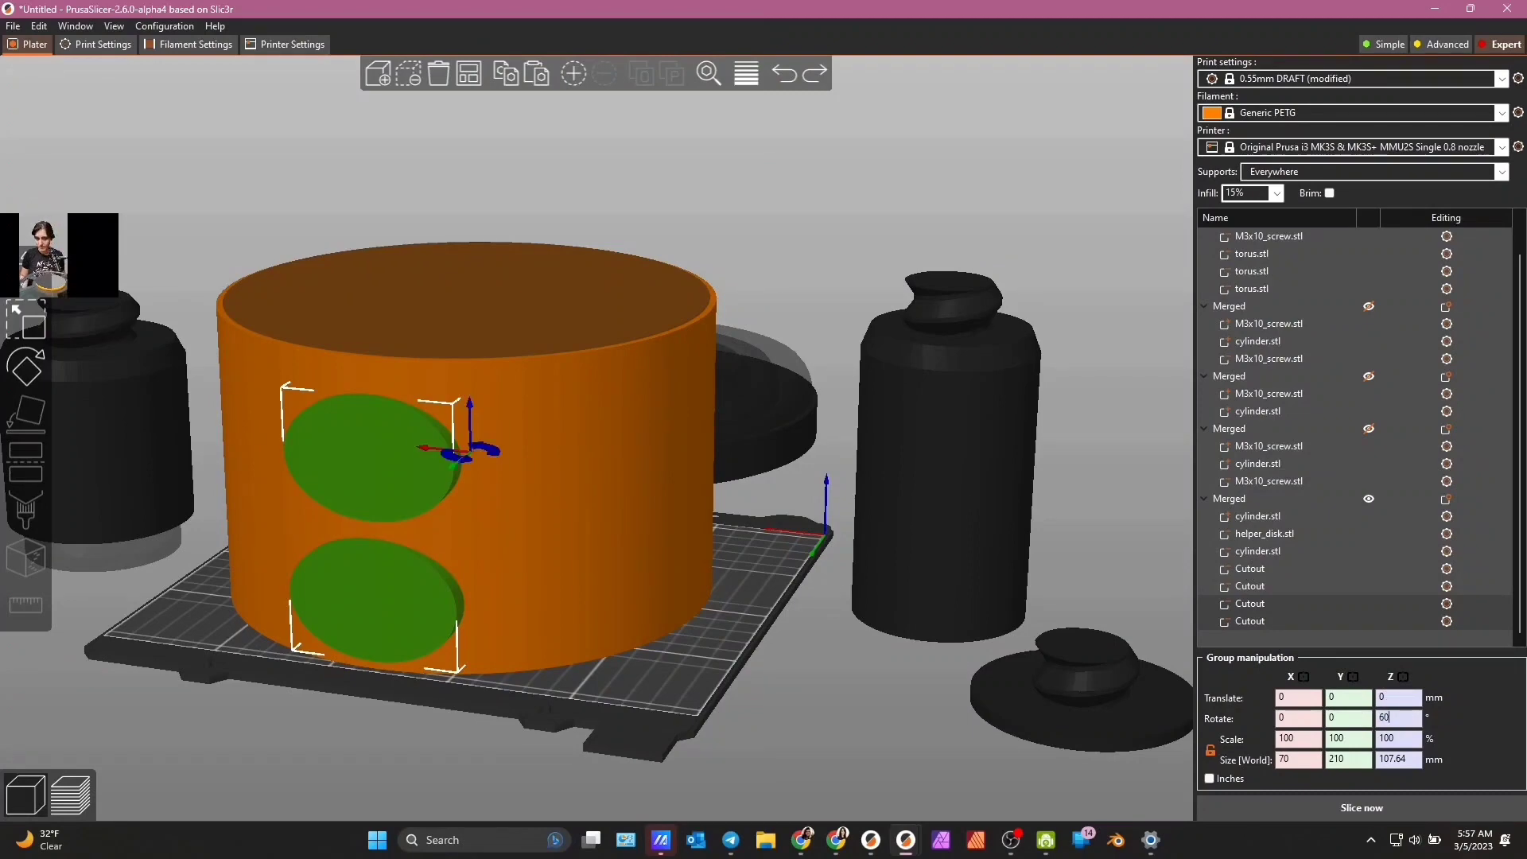
text(60)
key(Return)
drag(1080, 662, 1360, 197)
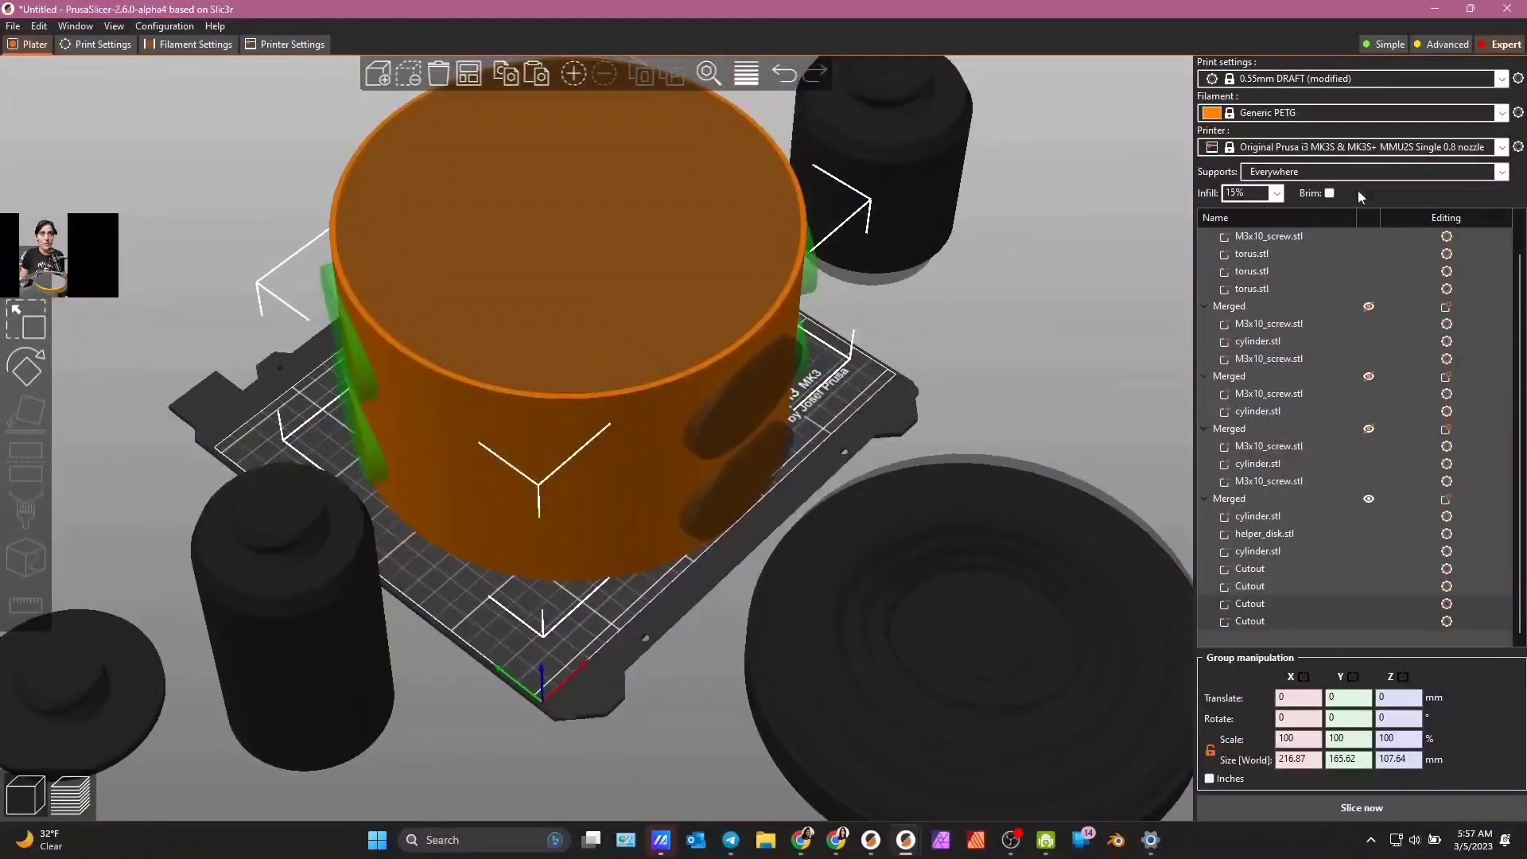
- Paste another copy of the rotated Cutout pair and rotate it a further 60° around Z
click(1398, 717)
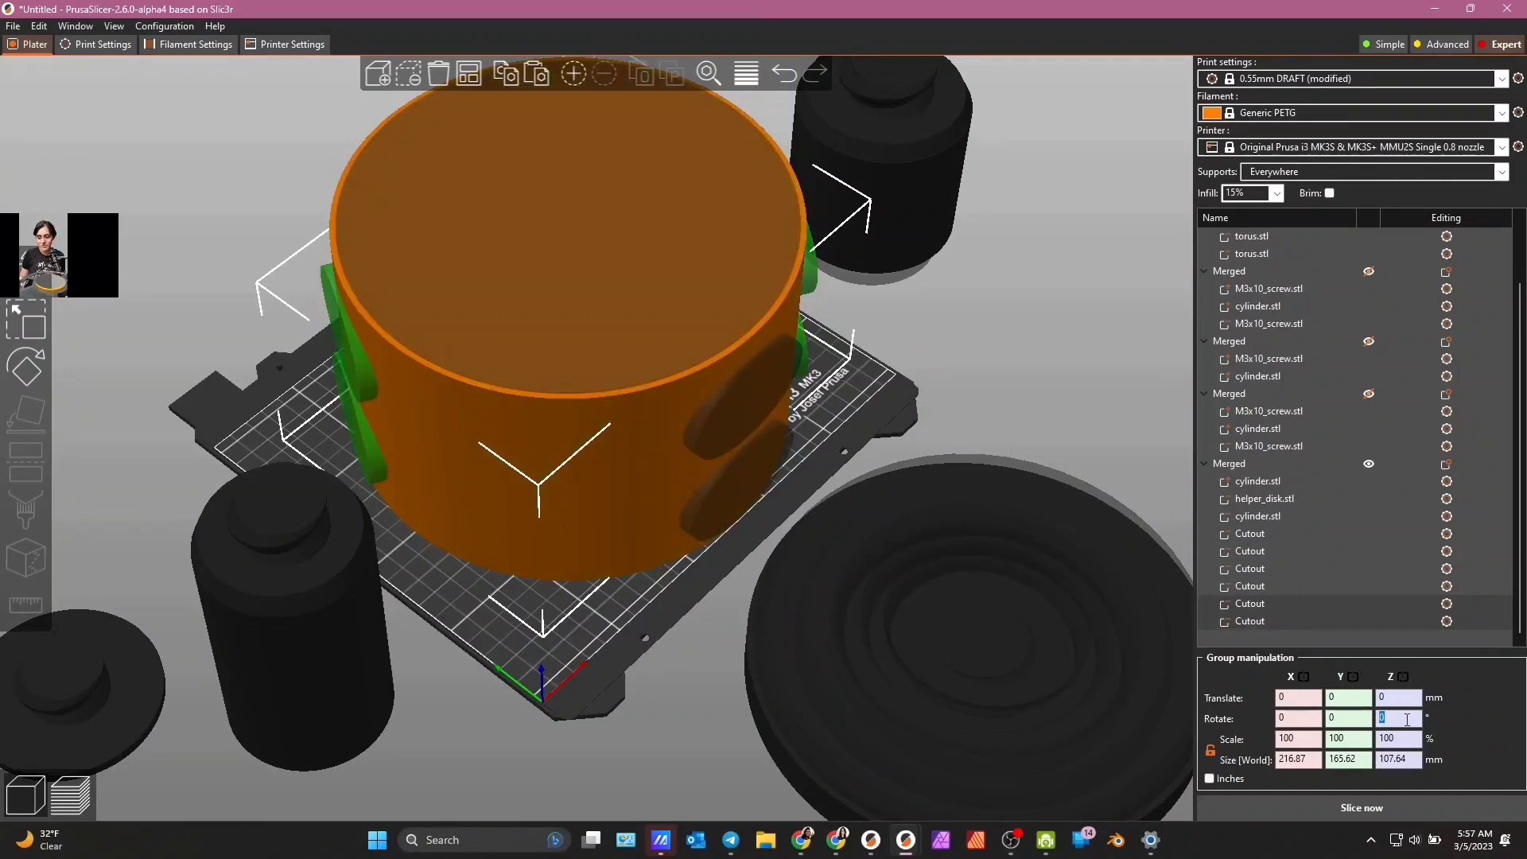
text(60)
key(Return)
drag(789, 595, 700, 633)
drag(1132, 719, 967, 681)
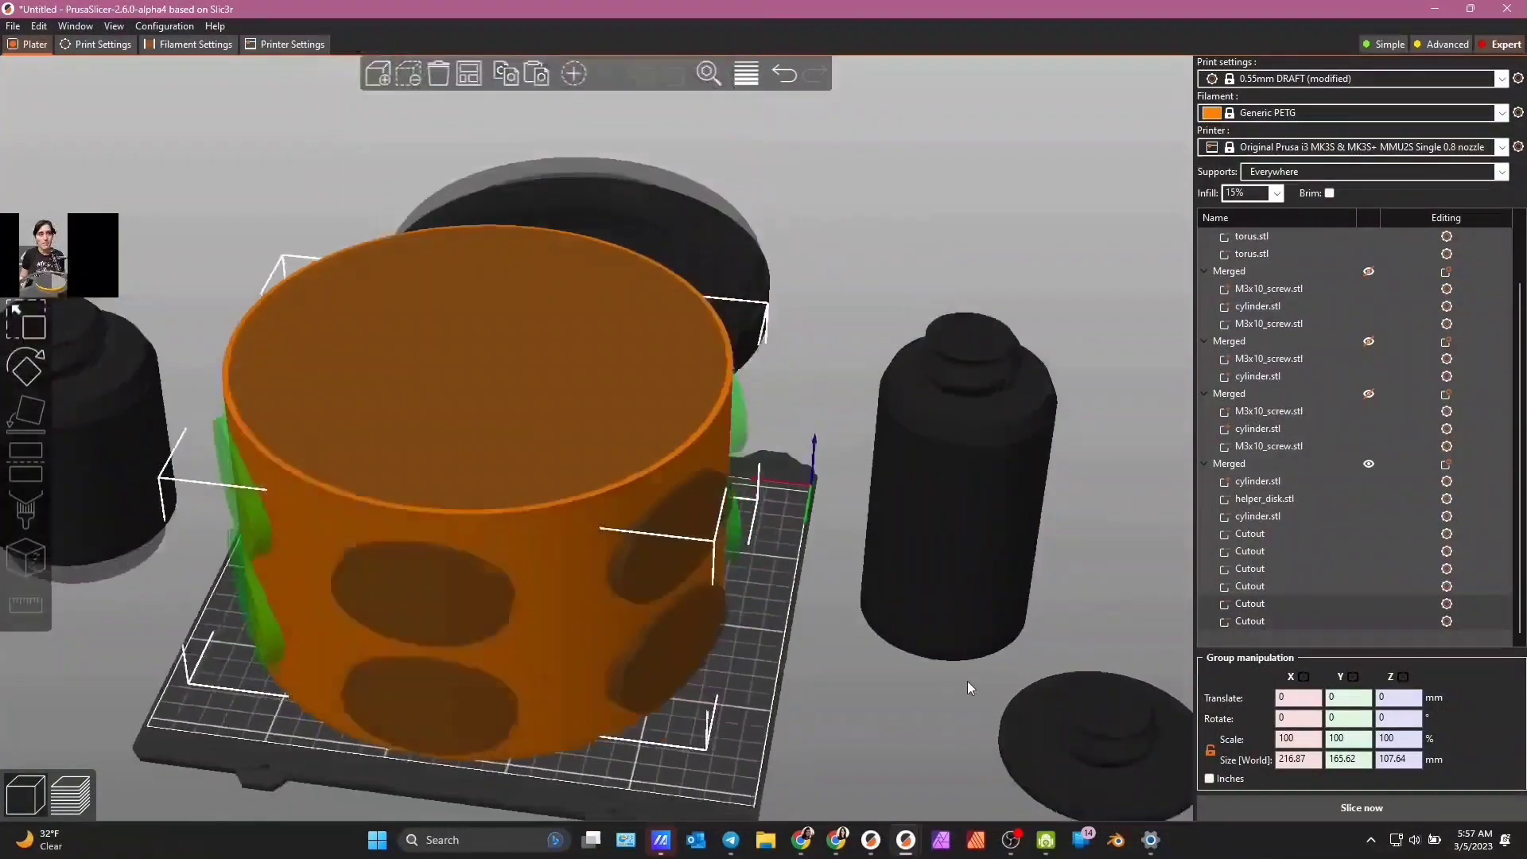
- Slice the container and view the supports generated in the wall openings
click(1352, 807)
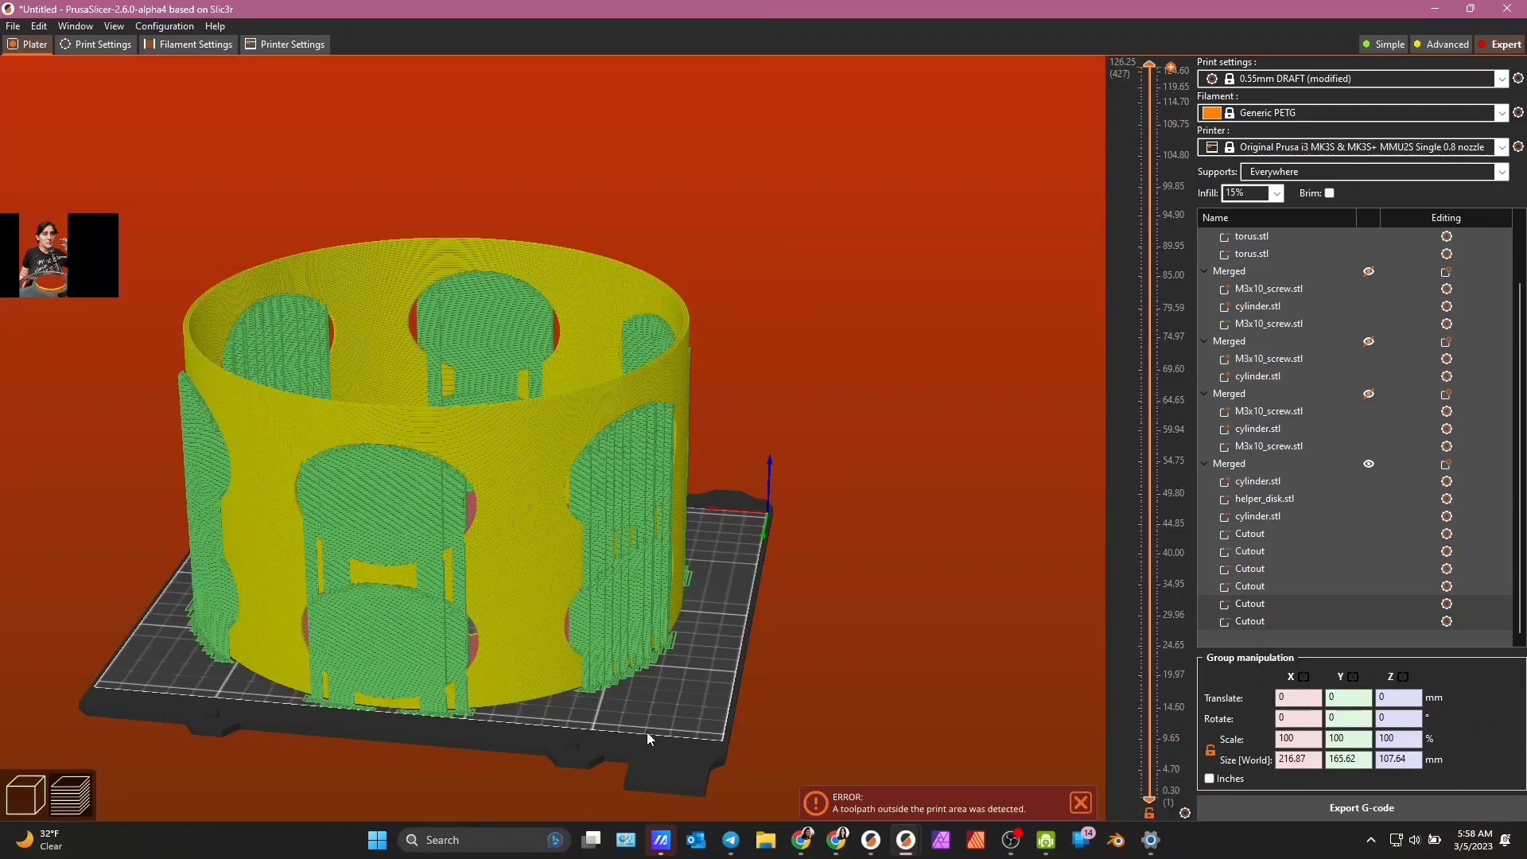
drag(646, 731, 748, 740)
- Look through the filament's cooling, advanced, override and custom G-code settings
click(97, 45)
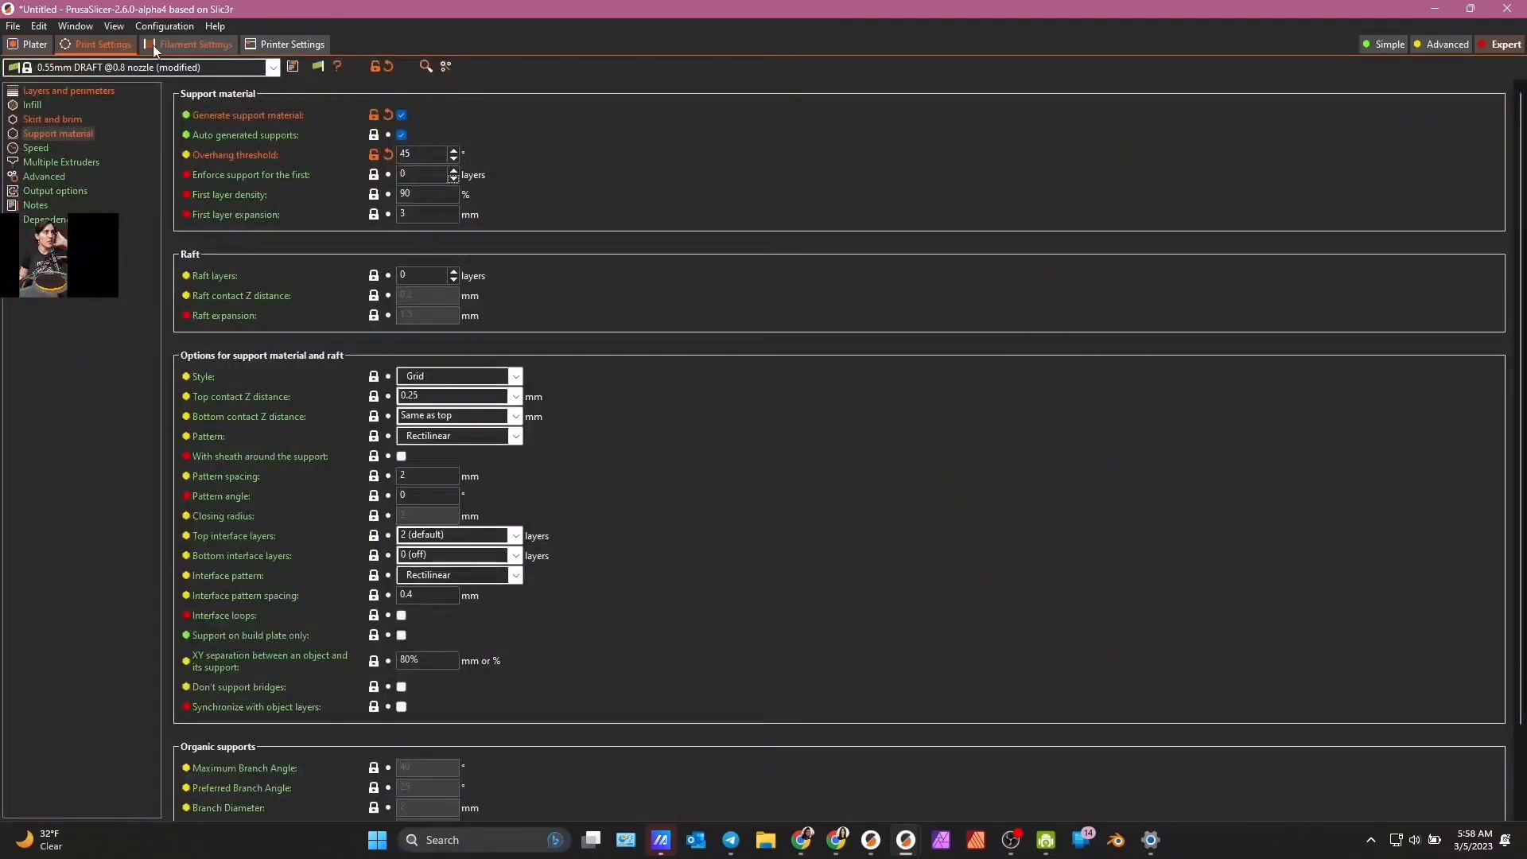
click(191, 45)
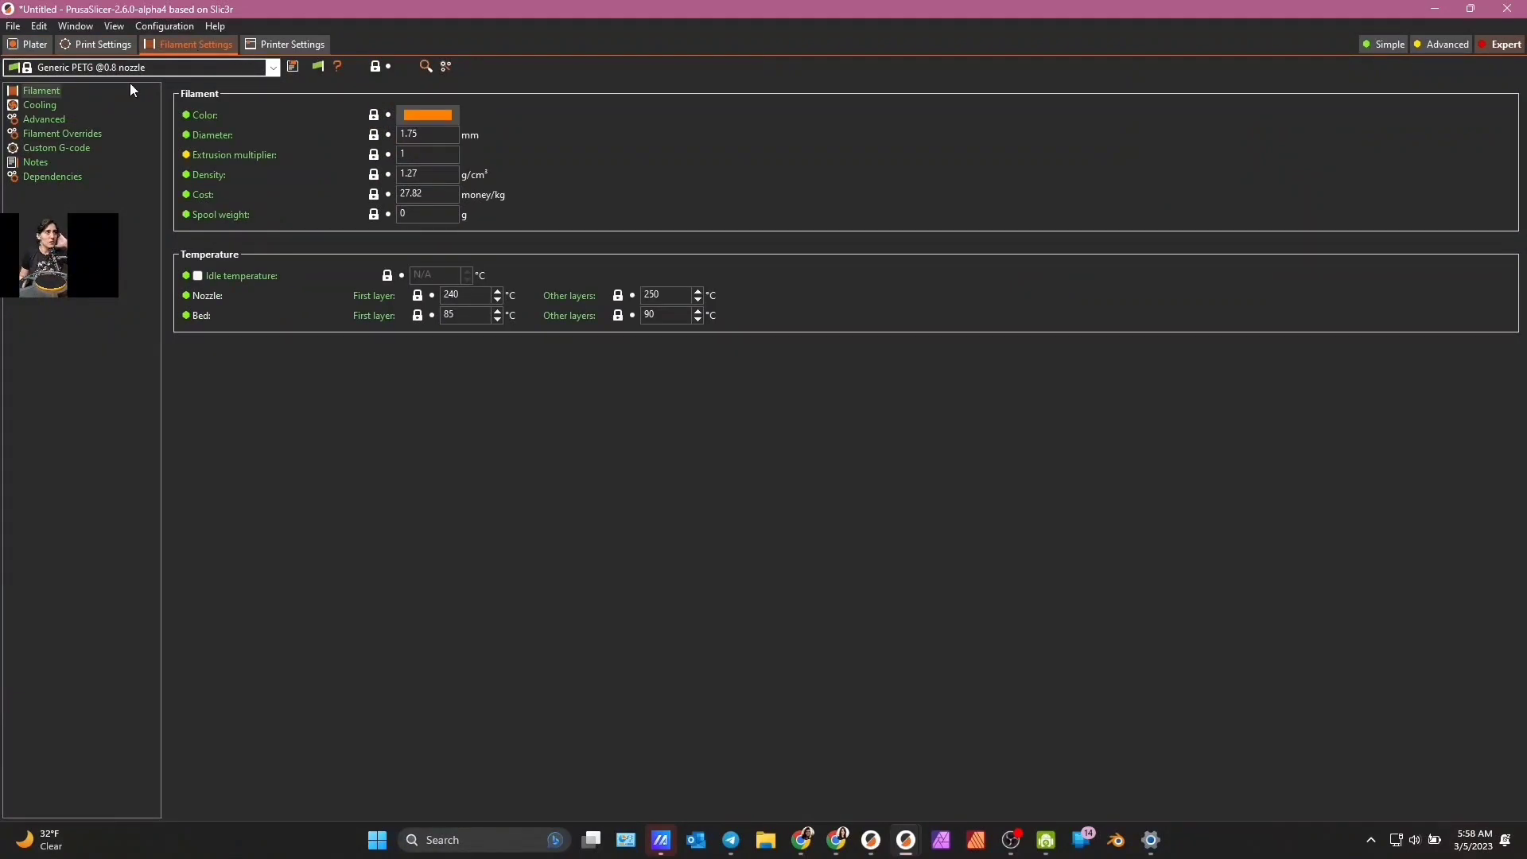
click(36, 108)
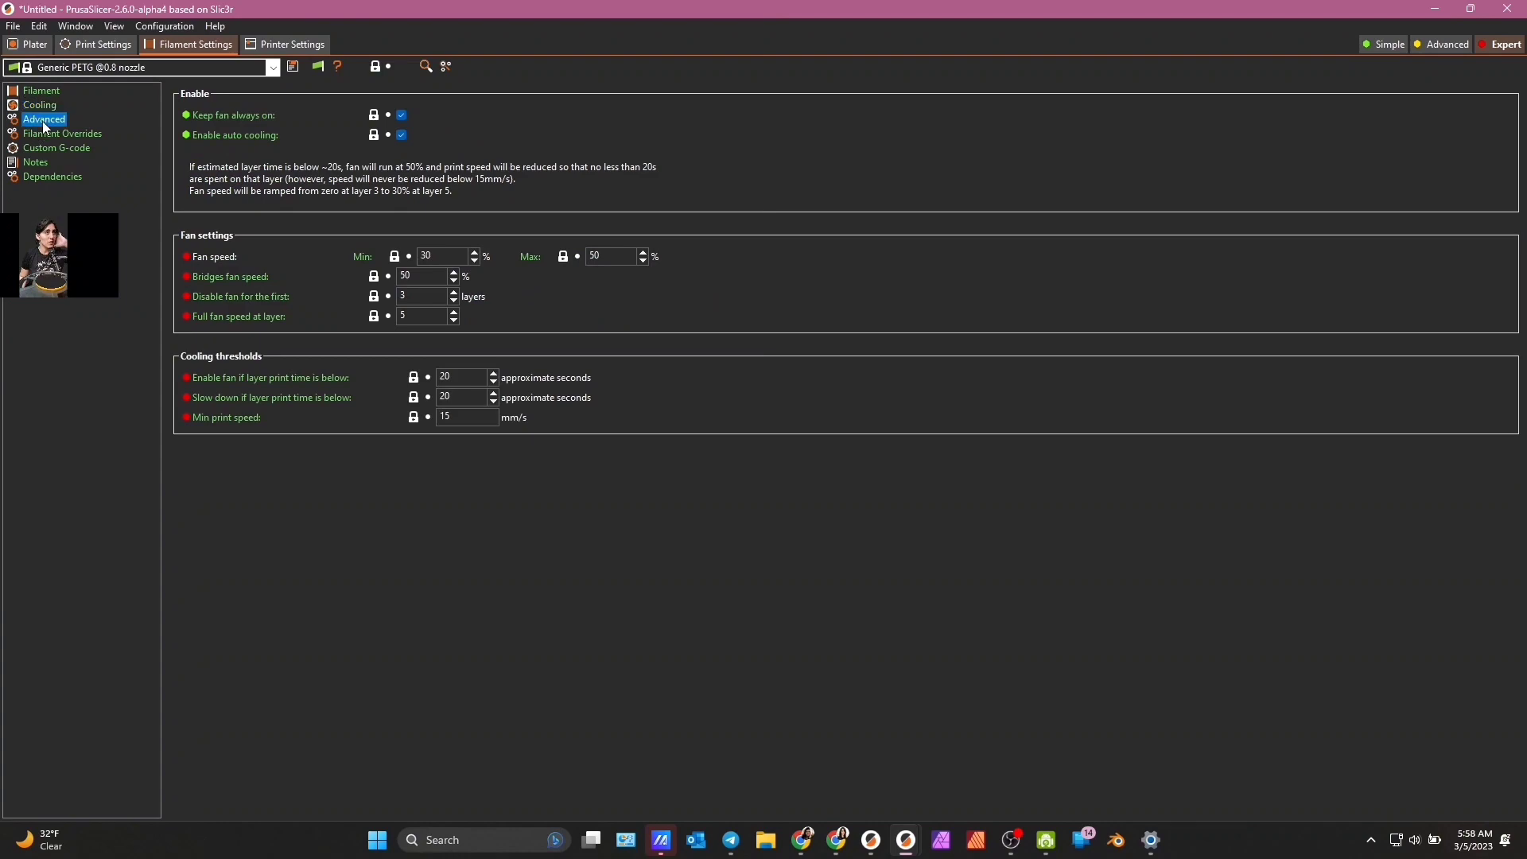
click(41, 120)
click(45, 133)
click(40, 147)
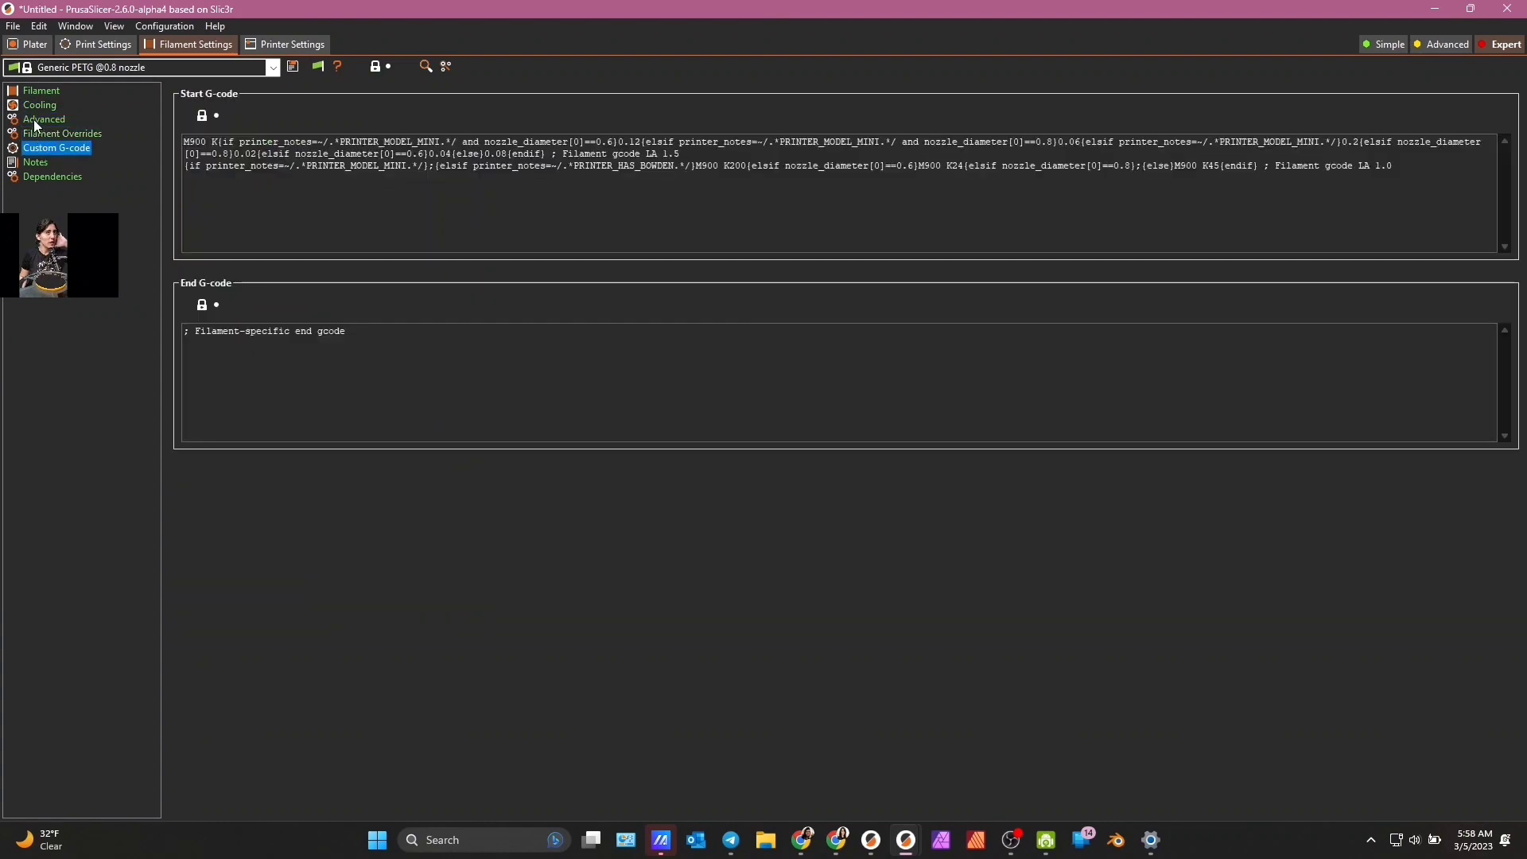
click(41, 106)
- Set the support material style to Snug in the print settings and return to the plater's sliced preview
click(101, 45)
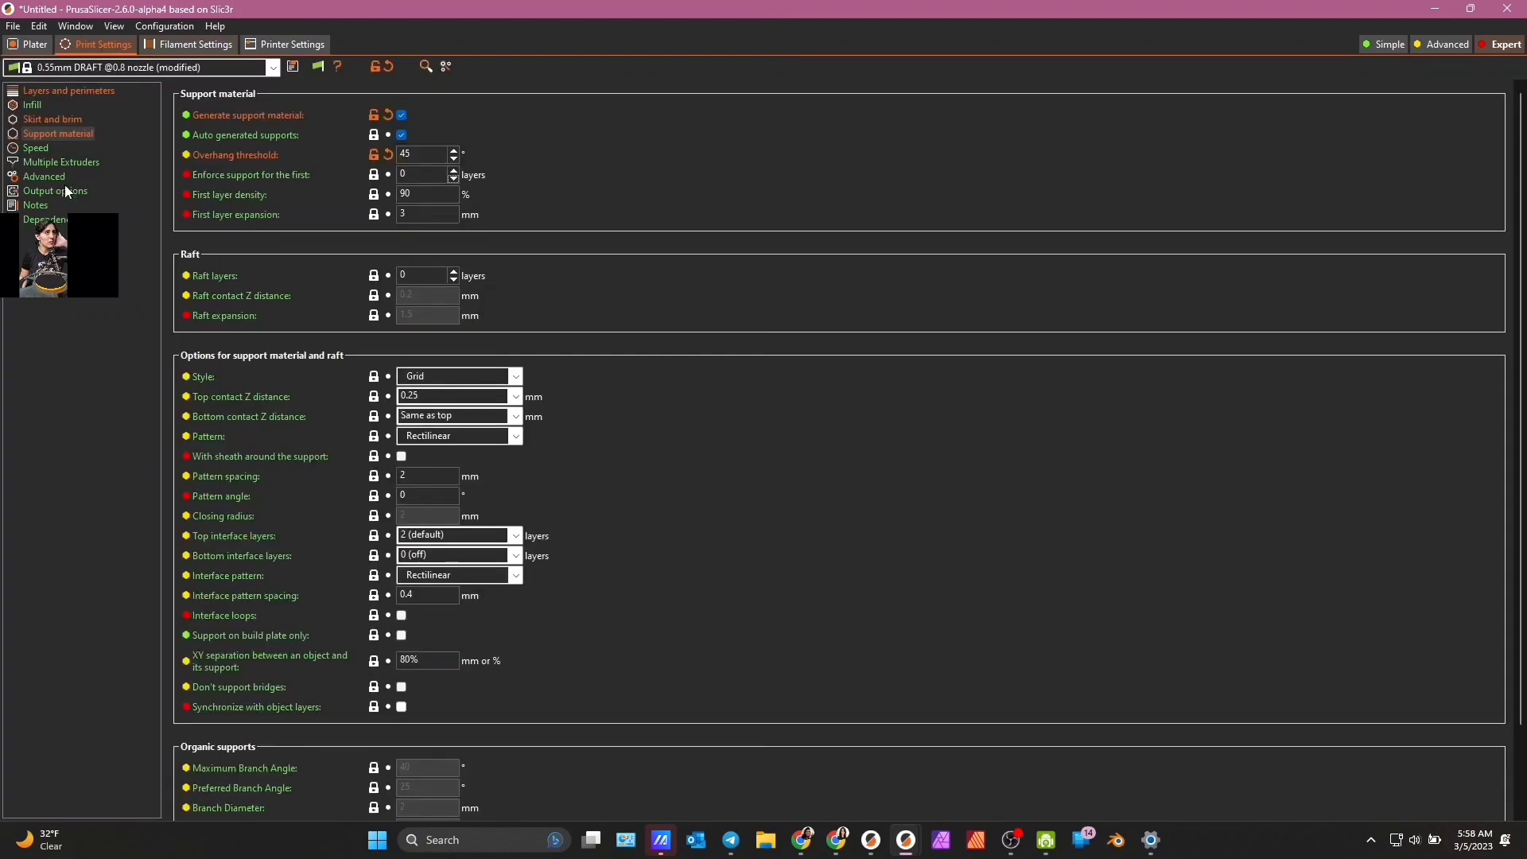
click(506, 380)
click(487, 413)
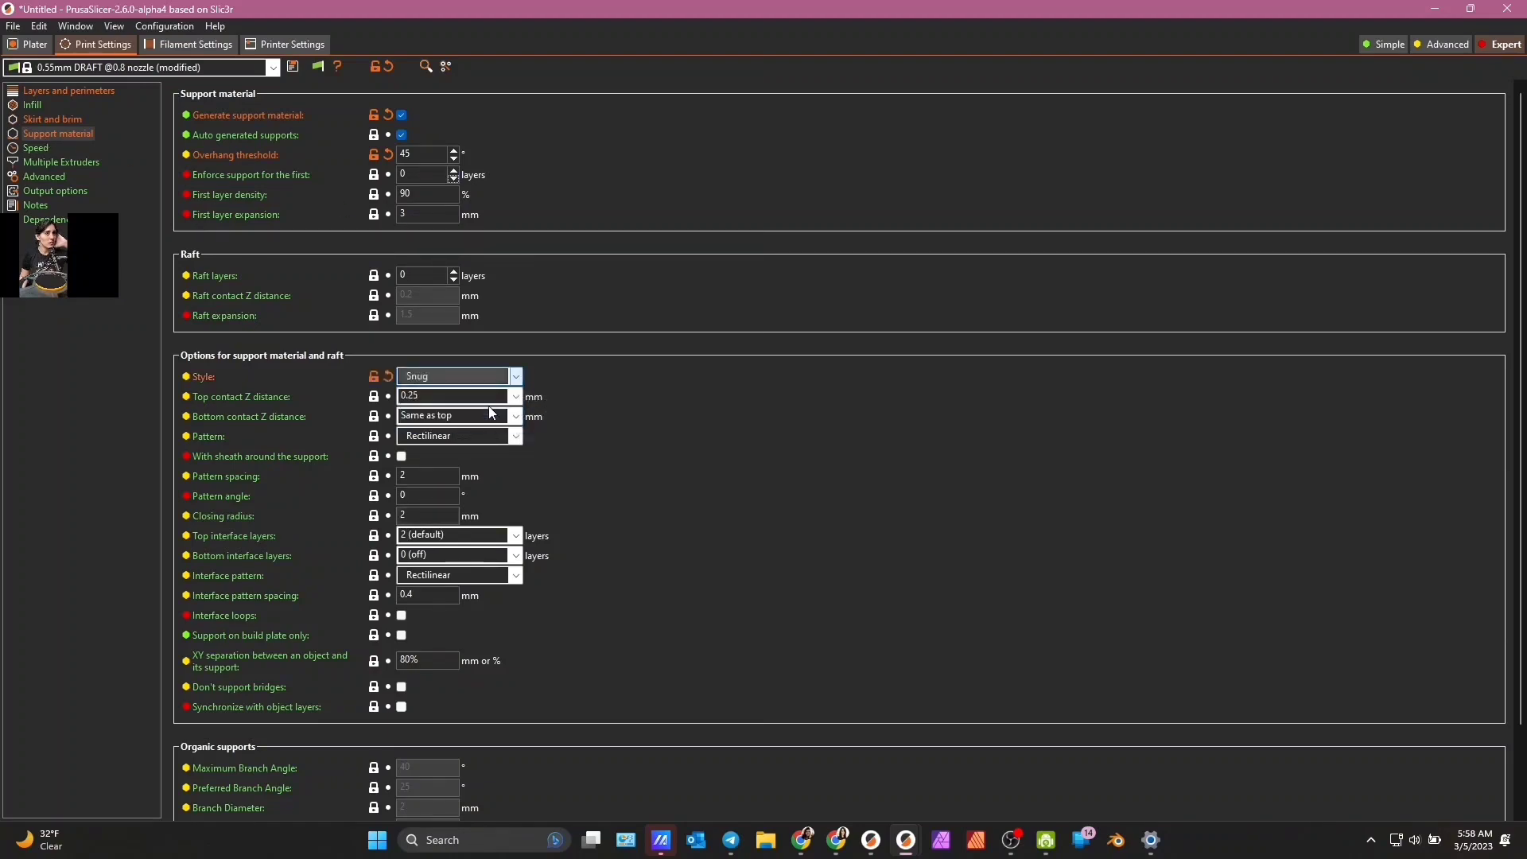
click(33, 45)
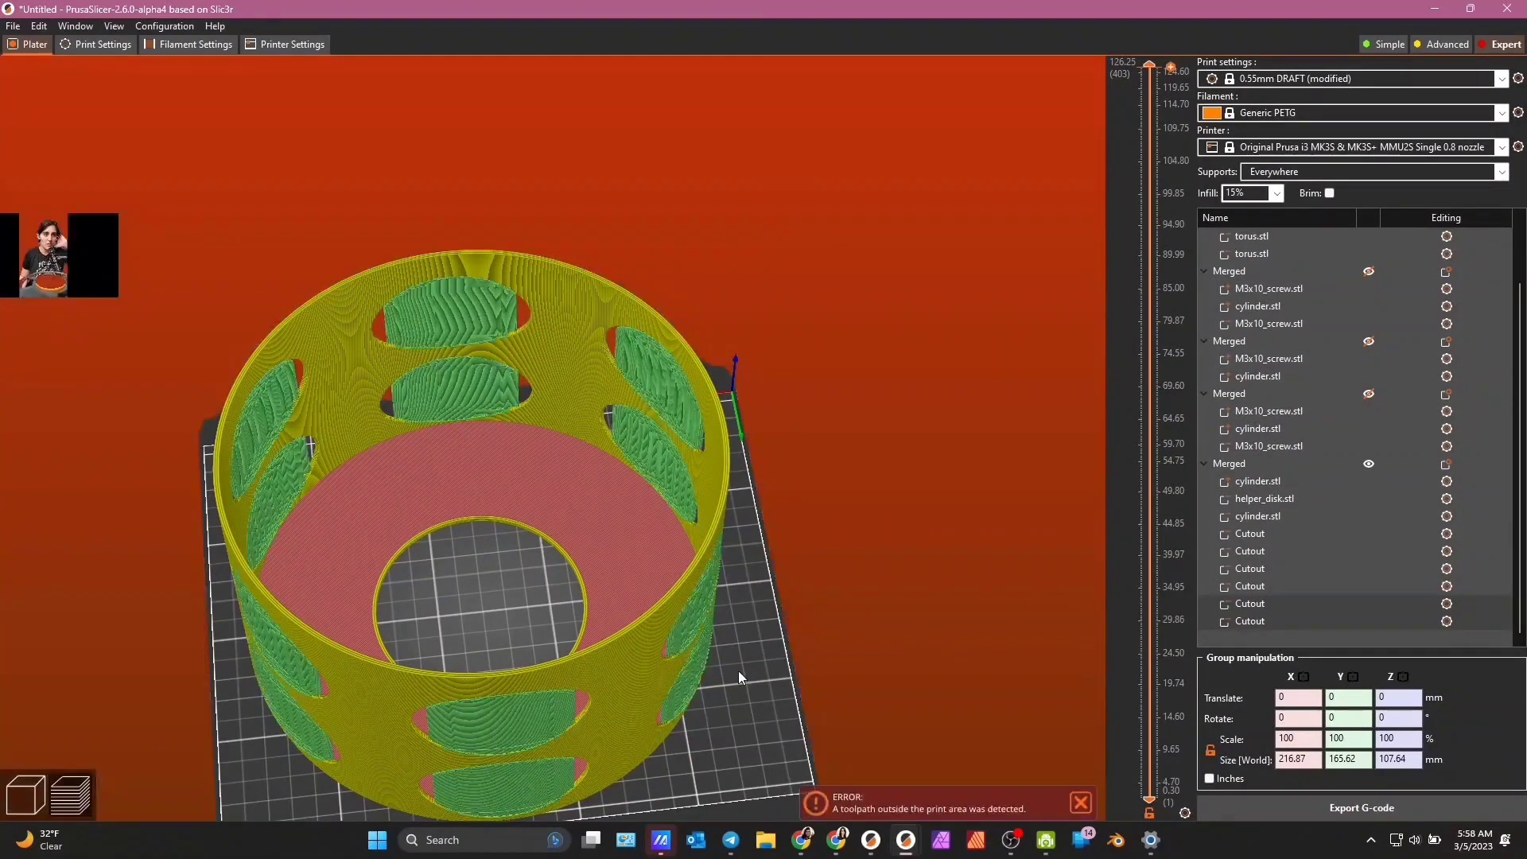
- Inspect the sliced container's supports, wall openings and floor opening from the sides and above
drag(738, 676, 795, 622)
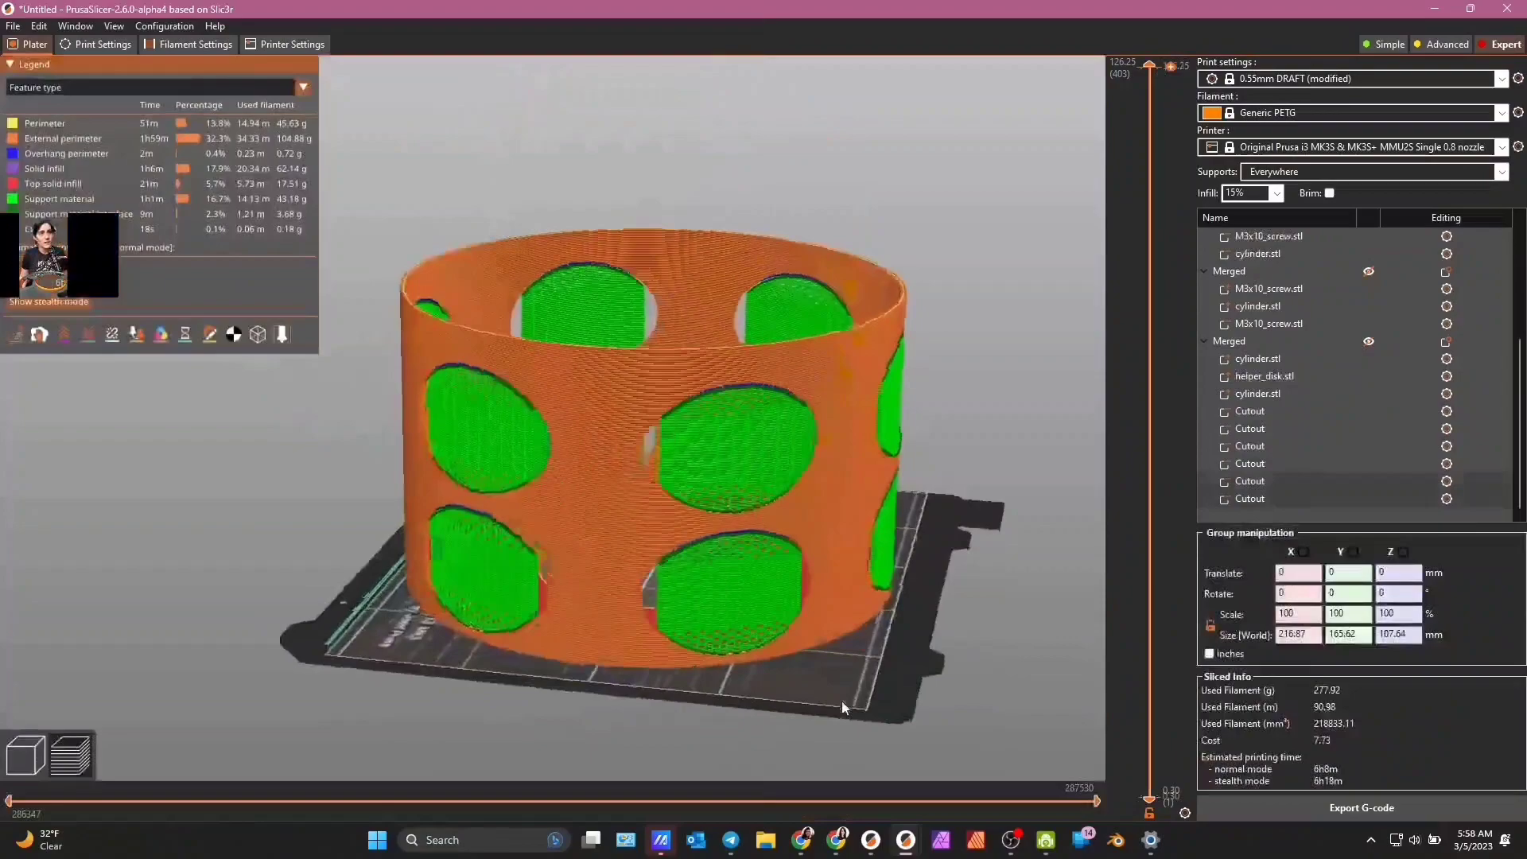
drag(843, 707, 631, 589)
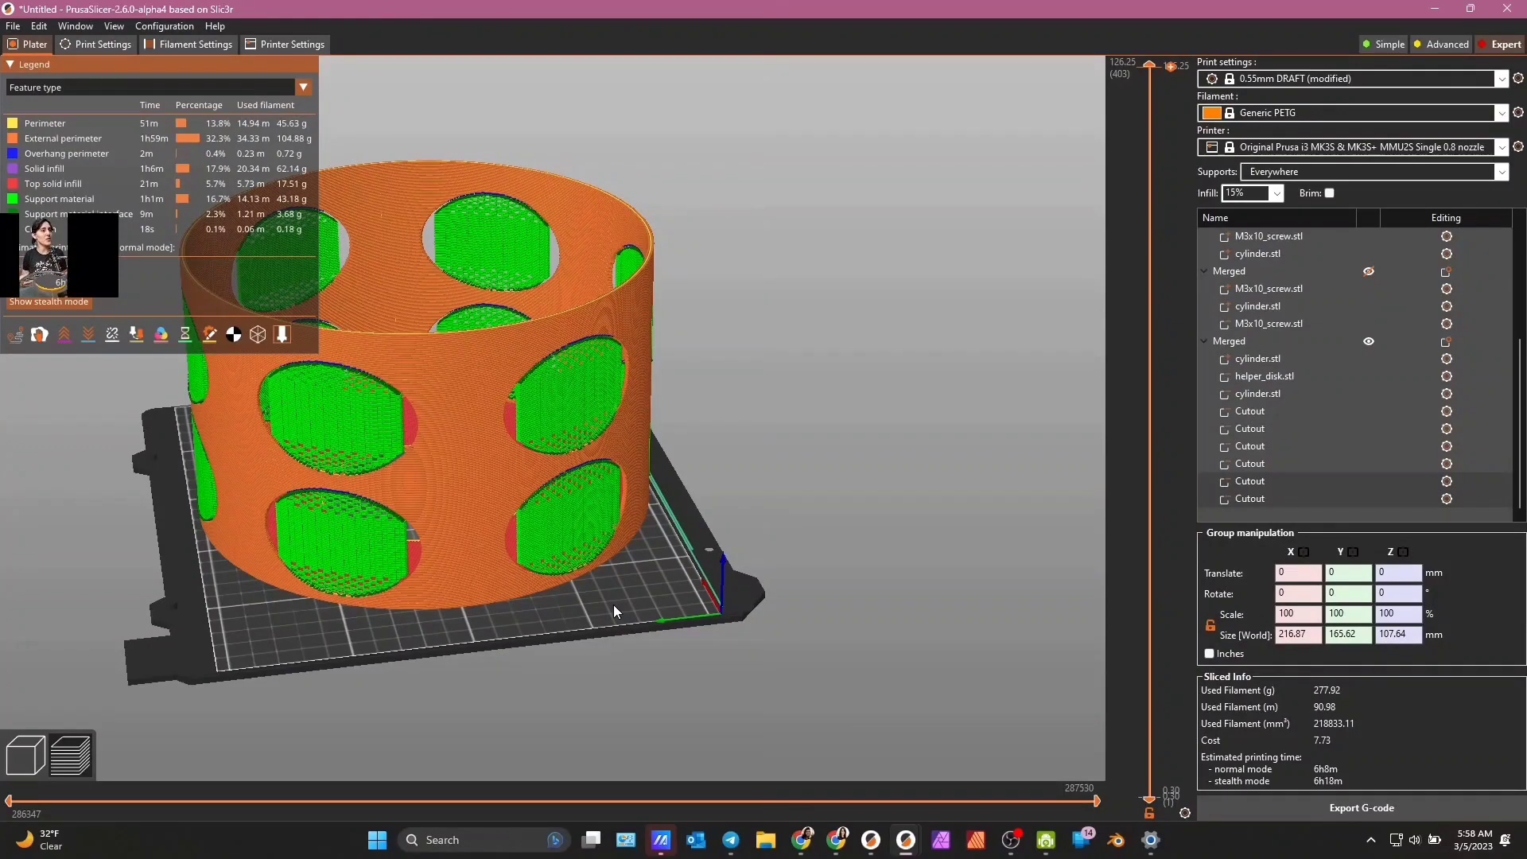
drag(546, 657, 666, 620)
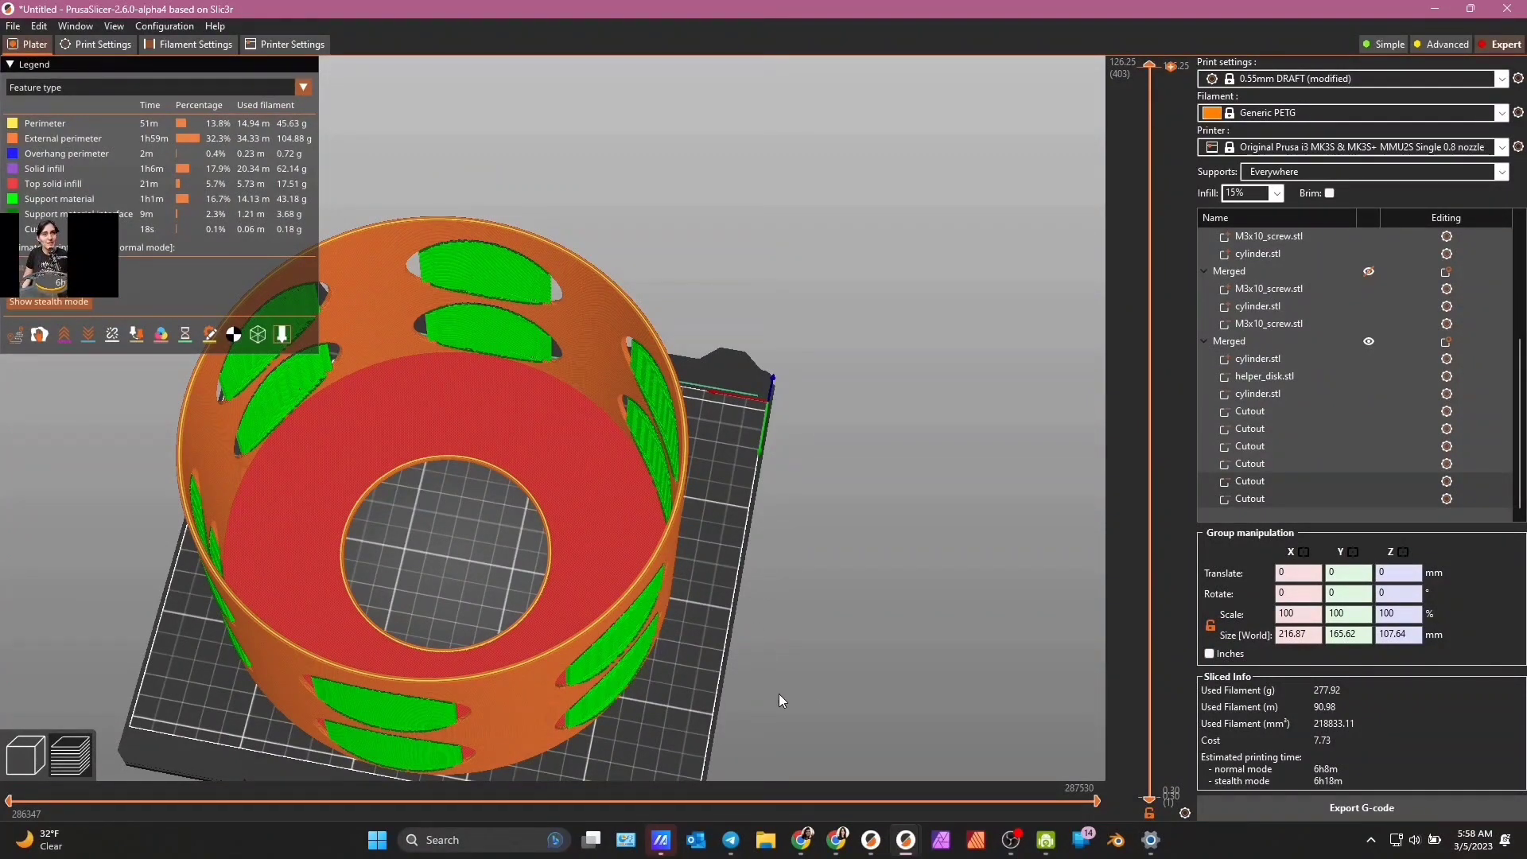
- View the sliced container's opening supports and floor from the side, from above and at an angle
drag(780, 694, 728, 711)
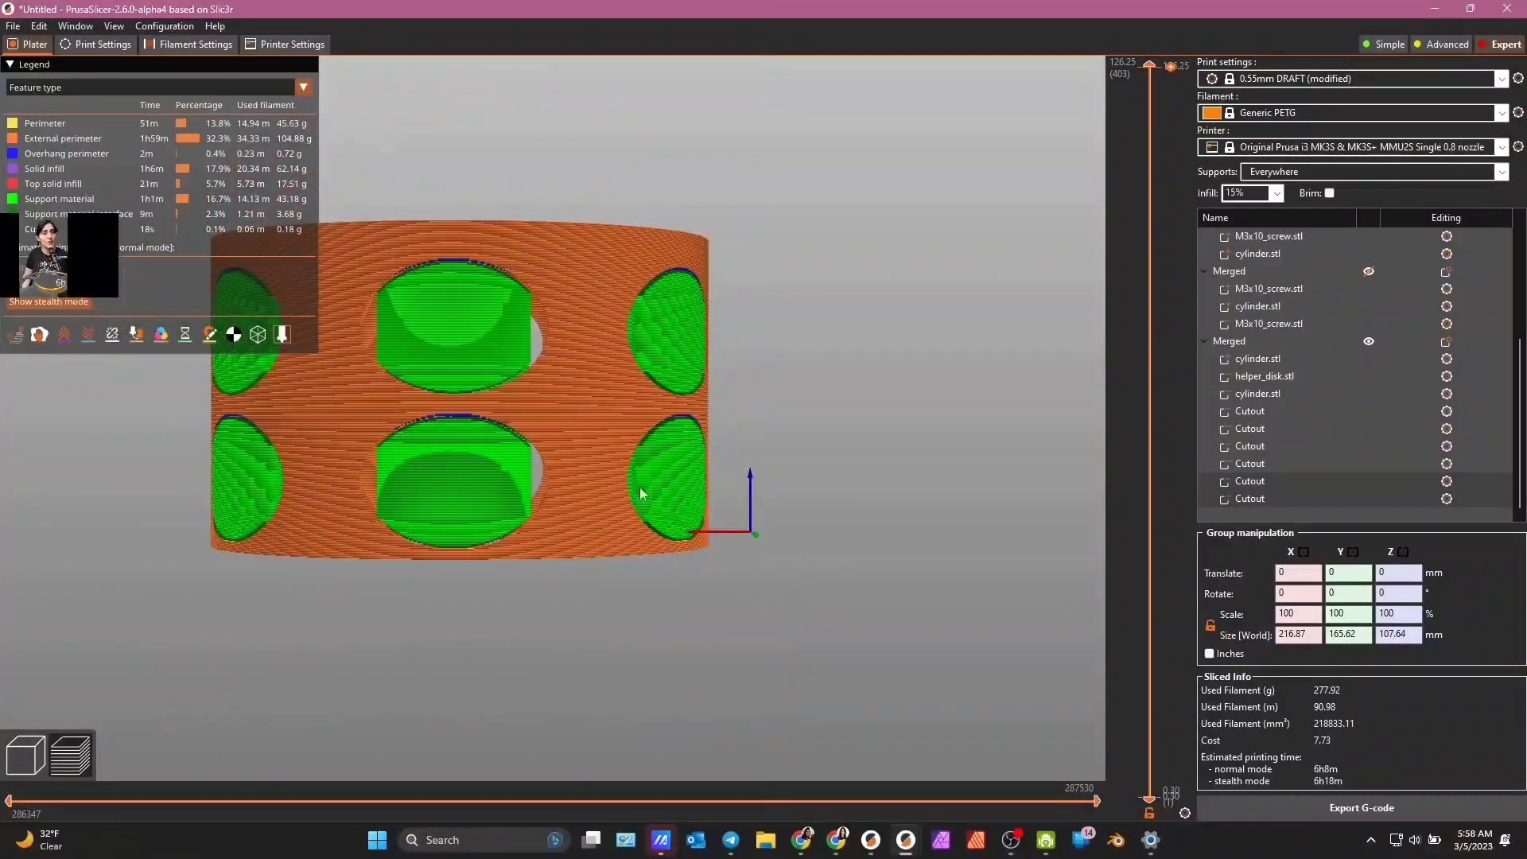
drag(793, 497, 825, 590)
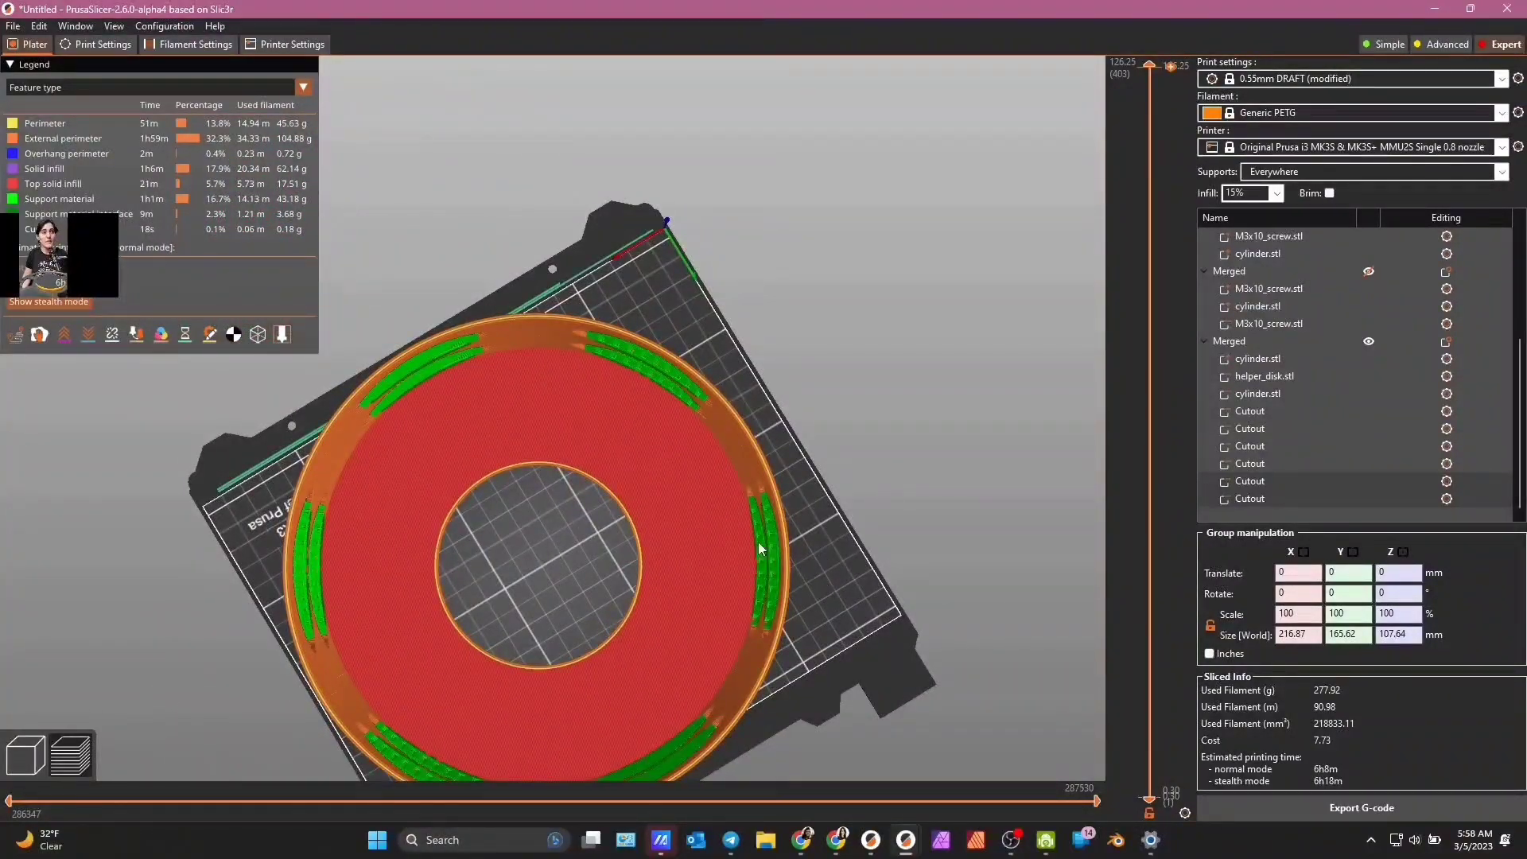
drag(760, 549, 509, 559)
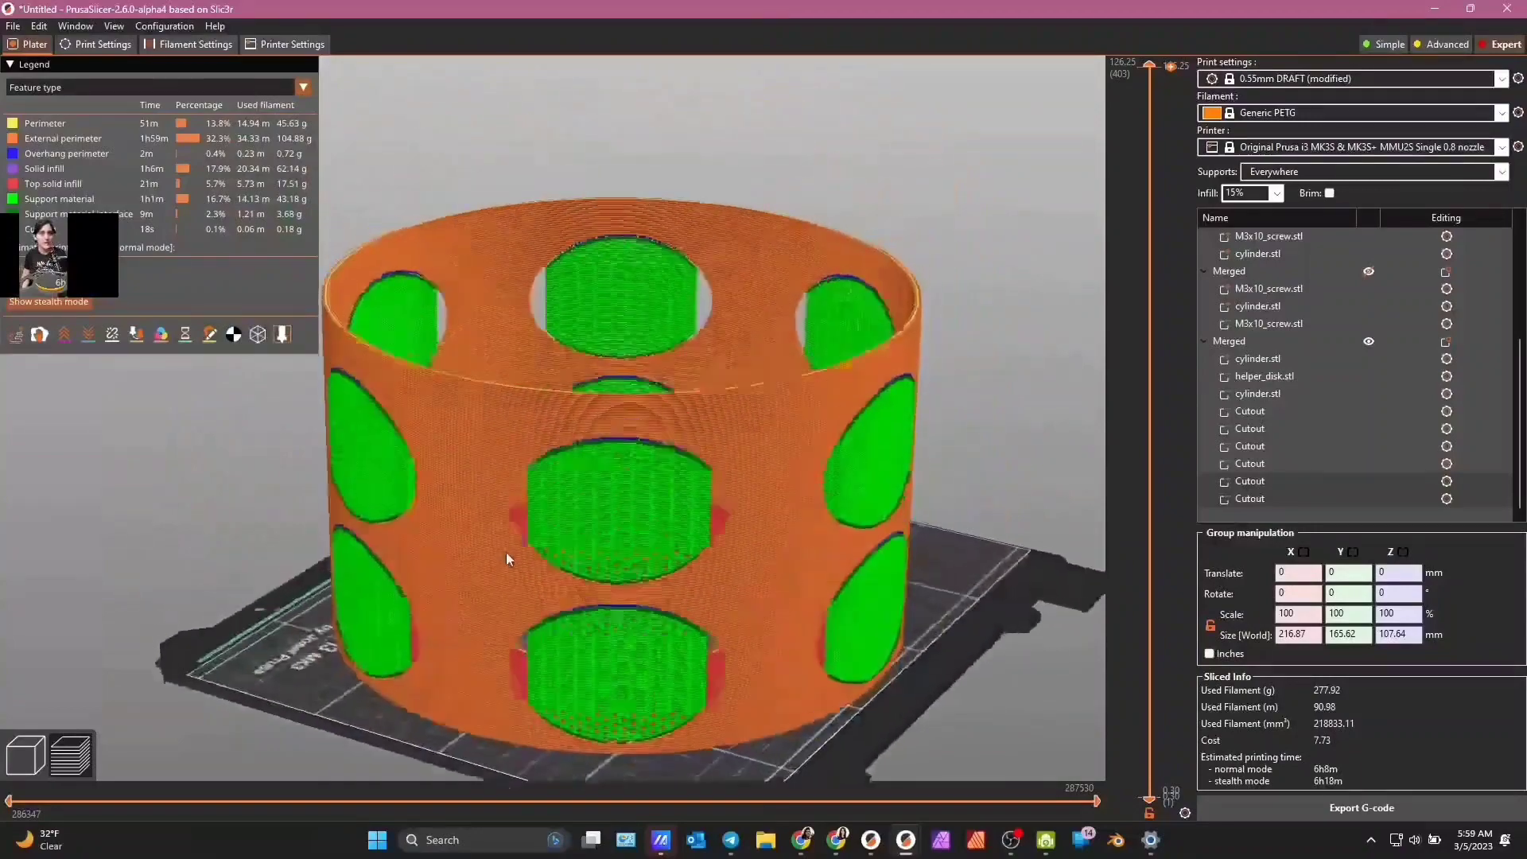
scroll(507, 559, down, 5)
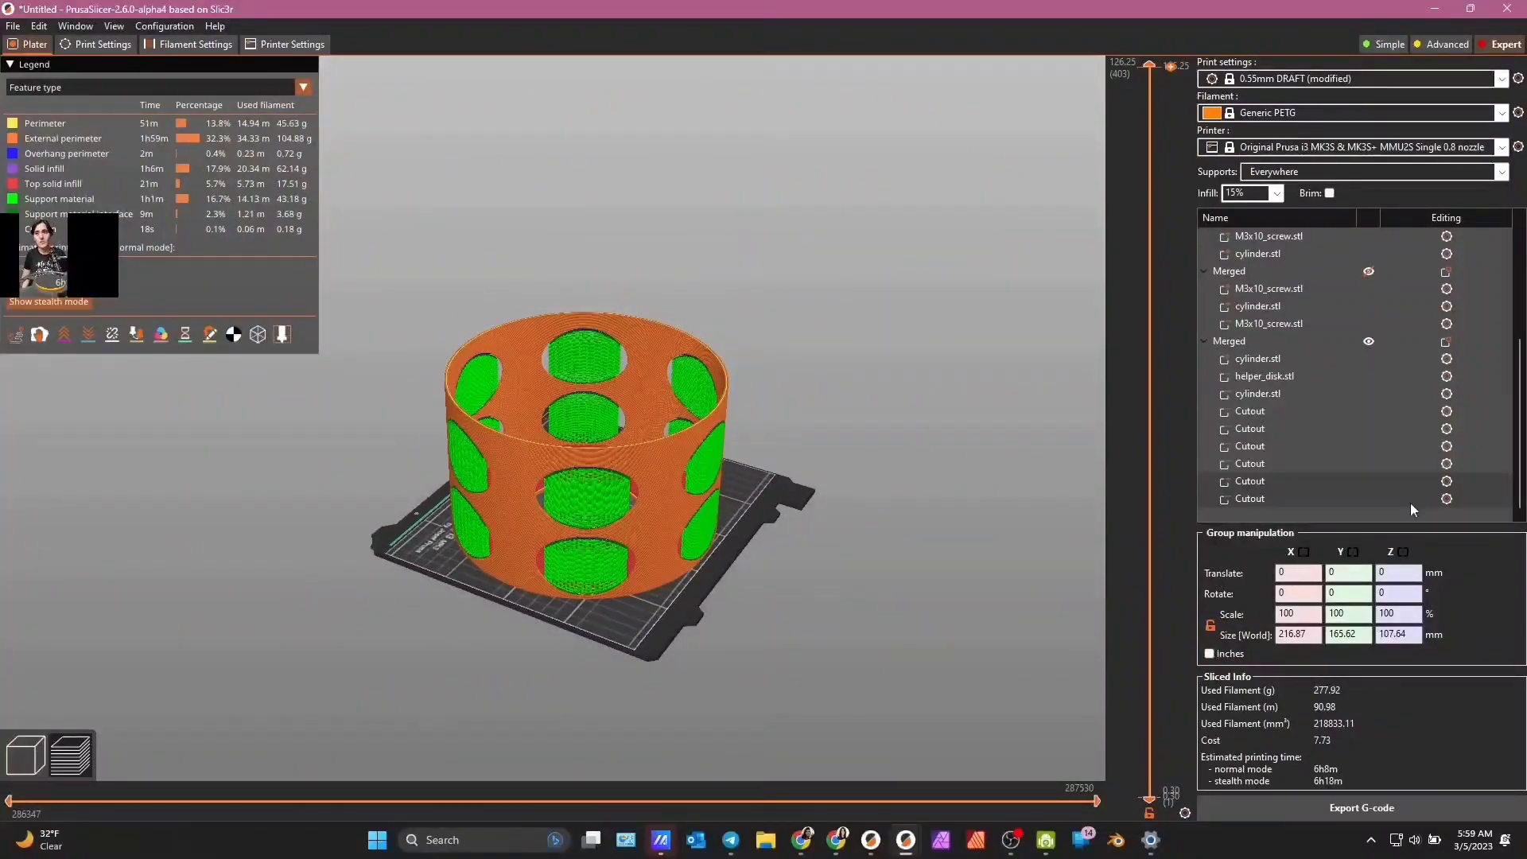
- Make the wide grooved disk, the first screw jar and the small screw lid printable again
scroll(1370, 262, up, 3)
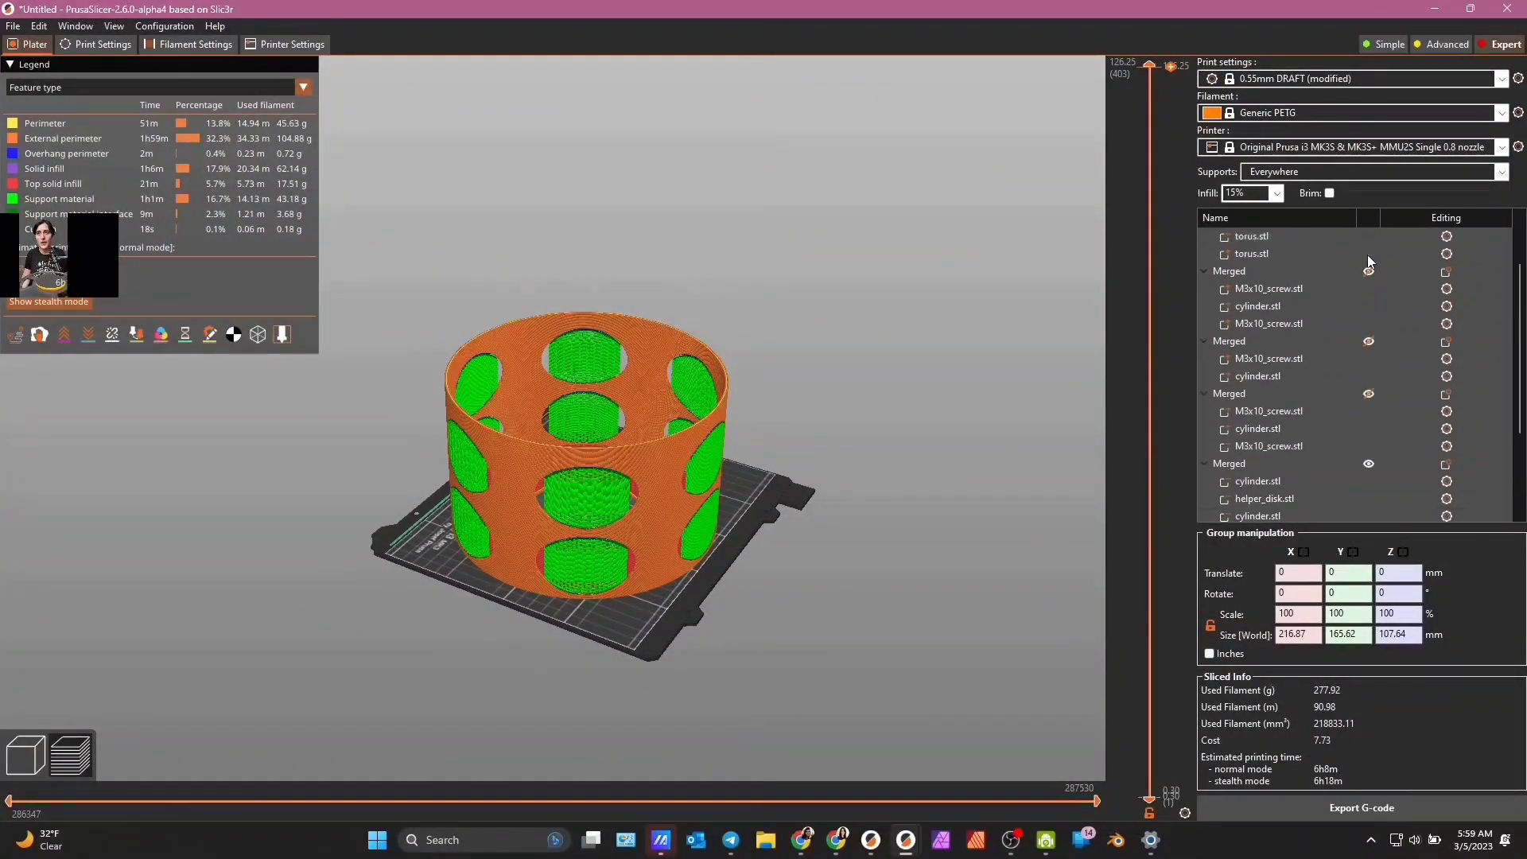
scroll(1368, 262, up, 2)
click(1368, 414)
click(1368, 340)
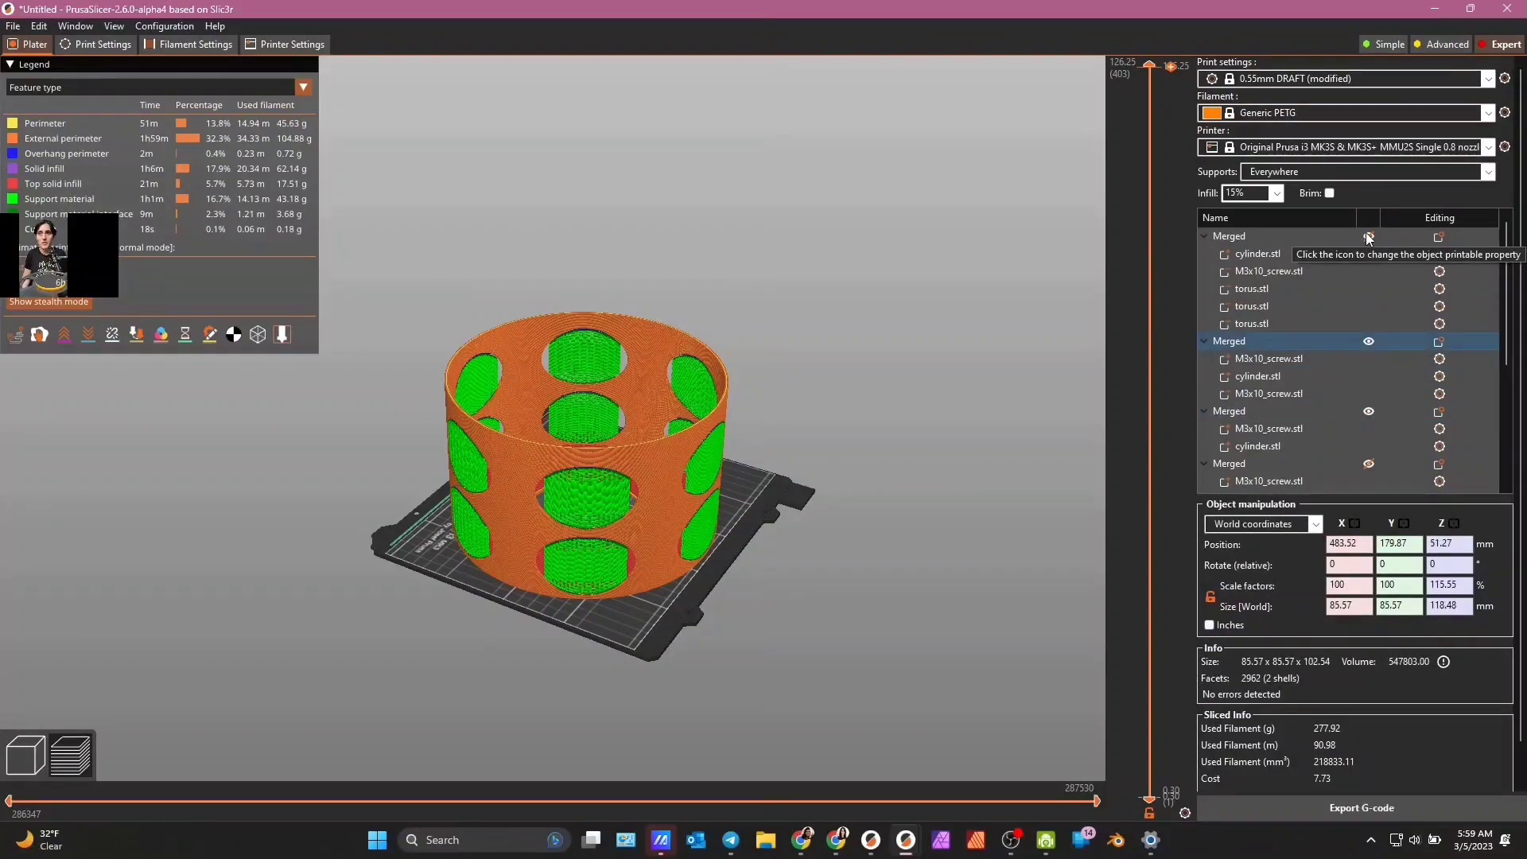
click(1368, 235)
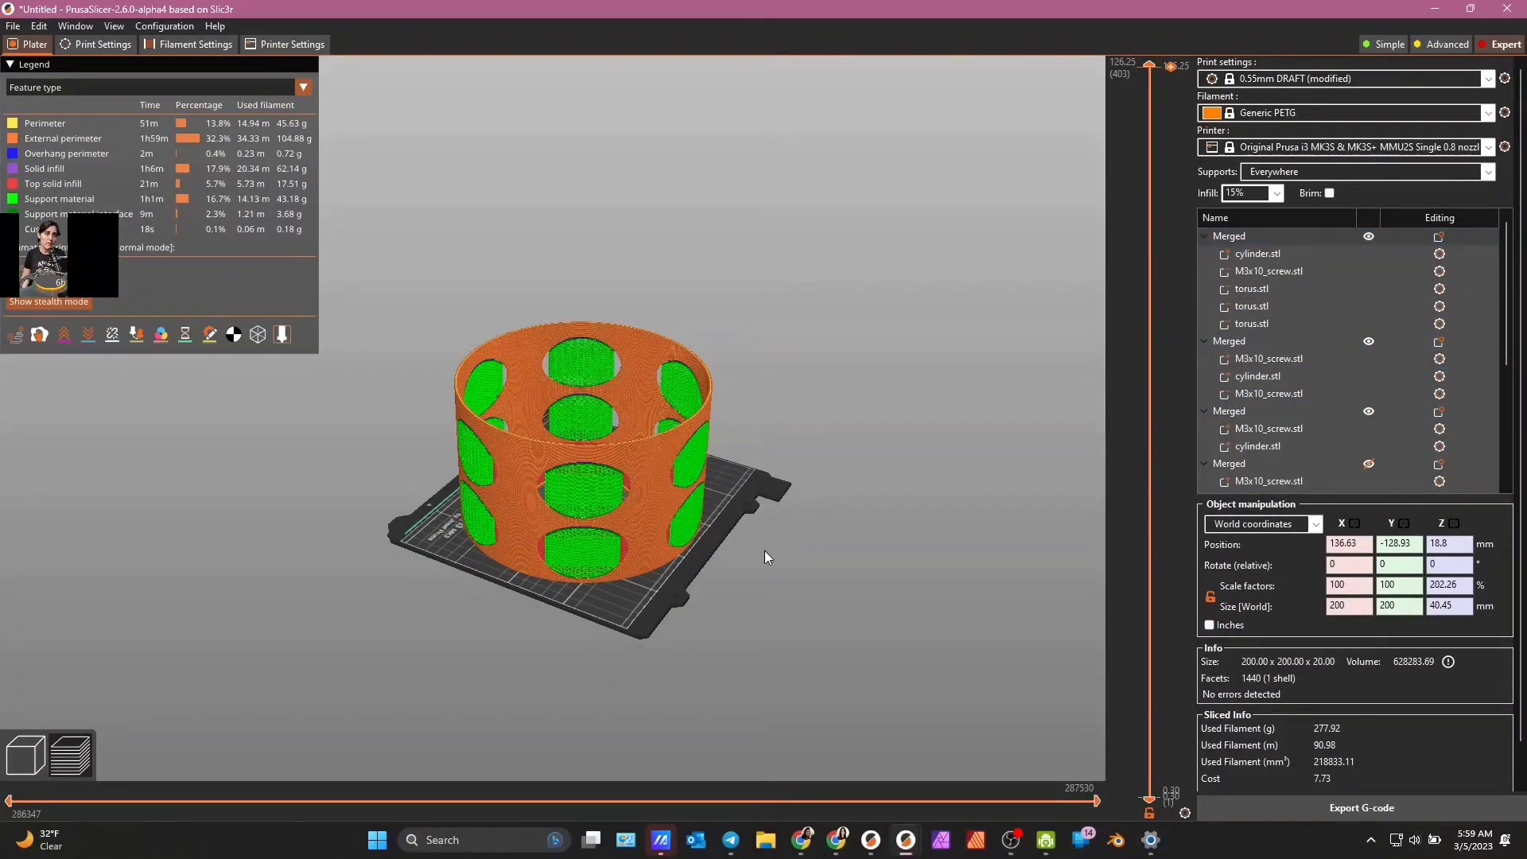
- Examine up close how the supports fill both rows of oval wall openings in the sliced container
drag(765, 550, 772, 638)
scroll(424, 627, up, 4)
scroll(423, 627, down, 3)
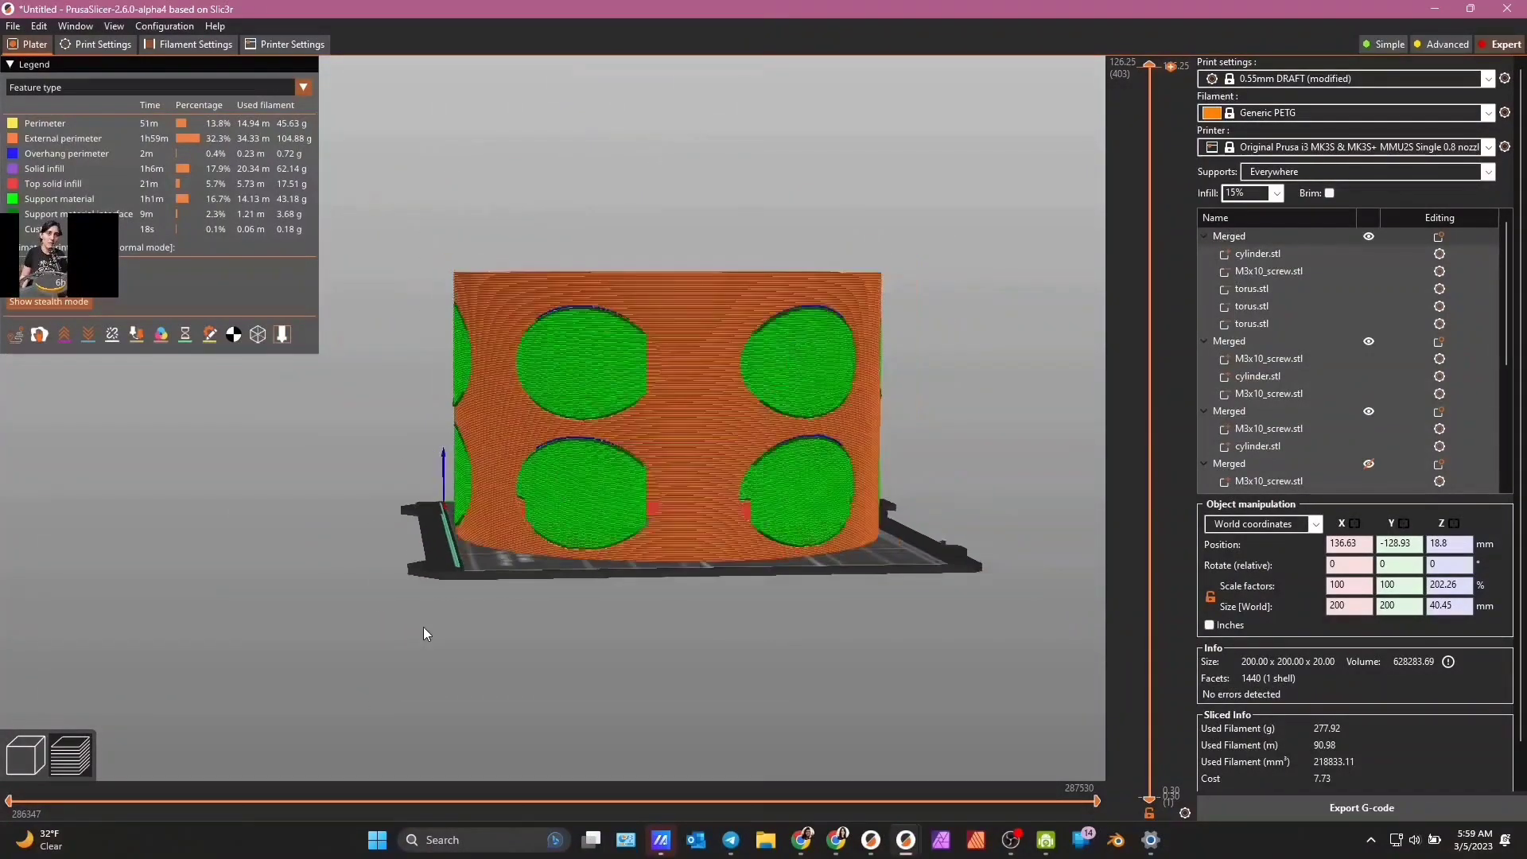
drag(424, 633, 480, 576)
scroll(803, 461, up, 3)
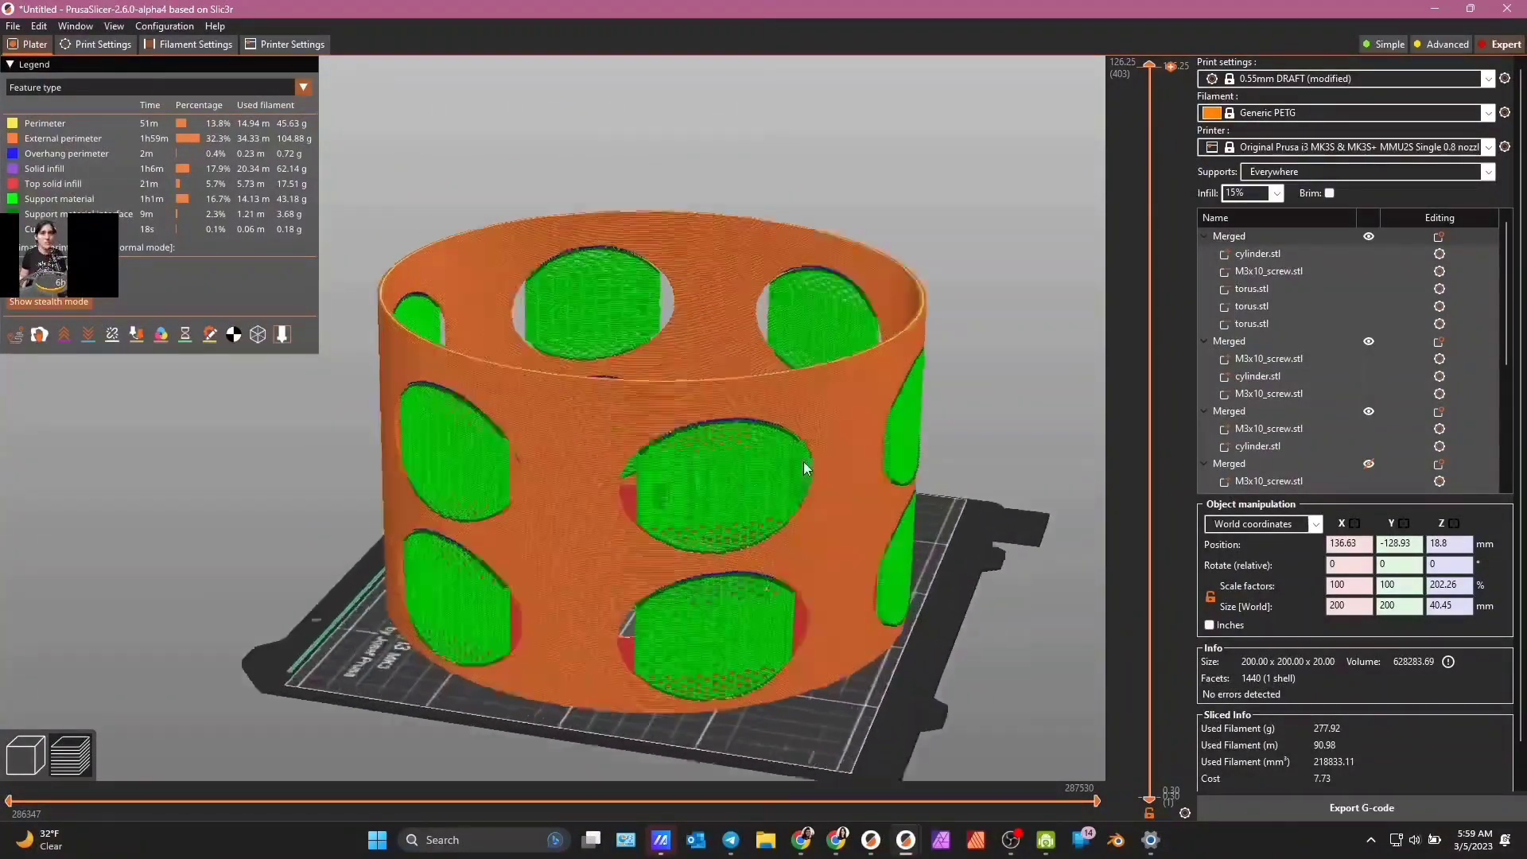
scroll(804, 464, up, 2)
drag(862, 146, 781, 264)
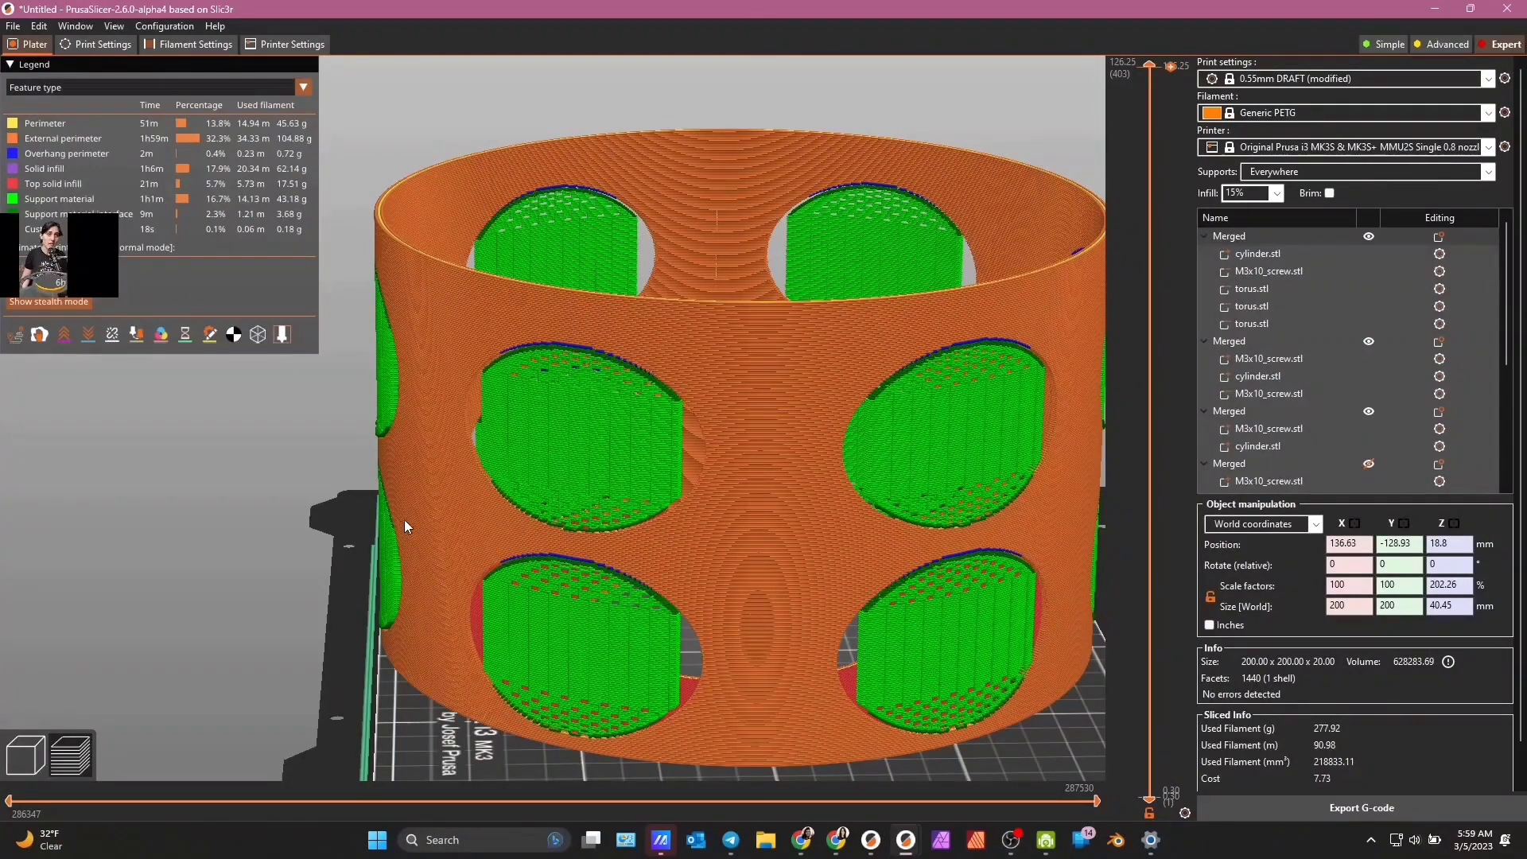
scroll(175, 541, down, 5)
drag(529, 733, 605, 575)
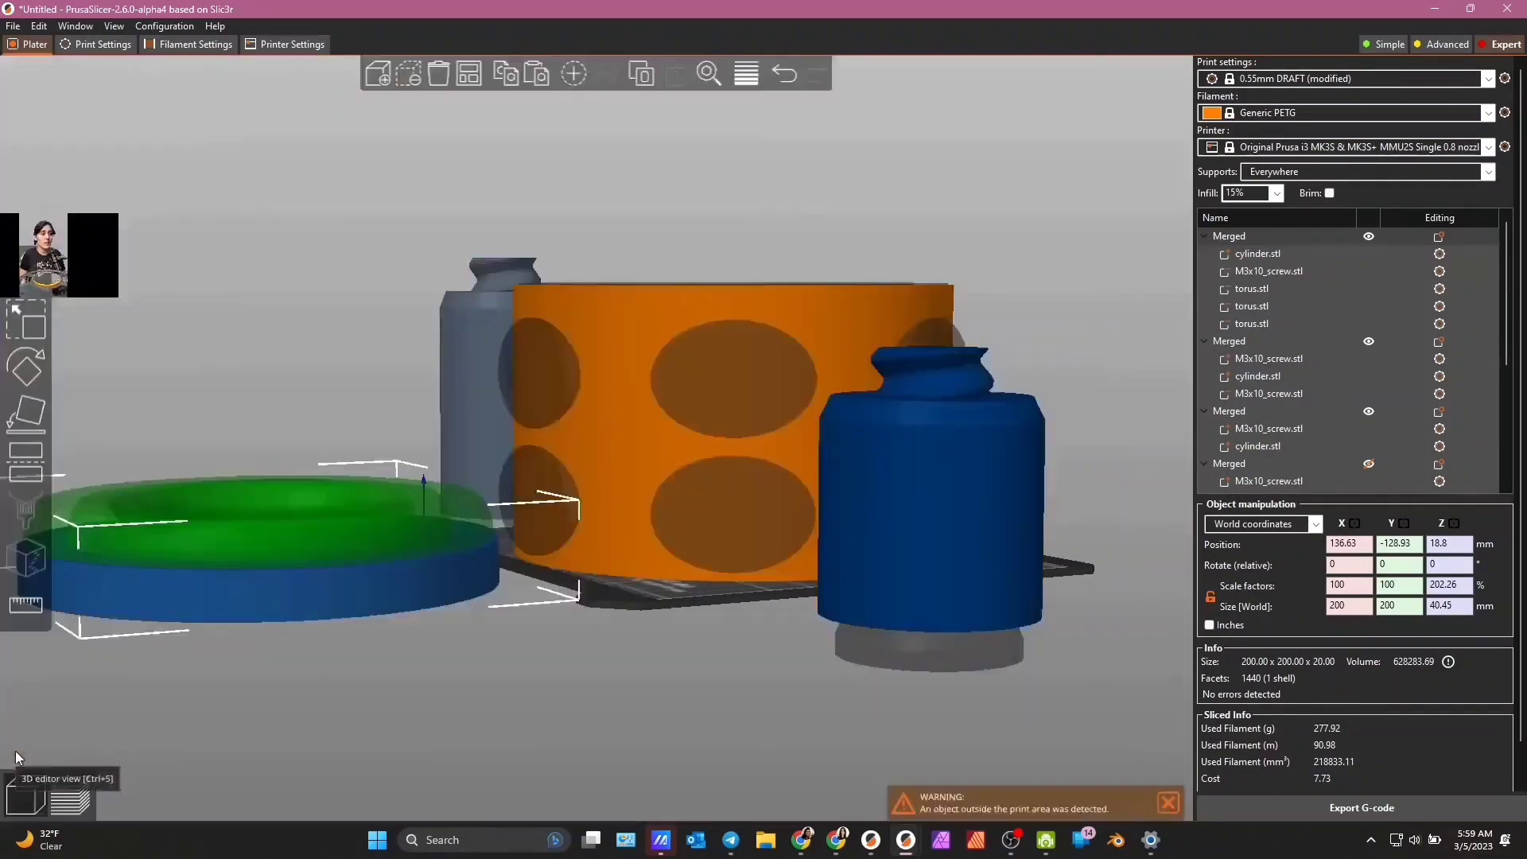
- Return to the 3D editor view, then move the oval-cutout container off the bed and the small screw lid onto it
click(25, 754)
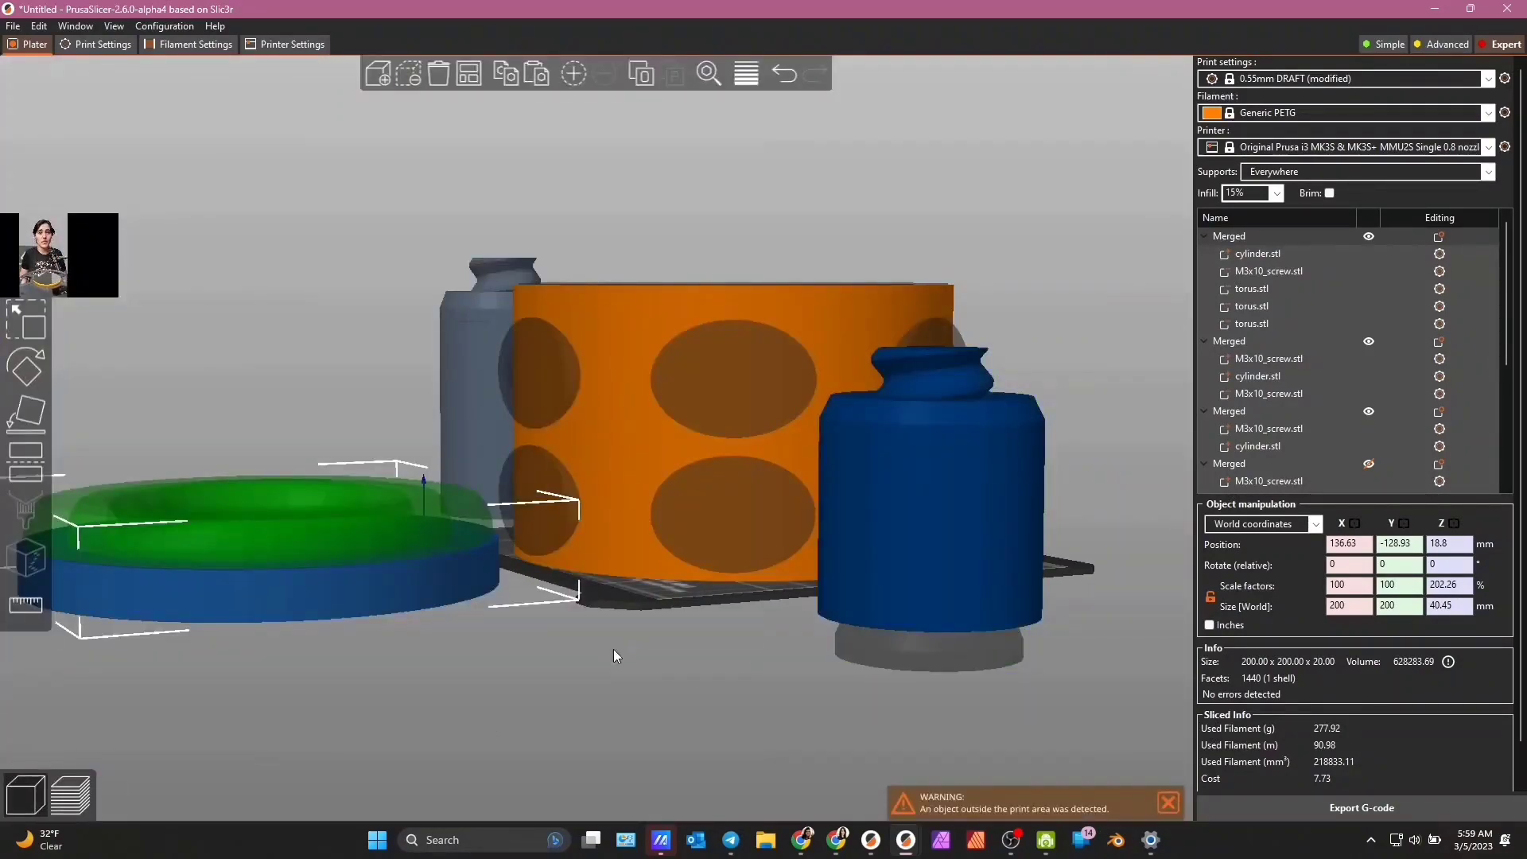
drag(613, 649, 727, 434)
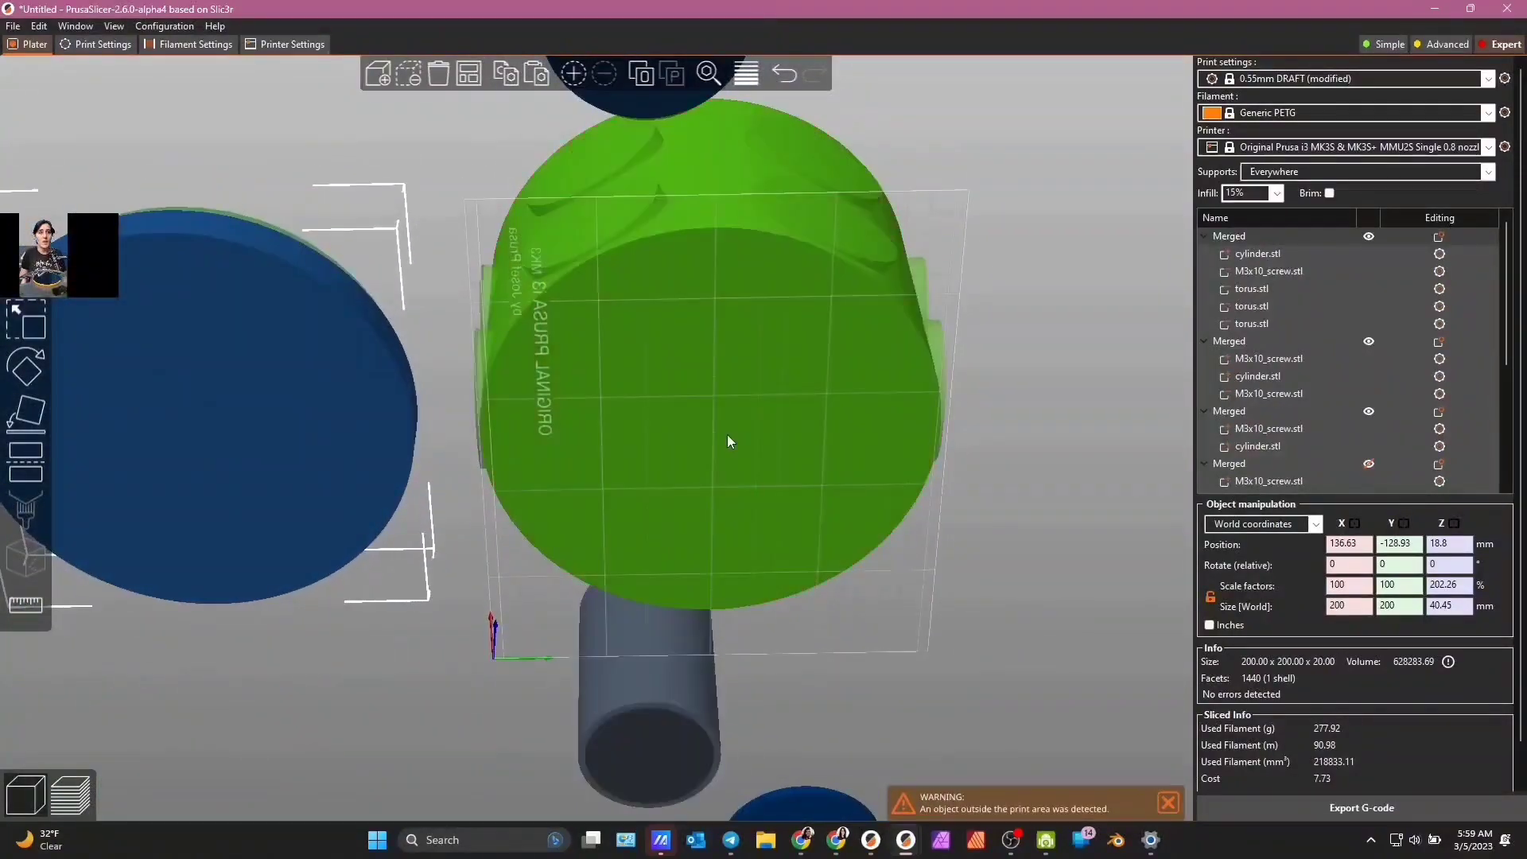
drag(750, 379, 980, 598)
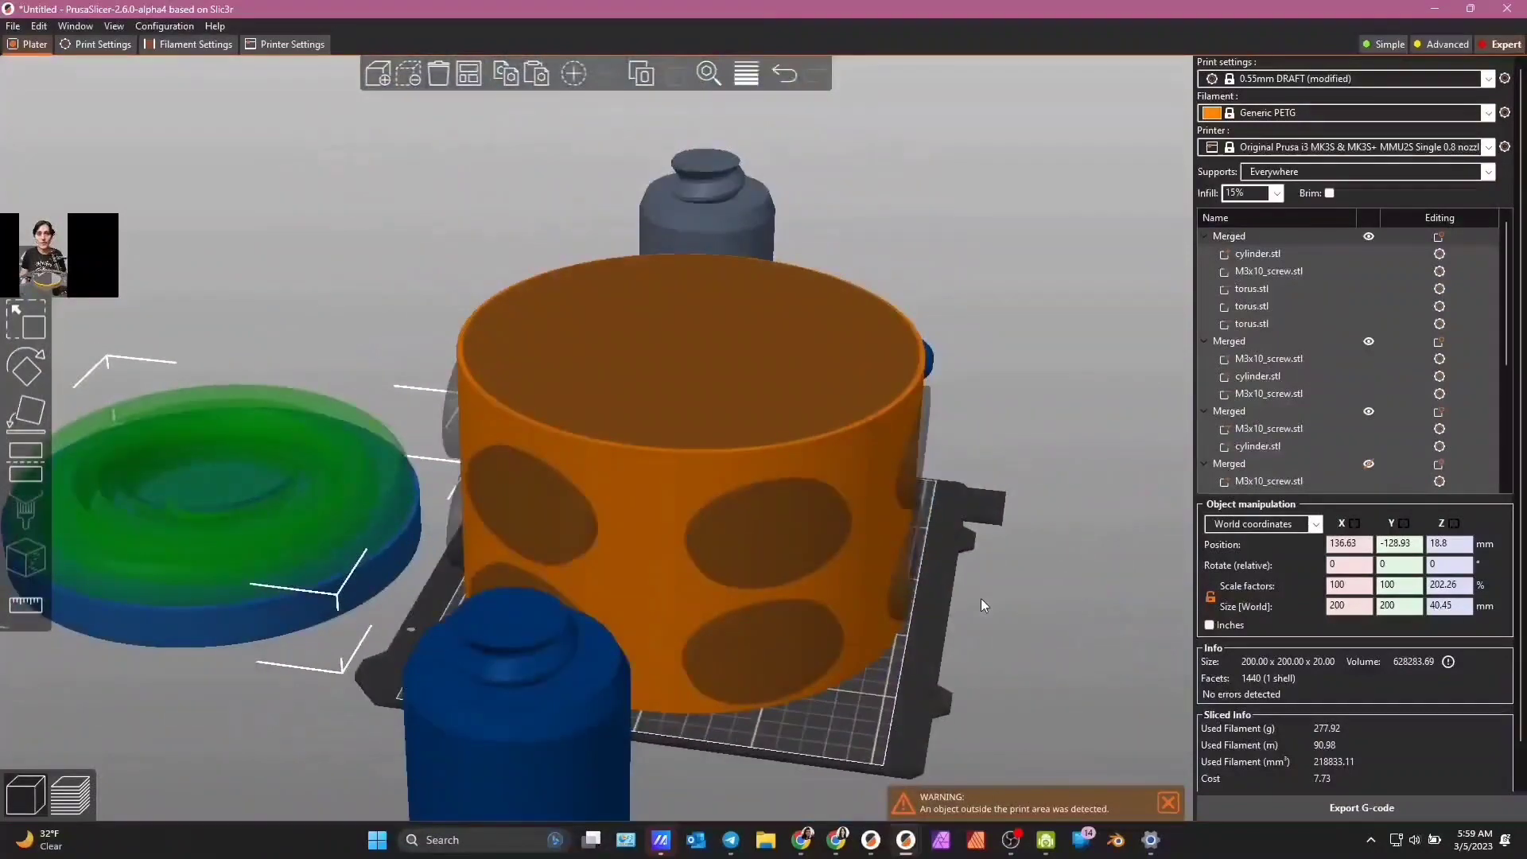
click(860, 628)
drag(867, 607, 1268, 485)
drag(1290, 536, 1175, 625)
scroll(740, 593, down, 3)
middle_drag(718, 641, 521, 563)
drag(680, 527, 744, 614)
drag(872, 546, 914, 573)
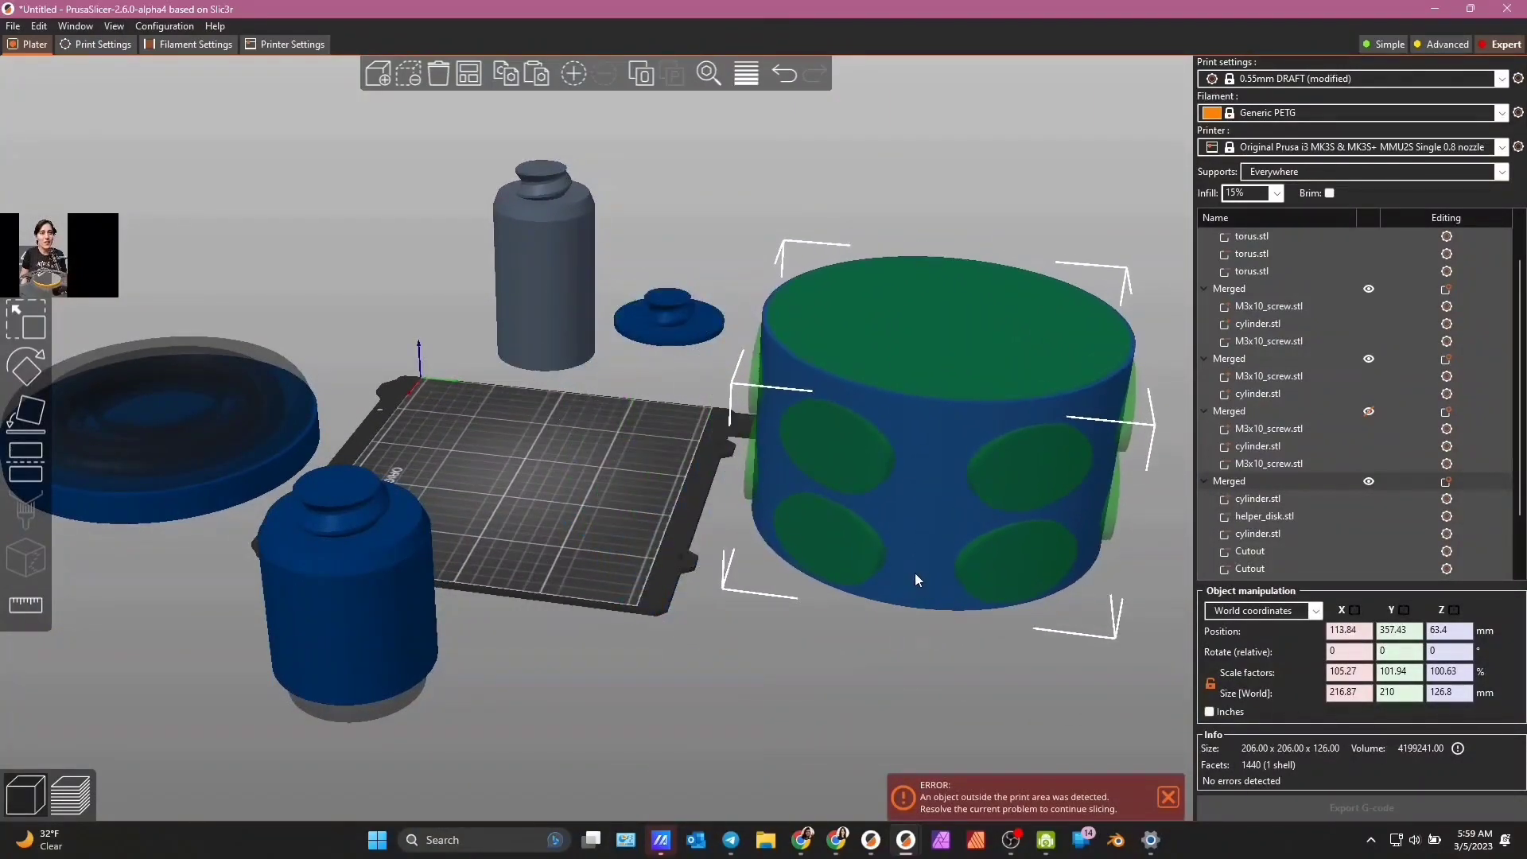
drag(538, 461, 608, 495)
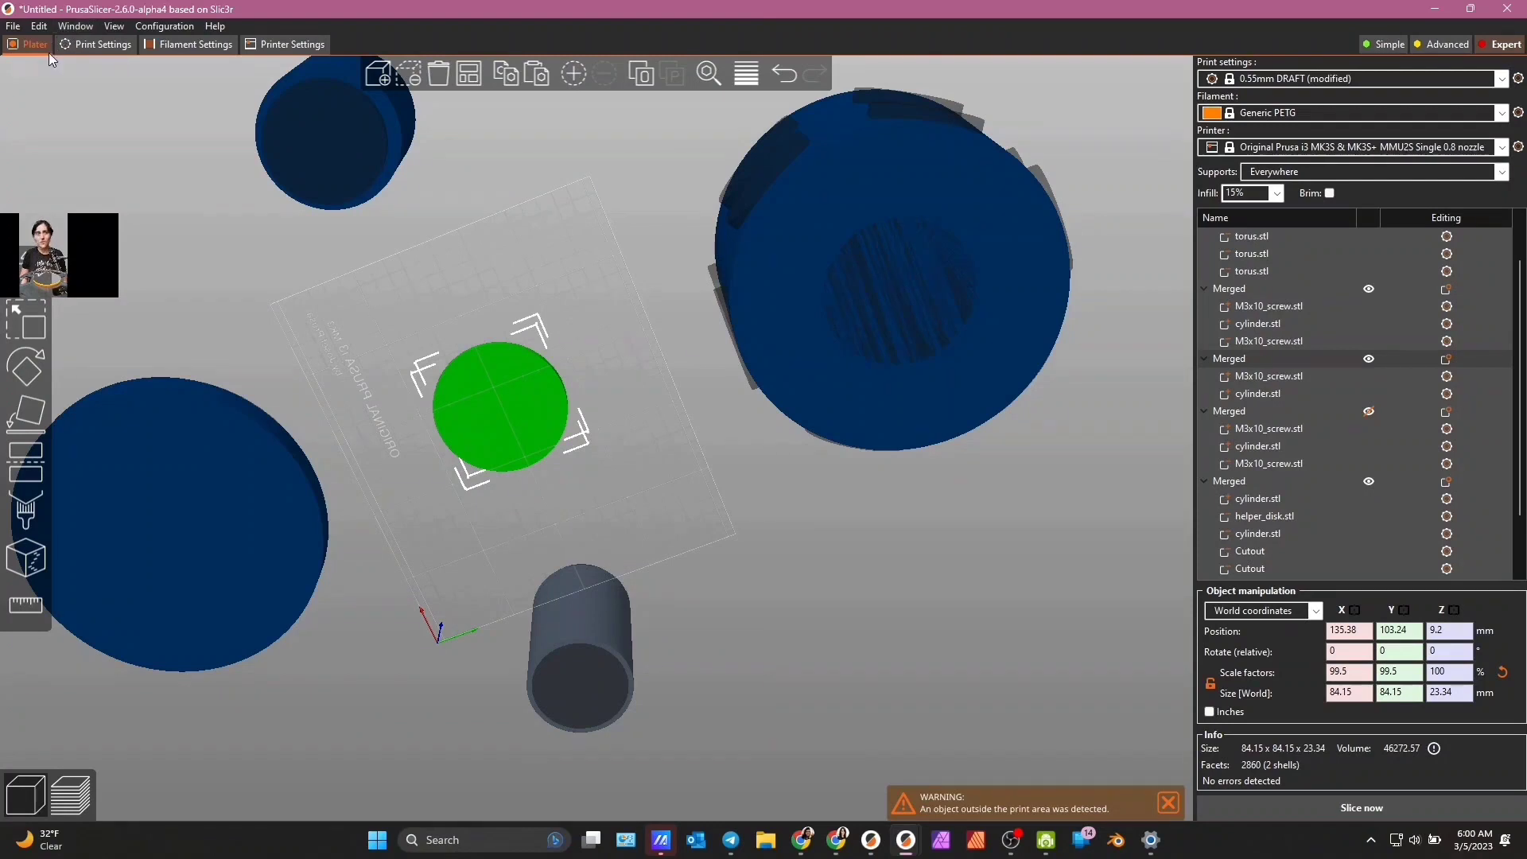
- Add torus.stl from the Shape Gallery to the bed and move it clear of the lid to about X 48 mm
click(75, 28)
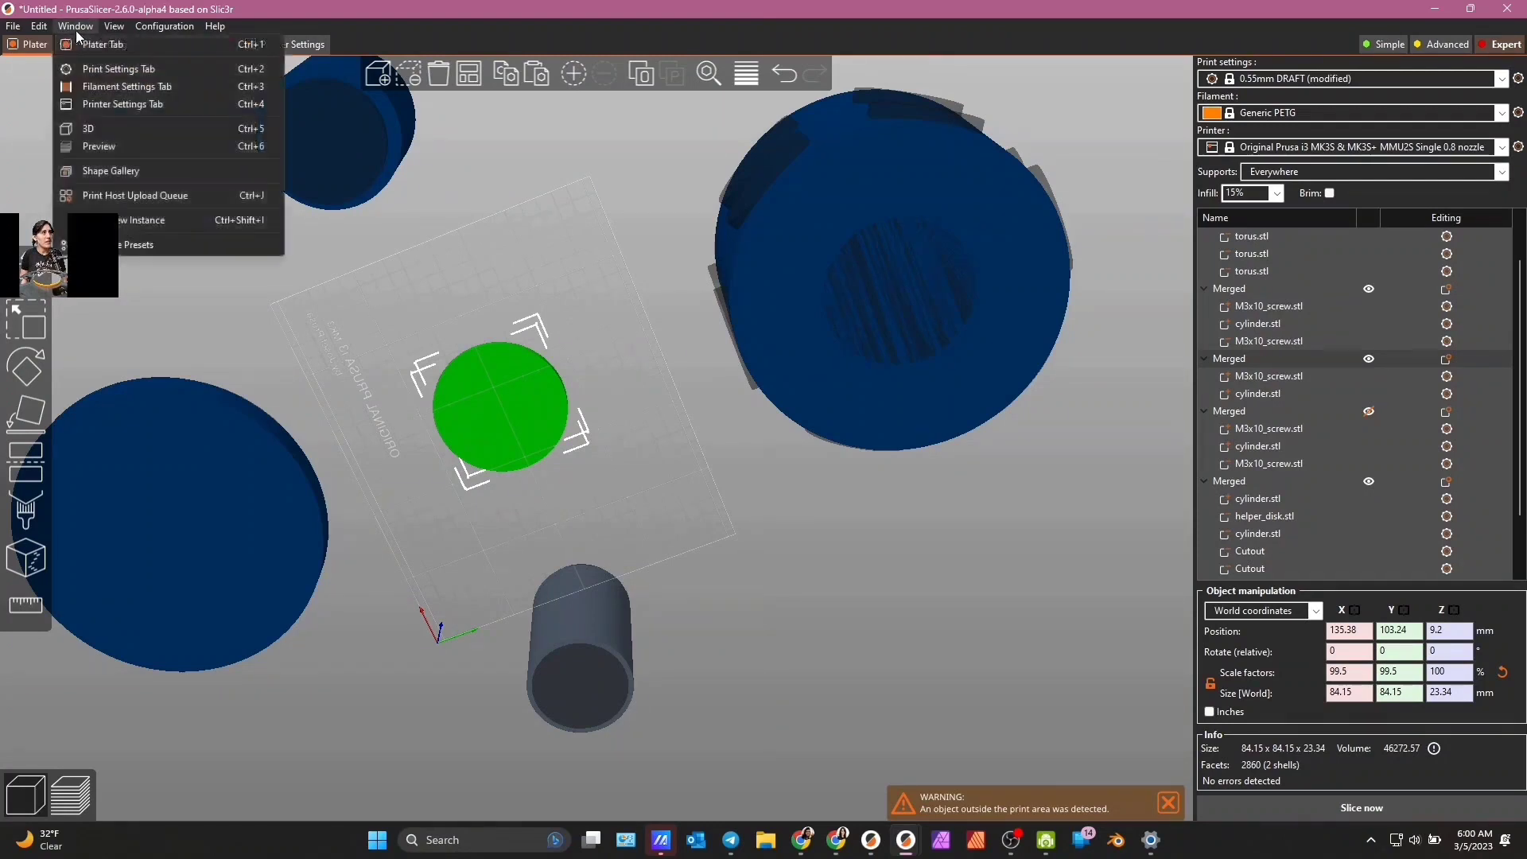
click(110, 175)
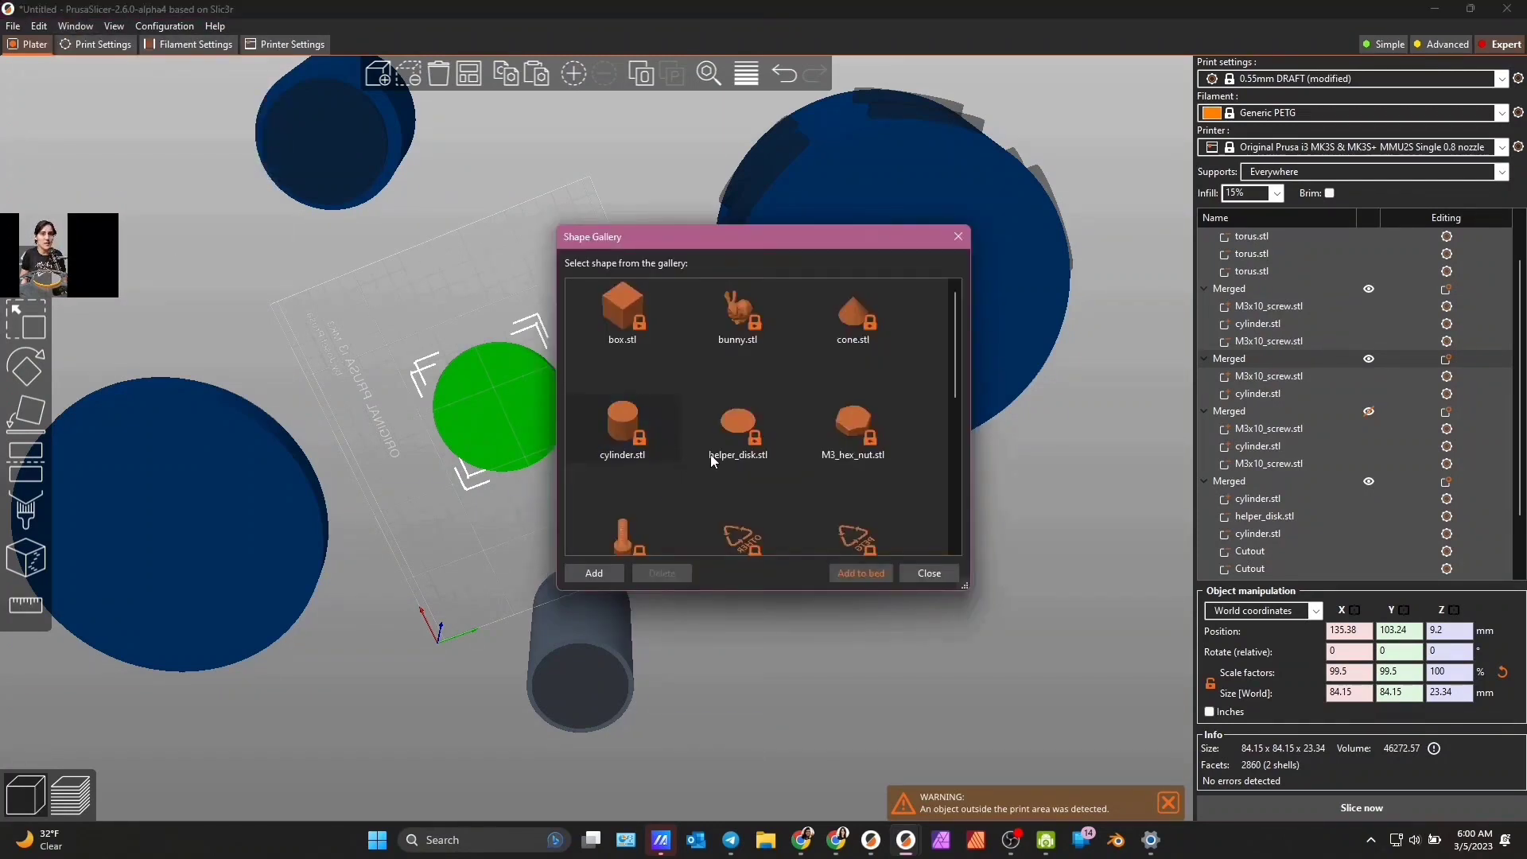
scroll(720, 477, down, 5)
click(617, 398)
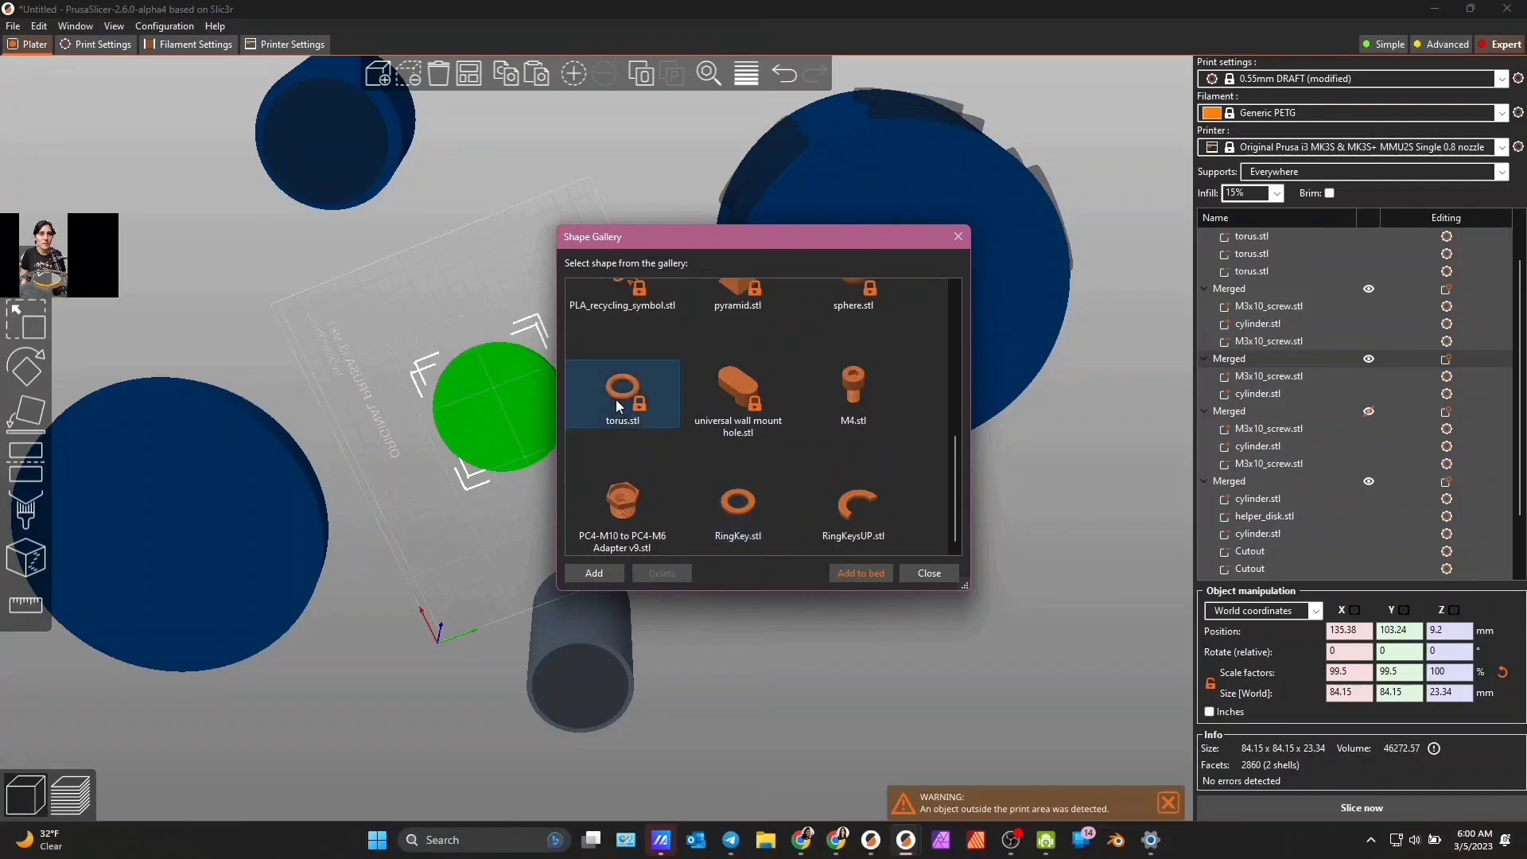
click(867, 574)
key(0)
key(1)
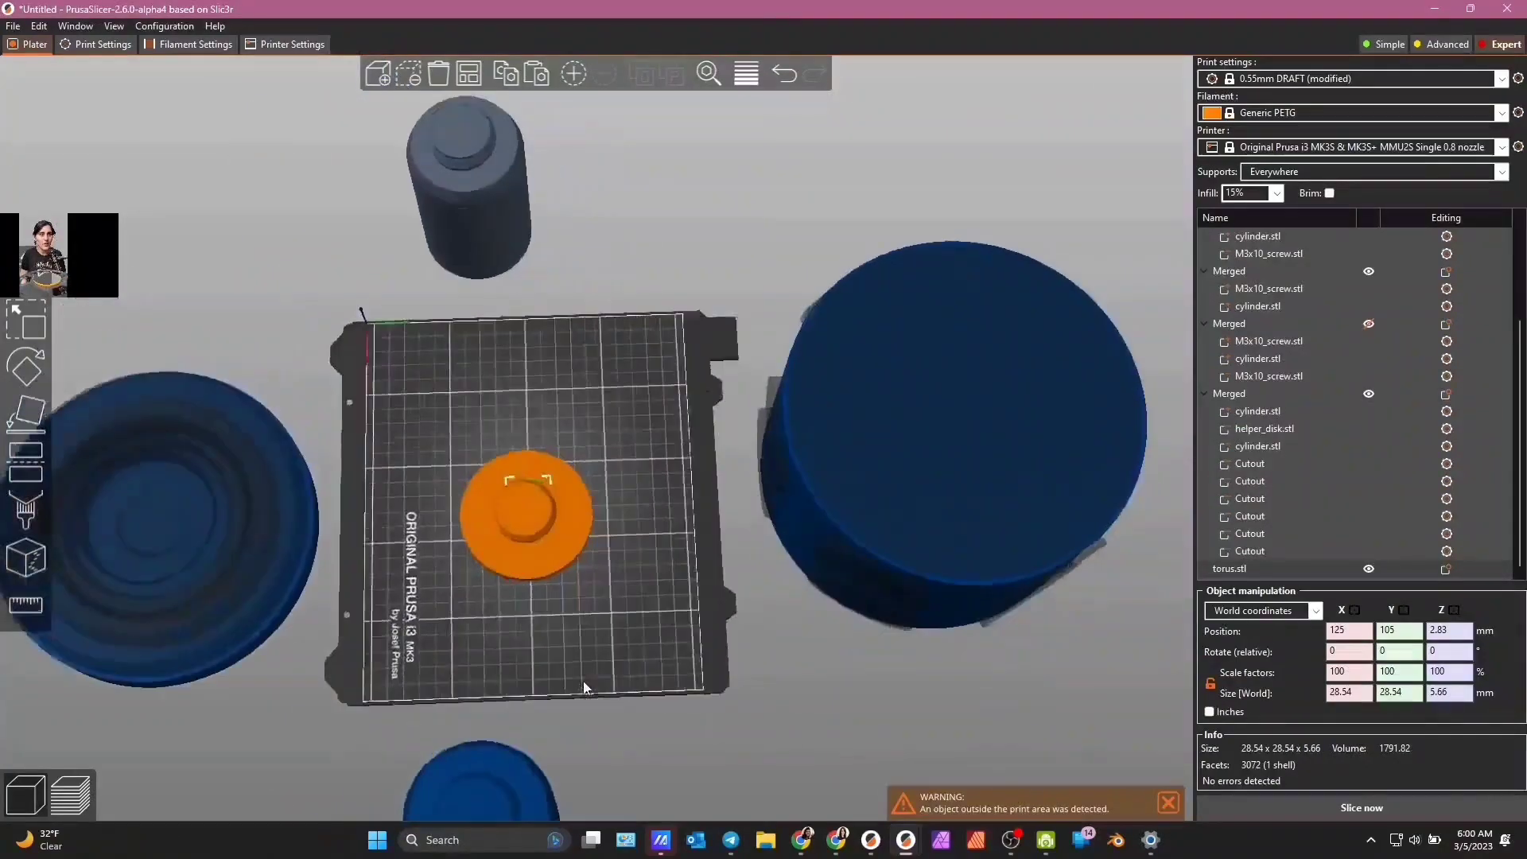
click(569, 503)
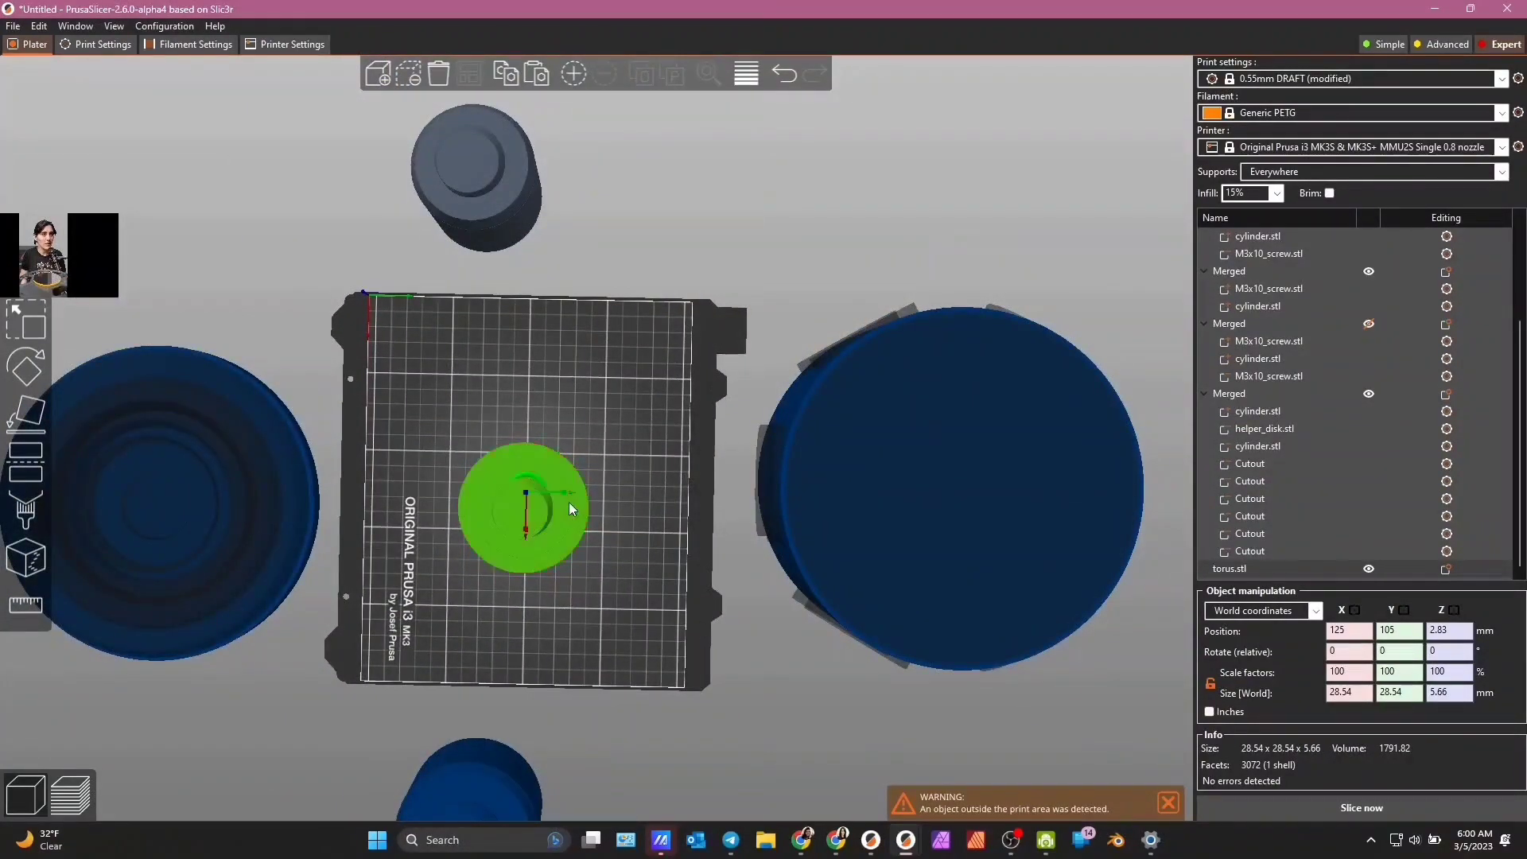
key(ctrl+v)
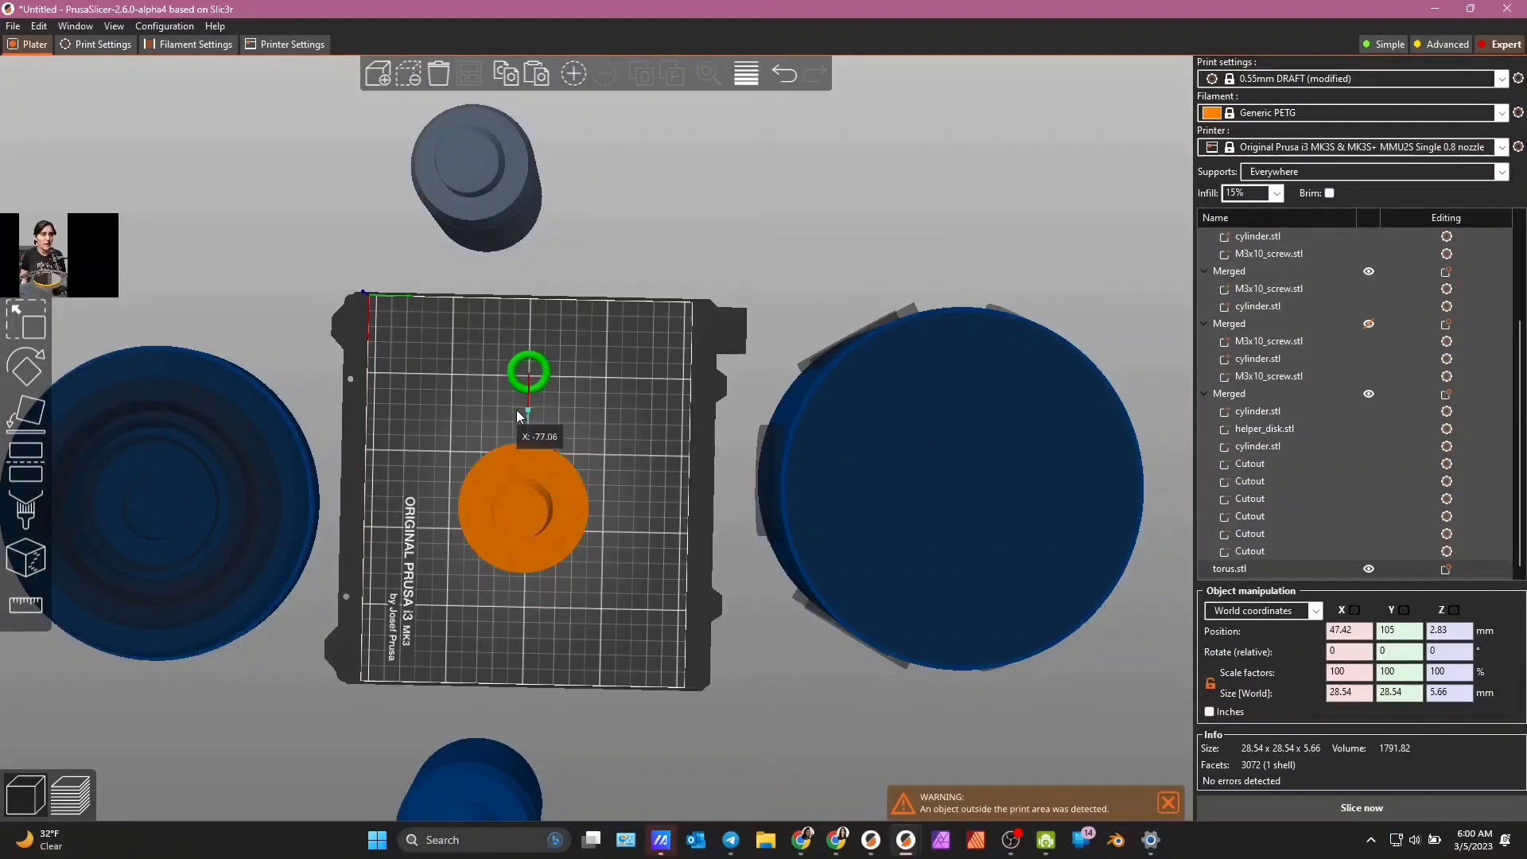
- Rotate the torus 90° about X so it stands upright
drag(689, 522, 660, 588)
click(1346, 652)
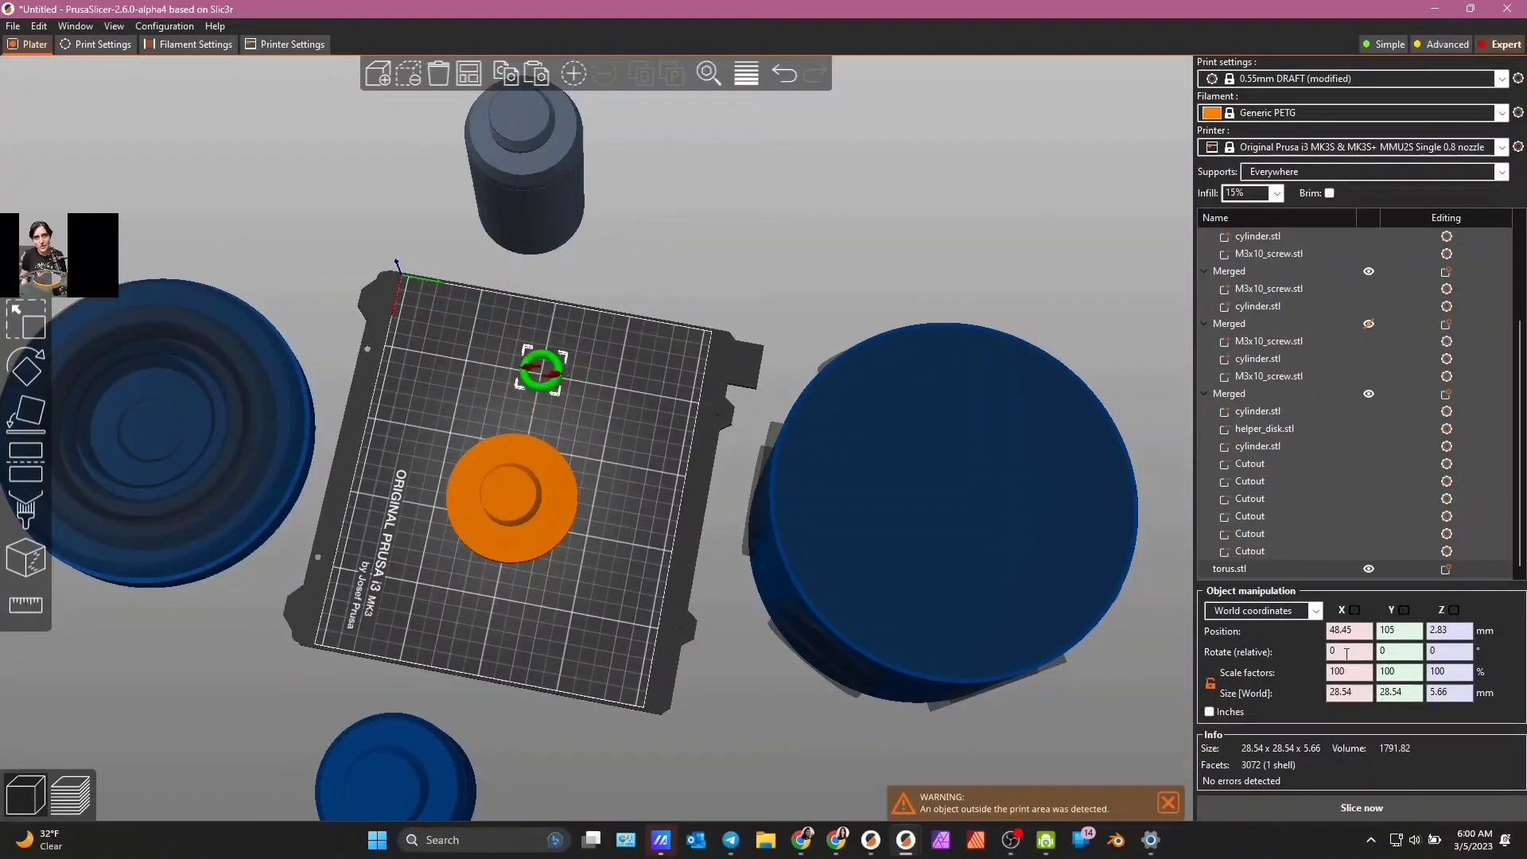
text(90)
key(Return)
- Cut the upright torus at Z 14.27 mm, keeping only object A with the Flip upside down option
drag(665, 493, 28, 395)
scroll(589, 466, up, 3)
click(26, 461)
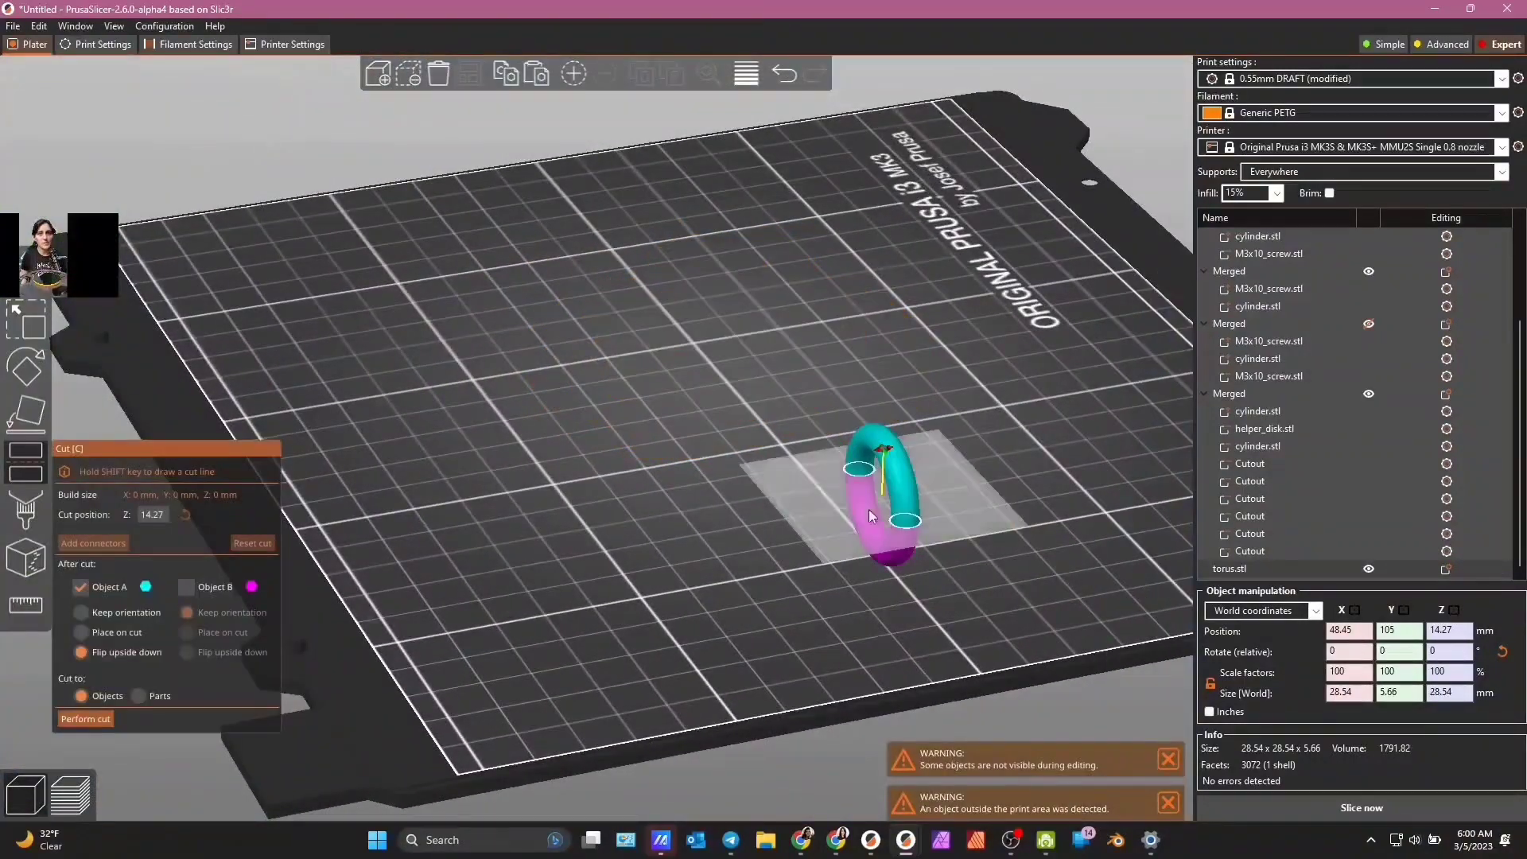
click(86, 719)
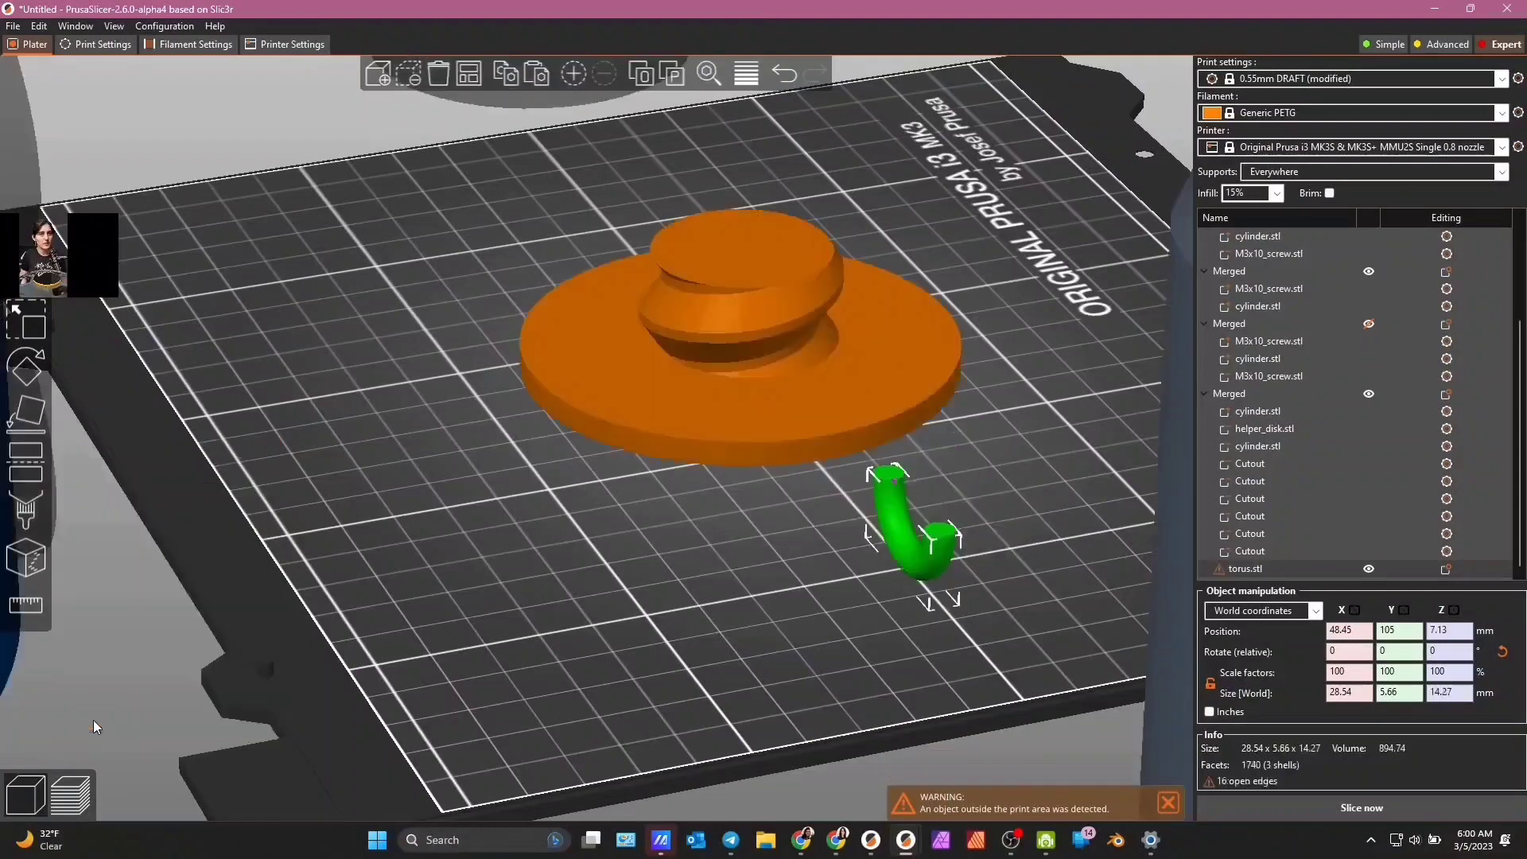
- Rotate the half torus 180° about Y so it forms an upright arch
click(1349, 650)
click(1400, 651)
text(180)
key(Return)
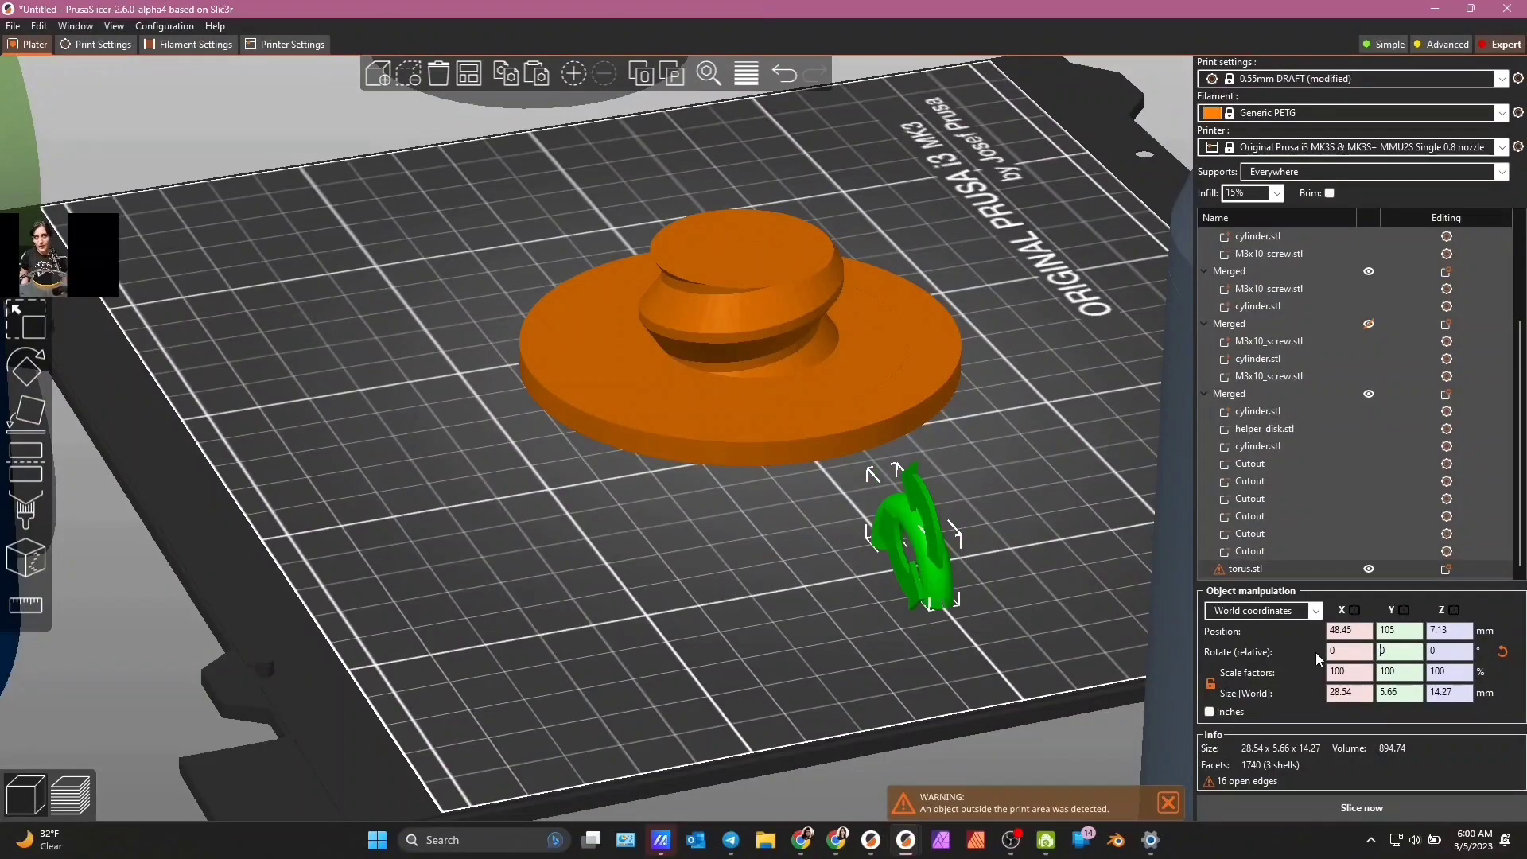
- Resize the half-torus arch to 20 mm in X and 7 mm in Y
drag(607, 719, 585, 771)
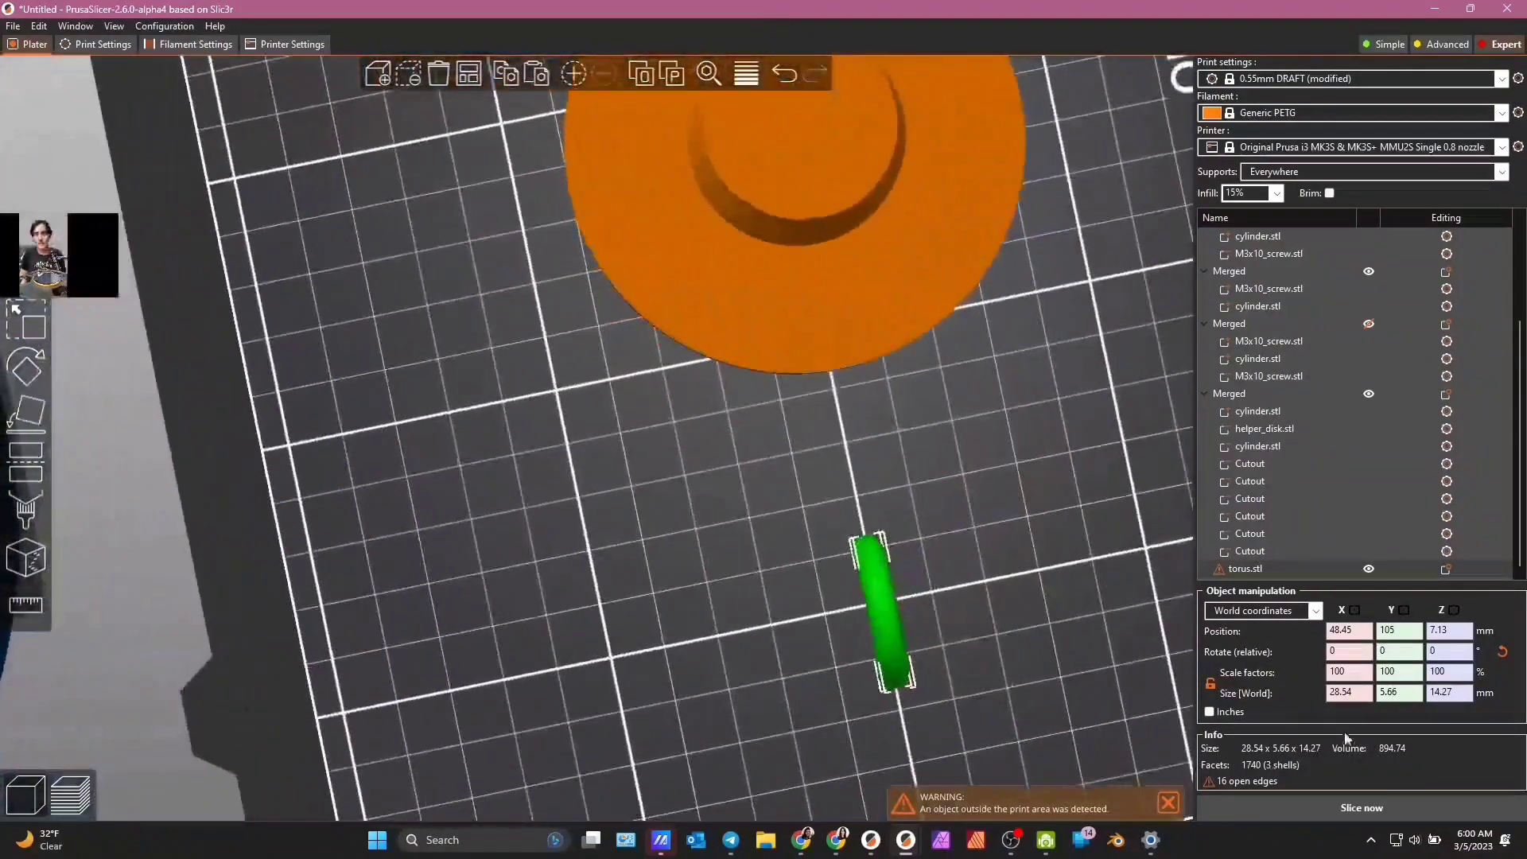
click(1368, 693)
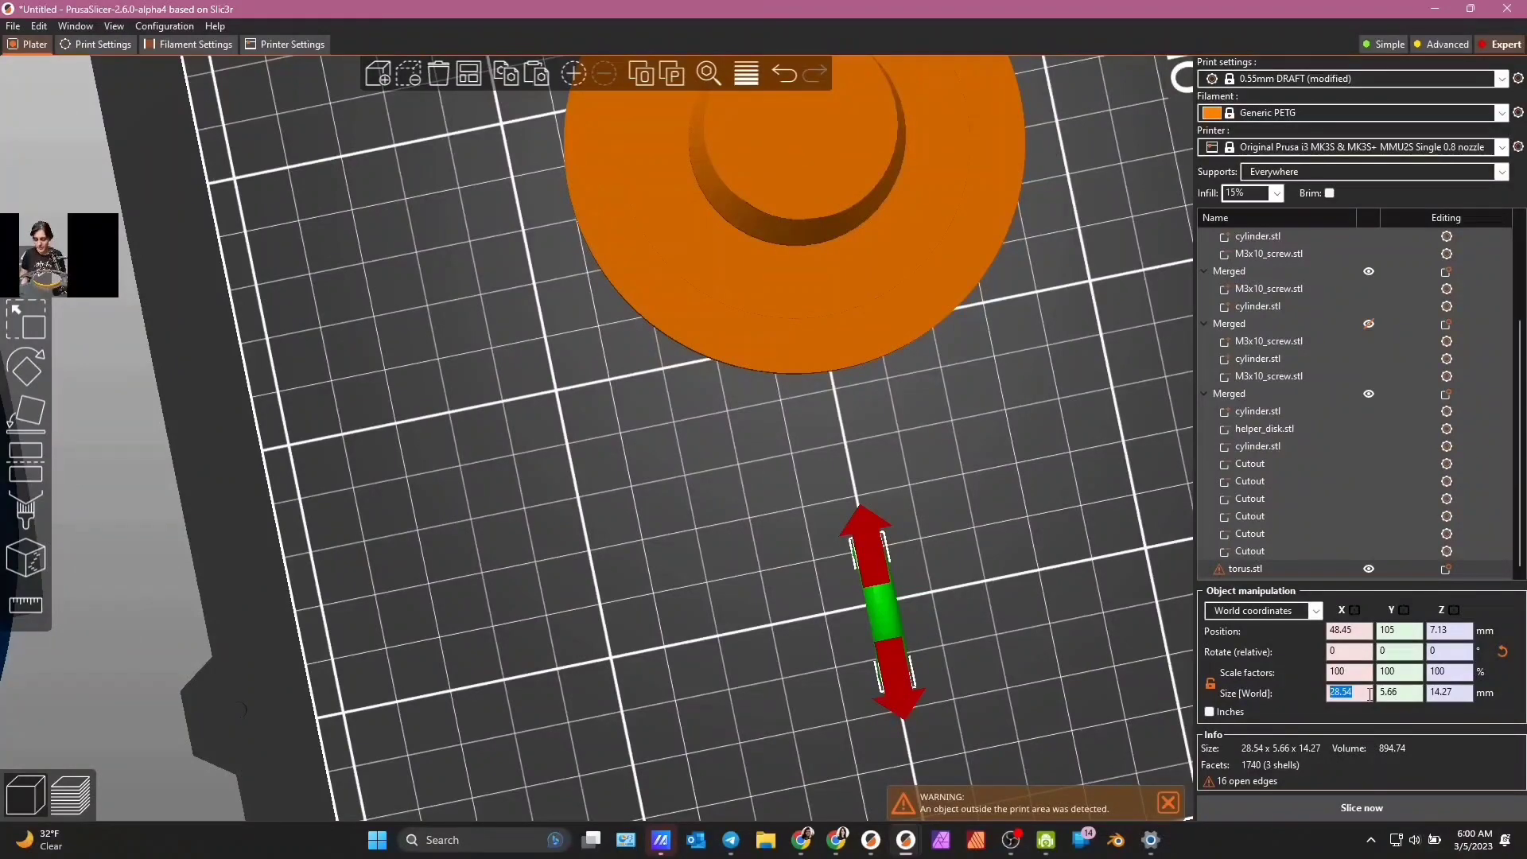
text(20)
key(Return)
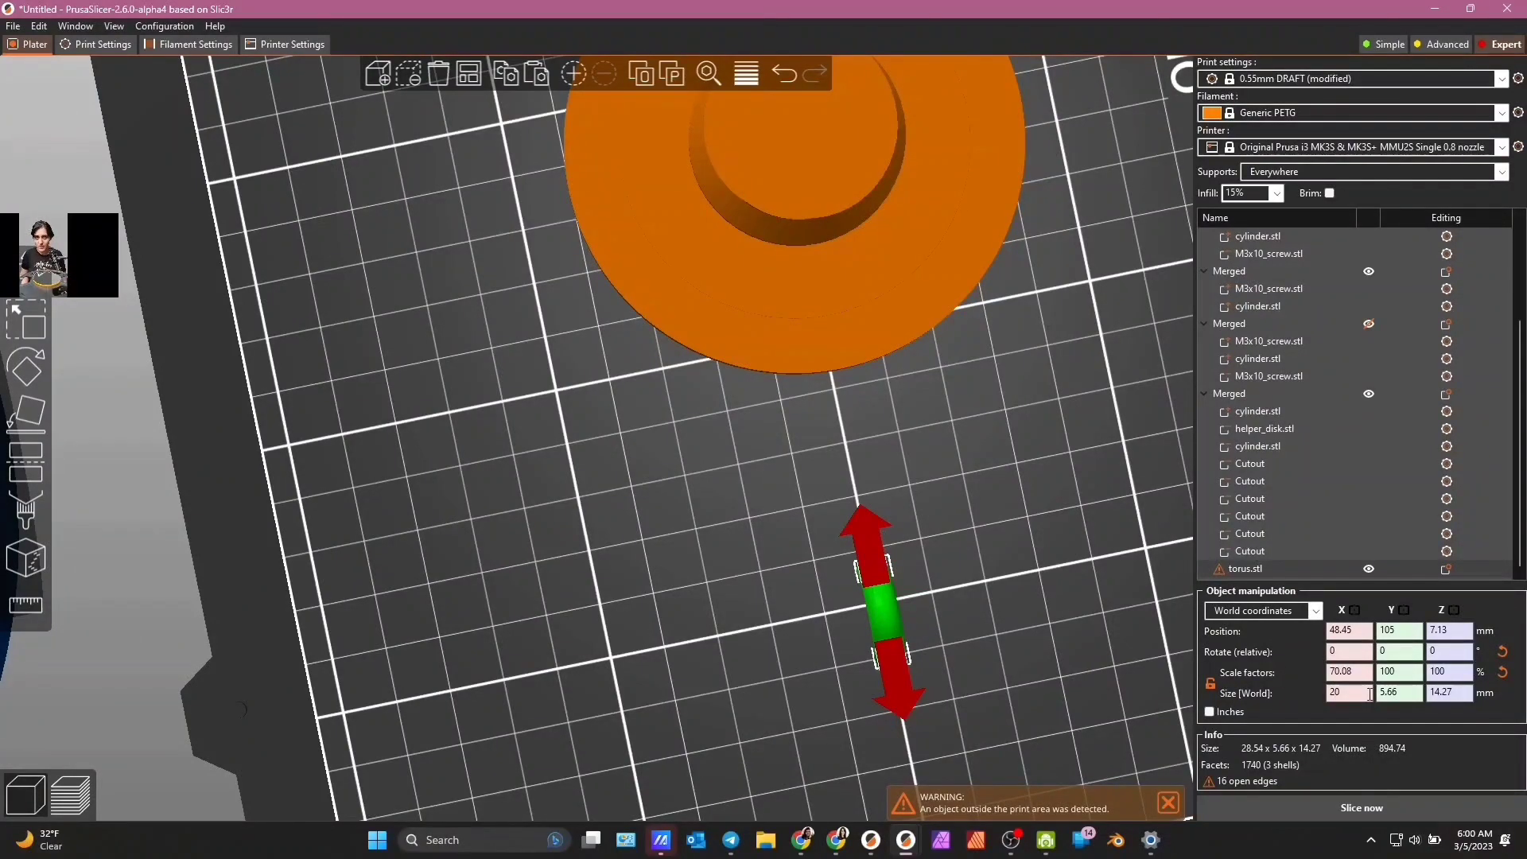
drag(1163, 694, 1149, 588)
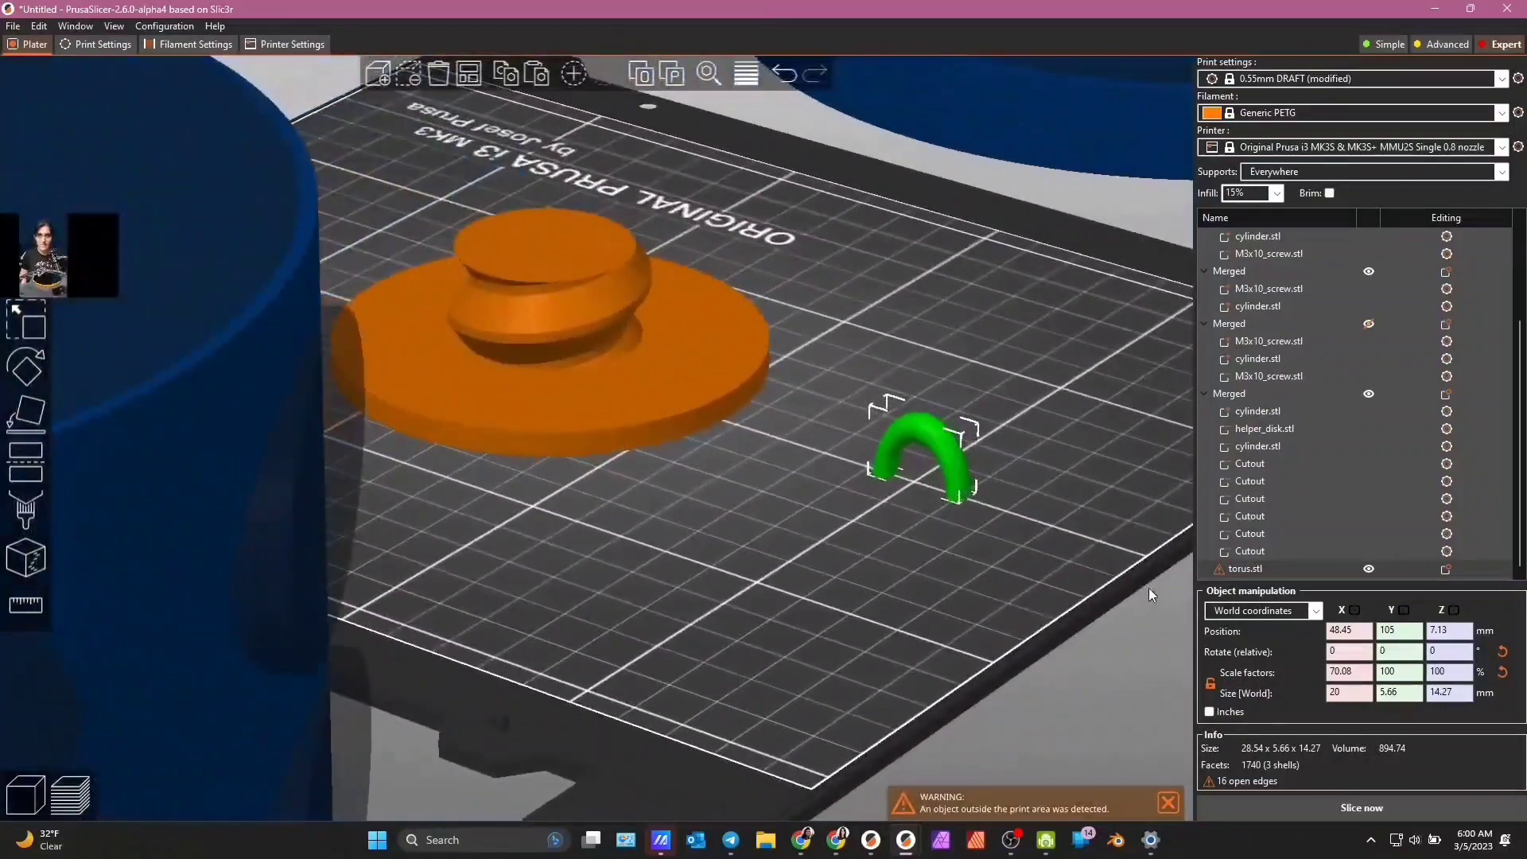
click(1395, 693)
double_click(1395, 694)
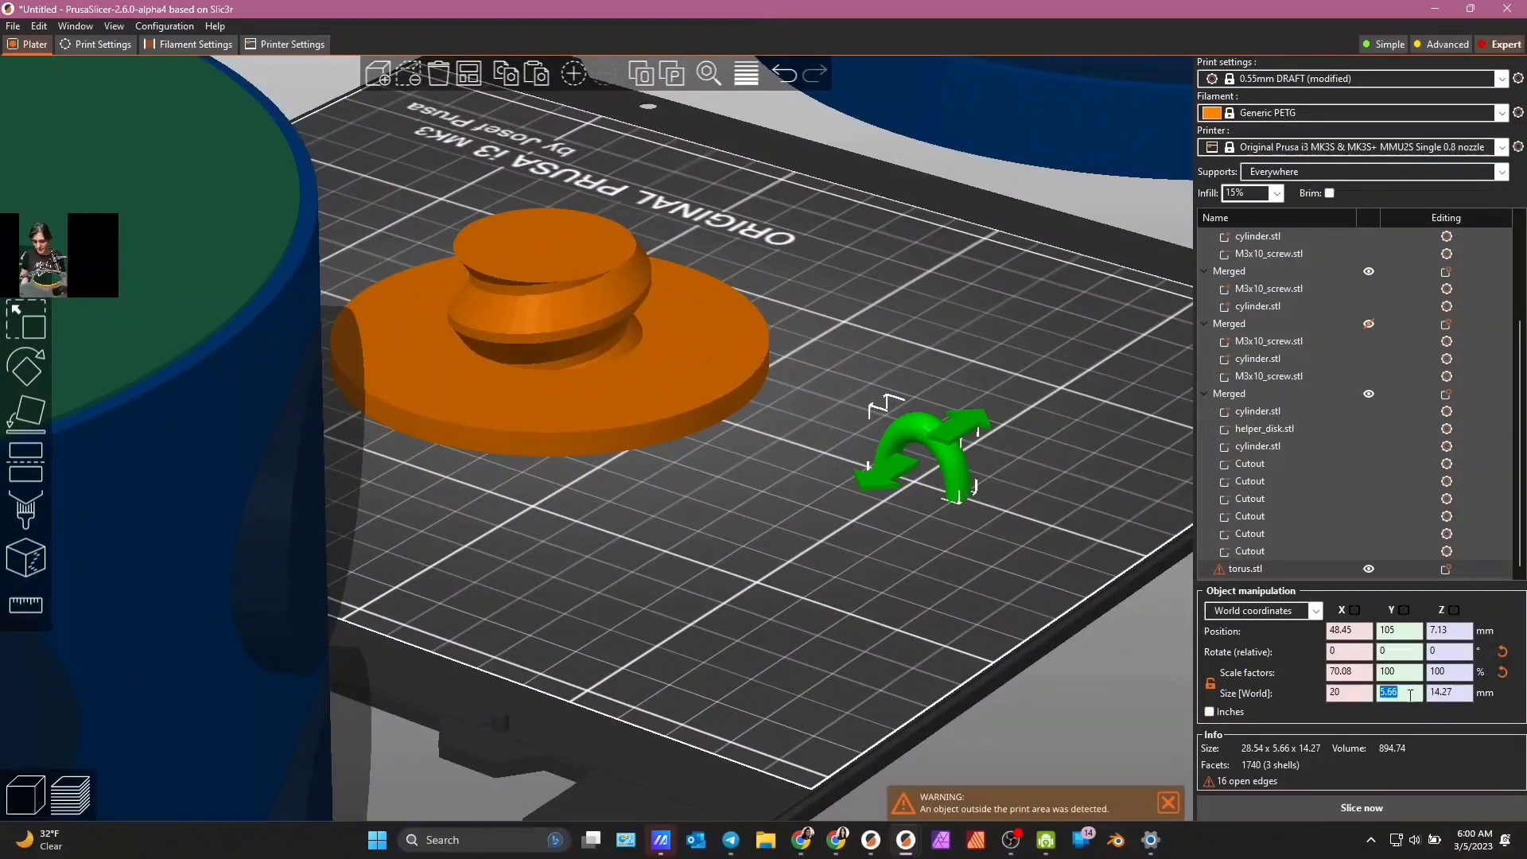
text(7)
key(Return)
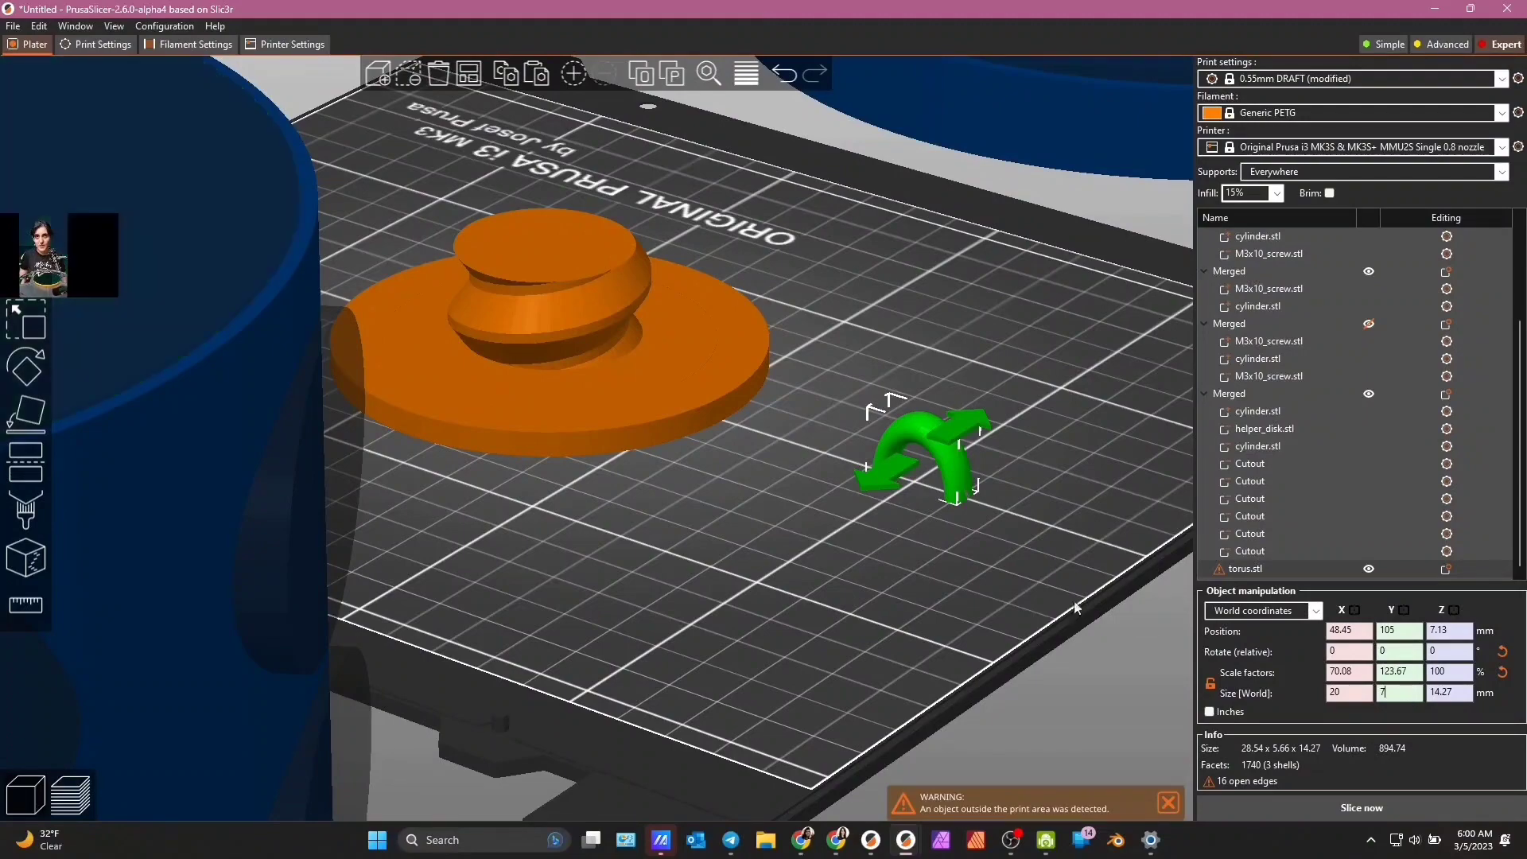
- Merge the small screw lid and the half-torus arch into one object and repair the merged model
drag(1034, 660, 1015, 577)
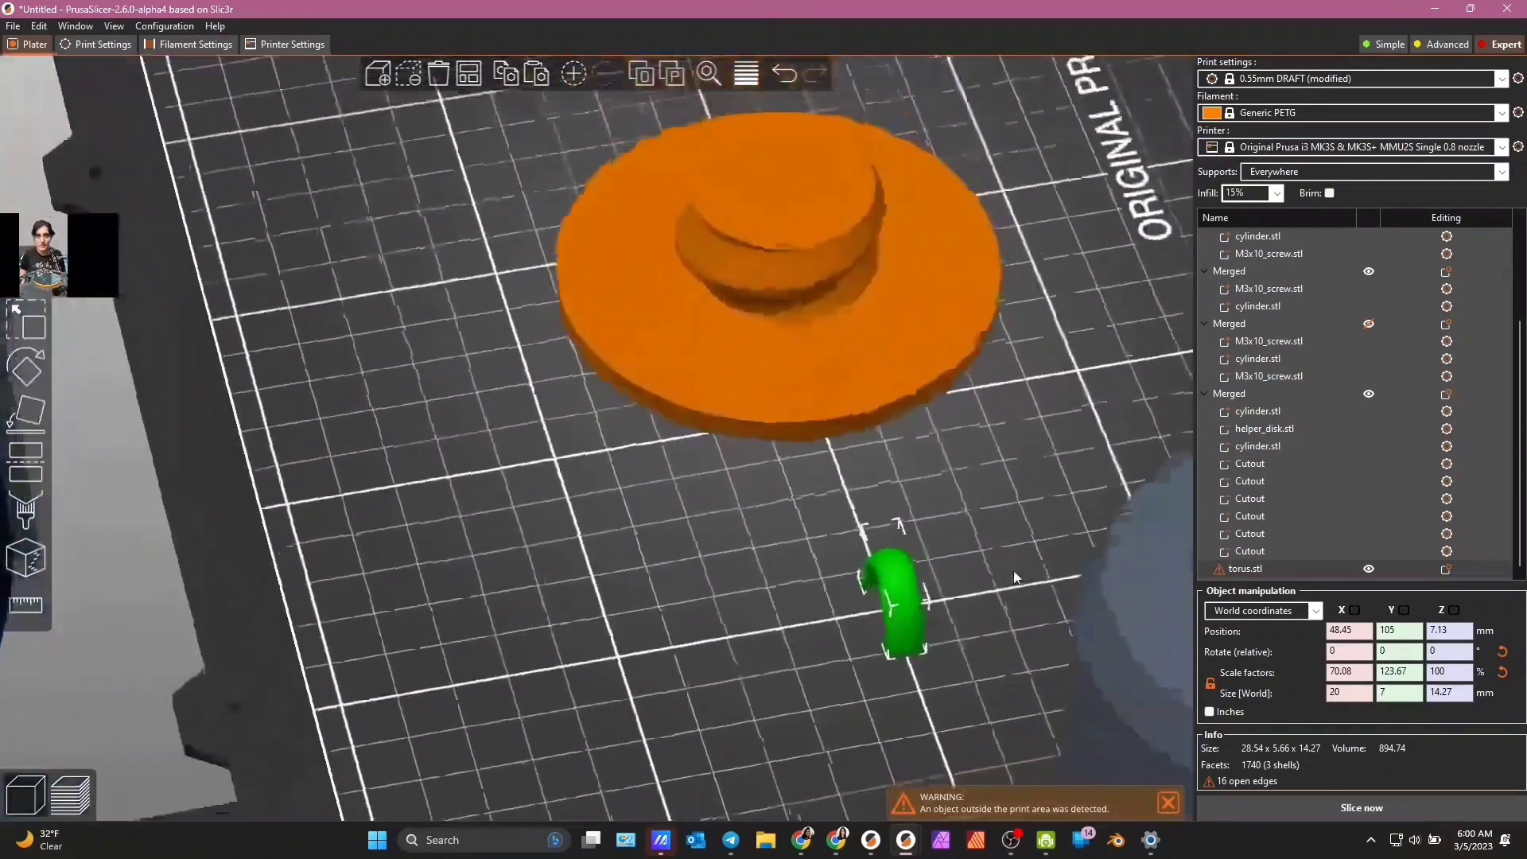
click(804, 363)
shift+click(899, 579)
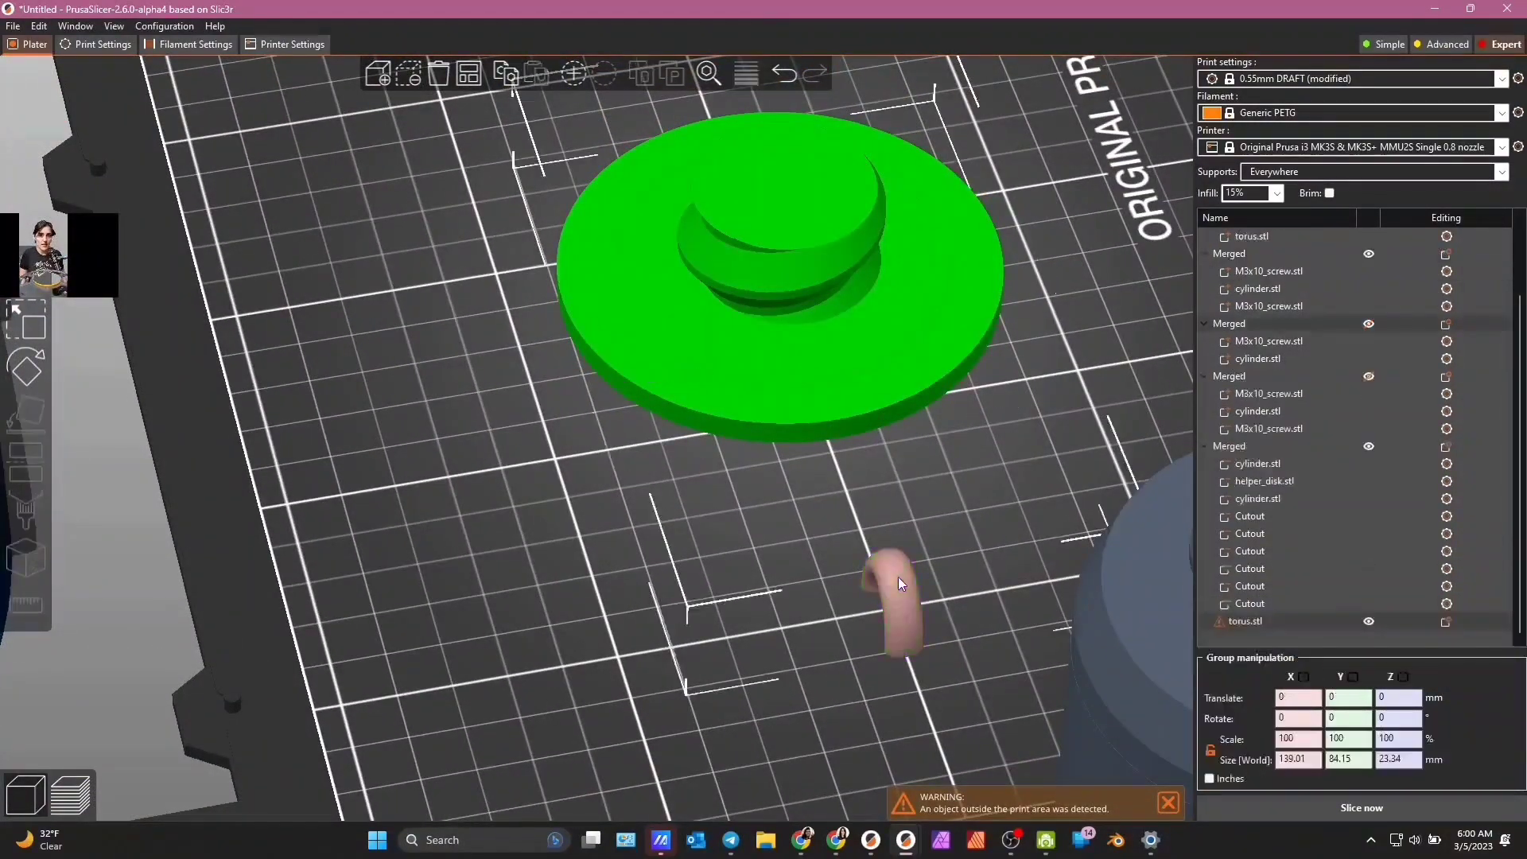
right_click(898, 585)
key(Escape)
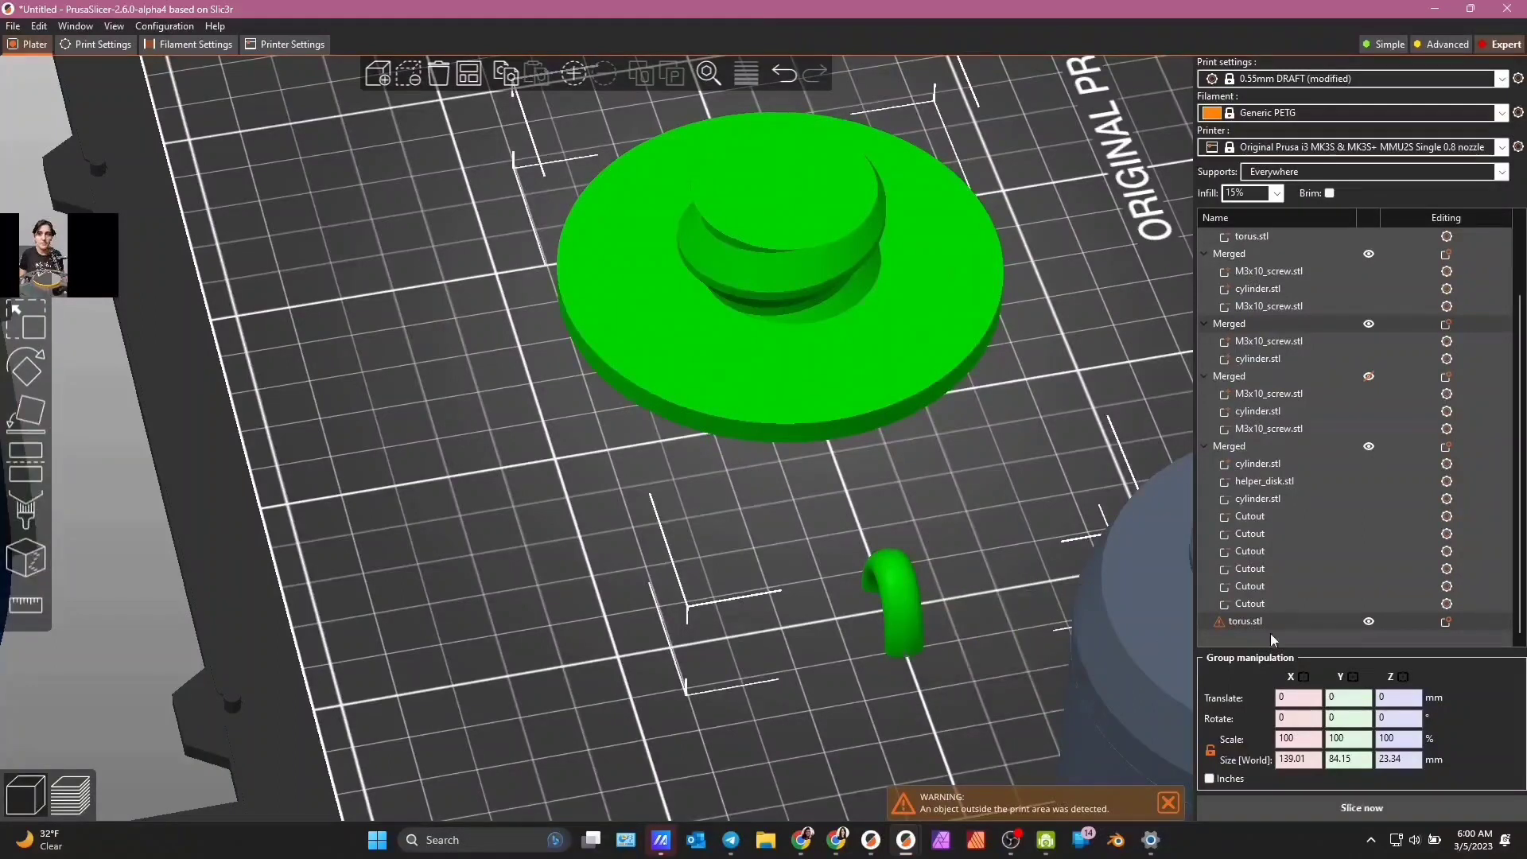
click(1221, 572)
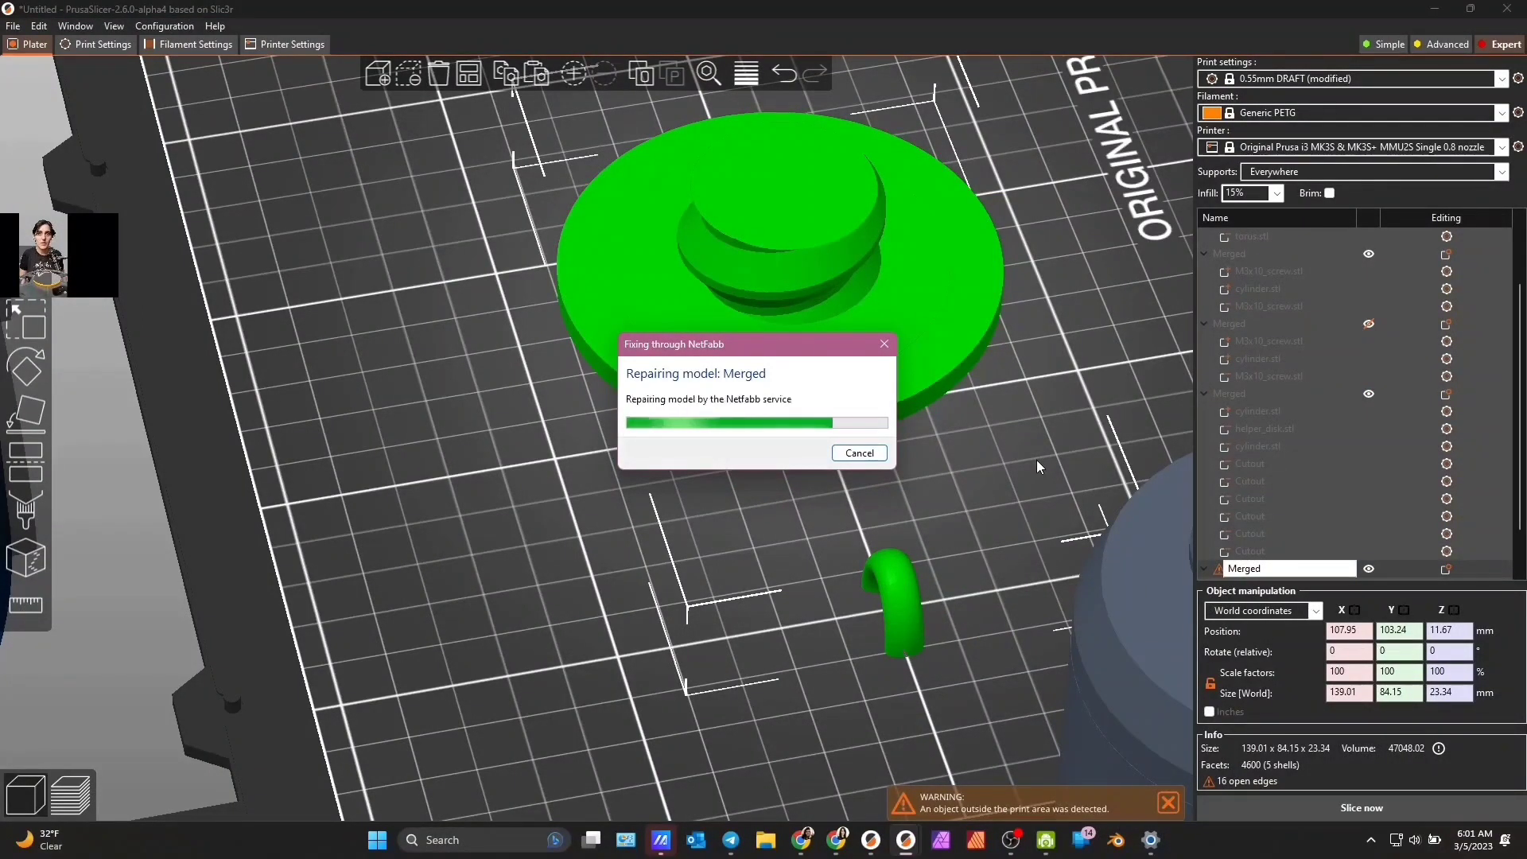
drag(970, 431, 969, 459)
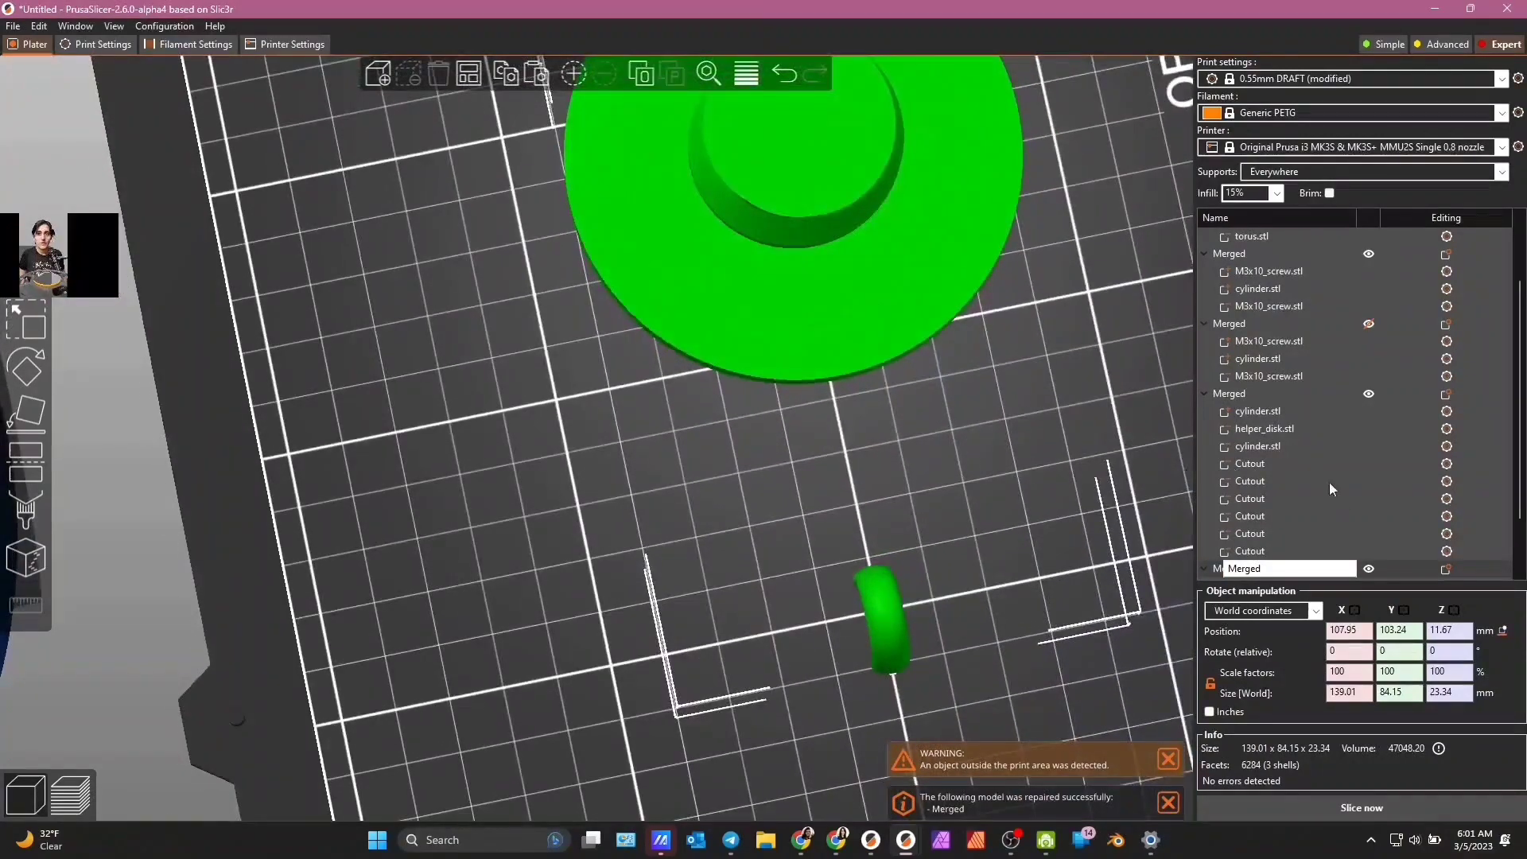
- In object coordinates, set the X position of the lid's M3x10_screw and cylinder parts to 0
scroll(1193, 549, down, 5)
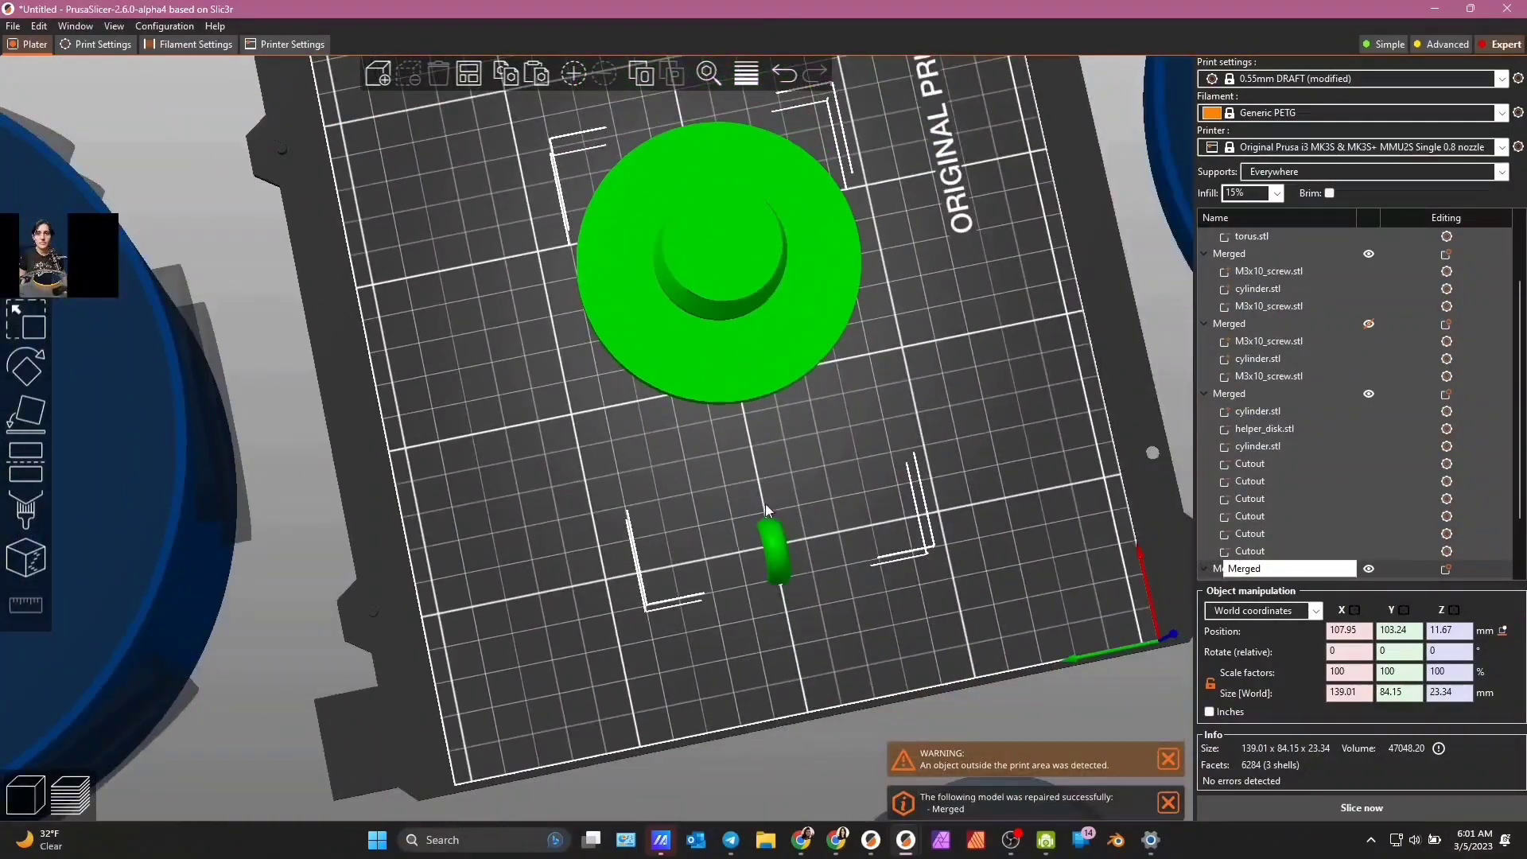
drag(764, 362, 737, 350)
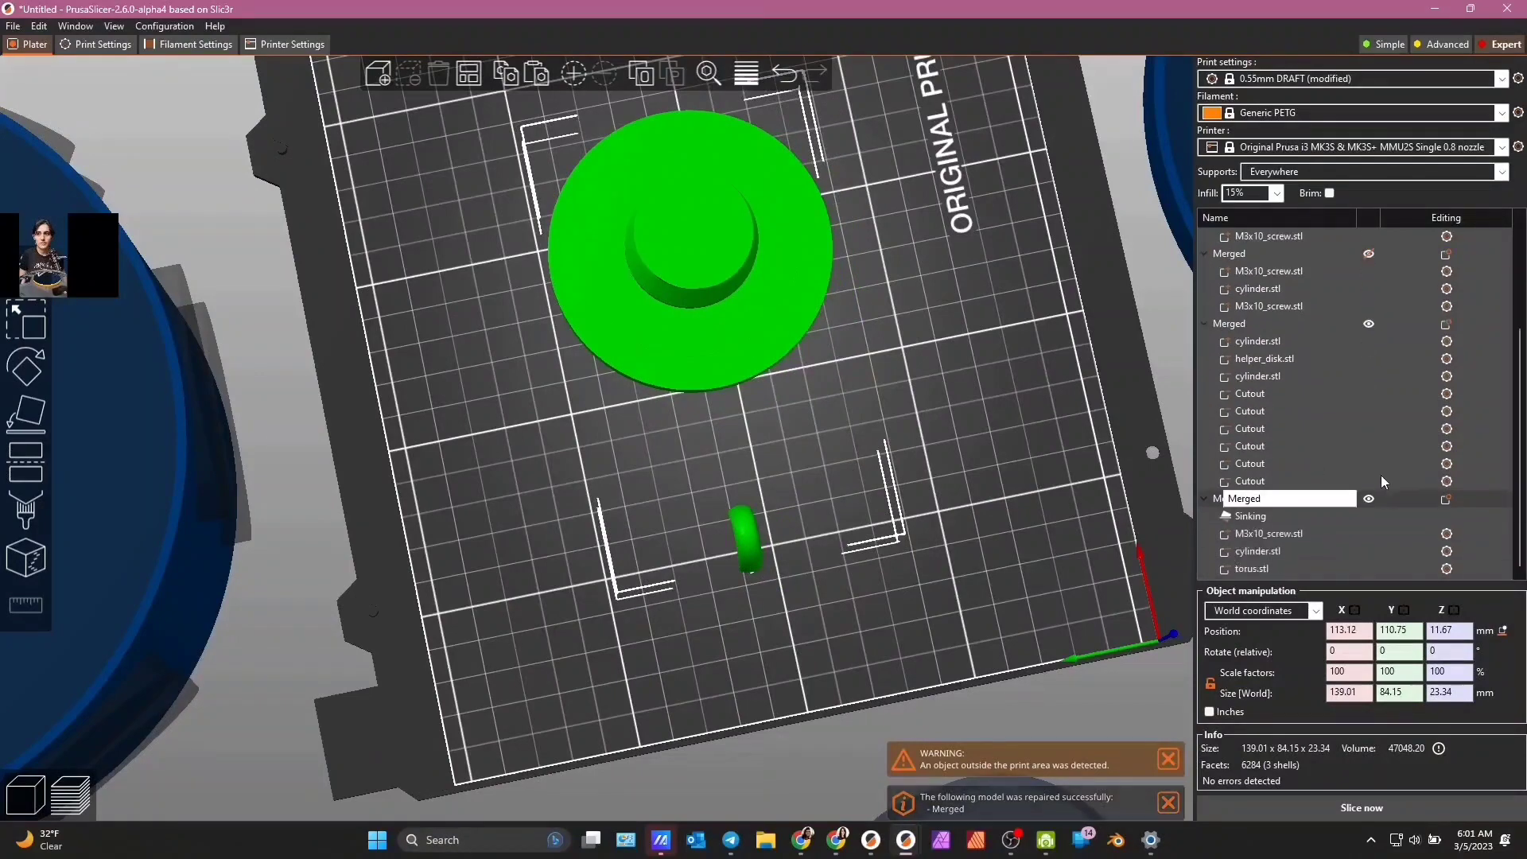
click(1236, 527)
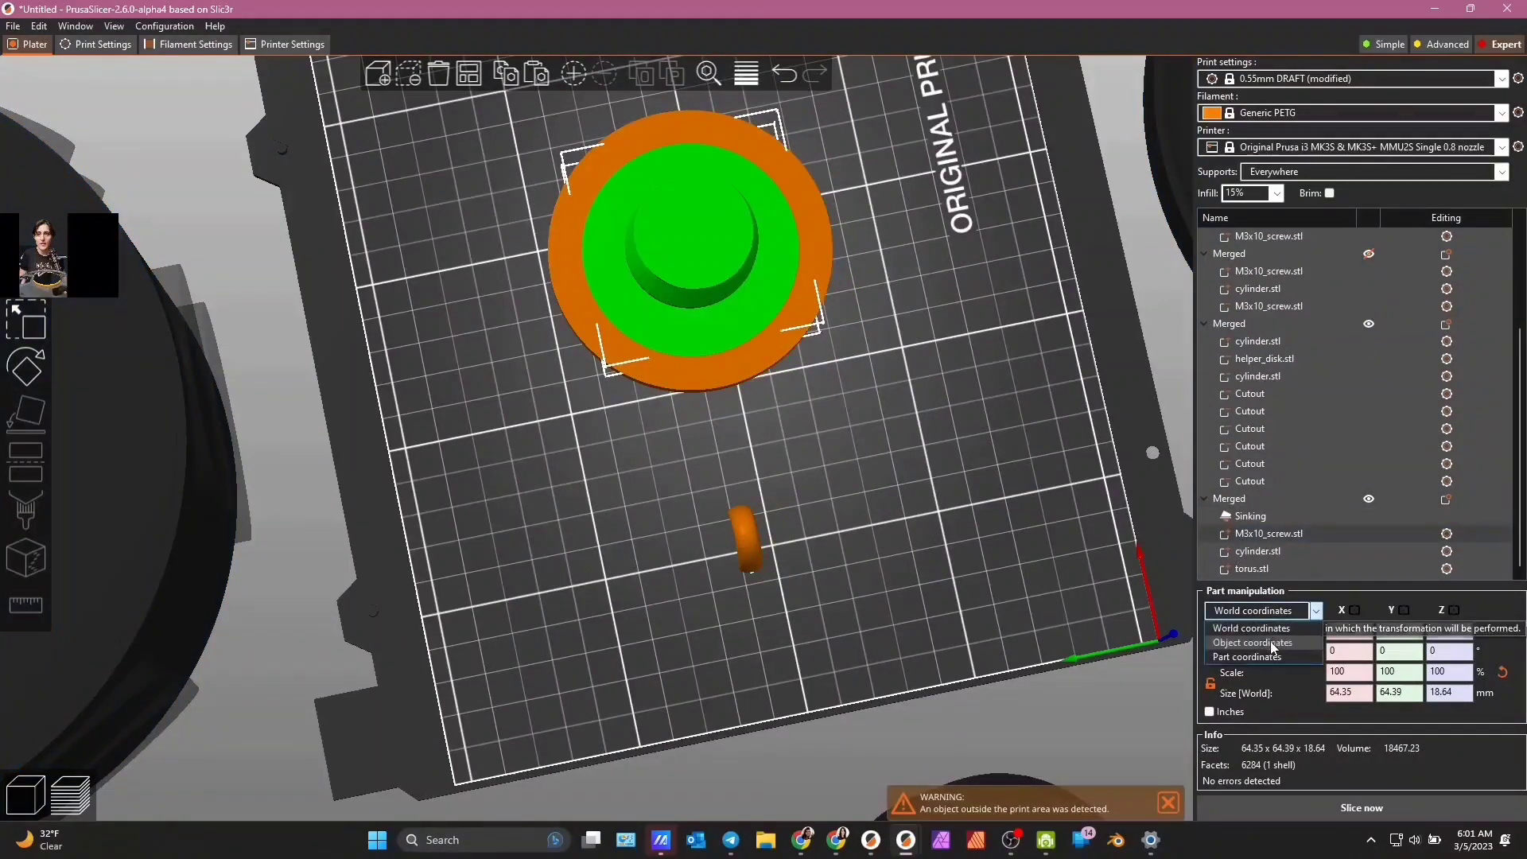
click(1367, 632)
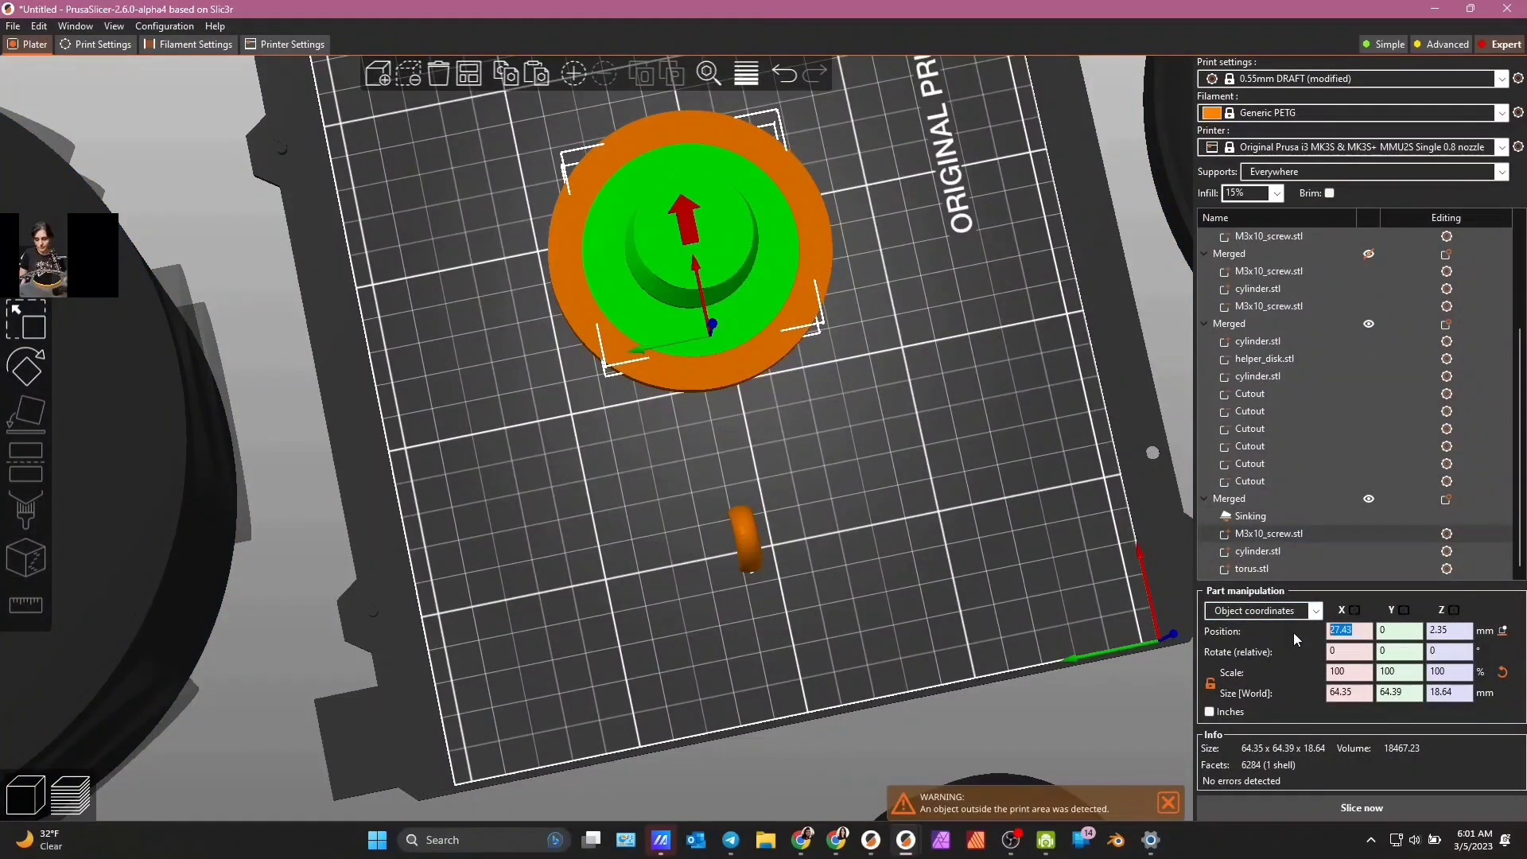
click(1271, 551)
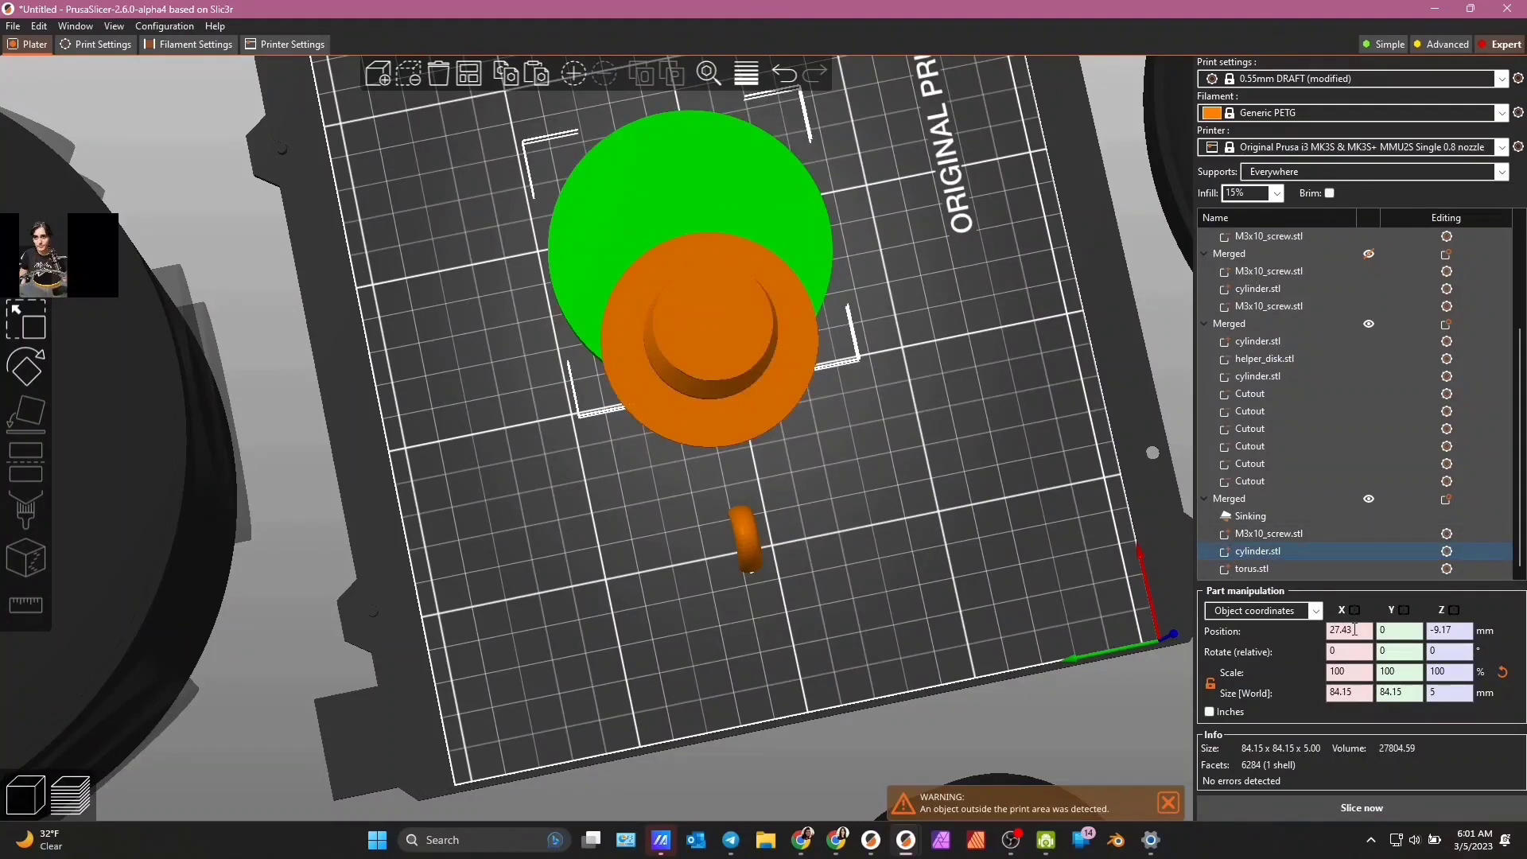
- Centre the torus part on the lid by setting its X and Y positions to 0
click(1257, 568)
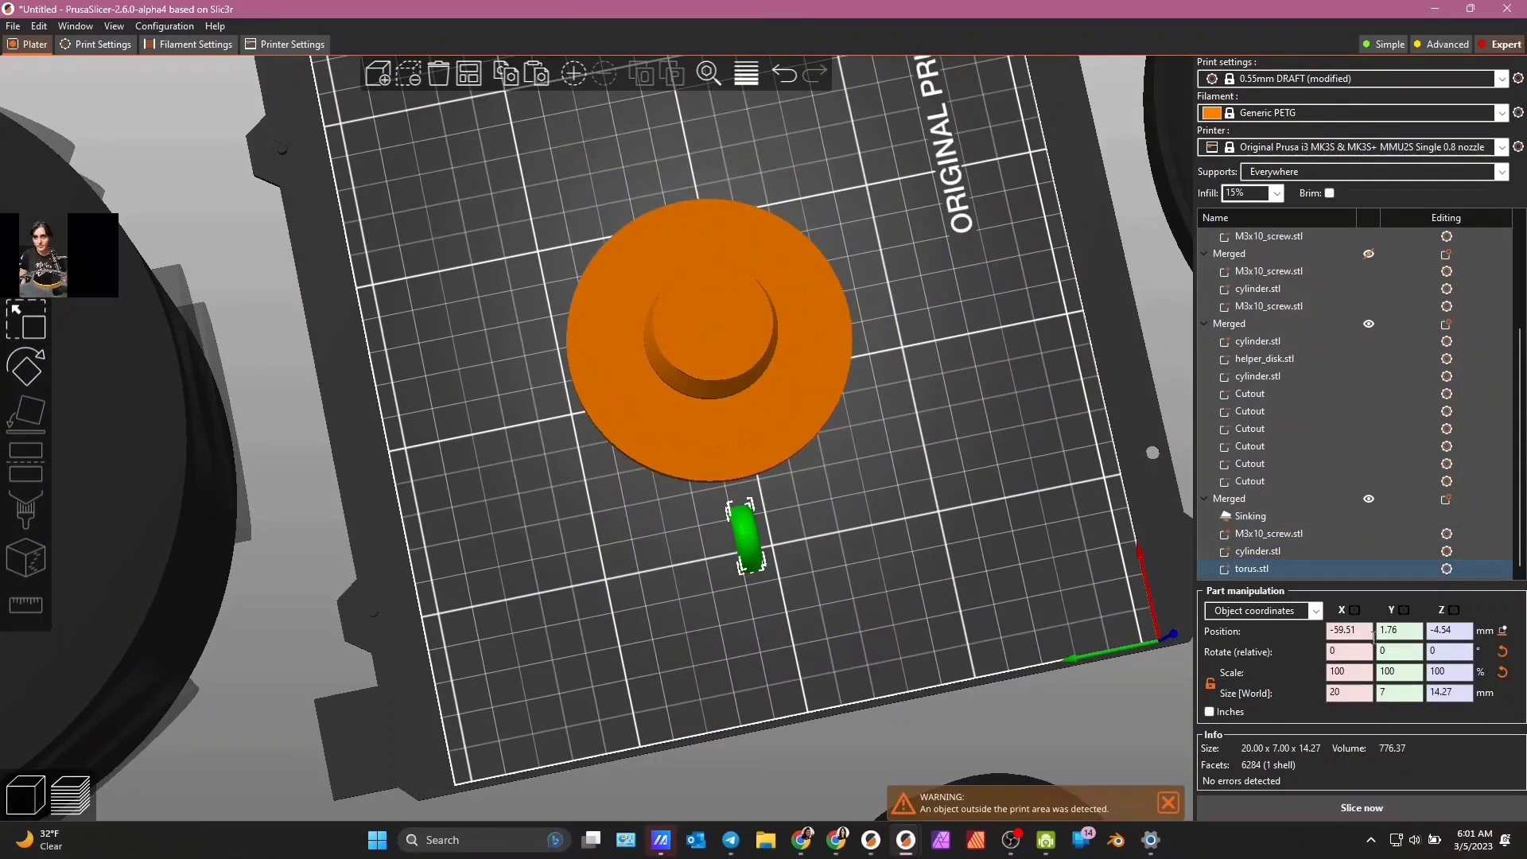
click(1369, 632)
text(0)
key(Tab)
text(0)
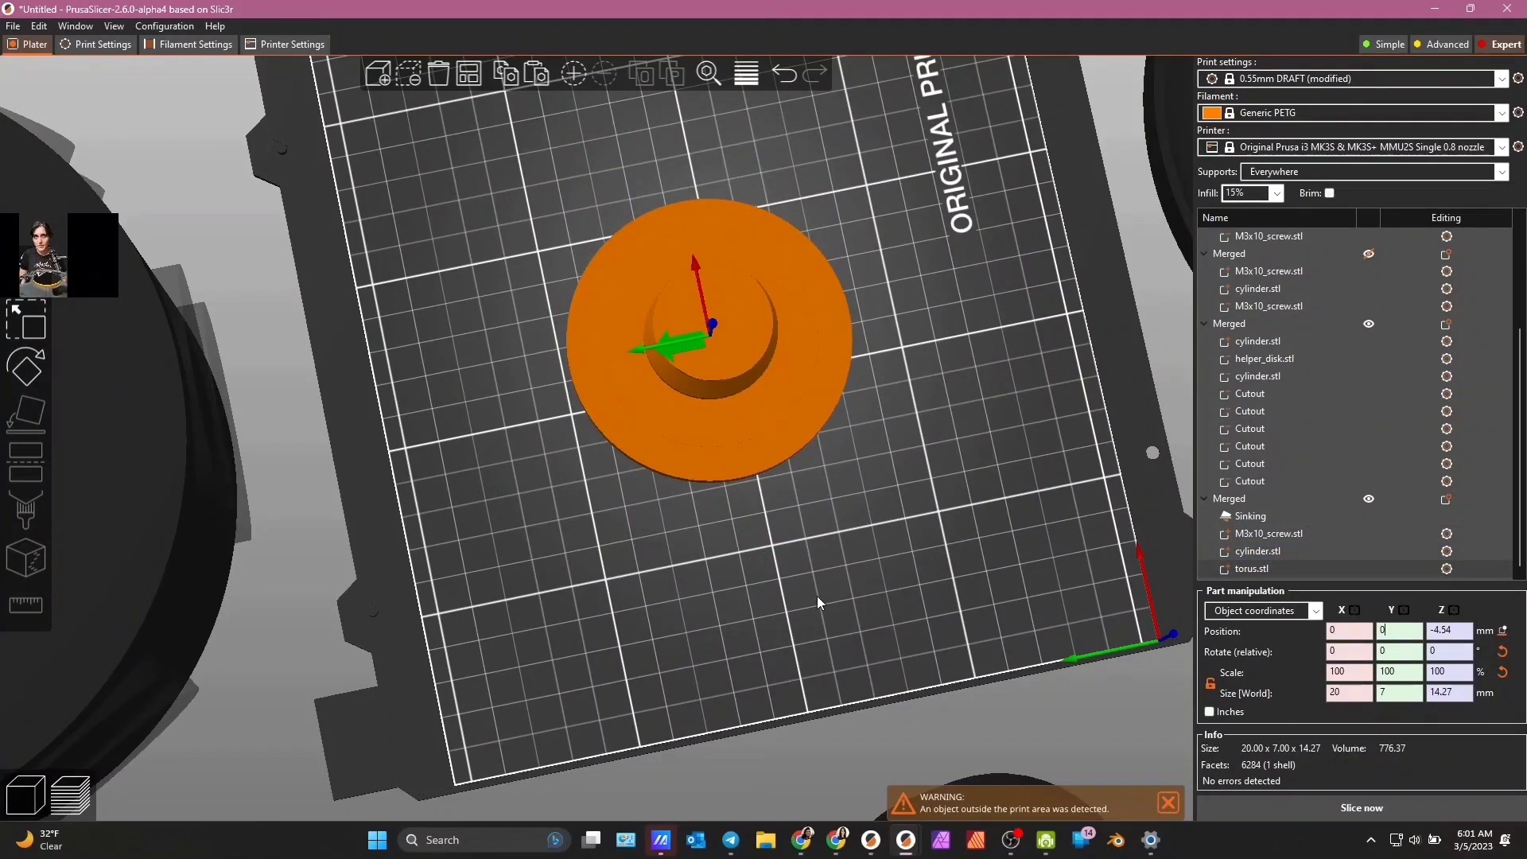
- Change the type of the torus part in the merged lid to Negative Volume
drag(817, 595, 830, 481)
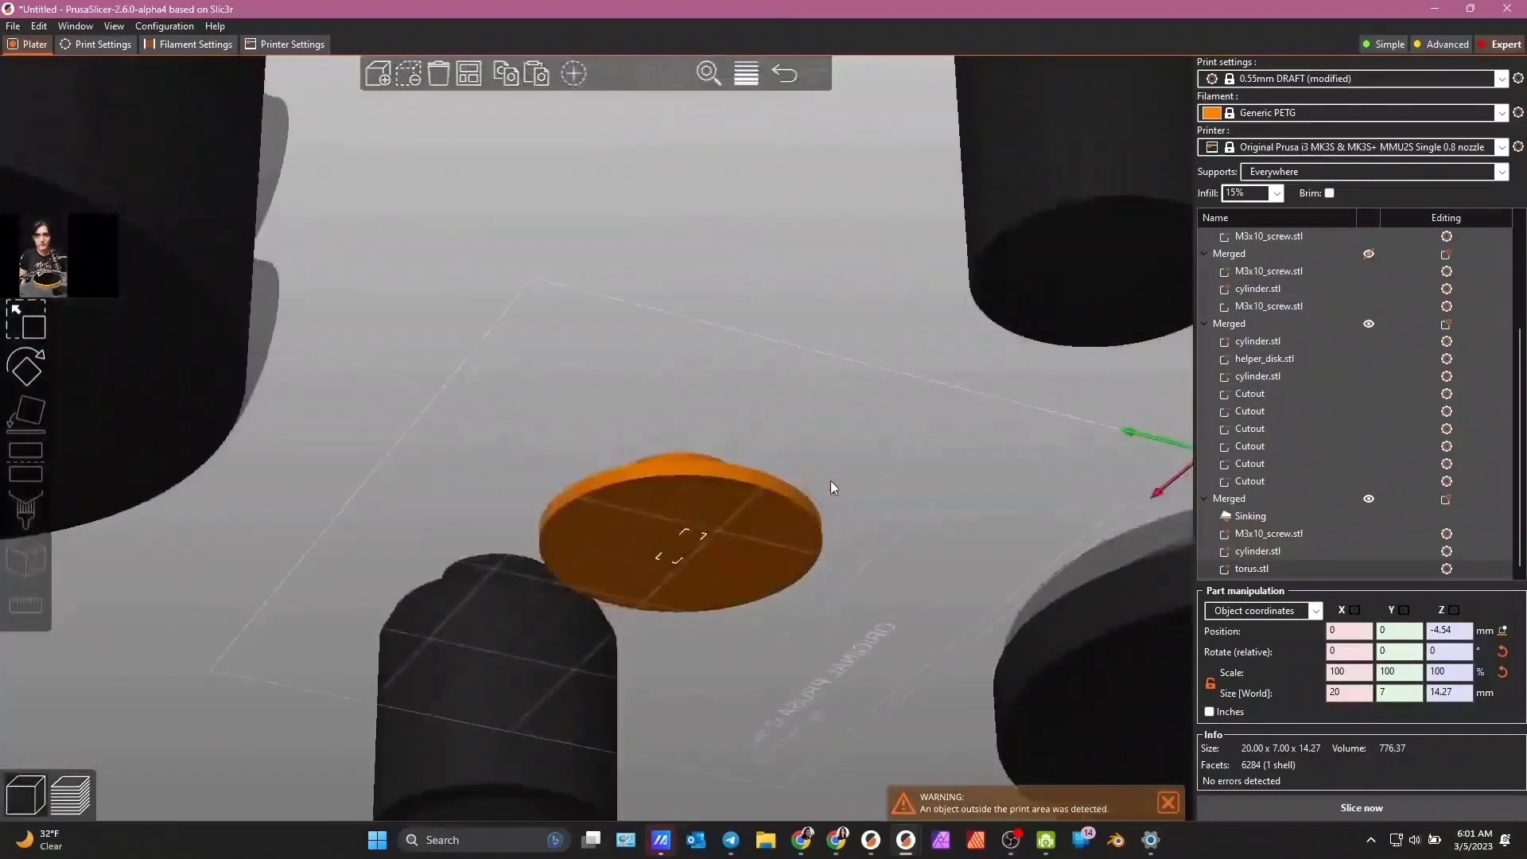
right_click(1256, 571)
click(1324, 490)
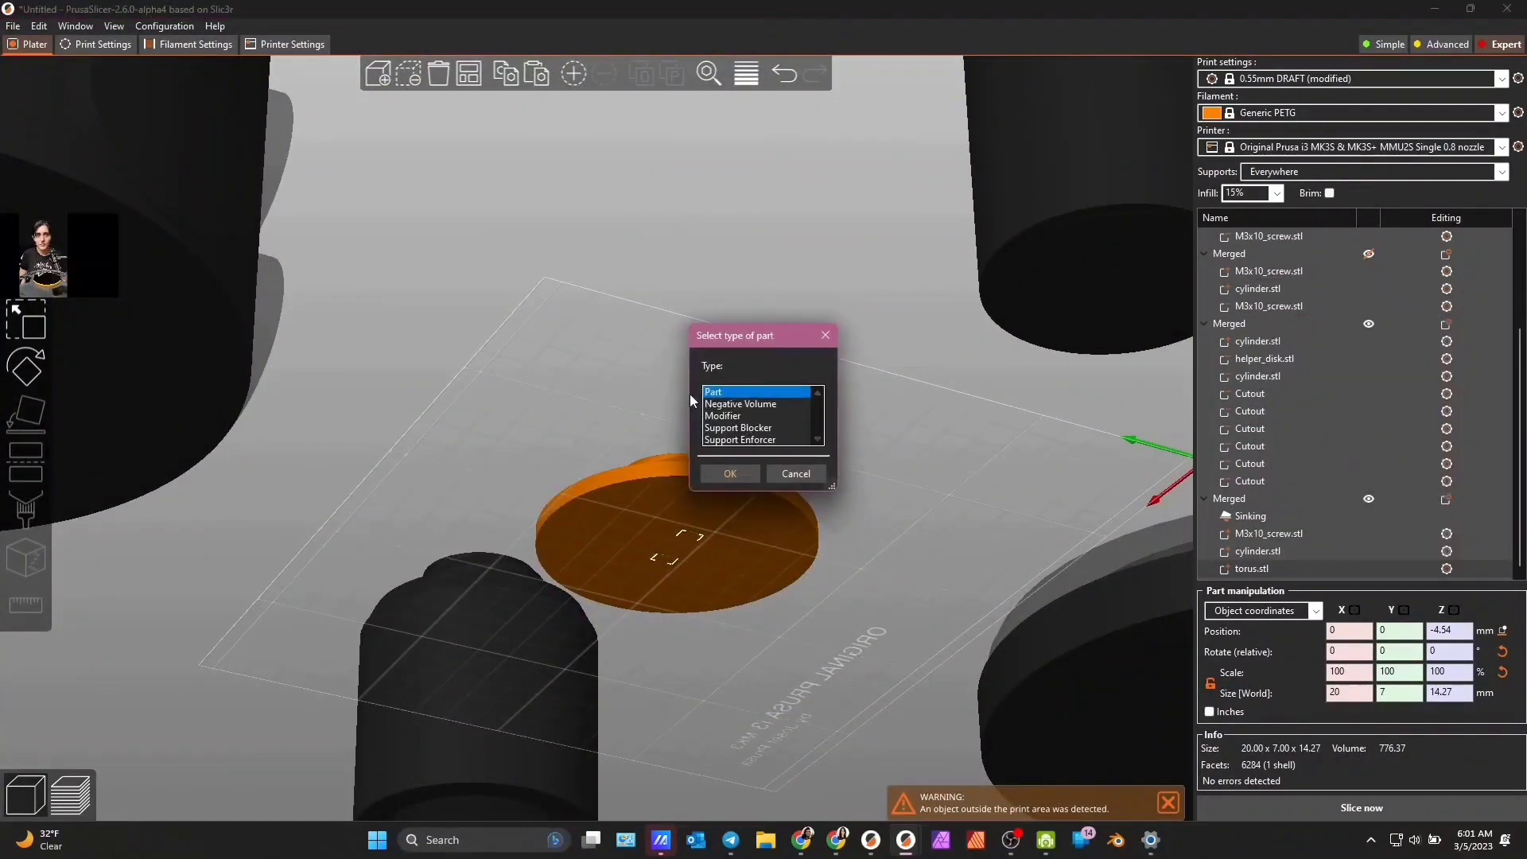
click(720, 404)
click(730, 473)
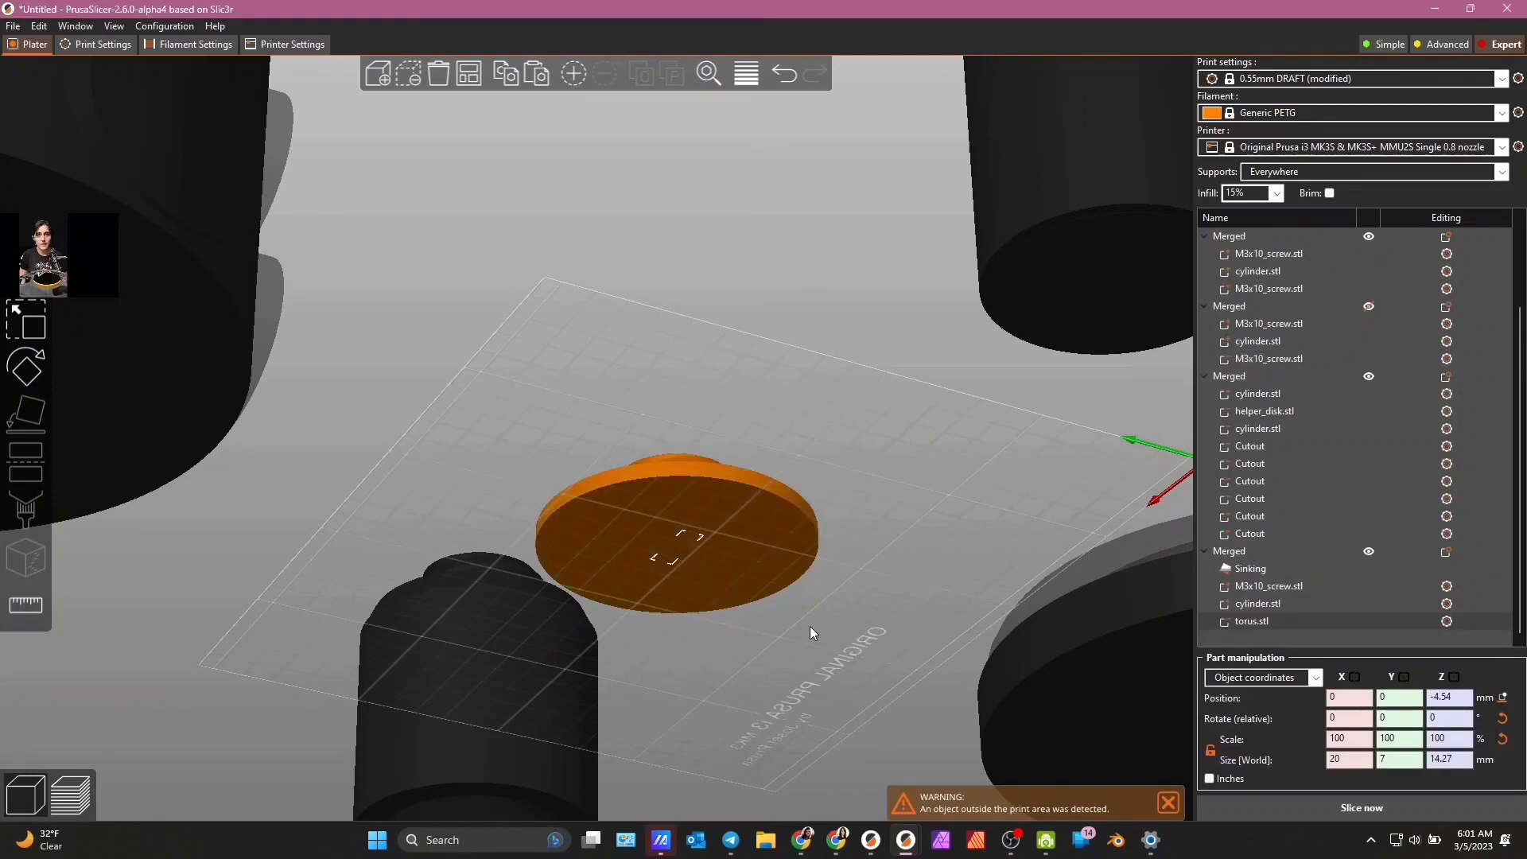
- Slice the lid and inspect the torus-shaped cutout from the underside
drag(809, 627, 819, 668)
click(1267, 808)
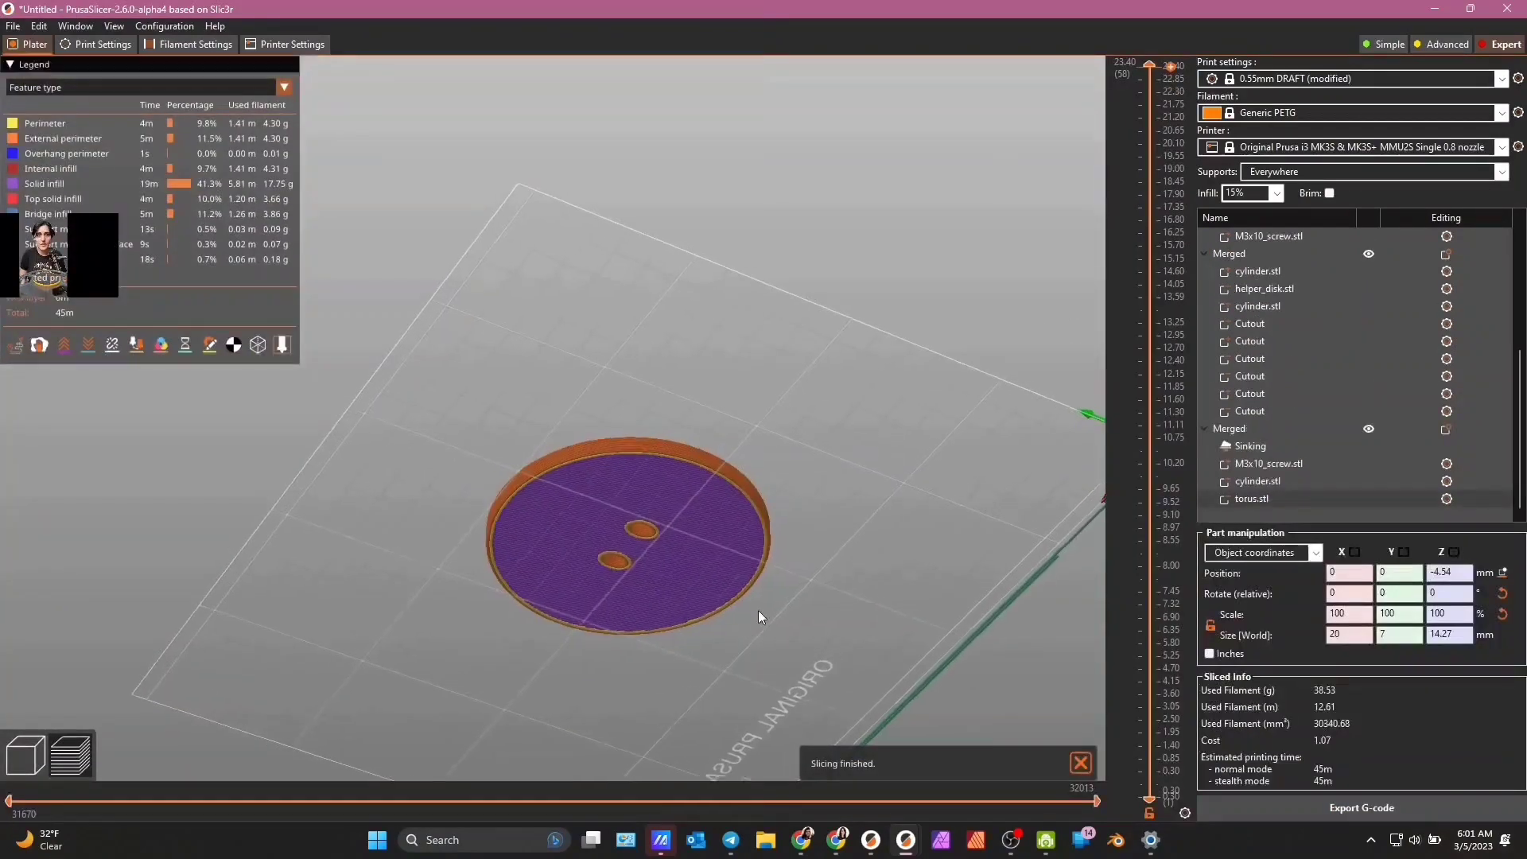
drag(758, 609, 1049, 153)
scroll(781, 608, up, 5)
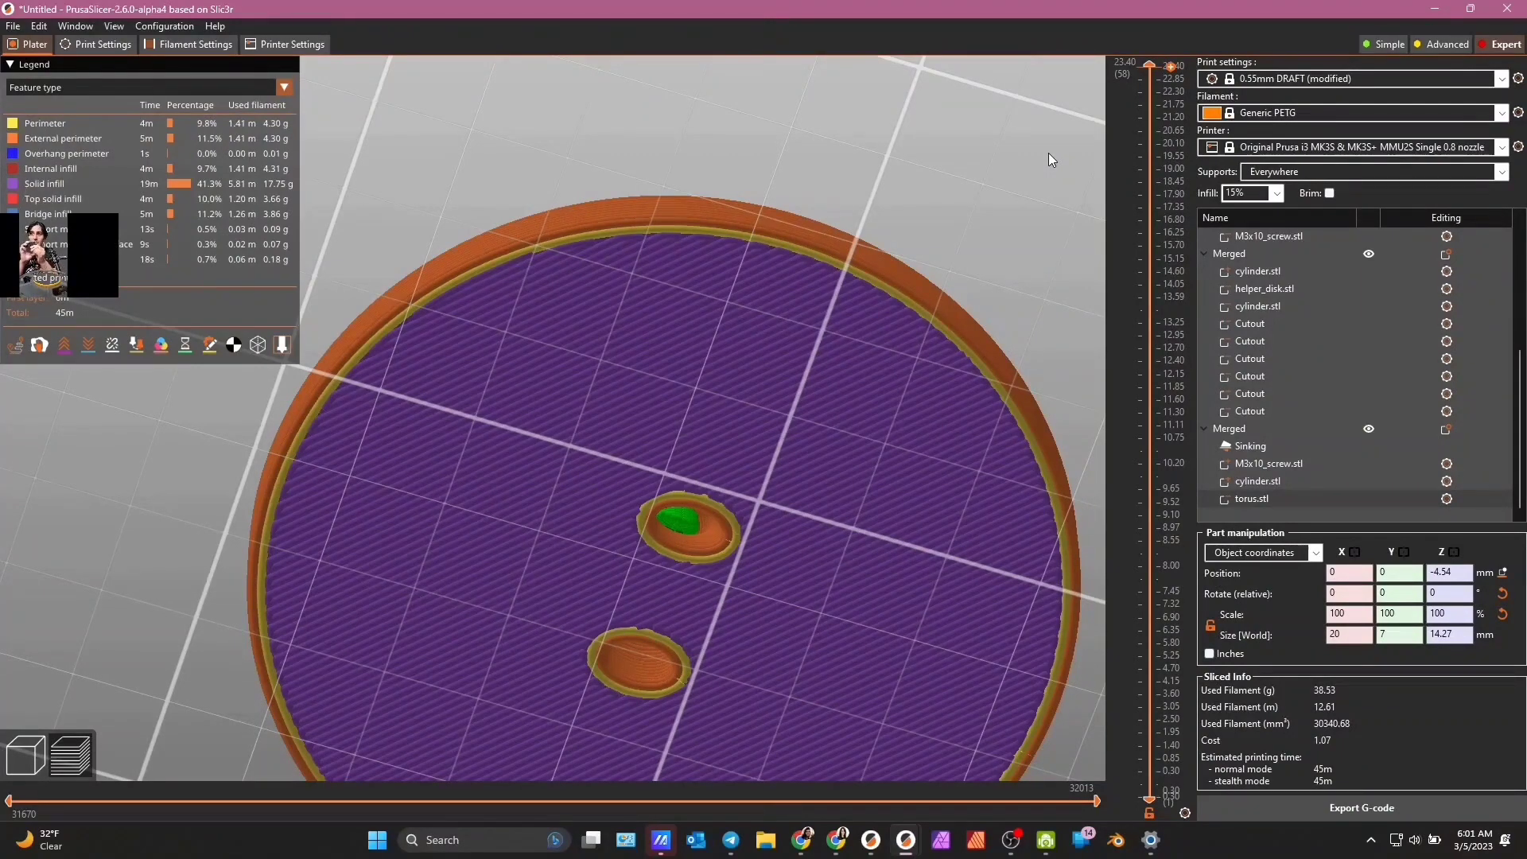
- Return to the 3D editor and set the negative torus's Y size to 6 mm
click(40, 759)
drag(985, 205, 1058, 263)
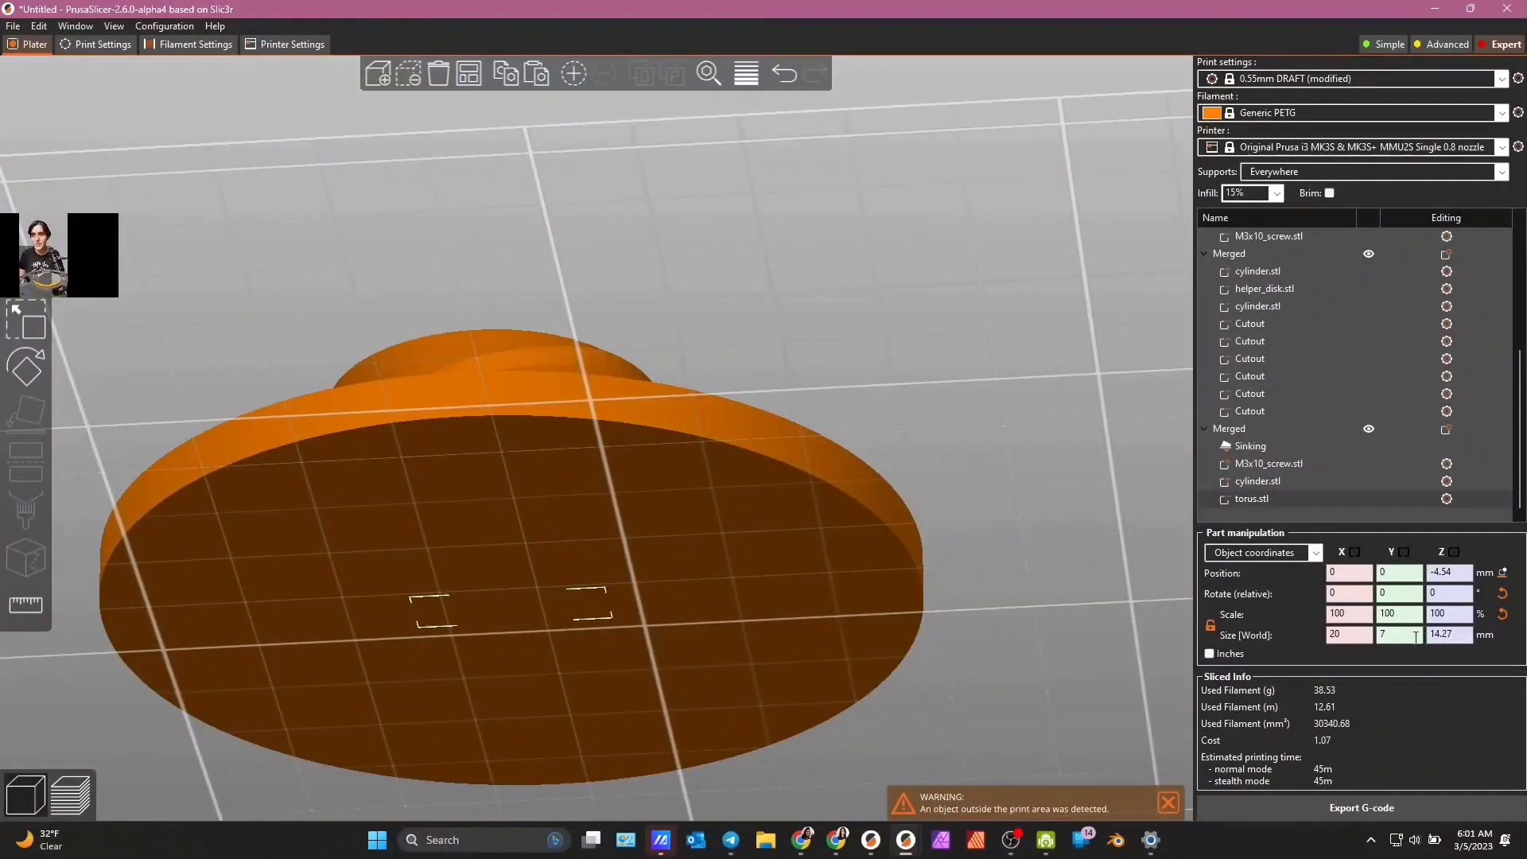
click(1415, 635)
drag(1185, 638, 1135, 641)
double_click(1413, 641)
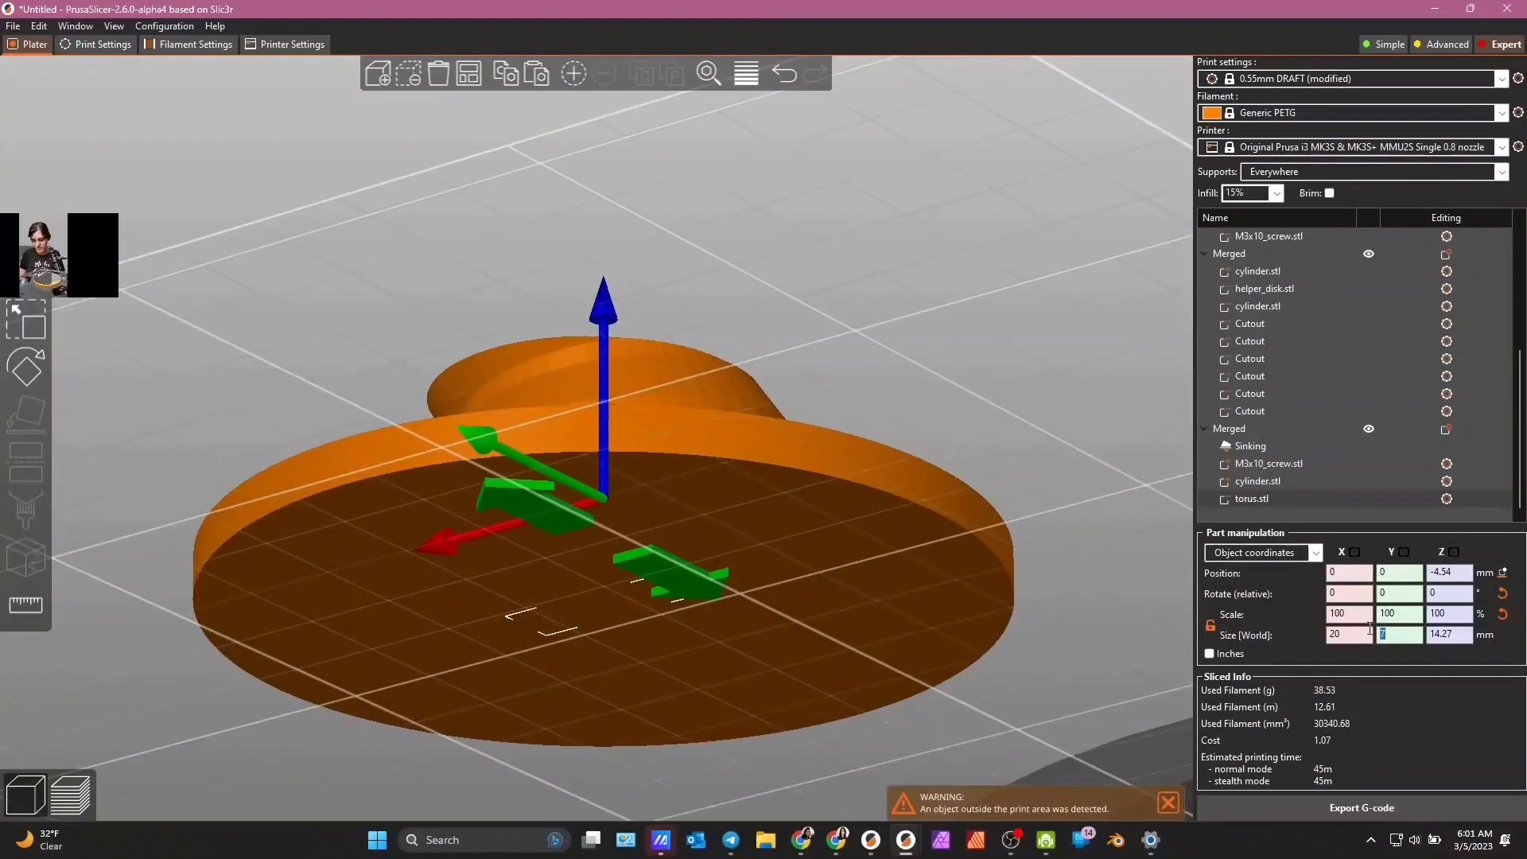
text(6)
key(Return)
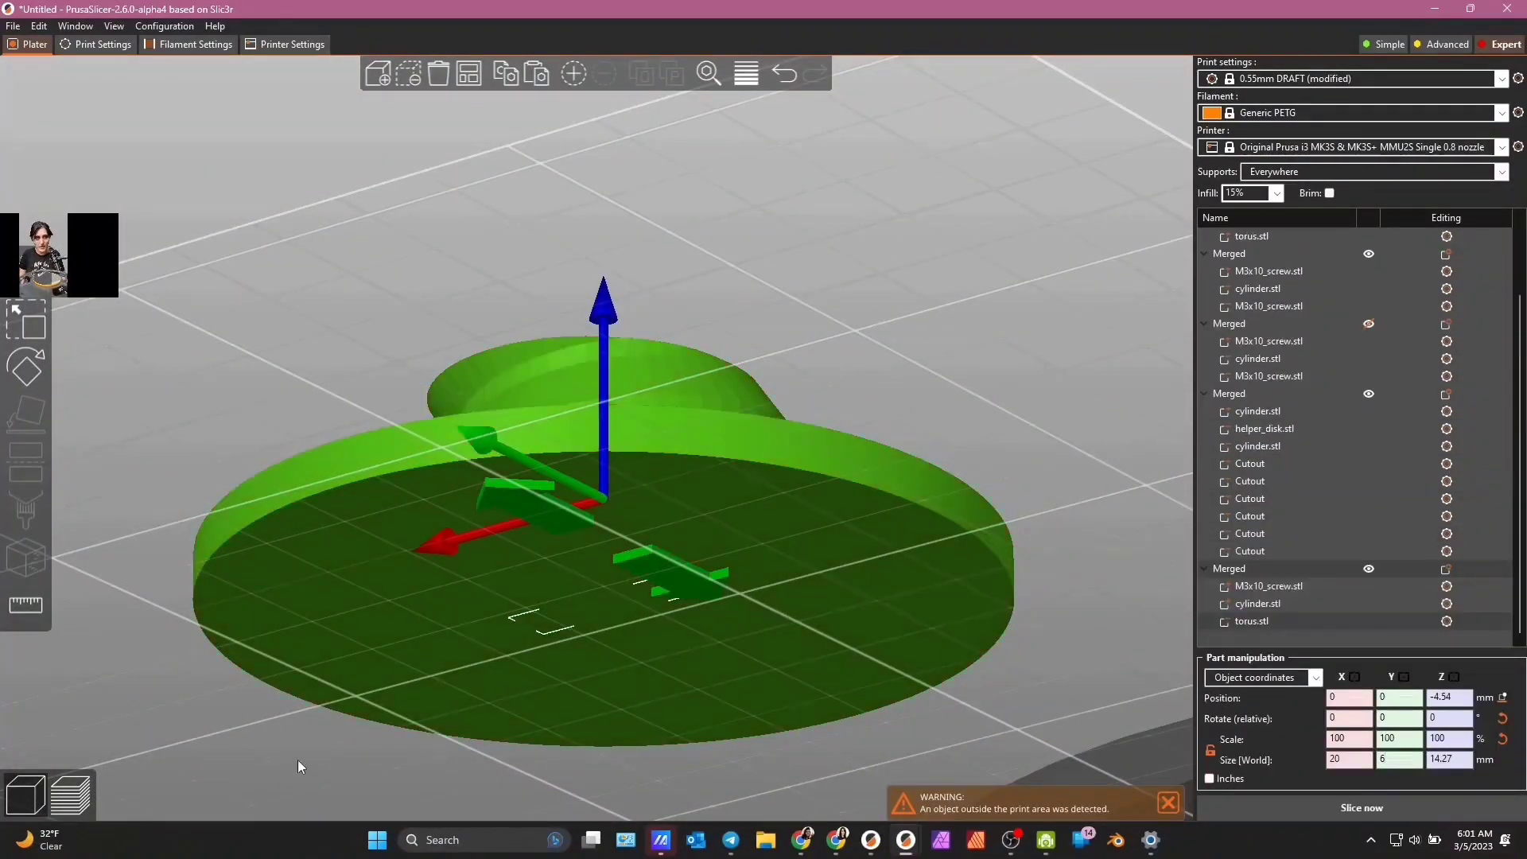
- Reslice the lid and examine the narrower pair of handle holes in its underside
click(1362, 807)
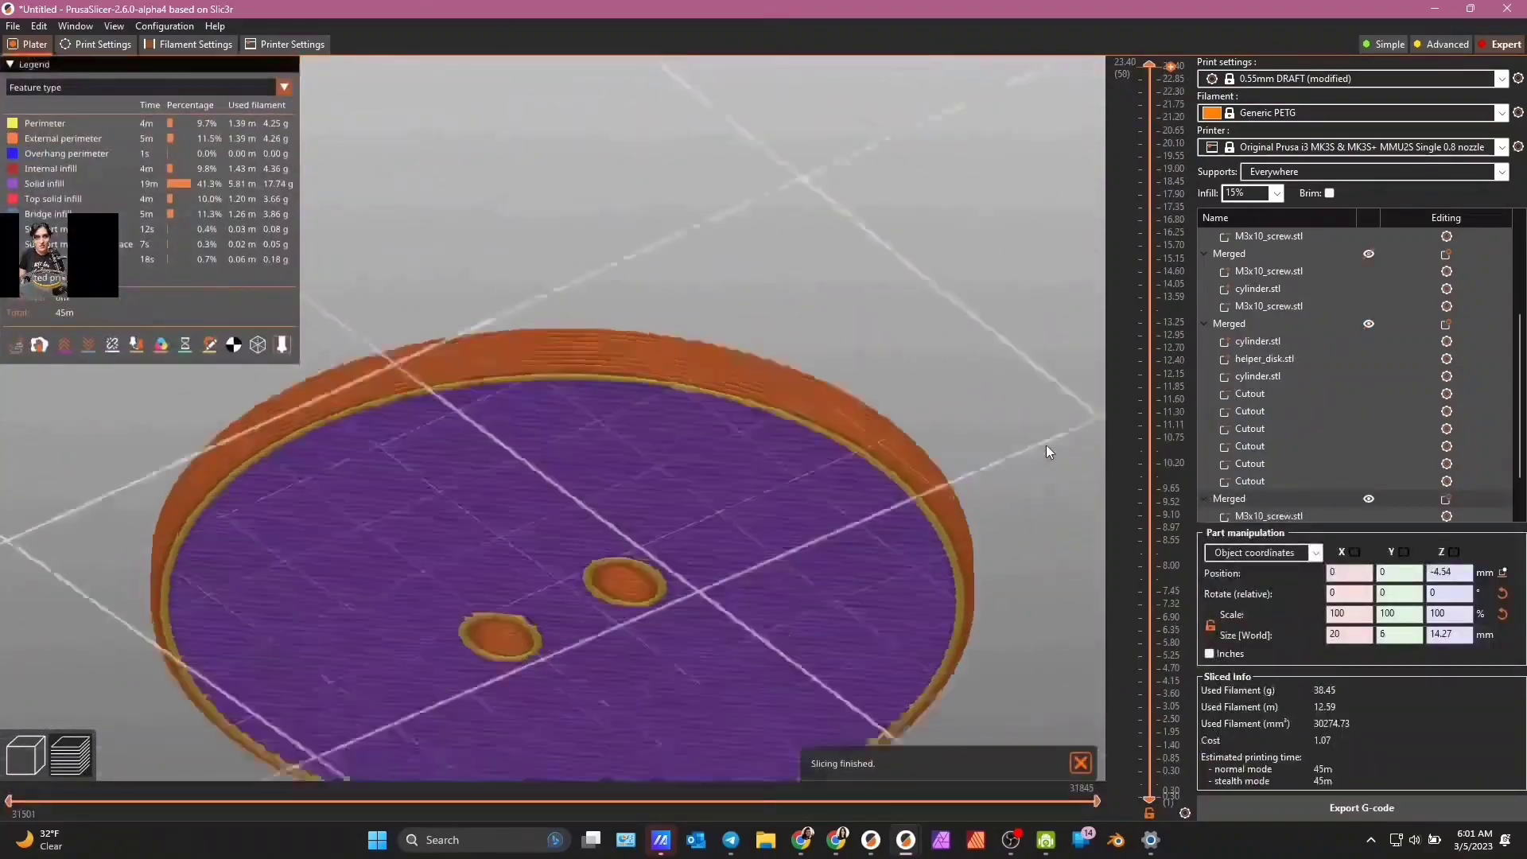
scroll(1045, 429, up, 5)
scroll(1043, 407, down, 5)
drag(1010, 419, 1093, 426)
scroll(977, 426, up, 3)
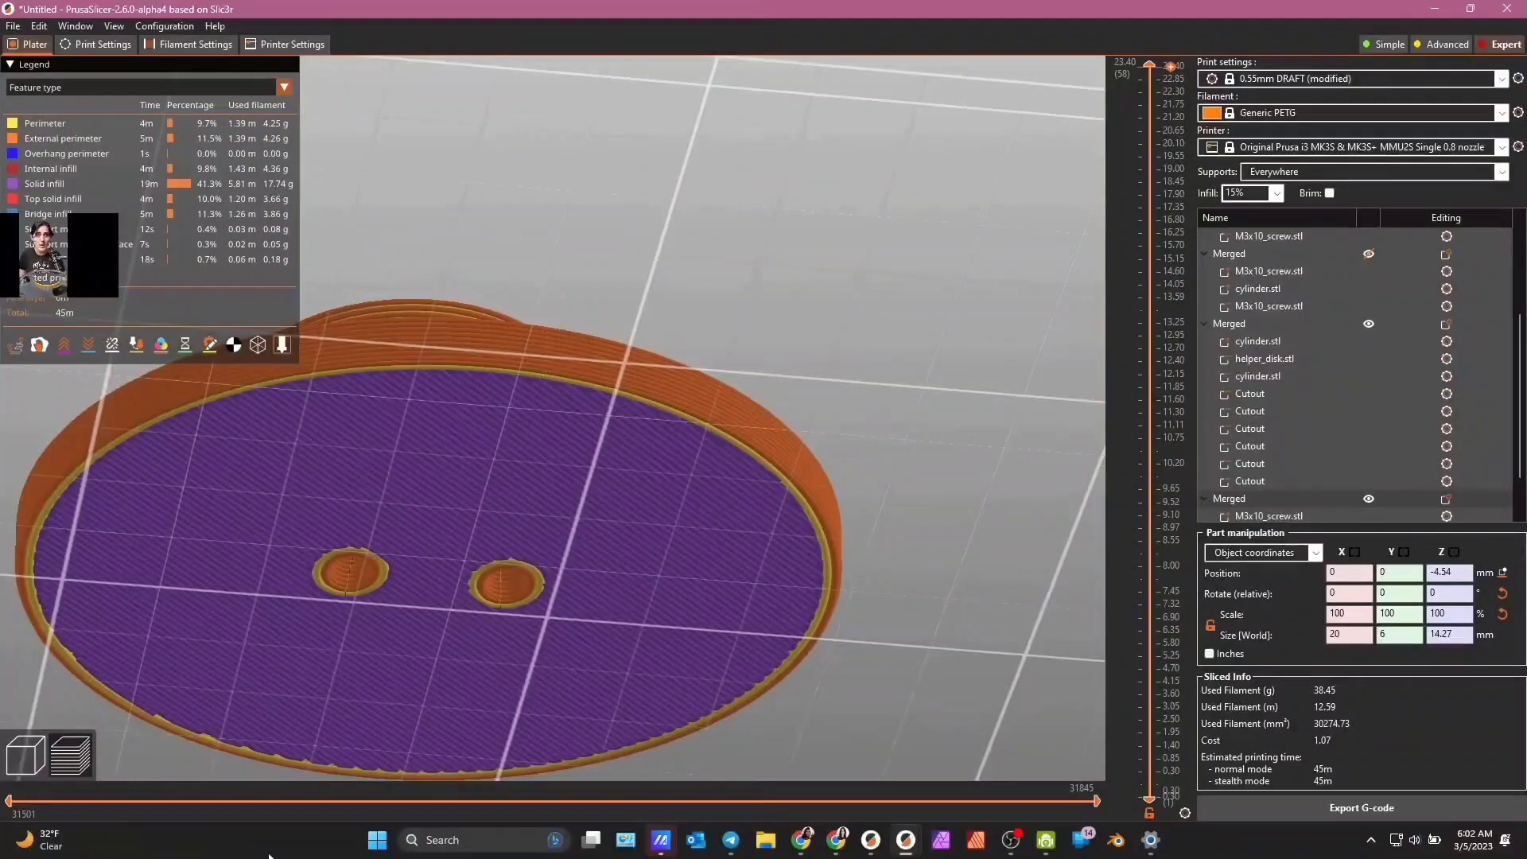
- Set the negative torus's Y size to 10 mm and reslice the lid to check the holes
click(27, 754)
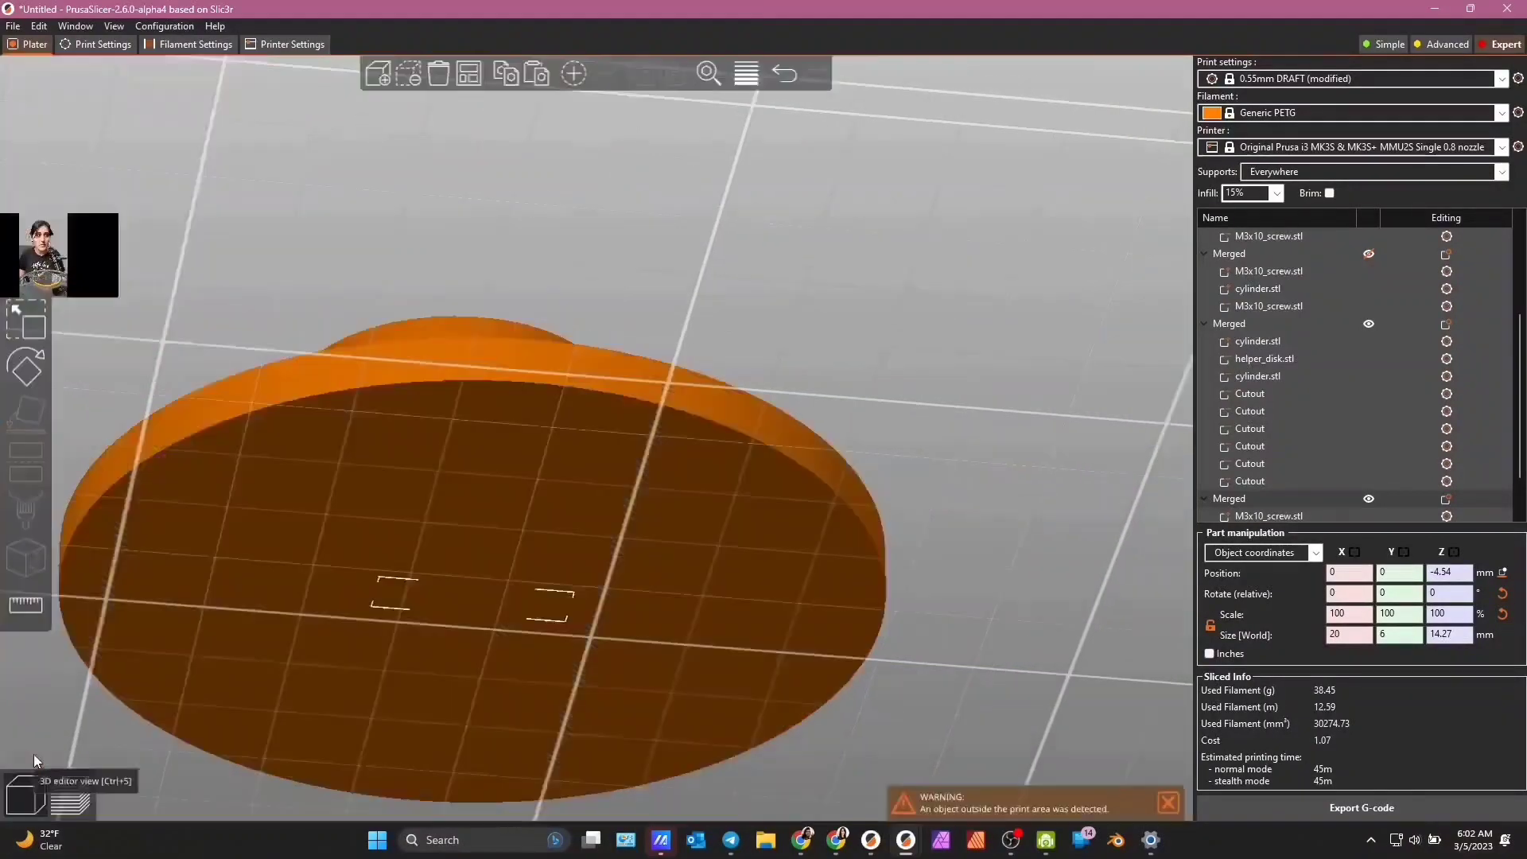
click(1404, 636)
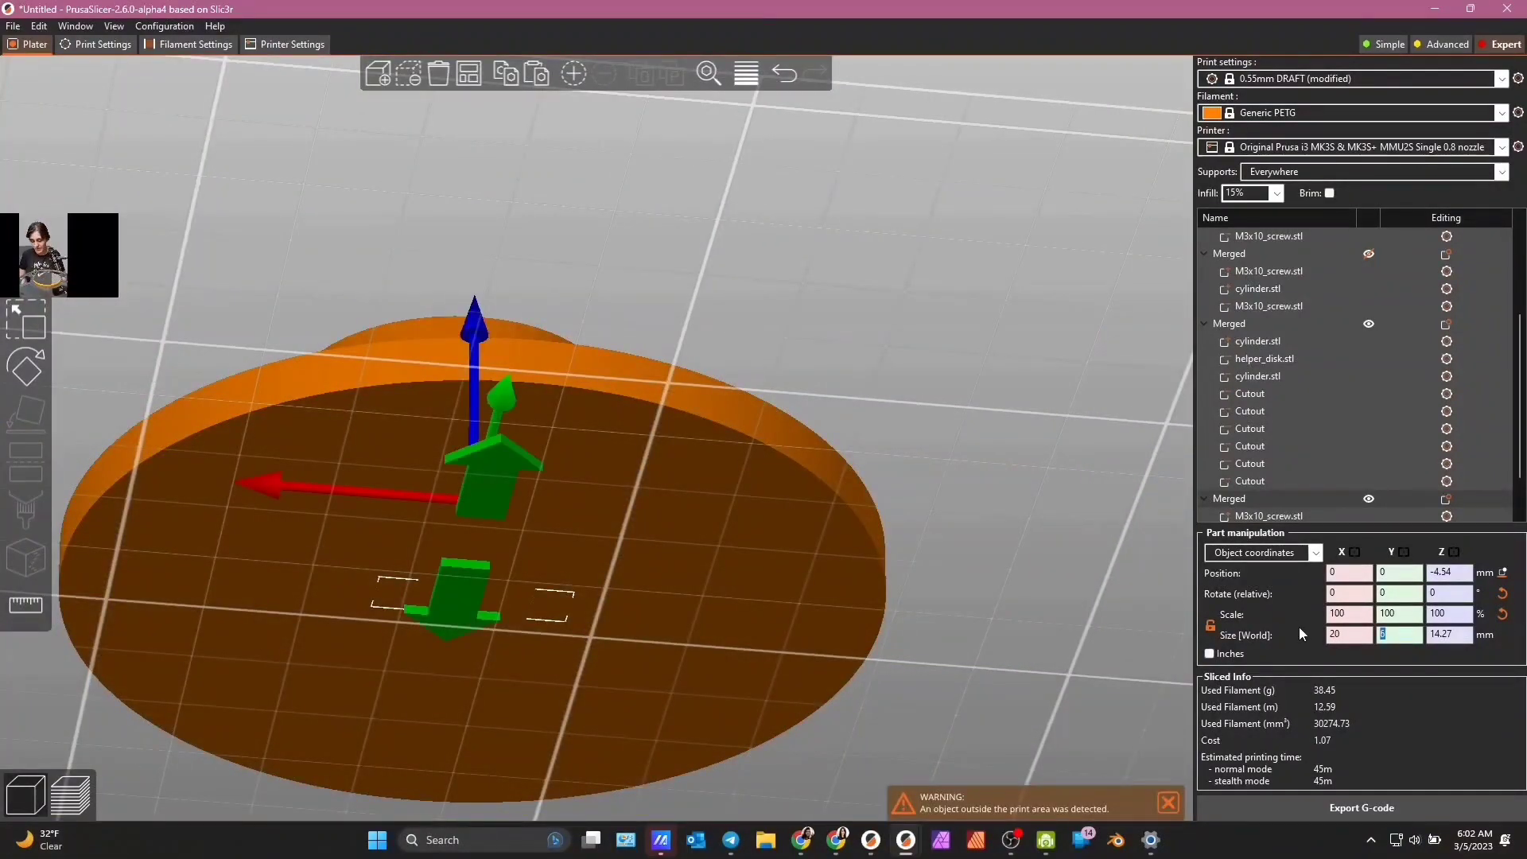
text(10)
key(Return)
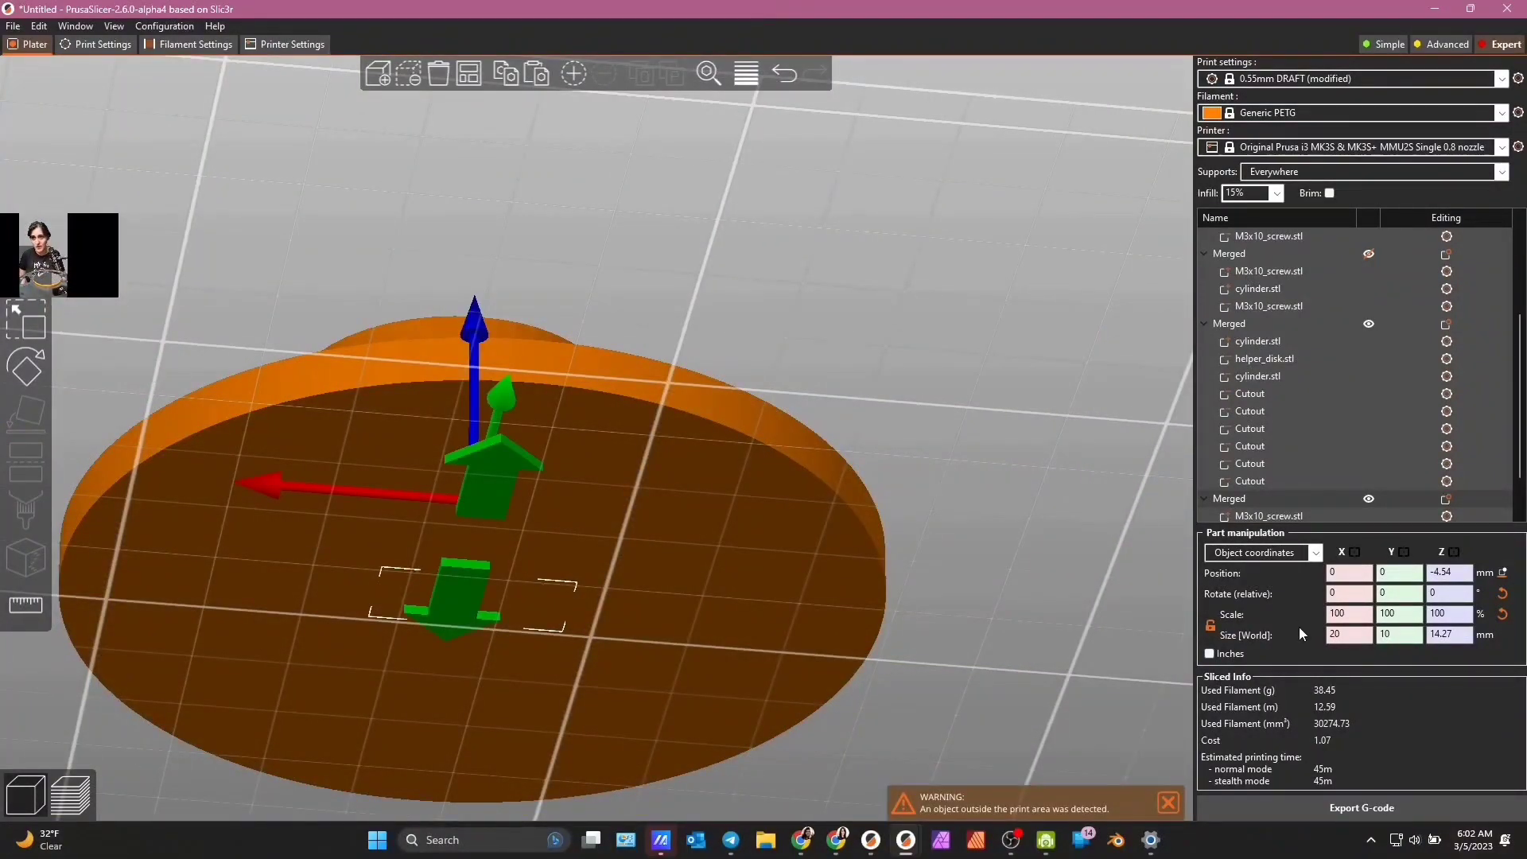
drag(1052, 614, 761, 510)
click(1284, 802)
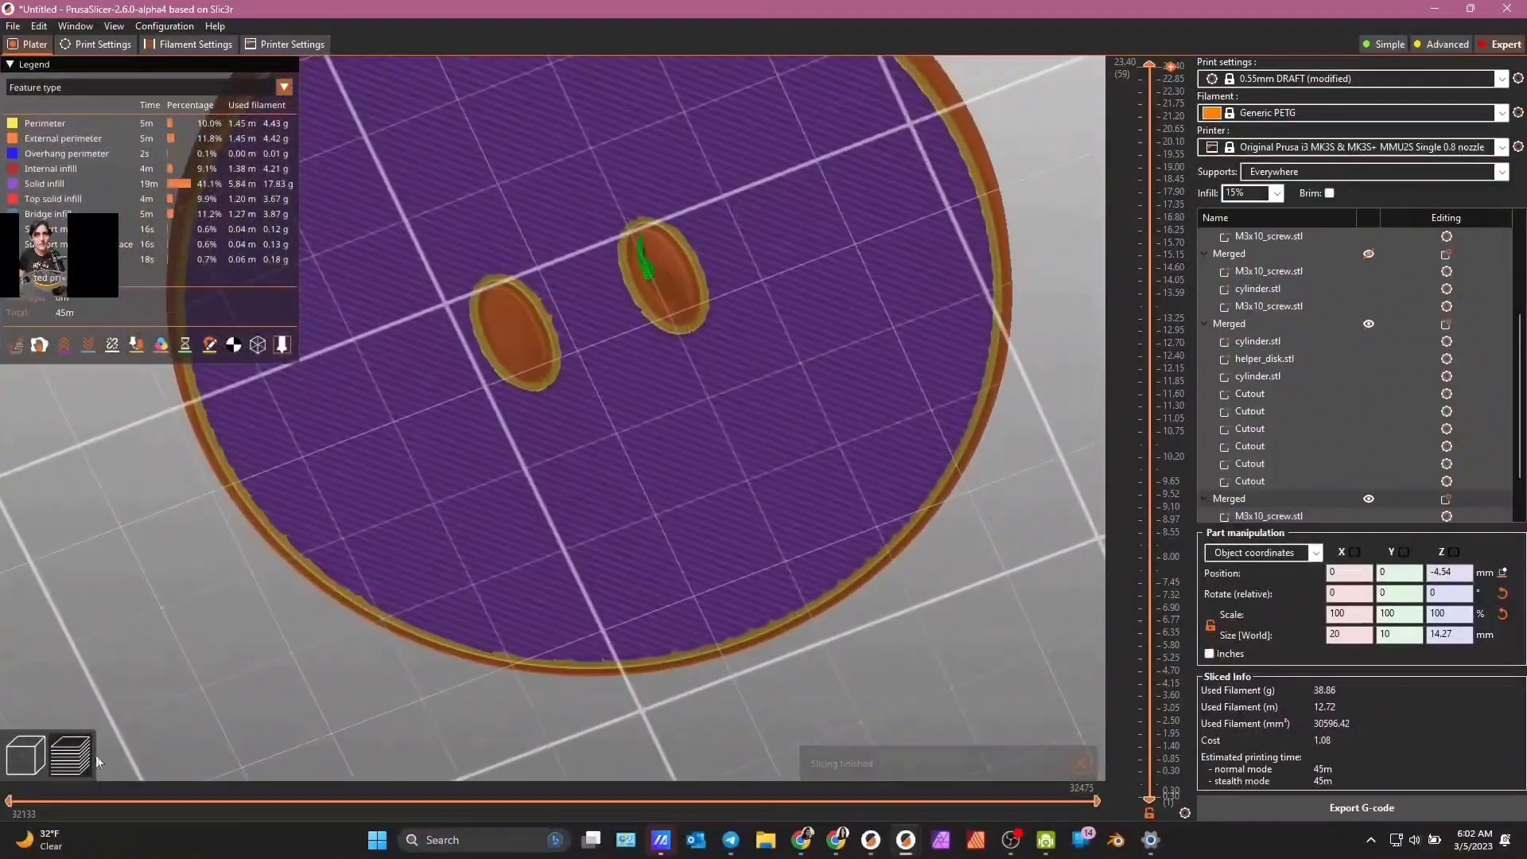
- Set the negative torus's X size to 15 mm and reslice the lid to check the hole spacing
click(20, 762)
click(1420, 636)
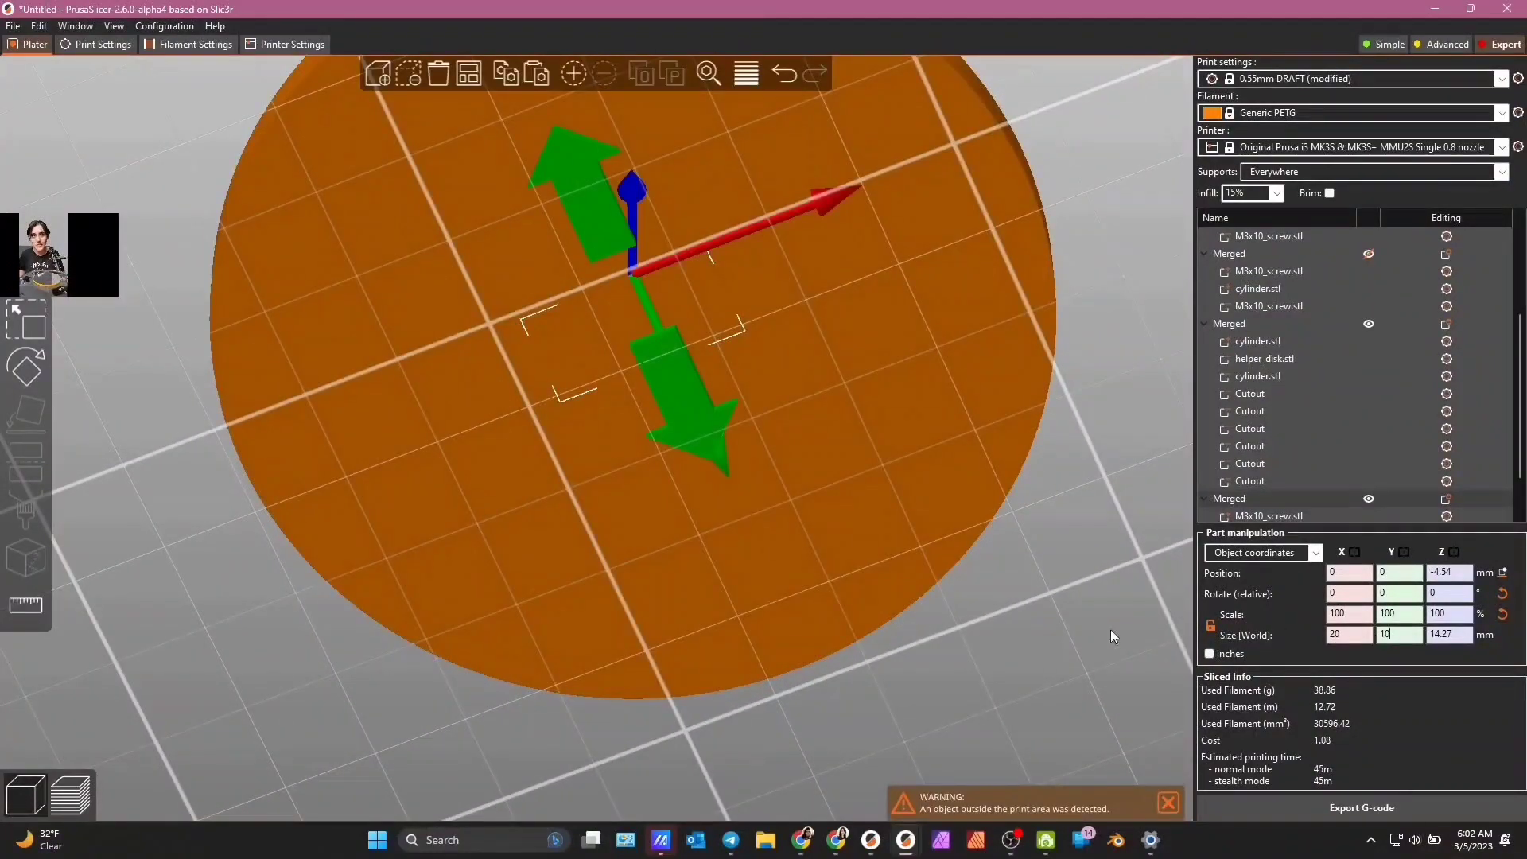
drag(1041, 615, 1244, 636)
click(1343, 636)
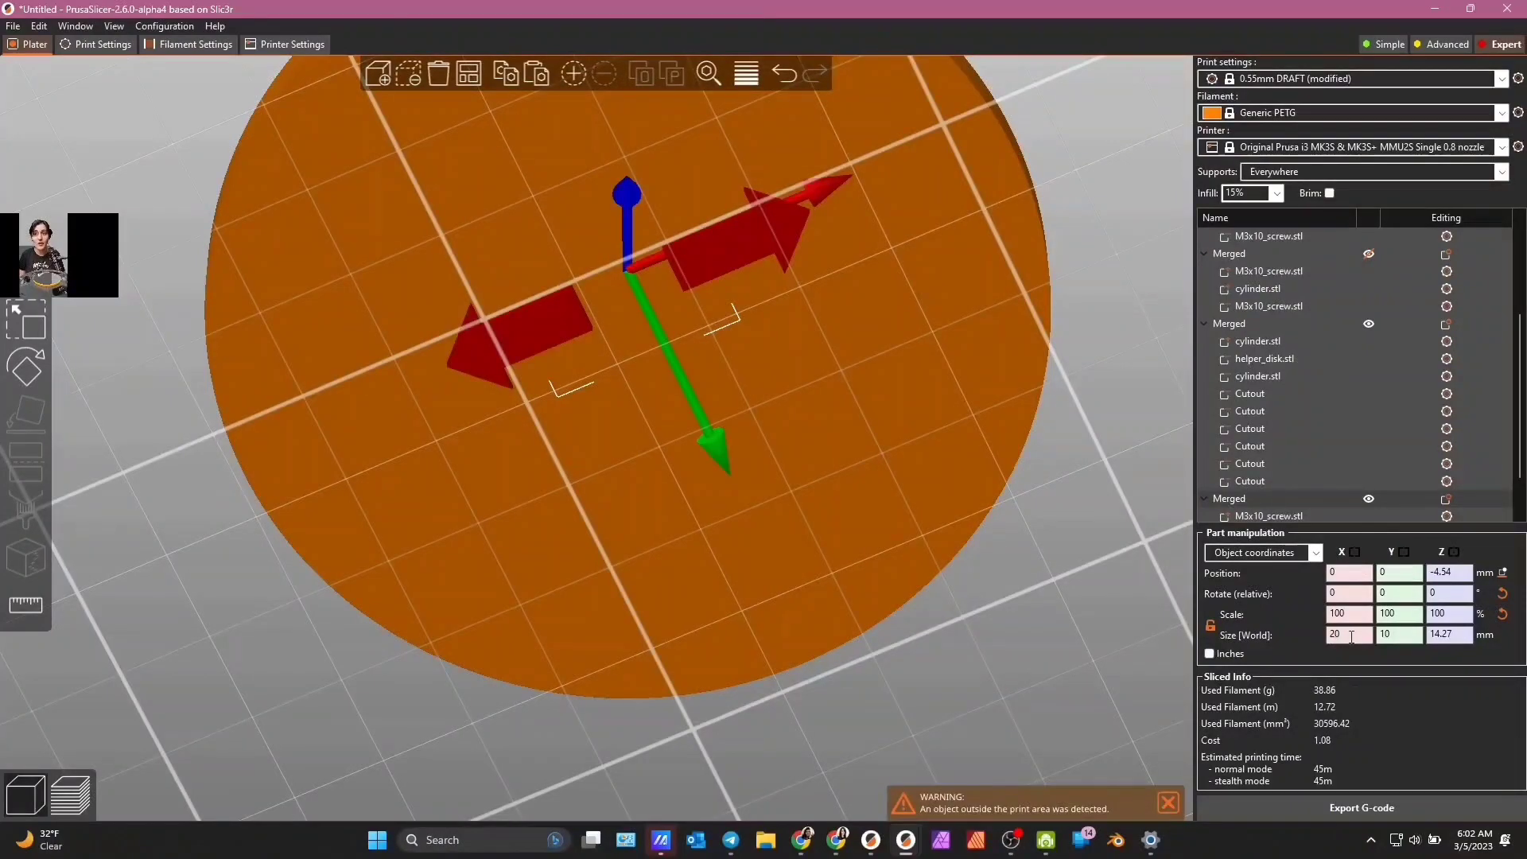
drag(1351, 637, 1320, 636)
text(15)
click(1376, 807)
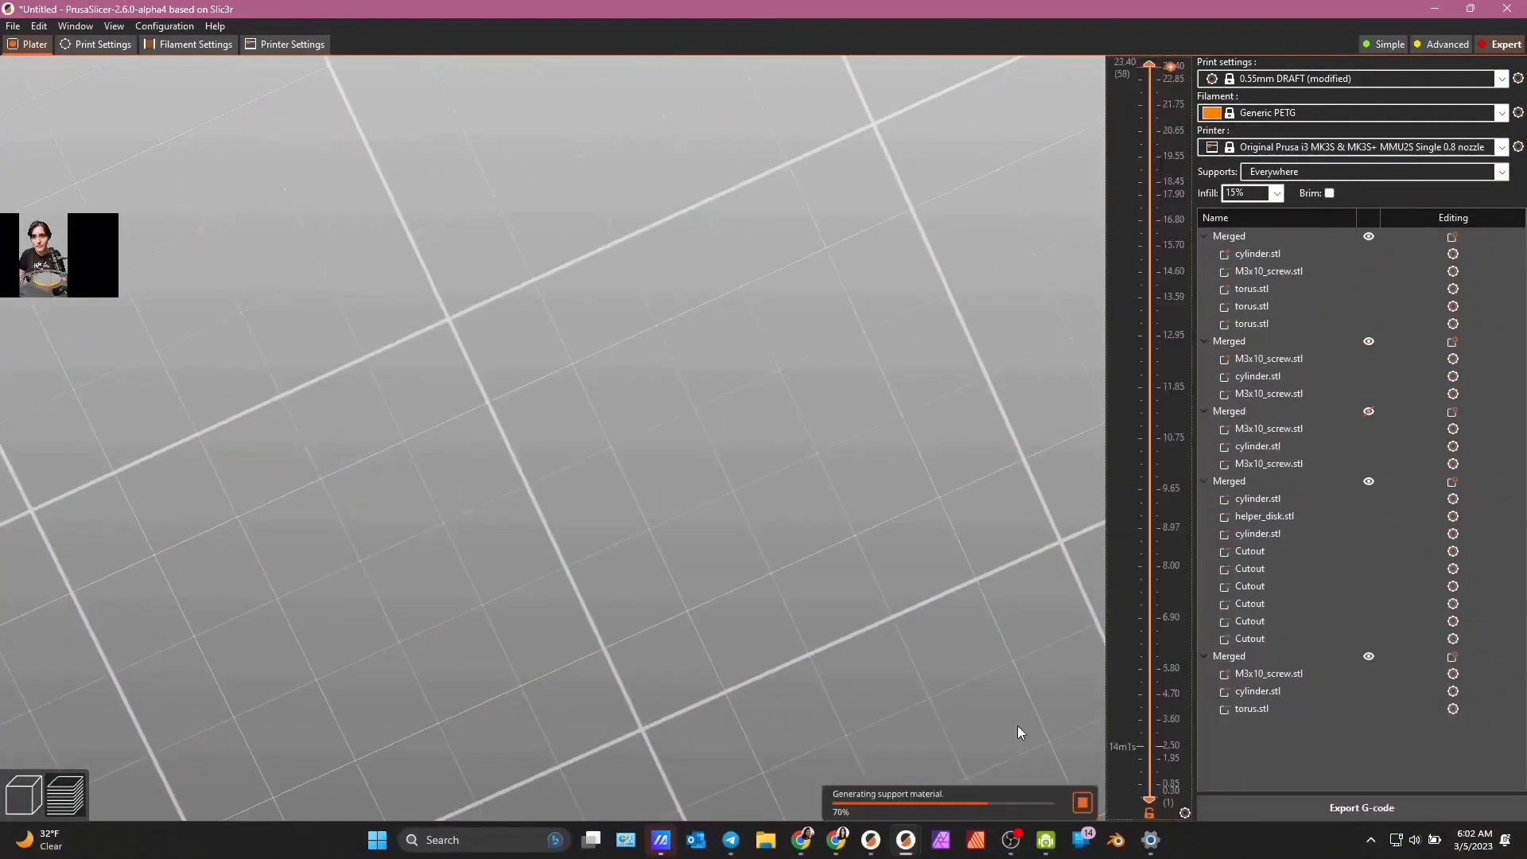
mouse_move(918, 441)
mouse_down()
mouse_move(870, 470)
mouse_move(821, 427)
mouse_move(837, 446)
mouse_move(866, 396)
mouse_move(899, 422)
mouse_up()
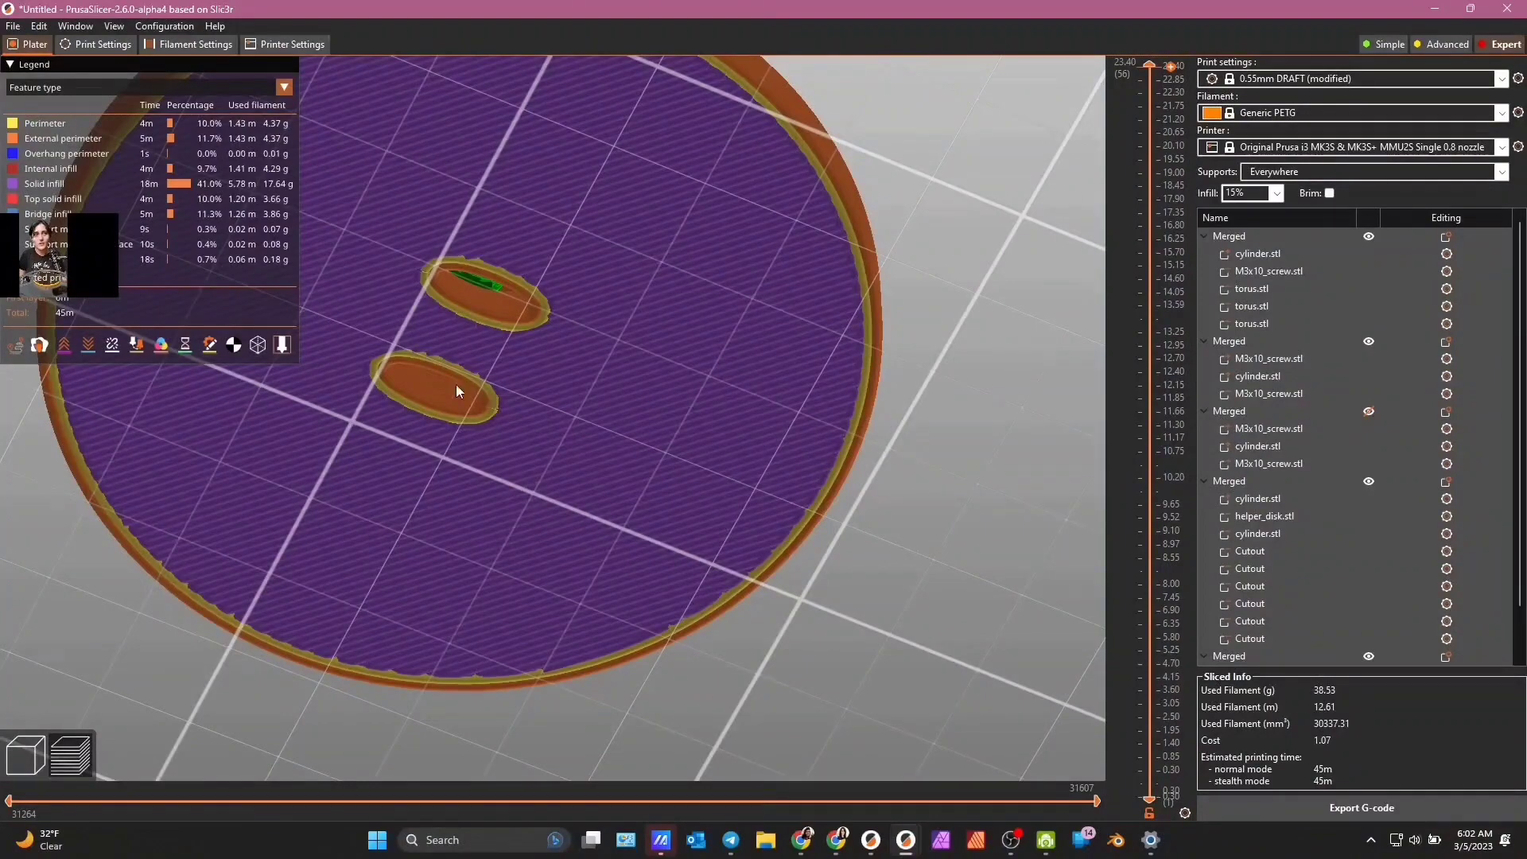
- Reselect the torus part in the editor and set its X size to 25 mm
click(25, 754)
scroll(1368, 591, down, 1)
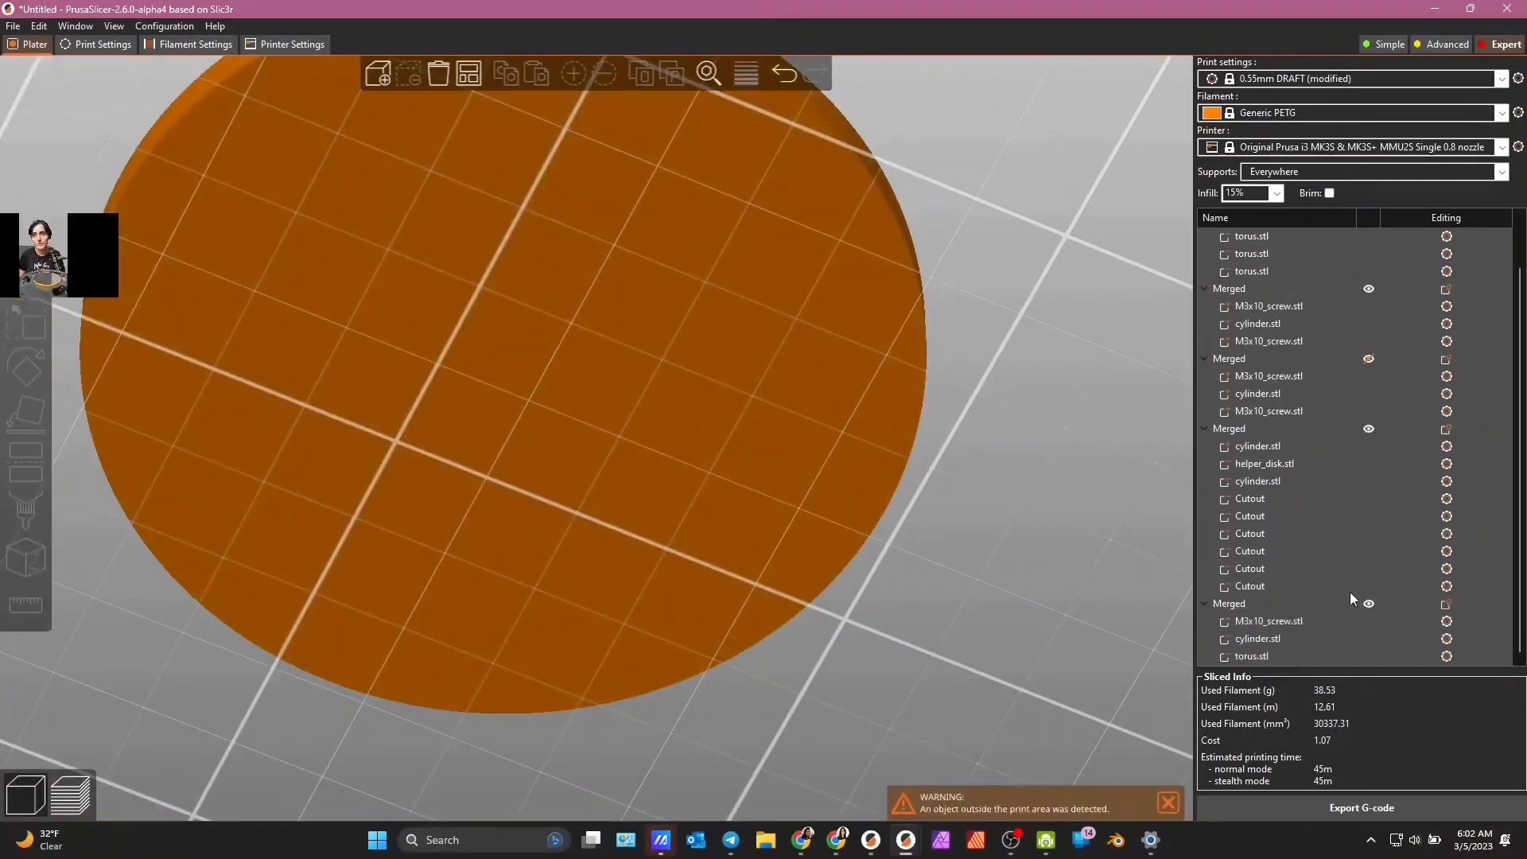
click(1262, 658)
drag(1023, 634, 1002, 667)
click(1355, 635)
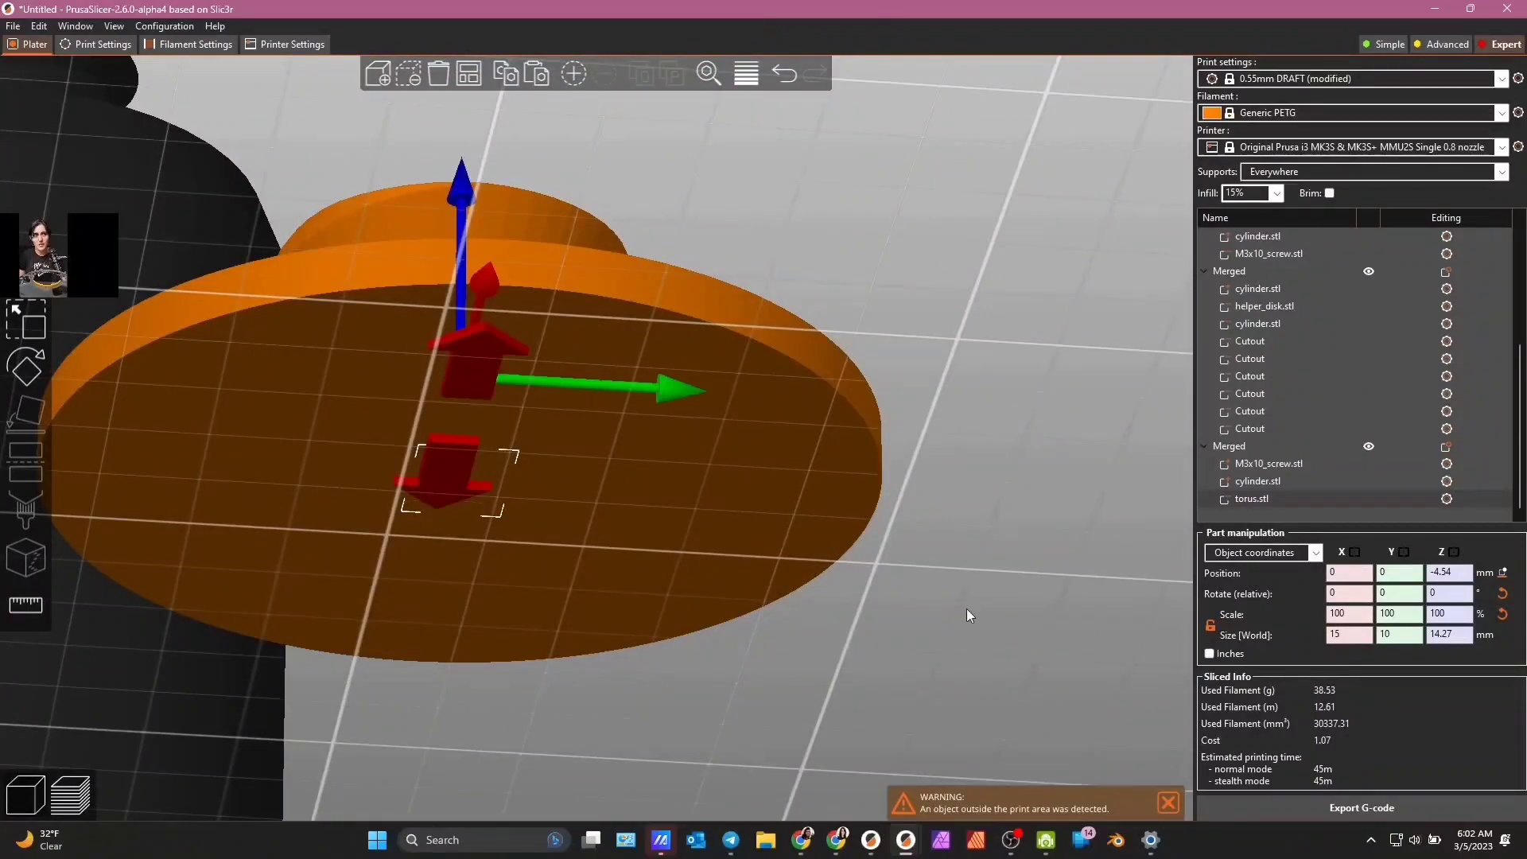
drag(967, 608, 1040, 598)
drag(1344, 634, 1316, 636)
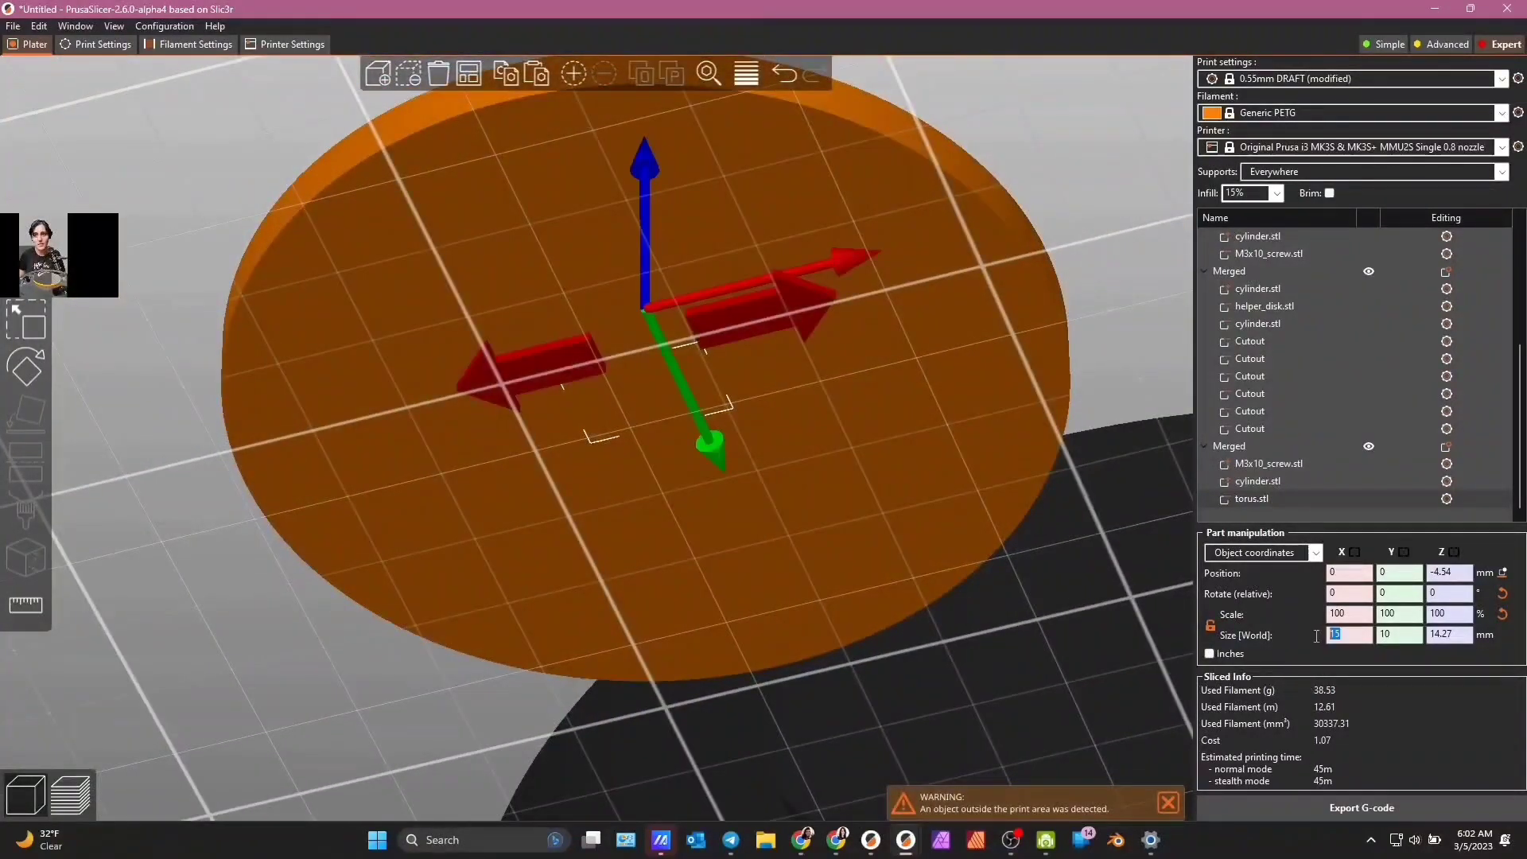
text(25)
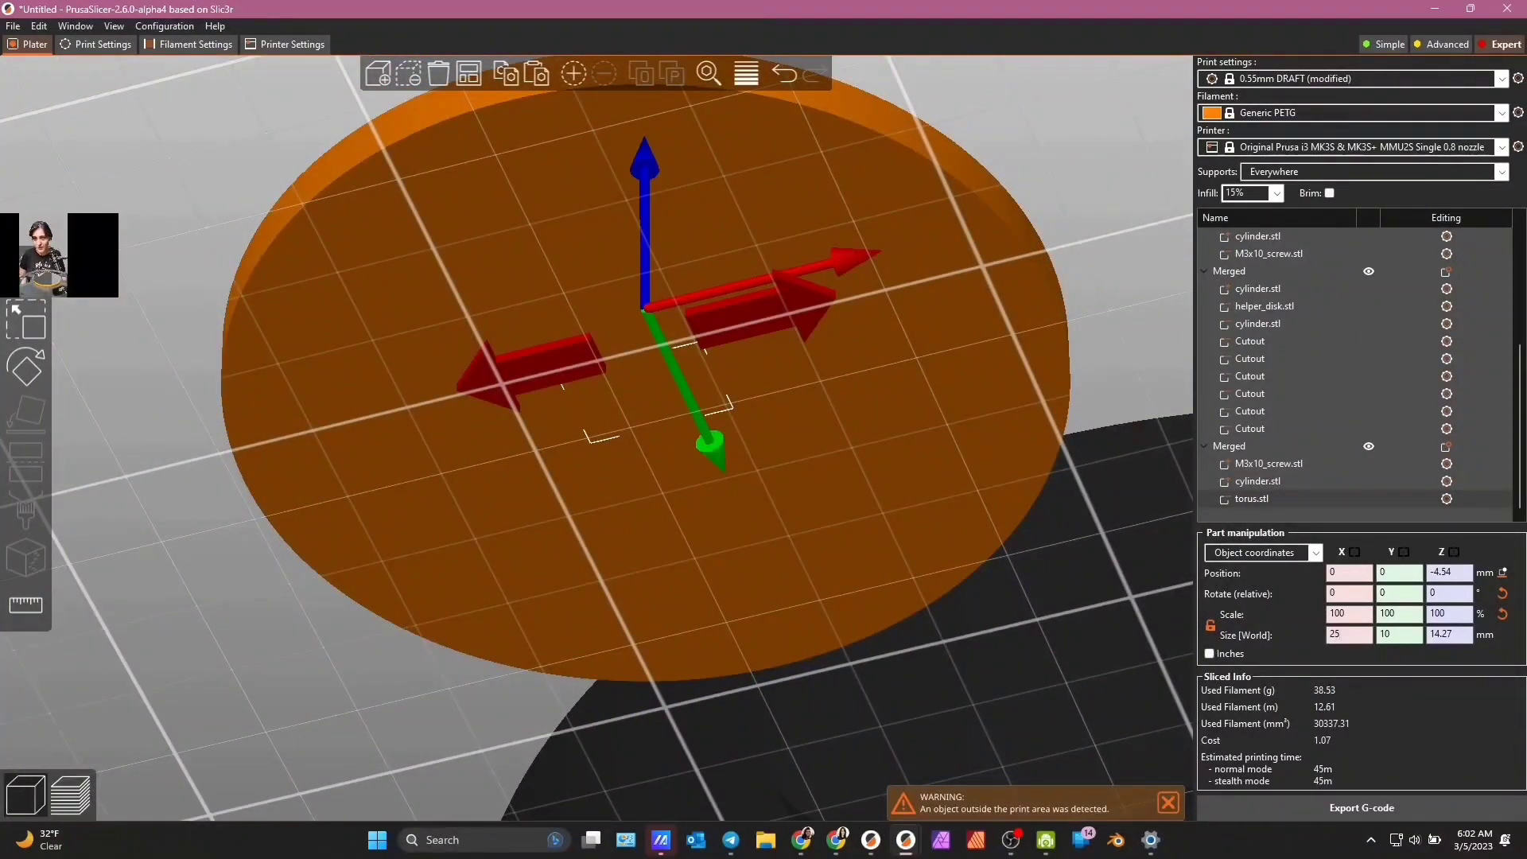
key(Return)
scroll(410, 611, up, 3)
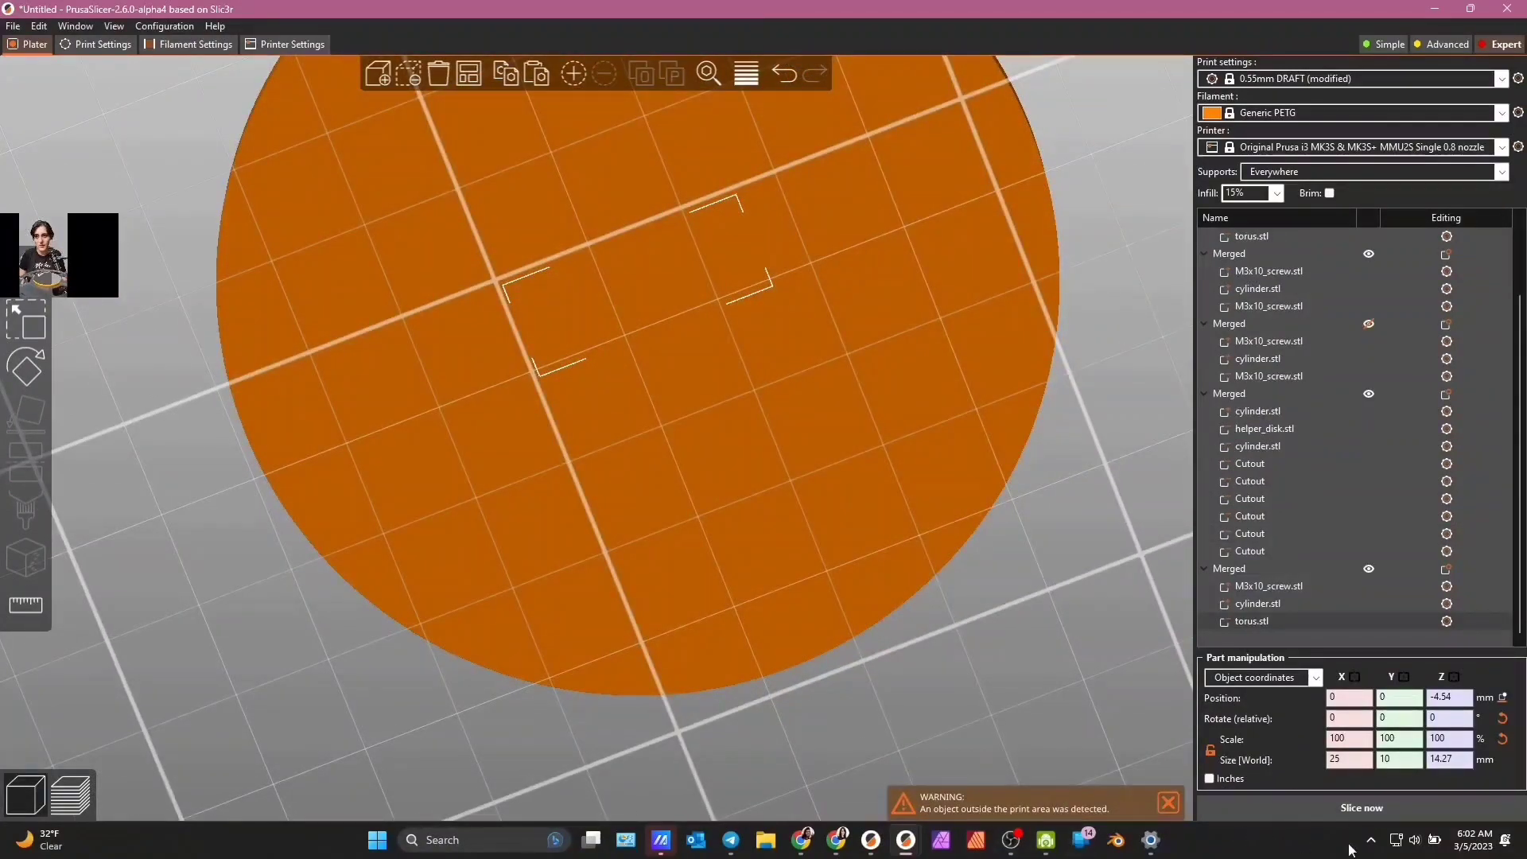
- Reslice the lid and inspect the pair of handle holes in its underside and the screw plug on top
click(1324, 803)
drag(914, 567, 1037, 512)
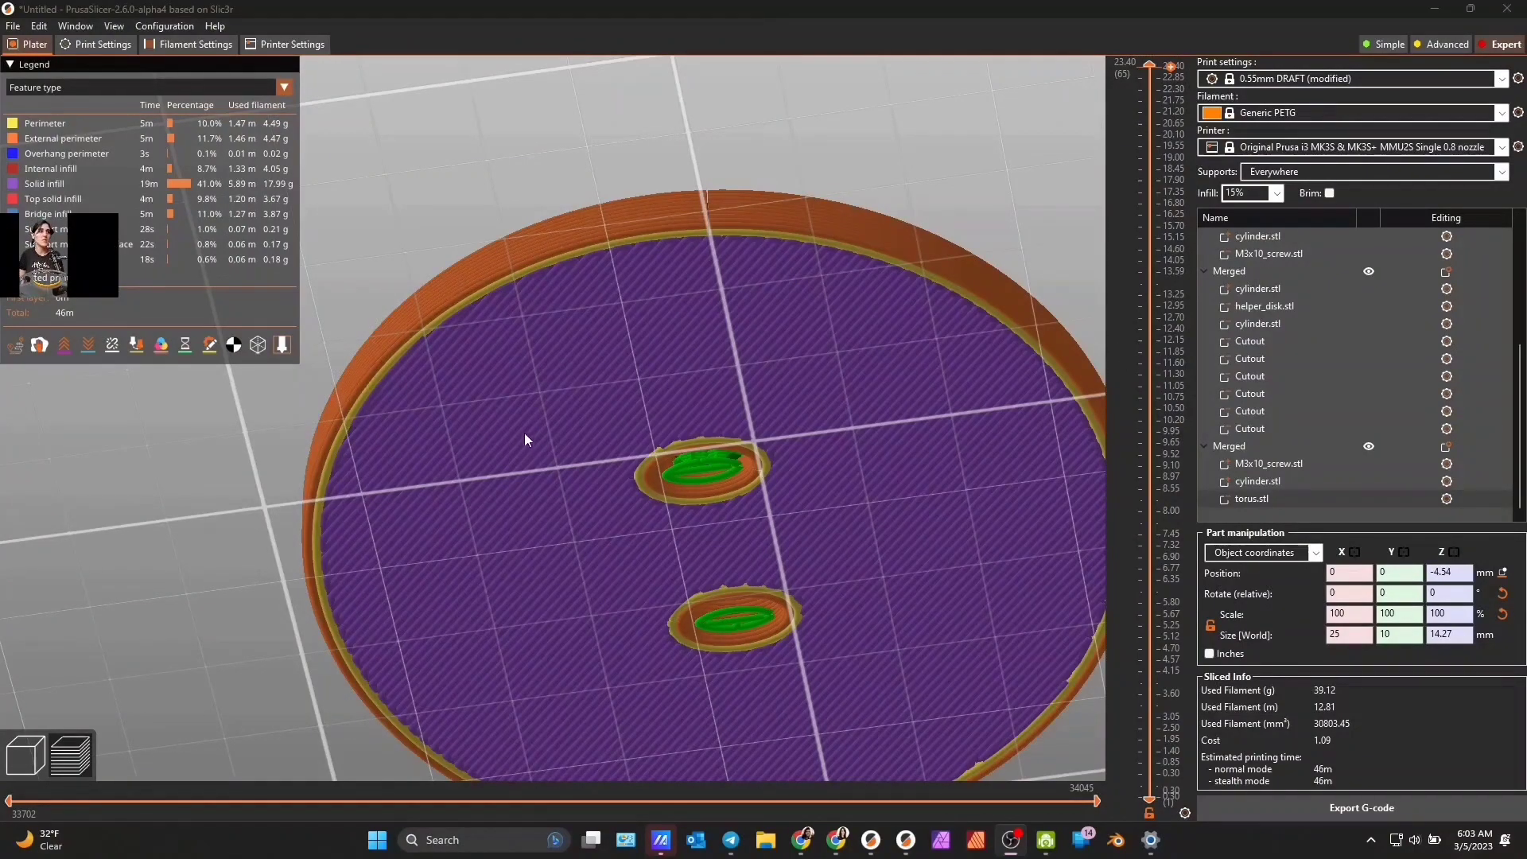
scroll(405, 389, down, 3)
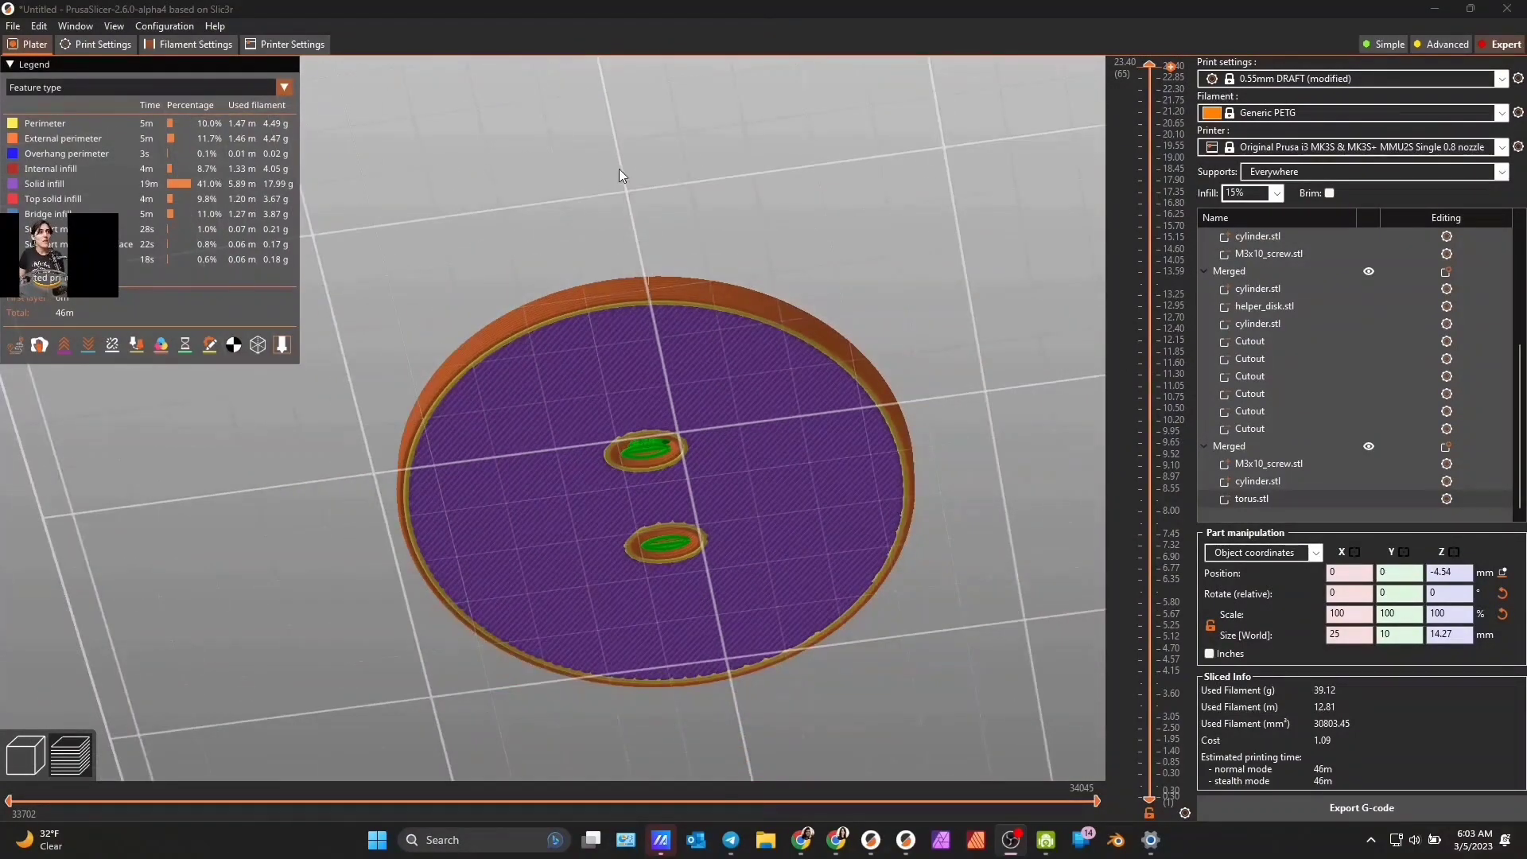
drag(619, 169, 760, 331)
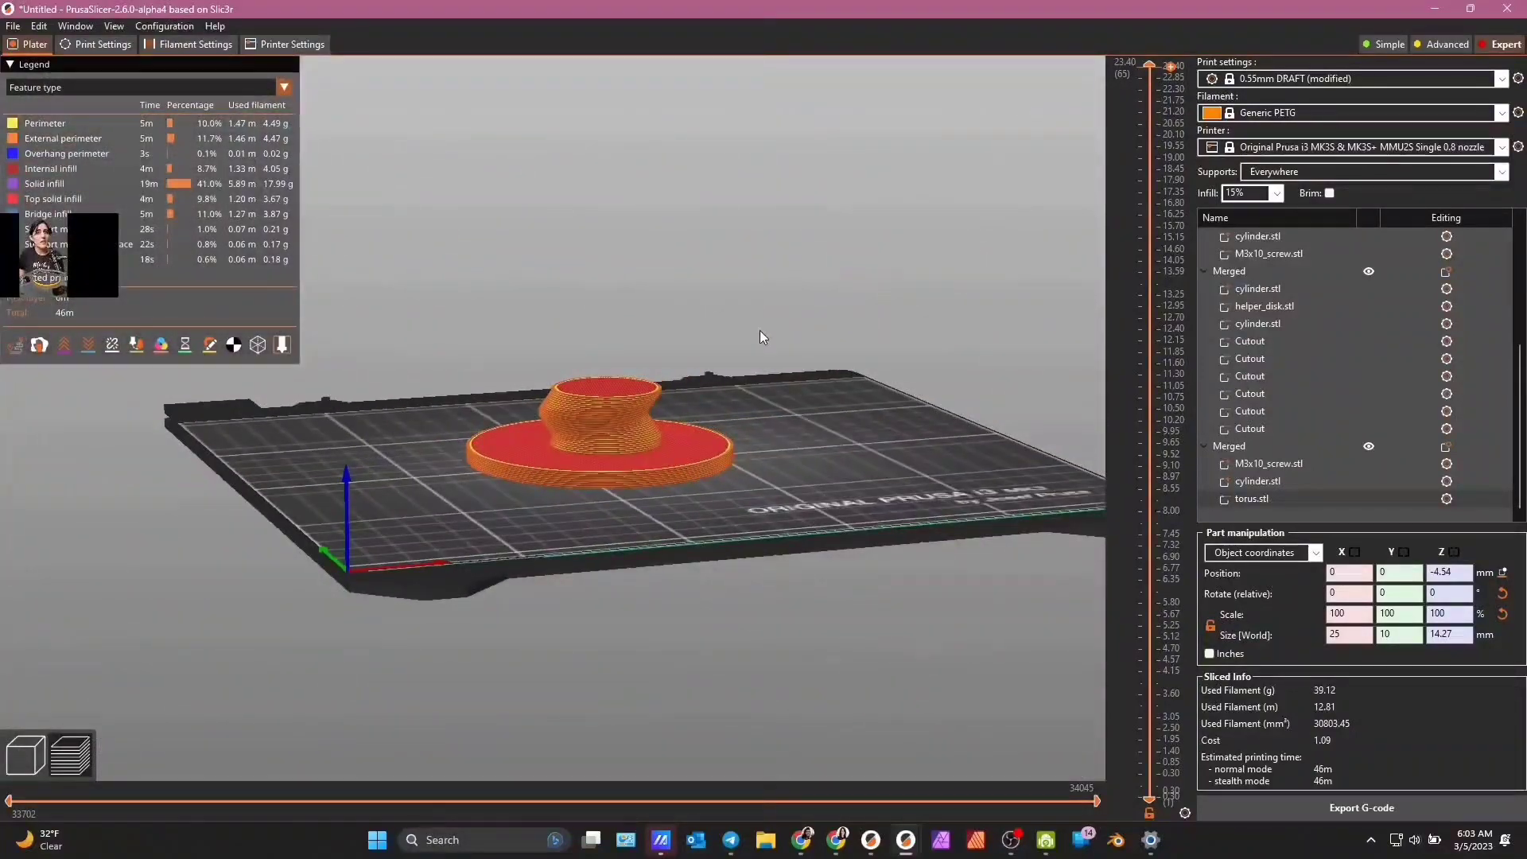
scroll(761, 331, up, 3)
scroll(1317, 394, up, 4)
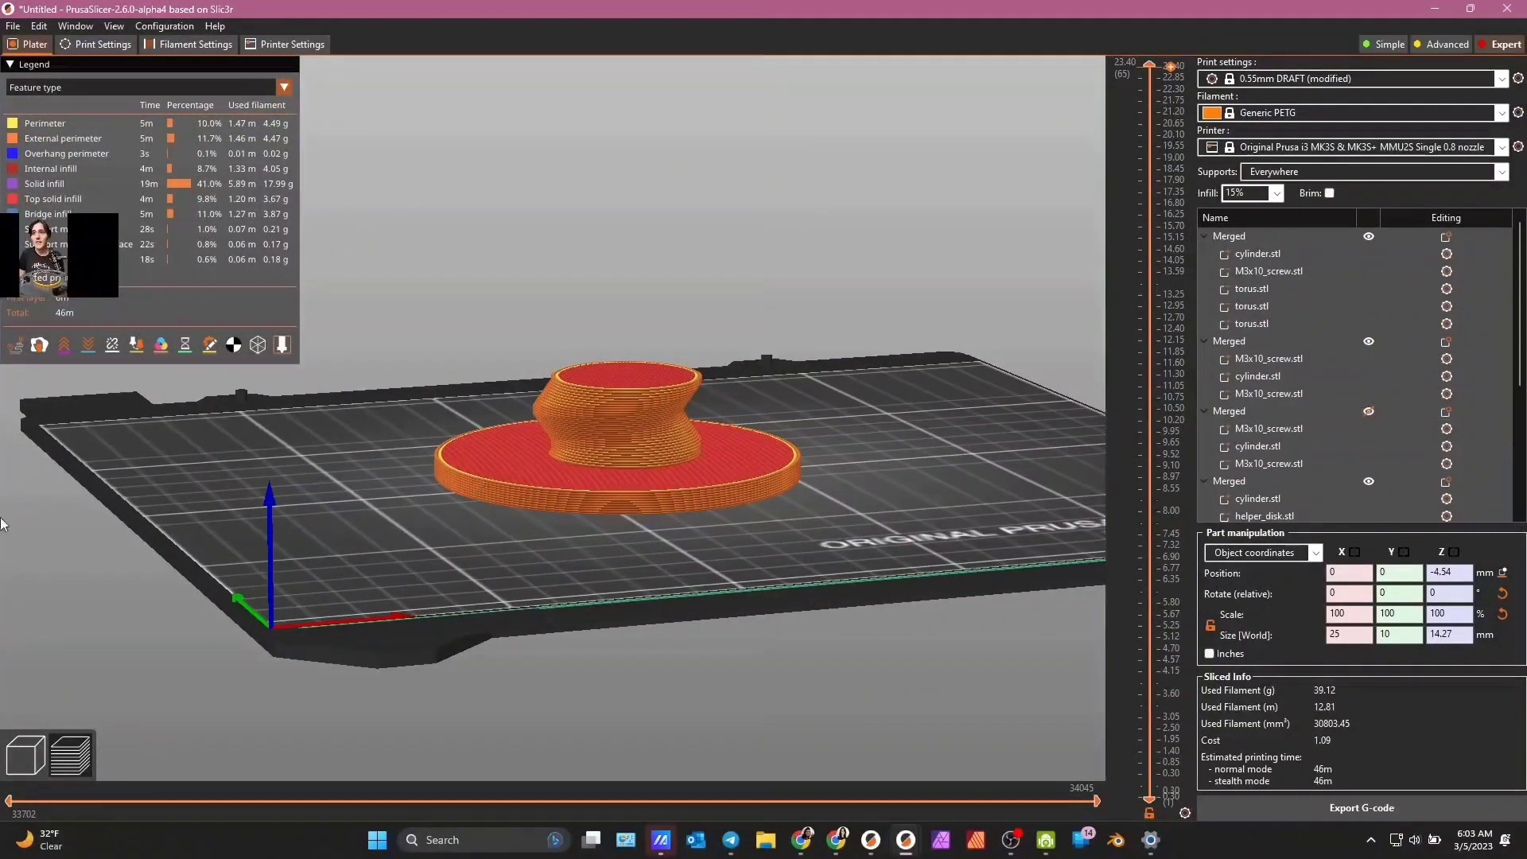
- Return from the sliced preview to the 3D editor and look over all the jars and lids from above
click(26, 754)
scroll(555, 592, down, 3)
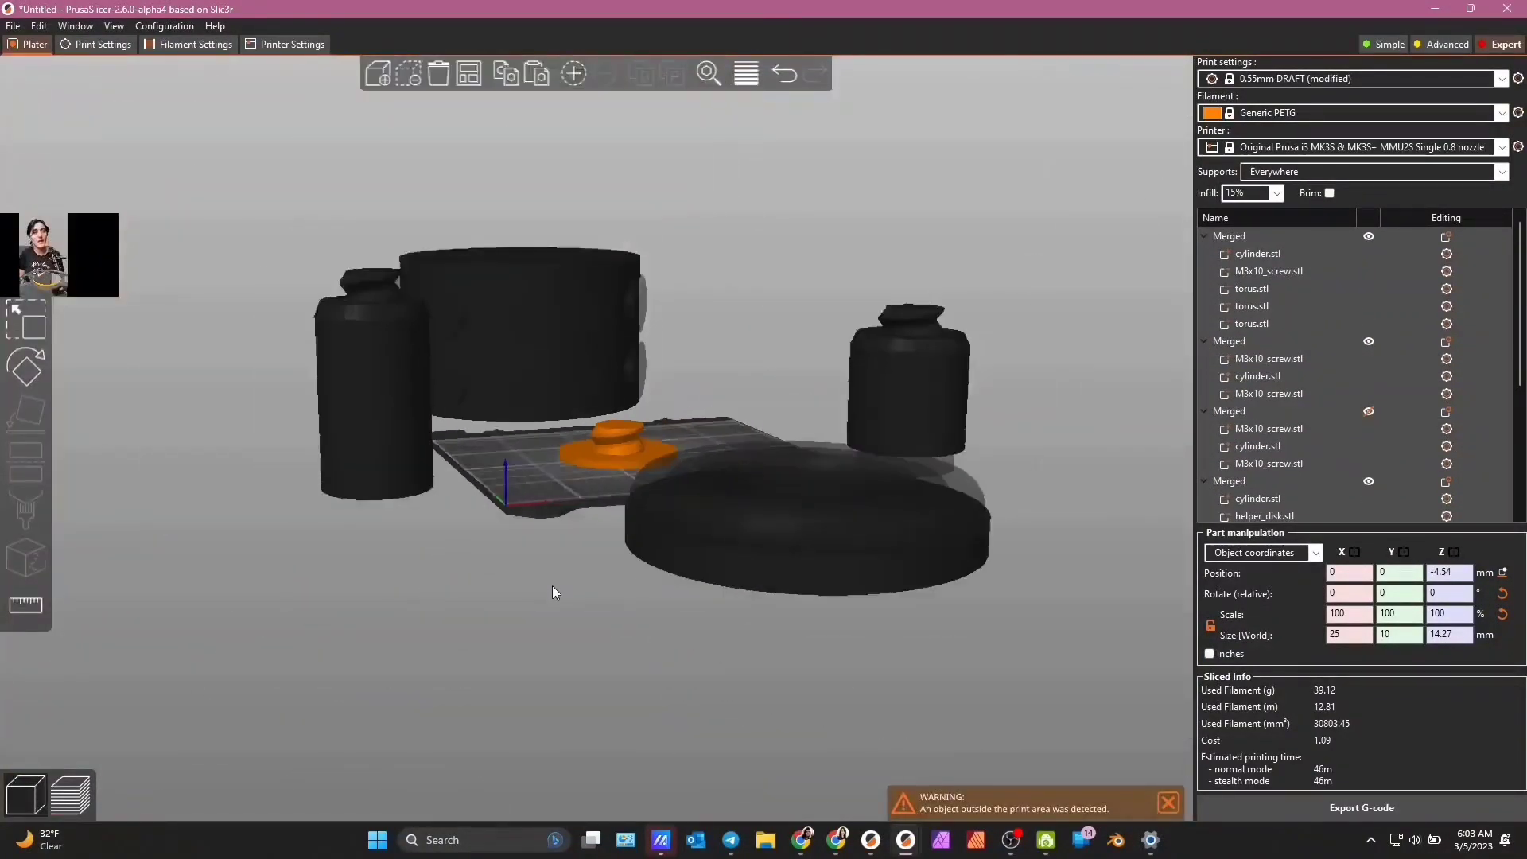
drag(554, 593, 445, 708)
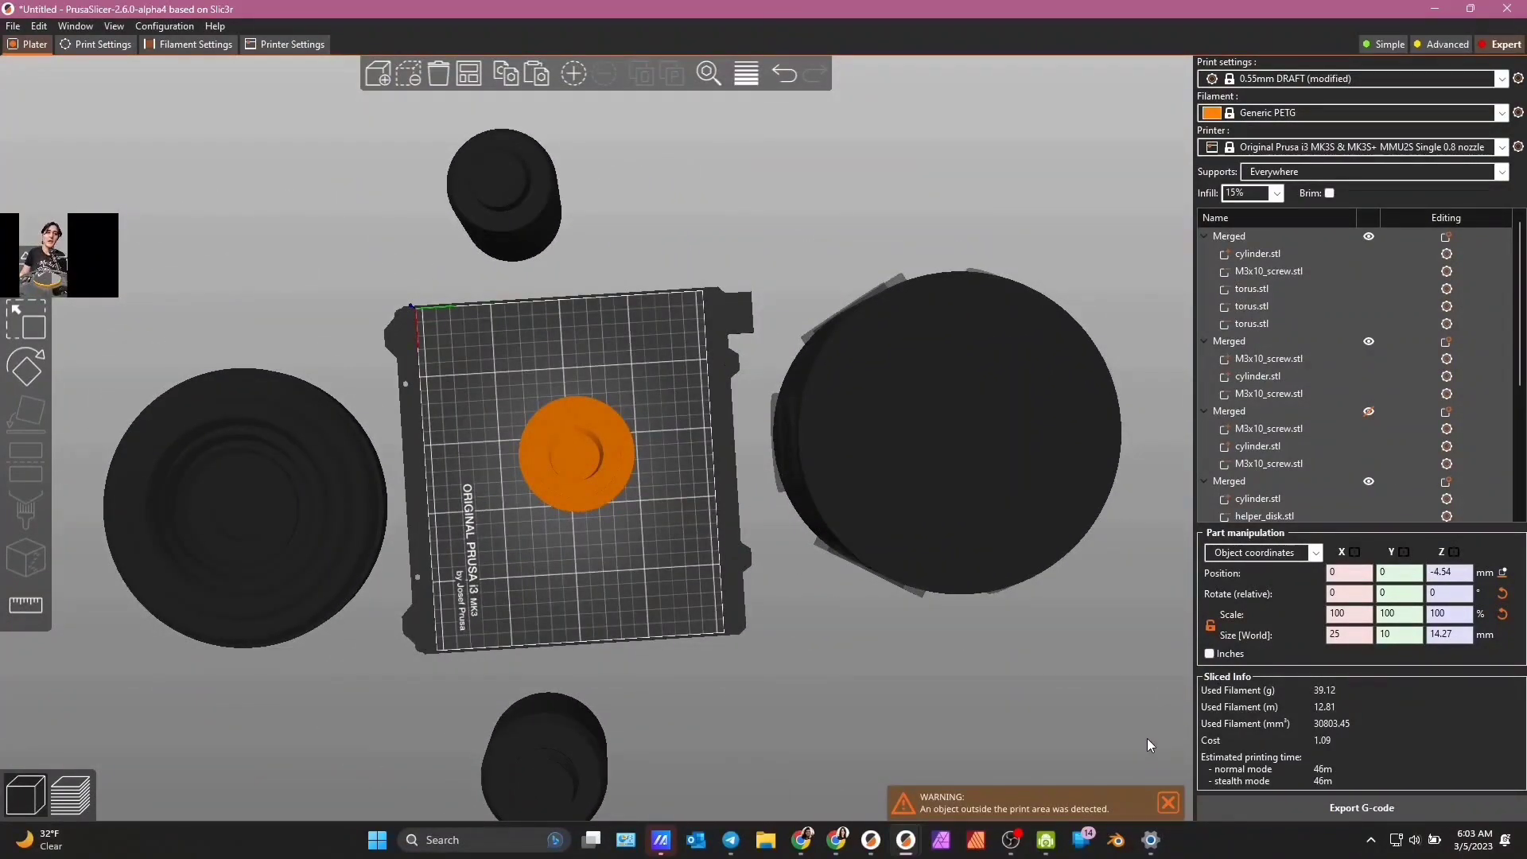